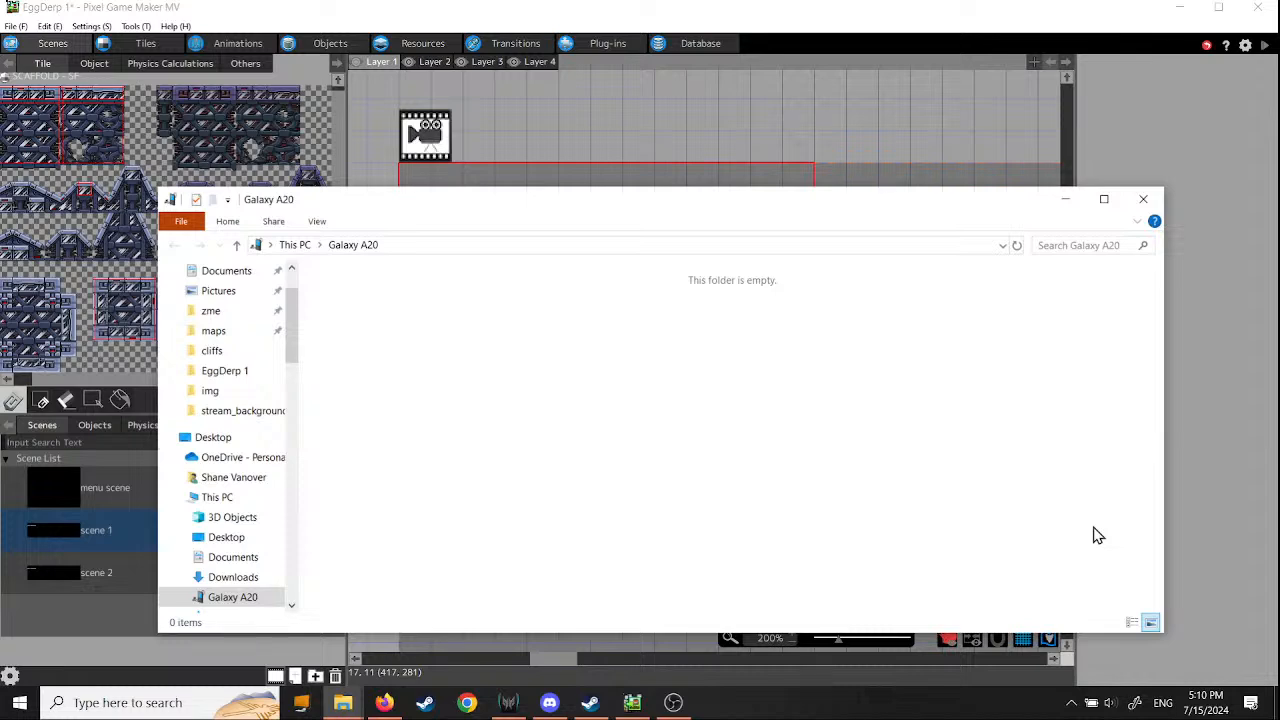
- Close the Galaxy A20 folder window and look over the full extent of scene 1
left_click(1143, 199)
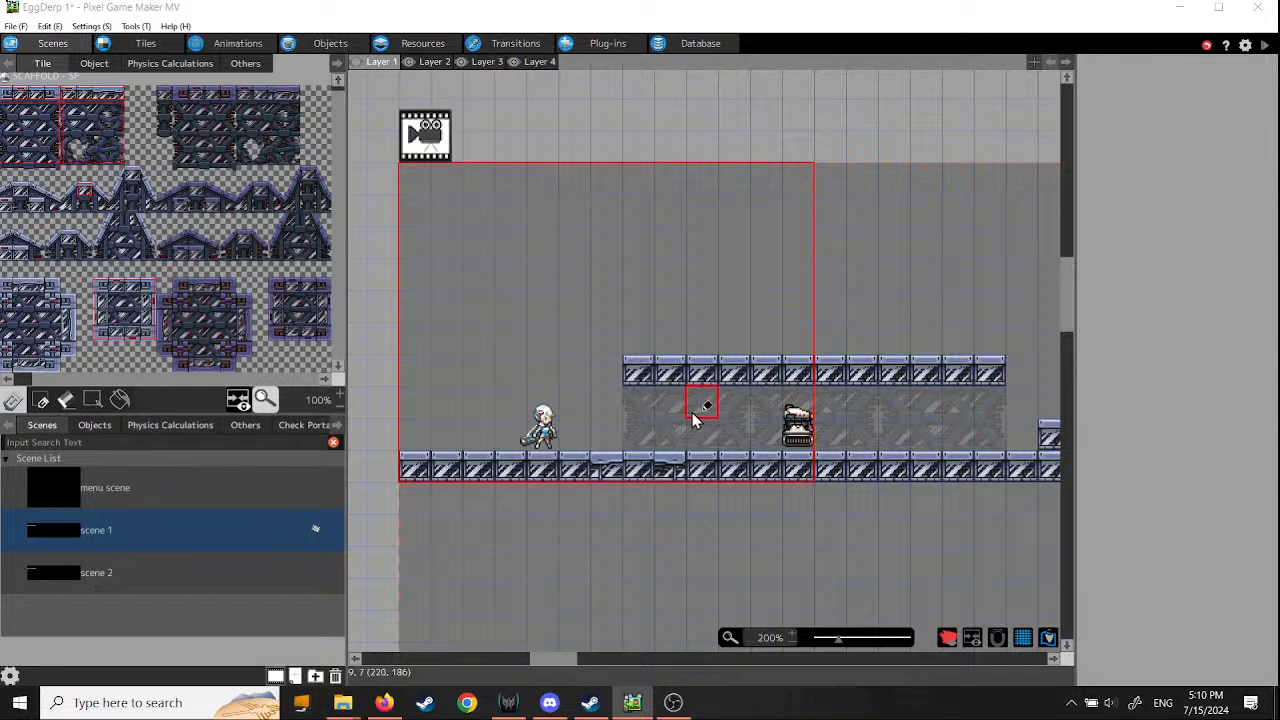
scroll(724, 397, "down", 3)
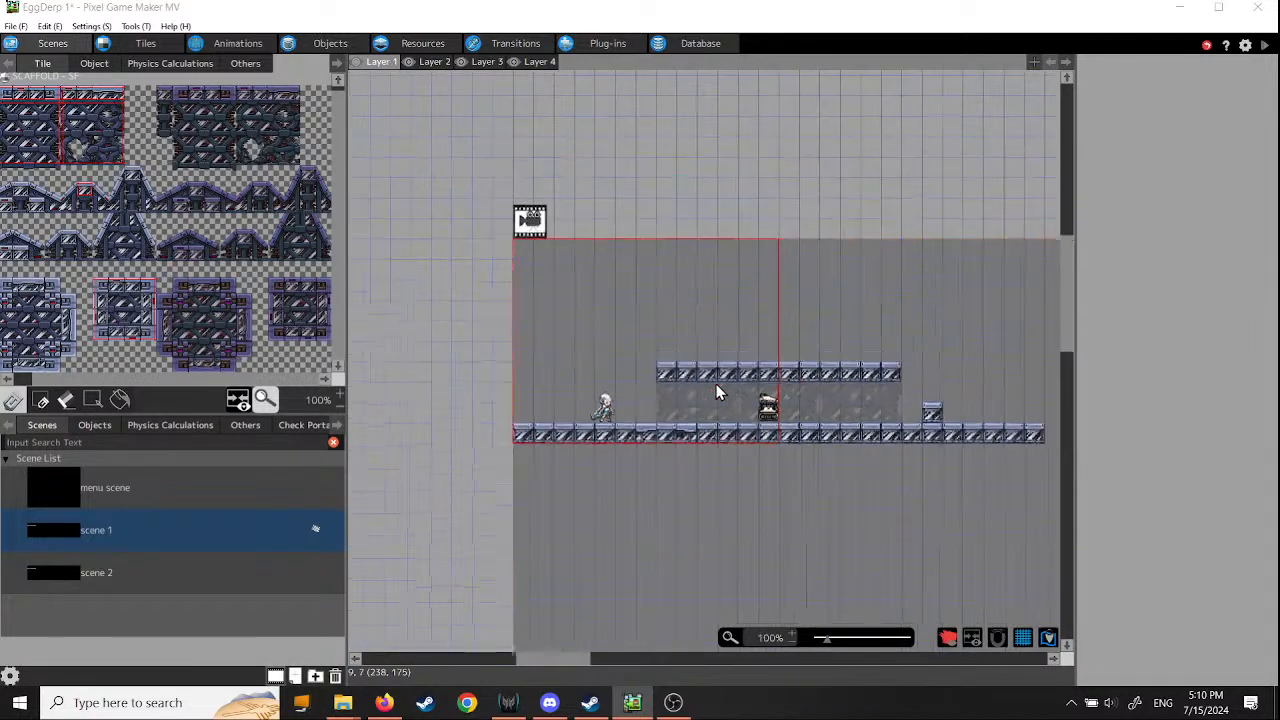
middle_click_drag(926, 466, 643, 465)
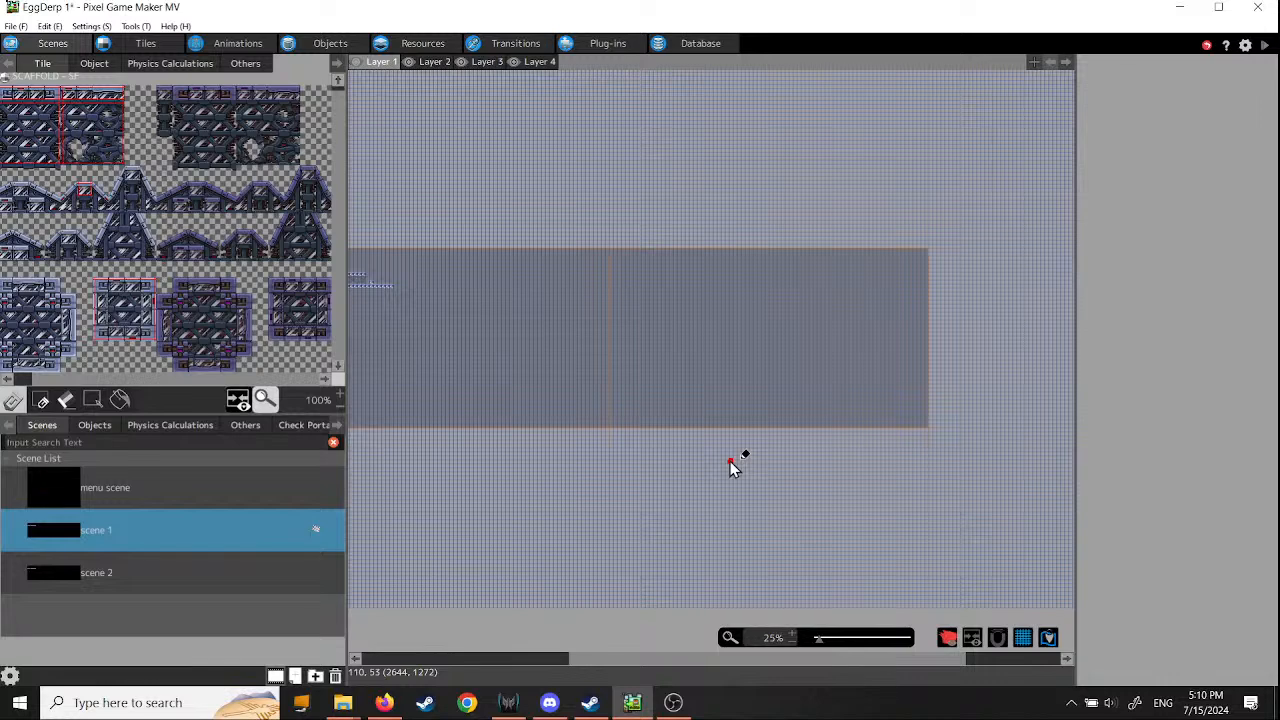
middle_click_drag(553, 237, 971, 318)
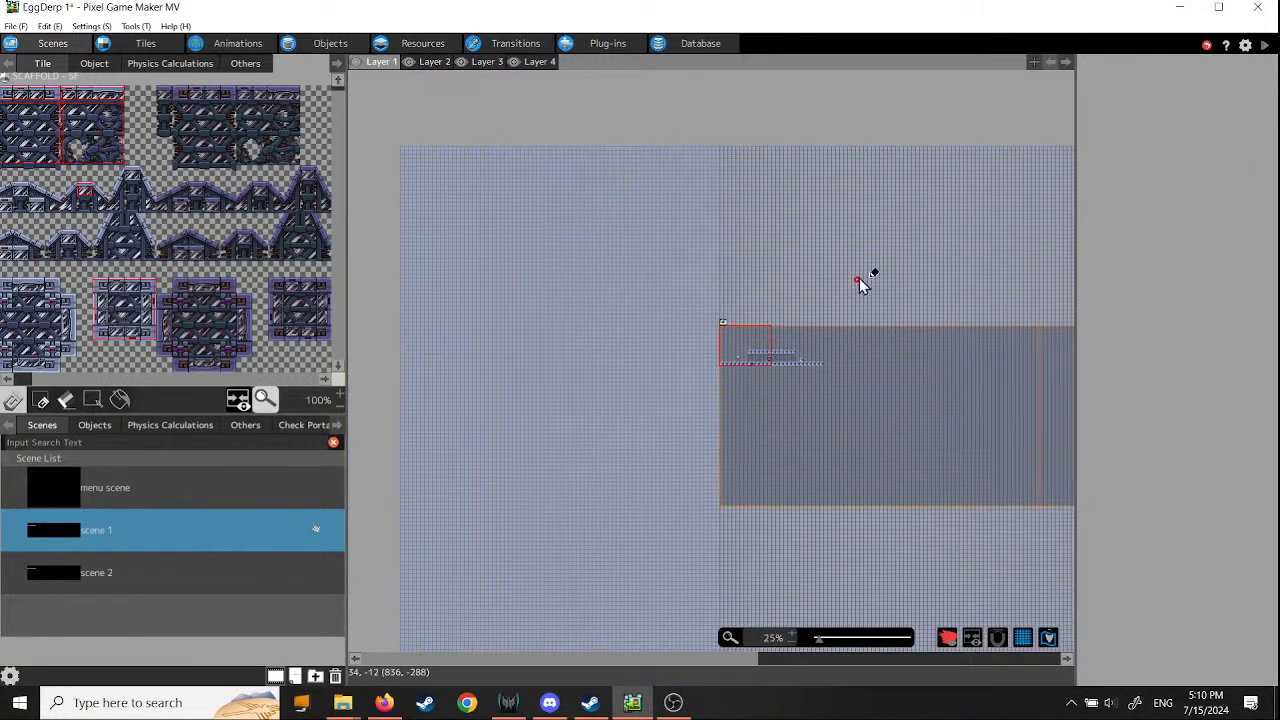
middle_click_drag(860, 283, 714, 166)
middle_click_drag(854, 506, 813, 482)
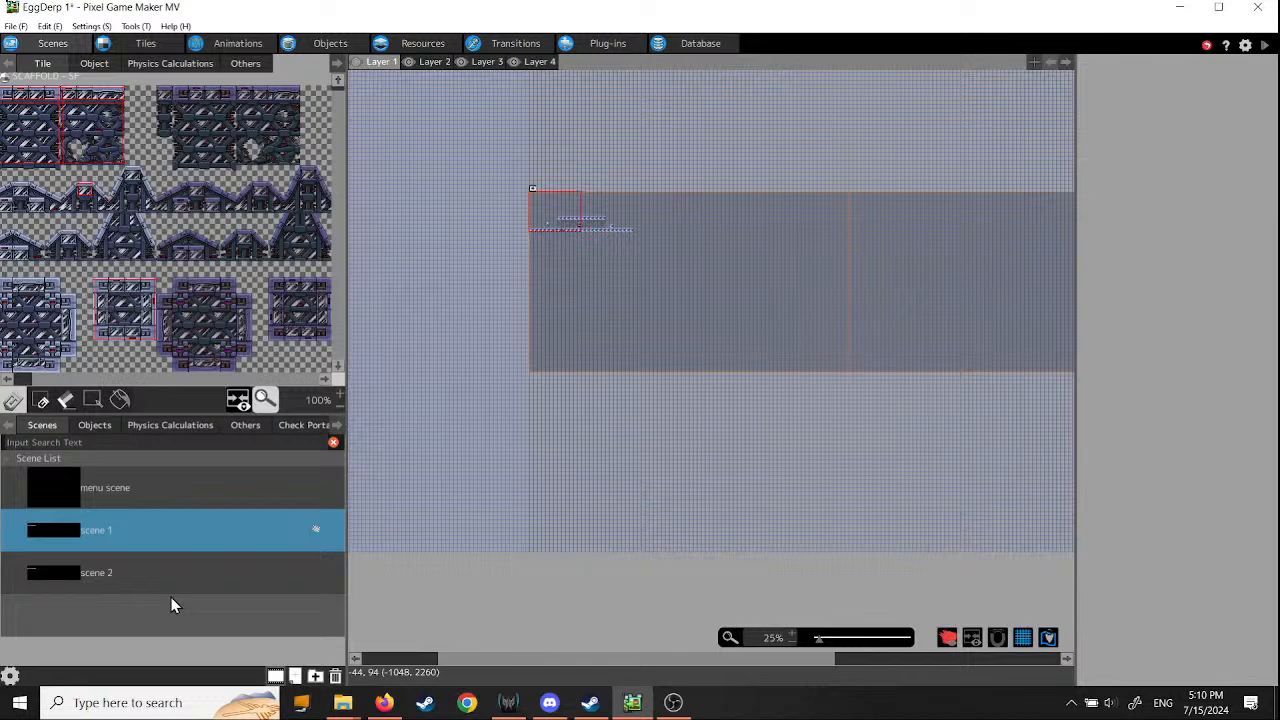
- Open scene 2 and examine its floor platform around the camera start area
left_click(96, 578)
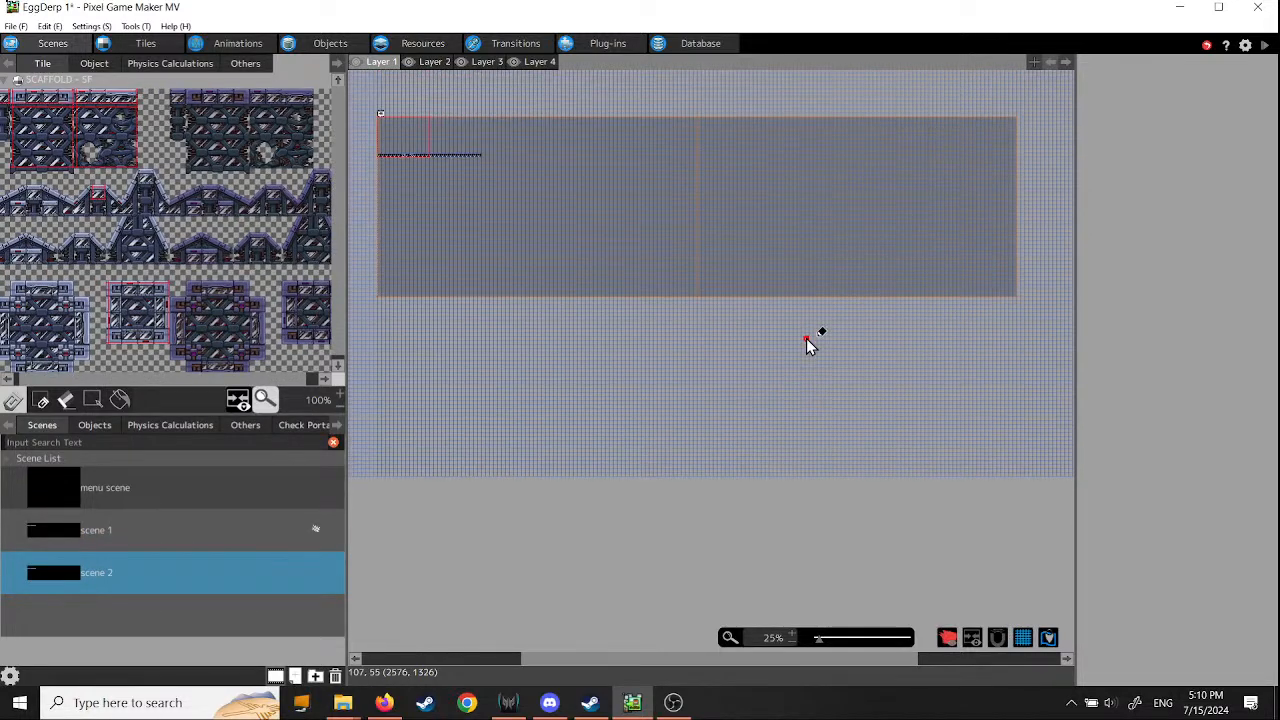
scroll(442, 159, "up", 5)
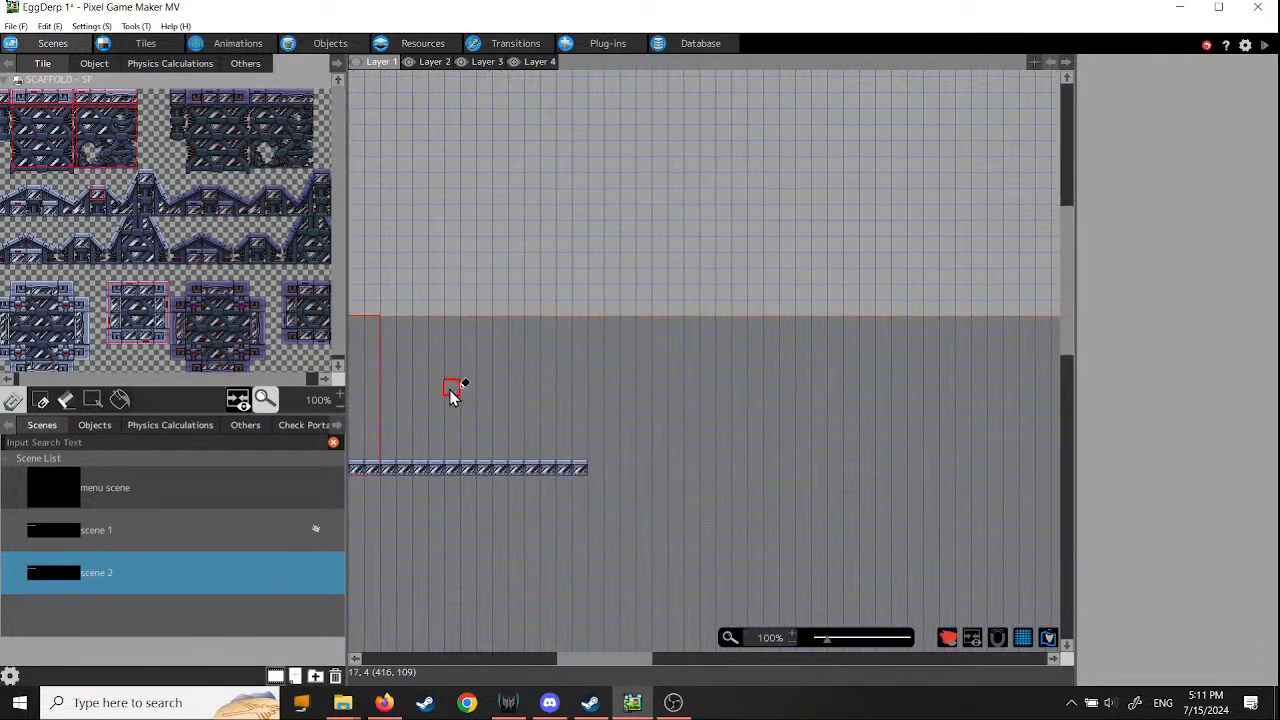
middle_click_drag(742, 380, 998, 358)
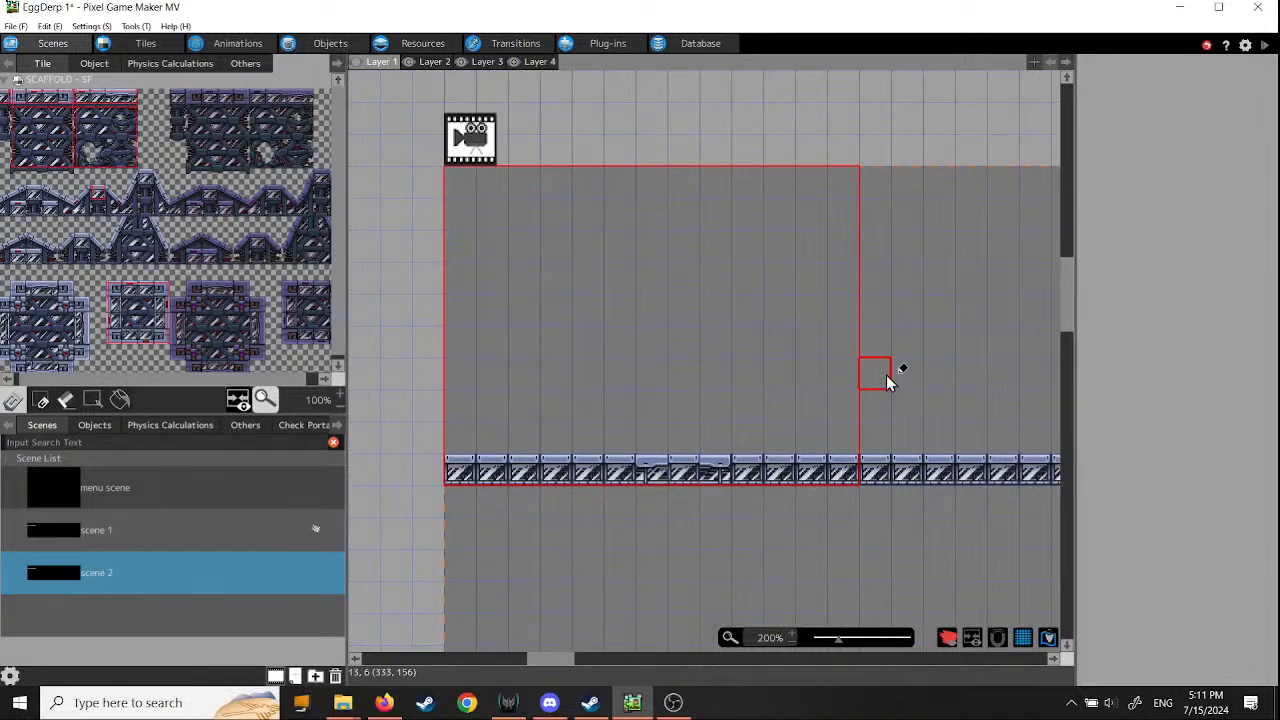
- Return to scene 1 and examine the platforms and characters around the camera start area
left_click(91, 532)
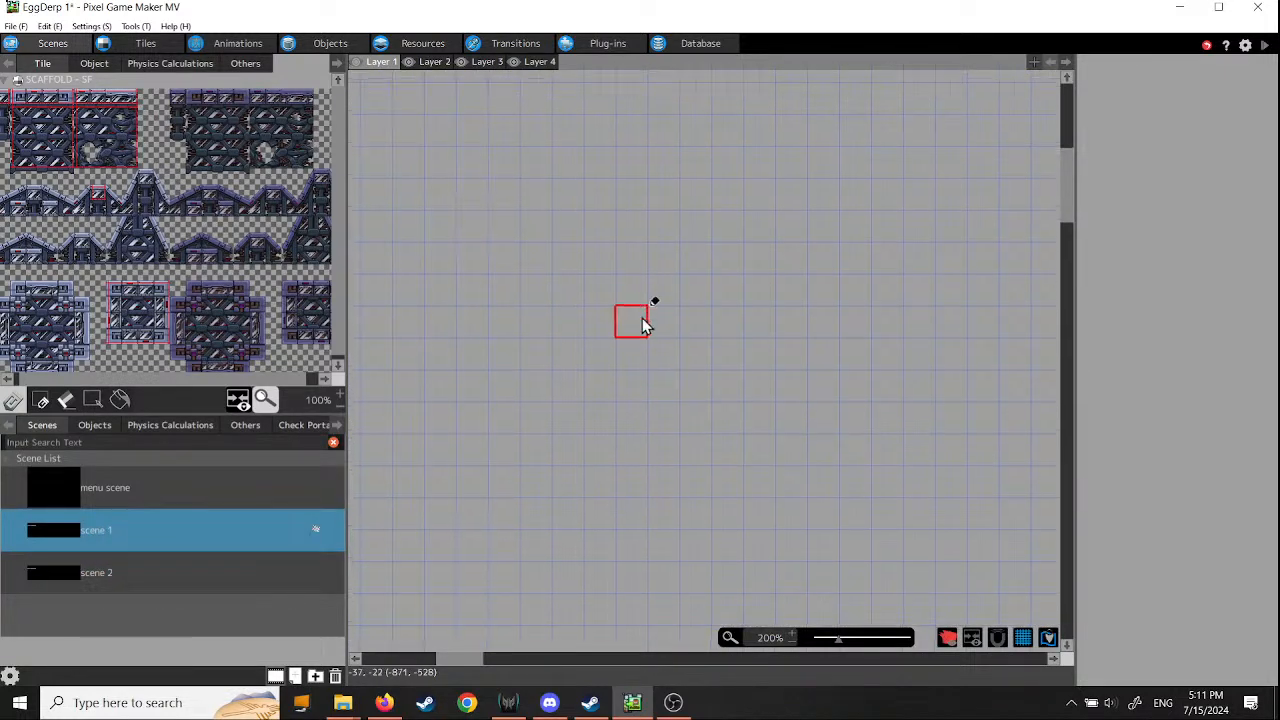
scroll(670, 318, "down", 2)
scroll(686, 308, "down", 2)
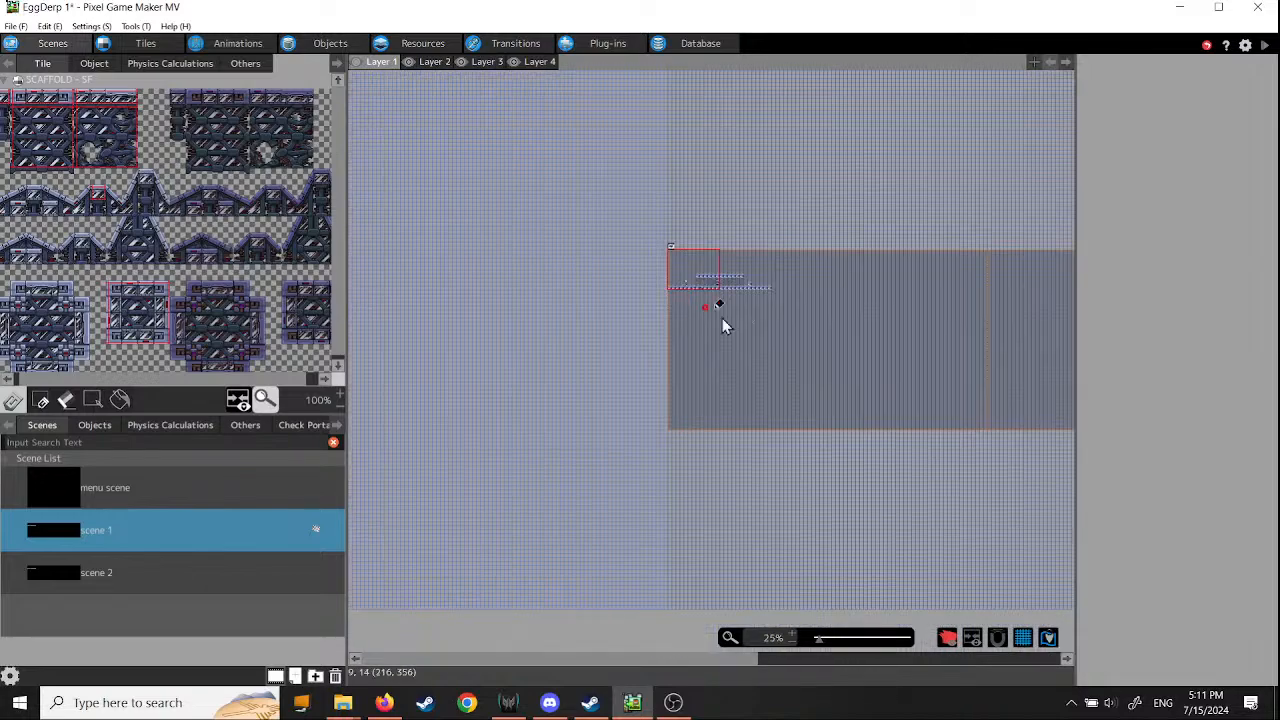
scroll(823, 354, "up", 1)
scroll(820, 355, "up", 2)
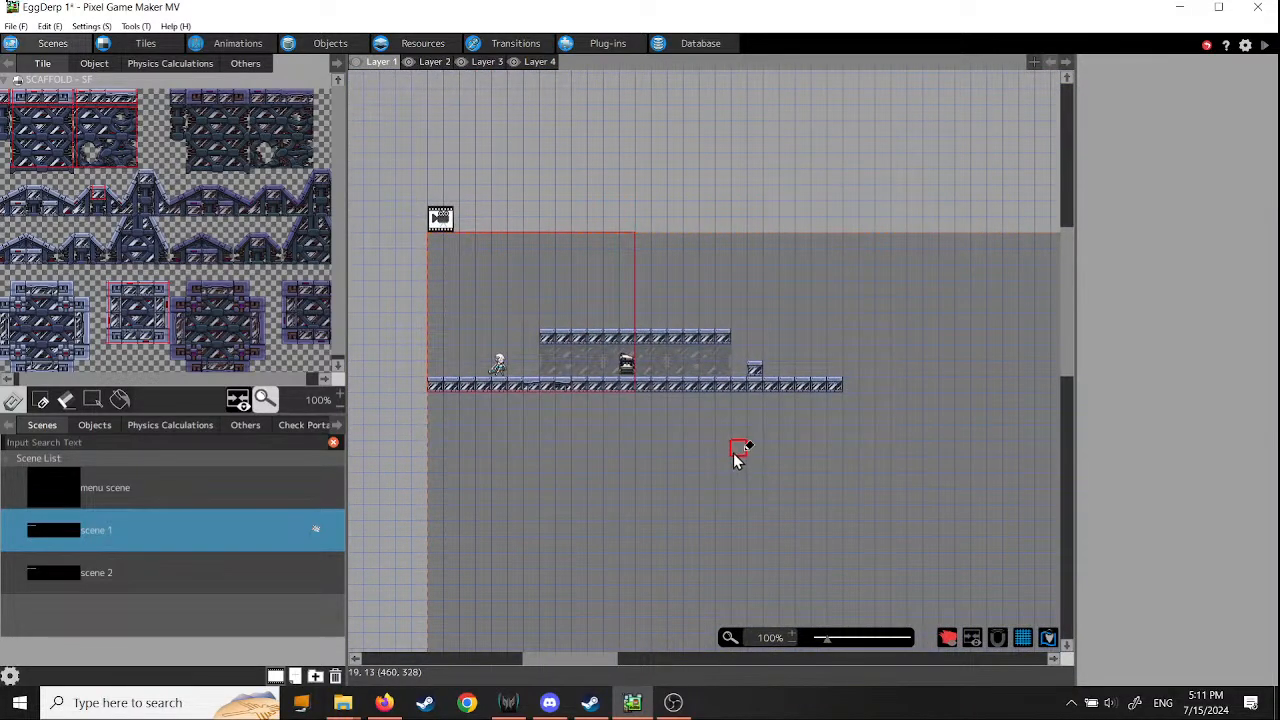
scroll(738, 462, "up", 1)
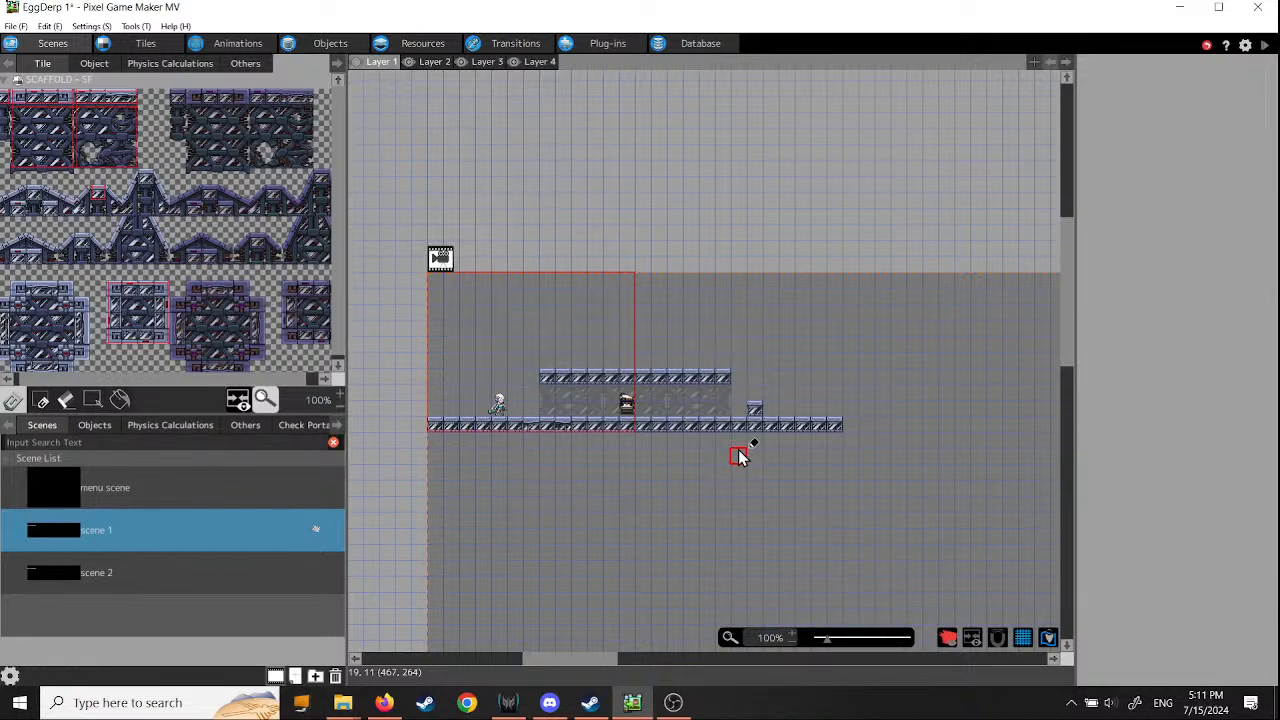
scroll(740, 455, "up", 1)
scroll(740, 455, "up", 2, "ctrl")
middle_click_drag(584, 474, 737, 498)
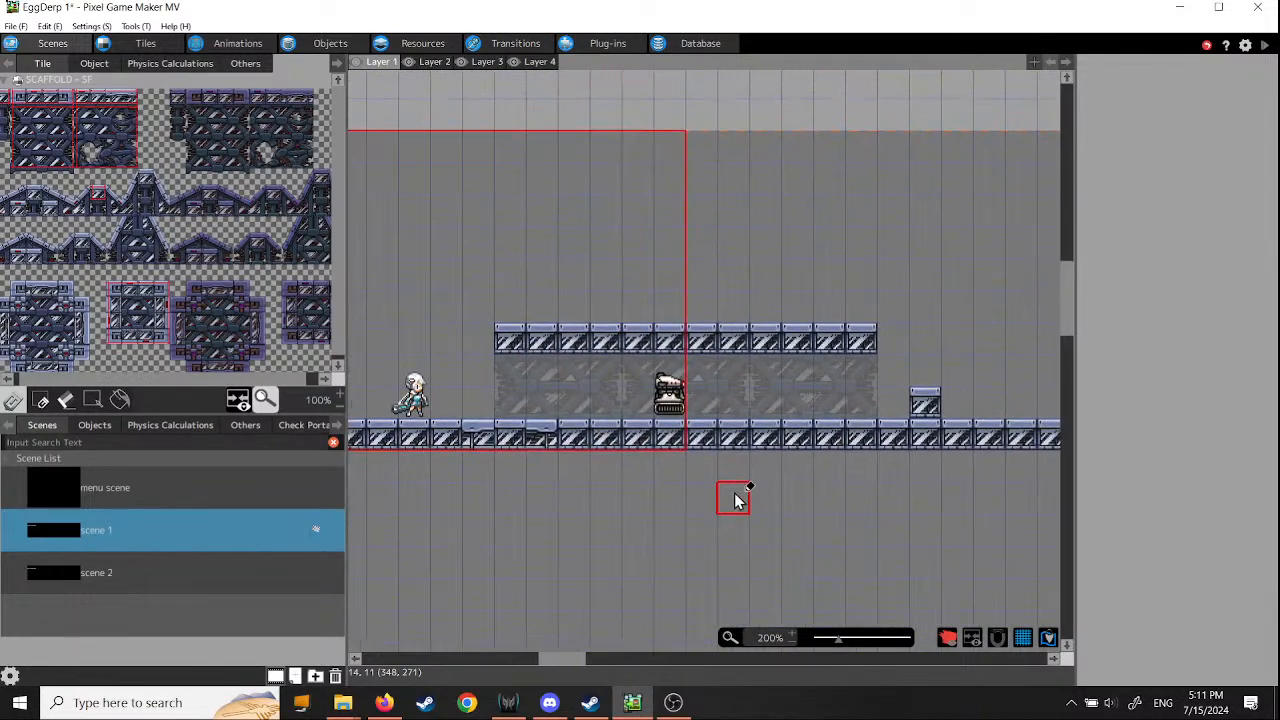
middle_click_drag(586, 471, 697, 485)
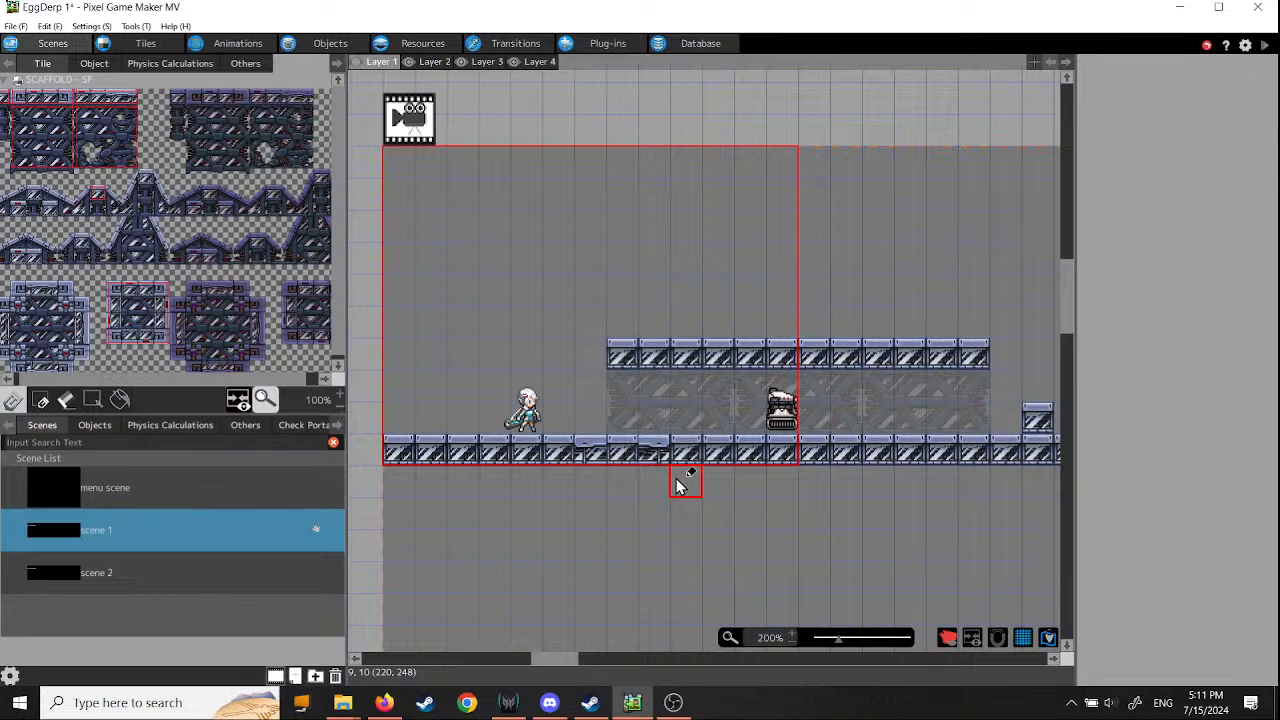
- Switch to the VR folder in File Explorer and open the image rgb.png
mouse_move(343, 703)
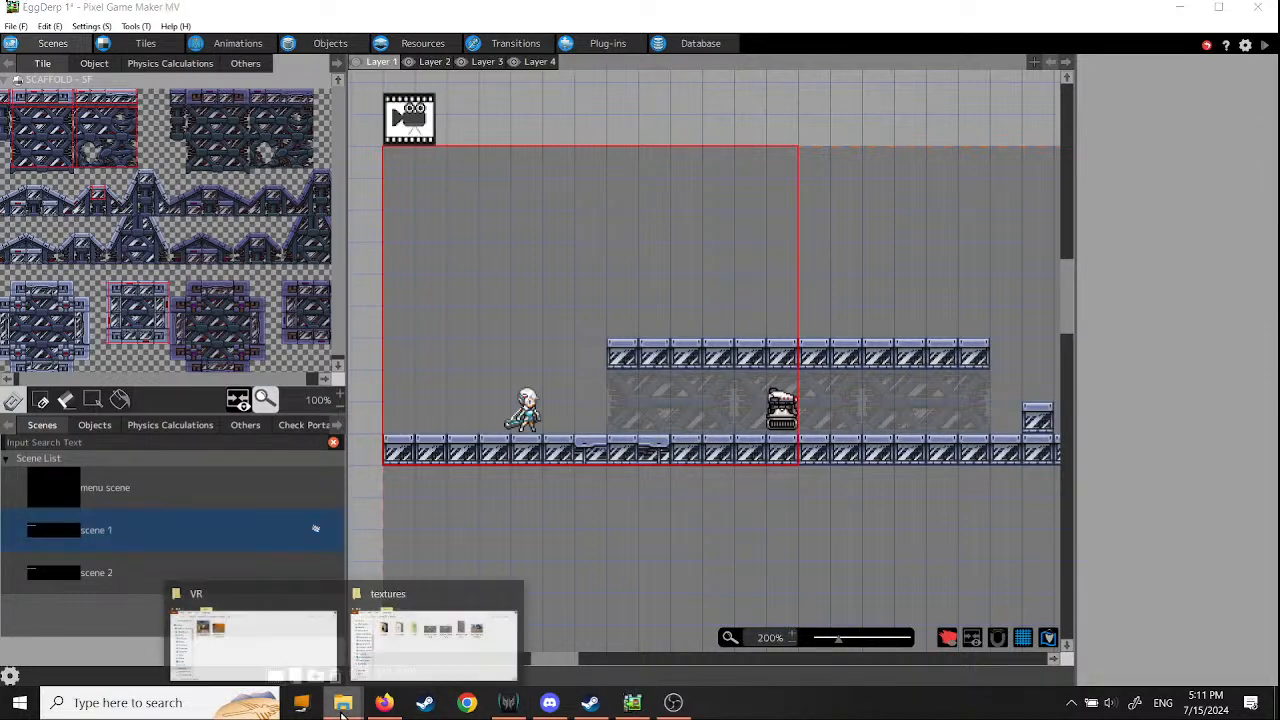
mouse_move(443, 645)
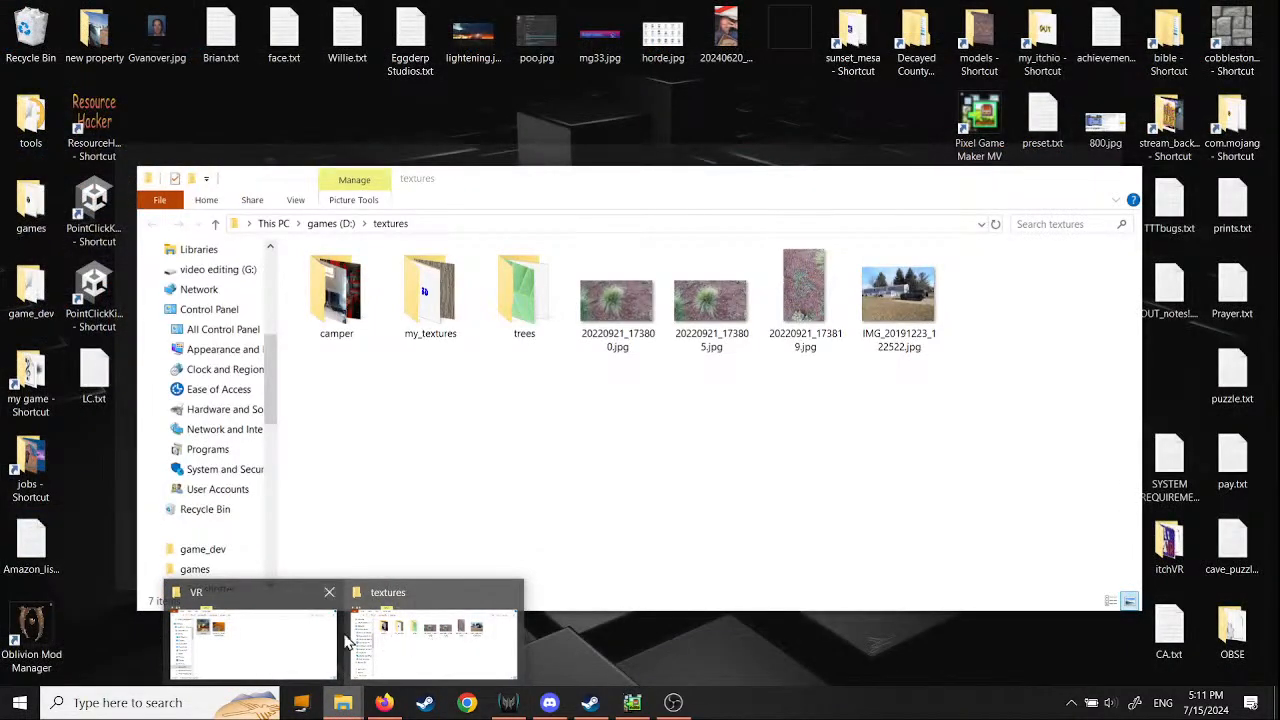
left_click(296, 630)
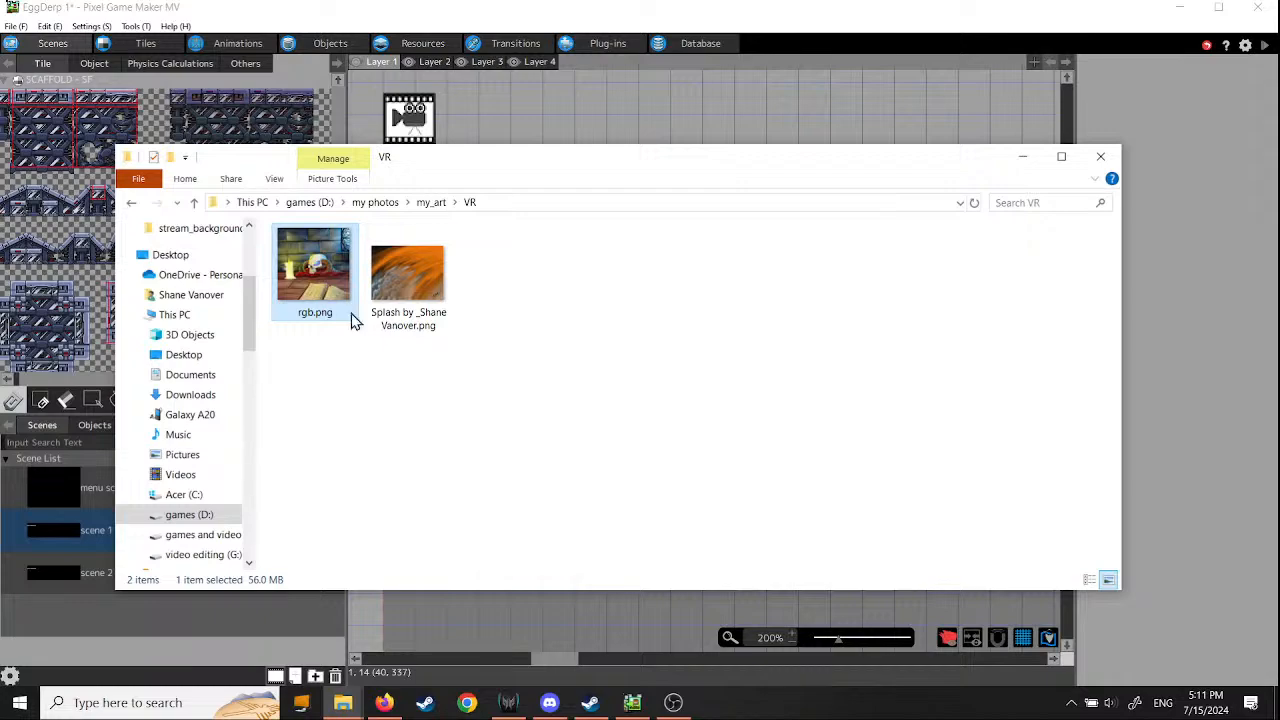
double_click(320, 284)
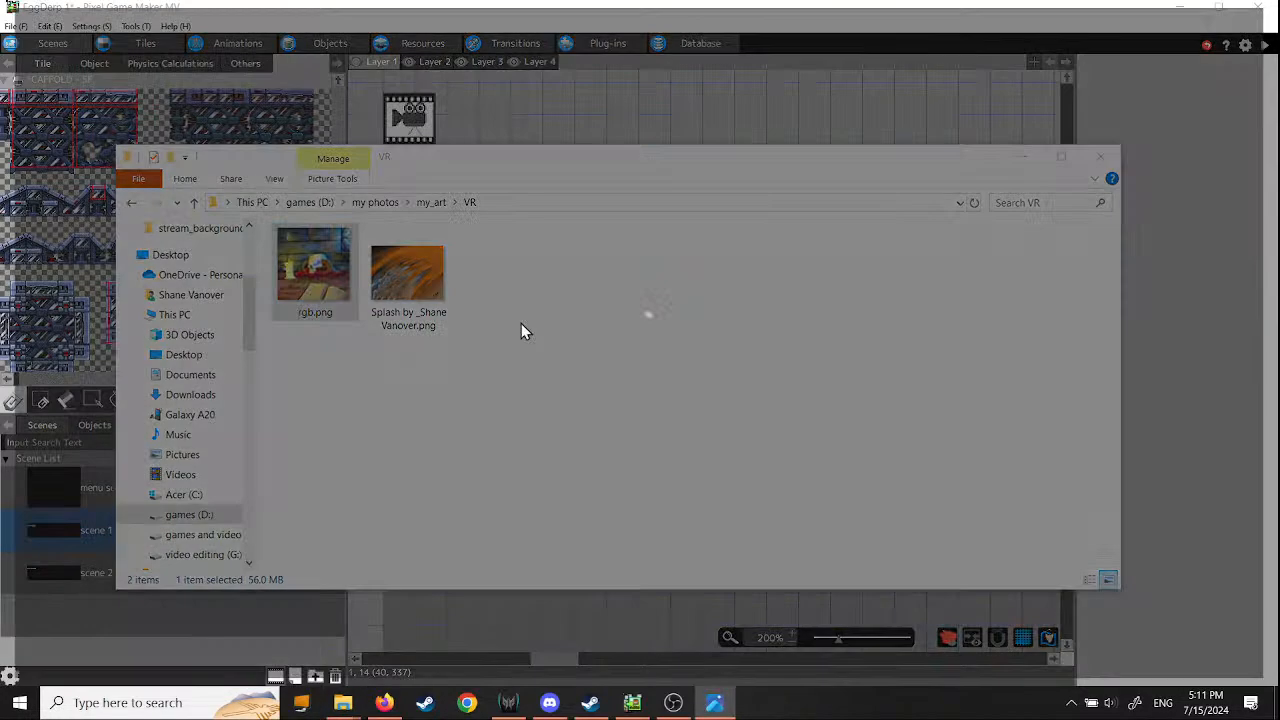
- Examine the horned skull and candle in the painting up close, and close the image
scroll(616, 340, "up", 5)
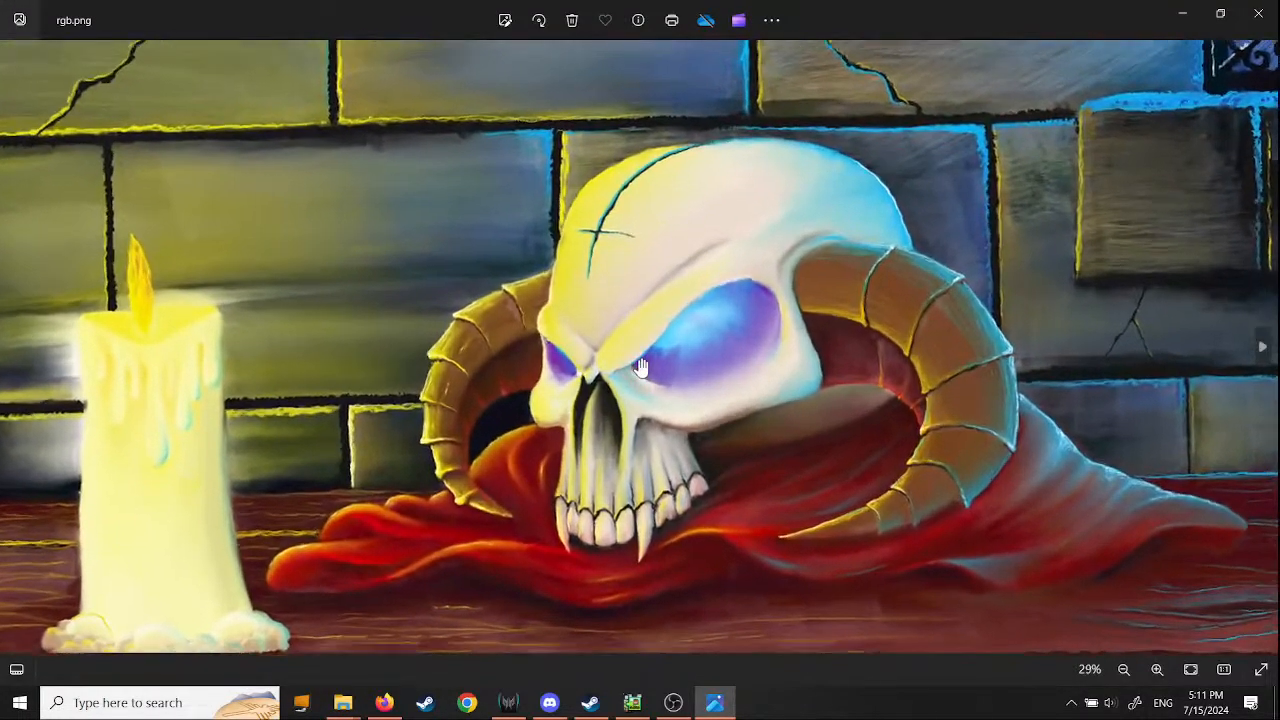
scroll(641, 368, "down", 3)
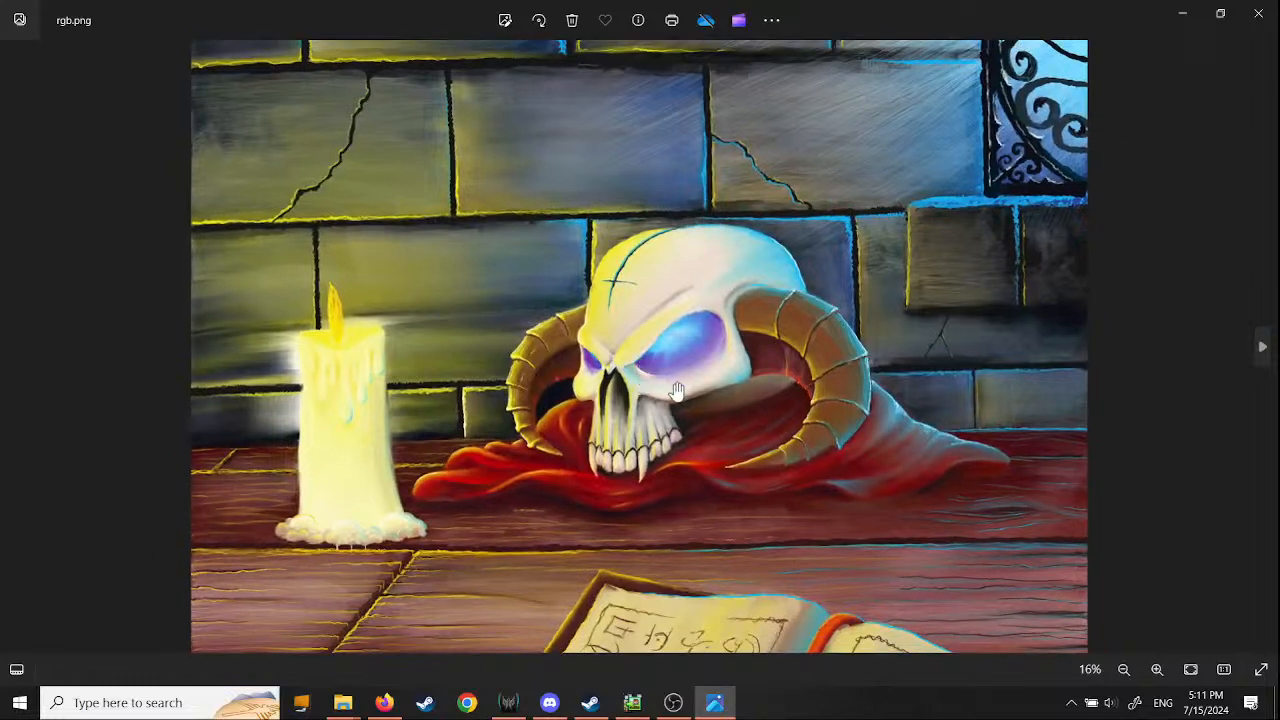
left_click_drag(822, 518, 736, 577)
left_click_drag(710, 484, 712, 384)
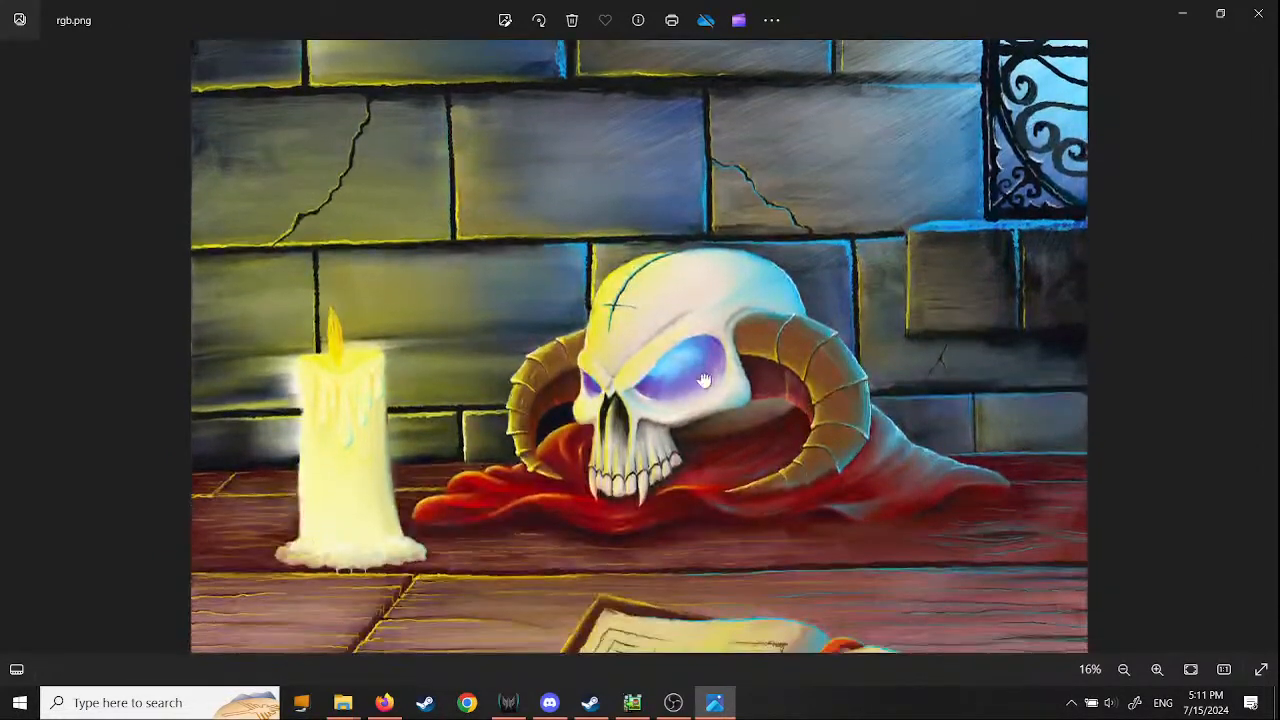
scroll(760, 380, "up", 3)
scroll(757, 388, "up", 1)
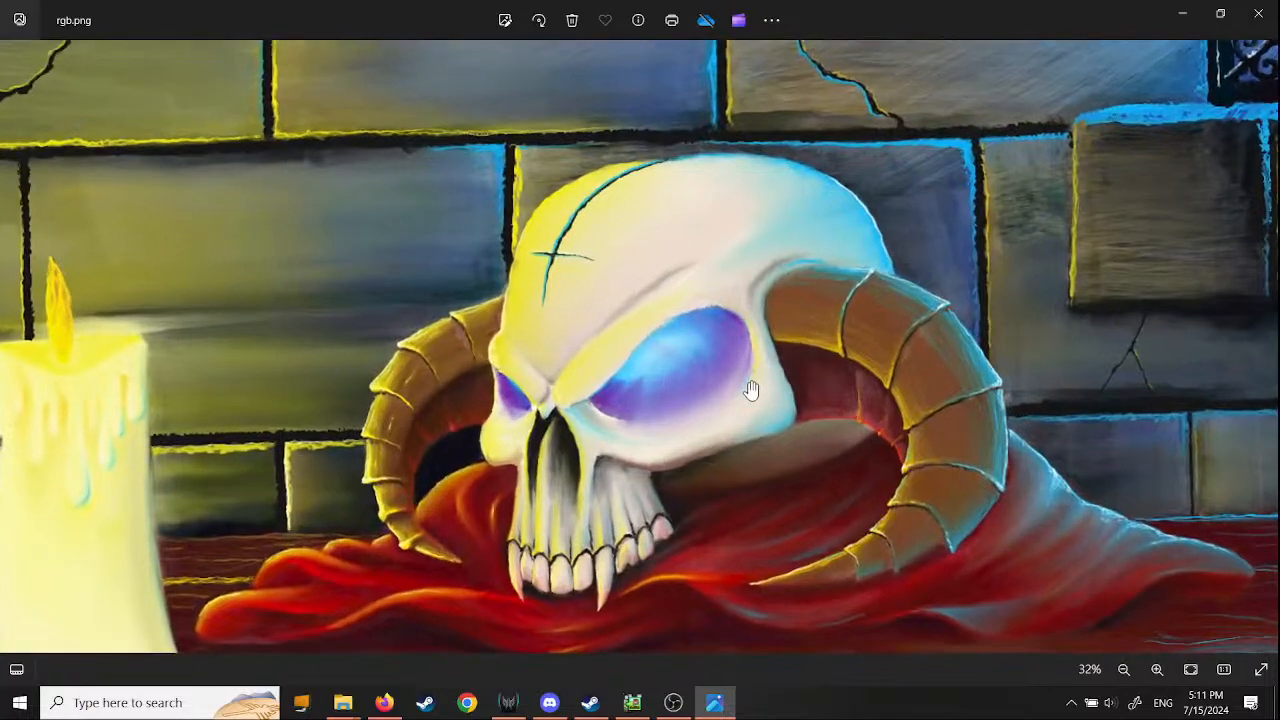
mouse_move(748, 443)
left_mouse_down()
mouse_move(754, 289)
mouse_move(1046, 371)
left_mouse_up()
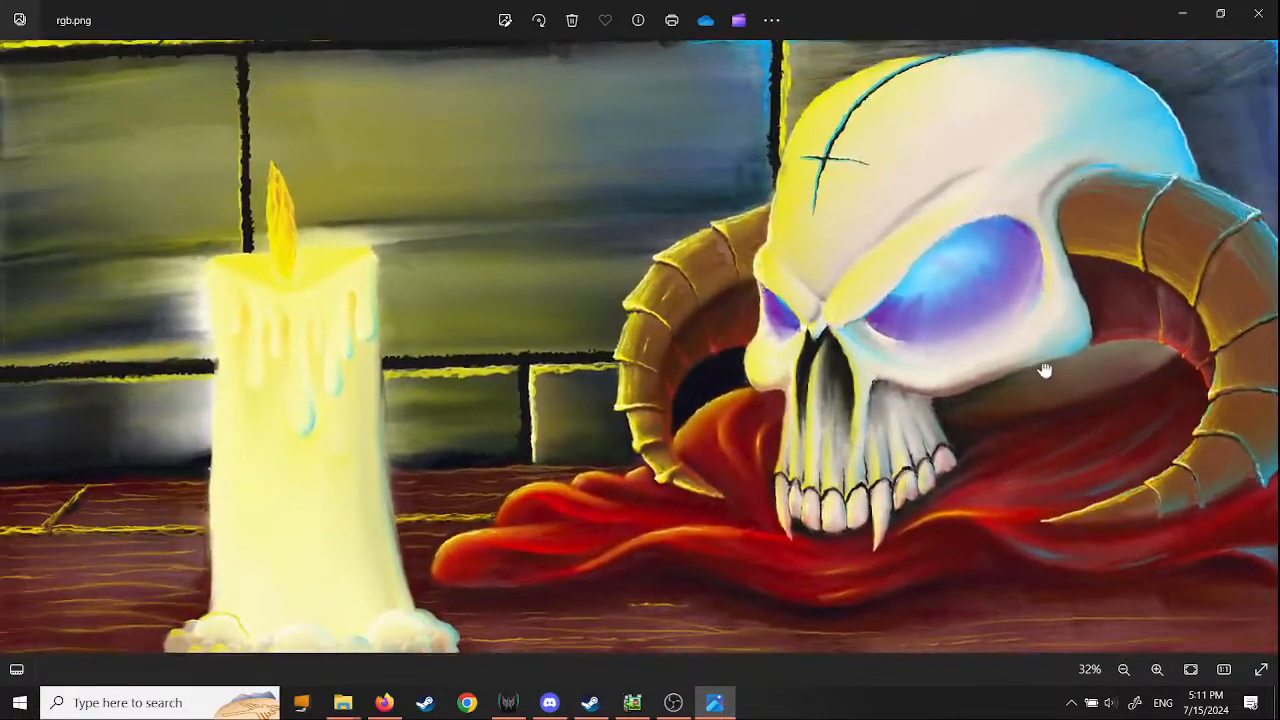
scroll(865, 421, "up", 5)
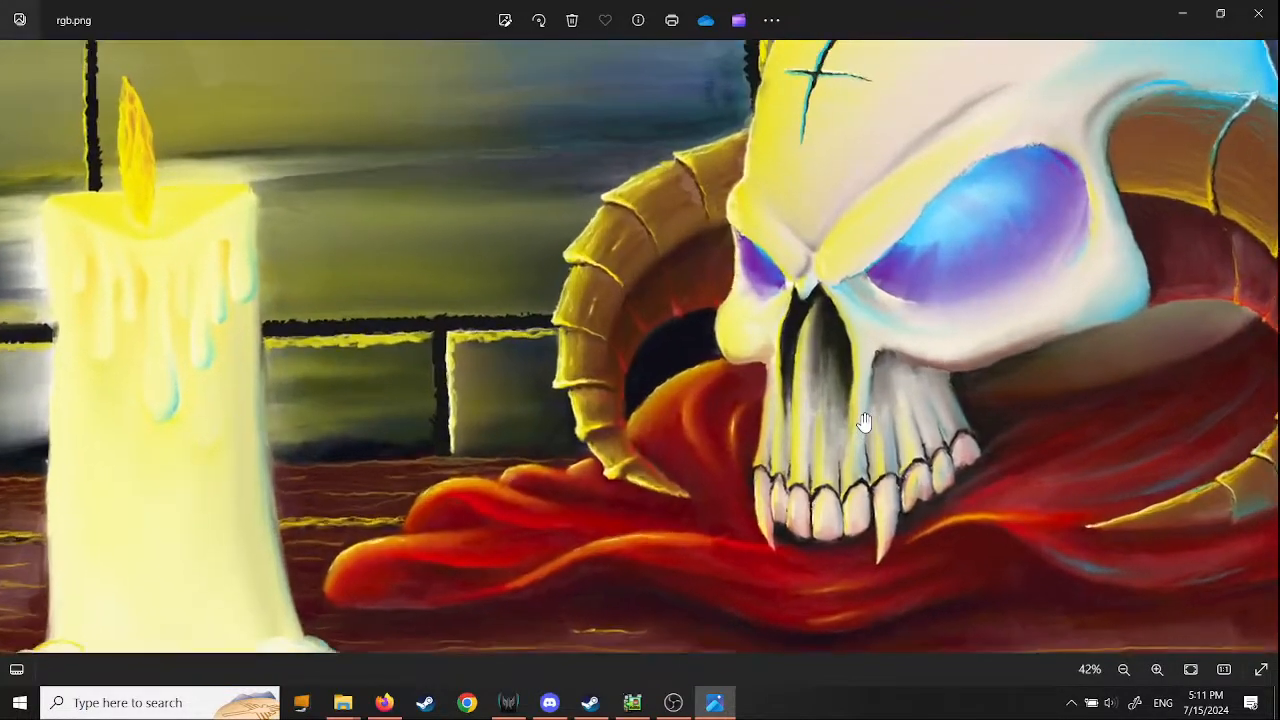
scroll(865, 420, "down", 5)
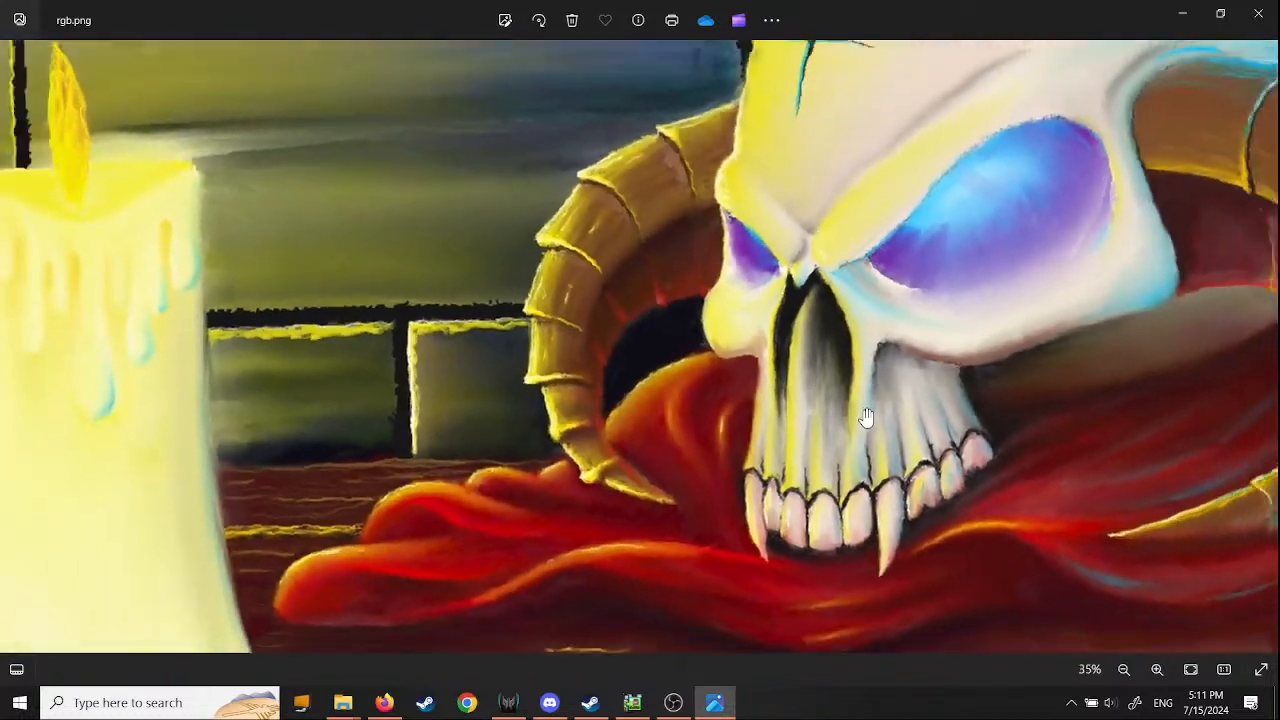
scroll(884, 424, "down", 2)
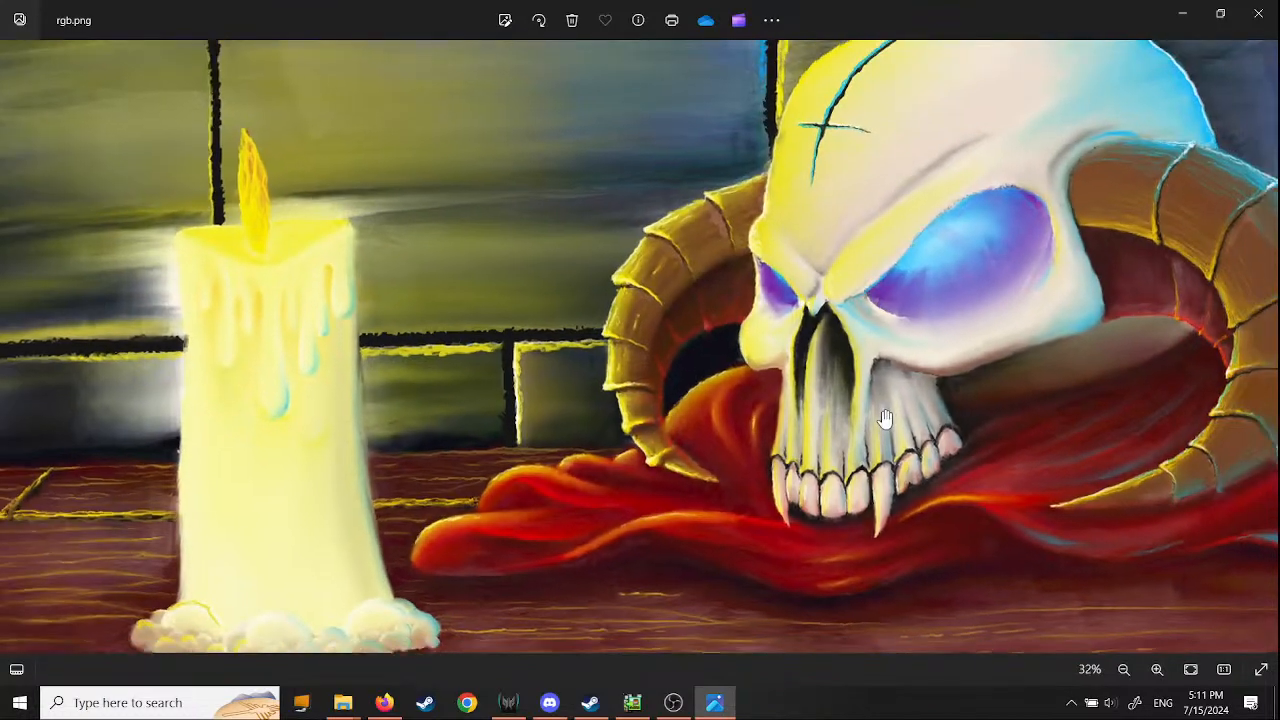
left_click(1265, 22)
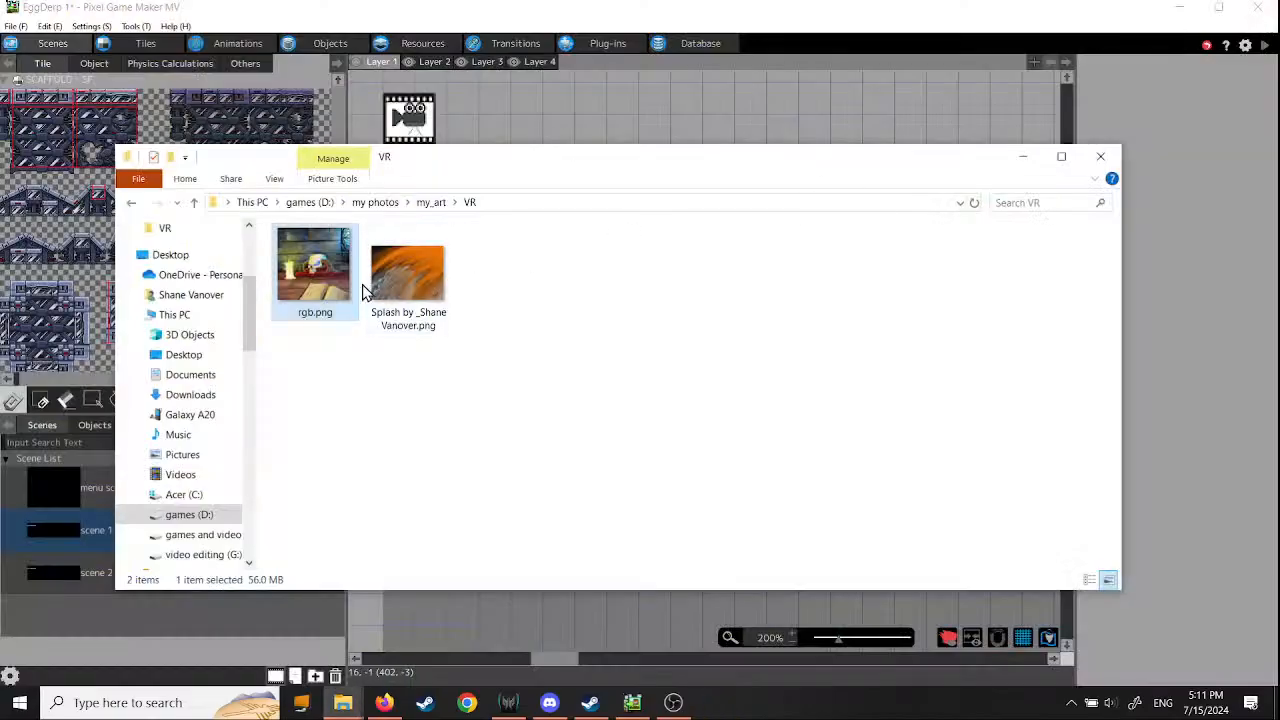
- Open the orange Splash painting from the VR folder, examine its brushwork up close, and close it
left_click(409, 285)
double_click(409, 285)
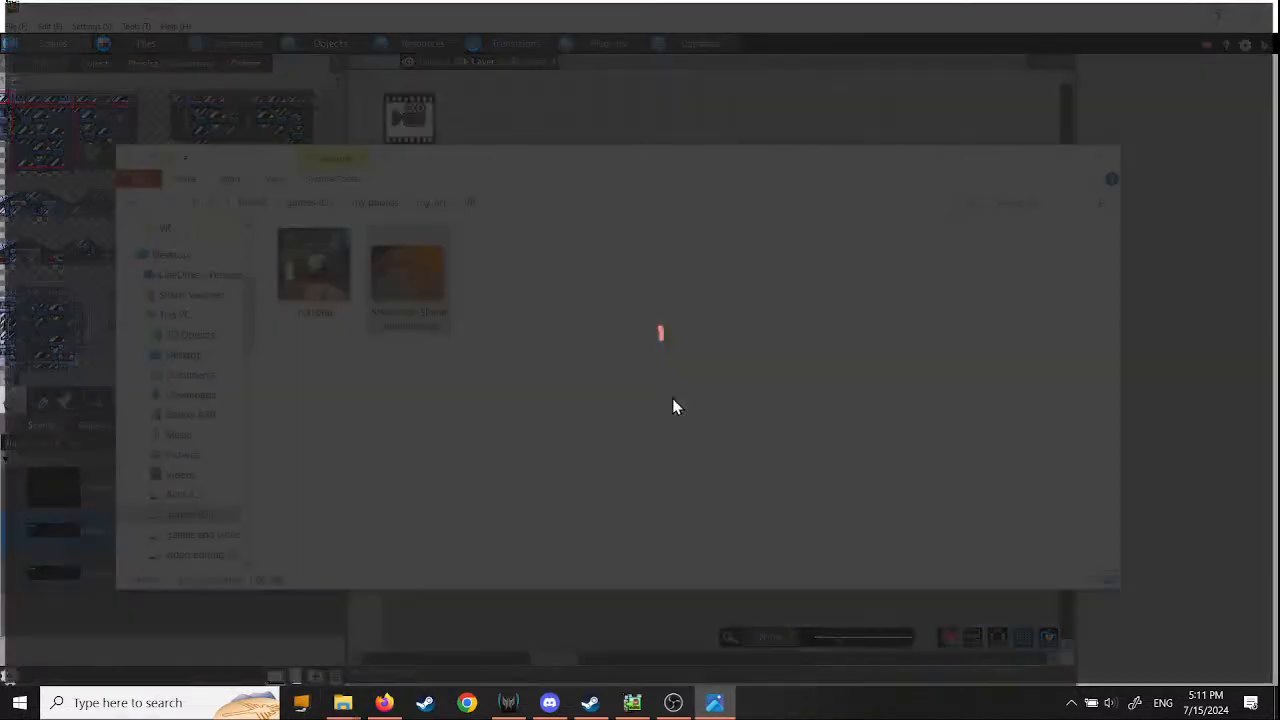
scroll(658, 465, "up", 3)
scroll(654, 477, "up", 1)
left_click_drag(654, 477, 345, 480)
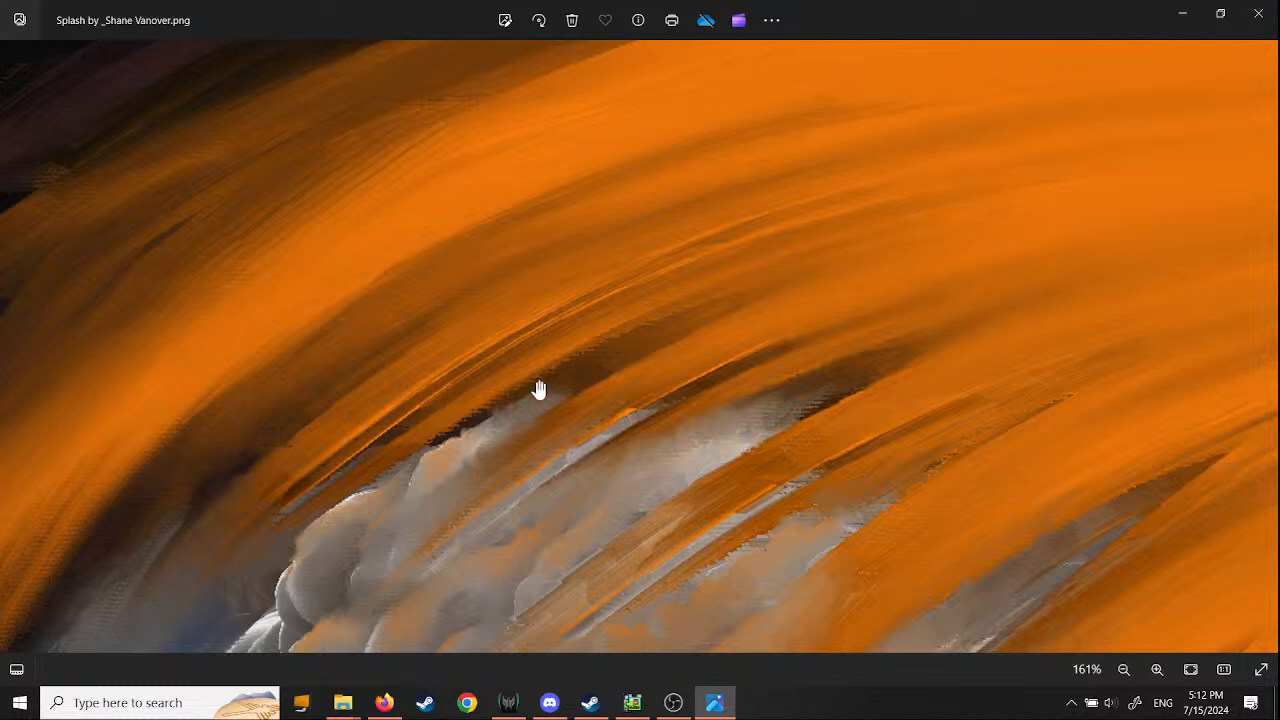
left_click_drag(638, 330, 780, 150)
left_click(1257, 20)
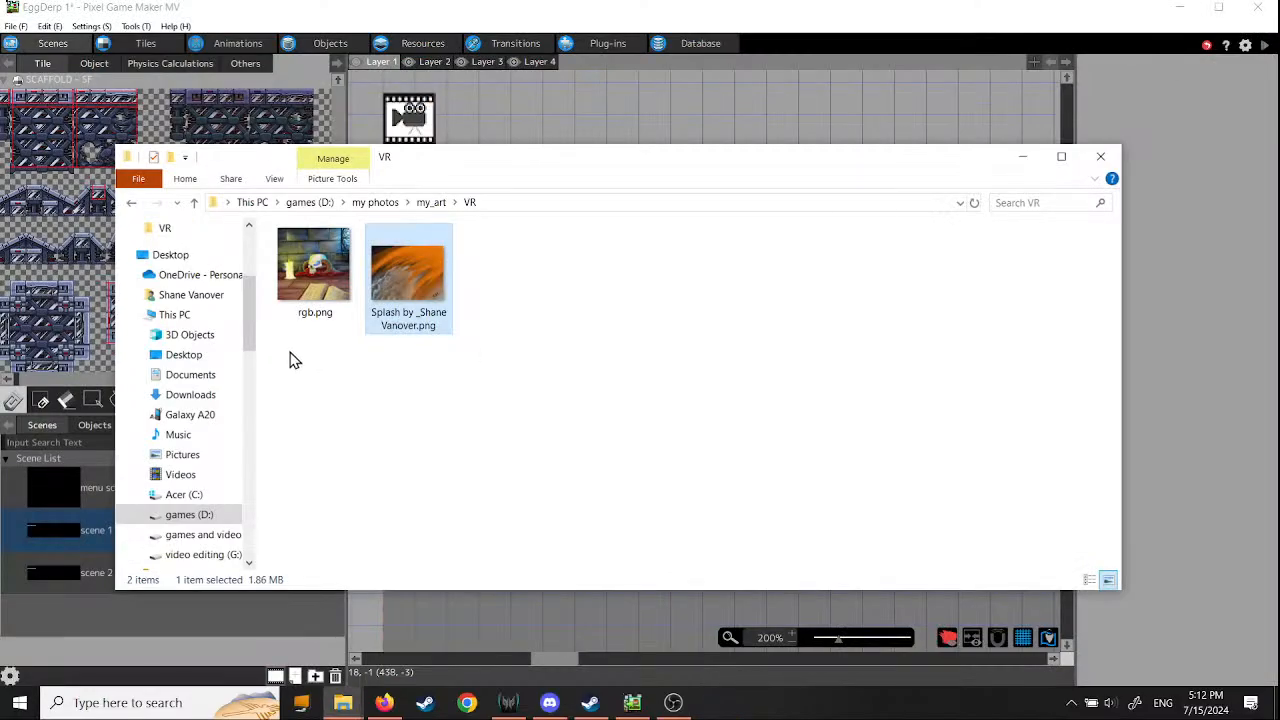
- View rgb.png once more up close and in full, and close both the image and the VR folder
double_click(302, 279)
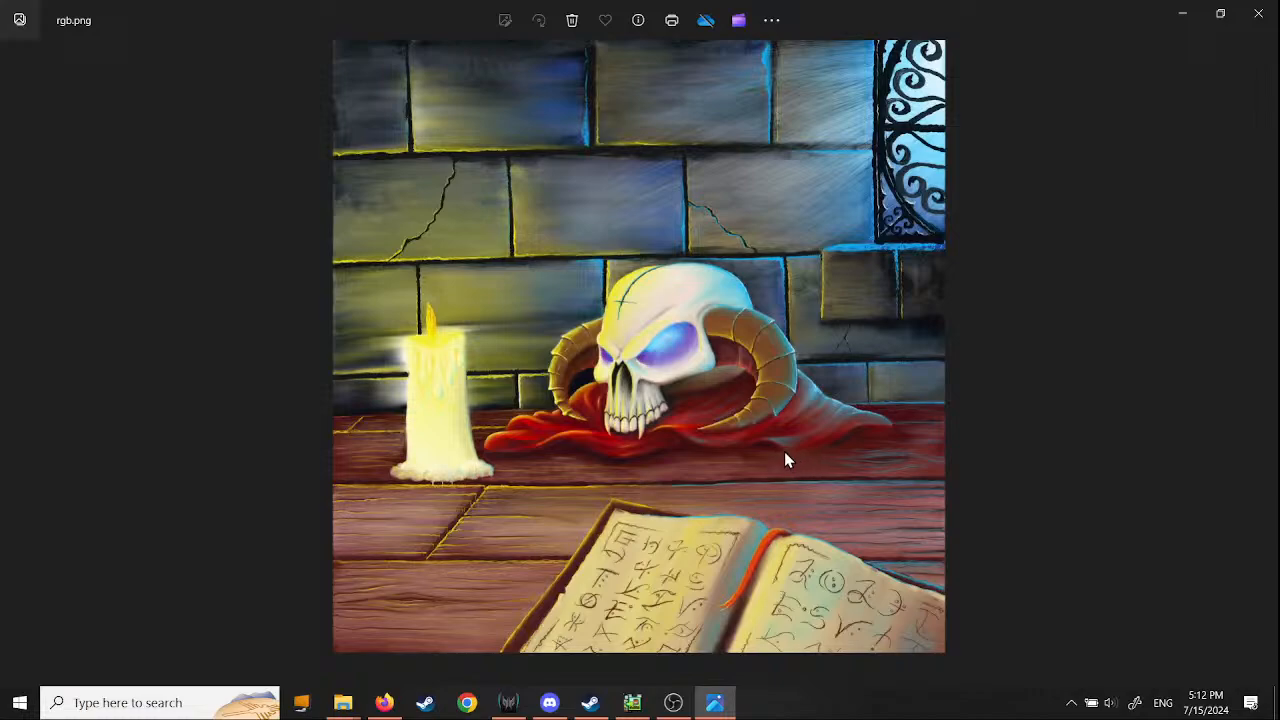
scroll(662, 383, "up", 5)
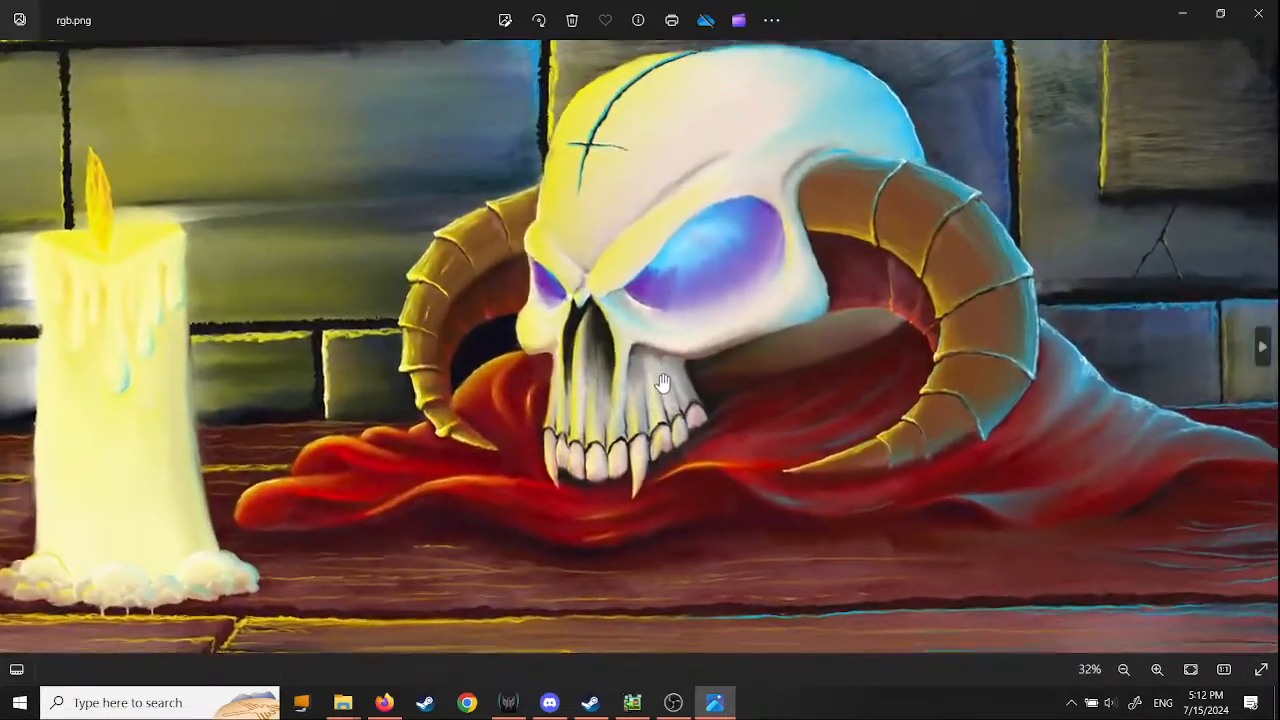
scroll(662, 383, "up", 2)
scroll(662, 383, "down", 6)
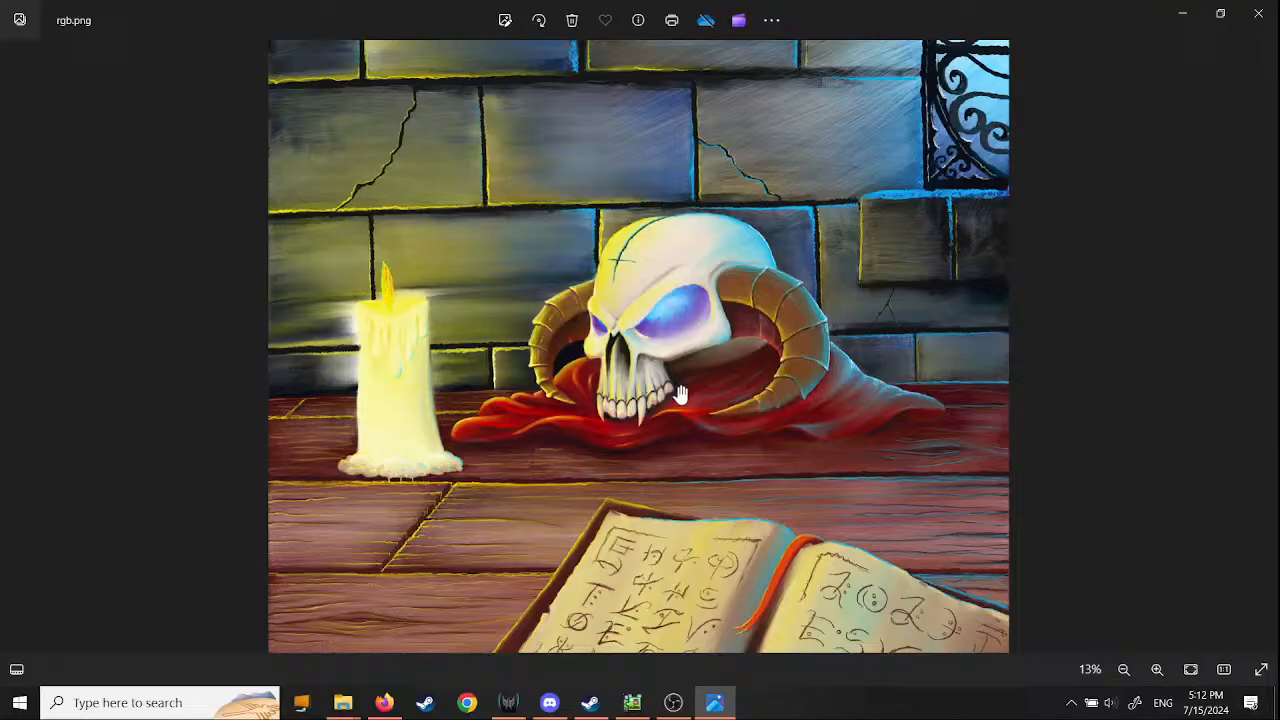
left_click(1258, 13)
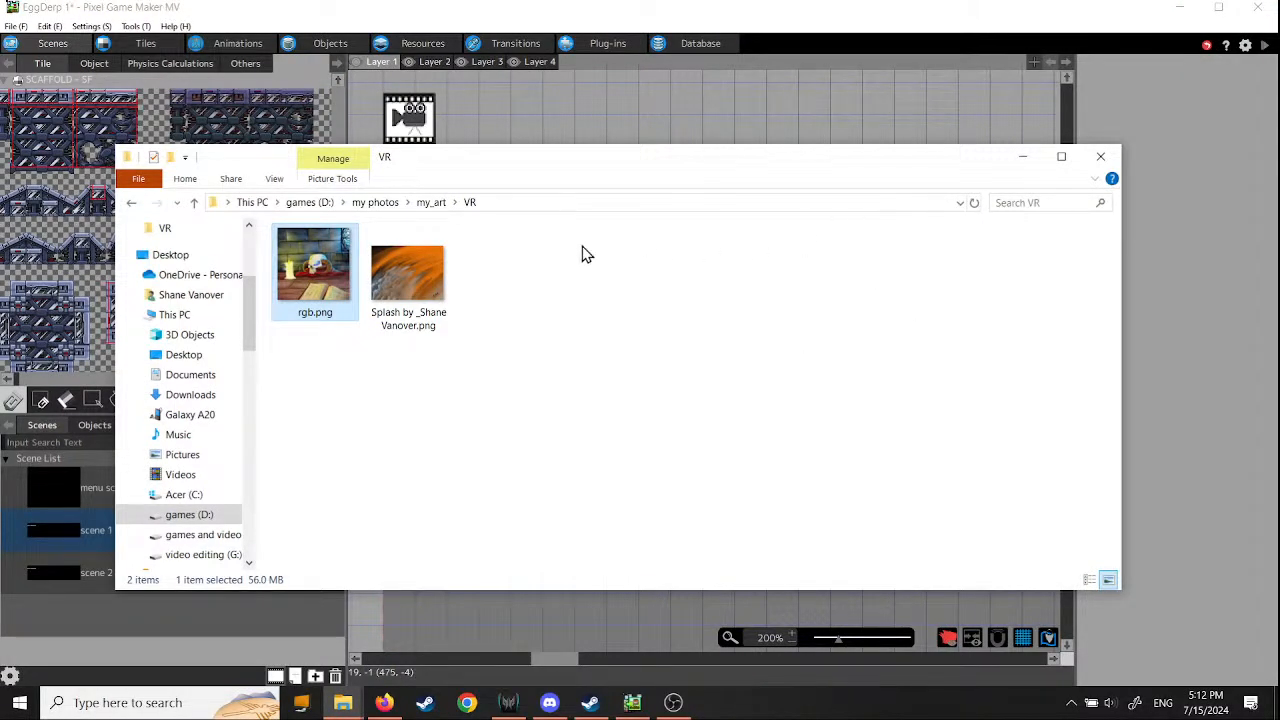
left_click(1101, 157)
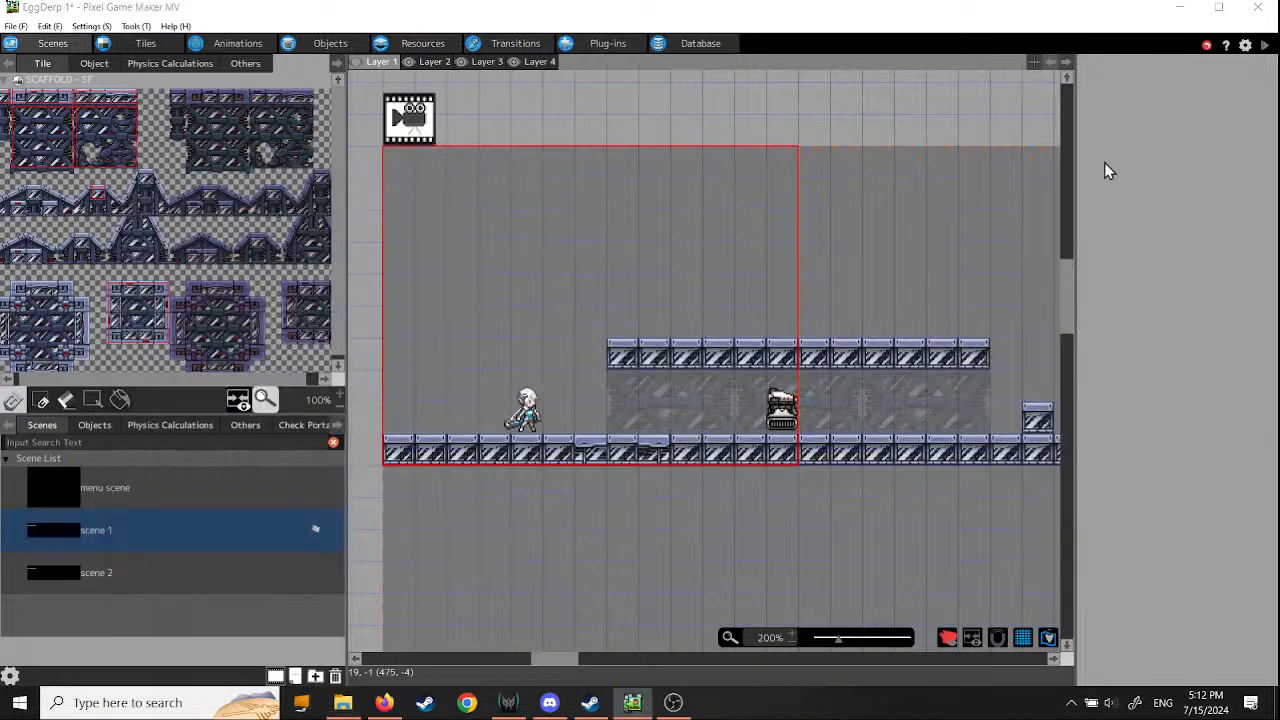
- Switch to the textures folder in File Explorer, view the contents of its camper folder, and return to textures
left_click(345, 703)
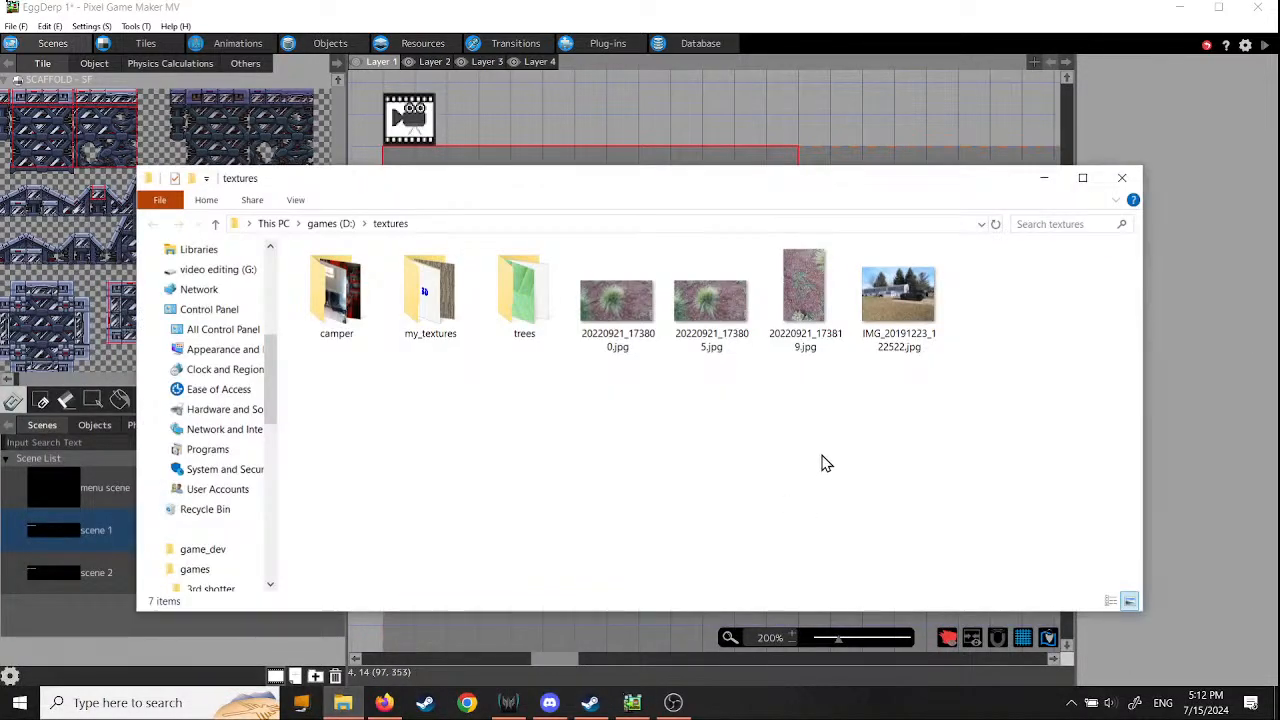
left_click_drag(690, 184, 708, 213)
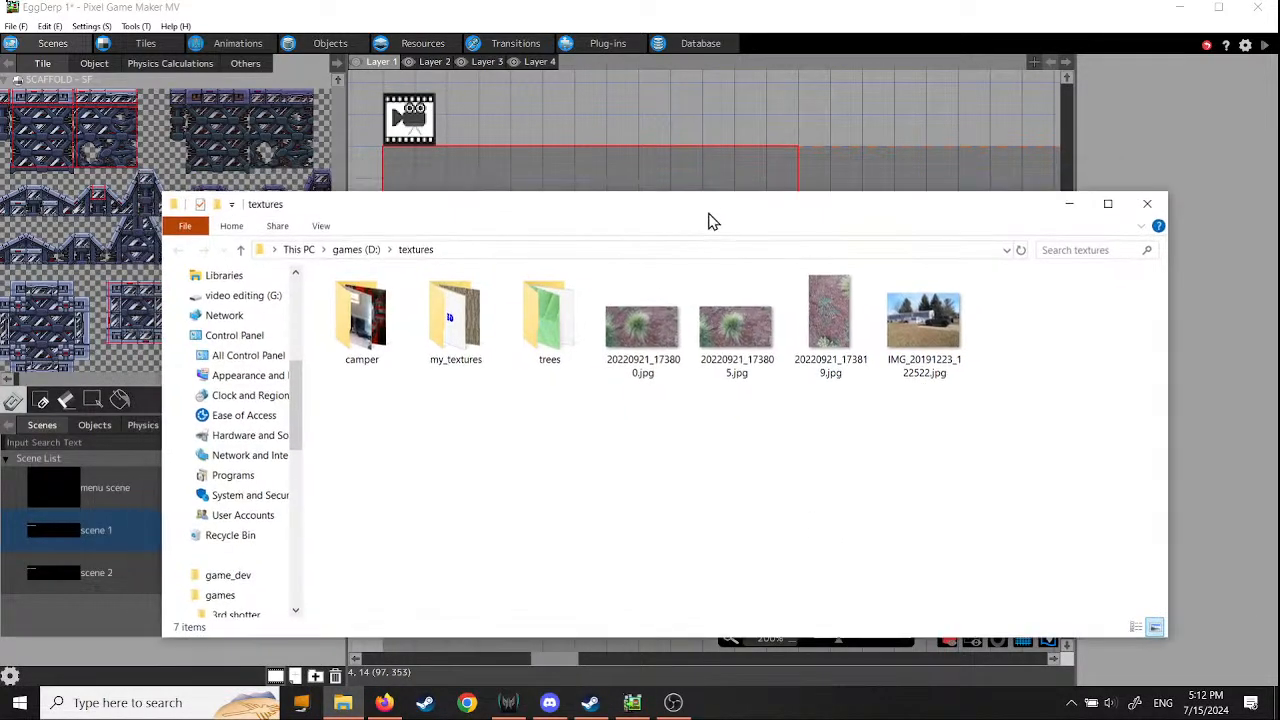
double_click(363, 358)
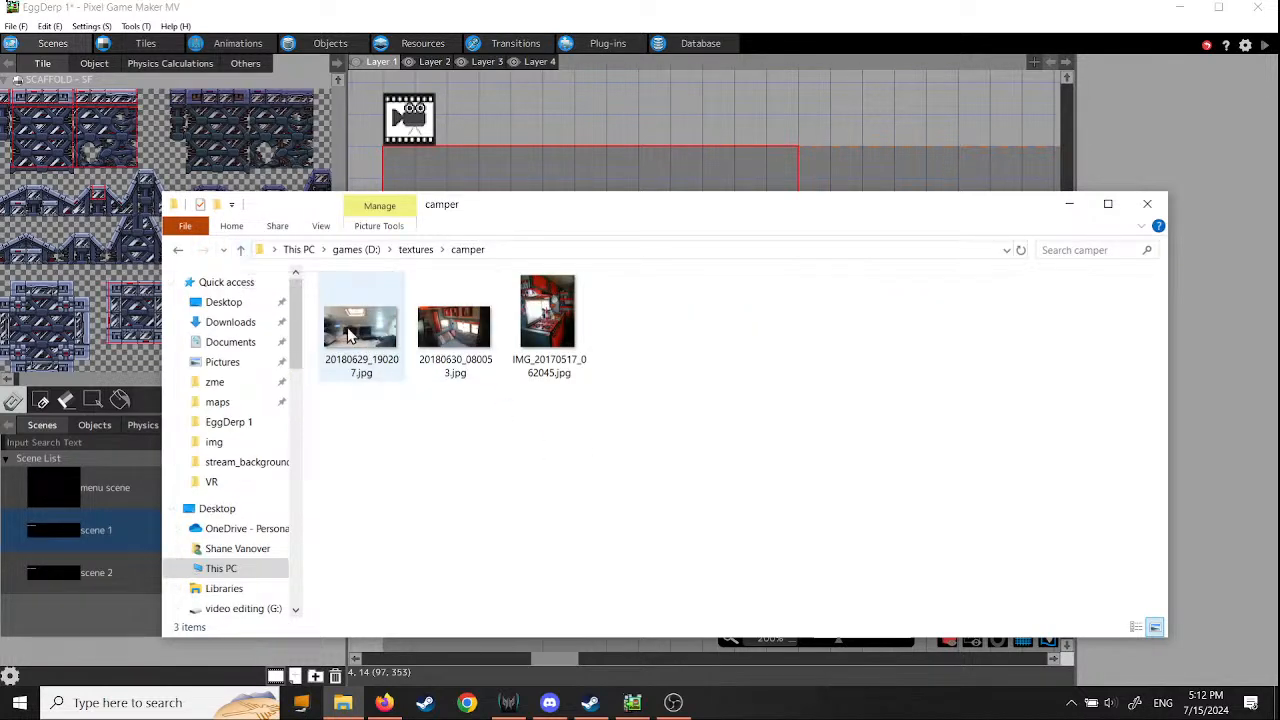
left_click(241, 249)
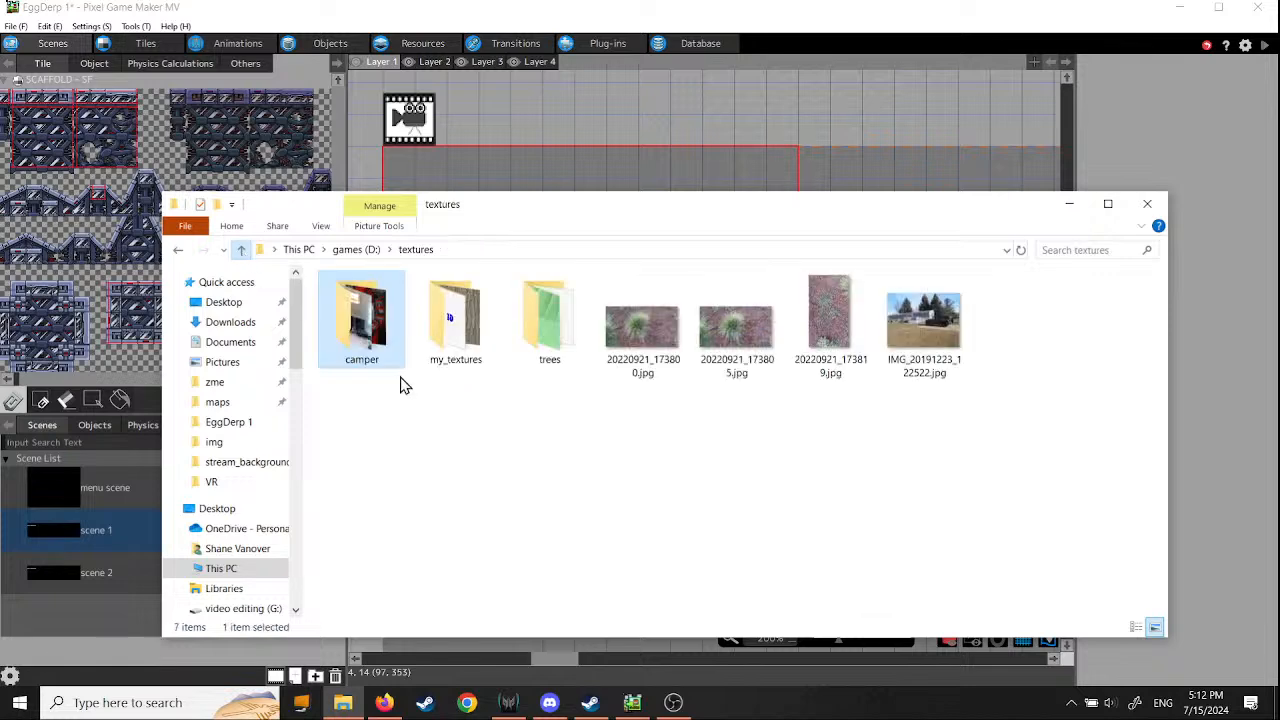
- Open the my_textures folder and enlarge its window to show more of the texture folders
double_click(455, 325)
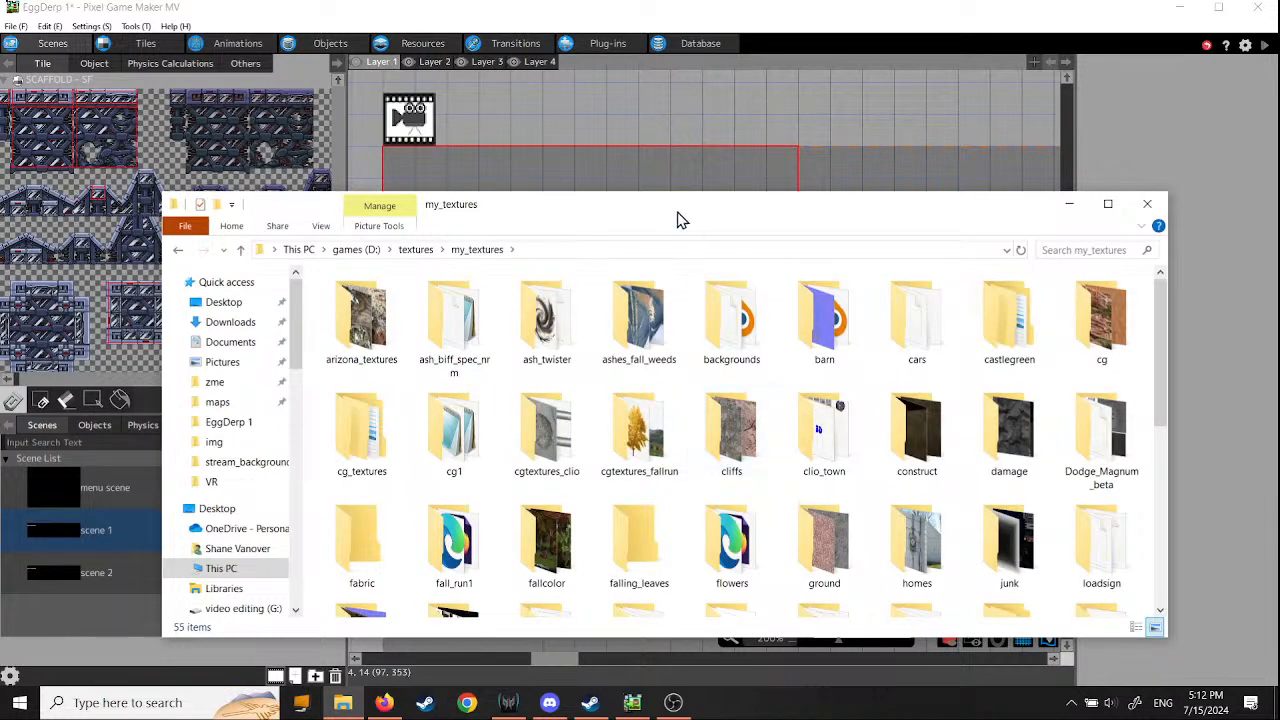
left_click_drag(677, 217, 546, 120)
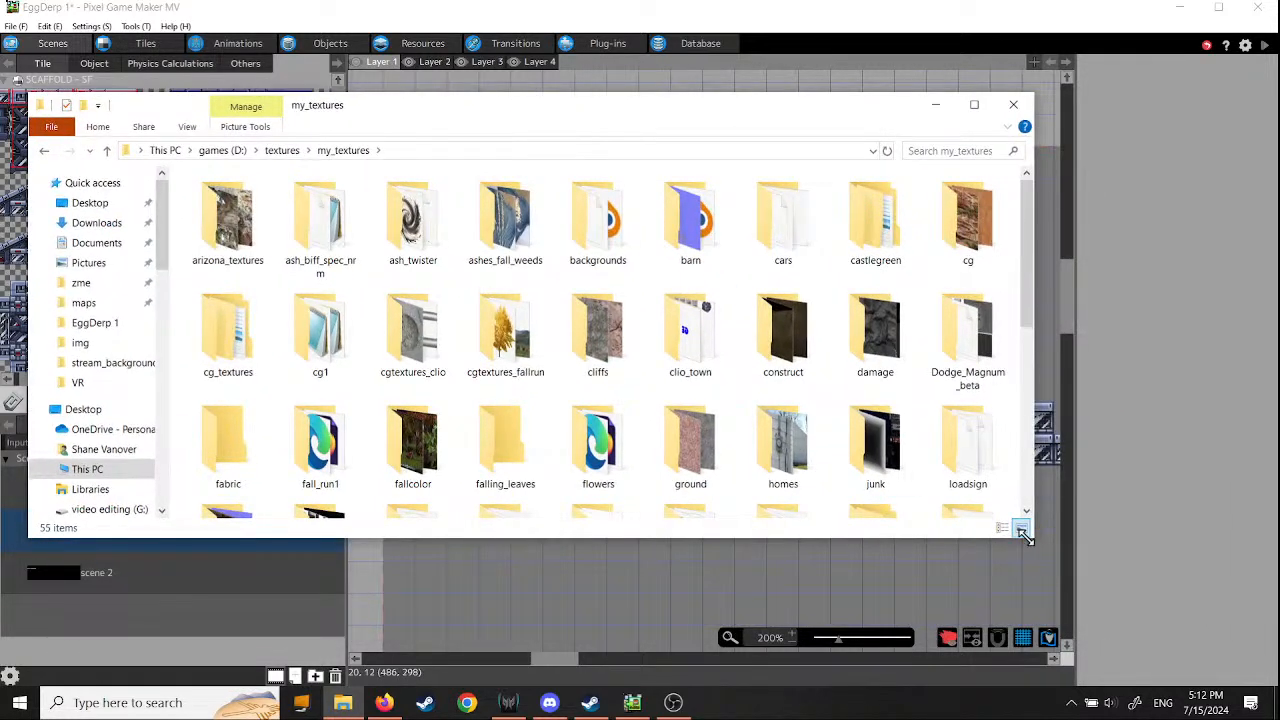
left_click_drag(1025, 535, 1234, 661)
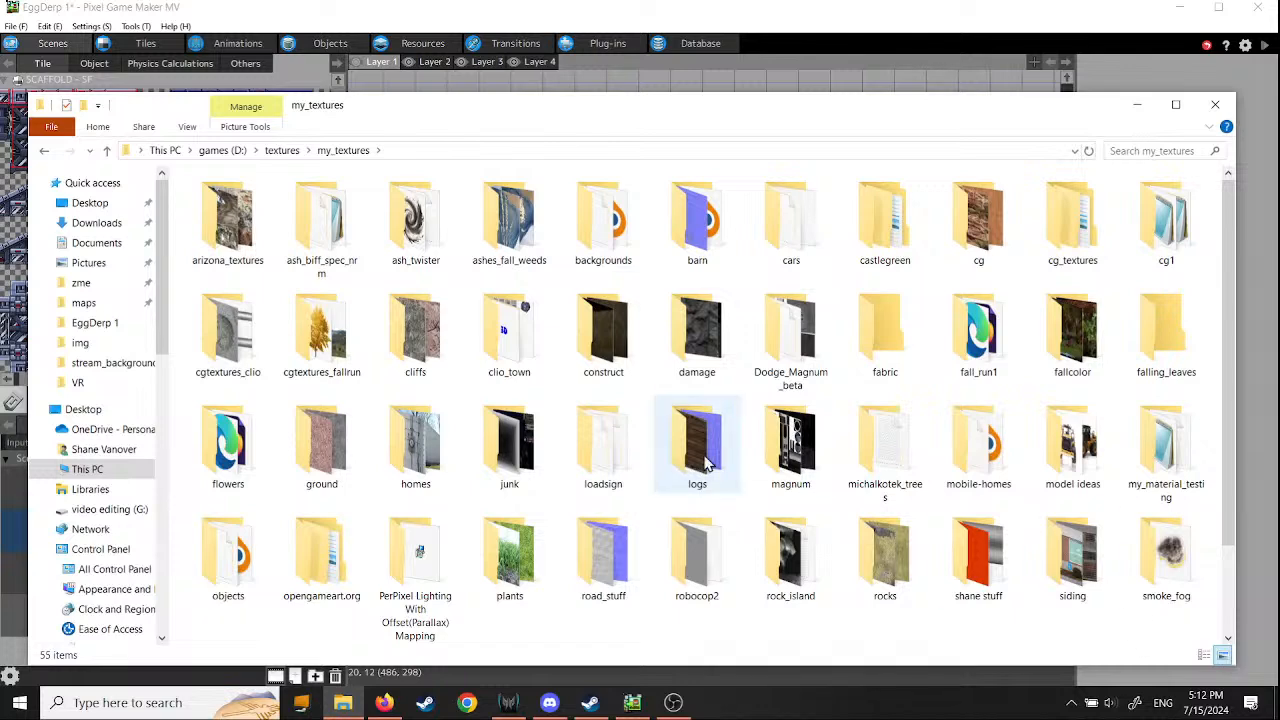
- View the images in the cgtextures_fallrun folder, and open ash_bg1.dds from the backgrounds folder of my_textures
double_click(330, 345)
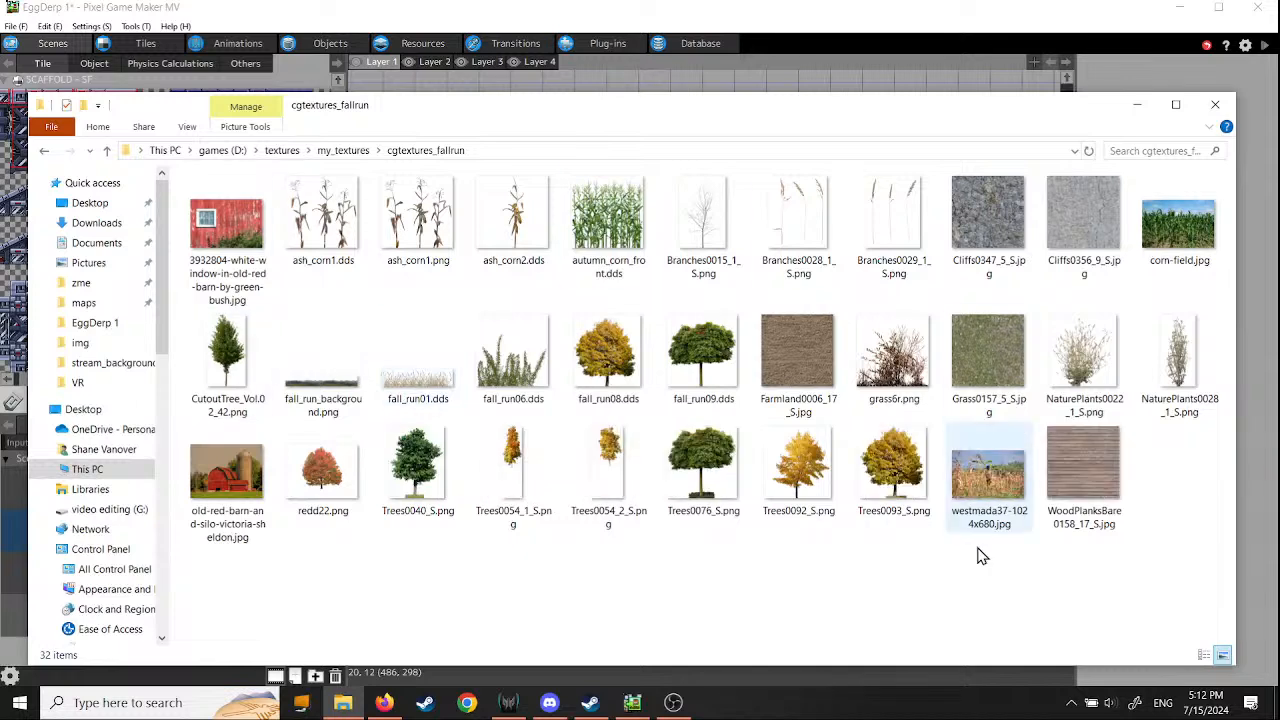
left_click(107, 150)
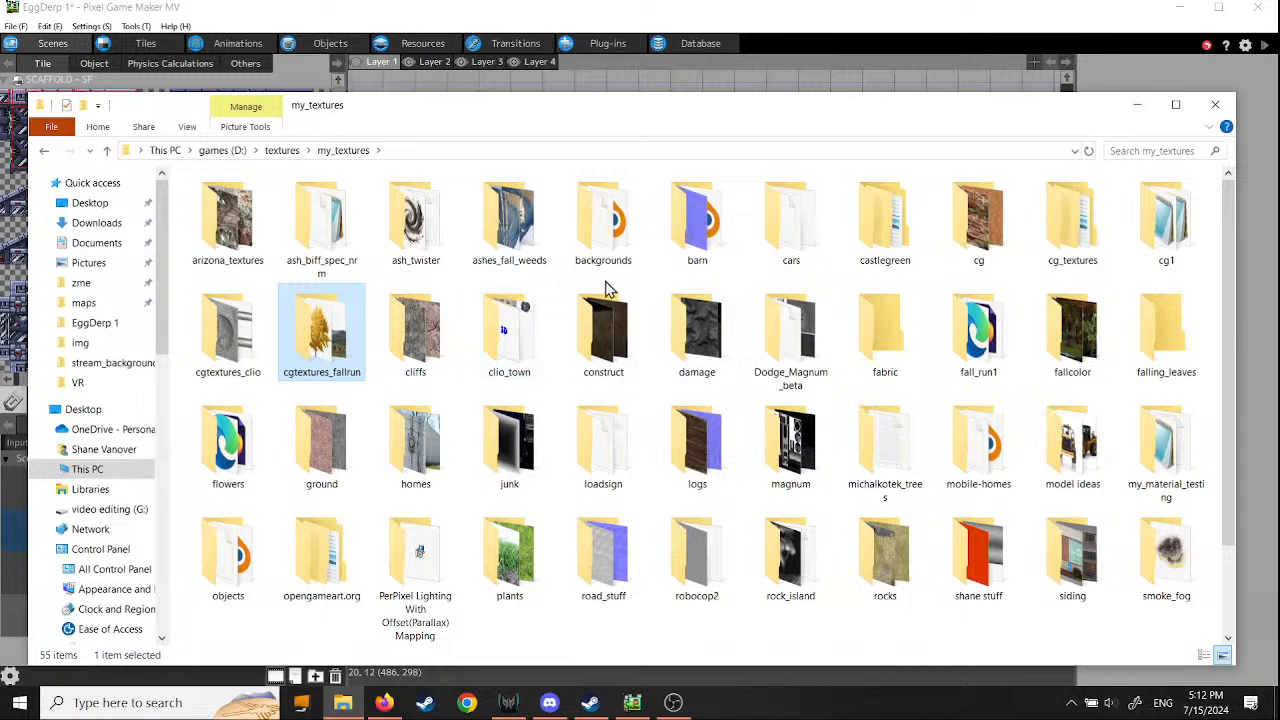
double_click(600, 243)
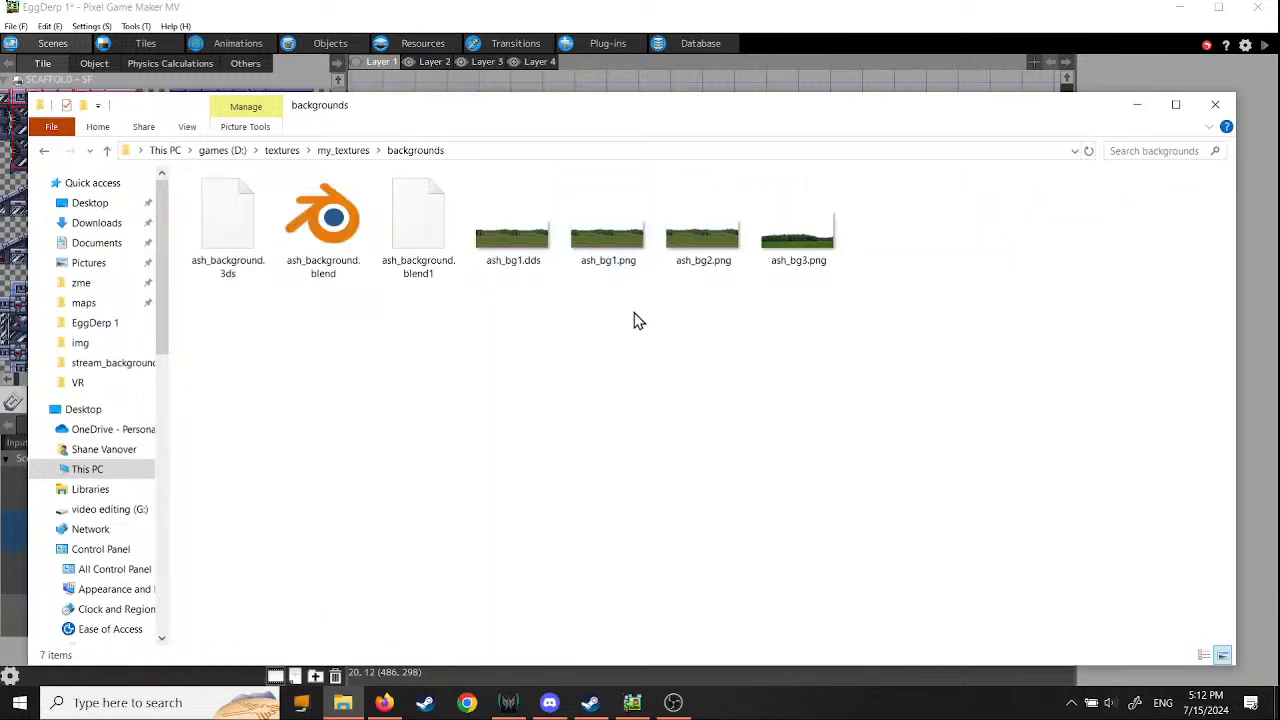
left_click(523, 240)
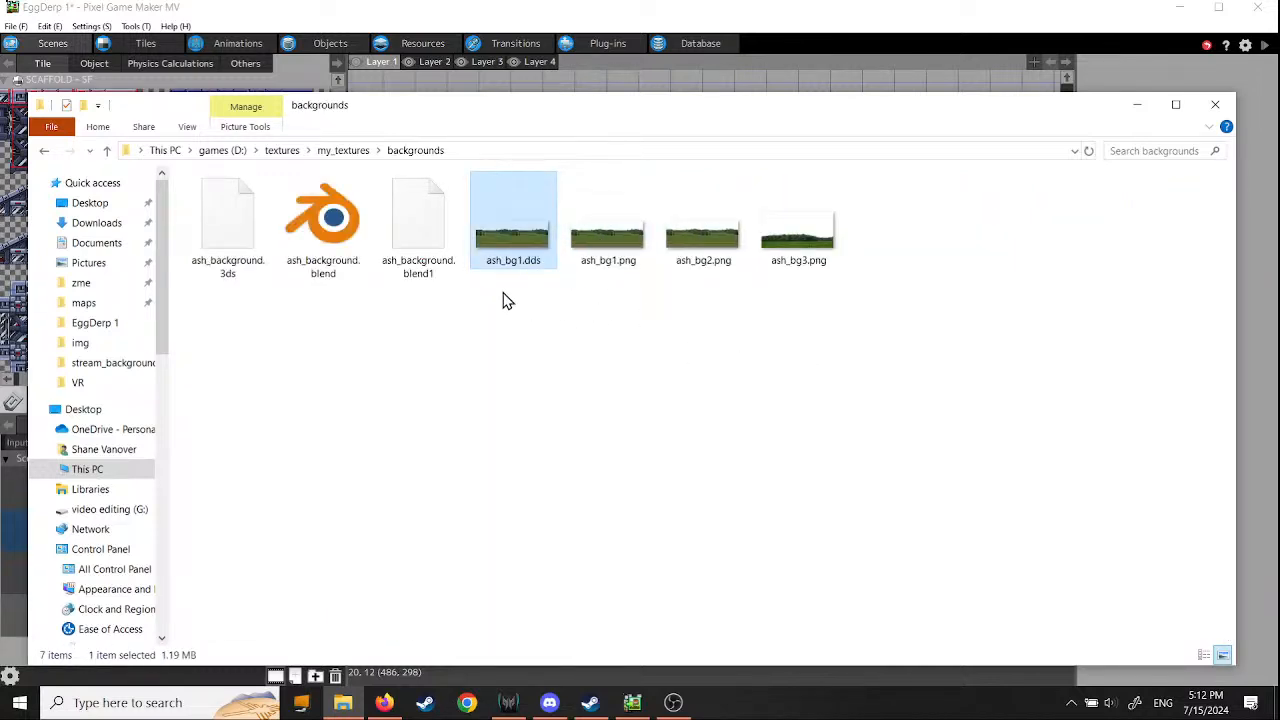
double_click(540, 247)
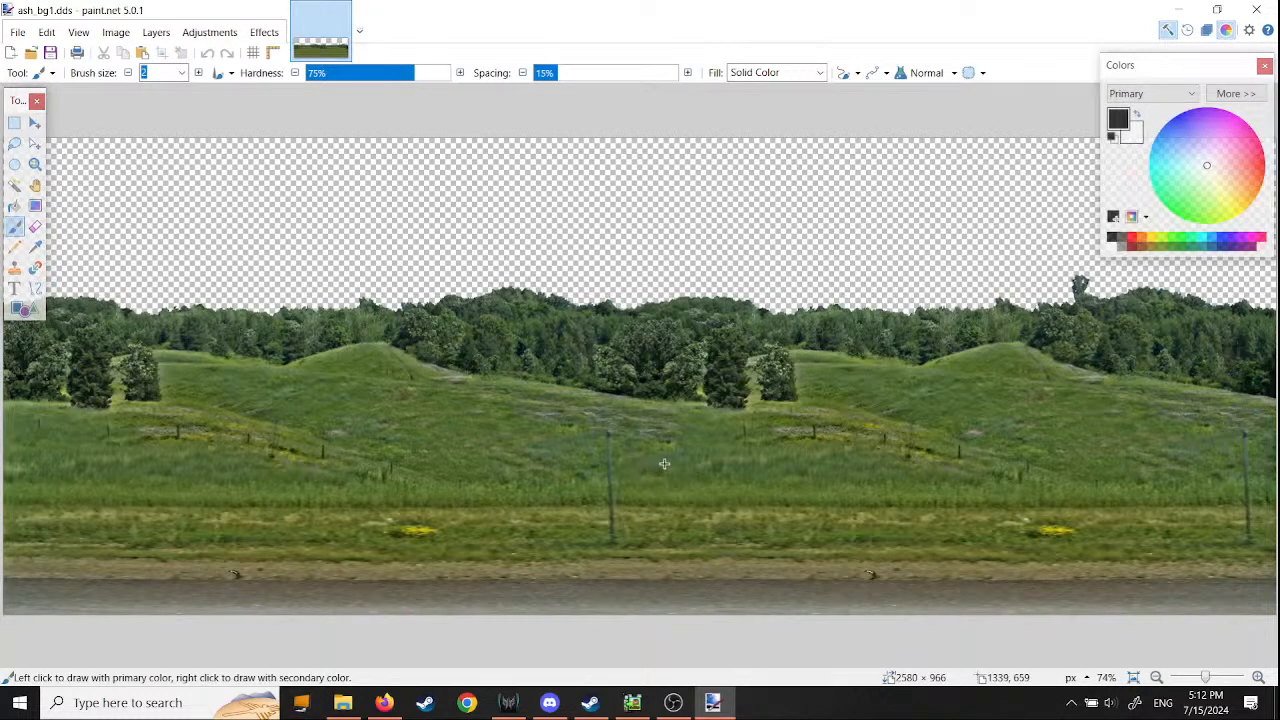
- Examine the grassy hill landscape in ash_bg1.dds, close the image without saving the stray brush stroke, and close paint.net
scroll(664, 463, "down", 3, "ctrl")
scroll(695, 450, "up", 2, "ctrl")
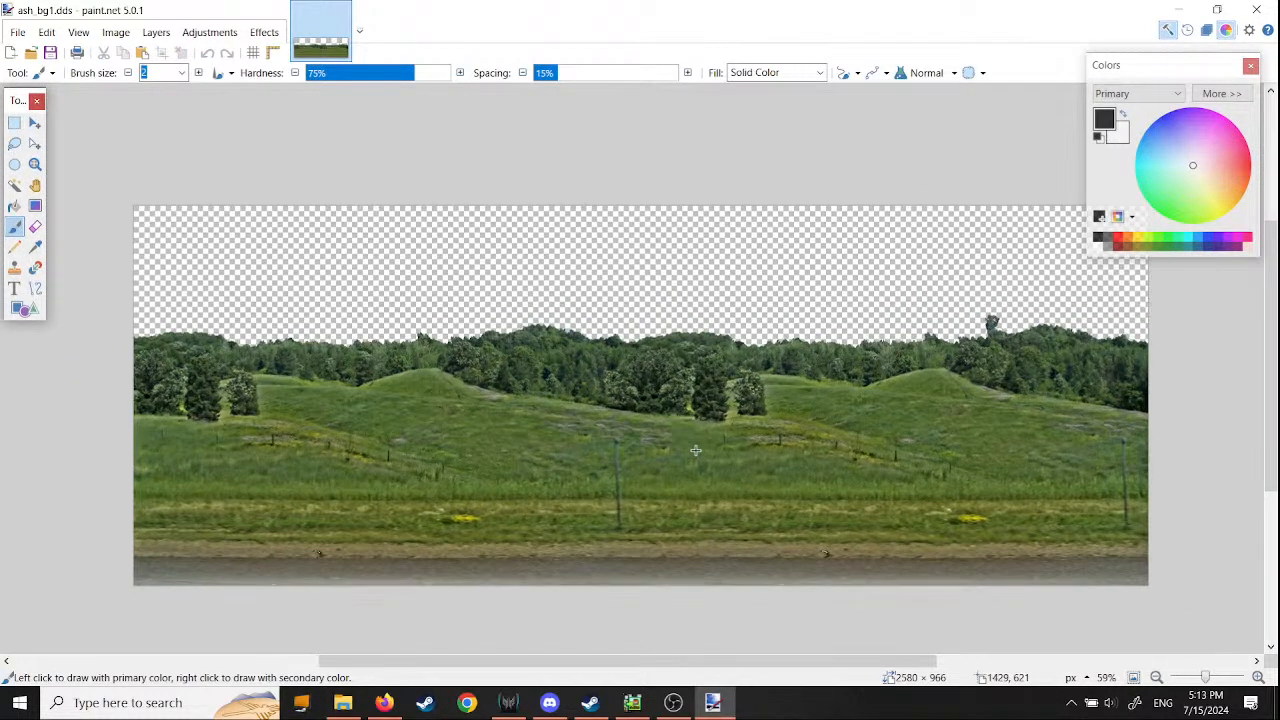
scroll(695, 450, "down", 1, "ctrl")
mouse_move(915, 380)
left_mouse_down()
mouse_move(888, 343)
mouse_move(460, 338)
left_mouse_up()
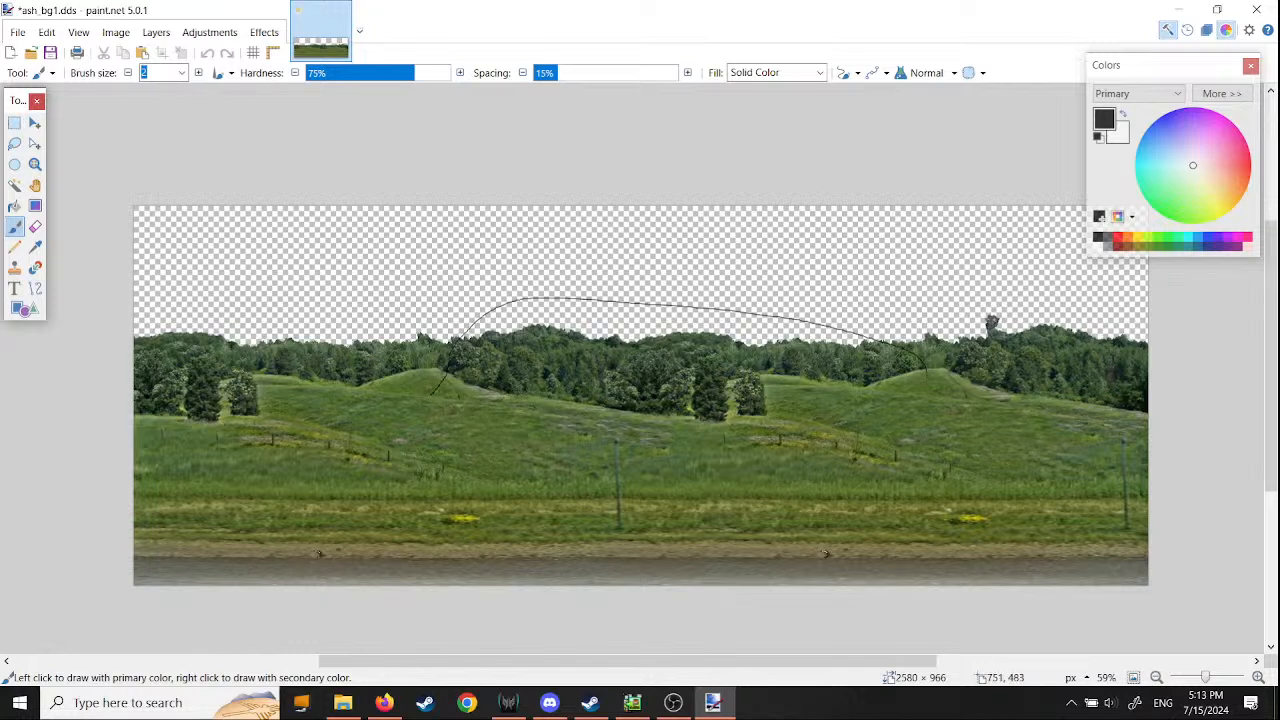
left_click(342, 12)
left_click(589, 437)
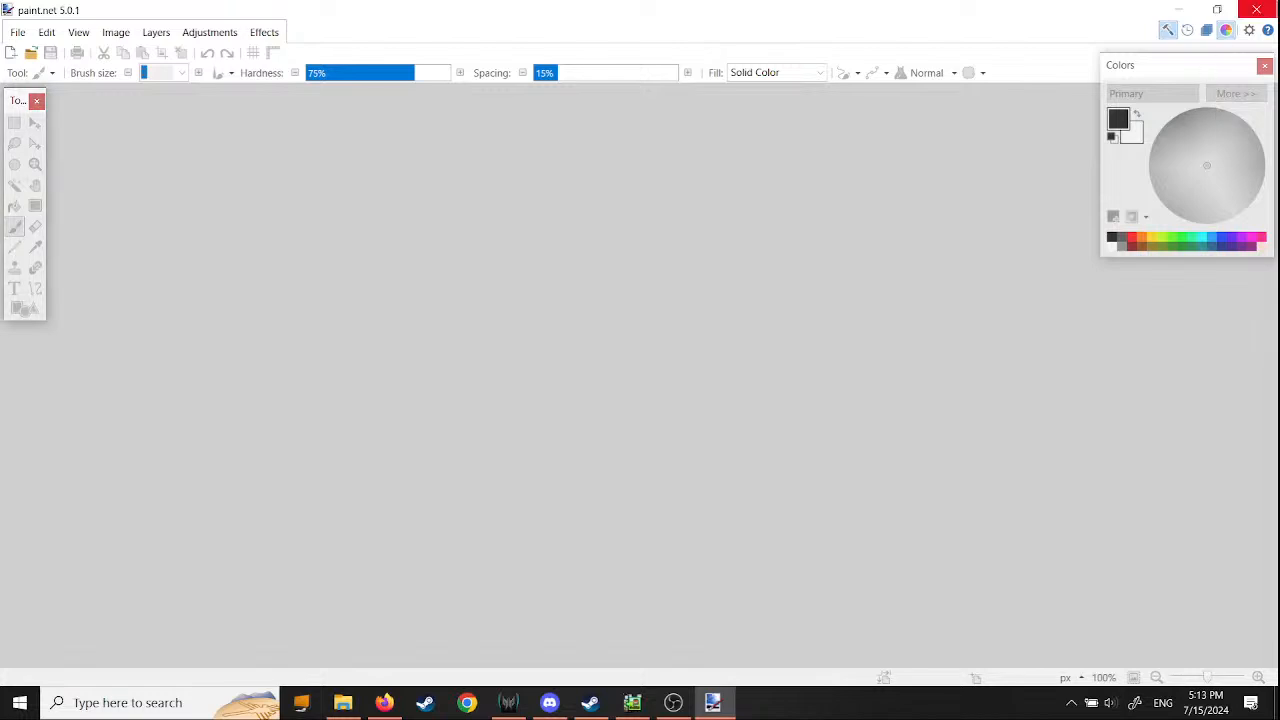
left_click(1256, 9)
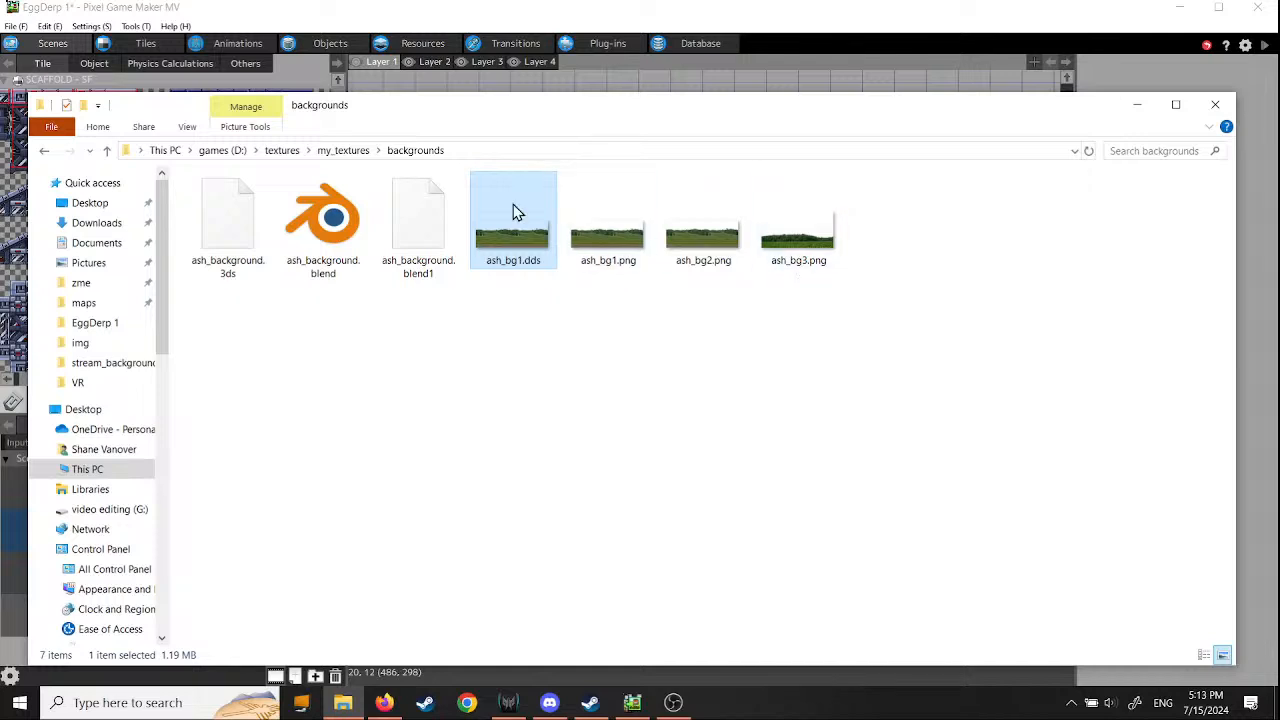
- Open ash_red_barn1.dds from the barn folder of my_textures, examine its windows and doors up close, and close it
left_click(354, 156)
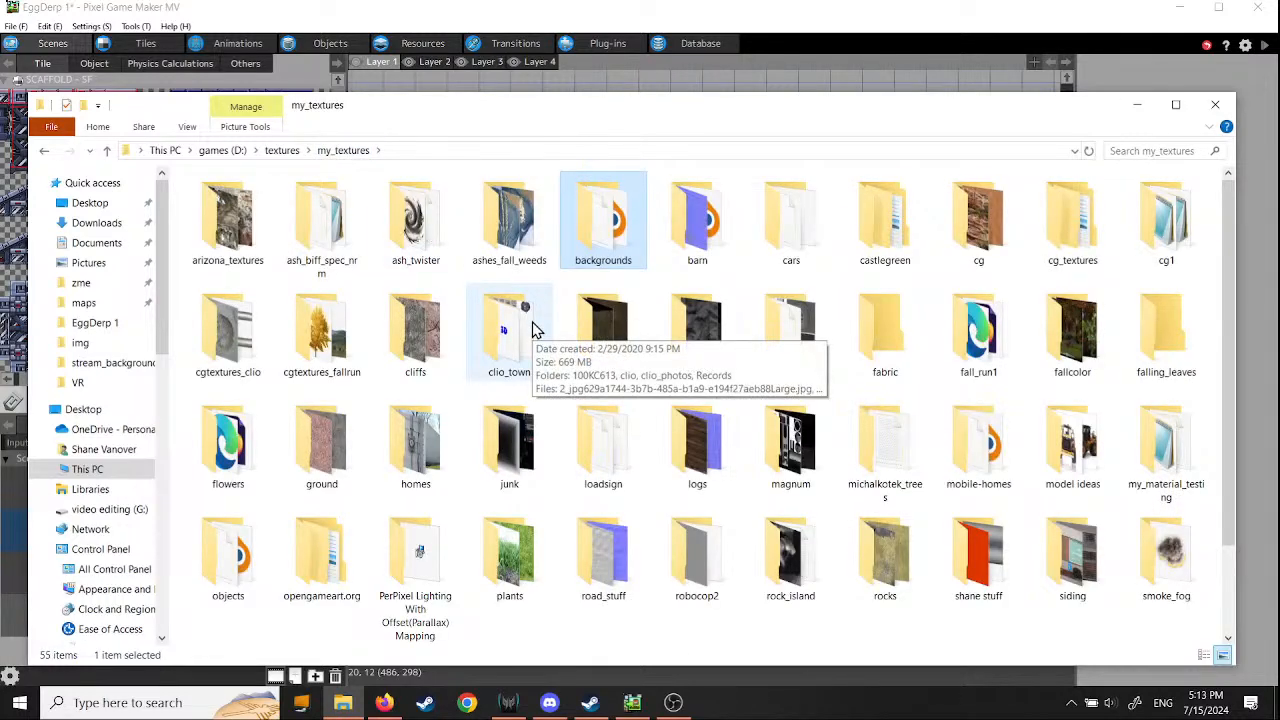
double_click(700, 235)
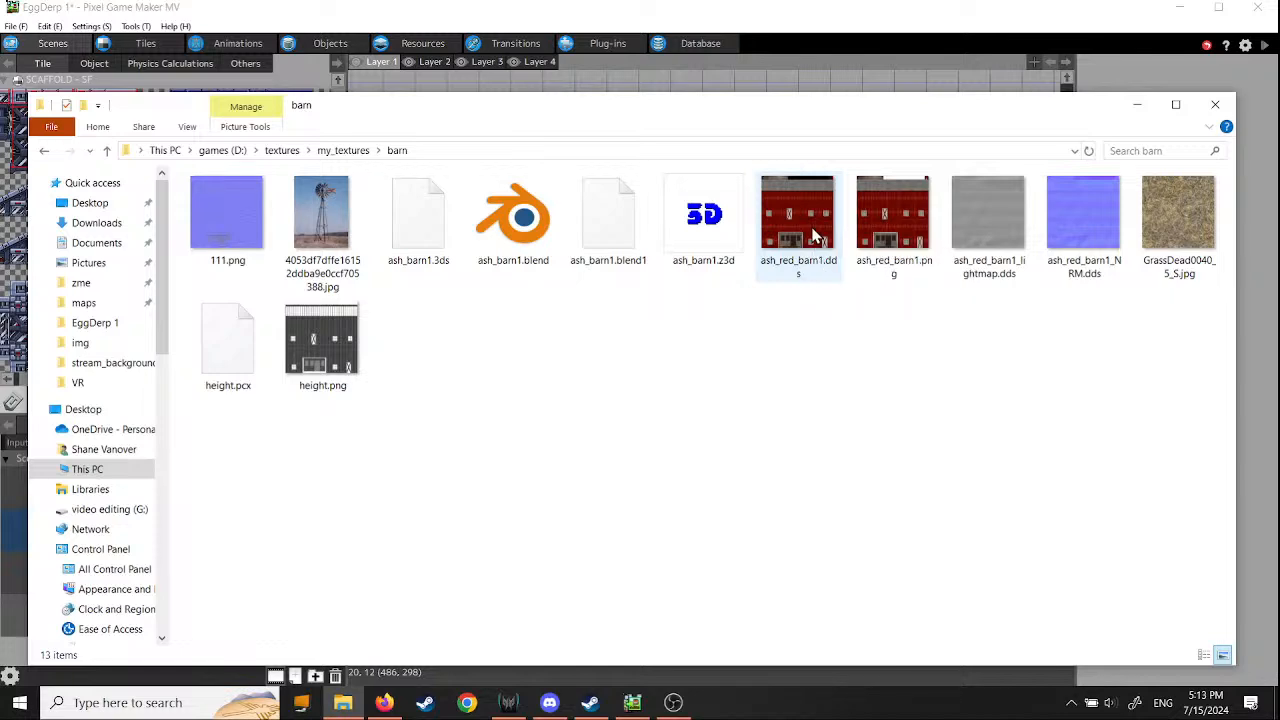
double_click(815, 235)
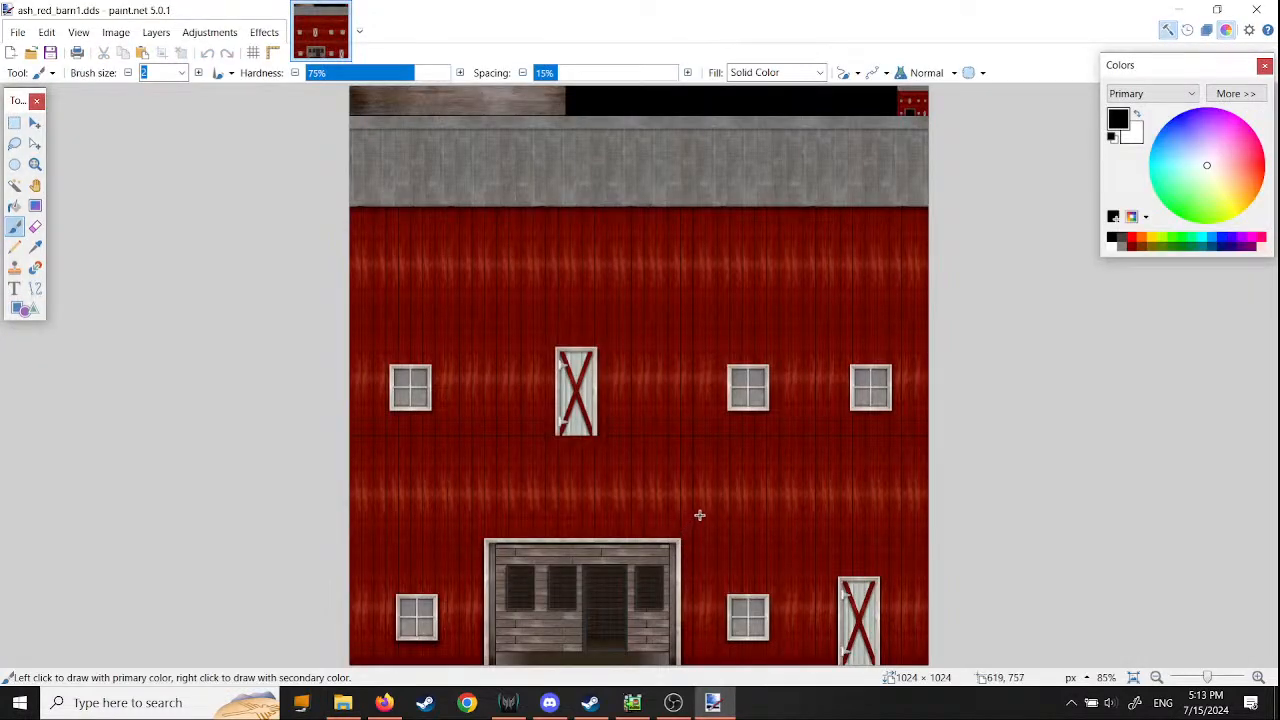
scroll(705, 494, "down", 1, "ctrl")
scroll(703, 494, "up", 5, "ctrl")
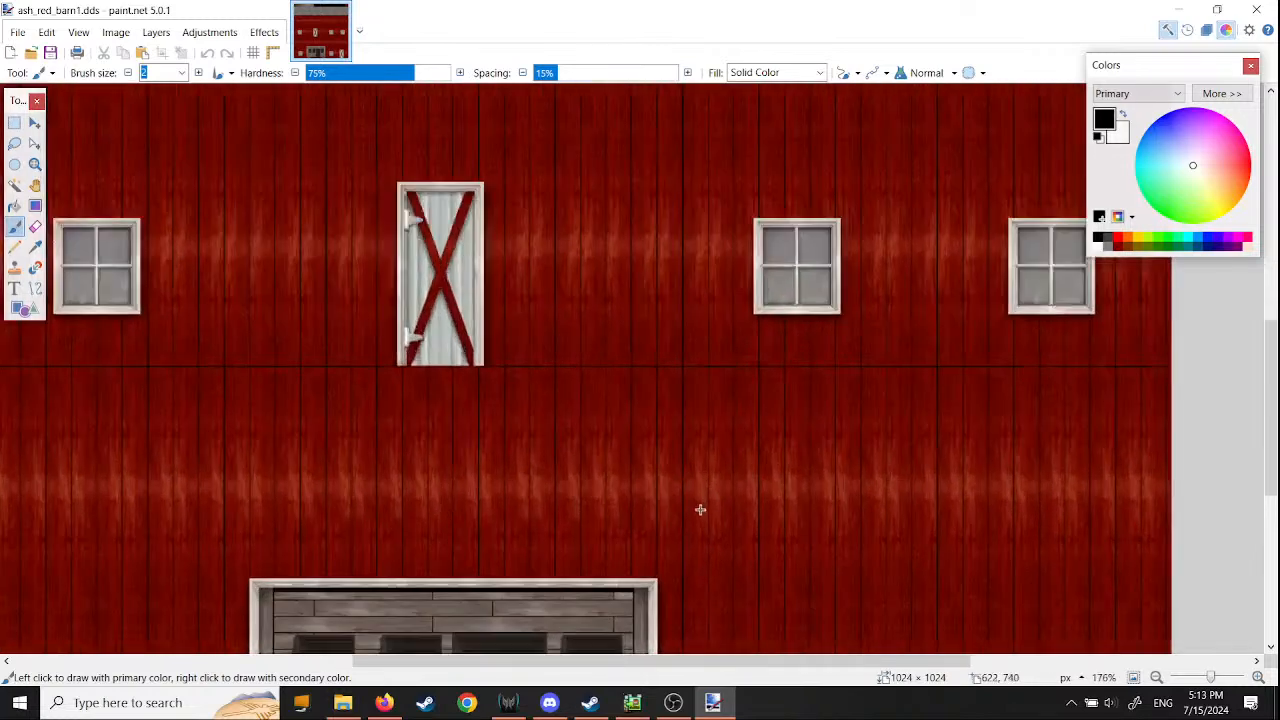
middle_click_drag(703, 534, 583, 430)
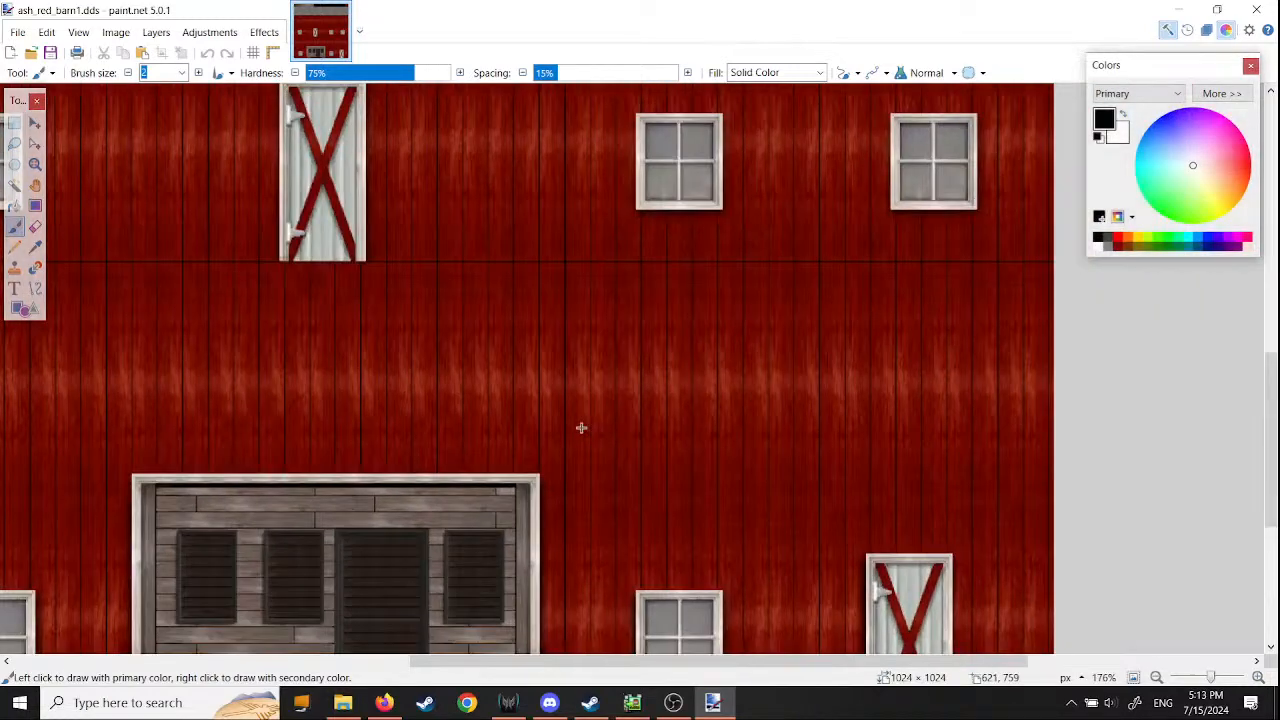
middle_click_drag(890, 567, 728, 414)
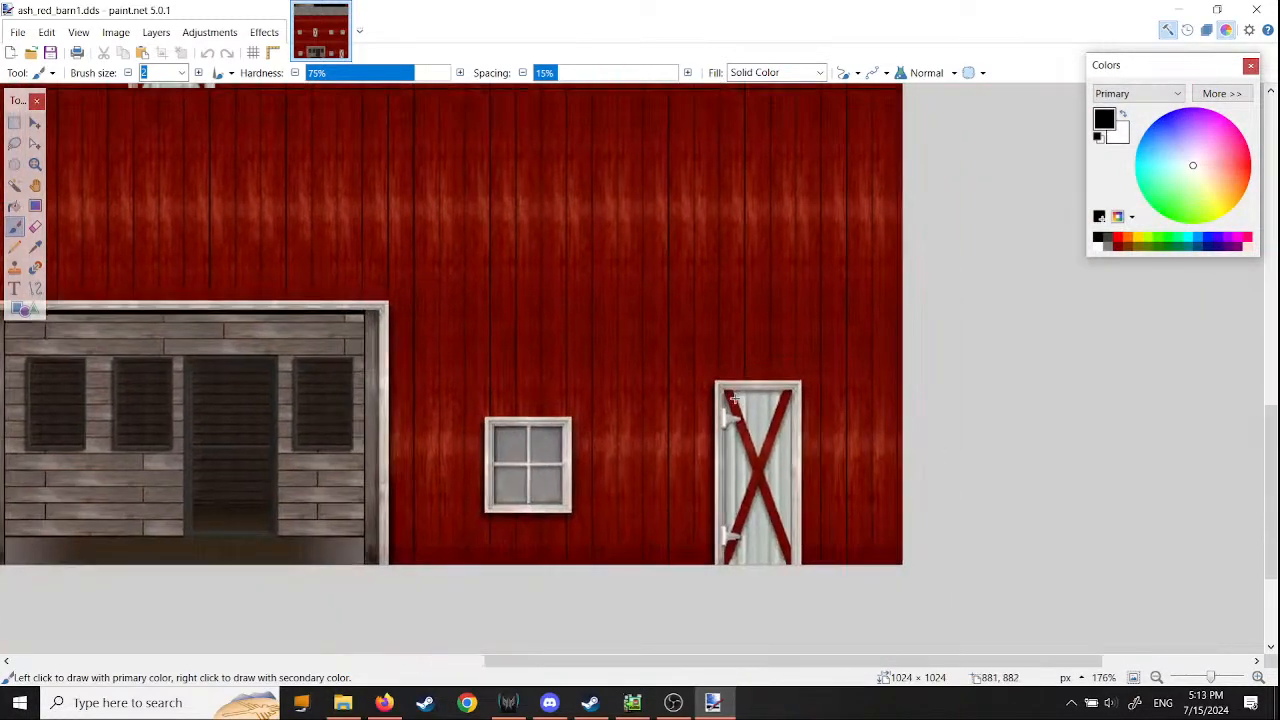
scroll(781, 463, "up", 2, "ctrl")
scroll(781, 463, "down", 5, "ctrl")
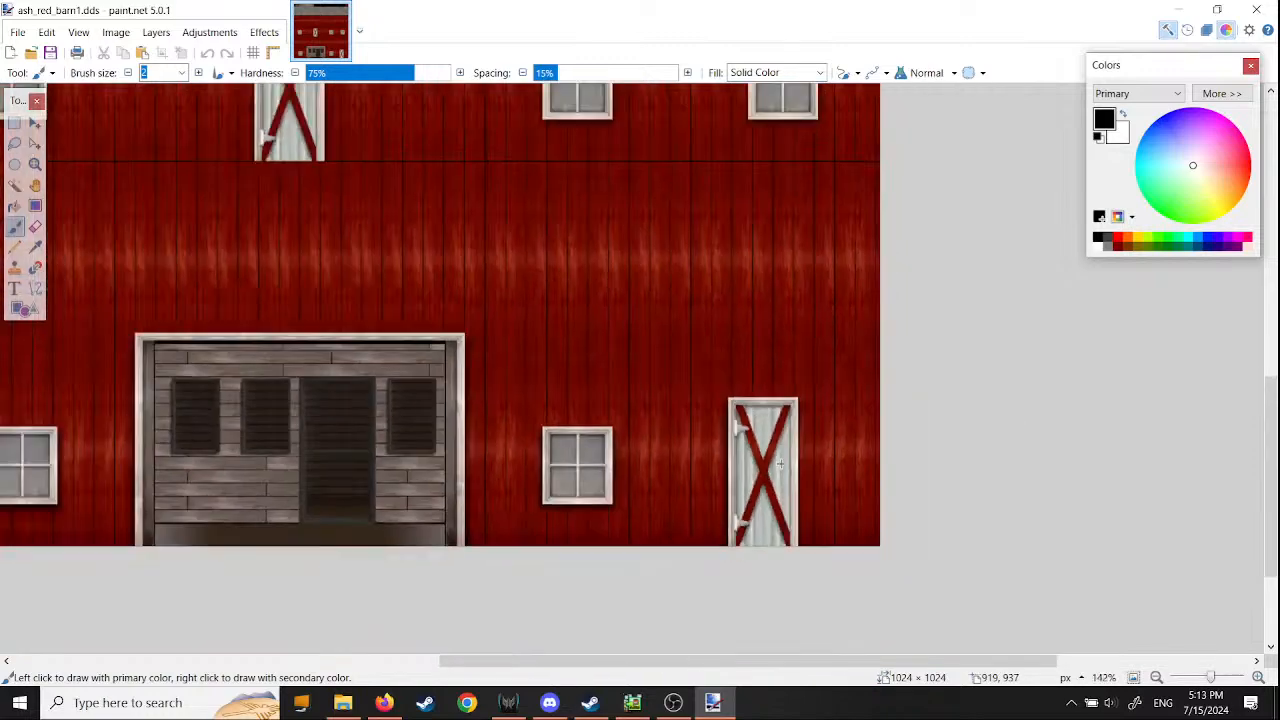
left_click(1264, 12)
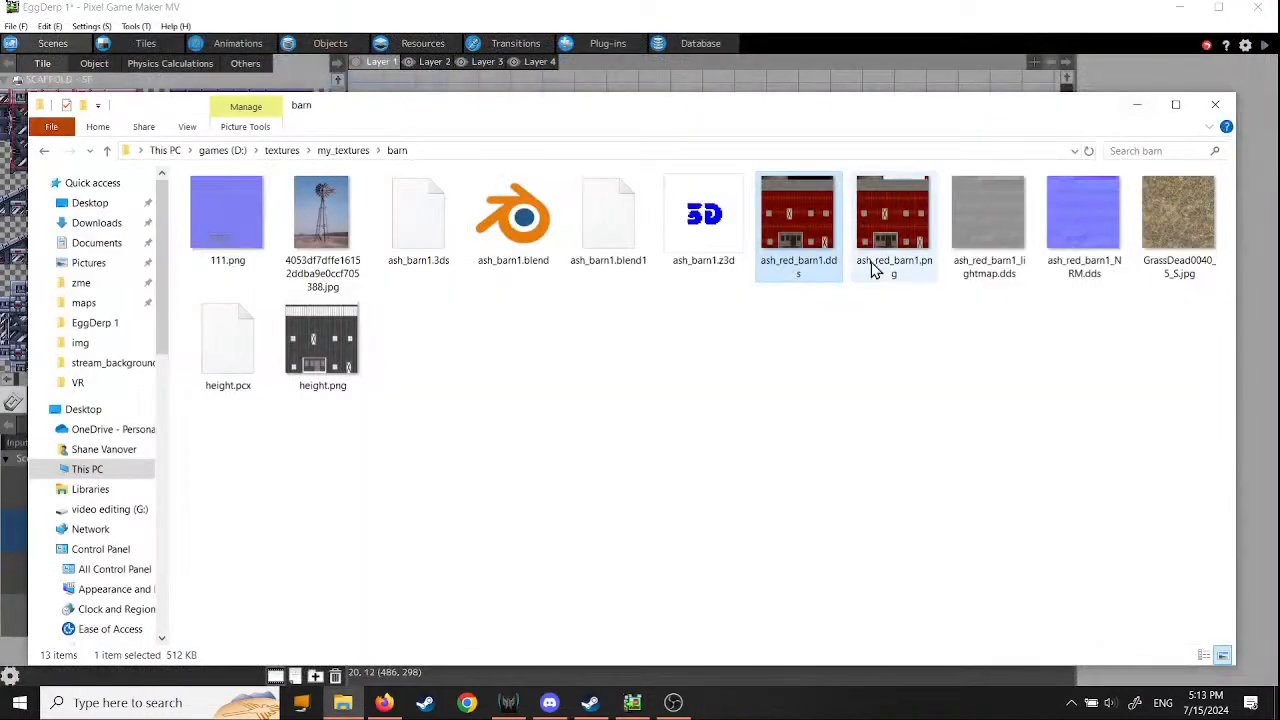
- Open the PNG version of the red barn texture, ash_red_barn1.png, view it up close, and close it
left_click(906, 238)
double_click(906, 243)
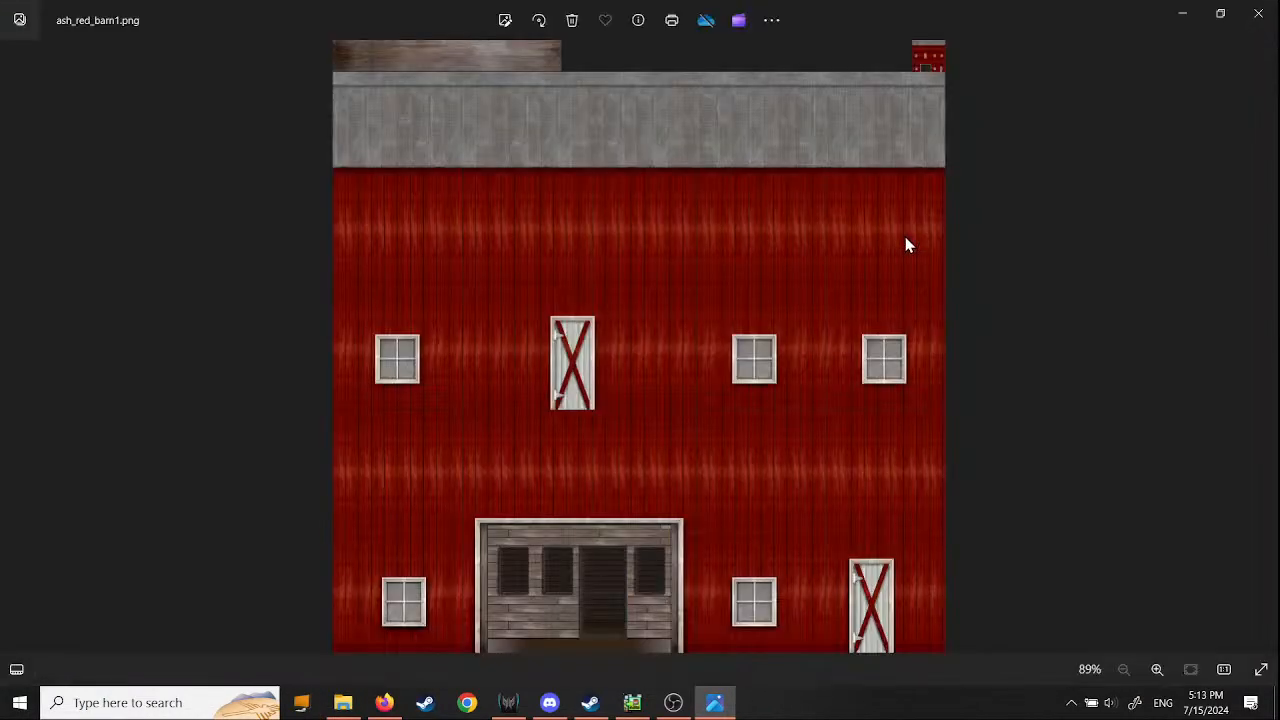
scroll(796, 553, "up", 3)
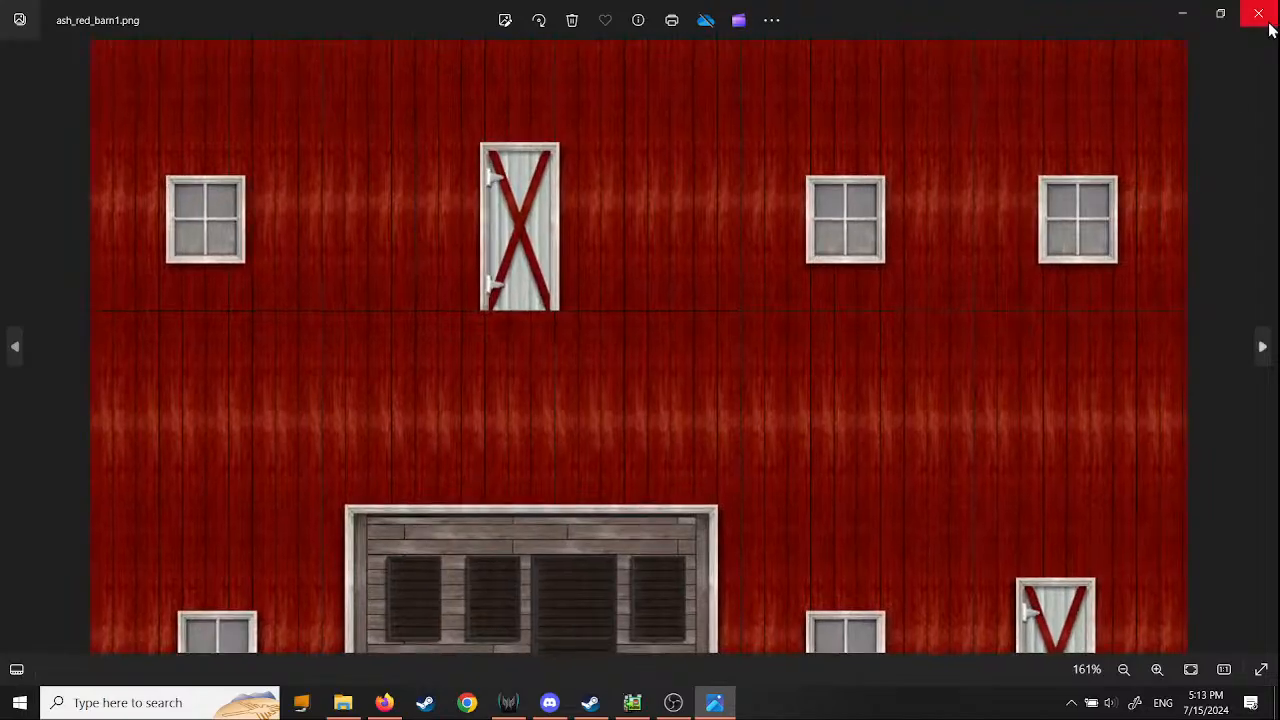
left_click(1258, 13)
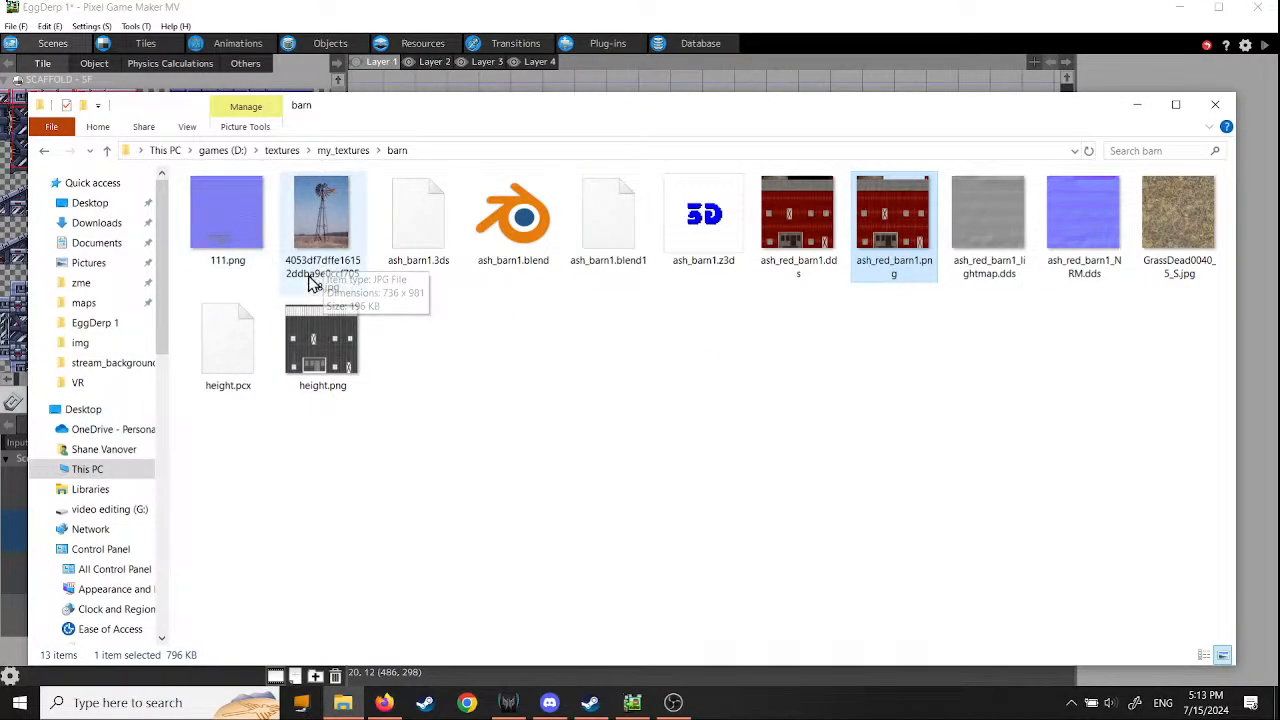
- Open the dead grass texture GrassDead0040_5_S.jpg, view it enlarged, and close it
double_click(1170, 275)
scroll(757, 398, "up", 3)
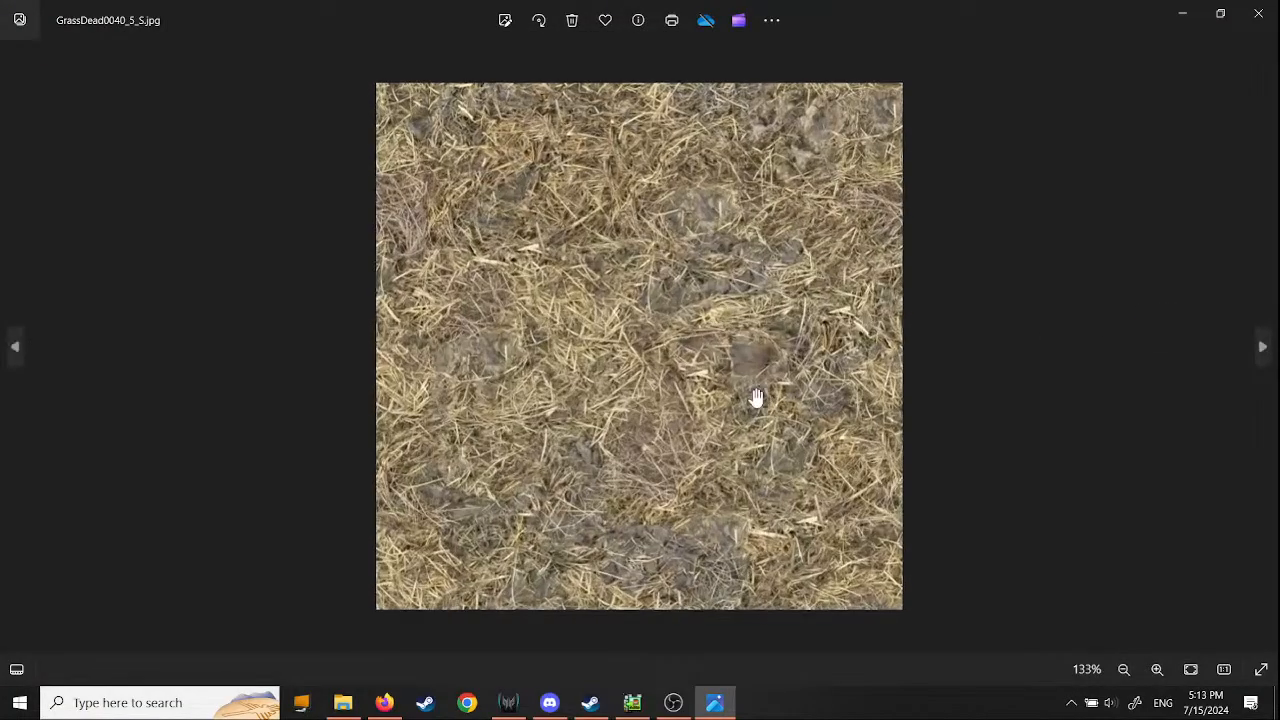
left_click(1258, 14)
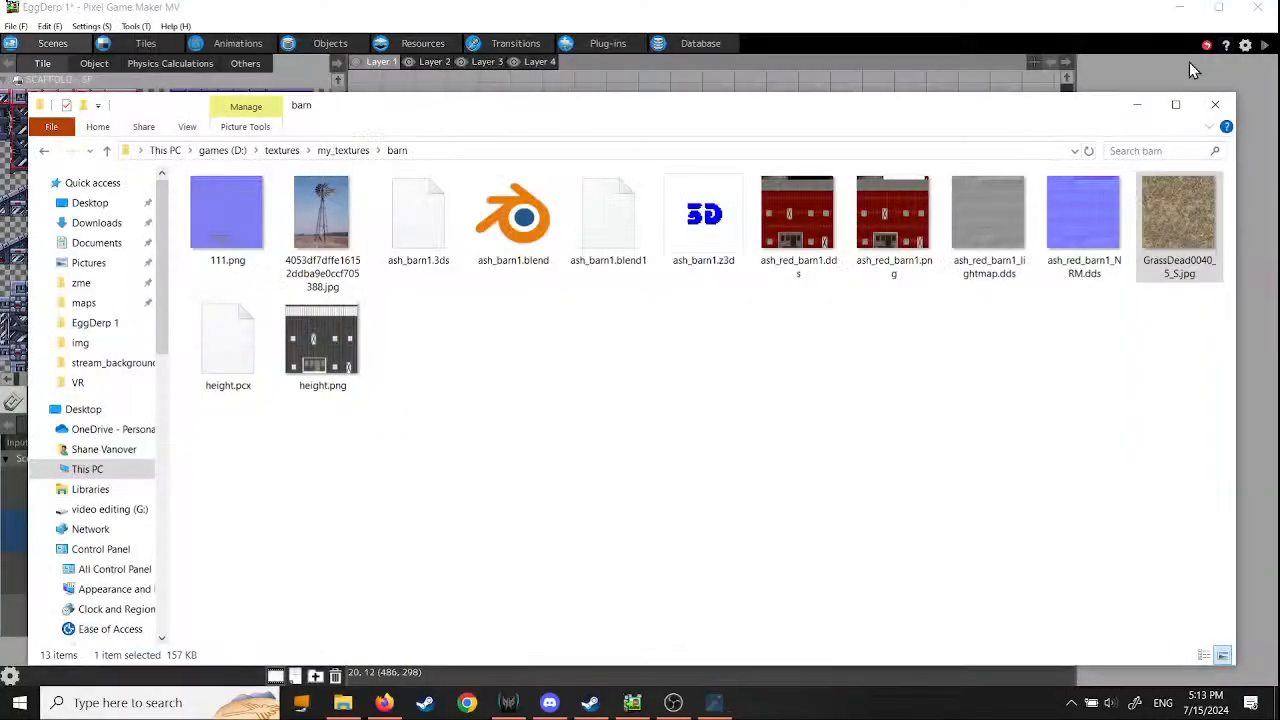
- Open 100_1712.JPG from the ashes_fall_weeds folder of my_textures, examine the dried weeds up close, and close the photo
left_click(343, 150)
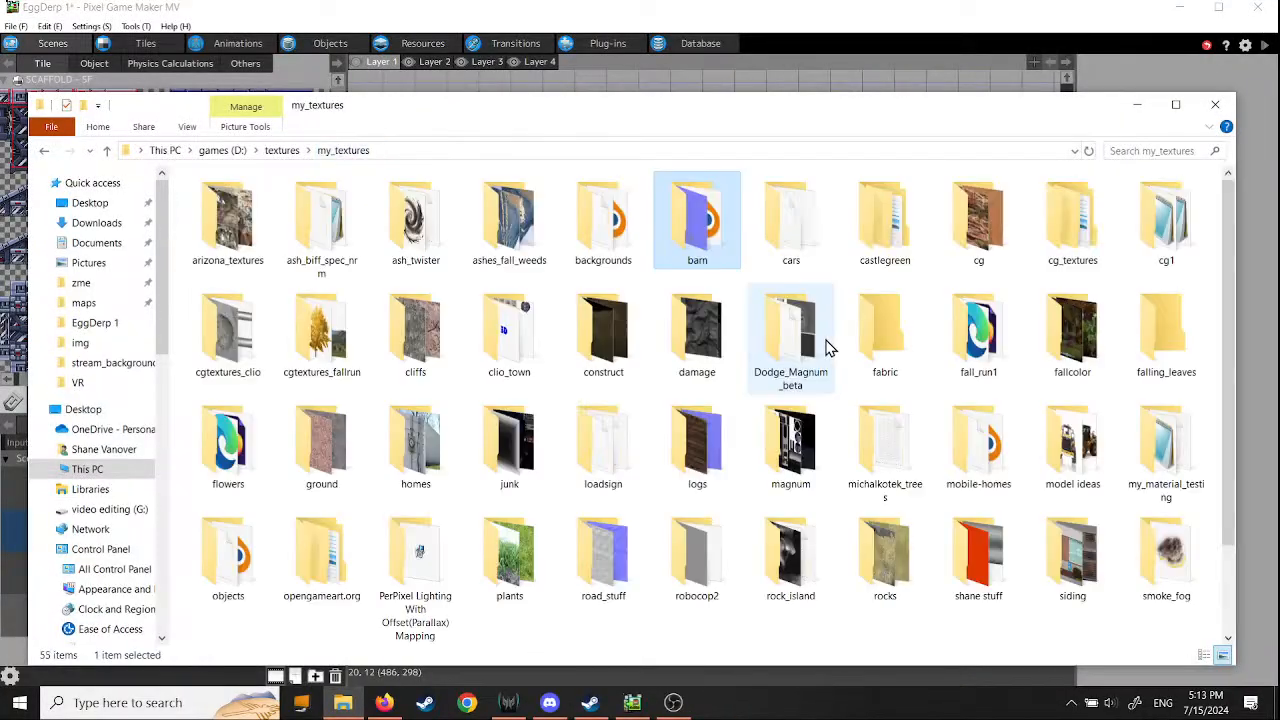
double_click(509, 246)
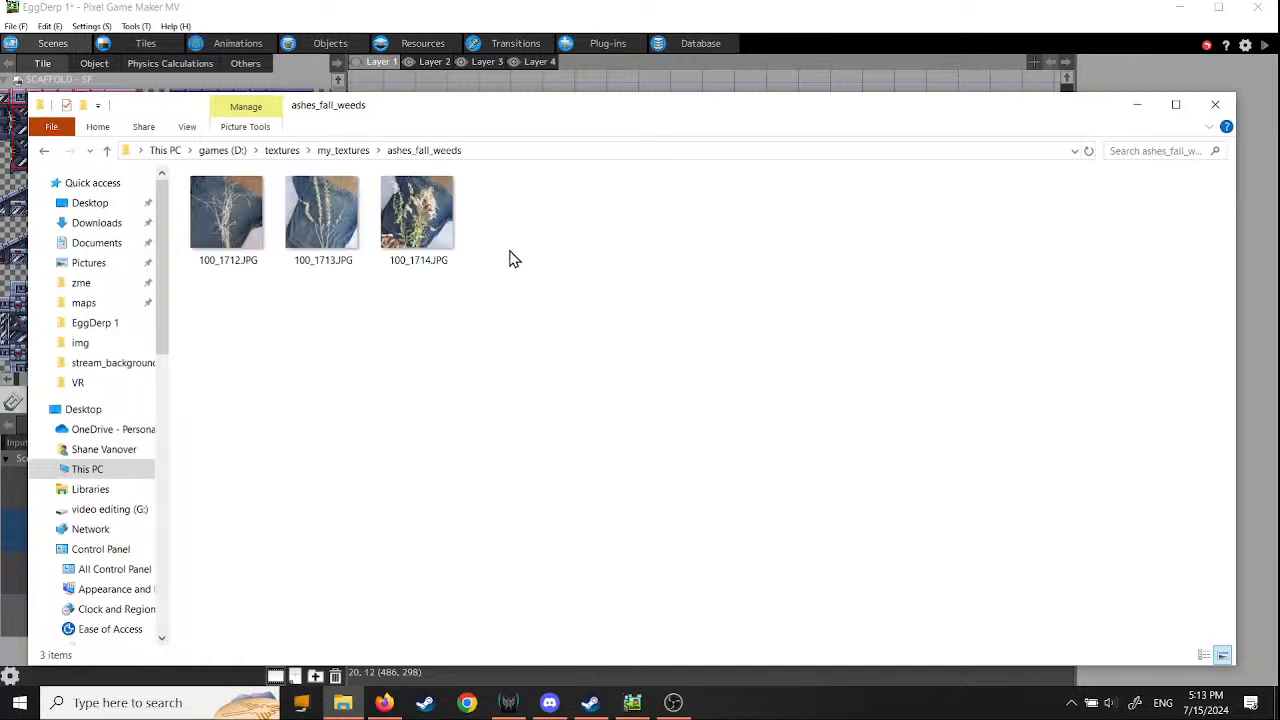
double_click(220, 225)
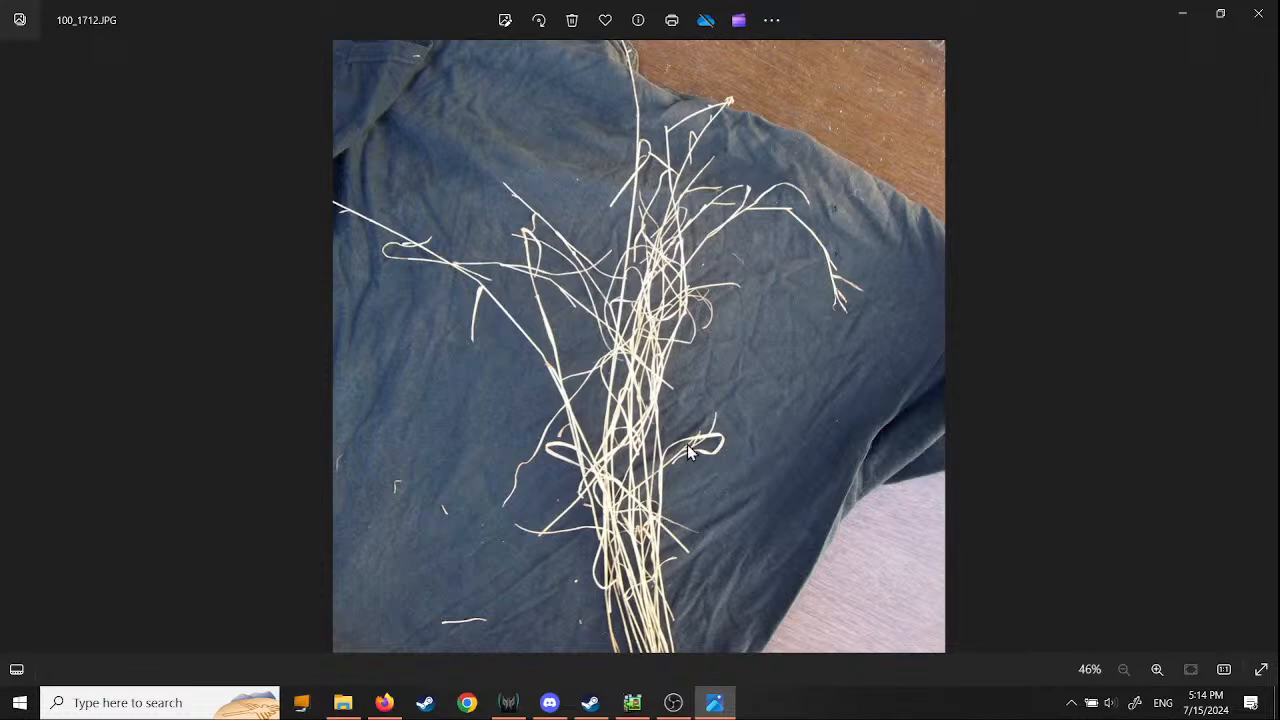
scroll(685, 390, "up", 3)
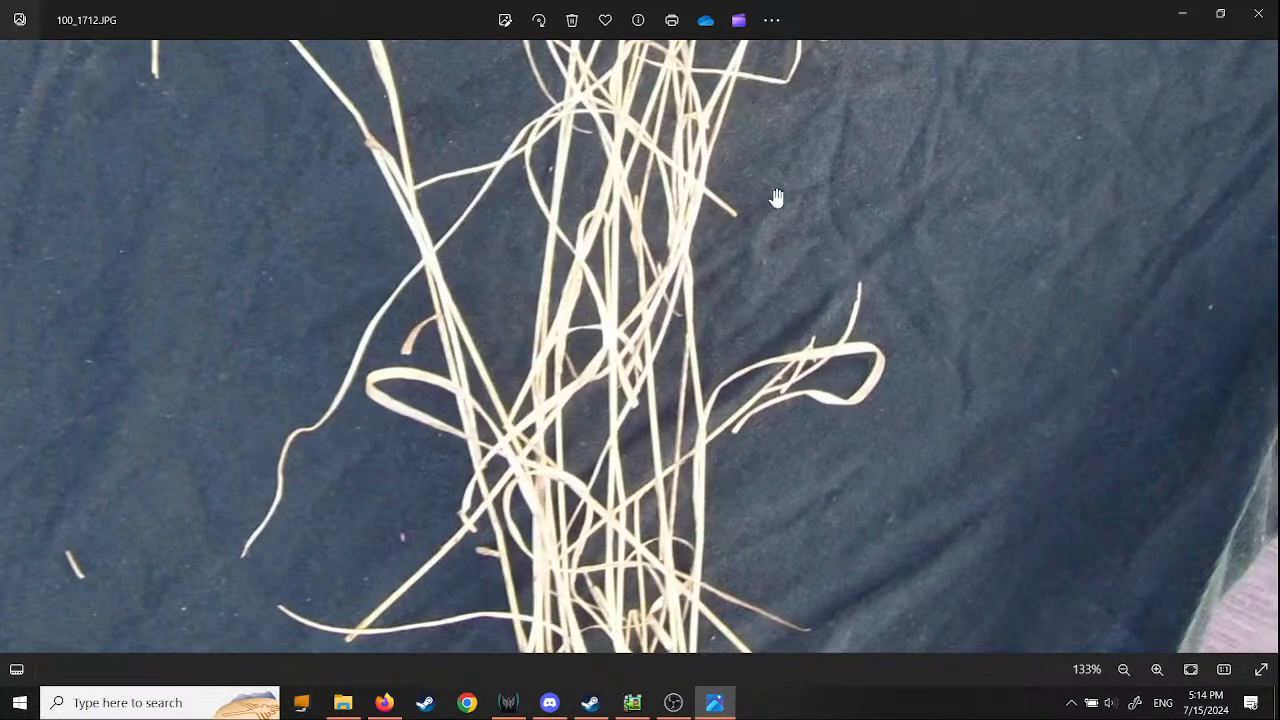
scroll(746, 338, "down", 4)
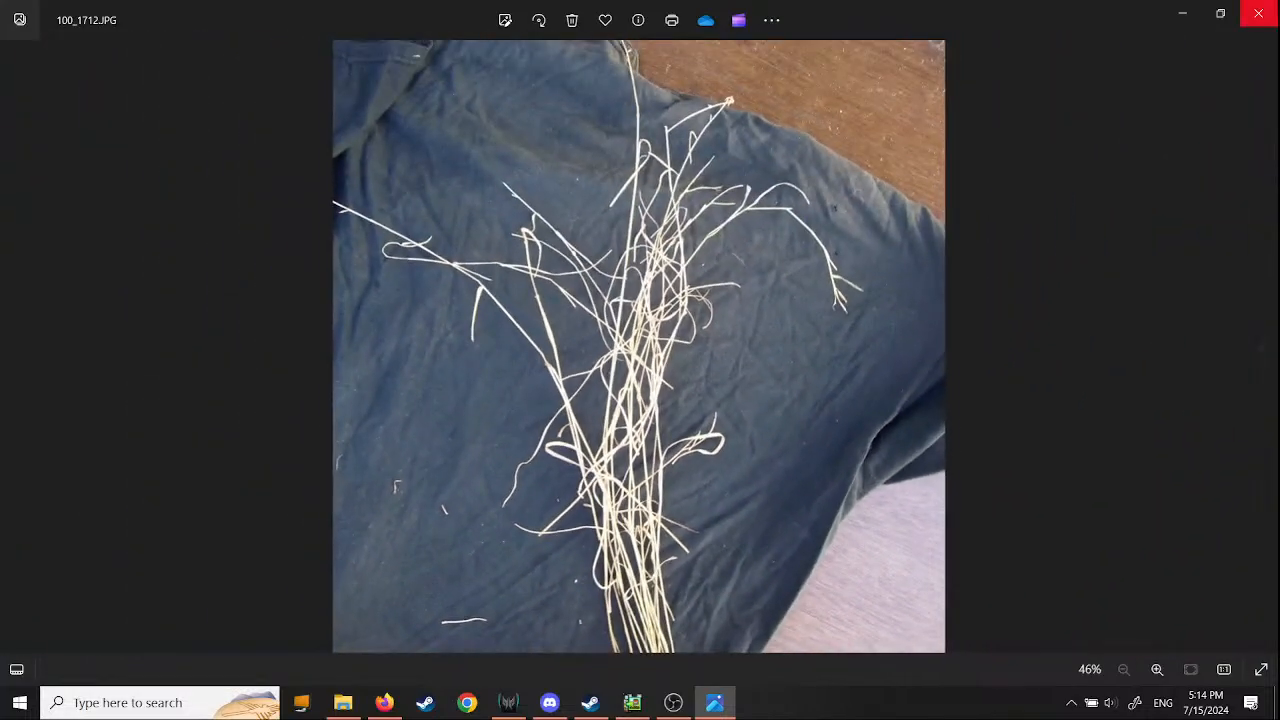
left_click(1258, 13)
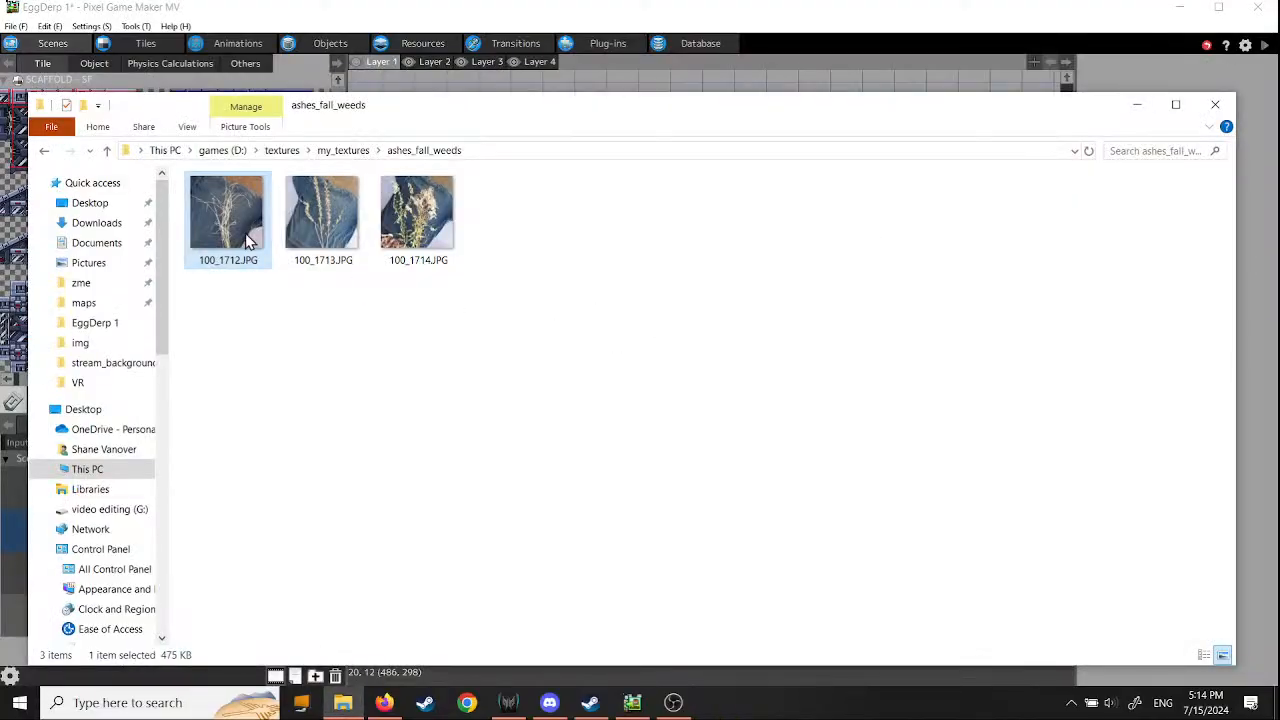
- View the weed photo 100_1714.JPG, close it, and return to the my_textures folder
double_click(428, 233)
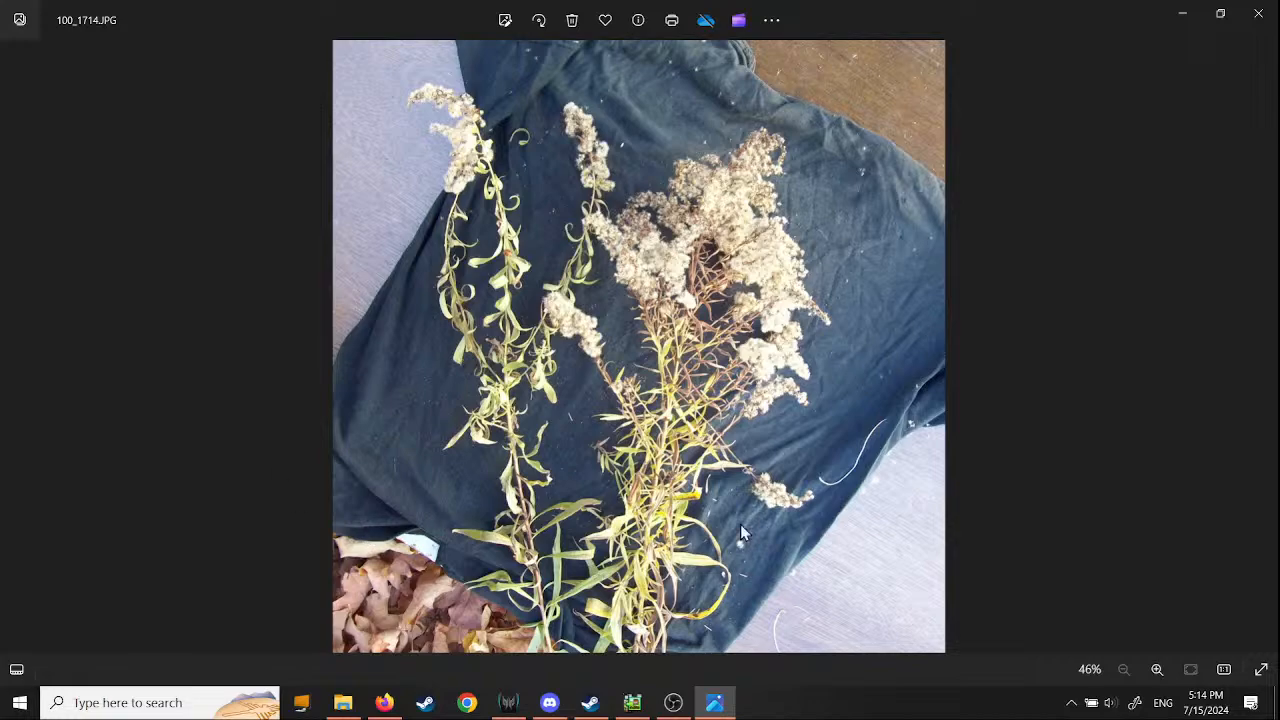
left_click(1258, 13)
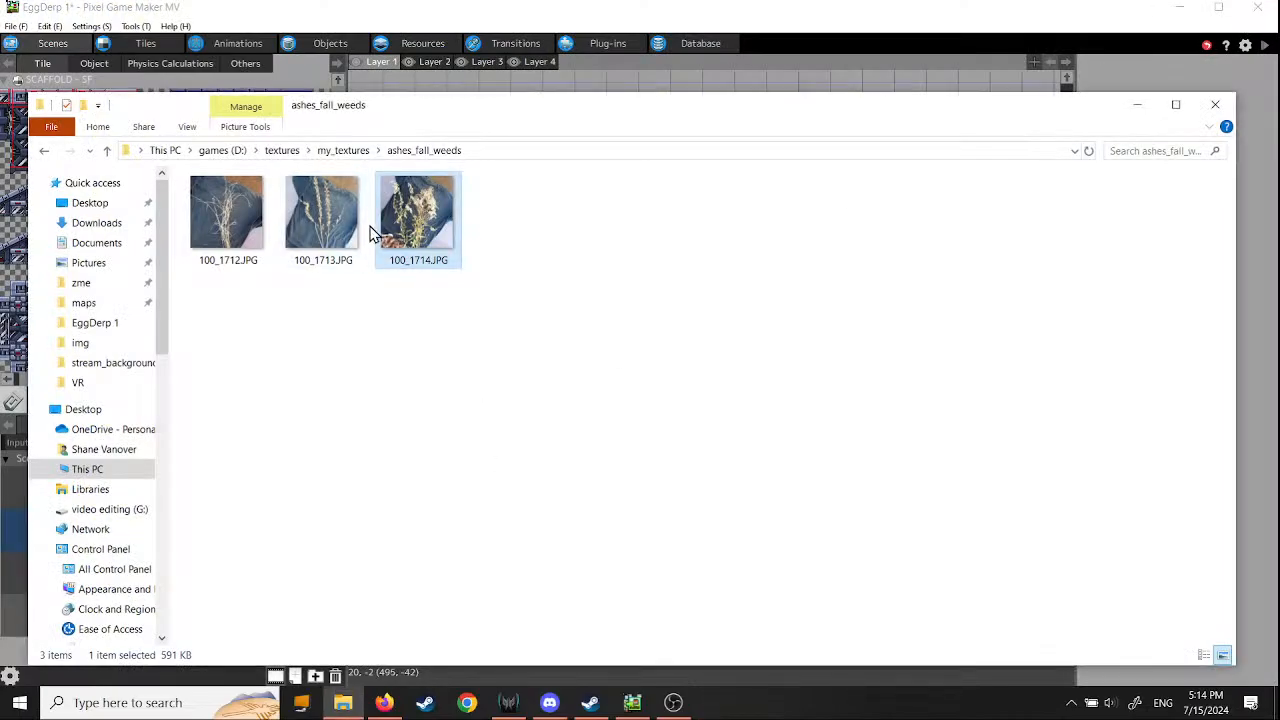
left_click(358, 152)
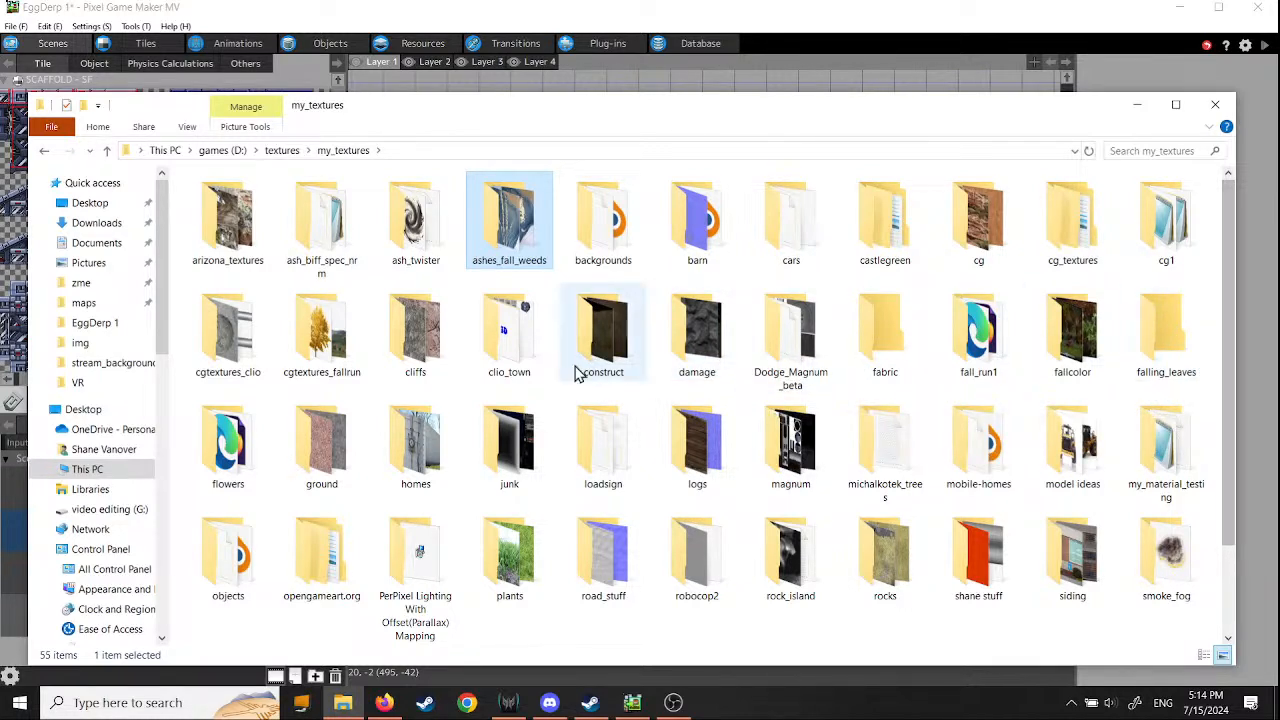
- Open b1.jpg from the clio_town folder and examine the reflections in the storefront photo's windows up close
double_click(515, 340)
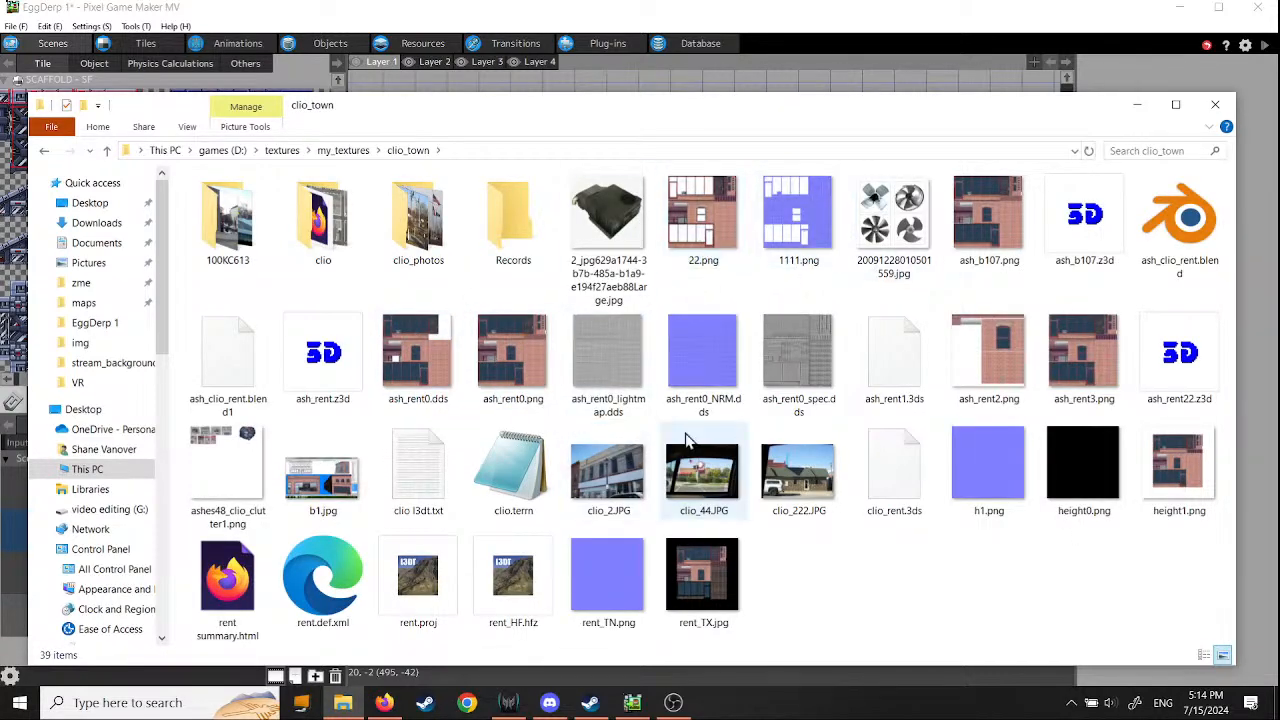
double_click(349, 519)
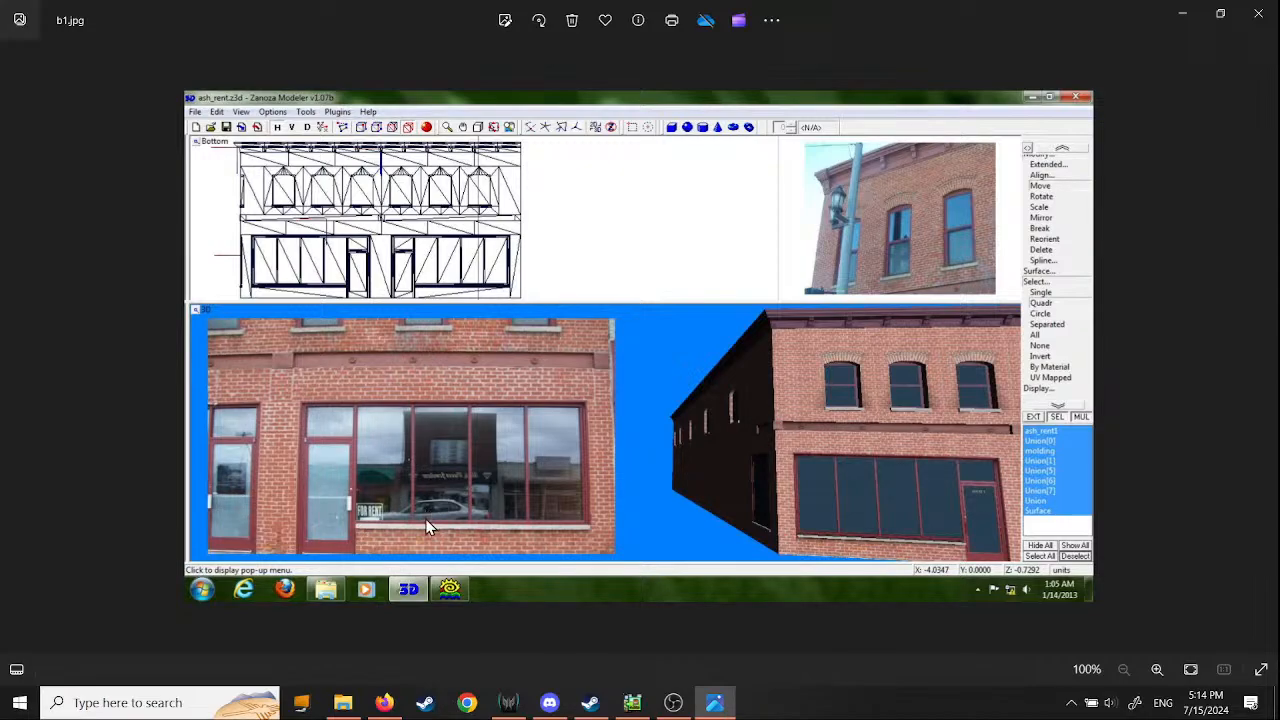
scroll(426, 509, "up", 3)
scroll(406, 537, "up", 5)
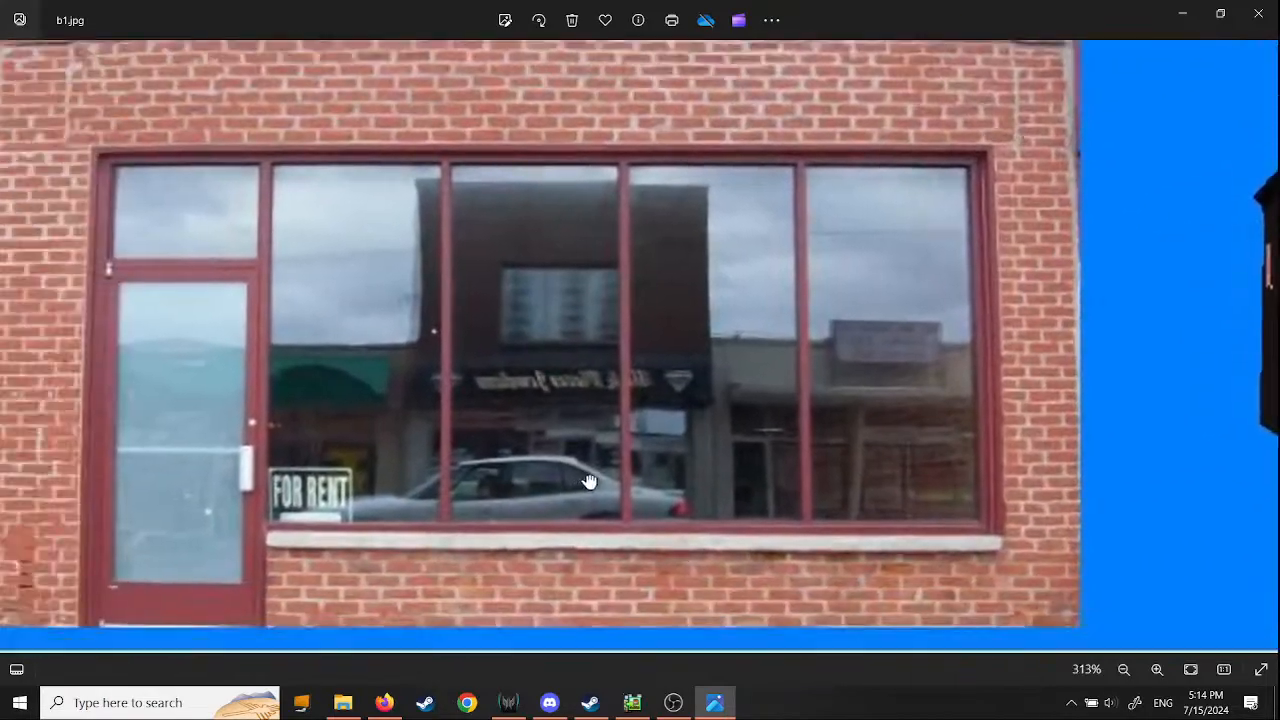
scroll(545, 485, "up", 5)
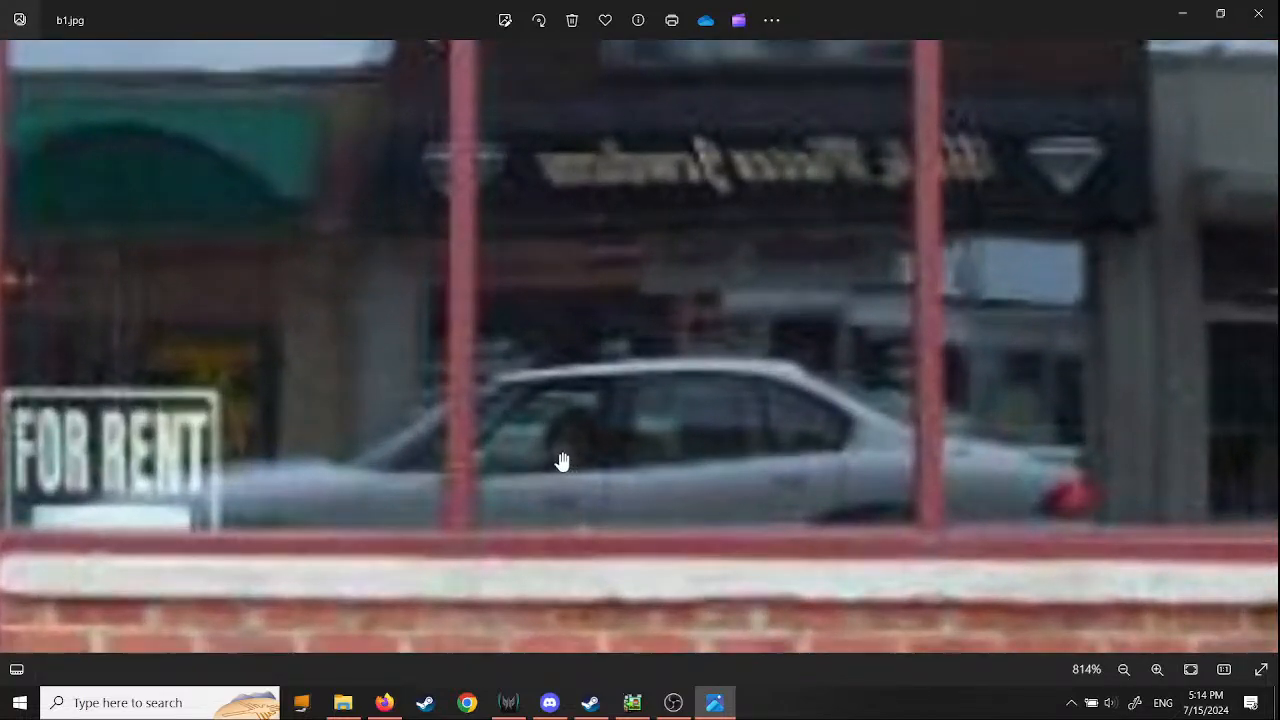
scroll(562, 461, "down", 8)
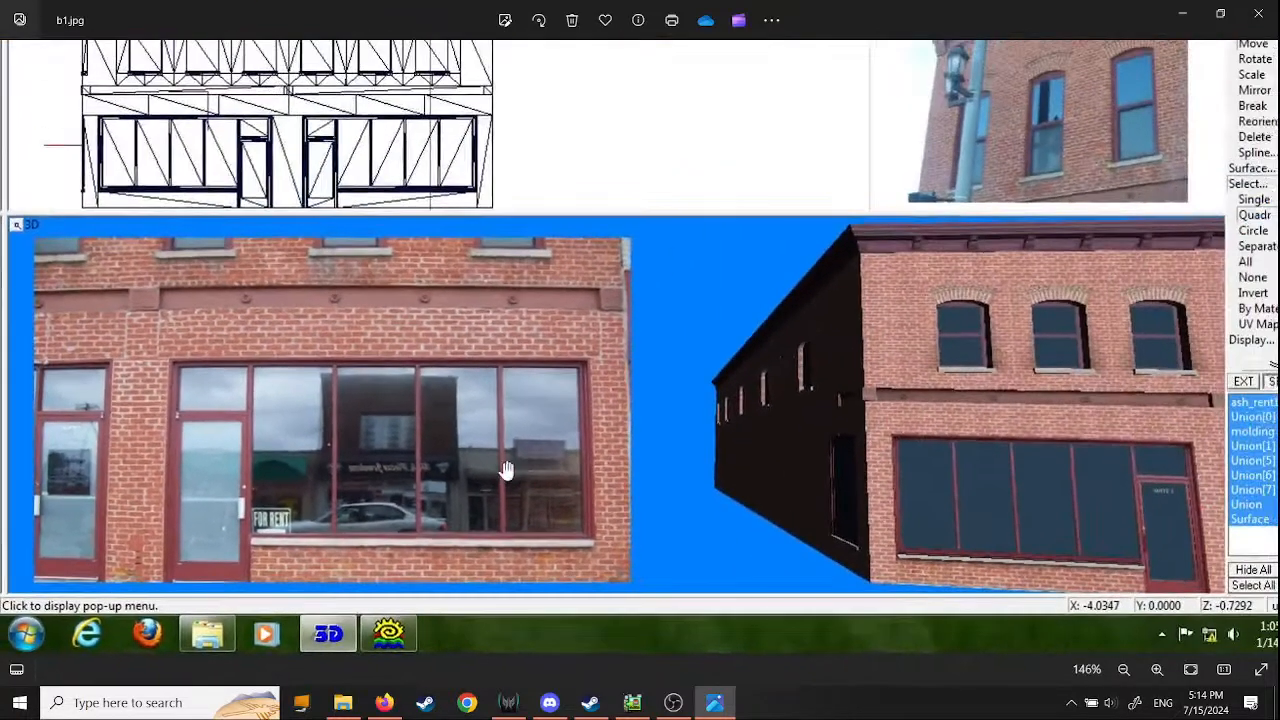
scroll(506, 471, "down", 1)
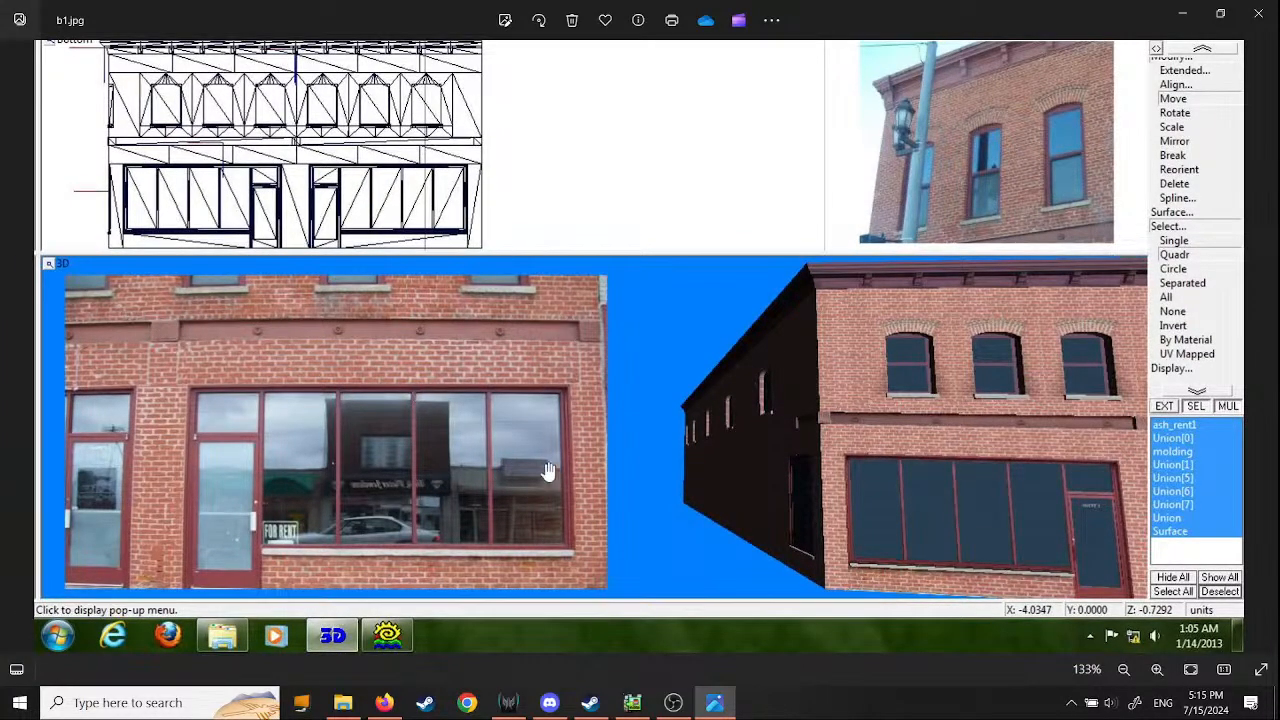
- Compare the wireframe, the reference photos and the textured building model in b1.jpg, and close the image
left_click_drag(936, 465, 850, 533)
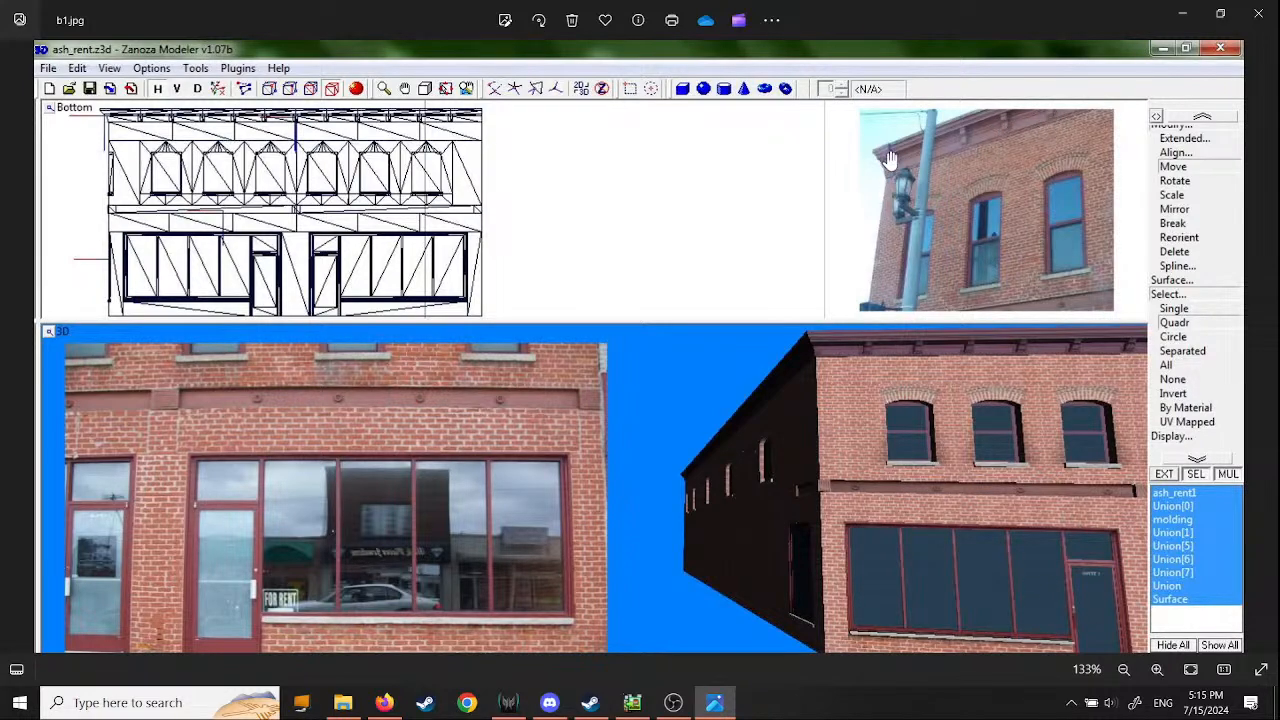
left_click_drag(990, 535, 951, 462)
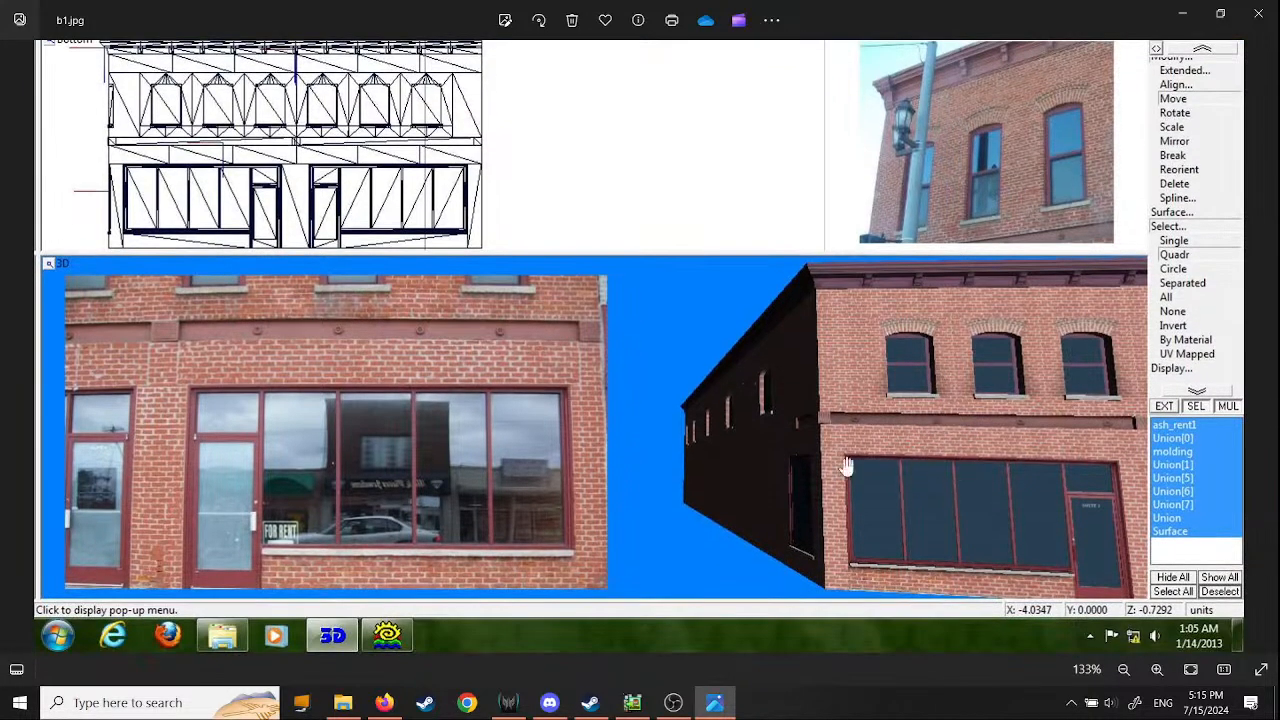
scroll(737, 340, "up", 1)
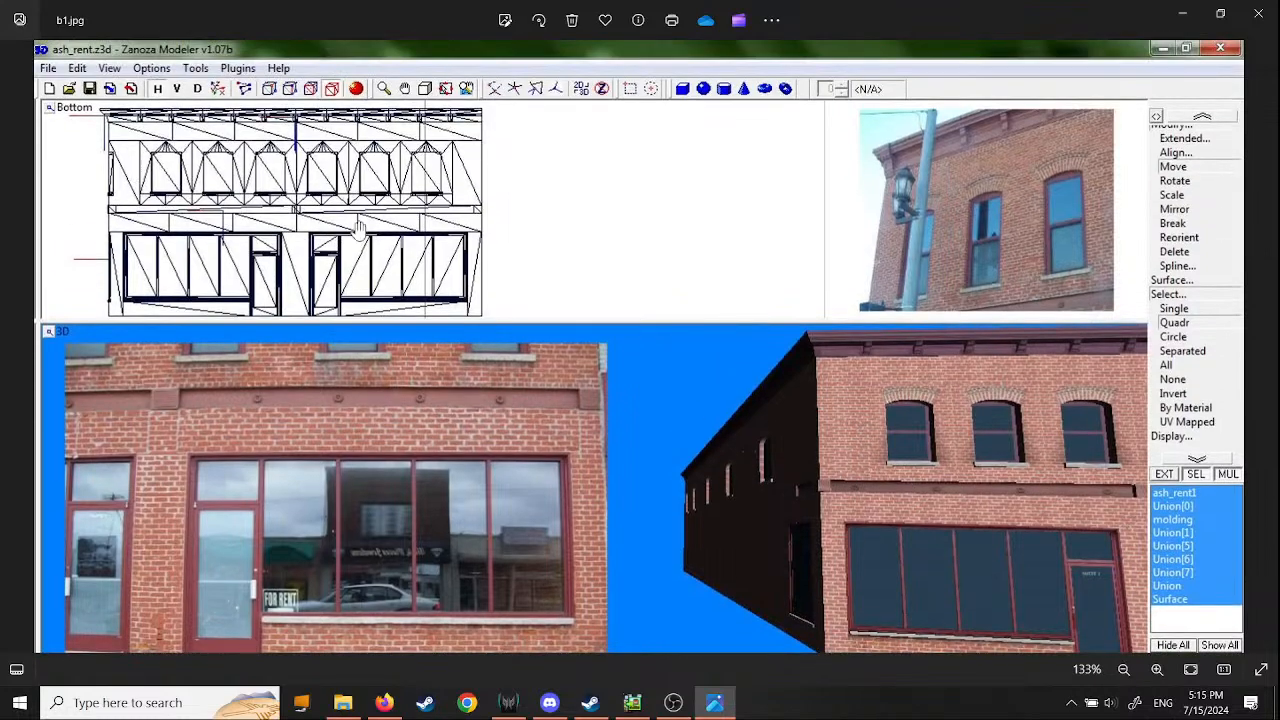
scroll(891, 463, "down", 1, "ctrl")
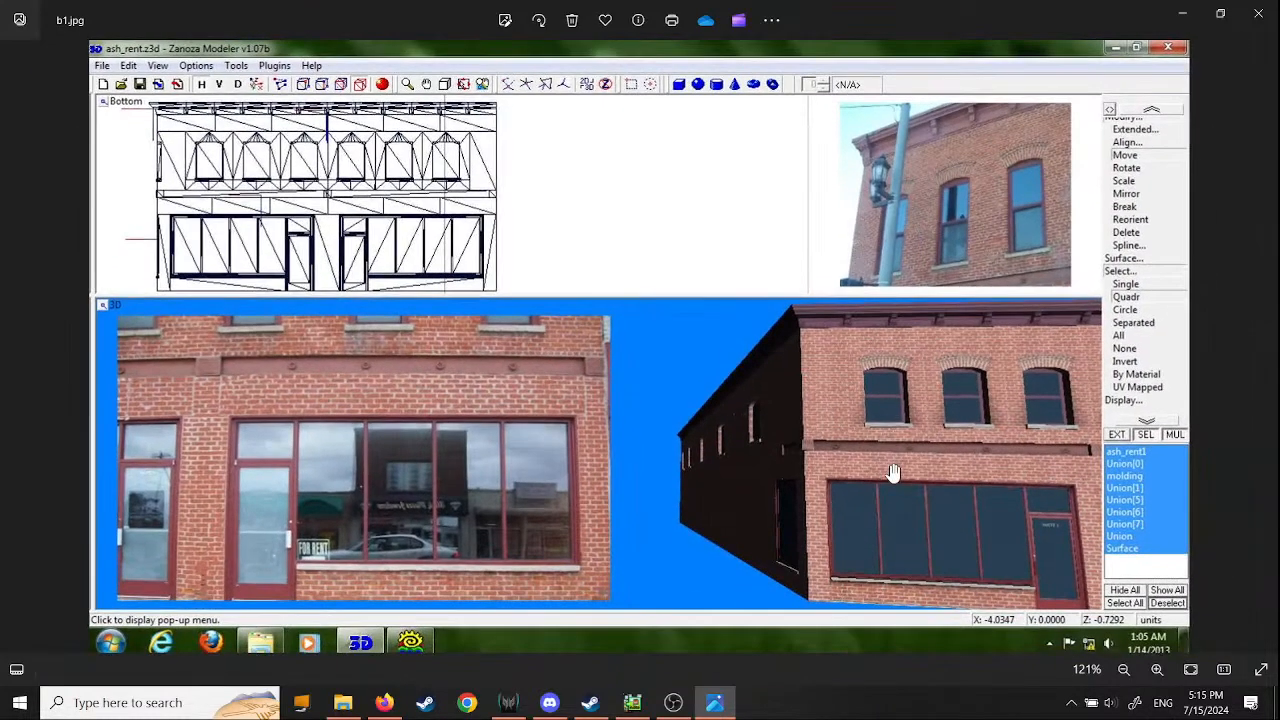
left_click(1268, 28)
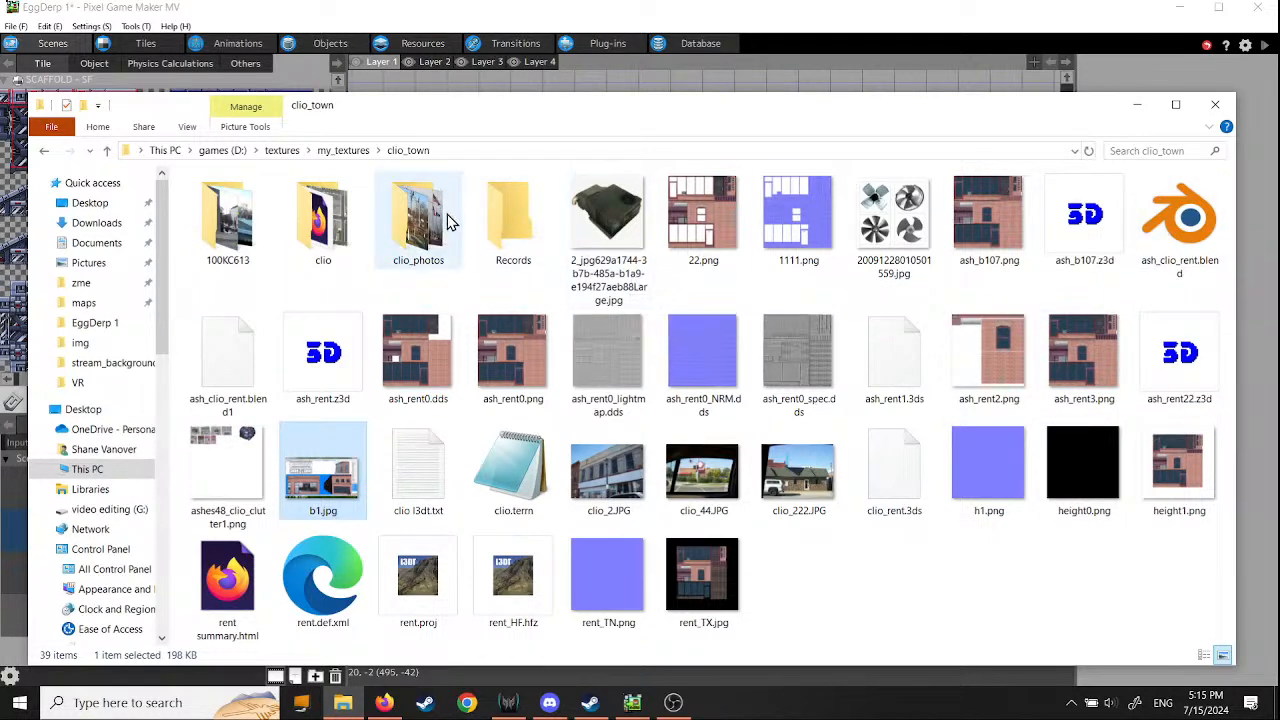
- Open the back of town 1 folder inside 100KC613, view the parking lot photo 100_1545.JPG, and close it
double_click(220, 237)
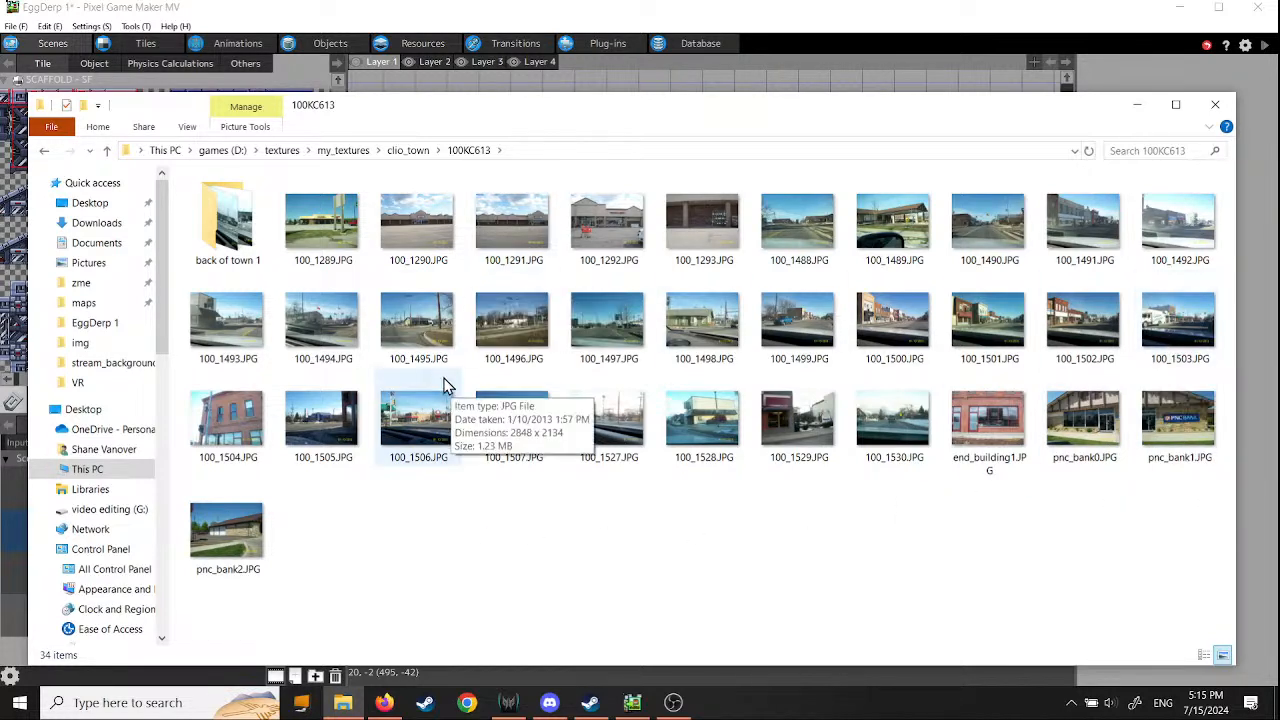
left_click(232, 257)
double_click(232, 257)
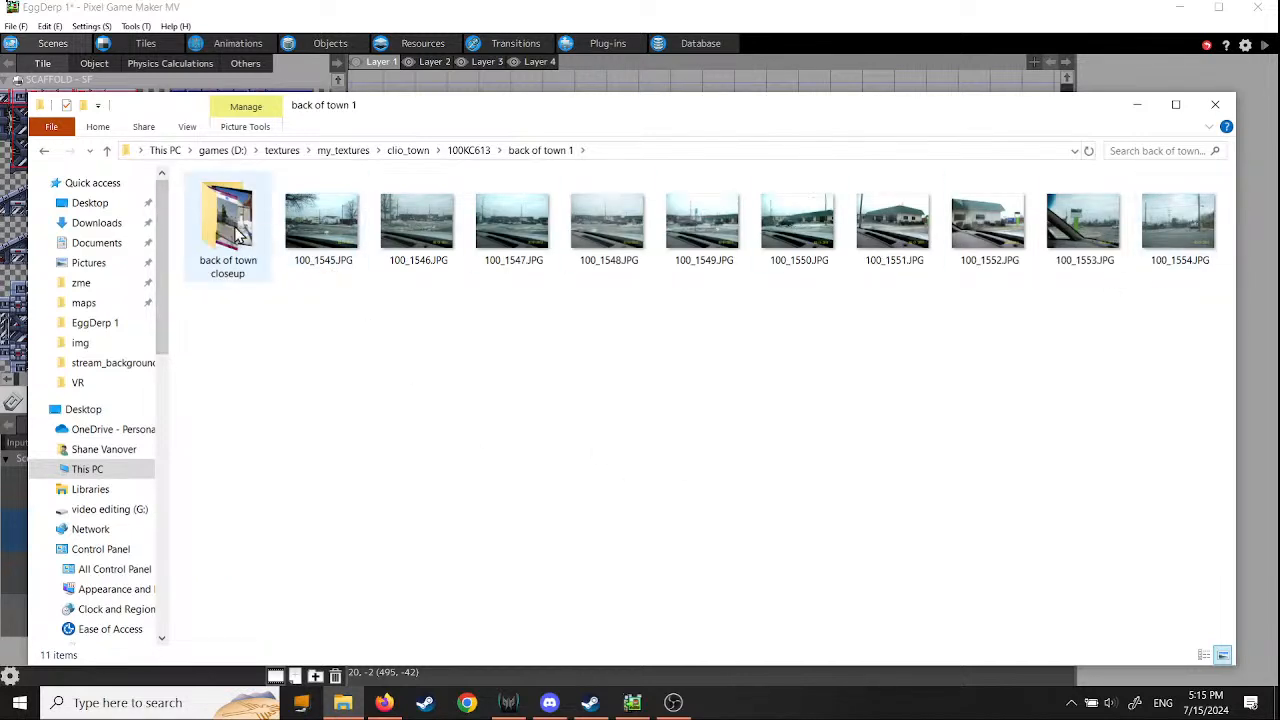
double_click(321, 222)
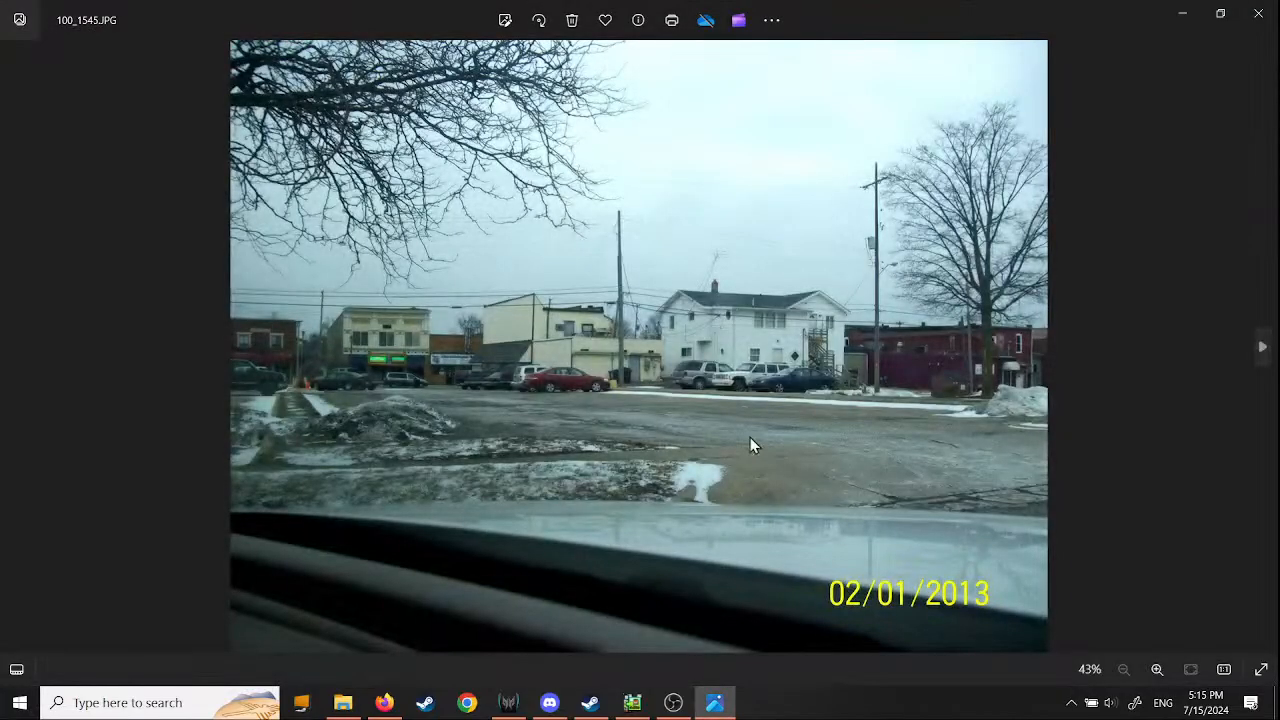
left_click(1258, 13)
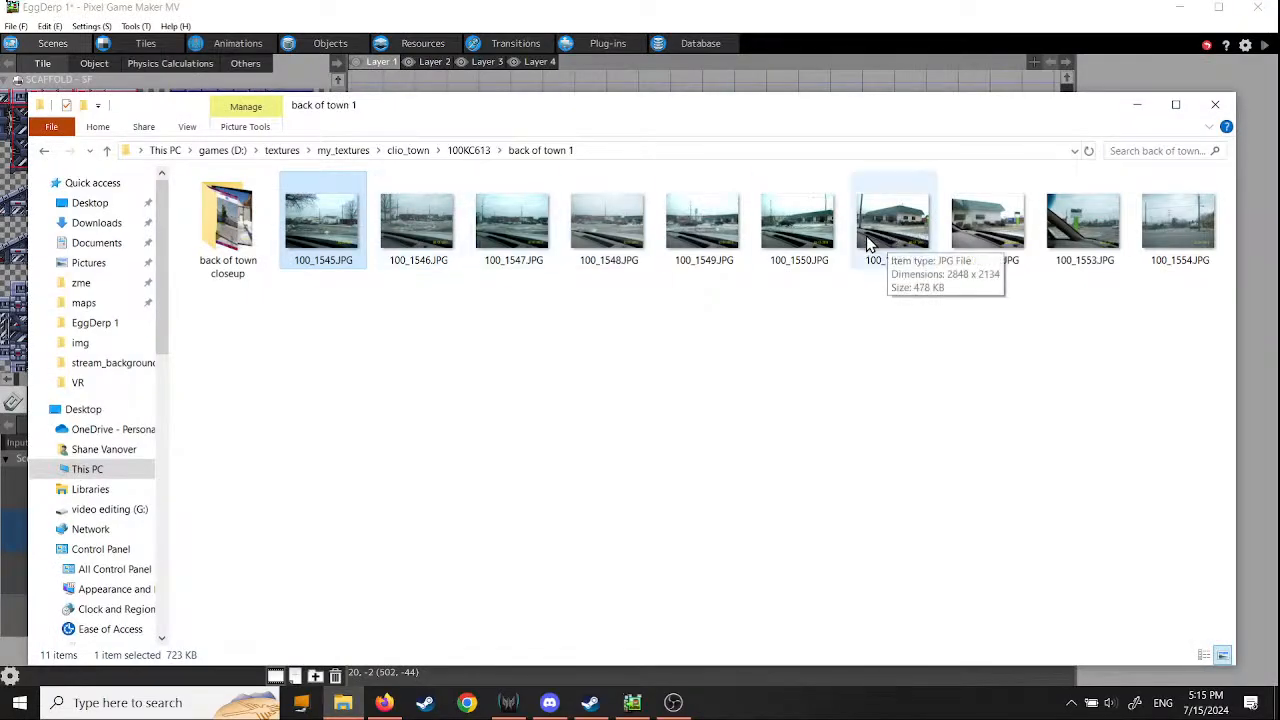
- View the street photos 100_1549.JPG and 100_1554.JPG one after the other, closing each
left_click(709, 245)
double_click(709, 245)
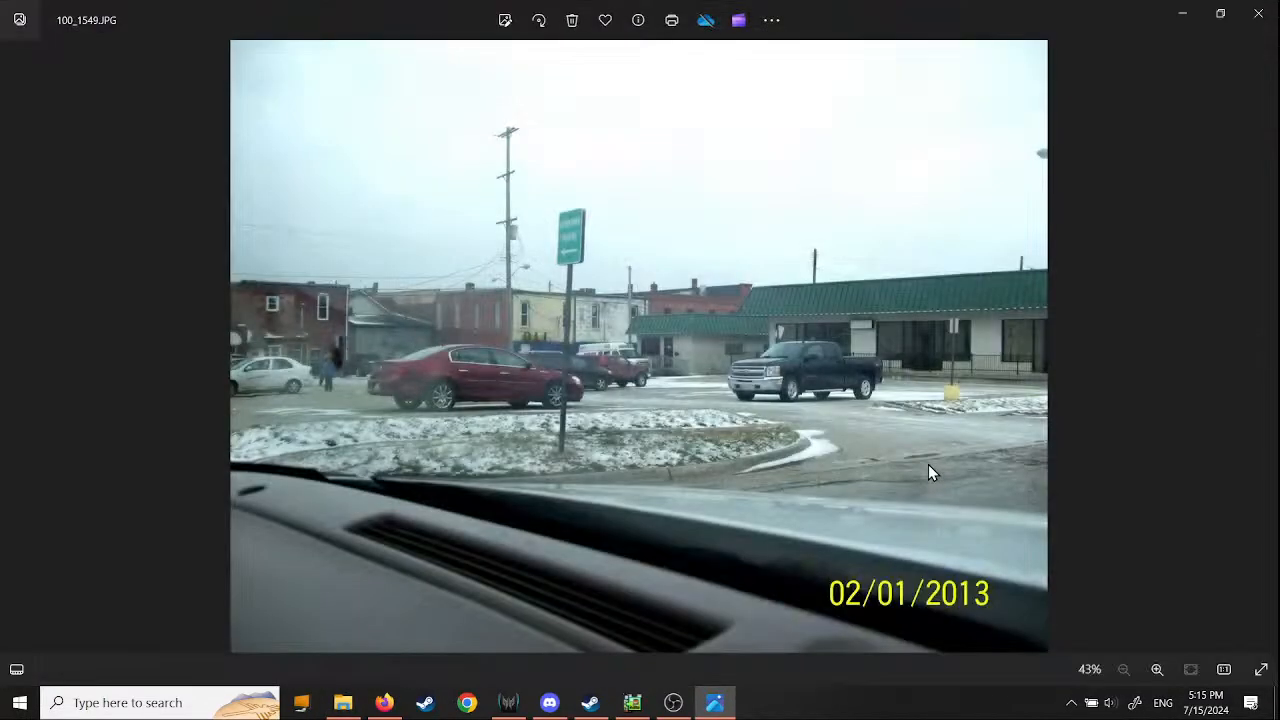
left_click(1258, 13)
left_click(1172, 230)
double_click(1172, 230)
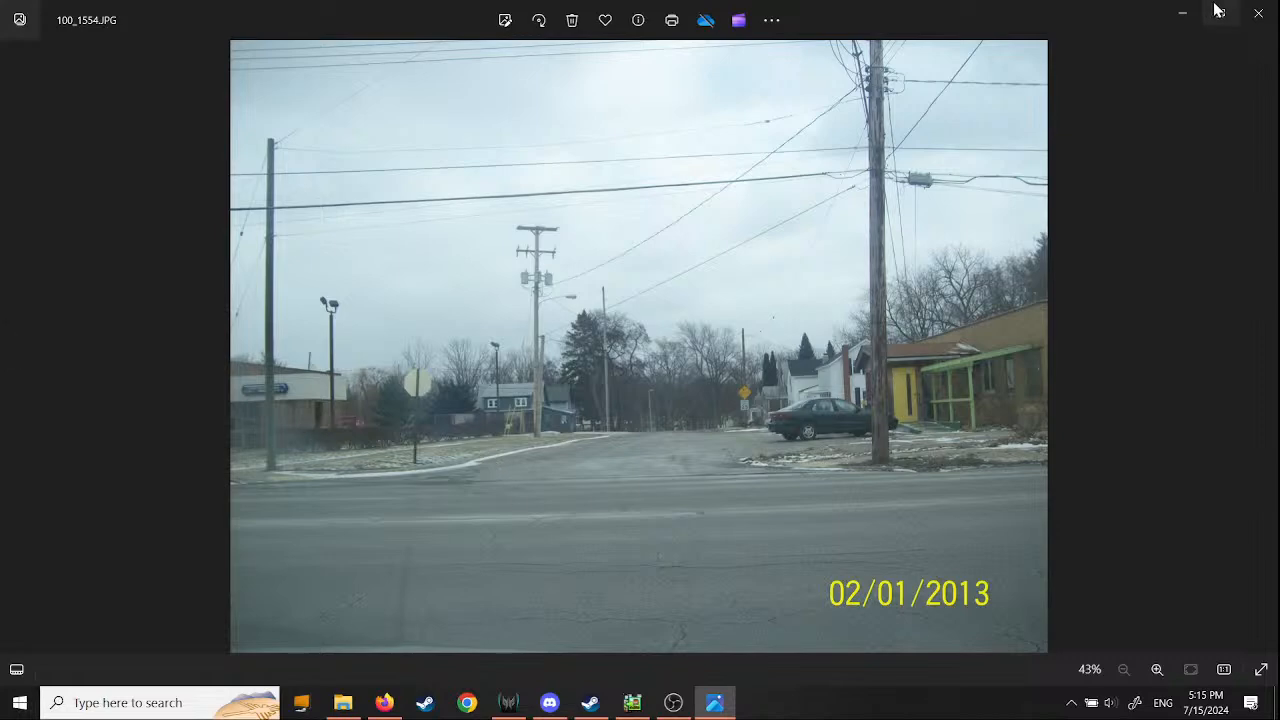
left_click(1258, 13)
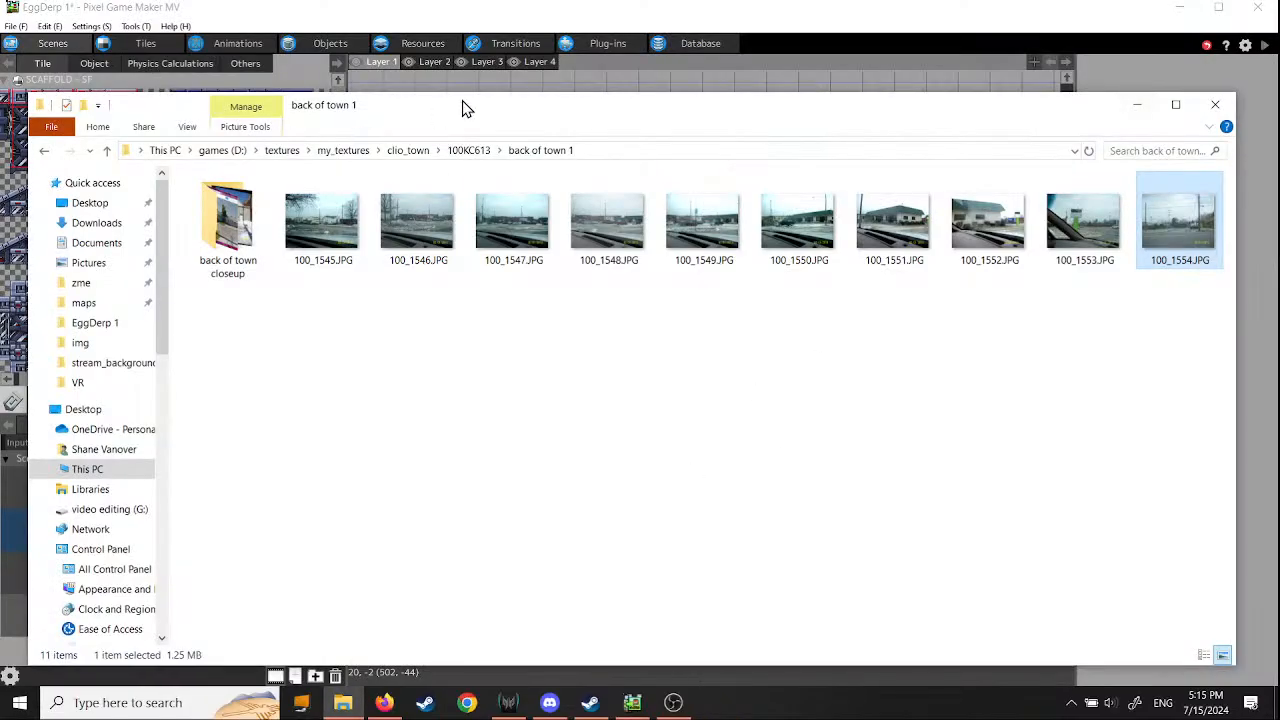
- Return to the clio_town folder, view the brick storefront texture 22.png enlarged, and close it
left_click(472, 151)
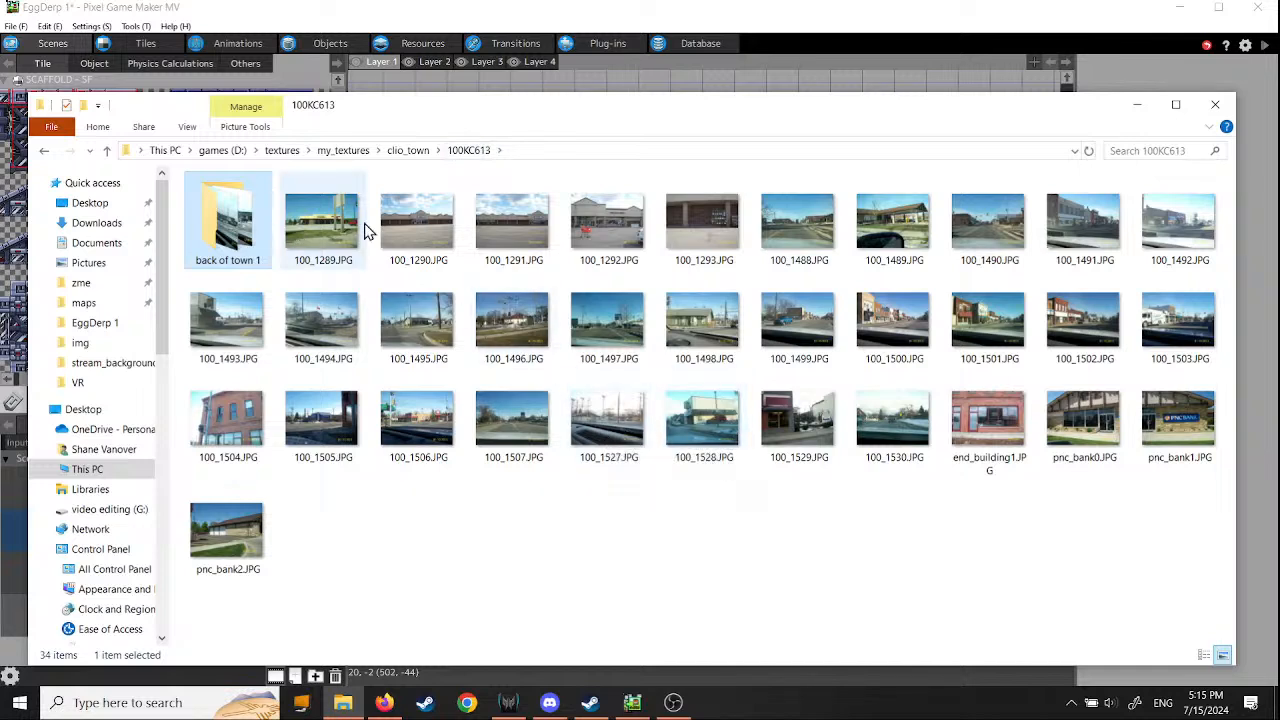
left_click(408, 153)
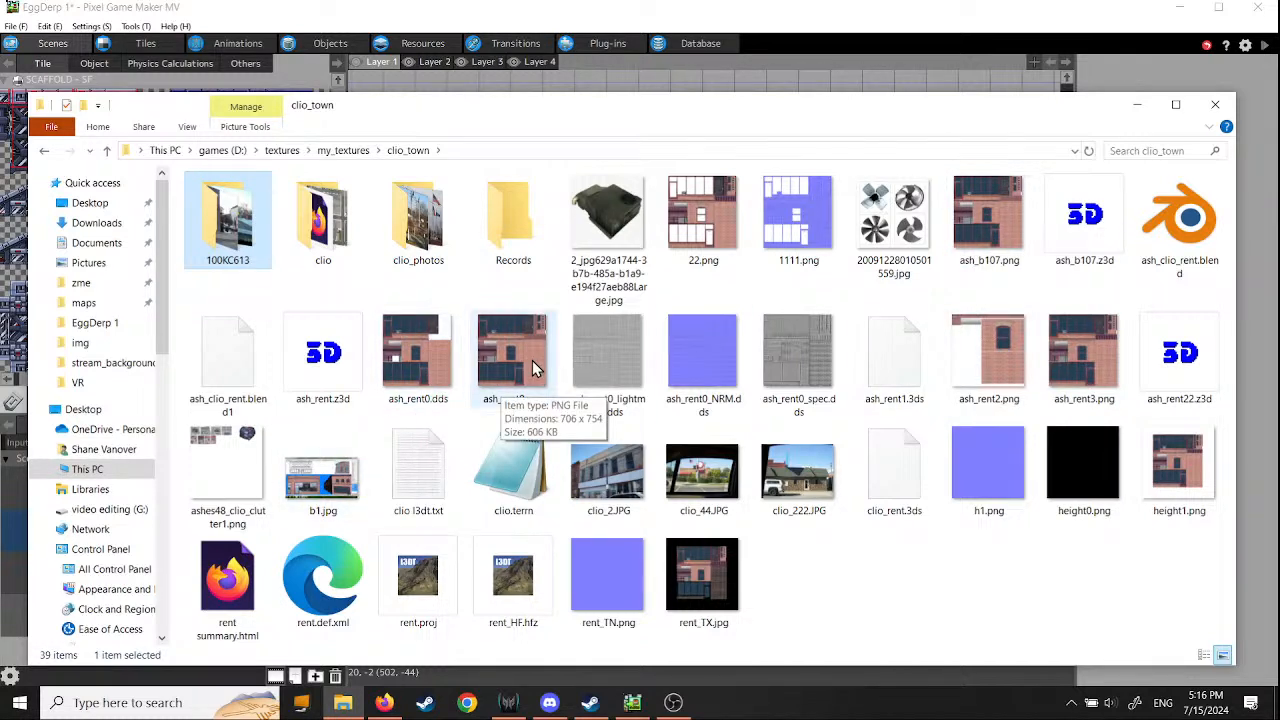
double_click(703, 215)
scroll(760, 360, "up", 5)
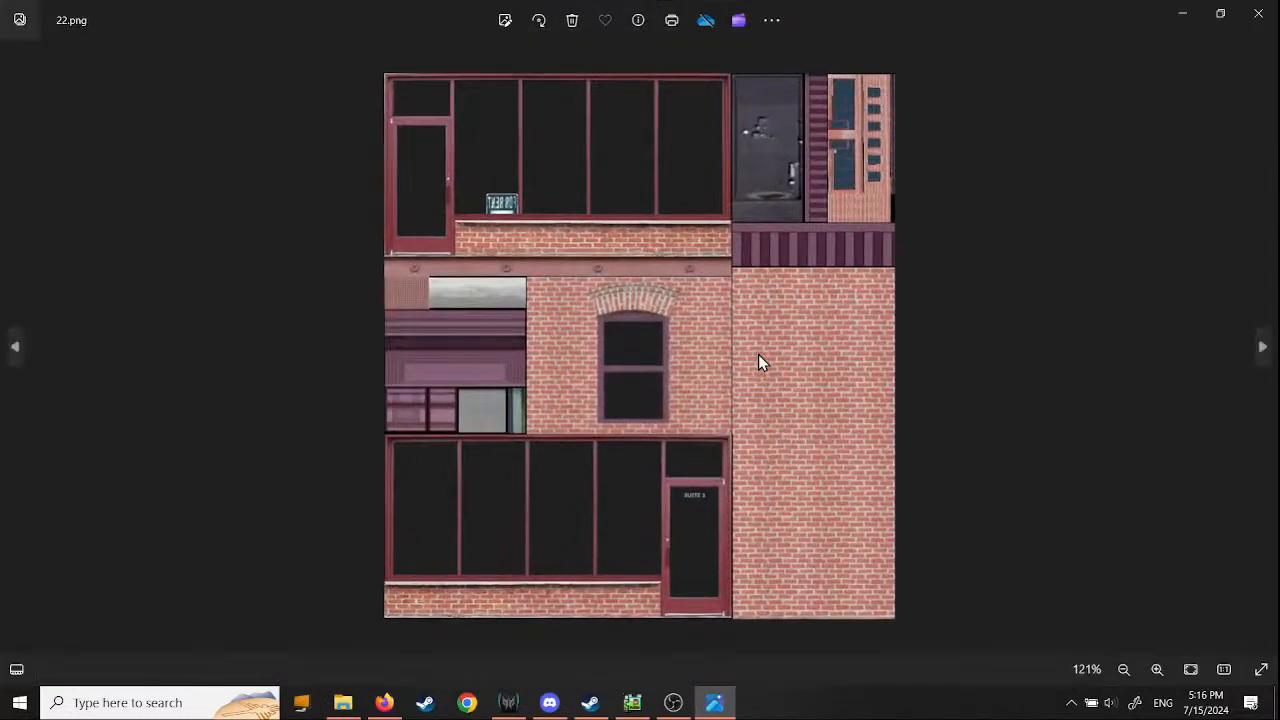
scroll(760, 360, "down", 5)
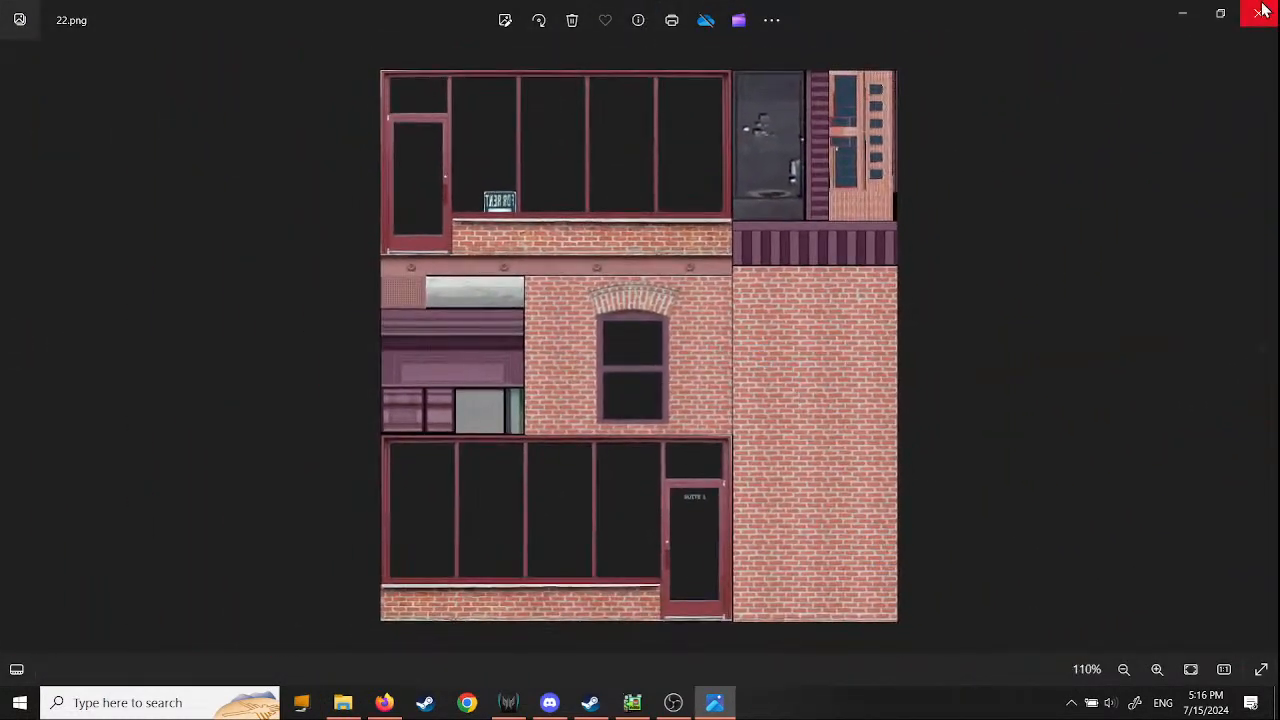
left_click(1259, 14)
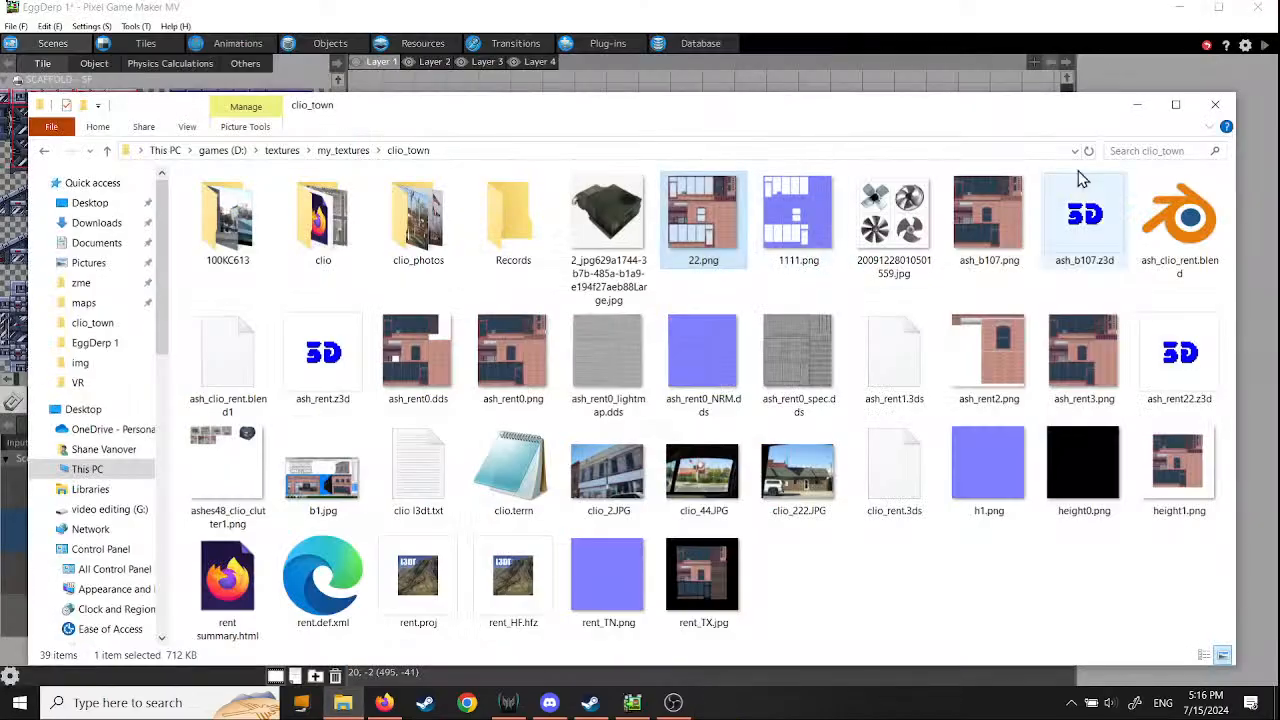
- Close the folder window and look through Layers 1 to 4 of scene 1, ending on Layer 1
left_click(1212, 115)
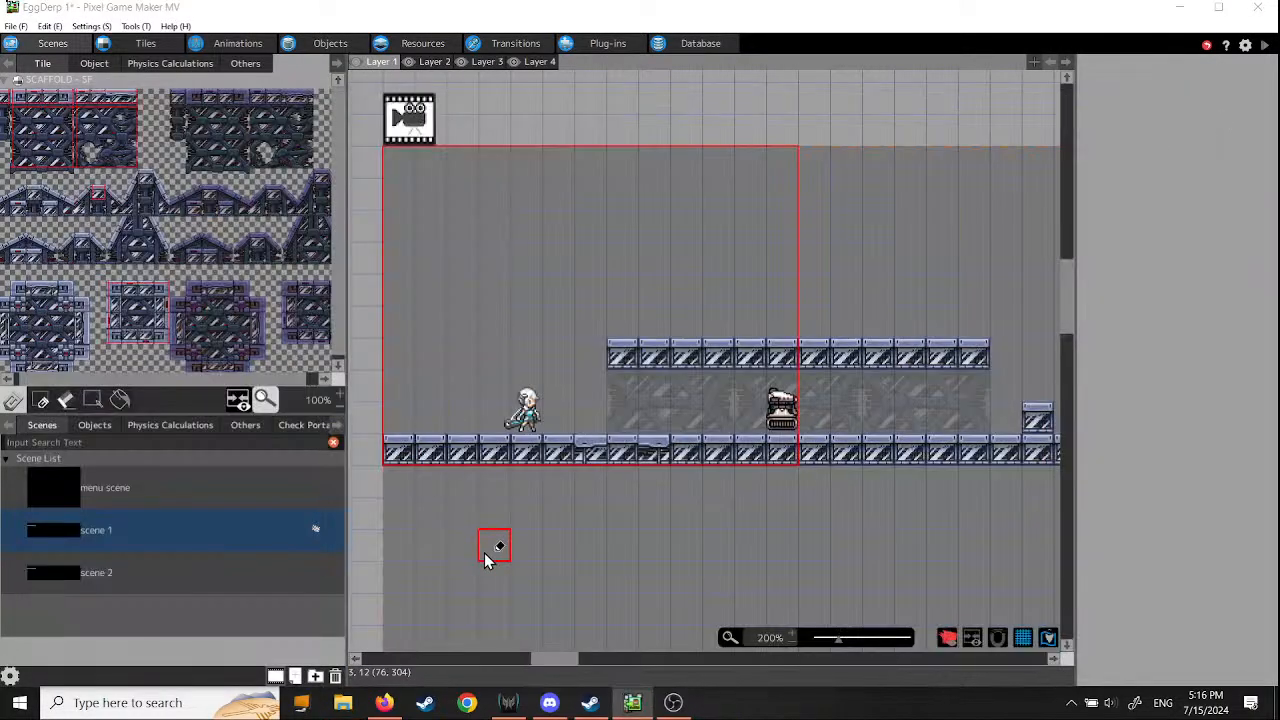
middle_click_drag(491, 349, 613, 415)
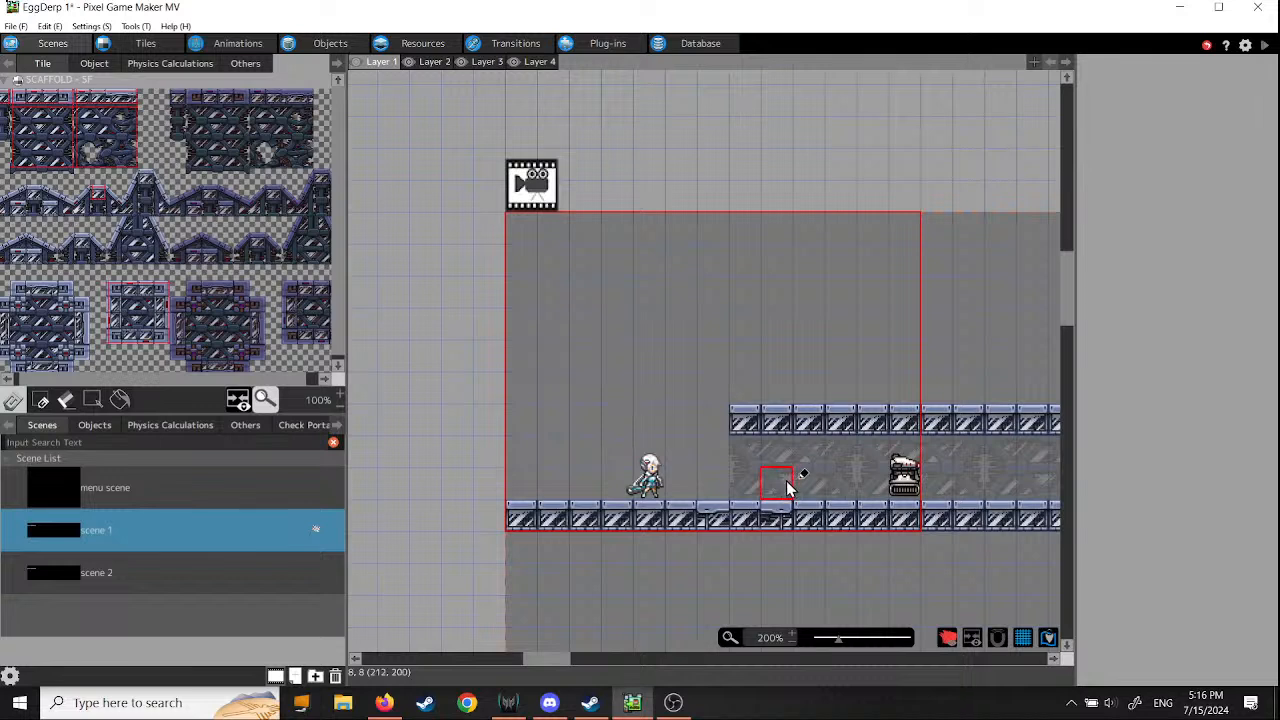
left_click(428, 61)
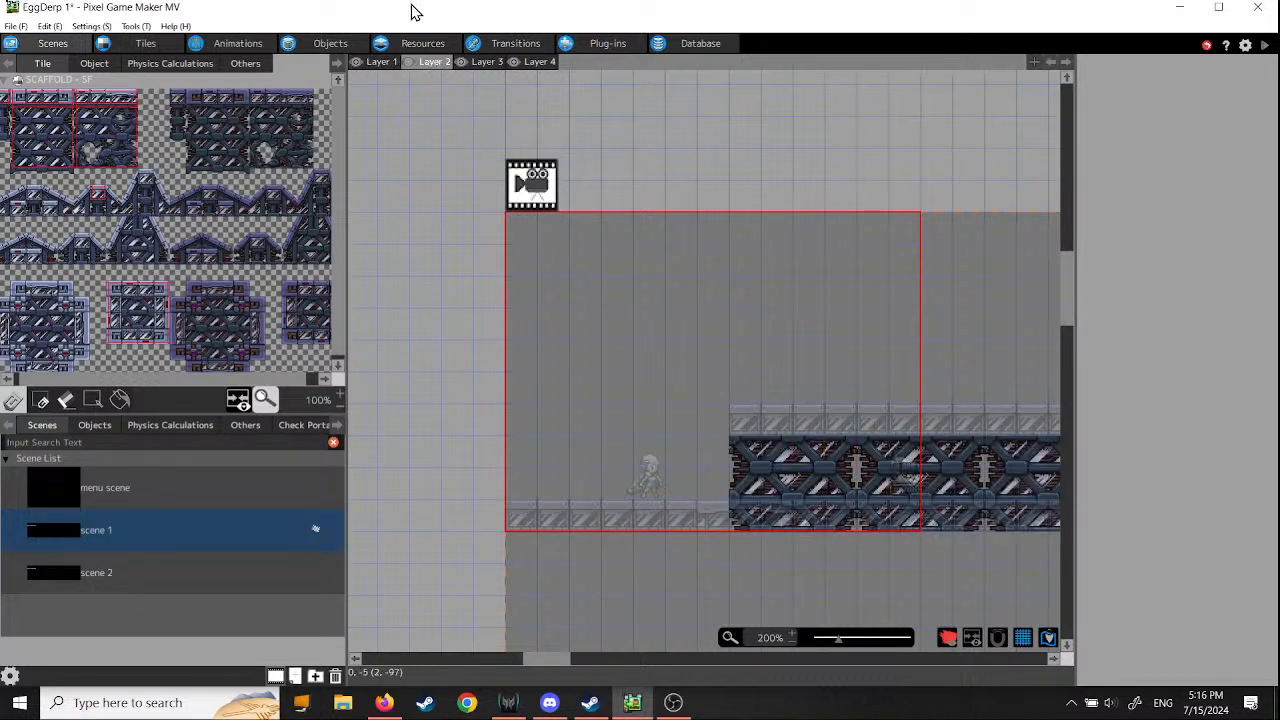
left_click(484, 62)
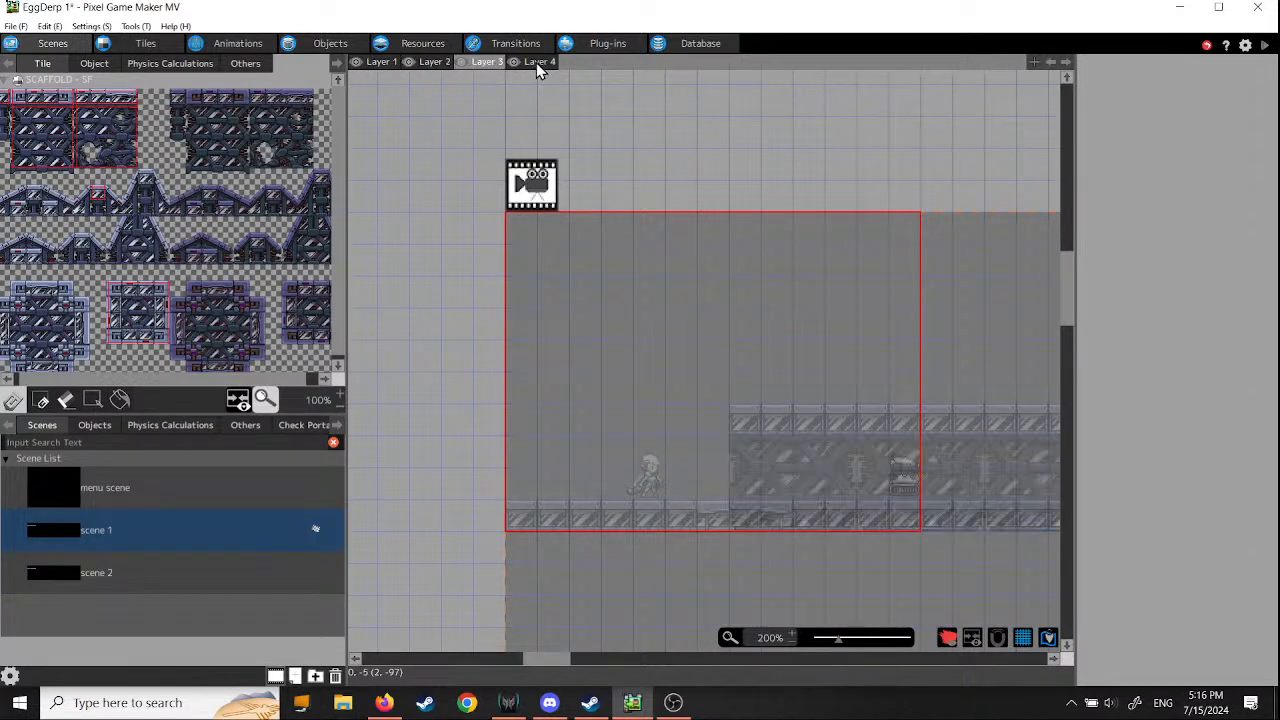
left_click(536, 62)
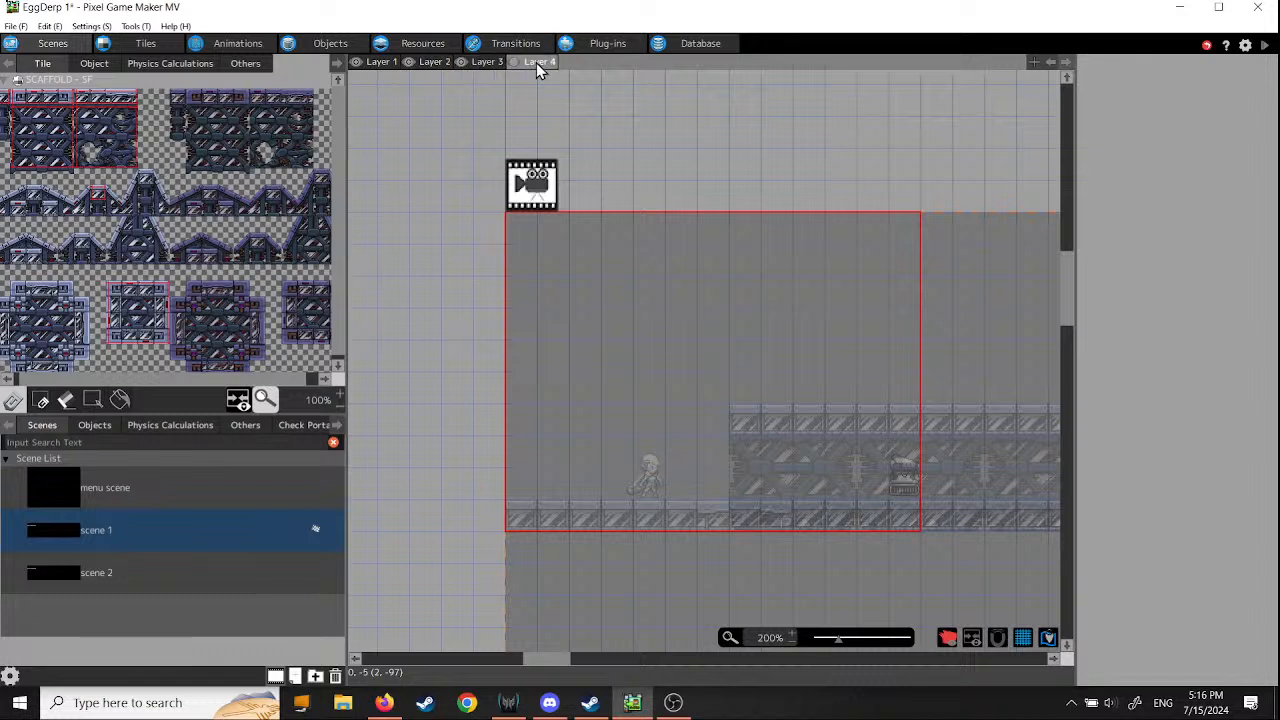
left_click(488, 62)
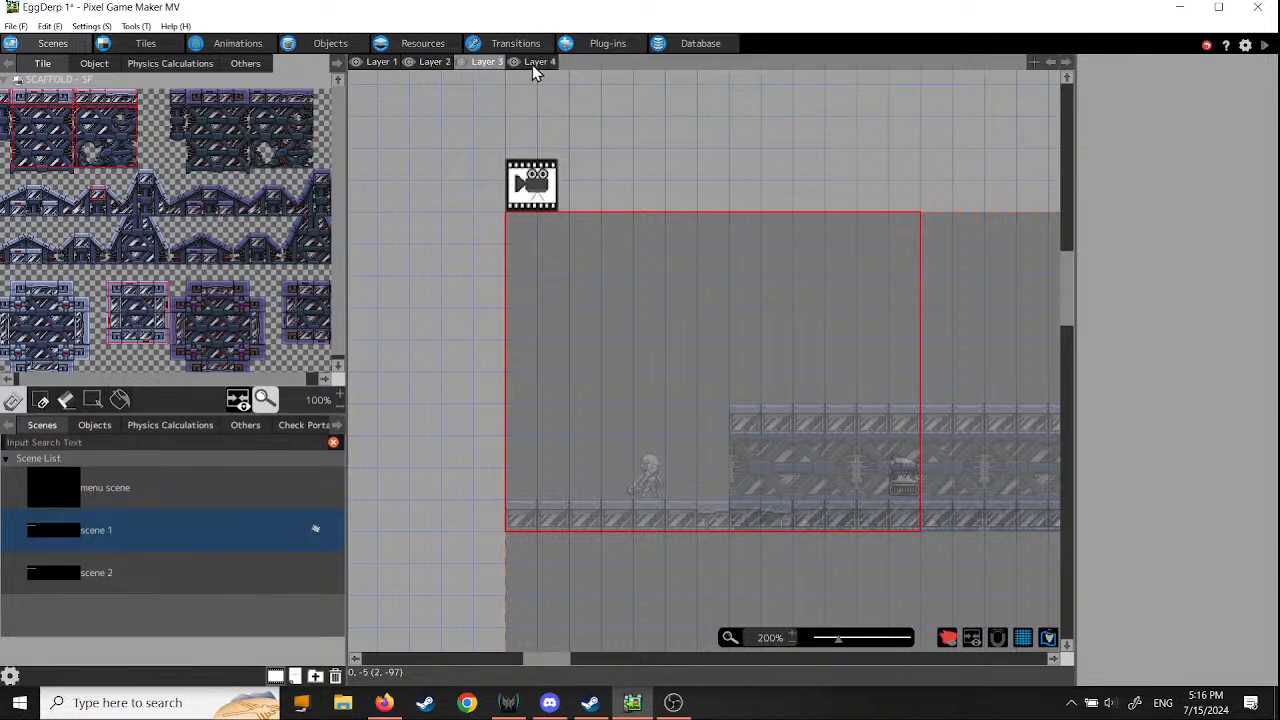
left_click(535, 63)
left_click(485, 64)
left_click(380, 64)
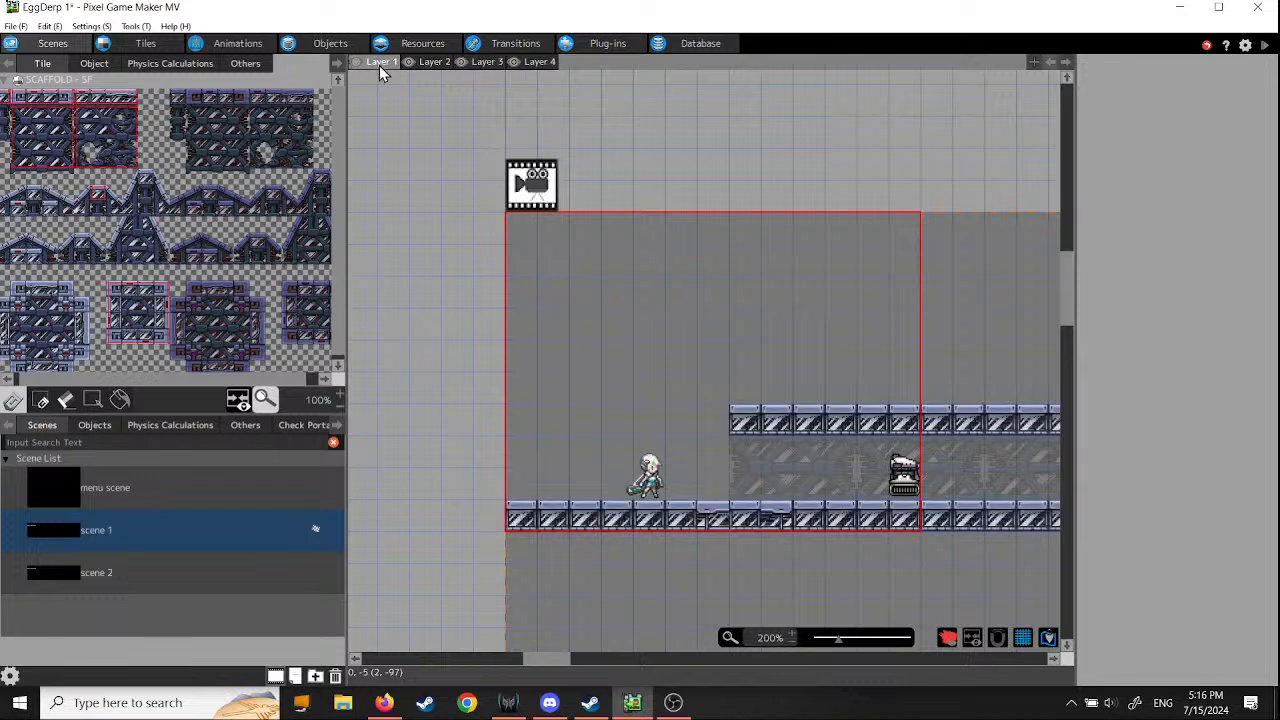
- Place the 4-by-6-tile dark scaffold block on Layer 2 at tile 0, 5 and compare it with the view from Layer 1
left_click(434, 62)
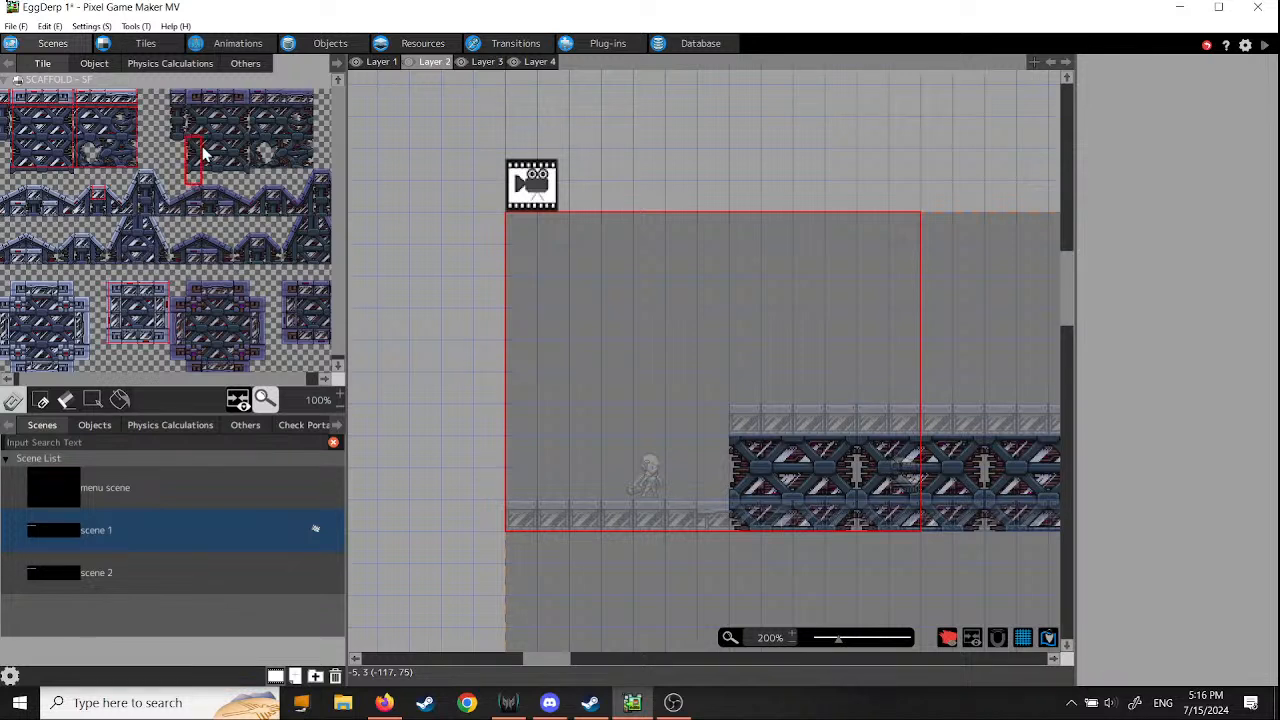
left_click_drag(194, 182, 240, 107)
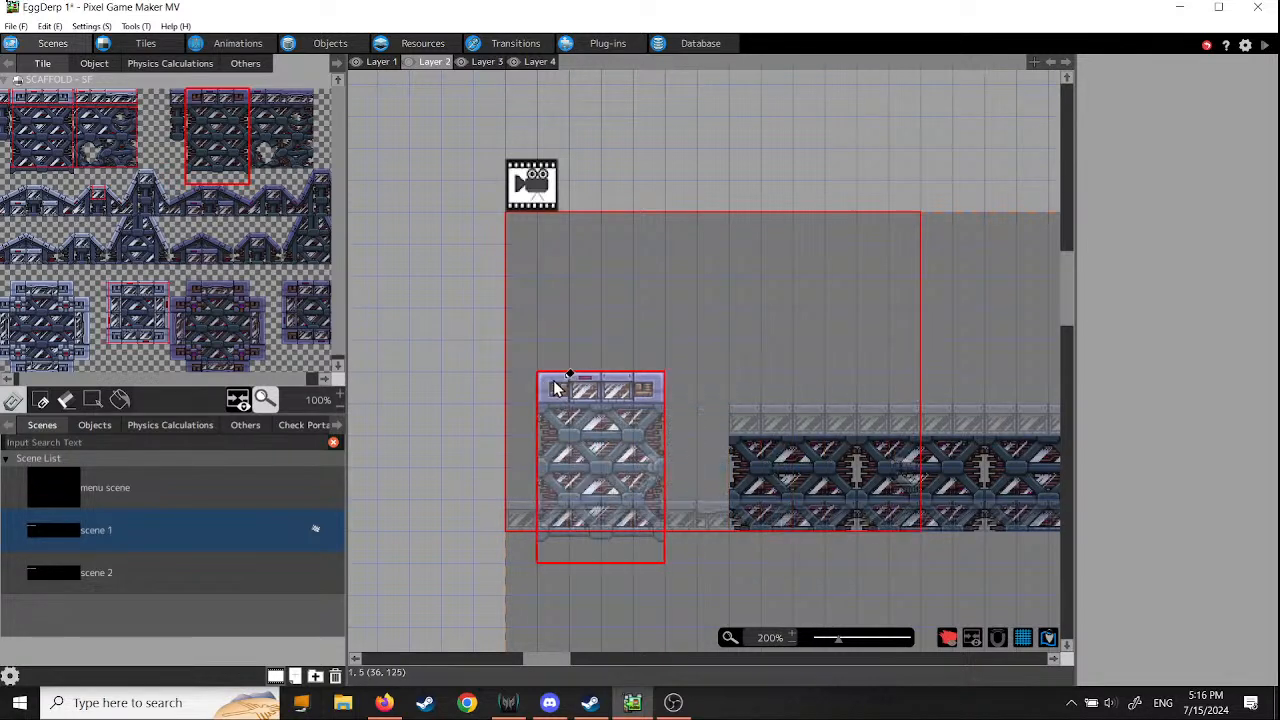
left_click(535, 388)
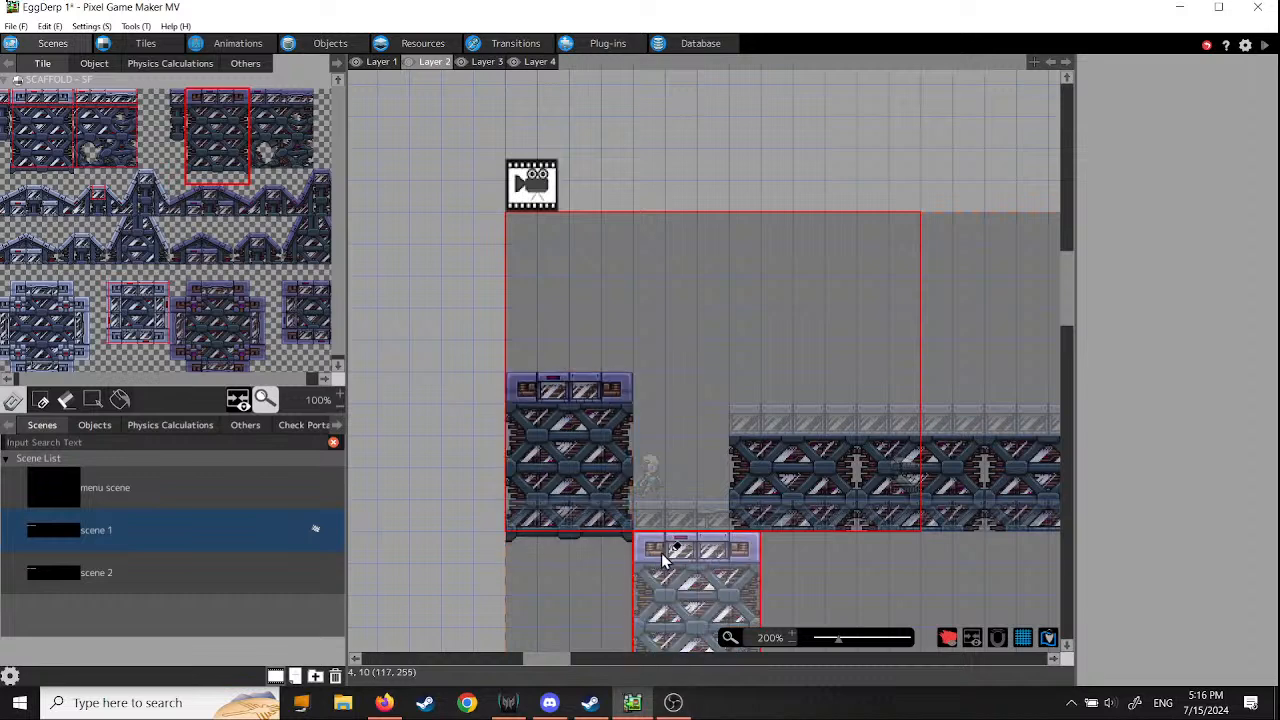
left_click(381, 63)
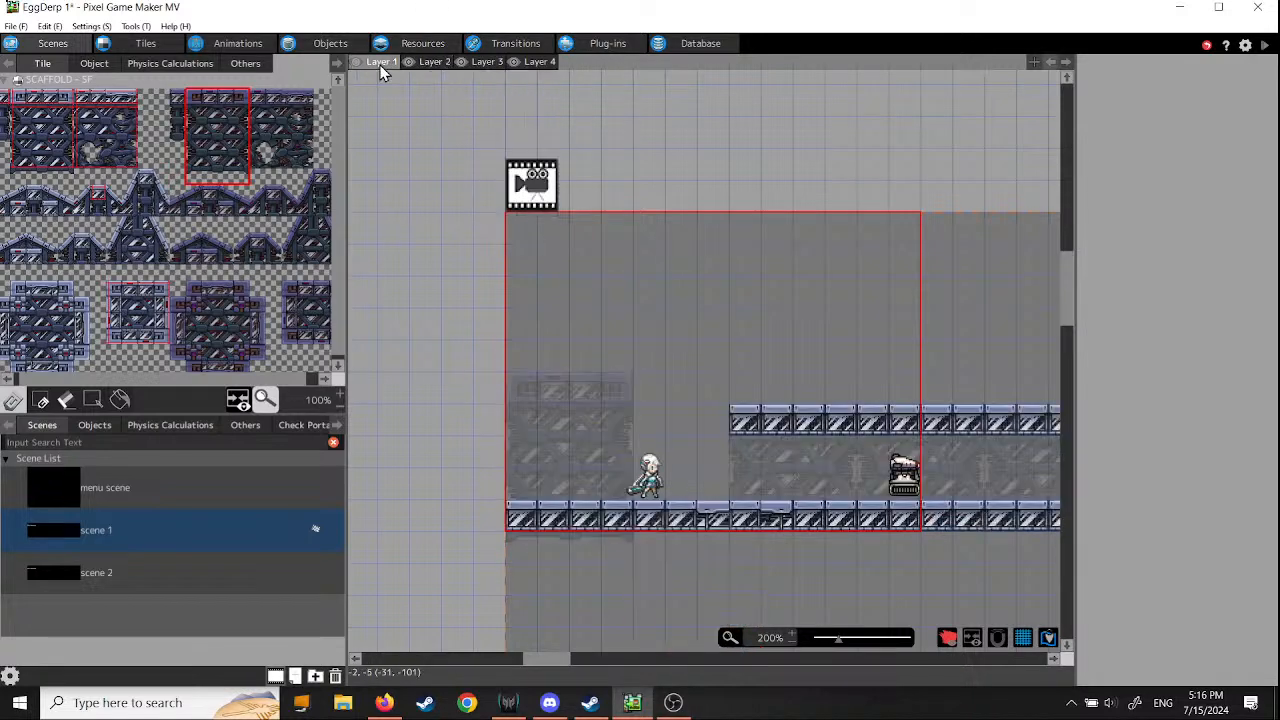
left_click(419, 62)
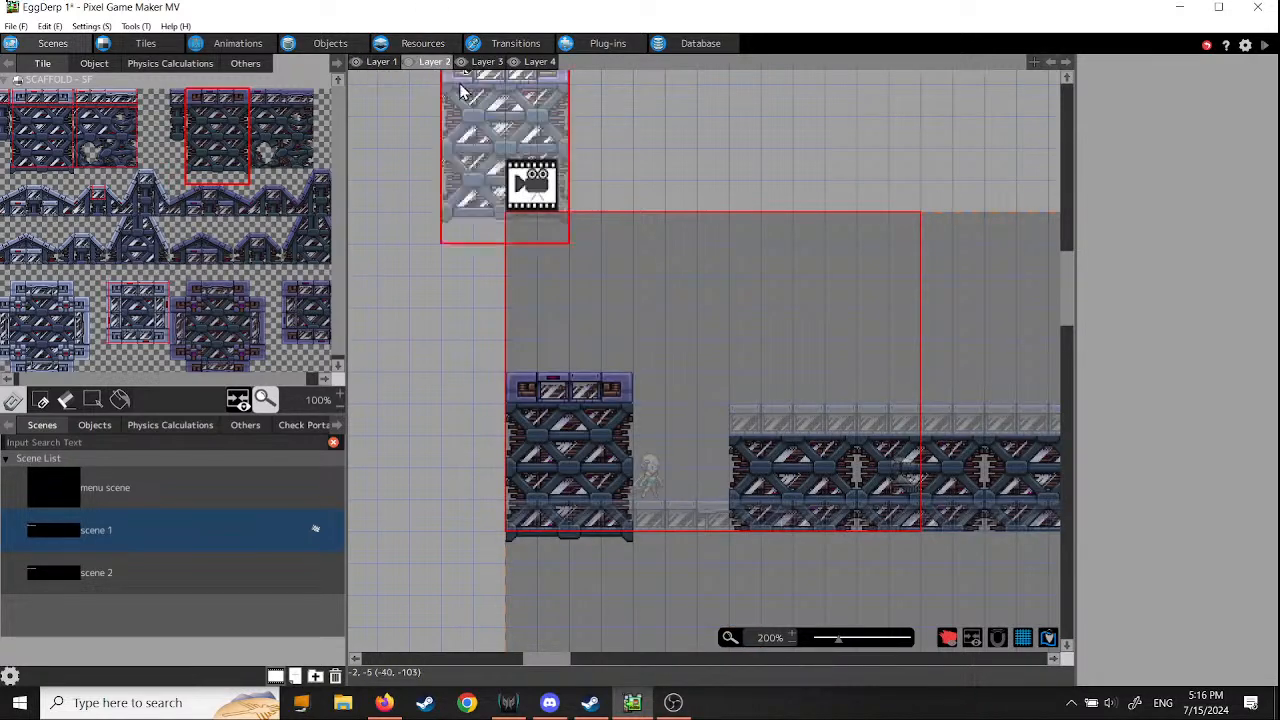
- Erase the scaffold block at the start of Layer 2 by painting over it with an empty tile
left_click(365, 225)
left_click(162, 160)
mouse_move(526, 400)
left_mouse_down()
mouse_move(654, 391)
mouse_move(580, 420)
mouse_move(513, 478)
mouse_move(623, 557)
mouse_move(552, 548)
left_mouse_up()
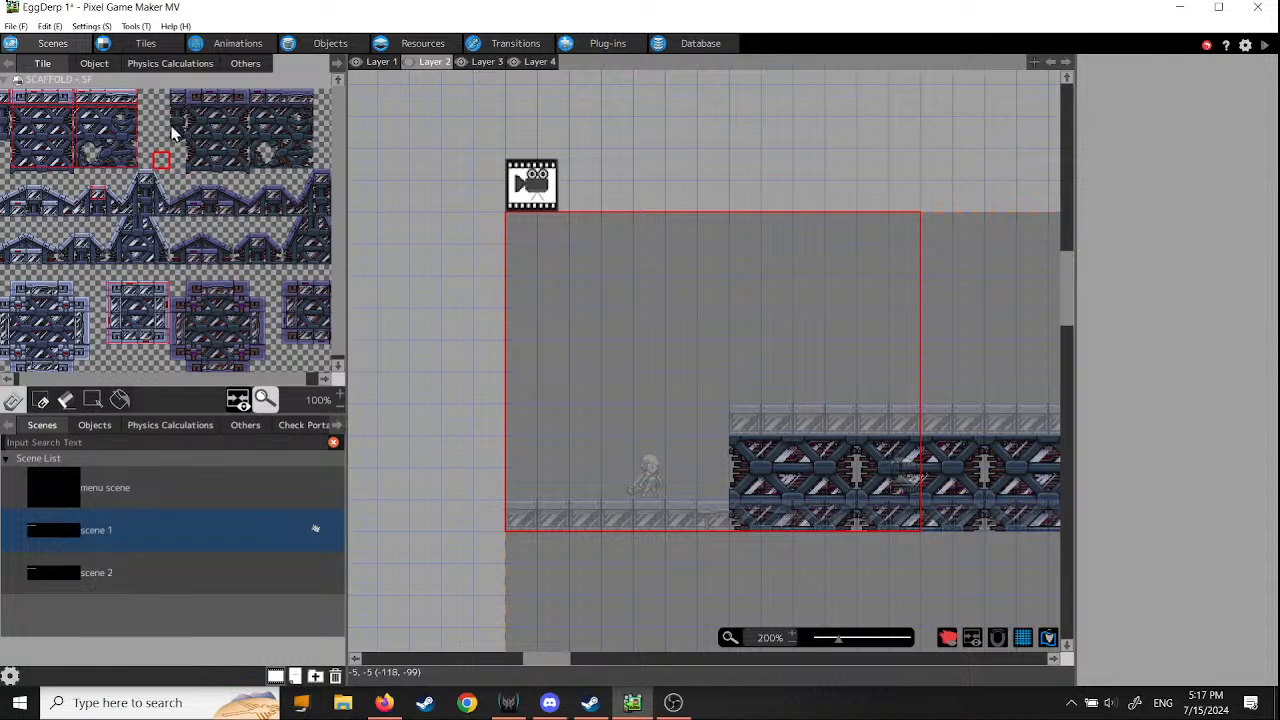
- Place the dark scaffold block on Layer 3 at tile 0, 5 and another copy on Layer 4 at tile 7, 5
left_click_drag(200, 180, 237, 108)
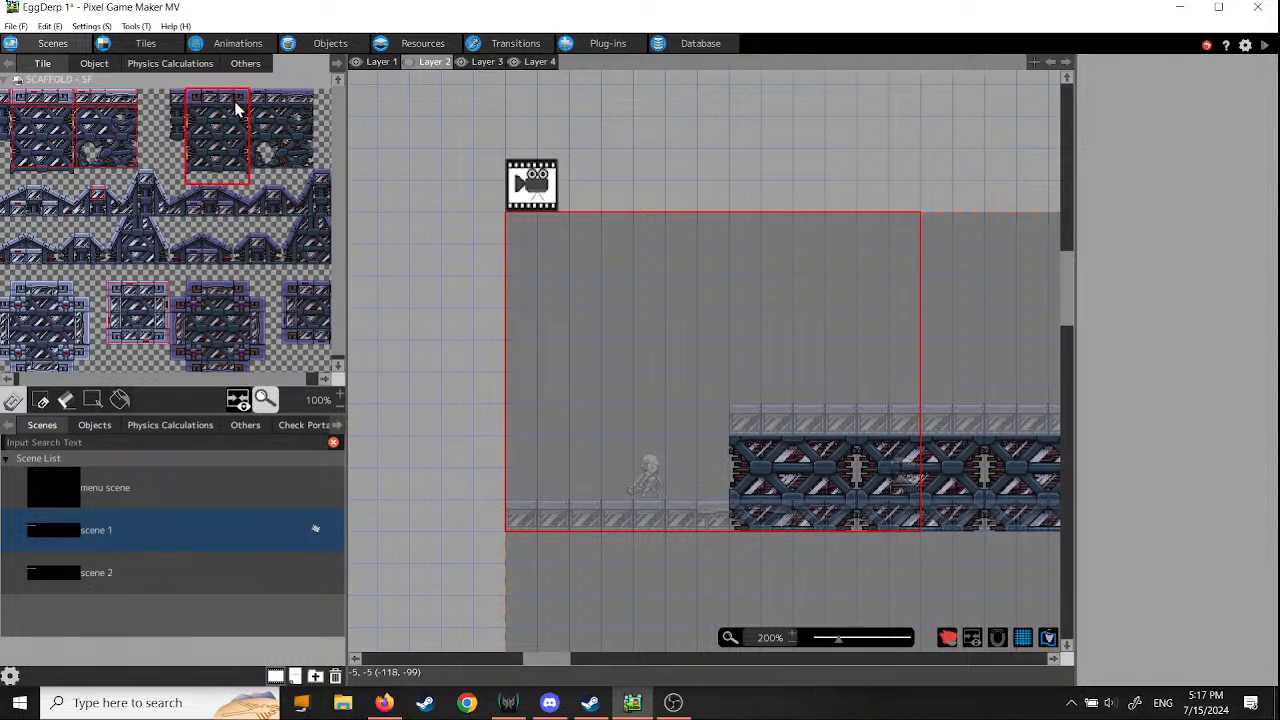
left_click(484, 62)
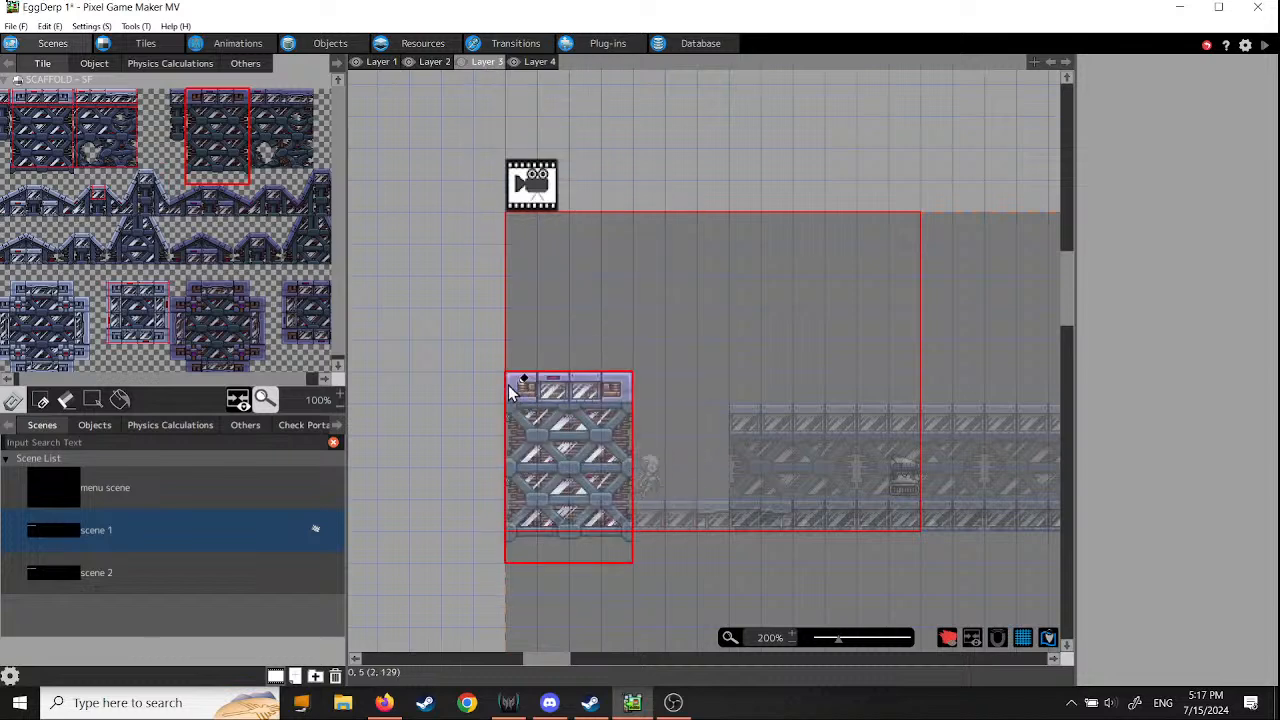
left_click(508, 390)
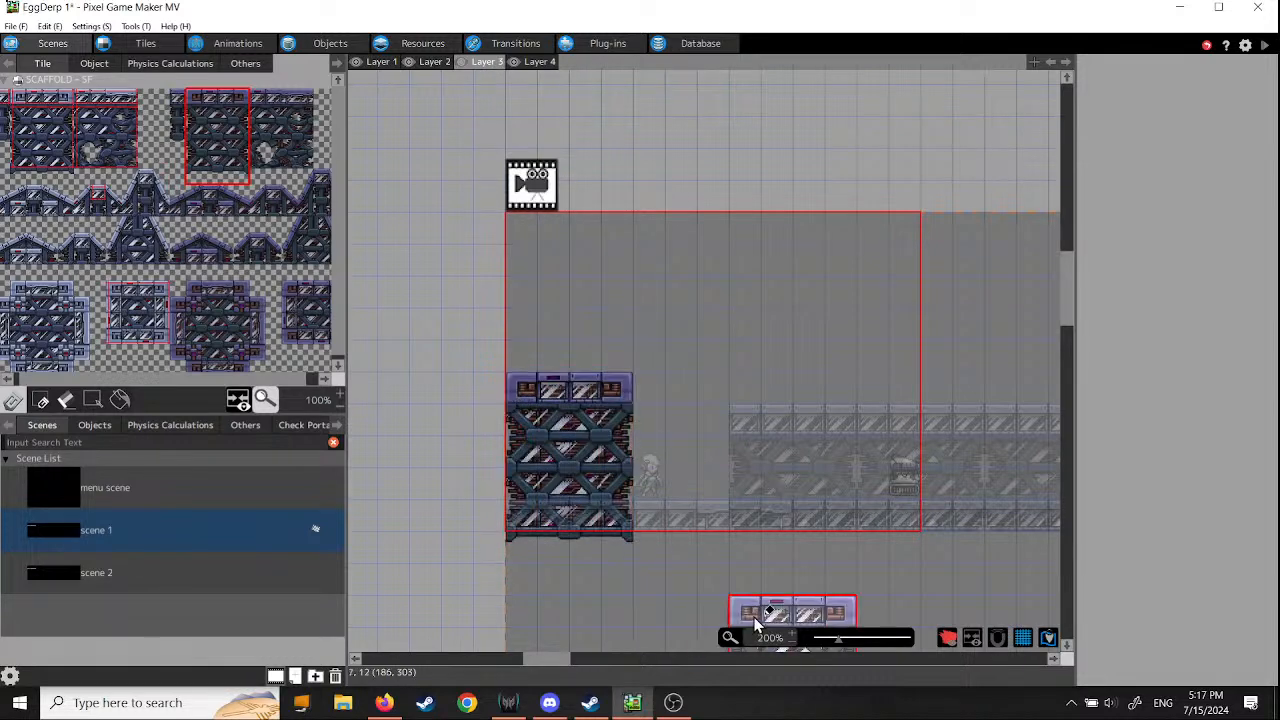
left_click(539, 62)
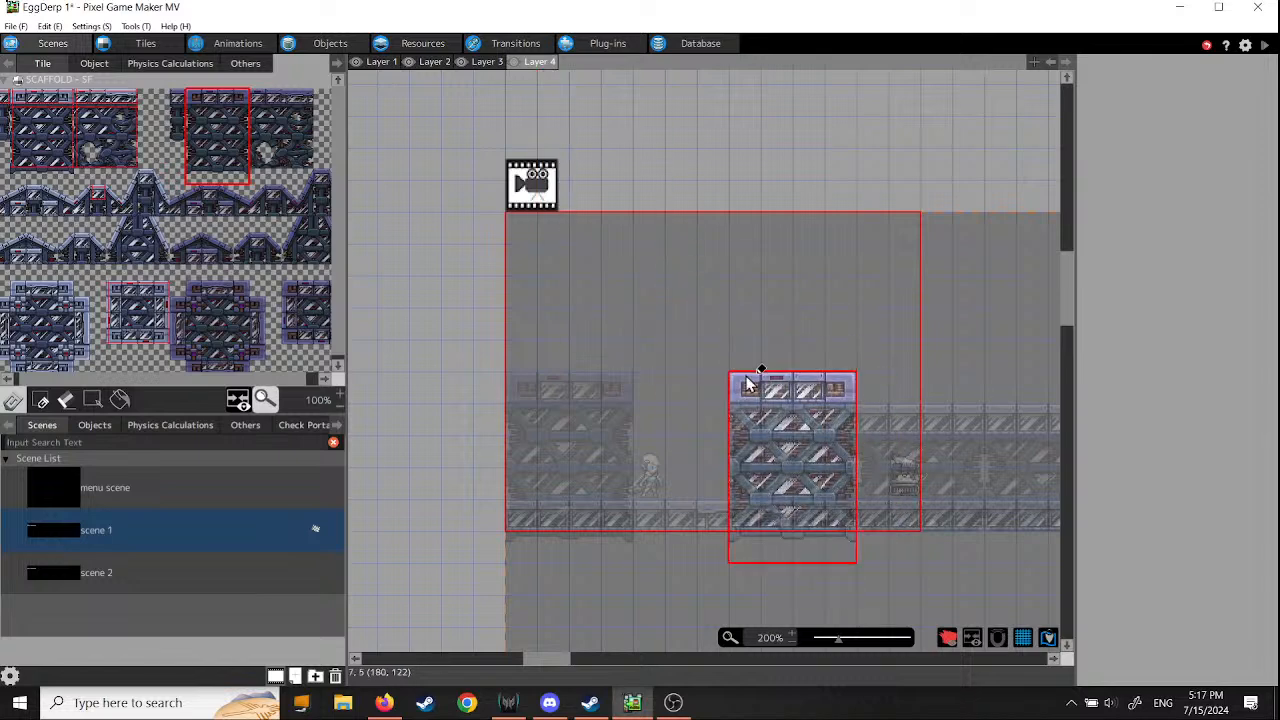
left_click(748, 383)
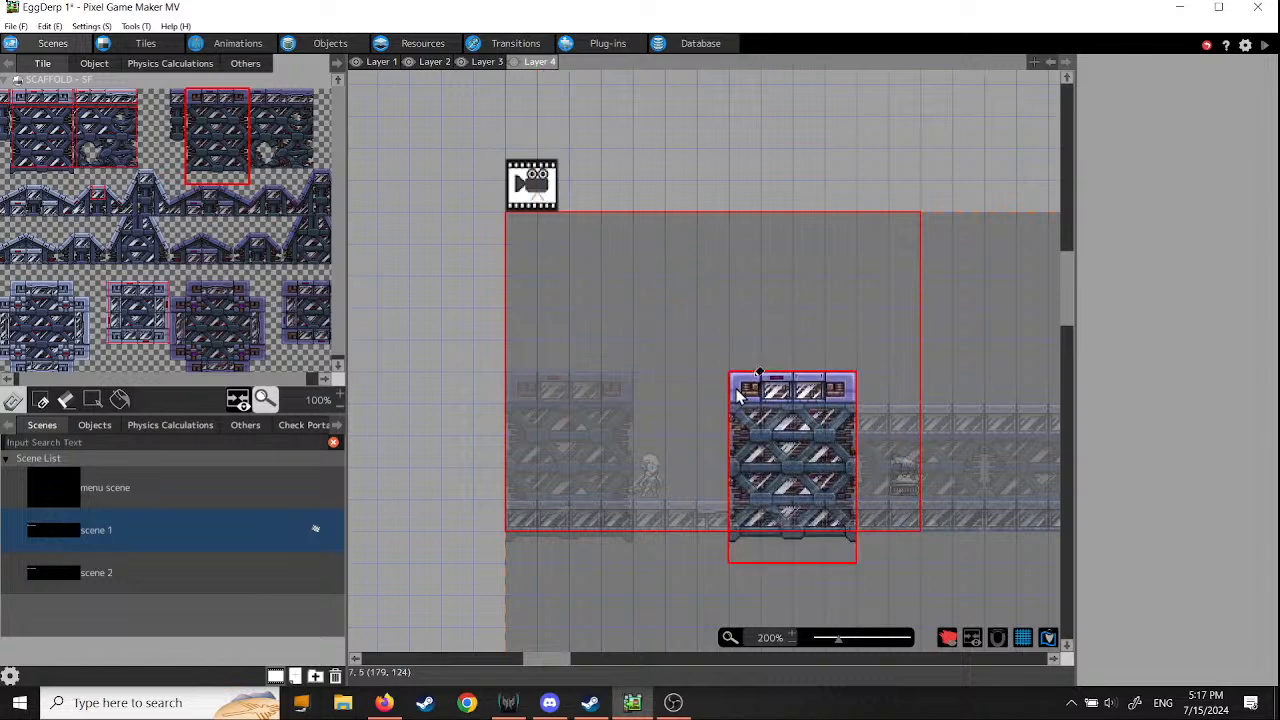
- Try placing the scaffold block on Layer 1 over the start of the floor at tile 0, 7, and undo that placement
left_click(381, 62)
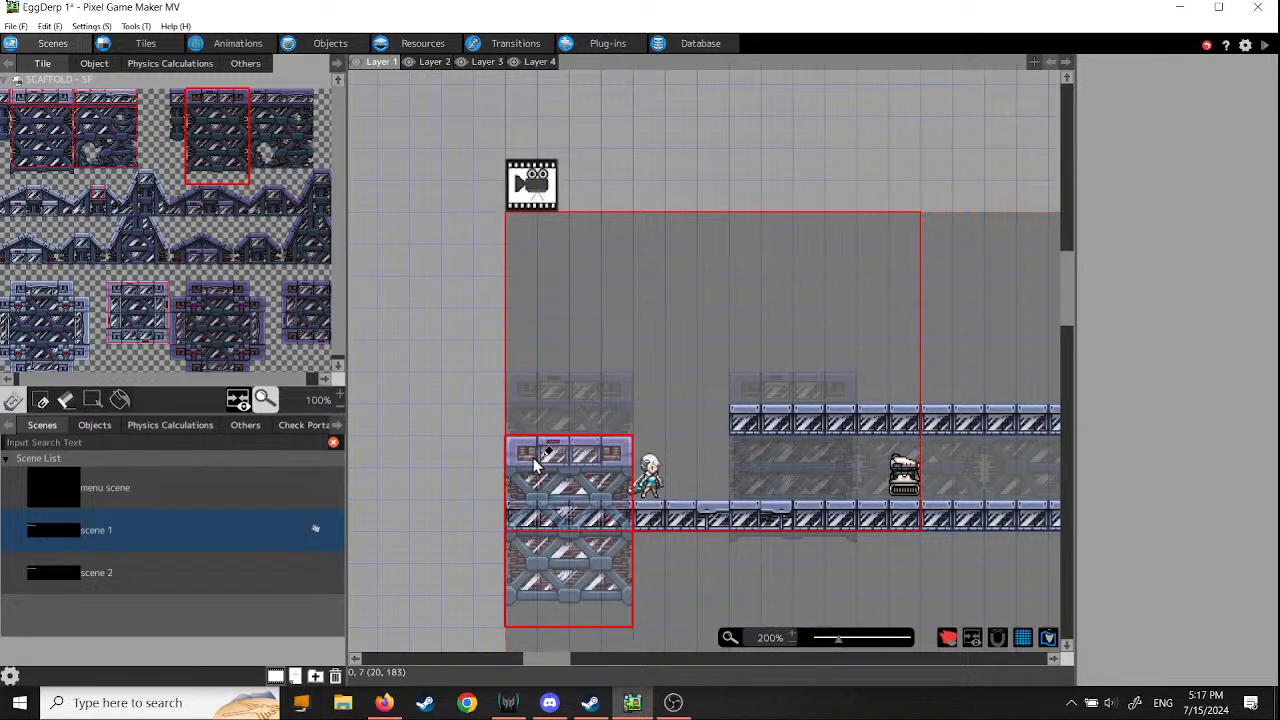
left_click(535, 462)
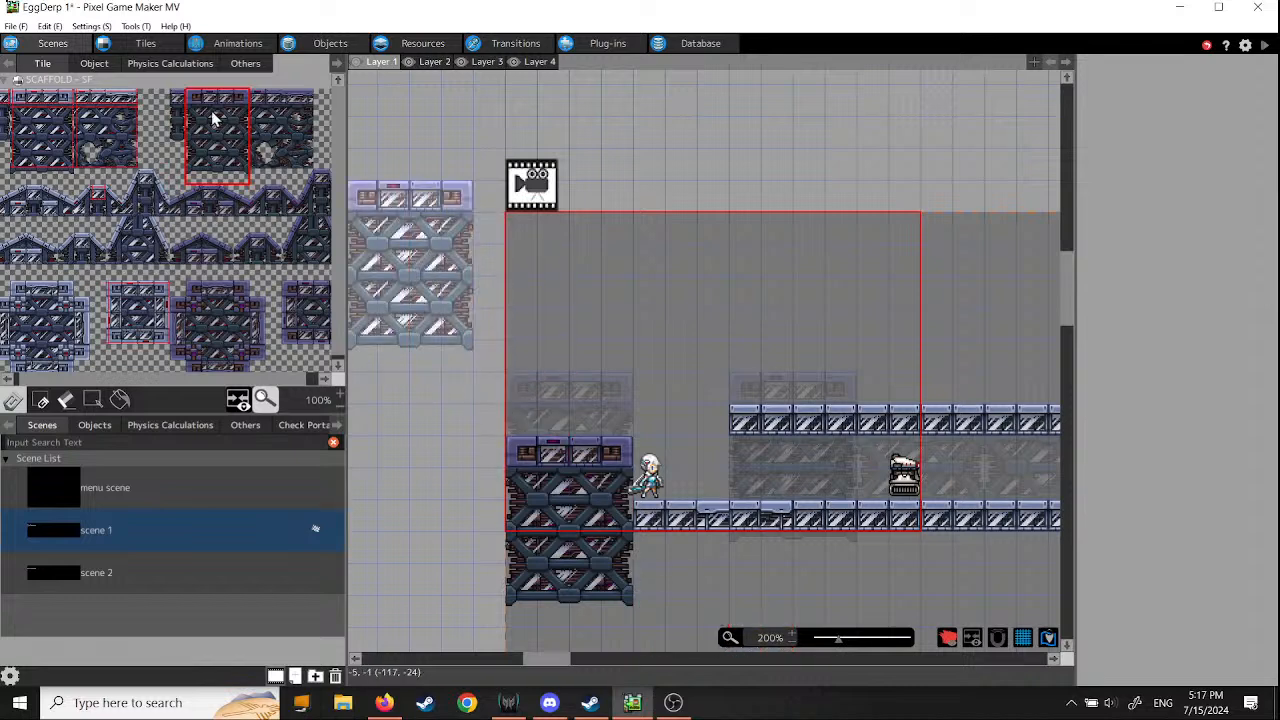
left_click(52, 27)
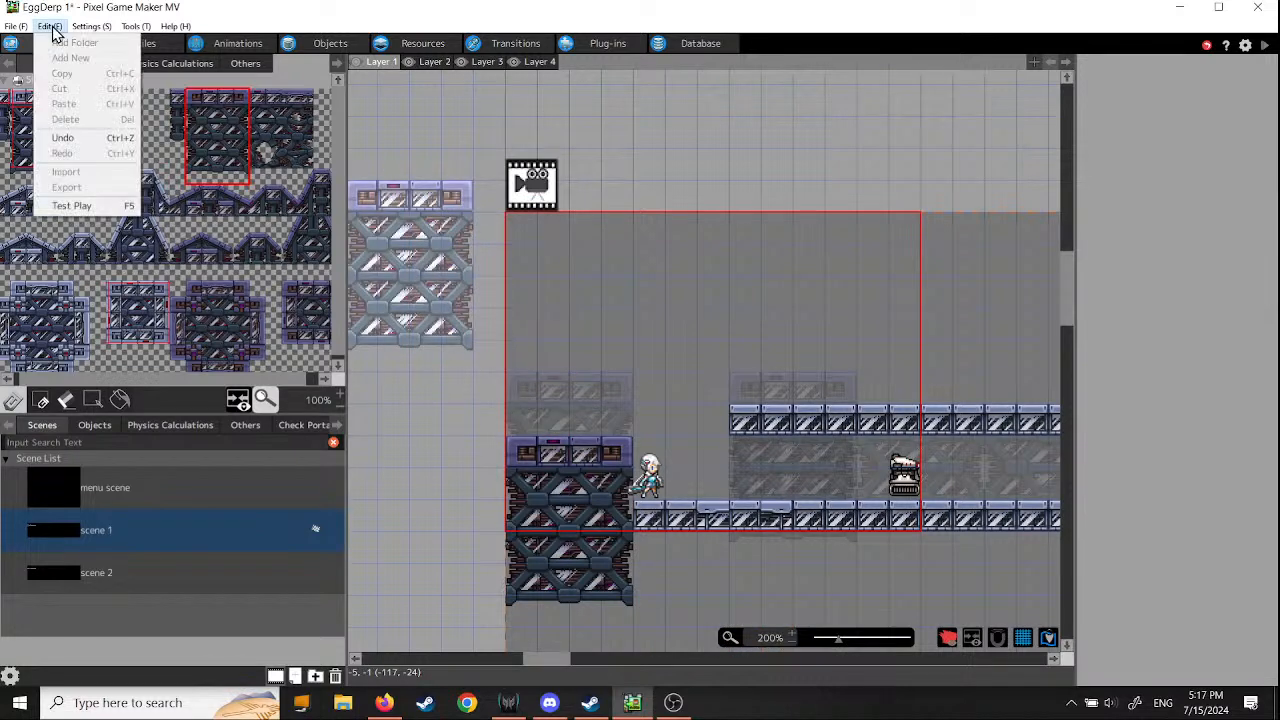
left_click(64, 138)
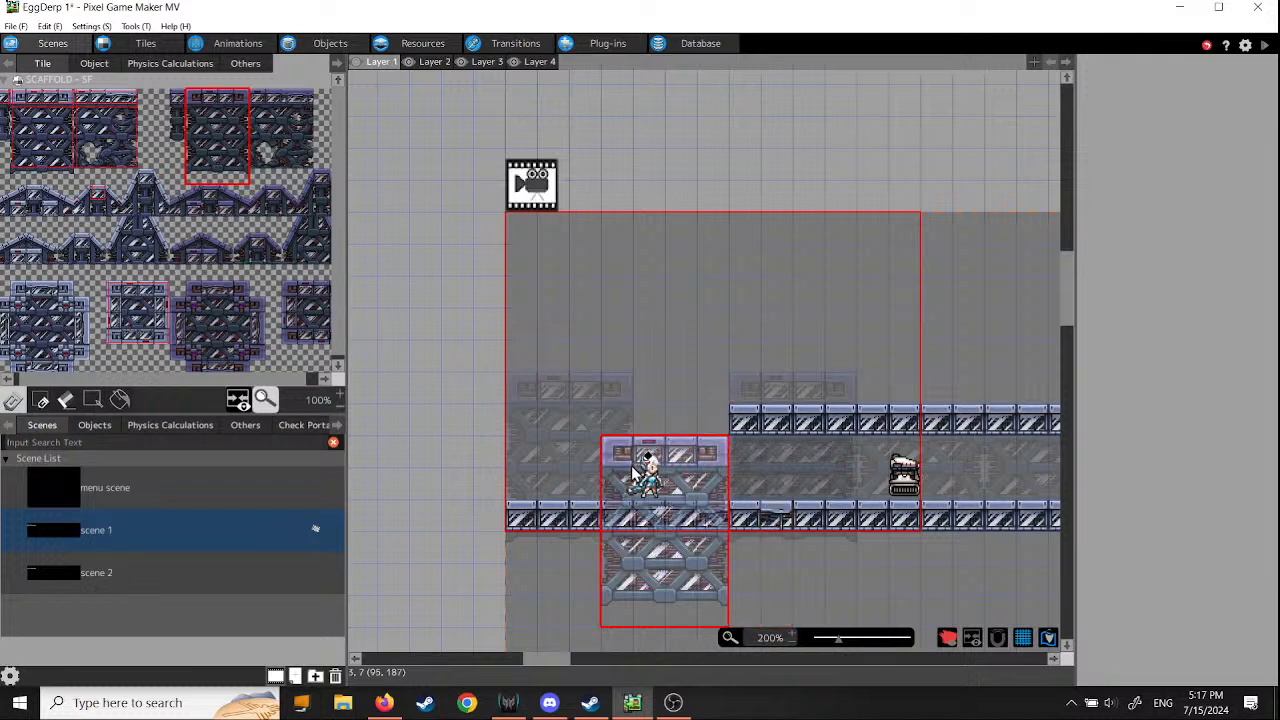
- Test play the game, walk the character back and forth past the first scaffold block to check the layering, and close the game window
left_click(1266, 46)
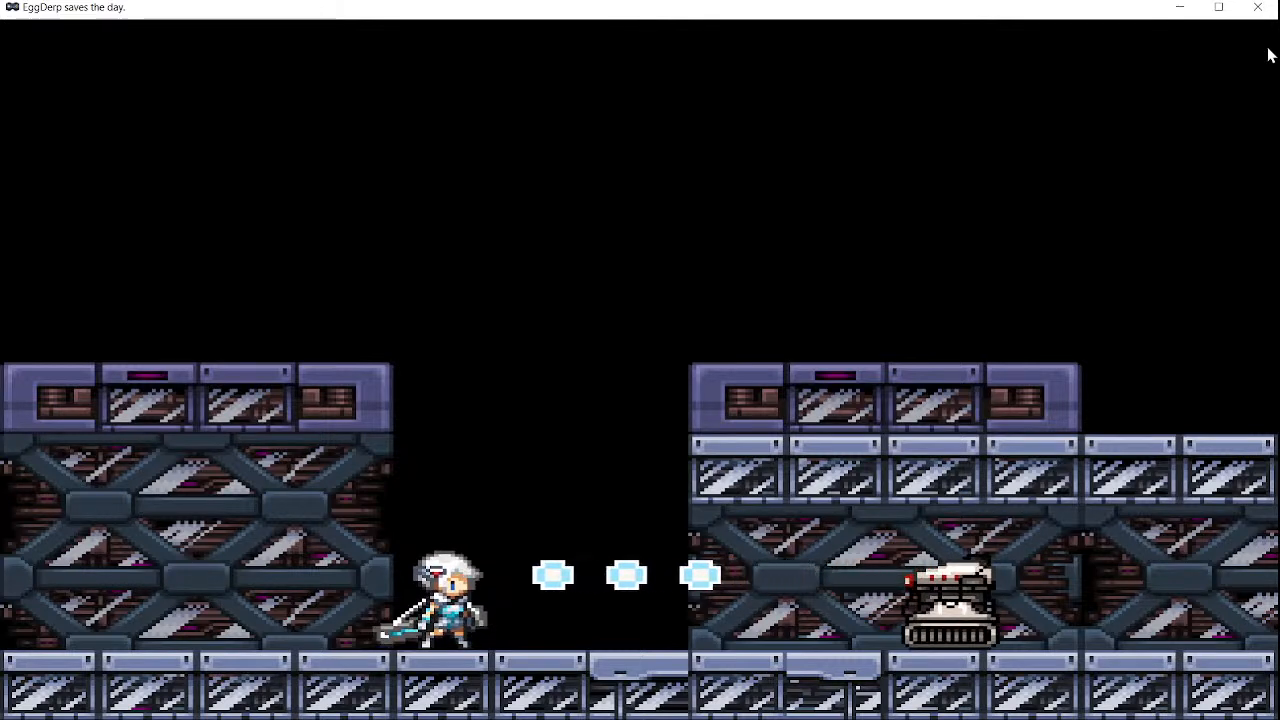
key("Left")
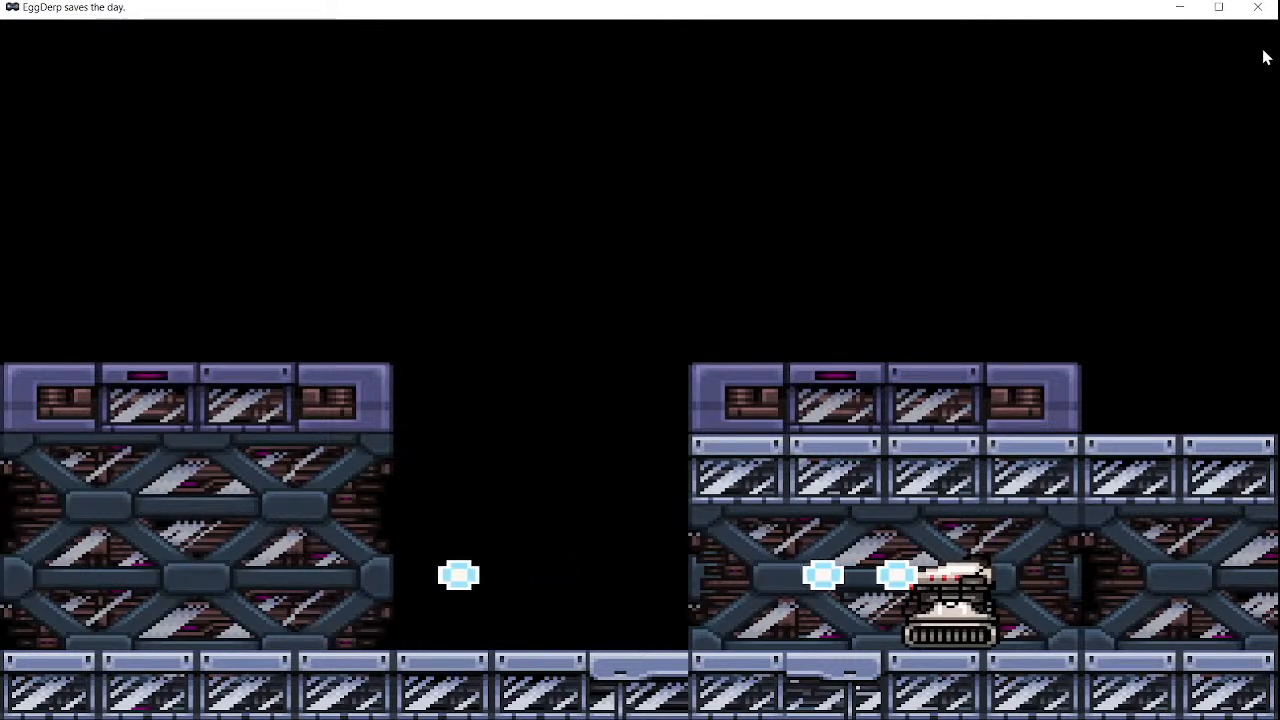
key("Right")
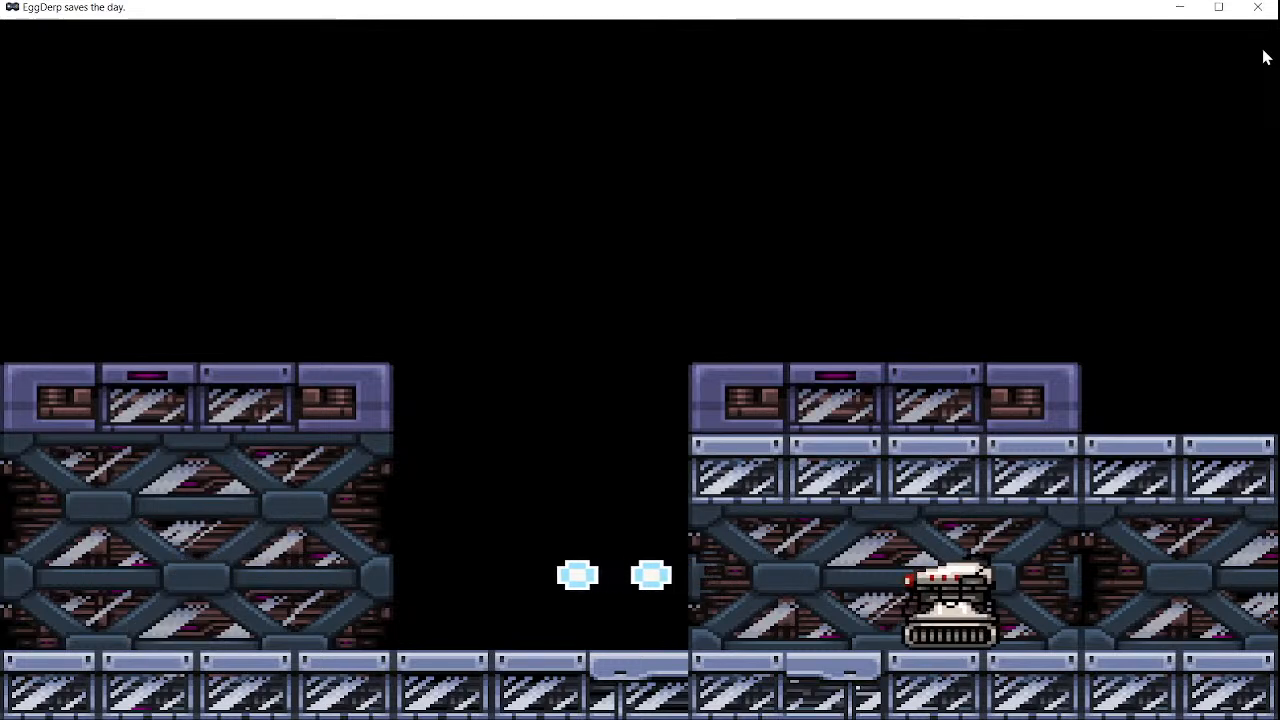
key("Left")
key("Right")
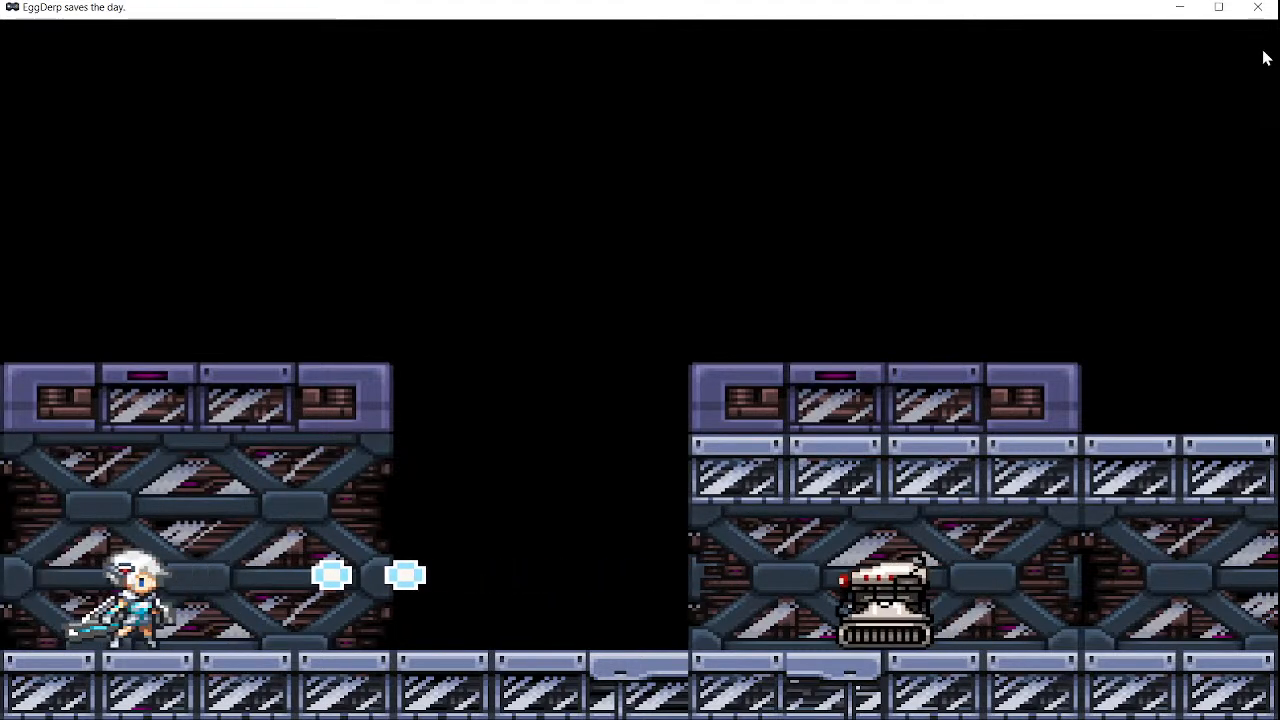
key("Left")
key("Right")
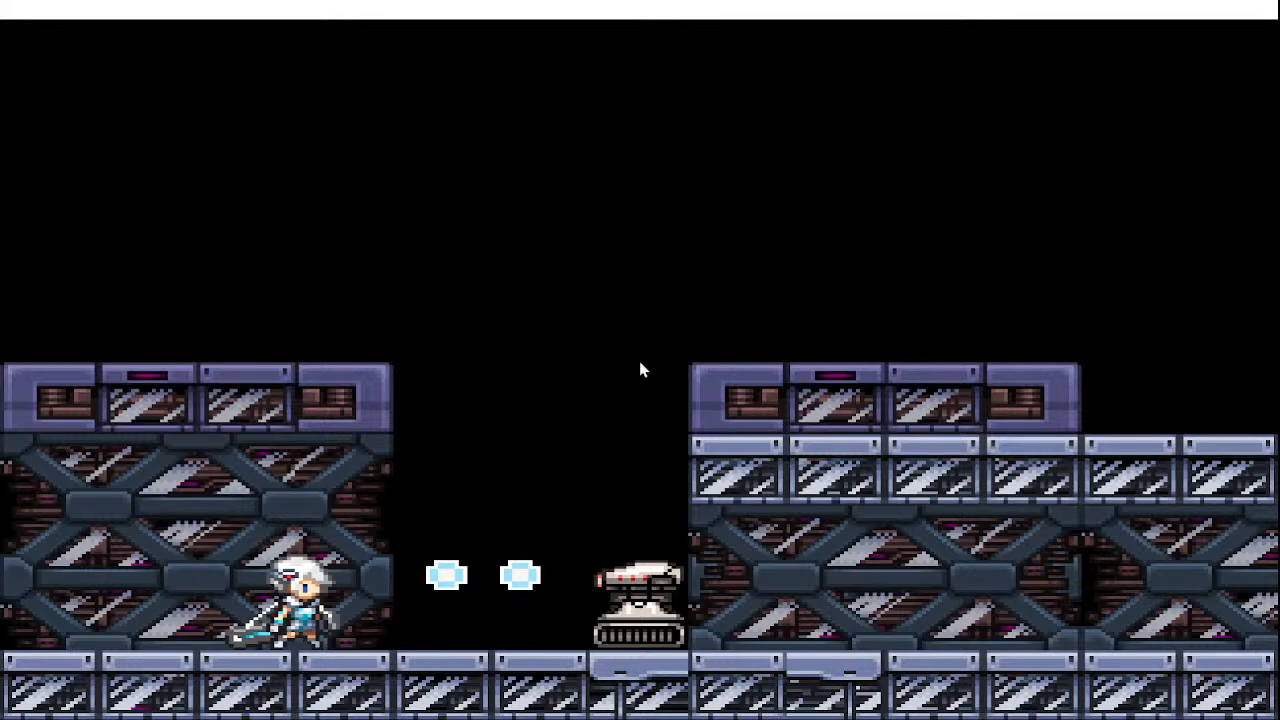
key("super")
key("Left")
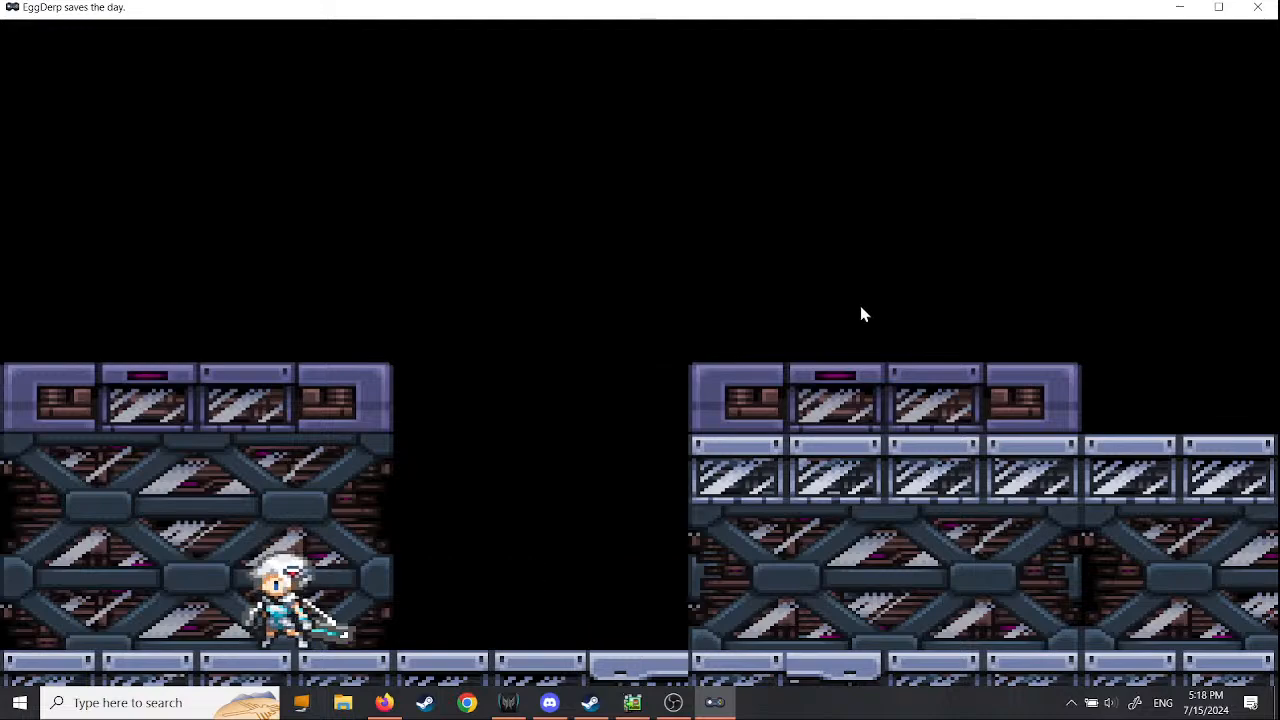
left_click(1262, 8)
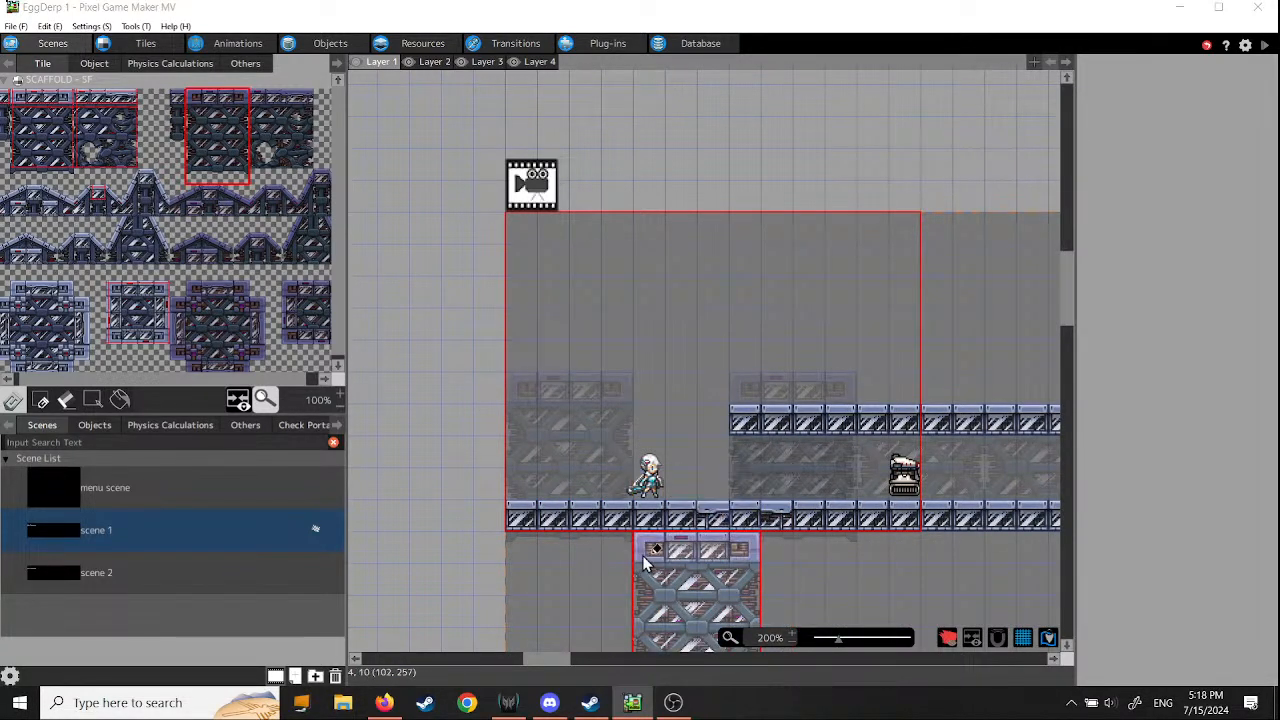
- Pick an empty tile, reorder the layers so Layer 2 comes before Layer 1, and check Layers 2, 1 and 3
left_click(162, 160)
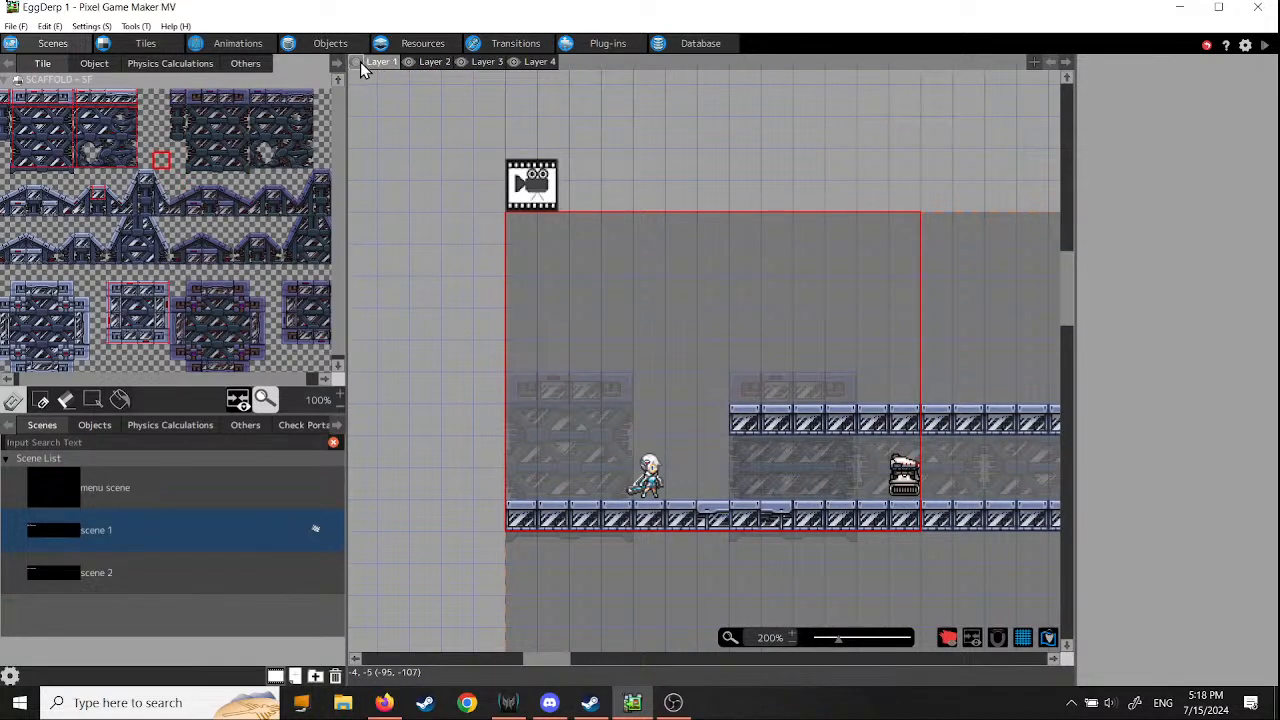
left_click_drag(381, 64, 437, 67)
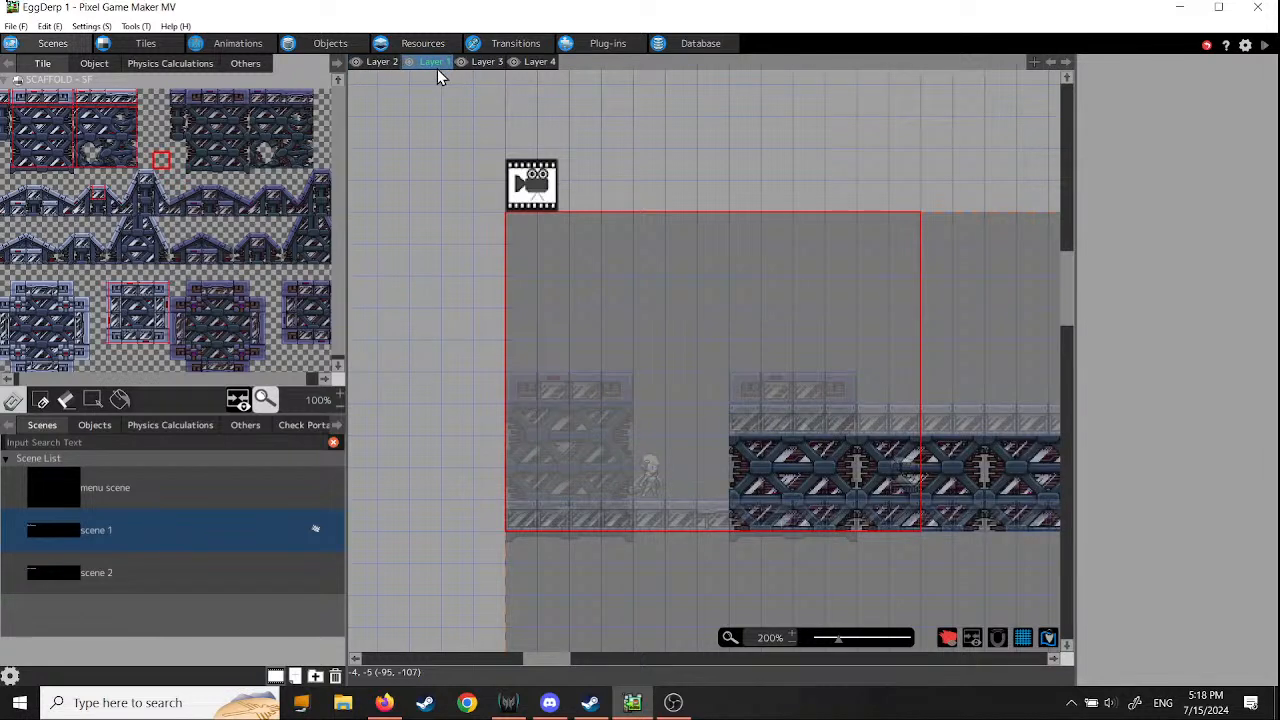
mouse_move(437, 69)
left_mouse_down()
mouse_move(502, 66)
mouse_move(443, 71)
left_mouse_up()
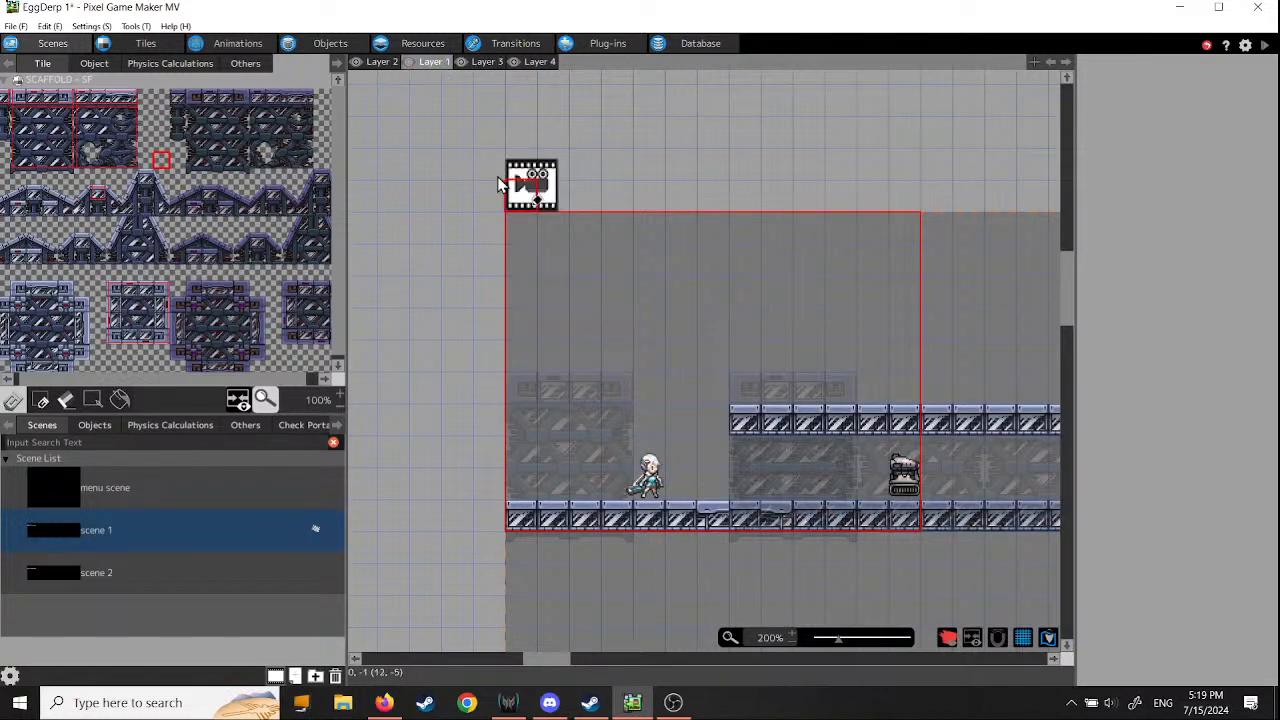
left_click(381, 63)
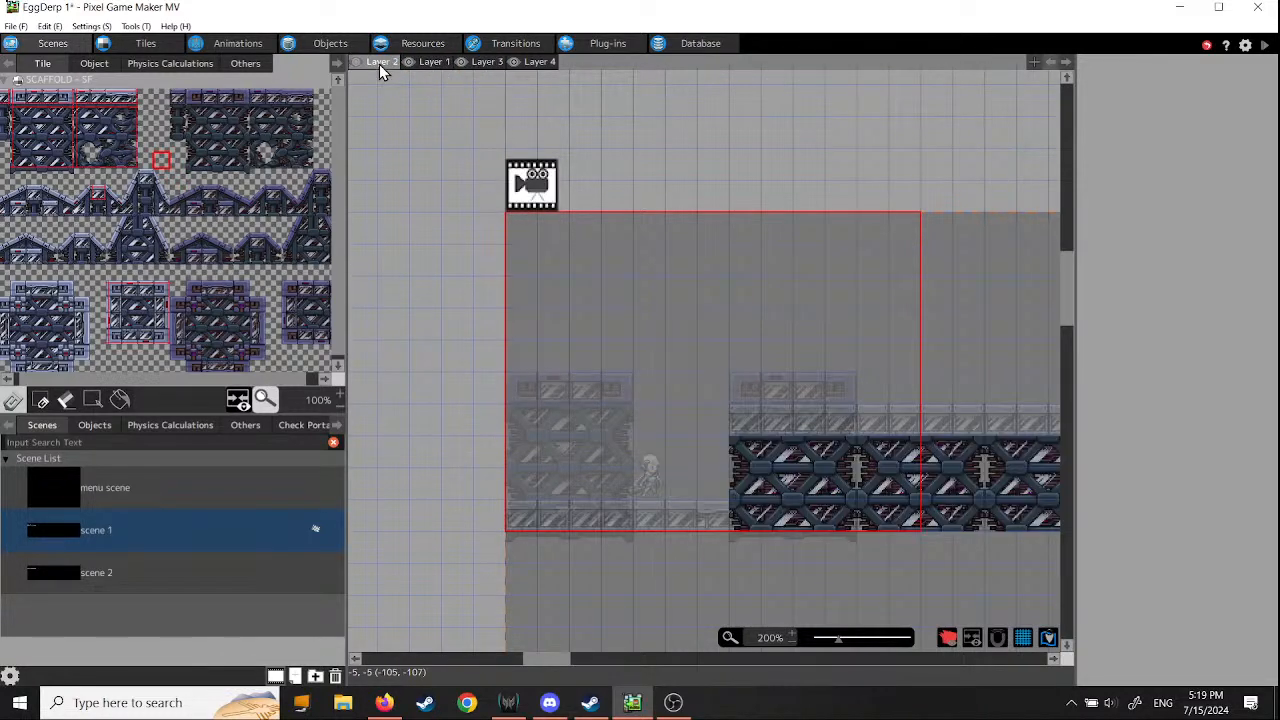
left_click(432, 61)
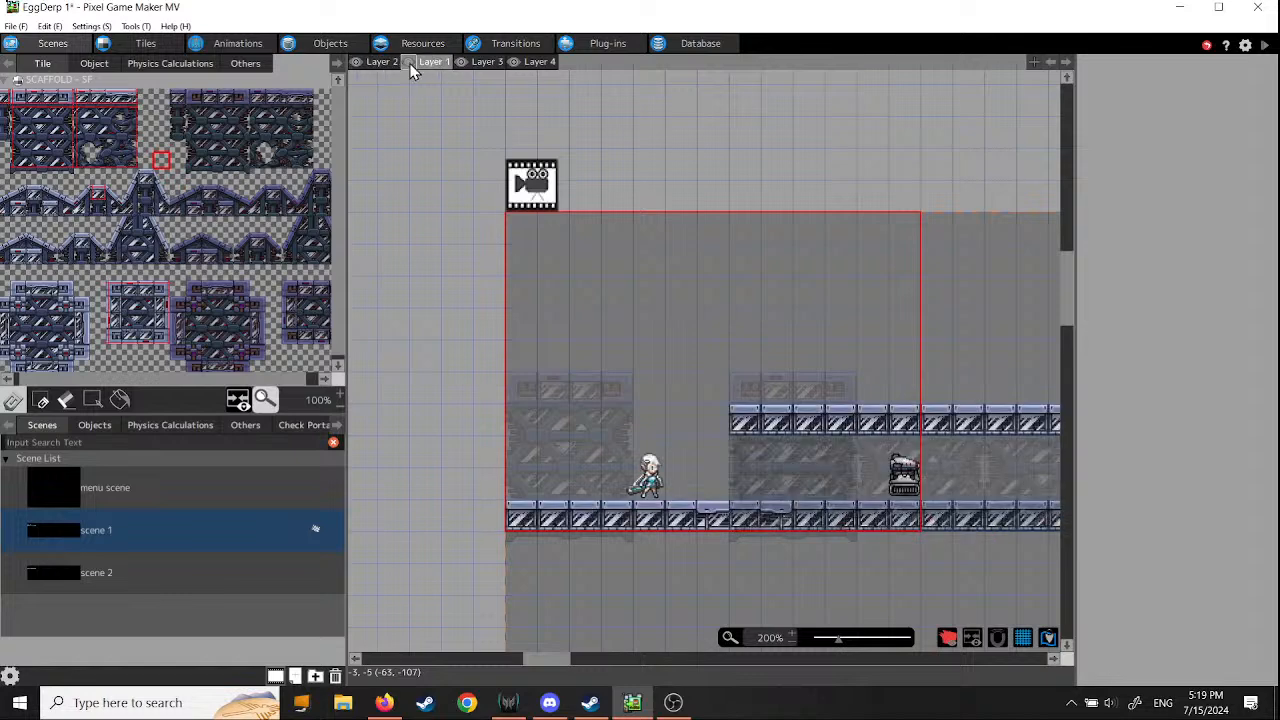
left_click(380, 66)
left_click(433, 63)
left_click(483, 62)
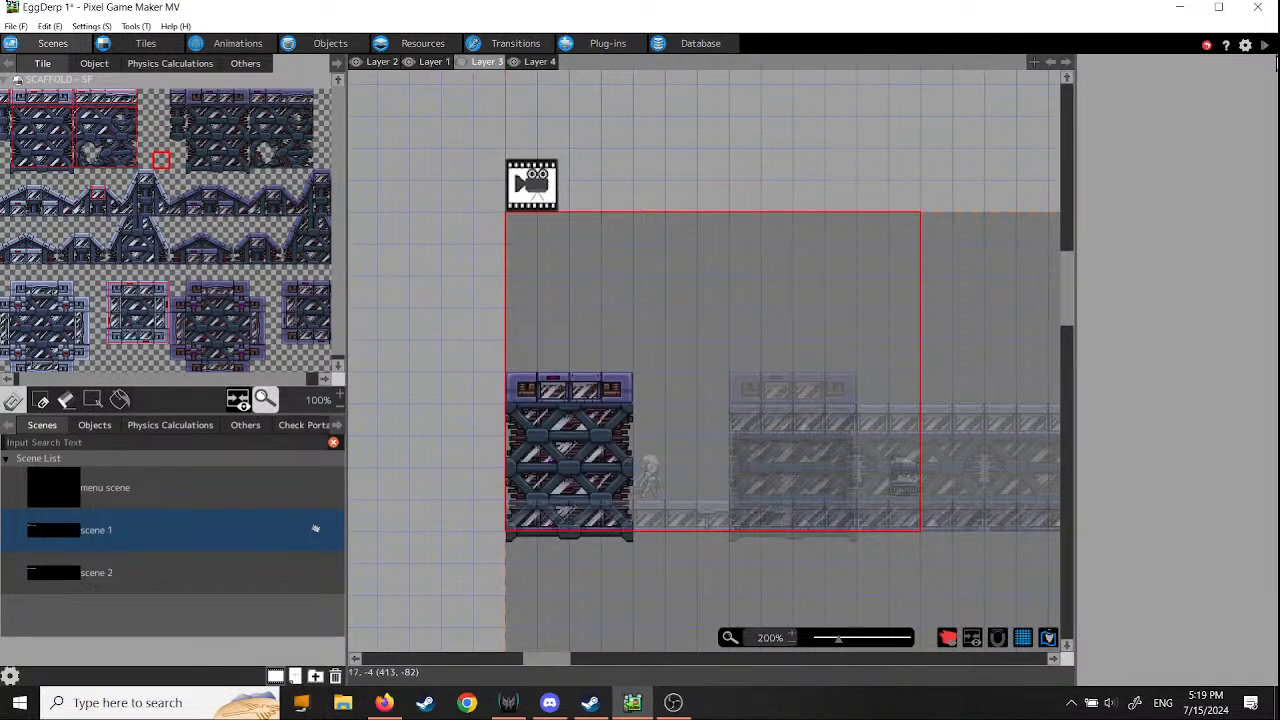
- Start a test play and walk the character right through the scaffold section to the robot enemy and back to the start
left_click(1264, 46)
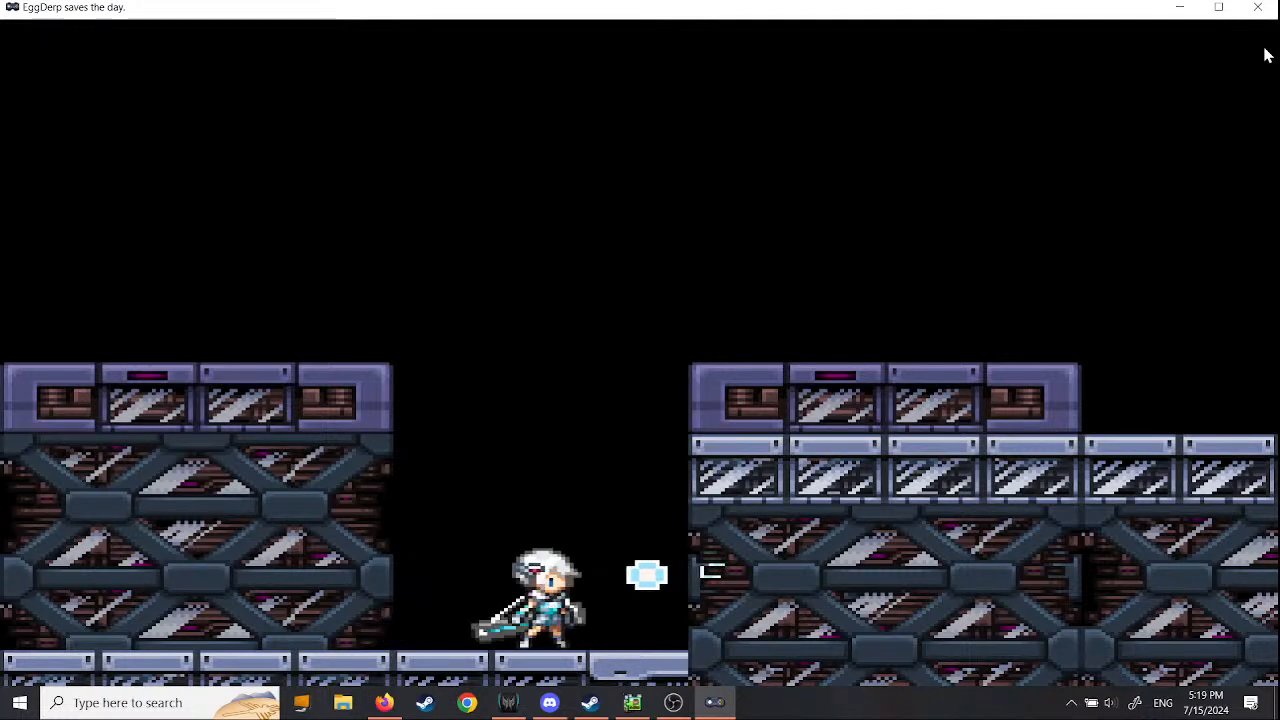
key("Right")
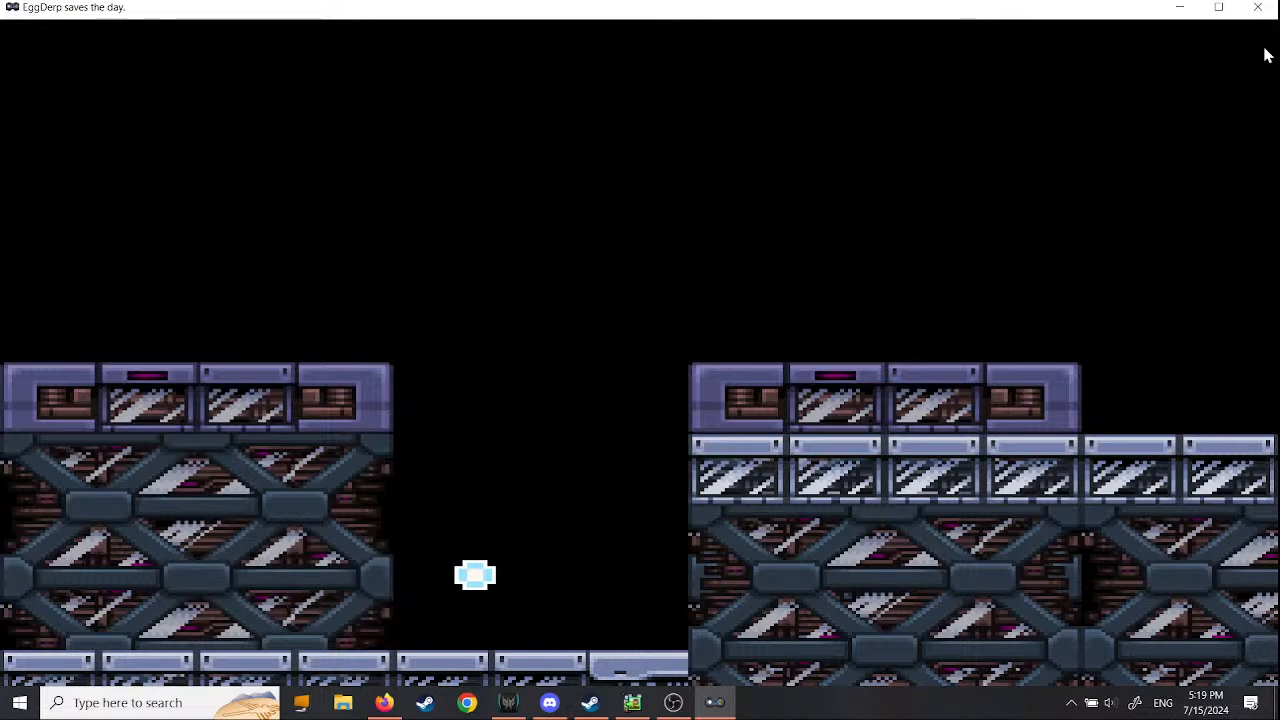
key("Right")
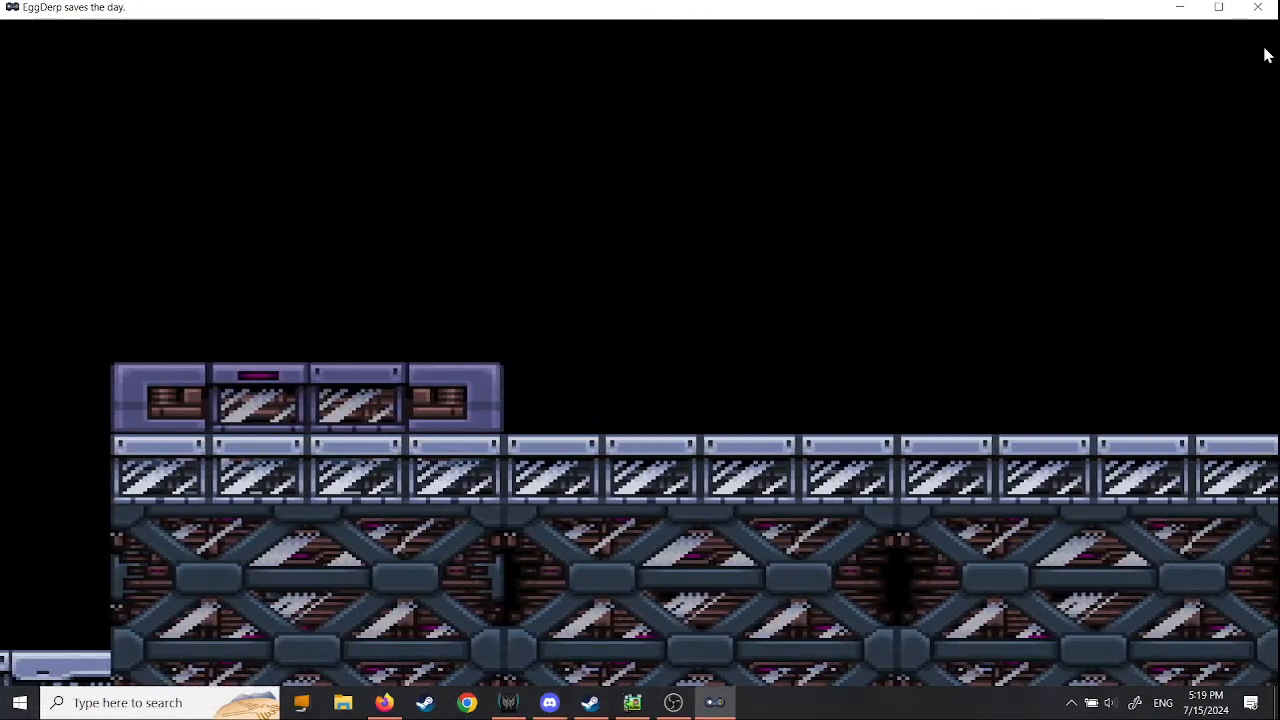
key("Right")
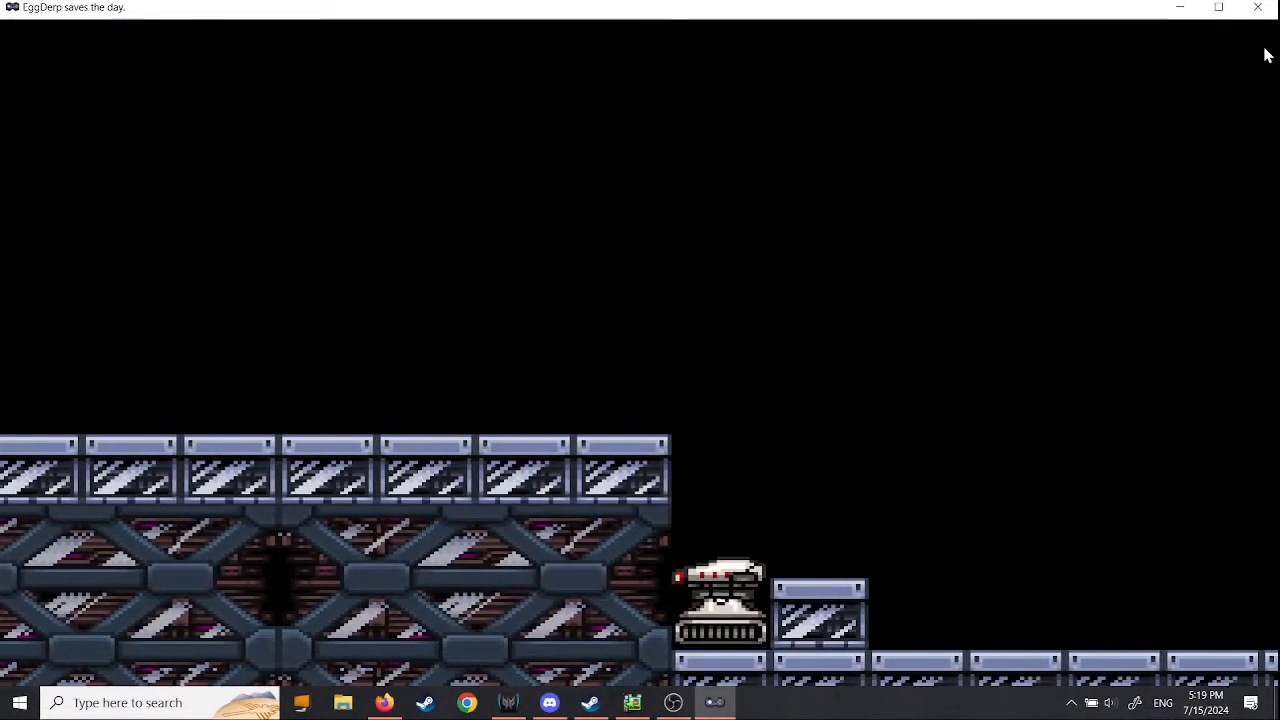
key("Left")
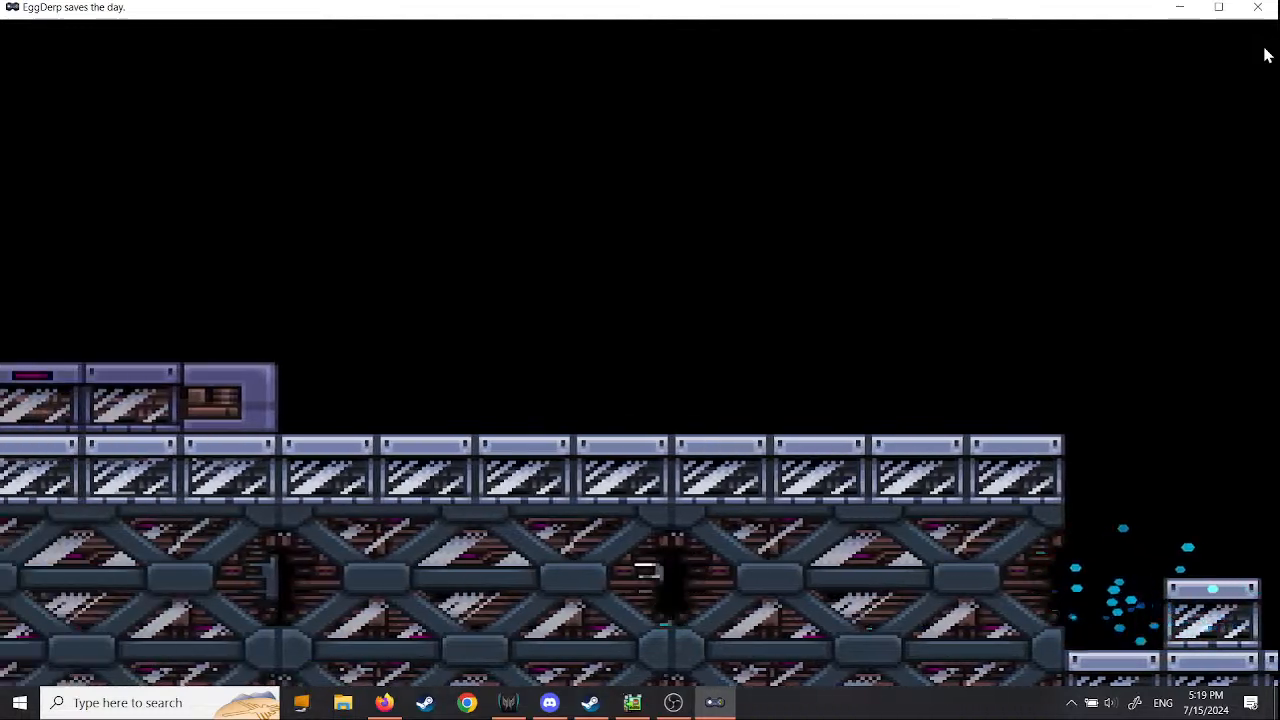
key("Left")
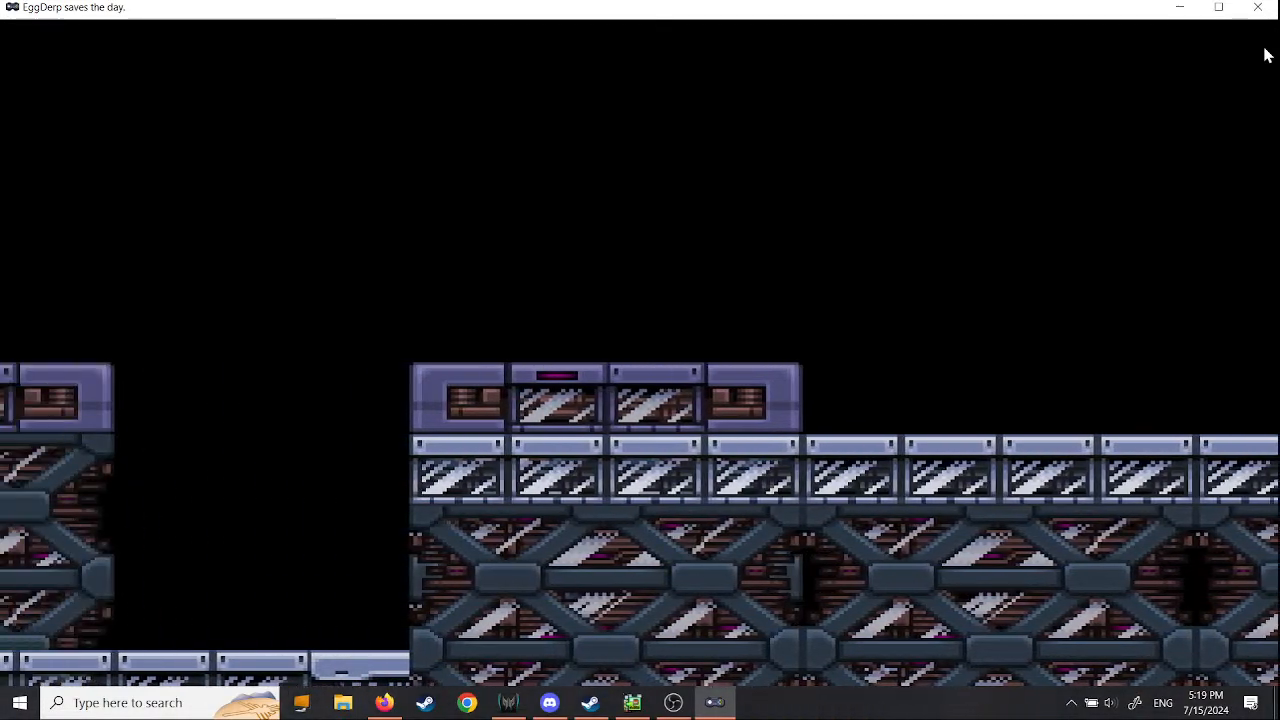
key("Left")
key("Right")
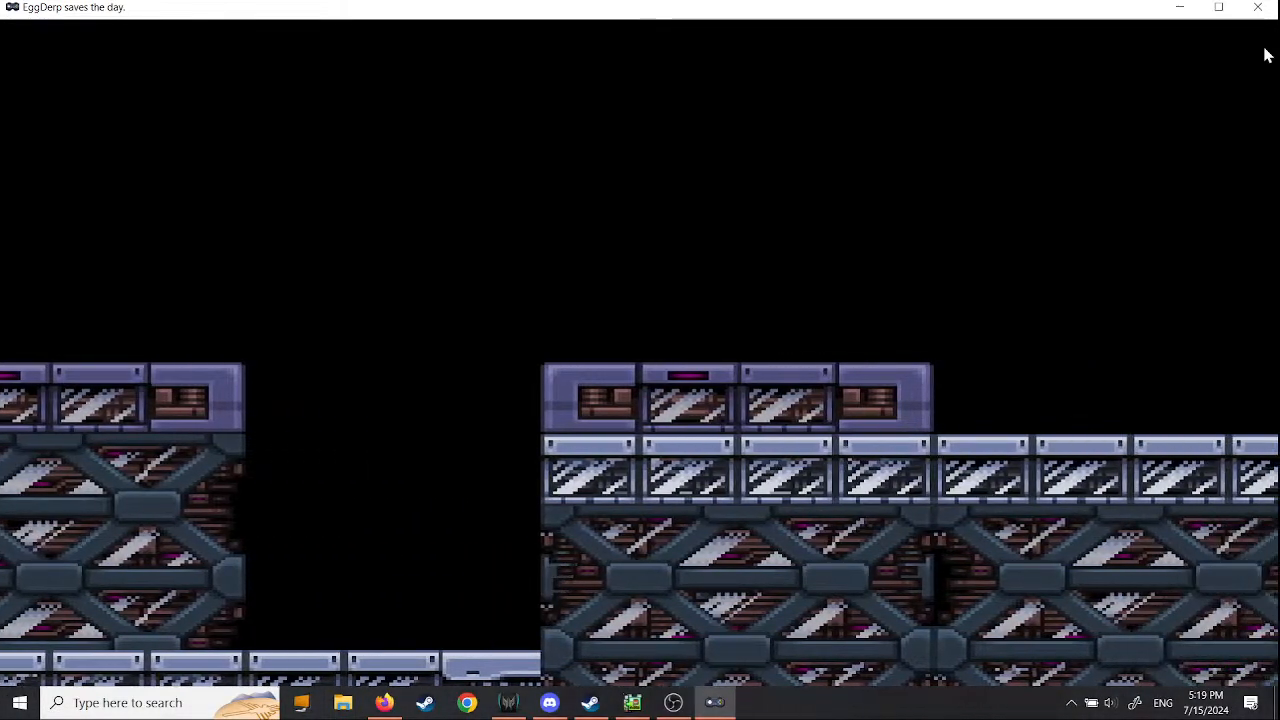
key("Left")
key("Right")
key("Left")
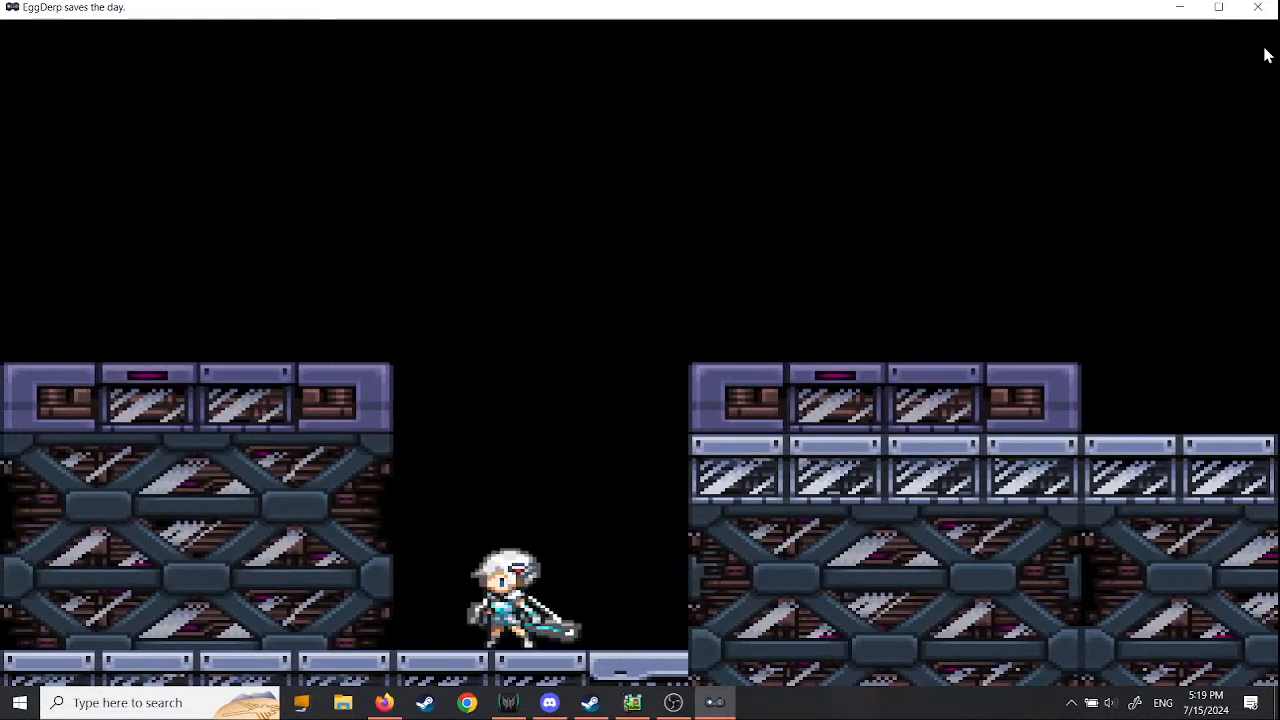
- Walk the character over the first scaffold block, and back right through the scaffold under the raised platform
key("x")
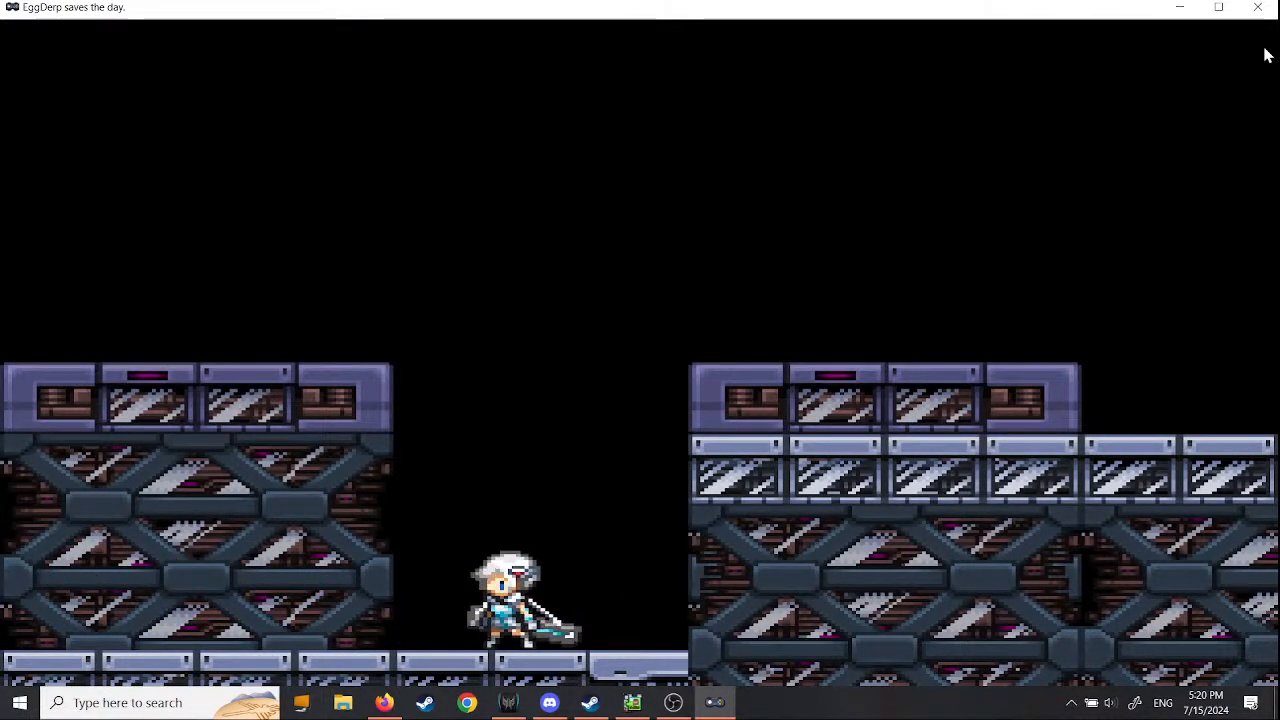
key("z")
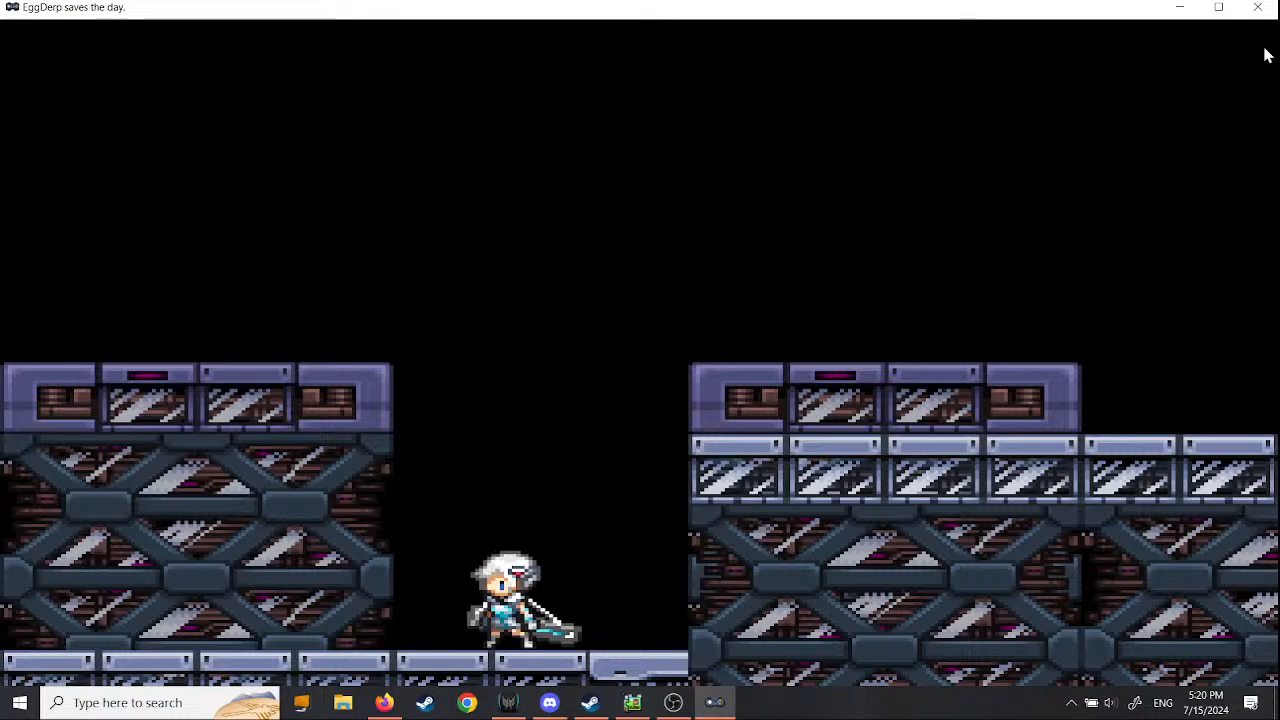
key("Right")
key("Left")
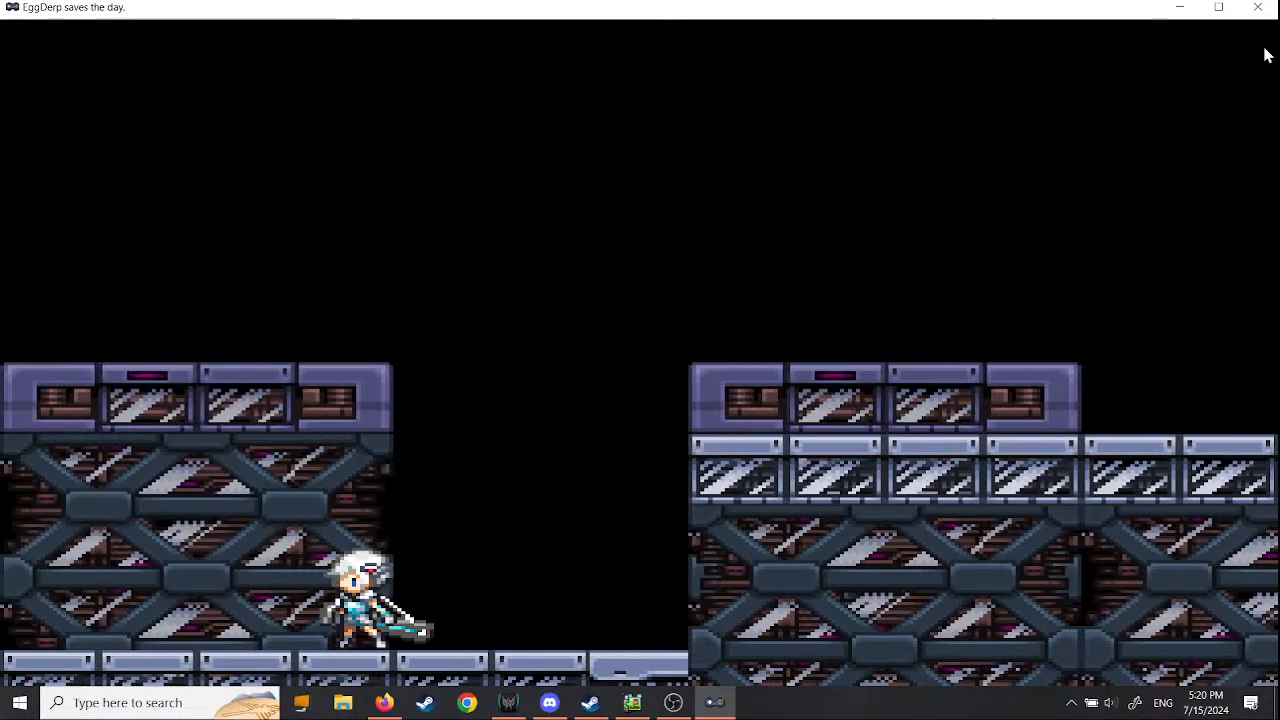
key("Left")
key("Right")
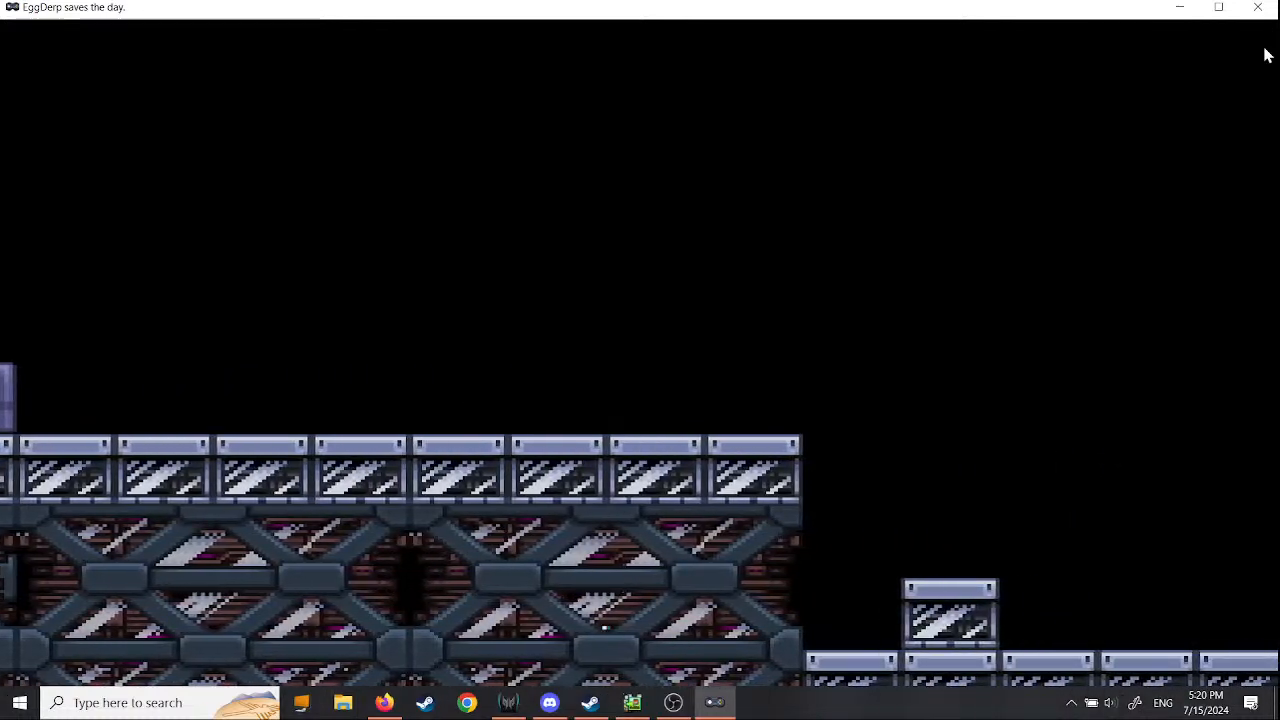
- Jump the character onto the single floor block and the raised platform, and run left across the purple-topped scaffold to its edge
key("Right")
key("space")
key("Left")
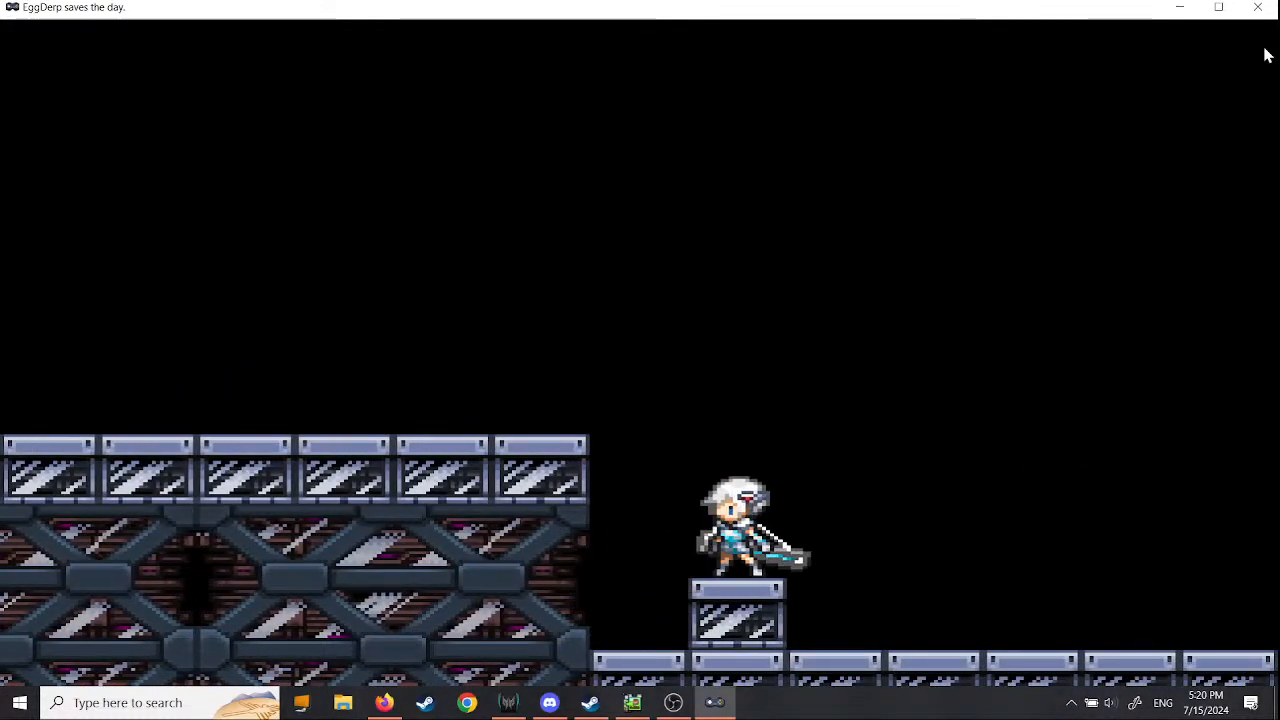
key("space")
key("Left")
key("Left")
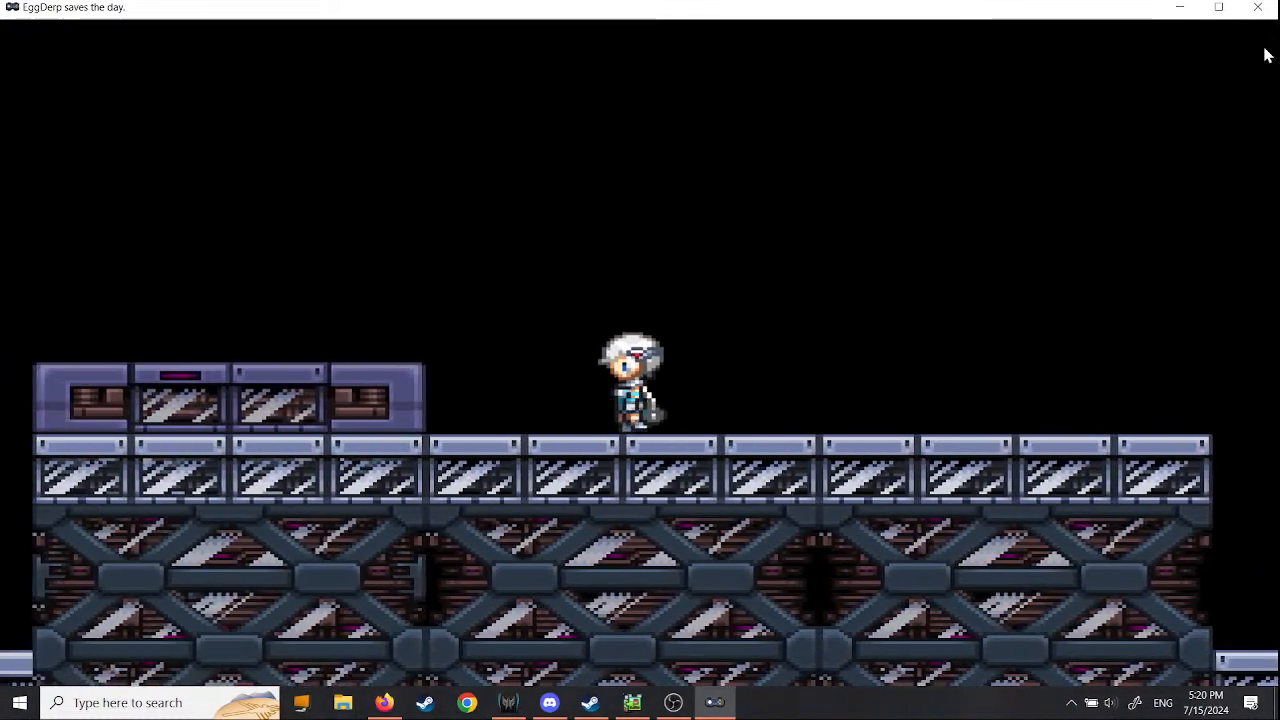
key("space")
key("Left")
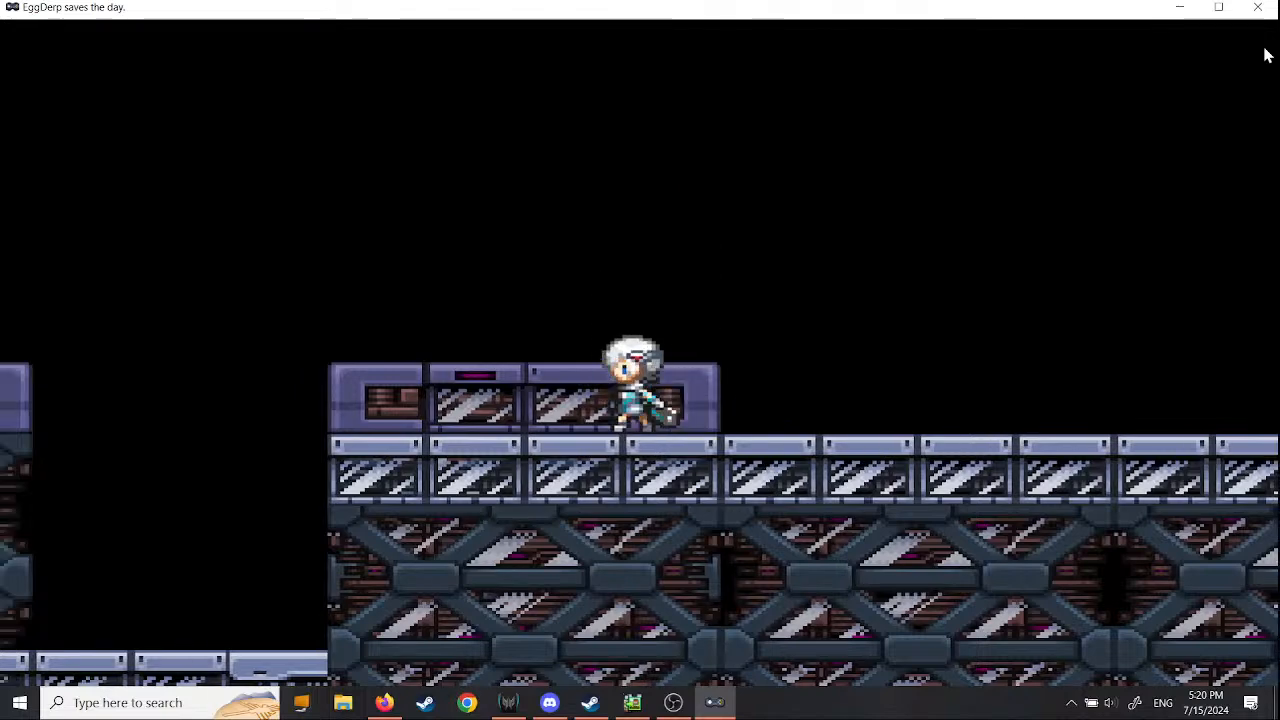
key("Right")
- Walk the character back and forth past the first scaffold block to check the layering, and close the game window
key("Left")
key("space")
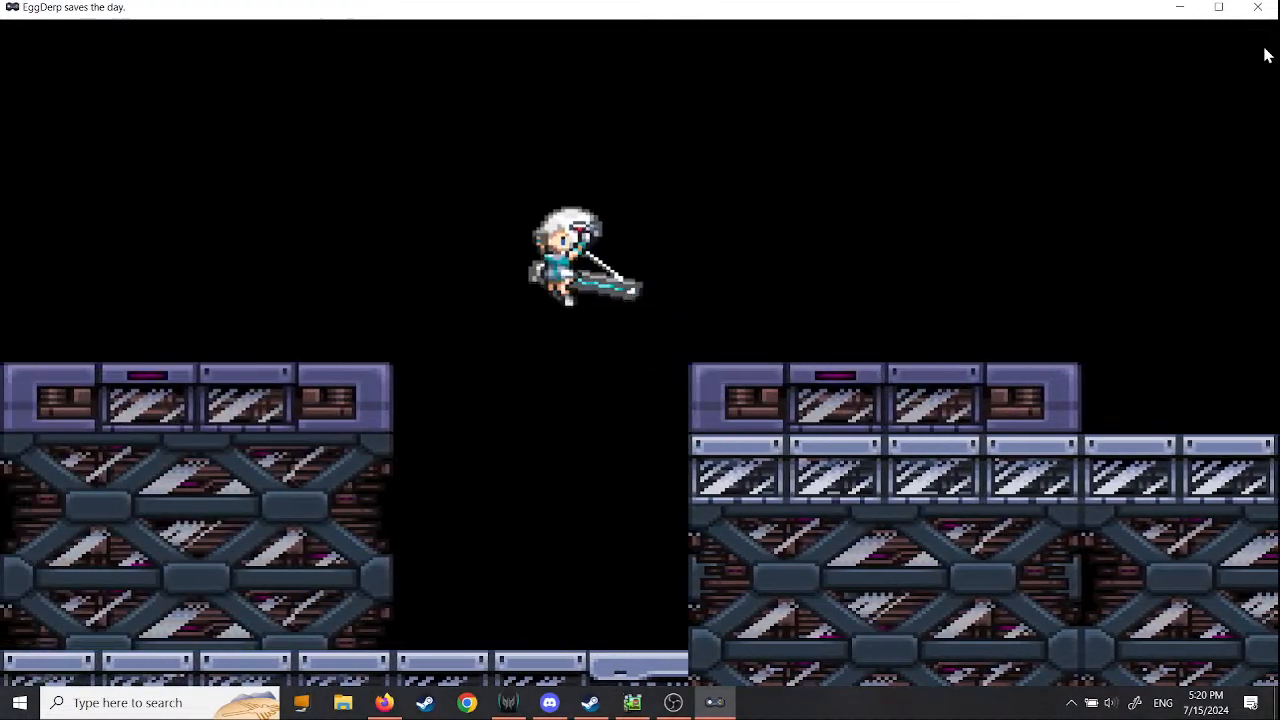
key("Left")
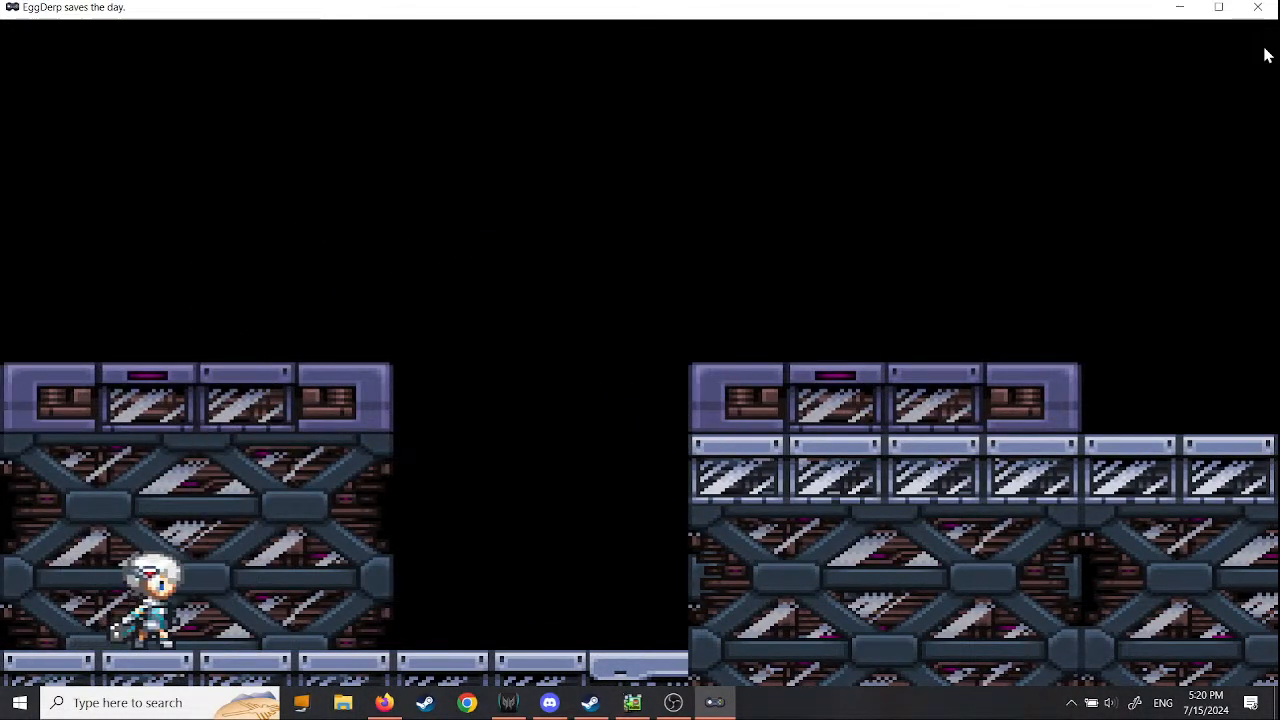
key("Right")
key("Left")
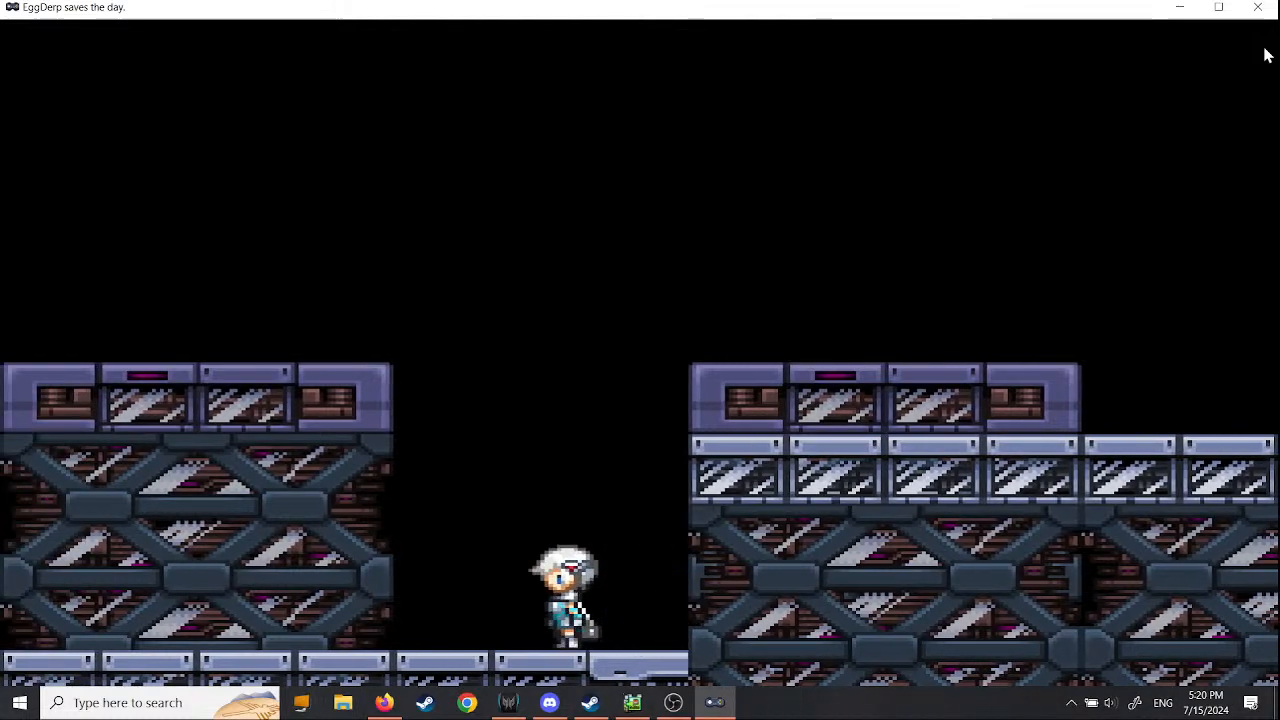
key("Right")
key("Left")
key("Left")
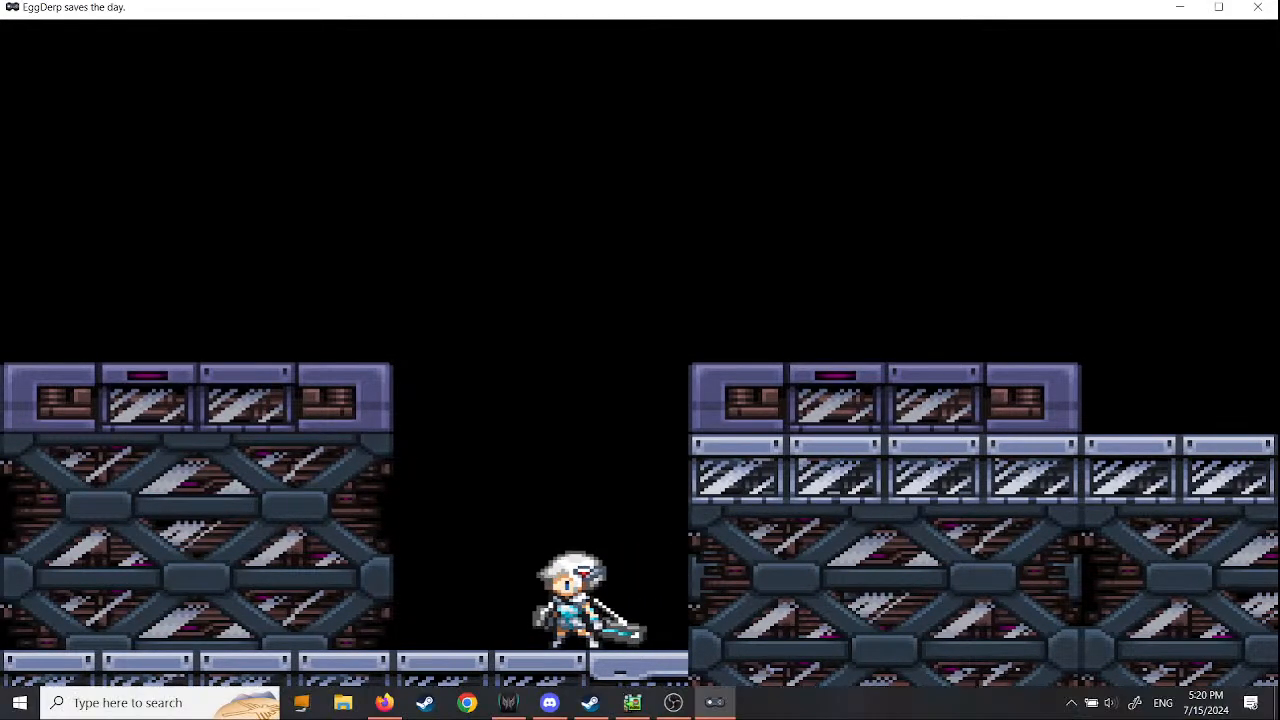
left_click(1262, 12)
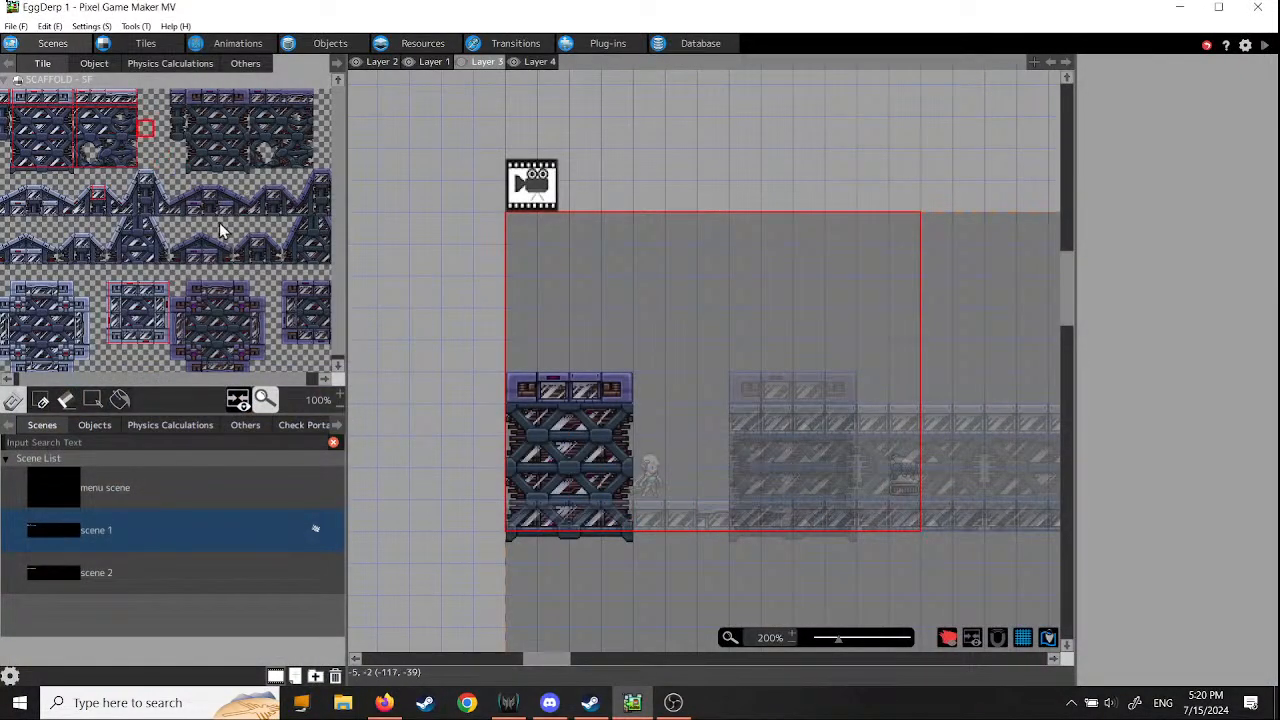
- Erase the scaffold block at the scene's start from Layer 3 and all the dark scaffold tiles under the platform from Layer 2
left_click_drag(520, 388, 632, 408)
mouse_move(517, 432)
left_mouse_down()
mouse_move(634, 449)
mouse_move(563, 491)
mouse_move(614, 514)
mouse_move(561, 532)
mouse_move(566, 543)
mouse_move(663, 543)
left_mouse_up()
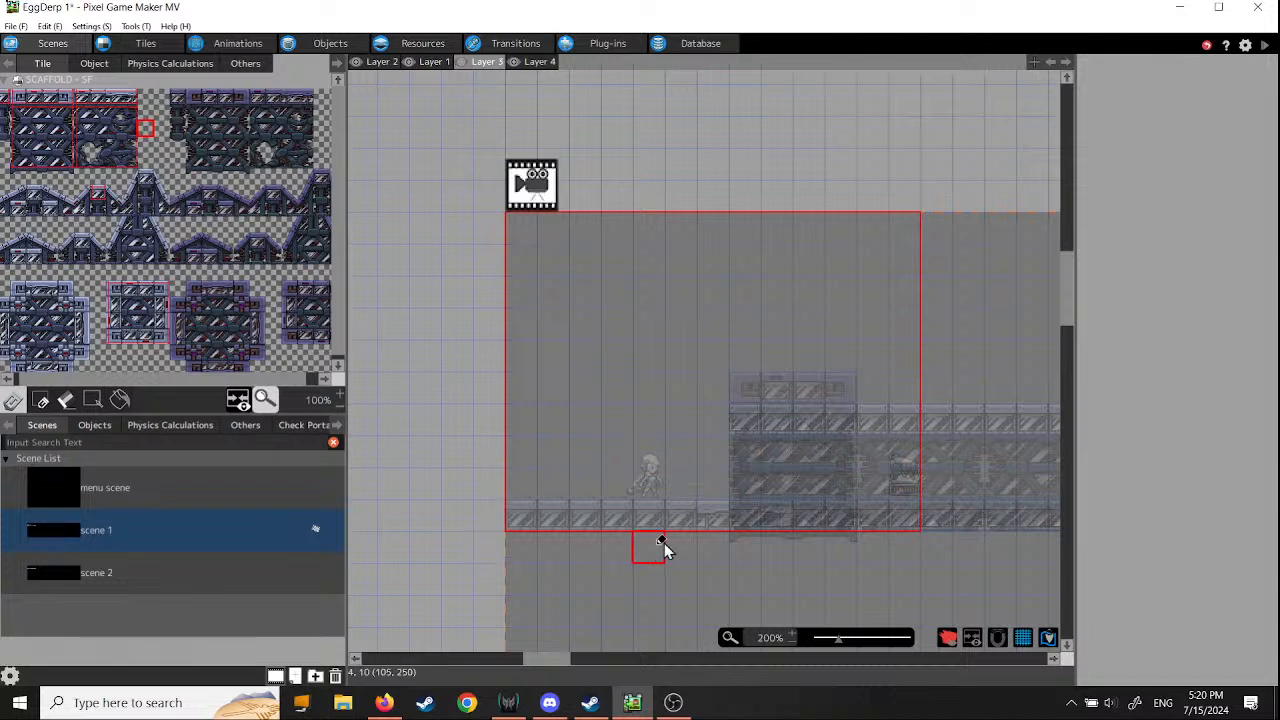
left_click(382, 62)
mouse_move(737, 443)
left_mouse_down()
mouse_move(900, 471)
mouse_move(785, 478)
mouse_move(790, 515)
mouse_move(897, 517)
mouse_move(906, 449)
mouse_move(929, 523)
mouse_move(957, 470)
mouse_move(950, 528)
left_mouse_up()
mouse_move(900, 564)
middle_mouse_down()
mouse_move(816, 575)
mouse_move(578, 562)
middle_mouse_up()
mouse_move(668, 460)
left_mouse_down()
mouse_move(670, 510)
mouse_move(694, 431)
mouse_move(735, 460)
left_mouse_up()
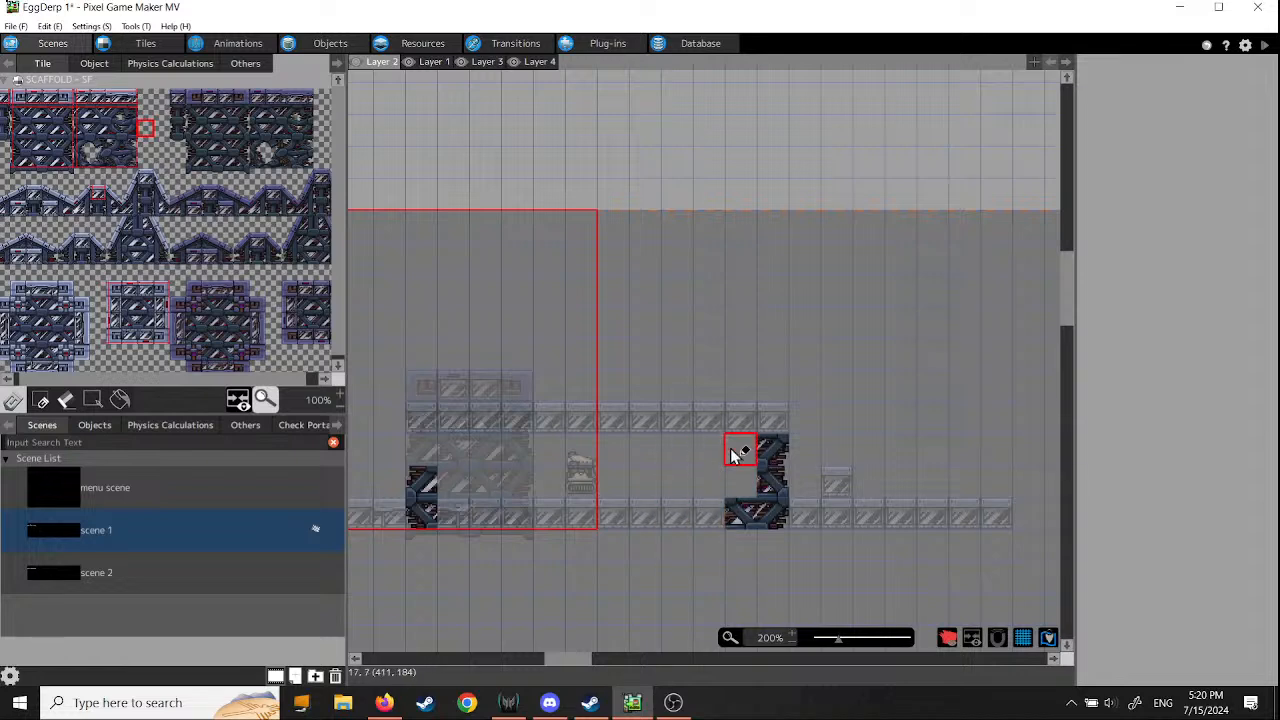
left_click(771, 449)
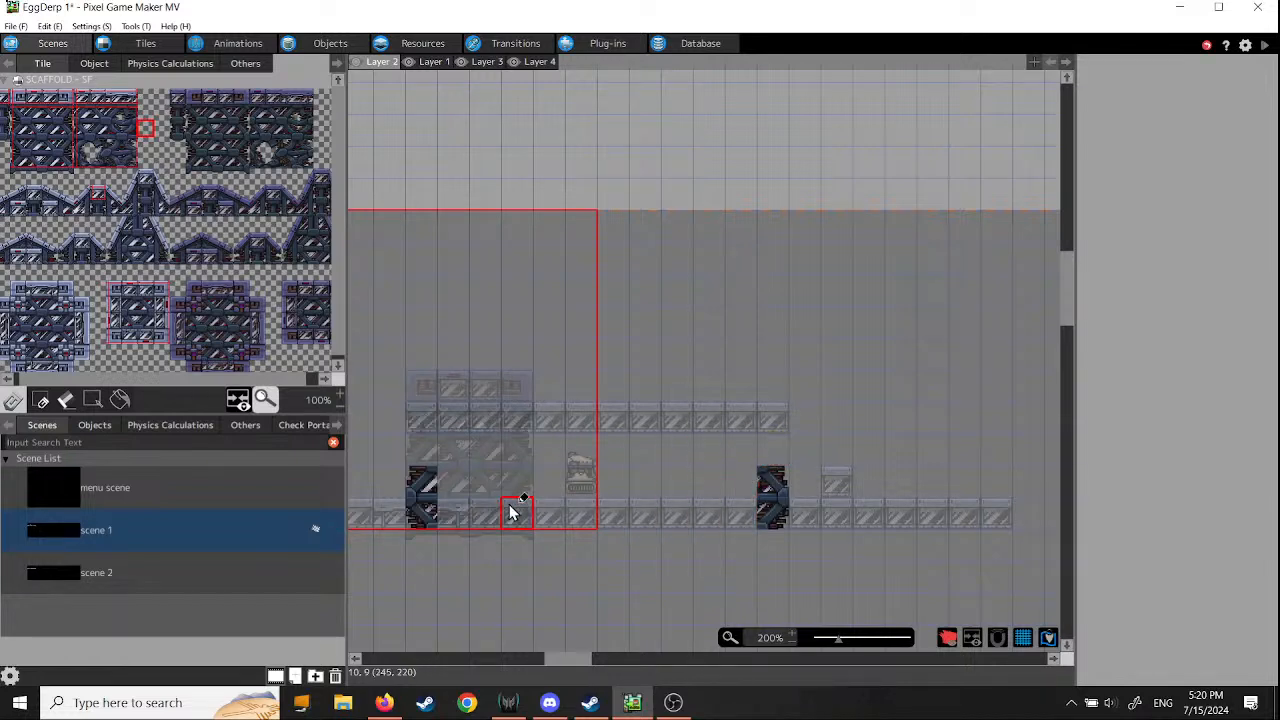
left_click_drag(423, 491, 430, 515)
left_click_drag(771, 476, 771, 515)
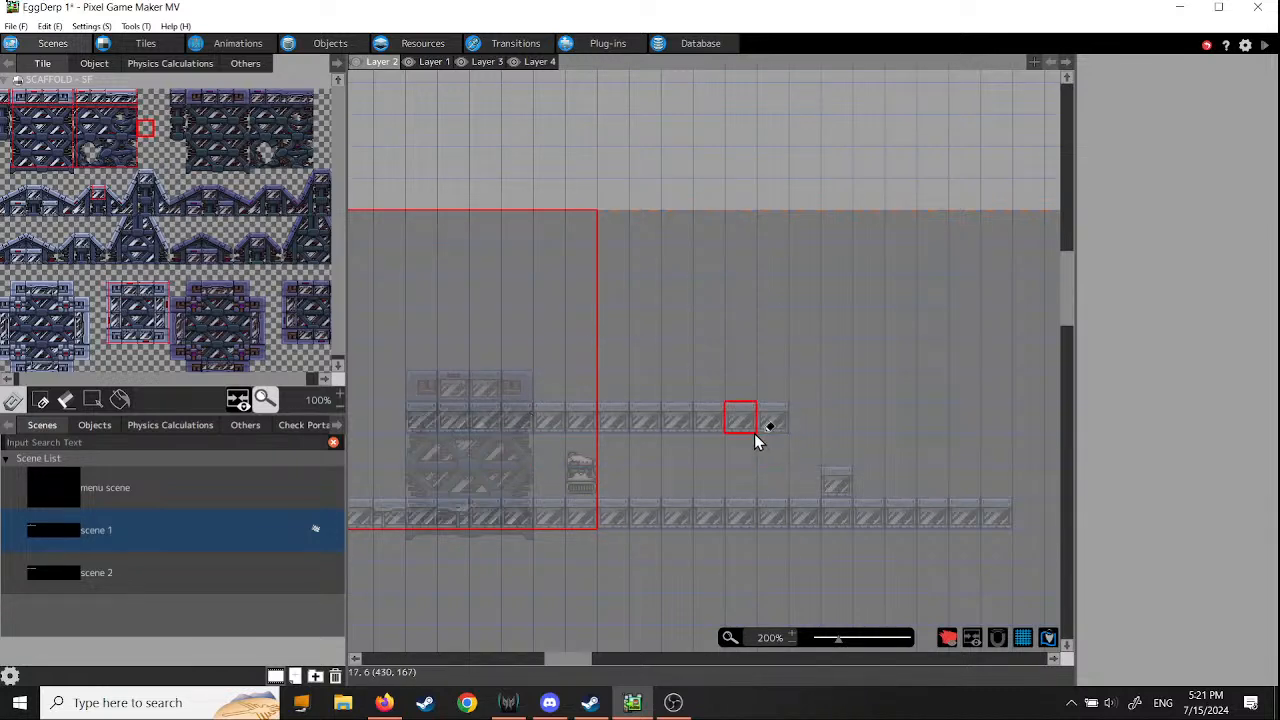
- Examine the full extent of scene 1 and the camera area around the character and platform
scroll(757, 440, "down", 3)
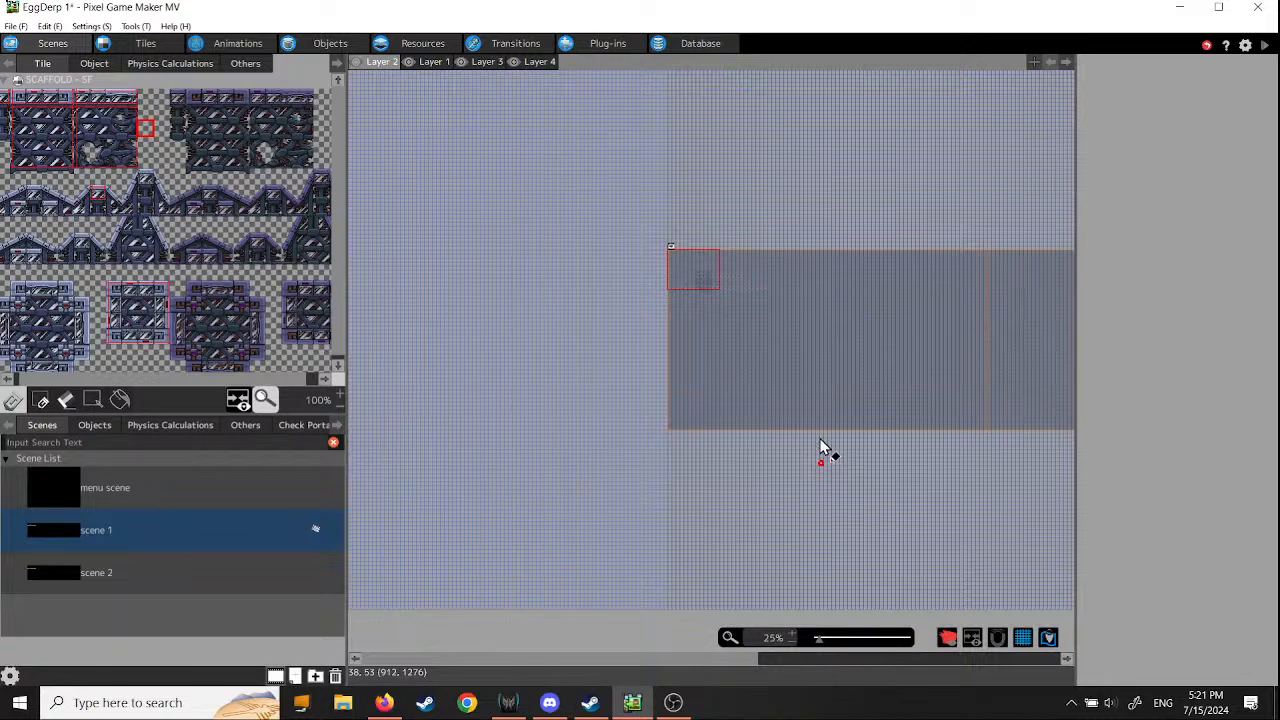
middle_click_drag(820, 450, 828, 520)
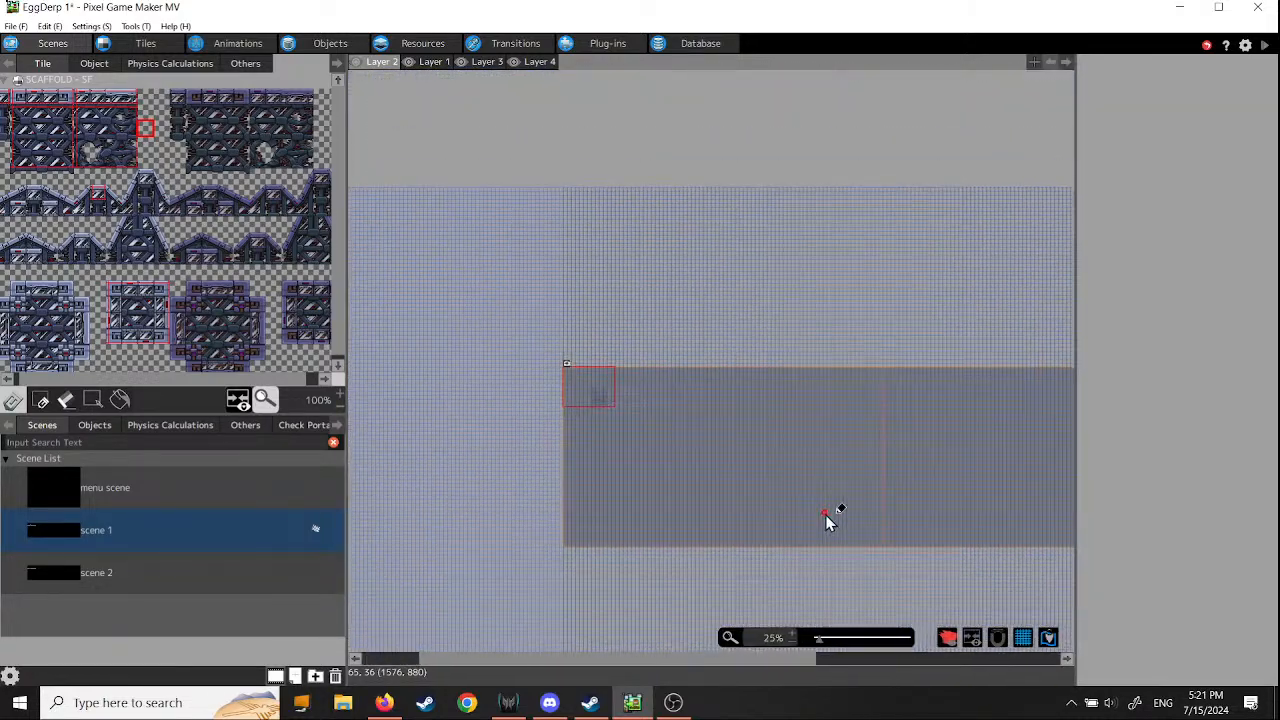
scroll(610, 410, "up", 5)
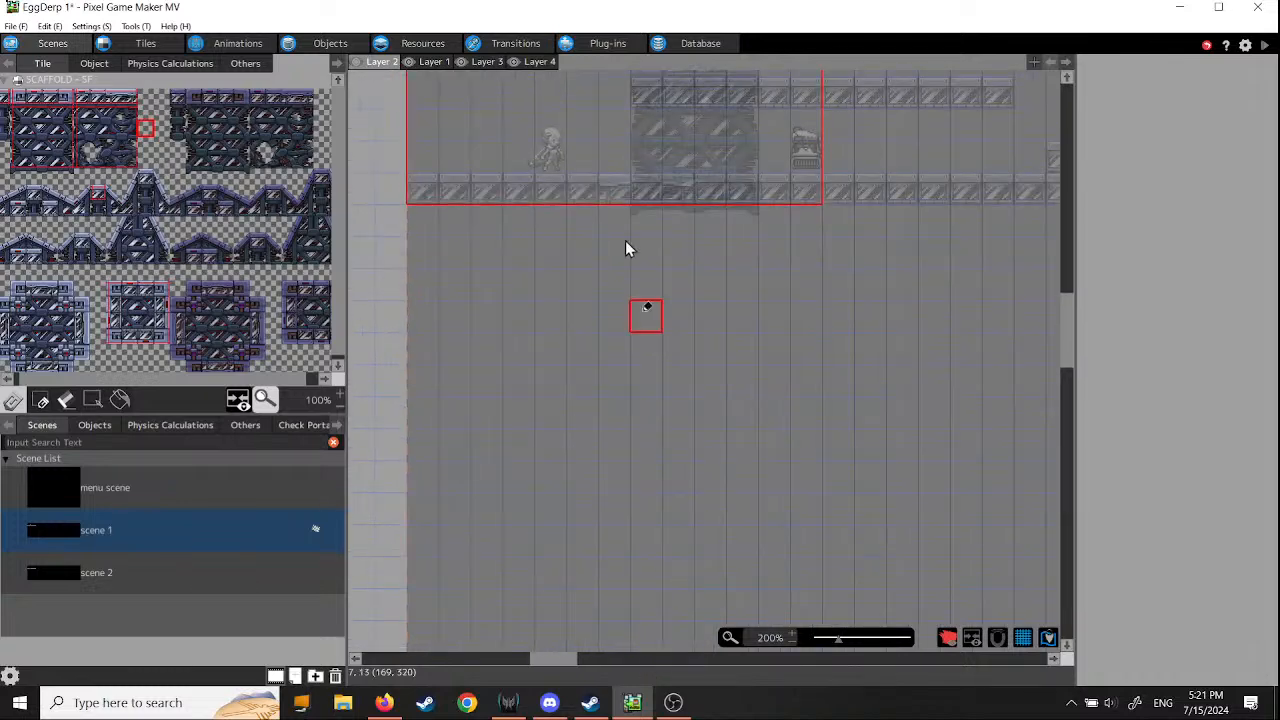
middle_click_drag(625, 248, 620, 557)
scroll(650, 422, "up", 1)
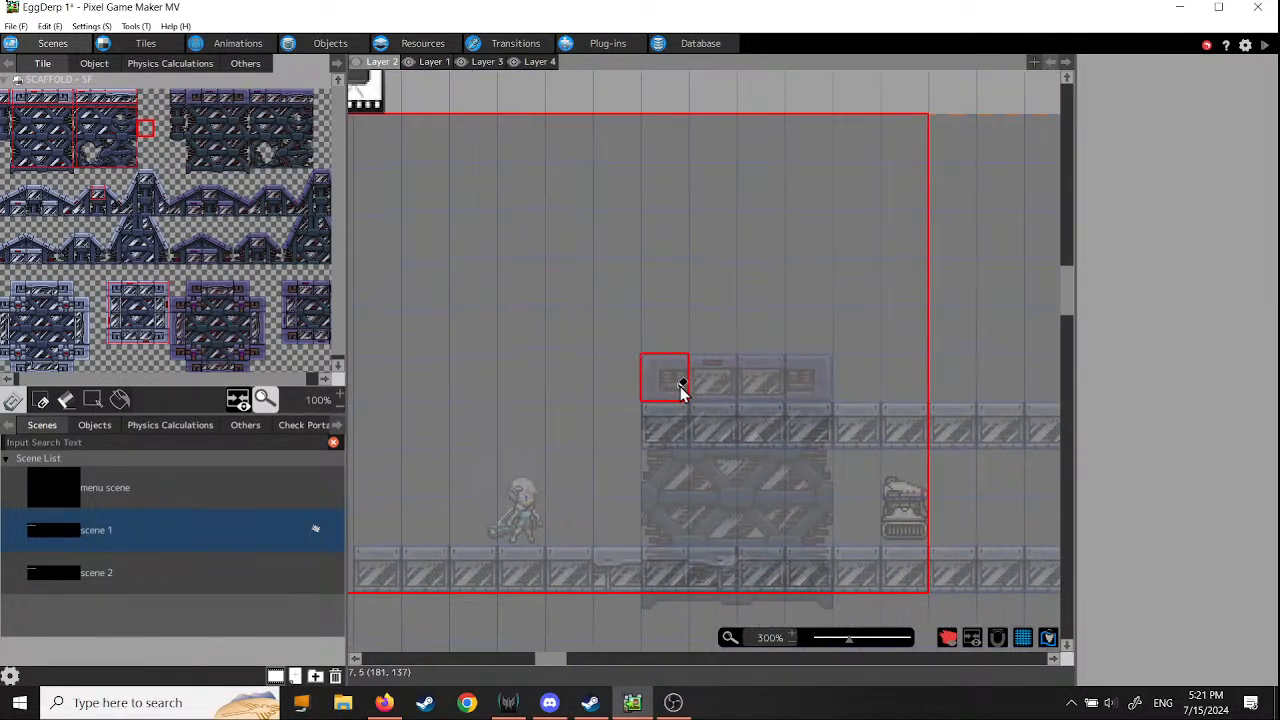
middle_click_drag(680, 390, 766, 460)
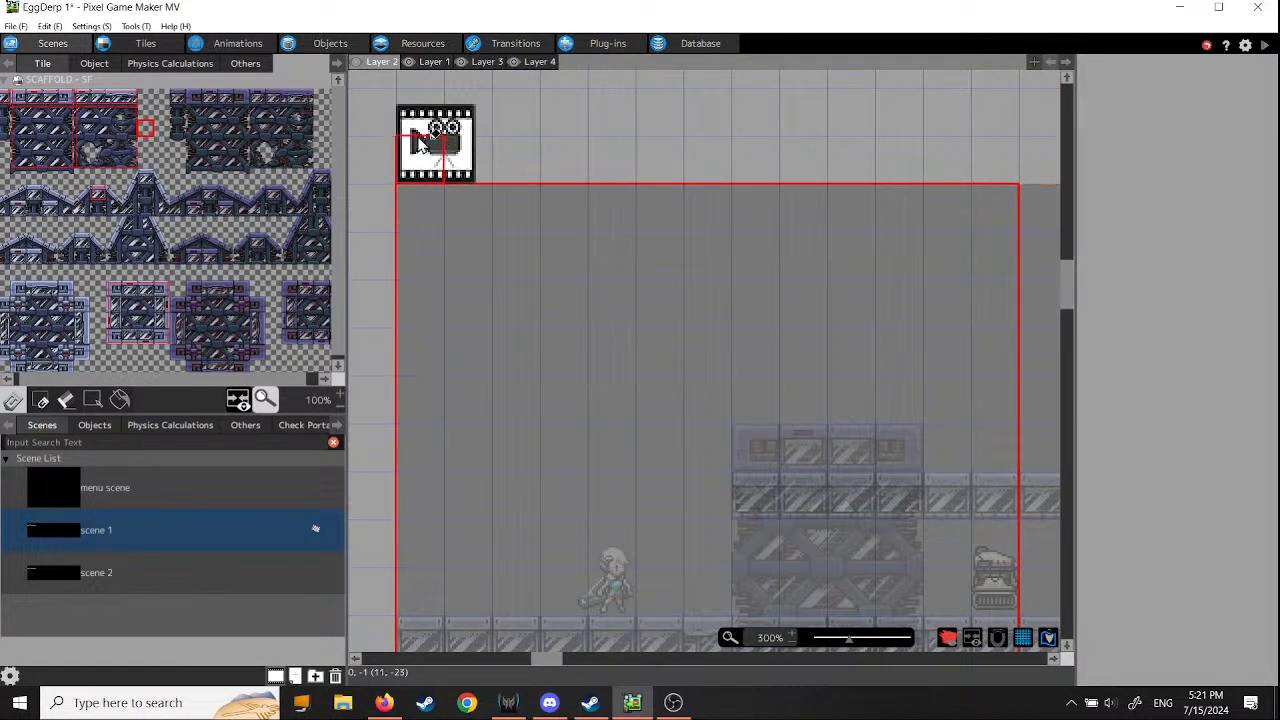
scroll(602, 478, "down", 1)
middle_click_drag(709, 491, 643, 414)
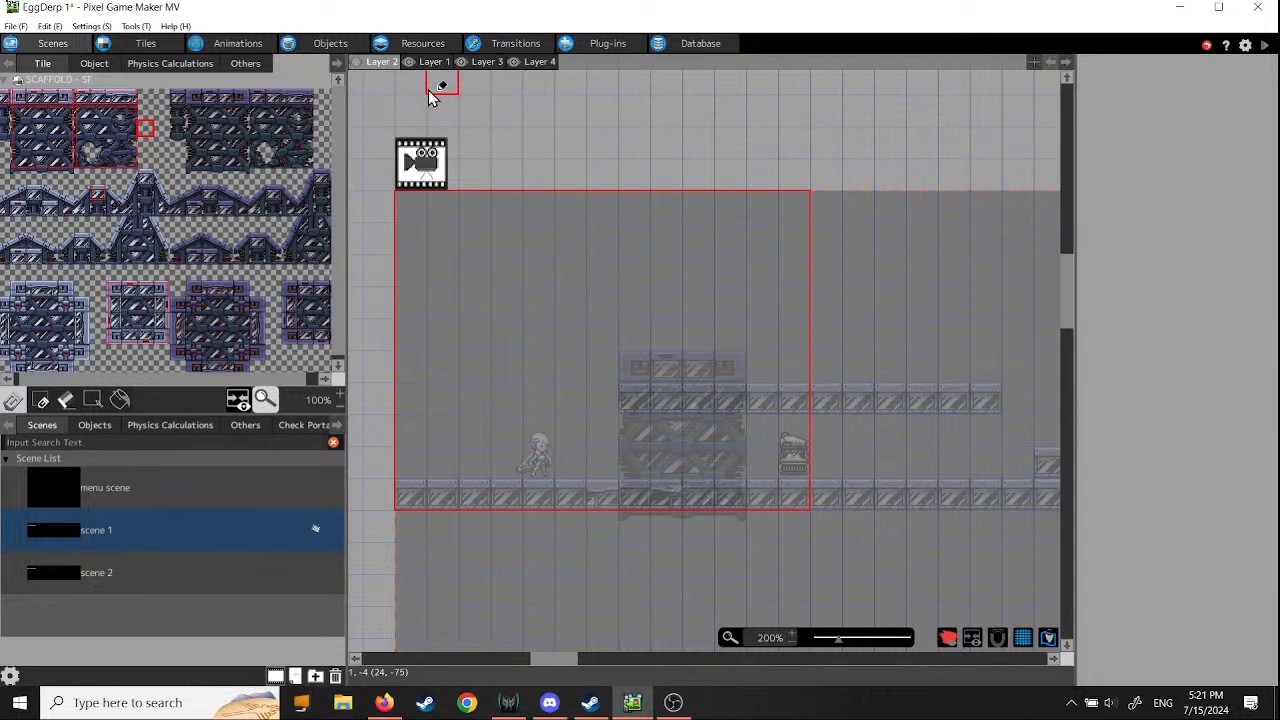
- Reorder the layers so Layer 1 comes before Layer 2, and check the contents of Layer 1
left_click_drag(429, 63, 374, 70)
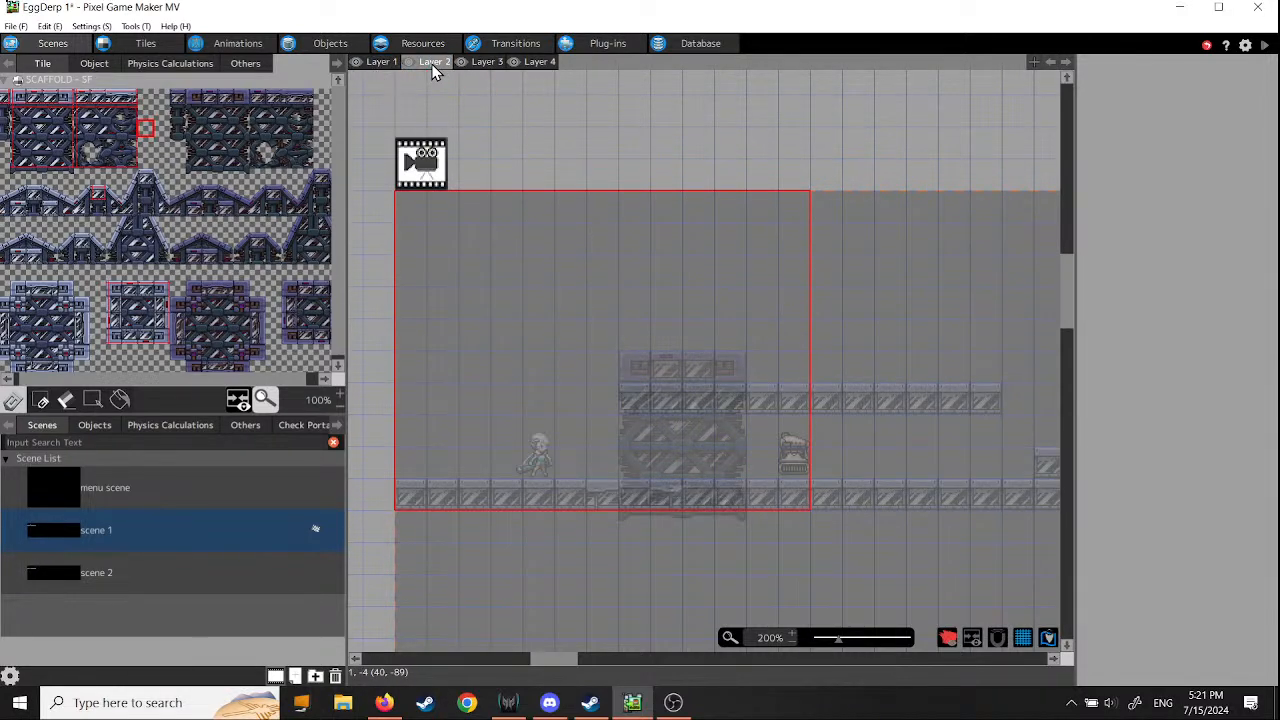
middle_click_drag(764, 549, 682, 552)
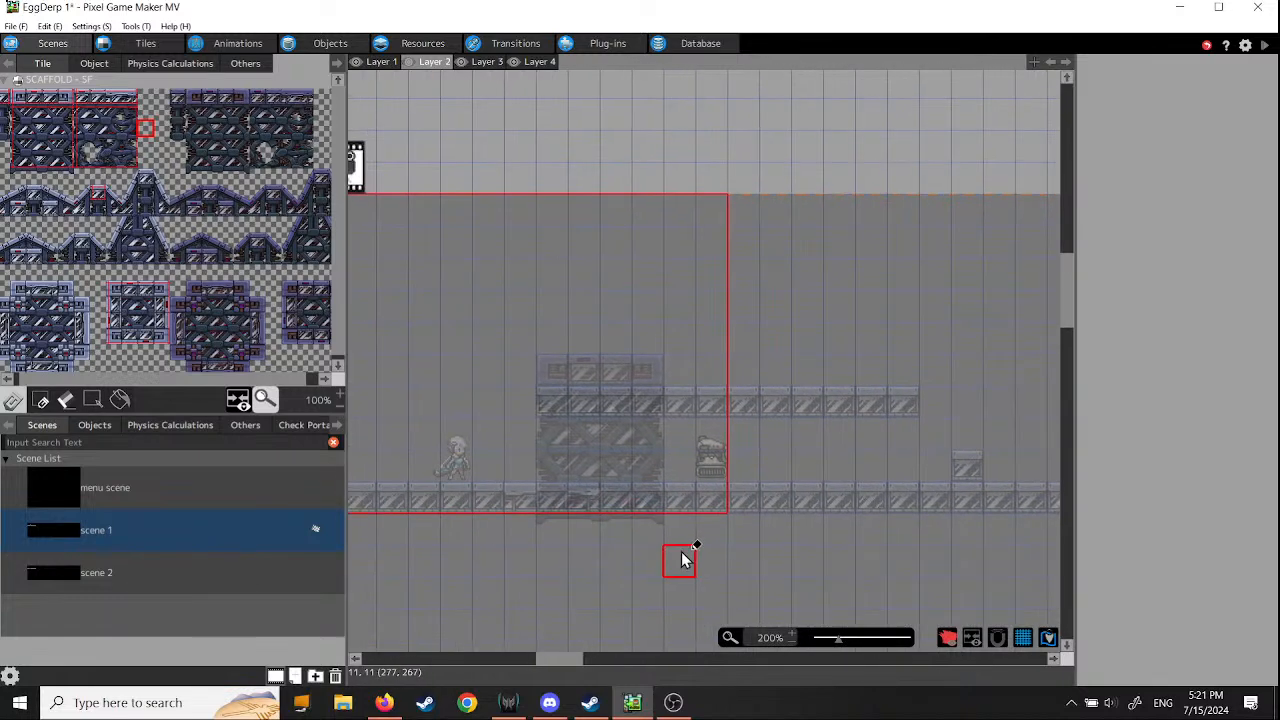
left_click(382, 63)
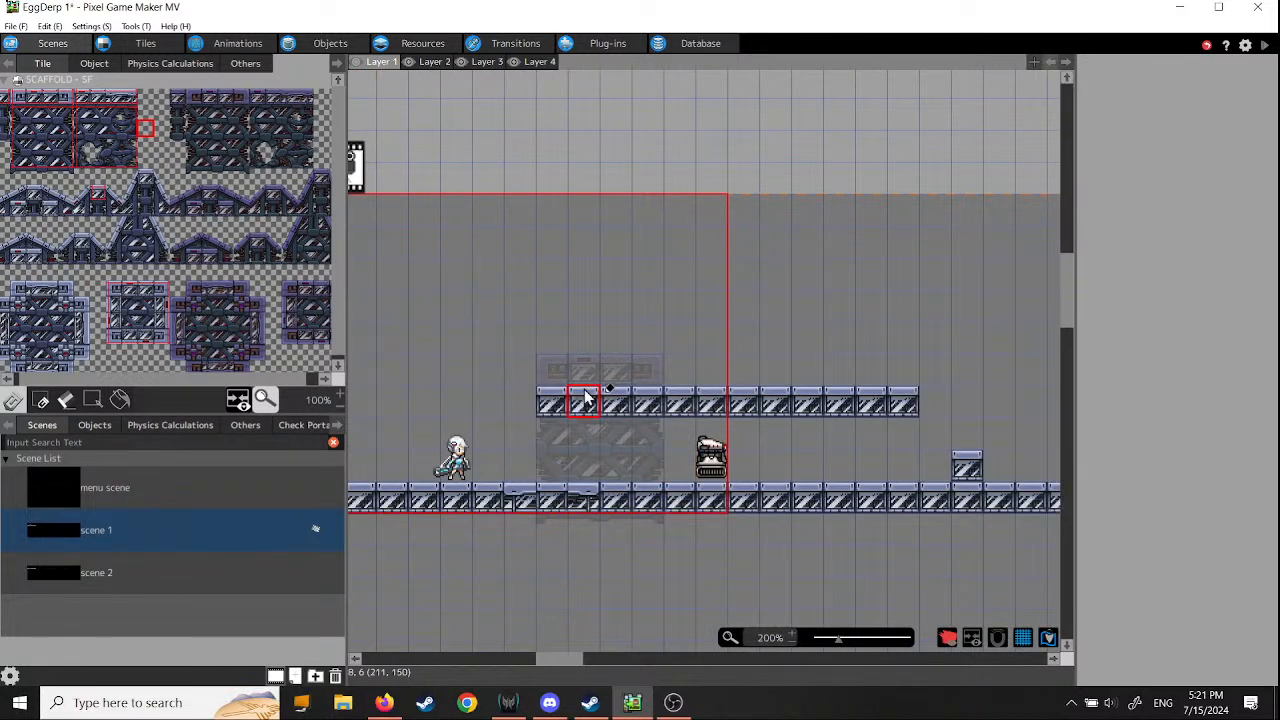
- Check Layer 3, and erase the dark scaffold block from Layer 4
left_click(485, 63)
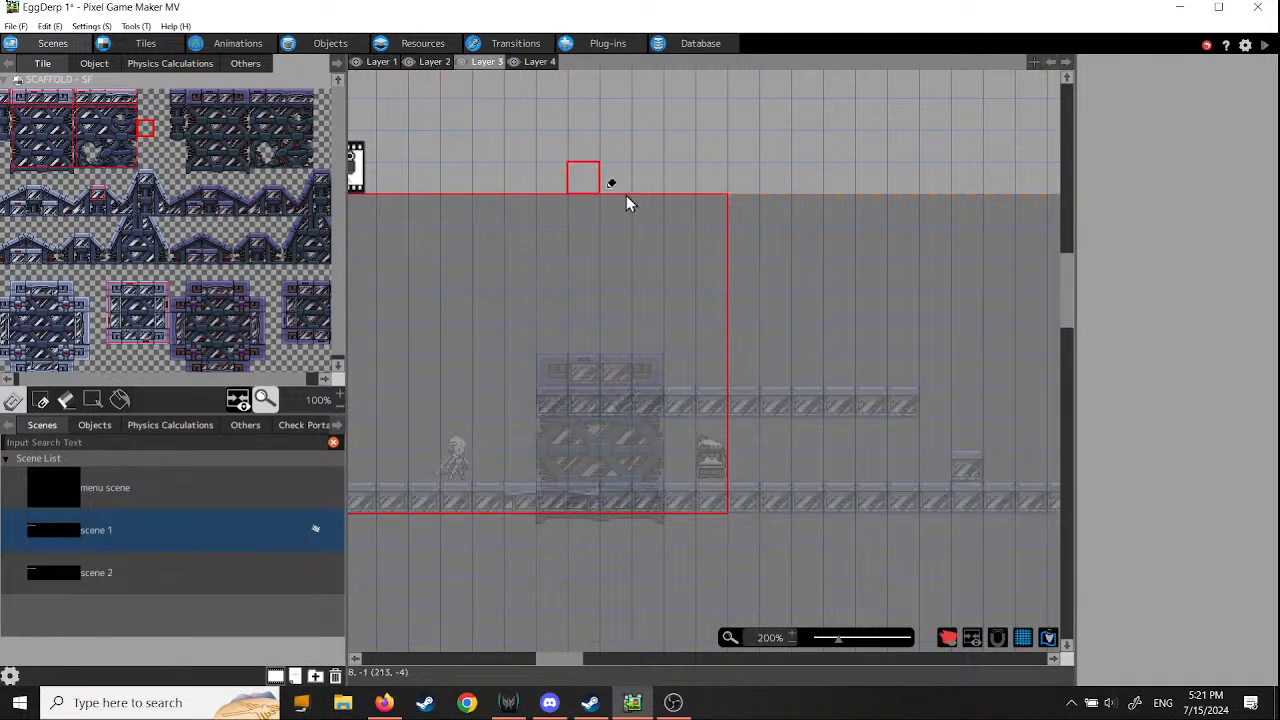
left_click(539, 61)
mouse_move(578, 372)
left_mouse_down()
mouse_move(606, 400)
mouse_move(677, 429)
mouse_move(540, 440)
mouse_move(632, 462)
mouse_move(543, 494)
mouse_move(683, 524)
mouse_move(532, 525)
left_mouse_up()
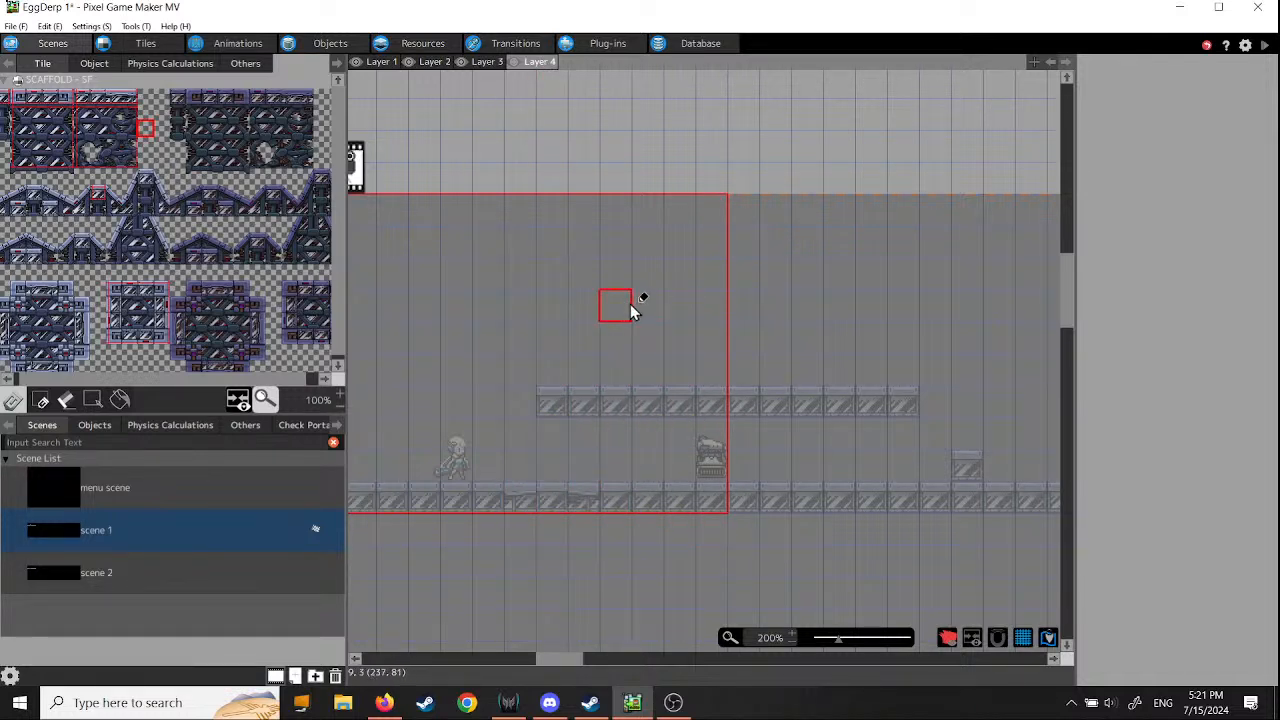
- Move Layer 1 behind Layer 2 in the layer order and rename the moved layer to Layer 5
middle_click_drag(631, 309, 717, 311)
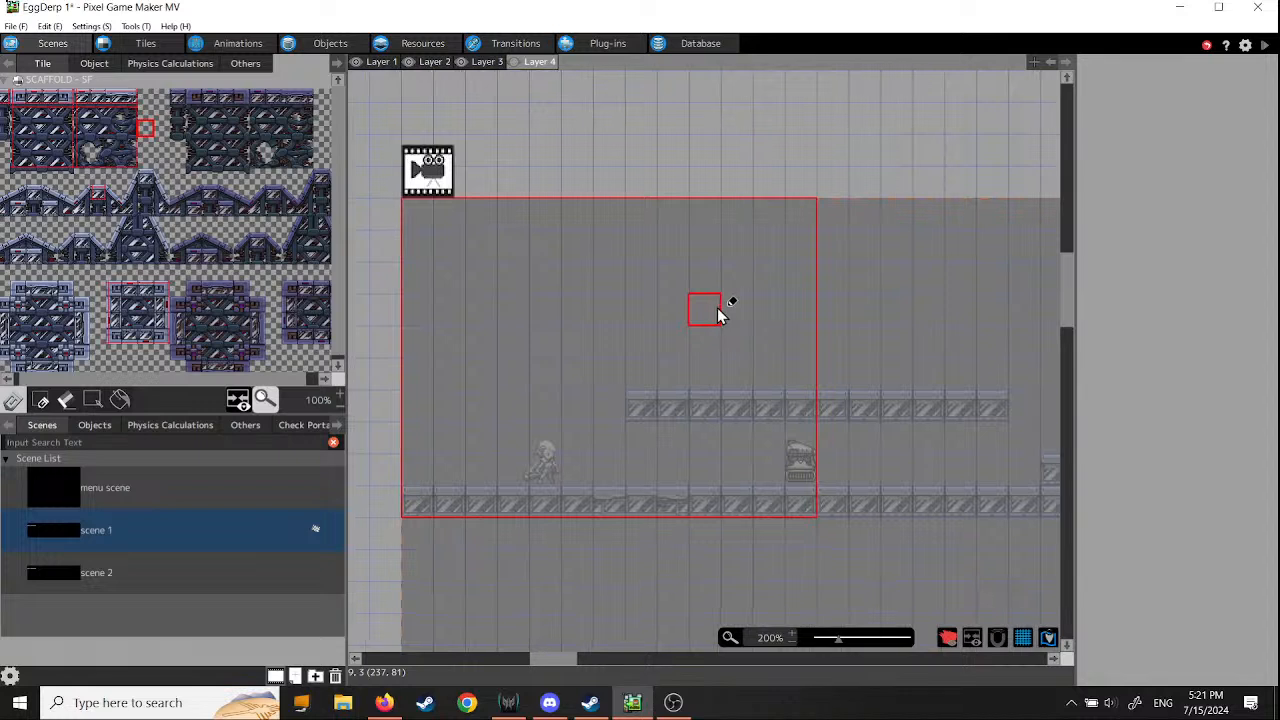
right_click(381, 68)
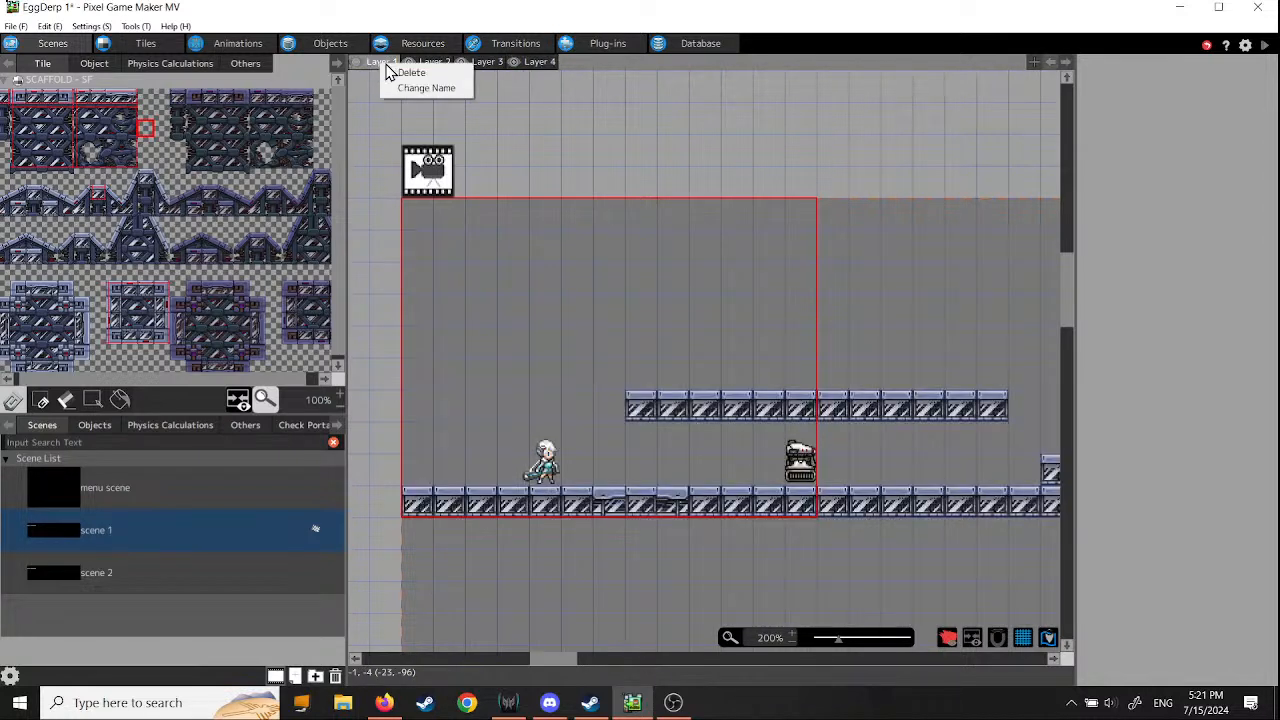
left_click(375, 64)
left_click_drag(380, 62, 433, 69)
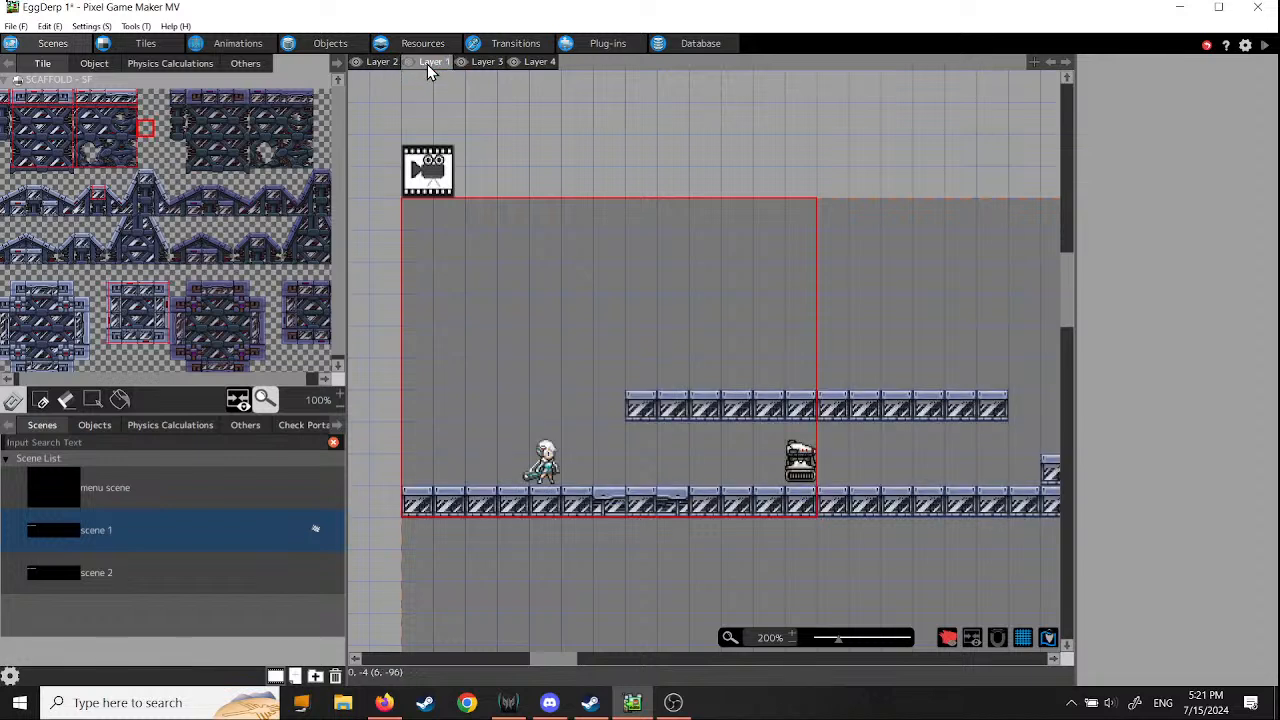
right_click(427, 64)
left_click(453, 89)
type("Layer 5")
- Rename the foremost layer from Layer 2 to Layer 1, and rename Layer 5 to Layer 2
left_click(384, 63)
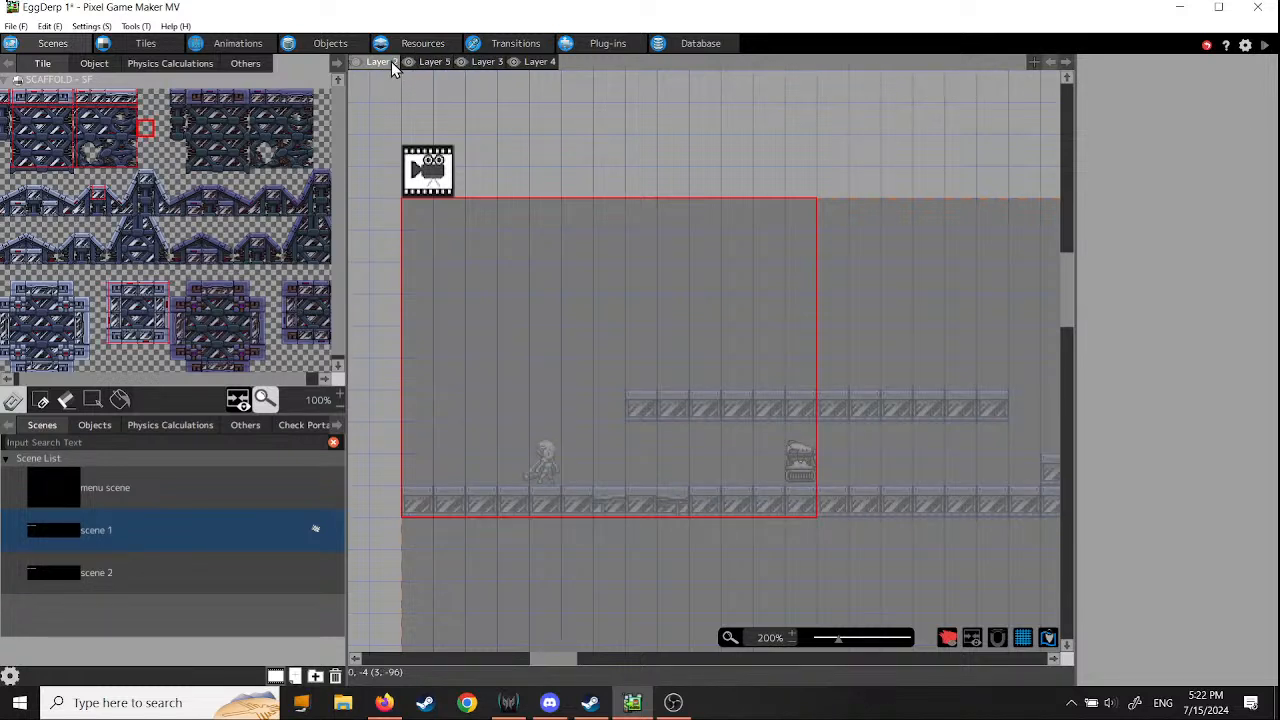
right_click(391, 61)
left_click(424, 88)
type("Layer 1")
left_click(438, 63)
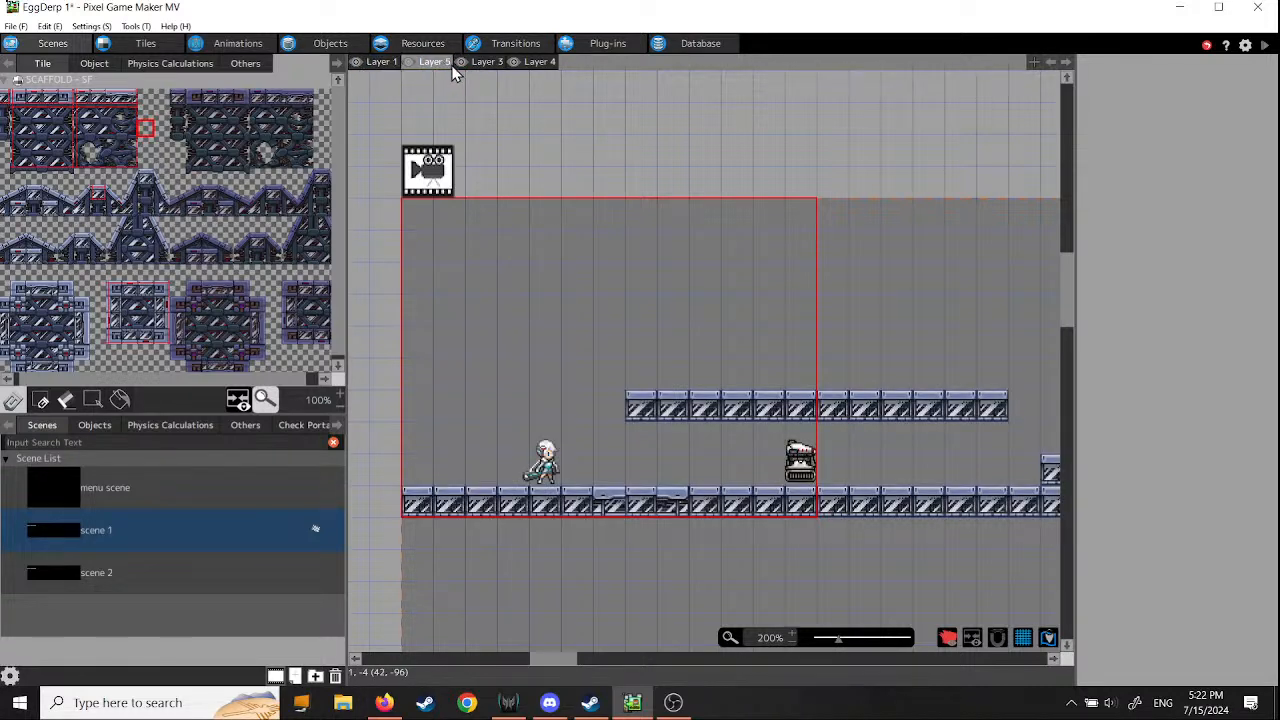
right_click(445, 63)
left_click(447, 67)
type("2")
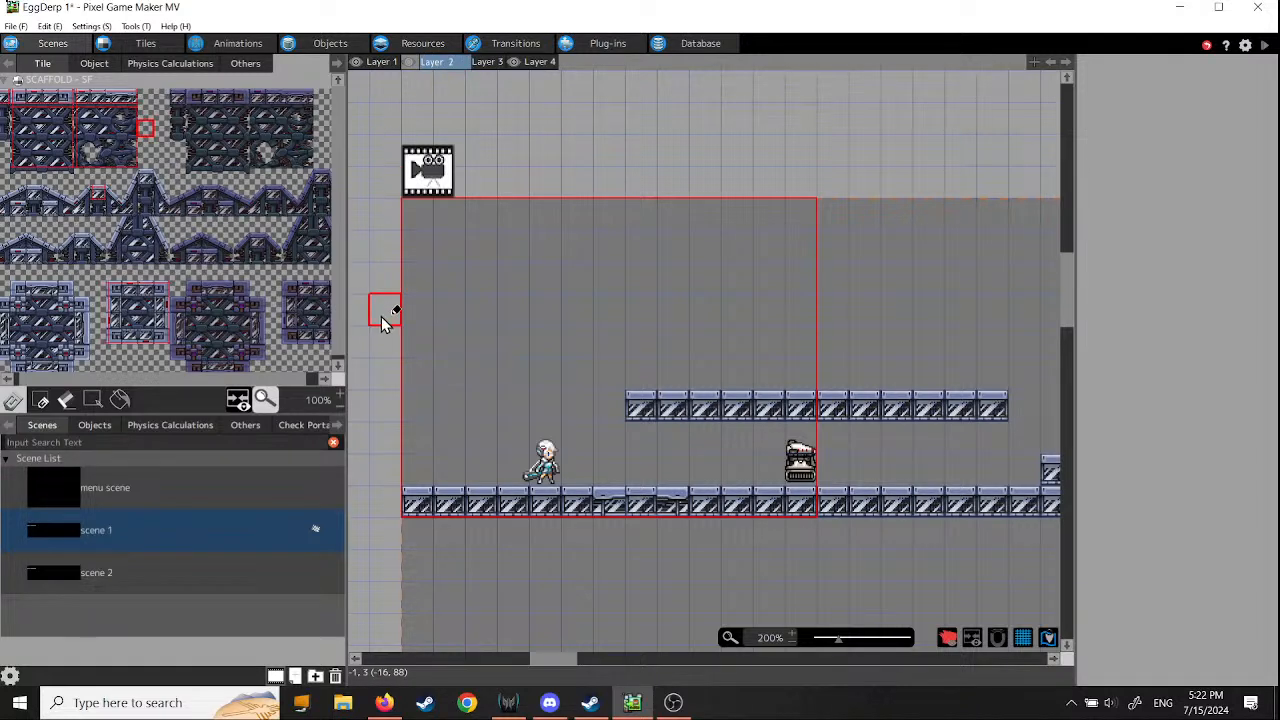
key("Return")
- Switch to Layer 1, and check the SCAFFOLD - SF tile set and the objects available for placing in the scene
left_click(382, 62)
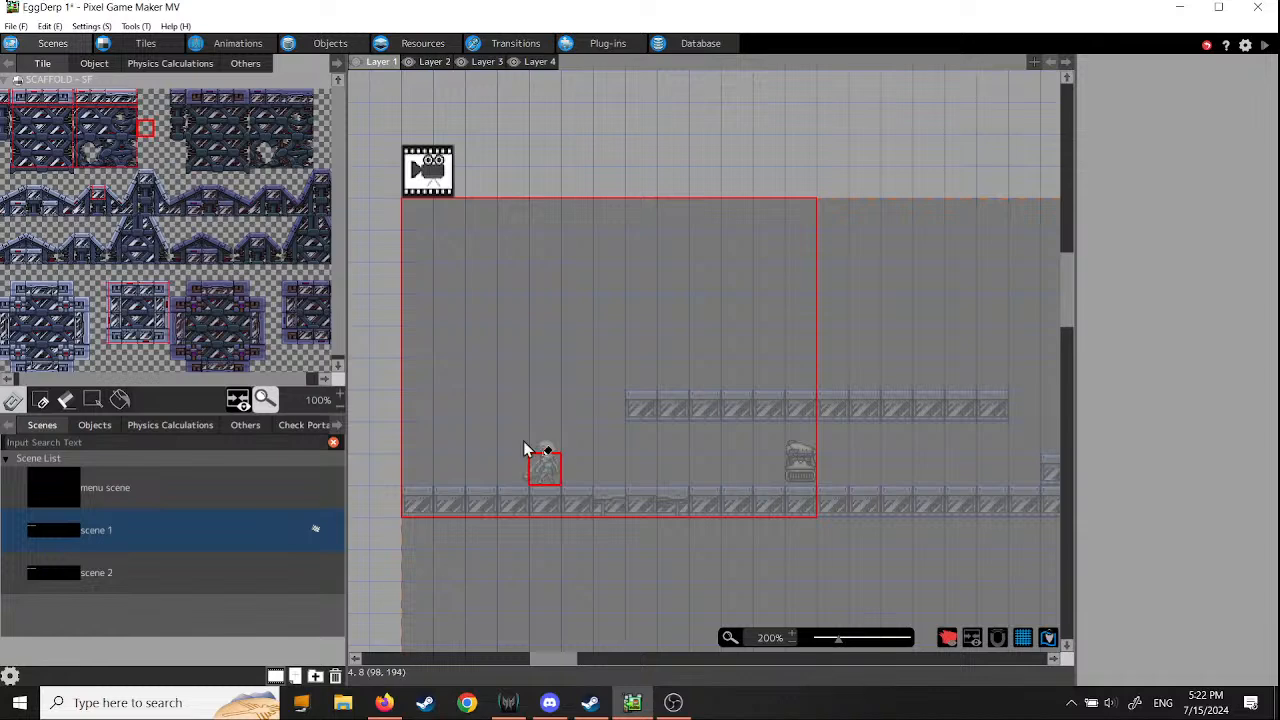
mouse_move(728, 563)
middle_mouse_down()
mouse_move(646, 486)
mouse_move(590, 507)
mouse_move(742, 551)
mouse_move(731, 553)
middle_mouse_up()
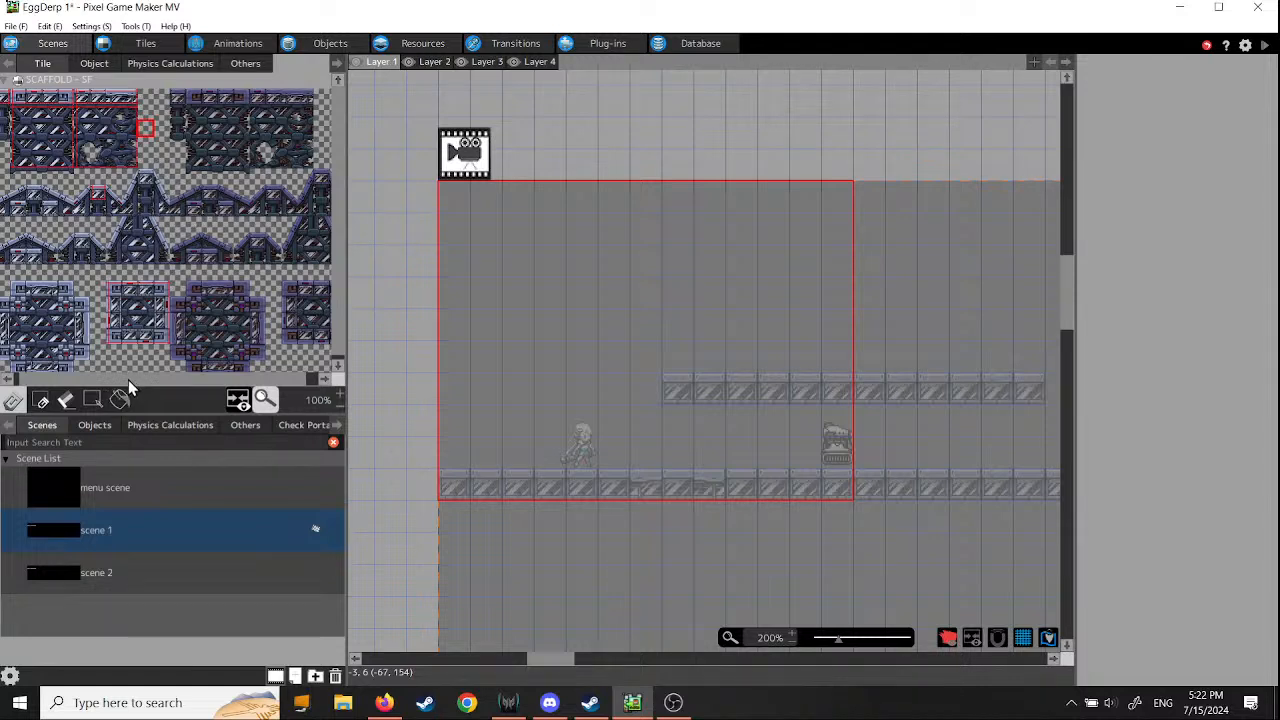
left_click_drag(129, 379, 74, 377)
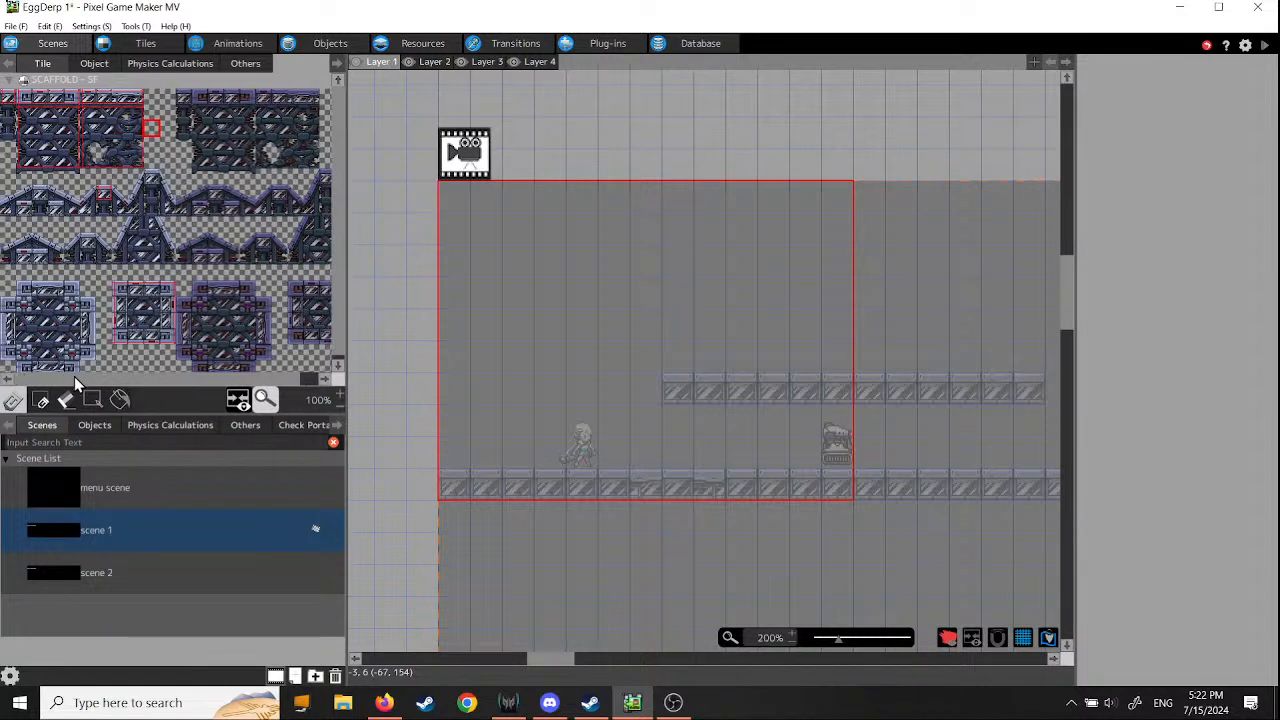
left_click(23, 80)
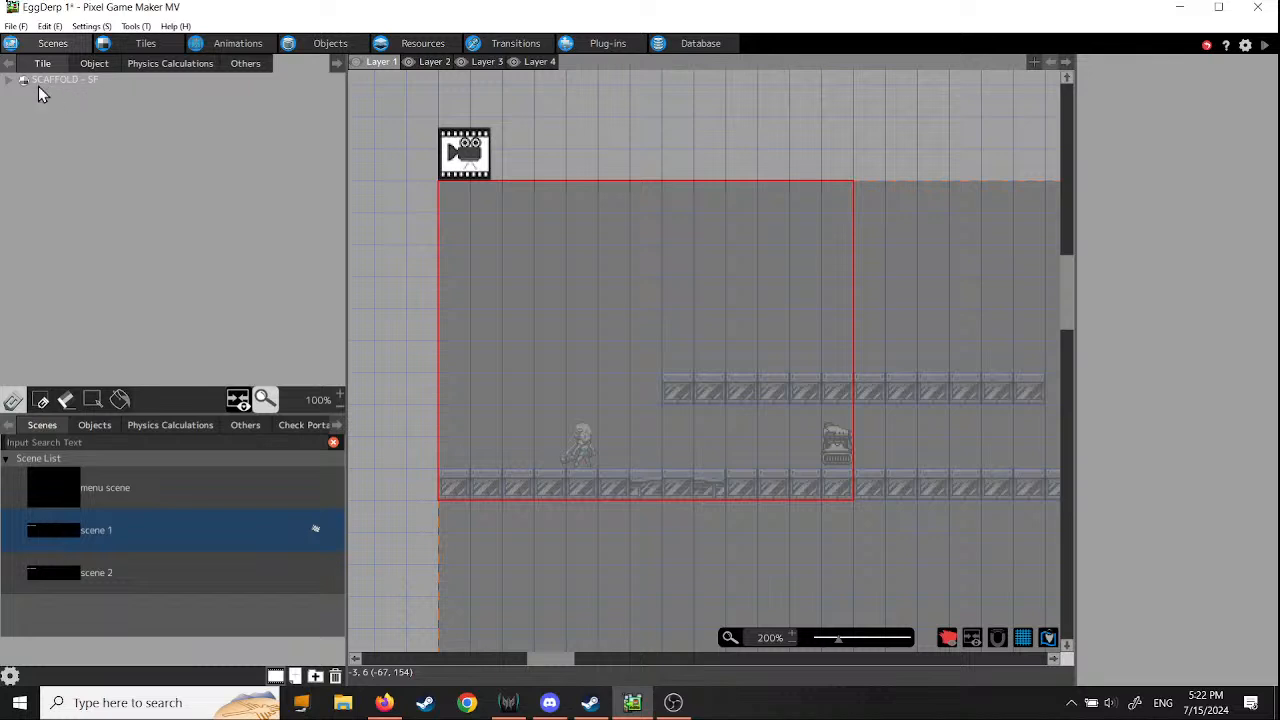
left_click(10, 80)
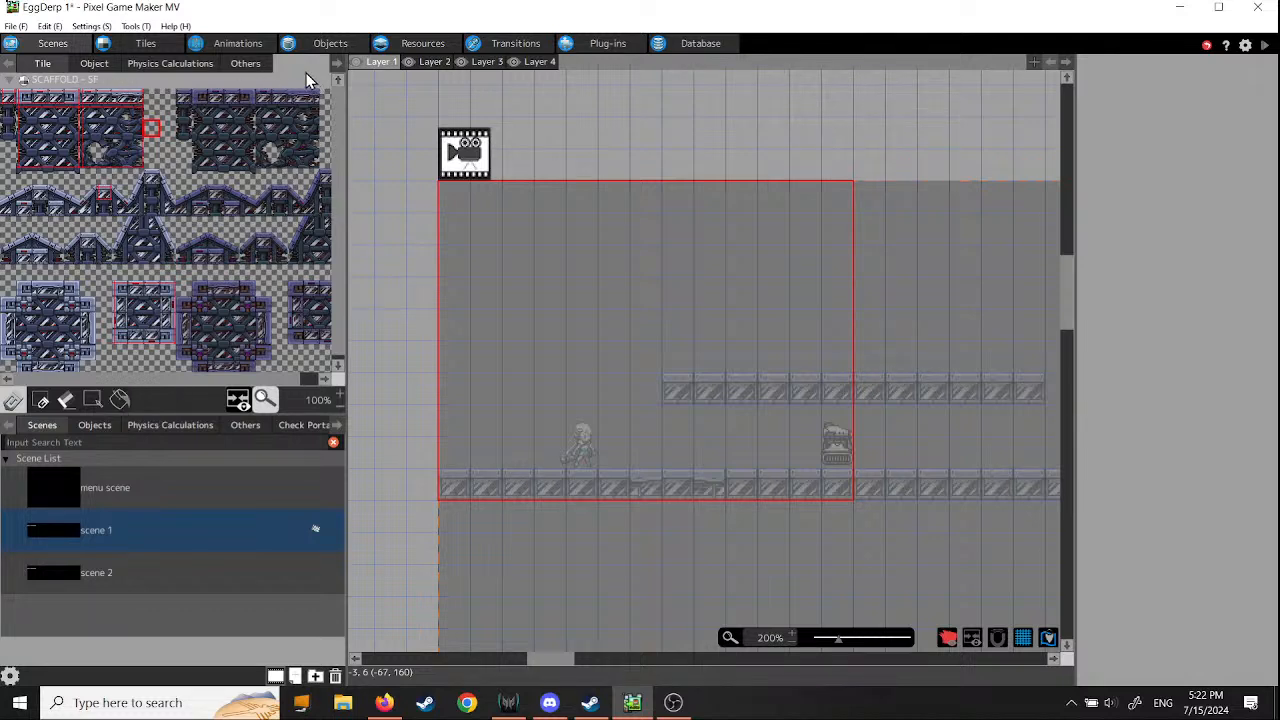
left_click(75, 82)
left_click(75, 82)
left_click(14, 82)
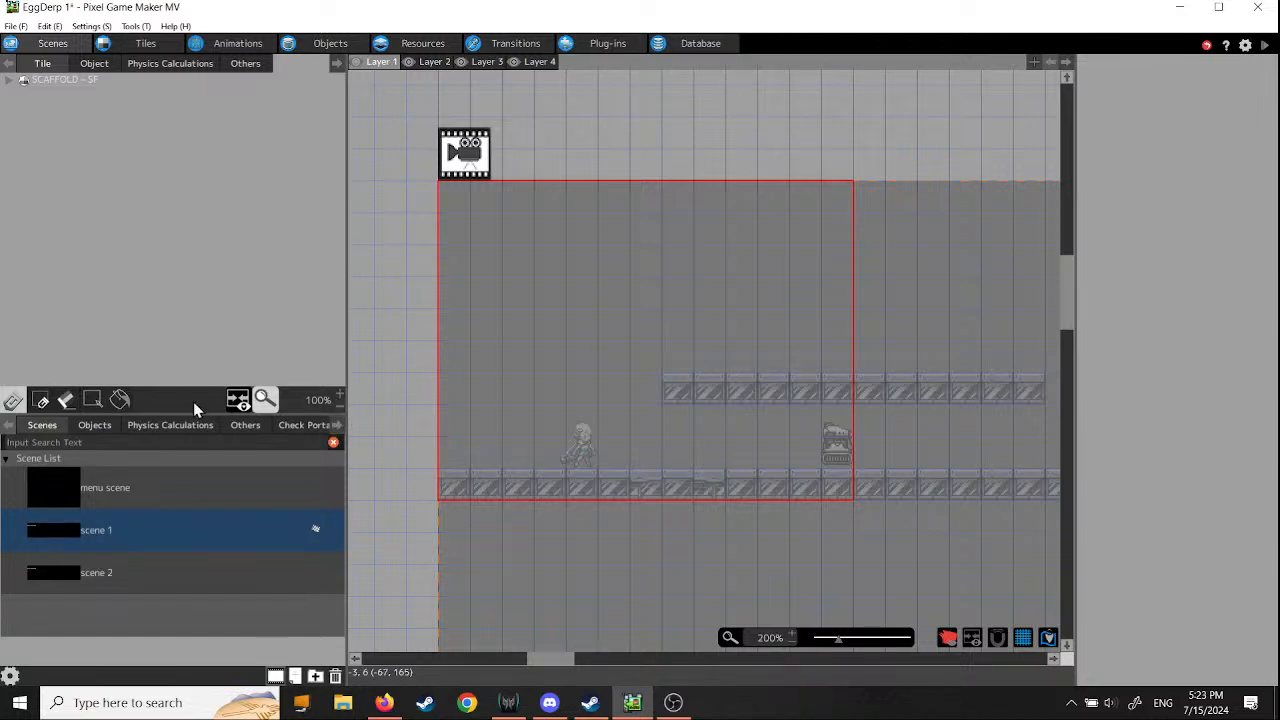
left_click(11, 80)
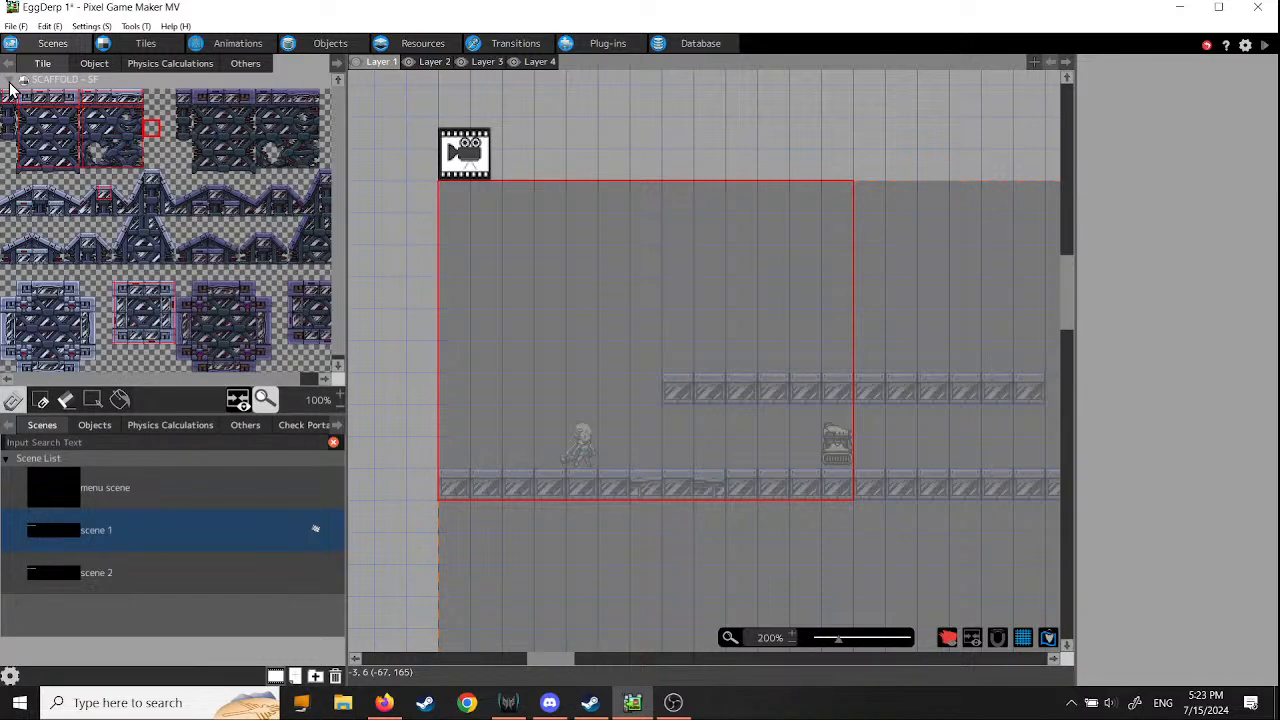
left_click(10, 82)
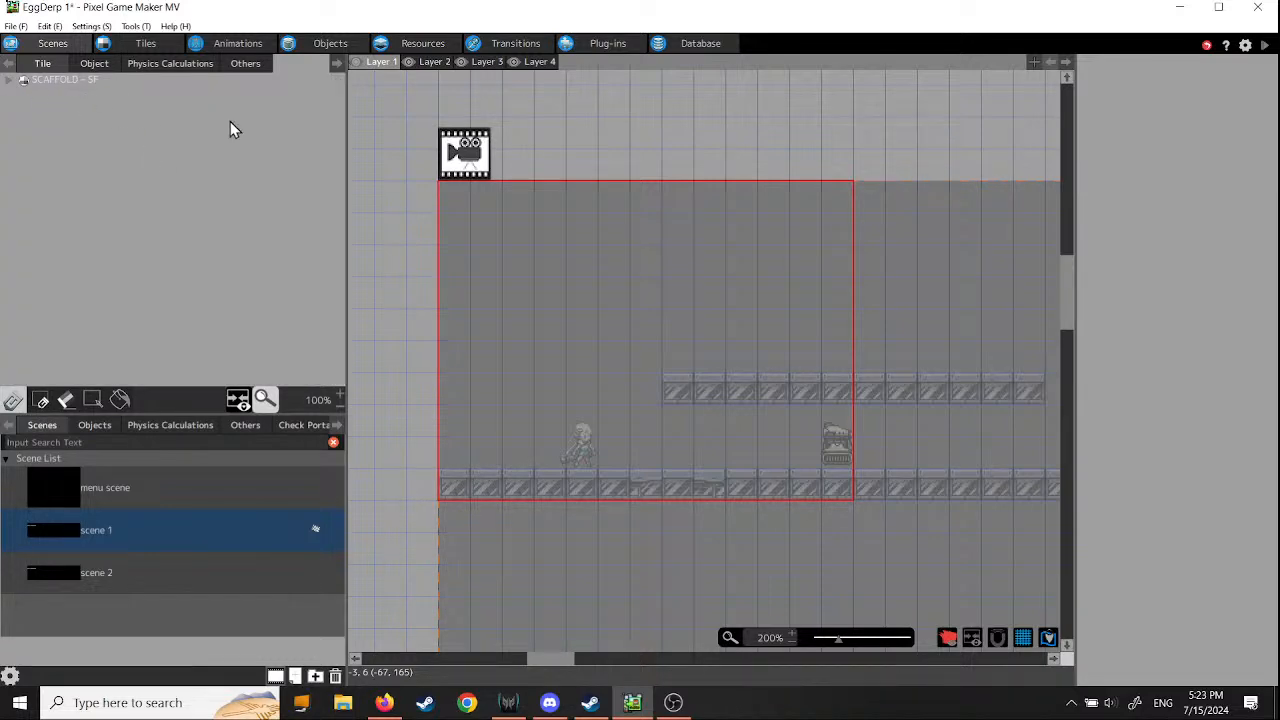
left_click(11, 82)
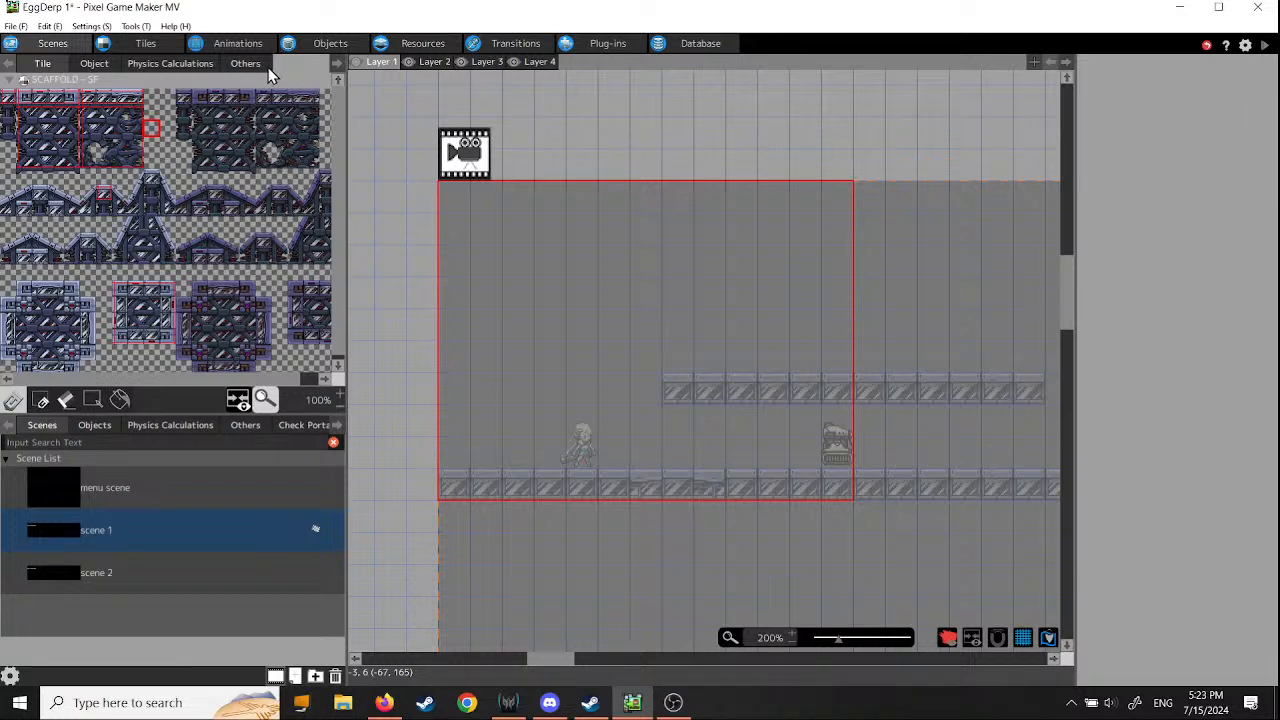
left_click(97, 66)
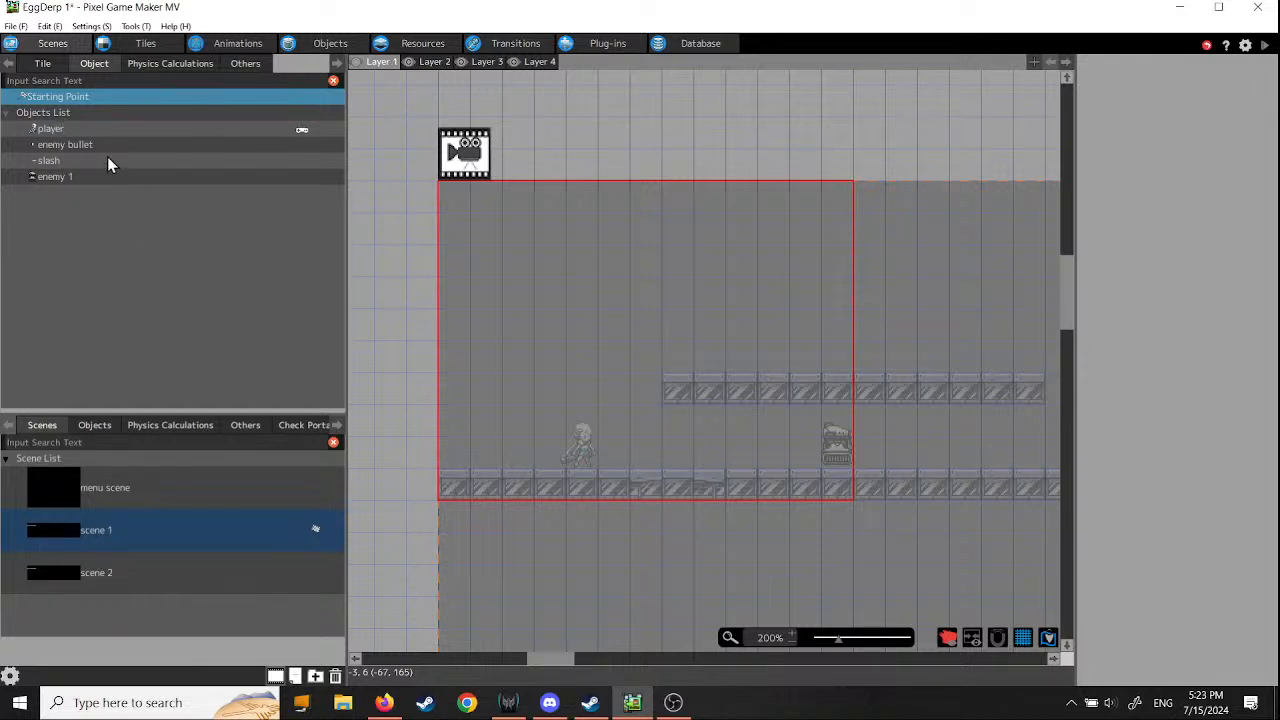
left_click(43, 65)
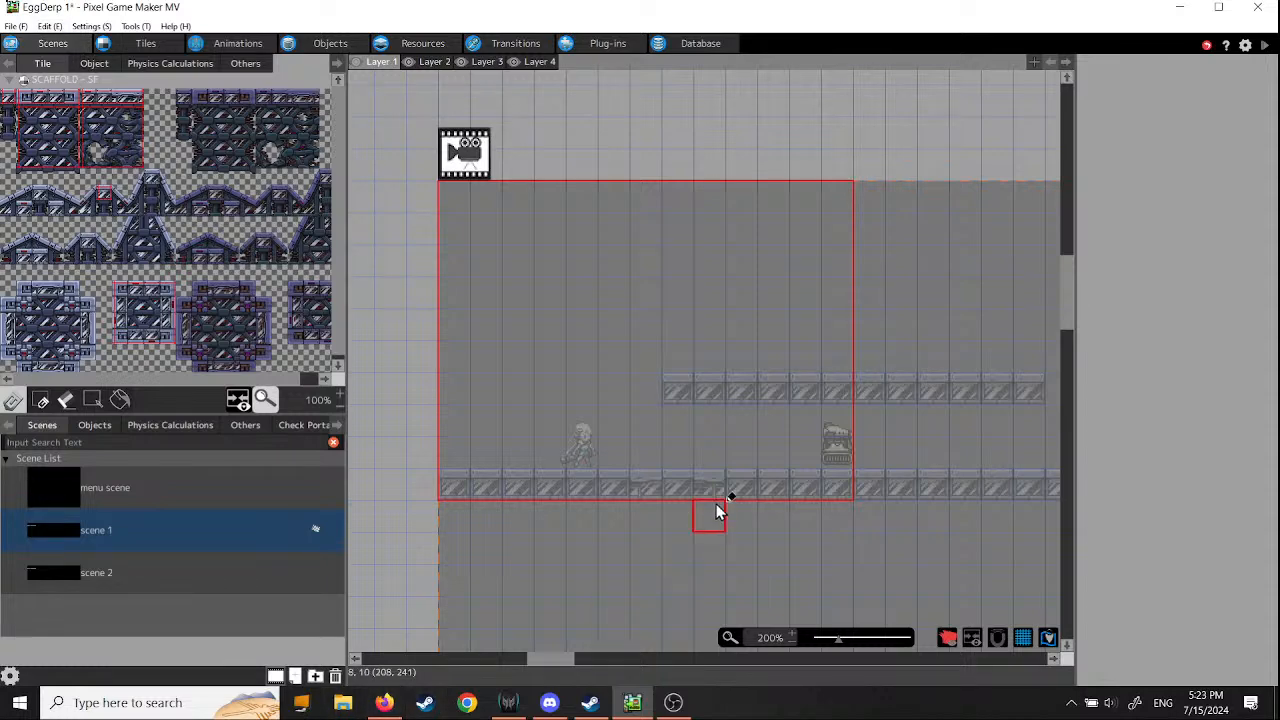
- Examine the full extent of scene 1 and the camera area around the character and platforms on Layer 1
scroll(716, 510, "down", 3)
scroll(716, 510, "down", 3, "ctrl")
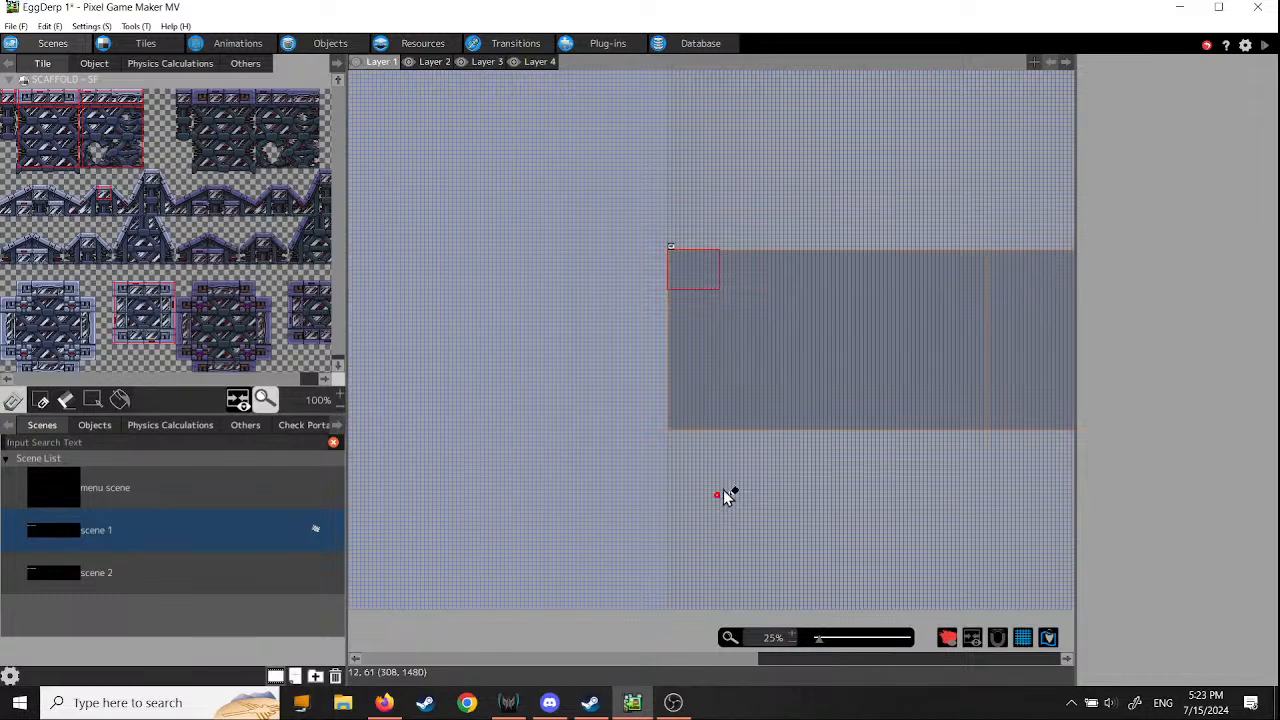
scroll(814, 386, "up", 3)
middle_click_drag(714, 355, 1005, 625)
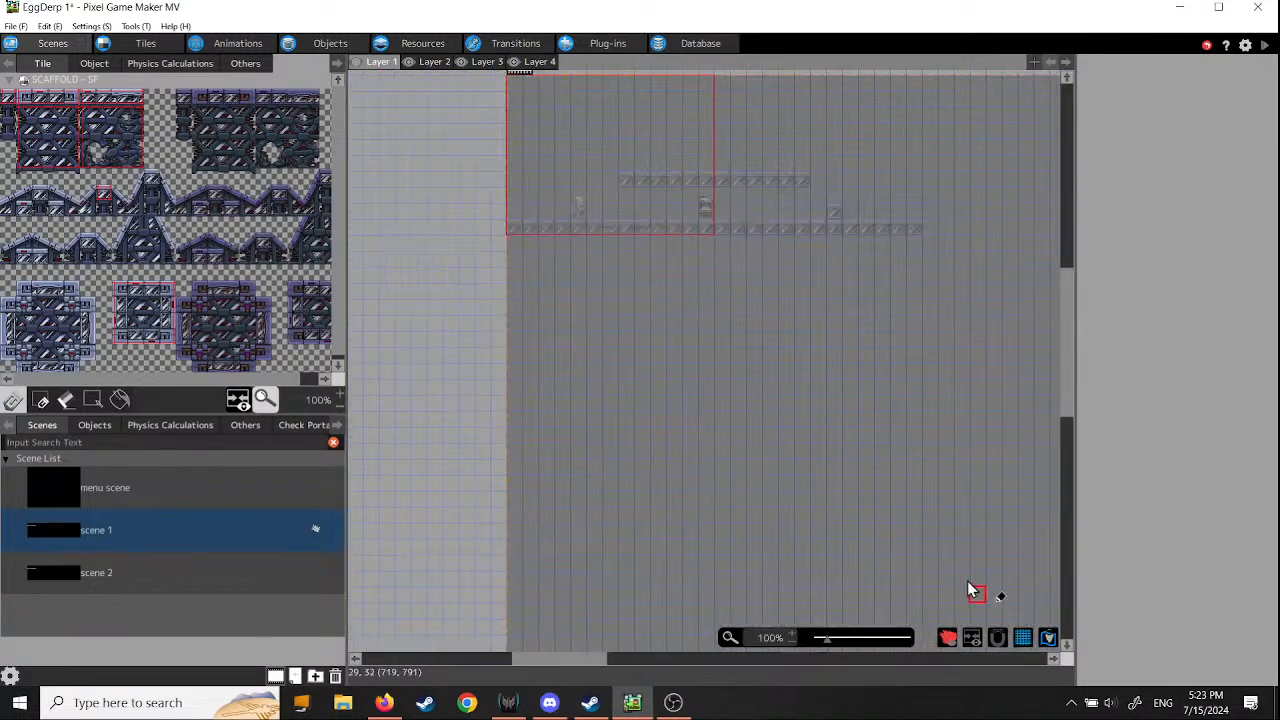
middle_click_drag(814, 386, 784, 662)
scroll(704, 486, "up", 2)
middle_click_drag(590, 418, 843, 457)
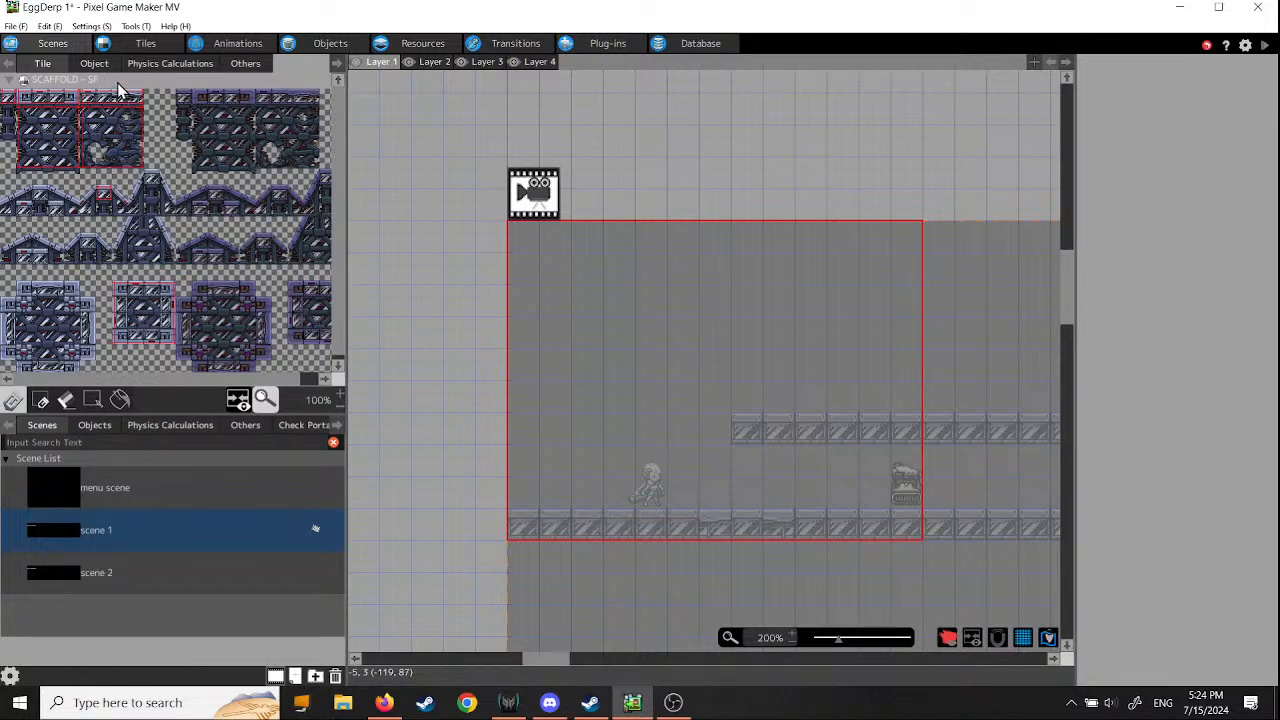
- Open a SCAFFOLD - SF tile for editing from the scene's tile palette, and expand the BG folder of tile sets
mouse_move(190, 238)
middle_mouse_down()
mouse_move(378, 345)
mouse_move(192, 246)
middle_mouse_up()
right_click(7, 99)
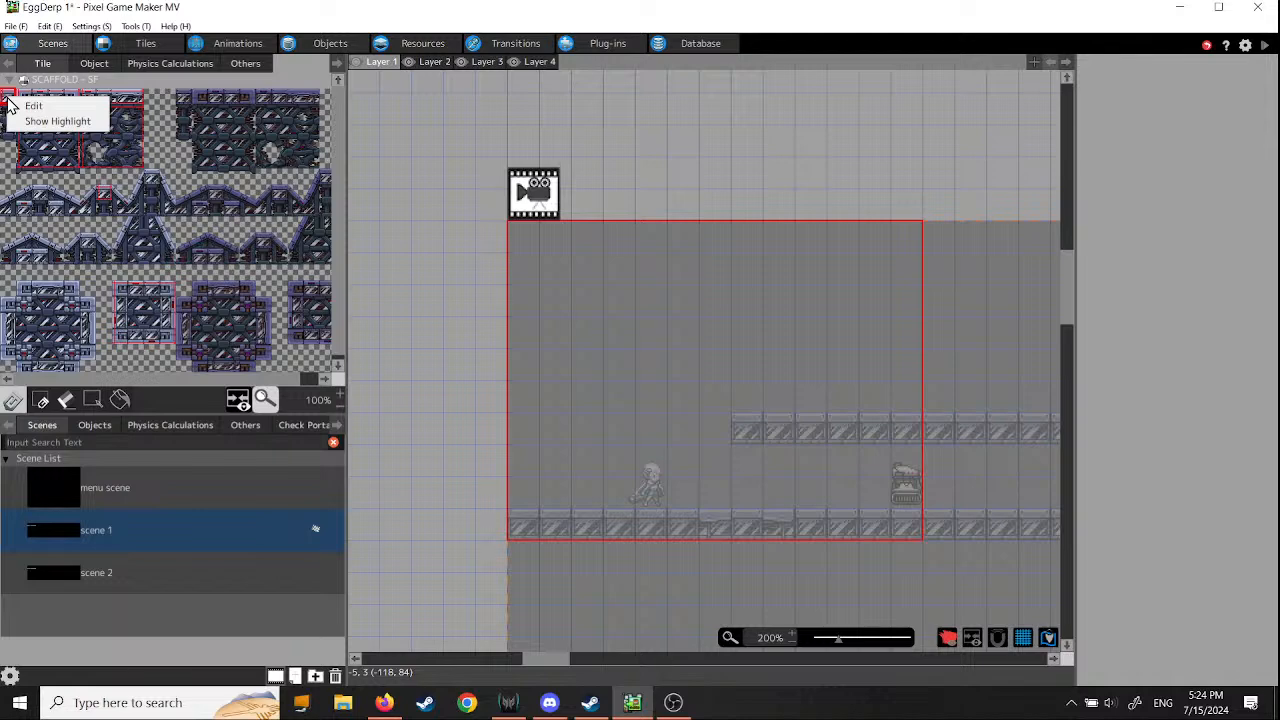
left_click(46, 106)
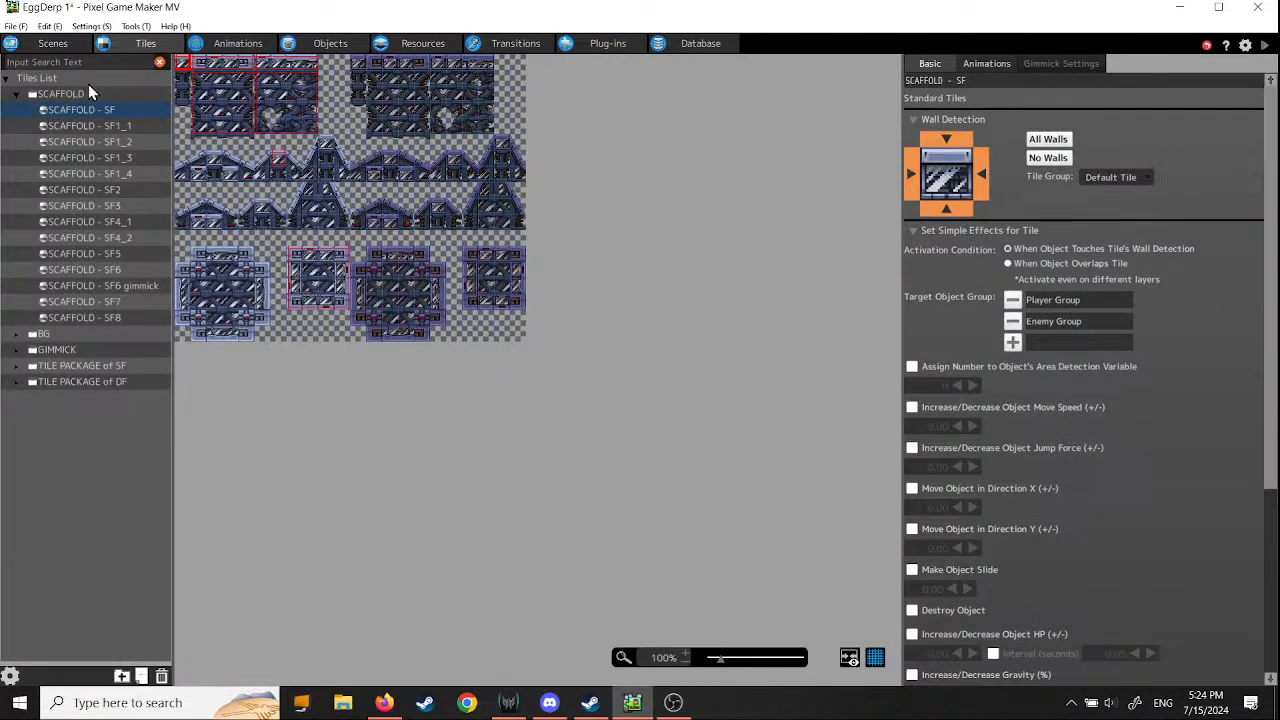
left_click(17, 334)
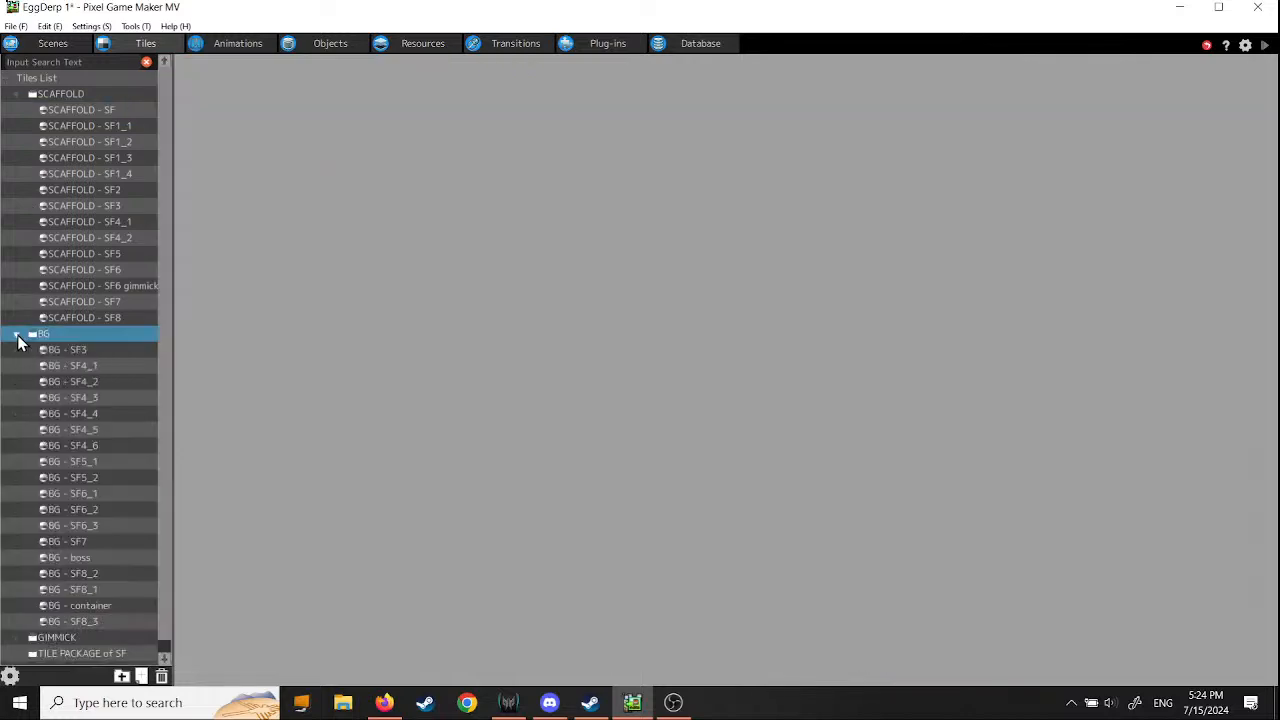
- Preview the background tile sets BG - SF3 and SF4_1, and those from SF8_3 up through container and boss to SF7
left_click(46, 352)
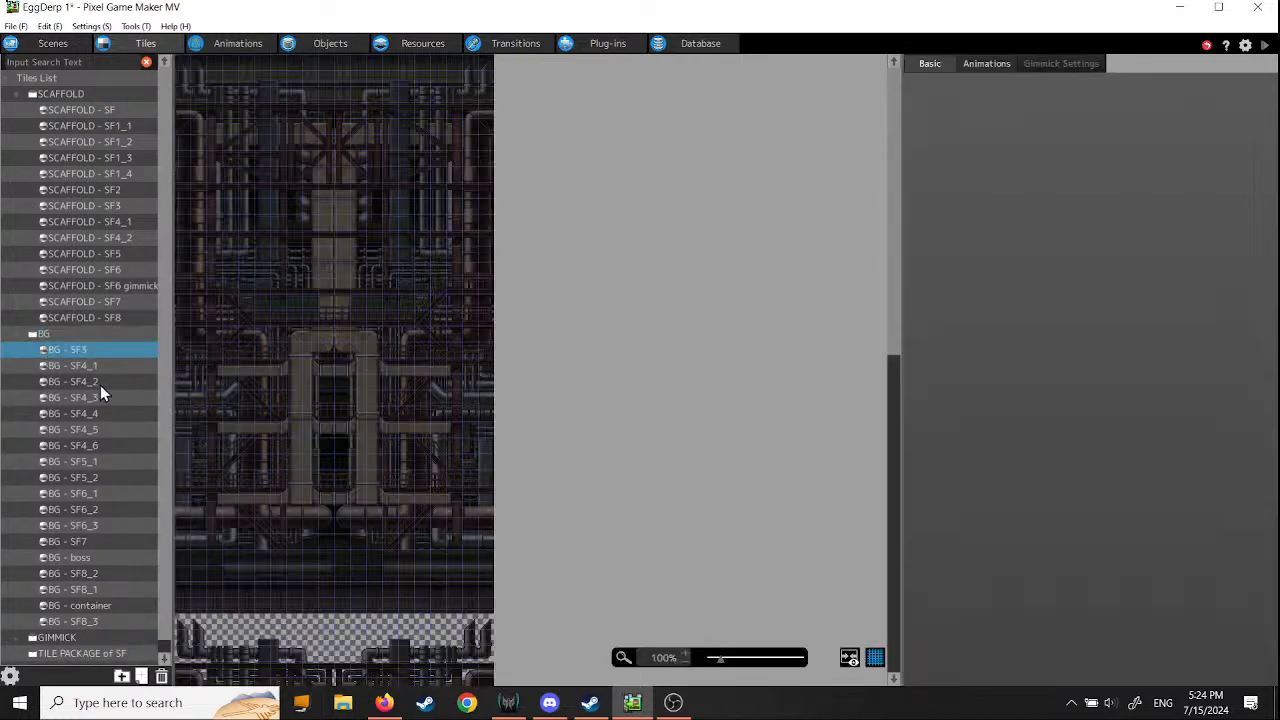
left_click(55, 368)
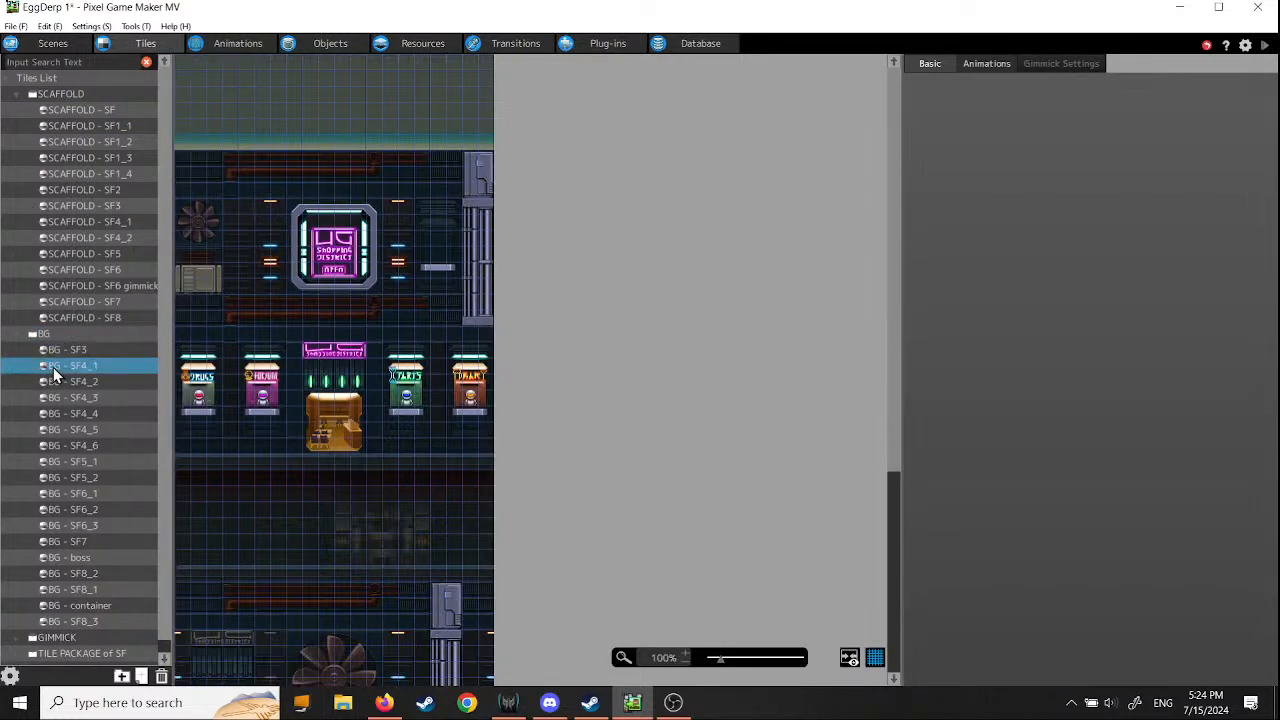
scroll(168, 350, "down", 1)
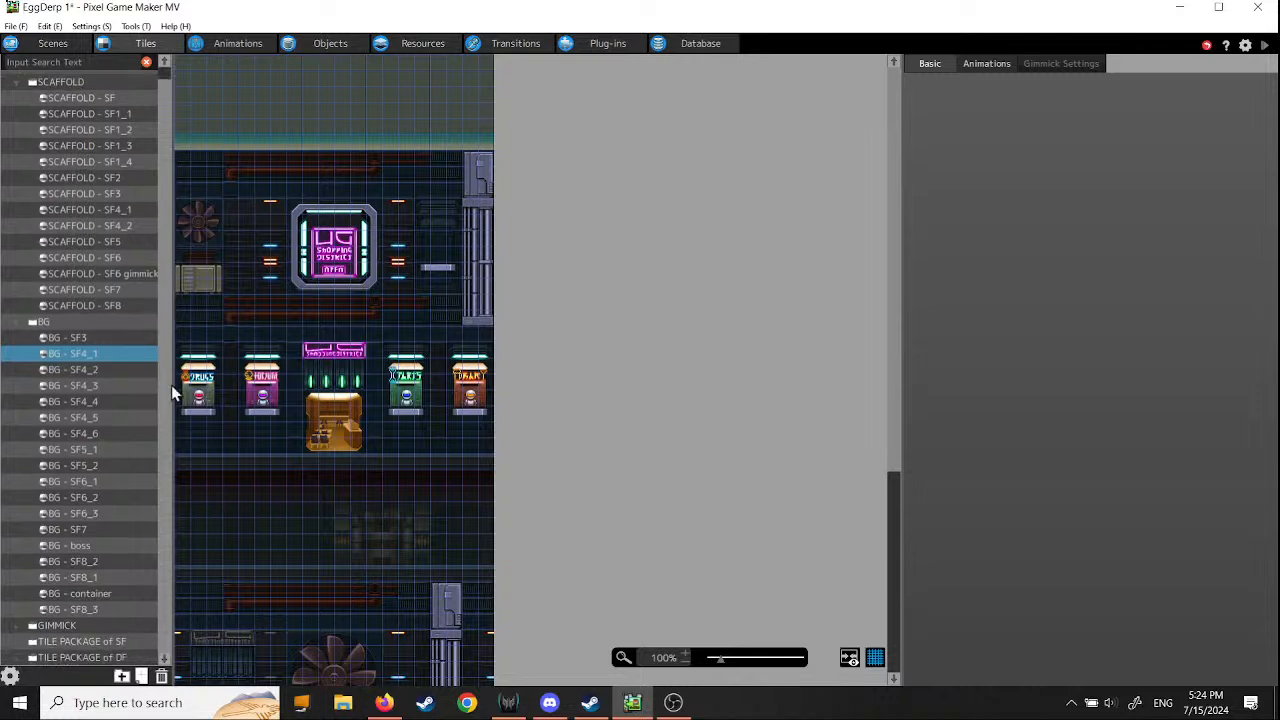
left_click(55, 612)
left_click(59, 597)
left_click(60, 612)
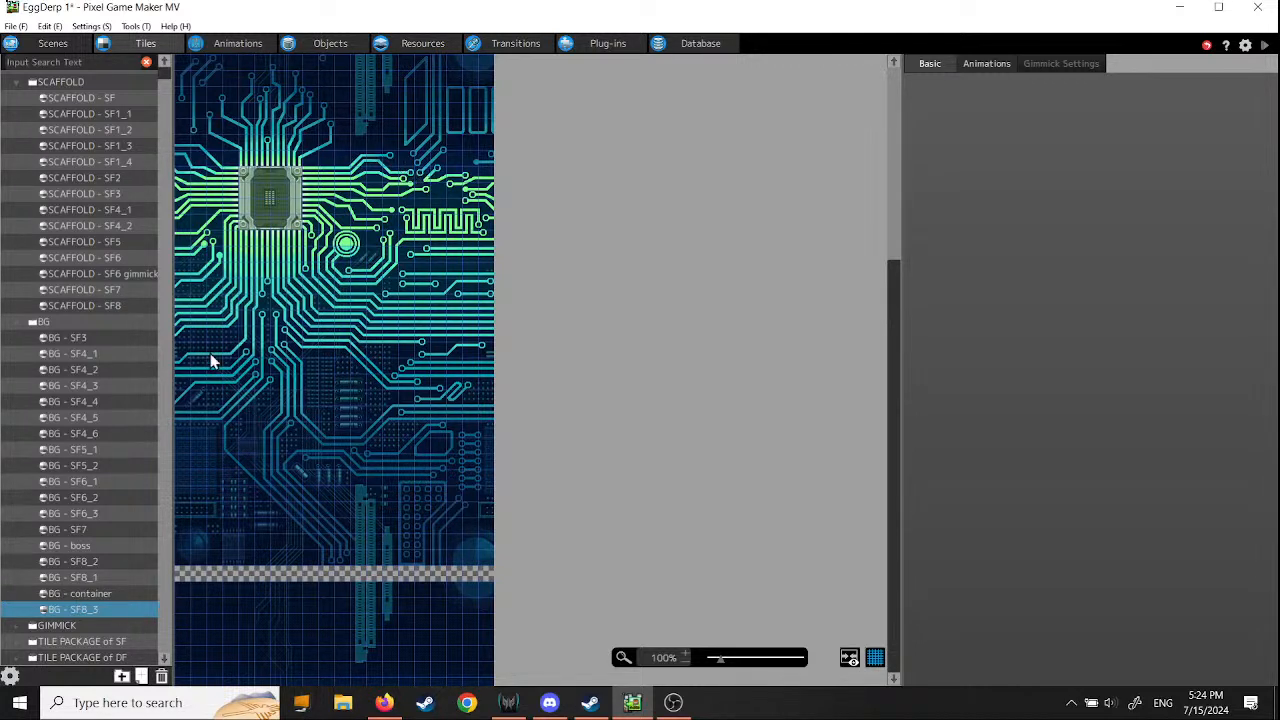
left_click(51, 594)
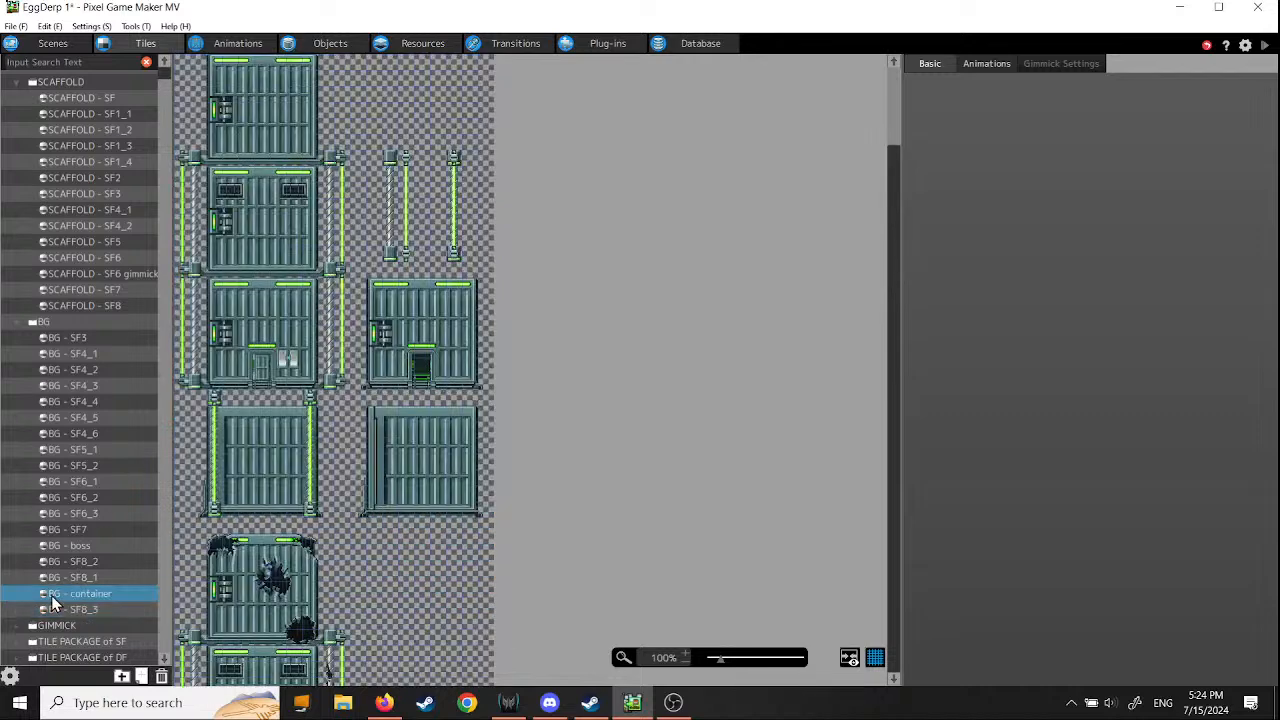
left_click(56, 577)
left_click(55, 560)
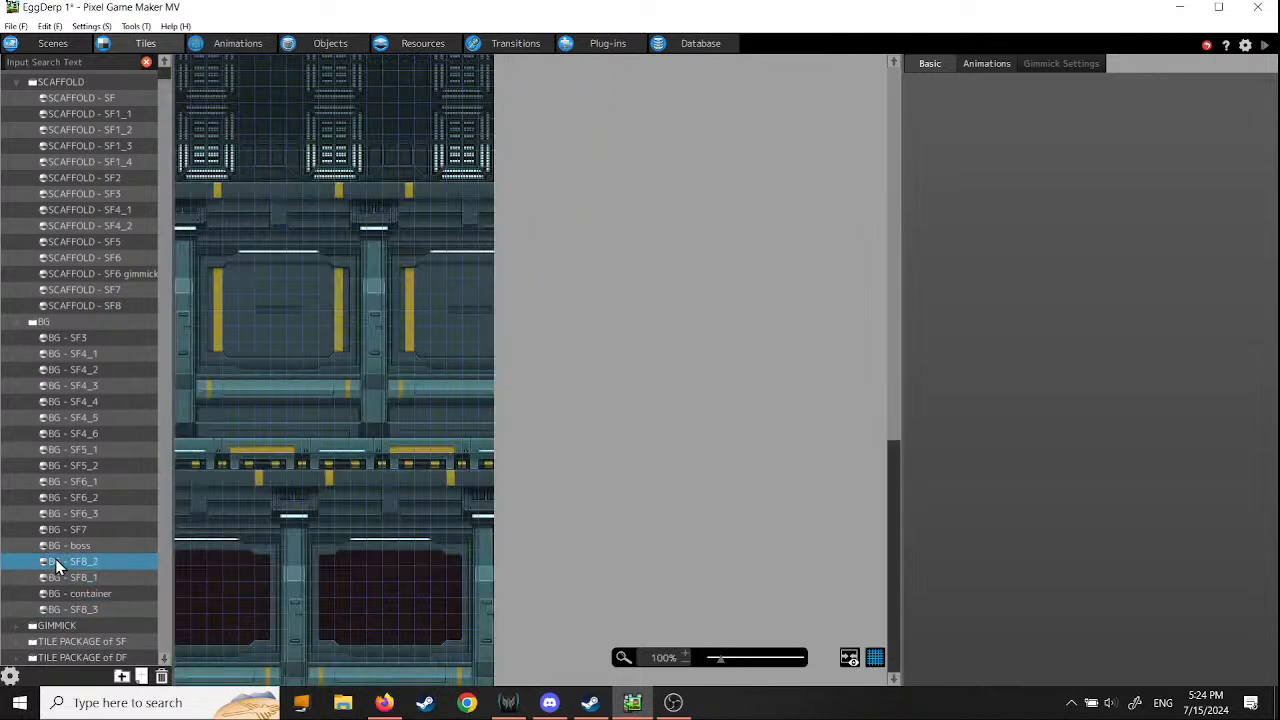
left_click(54, 545)
left_click(54, 527)
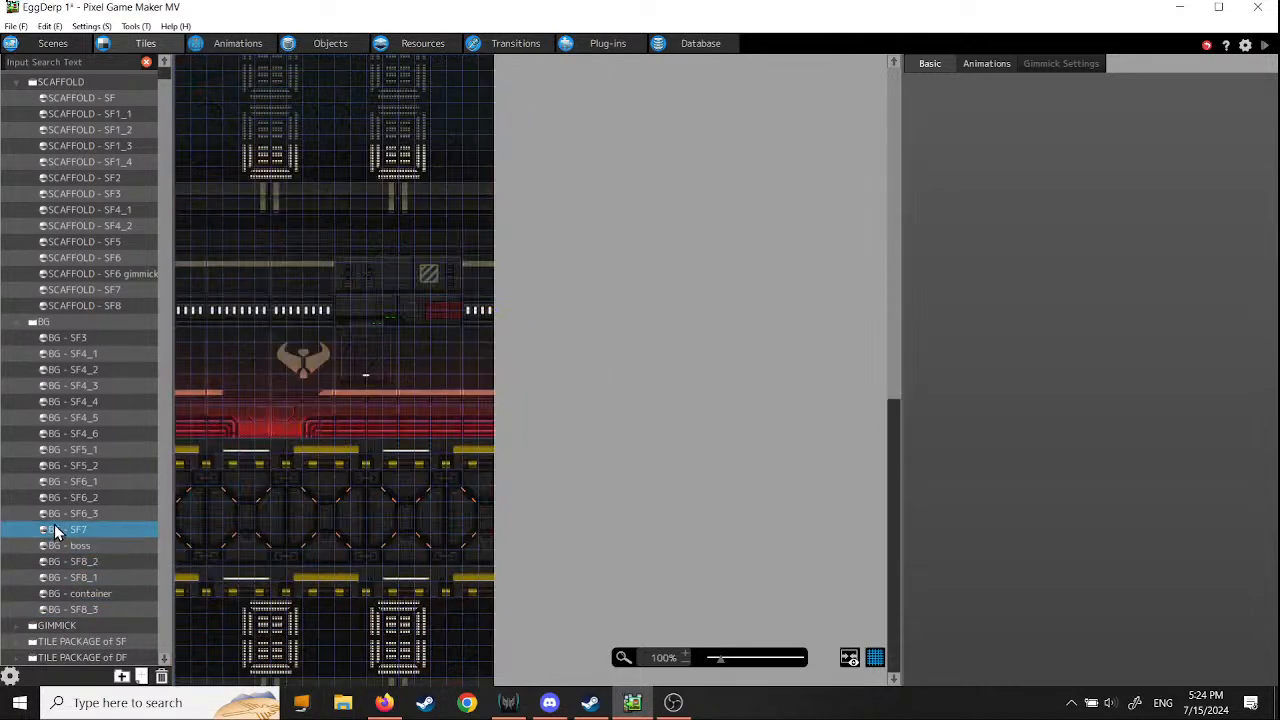
- Preview the BG - SF6_3, SF6_2 and SF6_1 tile sets, and compare SF5_2 with SF5_1
left_click(55, 513)
left_click(55, 499)
left_click(55, 482)
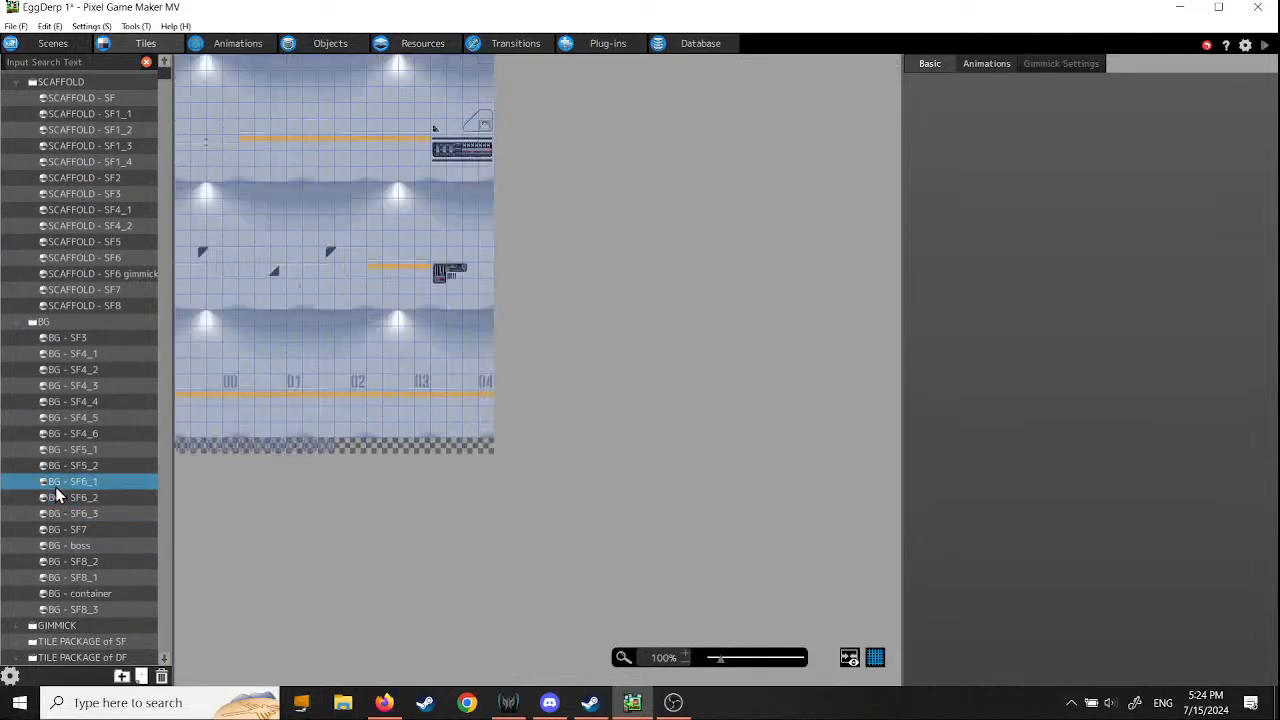
left_click(56, 465)
left_click(58, 480)
left_click(57, 465)
left_click(58, 453)
left_click(55, 466)
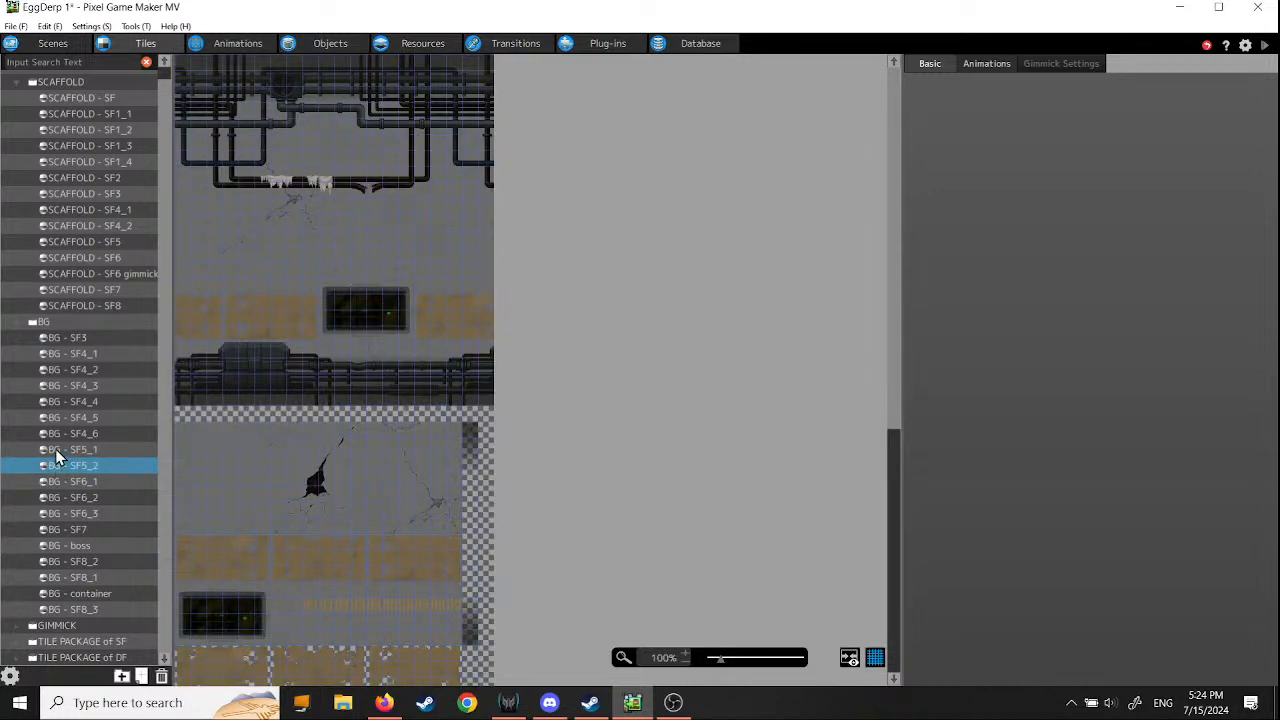
left_click(55, 449)
left_click(55, 465)
- Preview the background tile sets from BG - SF4_6 back through SF4_1 to BG - SF3
left_click(57, 435)
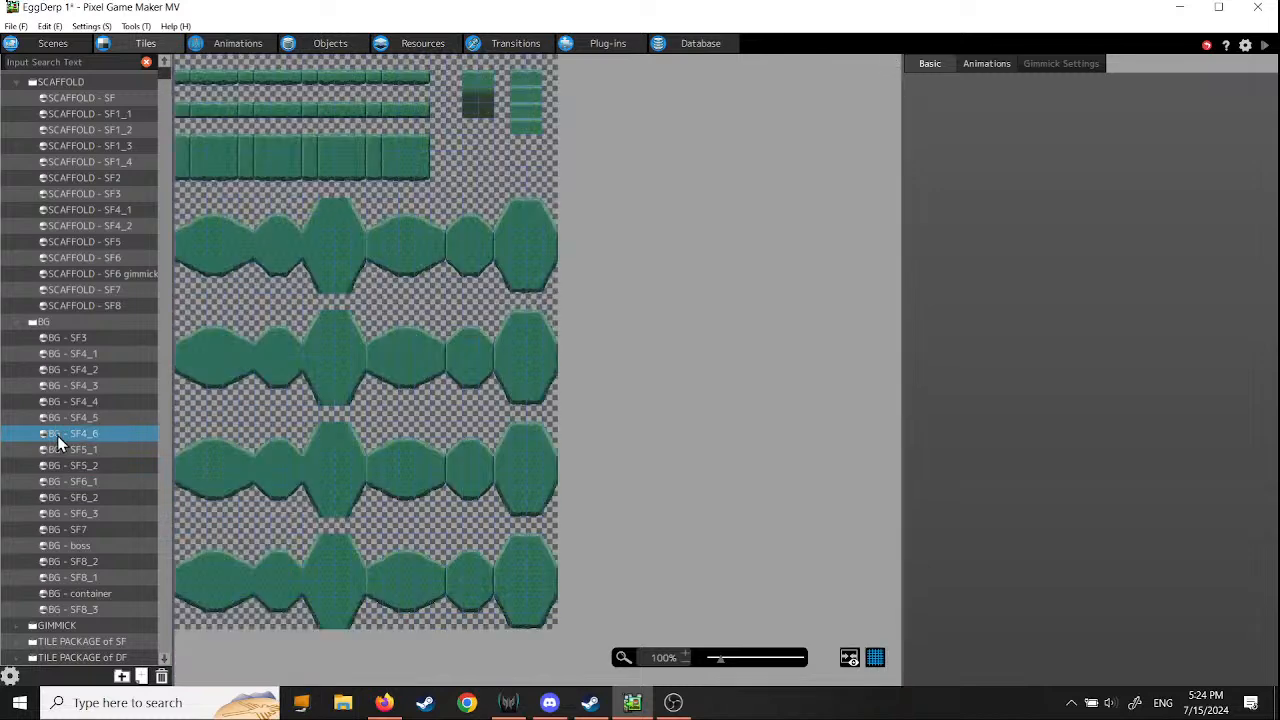
left_click(57, 417)
left_click(57, 404)
left_click(58, 385)
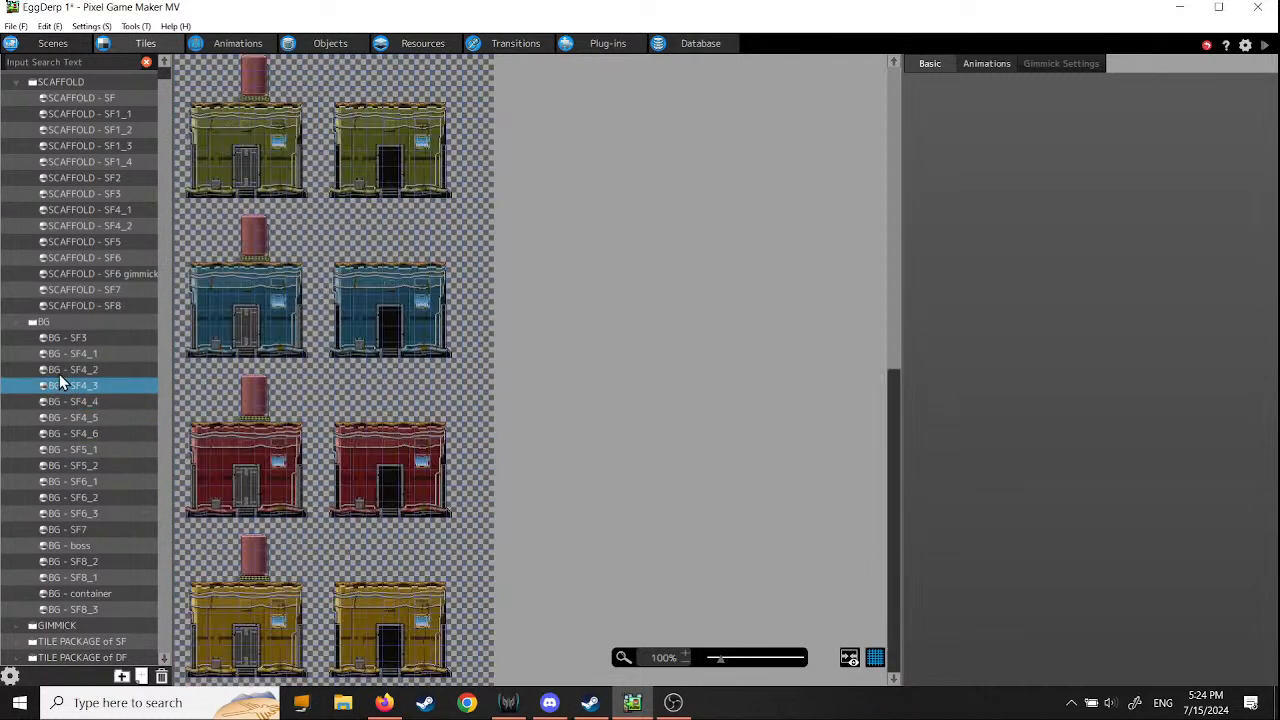
left_click(59, 369)
left_click(59, 352)
left_click(59, 337)
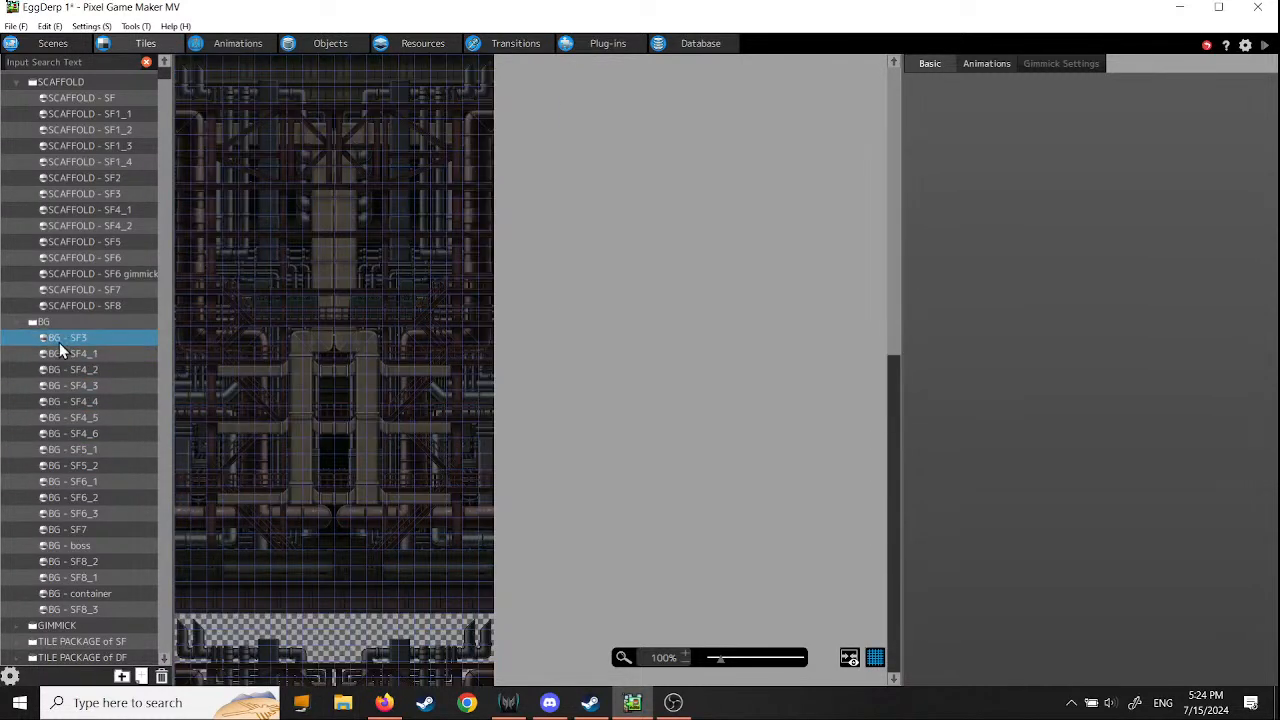
- Preview the BG - SF4_1 tile set, collapse the BG folder and expand the GIMMICK folder
left_click(62, 354)
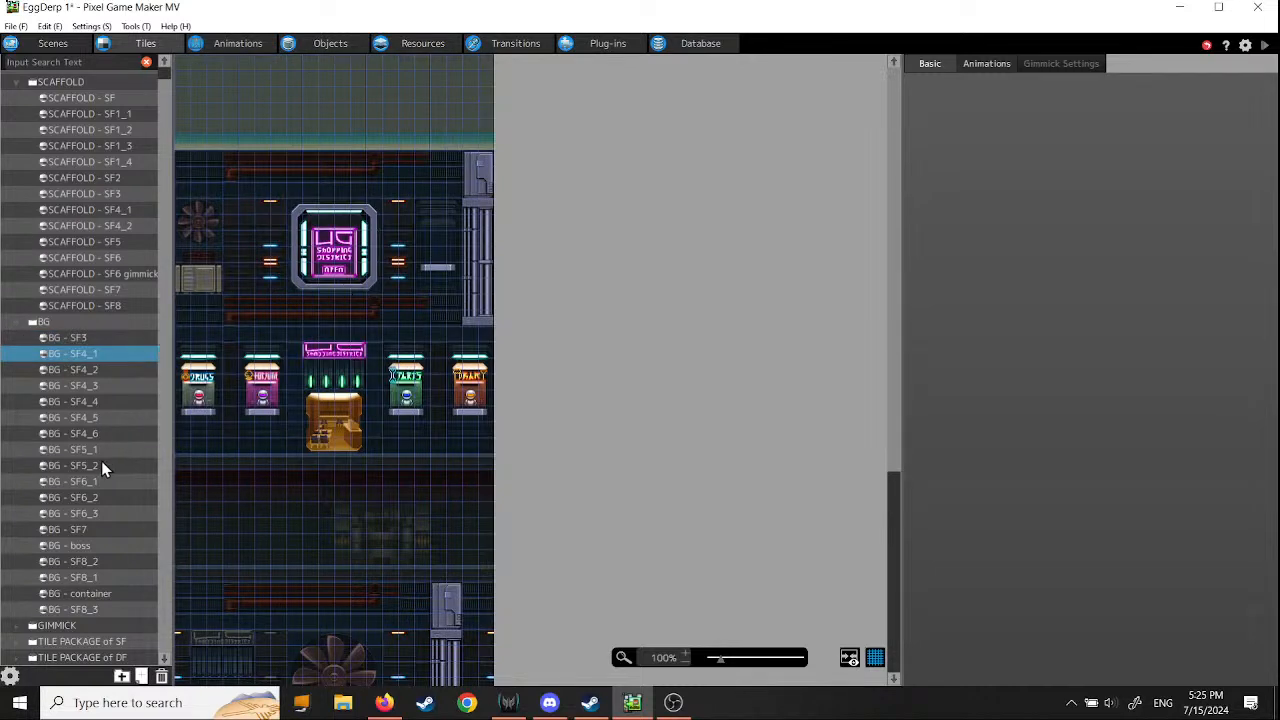
left_click(16, 323)
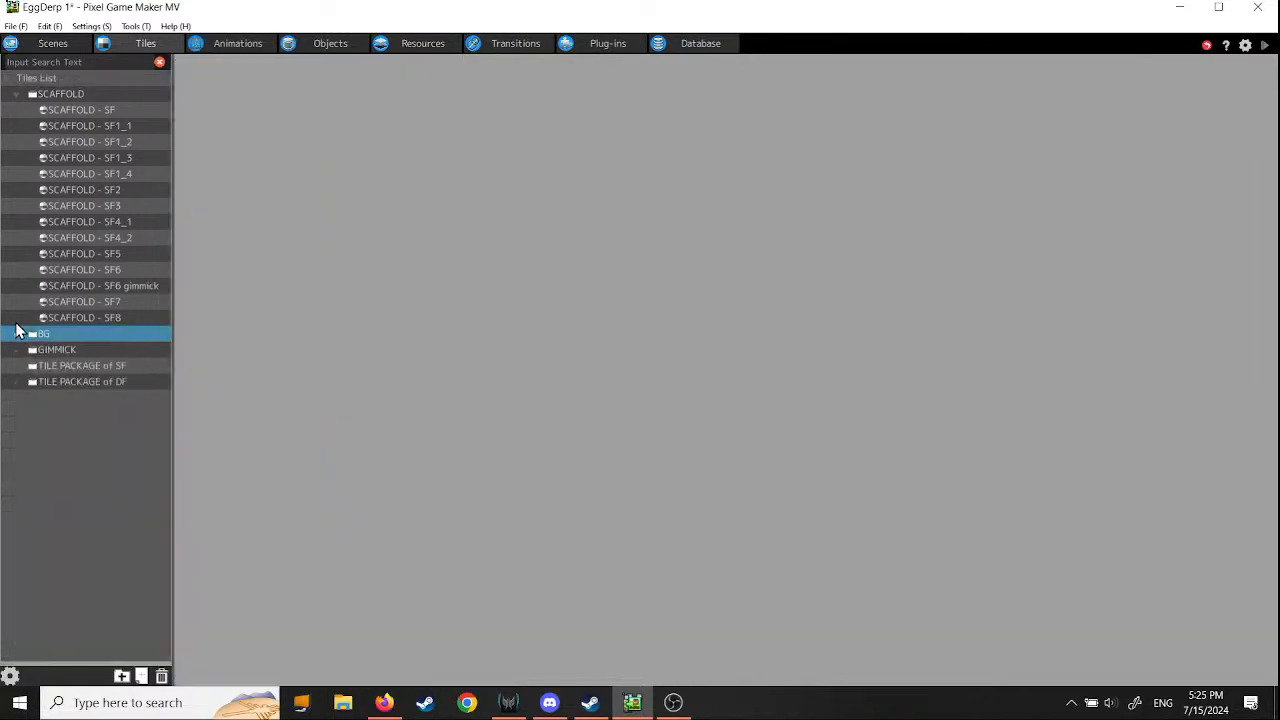
left_click(17, 350)
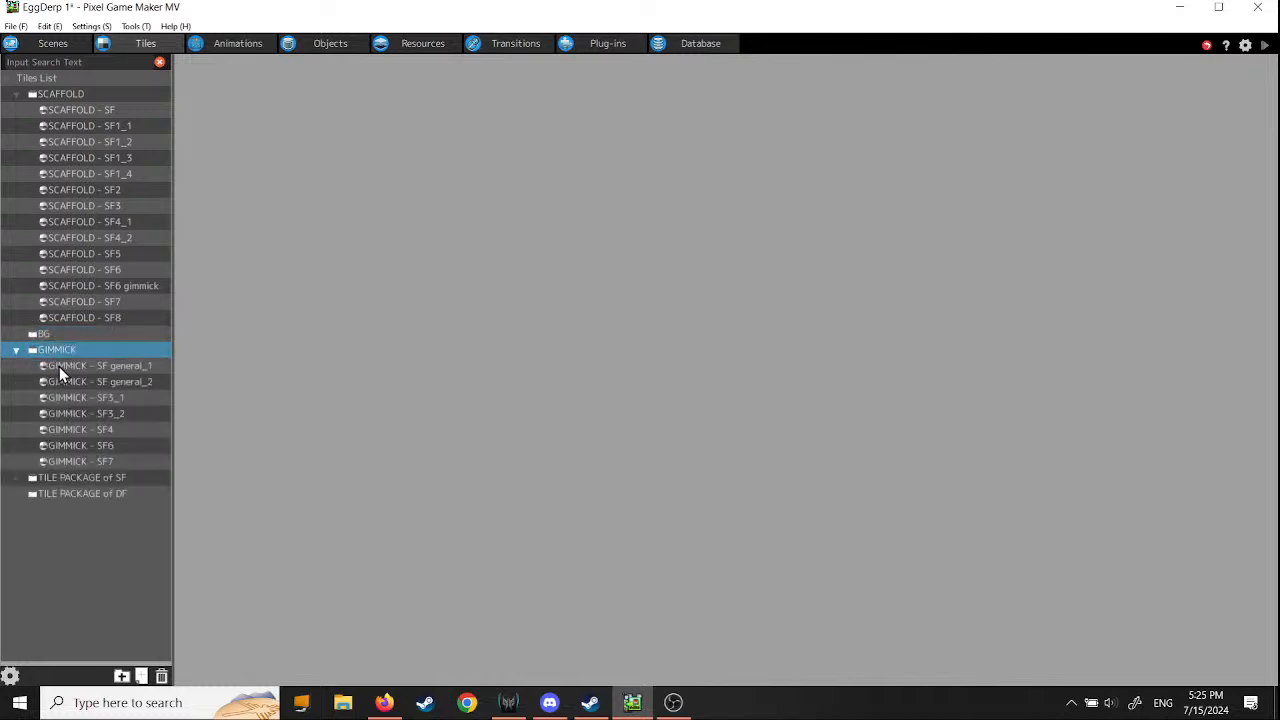
- Preview the GIMMICK tile sets SF general_1, SF general_2, SF3_2, SF4, SF6 and SF7
left_click(59, 366)
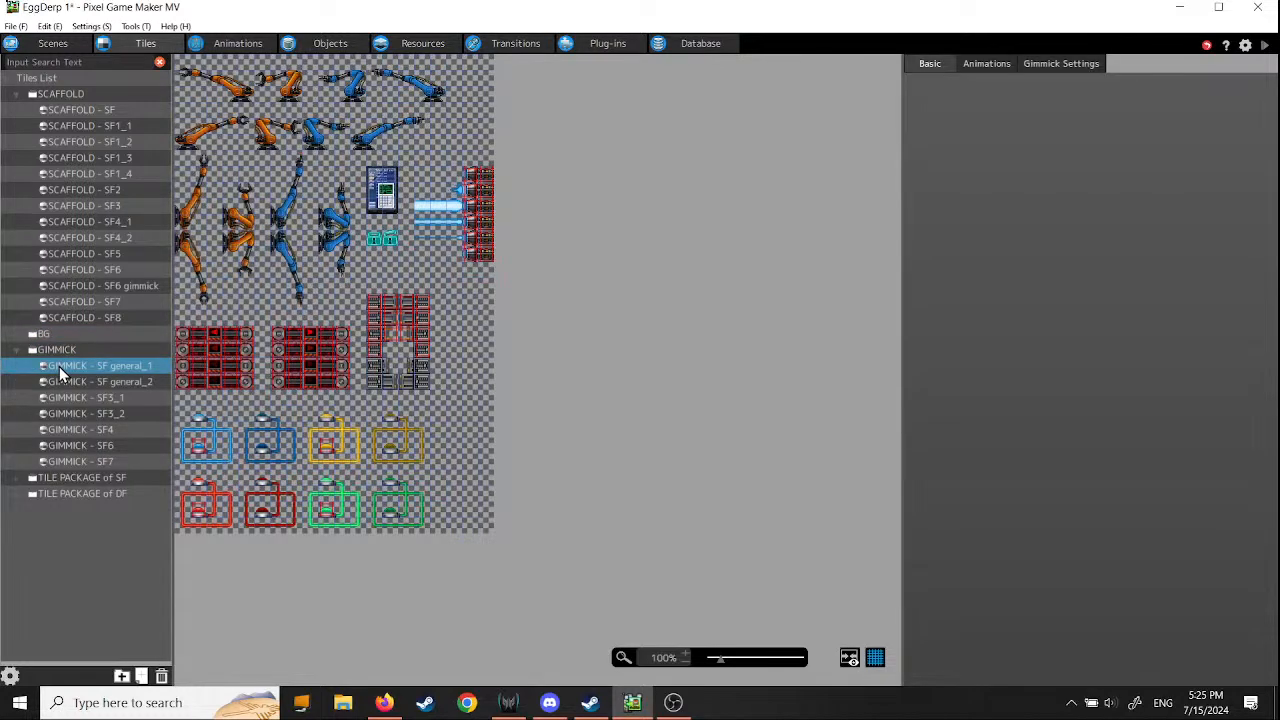
left_click(69, 381)
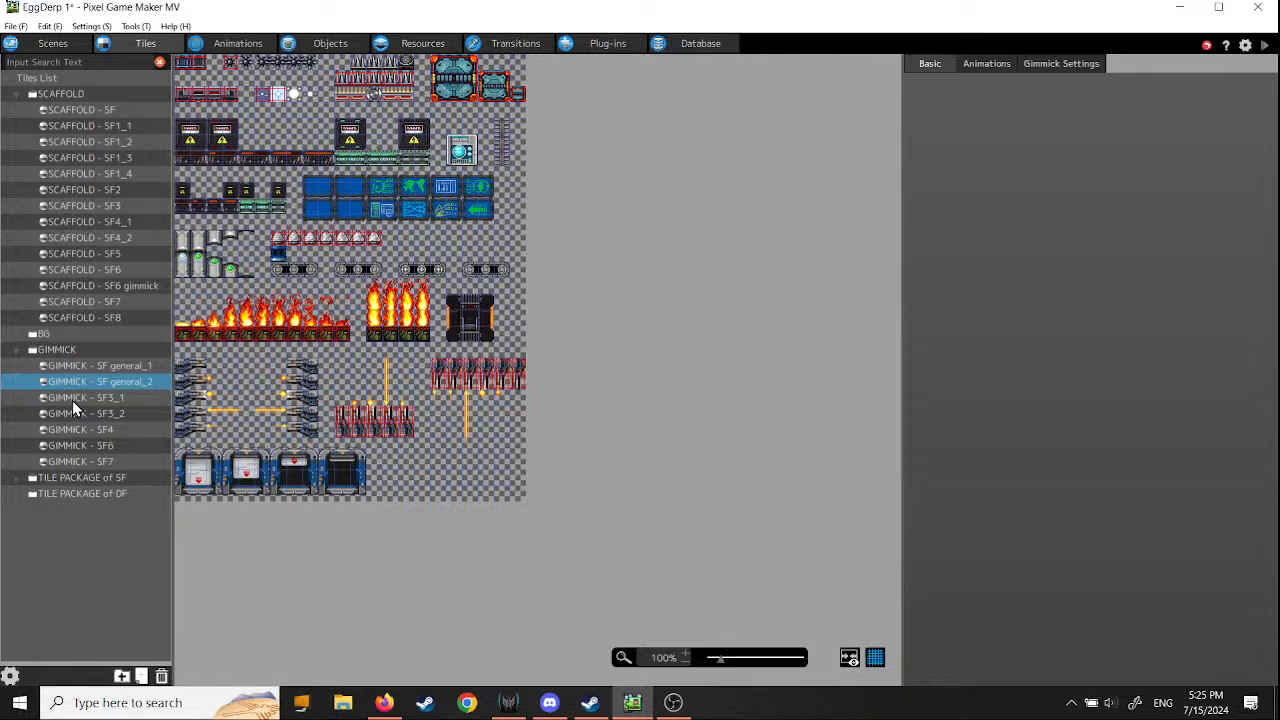
left_click(71, 413)
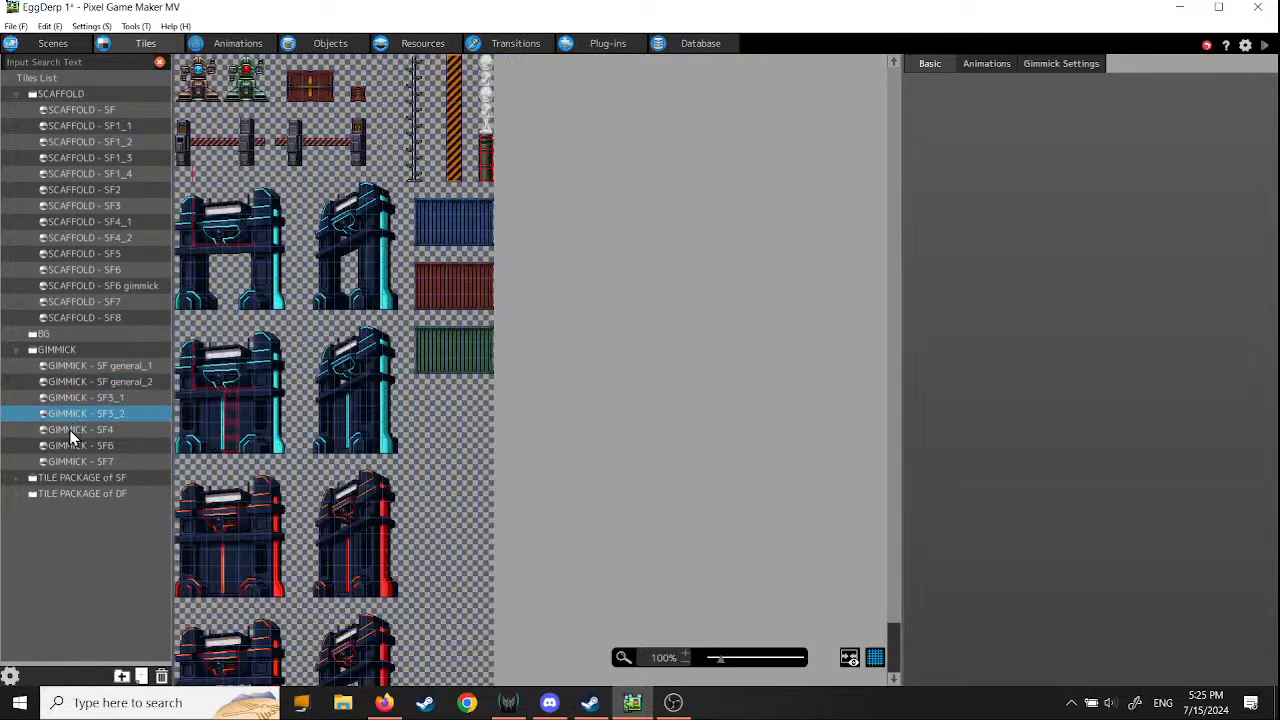
left_click(69, 429)
left_click(68, 446)
left_click(71, 461)
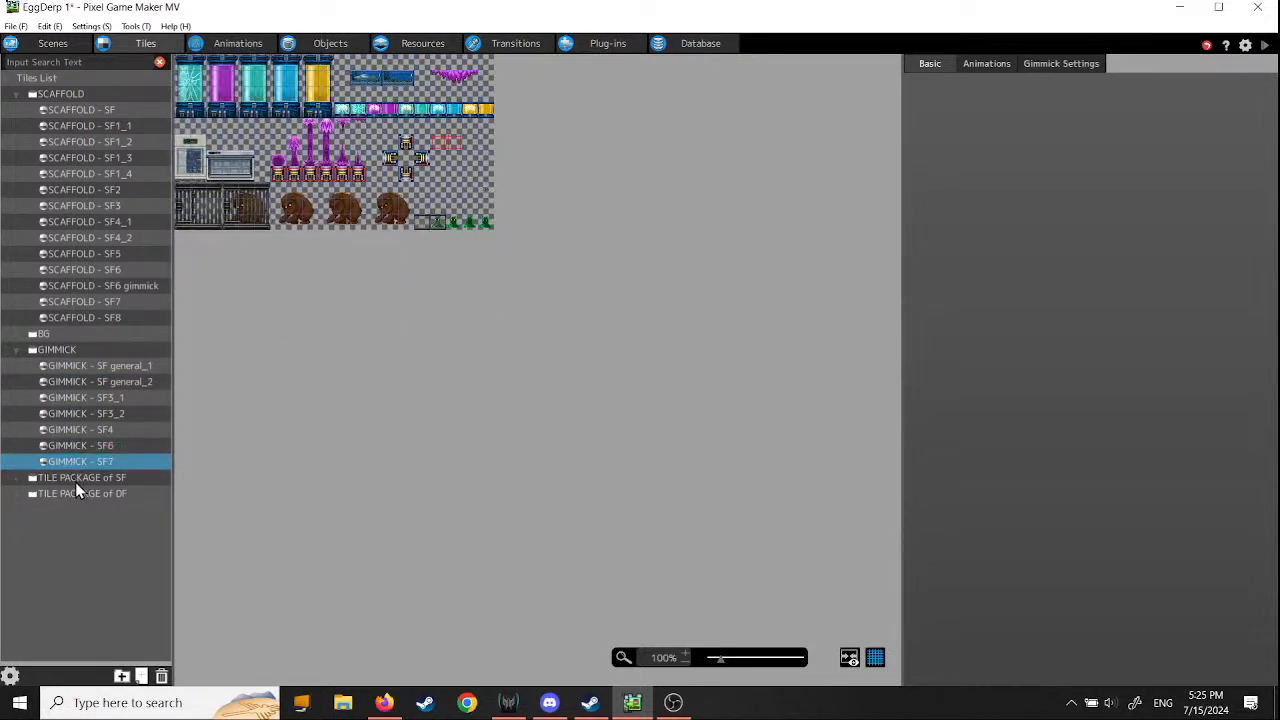
- Collapse the GIMMICK folder, expand TILE PACKAGE of SF, and look through its tile sets tile077 to tile079
left_click(77, 477)
left_click(16, 351)
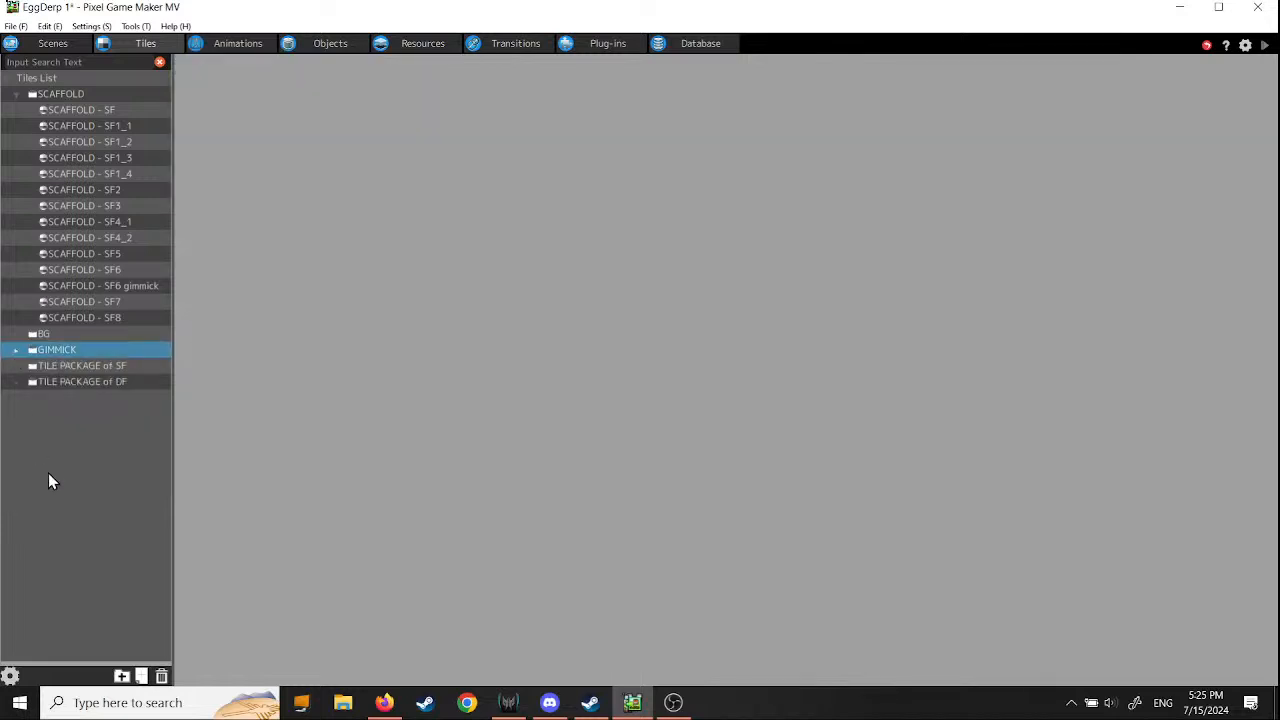
left_click(16, 369)
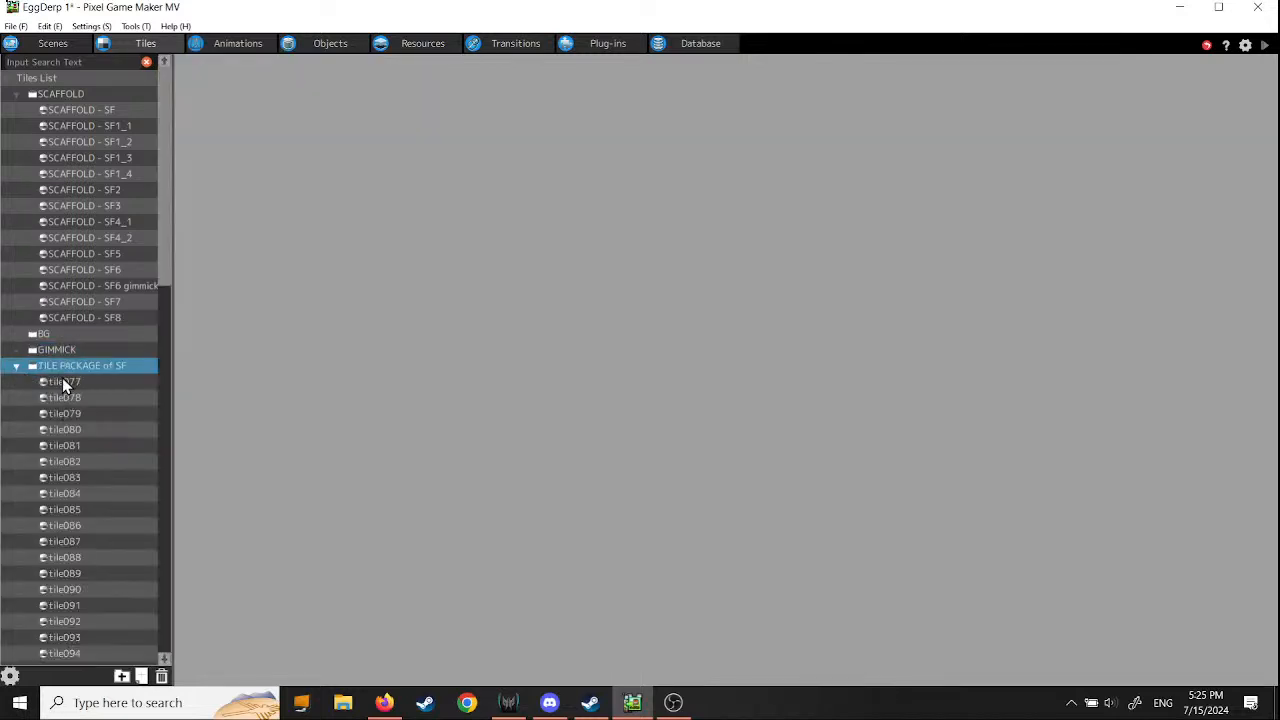
left_click(62, 379)
left_click(64, 397)
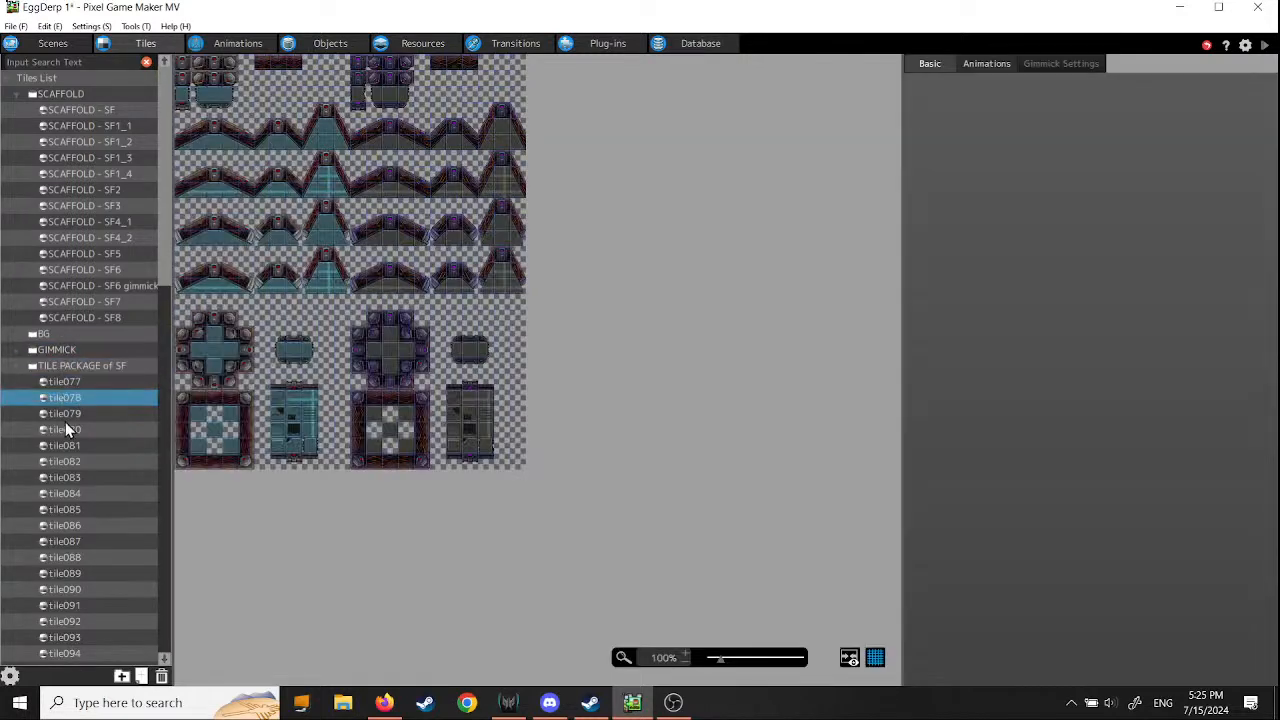
left_click(65, 418)
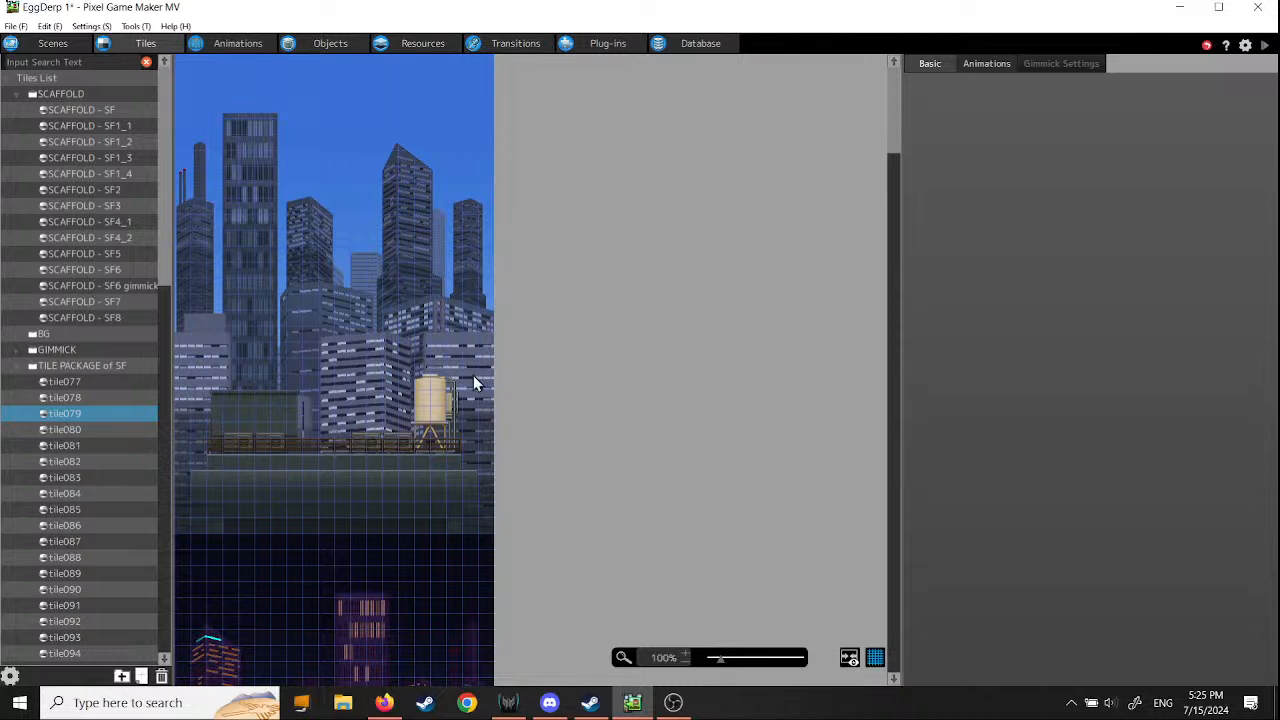
scroll(446, 457, "down", 5)
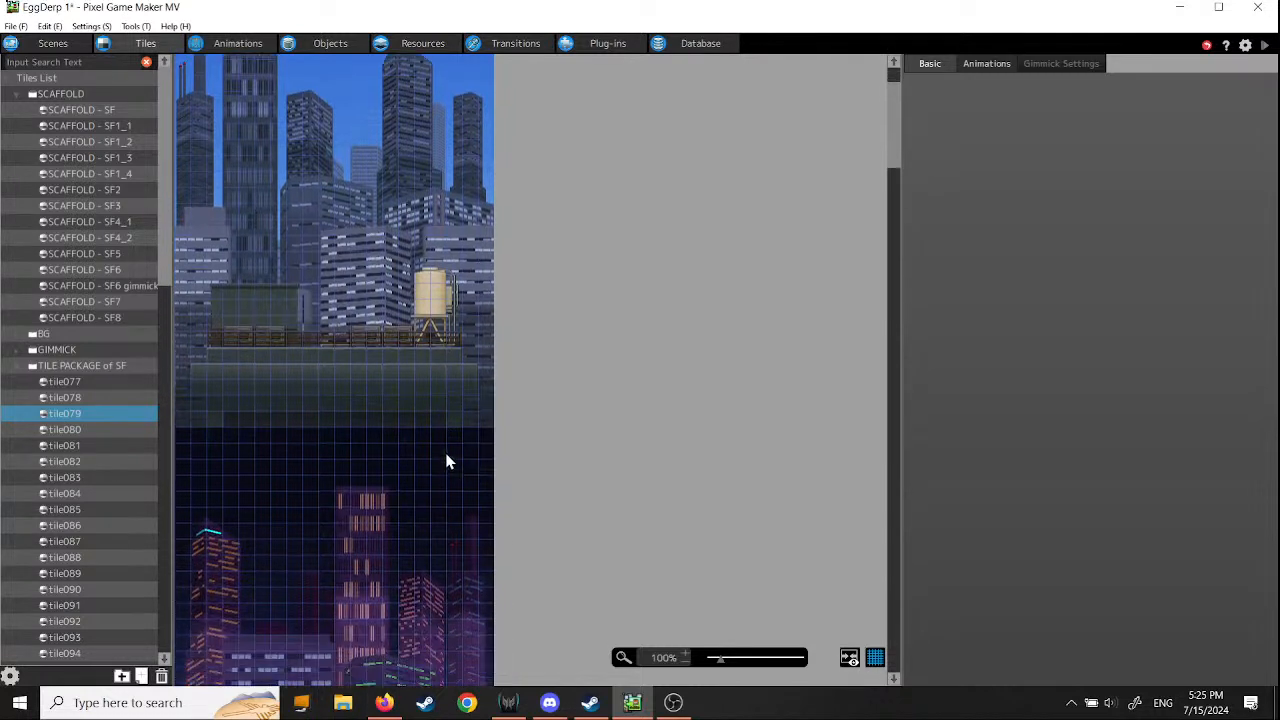
scroll(446, 462, "down", 2)
scroll(446, 462, "up", 3)
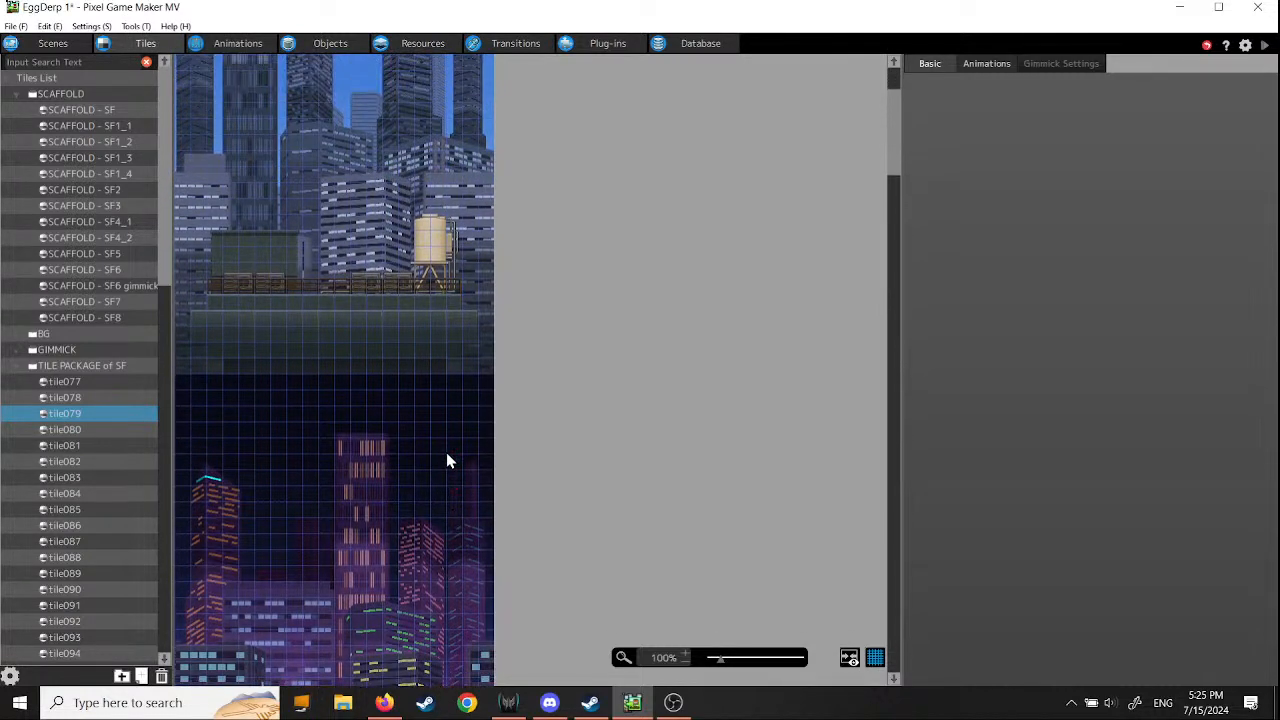
- Preview the tile sets tile080 through tile087 in TILE PACKAGE of SF
left_click(64, 430)
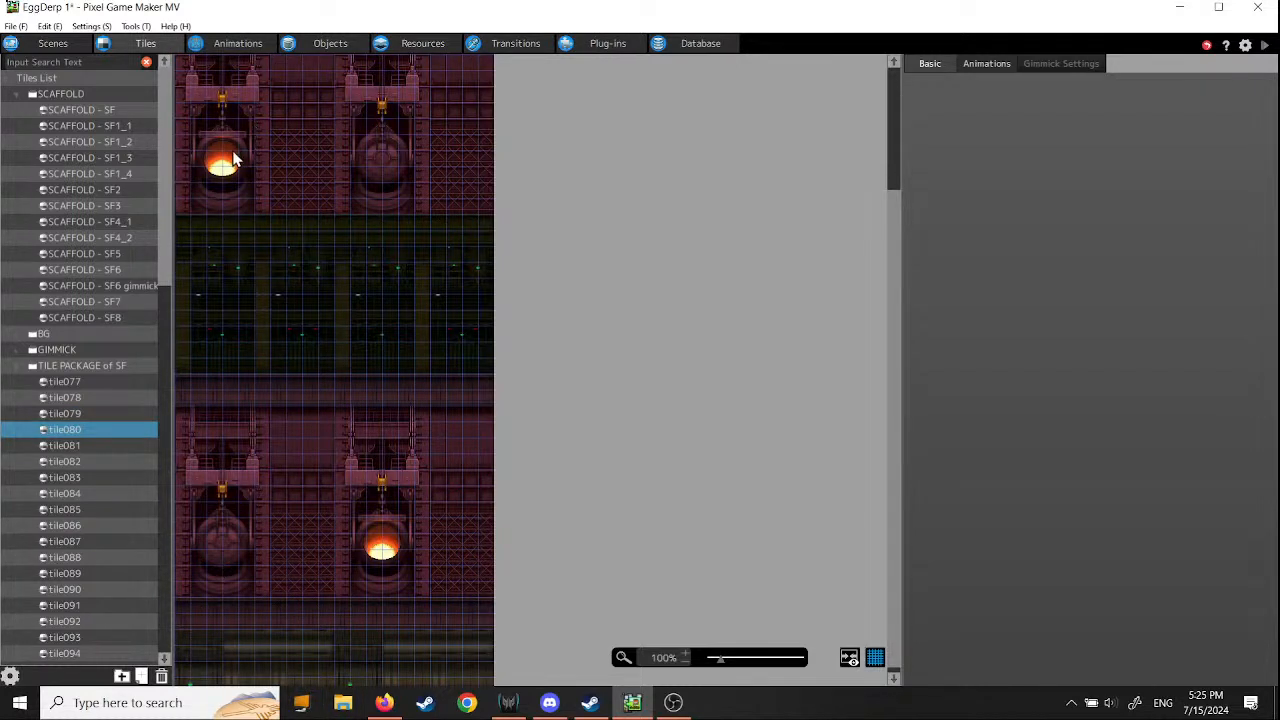
left_click(60, 446)
left_click(60, 462)
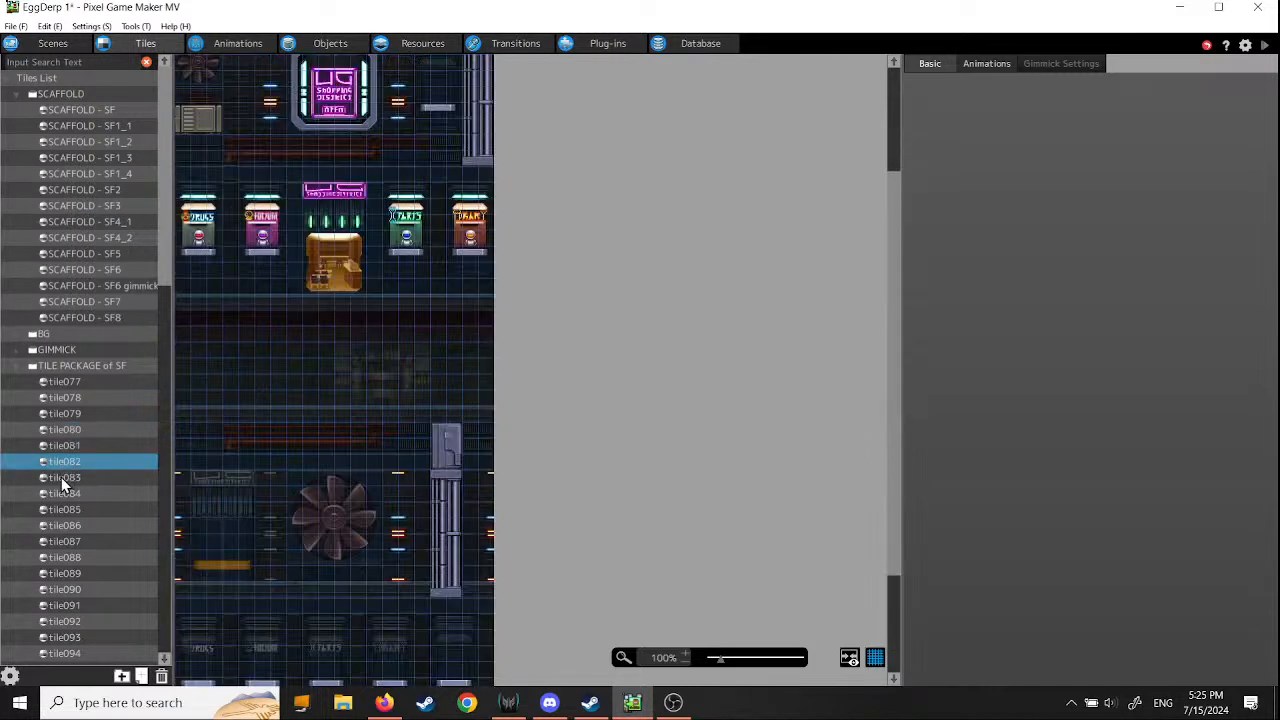
left_click(61, 477)
left_click(65, 492)
left_click(73, 513)
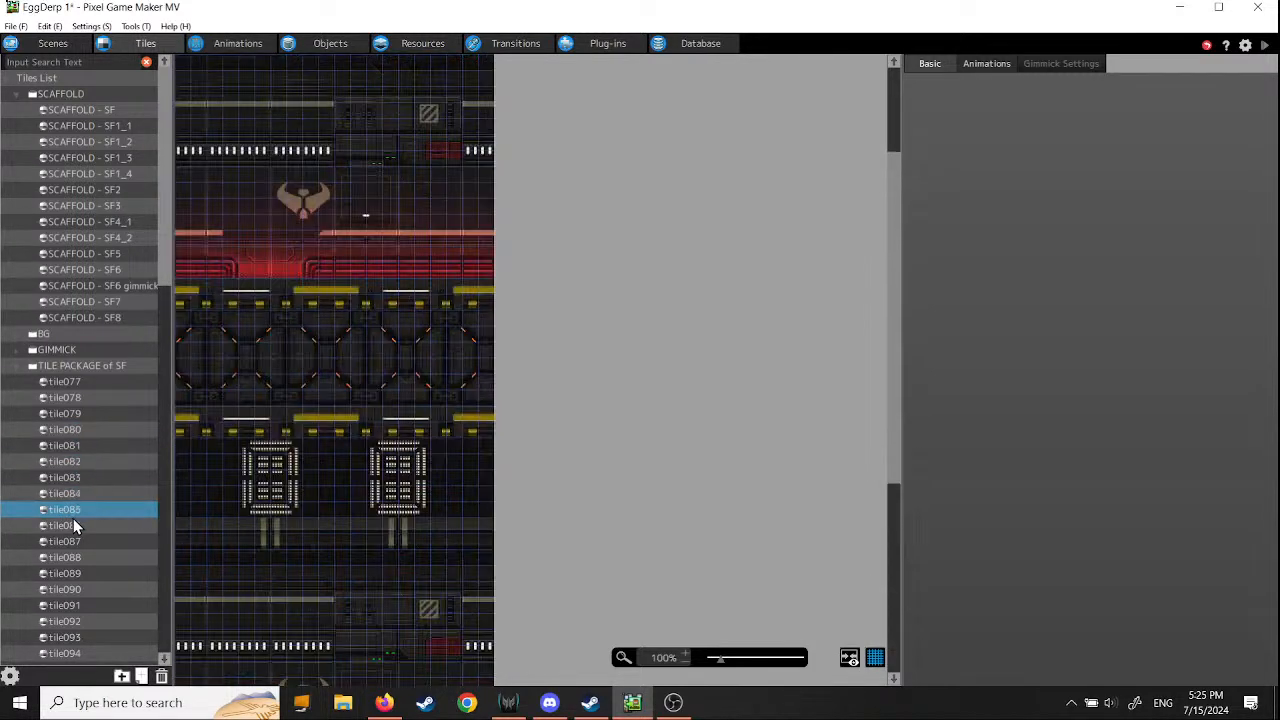
left_click(76, 526)
left_click(73, 541)
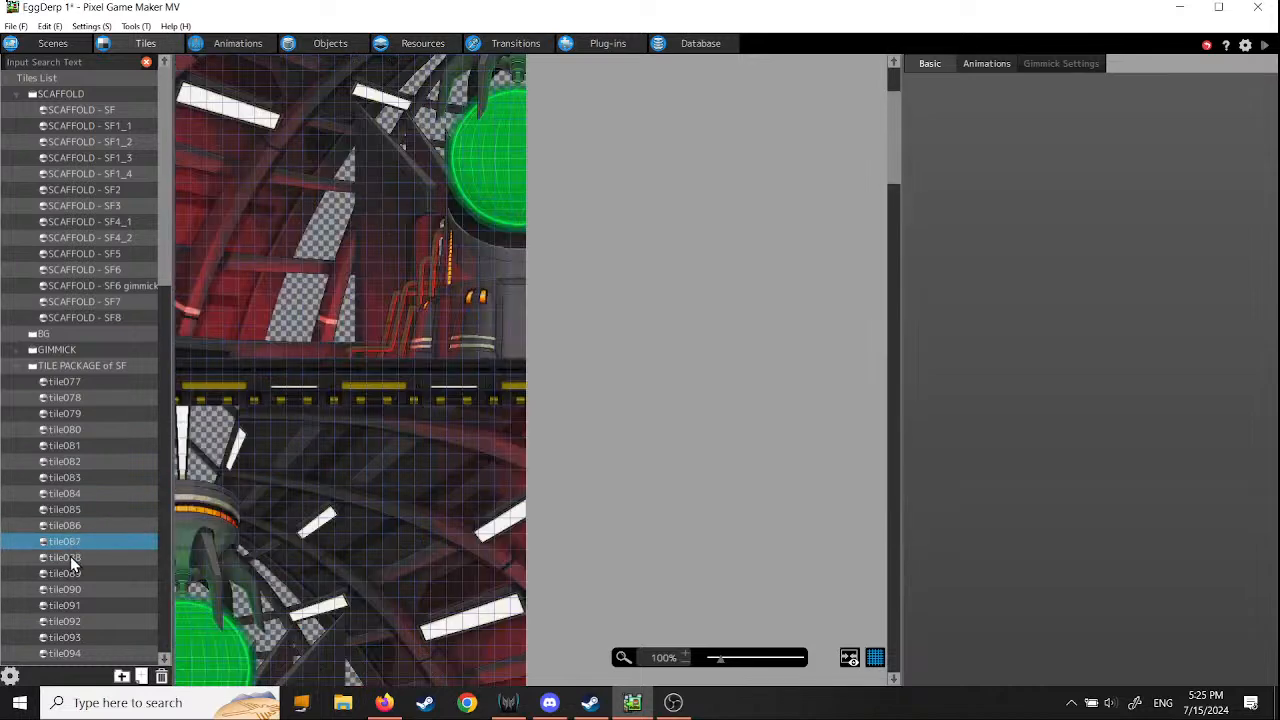
- Preview the tile sets tile088 through tile091, followed by tile093 and tile094
left_click(70, 557)
left_click(69, 573)
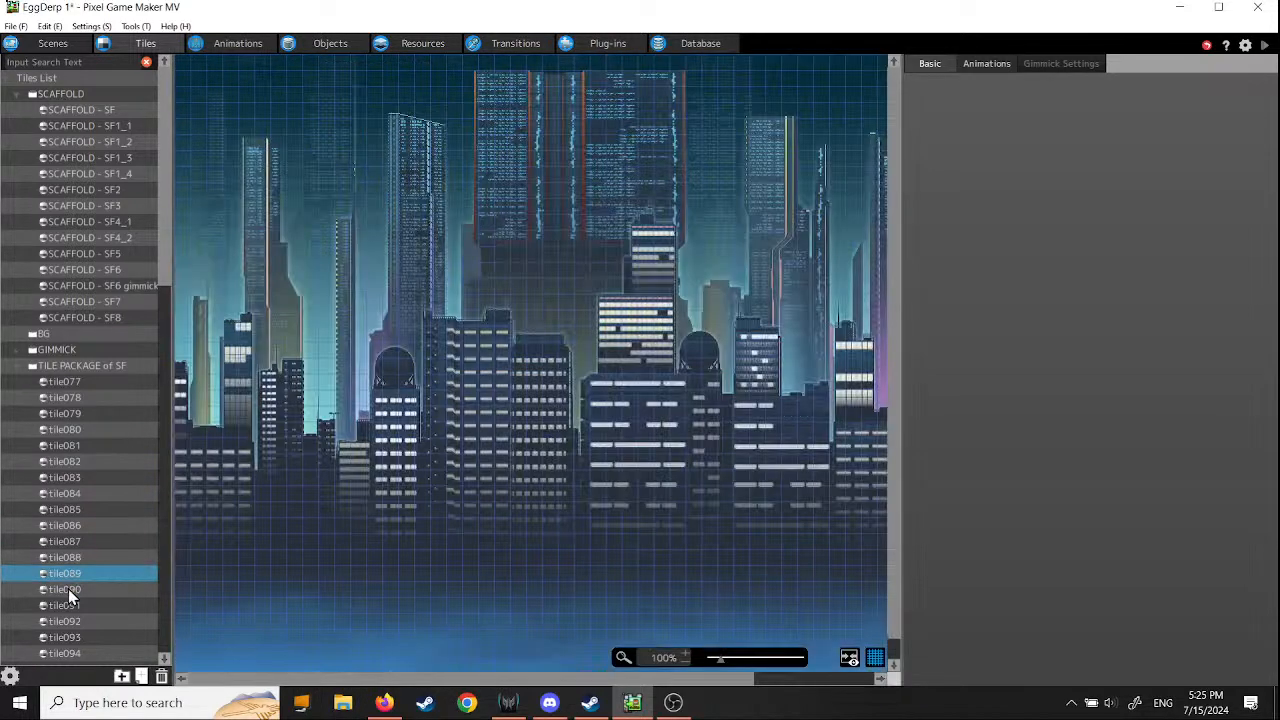
left_click(68, 589)
left_click(71, 605)
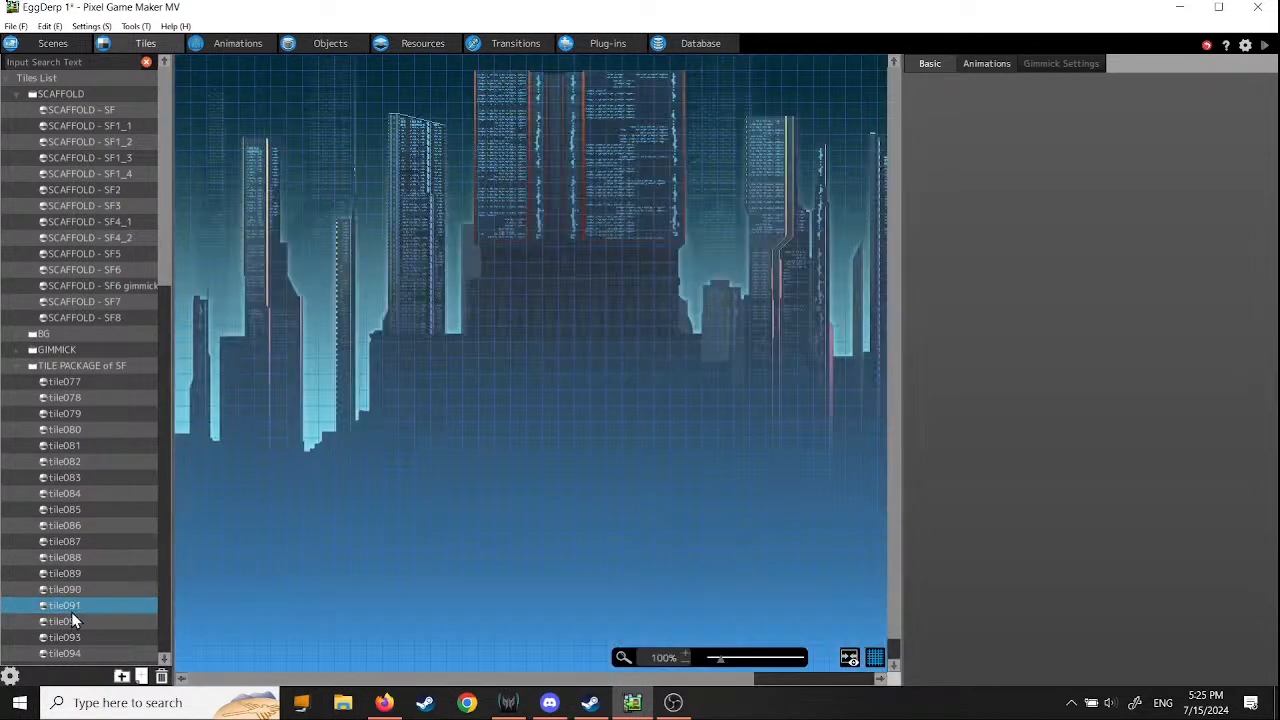
left_click(74, 636)
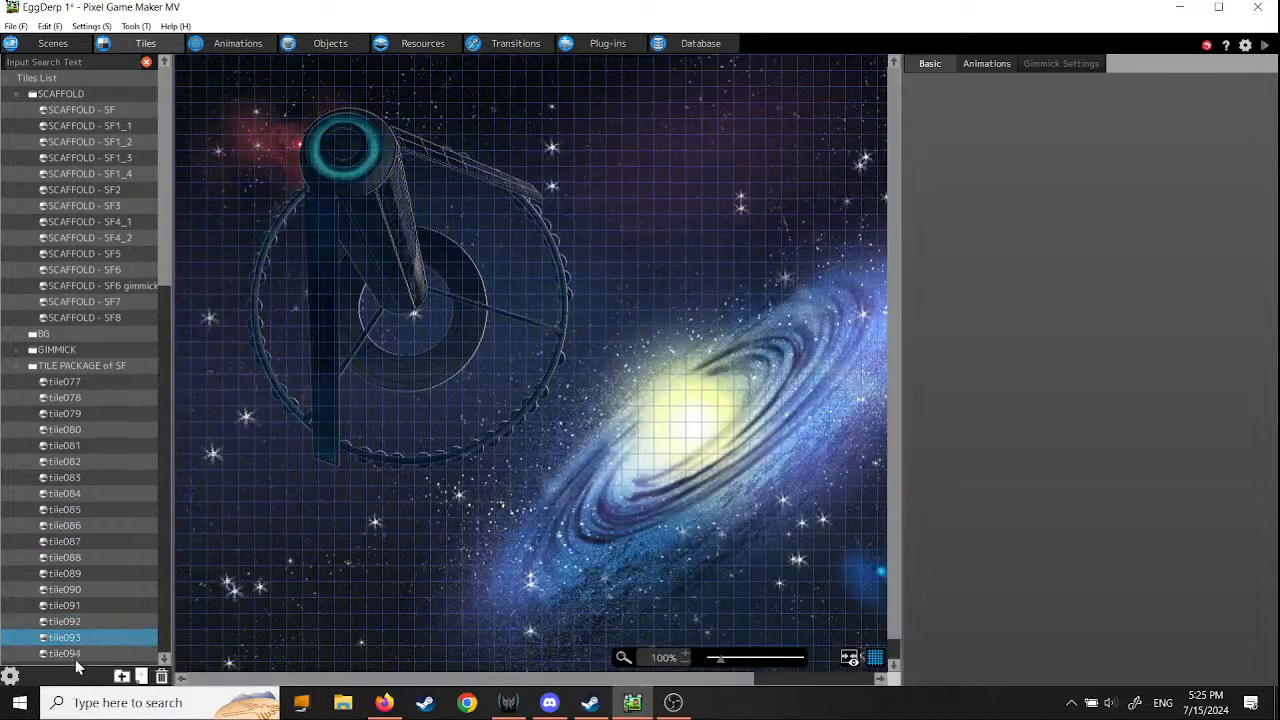
left_click(75, 653)
- Preview the tile sets tile095 through tile102 further along in TILE PACKAGE of SF
scroll(131, 551, "down", 5)
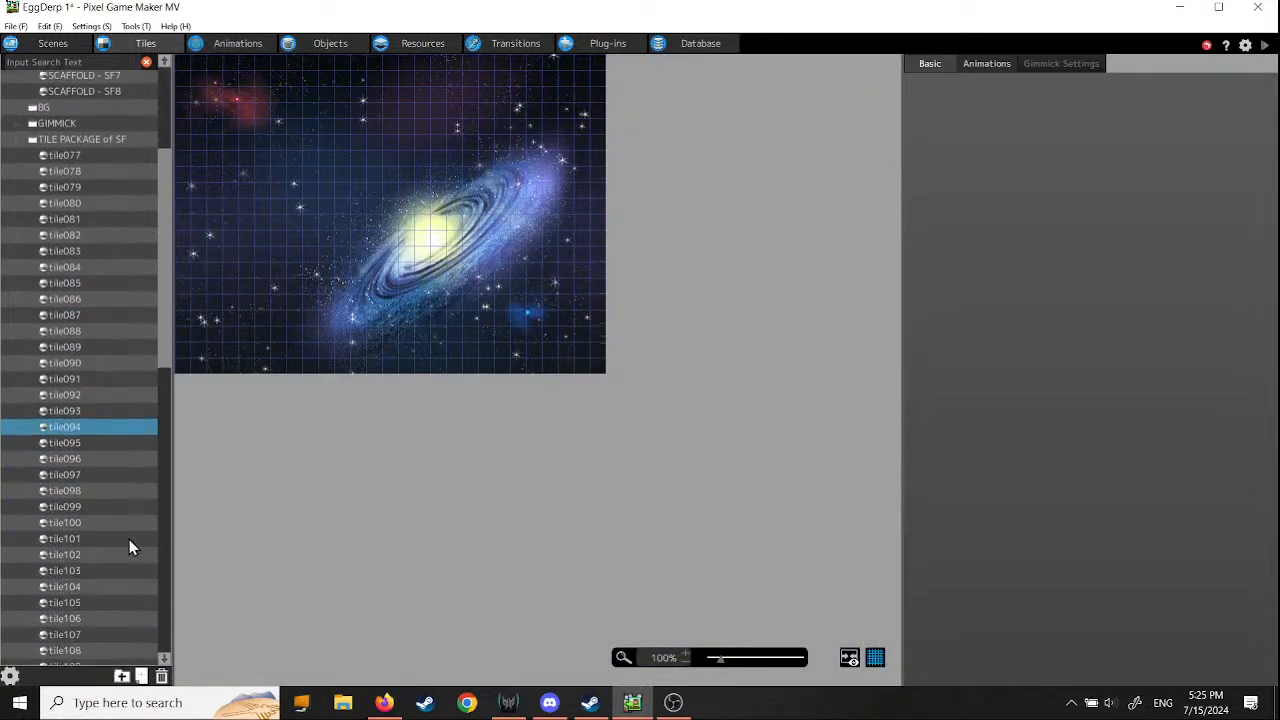
scroll(129, 546, "down", 3)
left_click(67, 338)
left_click(67, 352)
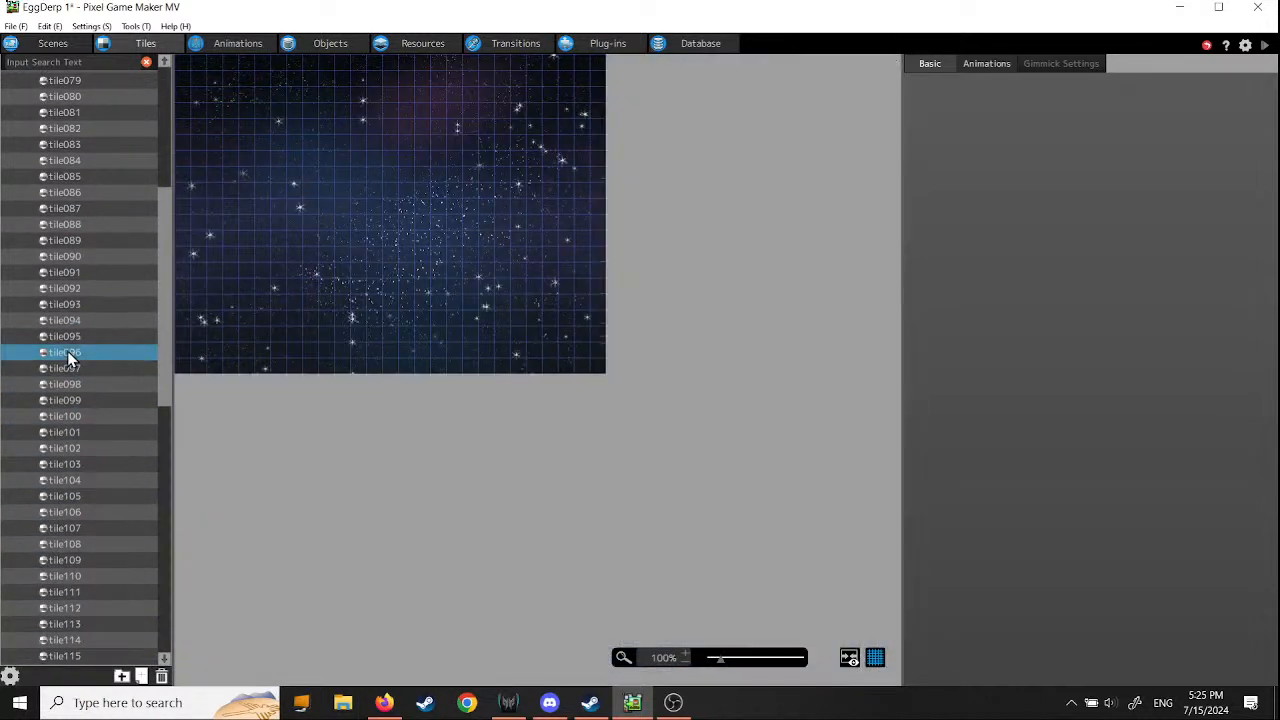
left_click(67, 368)
left_click(66, 385)
left_click(69, 402)
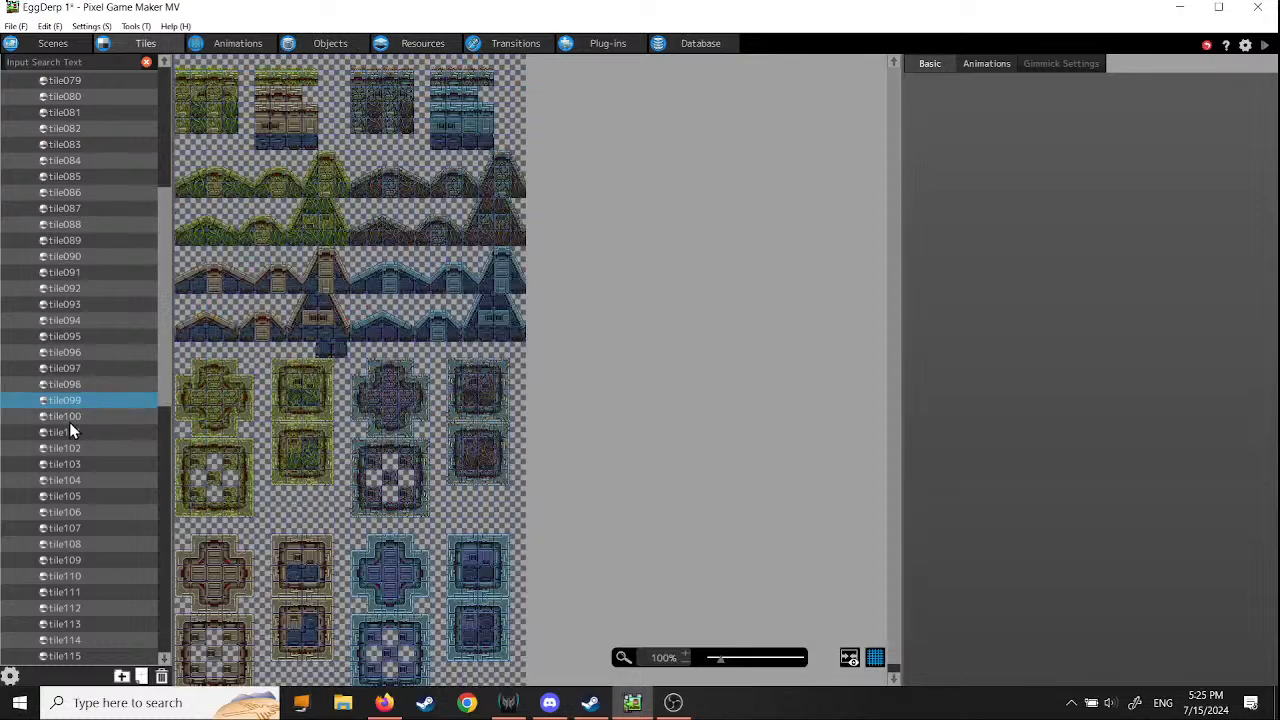
left_click(69, 420)
left_click(69, 432)
left_click(69, 449)
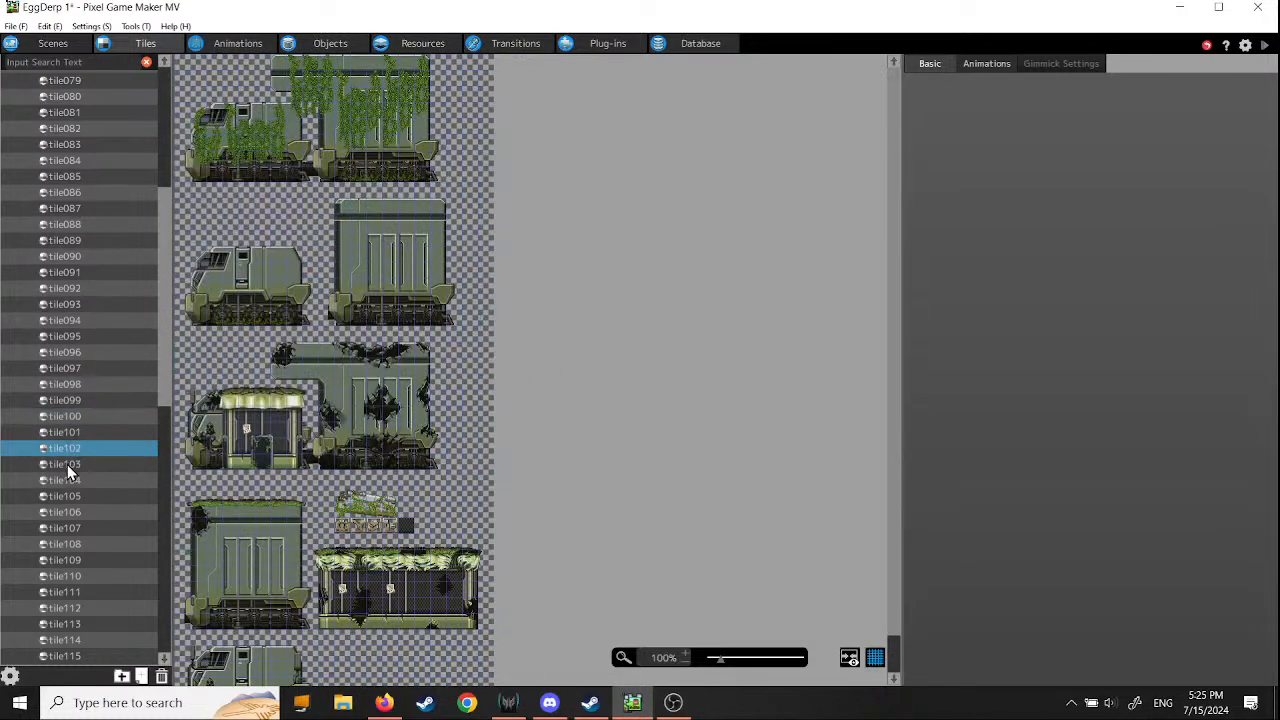
- Preview the tile sets tile103 through tile110 in TILE PACKAGE of SF
left_click(66, 465)
left_click(67, 480)
left_click(69, 497)
left_click(71, 513)
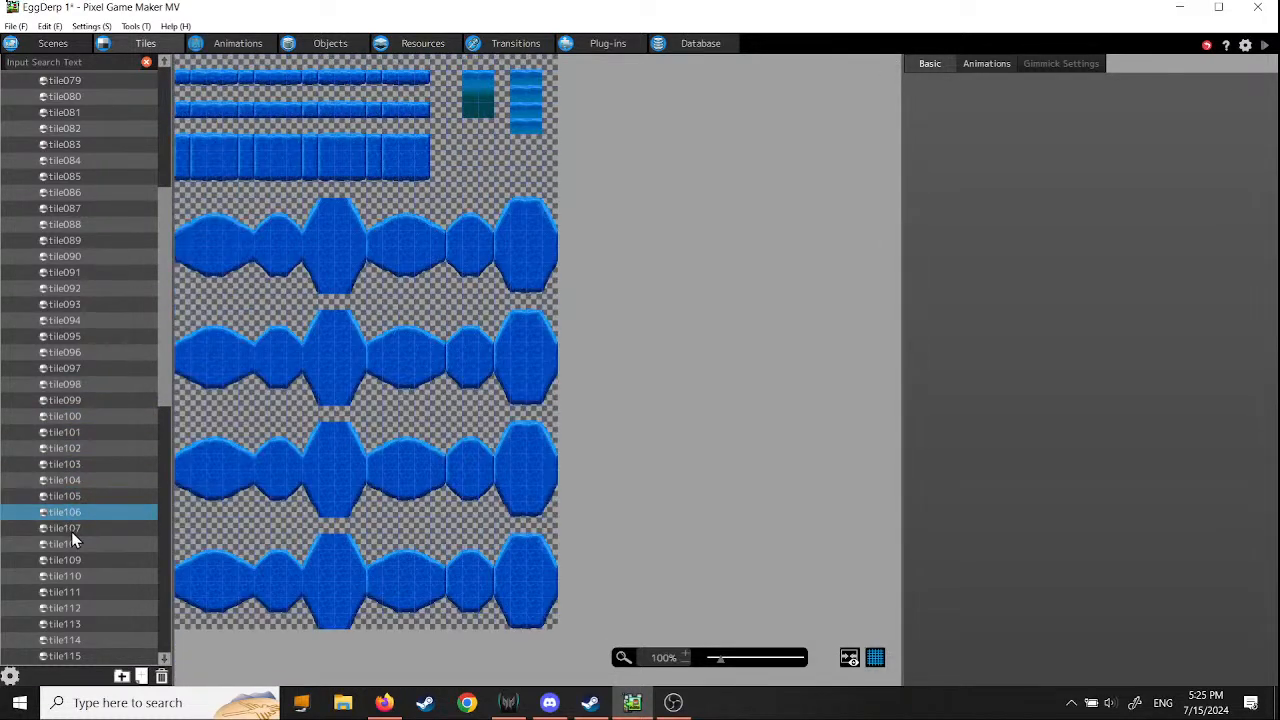
left_click(71, 529)
left_click(70, 545)
left_click(70, 561)
left_click(72, 577)
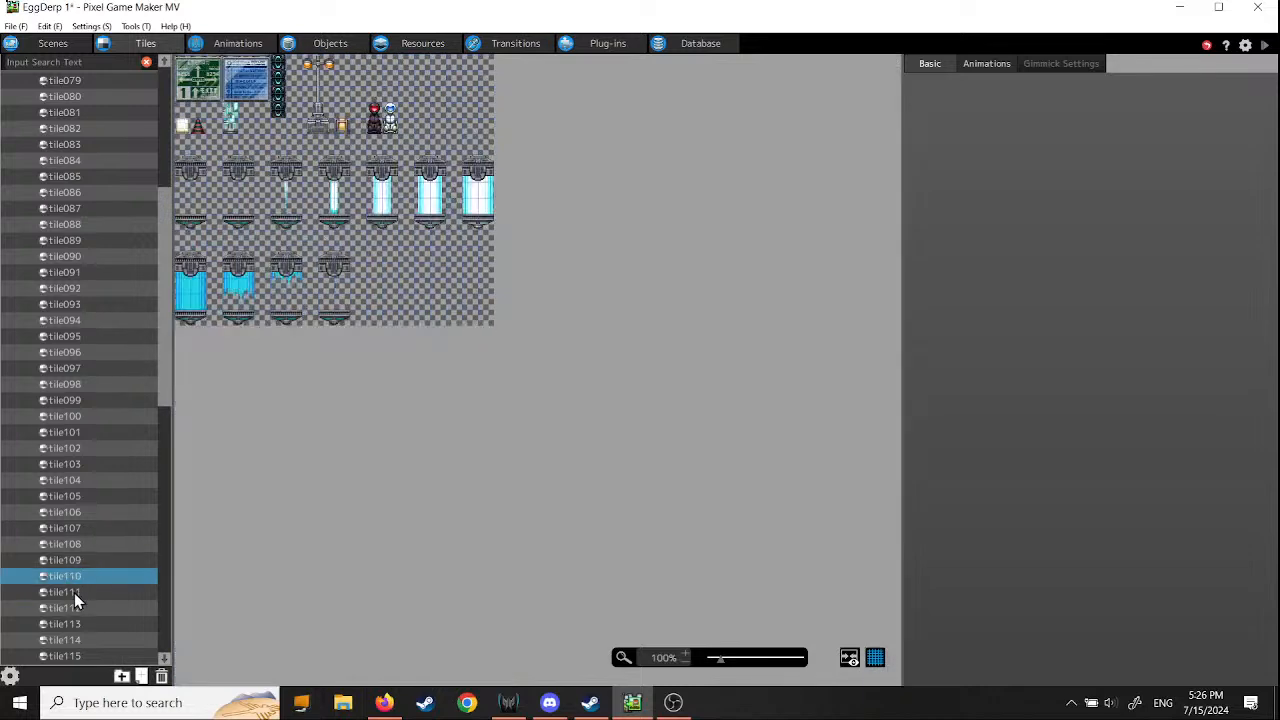
- Preview the tile sets tile111 through tile115 in TILE PACKAGE of SF
left_click(74, 593)
left_click(73, 607)
left_click(73, 623)
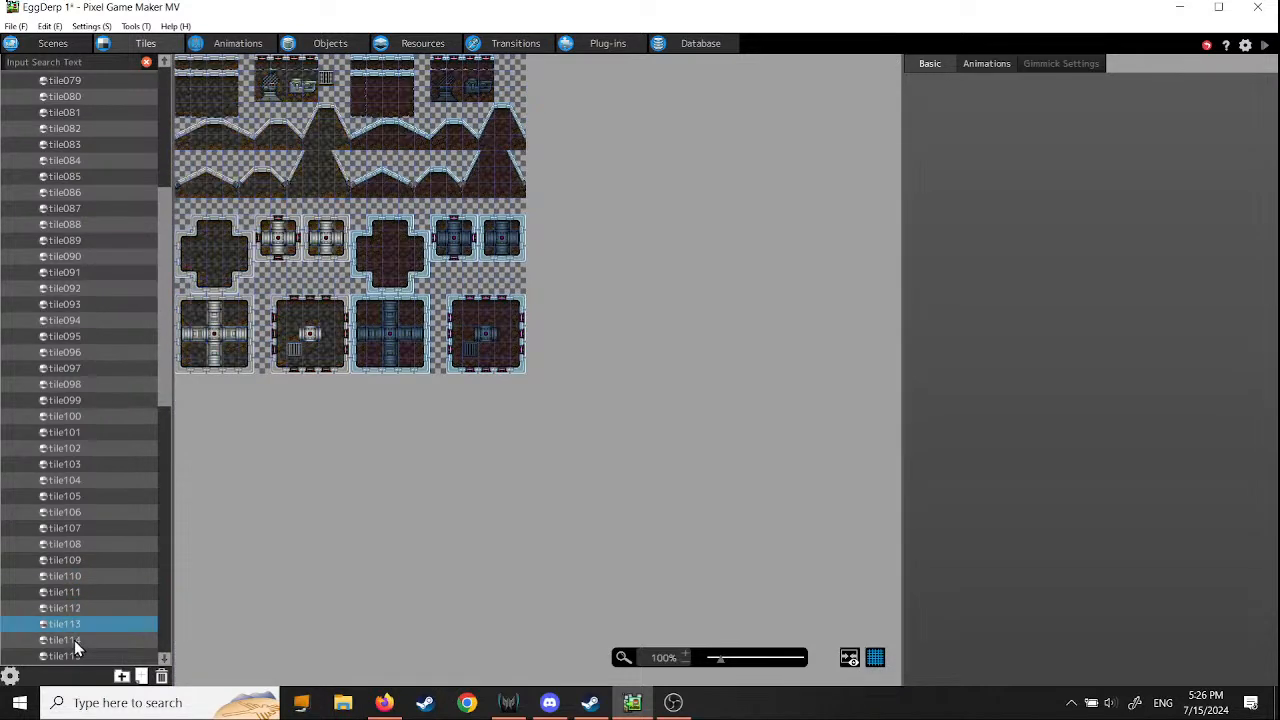
left_click(74, 643)
left_click(67, 655)
- Preview the tile sets near the end of TILE PACKAGE of SF, from tile156 back through tile150
left_click_drag(166, 471, 163, 586)
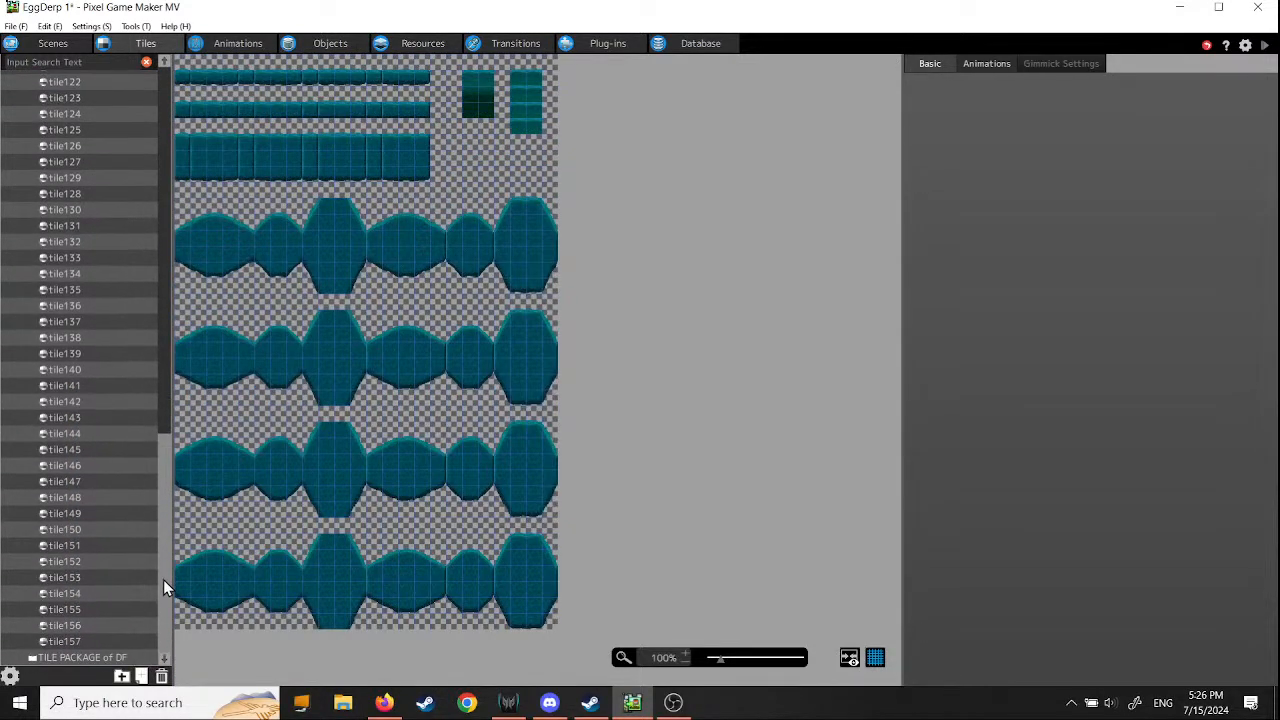
left_click(58, 626)
left_click(58, 609)
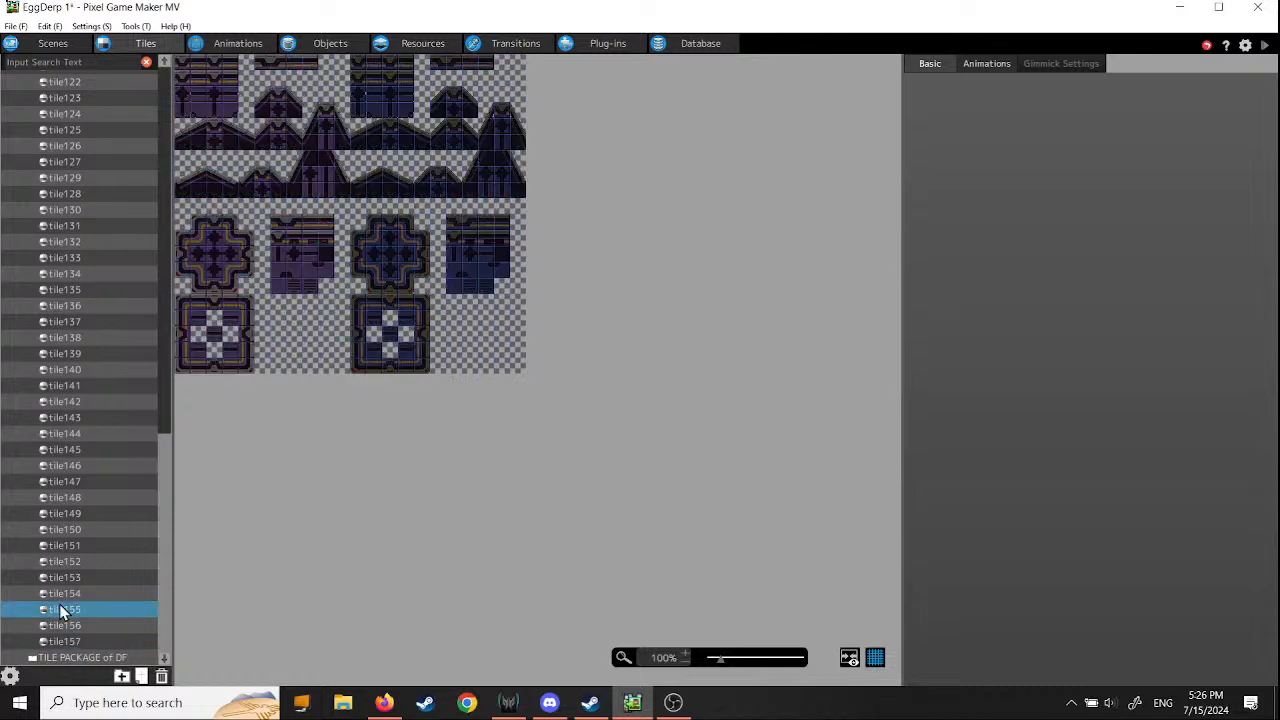
left_click(58, 592)
left_click(58, 578)
left_click(58, 562)
left_click(61, 546)
left_click(62, 530)
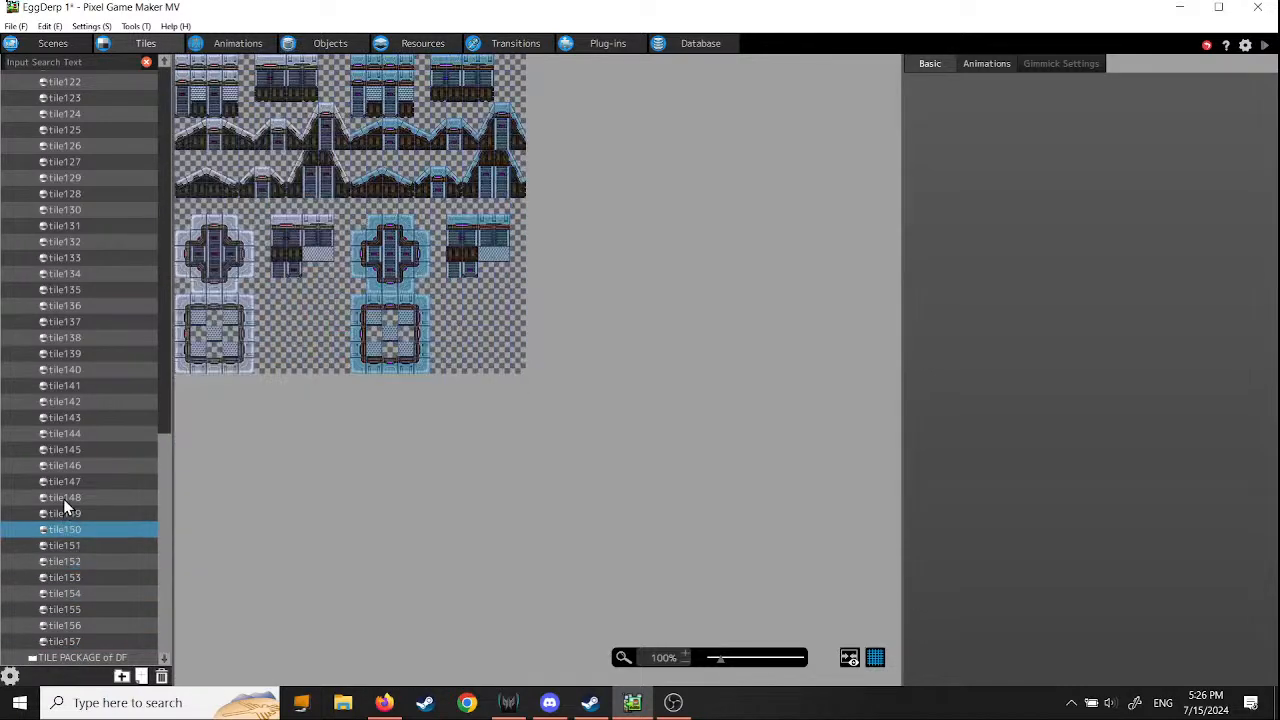
- Preview the tile sets from tile148 back through tile144, plus tile141 and tile140
left_click(63, 498)
left_click(65, 482)
left_click(68, 466)
left_click(70, 450)
left_click(70, 434)
left_click(68, 386)
left_click(67, 373)
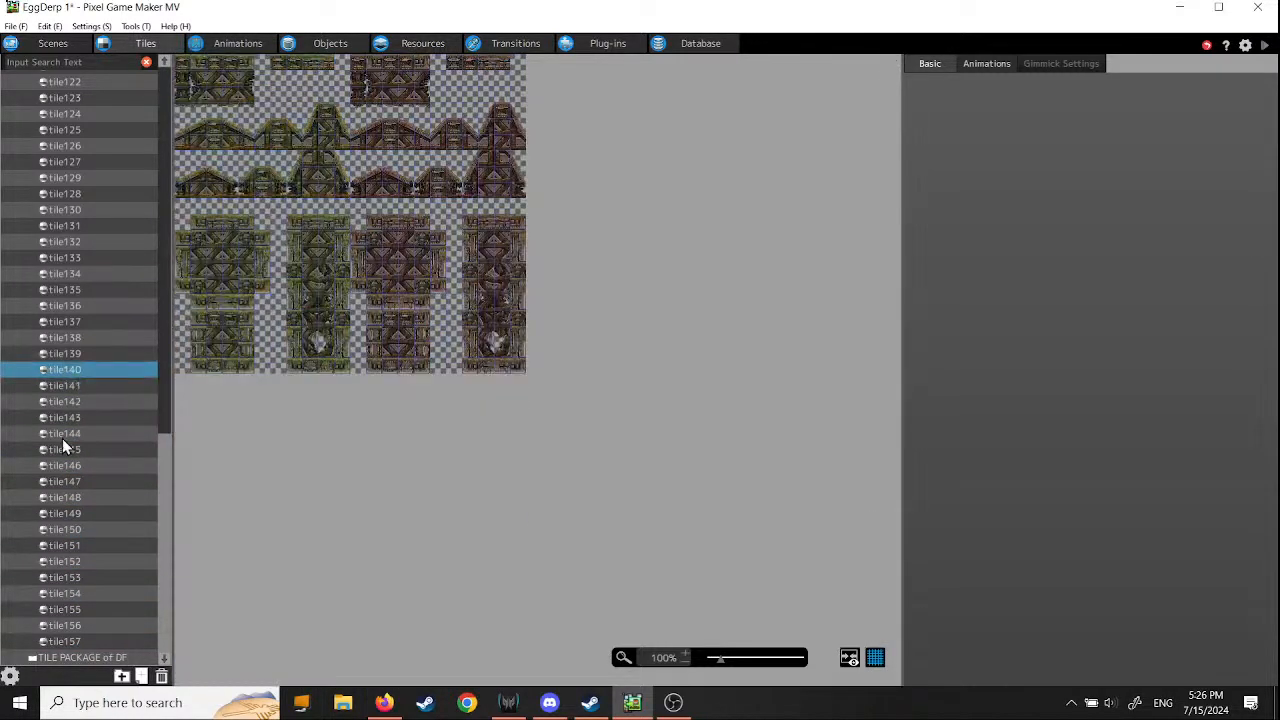
- Compare the tile144 tile set with tile143
left_click(65, 432)
left_click(67, 417)
left_click(67, 433)
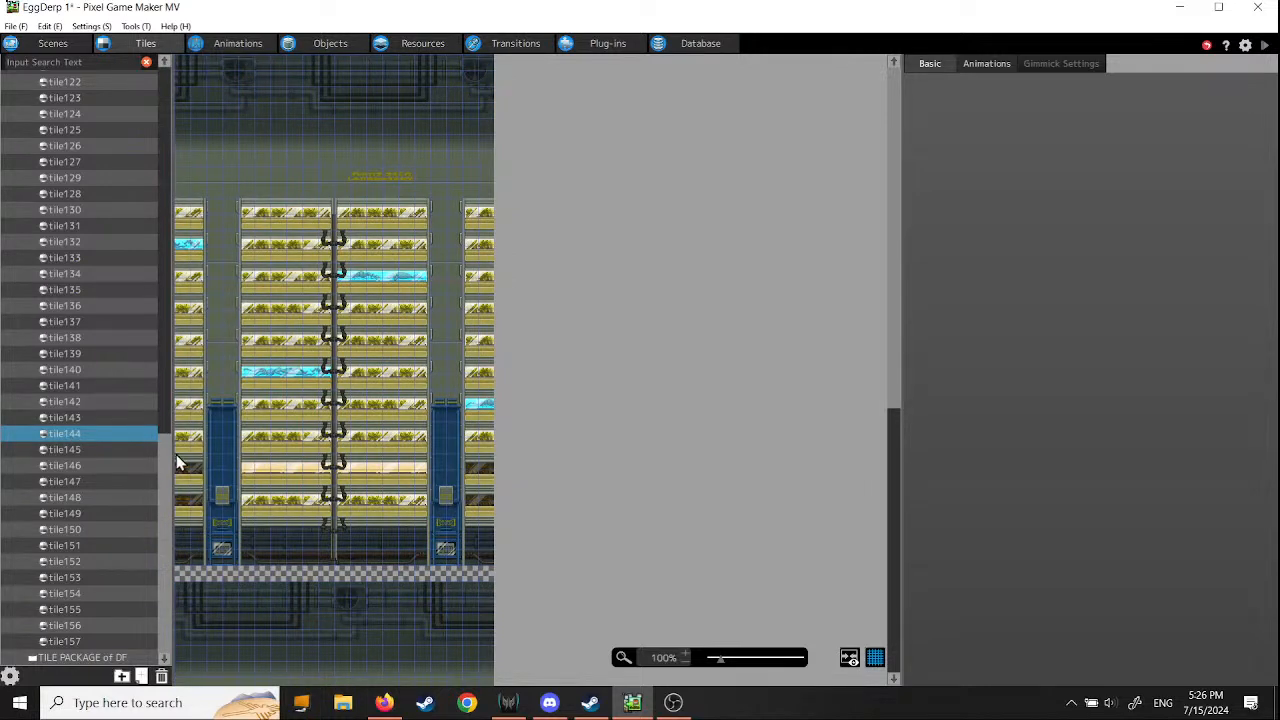
- Collapse TILE PACKAGE of SF, expand TILE PACKAGE of DF, and preview its tile001 tile set
scroll(170, 477, "up", 1)
left_click_drag(169, 470, 173, 94)
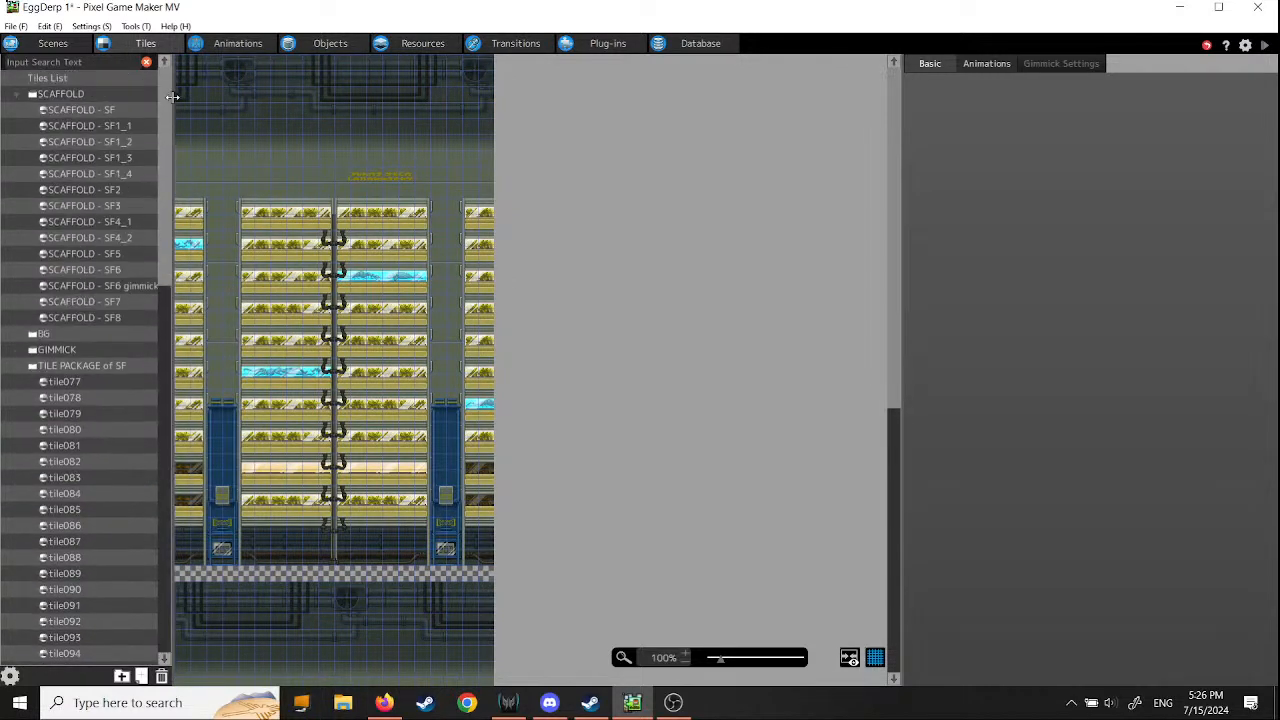
left_click(18, 369)
left_click(17, 382)
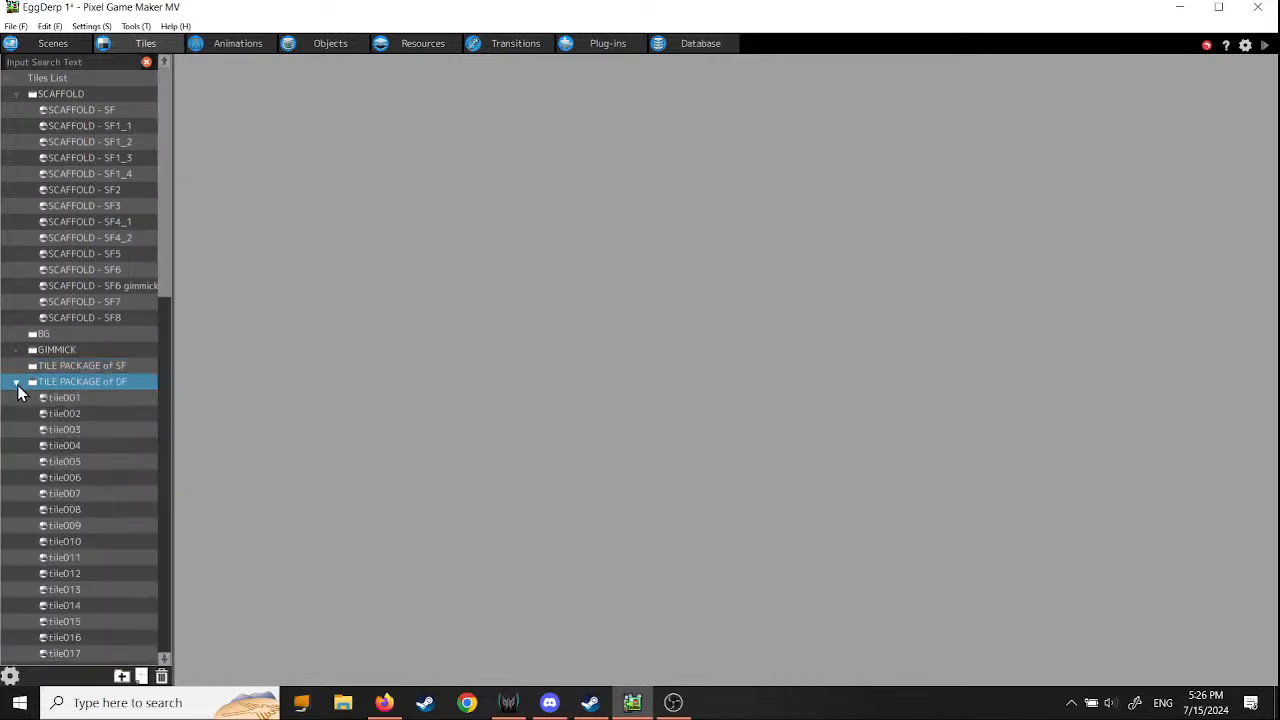
left_click(68, 401)
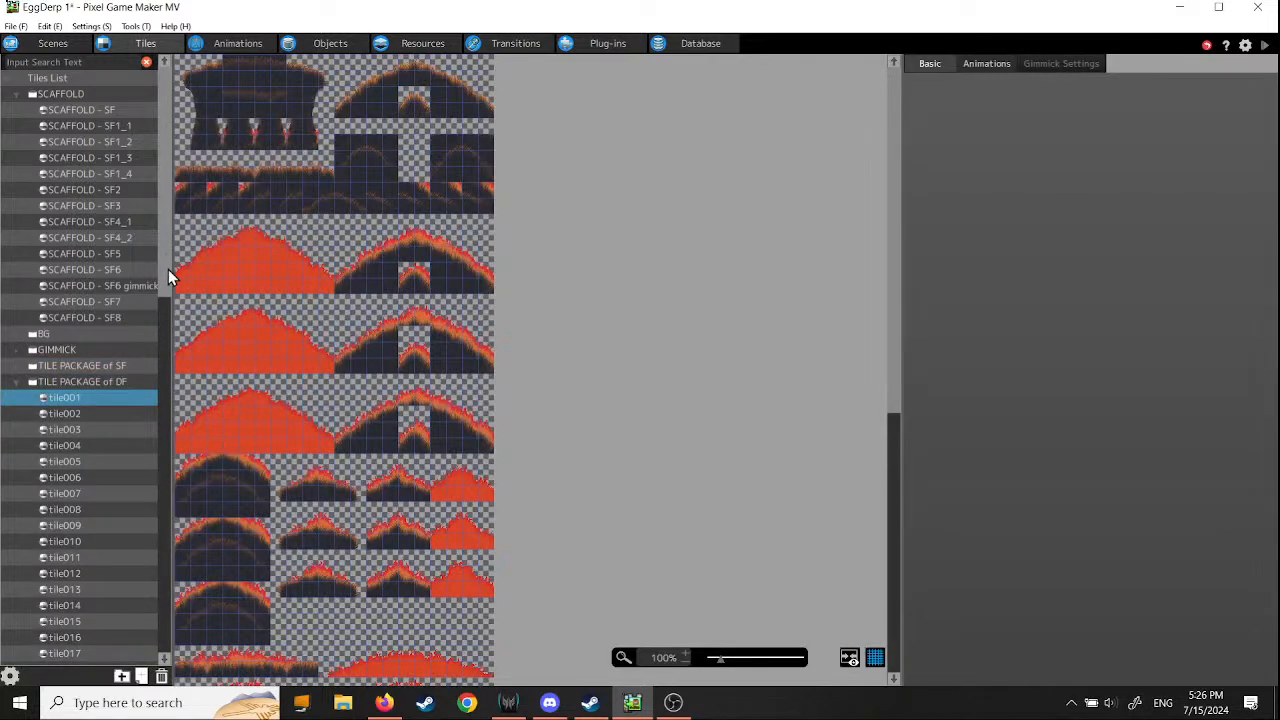
- Preview the tile002, tile003 and tile004 tile sets in TILE PACKAGE of DF
left_click_drag(168, 269, 173, 315)
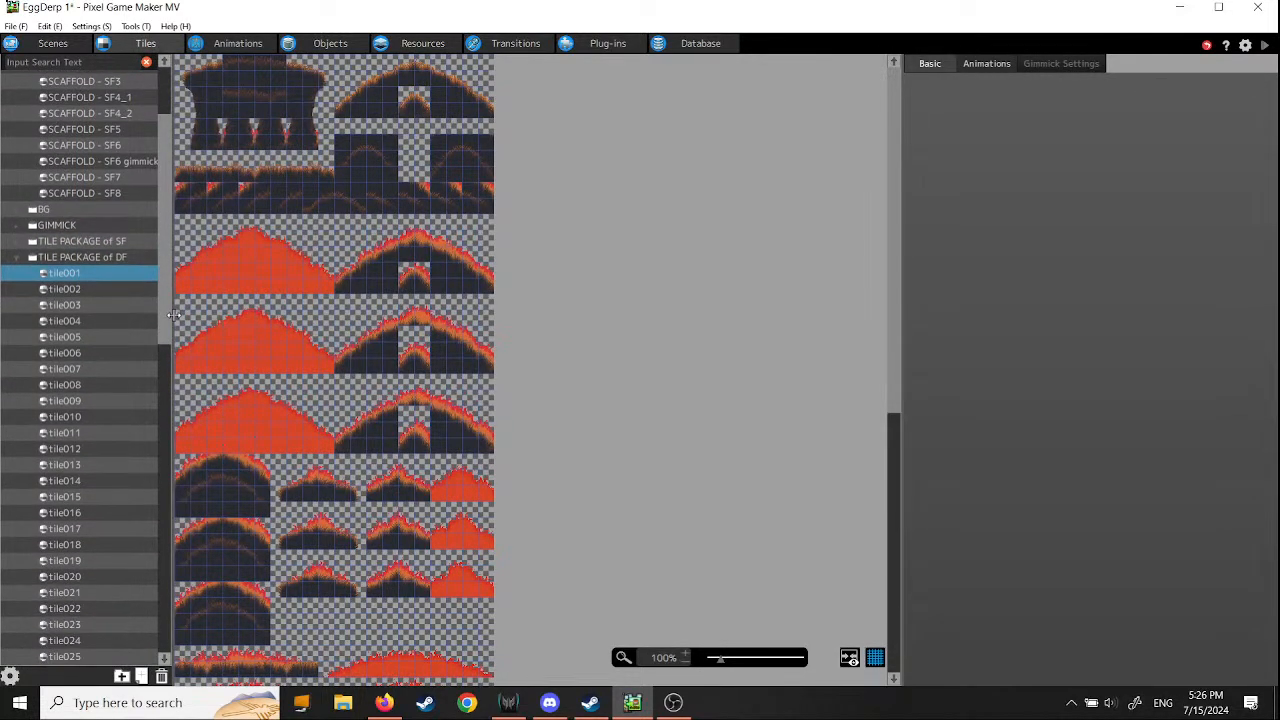
left_click(70, 291)
left_click(72, 305)
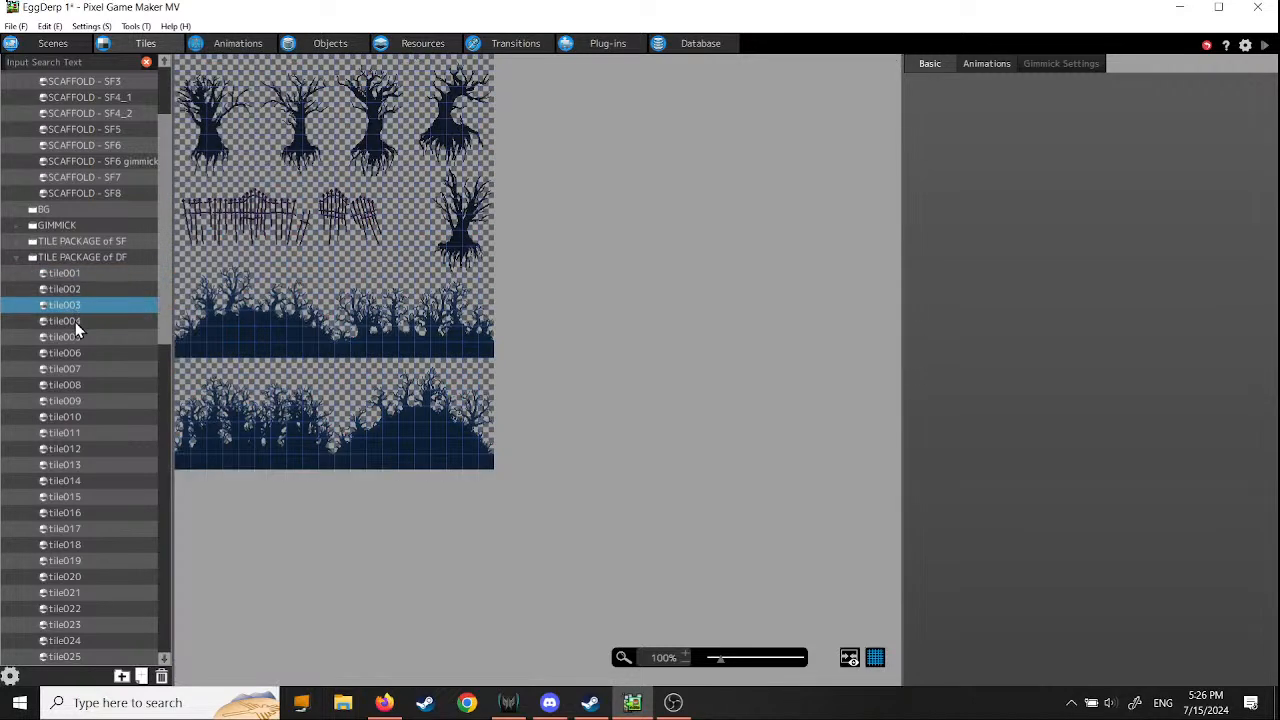
left_click(75, 321)
left_click(75, 304)
left_click(68, 321)
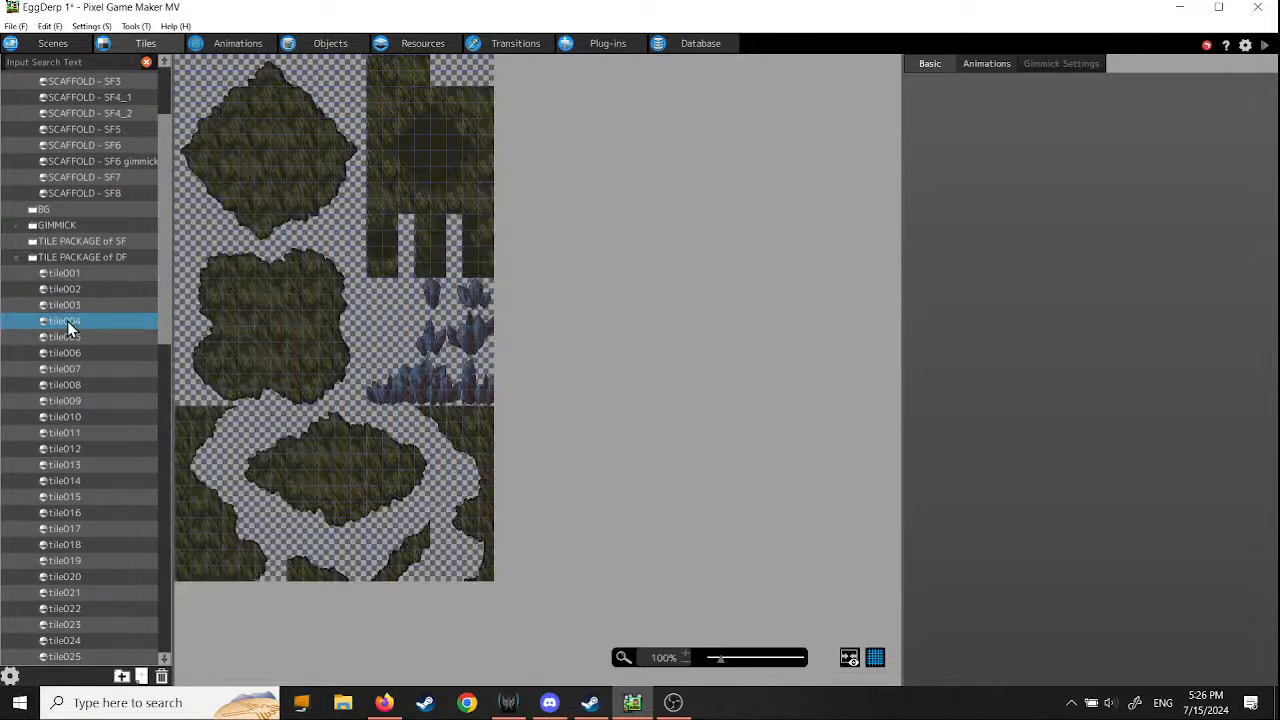
- Preview the tile sets from tile005 through tile009 in TILE PACKAGE of DF
left_click(66, 337)
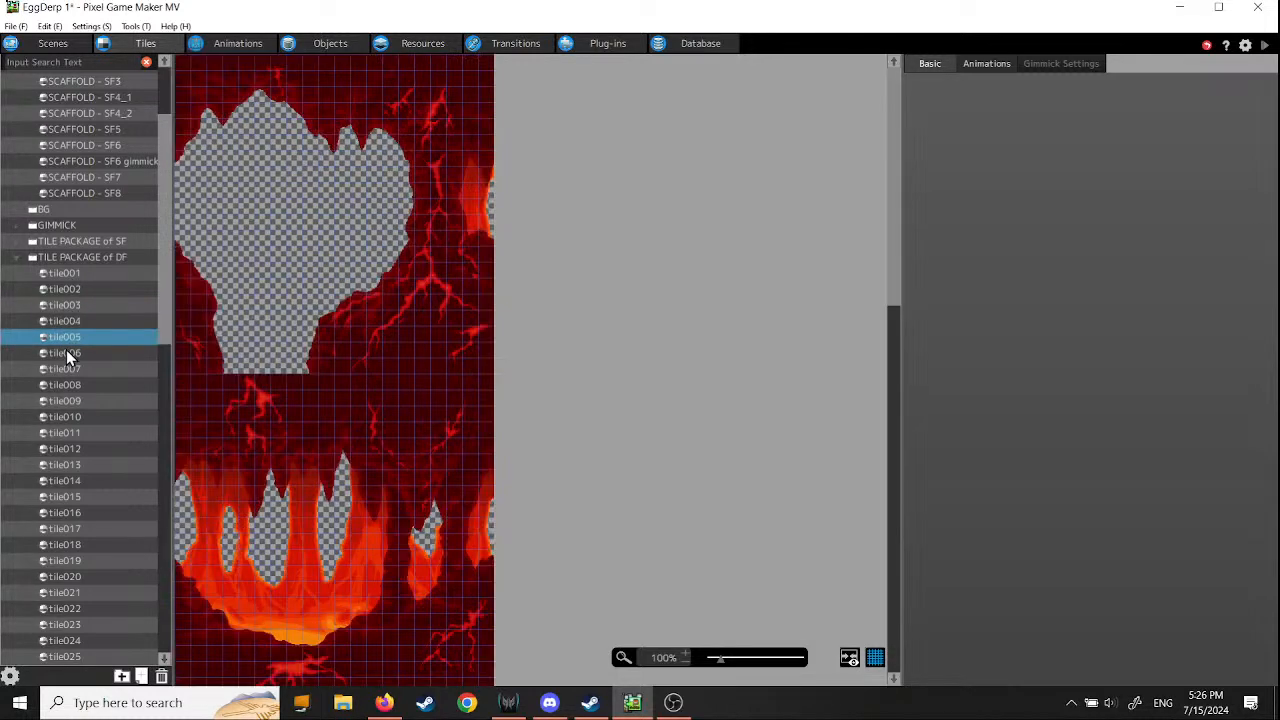
left_click(66, 353)
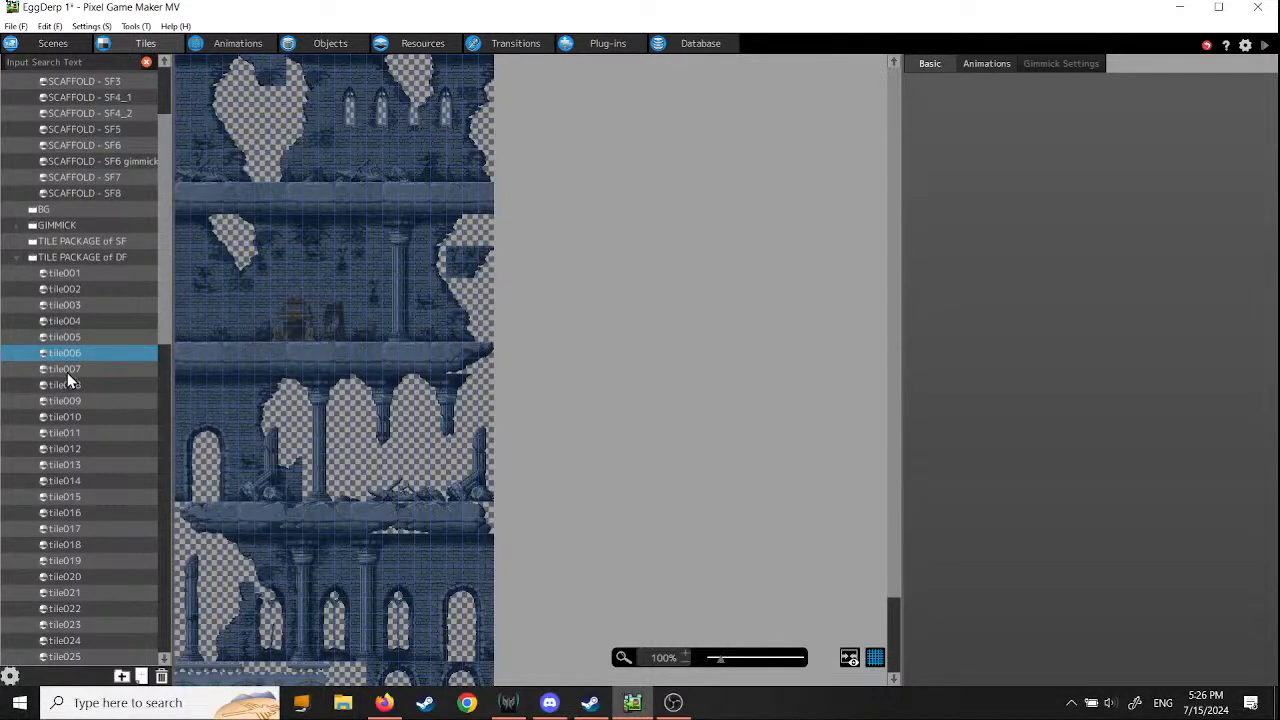
left_click(67, 370)
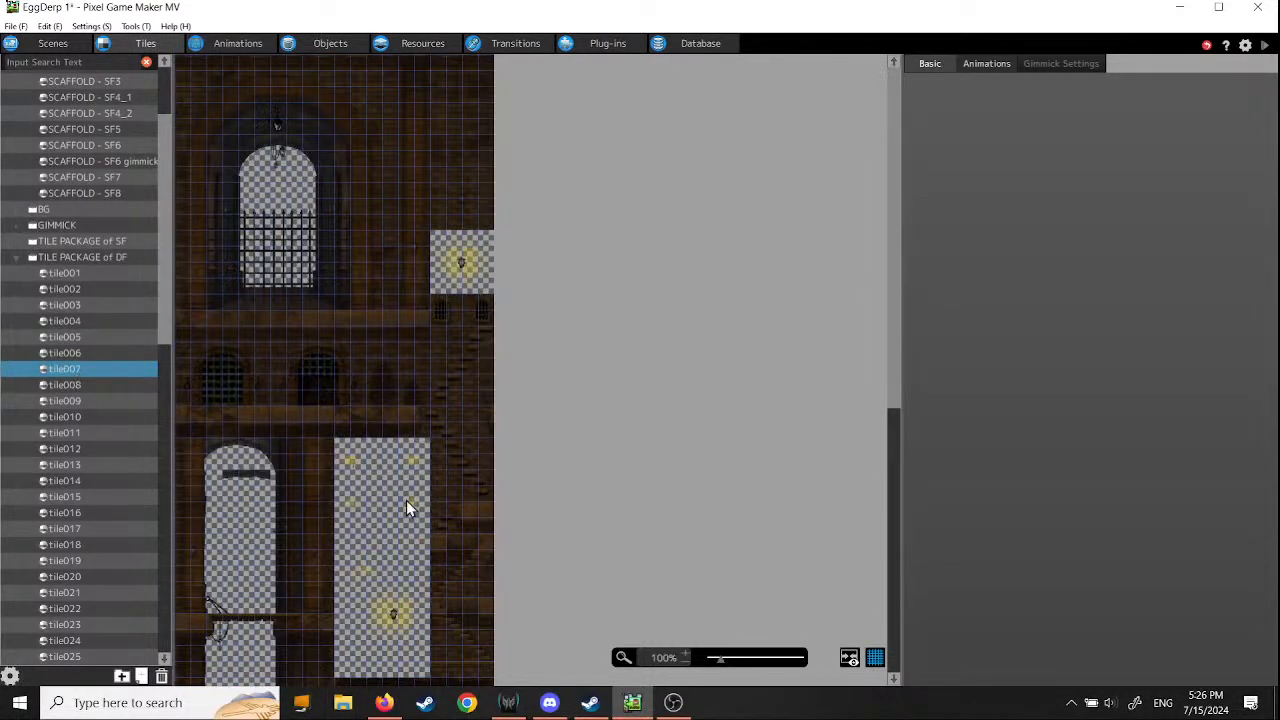
left_click(63, 384)
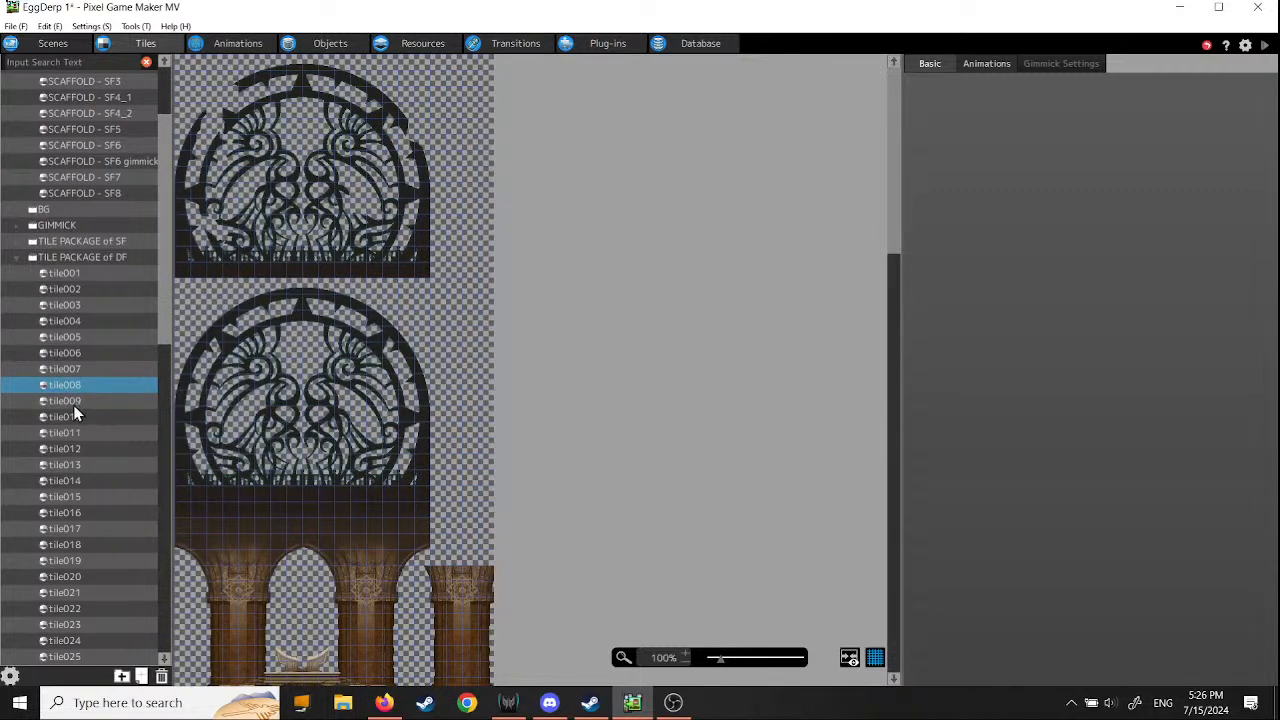
left_click(64, 401)
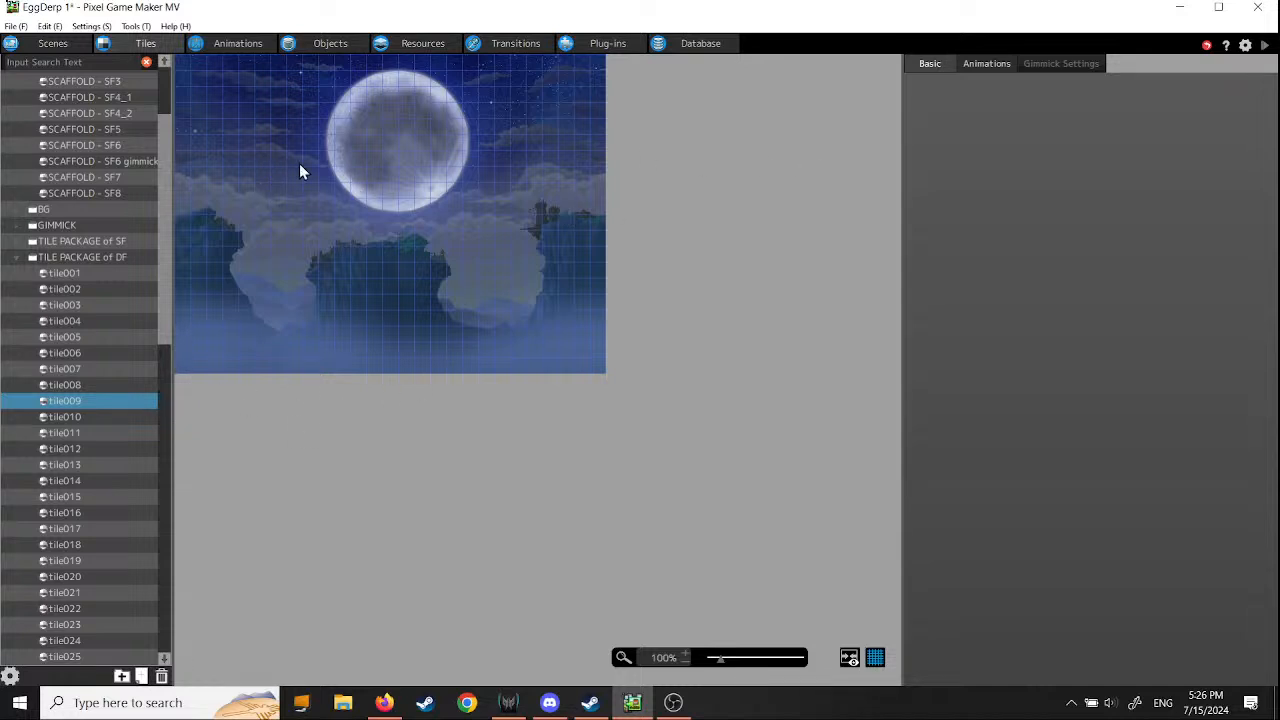
- Examine the full moon background of tile009 at reduced zoom levels, ending at 50%
right_click(46, 403)
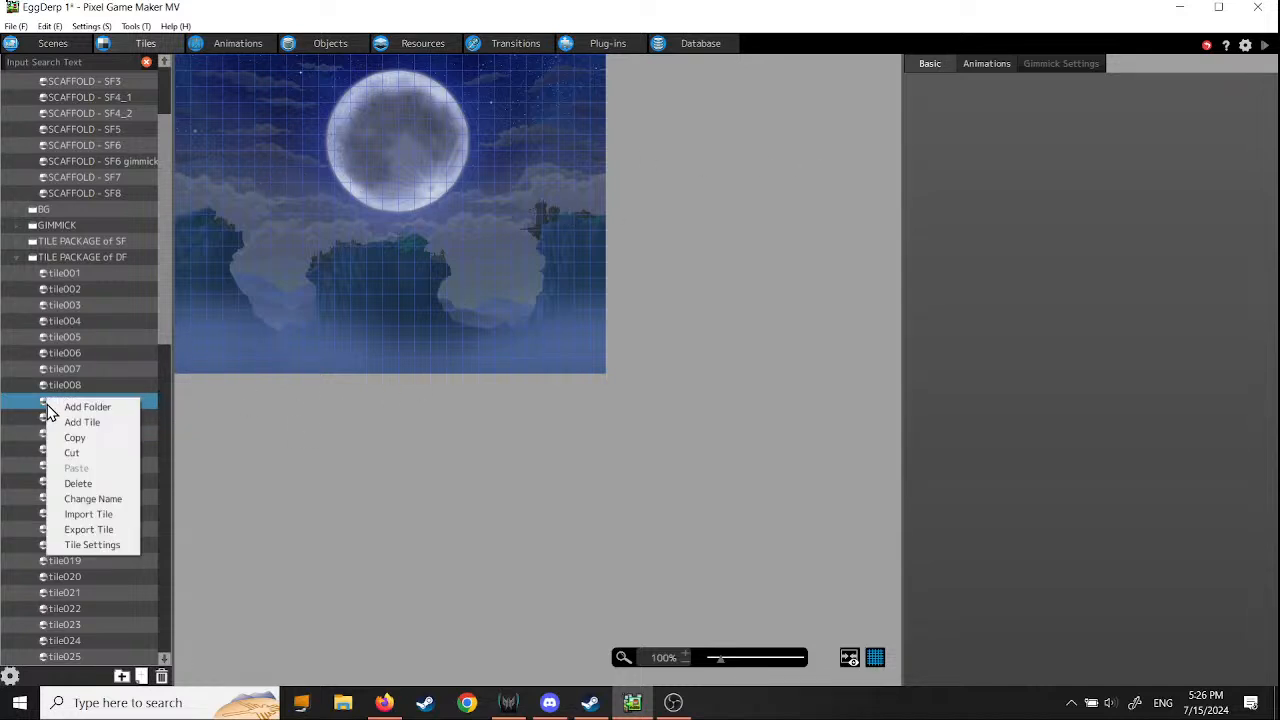
left_click(44, 406)
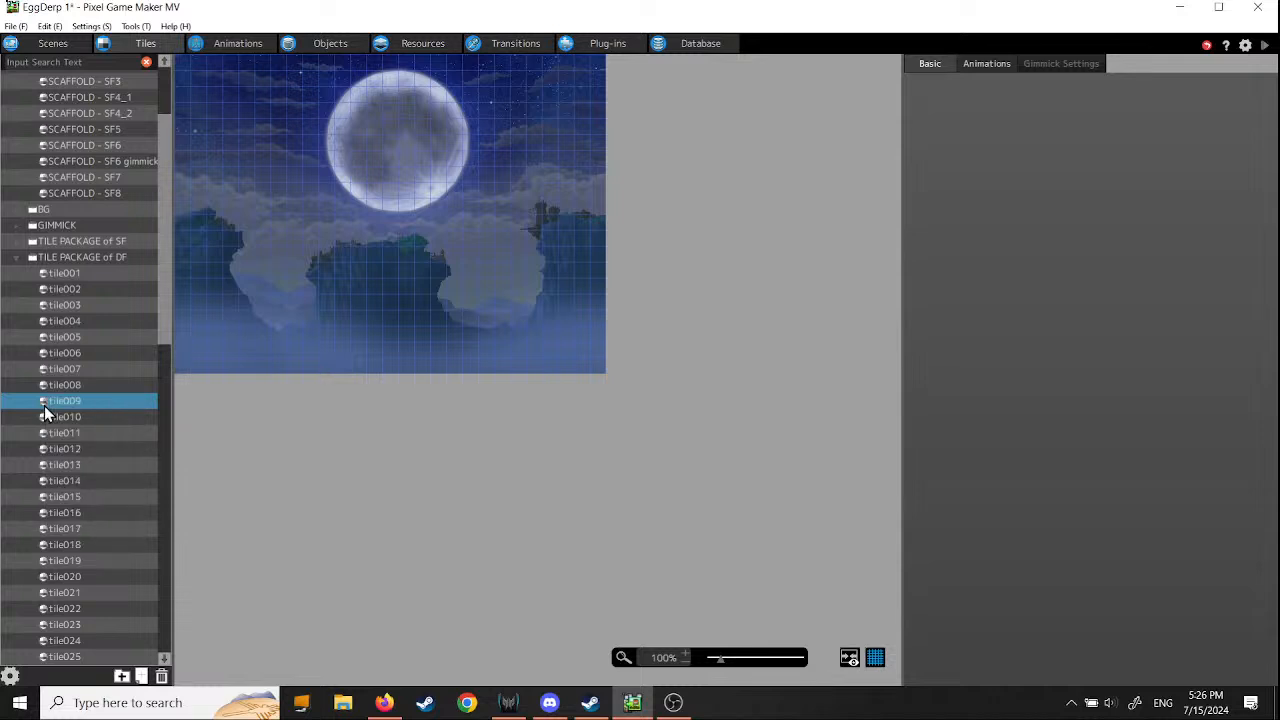
right_click(43, 403)
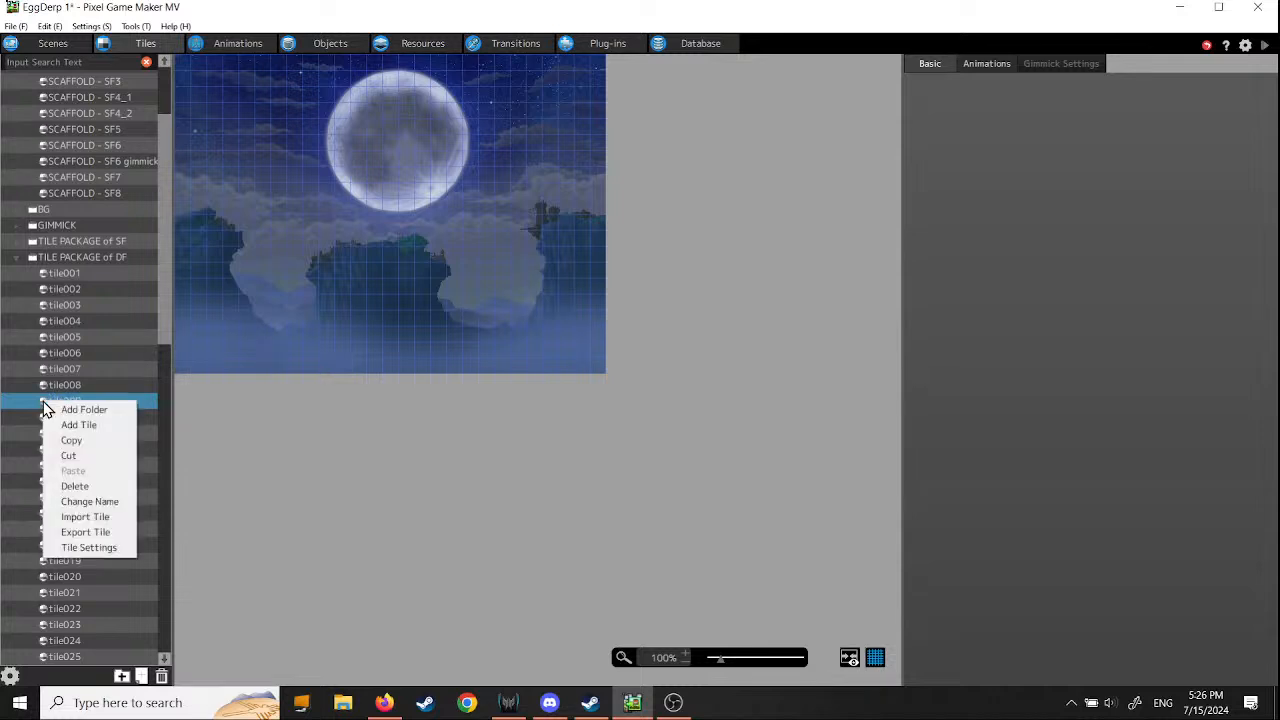
middle_click_drag(548, 367, 716, 540)
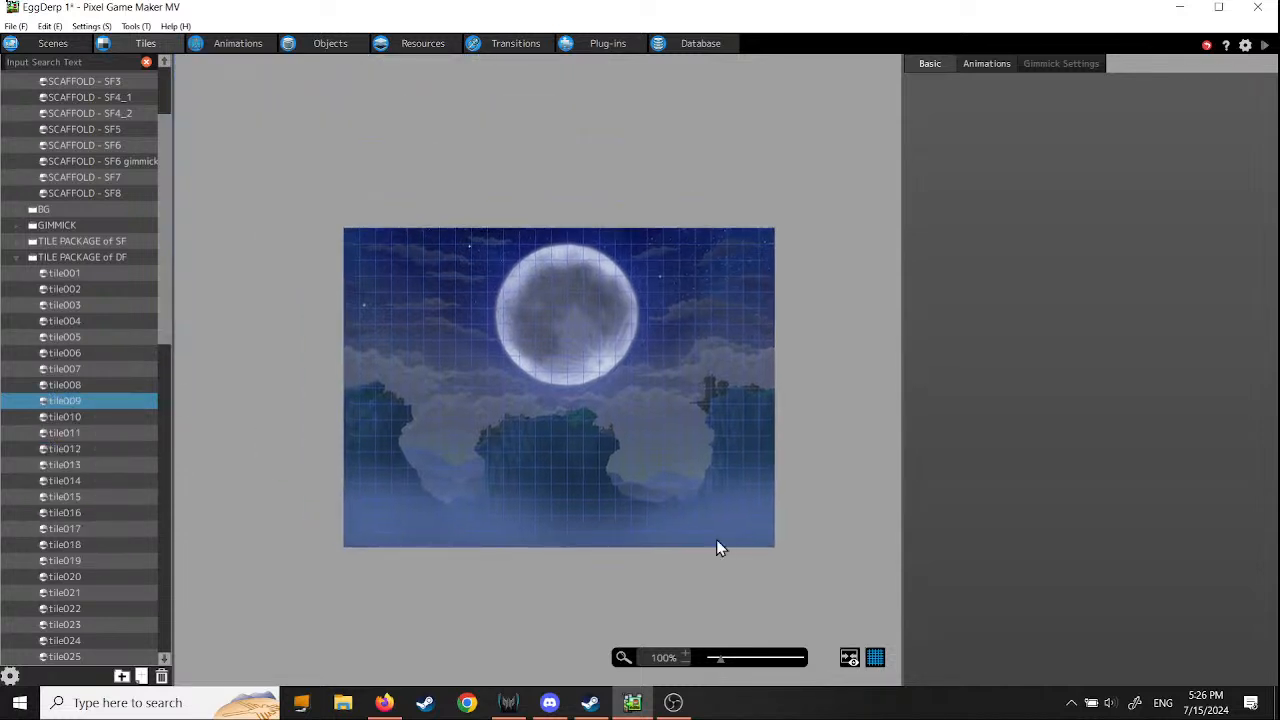
scroll(636, 390, "down", 3)
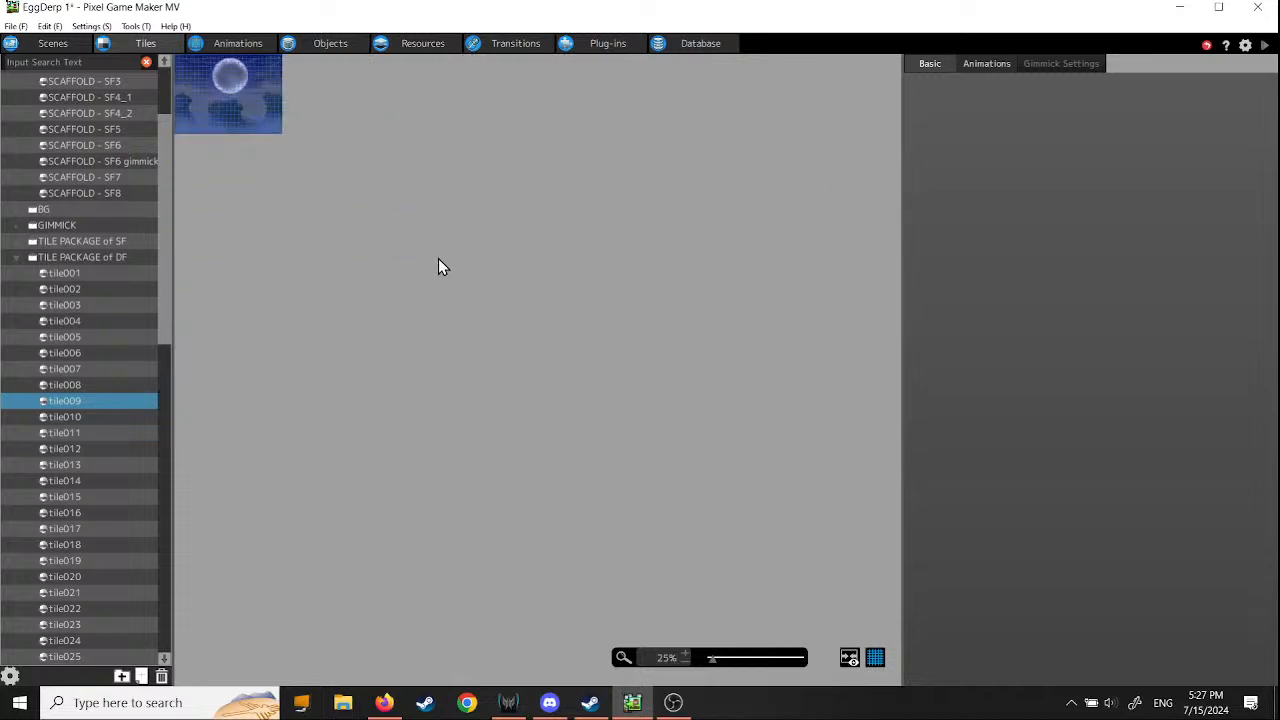
scroll(438, 264, "up", 4)
scroll(417, 246, "down", 3)
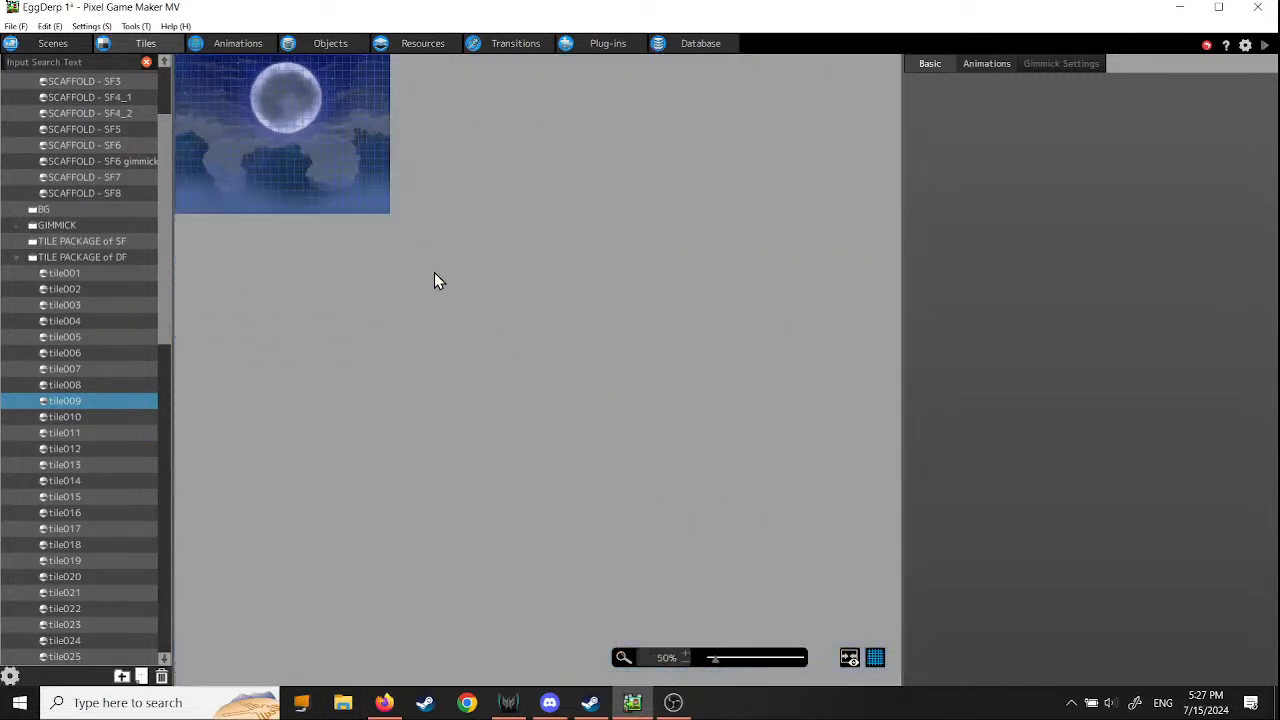
middle_click_drag(379, 205, 467, 333)
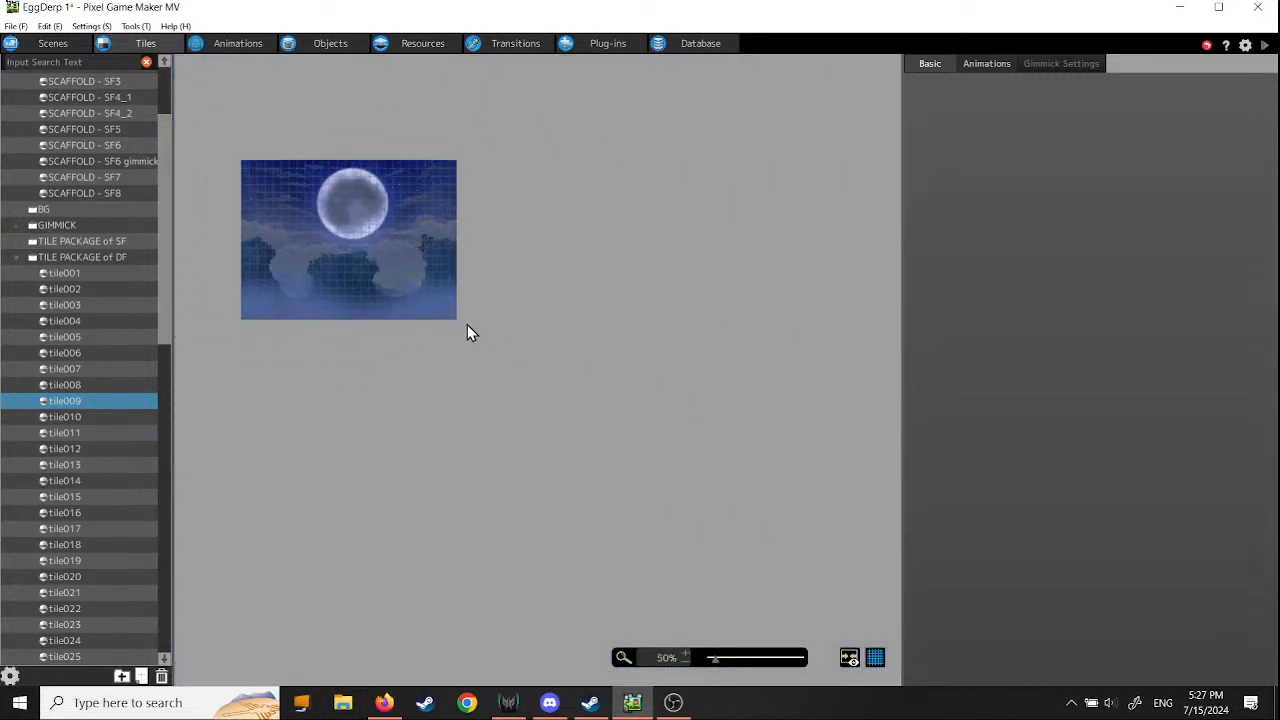
- Preview the background tile sets from tile010 through tile015 in TILE PACKAGE of DF
left_click(45, 419)
left_click(44, 430)
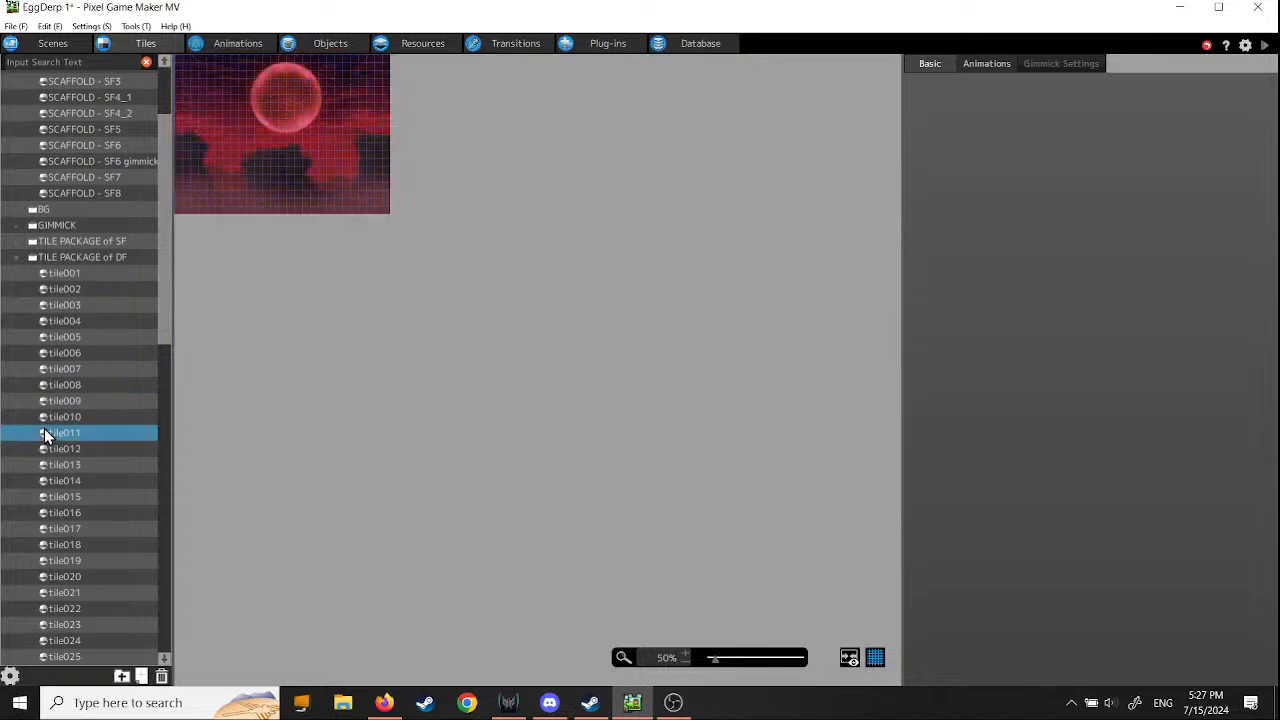
left_click(45, 449)
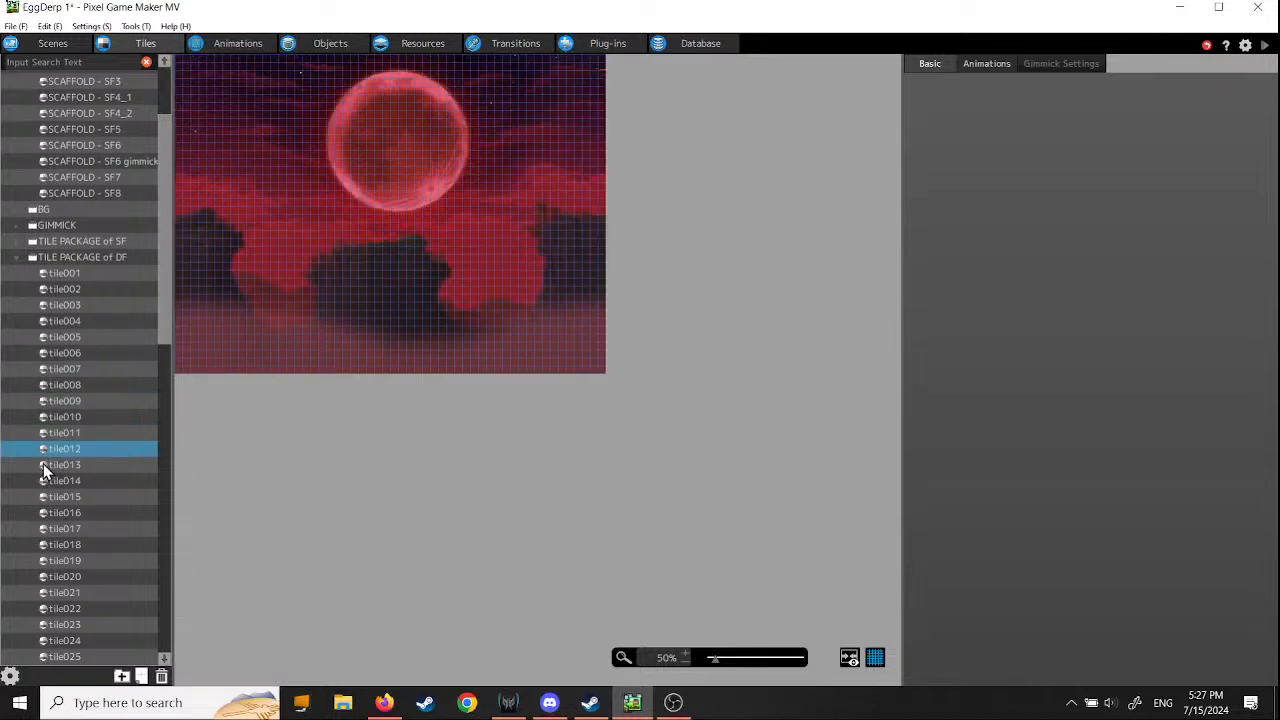
left_click(44, 465)
left_click(45, 482)
left_click(45, 498)
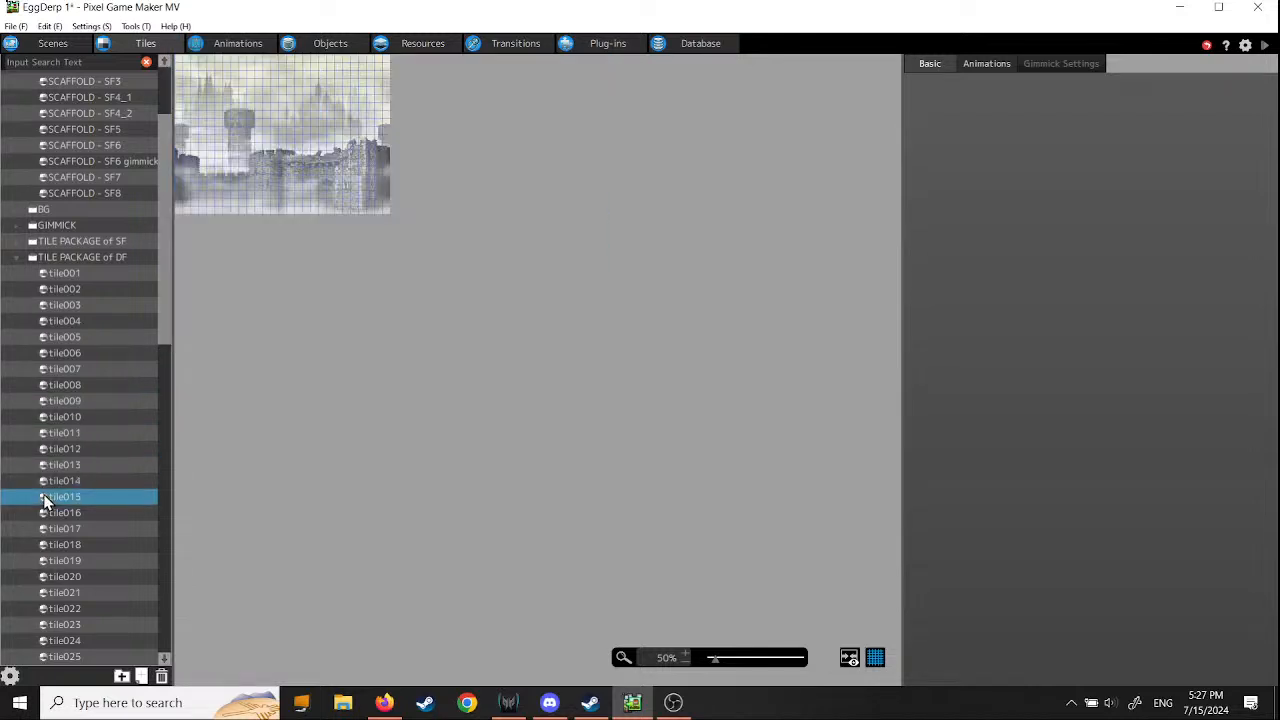
- Preview the background tile sets from tile016 through tile019 in TILE PACKAGE of DF
left_click(46, 512)
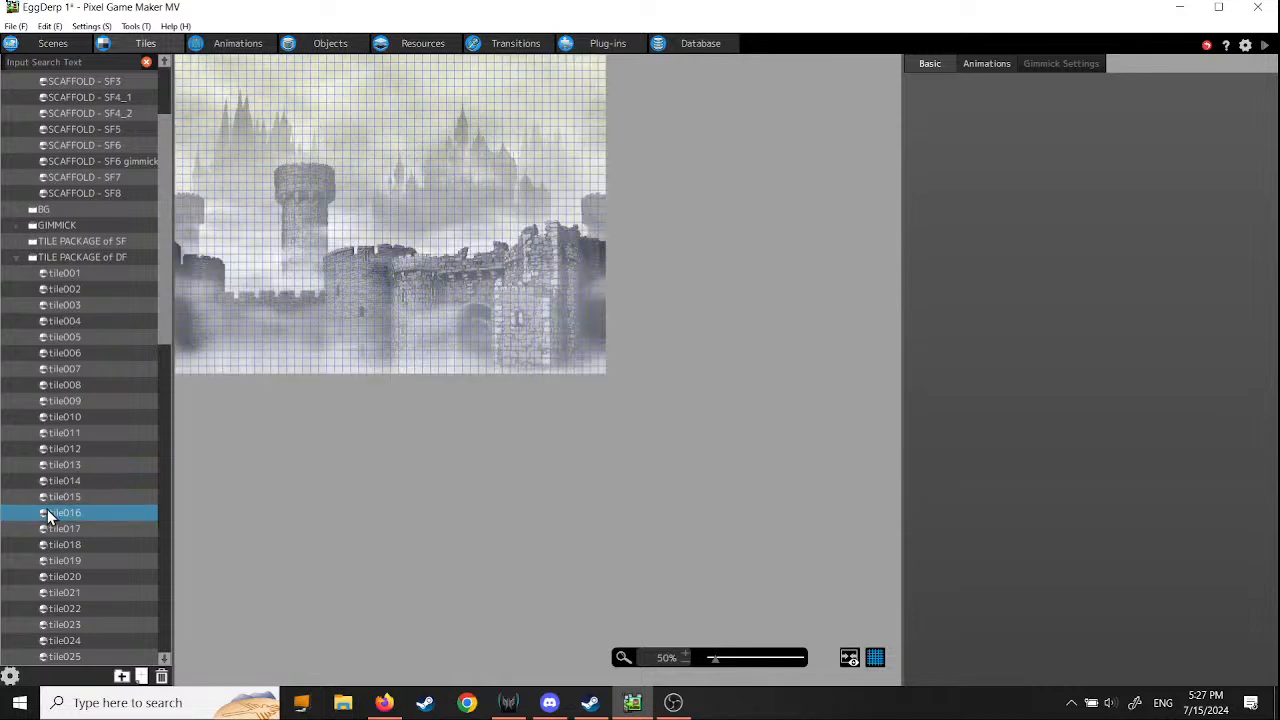
left_click(44, 530)
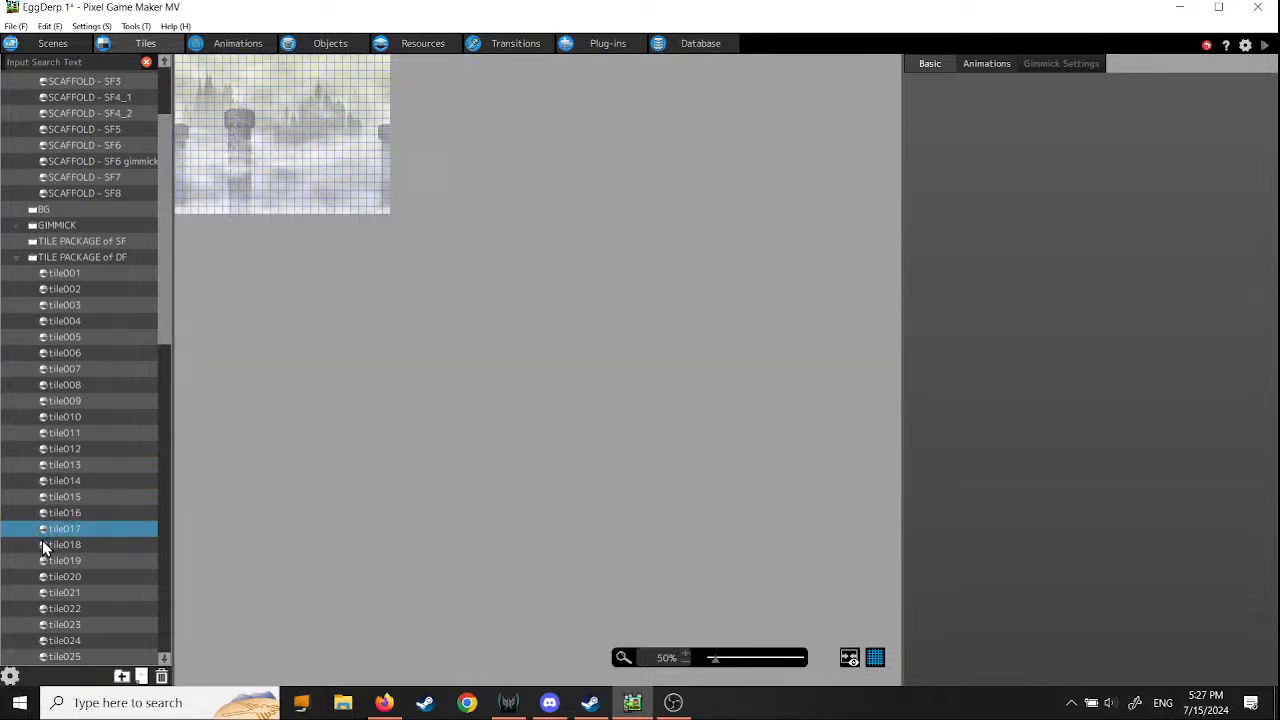
left_click(42, 546)
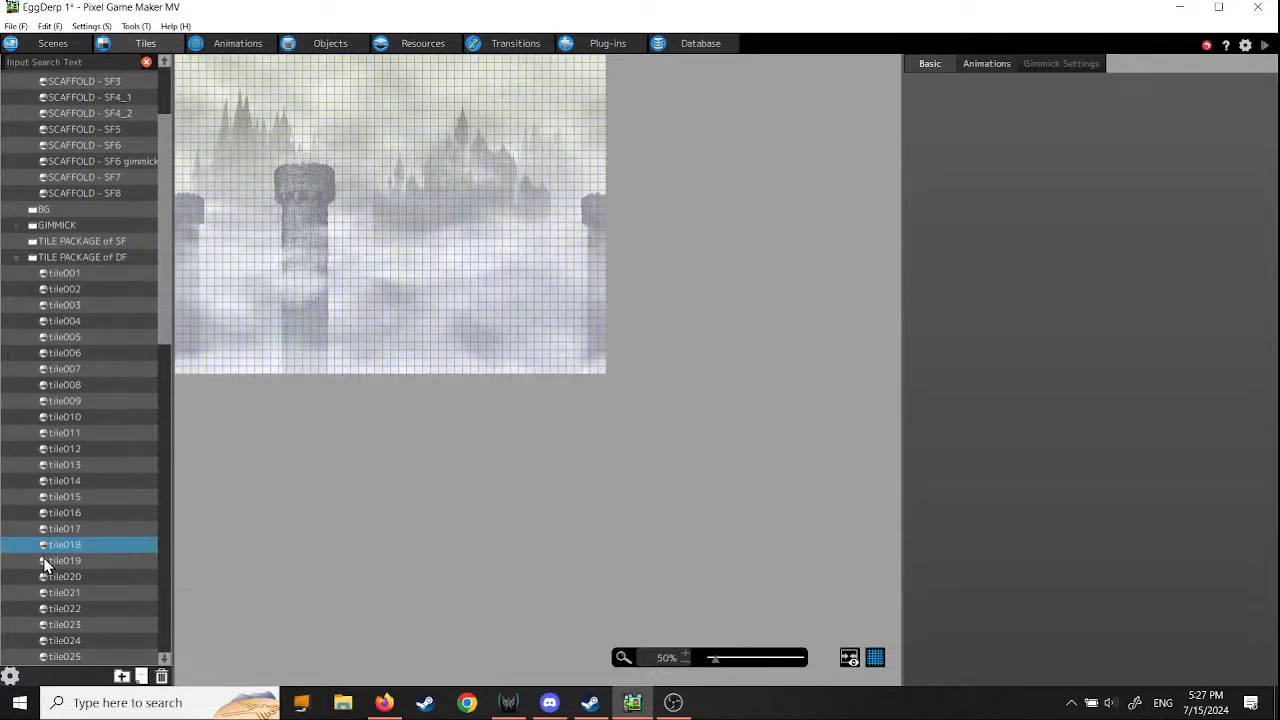
left_click(45, 563)
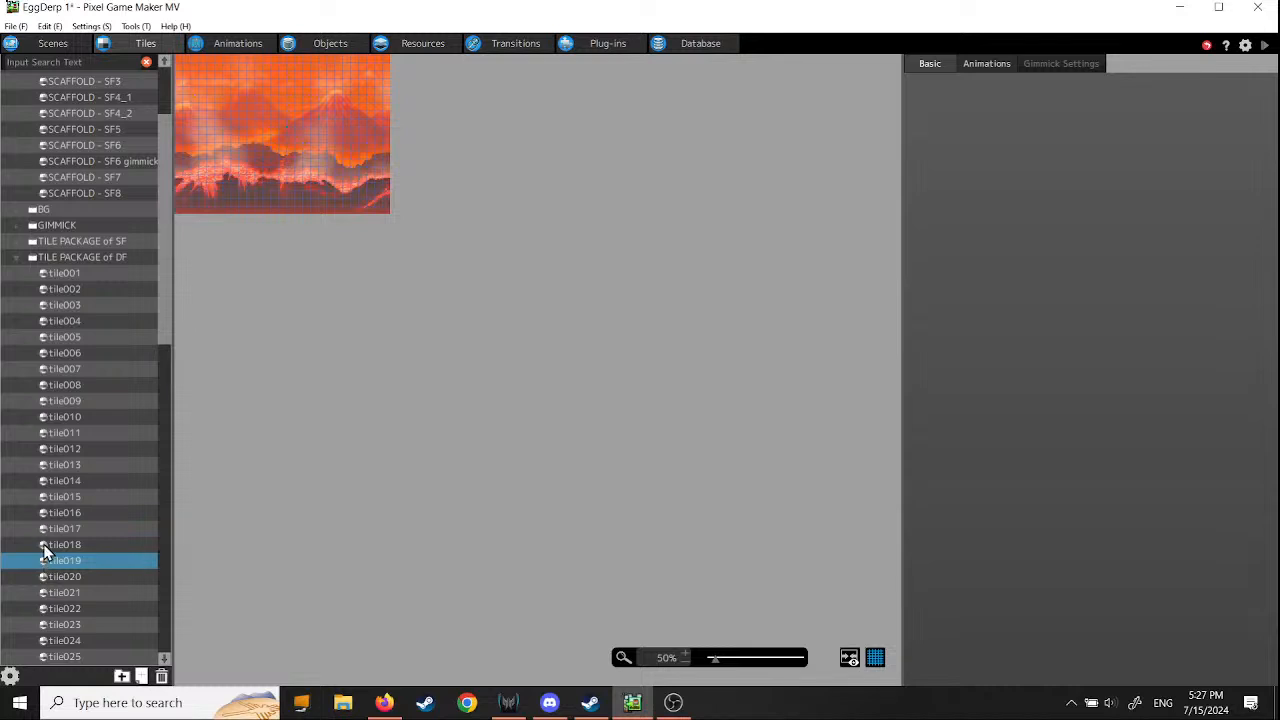
- Return to the tile018 tile set and open its tile settings
left_click(45, 546)
right_click(45, 547)
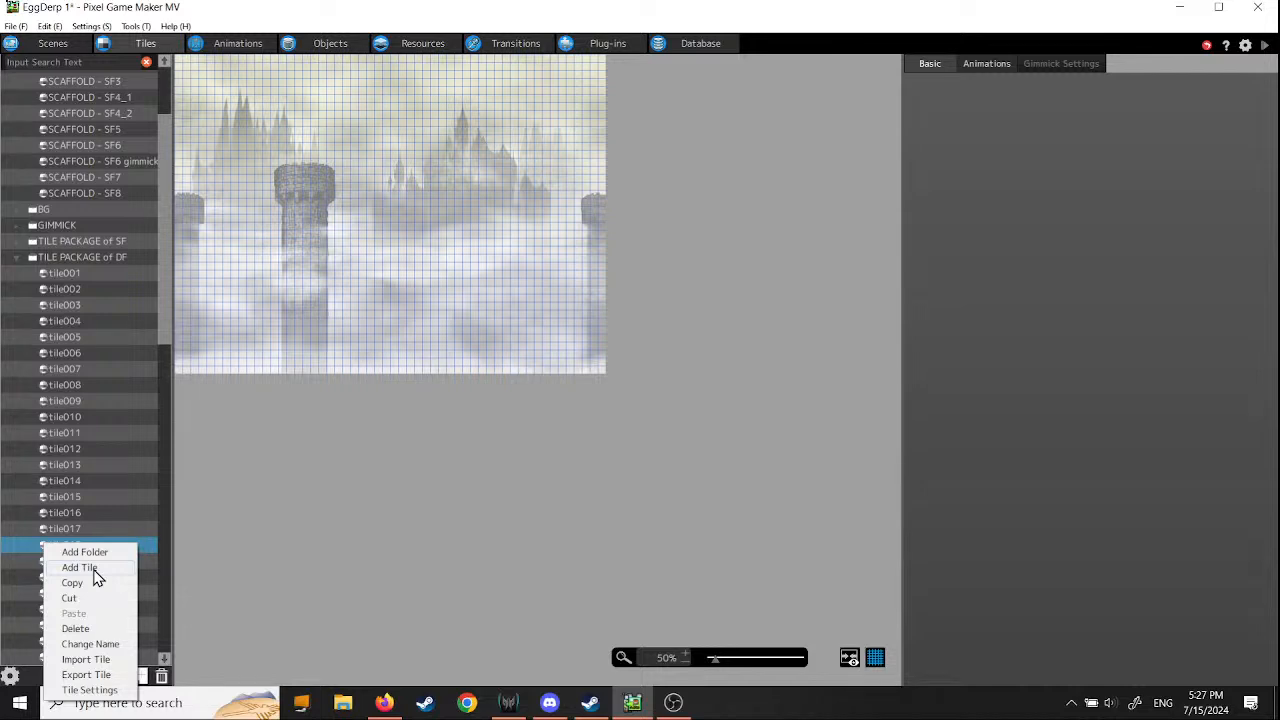
left_click(89, 690)
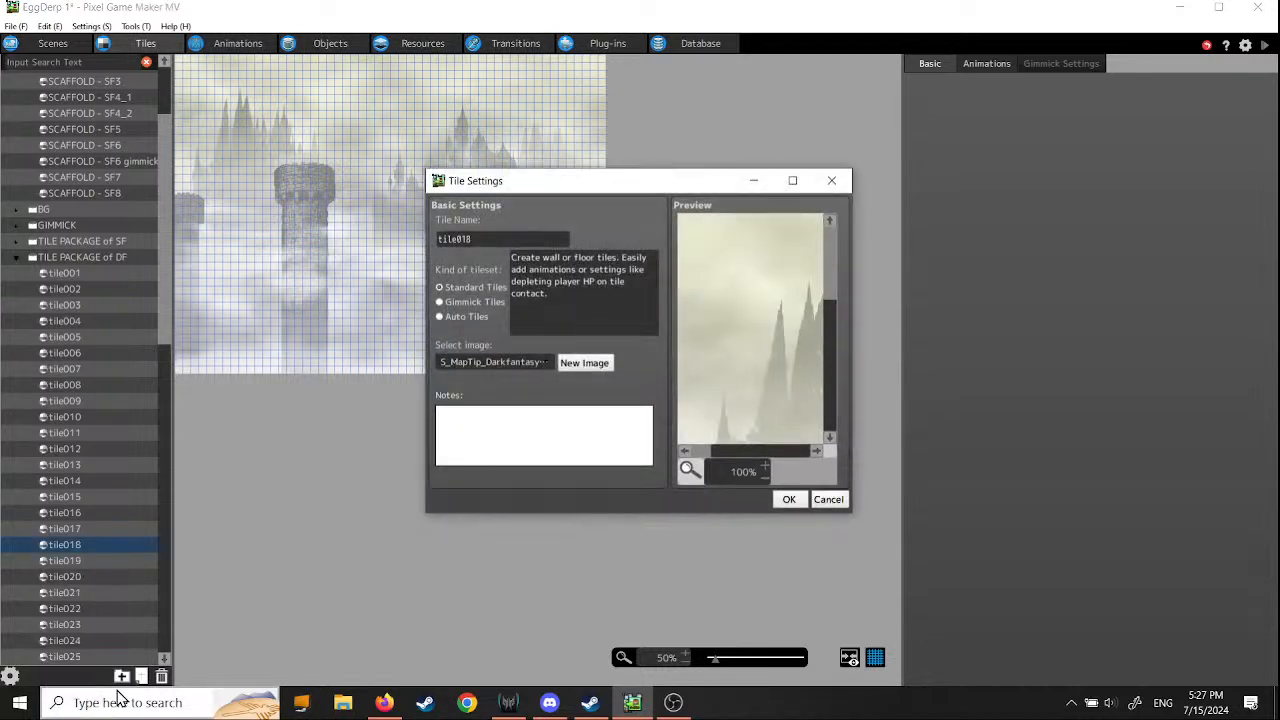
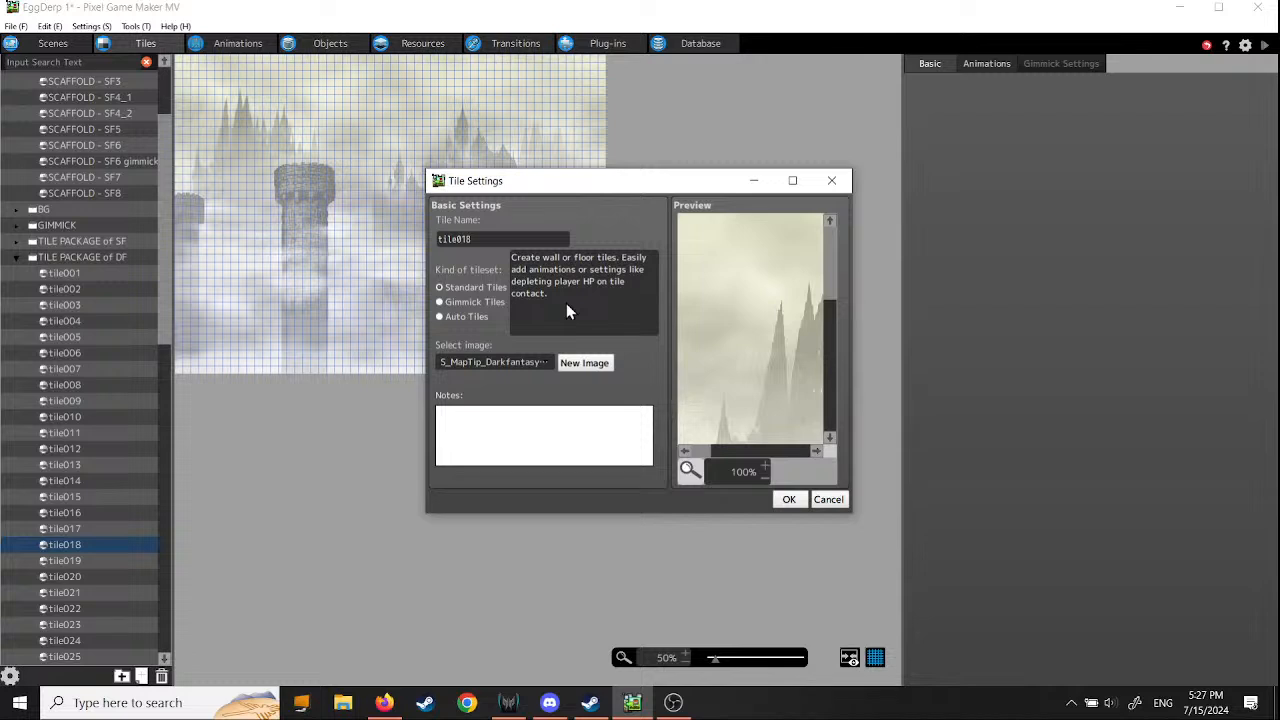
- Close tile018's settings and view the blank settings for adding a tile, leaving without creating one
left_click(823, 498)
right_click(40, 546)
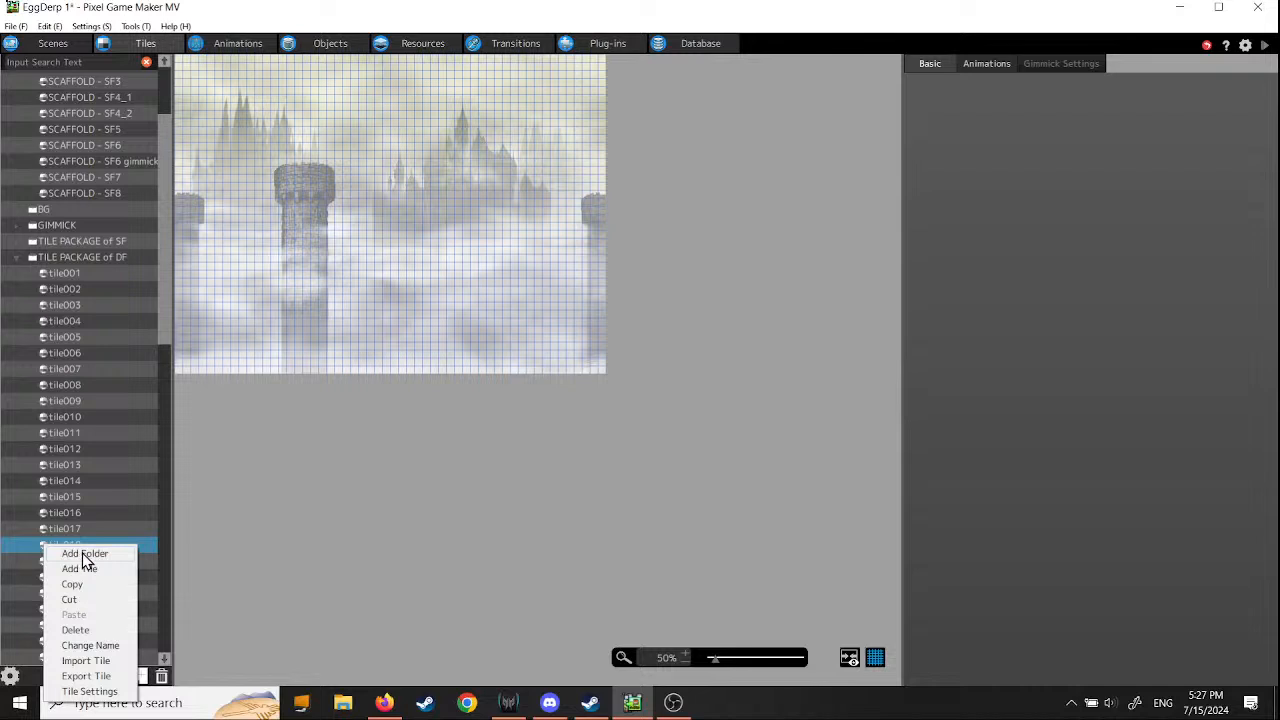
left_click(85, 569)
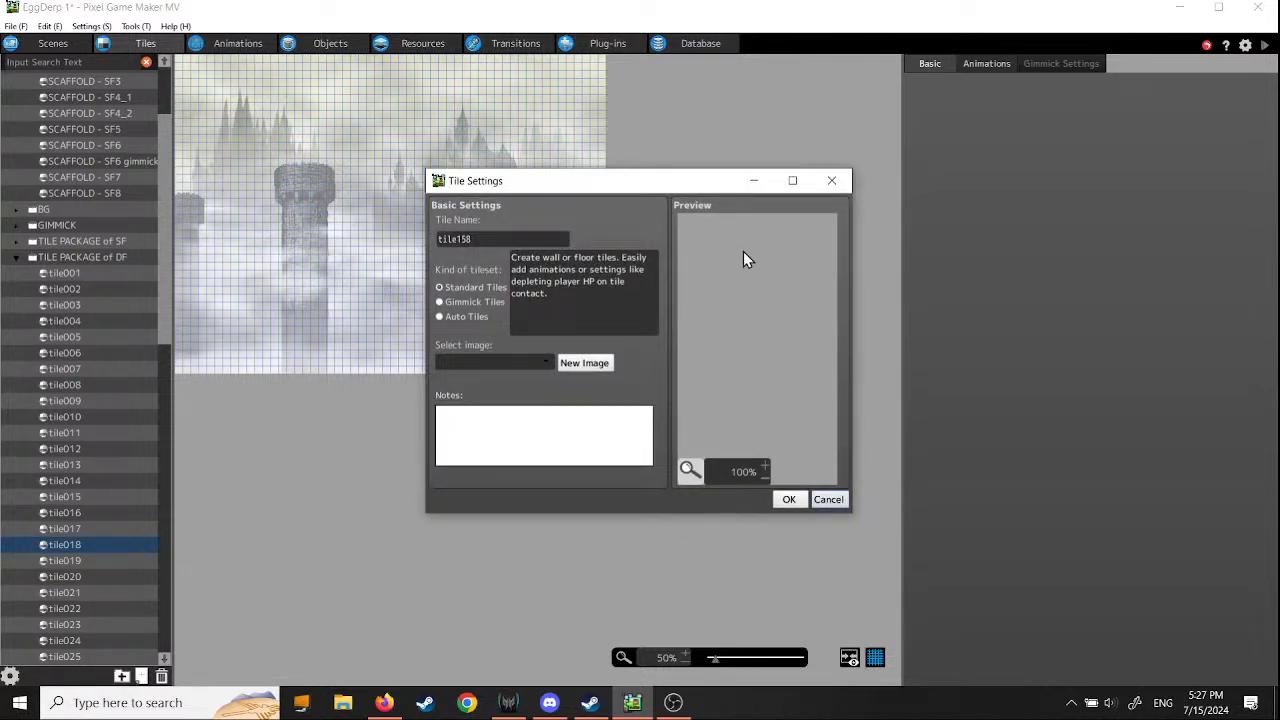
left_click(829, 499)
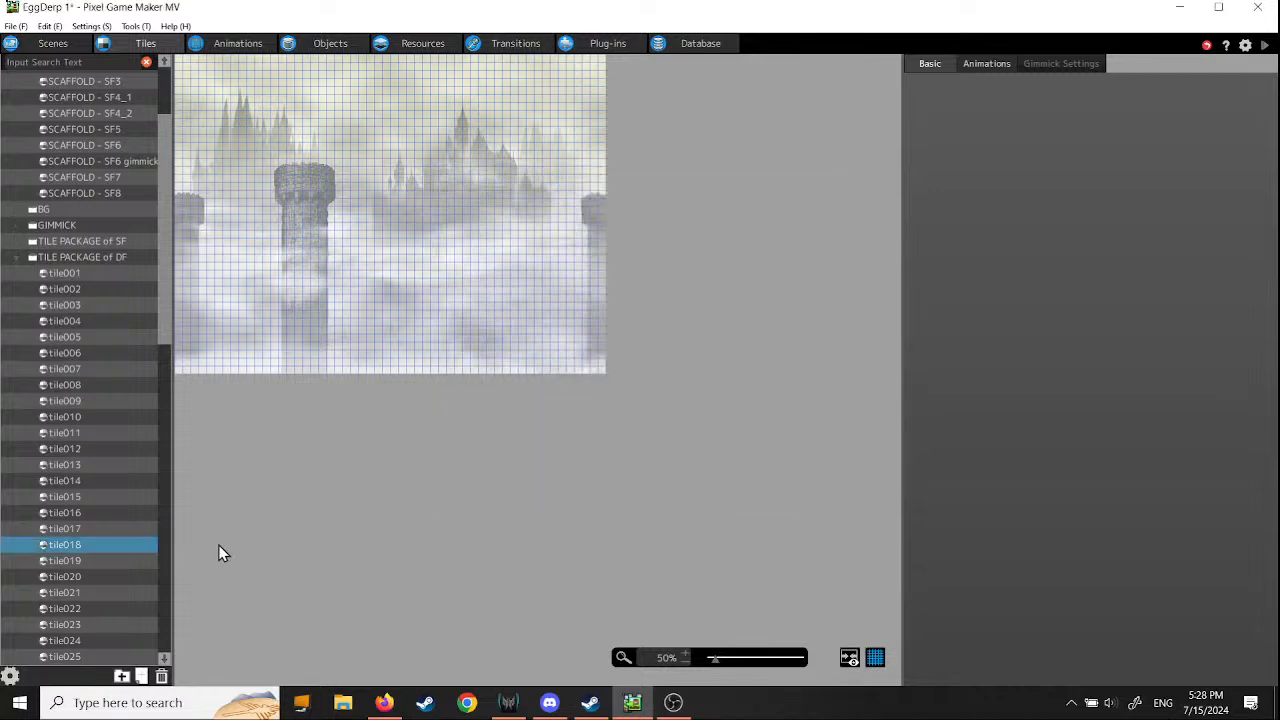
- View the file selection for importing an exported tile, and cancel the import
right_click(50, 547)
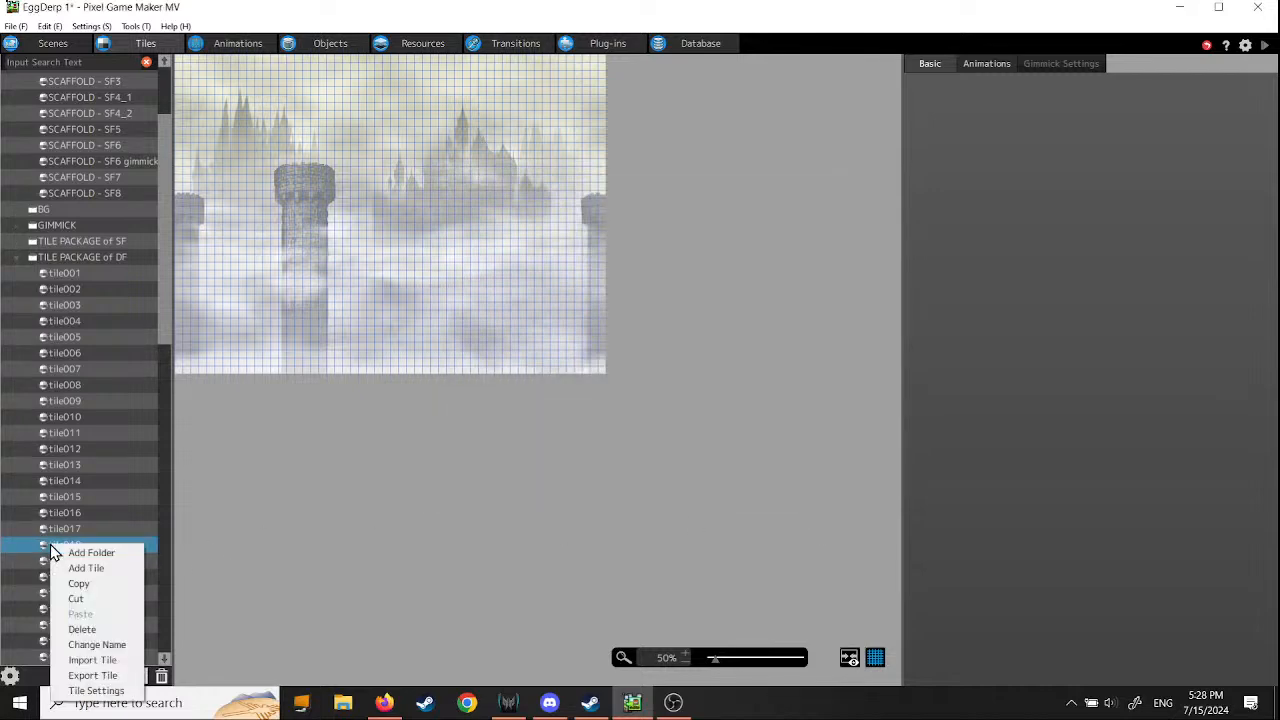
left_click(82, 661)
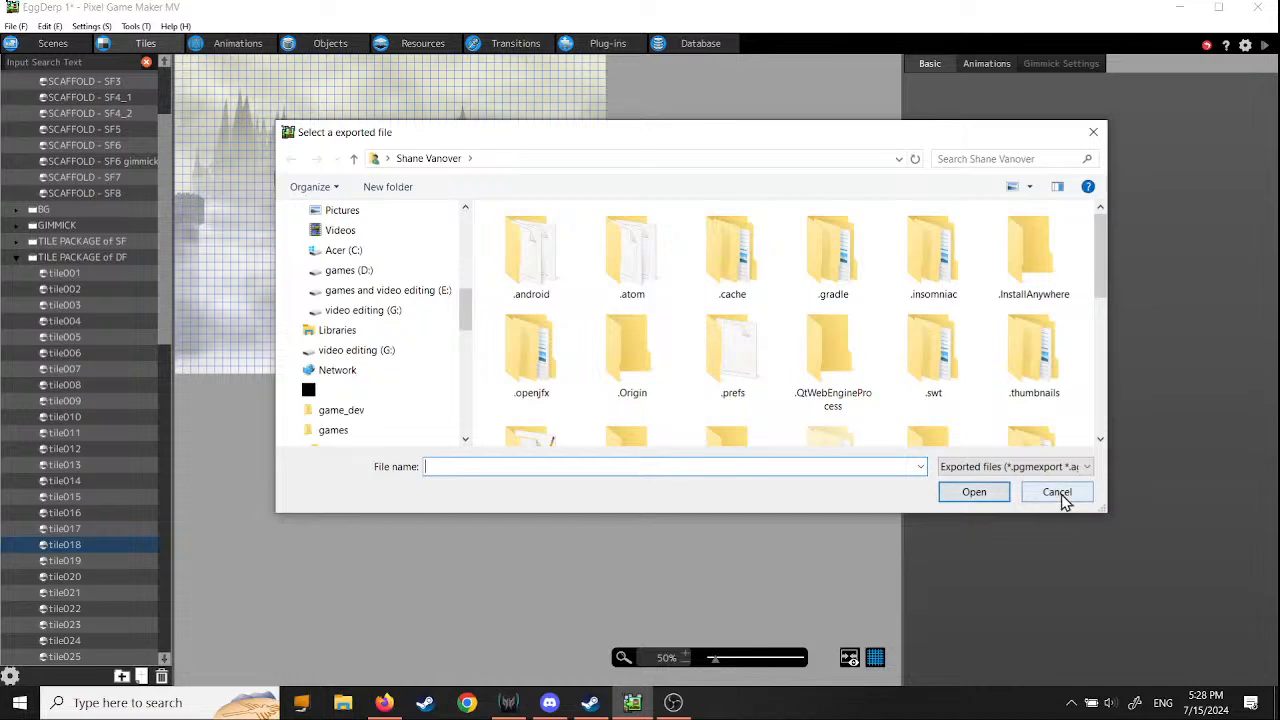
left_click(1057, 492)
- Return to scene 1 in the scene editor and enlarge the tile palette in width and height
left_click_drag(167, 300, 179, 183)
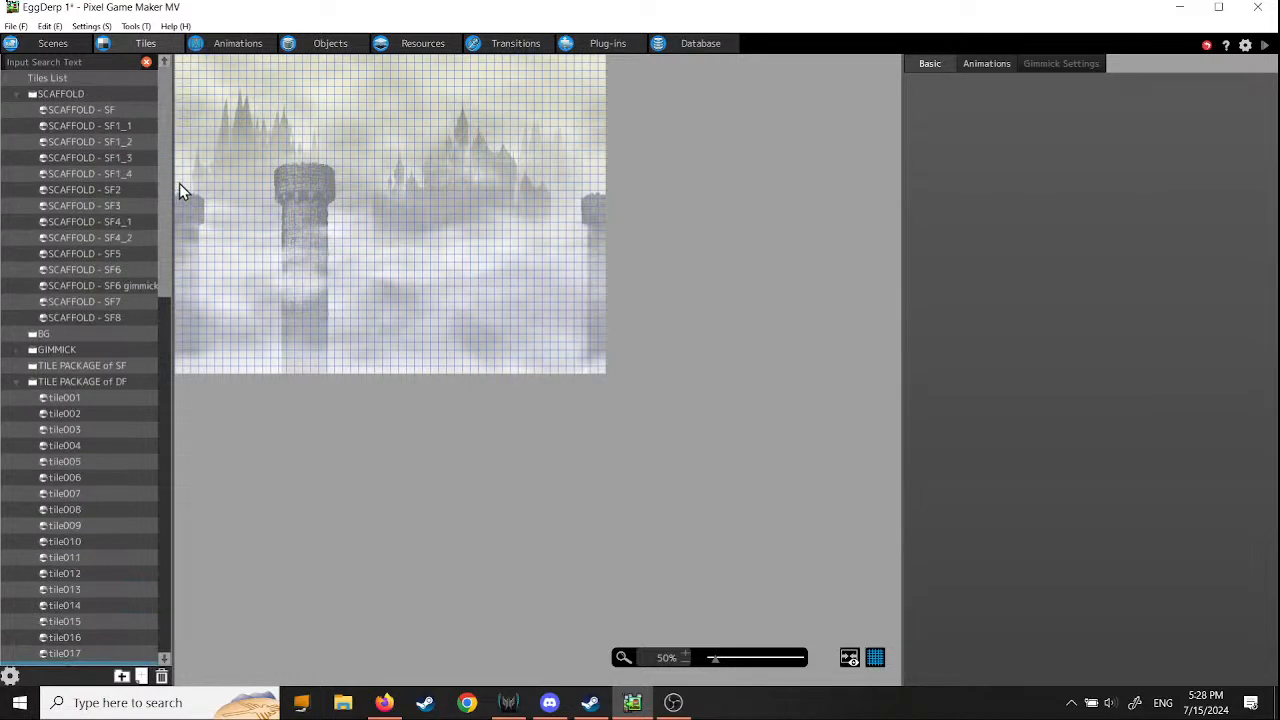
left_click(57, 43)
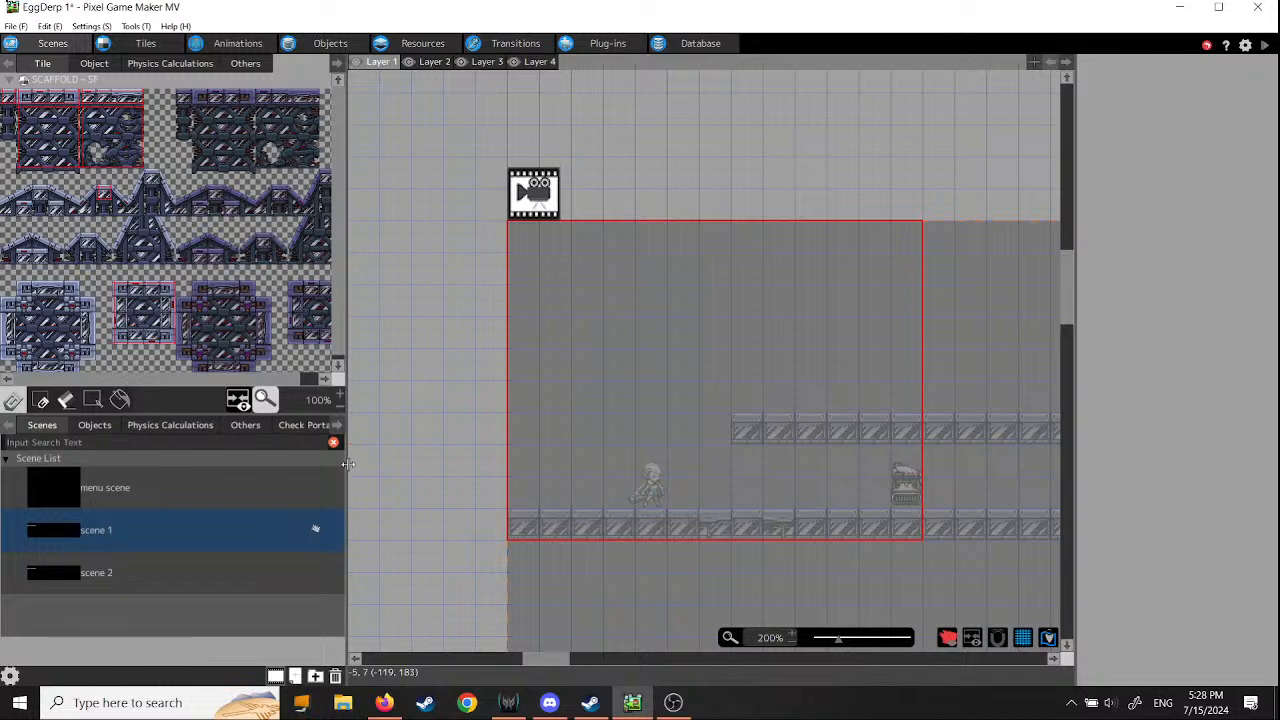
left_click_drag(346, 468, 605, 505)
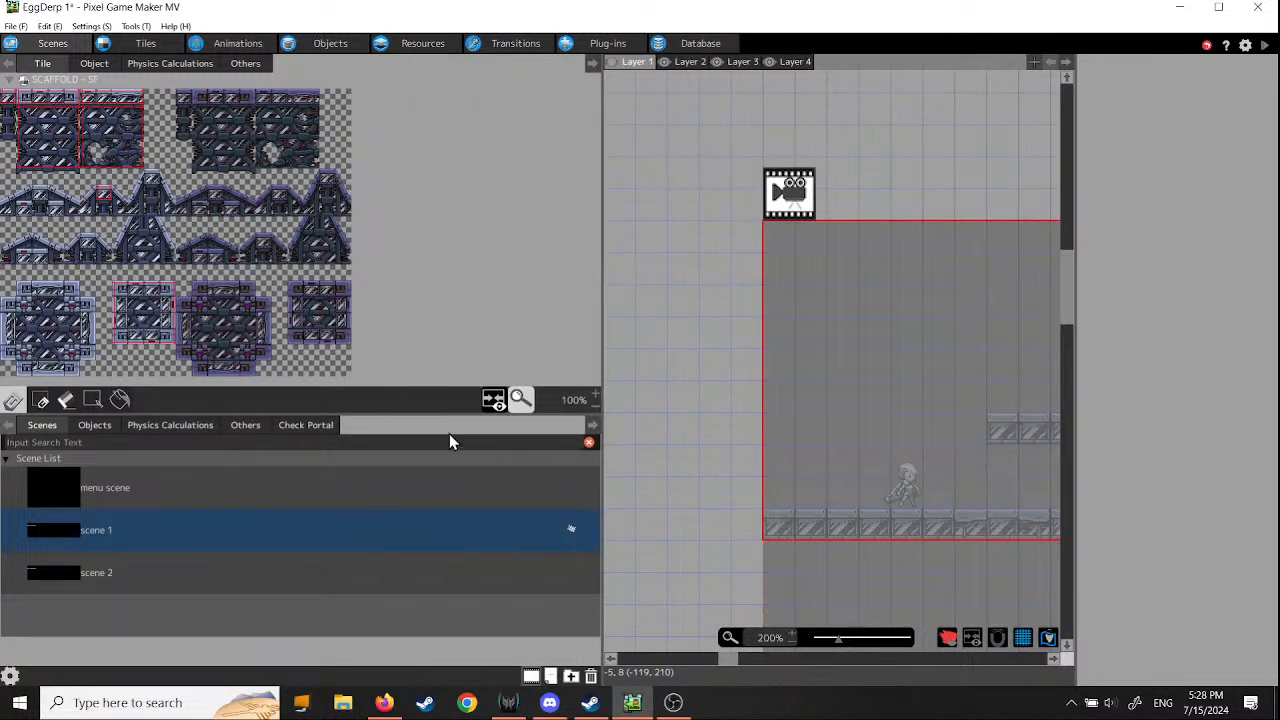
left_click_drag(440, 412, 437, 443)
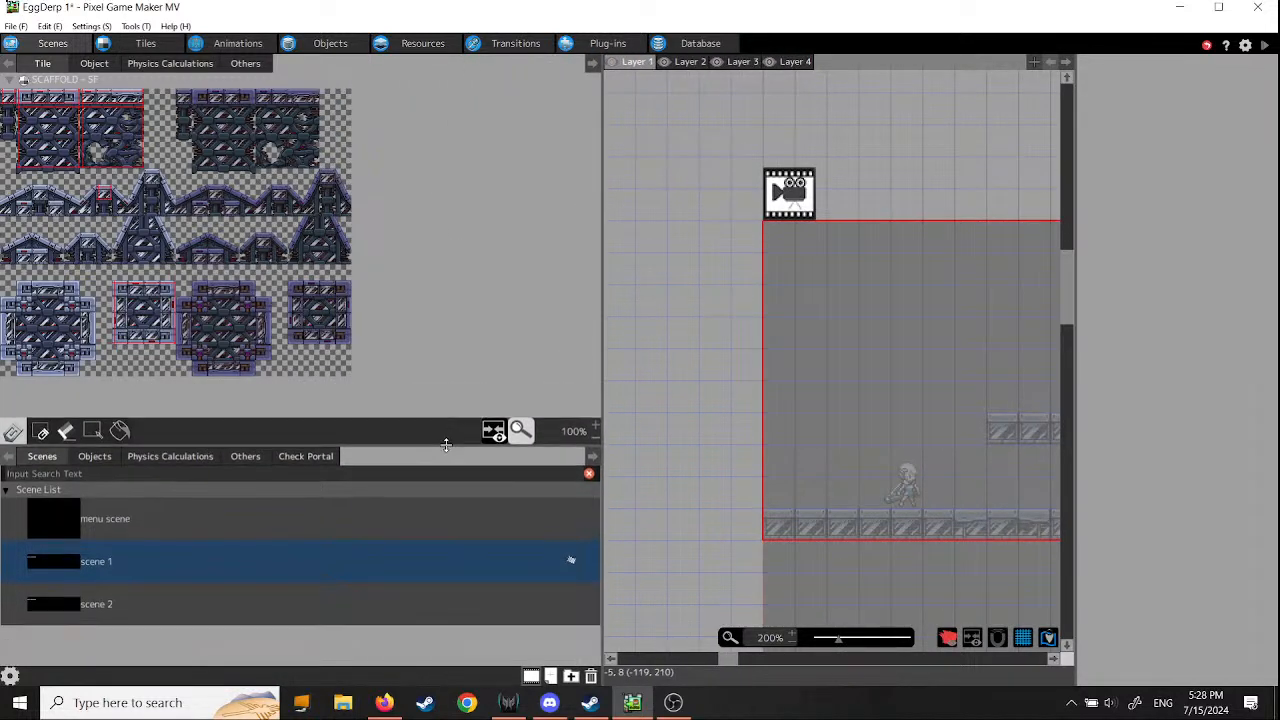
- Collapse and re-expand the SCAFFOLD - SF tile set in the tile palette
left_click_drag(448, 204, 553, 250)
left_click_drag(401, 211, 490, 254)
left_click(10, 80)
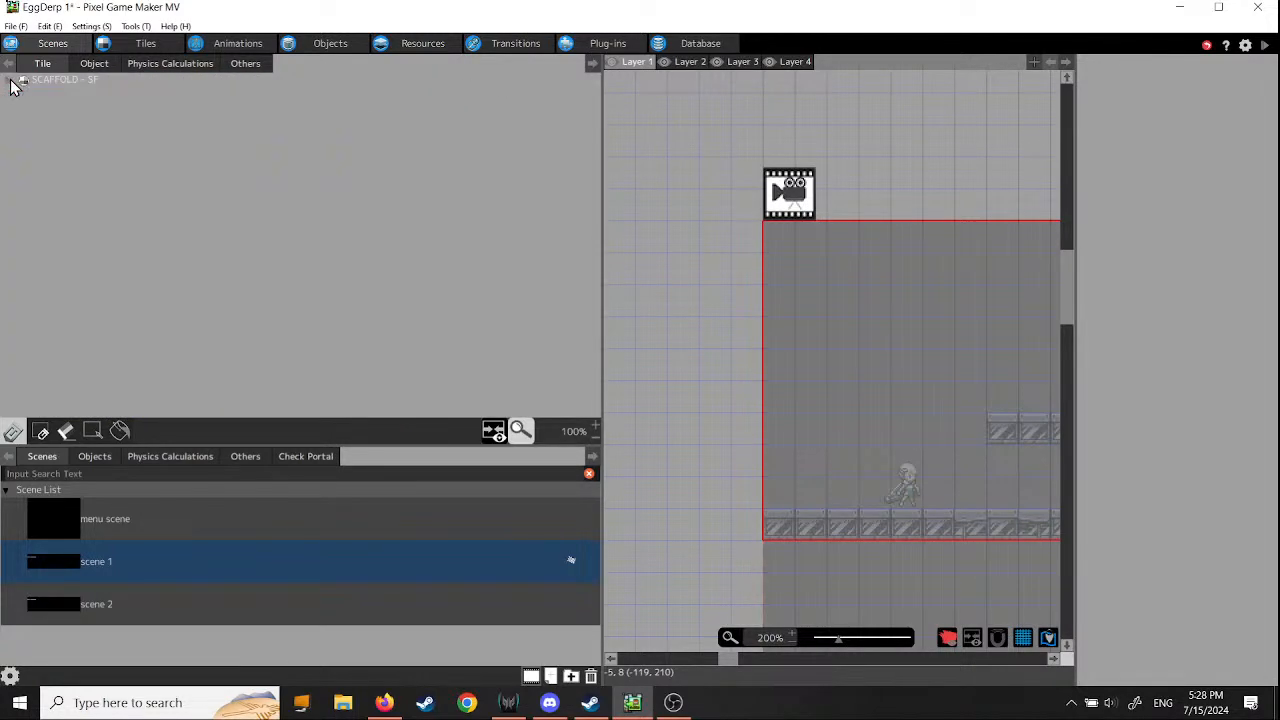
left_click(14, 82)
left_click(25, 86)
left_click(27, 88)
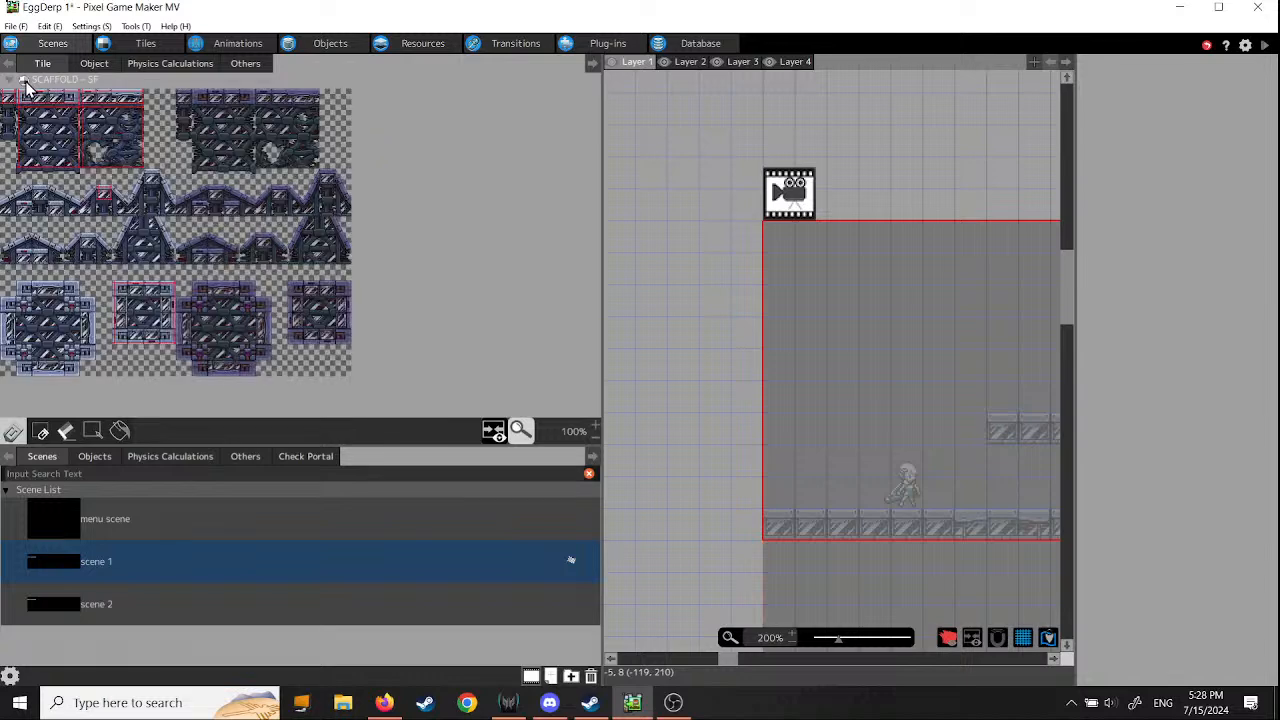
left_click(63, 80)
left_click(63, 80)
- Narrow the tile palette and show scene 1 at 100% zoom
left_click_drag(601, 380, 200, 347)
middle_click_drag(587, 469, 431, 318)
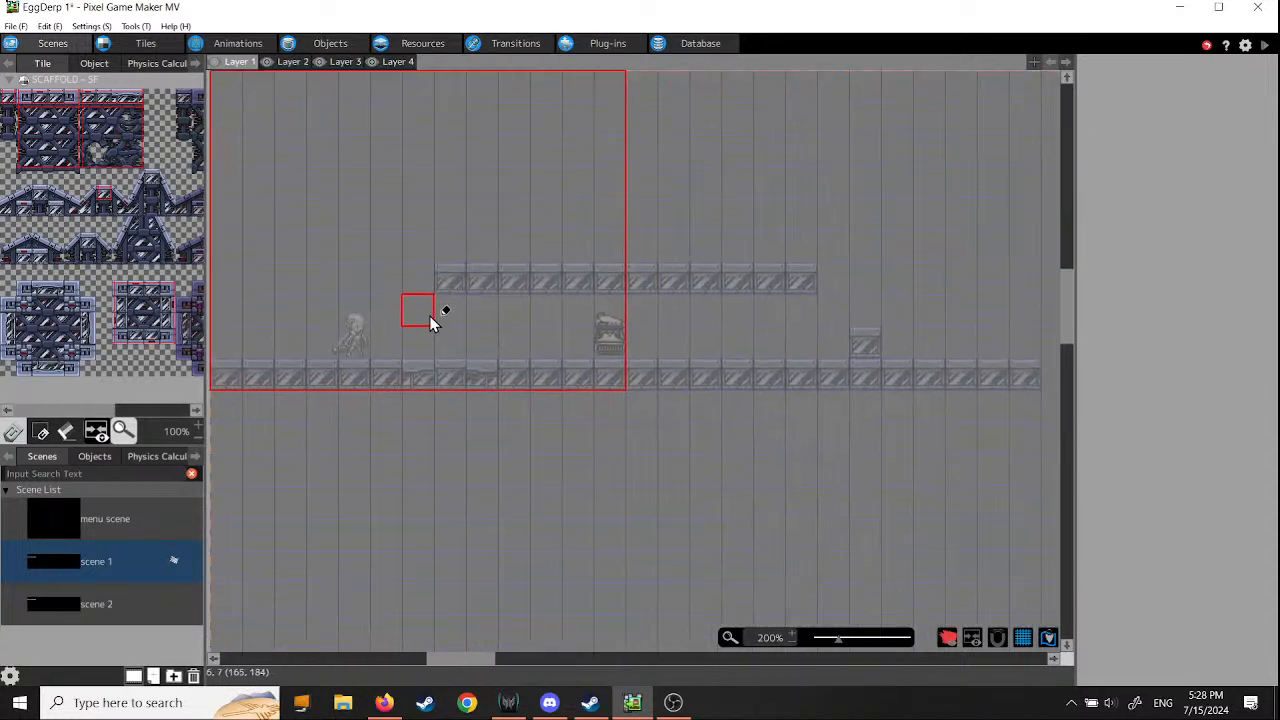
scroll(490, 362, "down", 1)
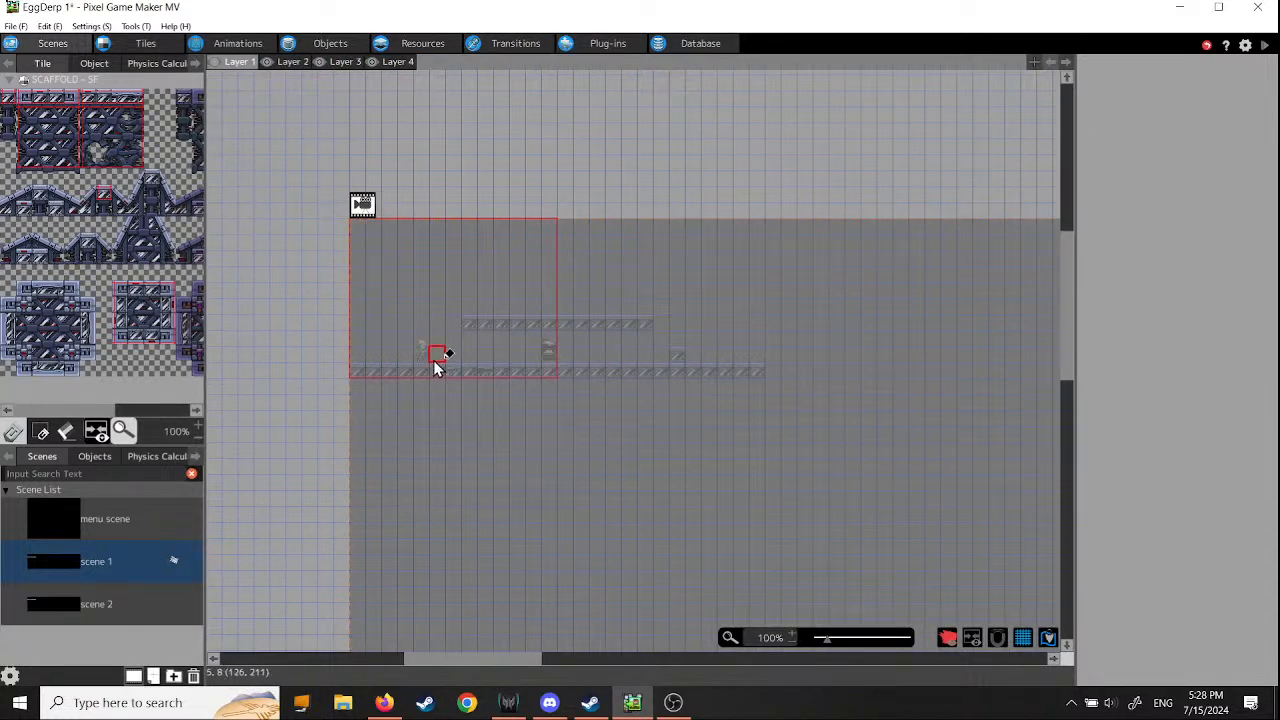
- Make Layer 2 the active layer and save the project
left_click(291, 62)
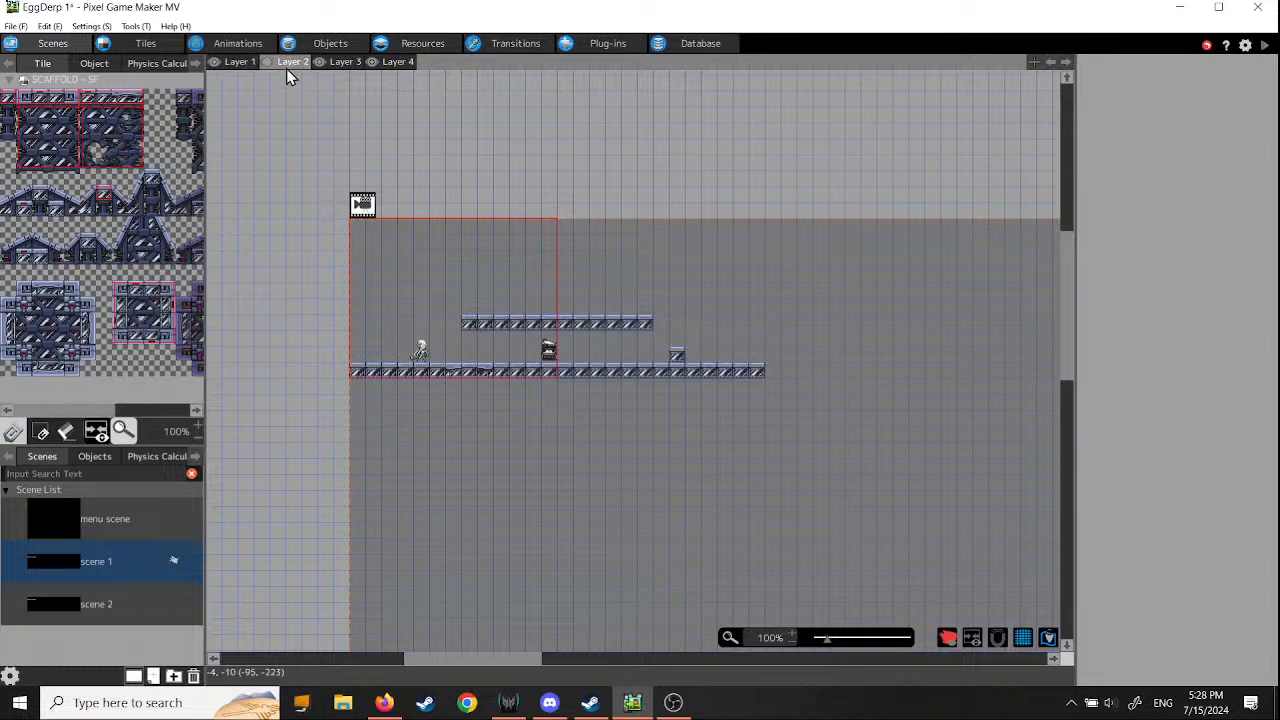
left_click(15, 26)
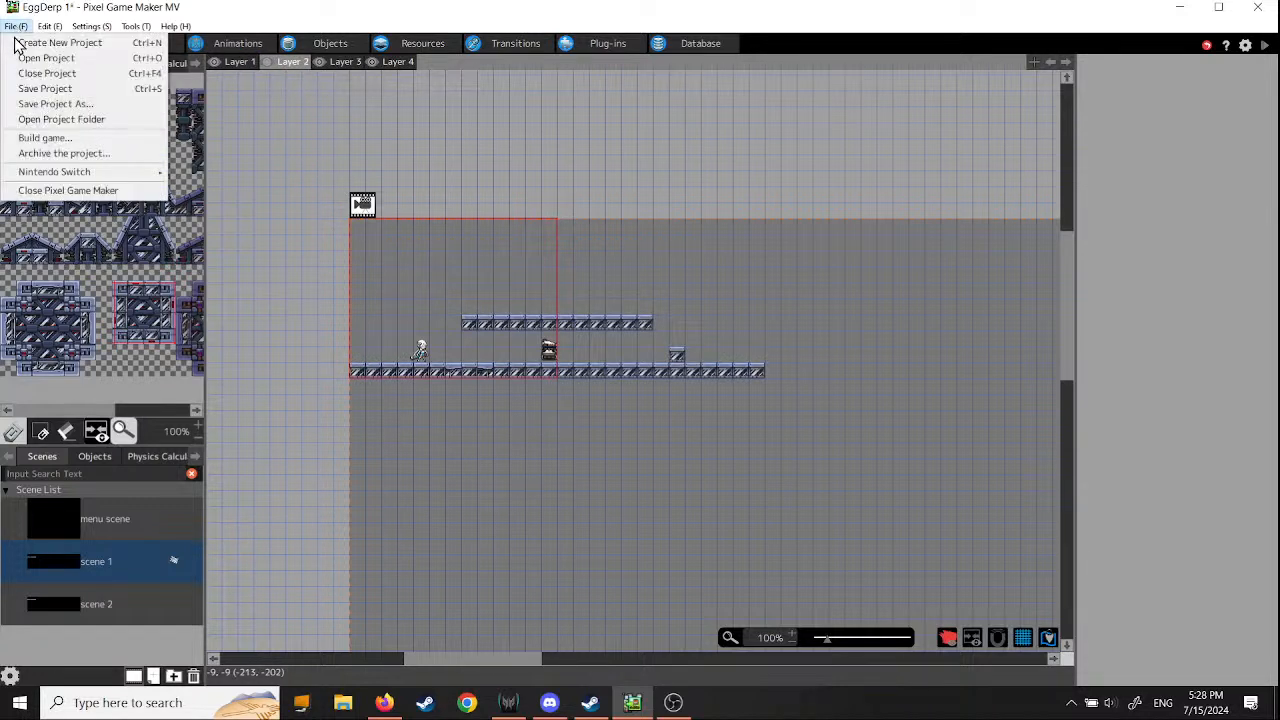
left_click(40, 89)
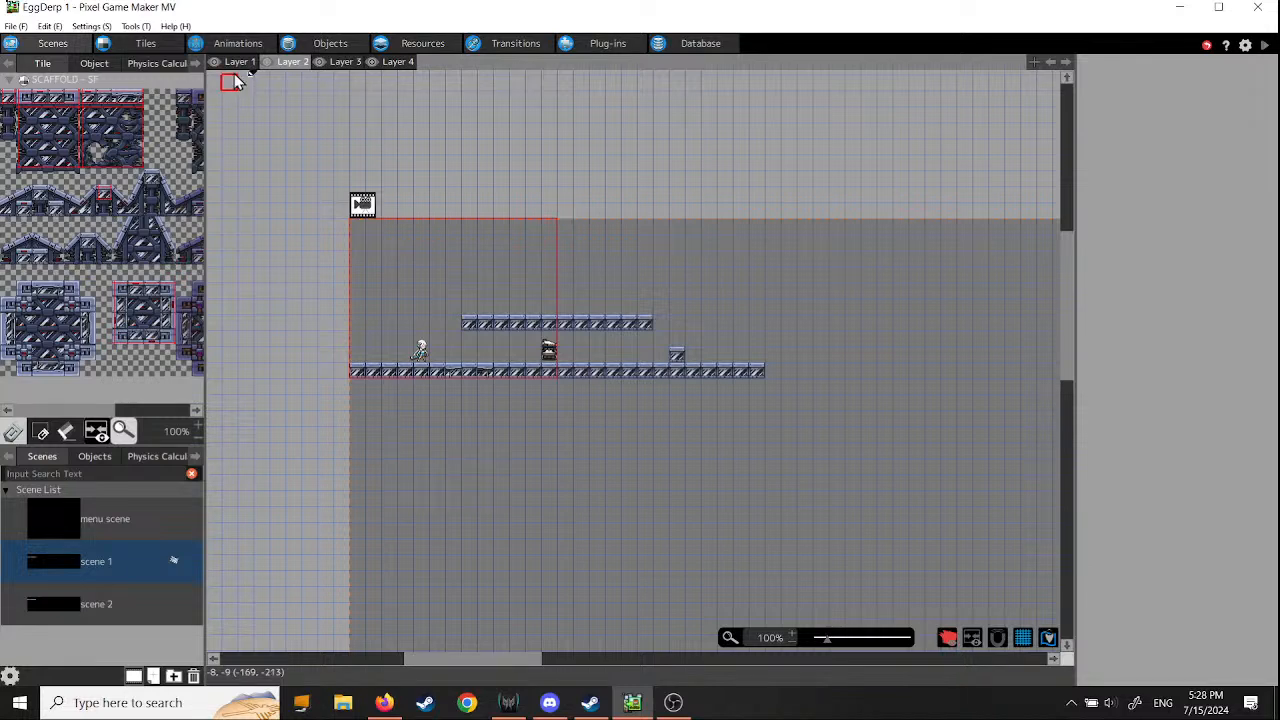
- Open the tutorial selection and start a tutorial from the Side Views list
left_click(176, 26)
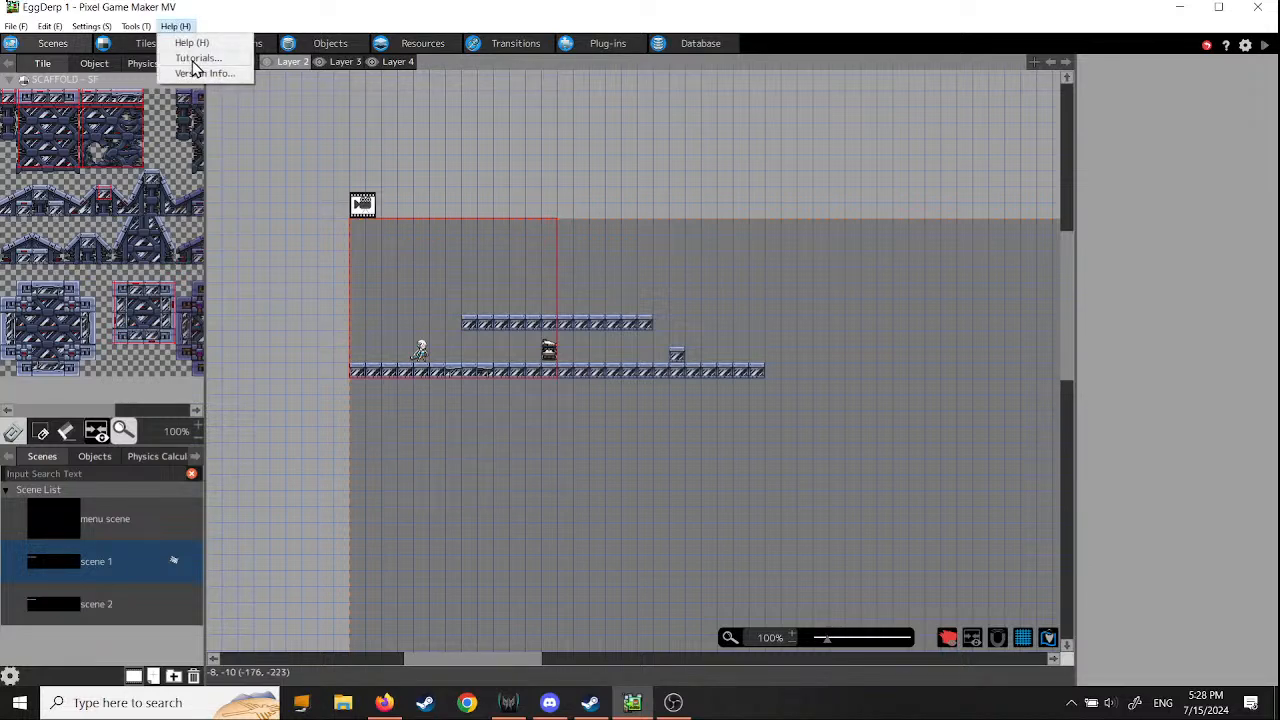
left_click(192, 58)
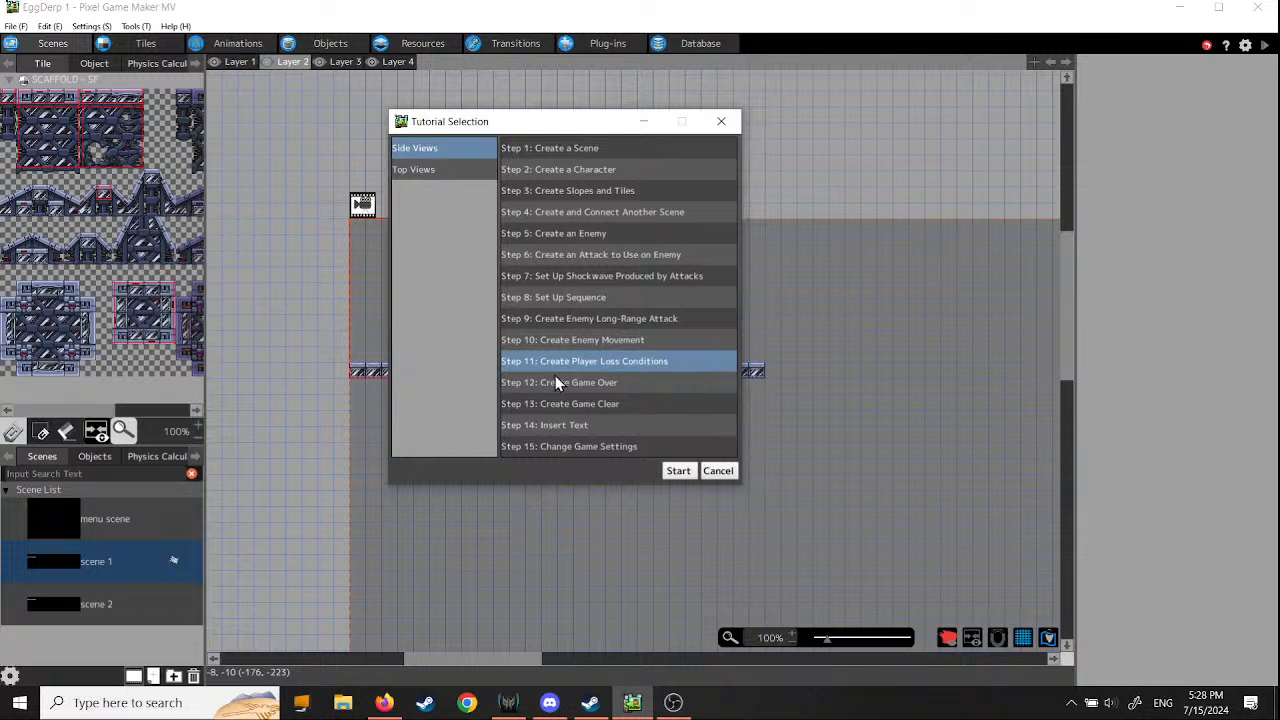
left_click(675, 471)
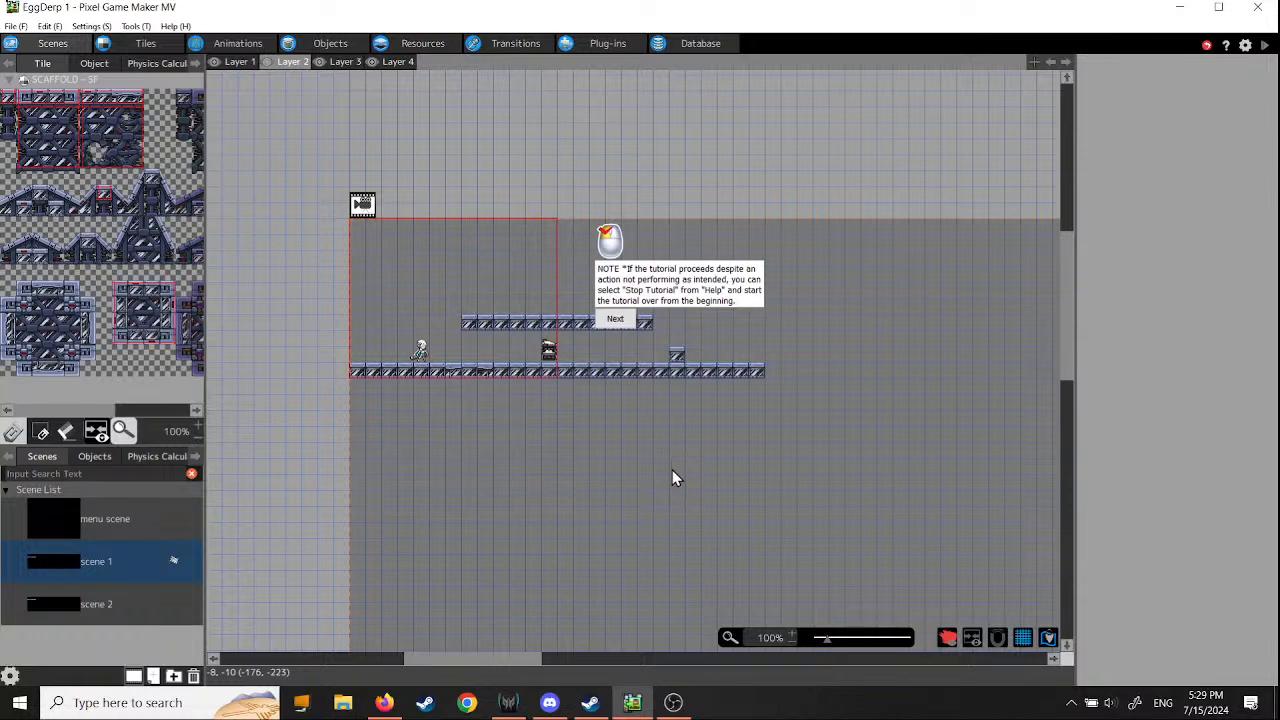
- Switch to Steam and examine the price, bundles and downloadable content on Pixel Game Maker MV's store page
left_click(595, 705)
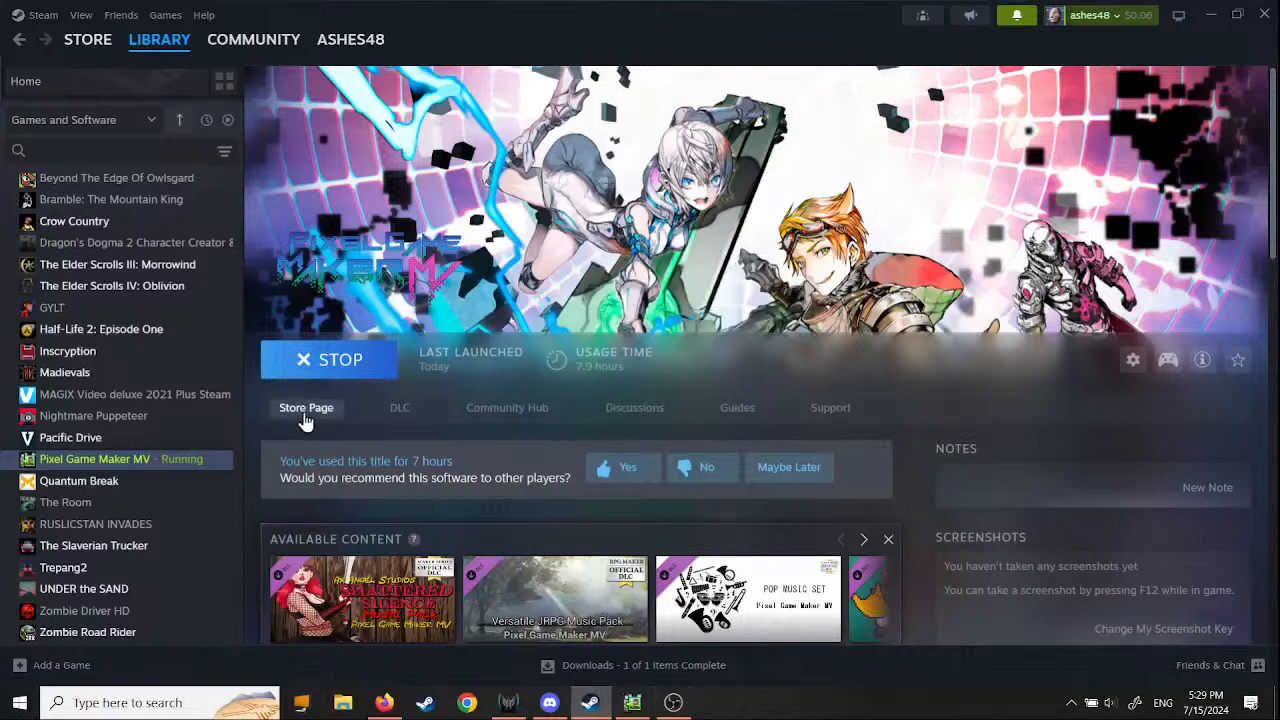
left_click(306, 419)
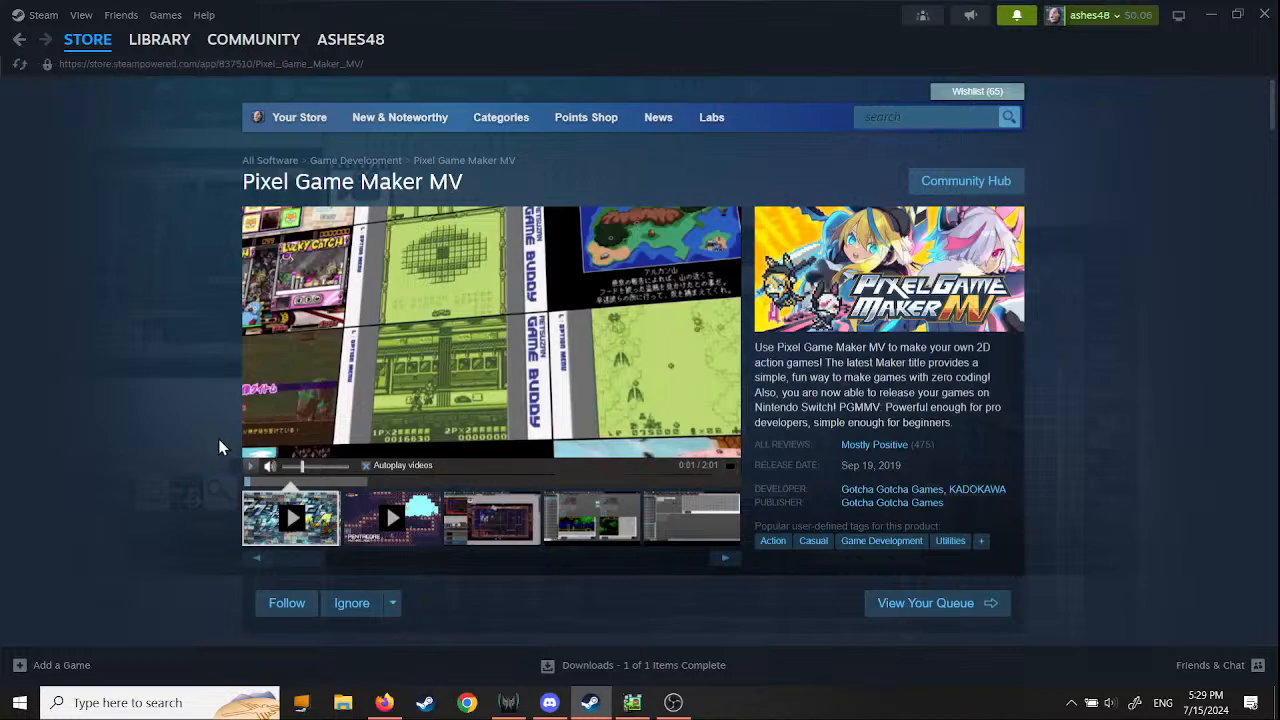
scroll(212, 452, "down", 3)
scroll(203, 459, "down", 6)
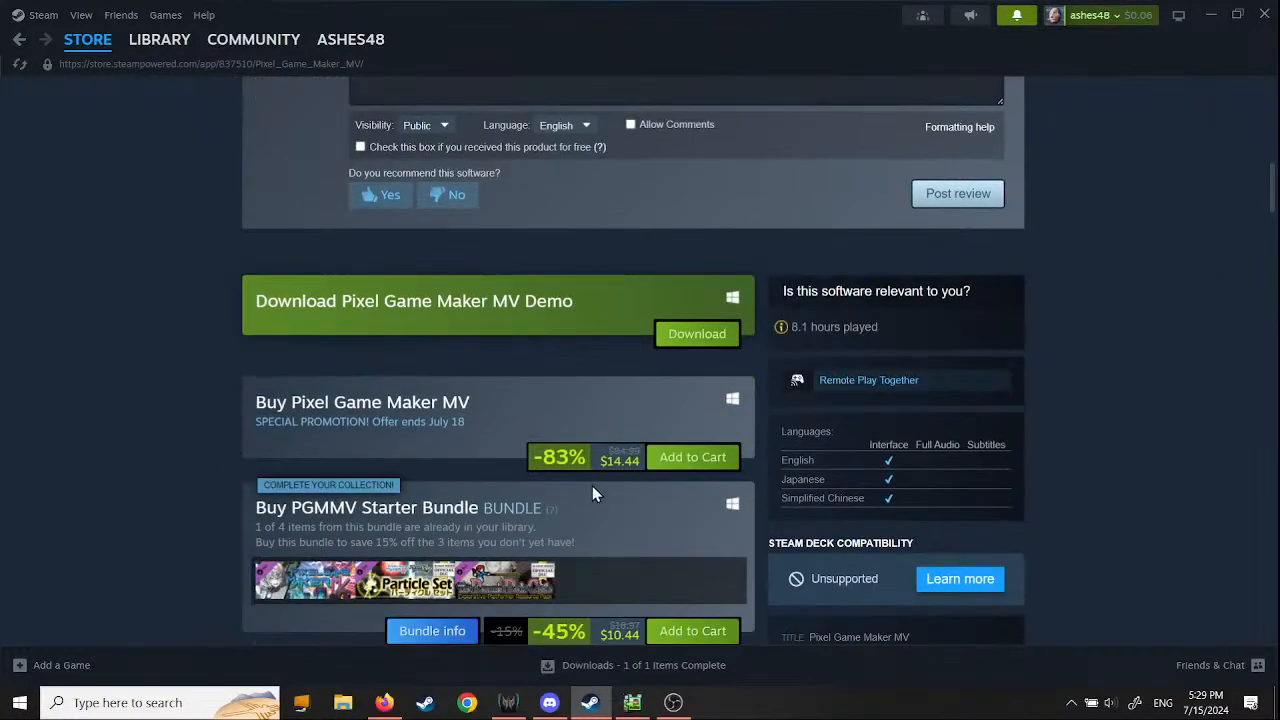
triple_click(607, 461)
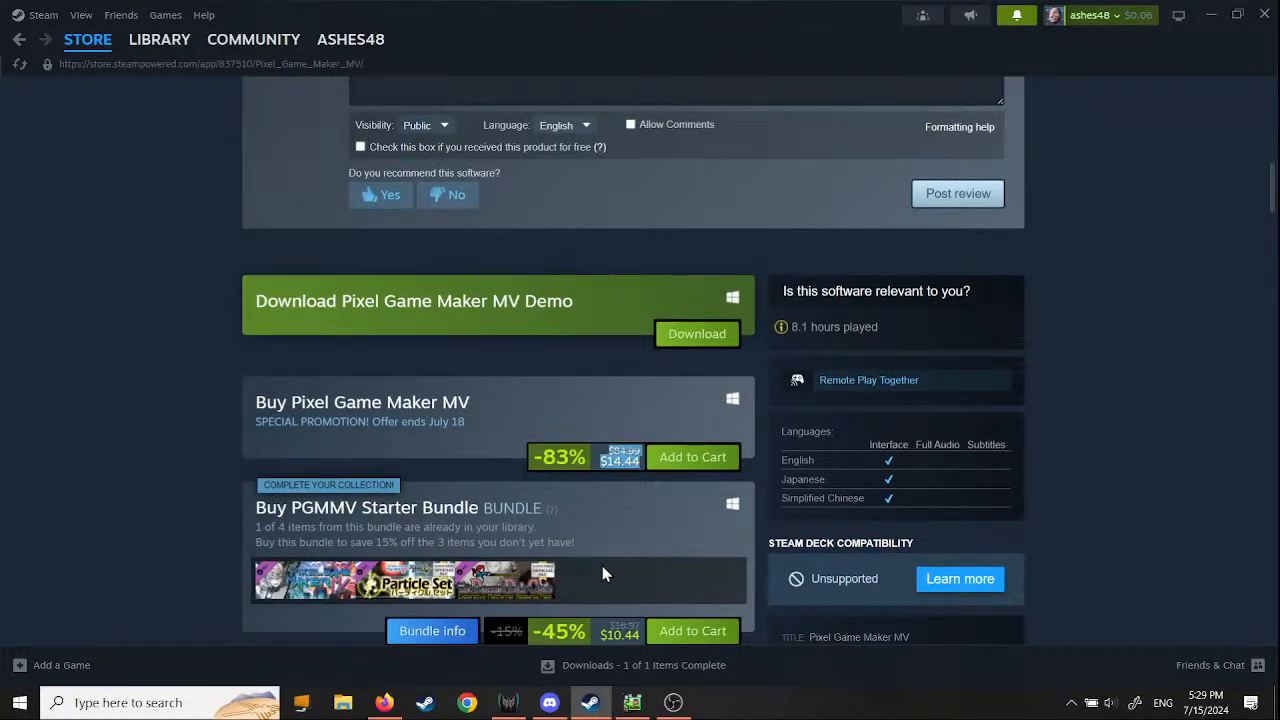
scroll(151, 514, "down", 6)
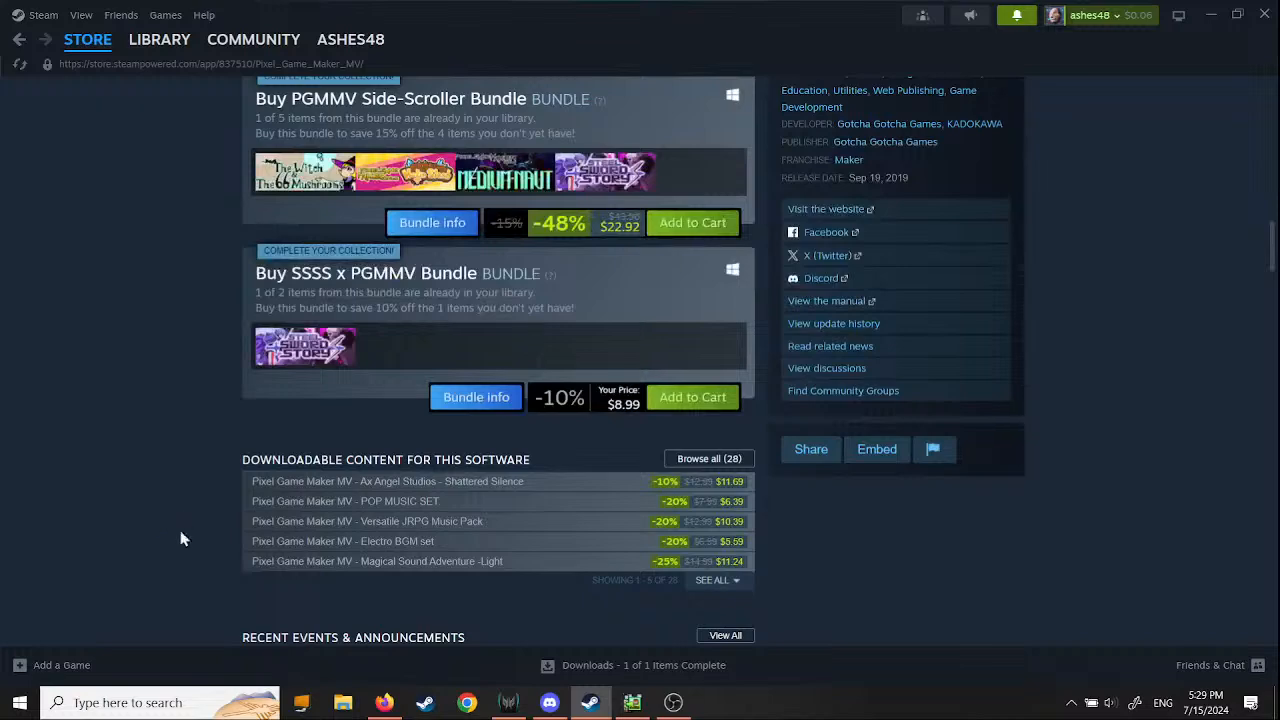
scroll(178, 532, "up", 2)
scroll(174, 530, "up", 3)
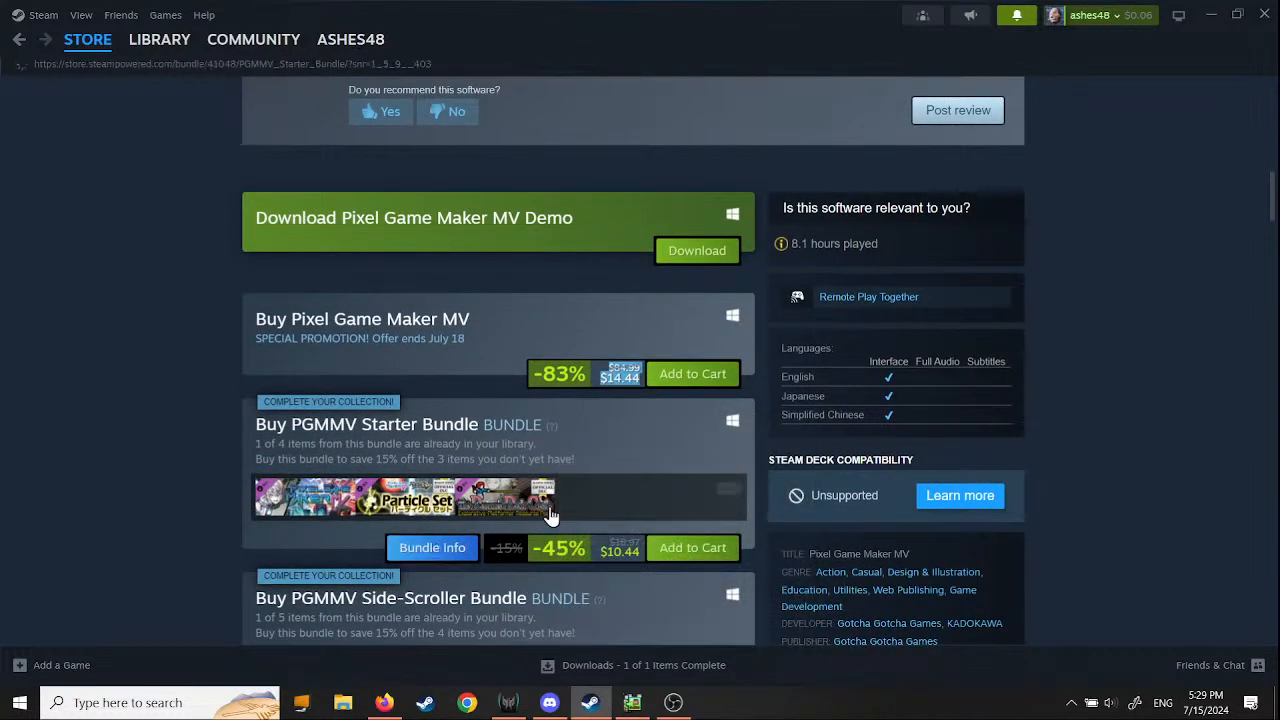
- Open the PGMMV Starter Bundle and go to its The Demon's Dark Castle: Explorative-Platformer Resource Pack page
left_click(487, 515)
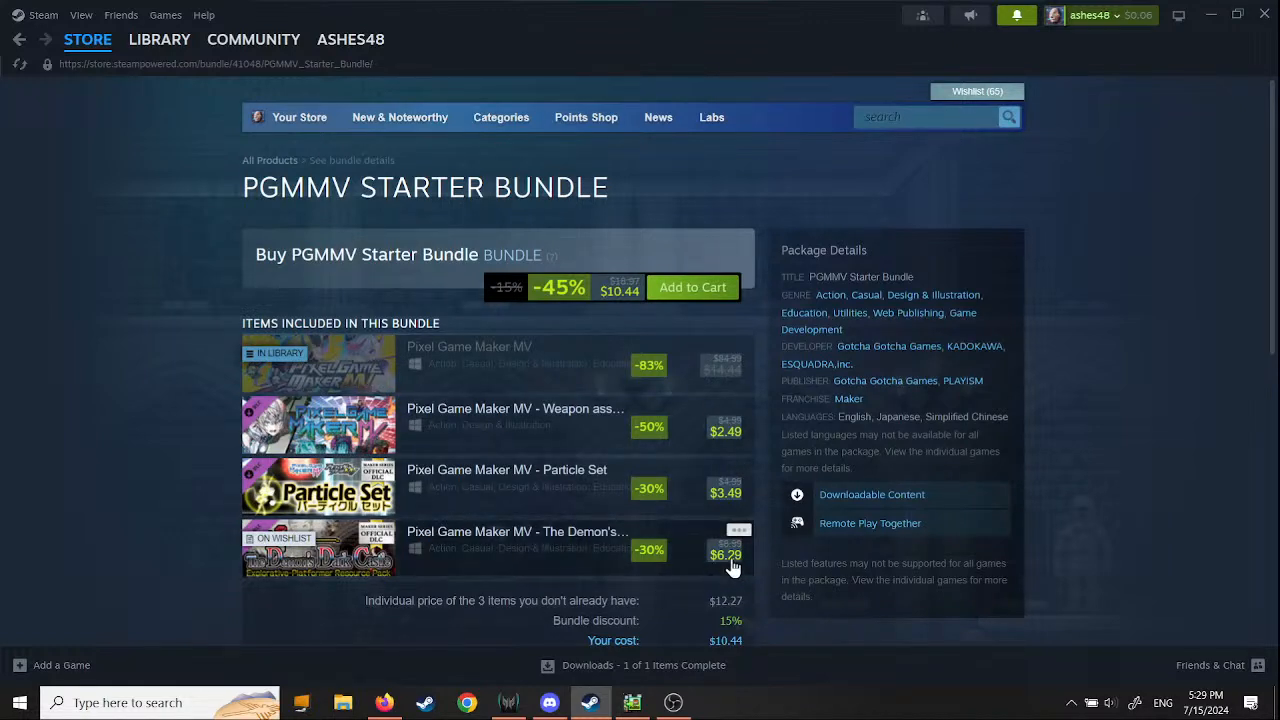
mouse_move(731, 561)
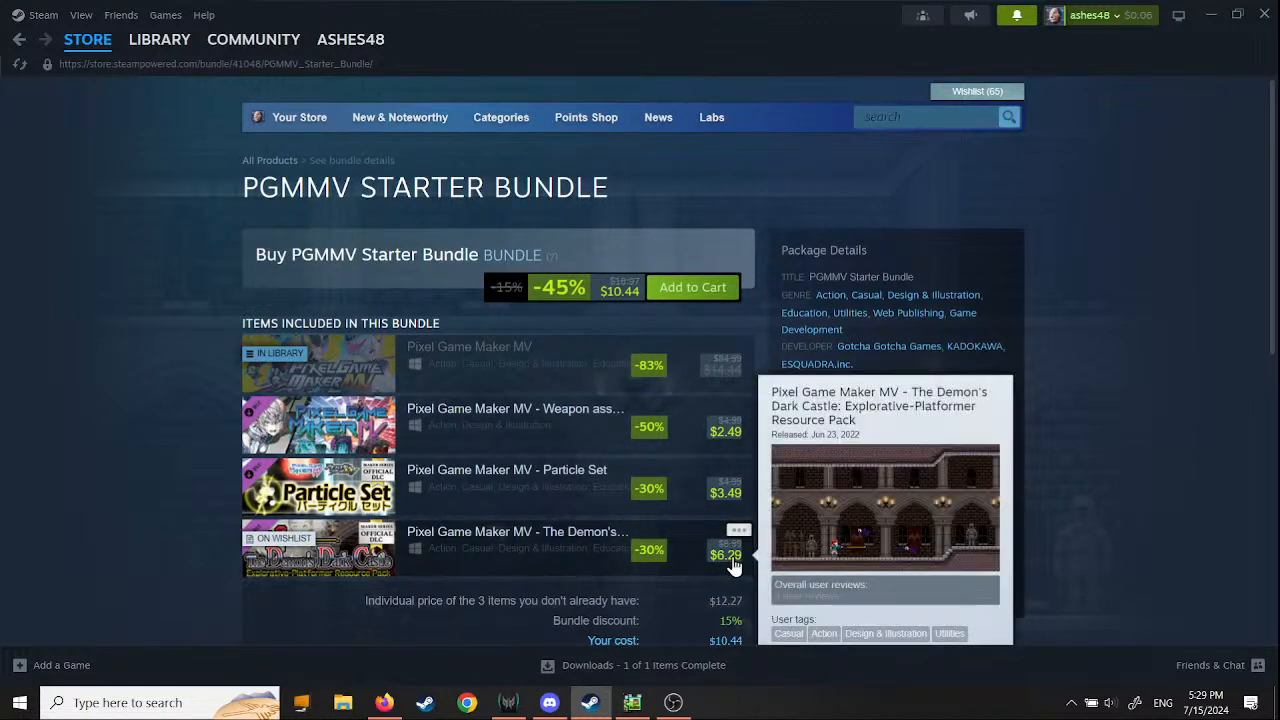
left_click(461, 537)
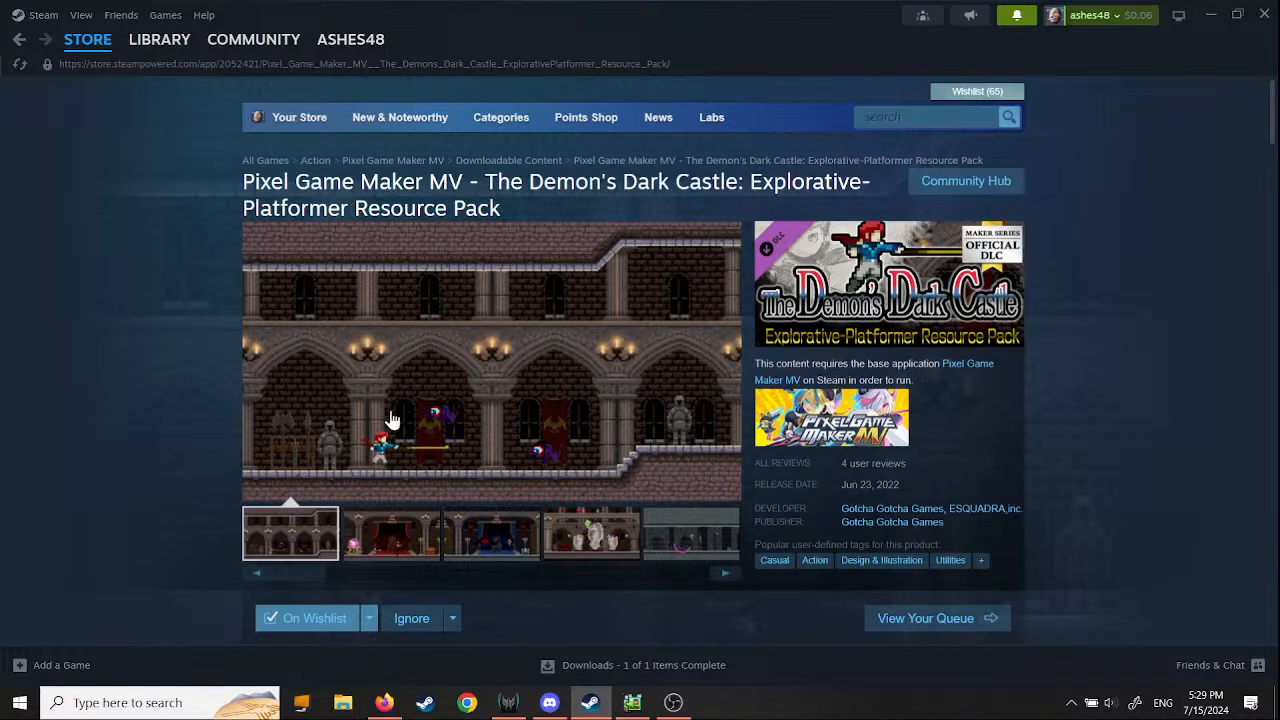
- Look through the screenshots of The Demon's Dark Castle: Explorative-Platformer Resource Pack
left_click(381, 551)
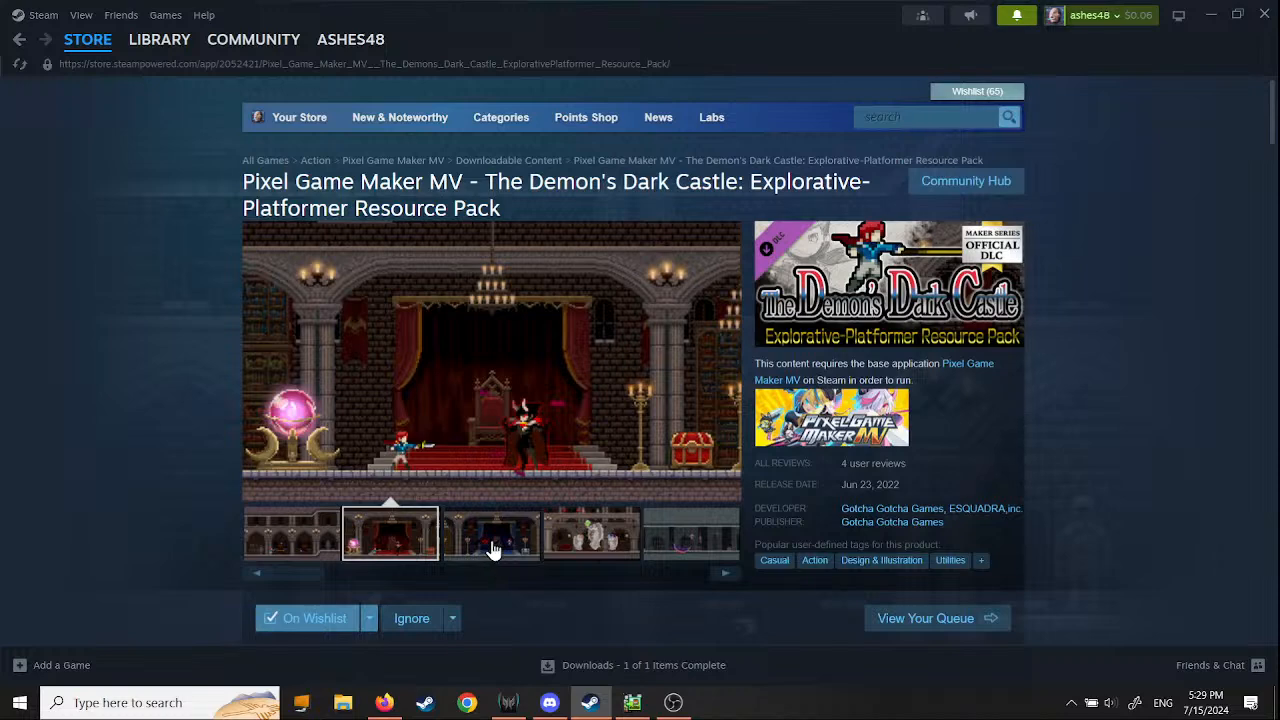
left_click(492, 550)
left_click(585, 542)
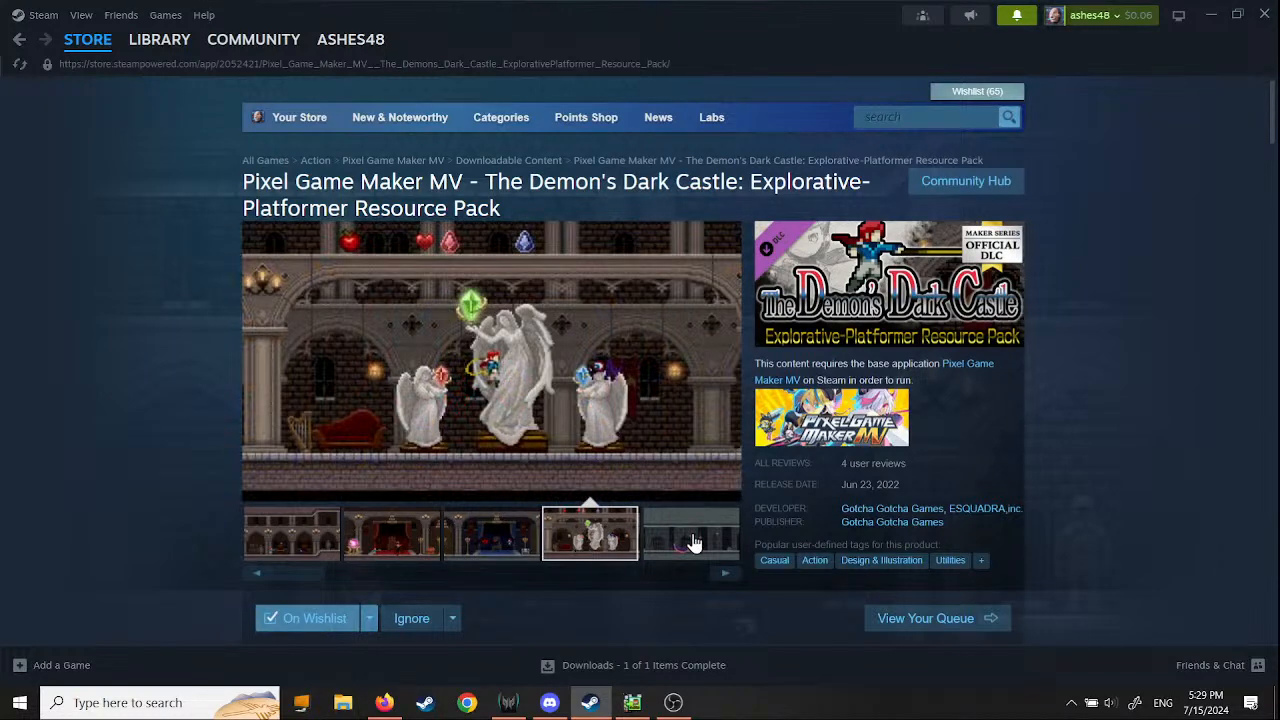
left_click(693, 541)
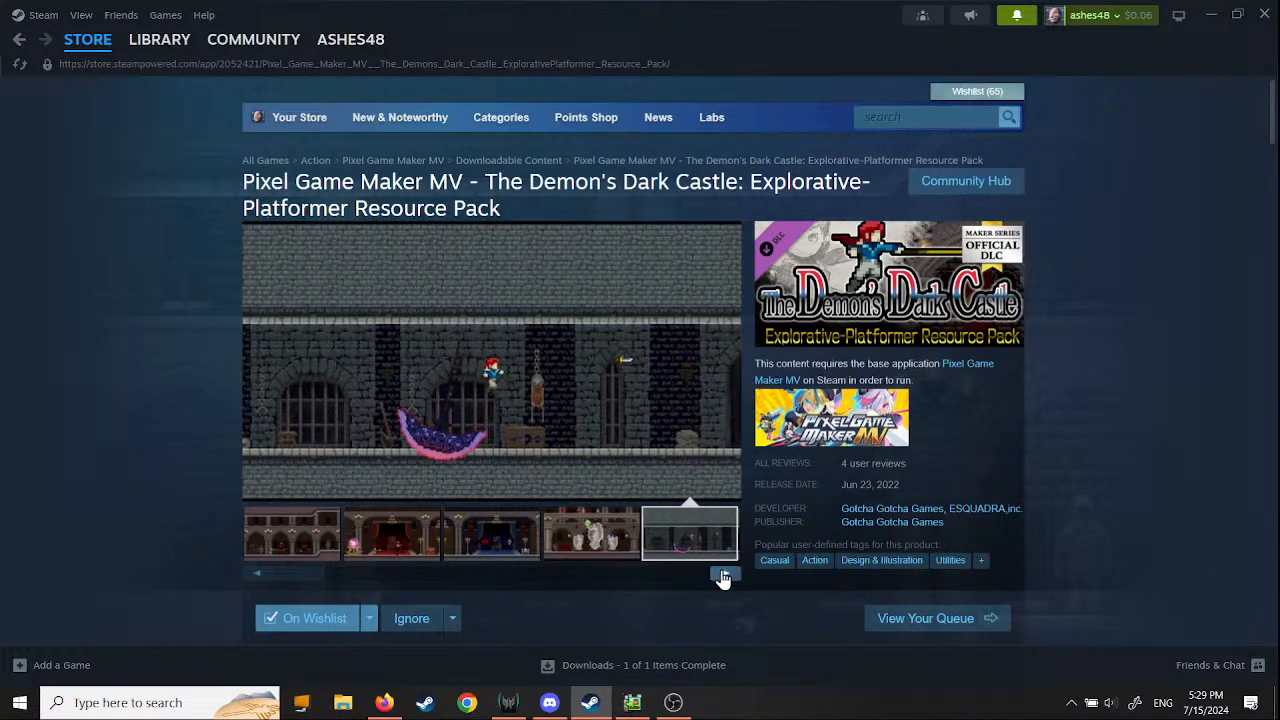
left_click(723, 576)
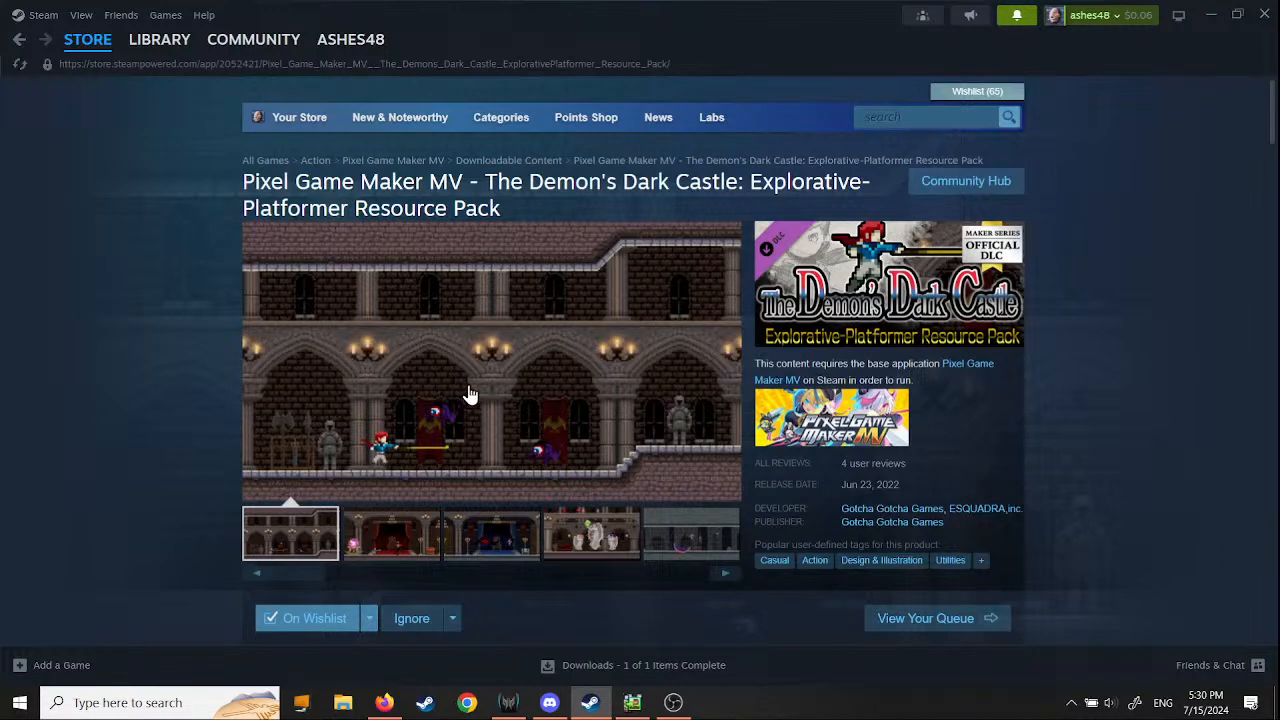
left_click(343, 702)
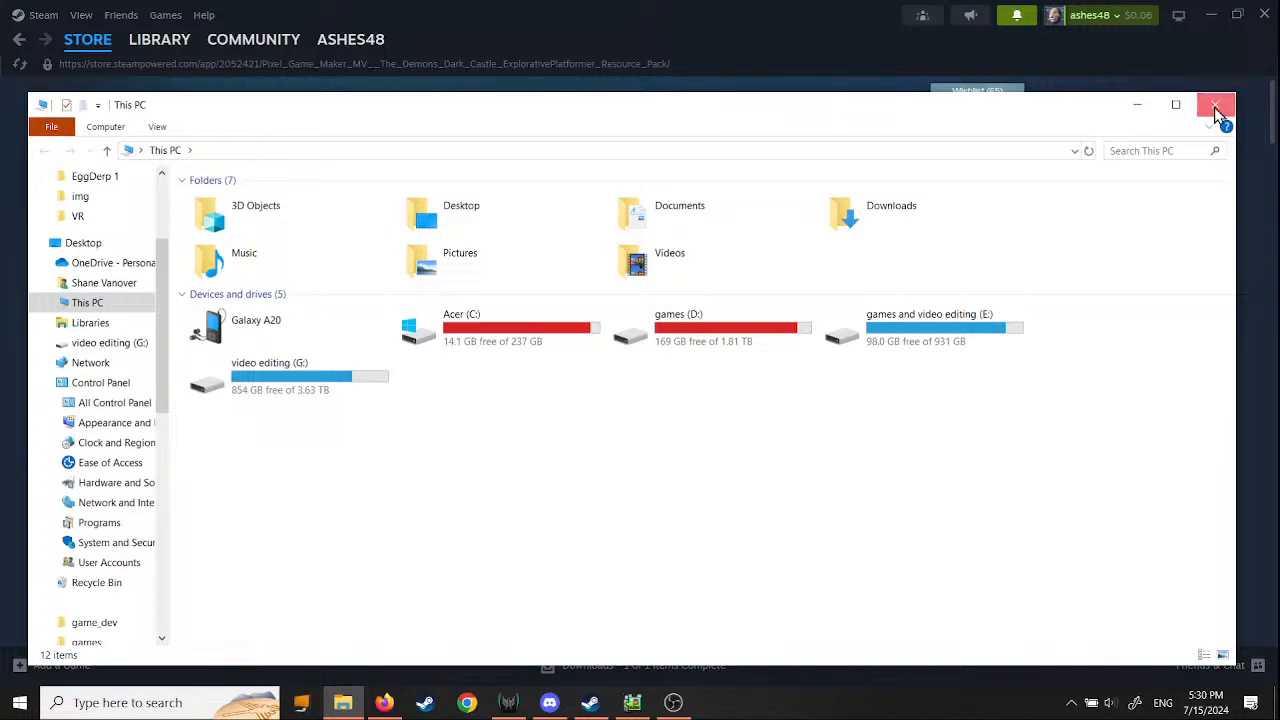
left_click(1214, 107)
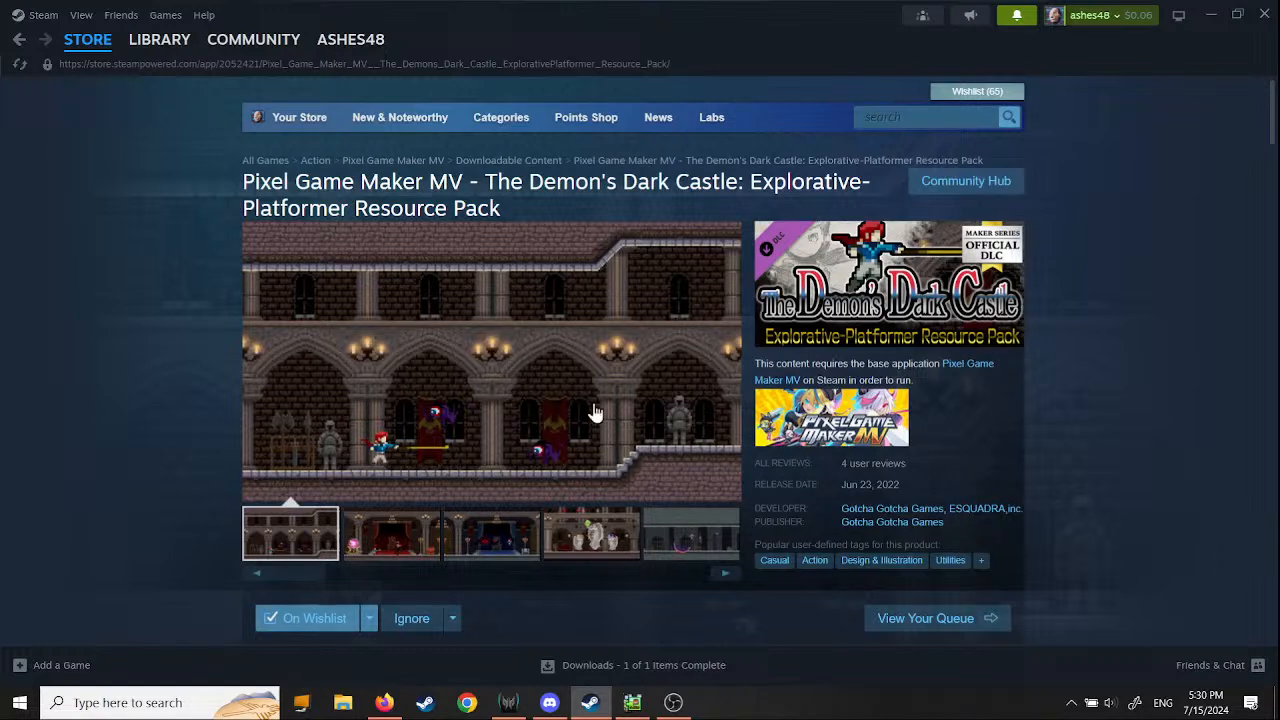
- Look over Pixel Game Maker MV's page in the Steam library and open its store page
left_click(160, 42)
scroll(507, 491, "down", 3)
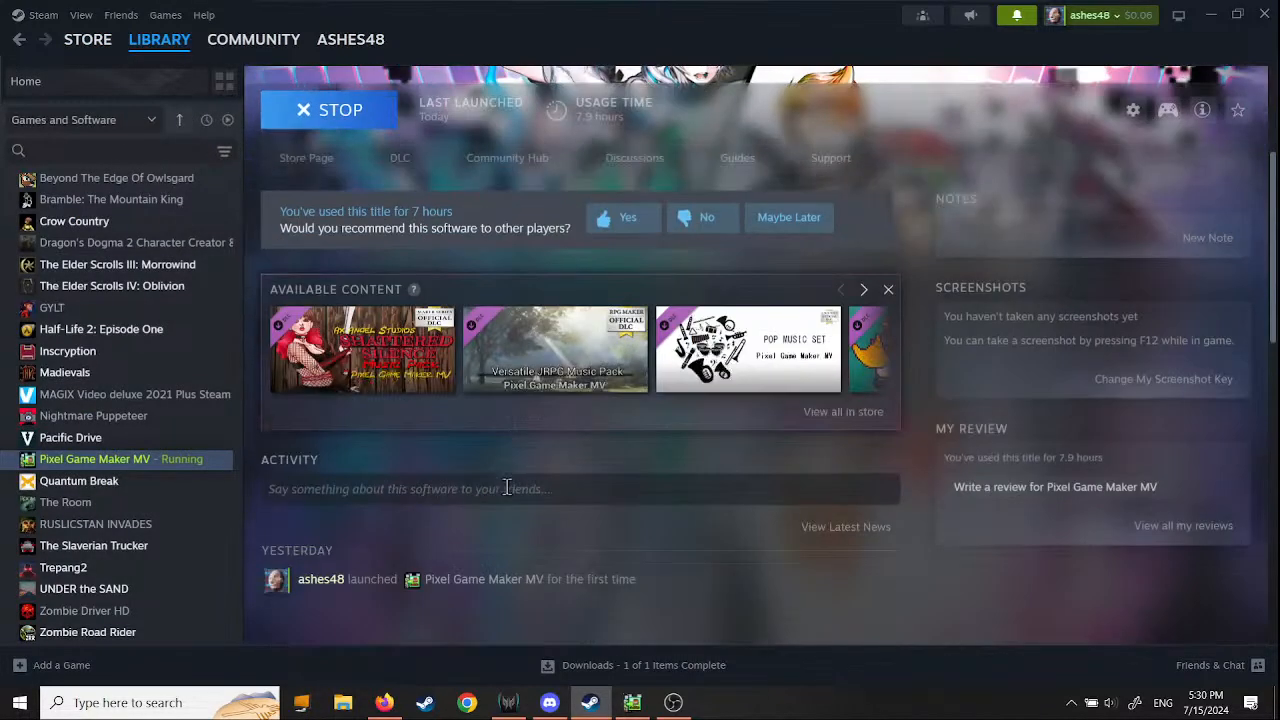
scroll(521, 541, "up", 1)
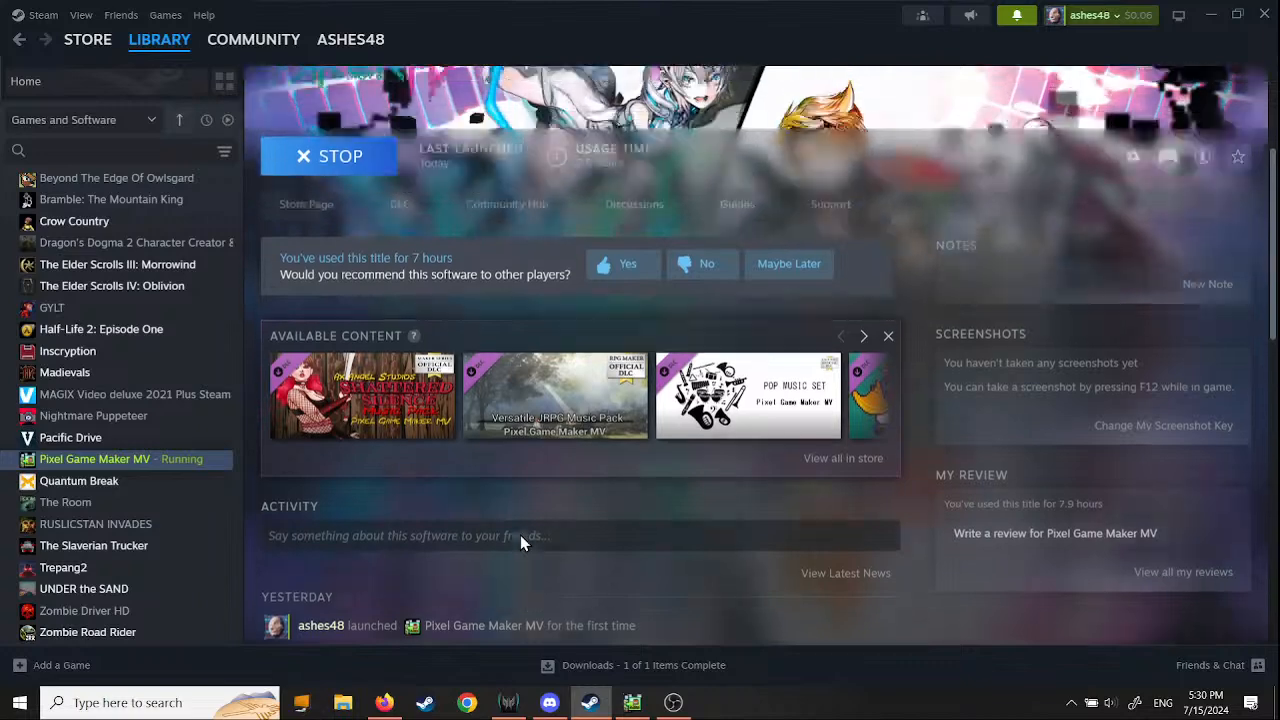
scroll(520, 540, "up", 2)
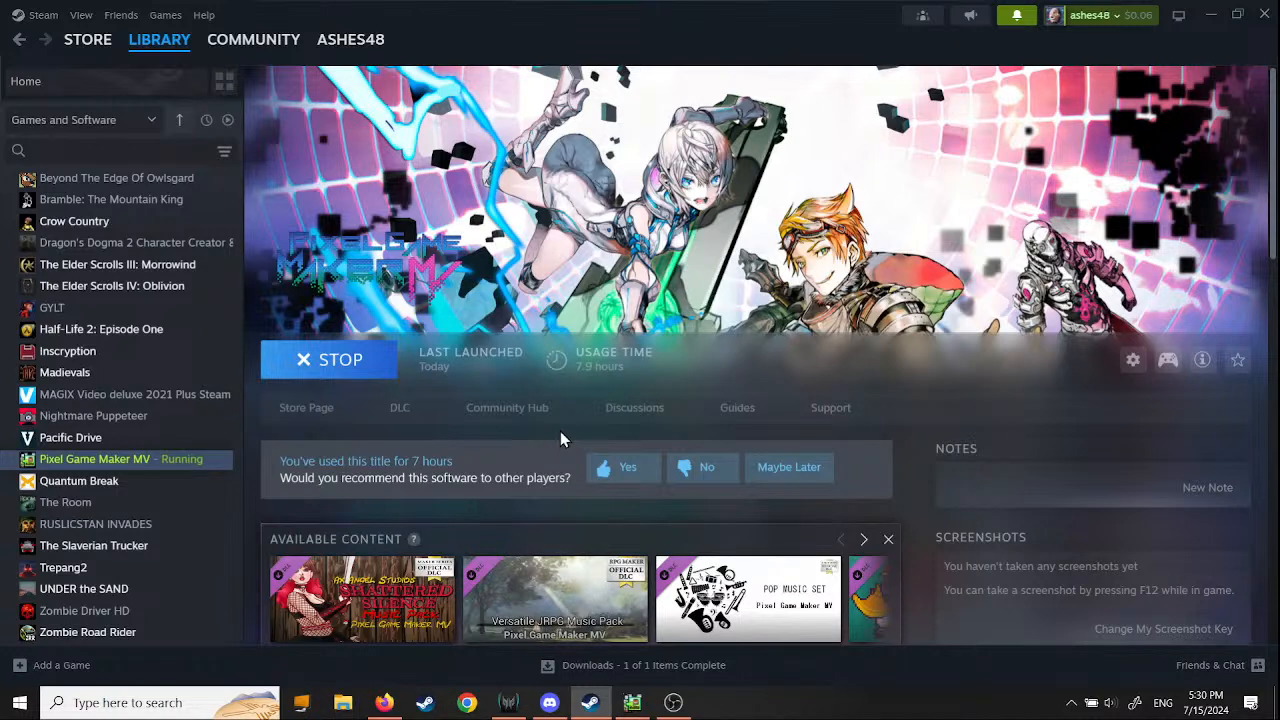
left_click(299, 410)
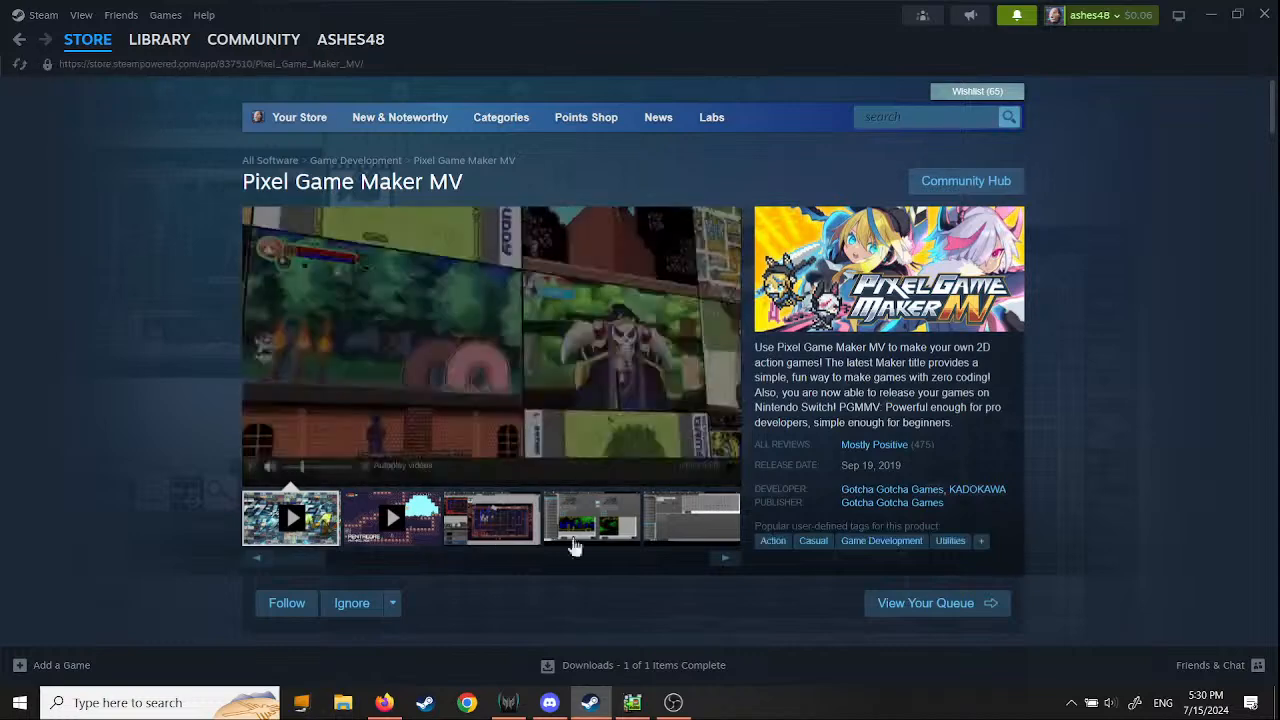
- Look through the editor screenshots in Pixel Game Maker MV's store gallery, including its scene, transition, resource and tile views
left_click(495, 538)
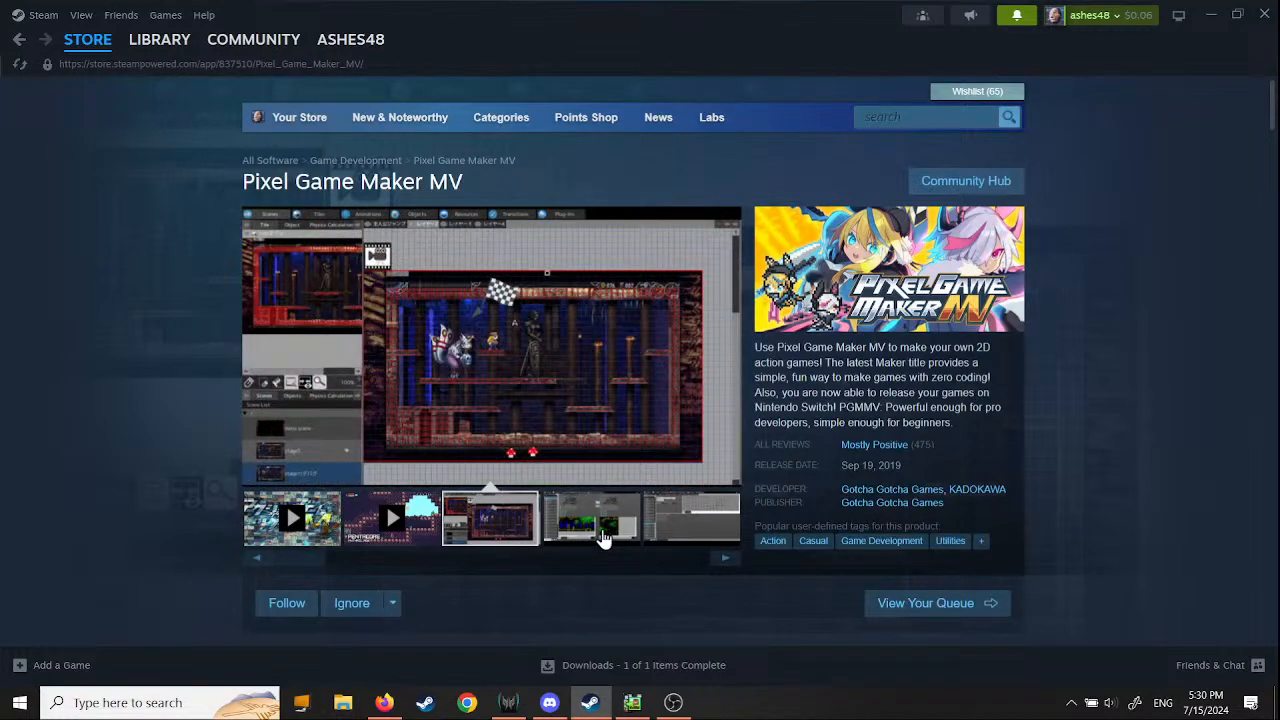
left_click(606, 534)
left_click(727, 559)
left_click(727, 559)
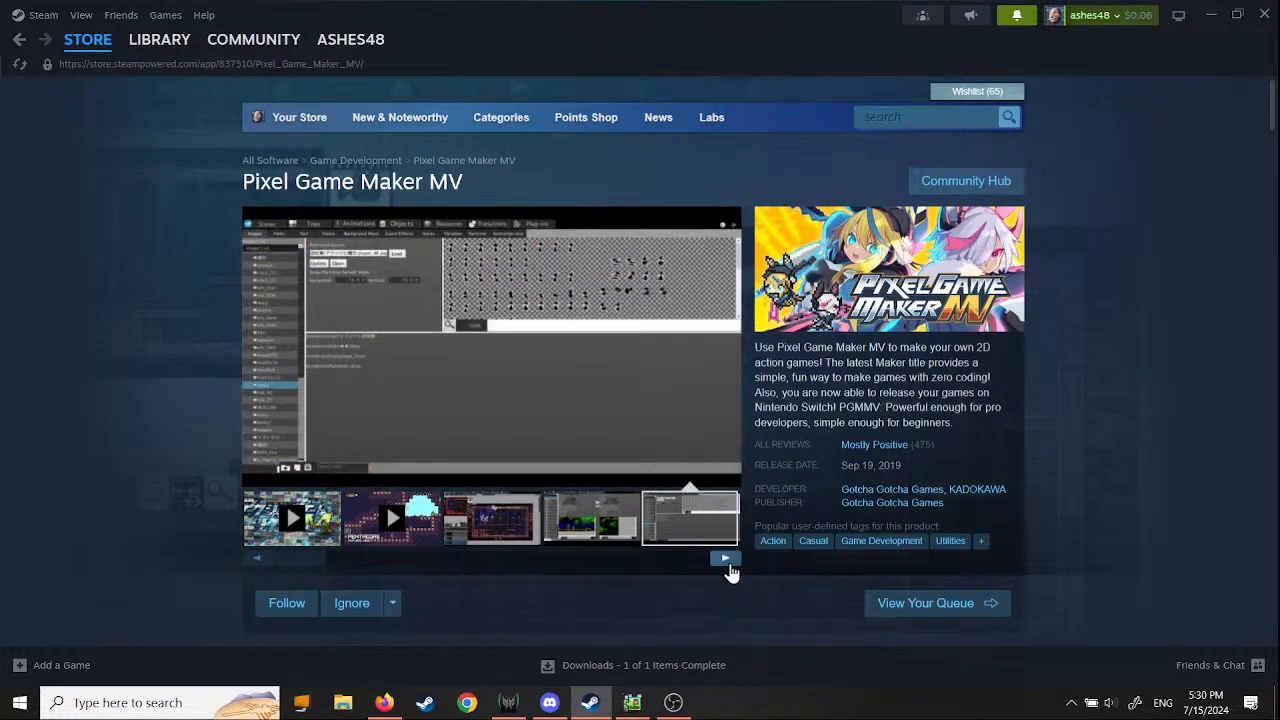
left_click(727, 559)
left_click(727, 559)
left_click(727, 559)
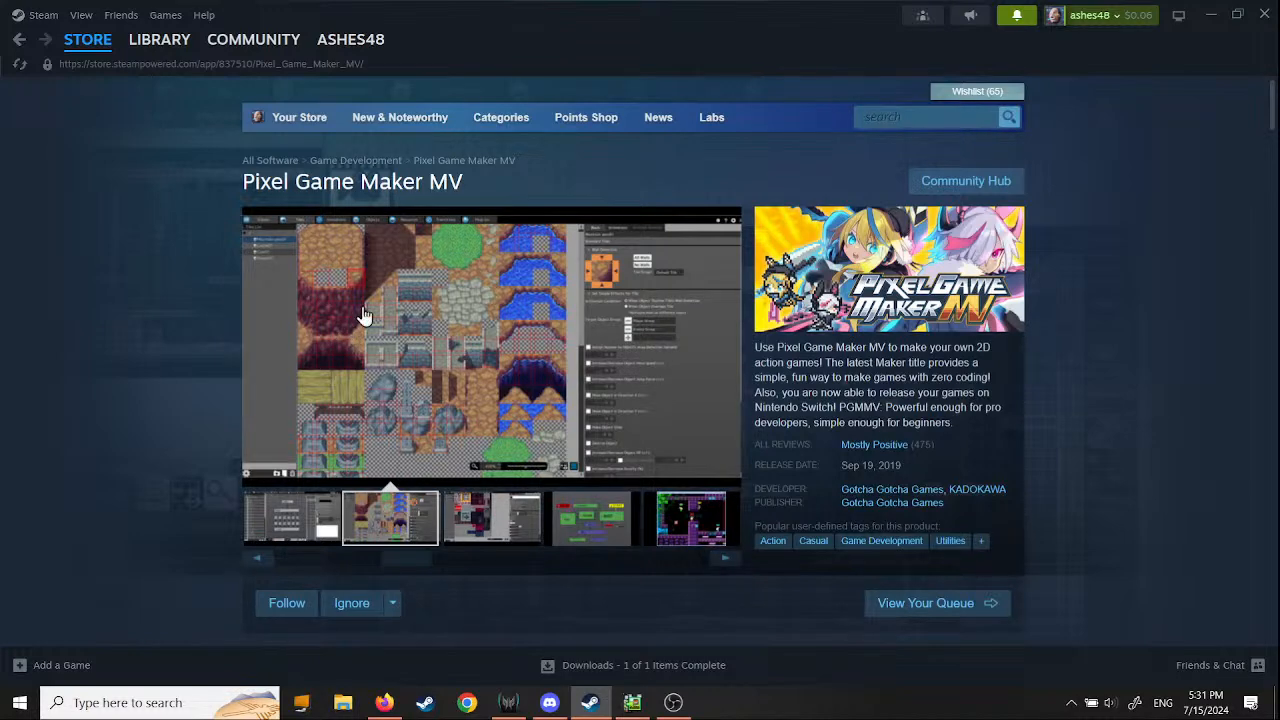
left_click(726, 559)
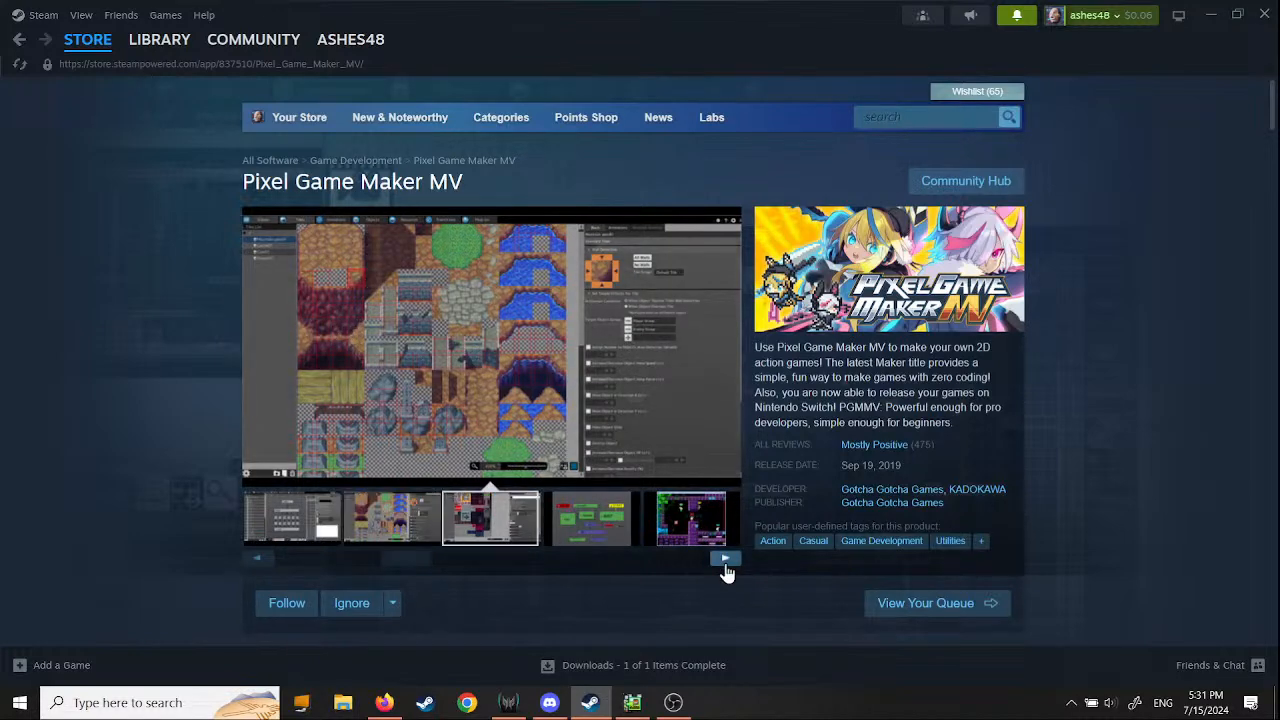
left_click(726, 559)
left_click(726, 559)
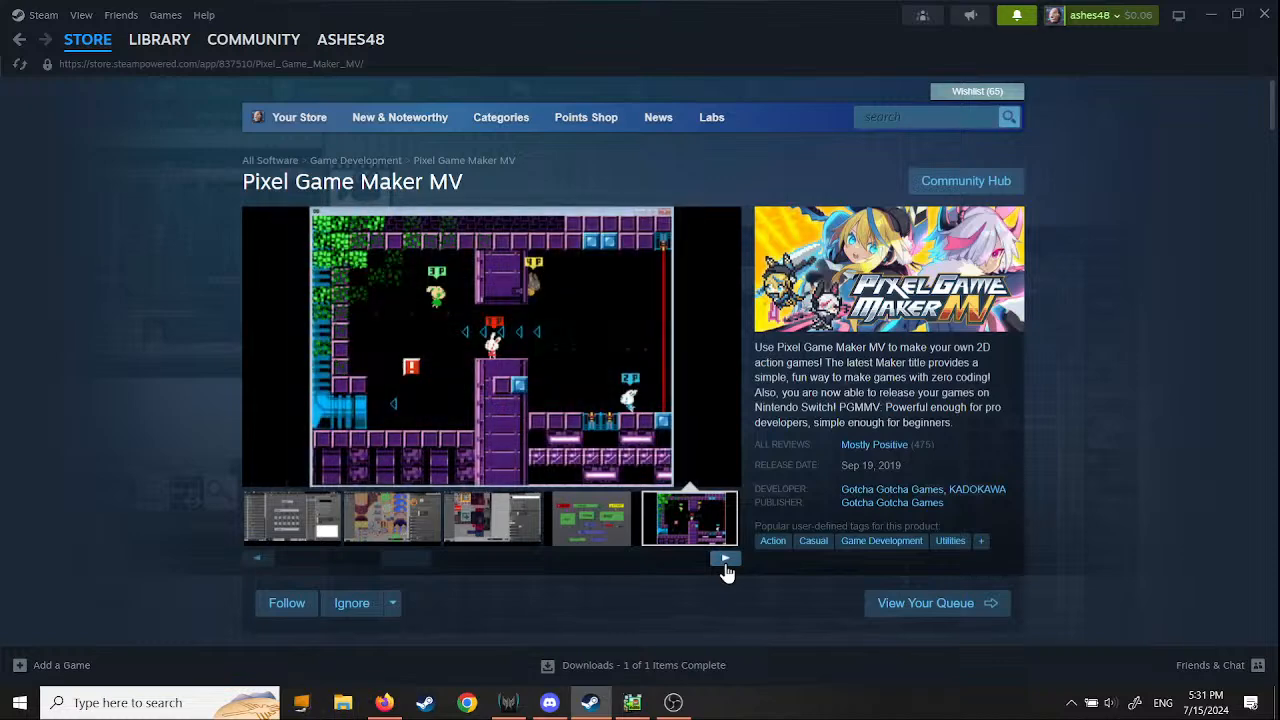
- Examine the sample game screenshots in the store gallery, from the side-scrolling action games to the pinball and top-down village games
left_click(726, 559)
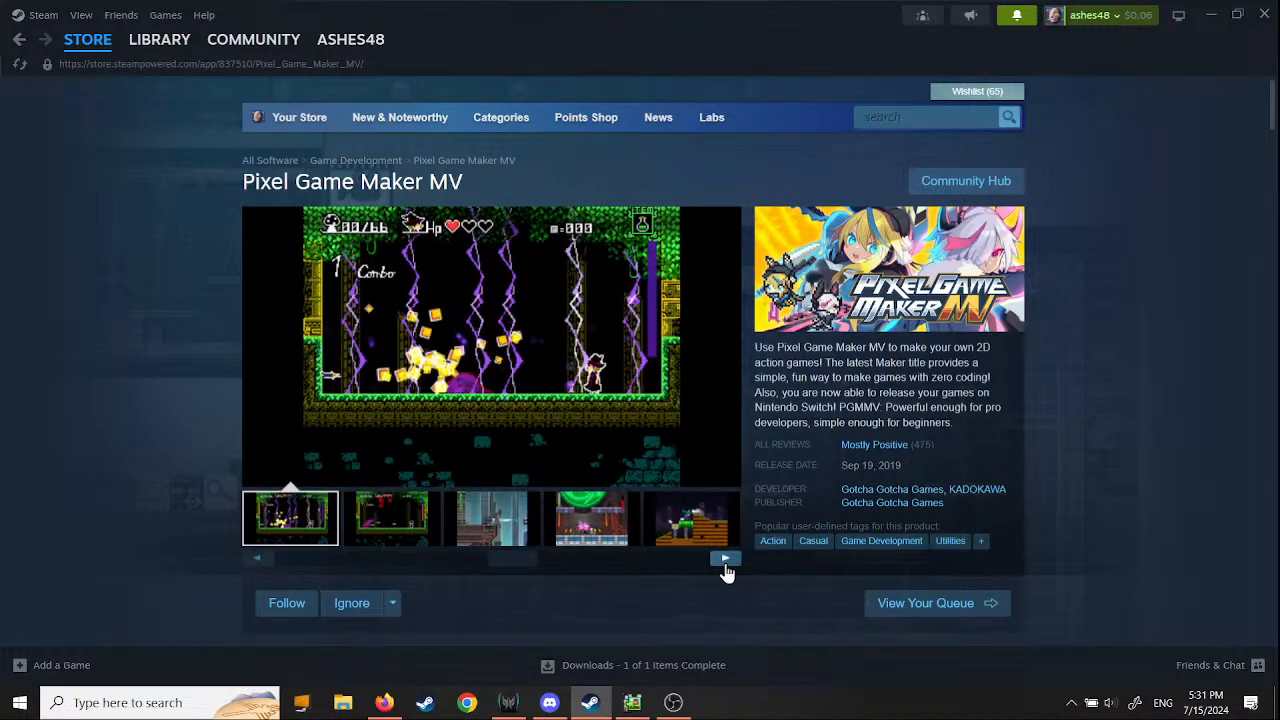
left_click(726, 559)
left_click(726, 559)
left_click(726, 559)
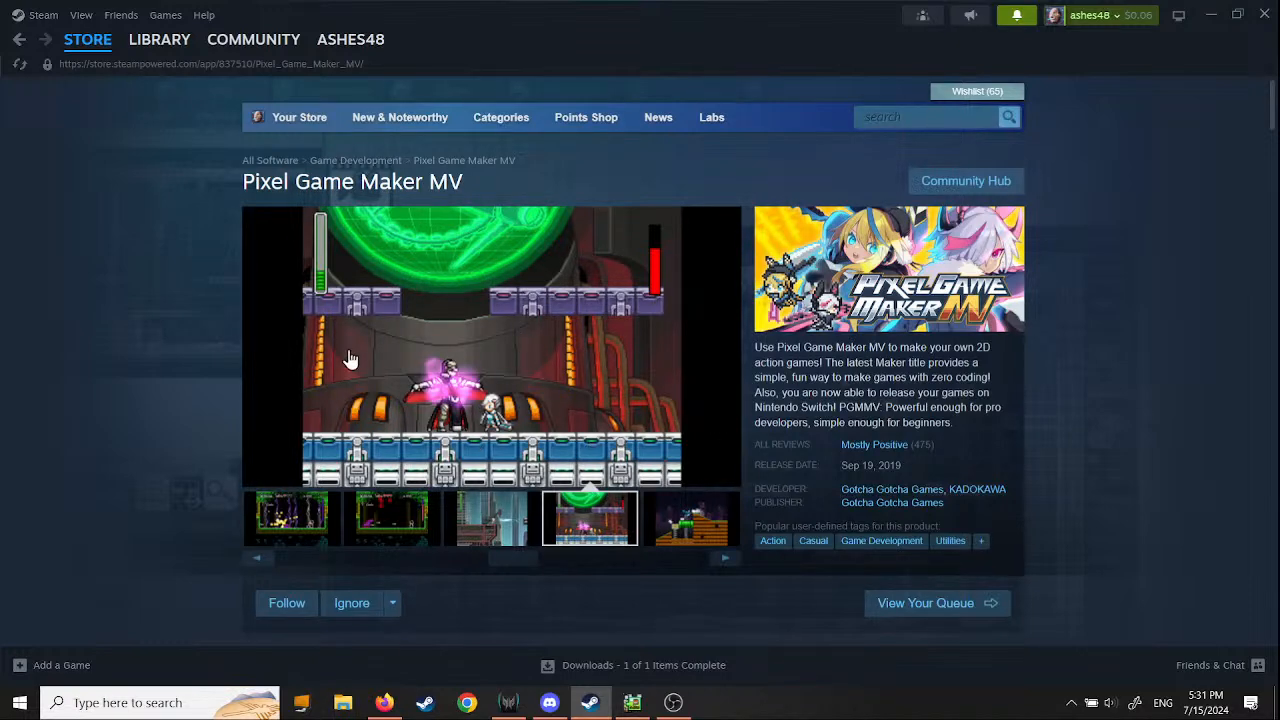
left_click(728, 566)
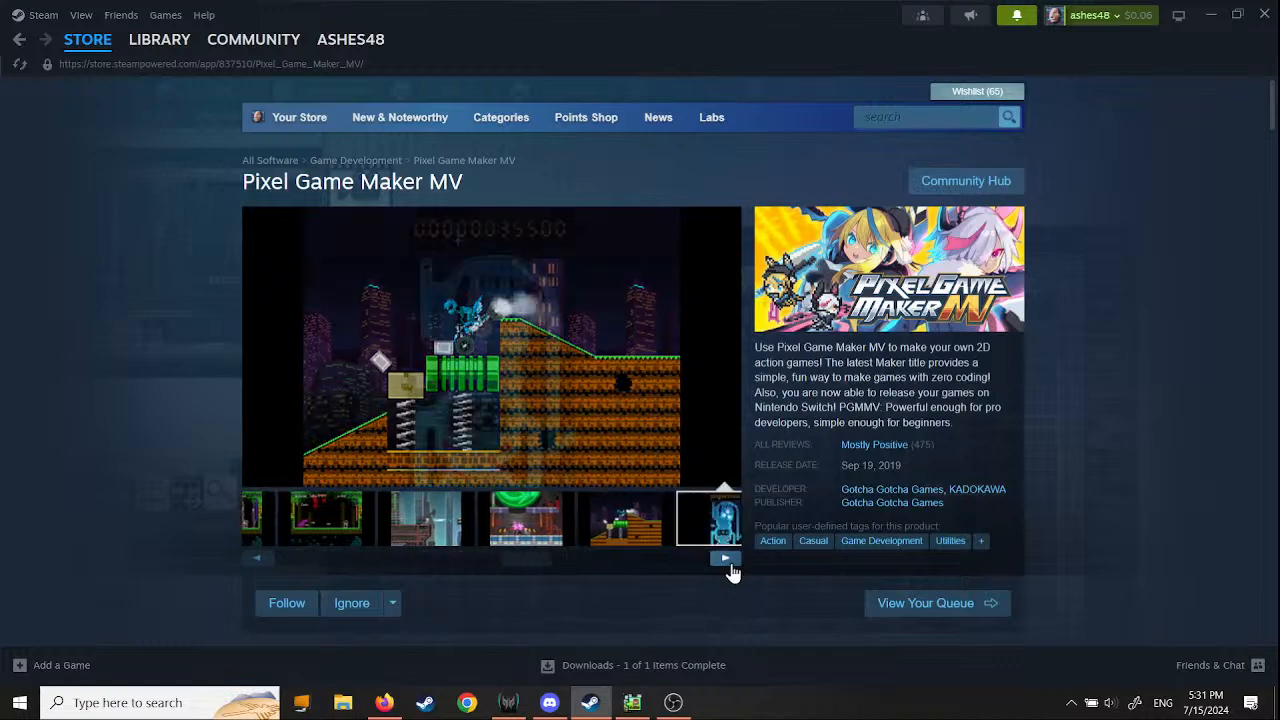
left_click(728, 566)
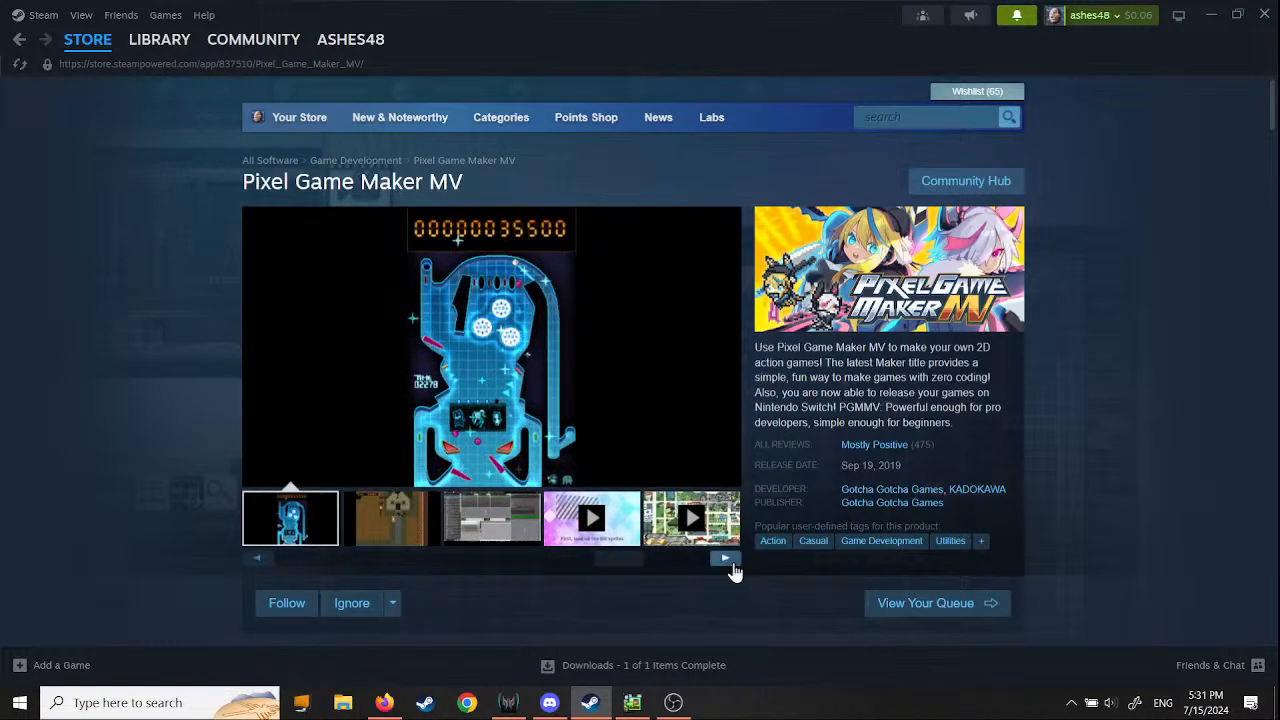
left_click(729, 564)
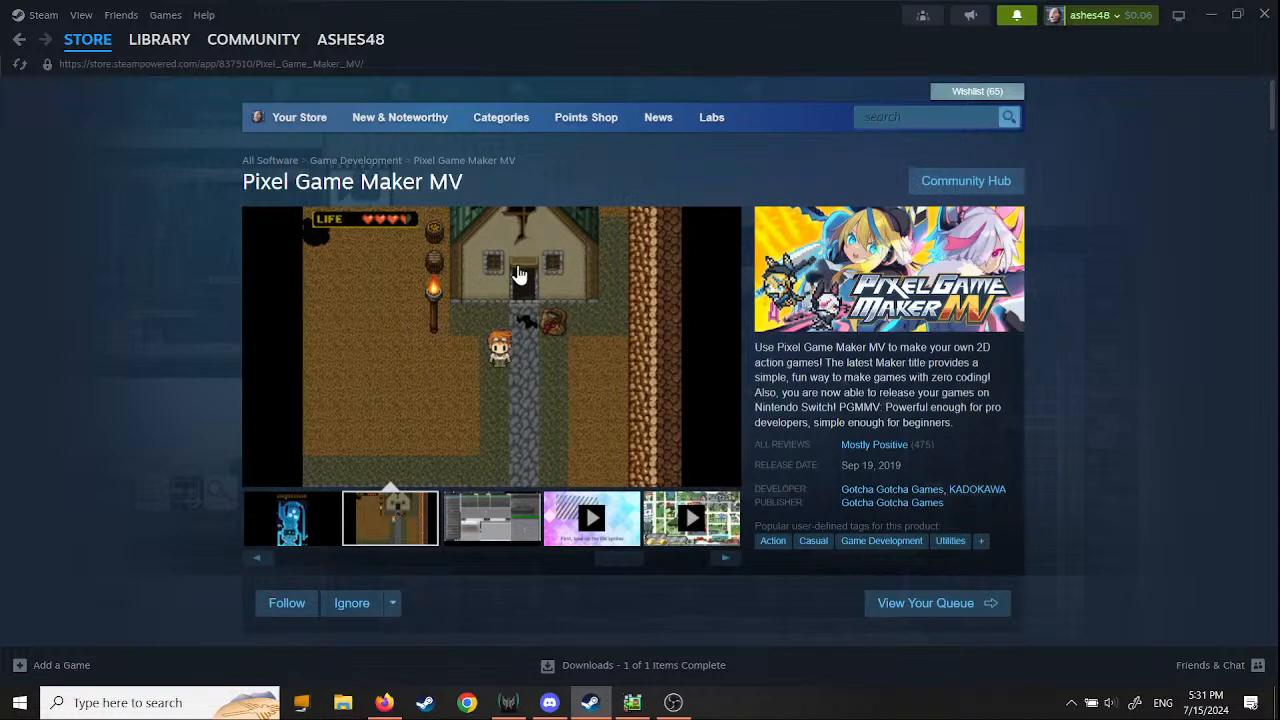
left_click(725, 560)
left_click(725, 560)
left_click(725, 560)
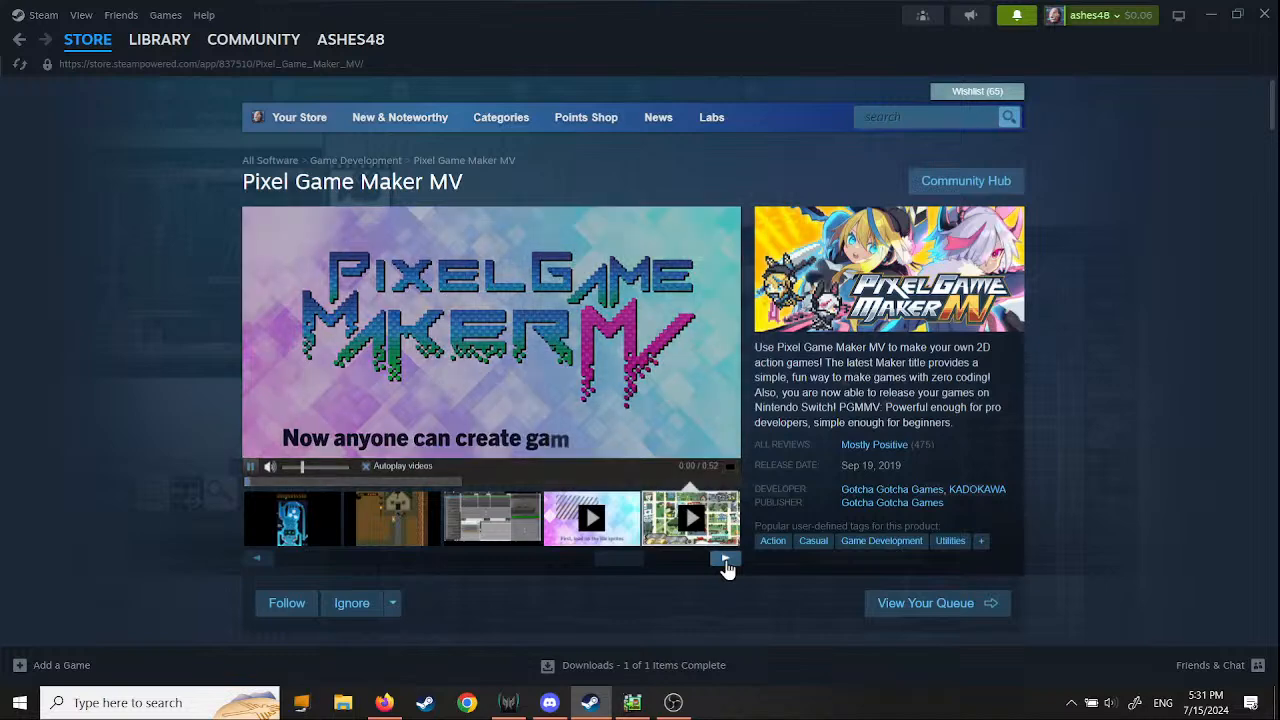
- Step past the remaining trailer videos in the store gallery and return to the transition settings screenshot
left_click(727, 565)
left_click(727, 565)
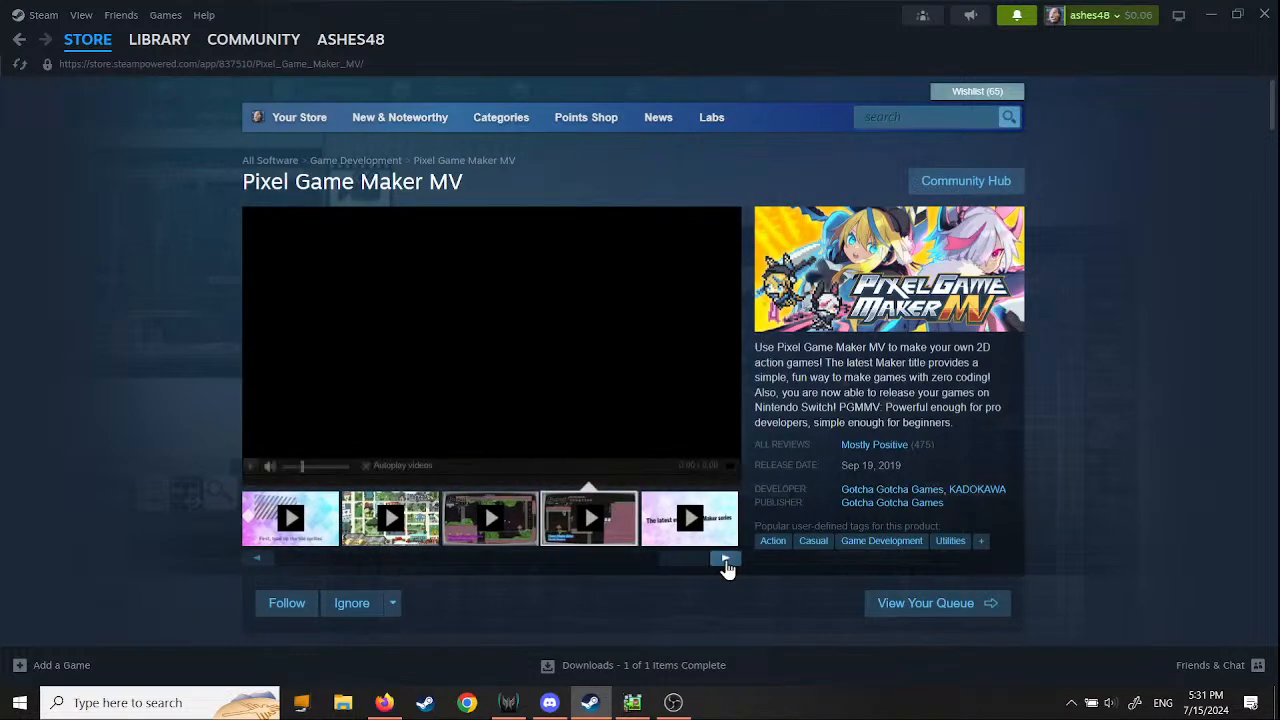
left_click(727, 565)
left_click(727, 565)
left_click(727, 565)
left_click(727, 565)
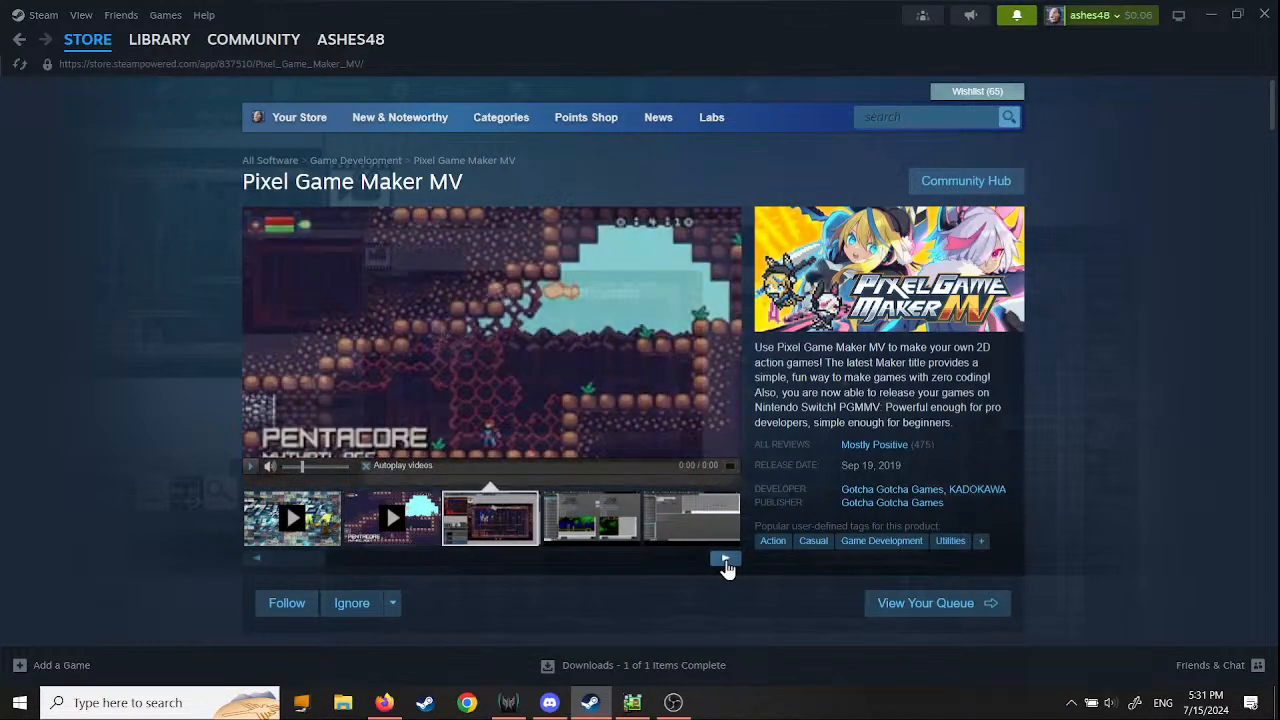
left_click(726, 563)
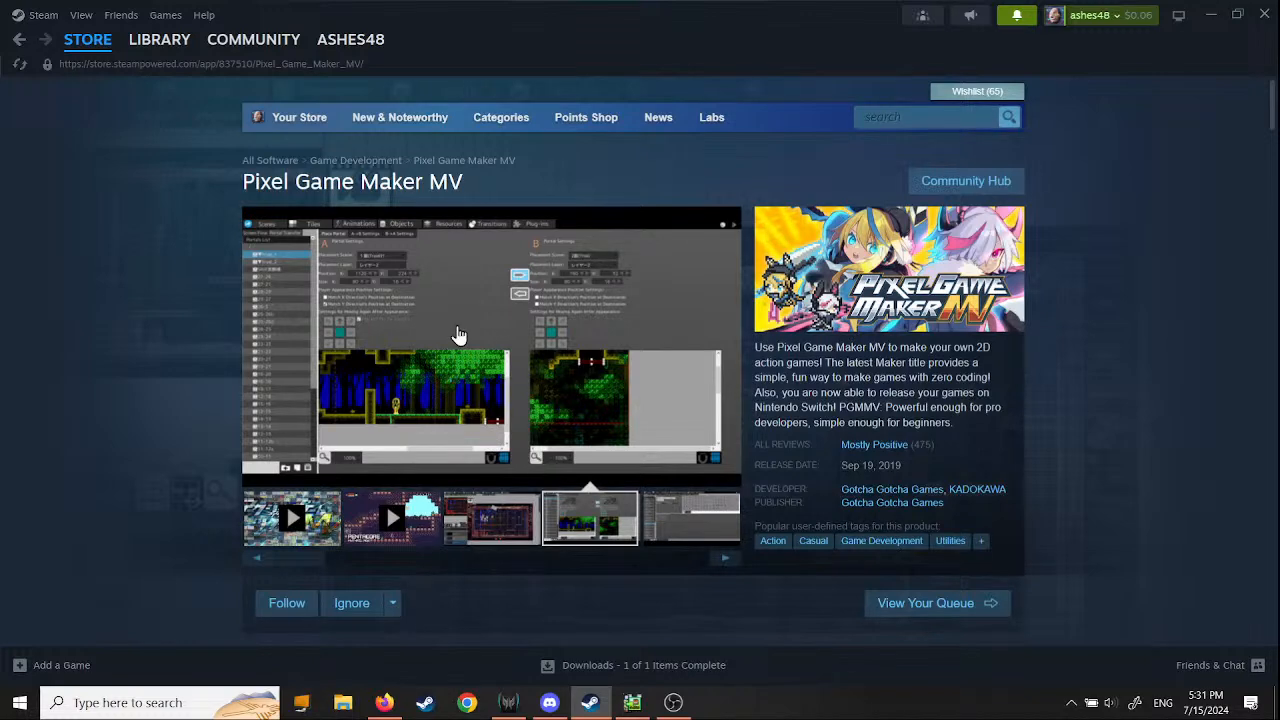
- Go back to the Steam library, browse the list of owned titles and open the Leadwerks Game Engine page
left_click(160, 40)
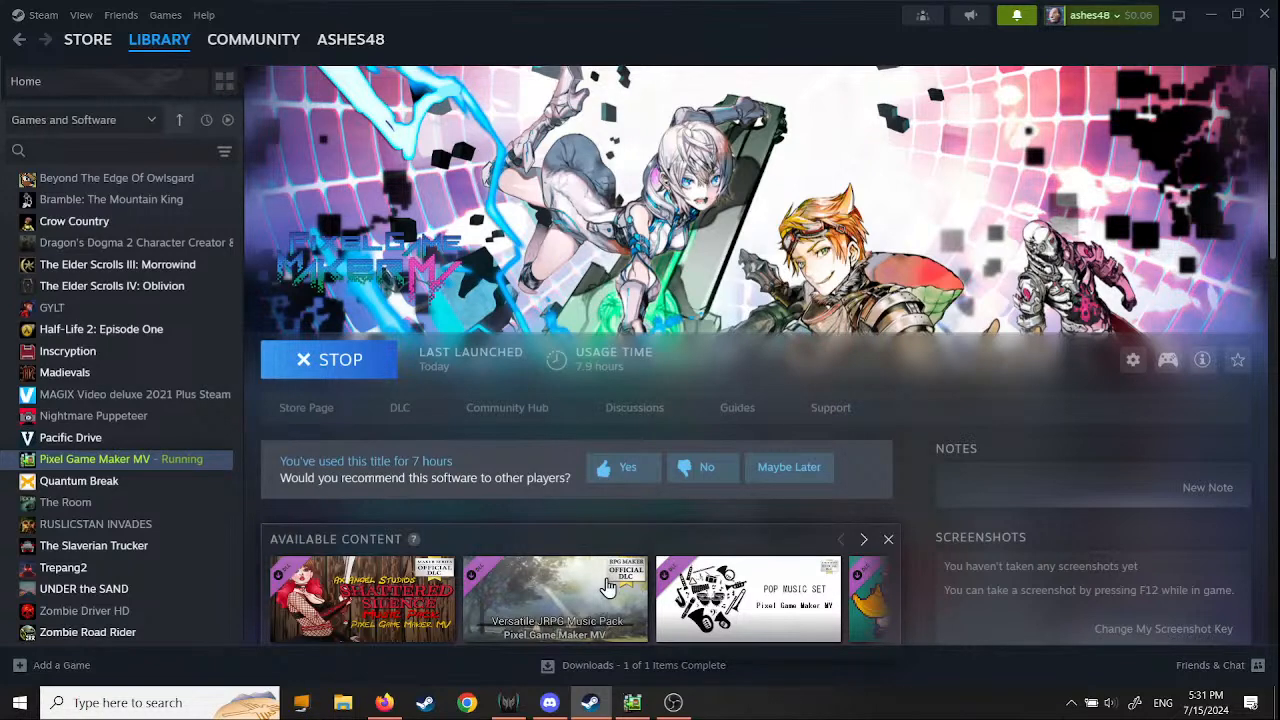
mouse_move(147, 48)
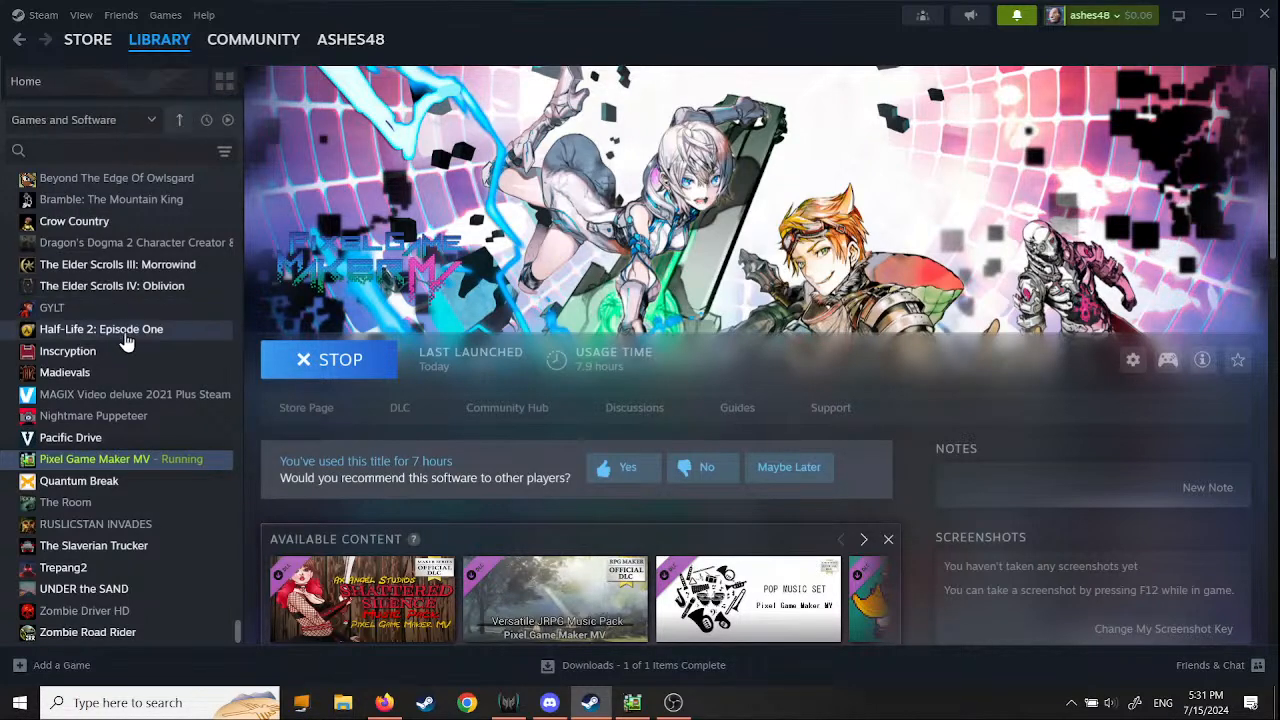
scroll(150, 545, "up", 2)
scroll(148, 545, "up", 7)
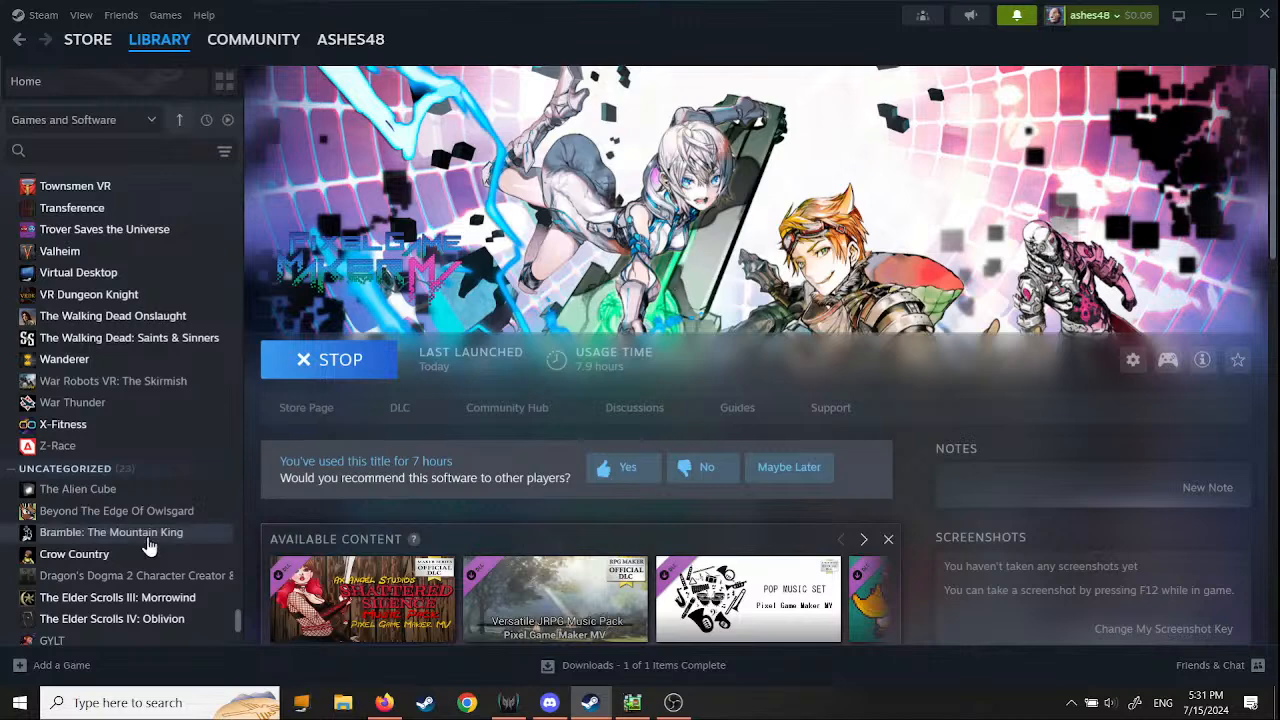
scroll(148, 545, "up", 8)
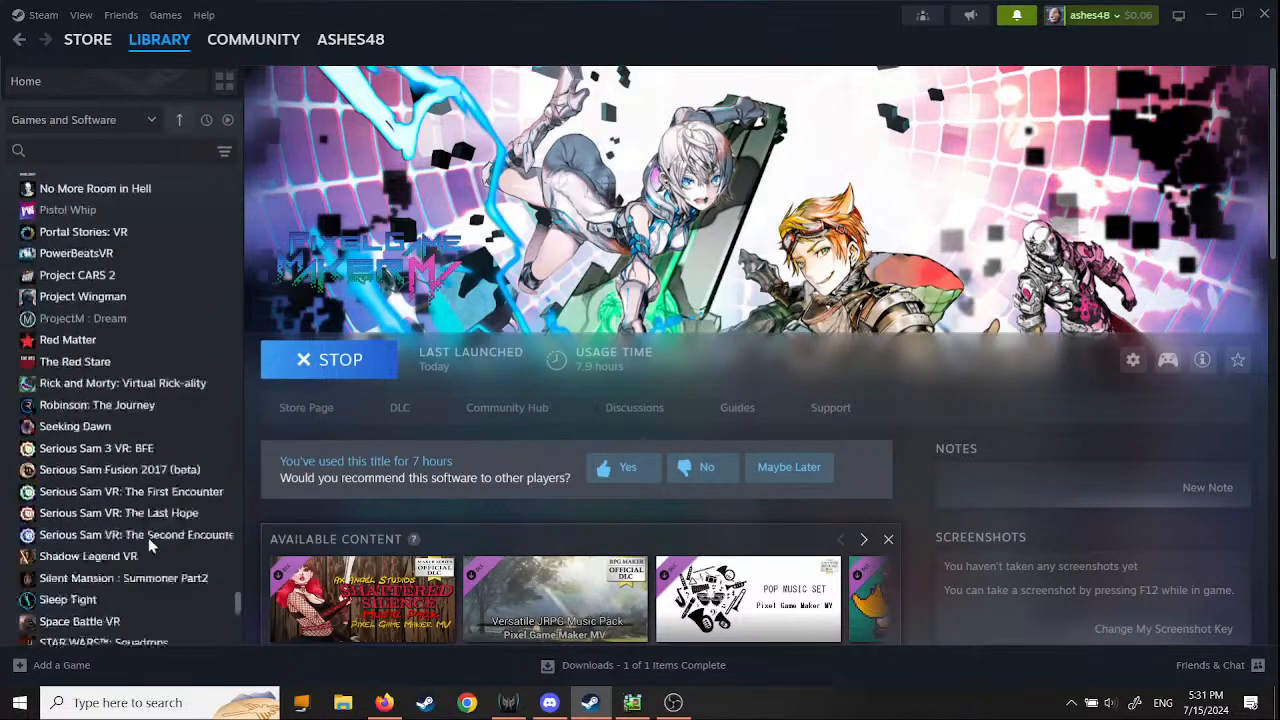
scroll(115, 562, "down", 1)
left_click(100, 430)
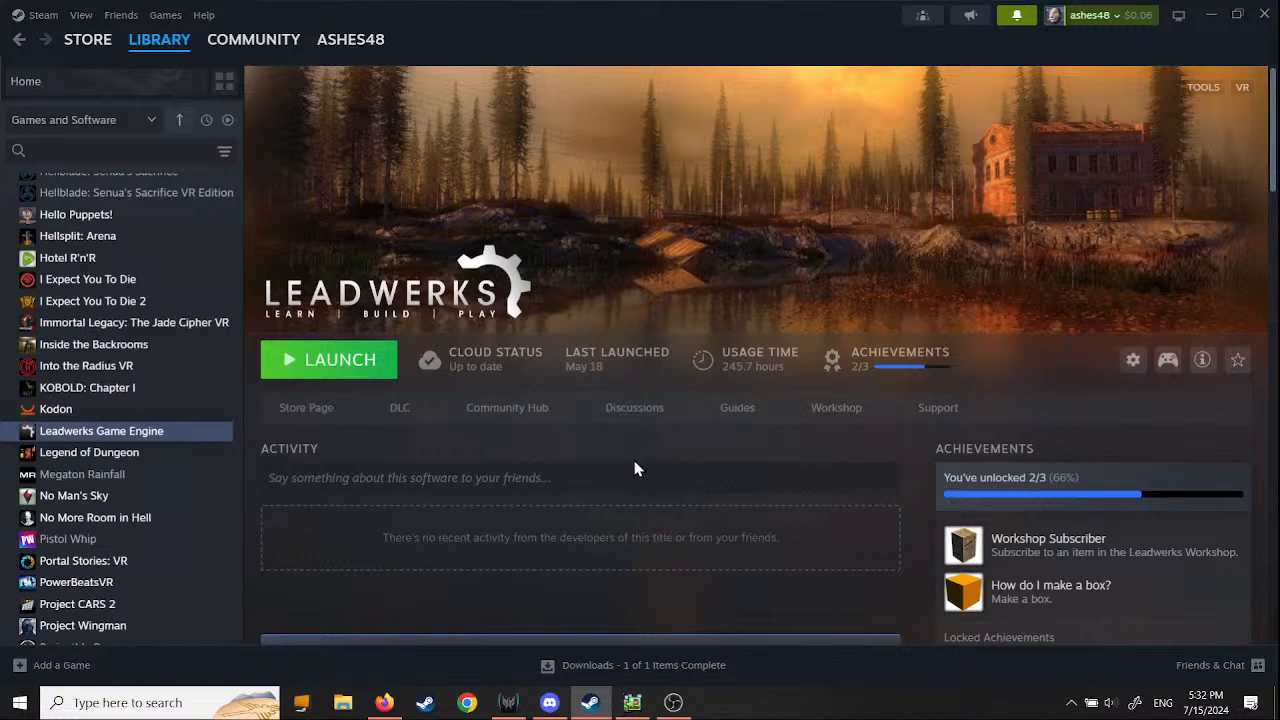
- Return to Pixel Game Maker MV's library page and view its available content
left_click(165, 52)
left_click(505, 495)
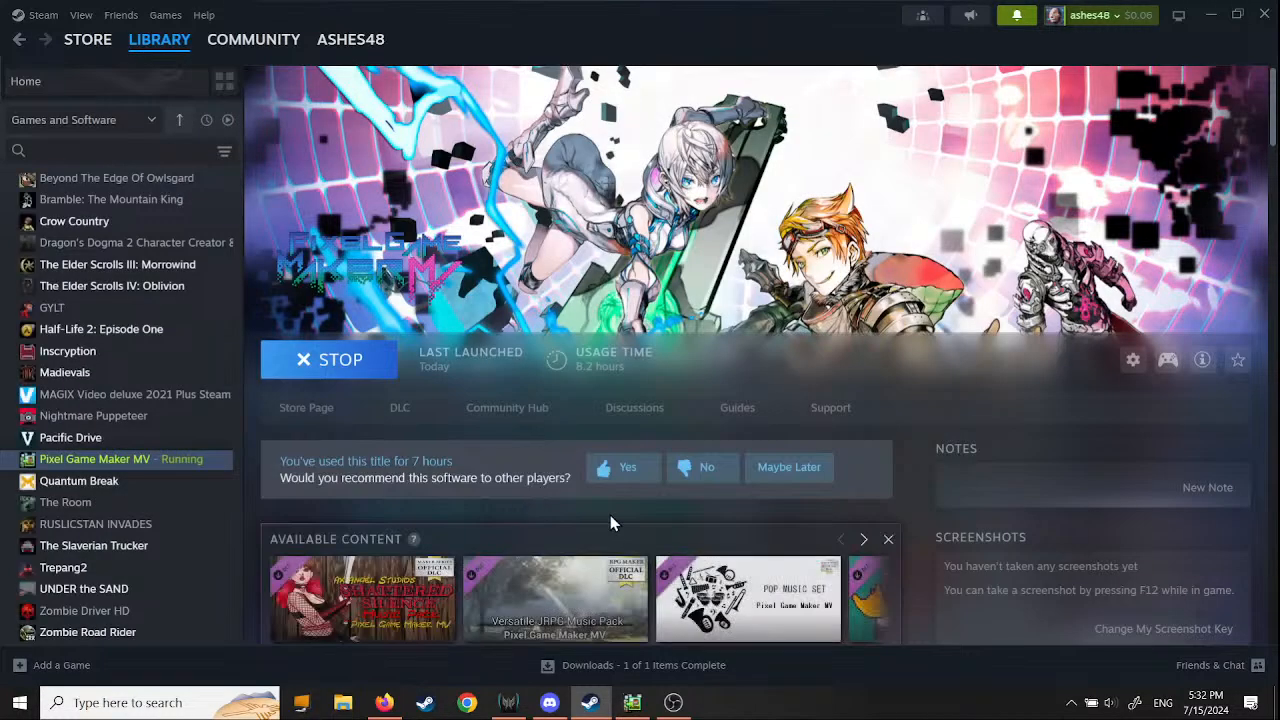
scroll(919, 483, "down", 2)
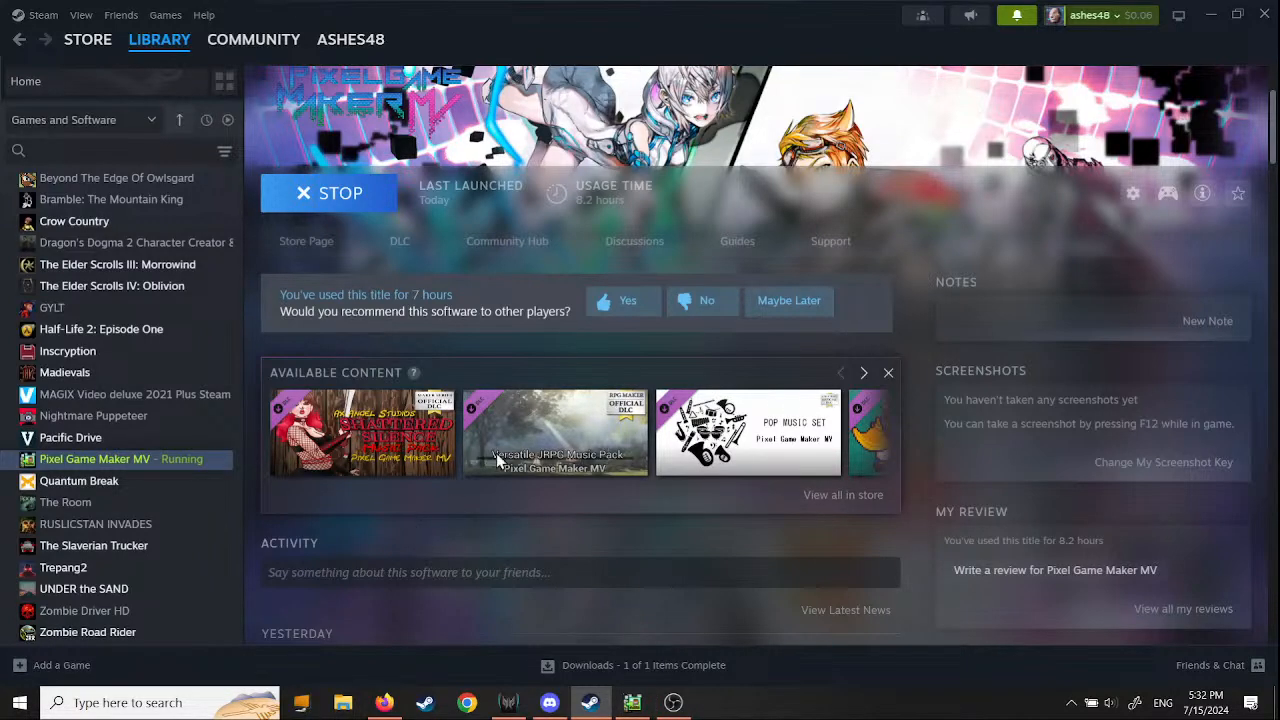
- Switch to Pixel Game Maker MV and examine the platforms, player character and enemy in scene 1 up close
left_click(632, 702)
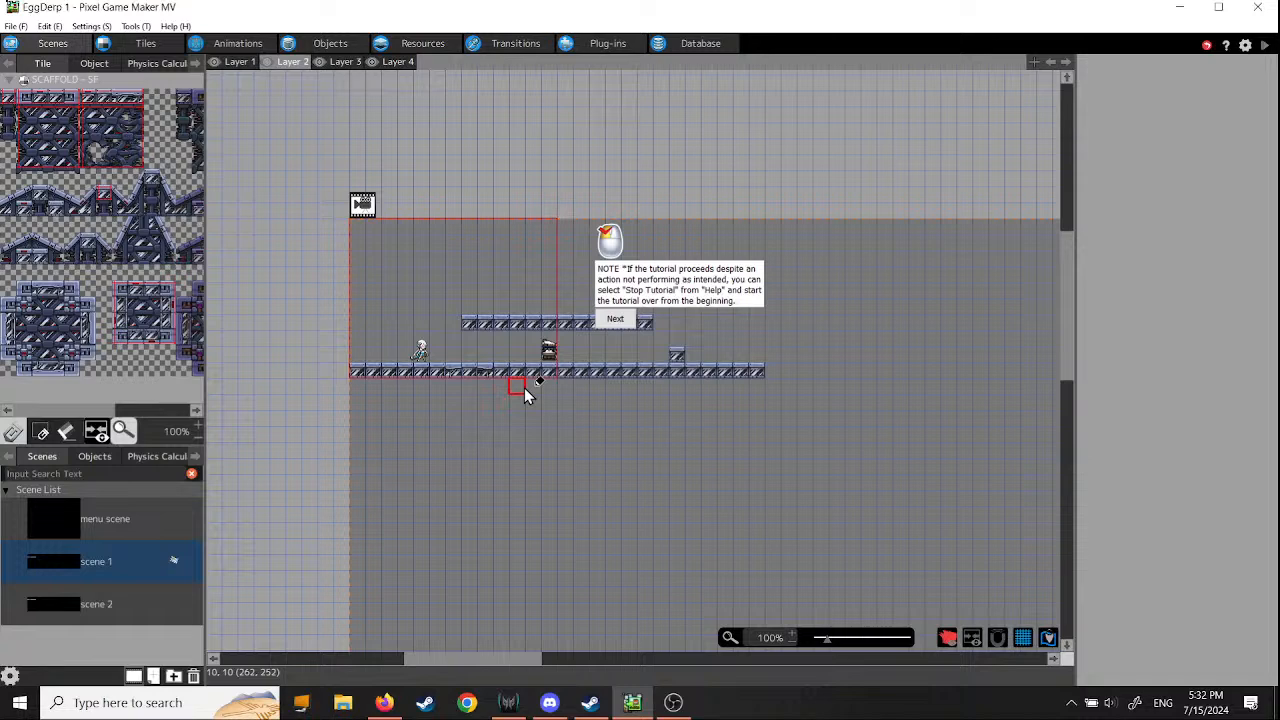
middle_click_drag(524, 387, 593, 506)
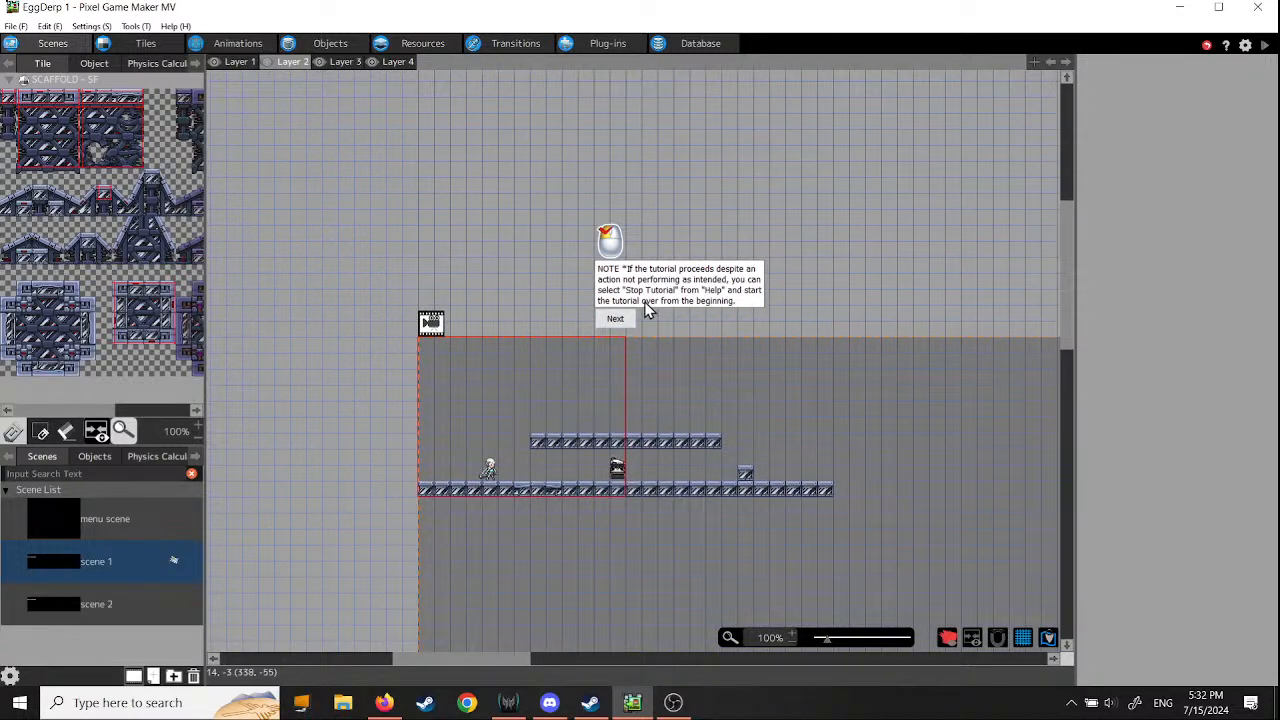
middle_click_drag(786, 428, 661, 416)
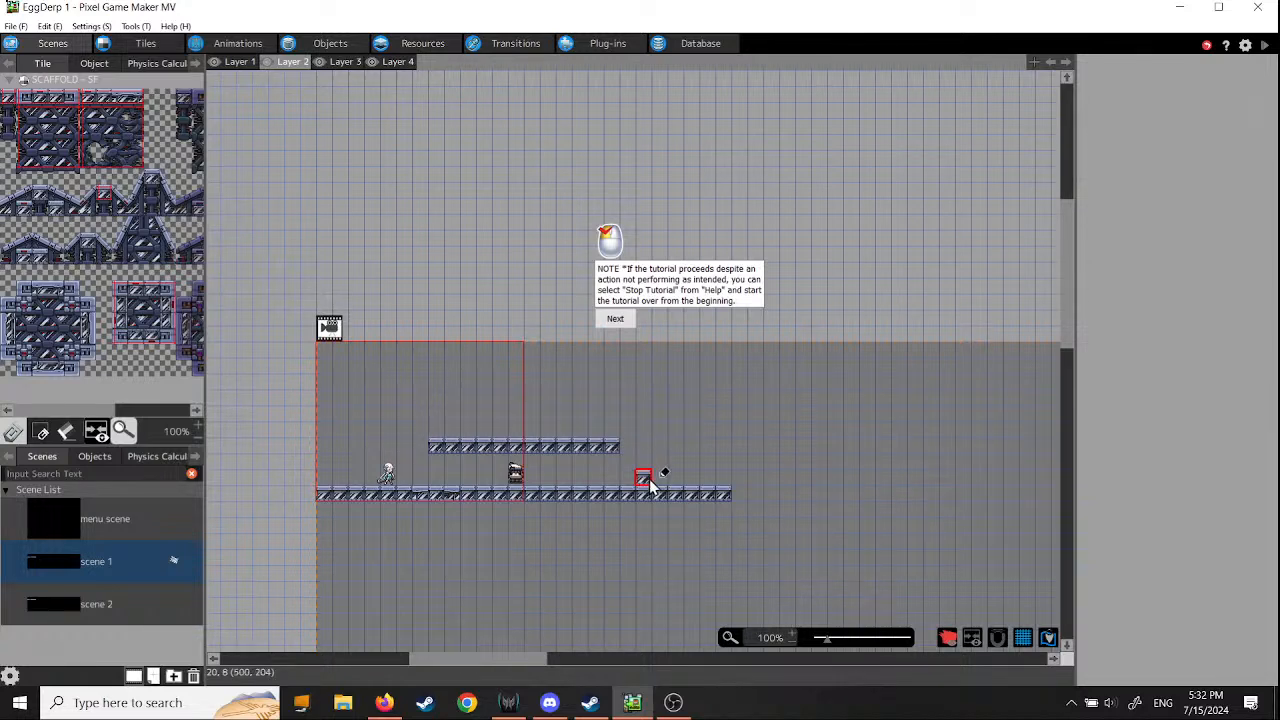
scroll(443, 508, "up", 3)
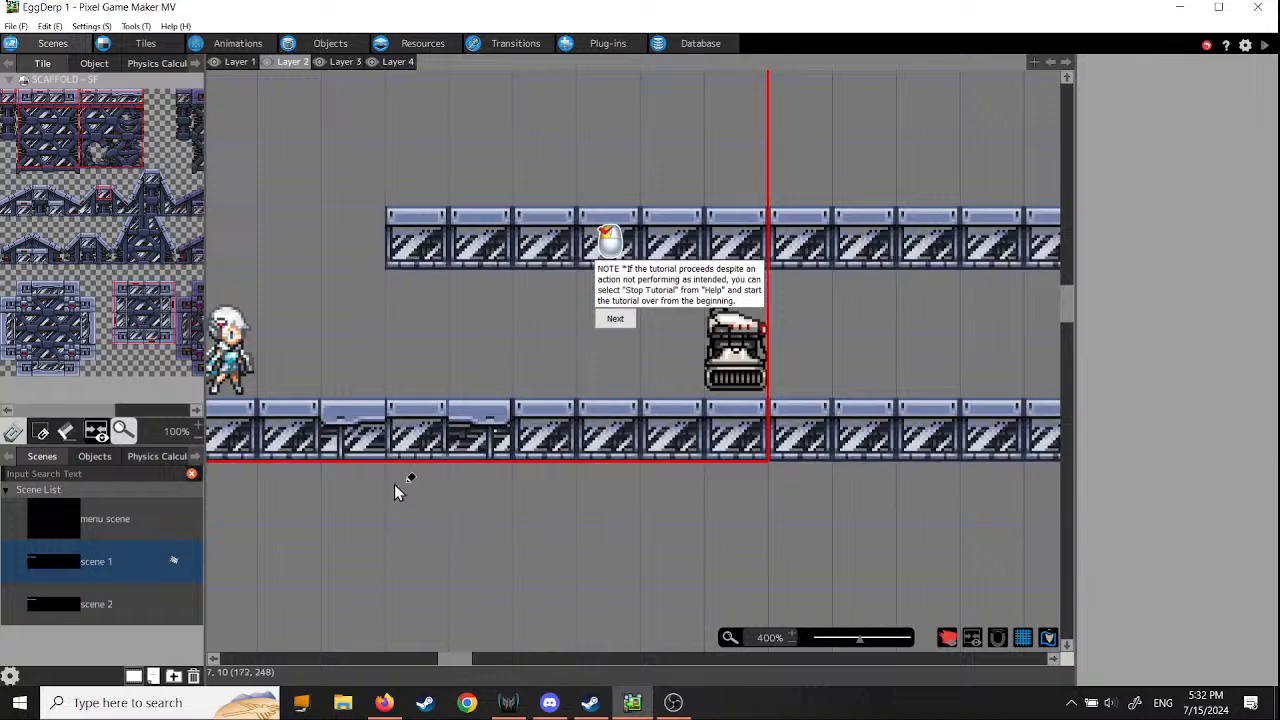
middle_click_drag(396, 486, 719, 606)
scroll(632, 513, "down", 1)
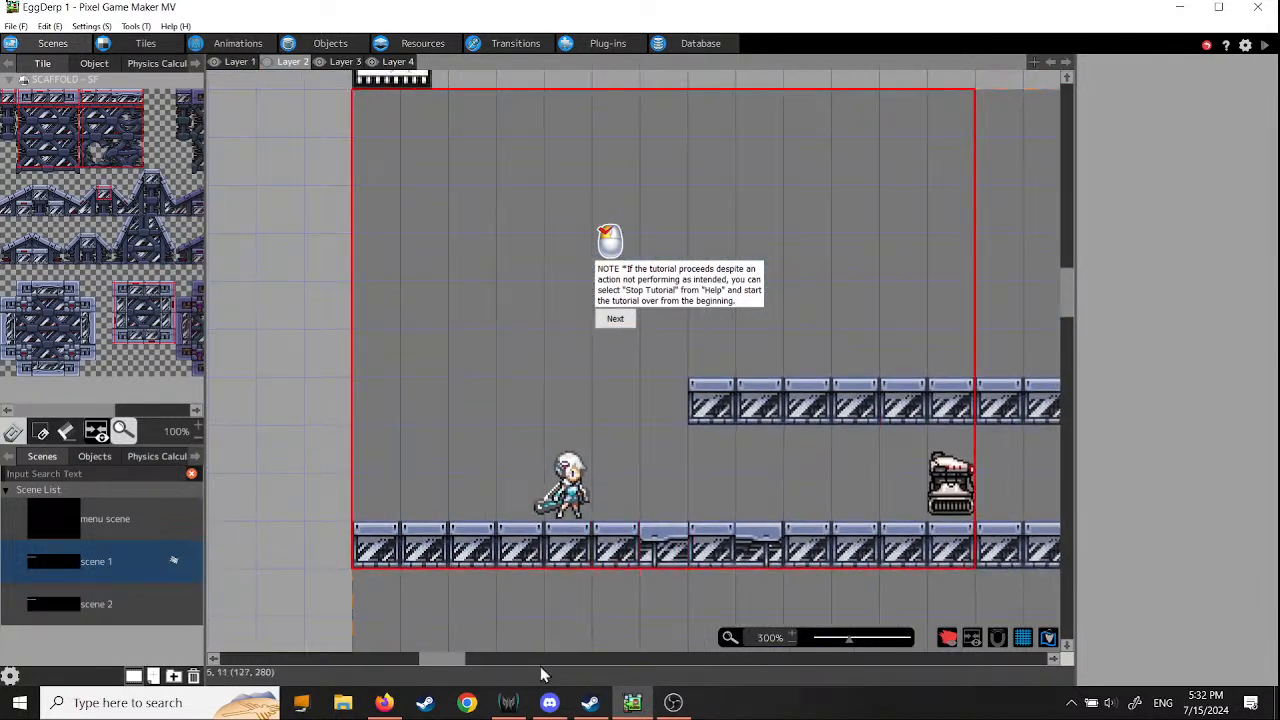
- Switch to Steam, search the library for "spri" and open the Spriter Pro page
left_click(590, 703)
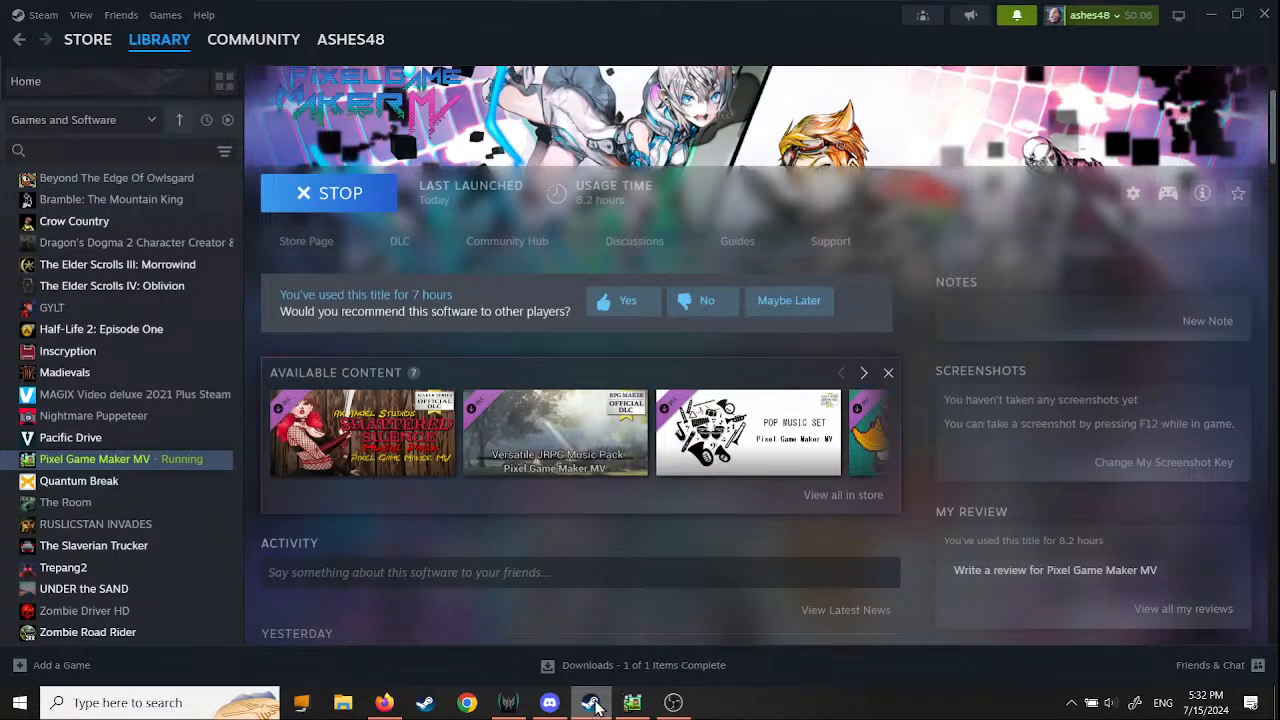
left_click(87, 151)
type("spt")
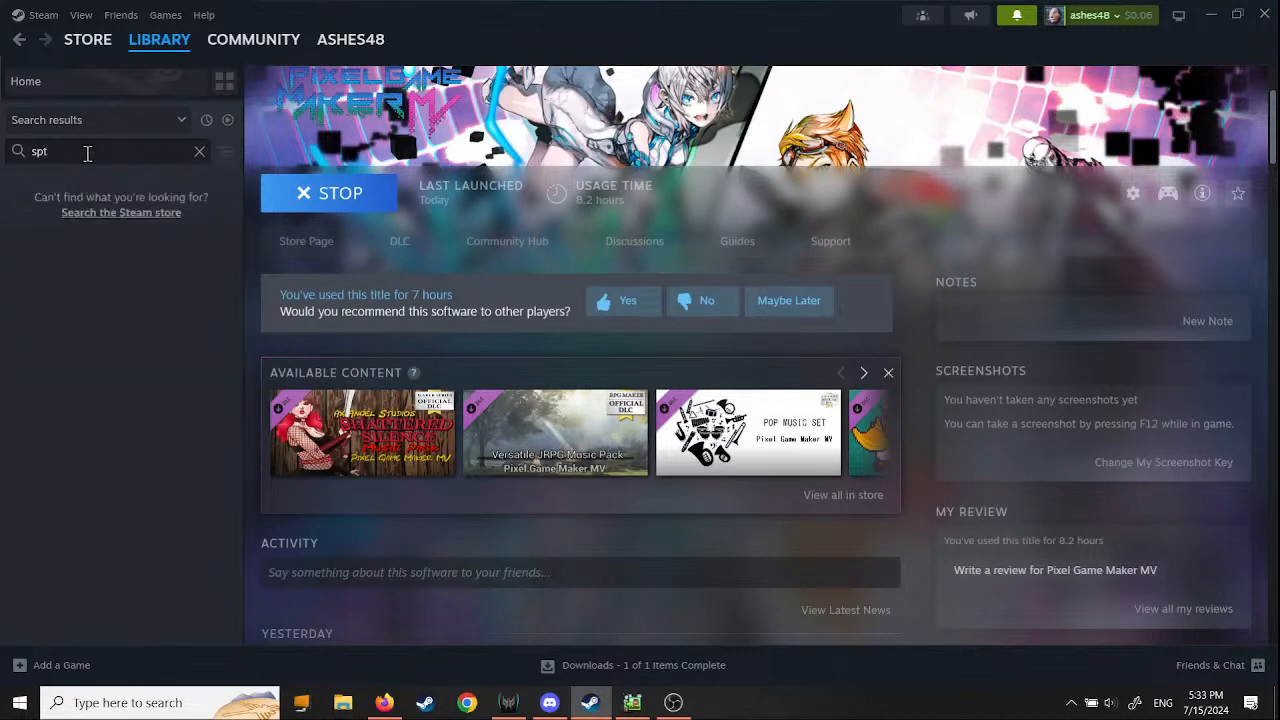
key("BackSpace")
type("ri")
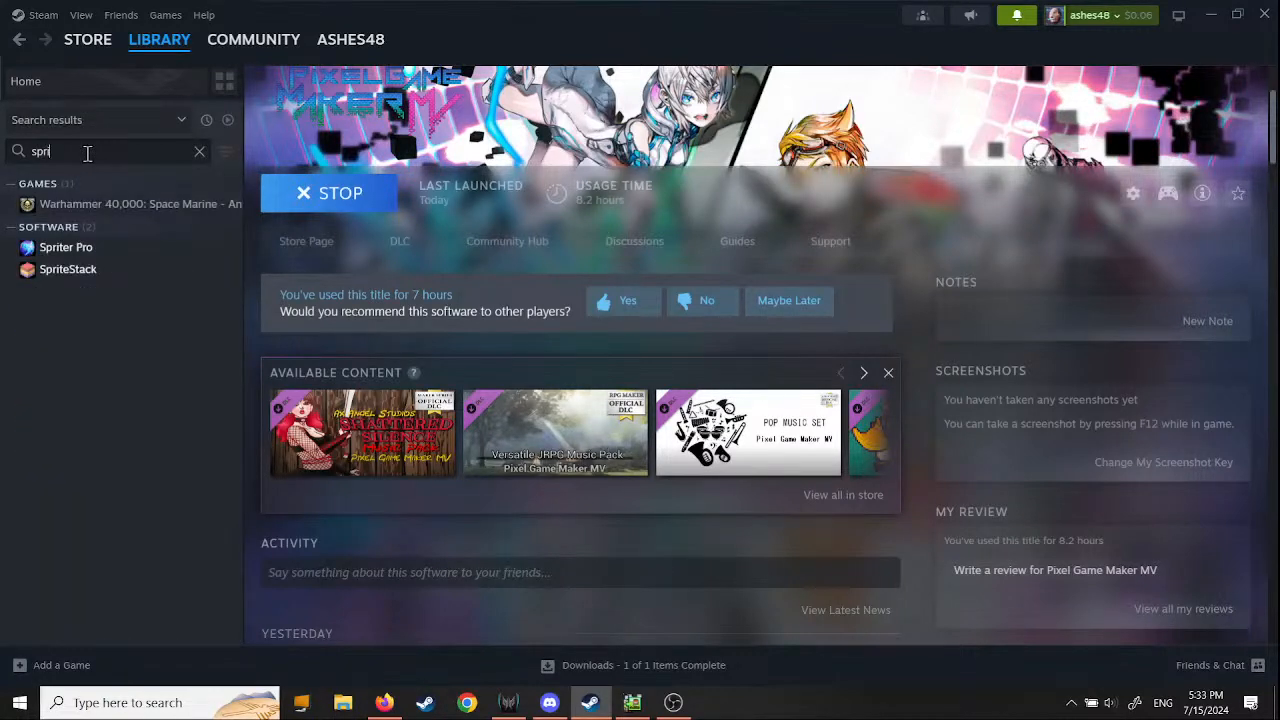
left_click(77, 205)
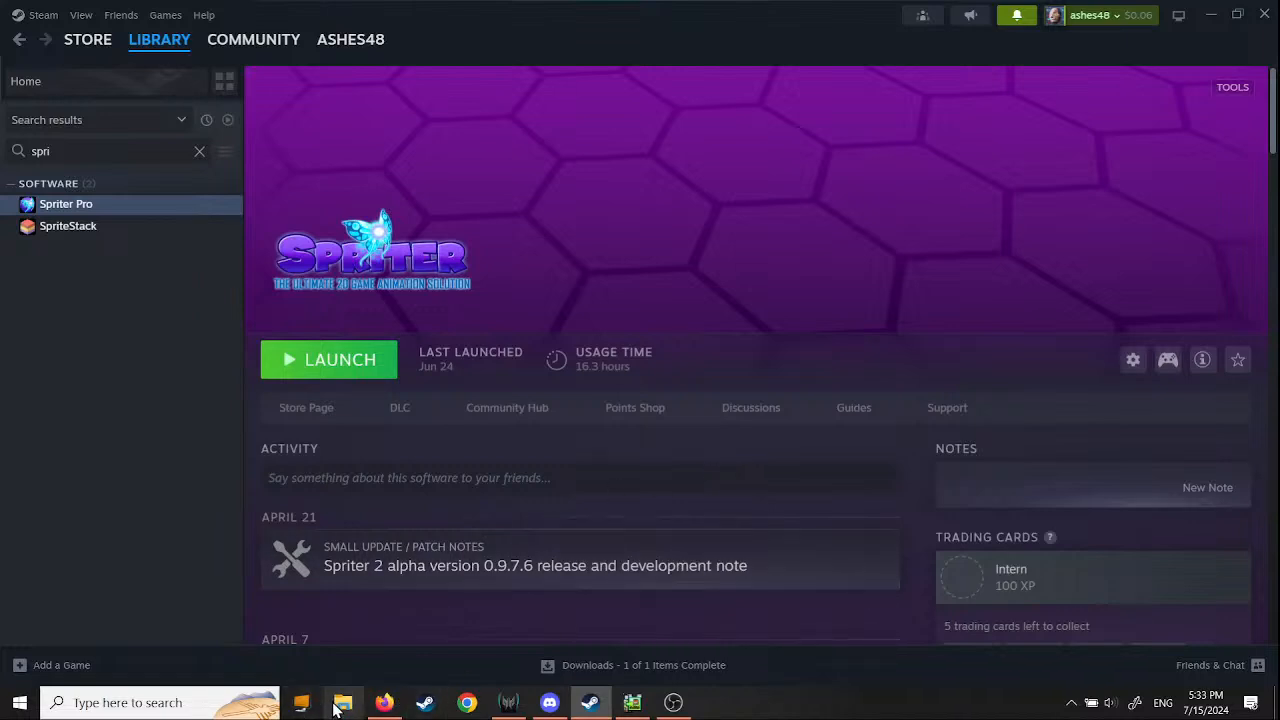
- Switch back to scene 1 of EggDerp 1 in Pixel Game Maker MV
left_click(632, 702)
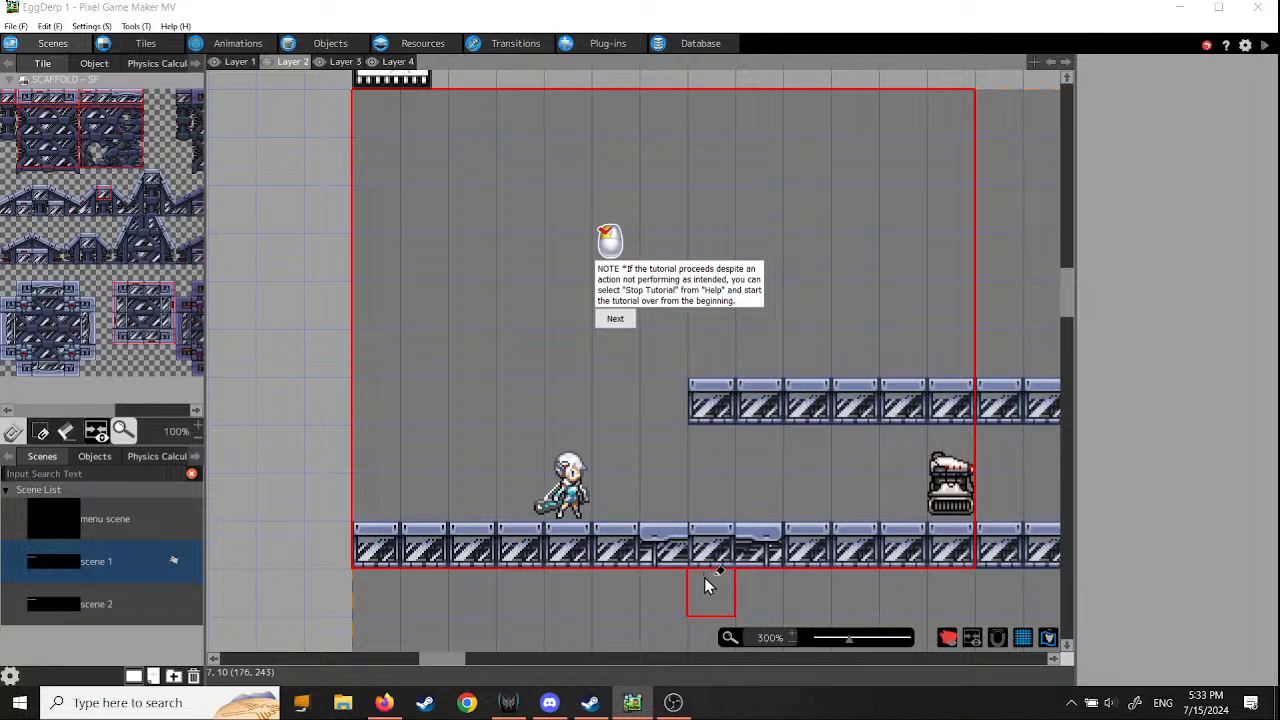
- Confirm having the previous tutorial progress and load Game.pgmproject from the EggDerp 1 folder
left_click(617, 322)
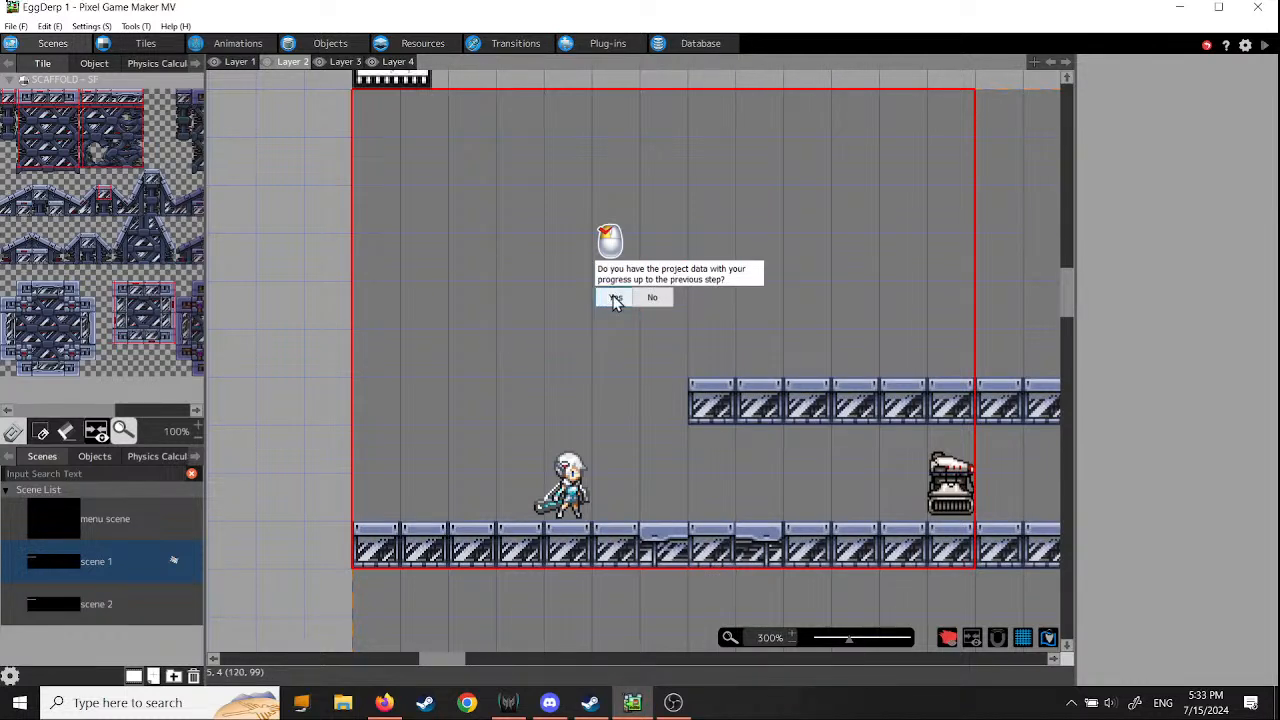
left_click(612, 300)
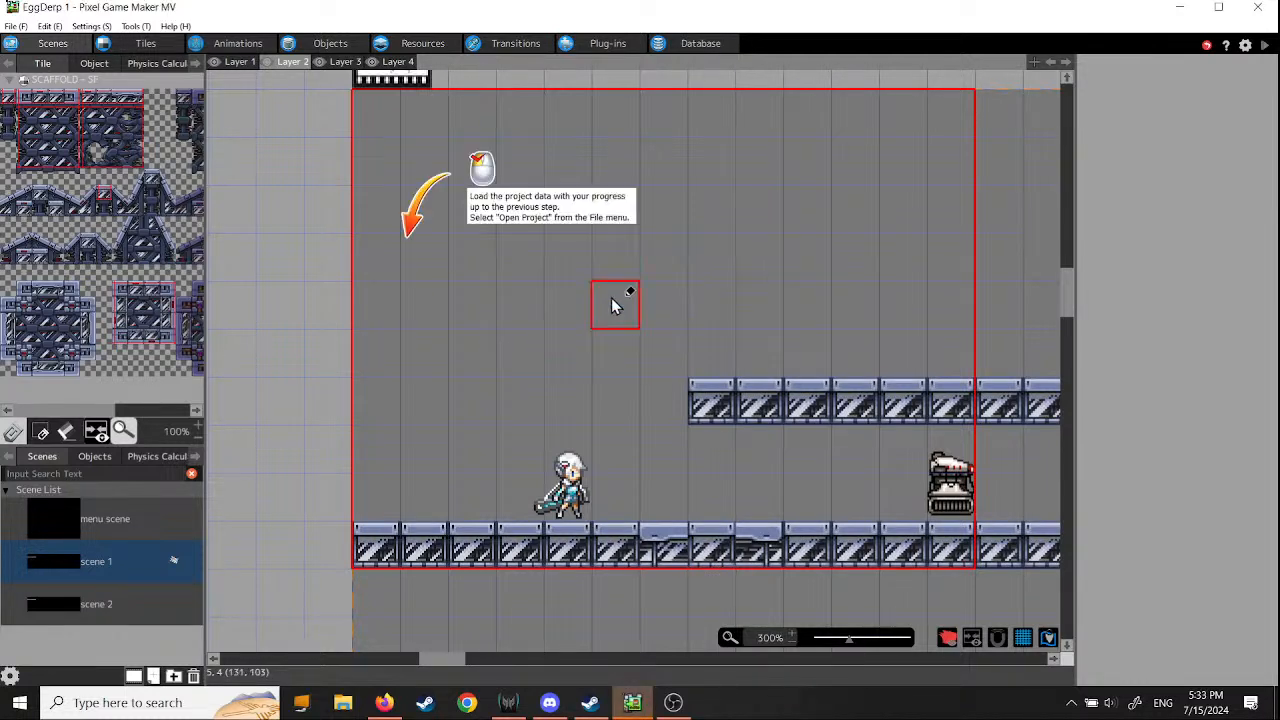
left_click(18, 27)
left_click(29, 59)
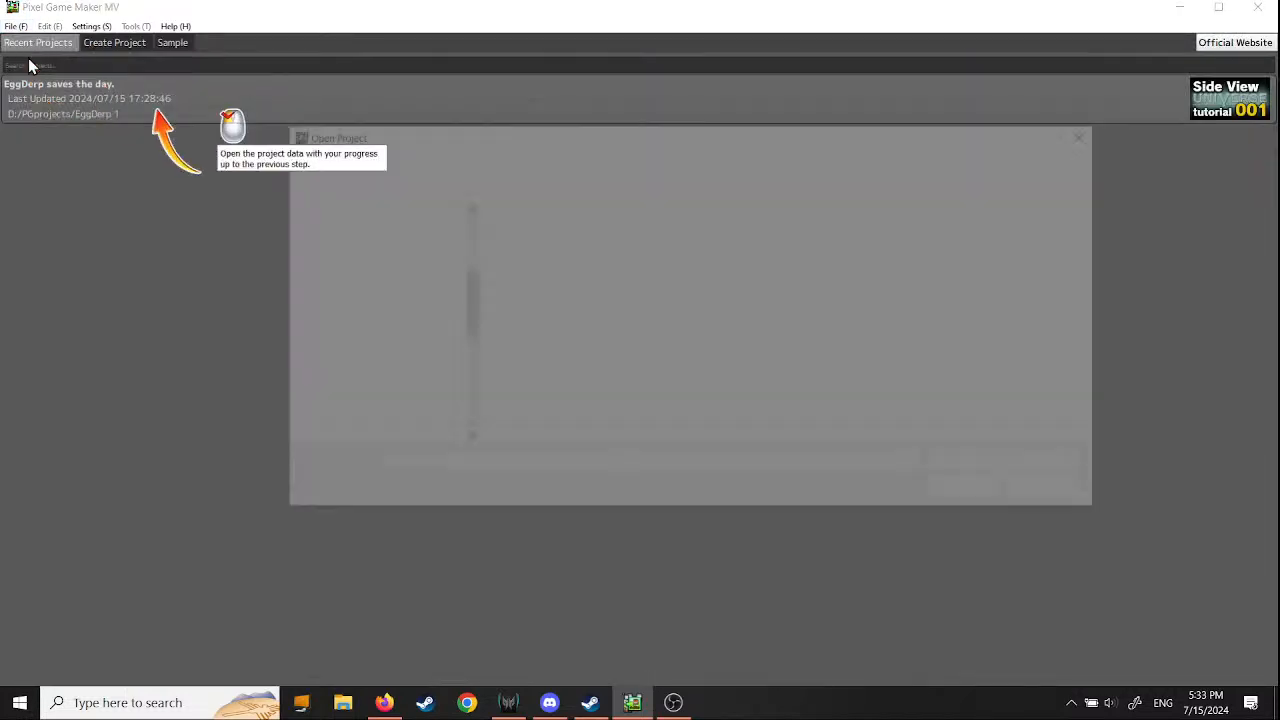
left_click_drag(474, 294, 471, 251)
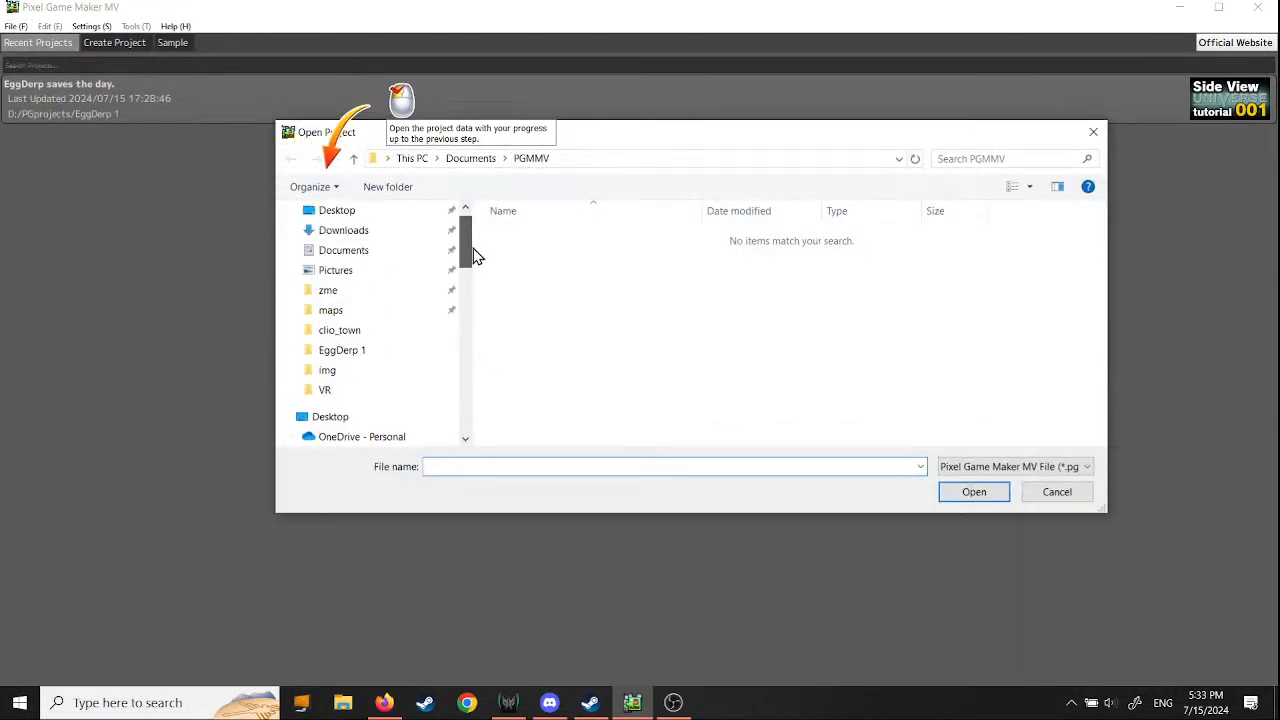
left_click(391, 351)
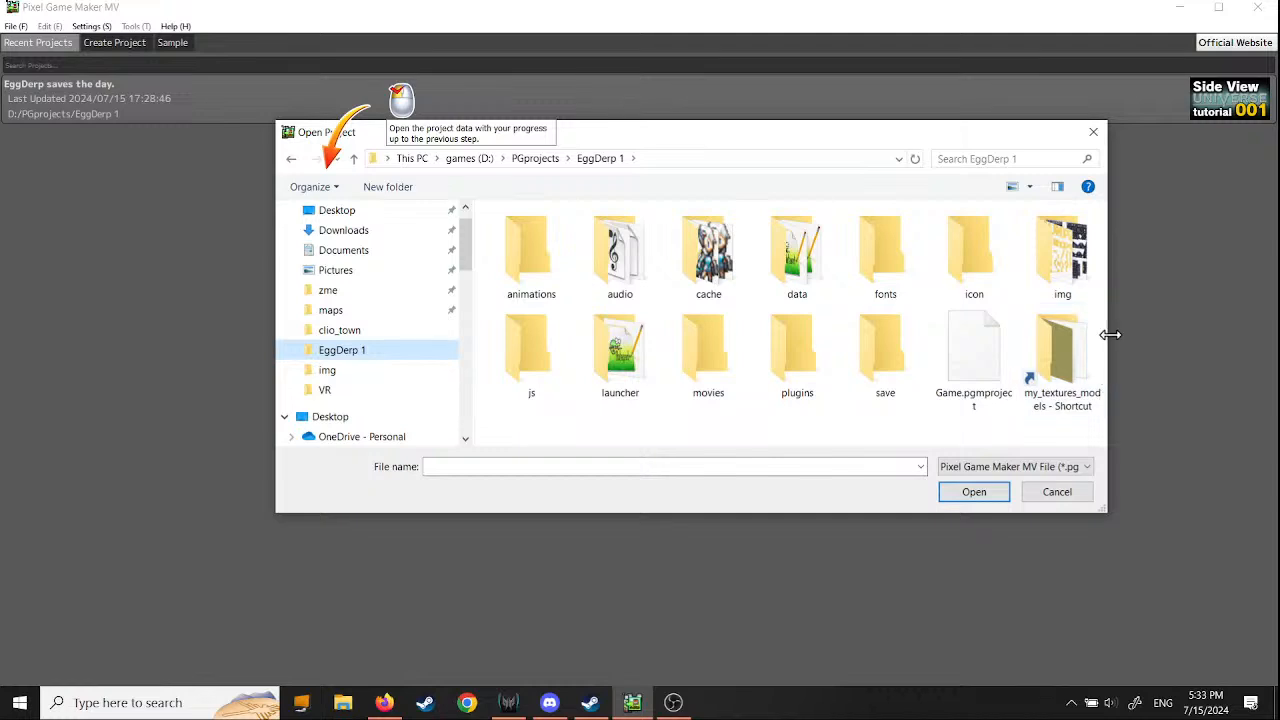
double_click(980, 362)
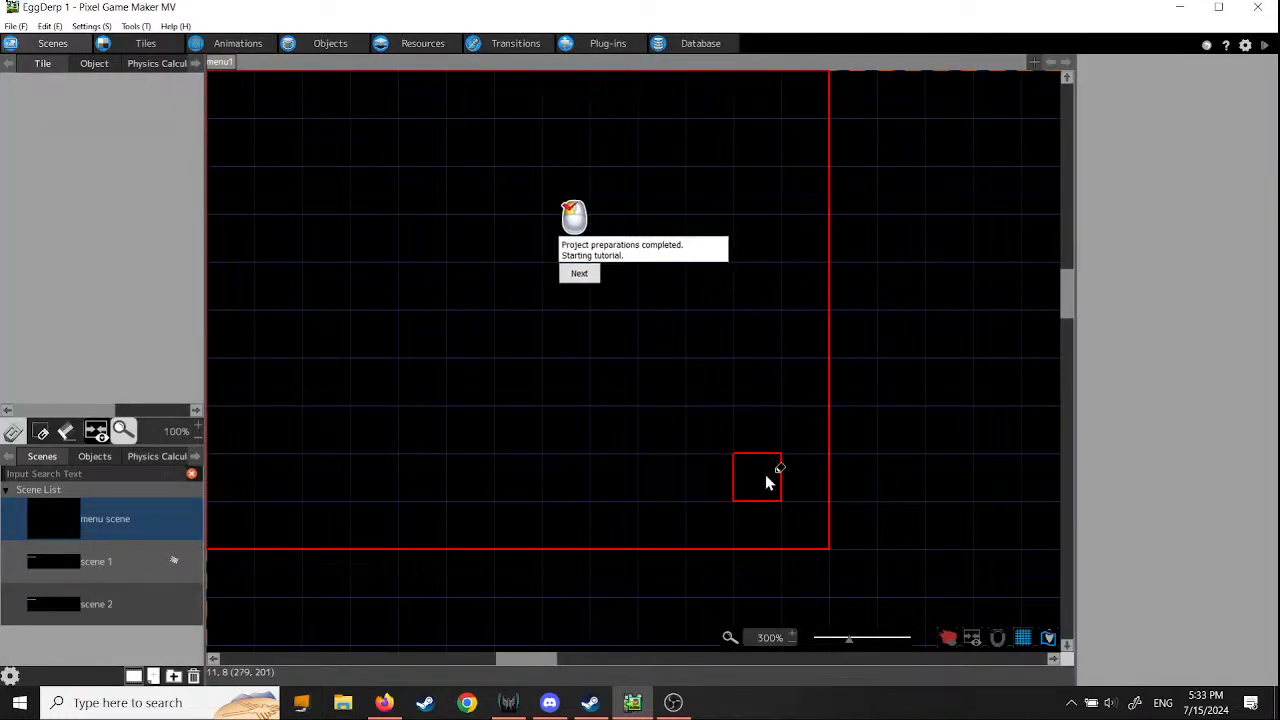
- Start the tutorial and read through its introduction to the player damage settings
left_click(614, 302)
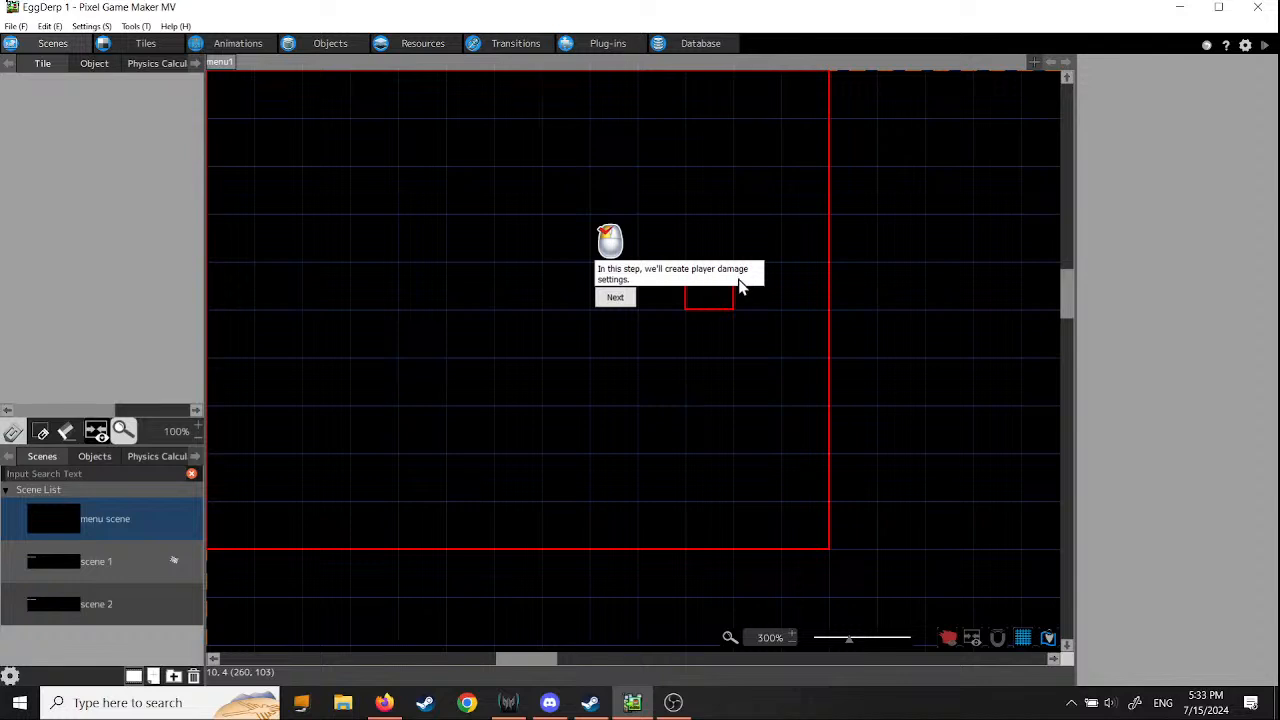
left_click(615, 298)
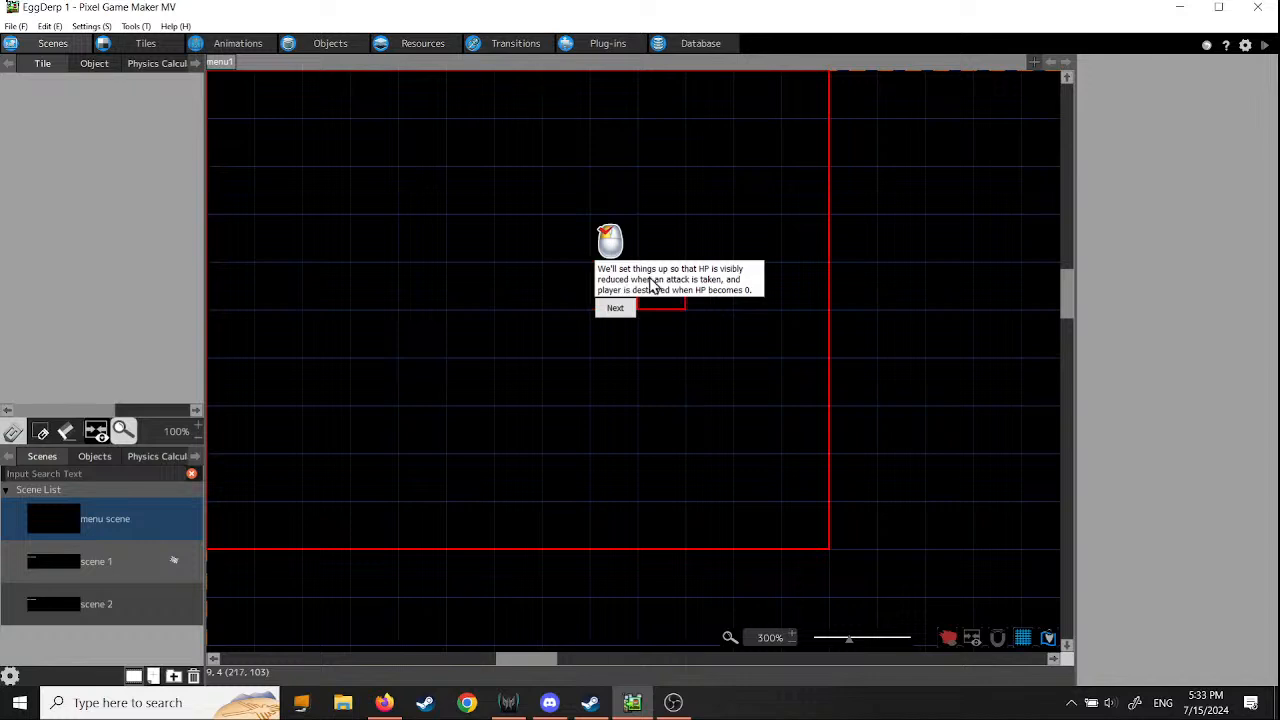
left_click(615, 309)
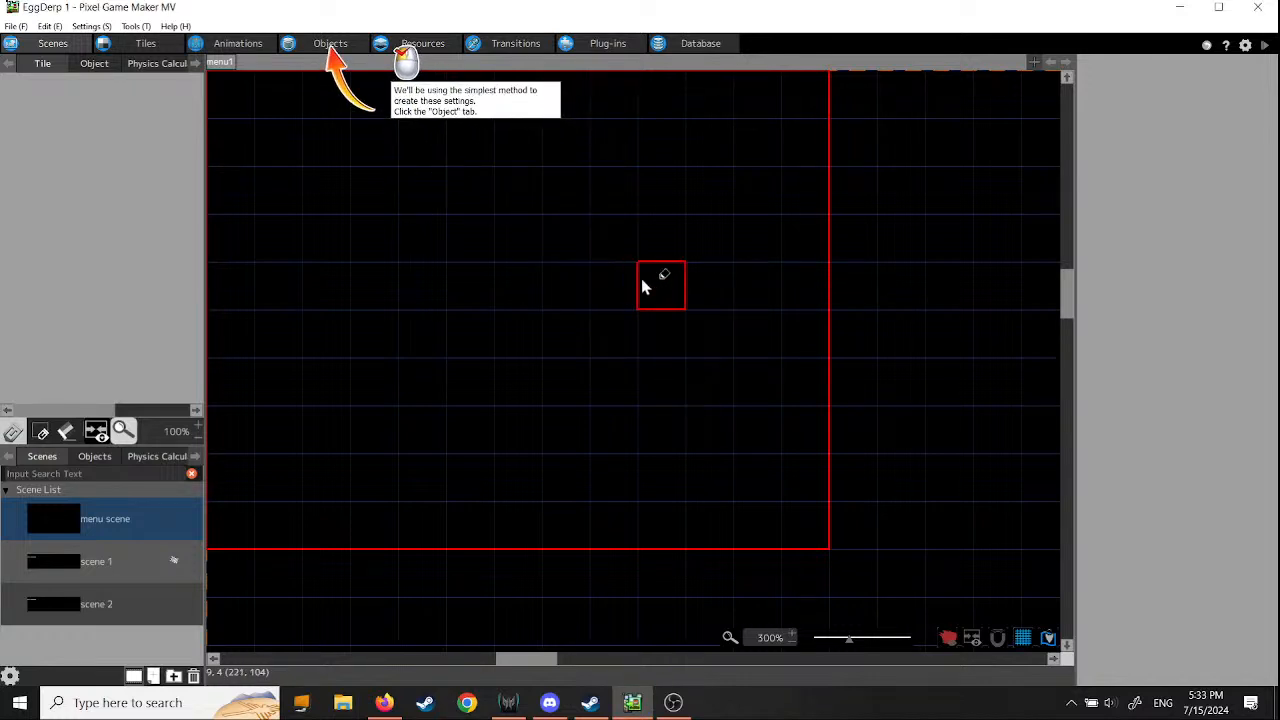
- Look through scene 1 and scene 2, then view the player, enemy and platforms on Layer 2 of scene 1
middle_click_drag(595, 263, 744, 408)
scroll(744, 408, "down", 5)
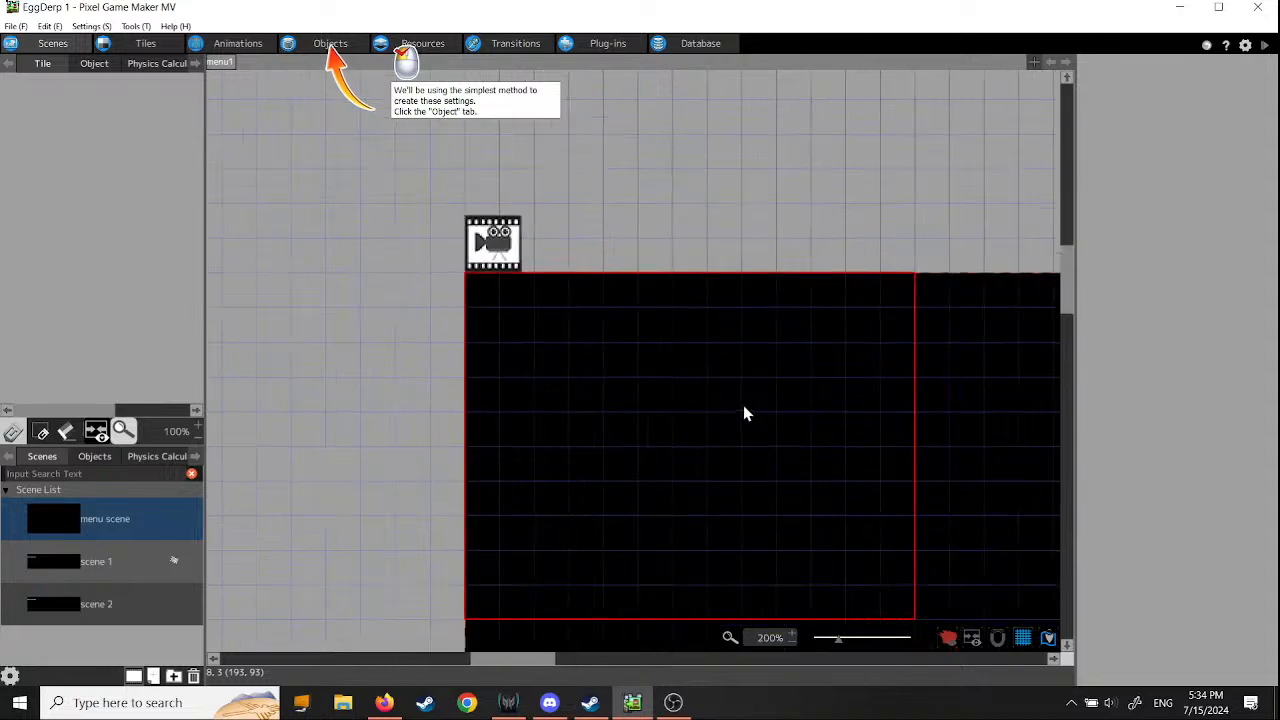
left_click(70, 568)
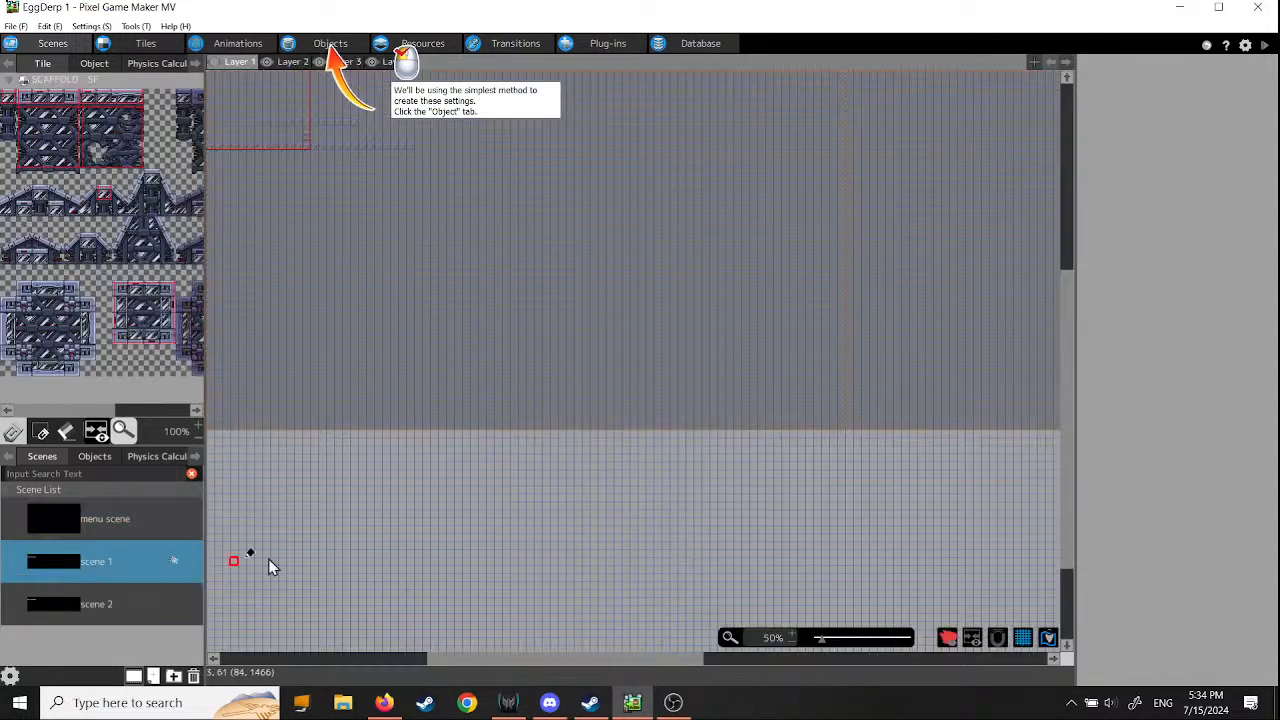
left_click(70, 607)
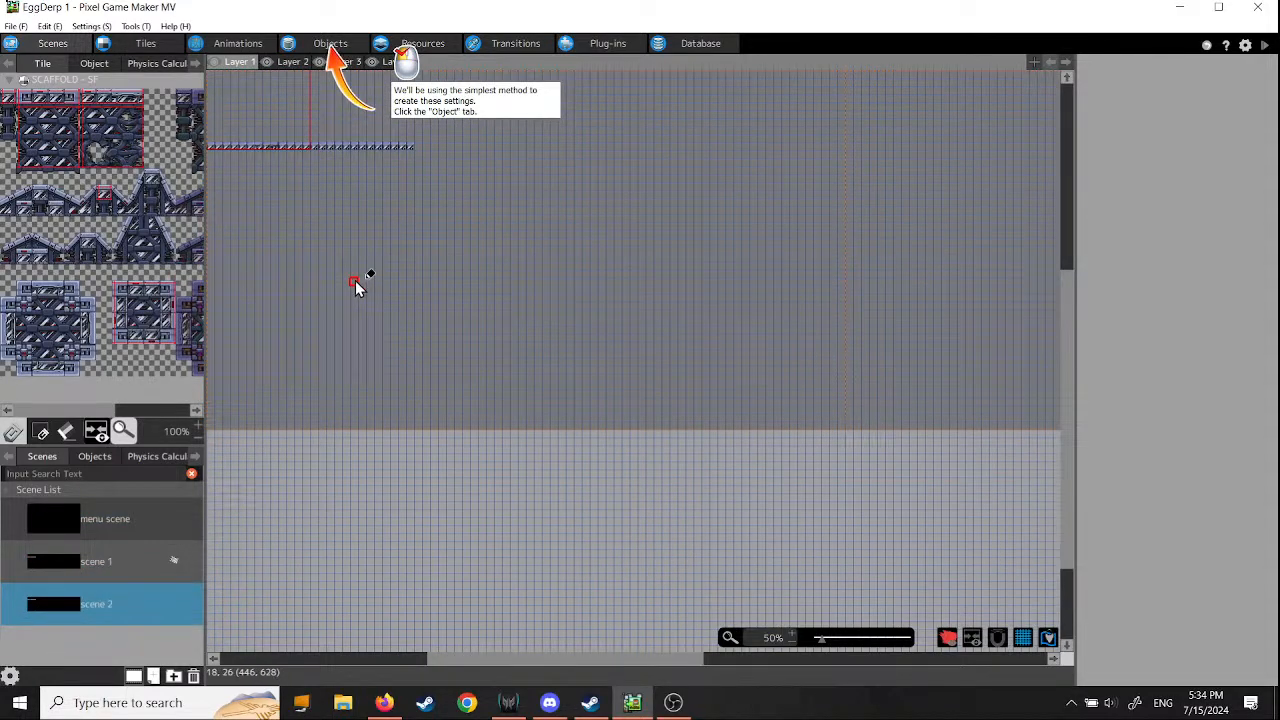
left_click(68, 564)
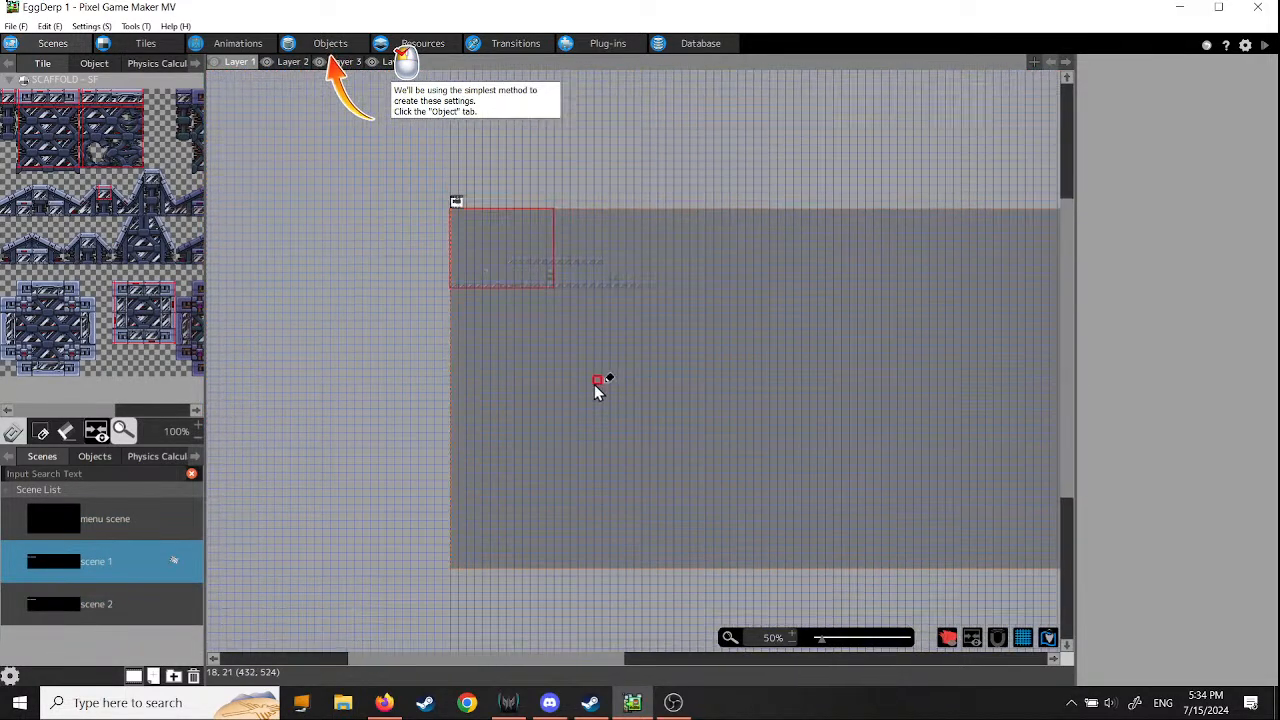
left_click(292, 62)
scroll(507, 259, "up", 3)
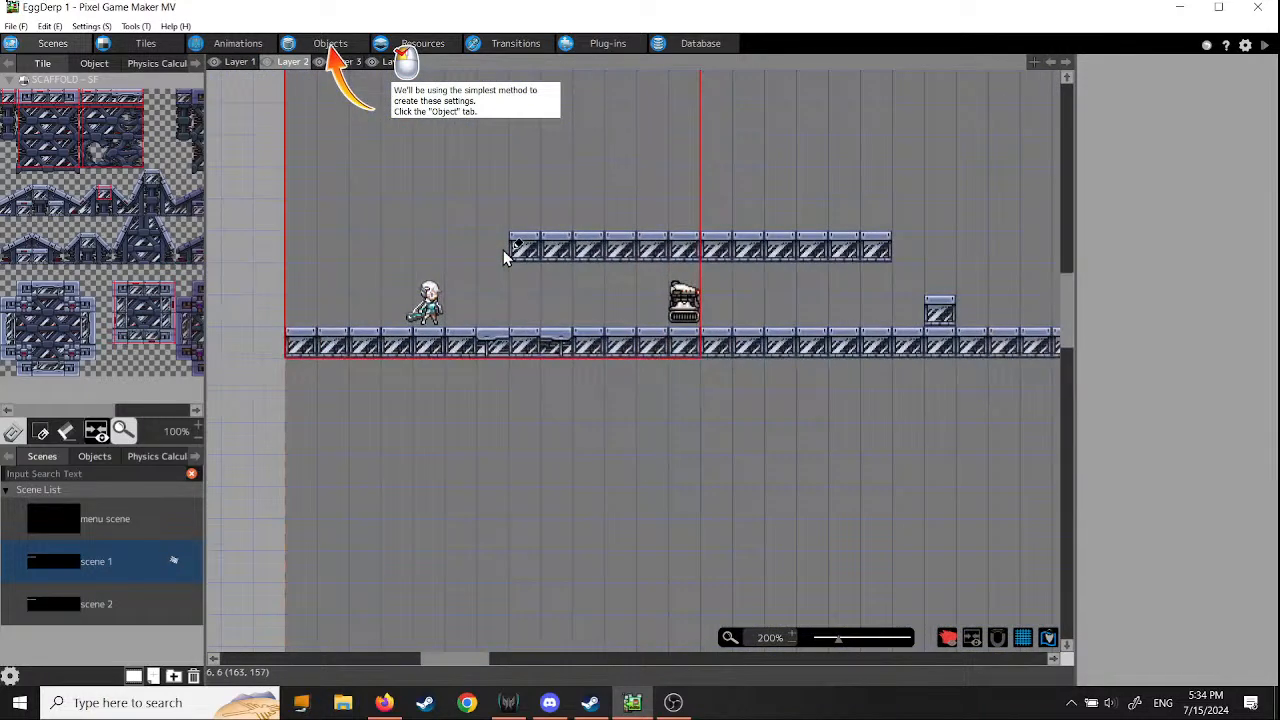
middle_click_drag(511, 240, 517, 373)
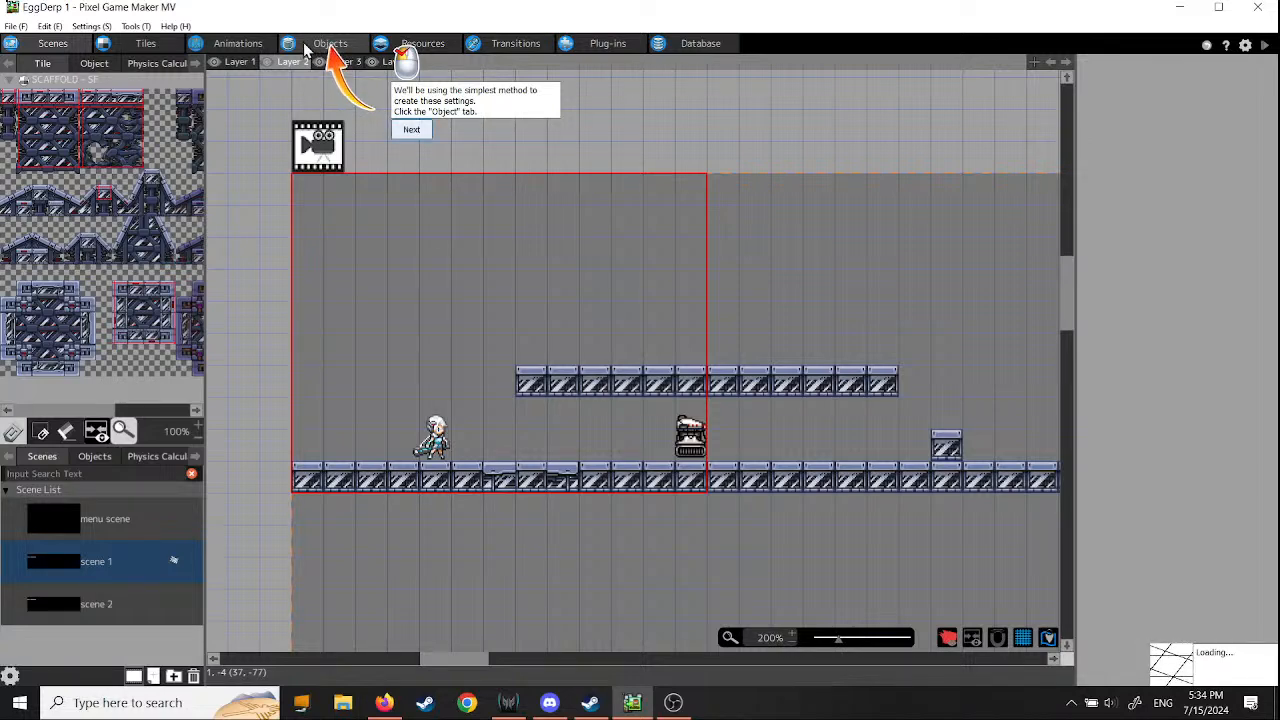
- Follow the tutorial to the player object and open its Basic Settings
left_click(310, 47)
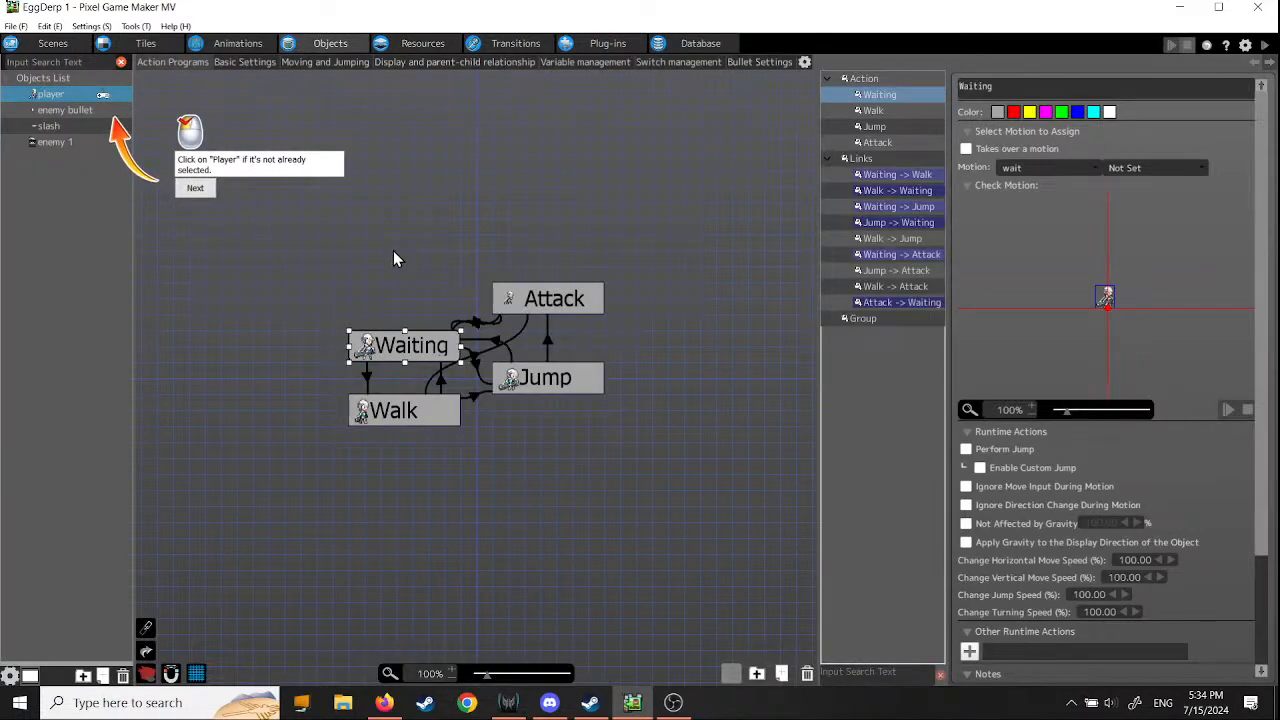
left_click(53, 96)
left_click(195, 188)
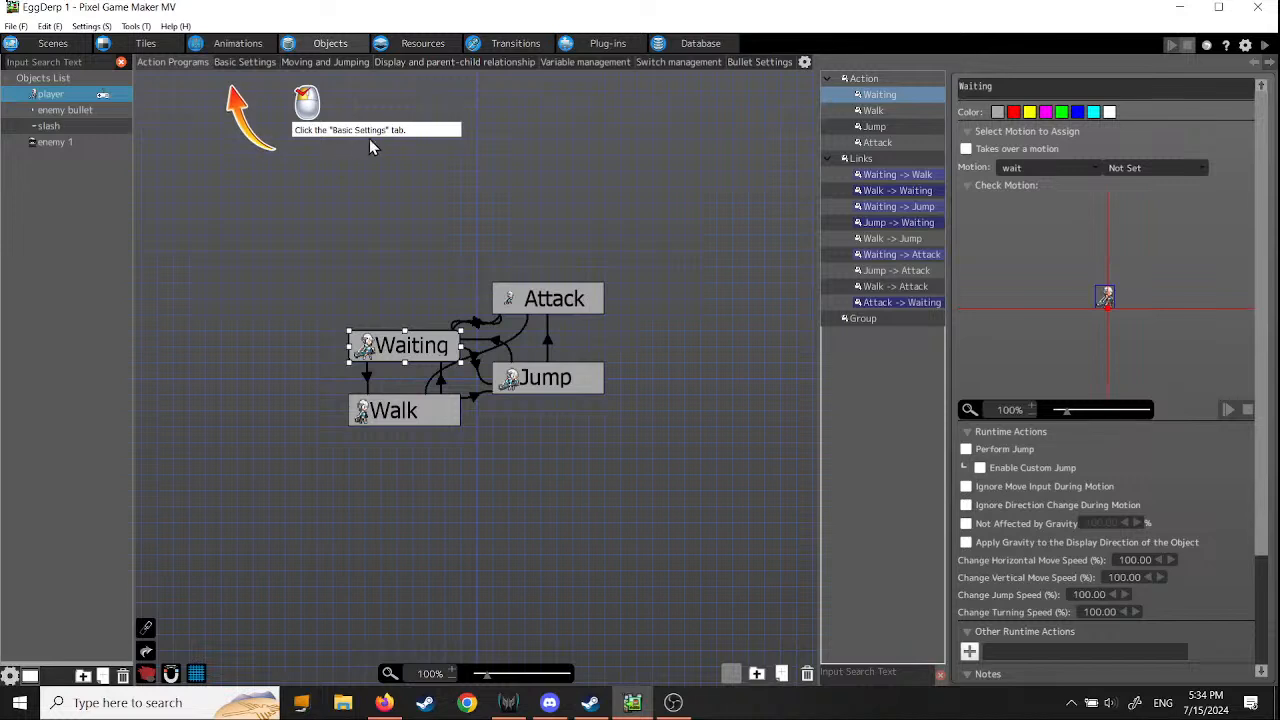
left_click(242, 66)
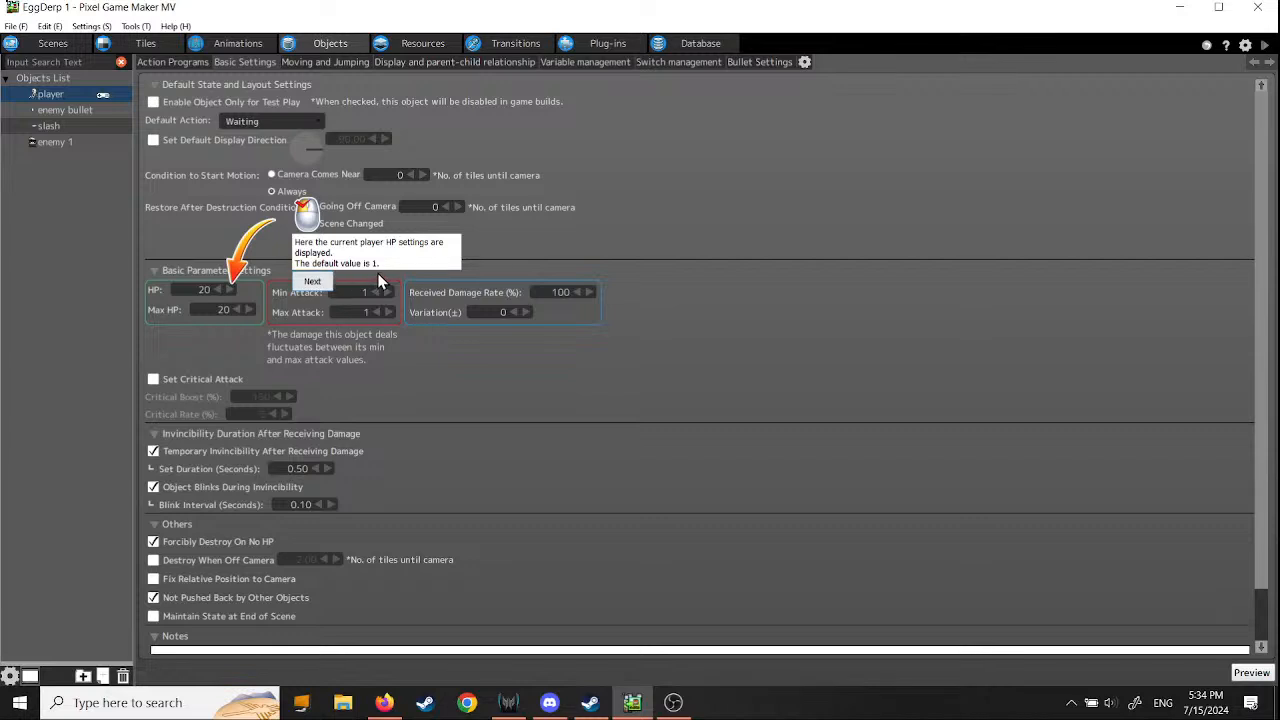
- Go through the tutorial's instructions on the player's HP and Max HP
left_click(312, 282)
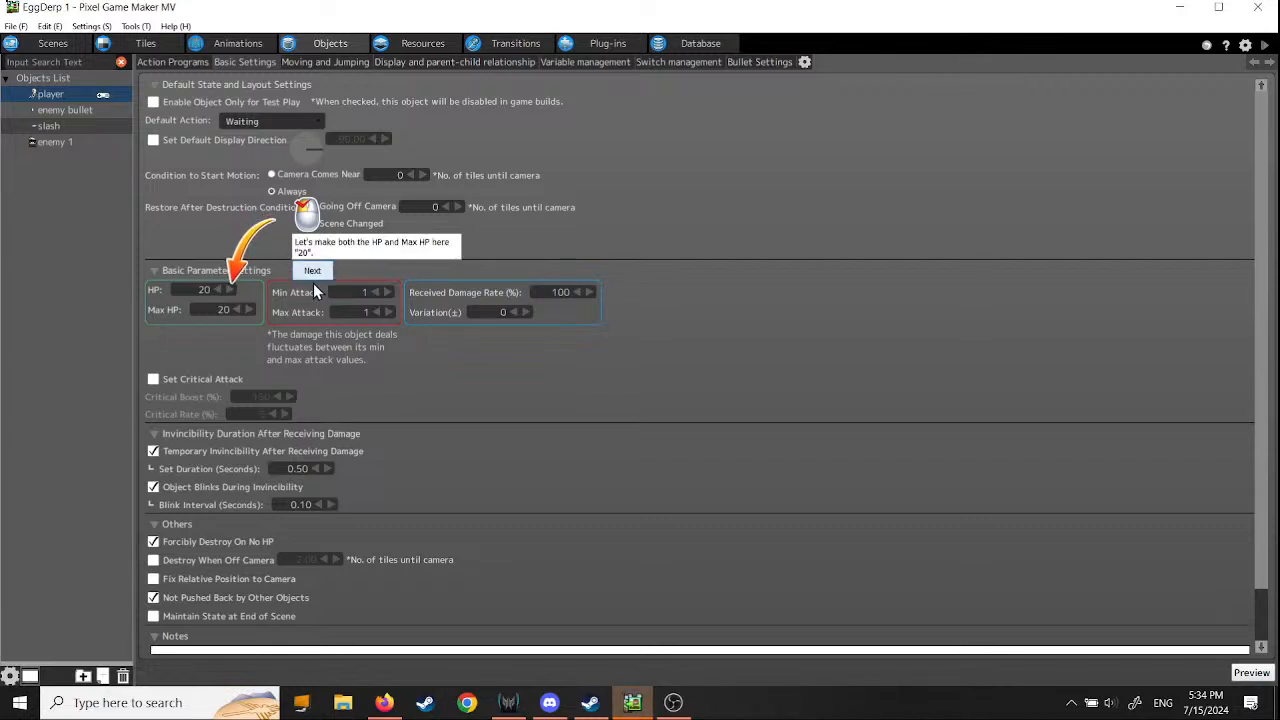
left_click(316, 271)
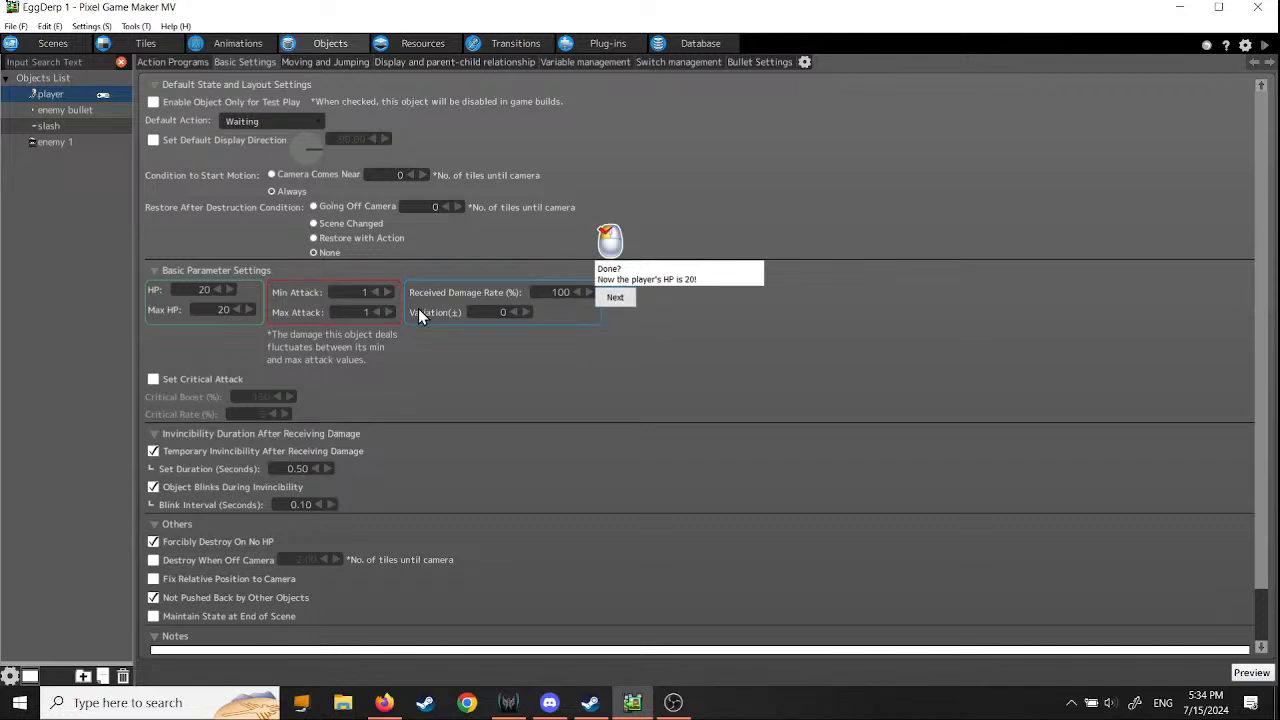
left_click(616, 298)
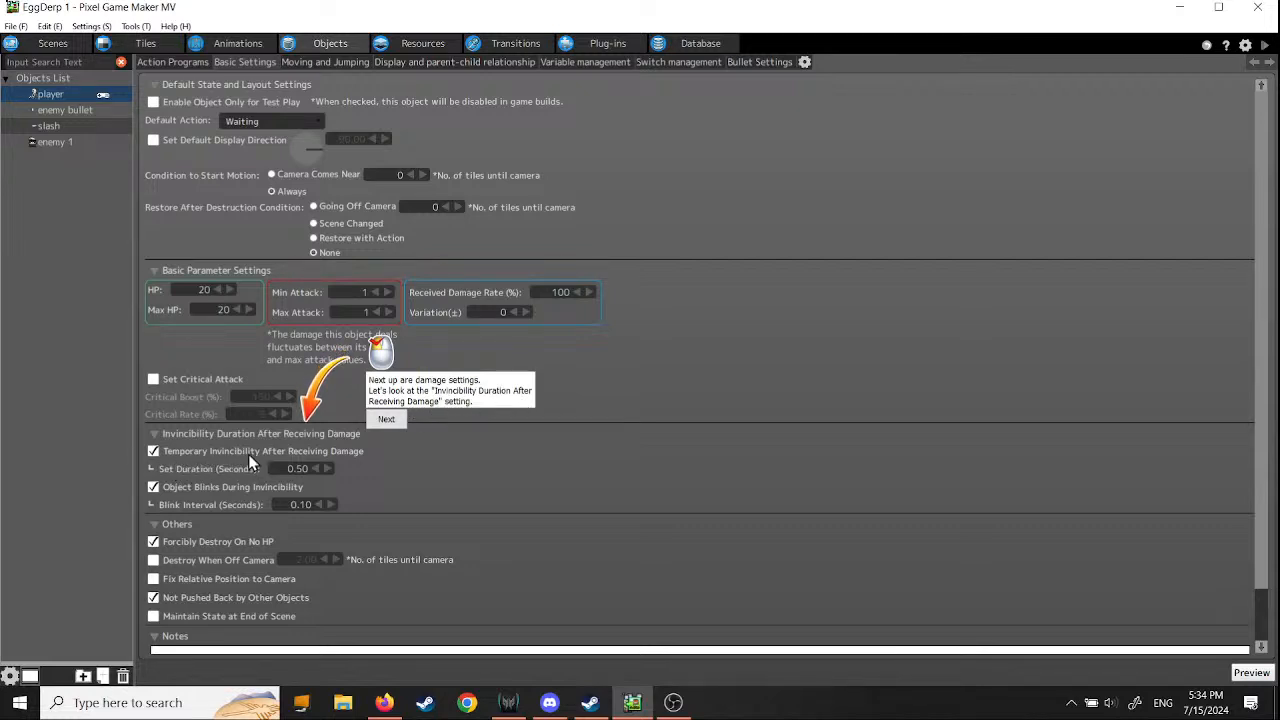
- Check the player's temporary invincibility, duration and blinking settings against the tutorial's instructions
left_click(389, 422)
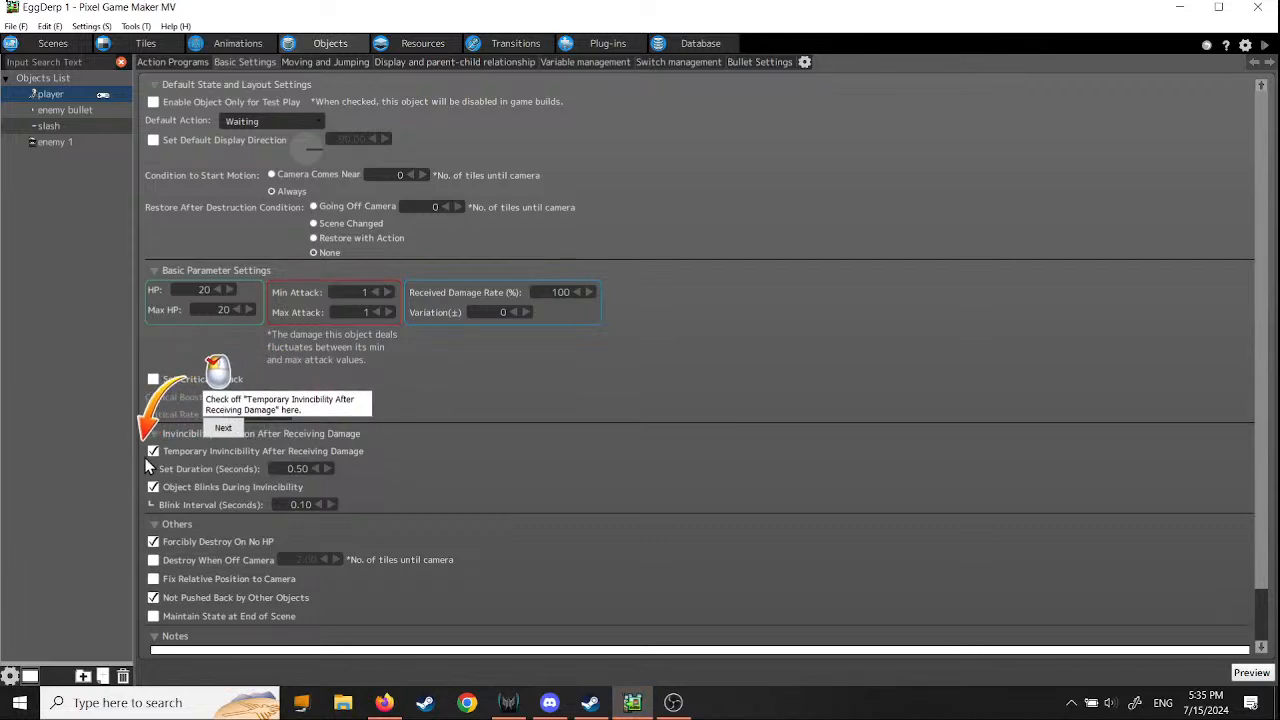
left_click(227, 428)
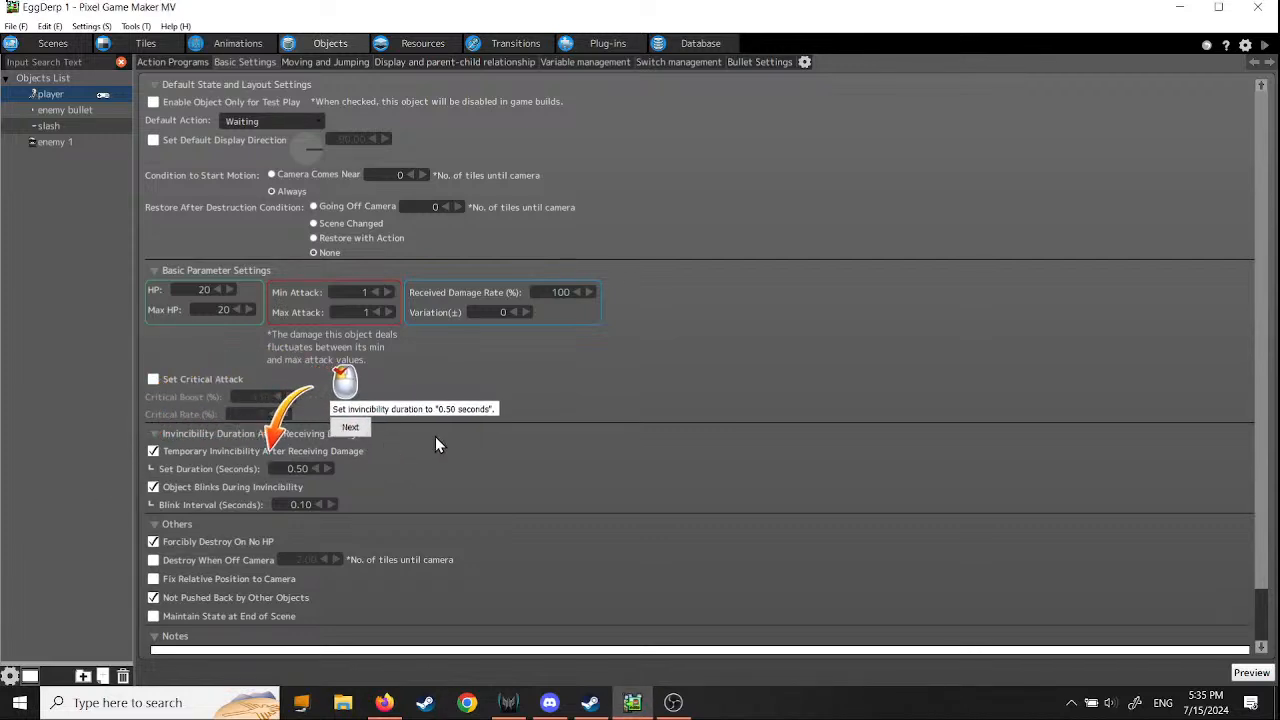
left_click(368, 430)
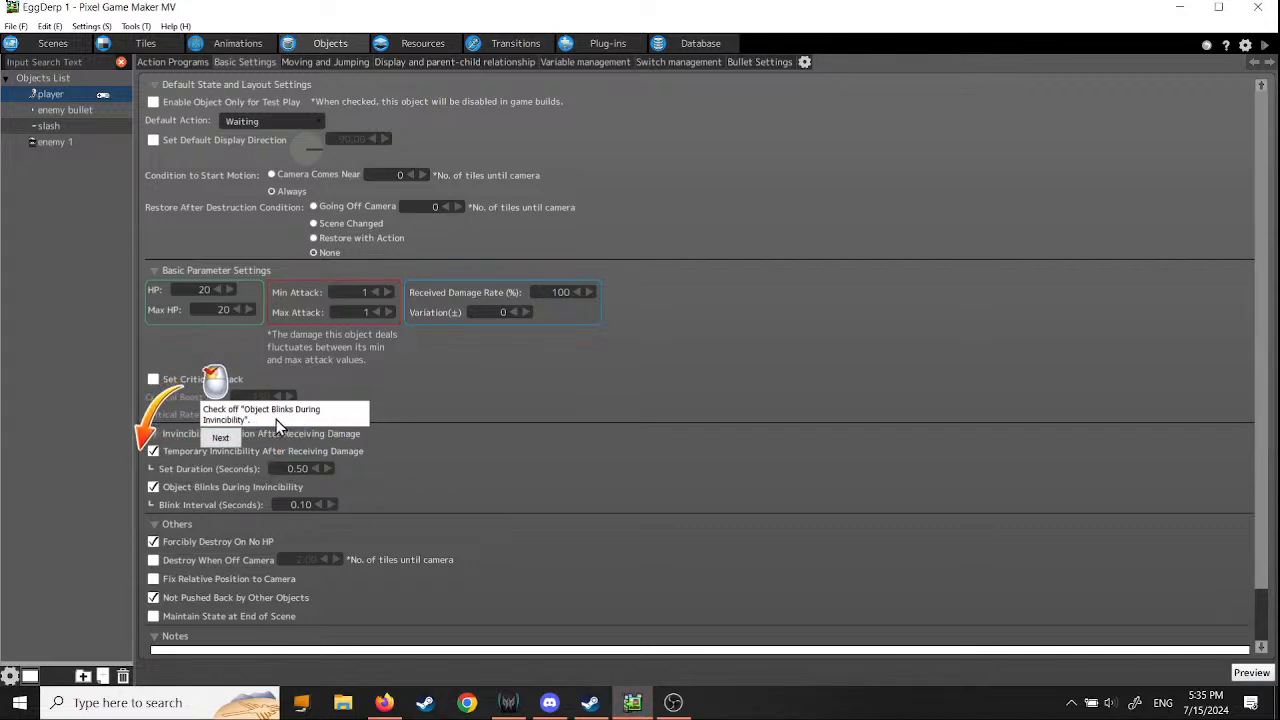
left_click(221, 440)
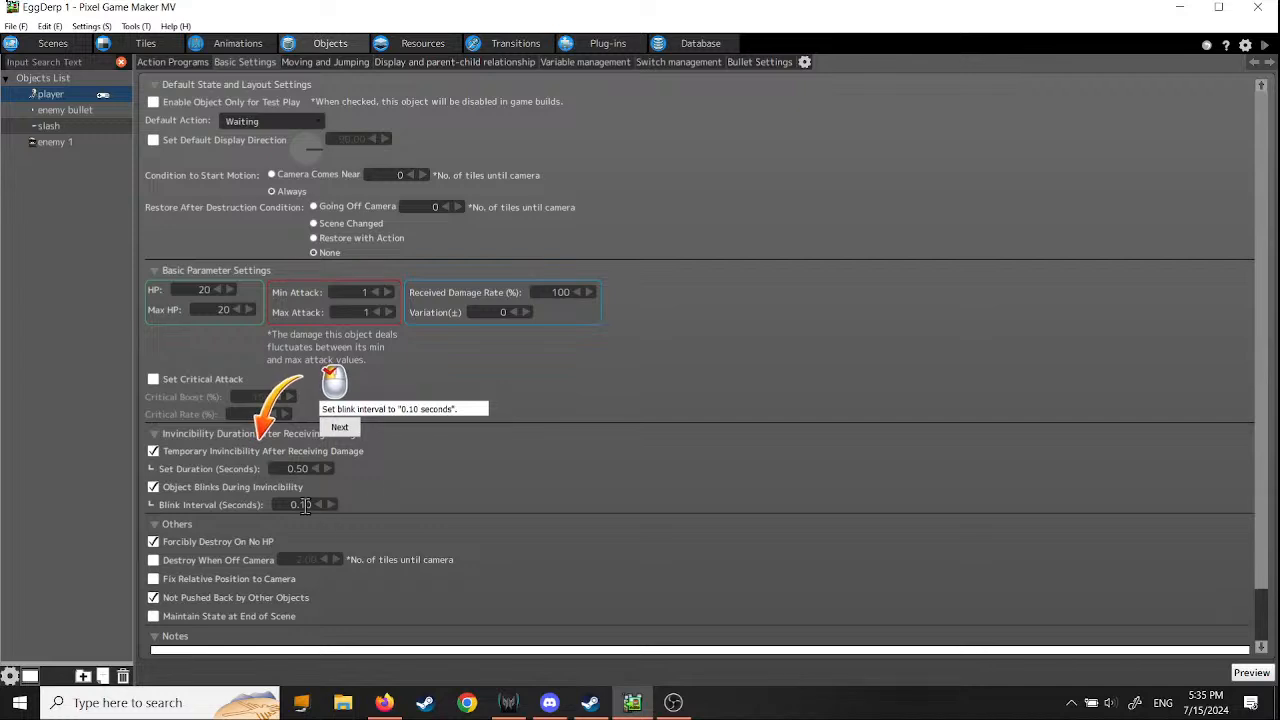
left_click(341, 428)
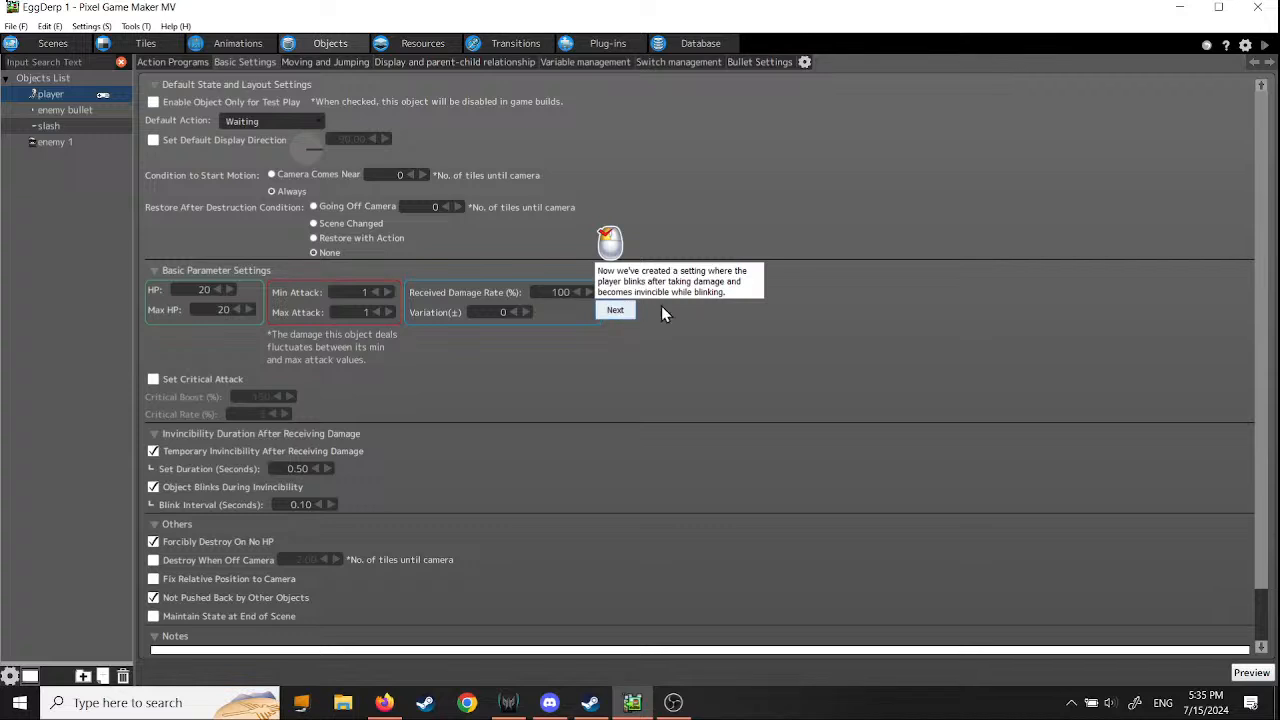
left_click(616, 310)
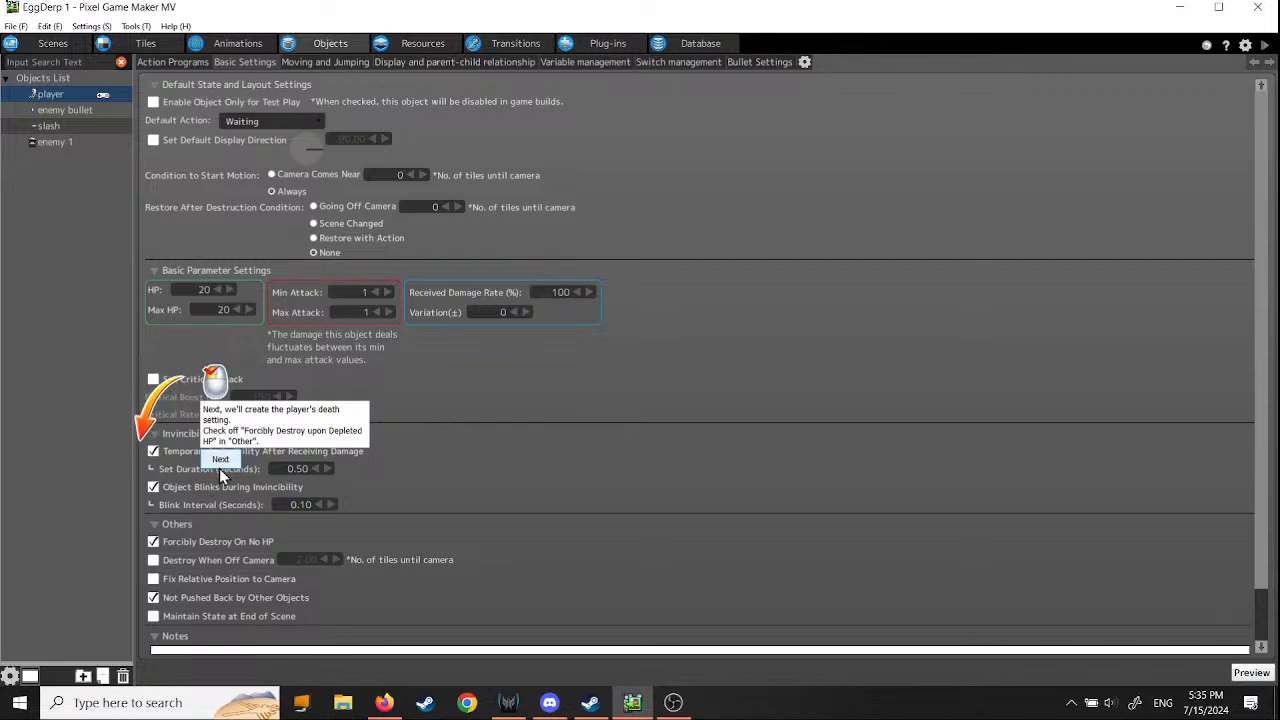
- Check the player's Forcibly Destroy On No HP setting and read the tutorial's notes on destruction effects
scroll(216, 516, "down", 1)
scroll(216, 516, "down", 3)
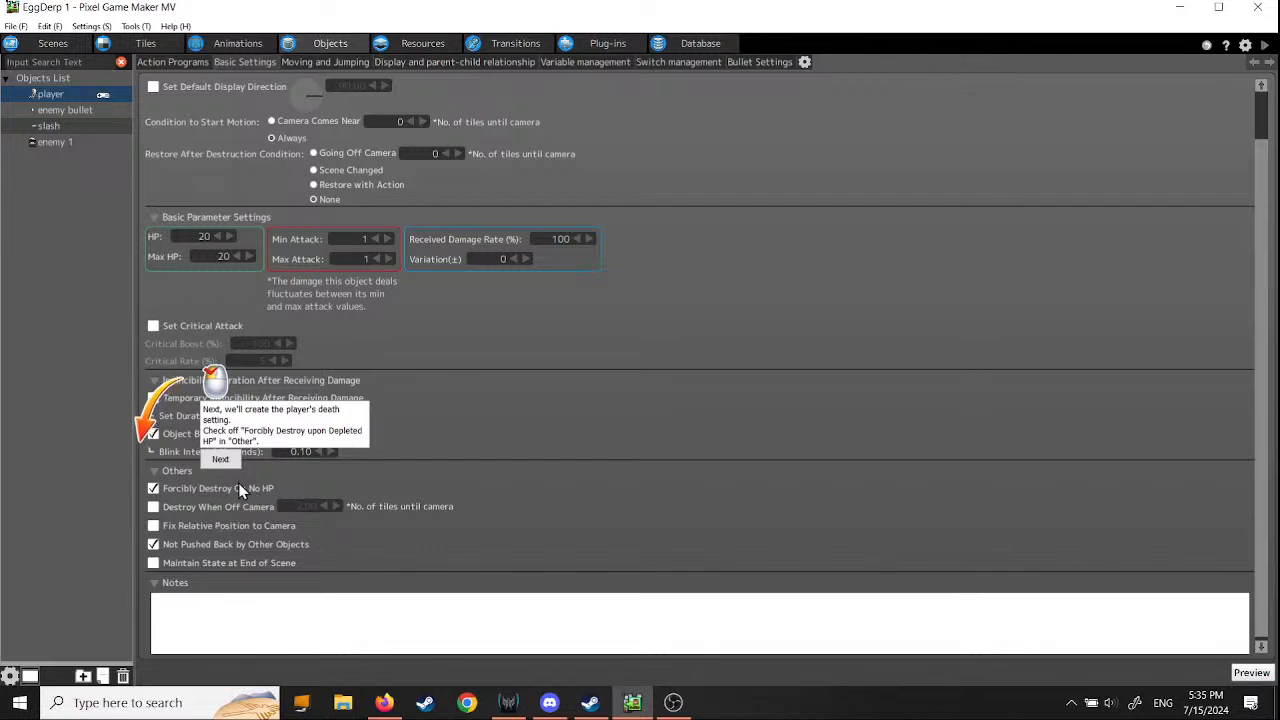
left_click(221, 460)
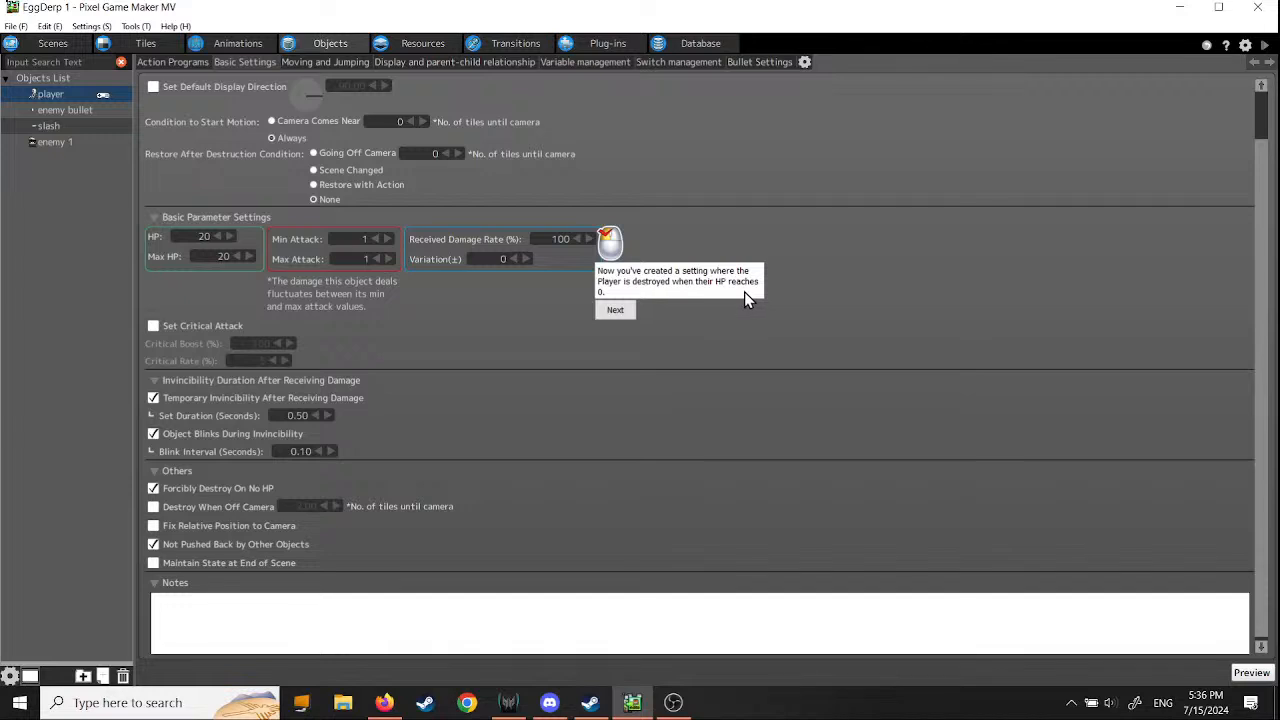
left_click(615, 311)
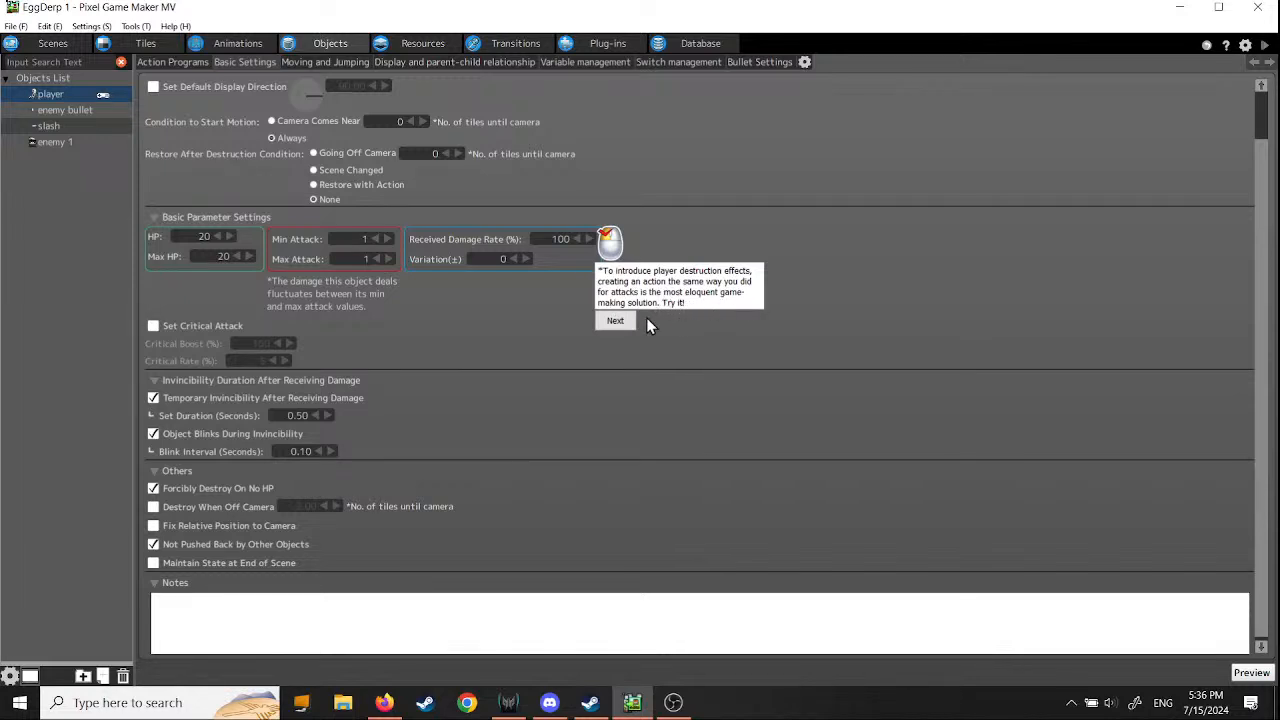
left_click(615, 321)
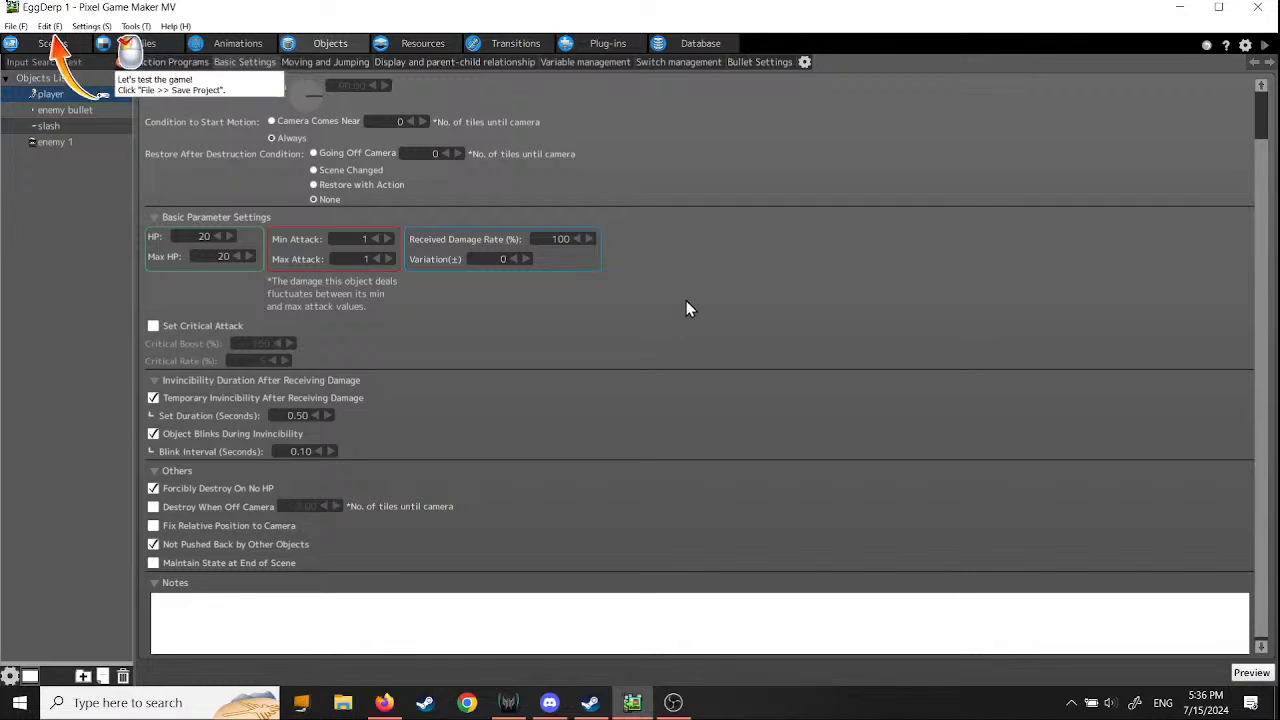
- Save the project and start a test play of the game
left_click(16, 26)
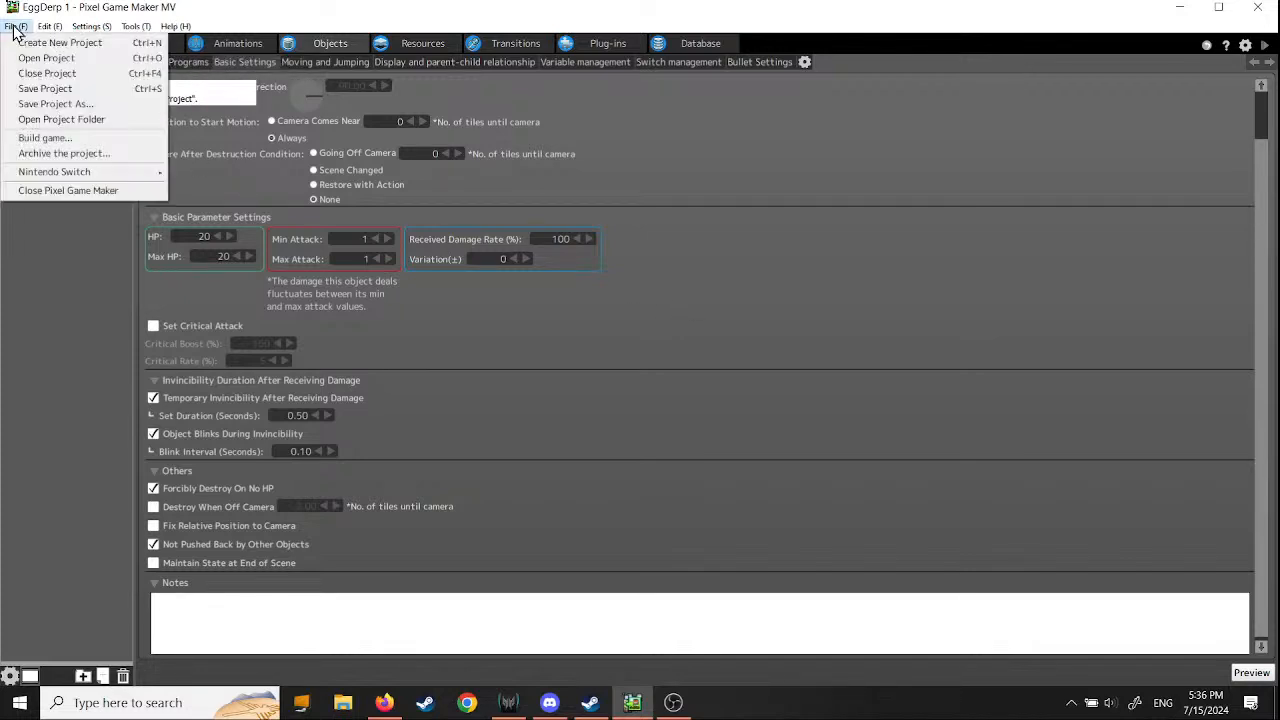
left_click(44, 91)
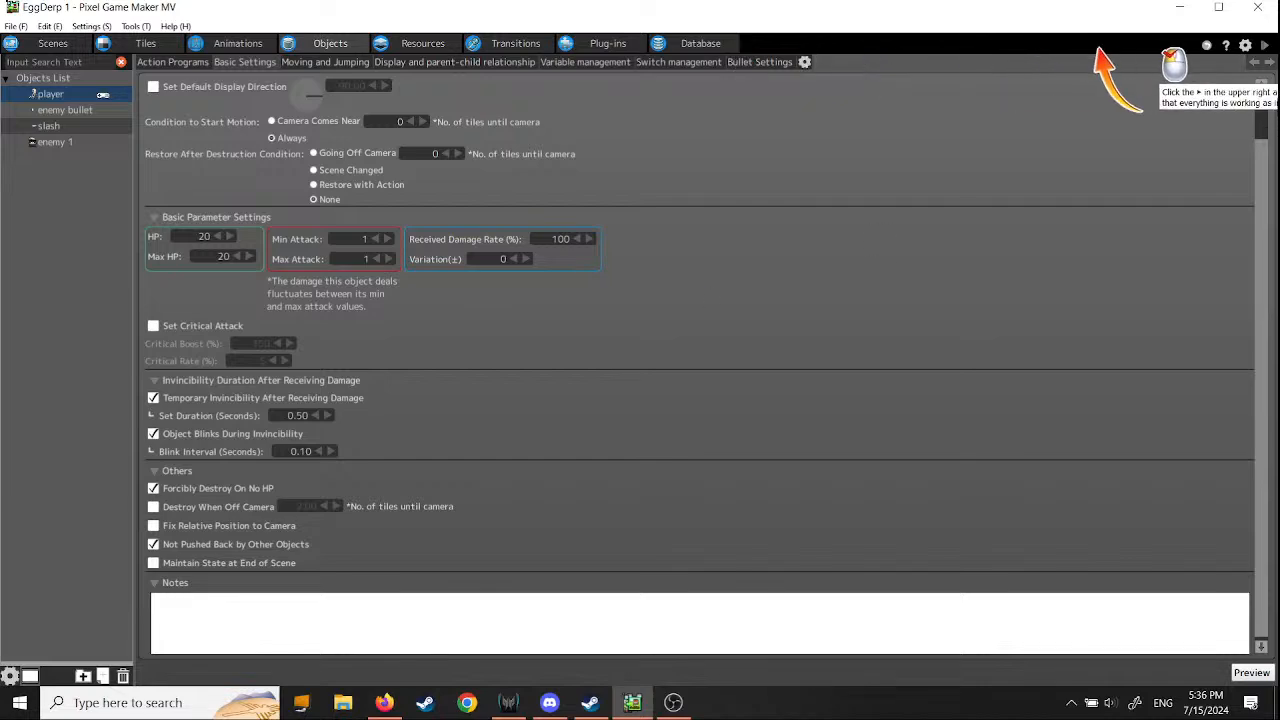
left_click(1264, 45)
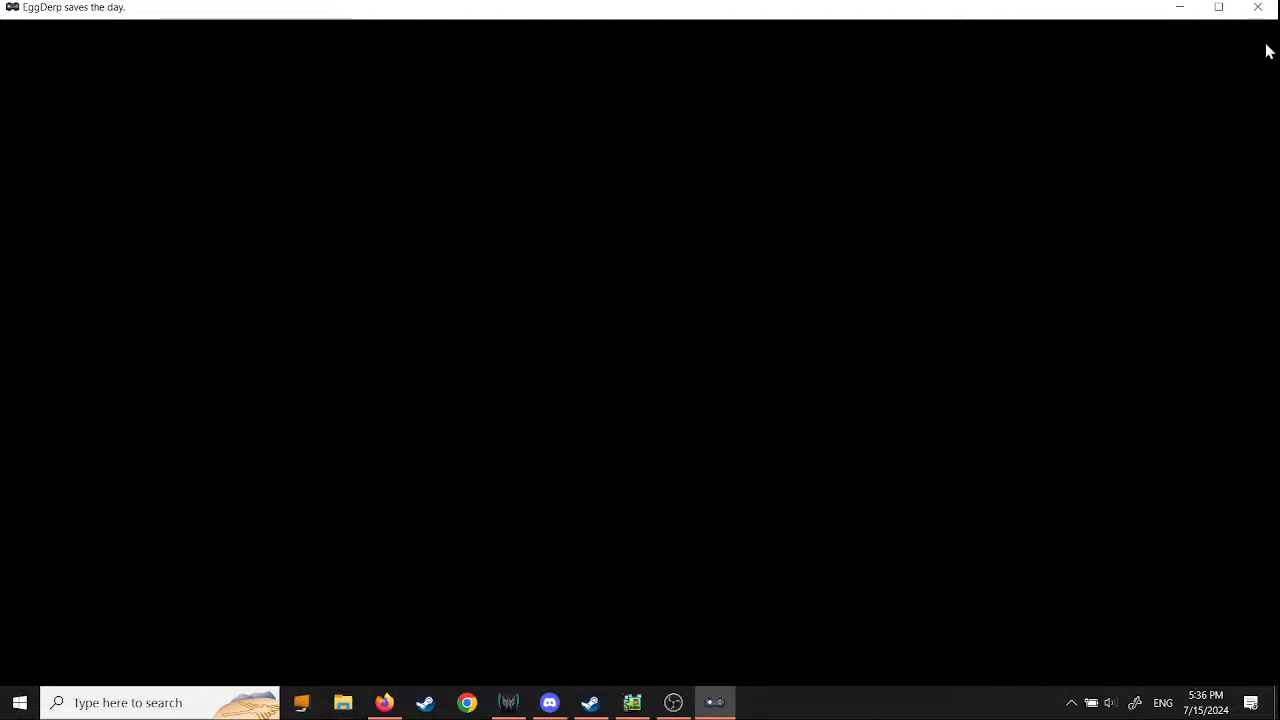
- Test the player's damage and destruction by moving through the enemy's bullets, then end the test play
key("Left")
key("Right")
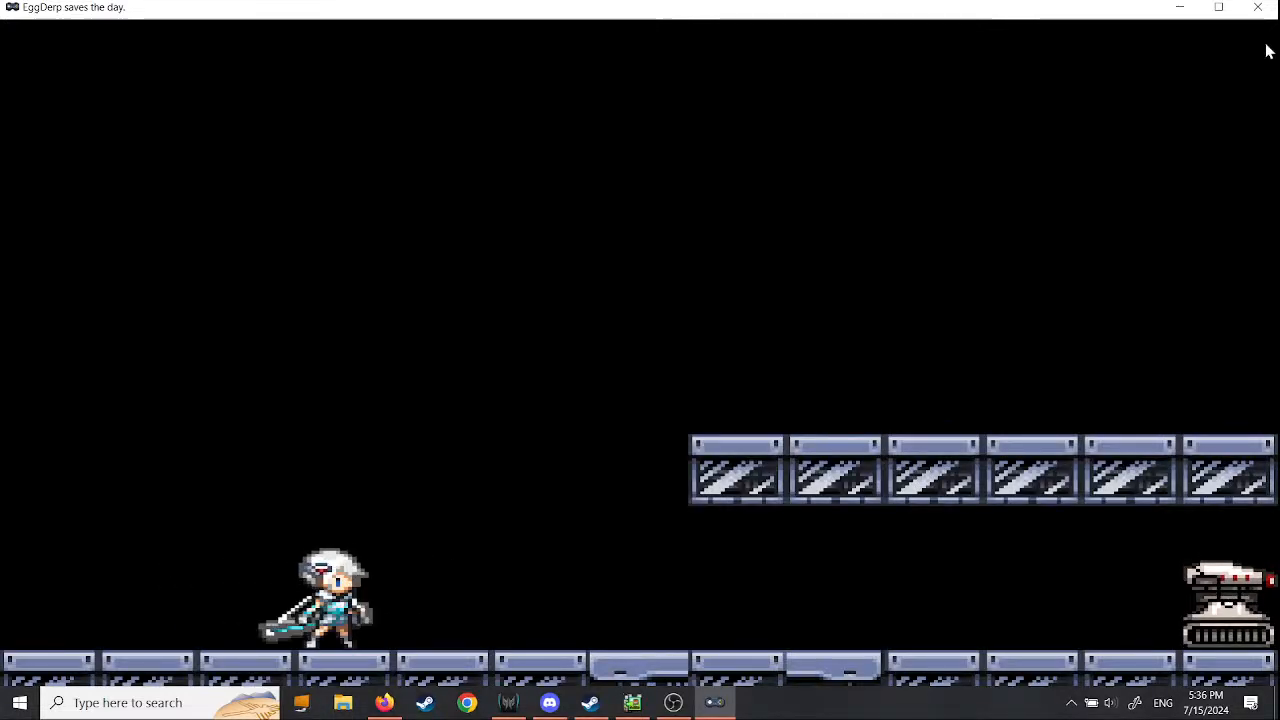
key("z")
key("Right")
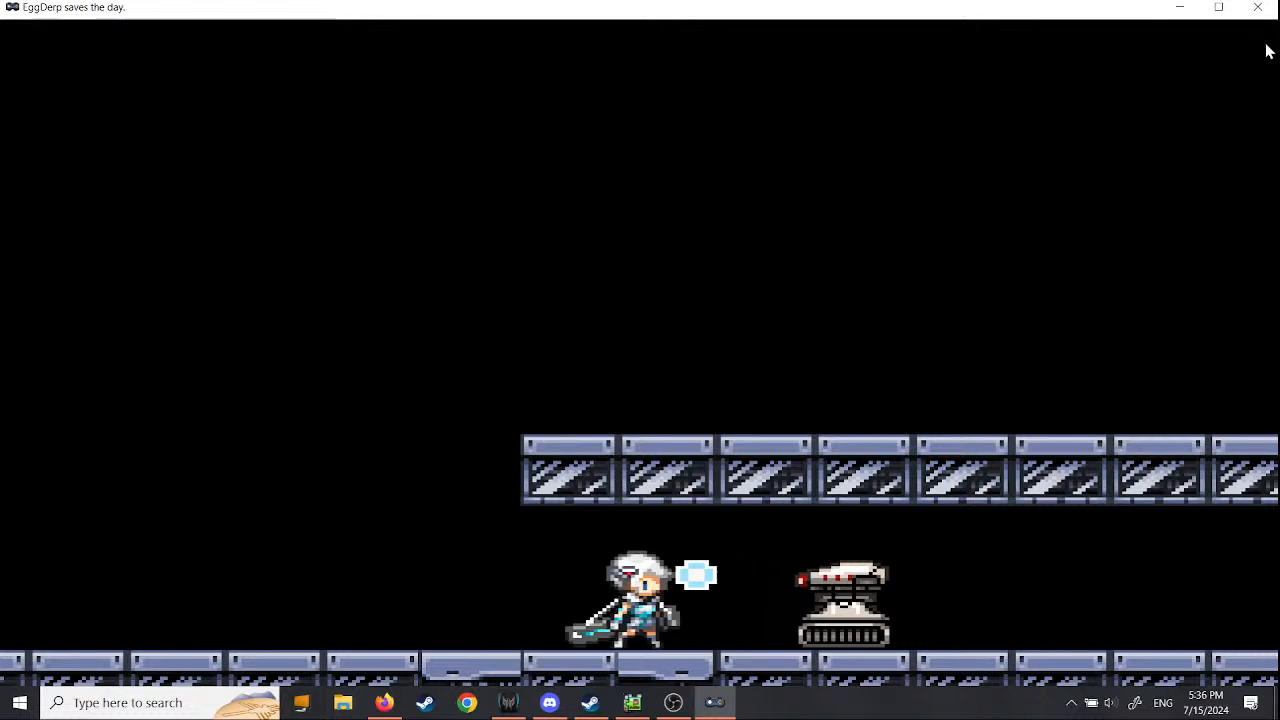
key("Left")
key("Right")
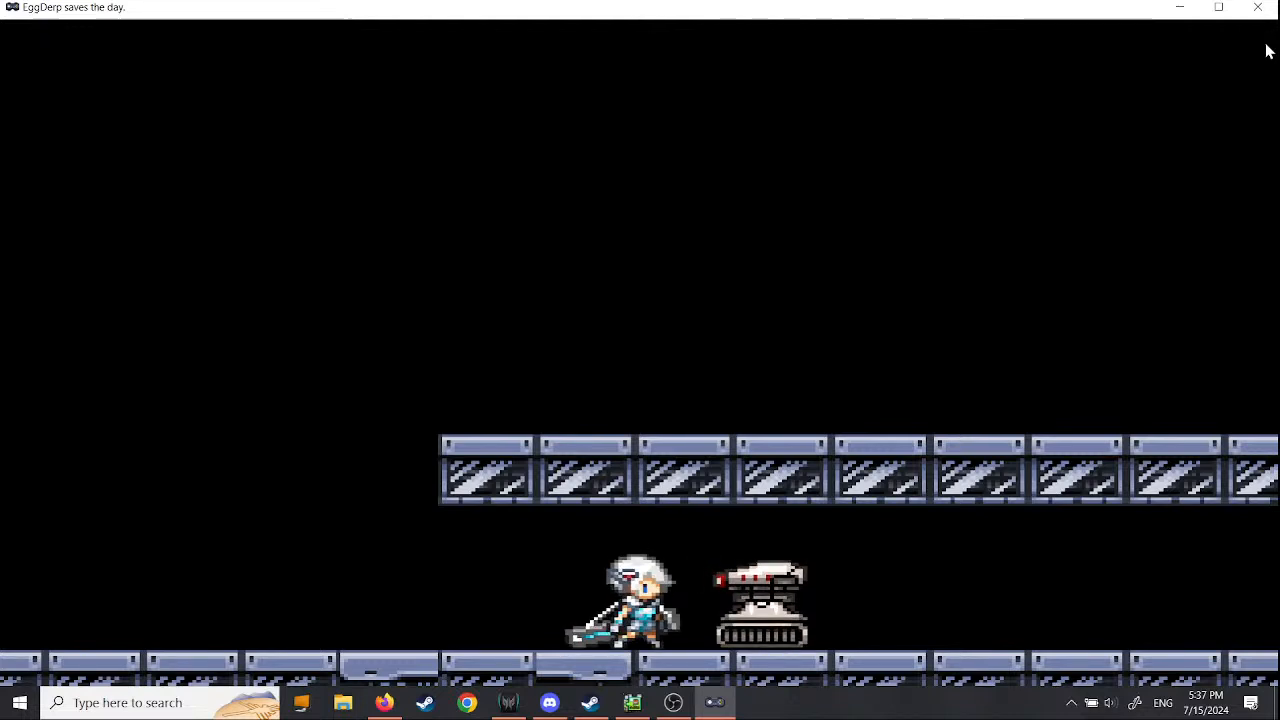
key("Right")
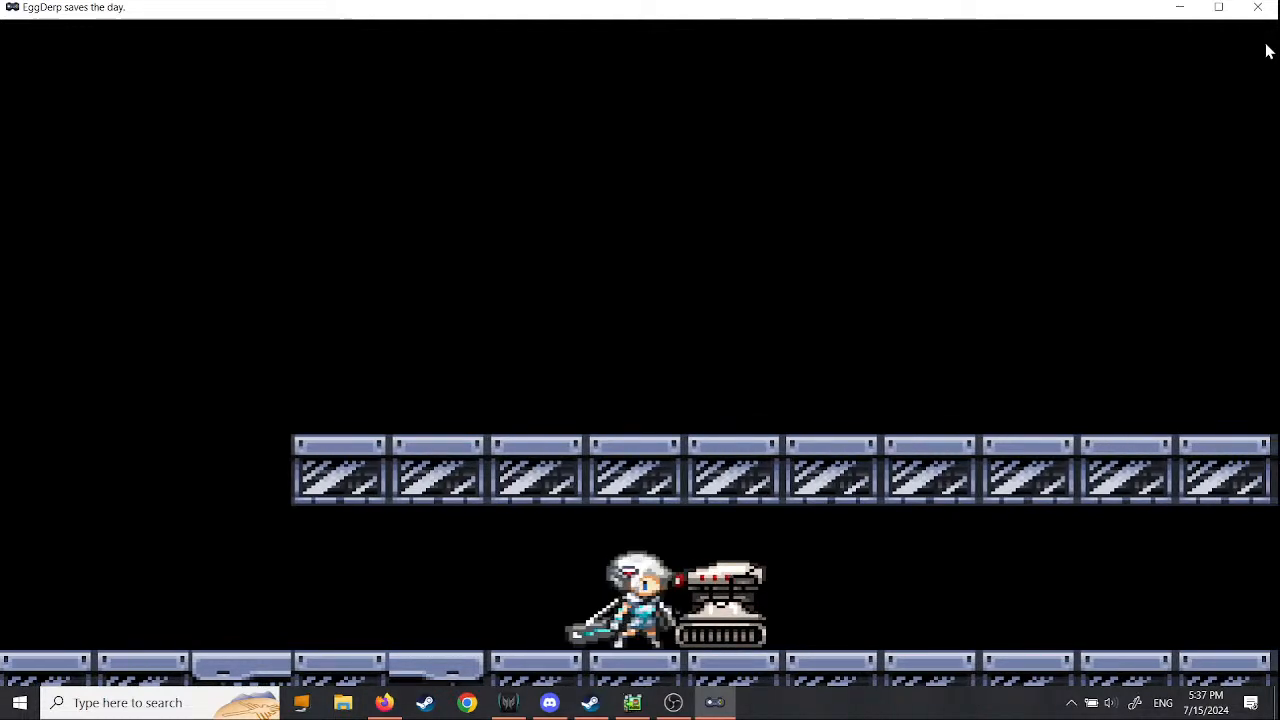
key("Left")
key("Right")
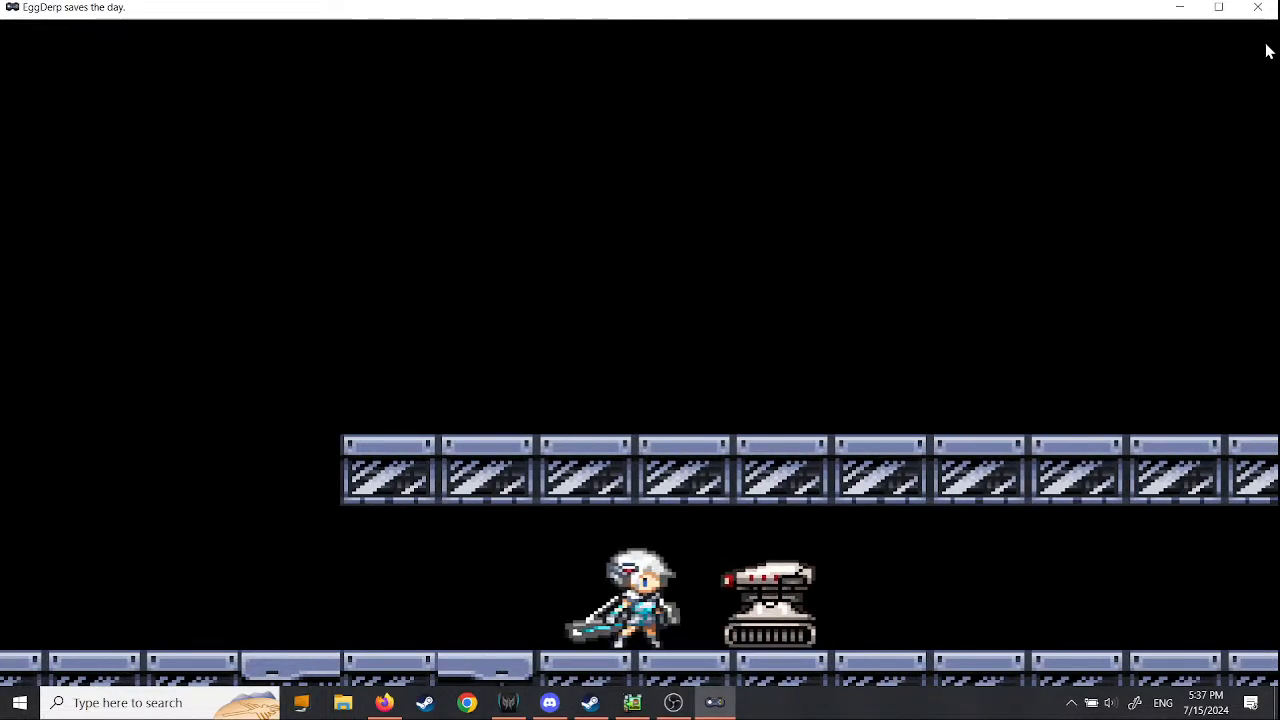
key("Left")
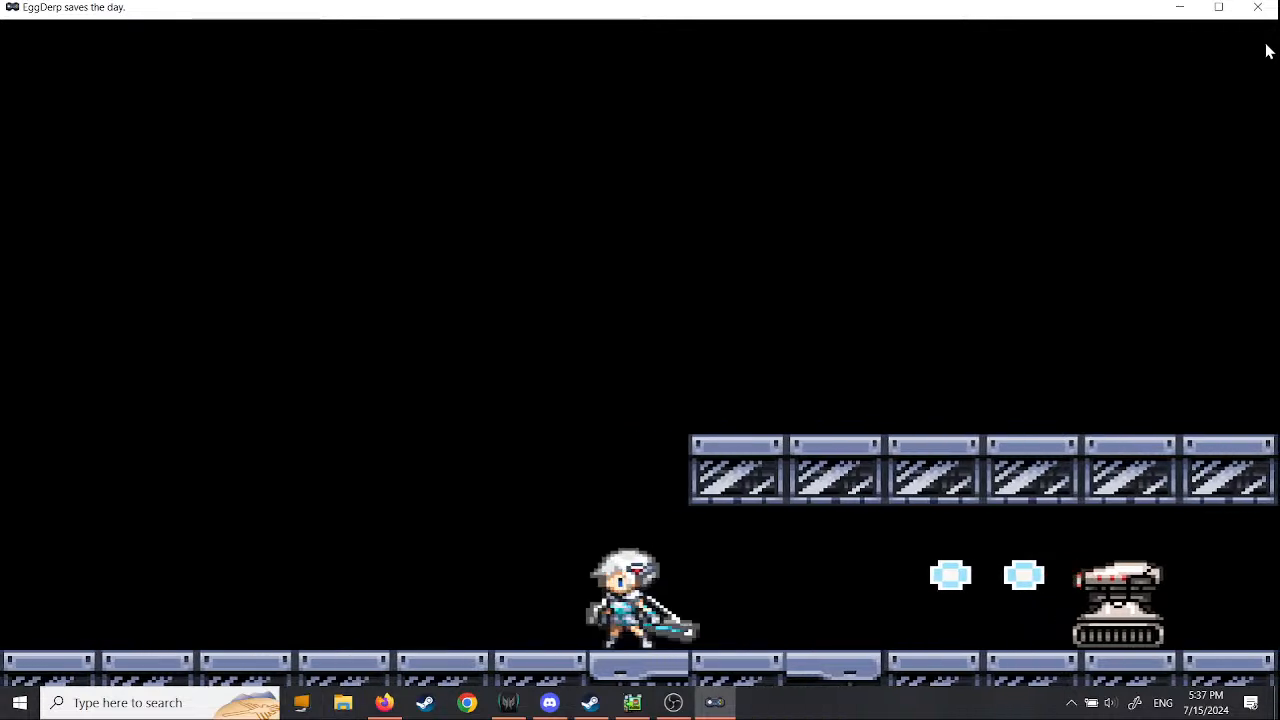
key("space")
key("Right")
key("Right")
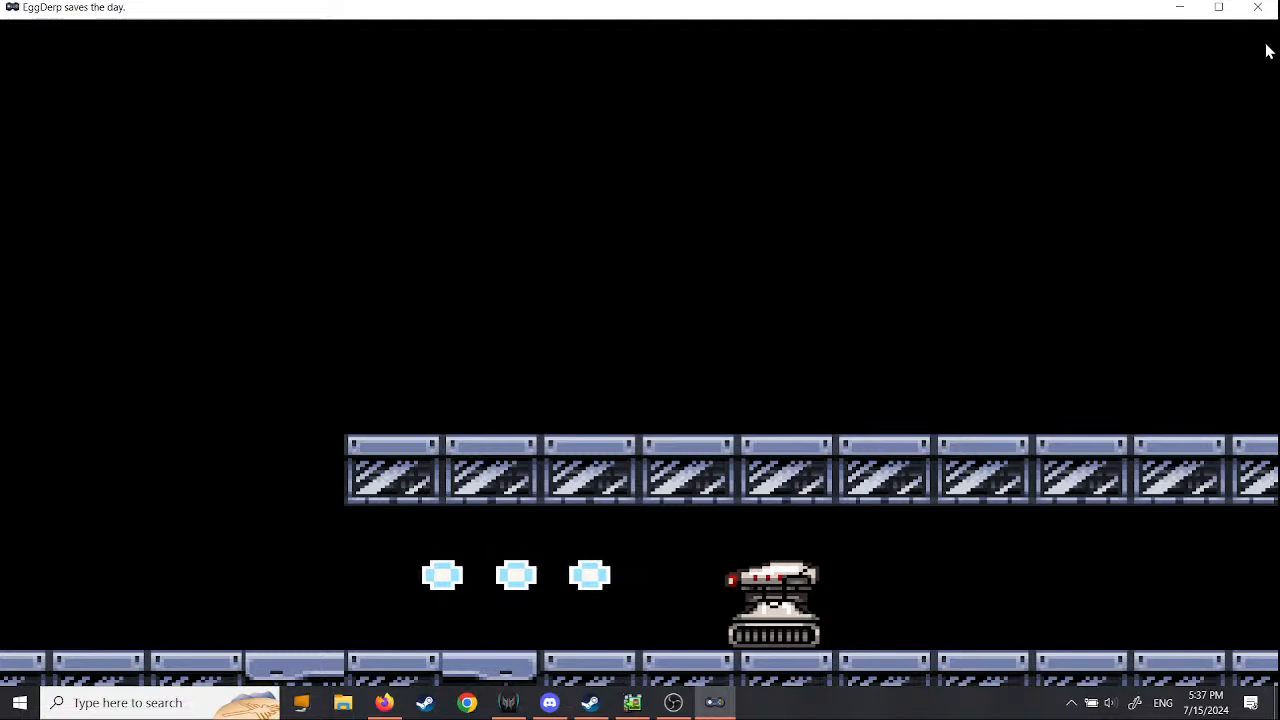
key("alt+Return")
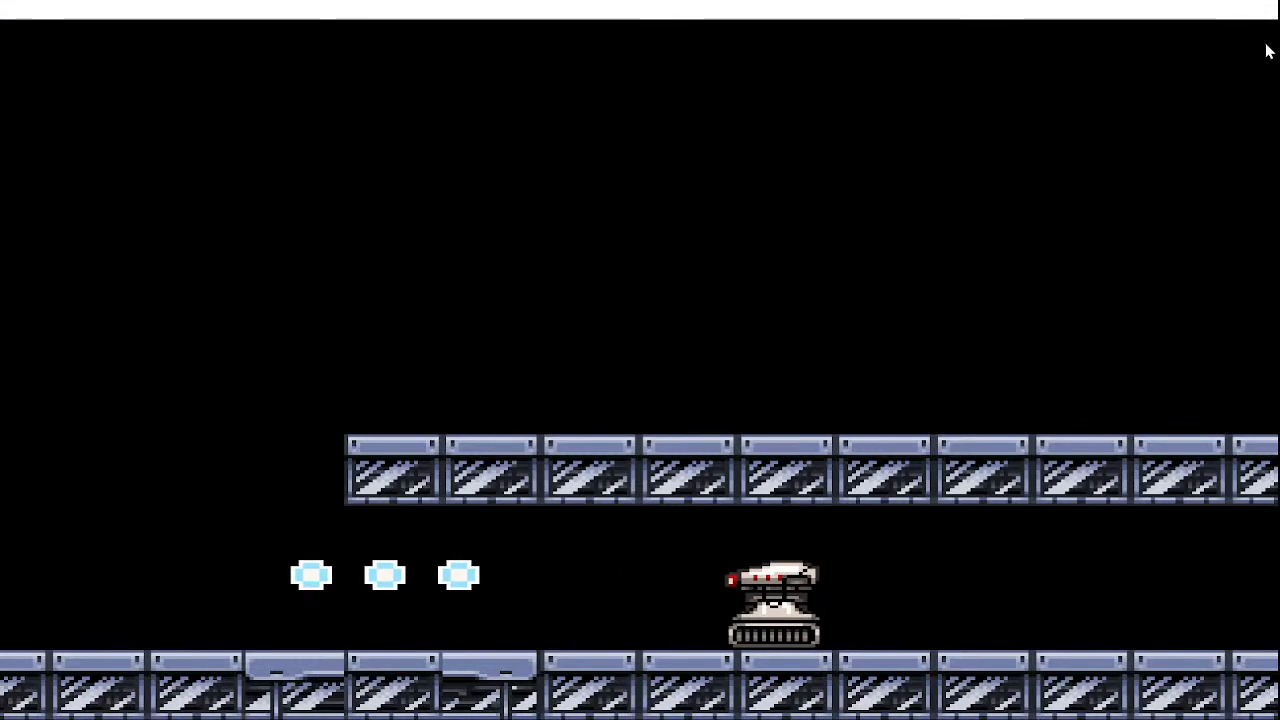
key("alt+Return")
left_click(1254, 20)
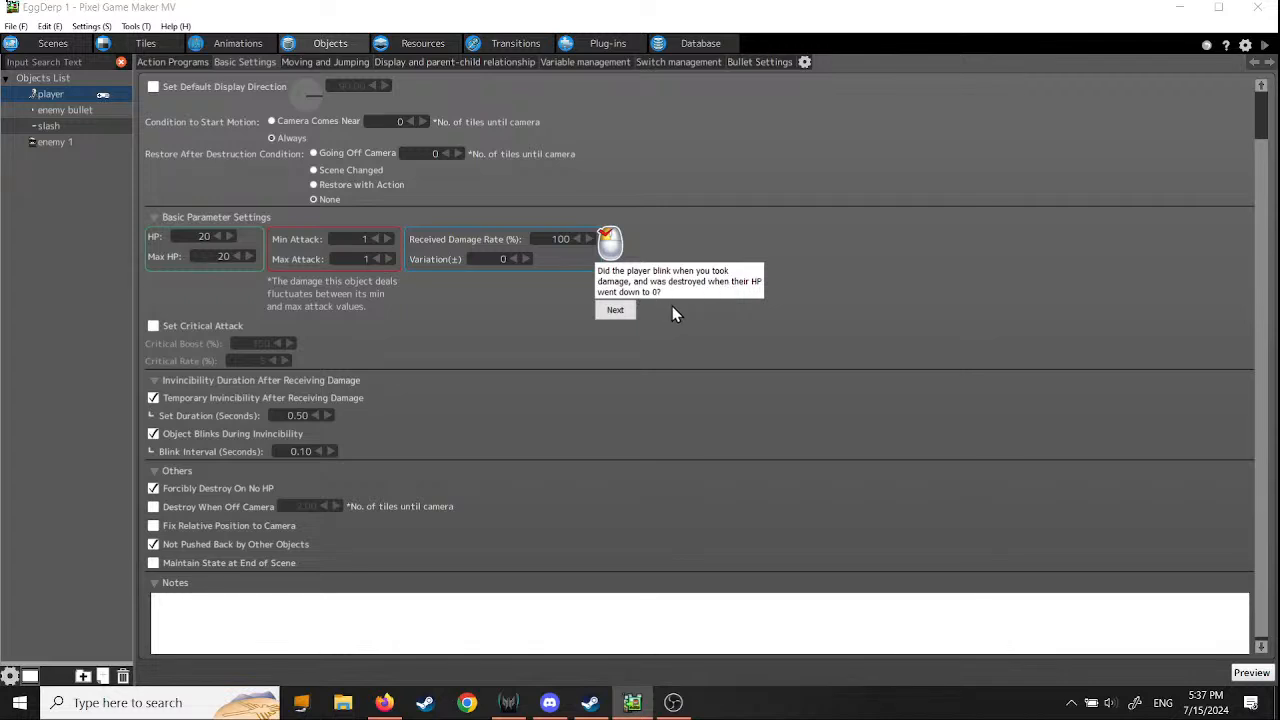
- Continue the tutorial to the HP gauge section and add a new object named HPgauge
left_click(618, 311)
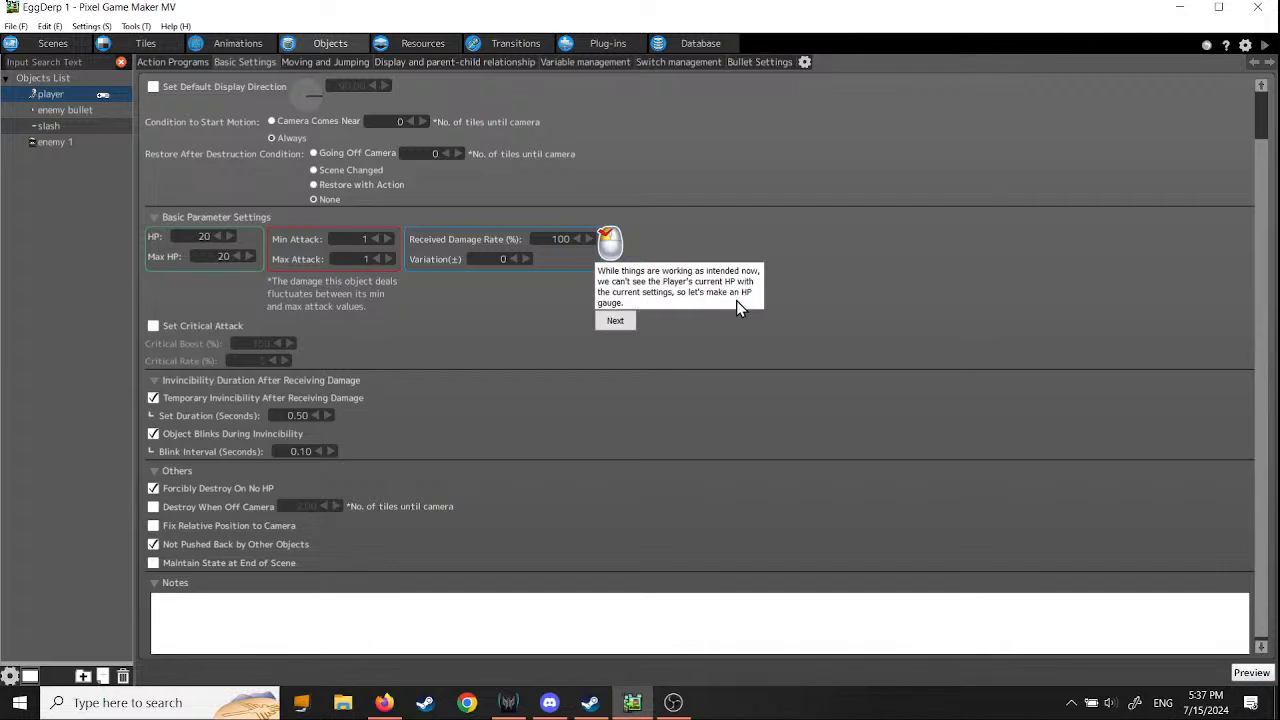
left_click(615, 322)
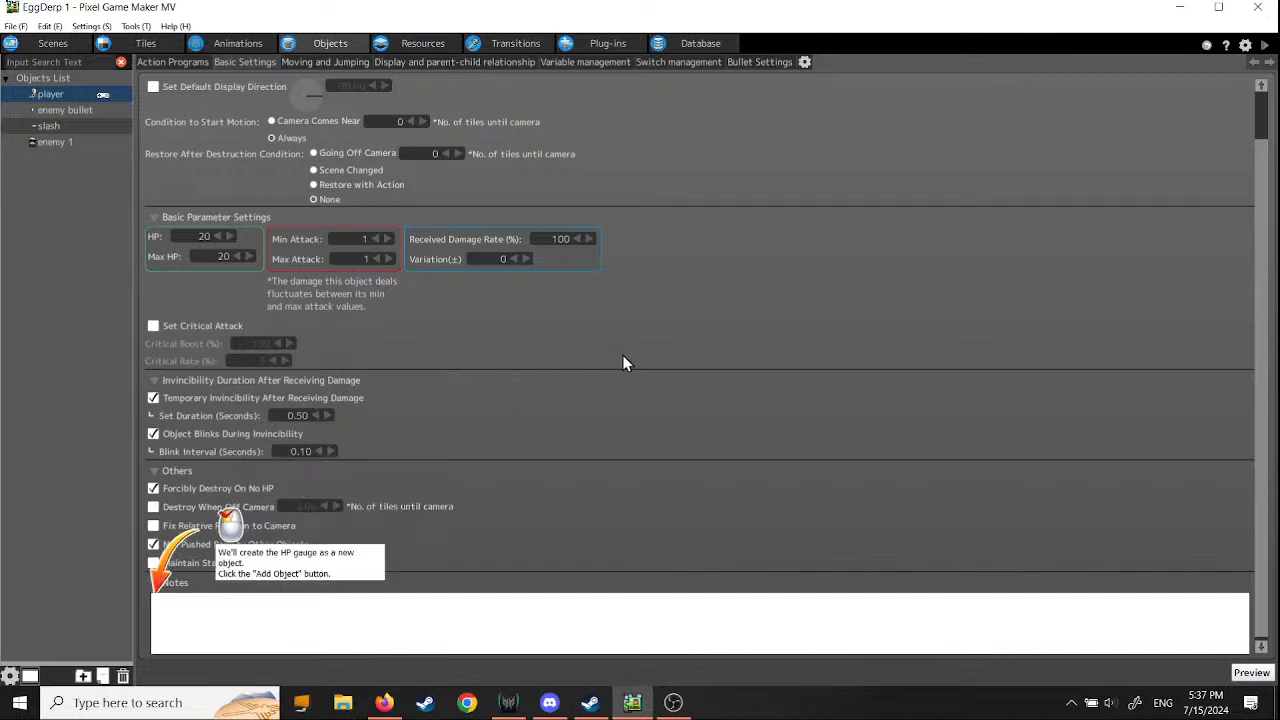
left_click(102, 676)
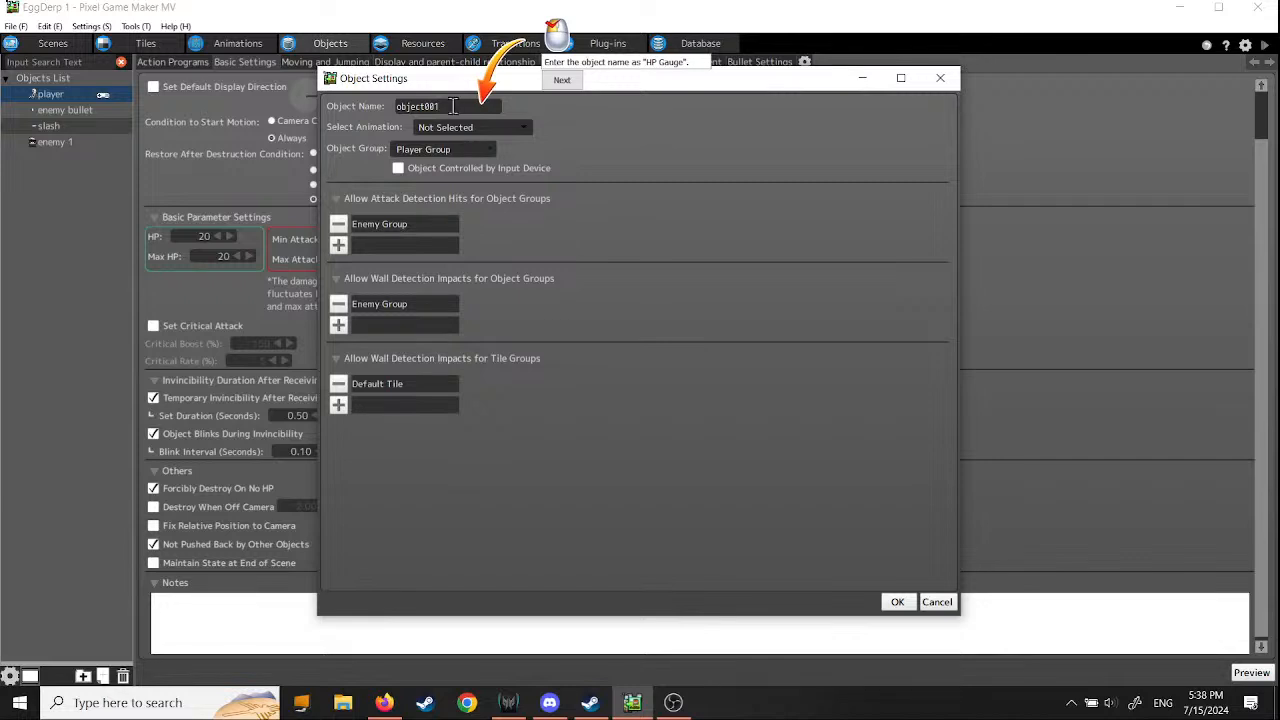
type("HPgauge")
left_click(563, 81)
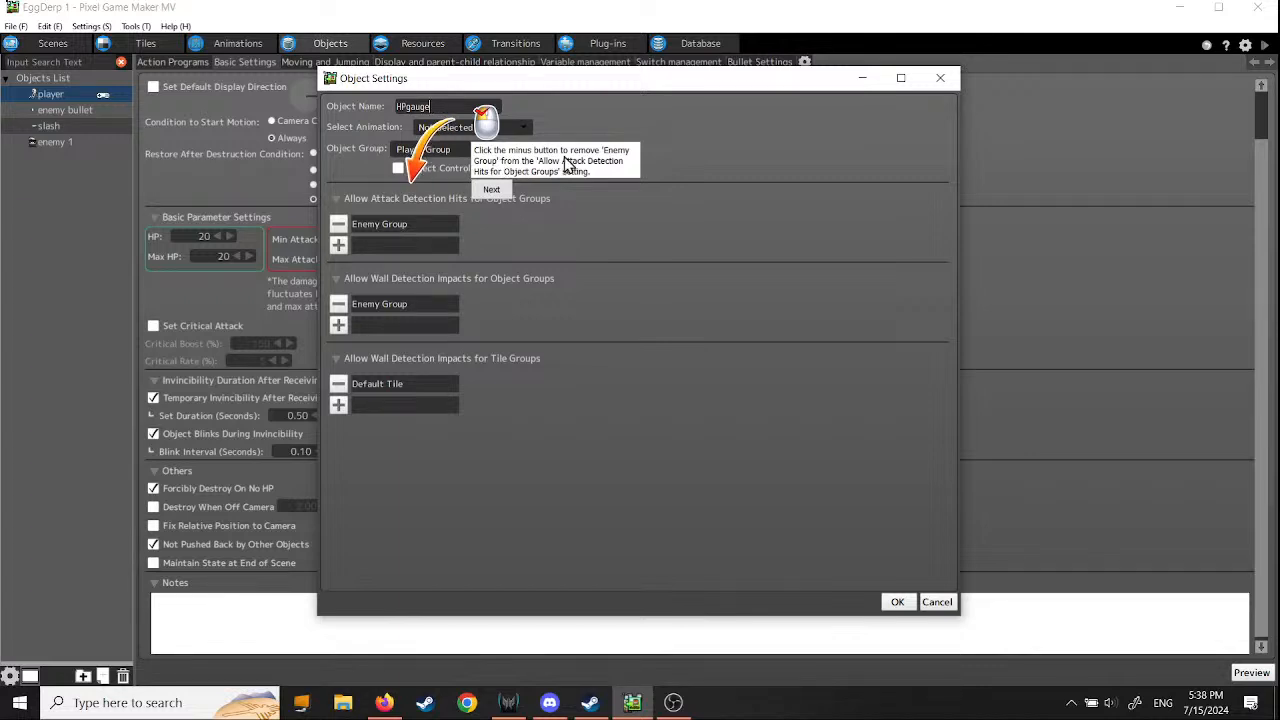
- Remove Enemy Group from HPgauge's attack and wall detection and Default Tile from its tile wall detection, and create the object
left_click(346, 225)
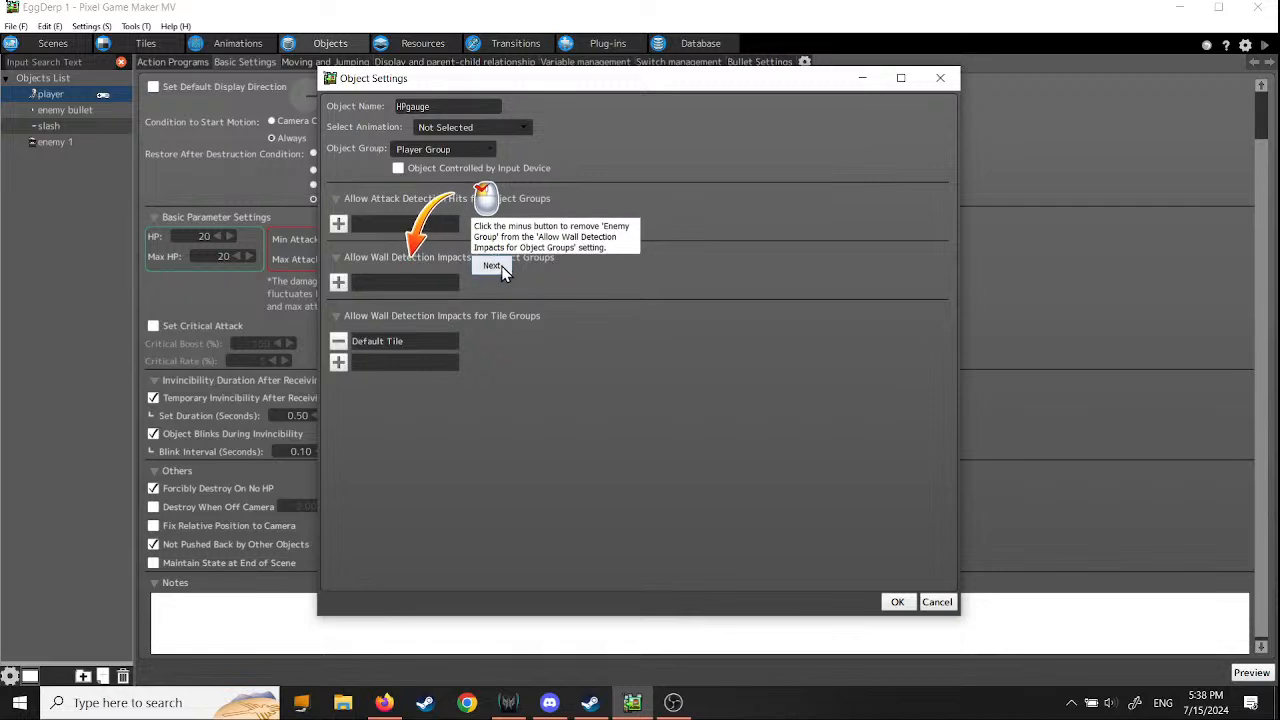
left_click(340, 283)
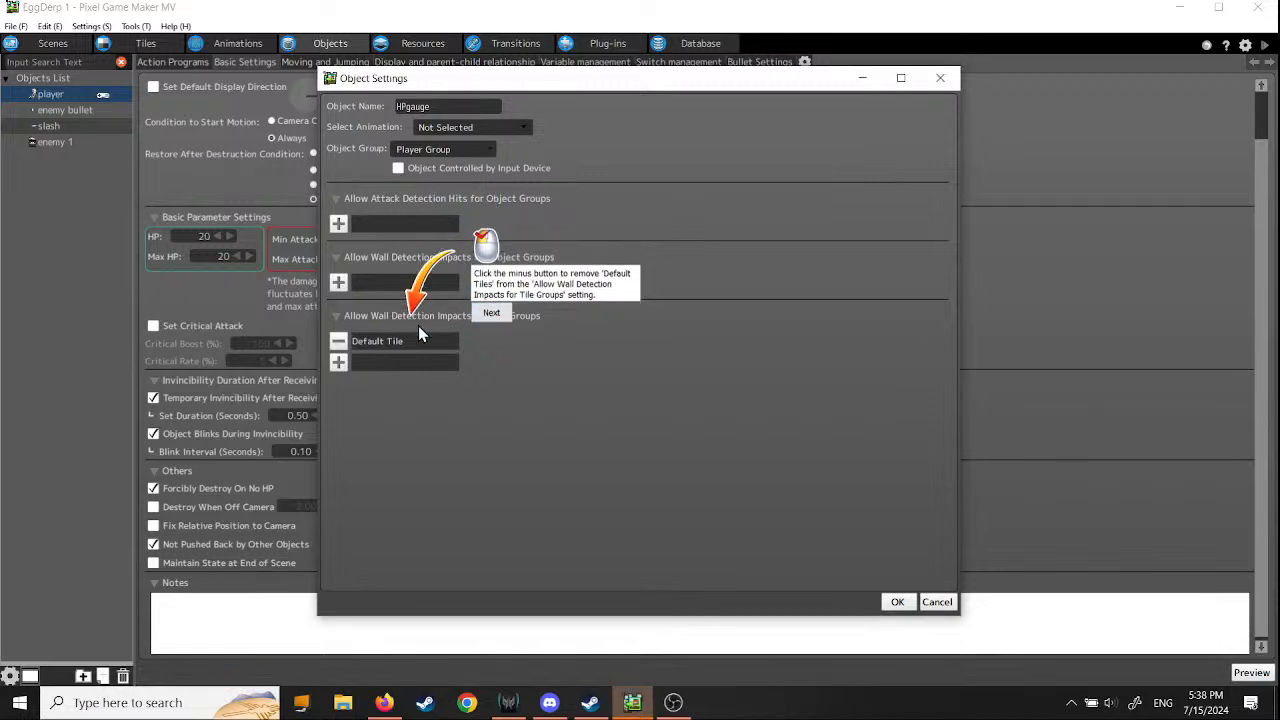
left_click(340, 341)
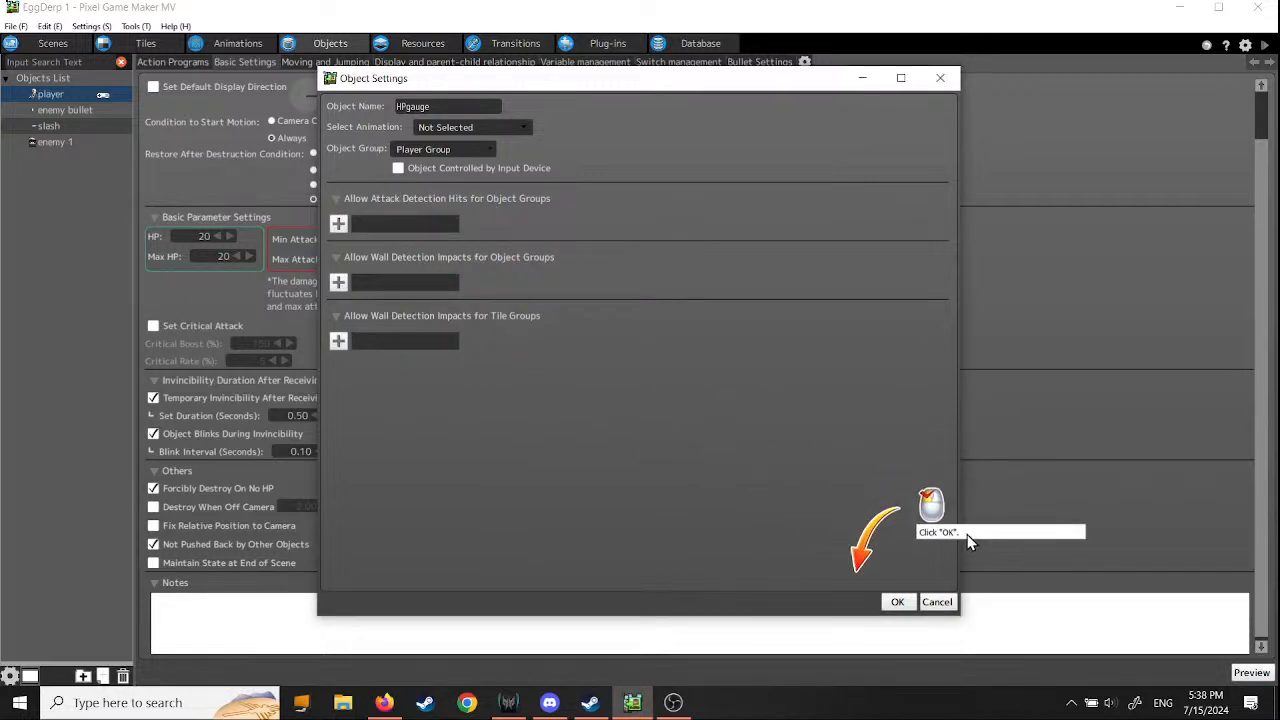
left_click(897, 602)
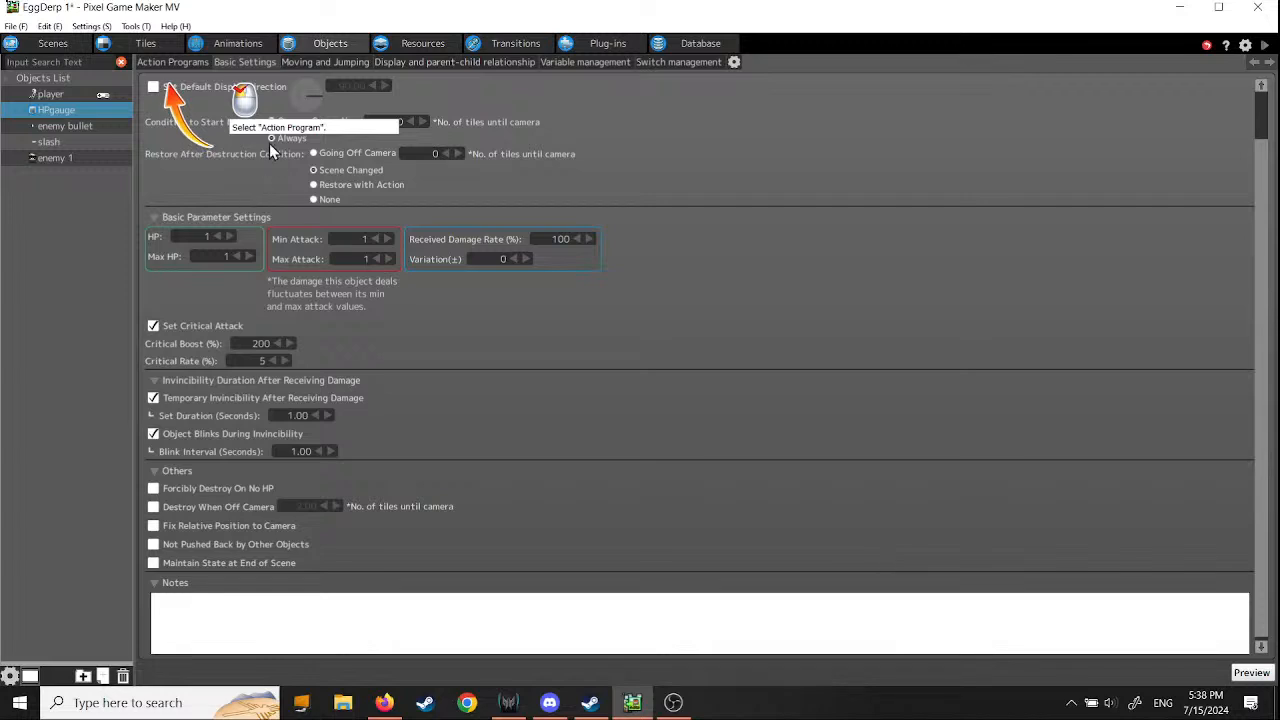
- Make Actions001 in HPgauge's action program Not Affected by Gravity
left_click(169, 63)
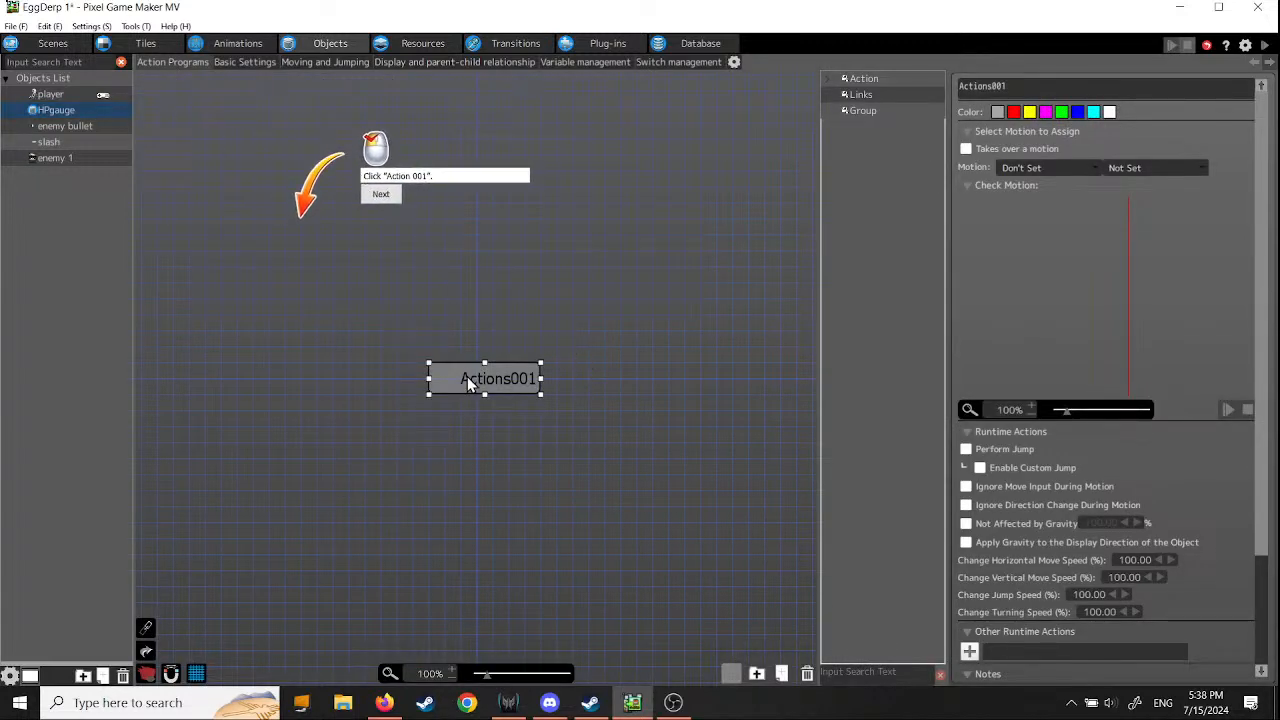
left_click(382, 196)
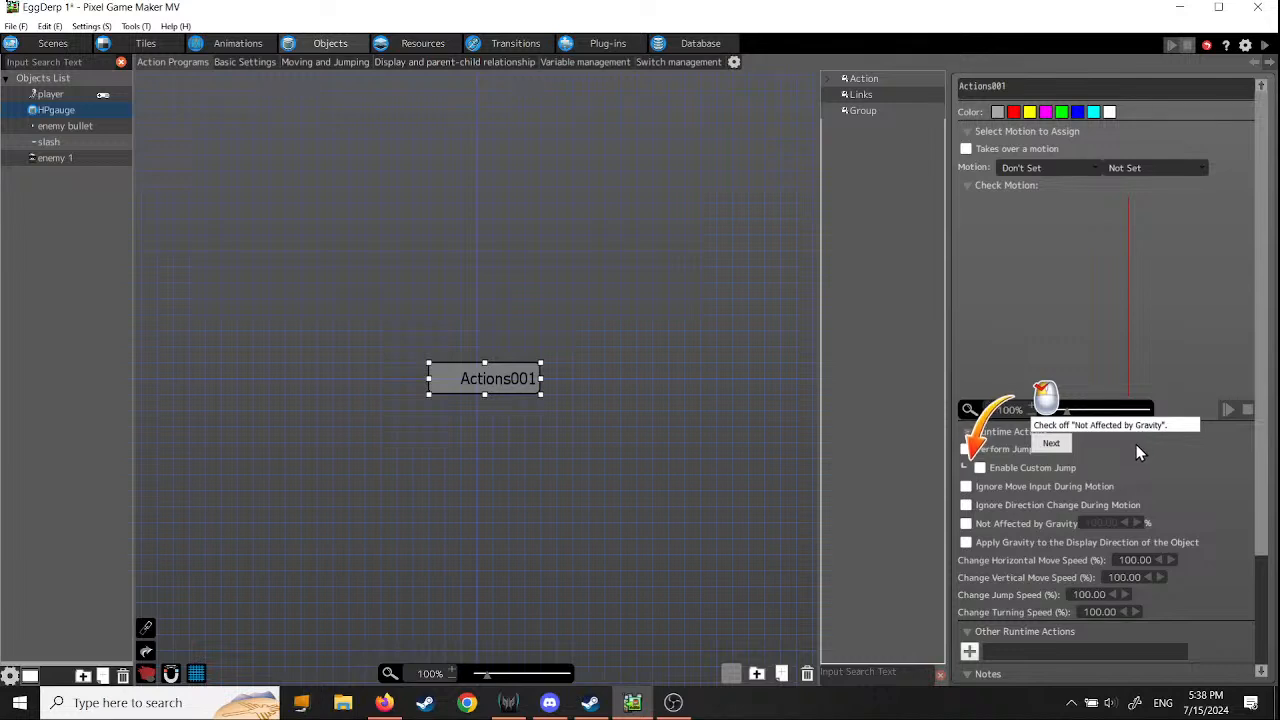
left_click(966, 523)
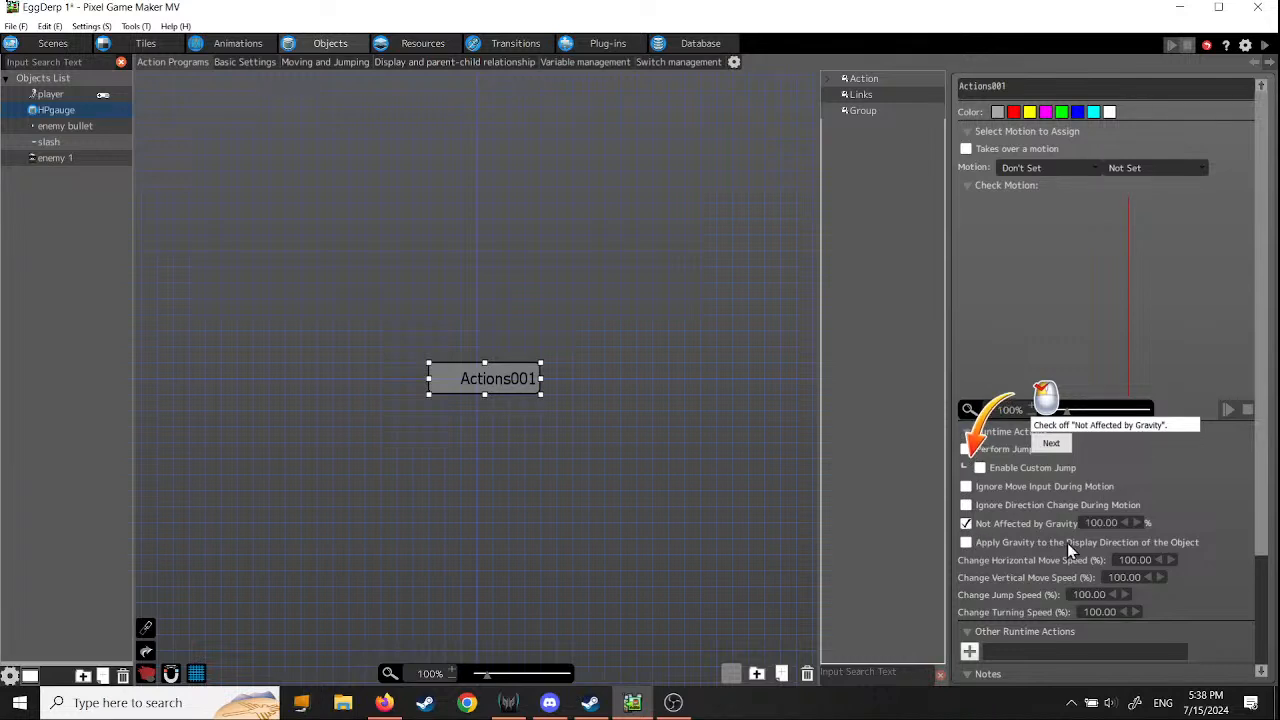
left_click(1051, 444)
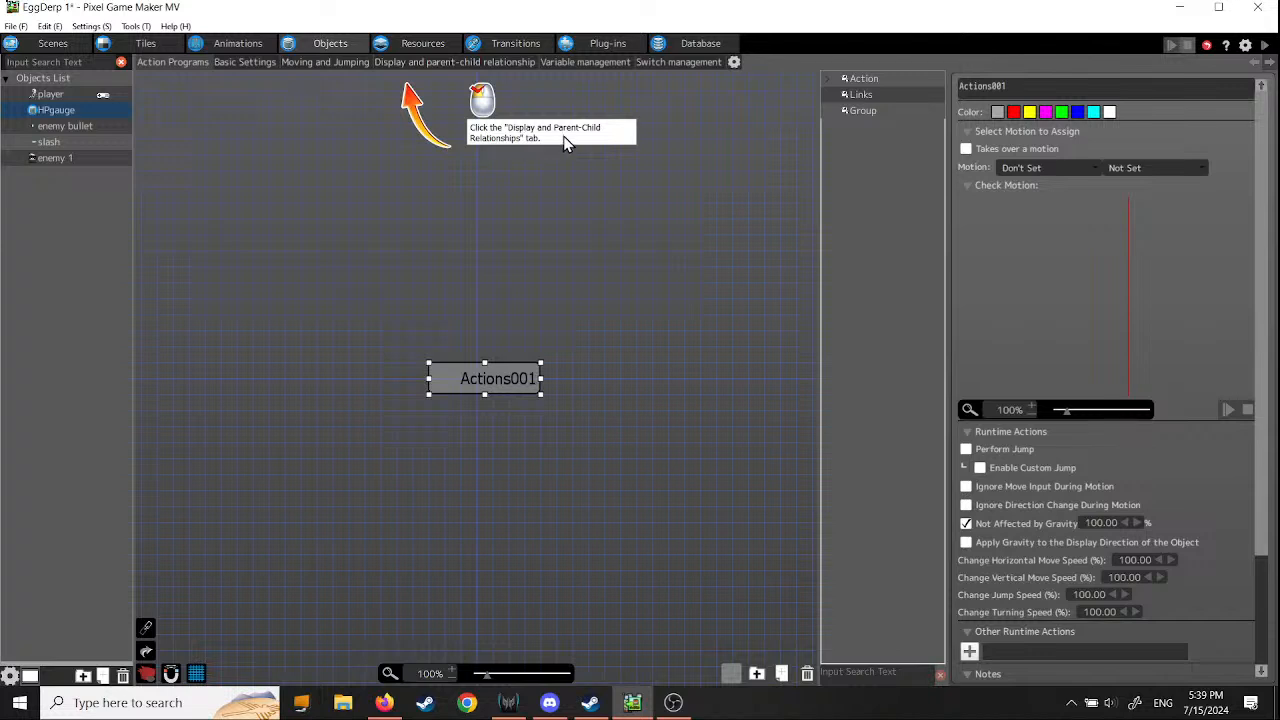
- Add a variable display to HPgauge that uses the player object's HP as its variable
left_click(407, 62)
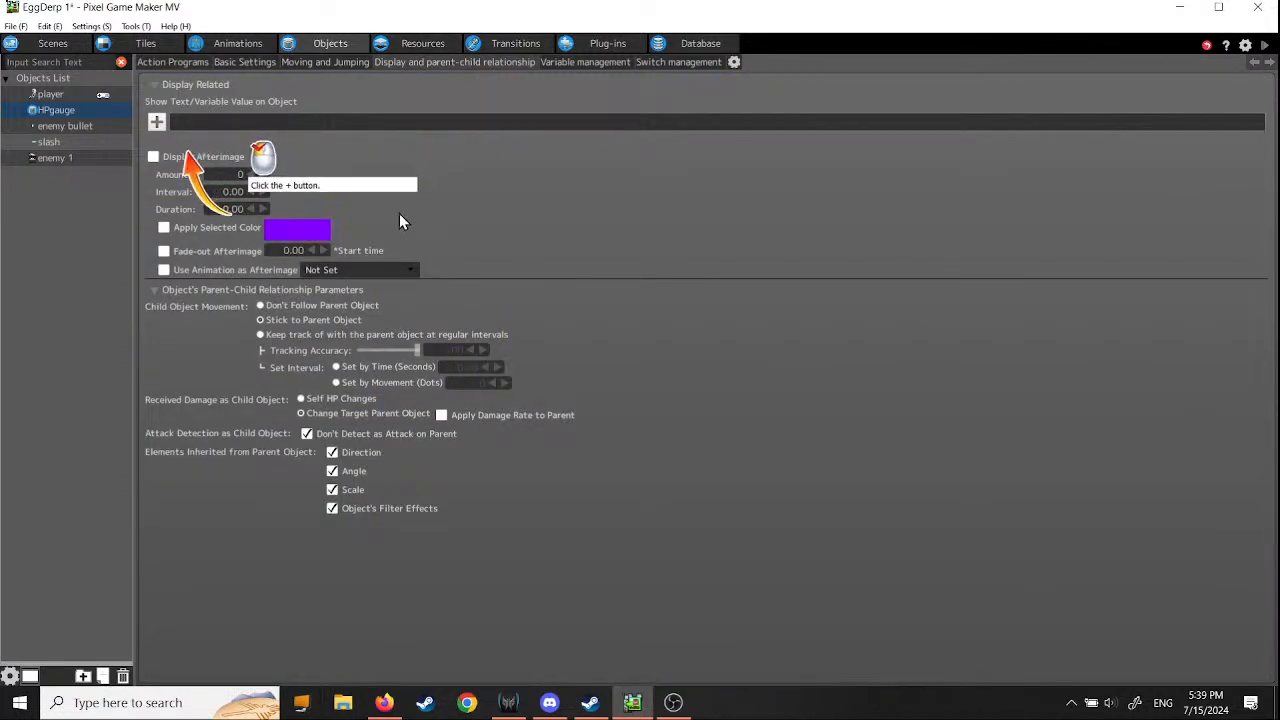
left_click(156, 122)
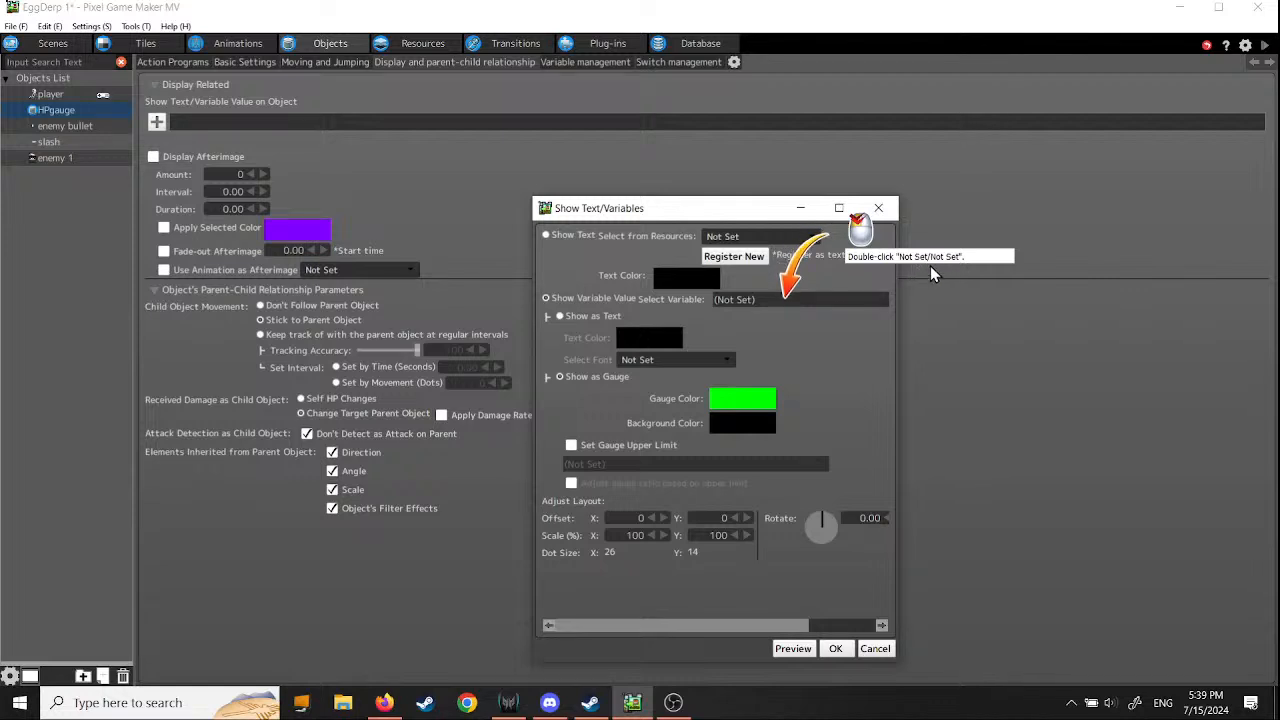
double_click(748, 301)
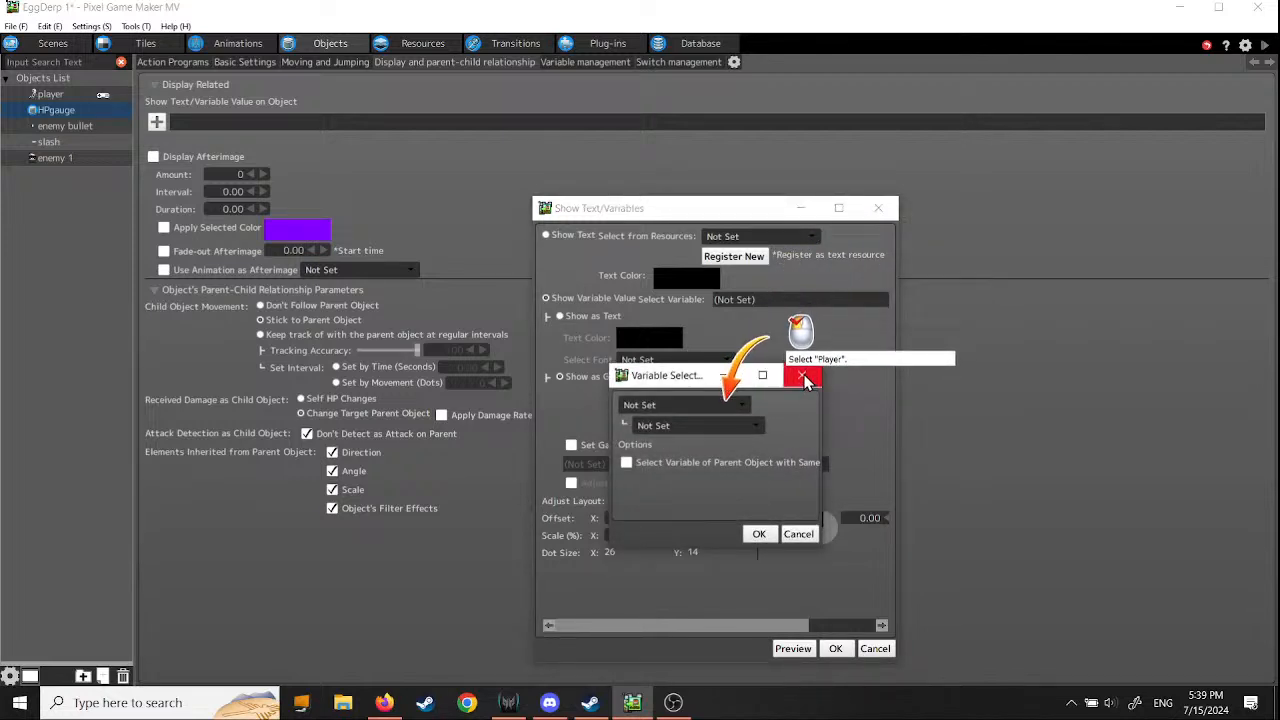
left_click(742, 405)
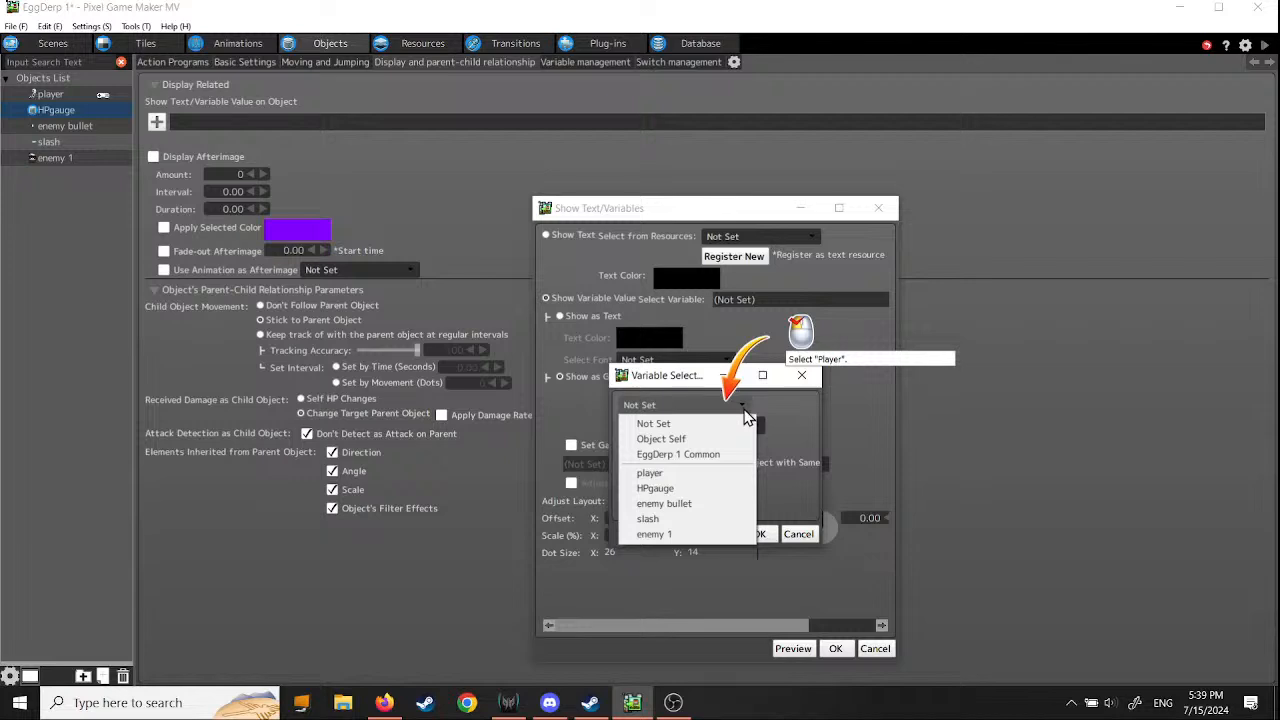
left_click(722, 473)
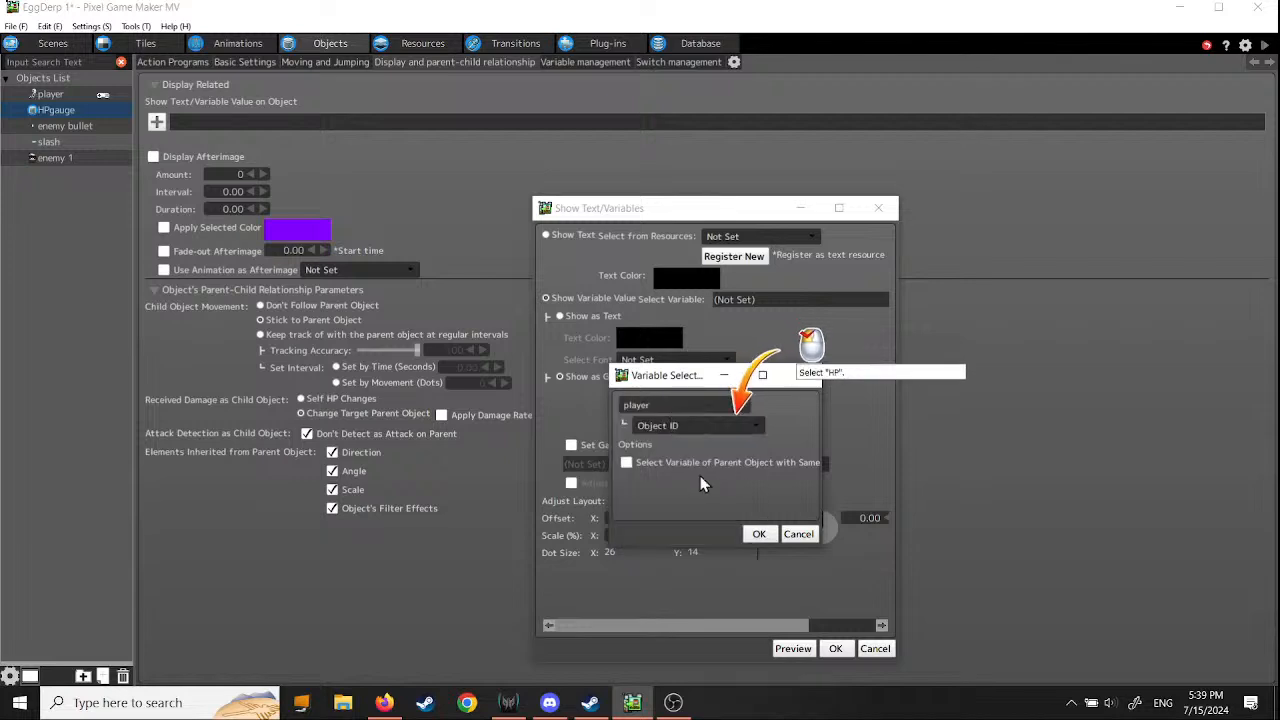
left_click(757, 430)
left_click(666, 388)
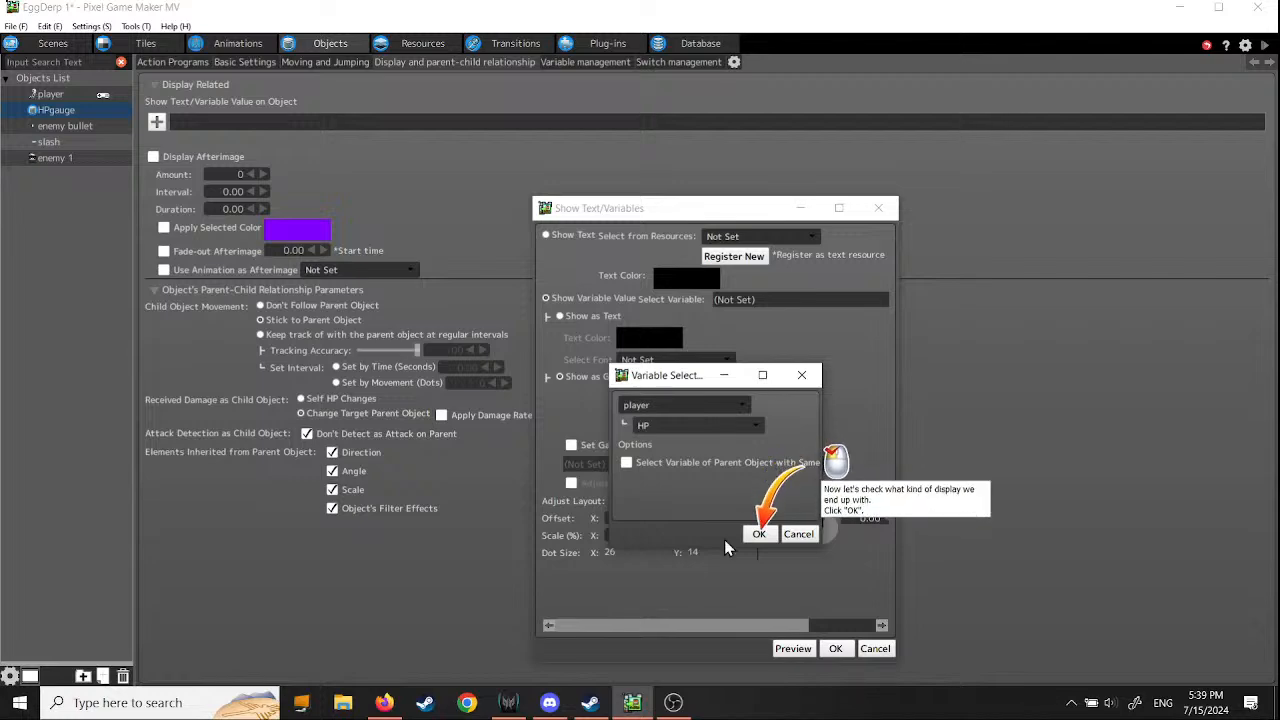
left_click(759, 534)
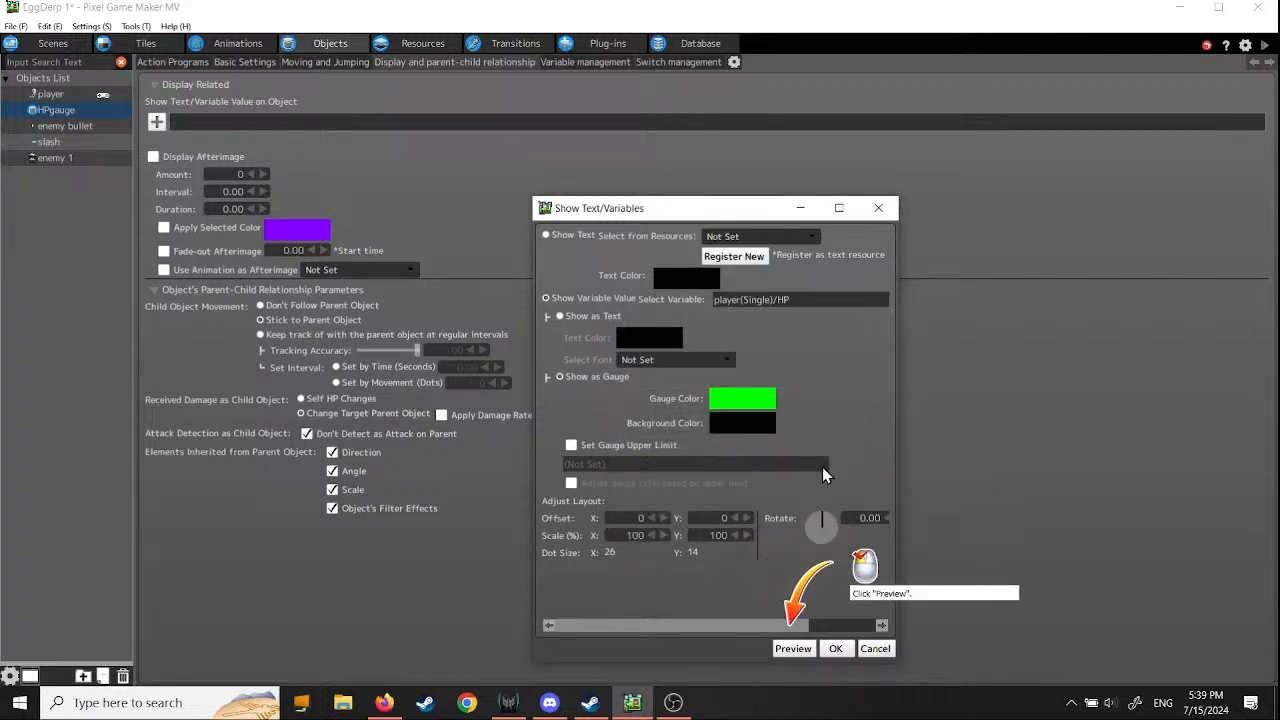
- Preview the gauge display and move the player into enemy bullets to check how the gauge responds to damage
left_click(793, 648)
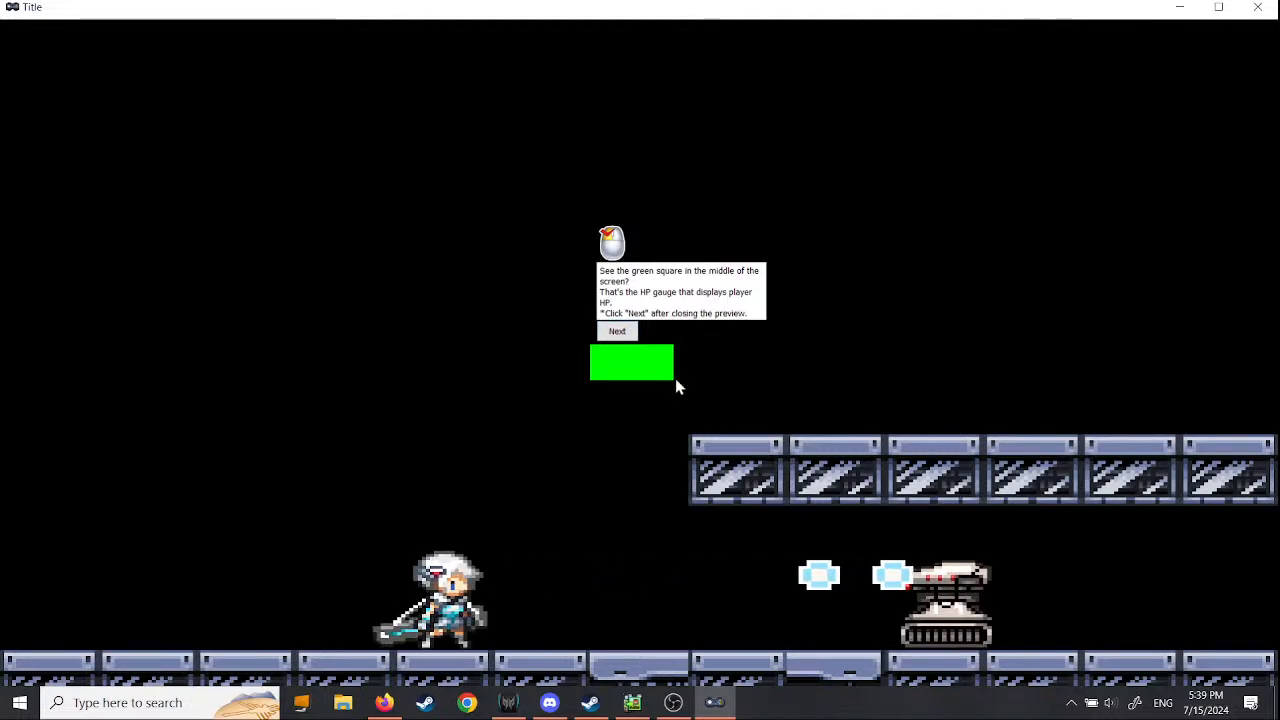
key("Right")
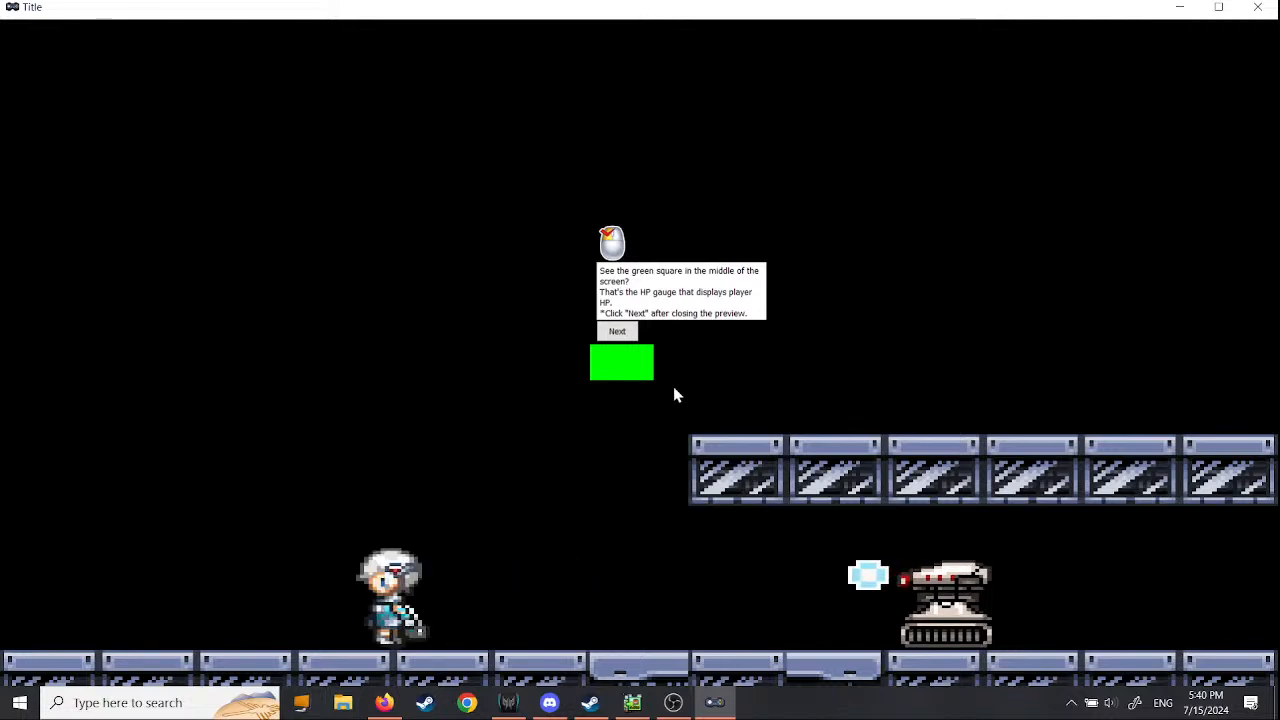
key("Right")
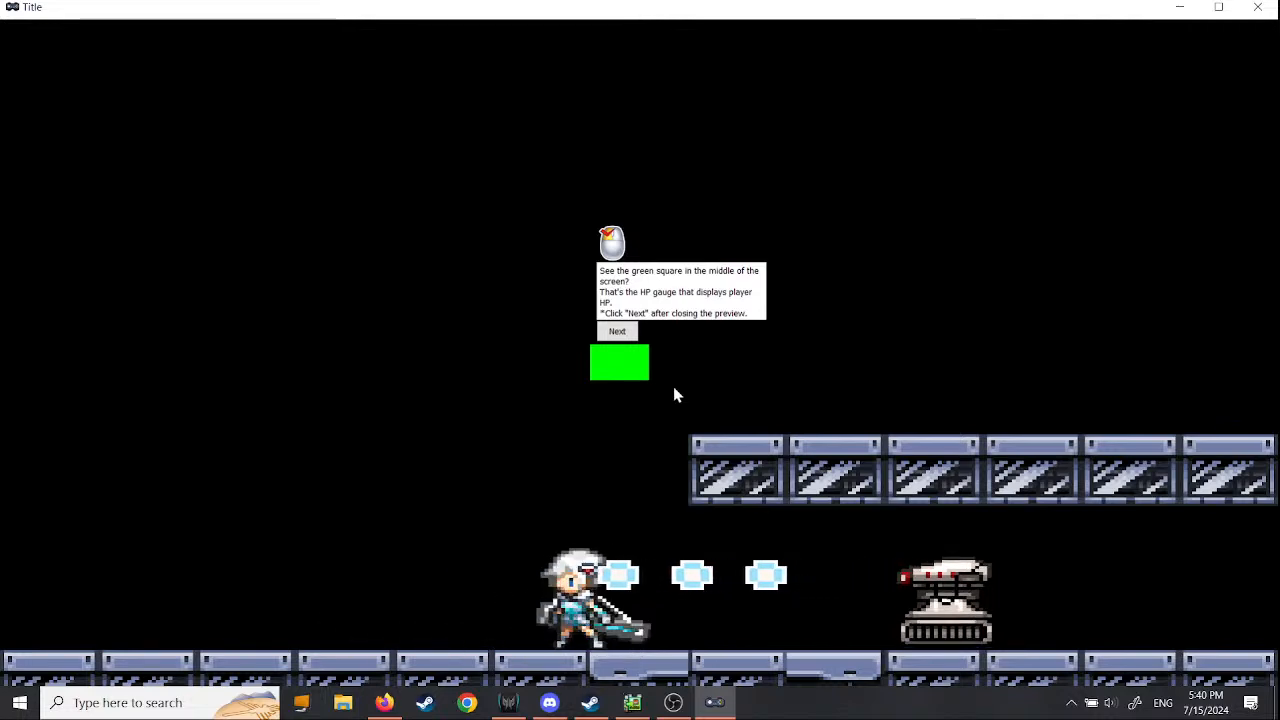
key("Left")
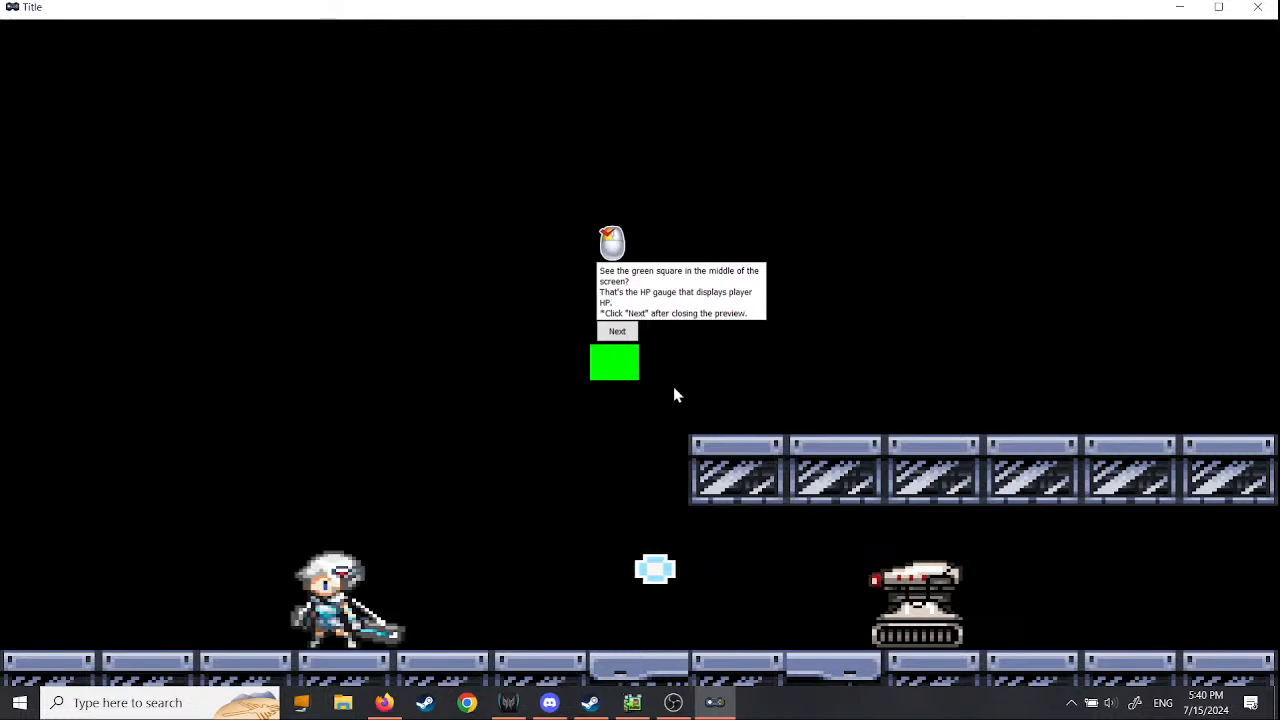
left_click(616, 332)
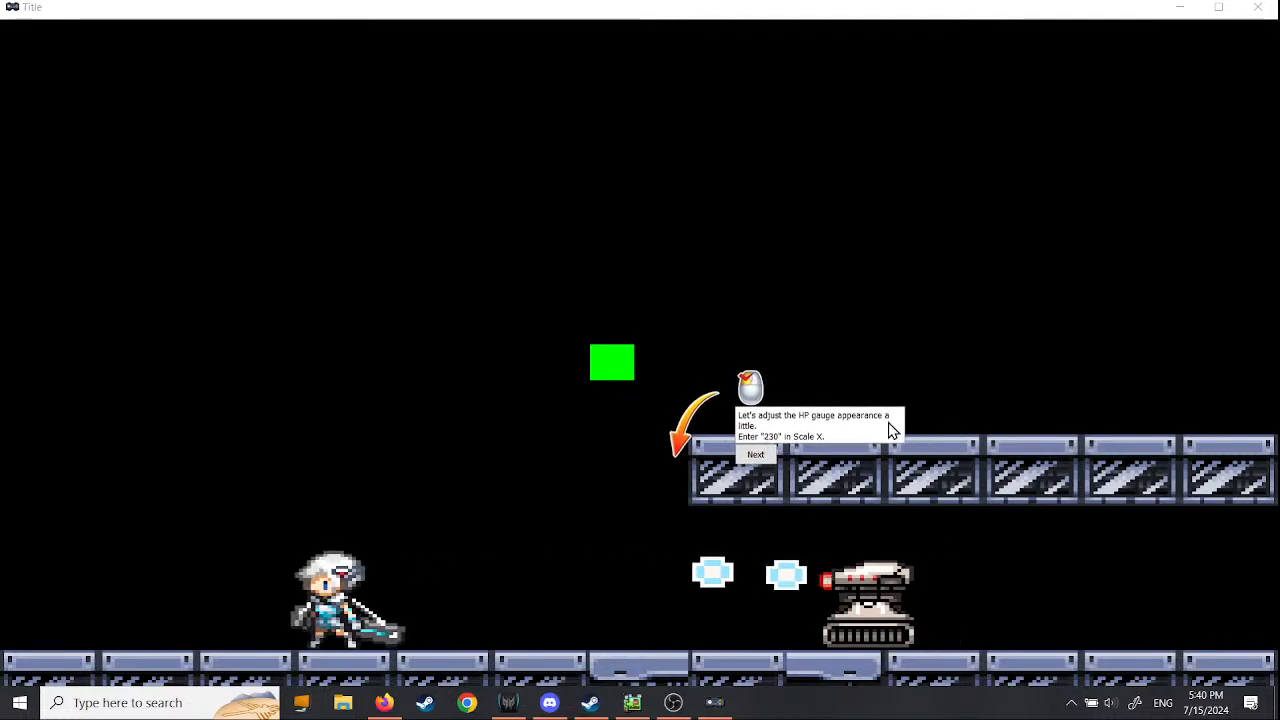
left_click(1257, 7)
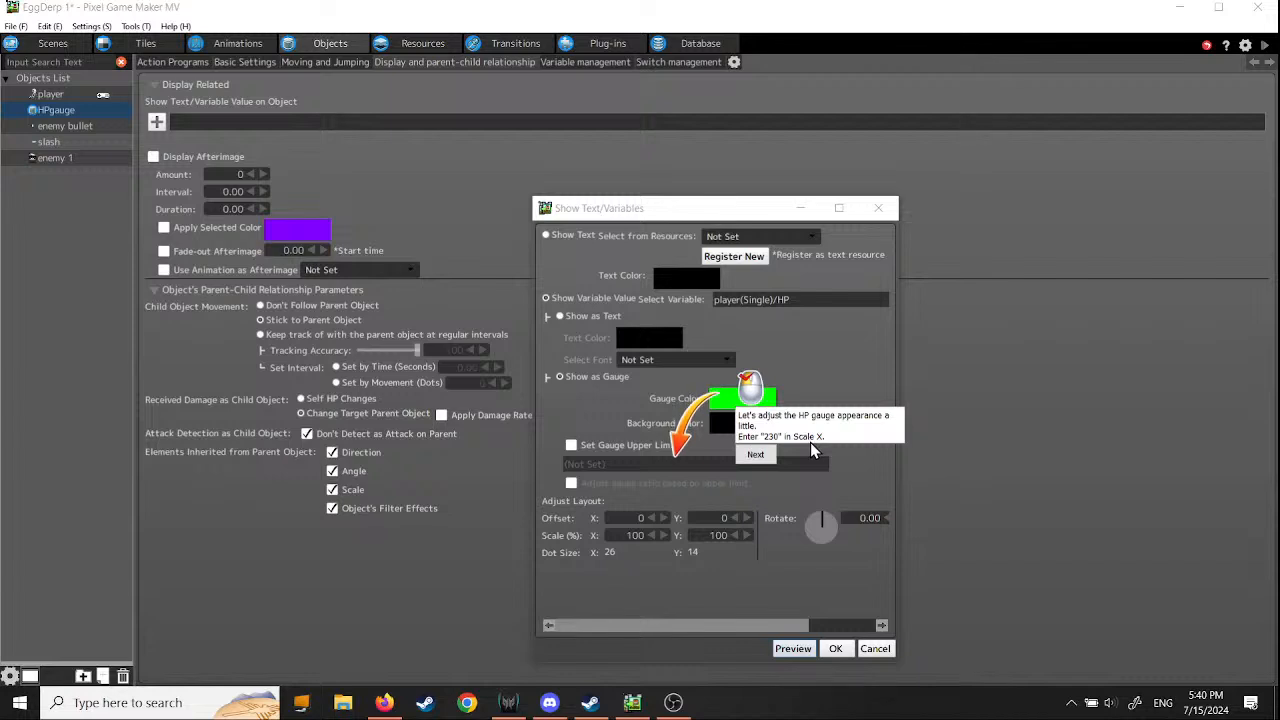
- Set the gauge display's scale to 230% in X and 66% in Y
left_click(625, 537)
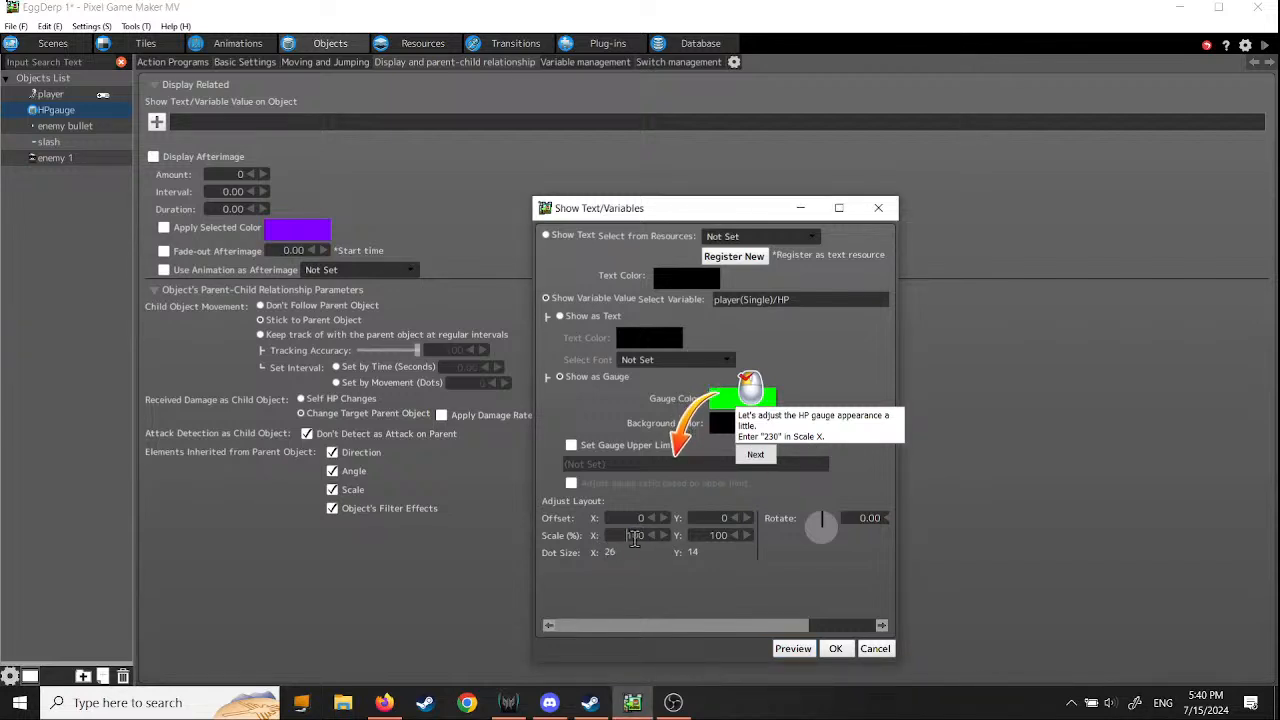
left_click_drag(625, 537, 639, 540)
type("230")
left_click(758, 456)
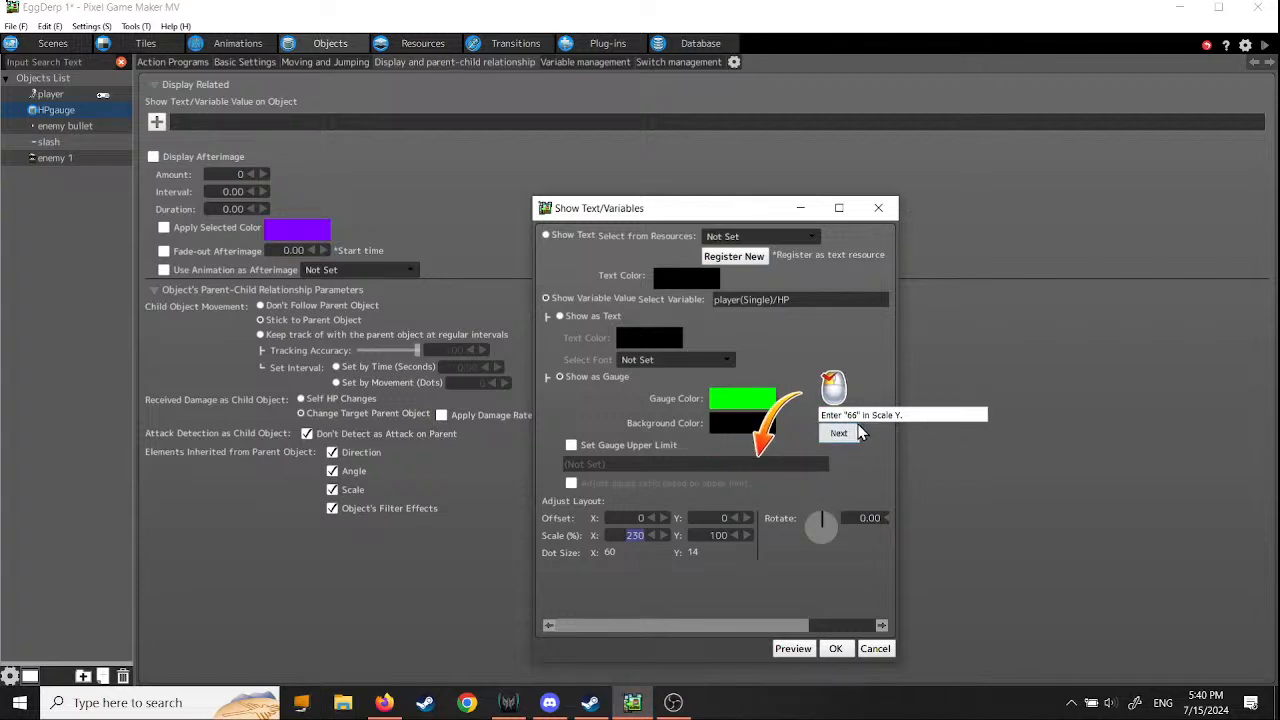
double_click(726, 536)
type("66")
left_click(839, 436)
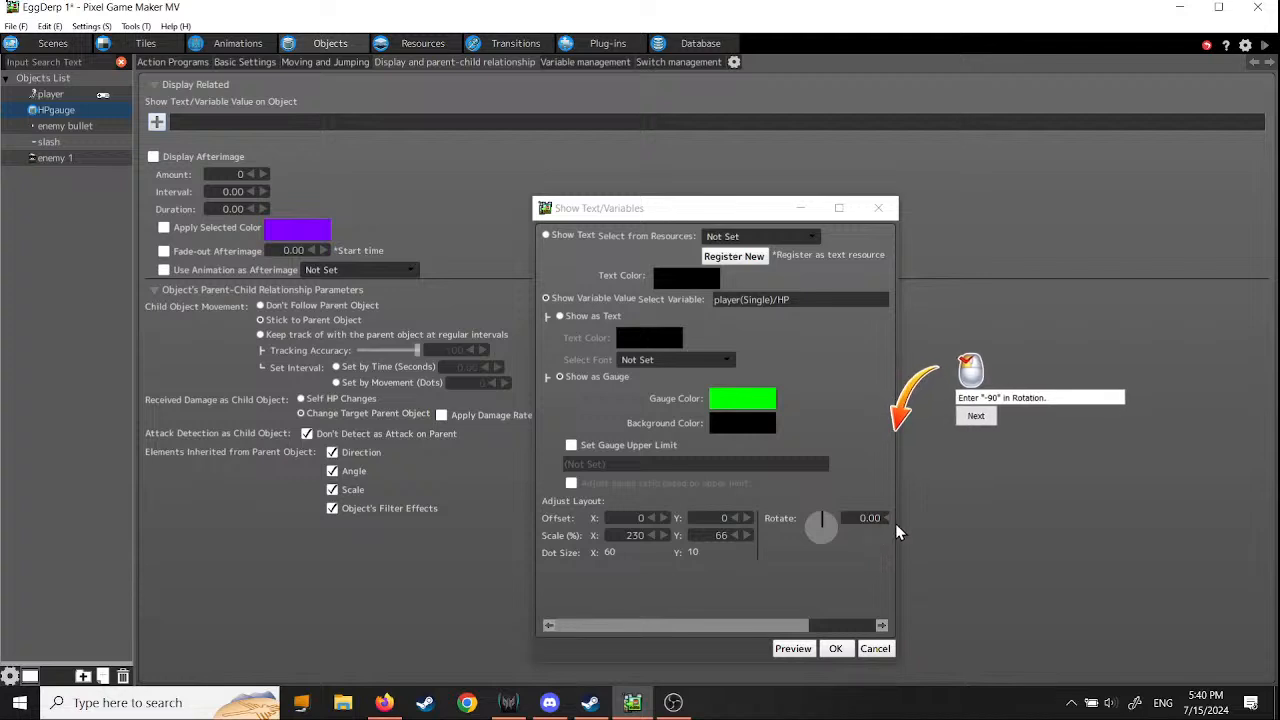
- Widen the Show Text/Variables dialog and set the gauge's rotation to -90
left_click_drag(895, 523, 1083, 536)
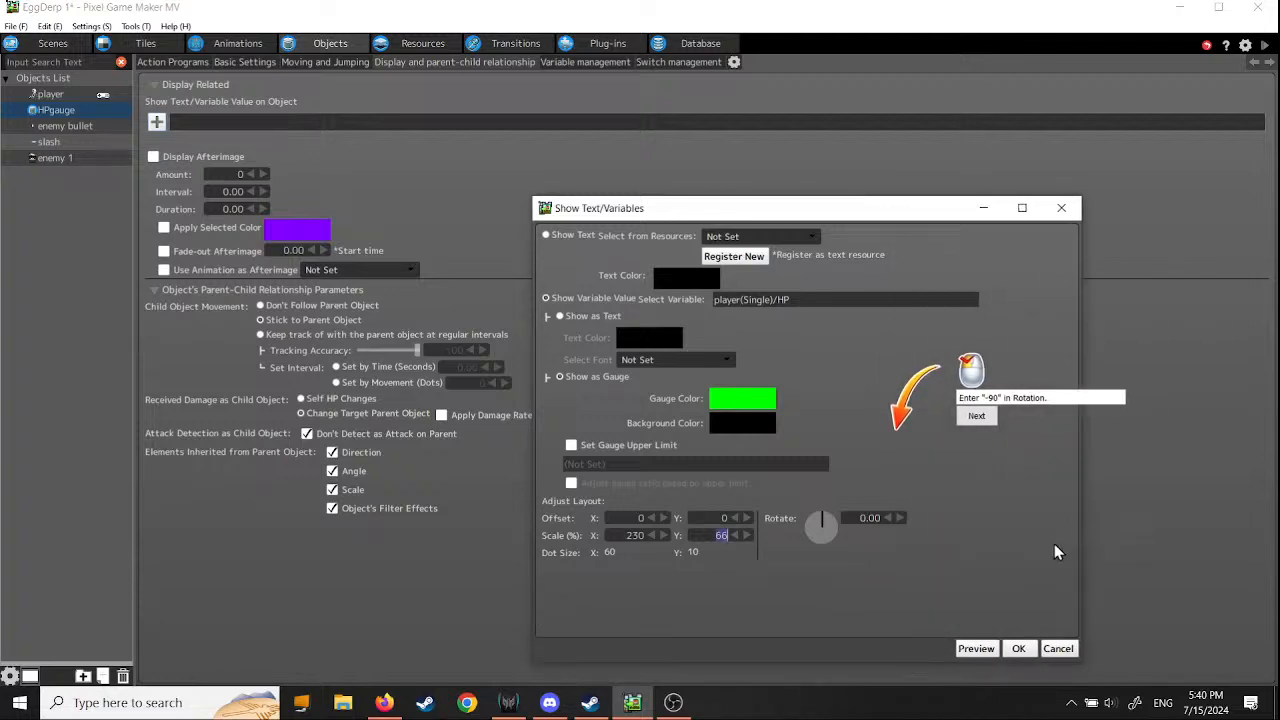
mouse_move(818, 530)
left_mouse_down()
mouse_move(801, 527)
mouse_move(821, 561)
mouse_move(790, 529)
mouse_move(836, 548)
mouse_move(840, 529)
mouse_move(794, 528)
left_mouse_up()
double_click(853, 518)
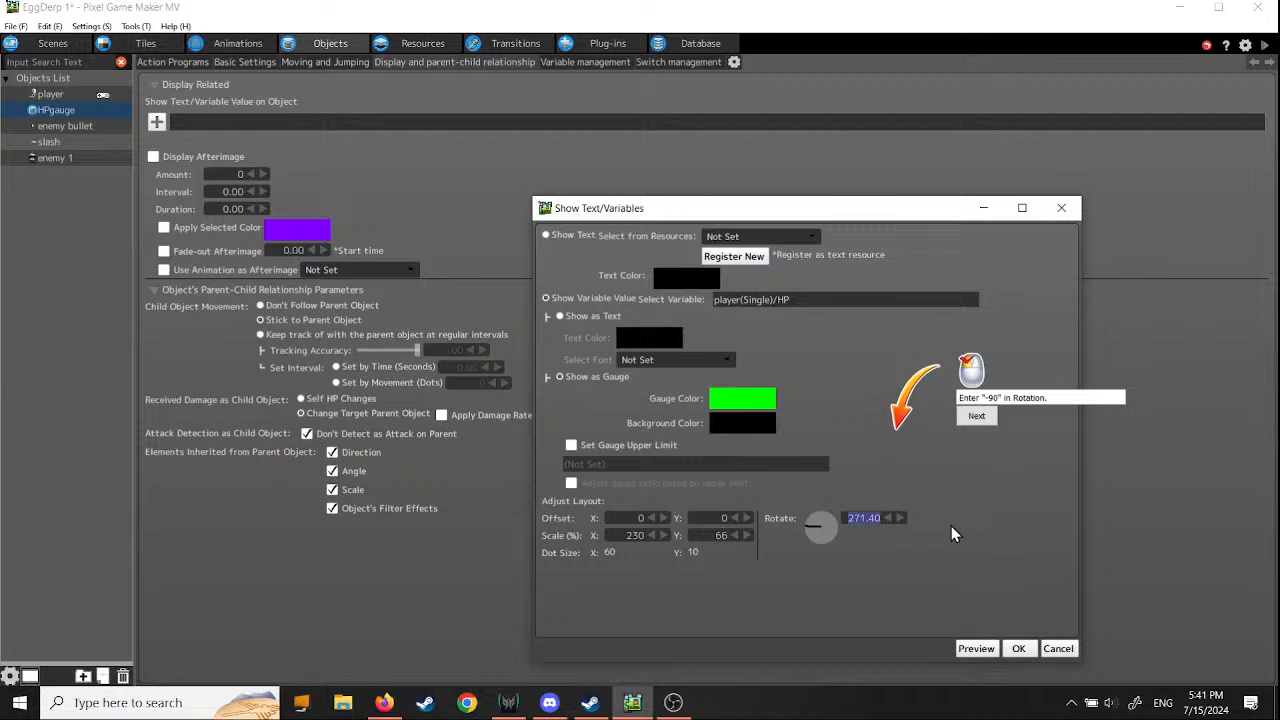
key("BackSpace")
type("-90")
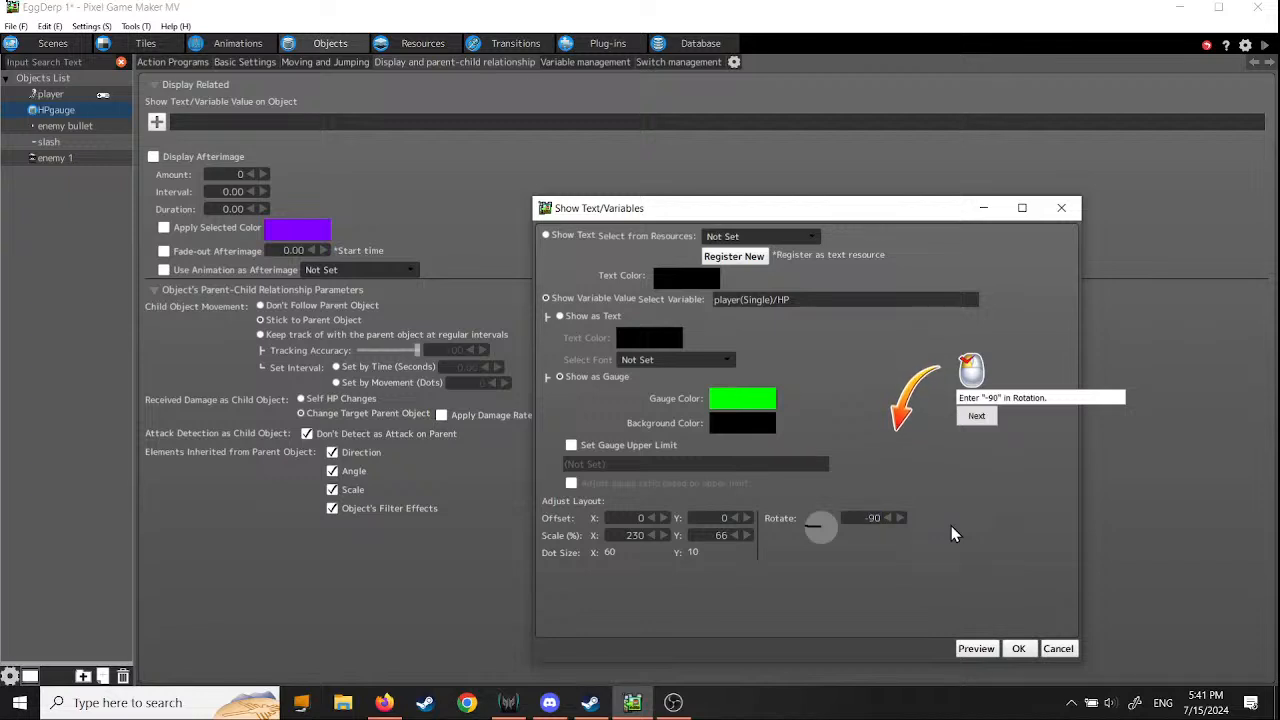
left_click(976, 415)
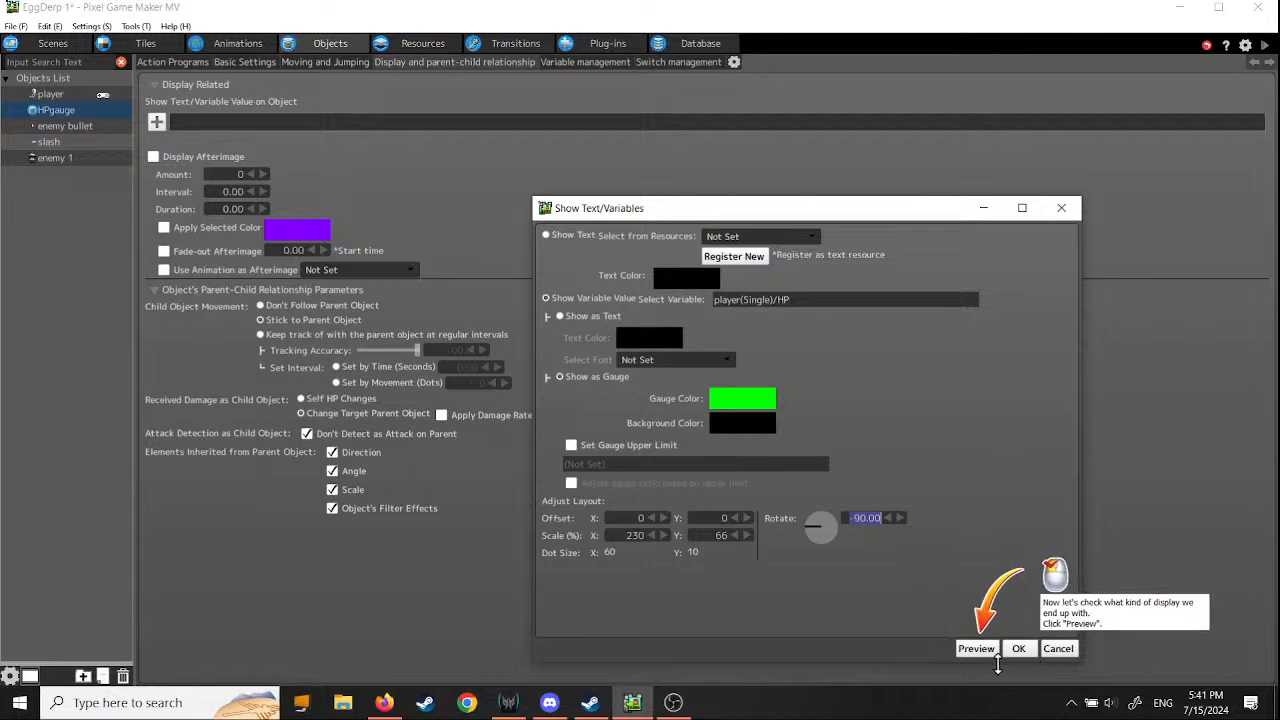
- Preview the adjusted gauge and accept the gauge display for HPgauge
left_click(976, 650)
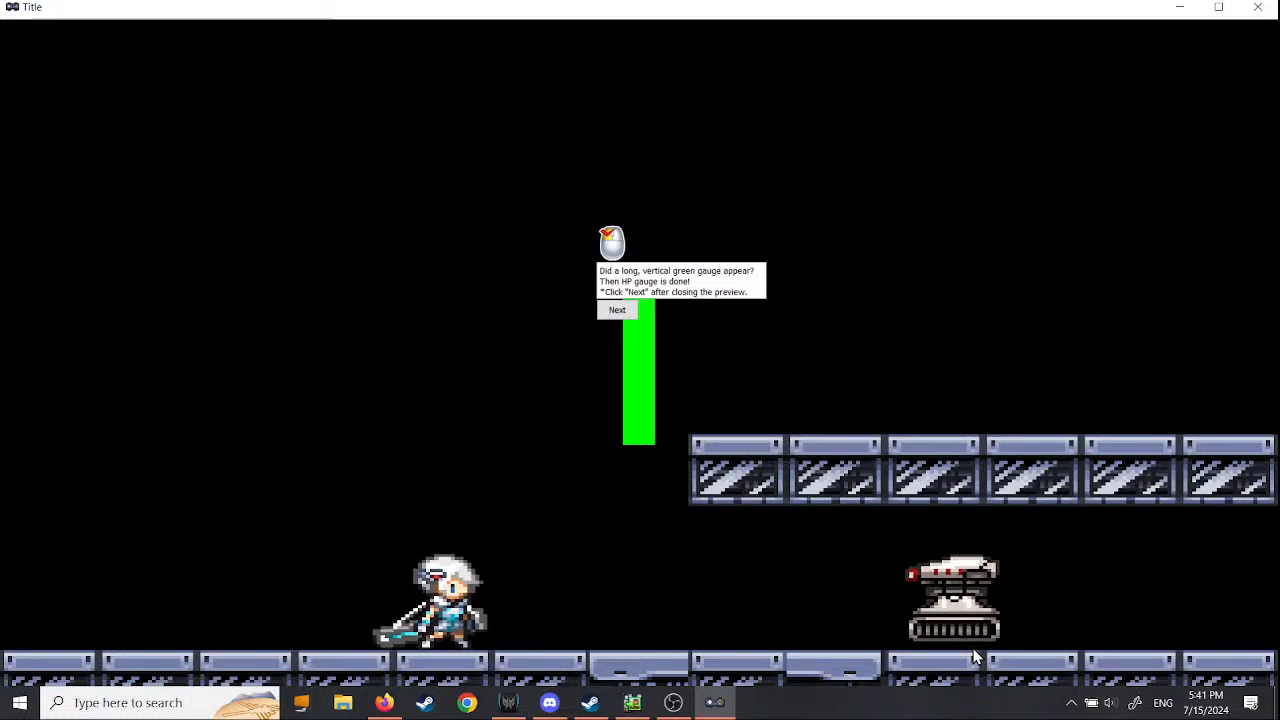
left_click(1262, 12)
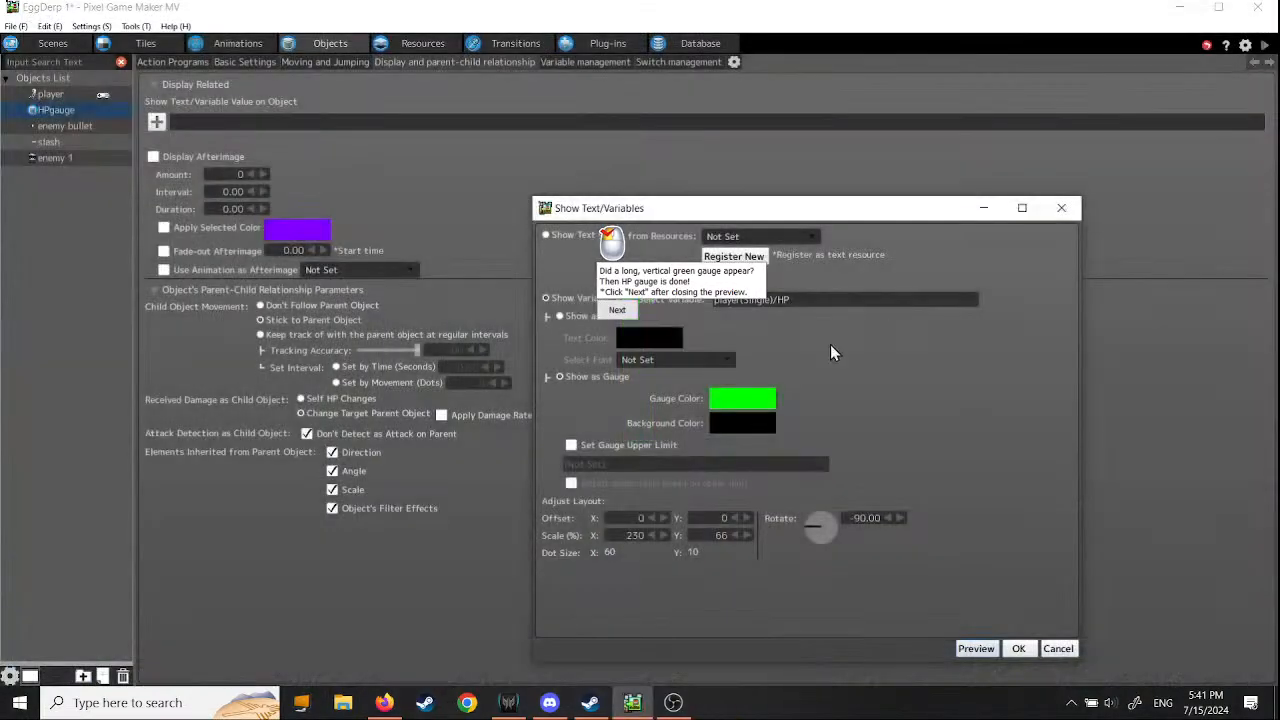
left_click(617, 311)
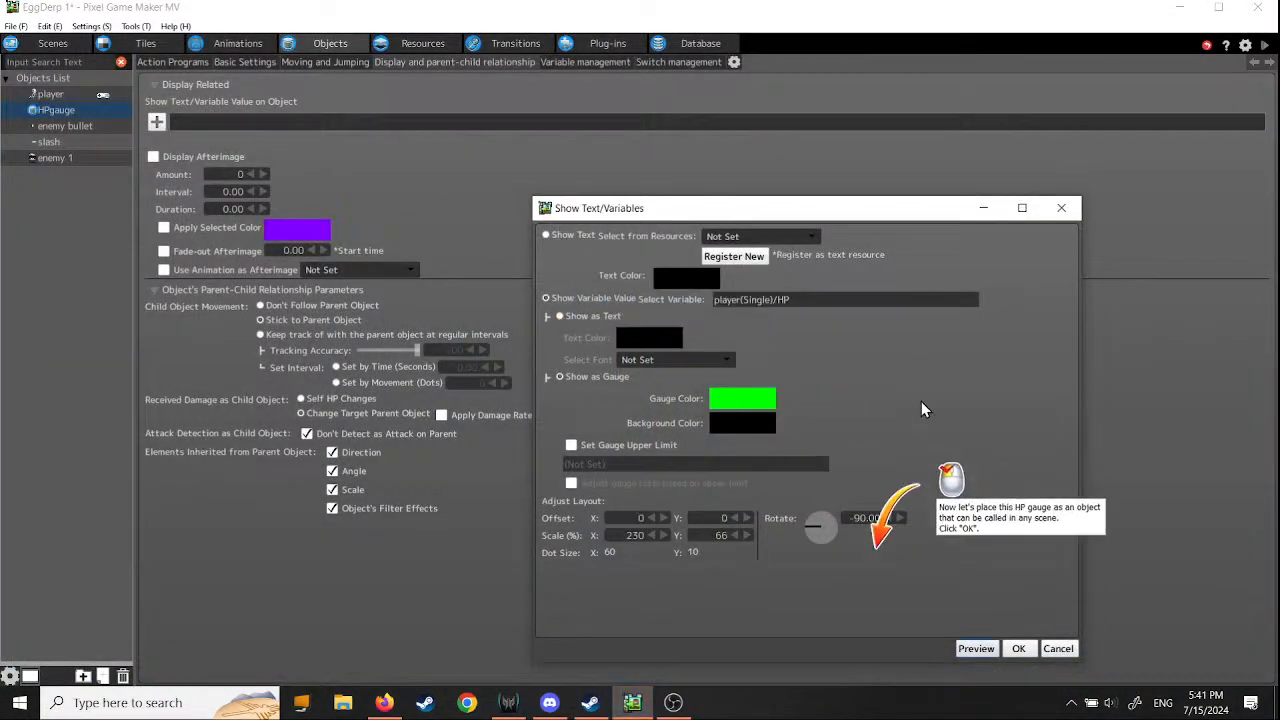
left_click(1019, 649)
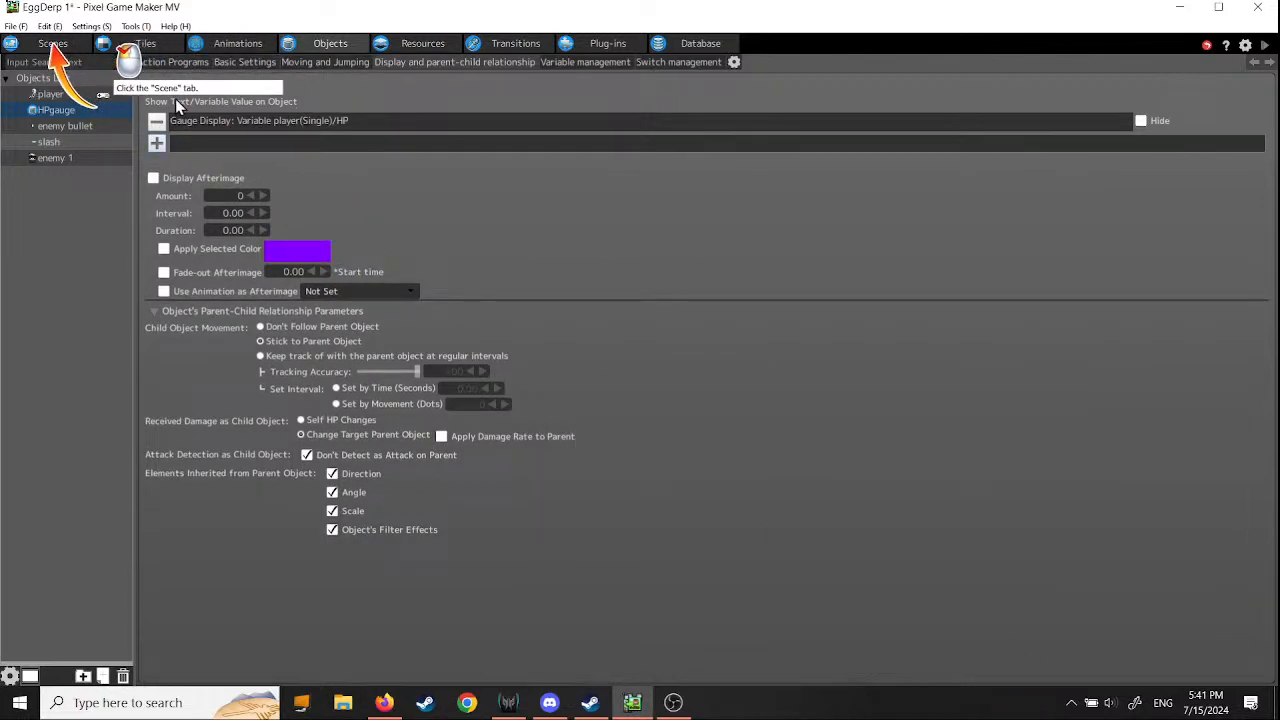
- Place the HPgauge object in the menu scene, just inside the view's upper-left corner at about X 5, Y 6
left_click(53, 43)
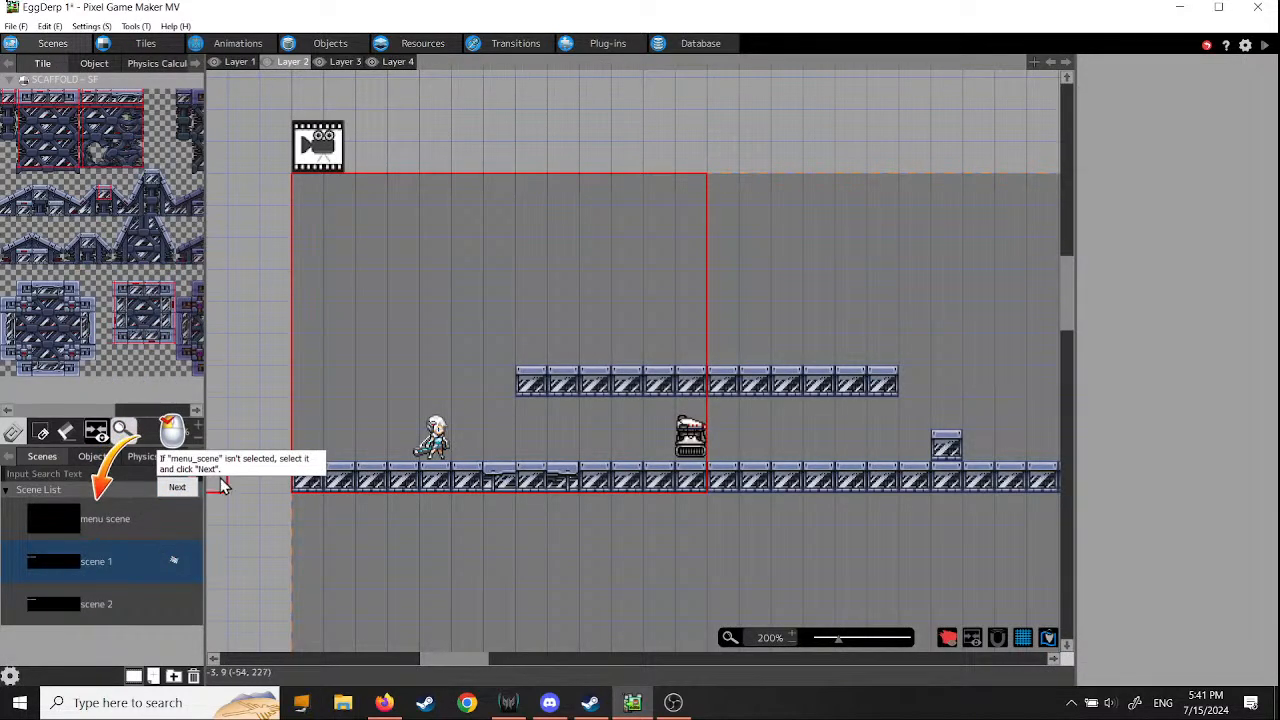
left_click(72, 518)
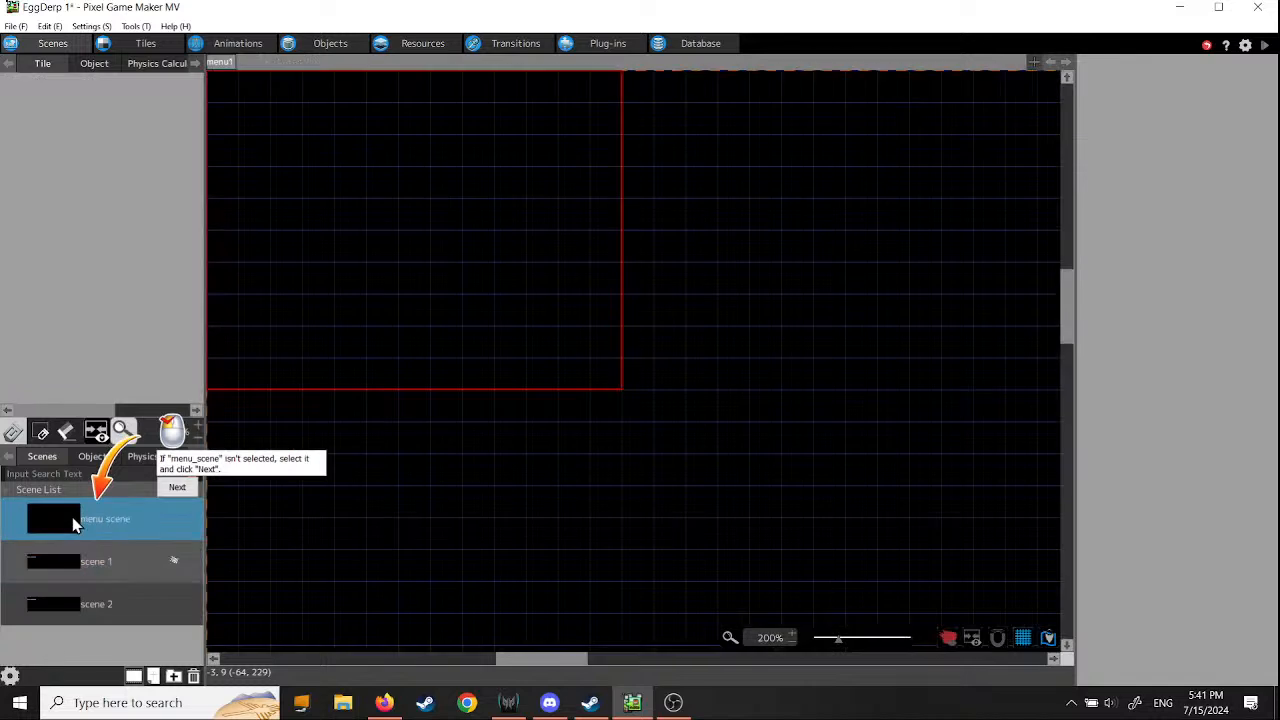
left_click(178, 490)
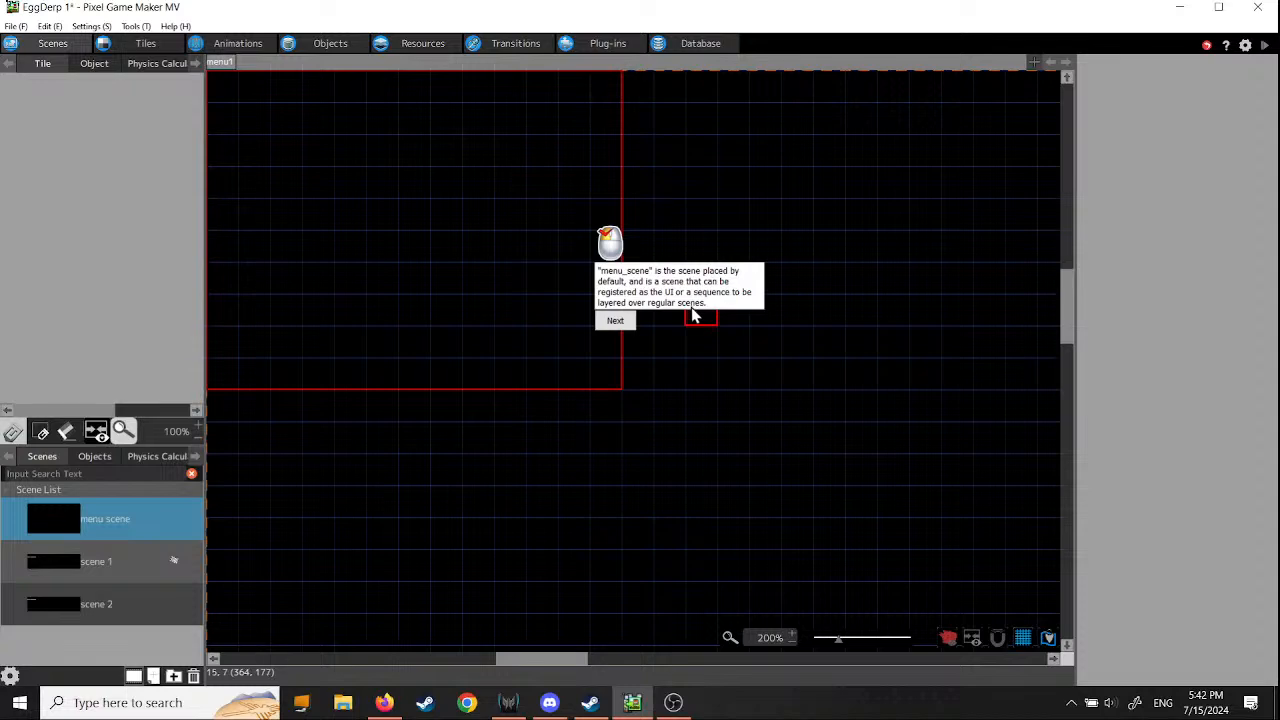
left_click(624, 330)
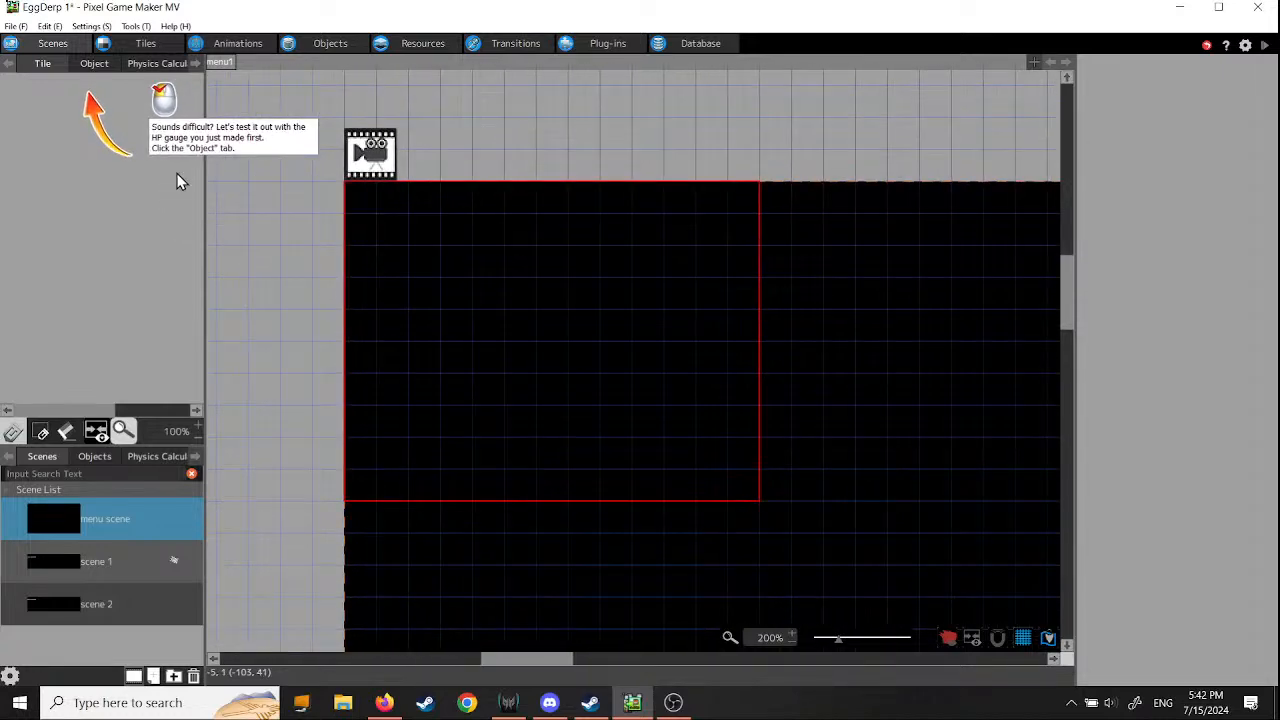
left_click(99, 68)
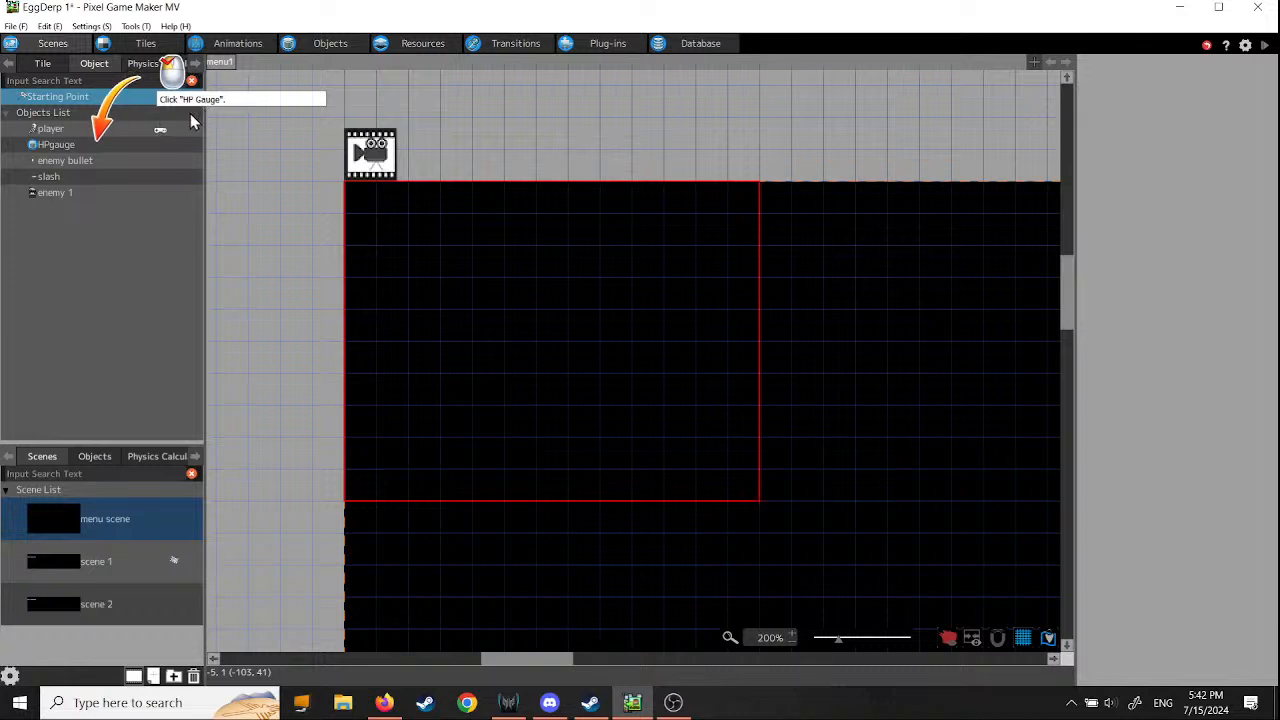
left_click(62, 145)
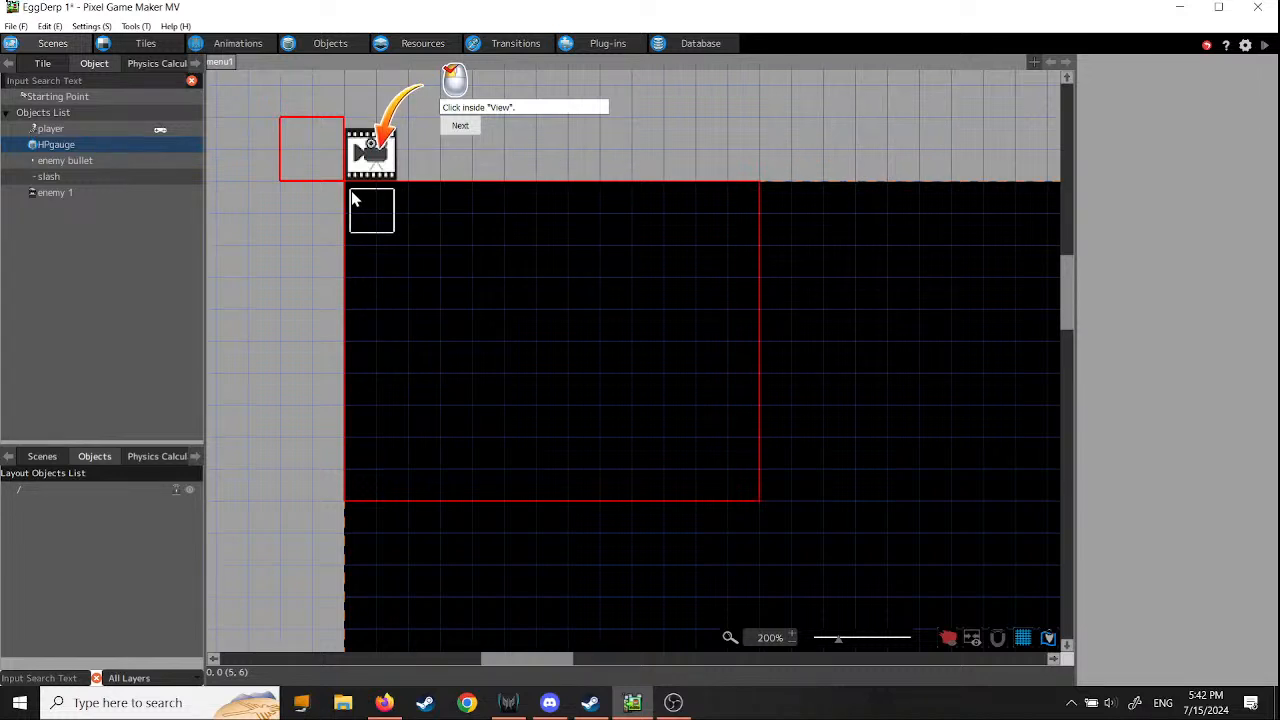
left_click(352, 199)
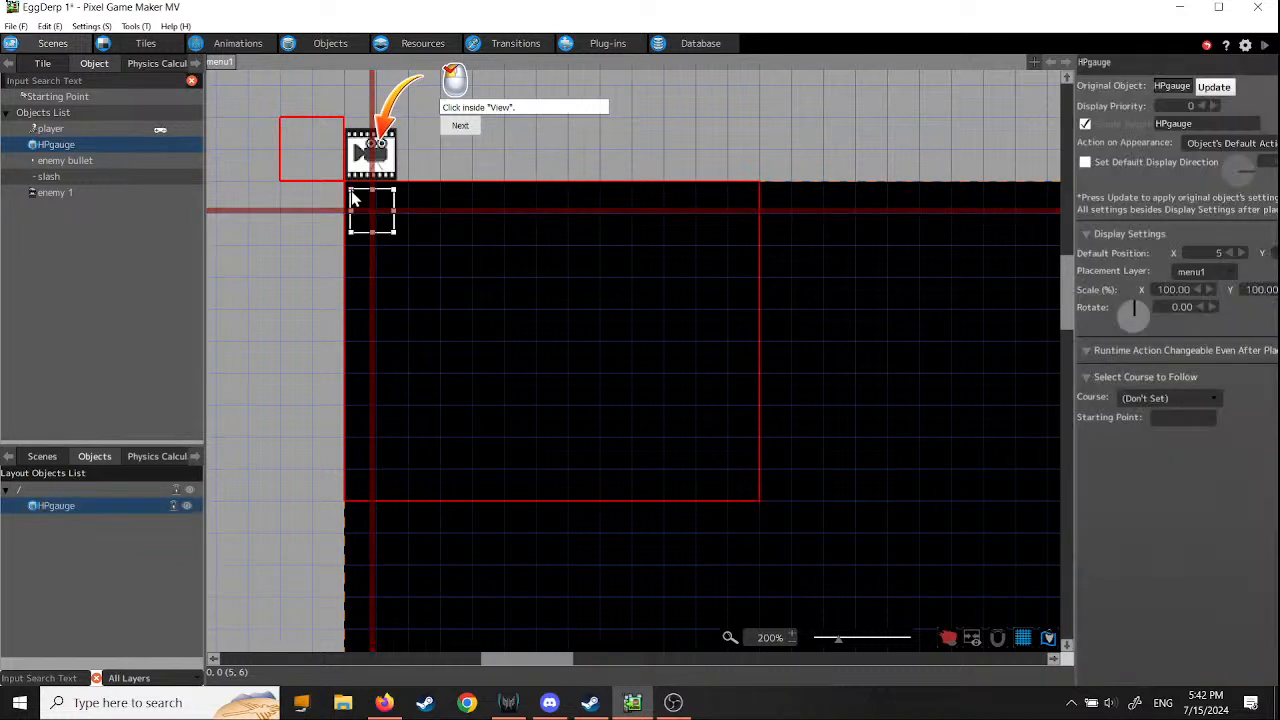
left_click(458, 127)
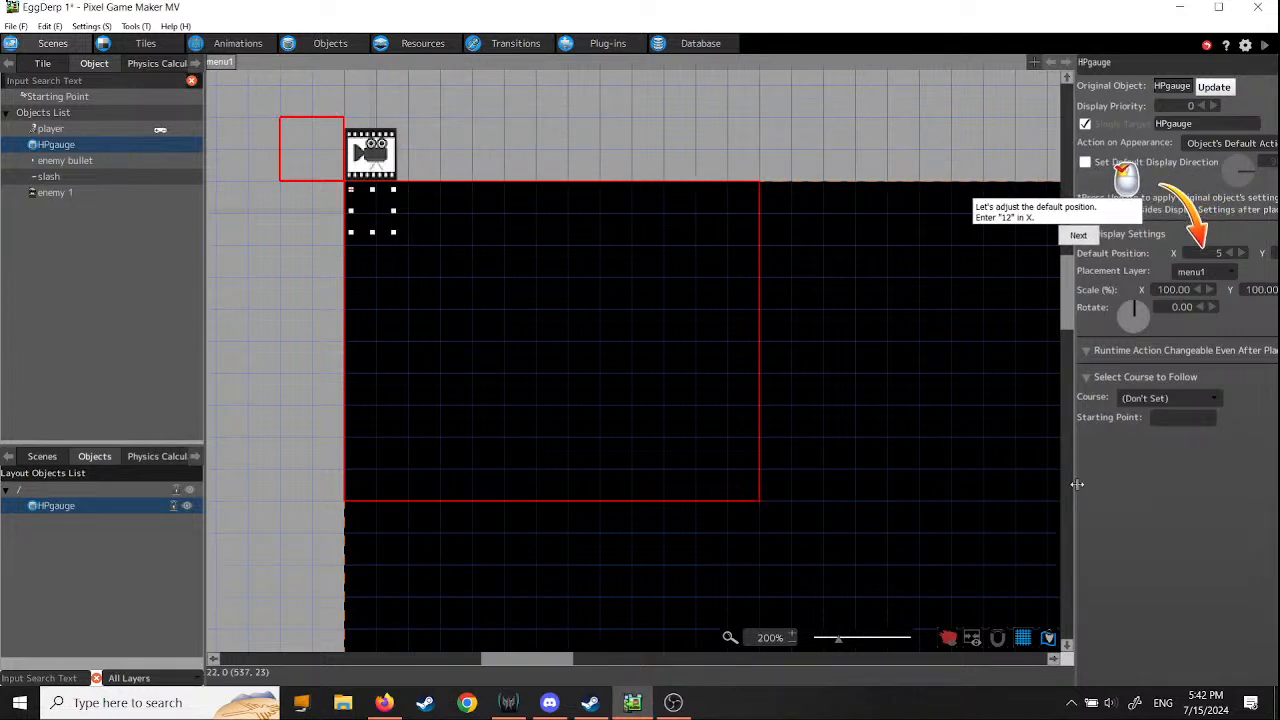
- Set the default position of the placed HPgauge to X 12, Y 50
left_click_drag(1077, 484, 837, 482)
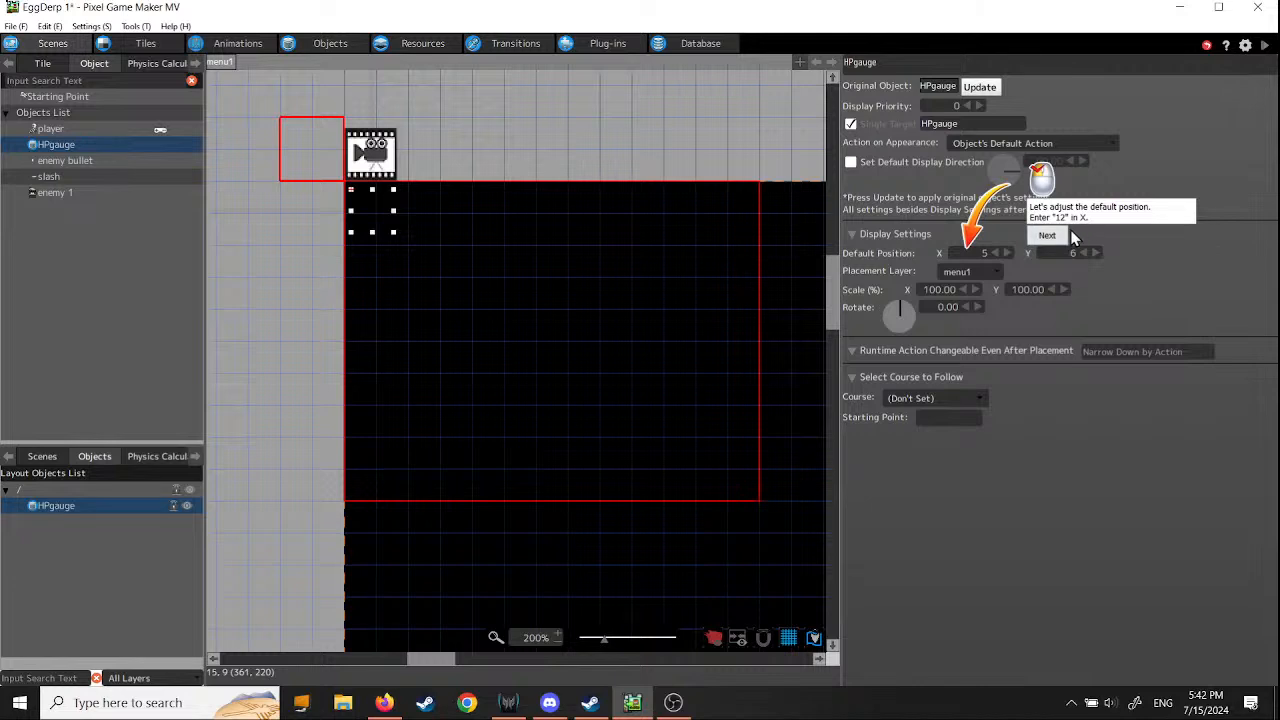
double_click(982, 254)
type("12")
key("Return")
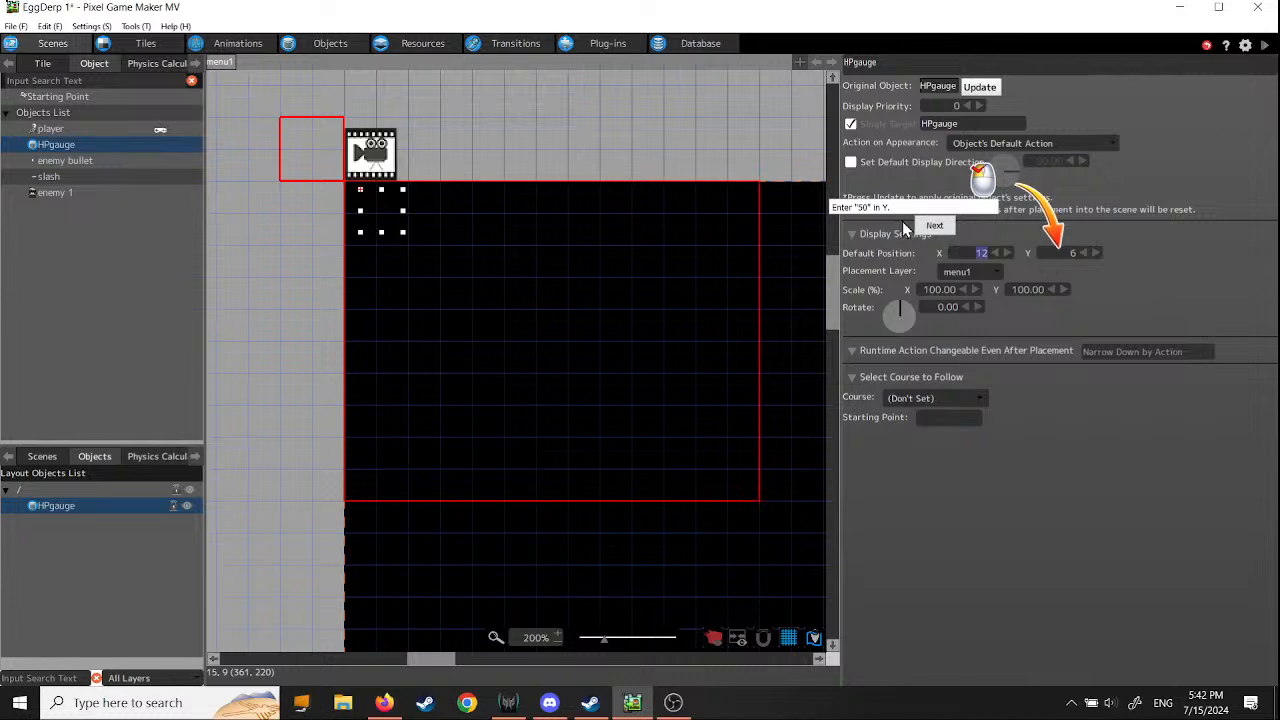
double_click(1064, 252)
type("50")
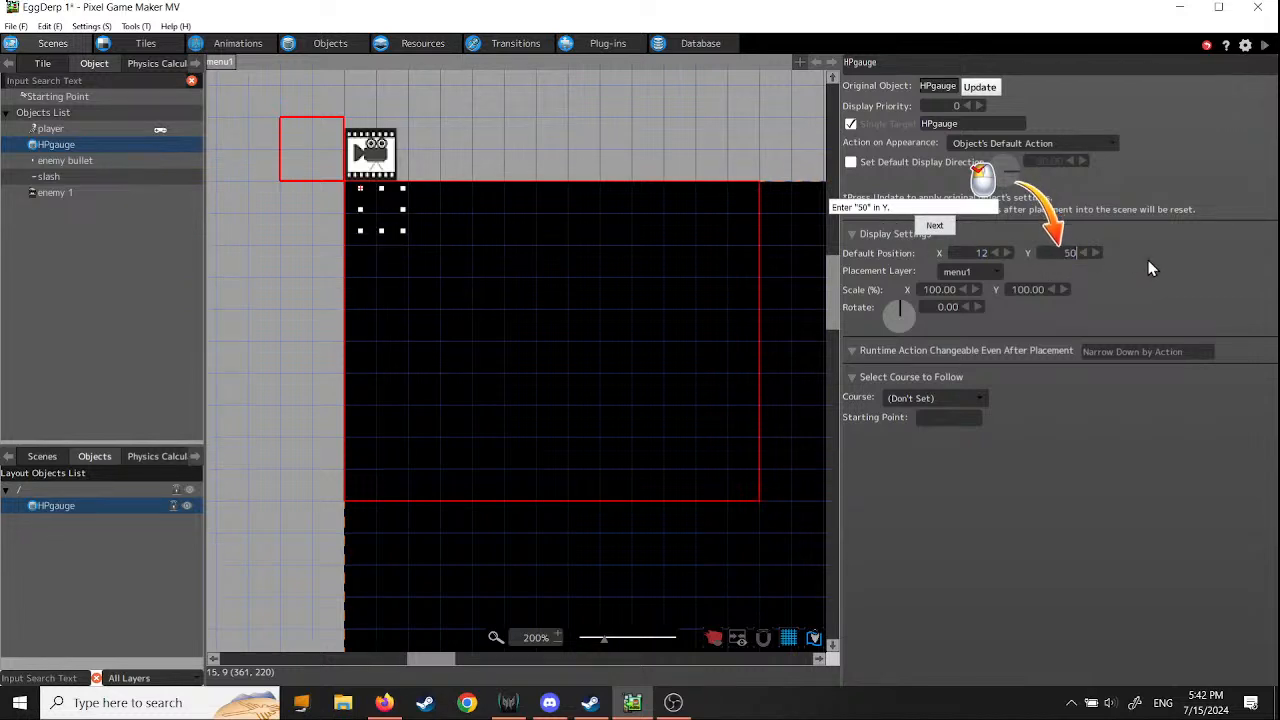
left_click(934, 228)
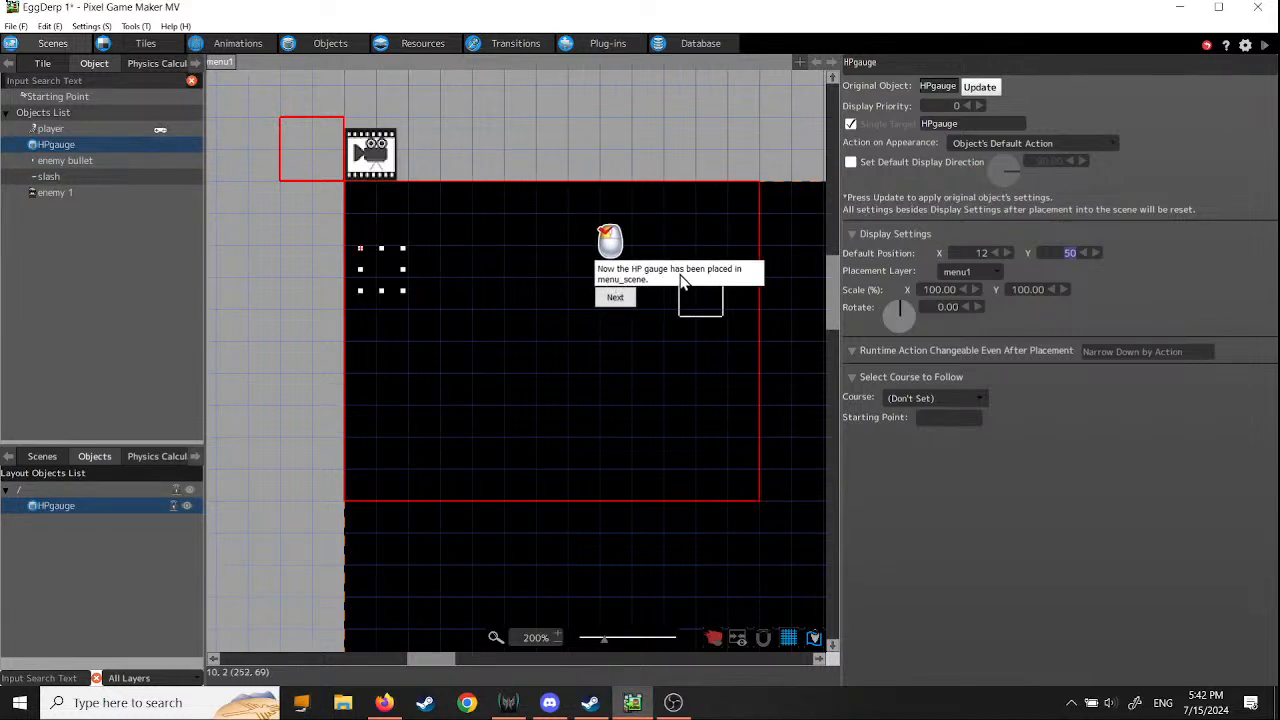
left_click(614, 300)
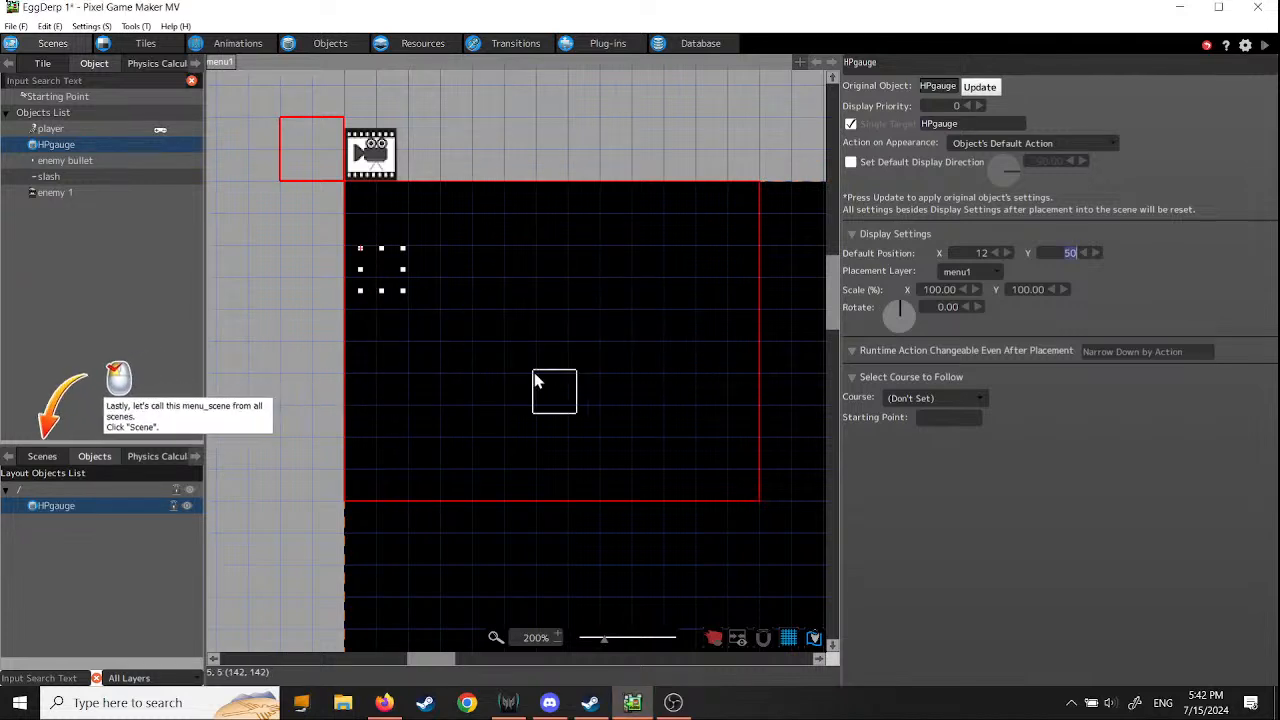
- Set menu1 as the default menu screen in the scene settings of scene 1
left_click(42, 458)
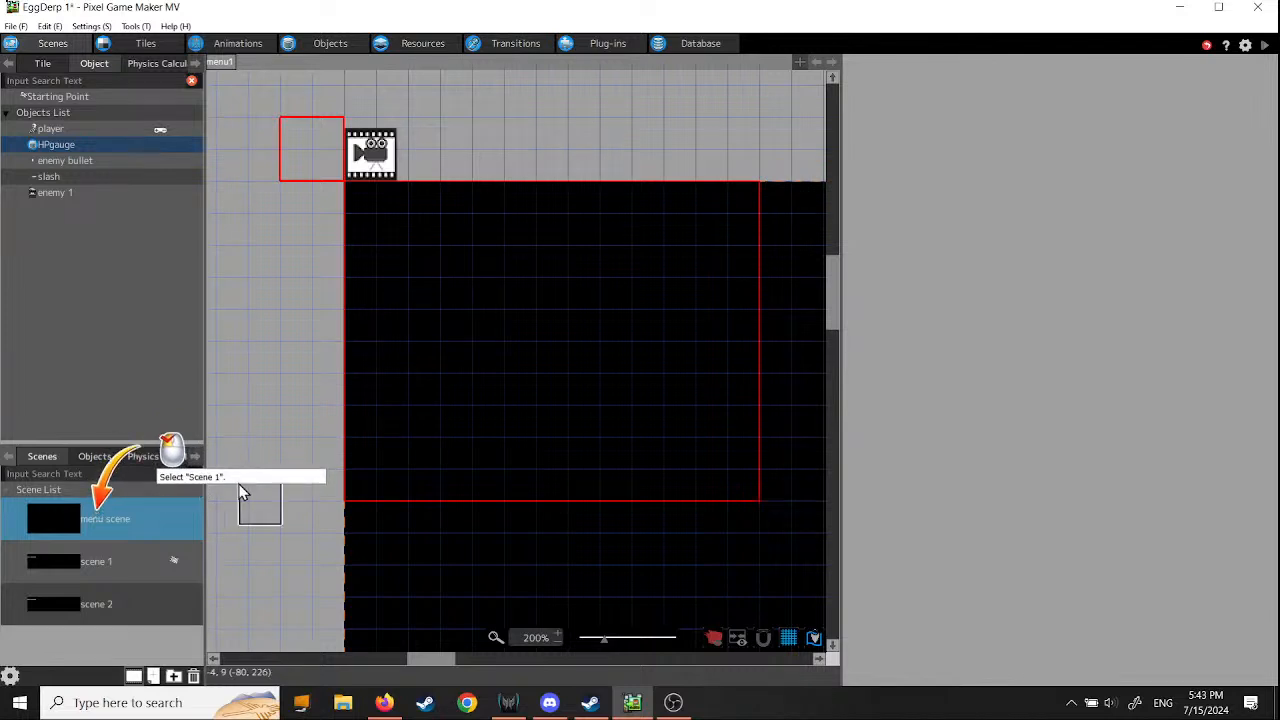
left_click(58, 561)
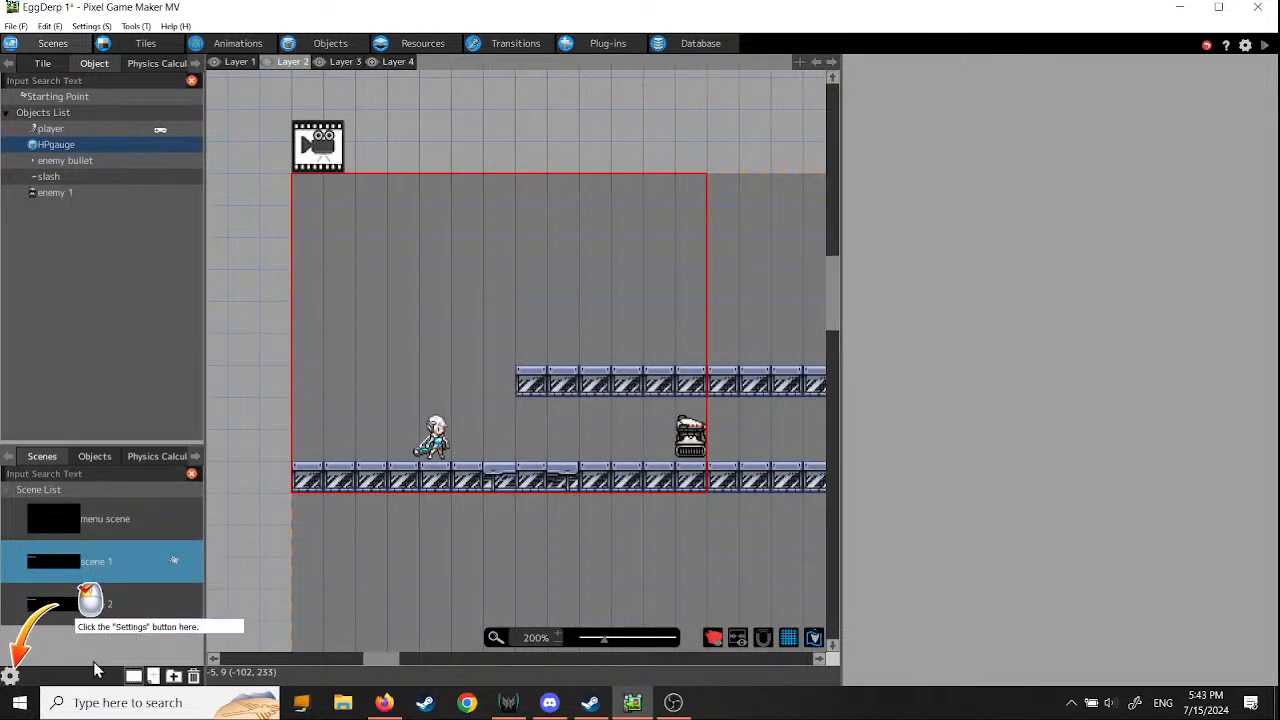
left_click(14, 677)
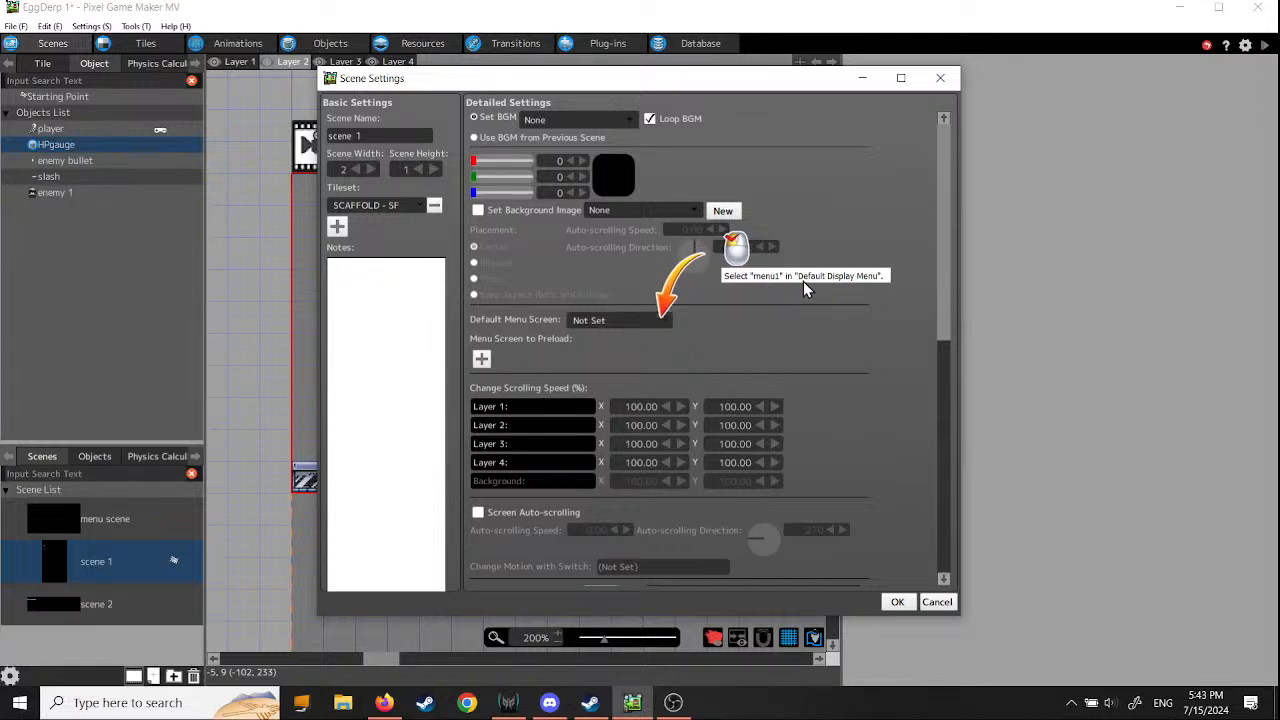
left_click(666, 321)
left_click(646, 350)
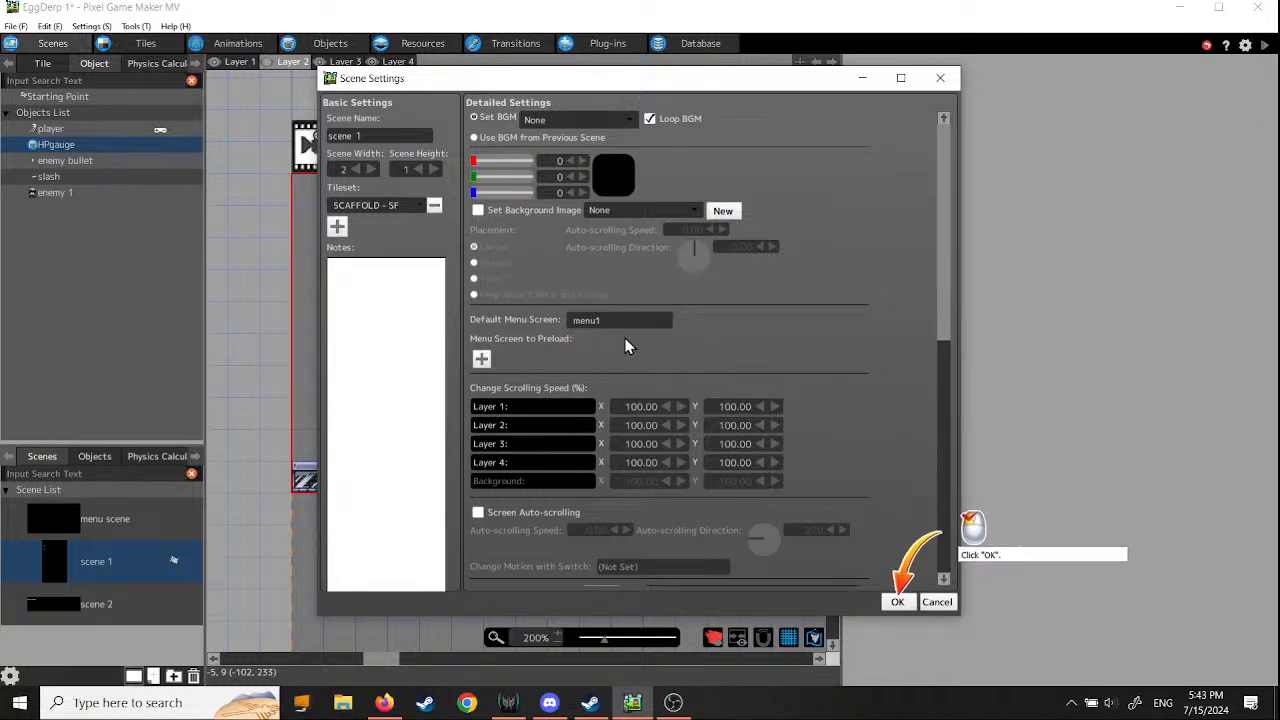
left_click(897, 601)
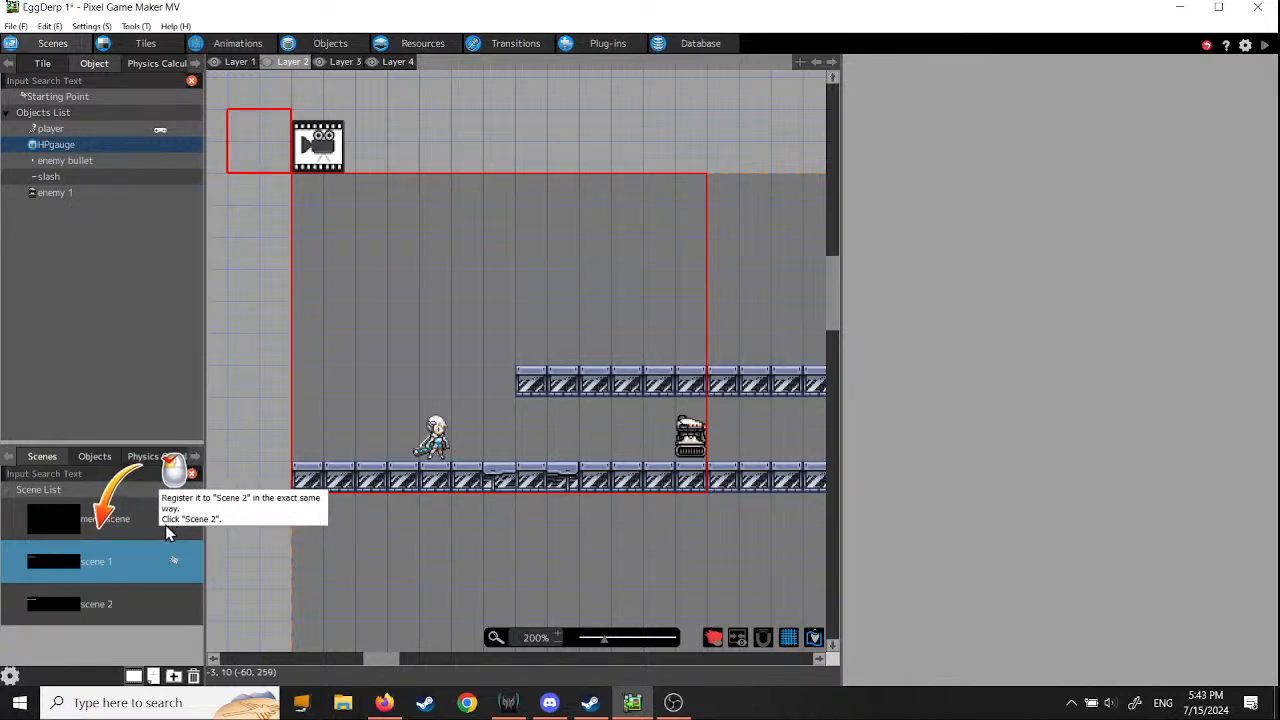
- Set menu1 as the default menu screen in the scene settings of scene 2
left_click(62, 607)
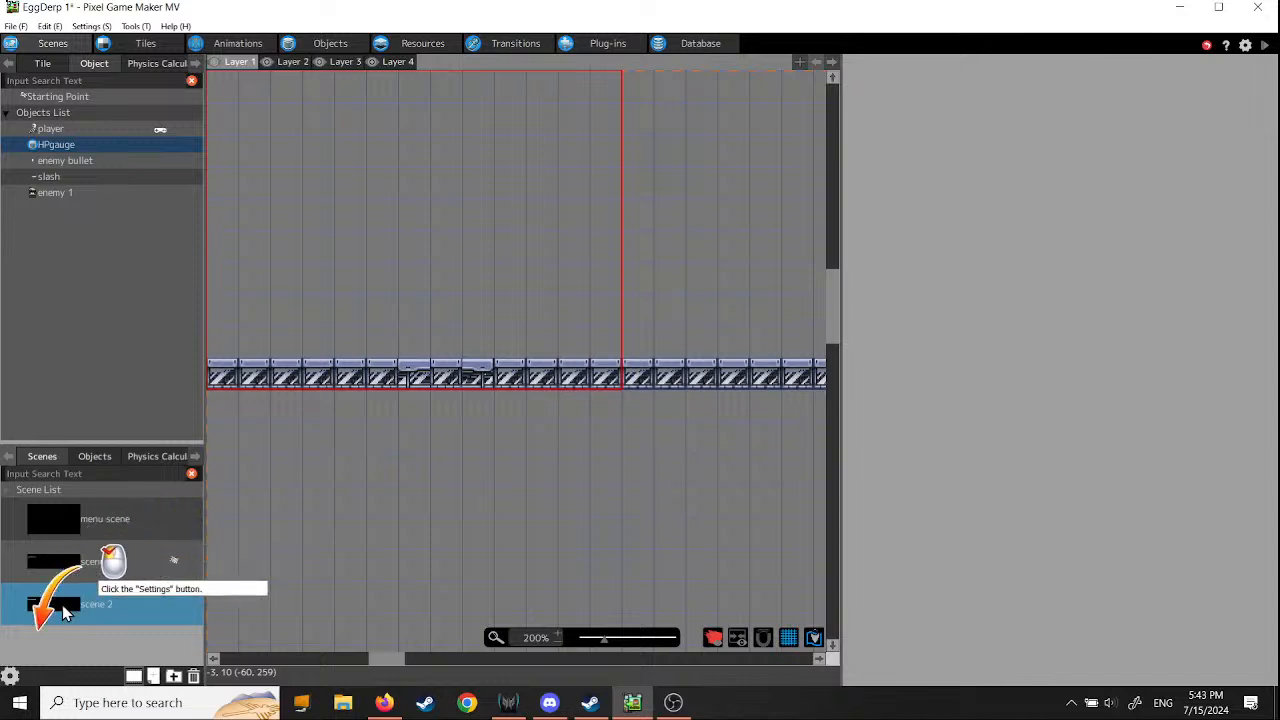
left_click(12, 676)
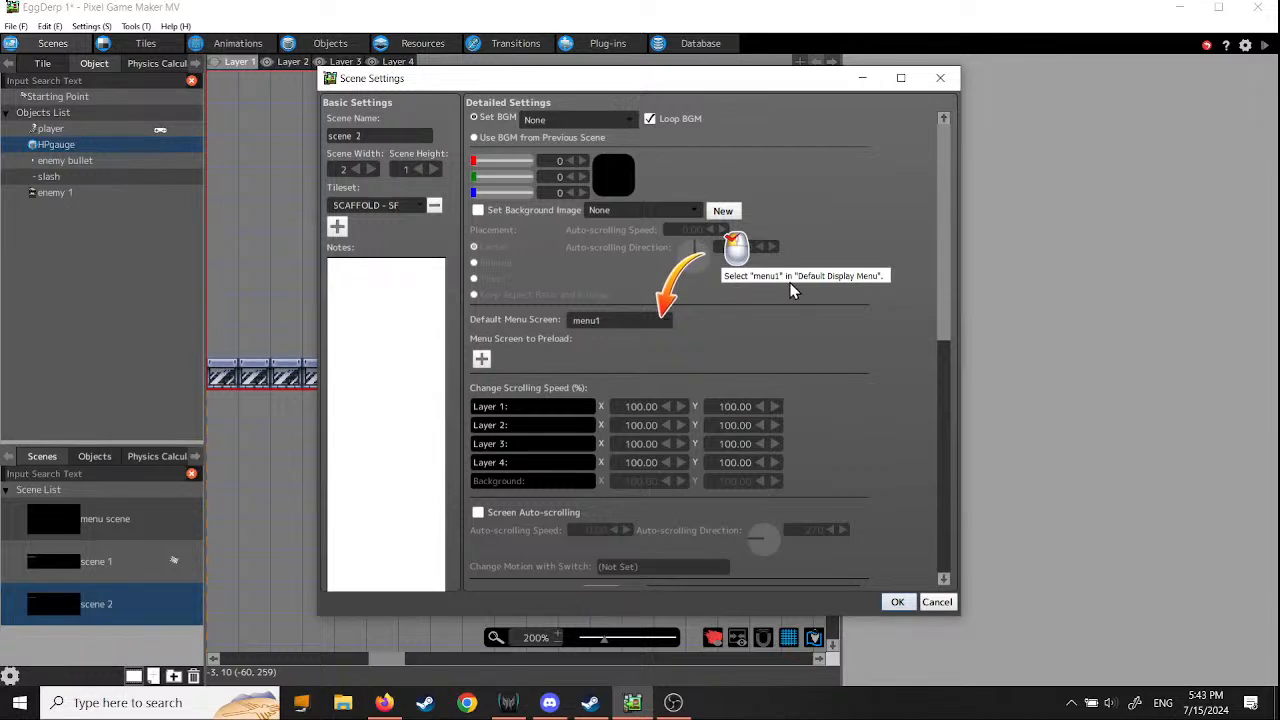
left_click(662, 319)
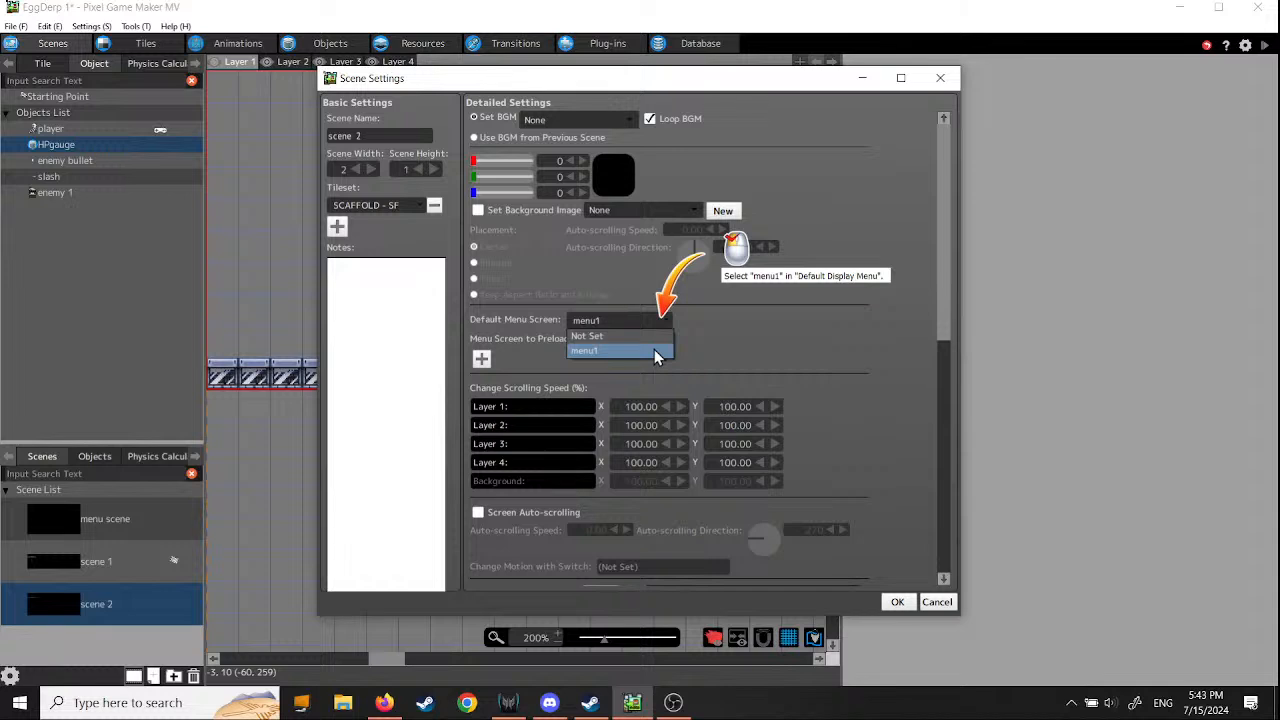
left_click(654, 349)
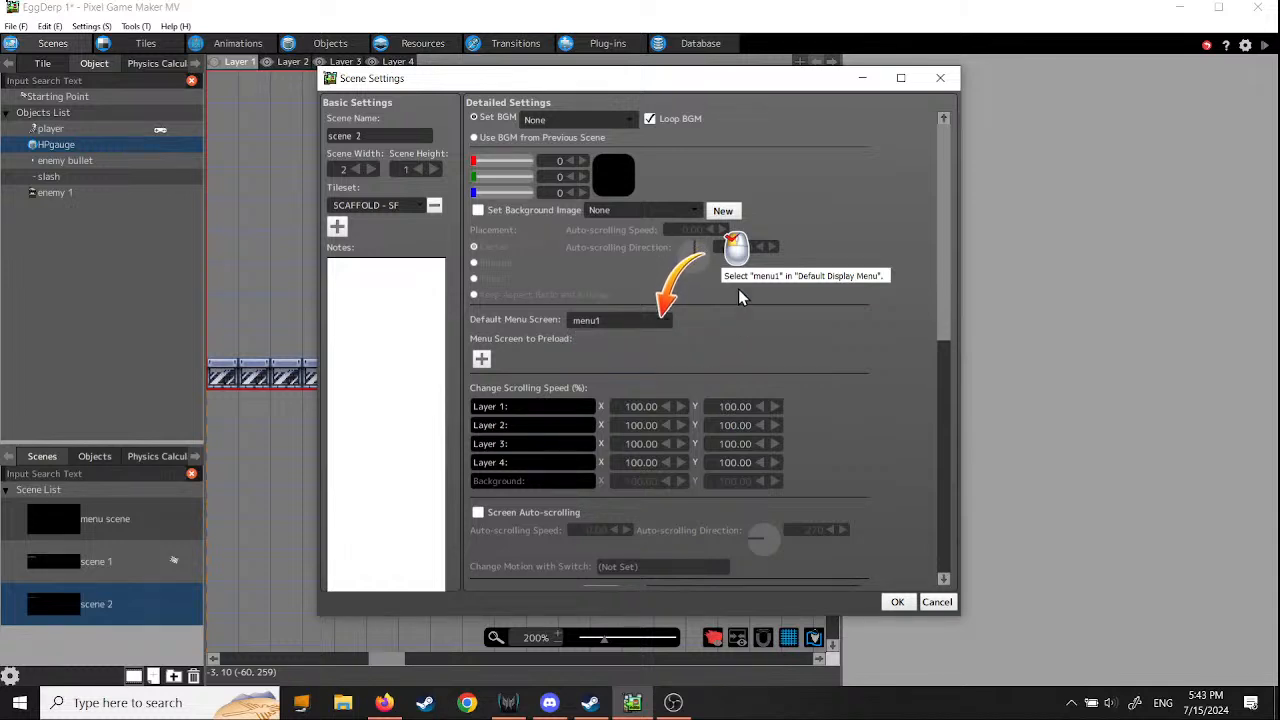
left_click(666, 321)
left_click(663, 334)
left_click(665, 324)
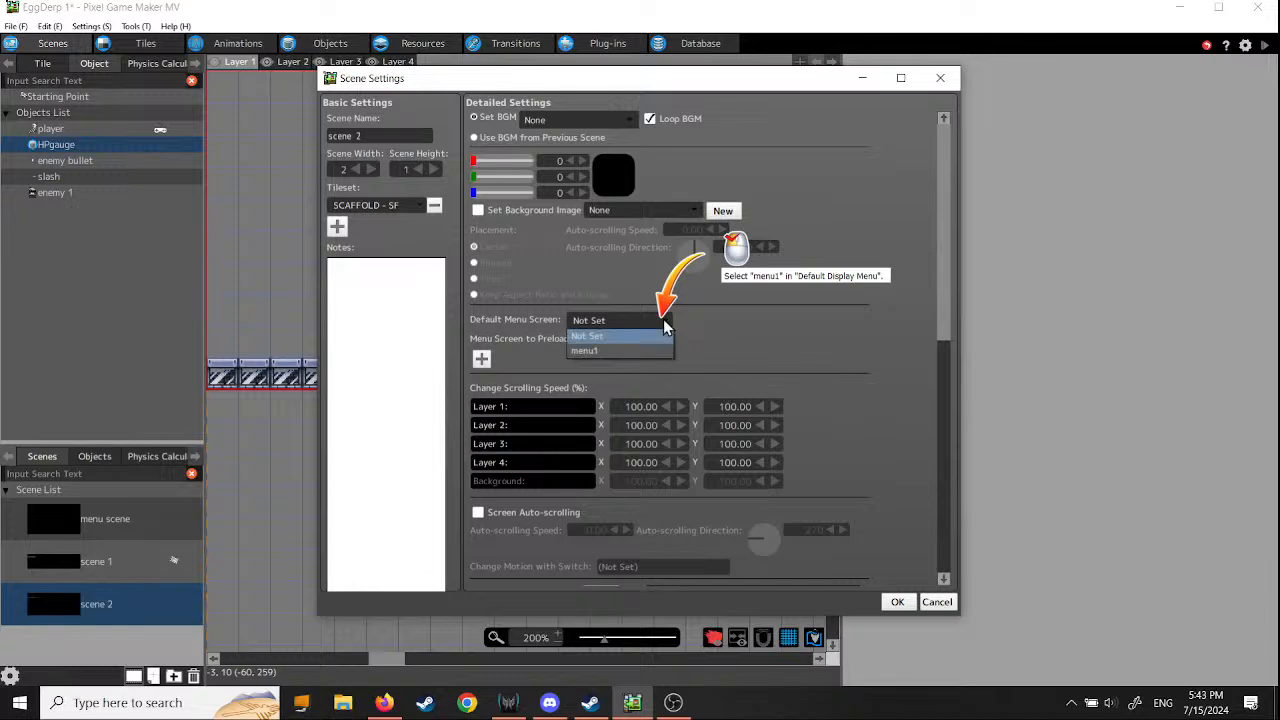
left_click(653, 349)
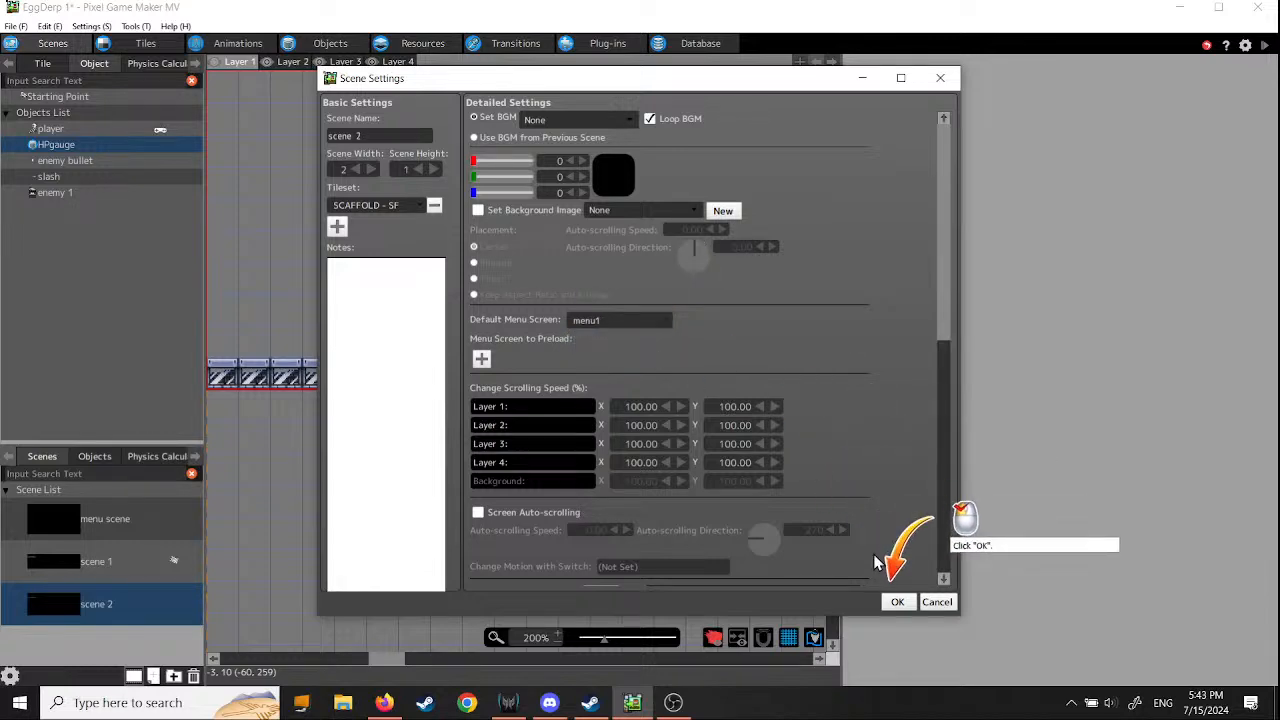
left_click(896, 602)
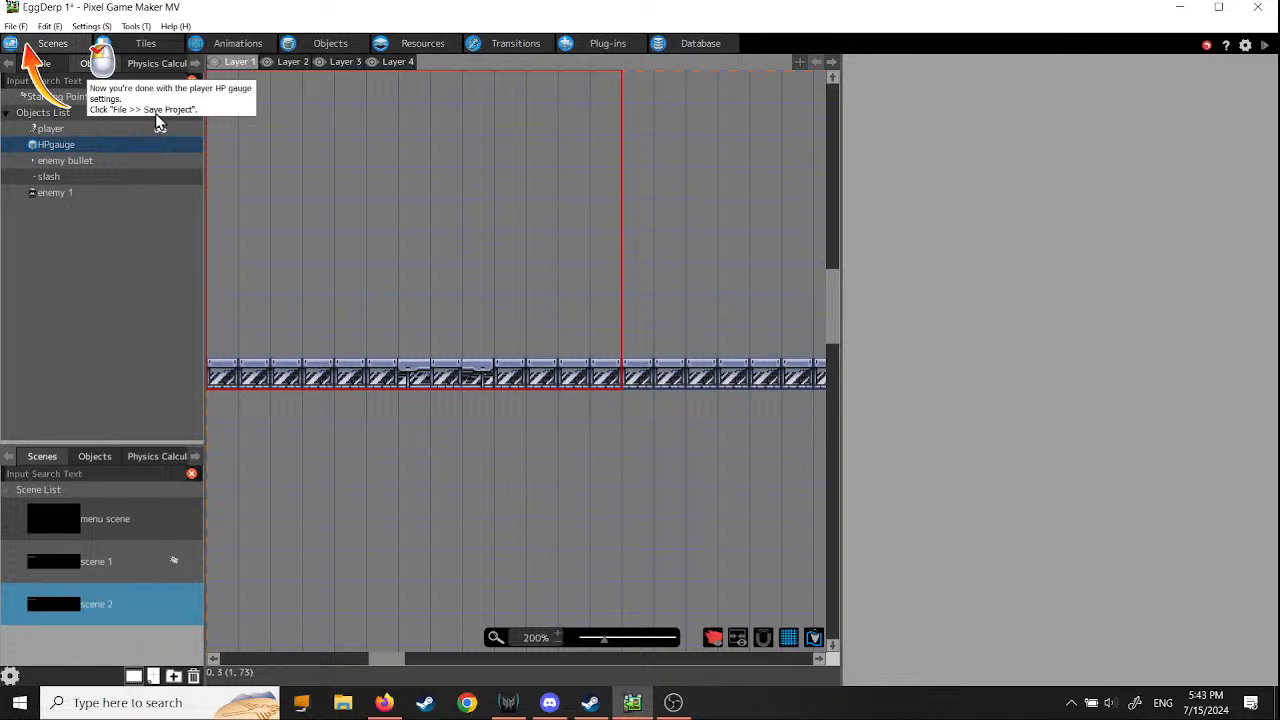
- Save the project with the finished HP gauge settings and launch a test play
left_click(16, 27)
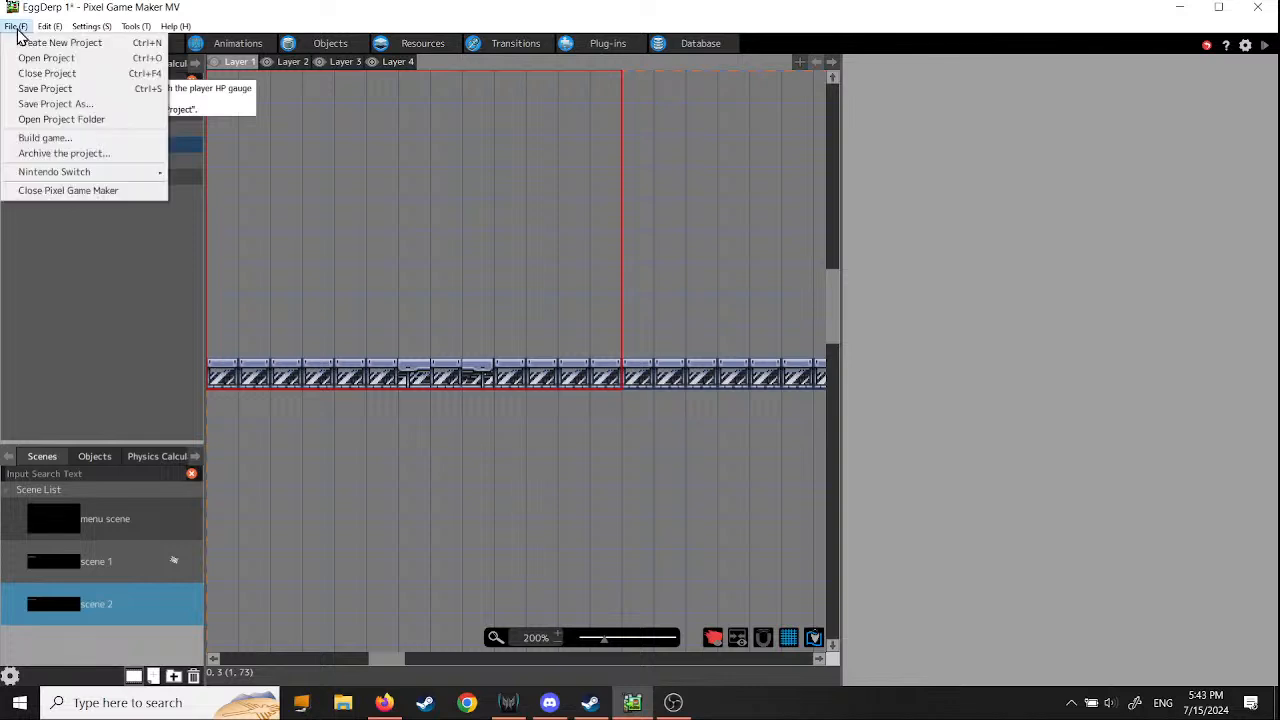
left_click(44, 89)
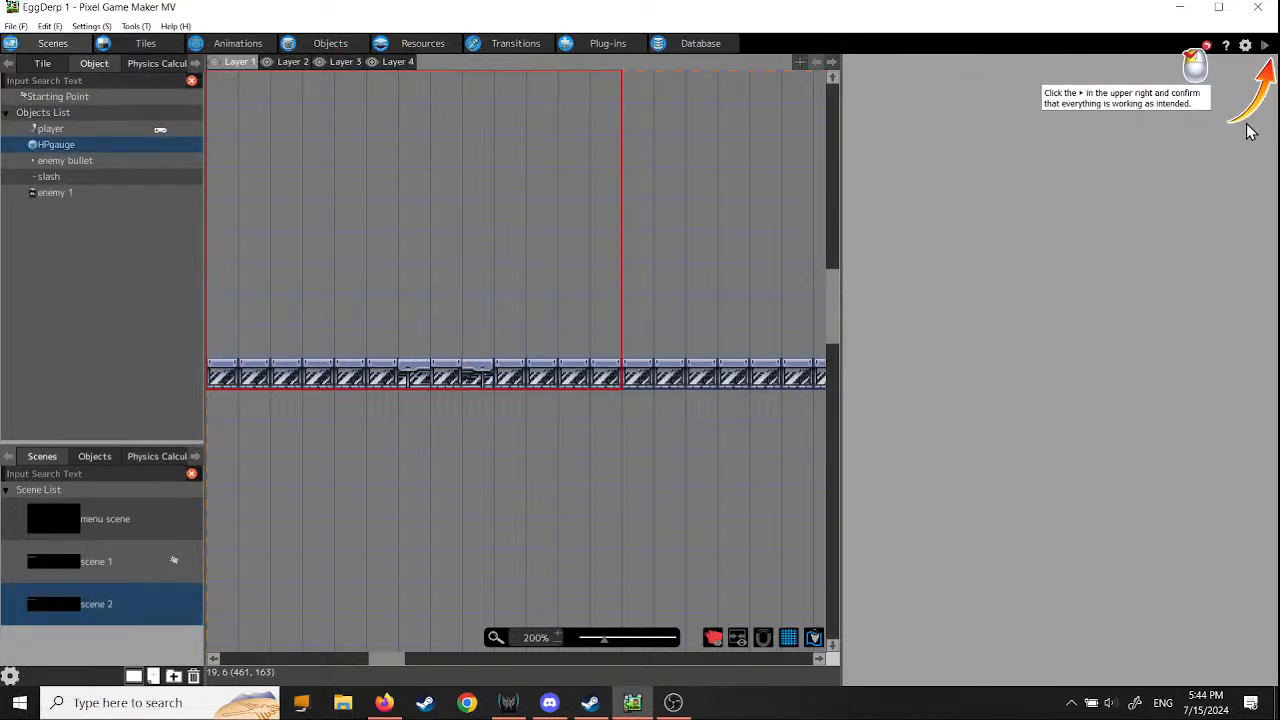
left_click(1265, 50)
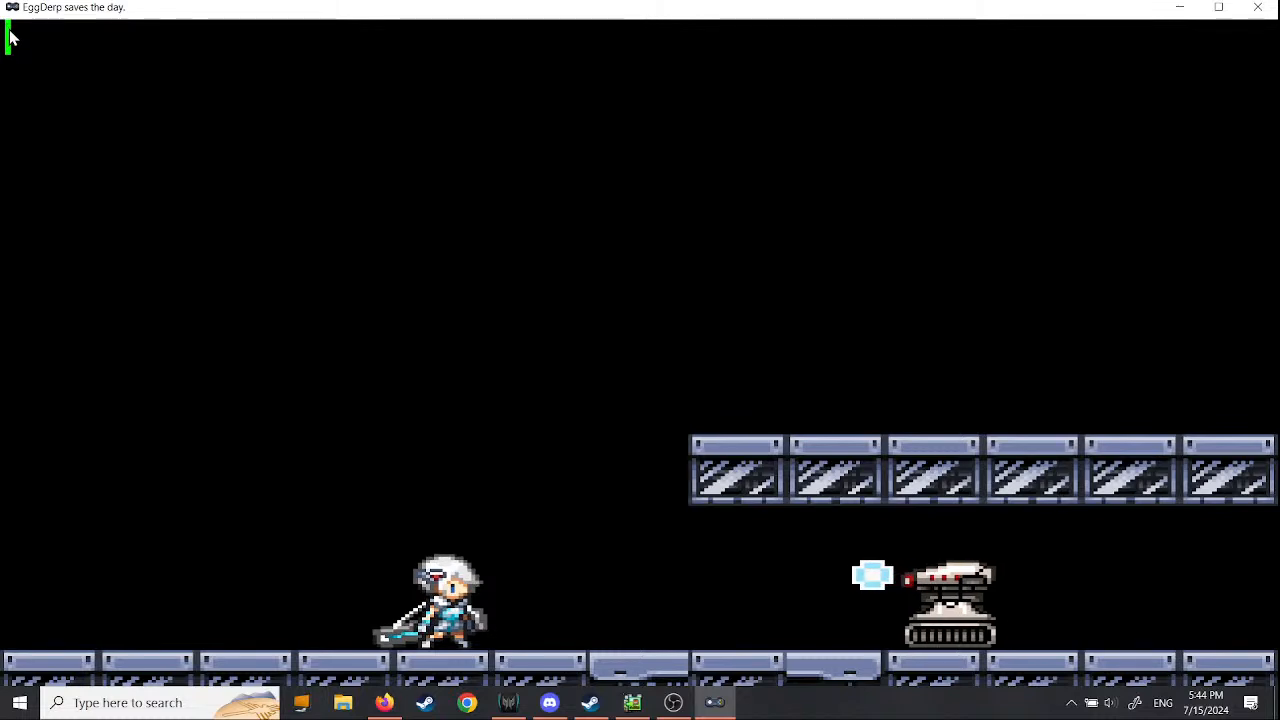
- Move, jump and attack the enemy in the test play to check the player's HP gauge, and close the game window
key("Left")
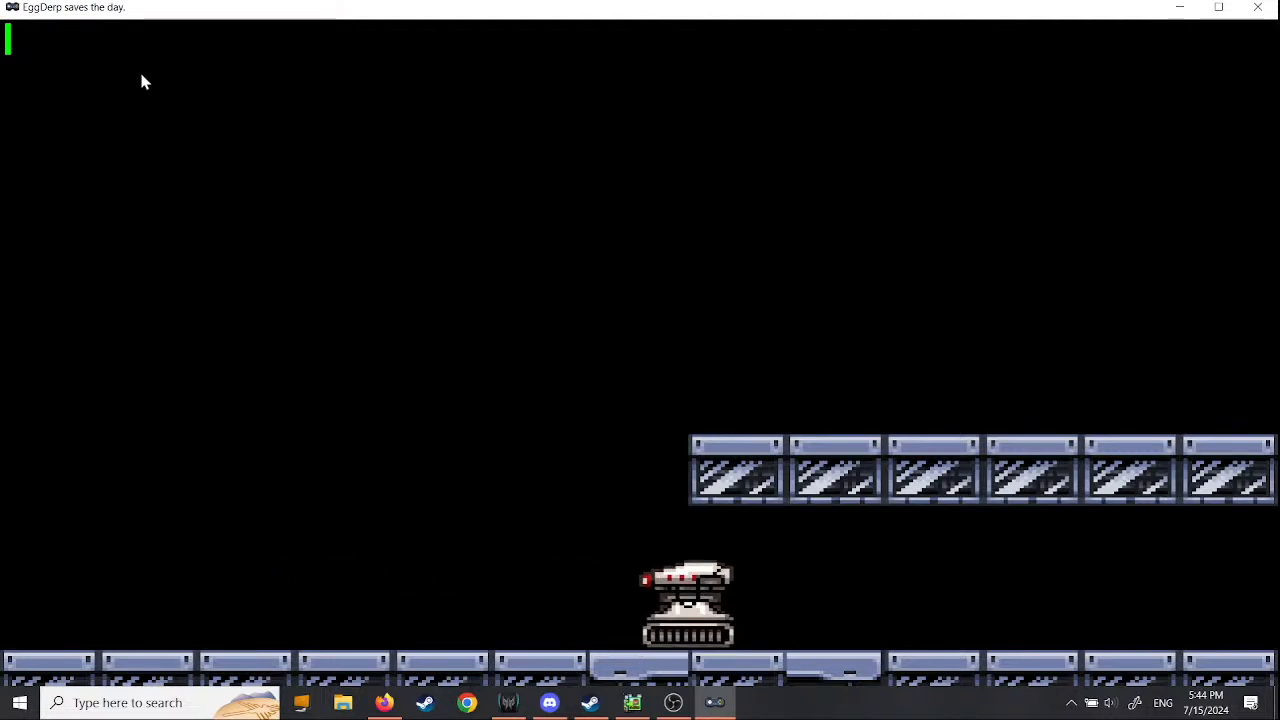
key("Right")
key("Left")
key("Right")
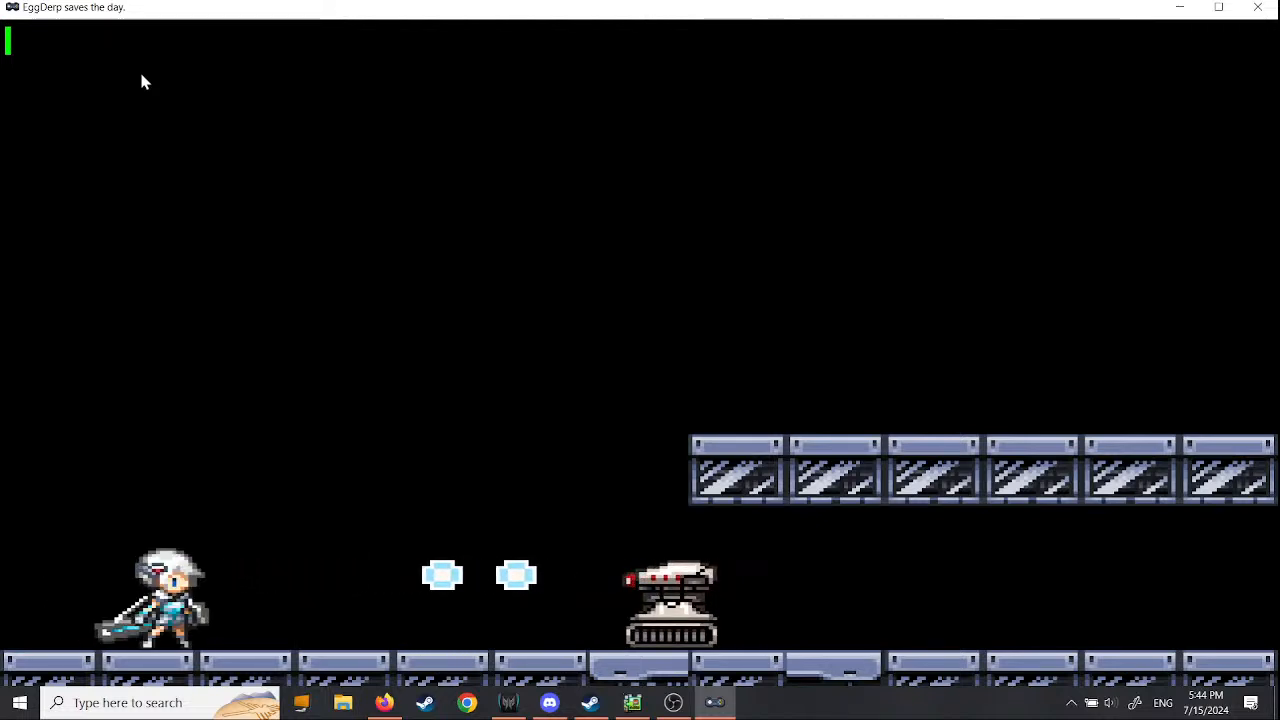
key("space")
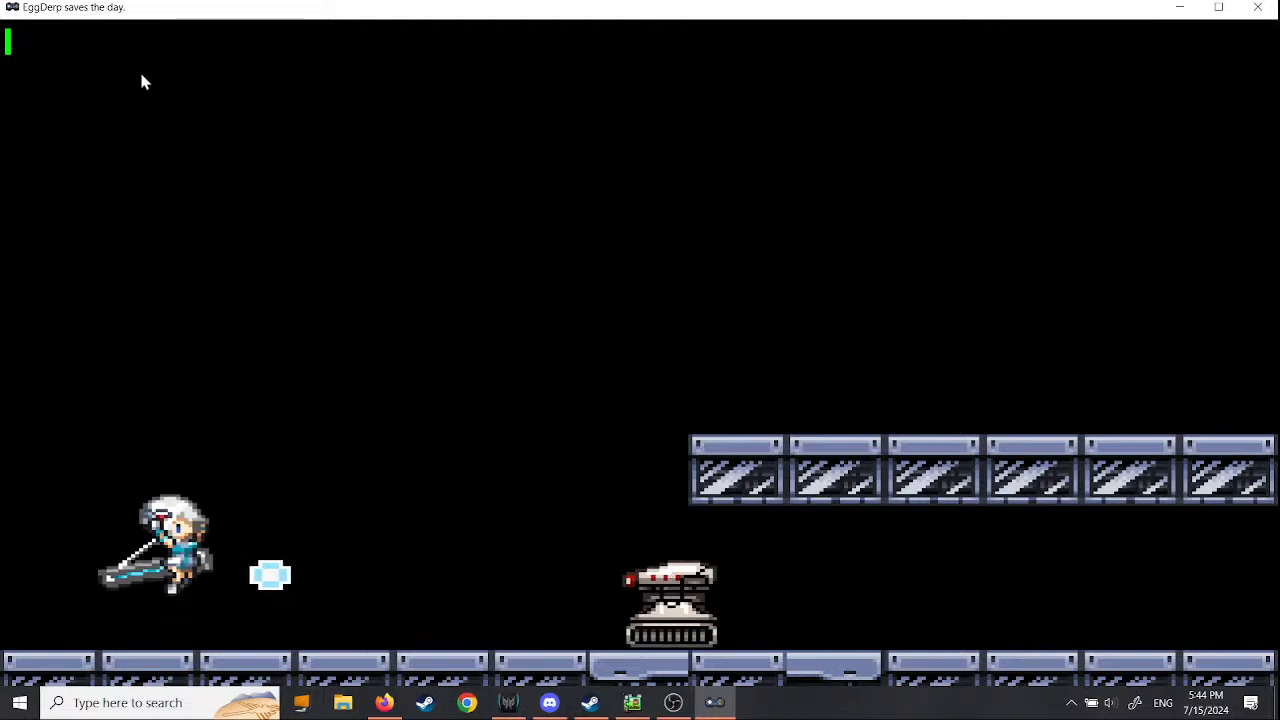
key("Right")
key("z")
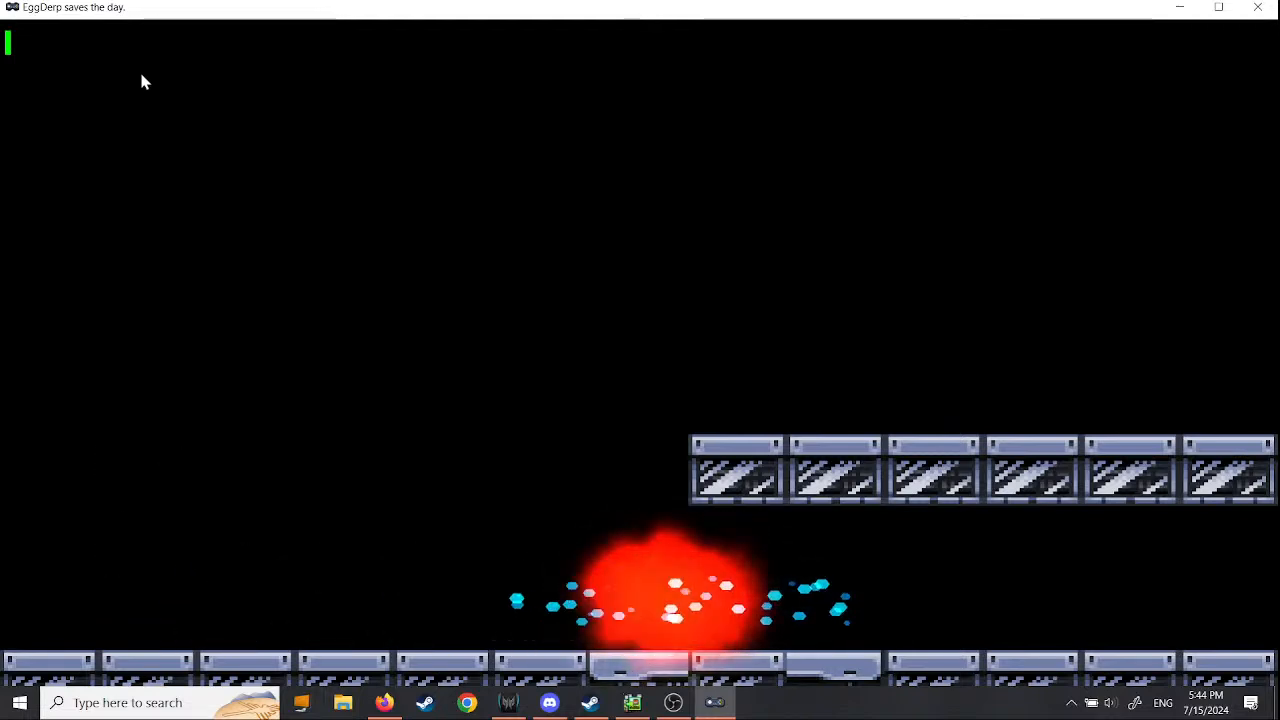
key("z")
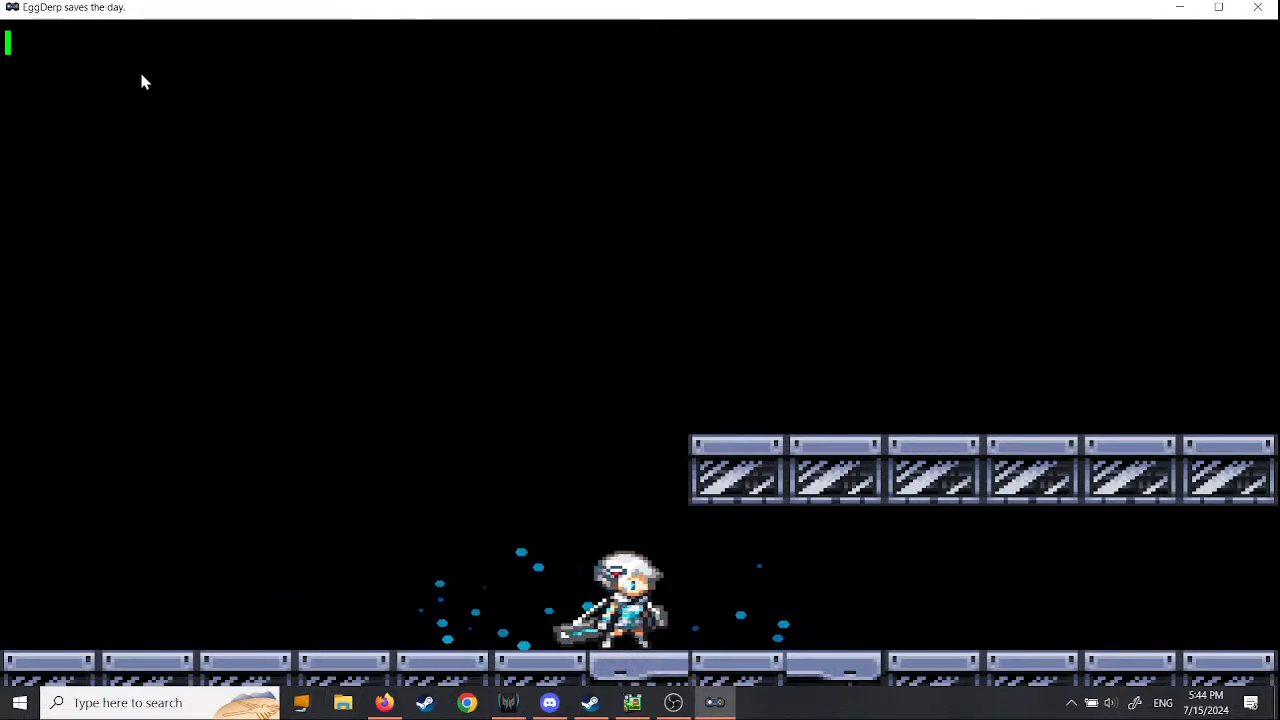
key("alt+Return")
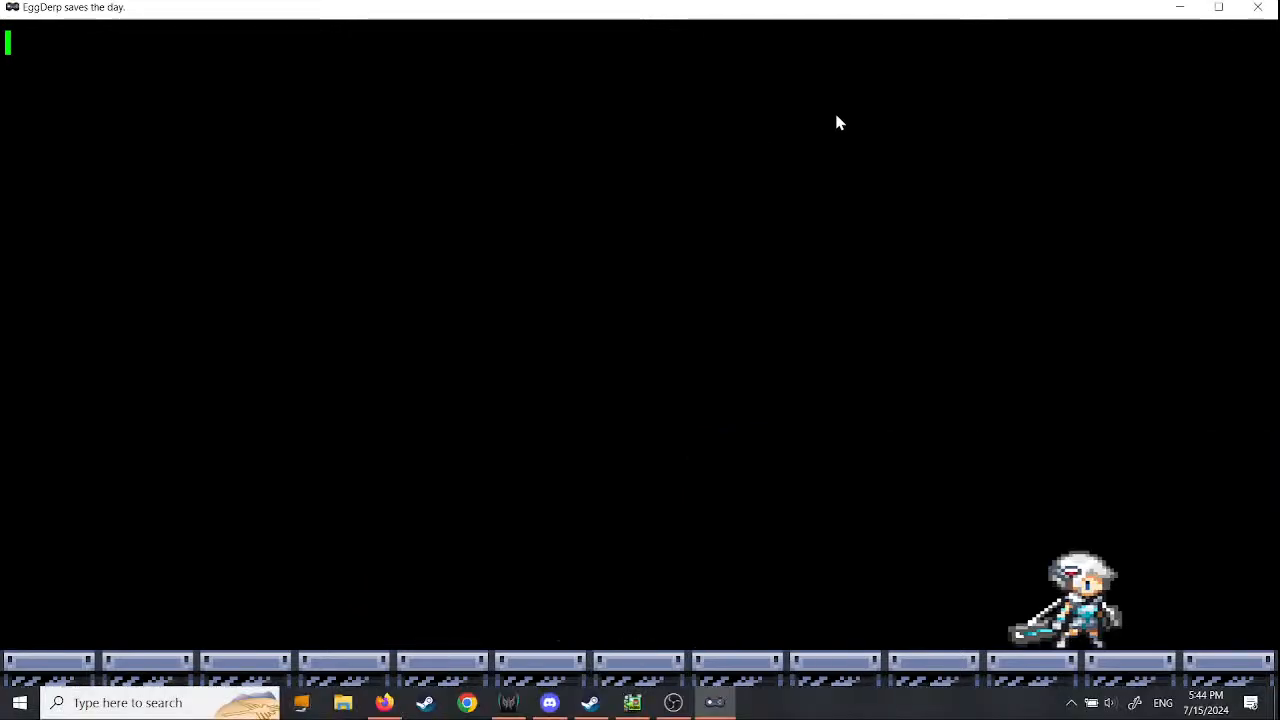
left_click(1256, 12)
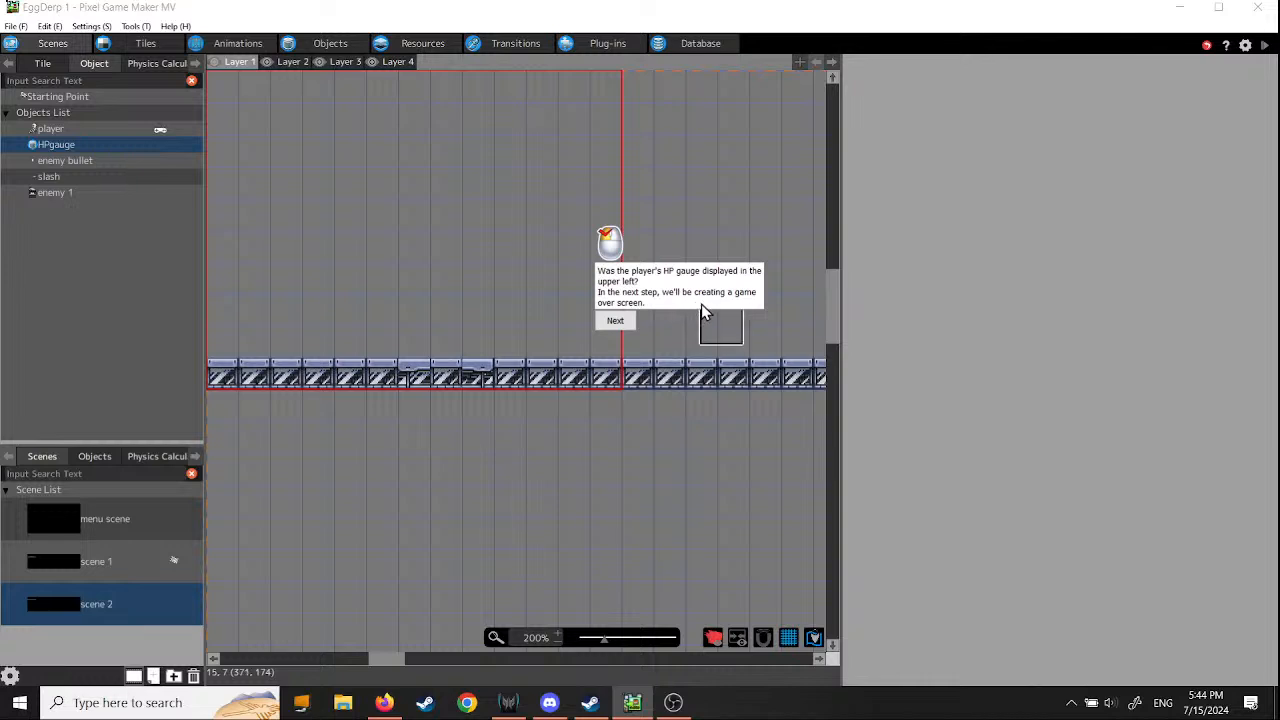
- Dismiss the closing message of the HP gauge tutorial and save the project again
left_click(614, 324)
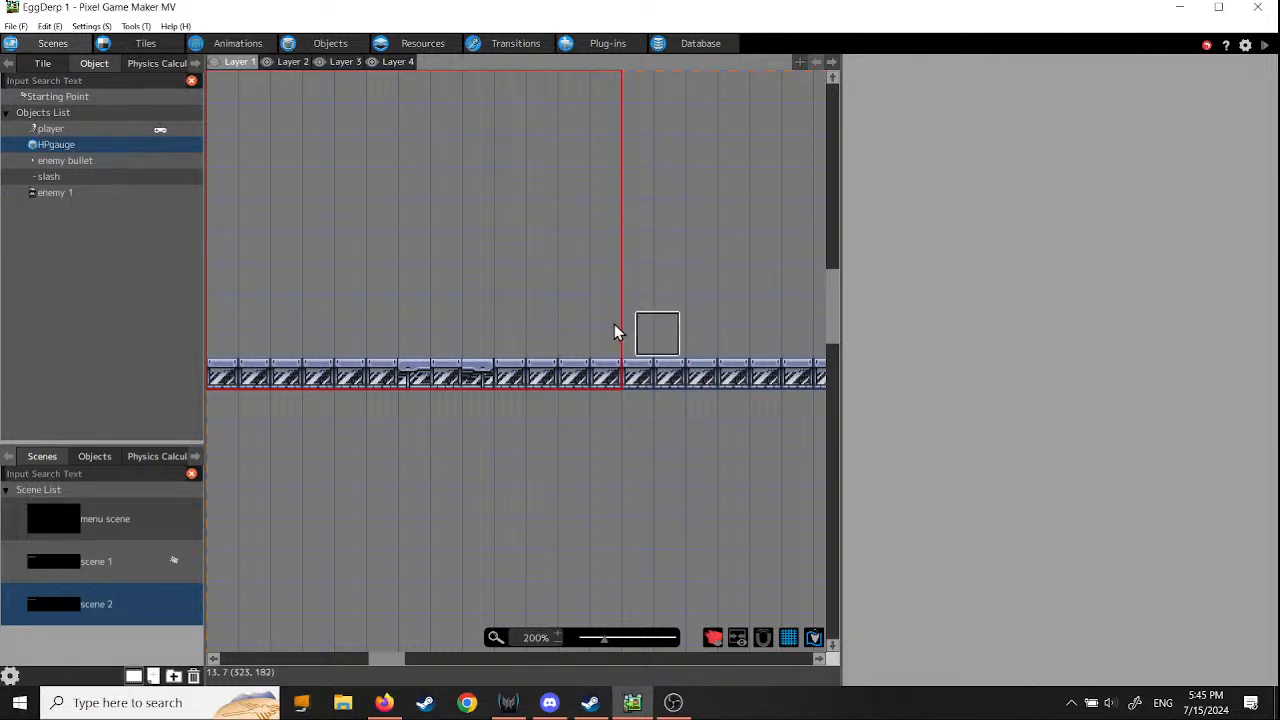
left_click(664, 360)
left_click(16, 26)
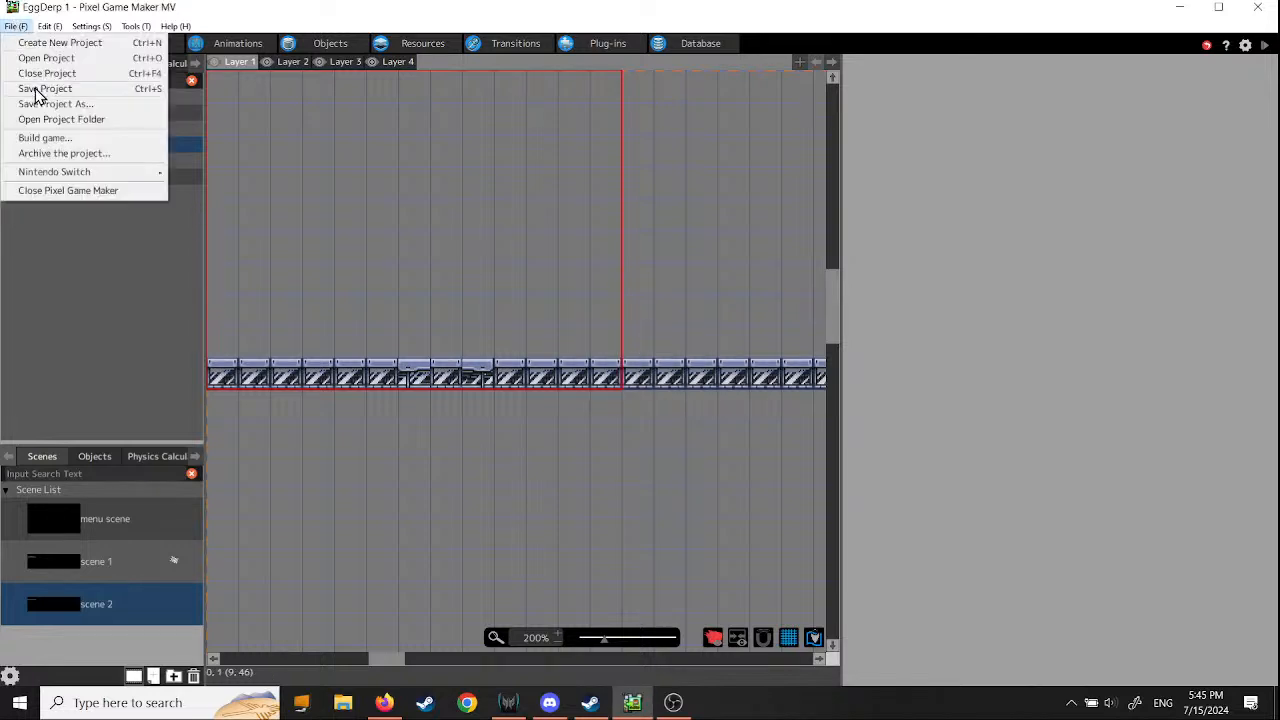
left_click(38, 91)
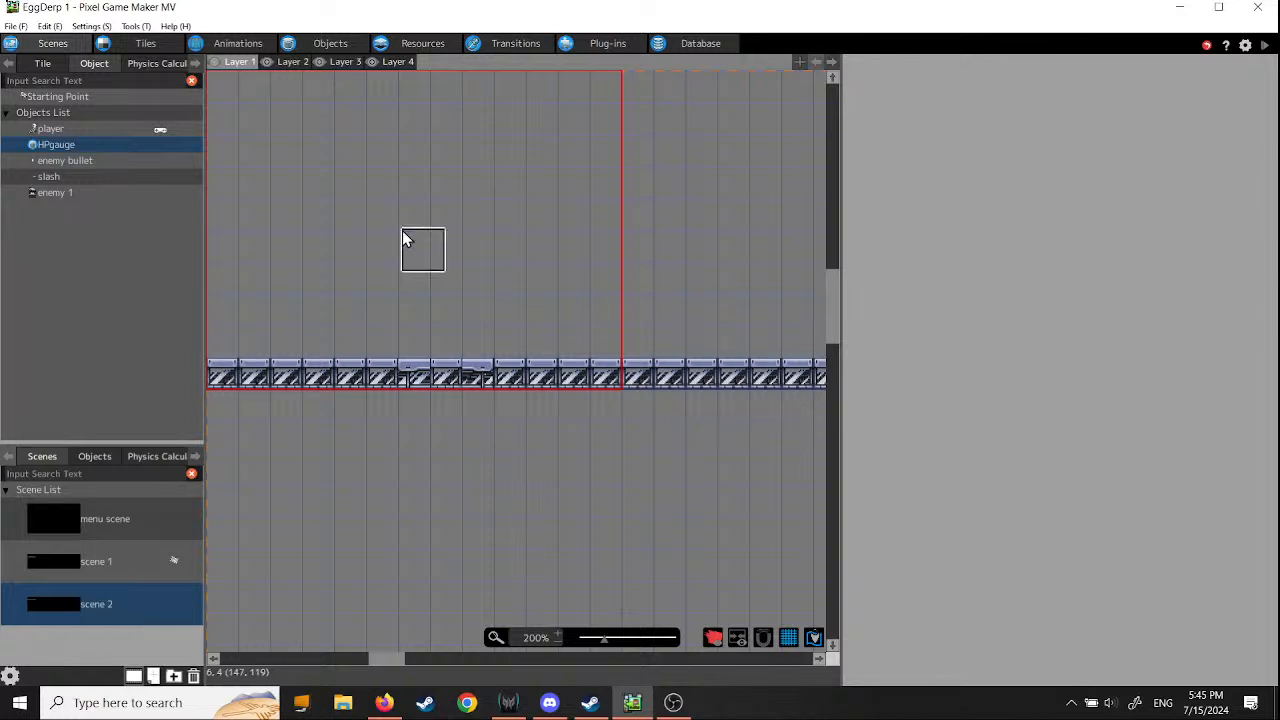
- Start the Side Views tutorial "Step 12: Create Game Over" and proceed past its introductory notes
left_click(174, 27)
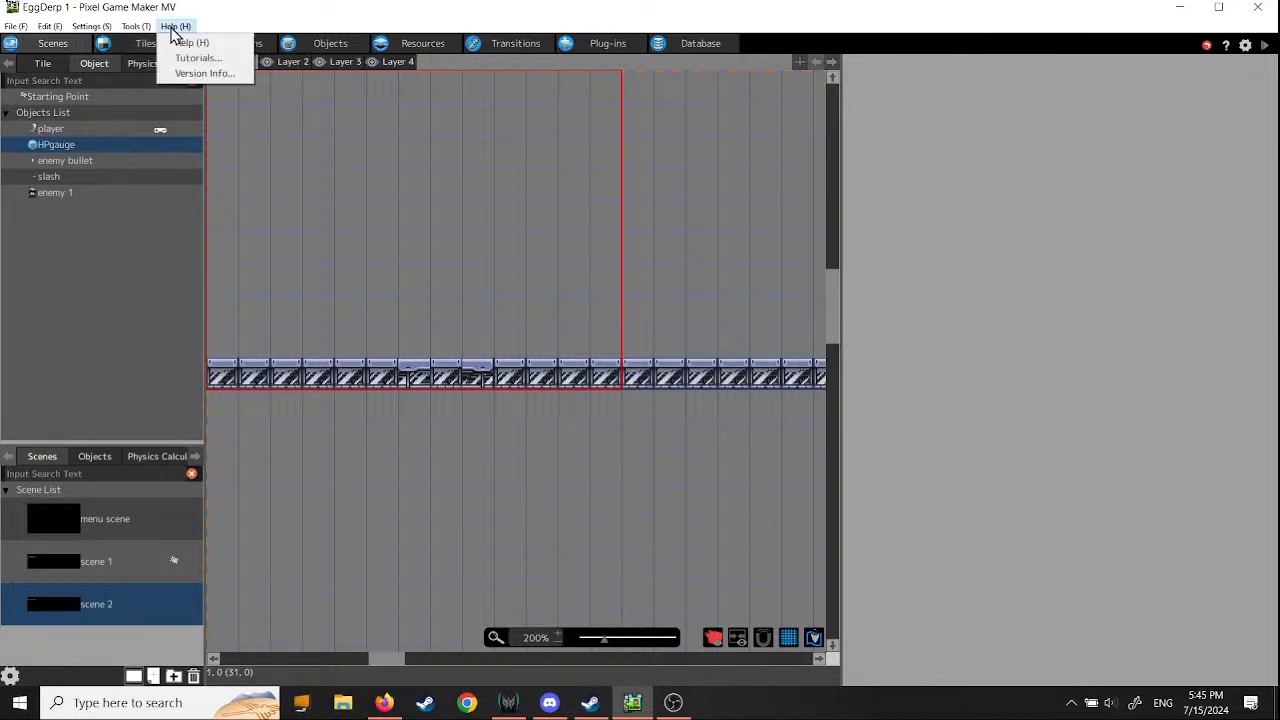
left_click(193, 58)
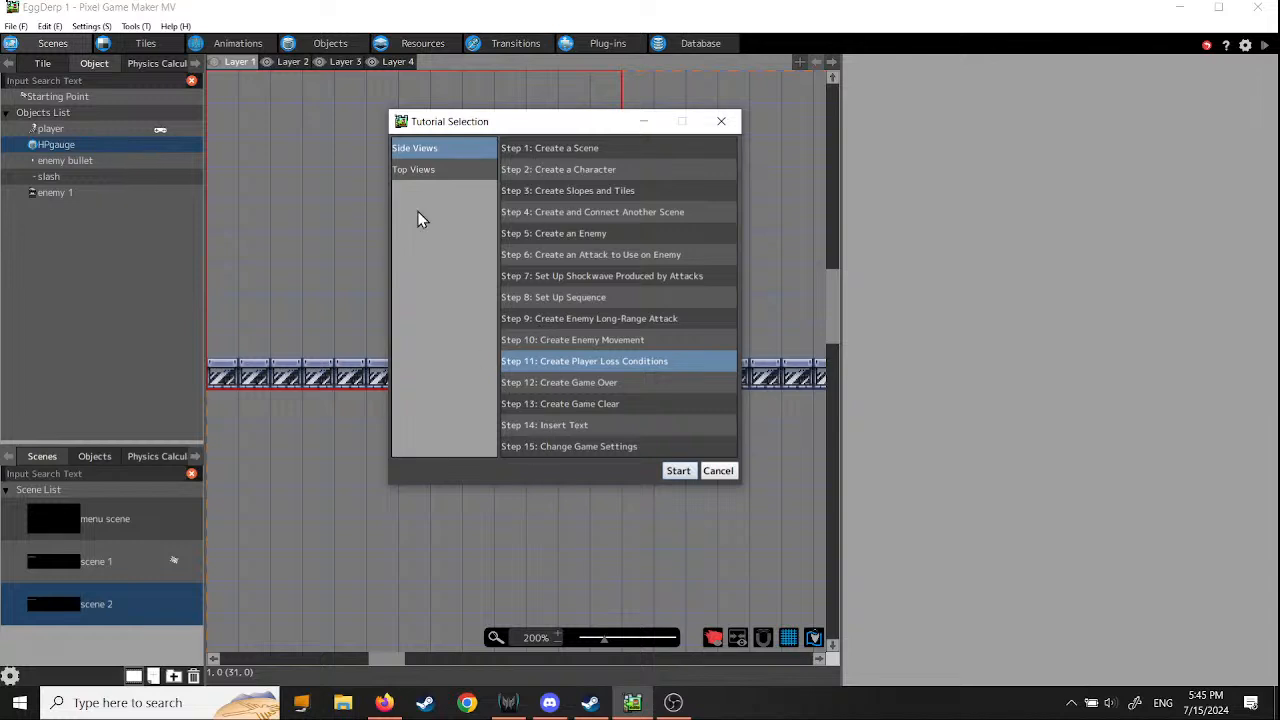
left_click(414, 172)
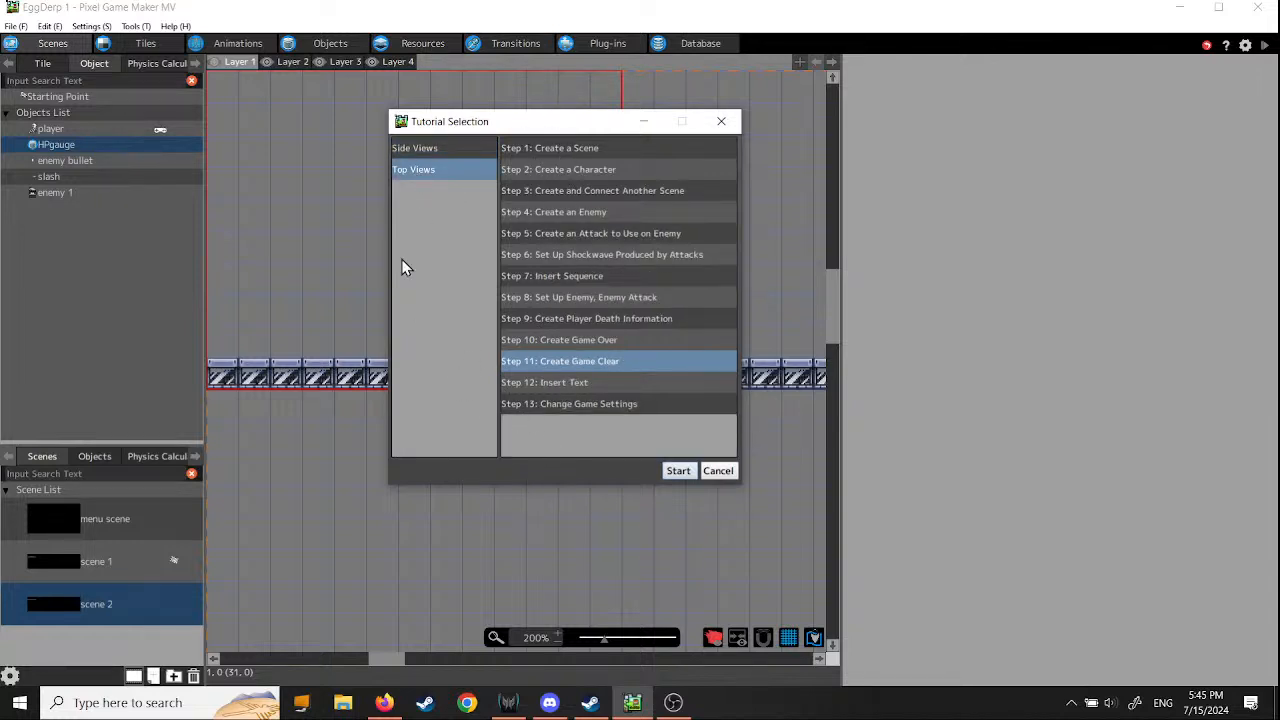
left_click(425, 147)
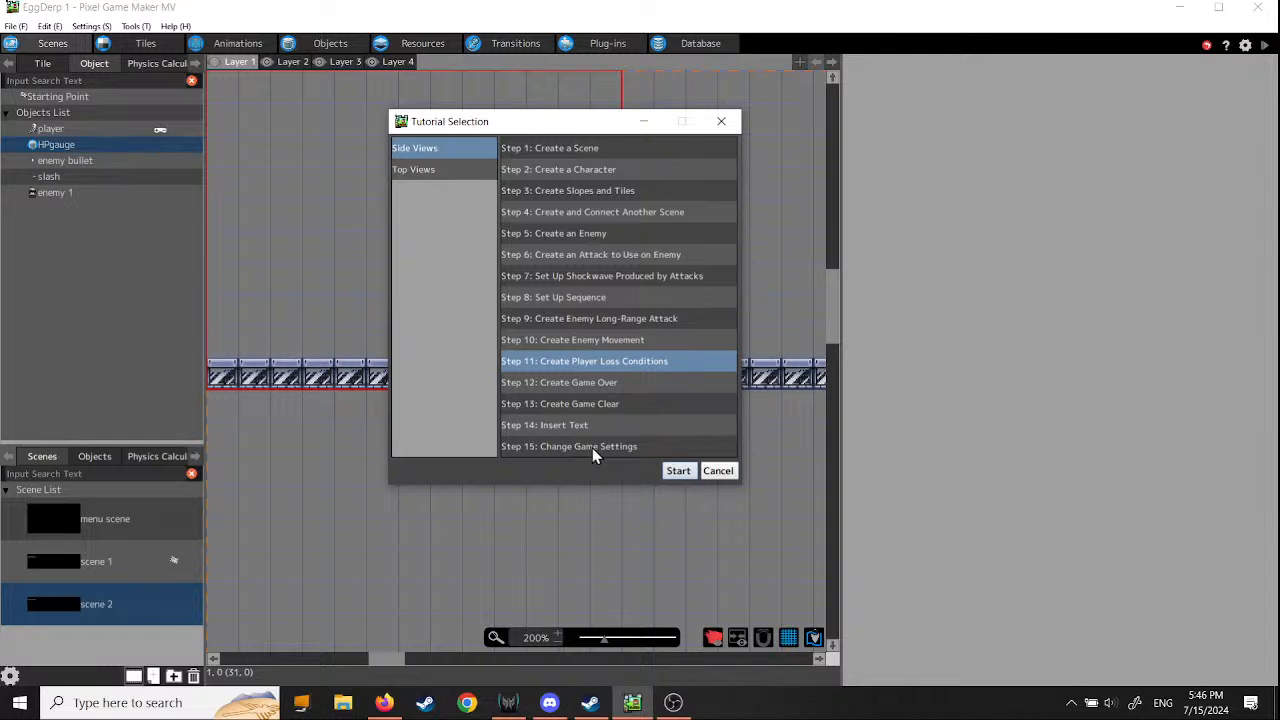
left_click(541, 382)
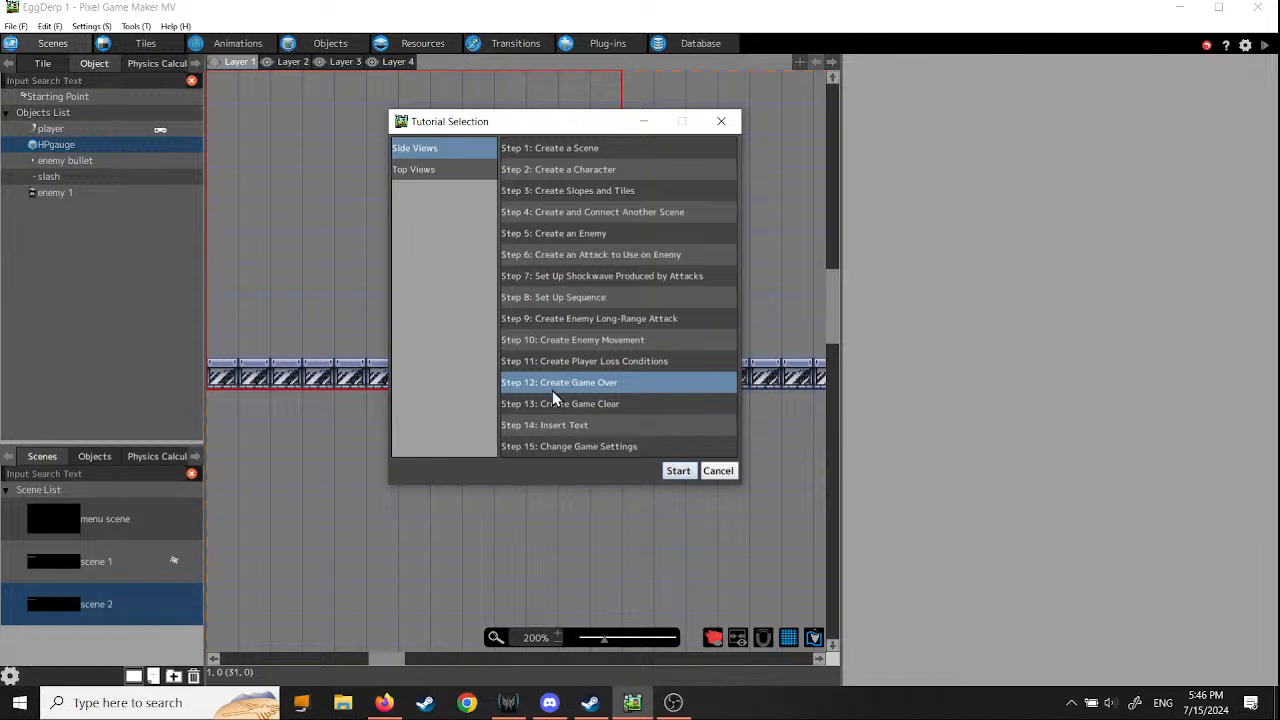
left_click(676, 471)
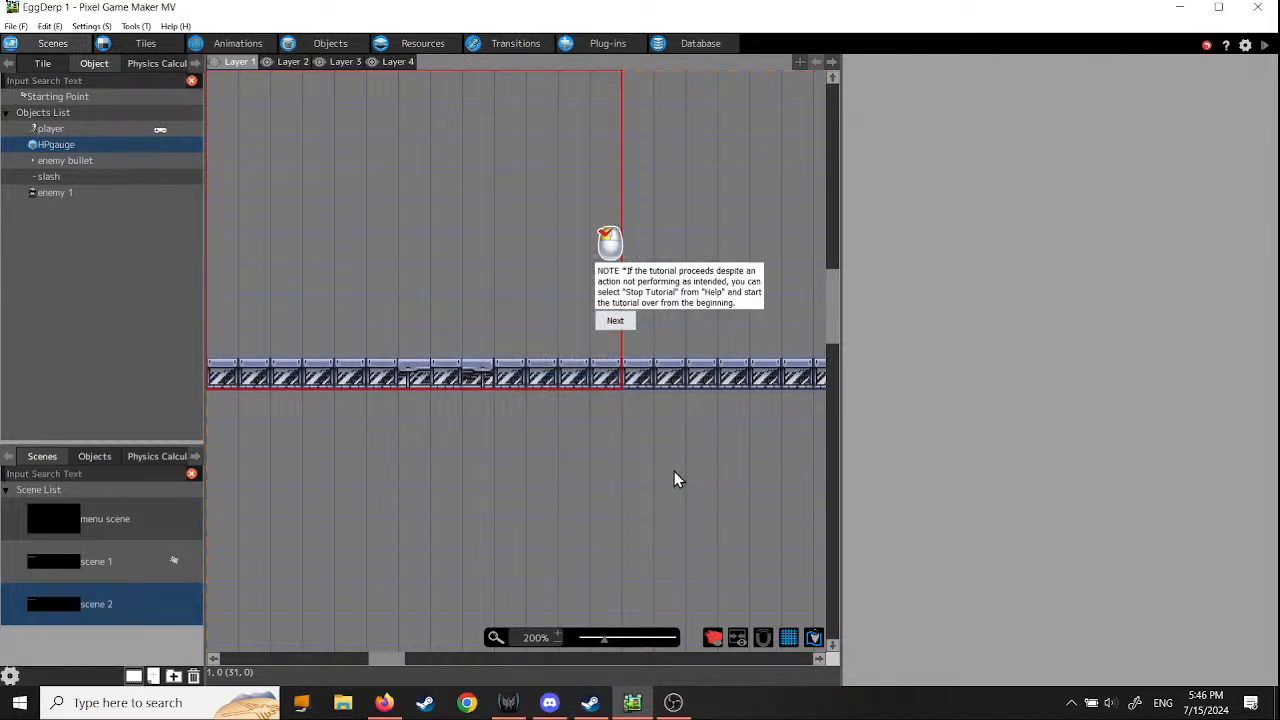
left_click(615, 322)
left_click(611, 301)
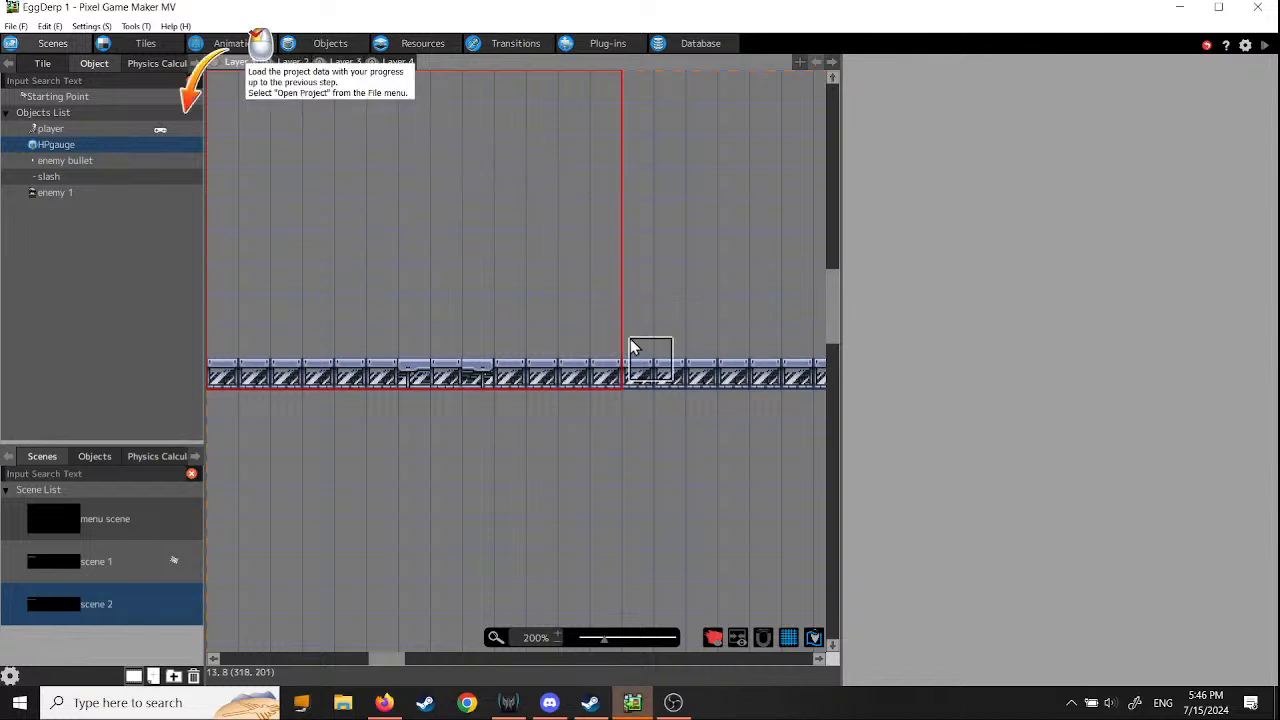
- Save the project and reopen its project file from the EggDerp 1 folder for the tutorial
left_click(15, 26)
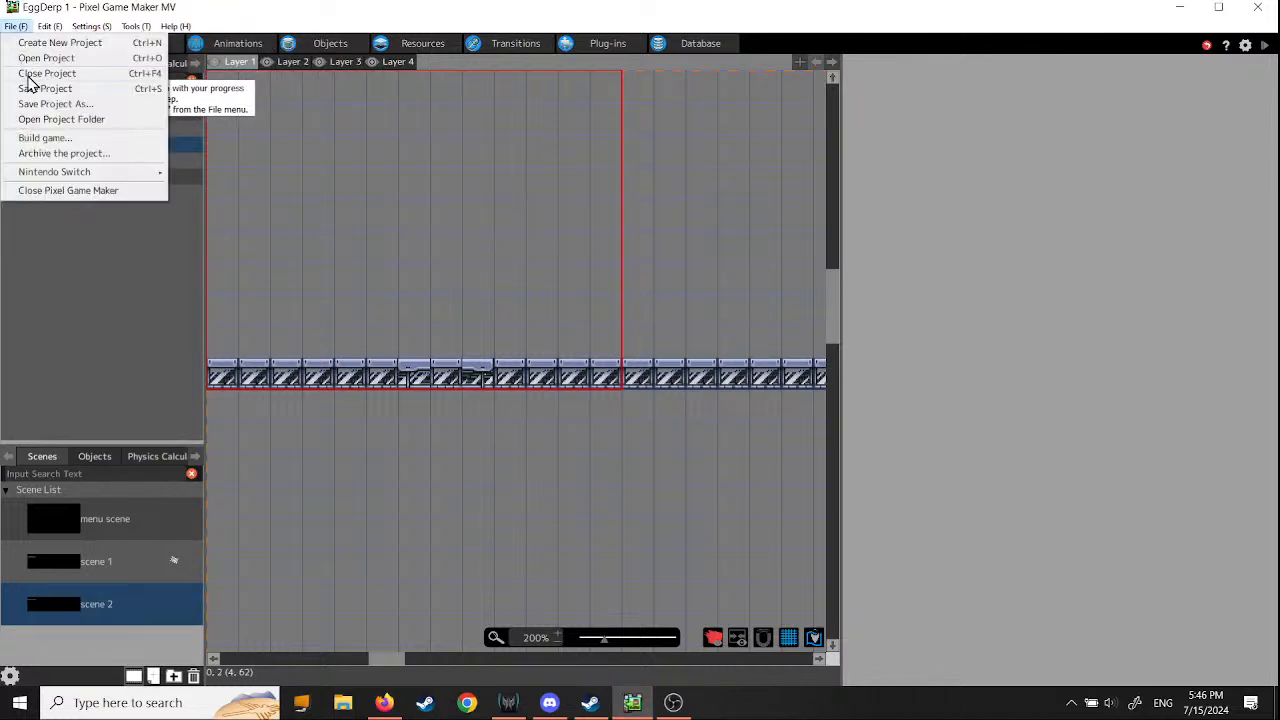
left_click(45, 88)
left_click(15, 26)
left_click(46, 57)
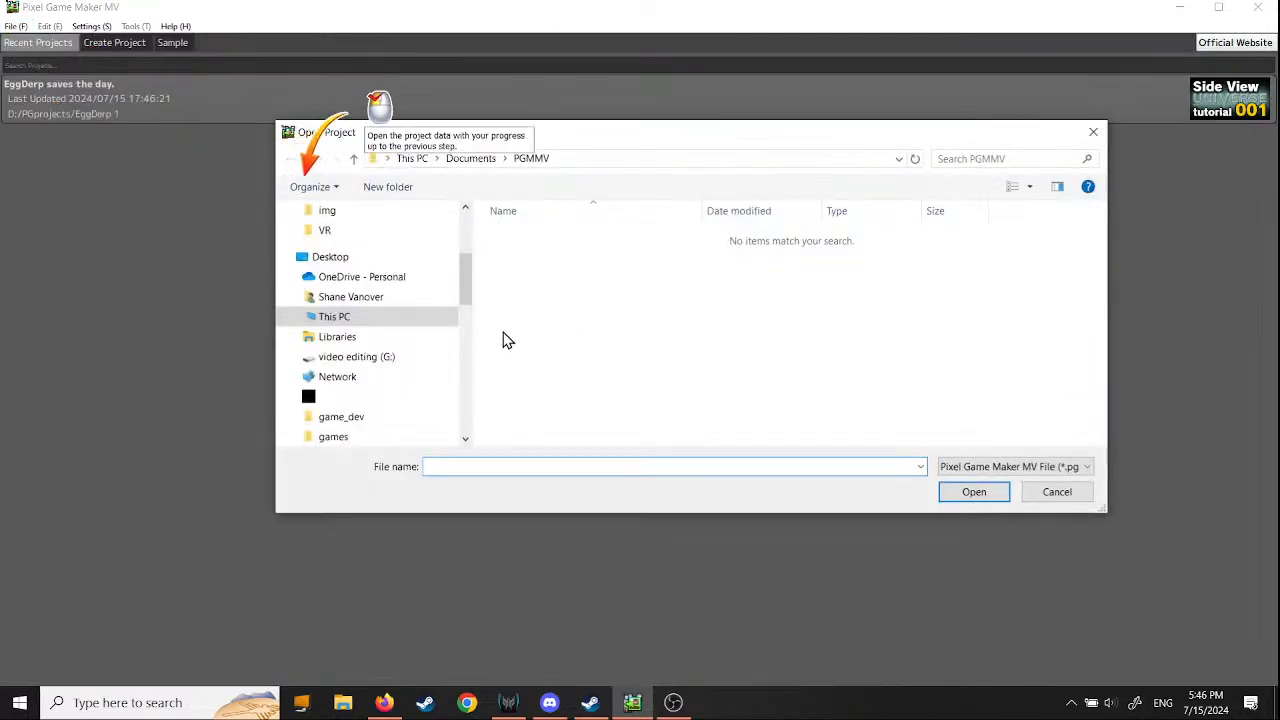
left_click_drag(466, 289, 465, 251)
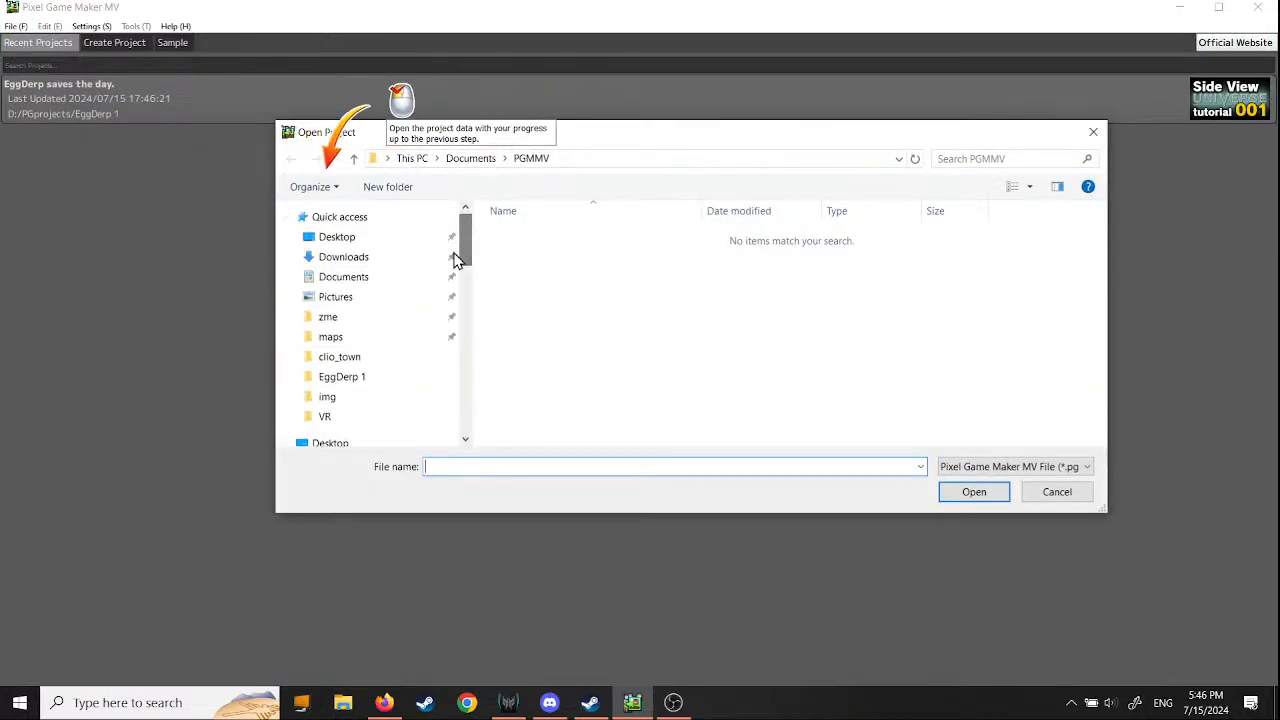
left_click(388, 380)
double_click(968, 380)
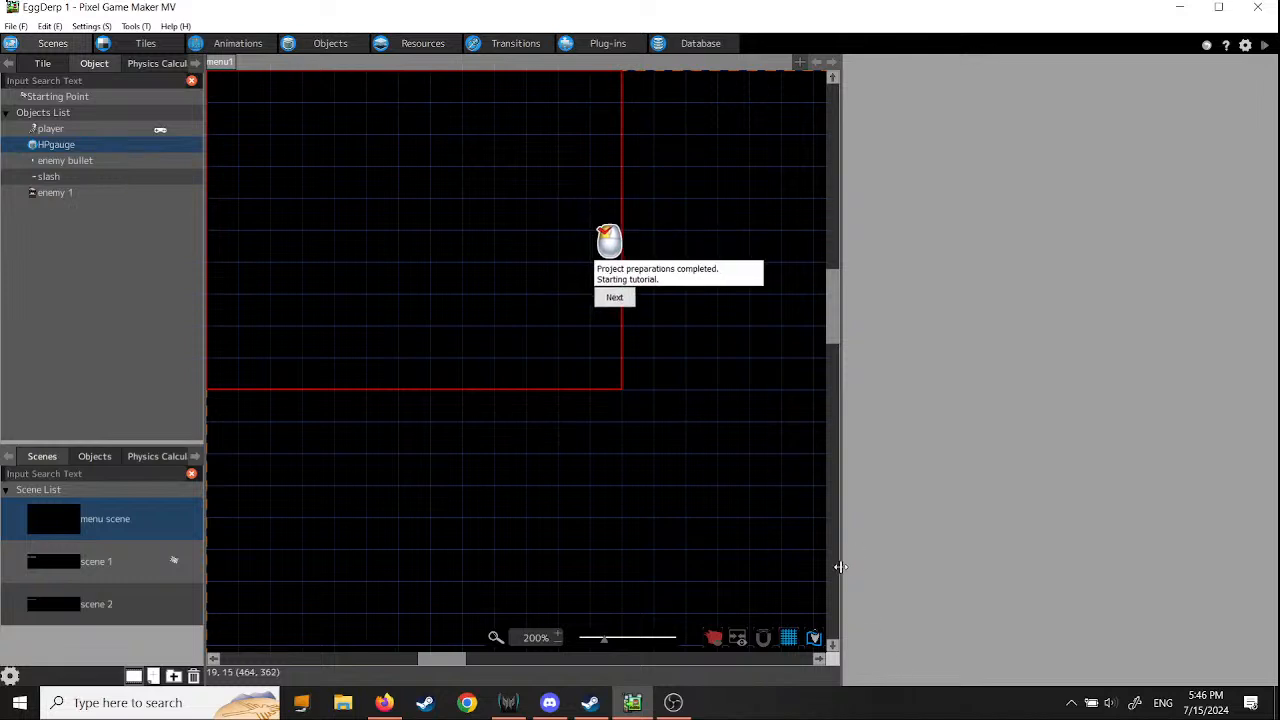
- Display scene 1 and advance through the tutorial's opening explanations to the game over condition
left_click(47, 558)
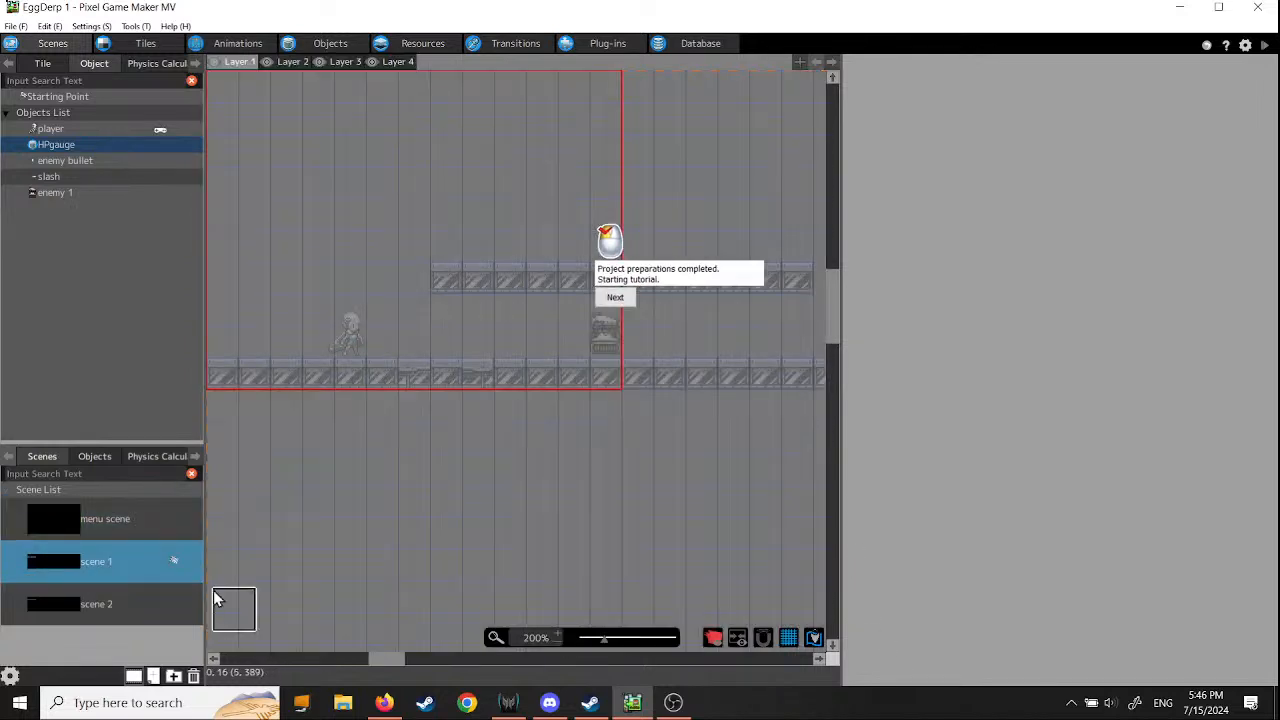
left_click(615, 299)
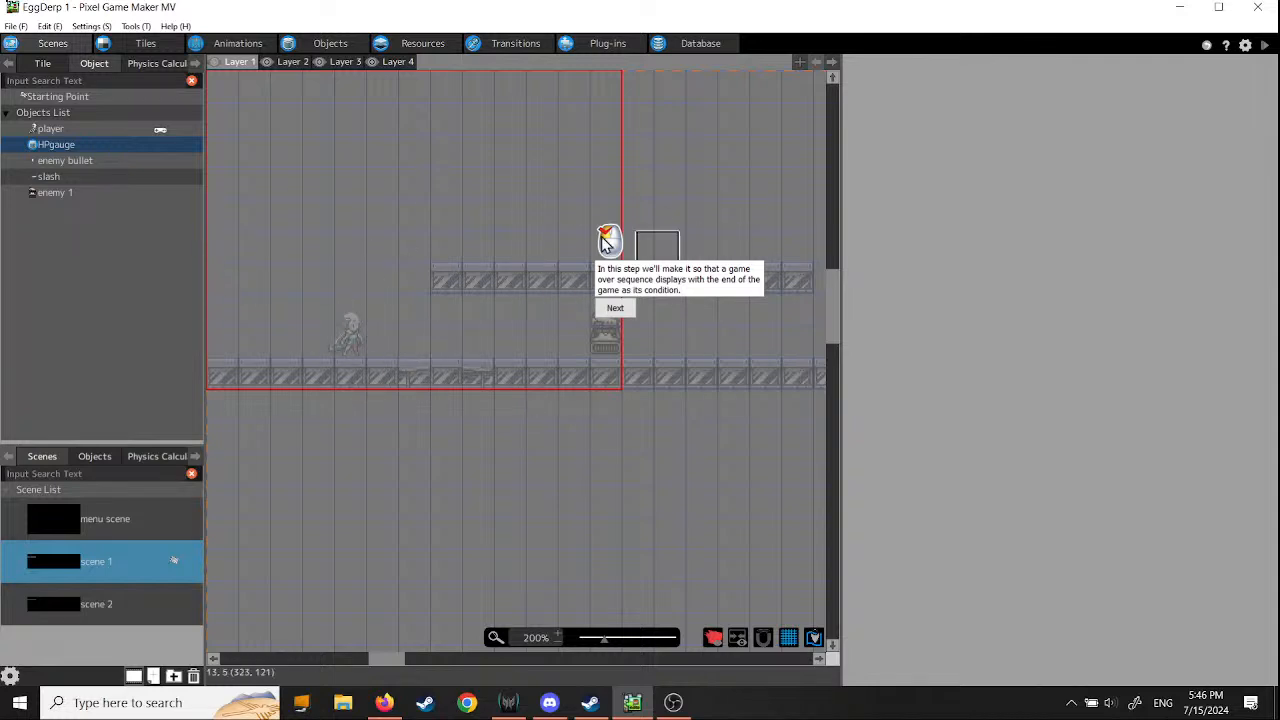
left_click(625, 312)
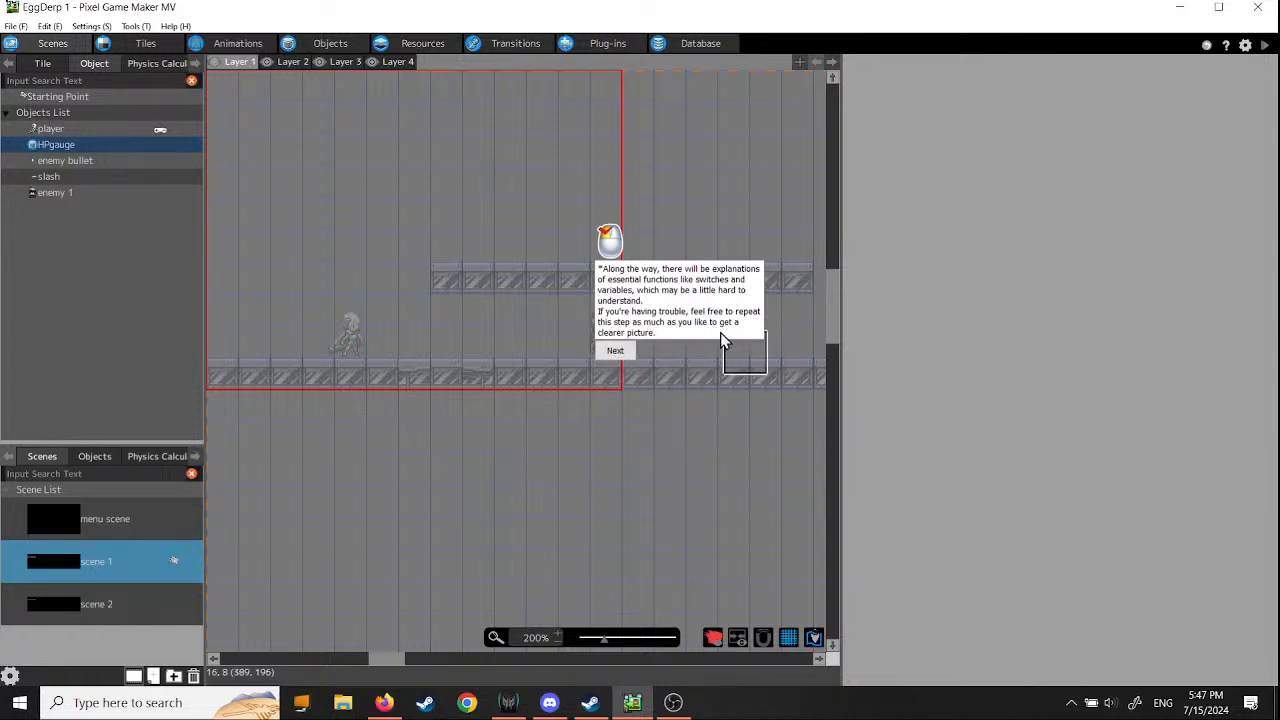
left_click(616, 355)
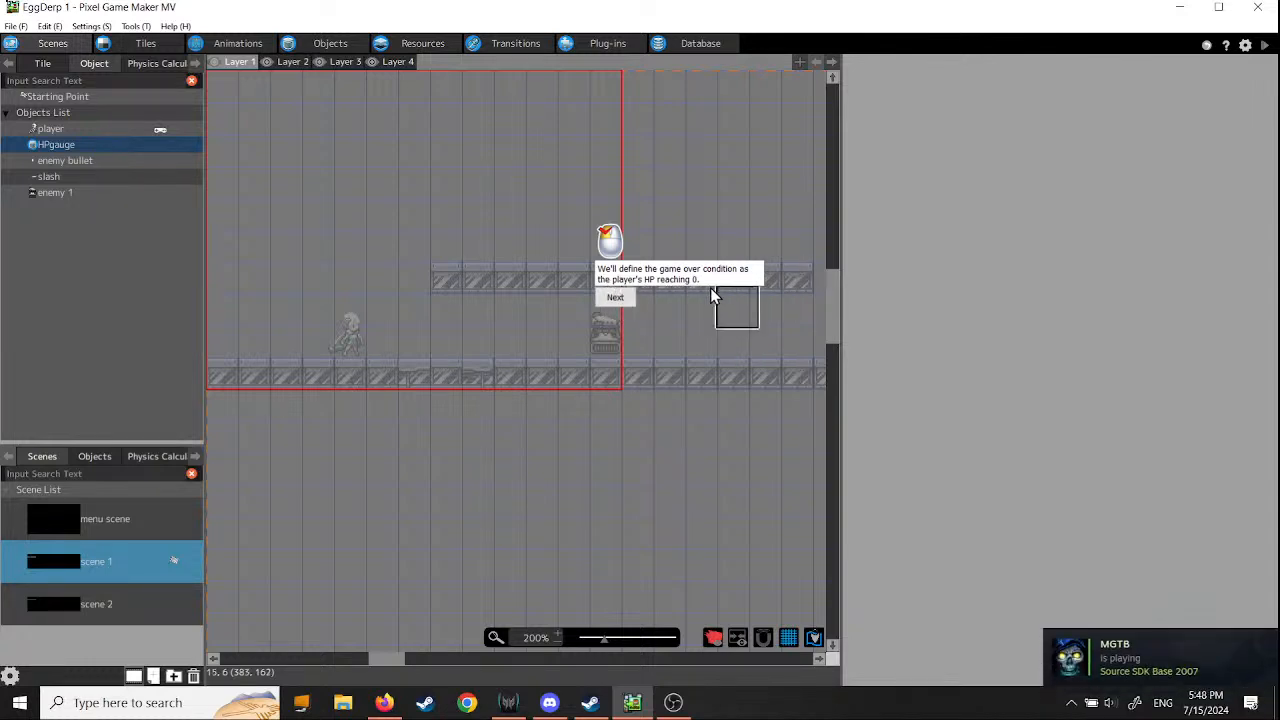
- Add a new object to the project's objects and name it "Clear/GameOver"
left_click(617, 300)
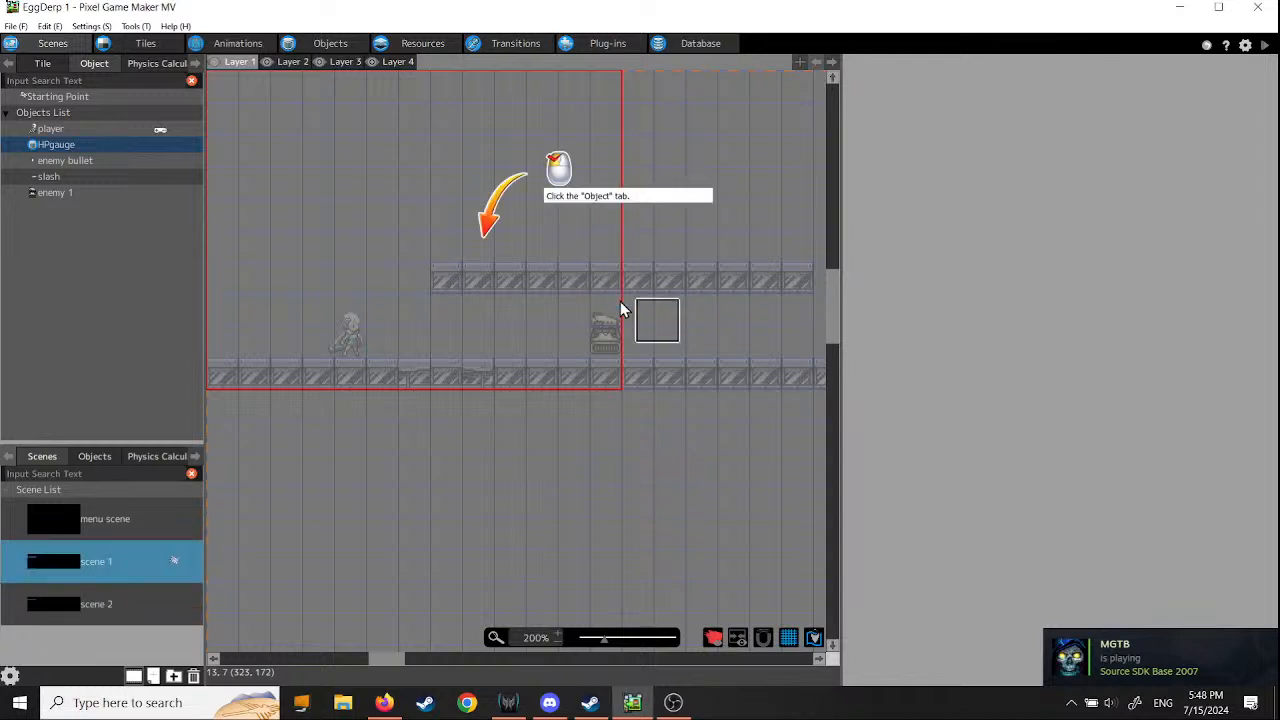
left_click(331, 45)
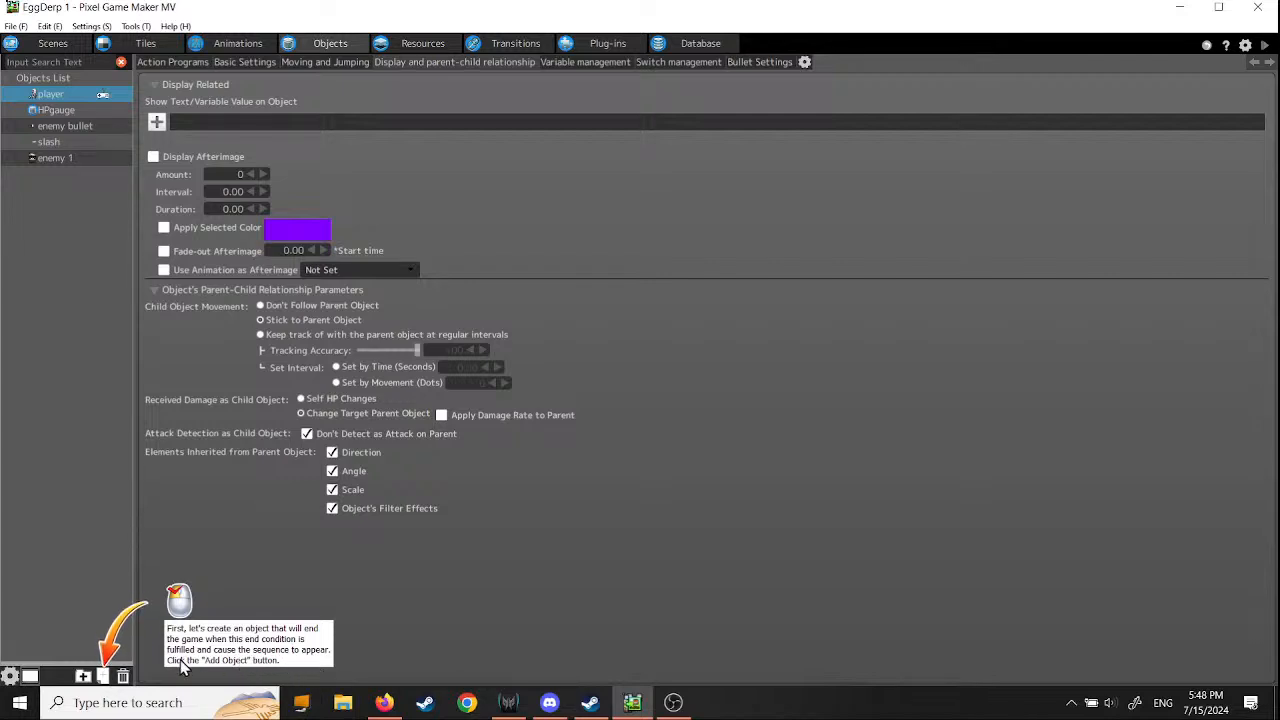
left_click(104, 677)
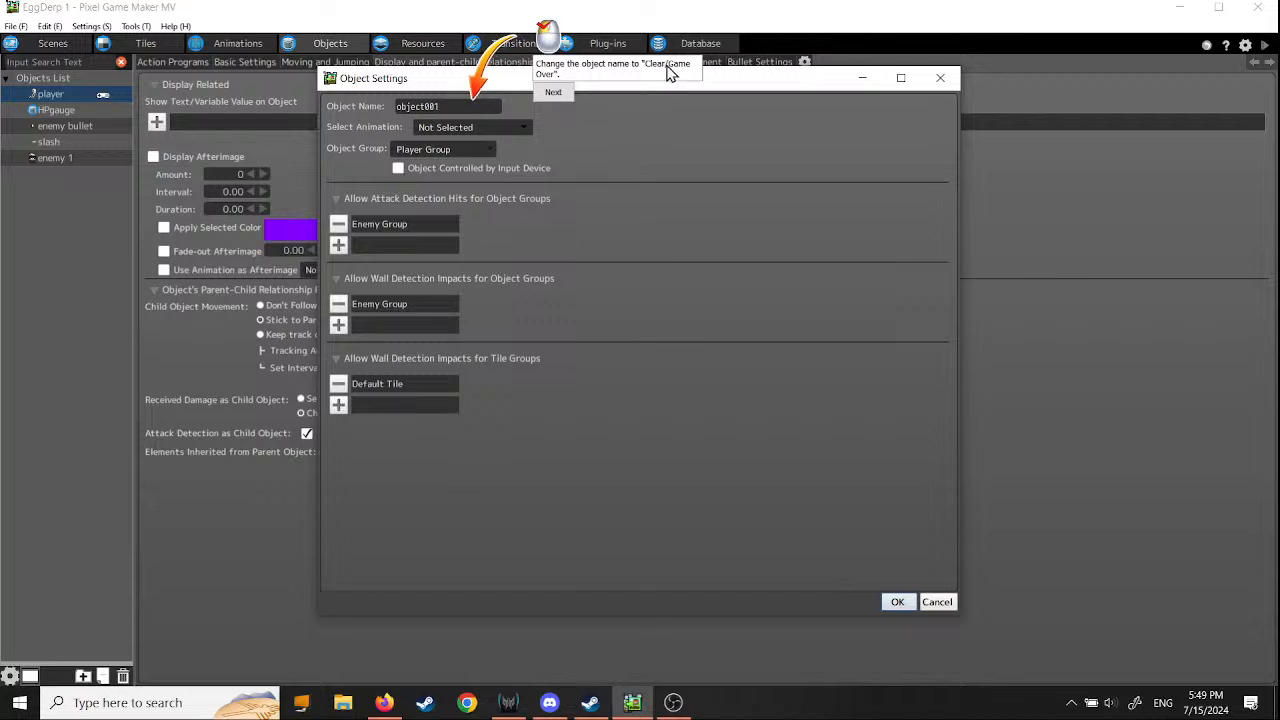
left_click_drag(447, 106, 388, 116)
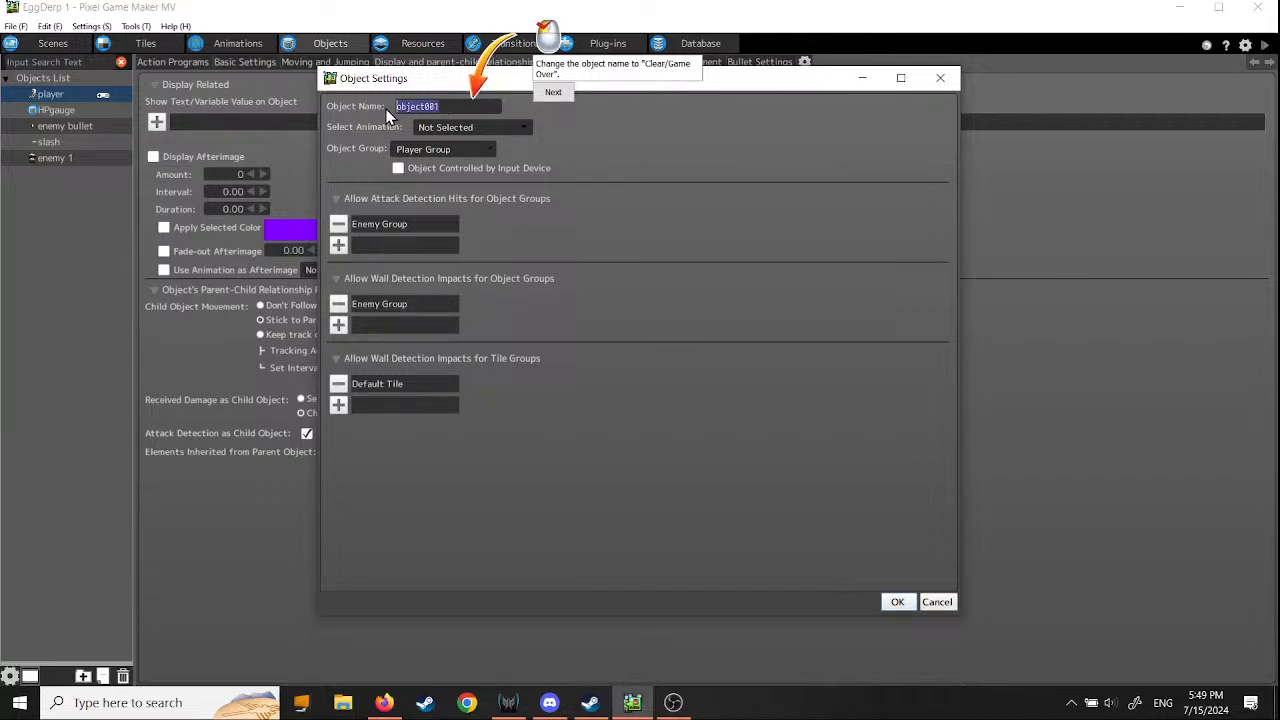
type("Clear/GameOver")
left_click(555, 95)
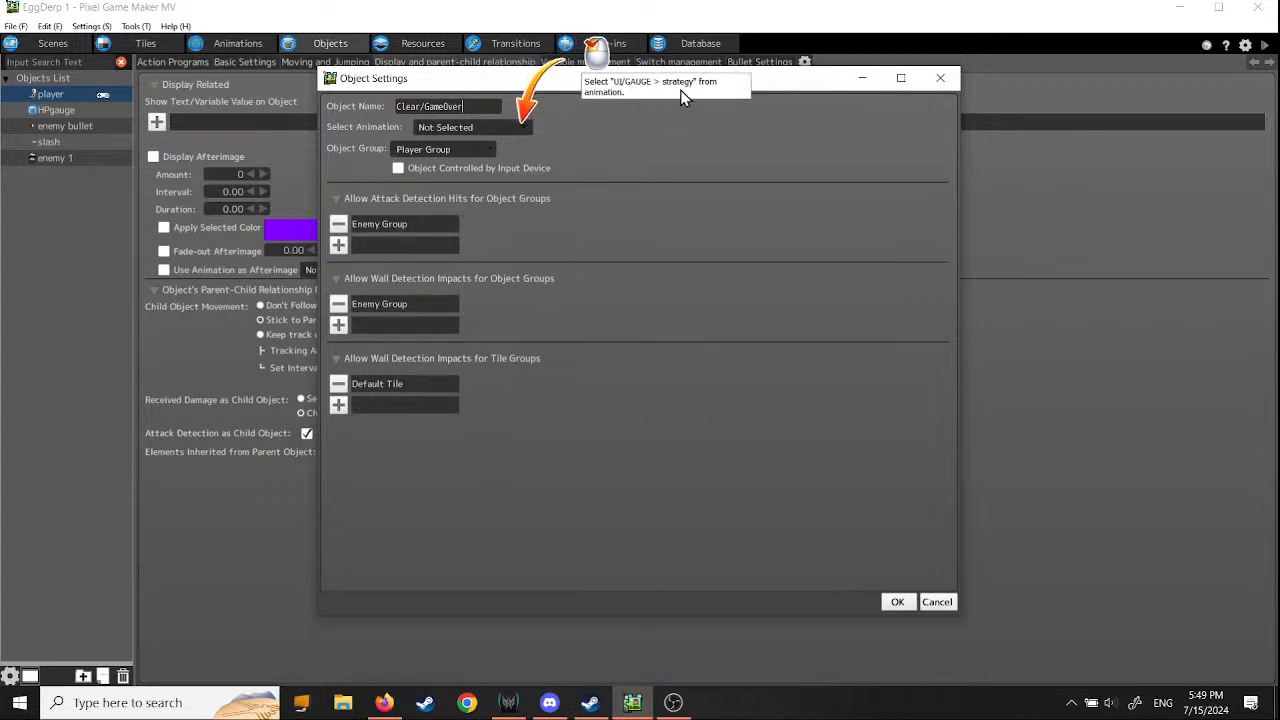
- Assign the UI/GAUGE "strategy" animation to the new object, keep it in Player Group, and confirm its creation
left_click(524, 130)
mouse_move(521, 180)
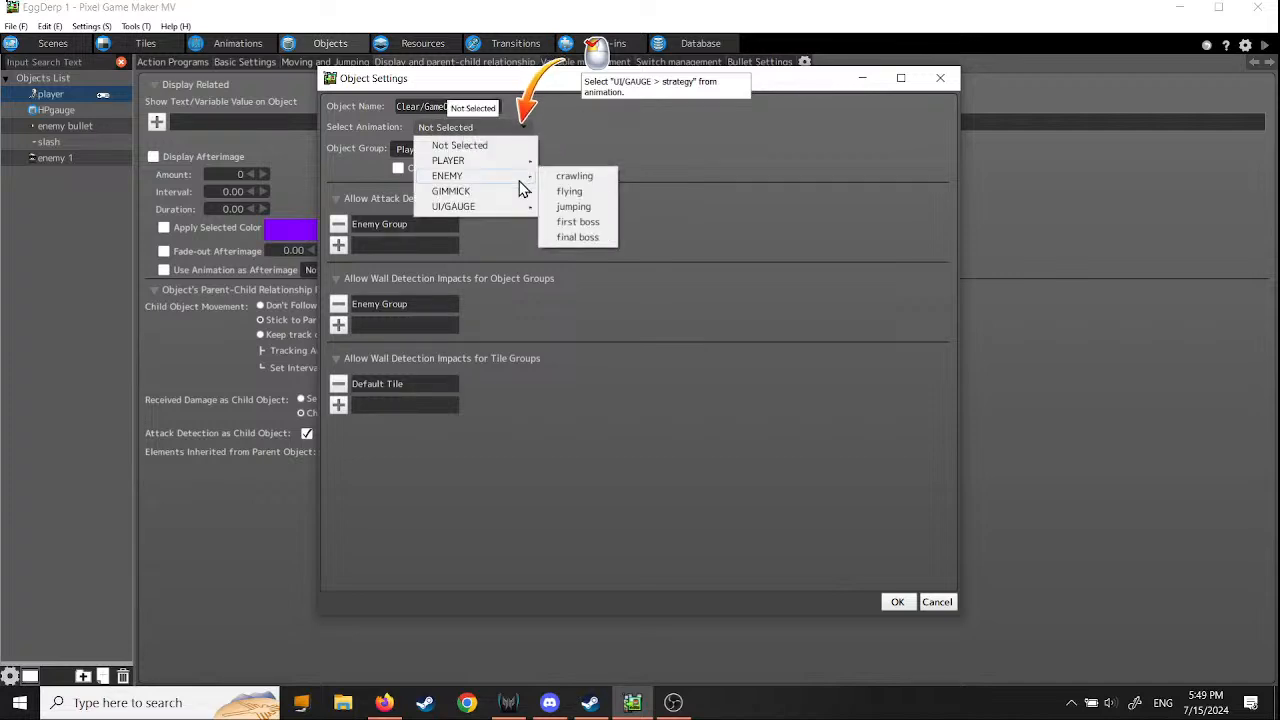
mouse_move(519, 213)
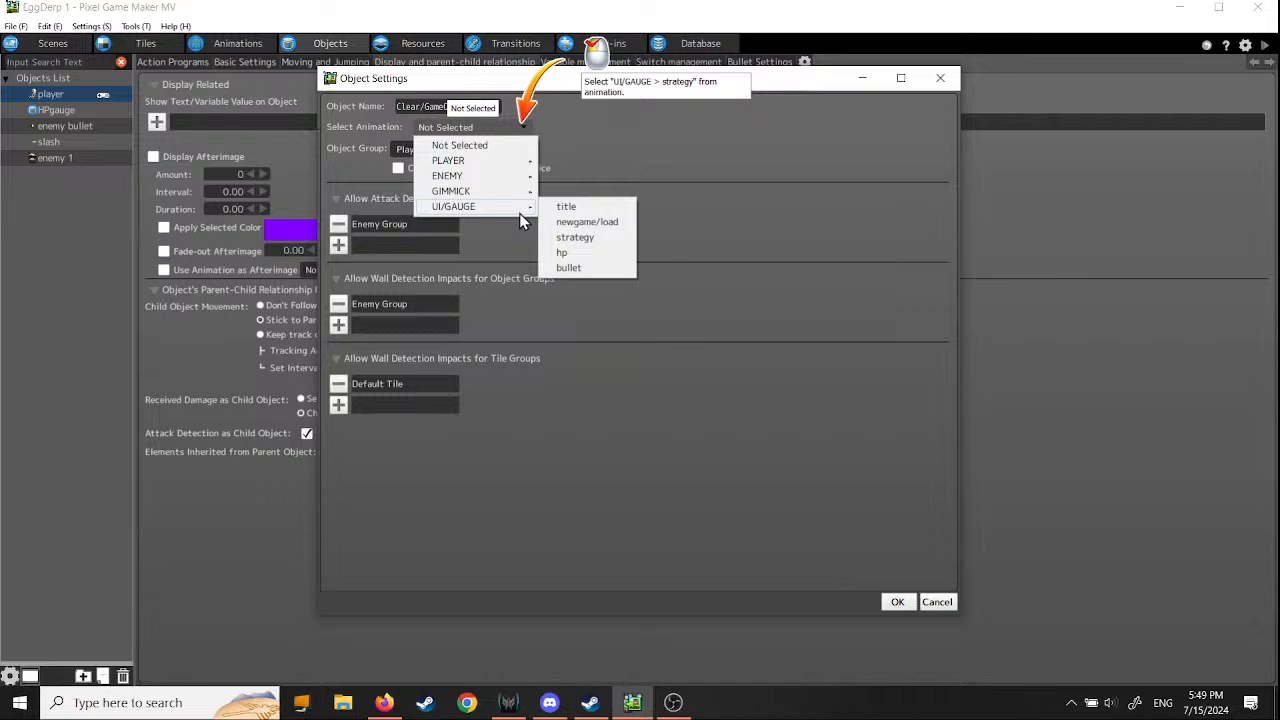
left_click(586, 238)
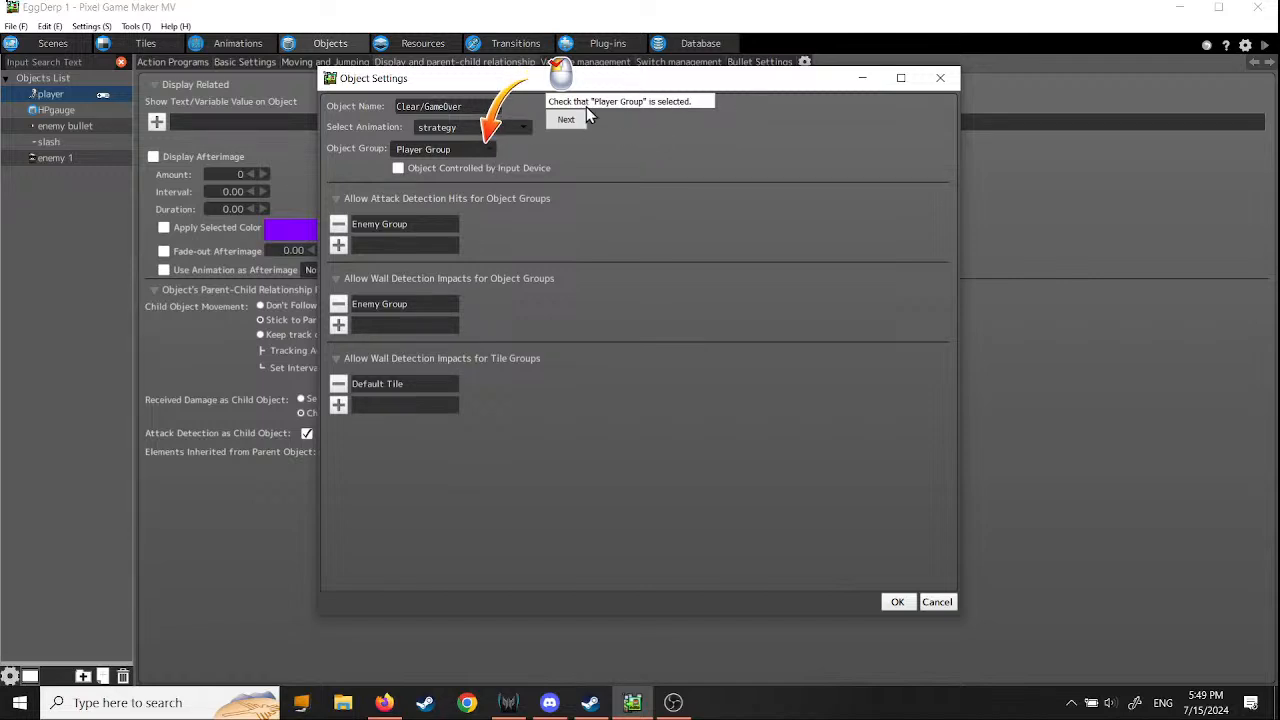
left_click(489, 148)
left_click(483, 165)
left_click(568, 125)
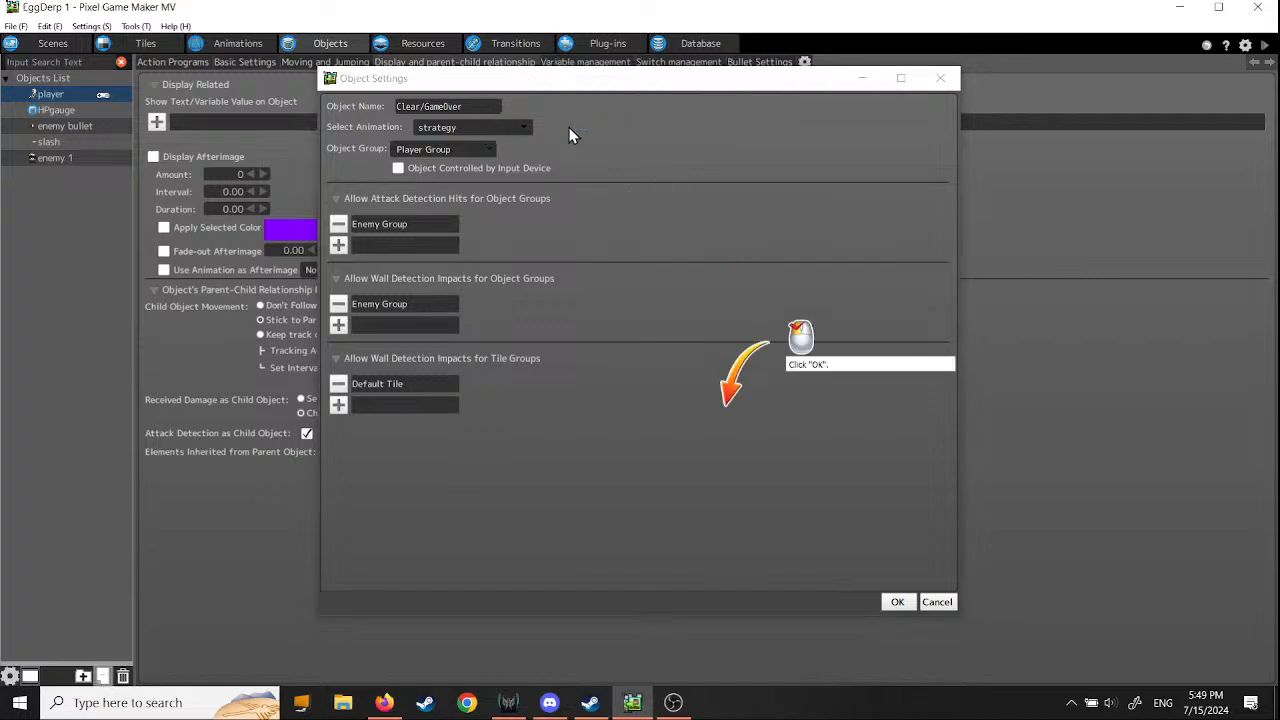
left_click(896, 602)
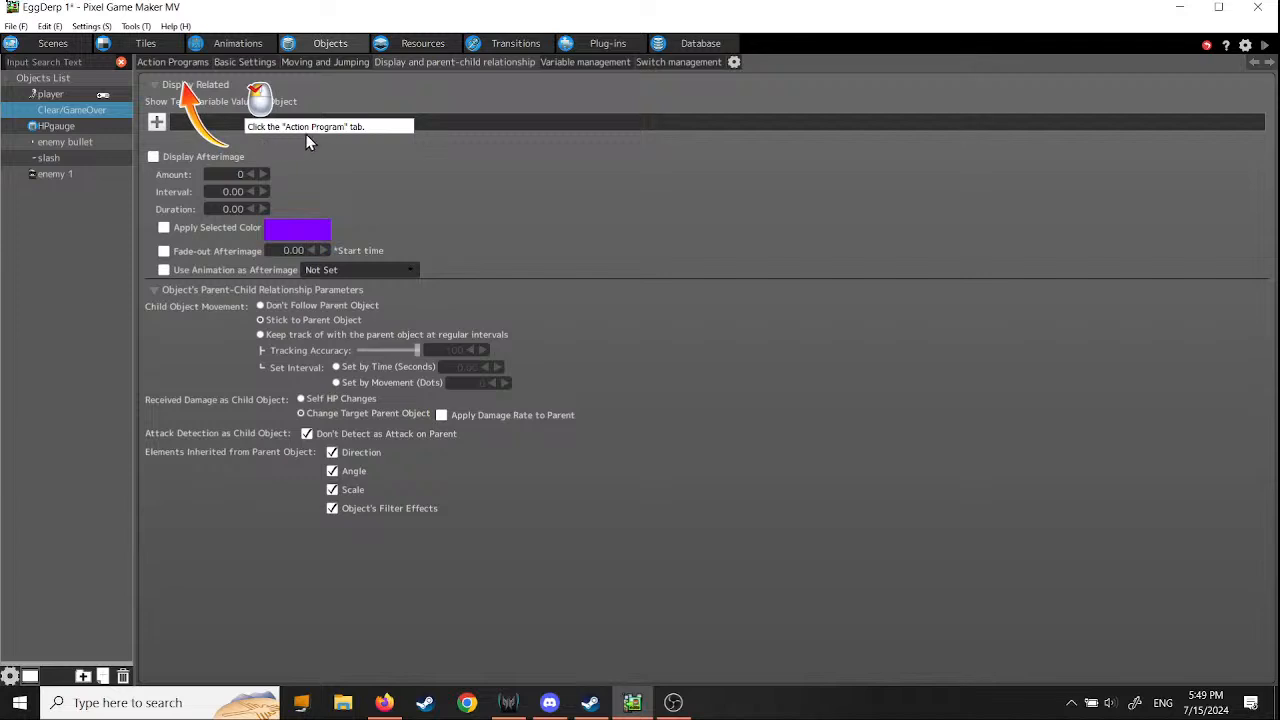
- Show the Clear/GameOver object's action program and rename its existing action "Default State"
left_click(170, 63)
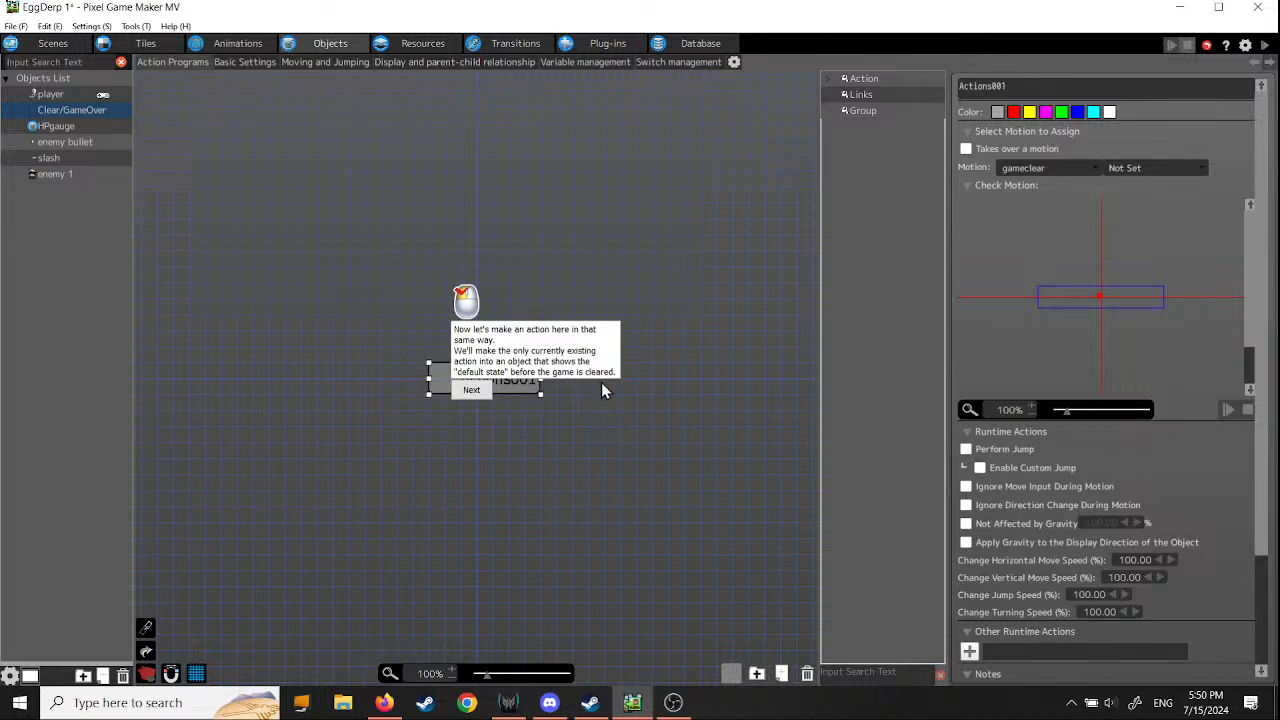
left_click(476, 391)
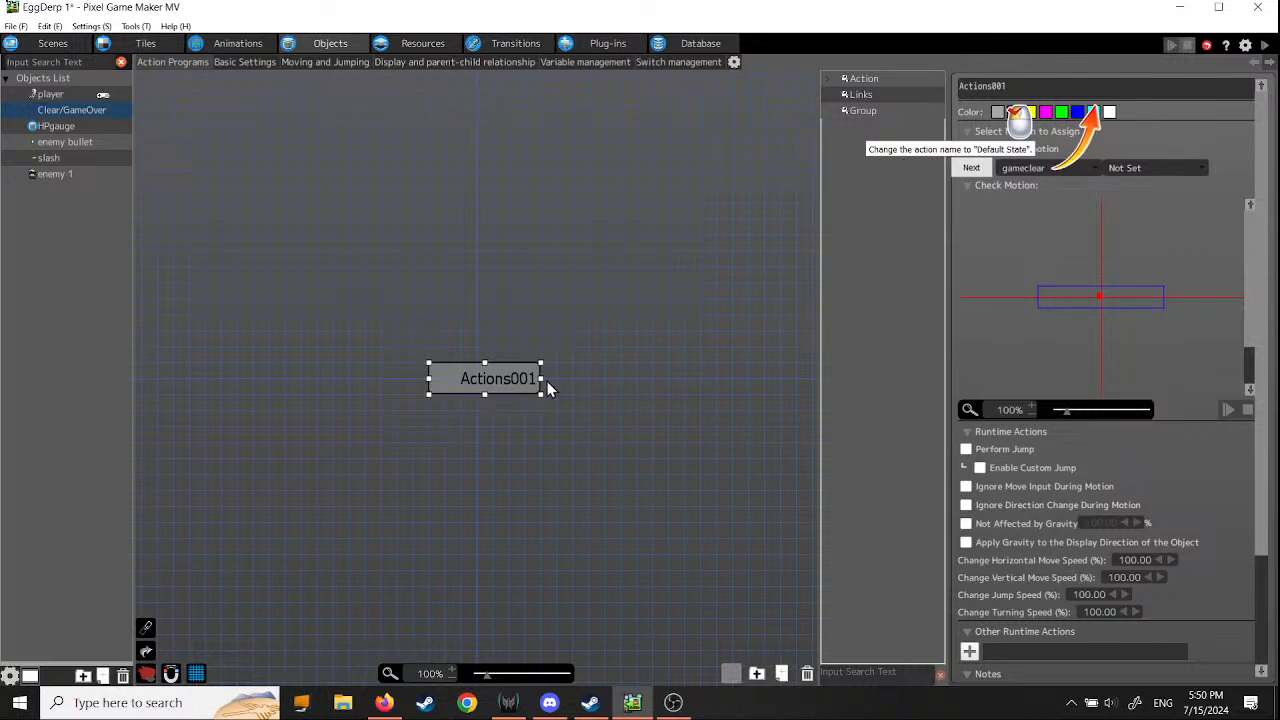
left_click(1014, 86)
type("Default Stte")
key("BackSpace")
key("BackSpace")
type("ate")
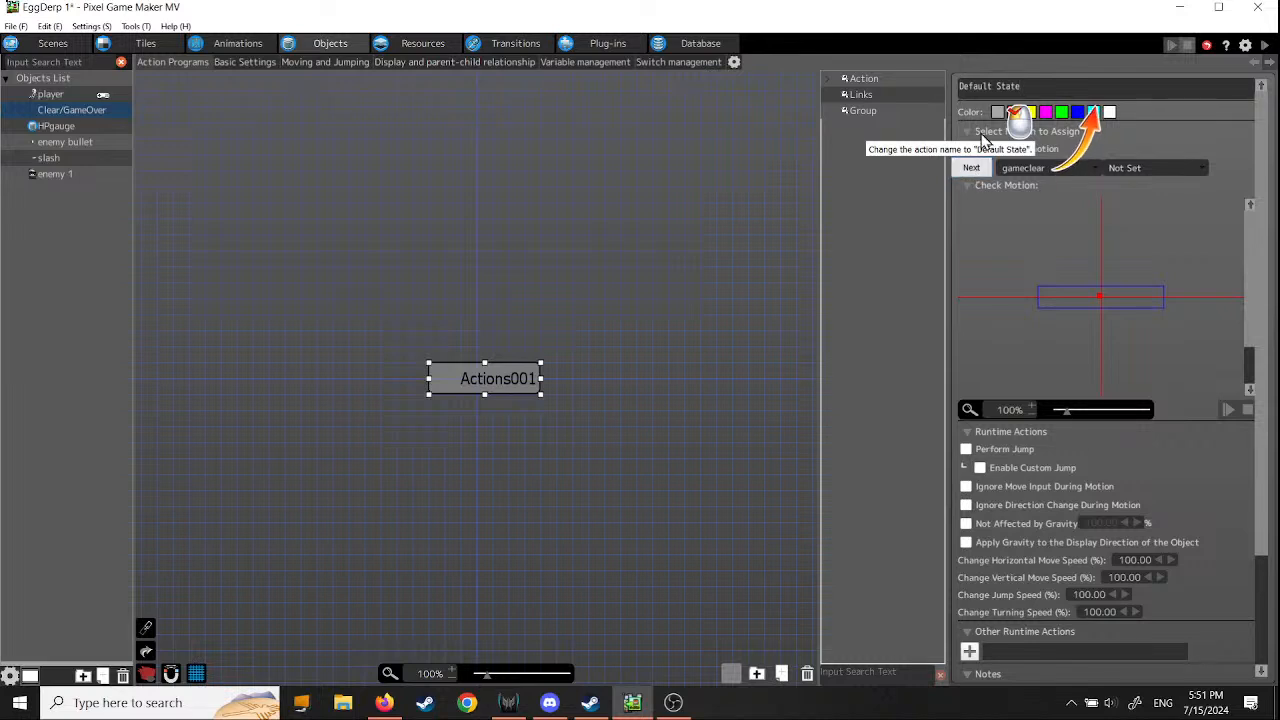
left_click(970, 170)
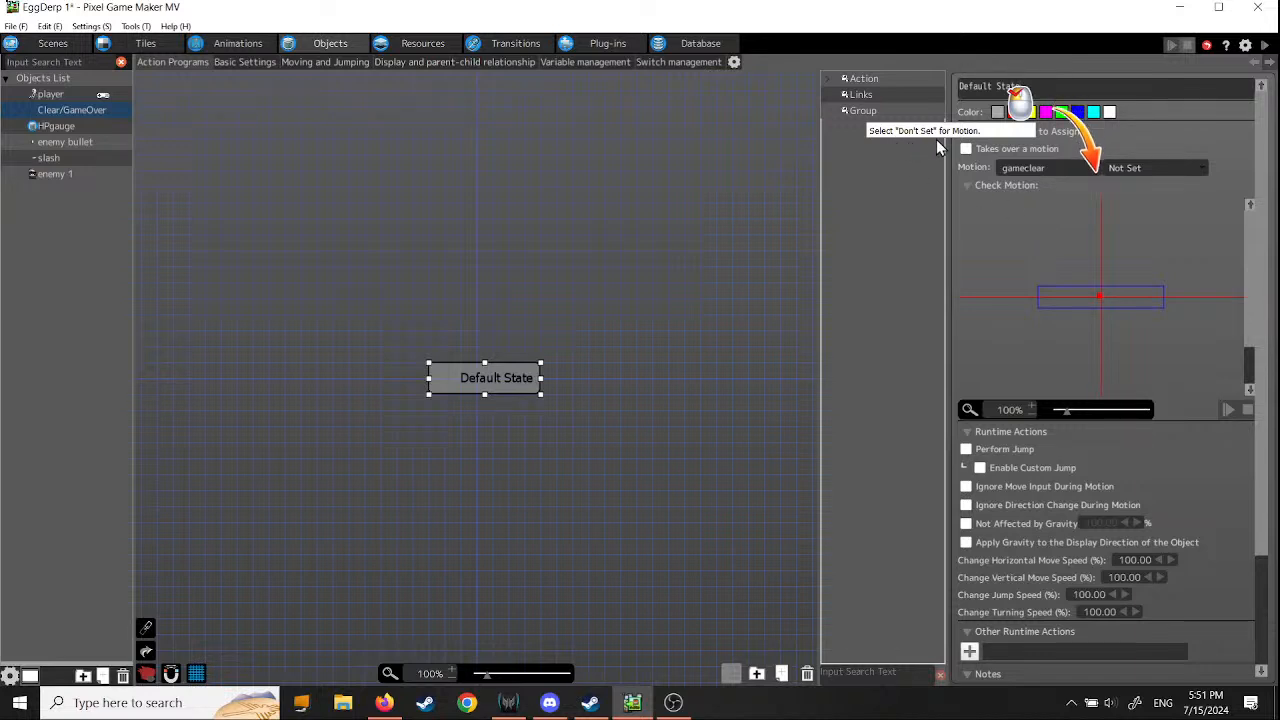
- Set the Default State action's motion to "Don't Set" and make it not affected by gravity
left_click(1045, 168)
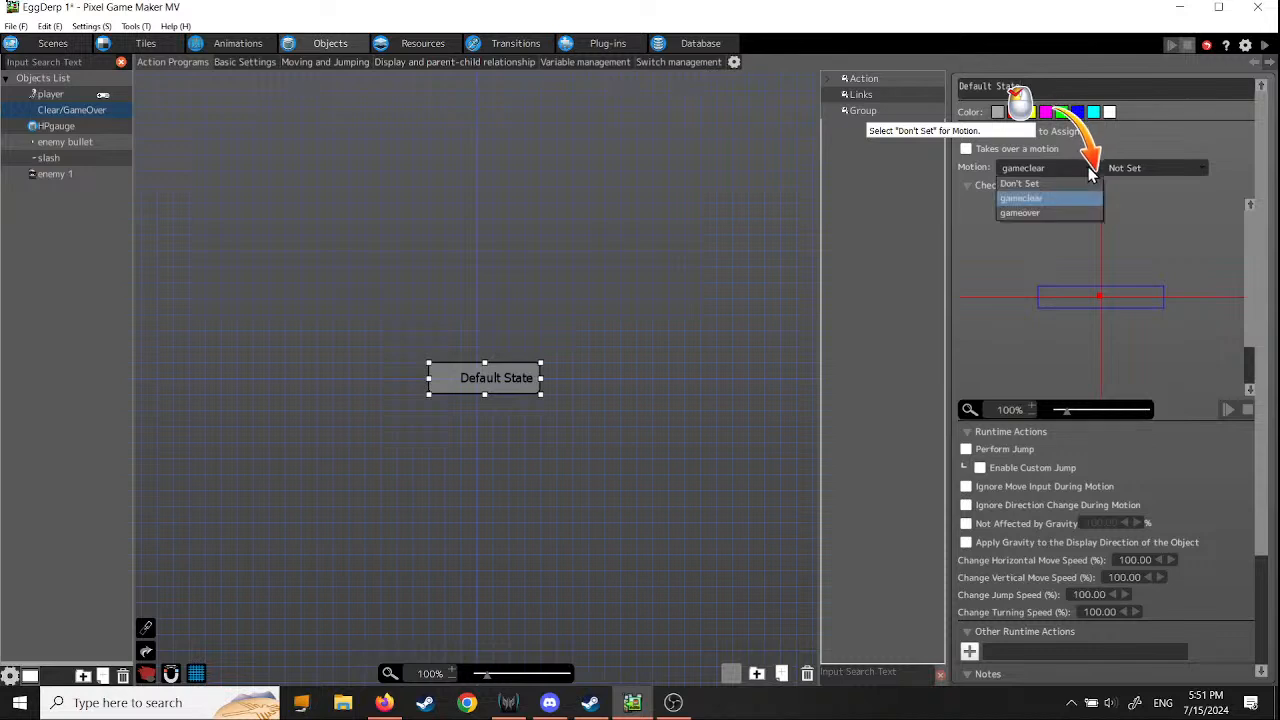
left_click(1074, 184)
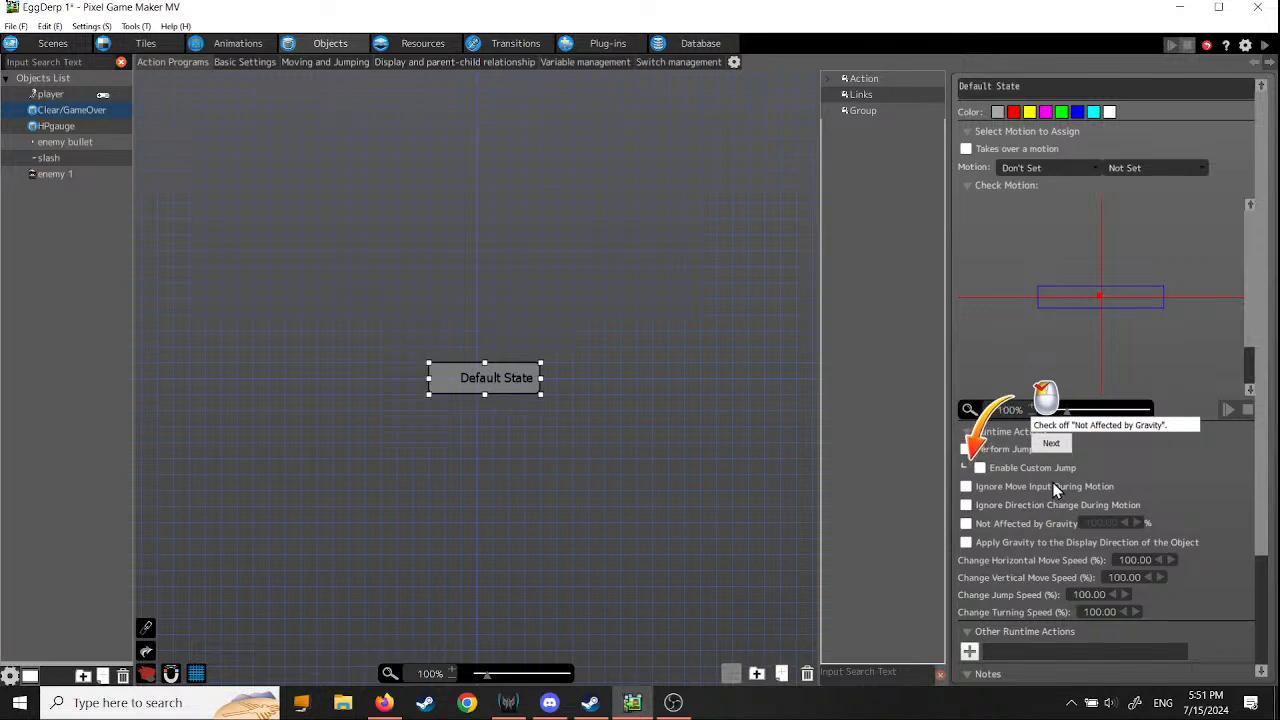
left_click(966, 523)
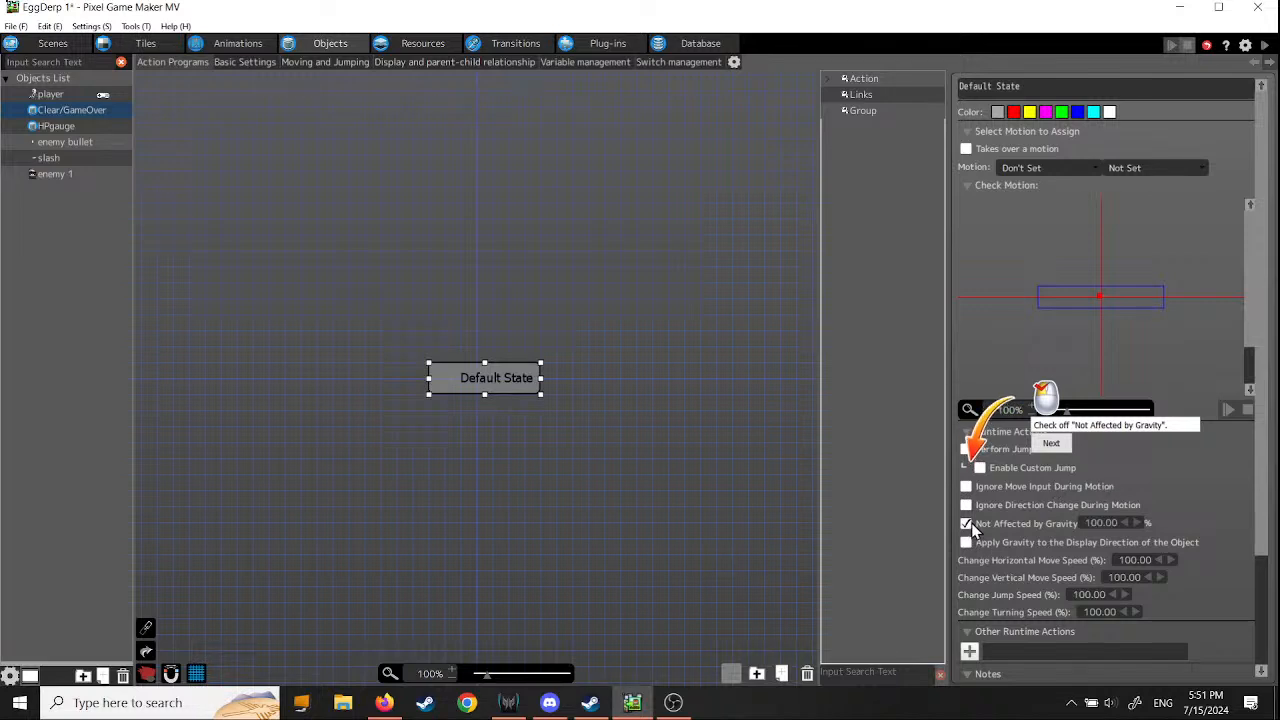
left_click(1054, 447)
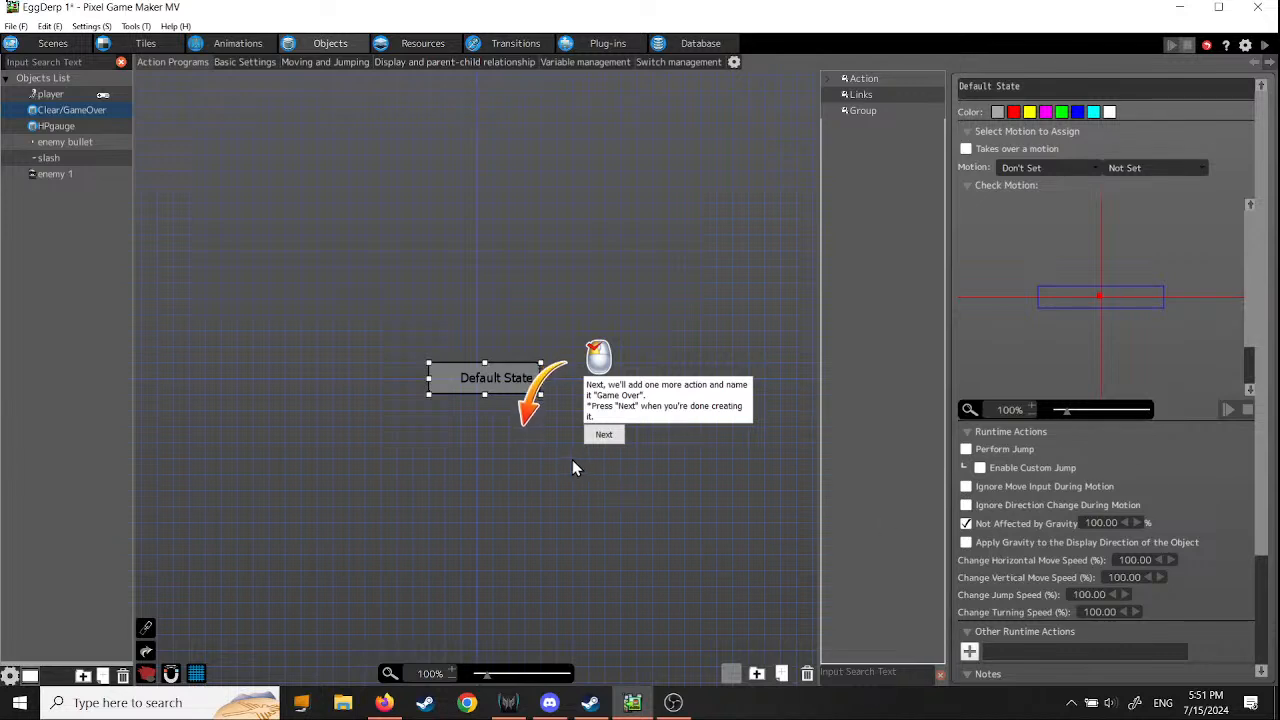
- Add a second action to the program and place it directly below Default State
right_click(548, 467)
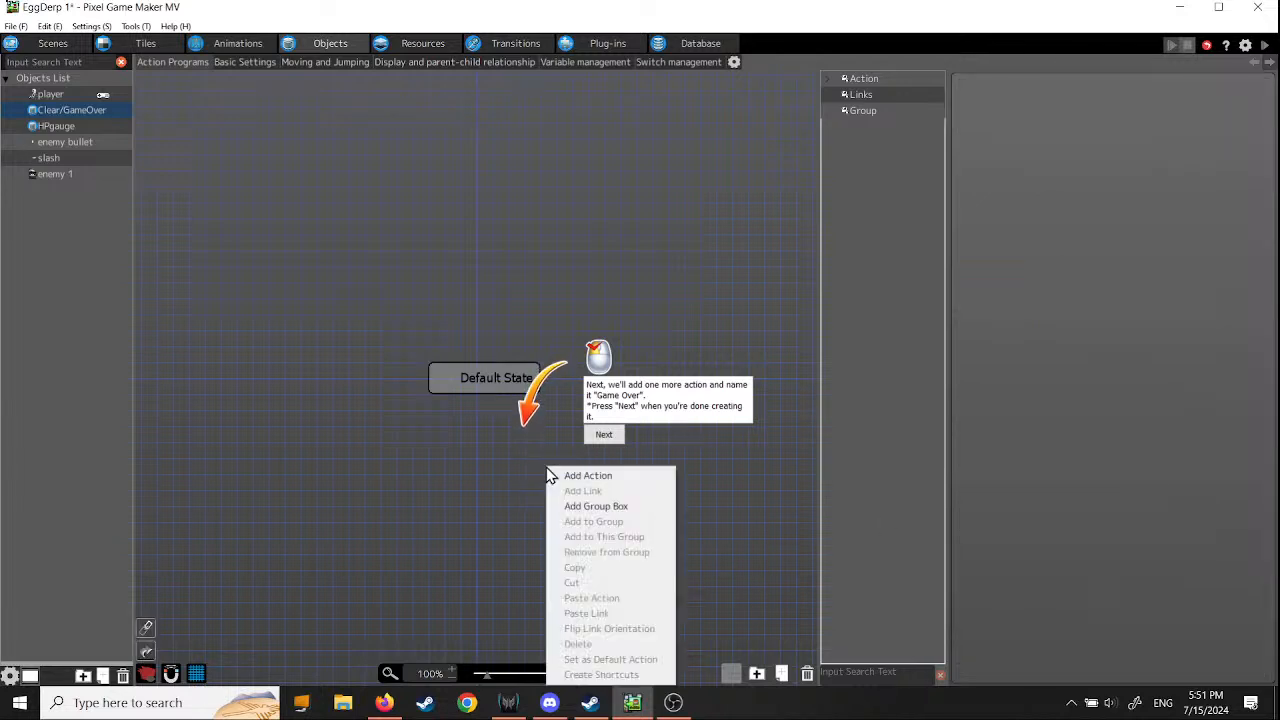
left_click(568, 477)
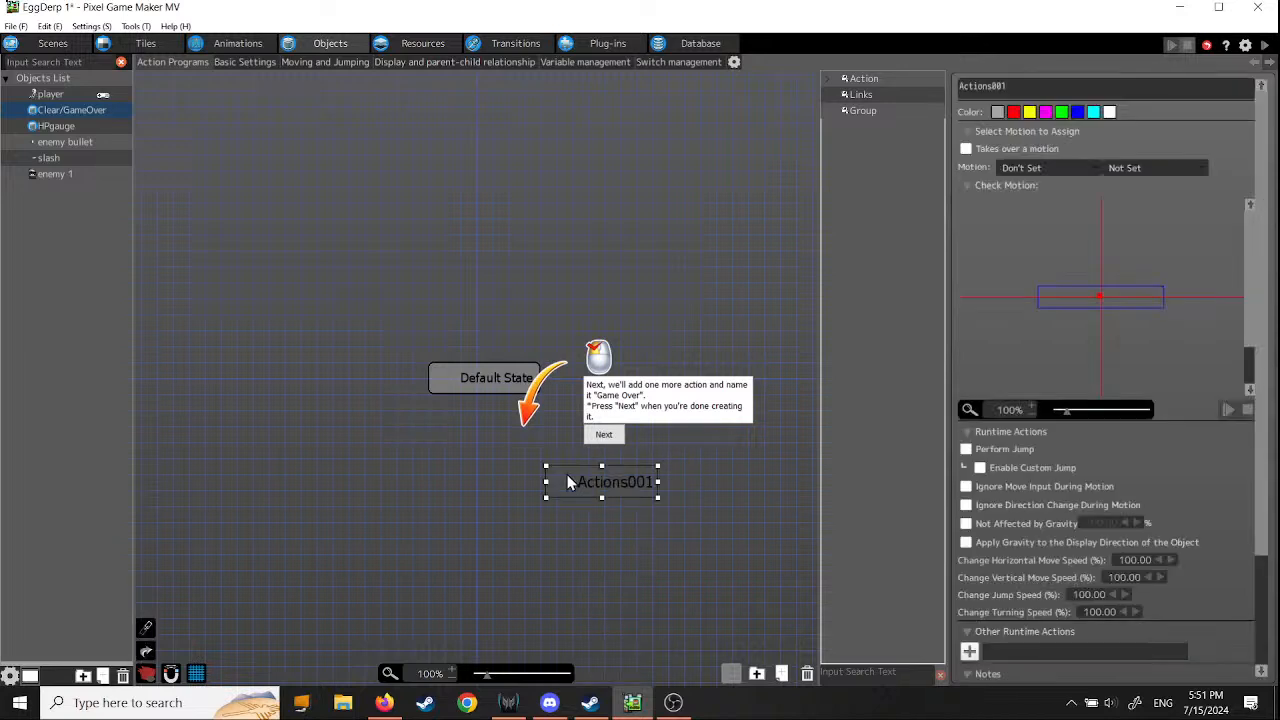
left_click_drag(614, 489, 555, 472)
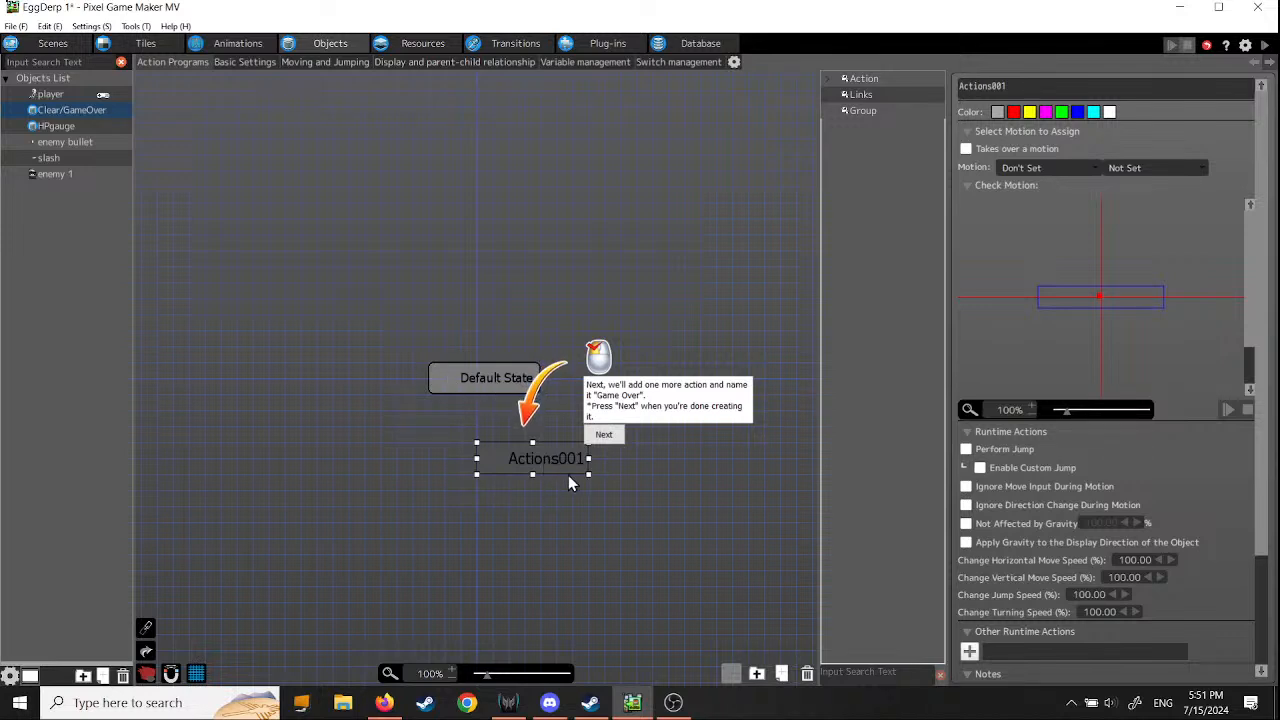
left_click_drag(556, 466, 508, 450)
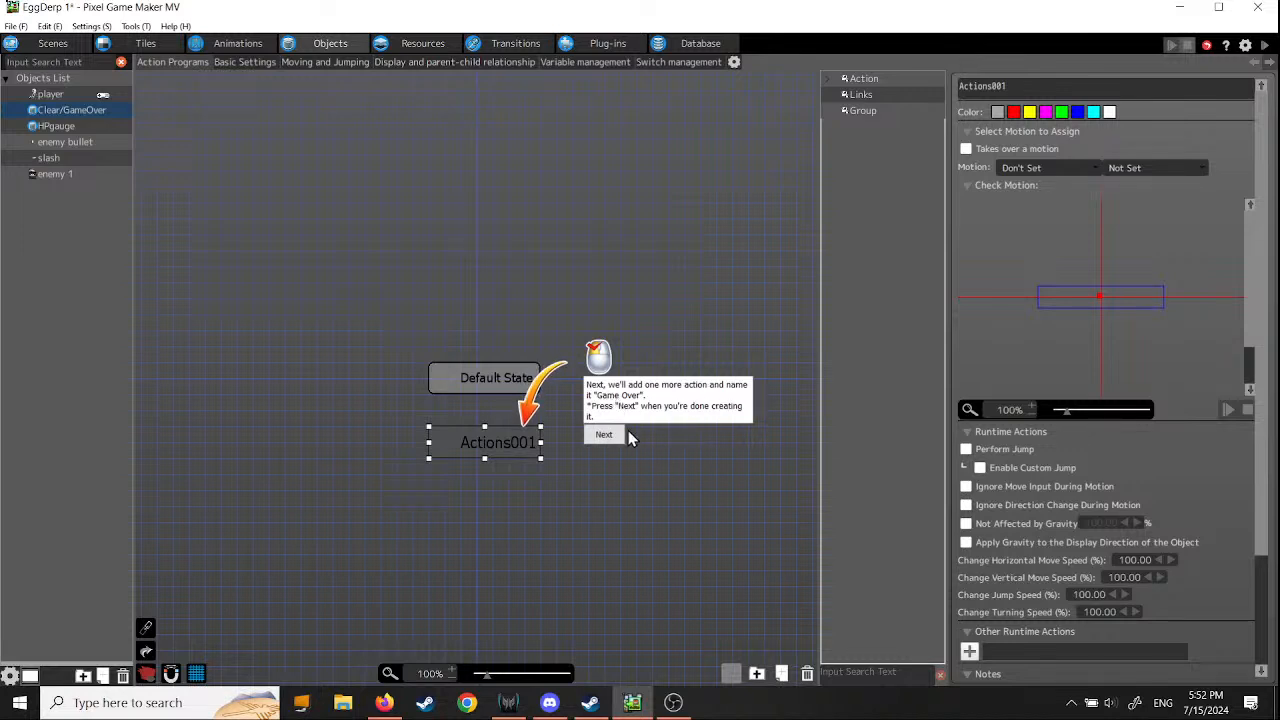
left_click(602, 437)
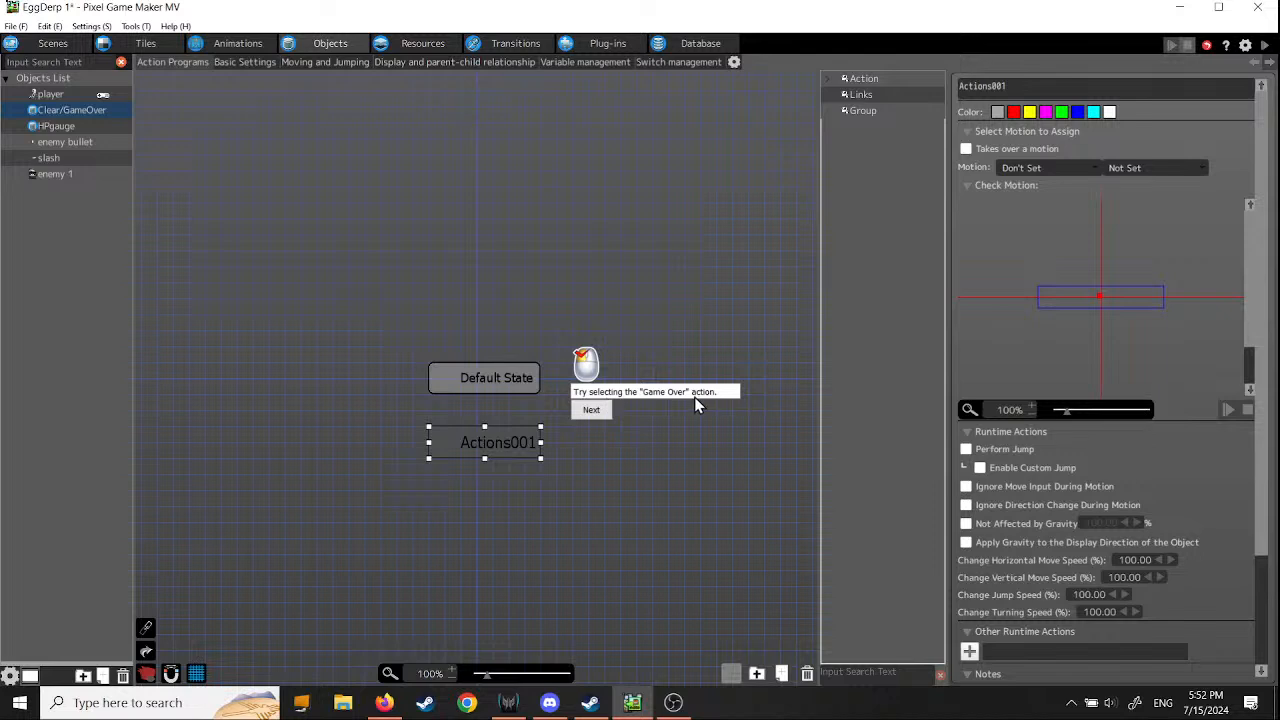
left_click(591, 411)
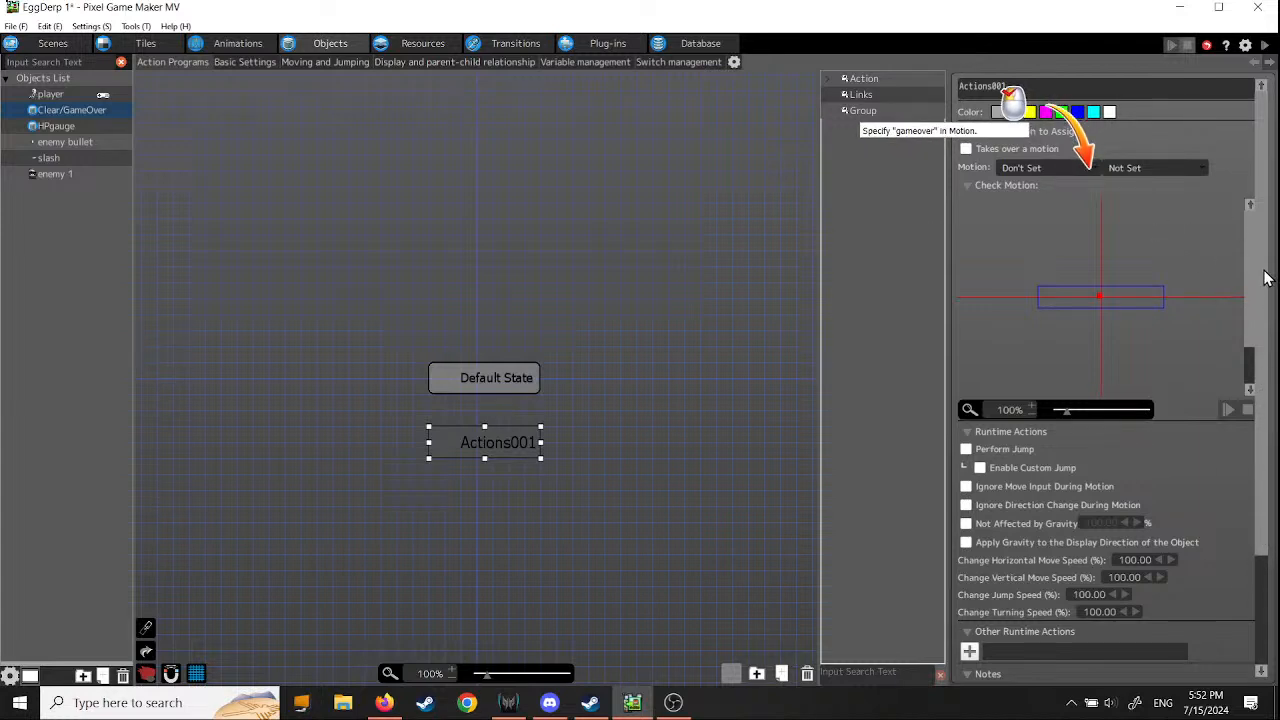
- Assign the "gameover" motion to the second action and make it not affected by gravity
left_click_drag(1264, 270, 1273, 201)
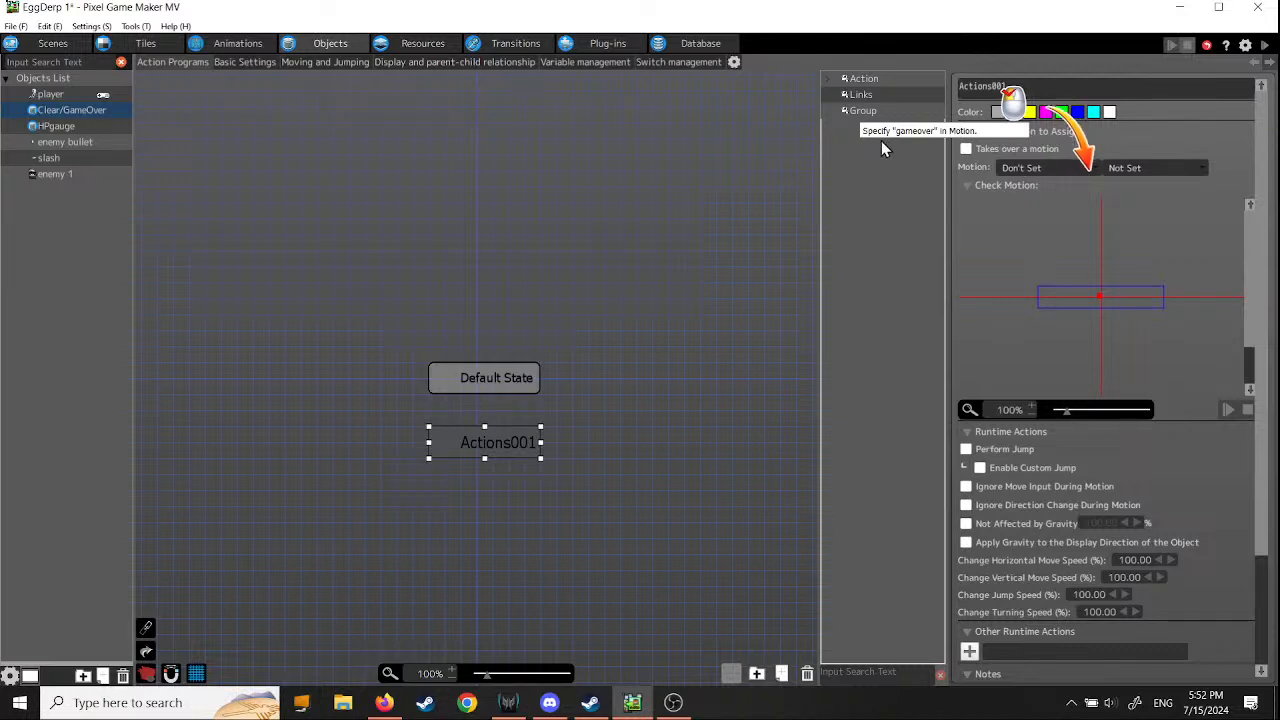
left_click(1088, 169)
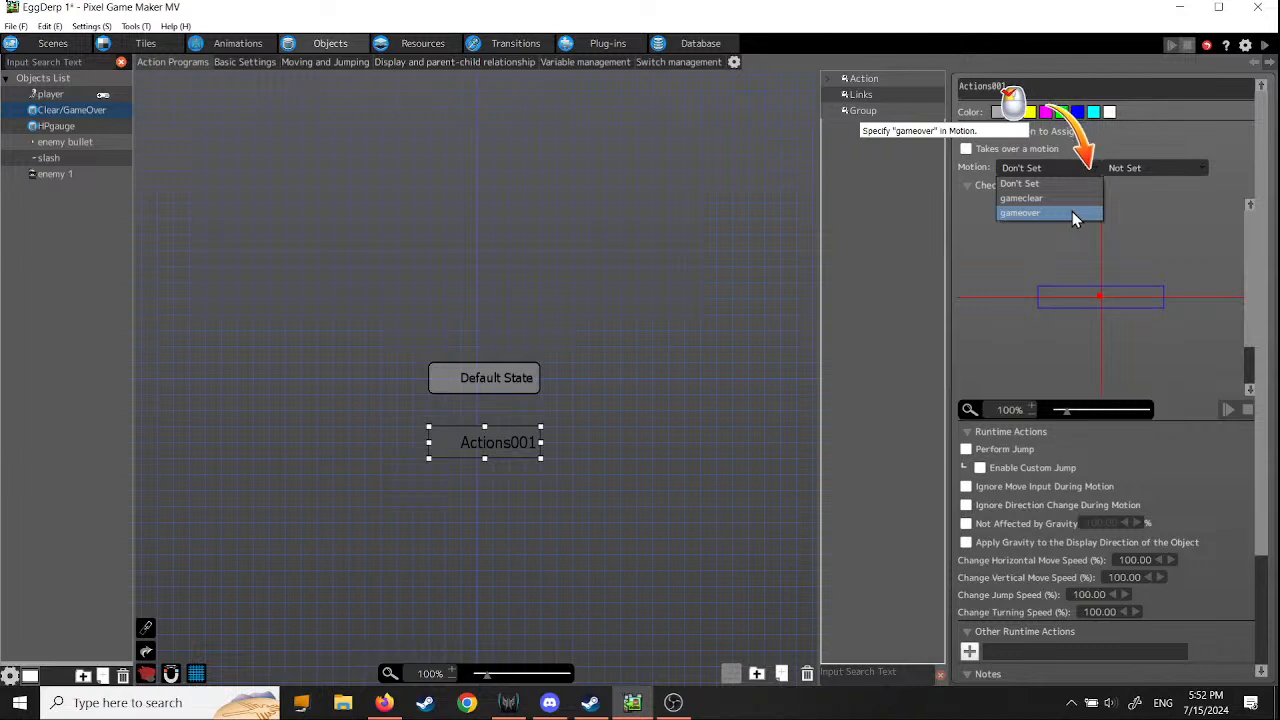
left_click(1020, 212)
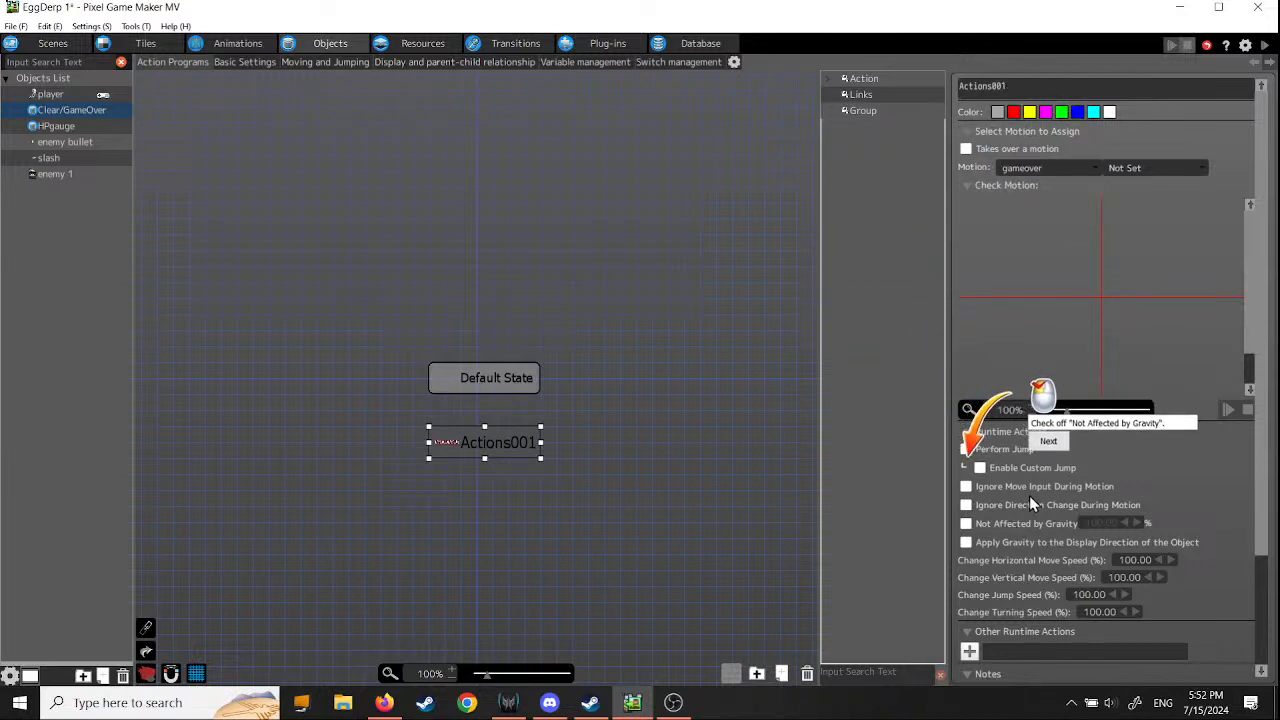
left_click(966, 523)
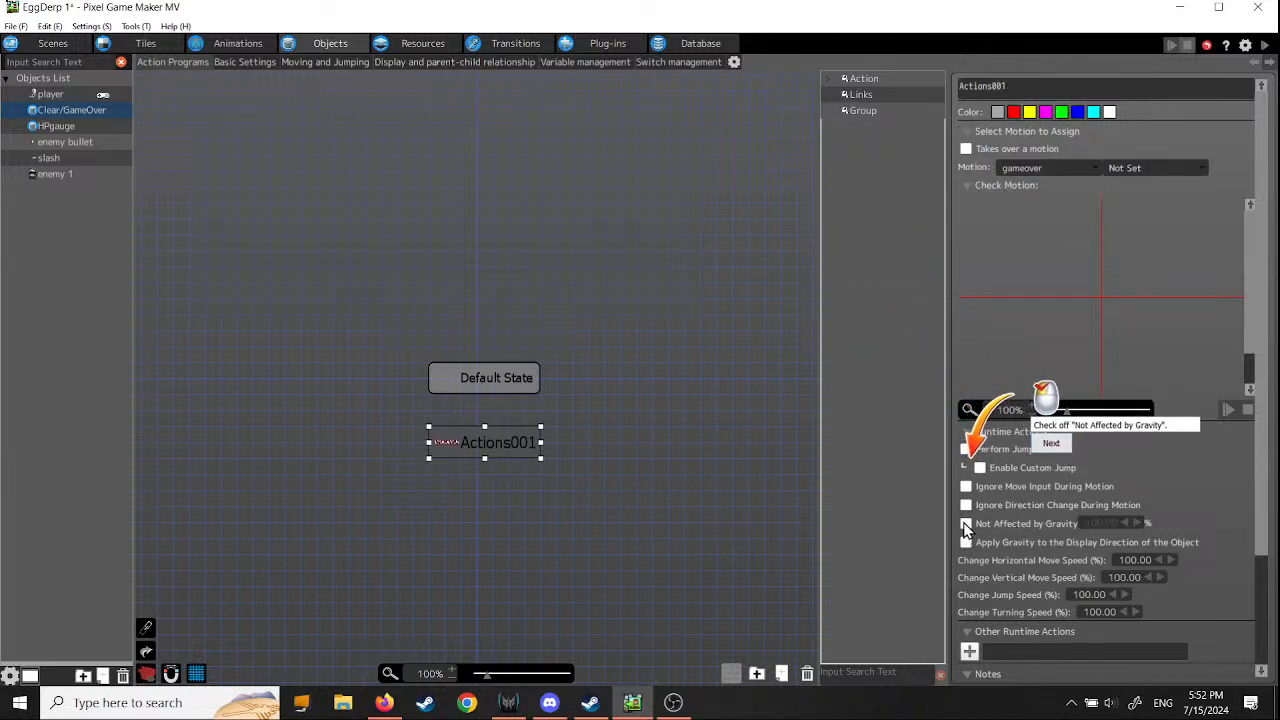
left_click(1055, 447)
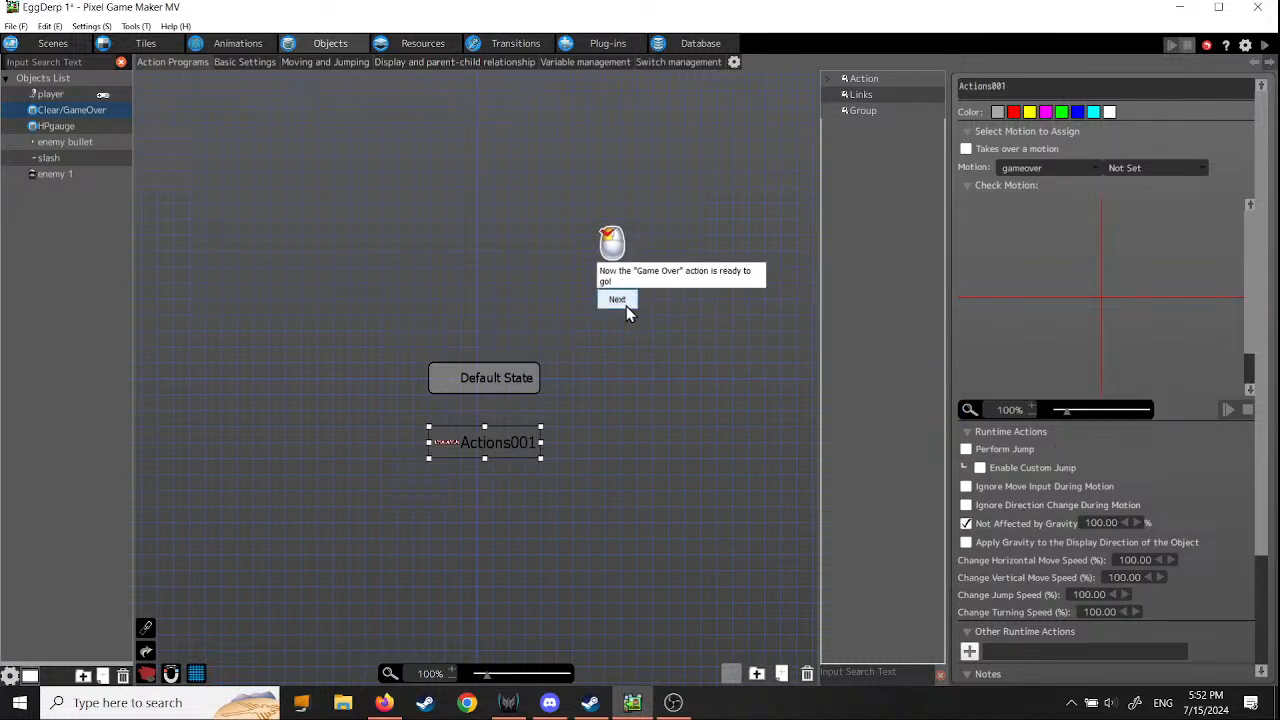
left_click(625, 304)
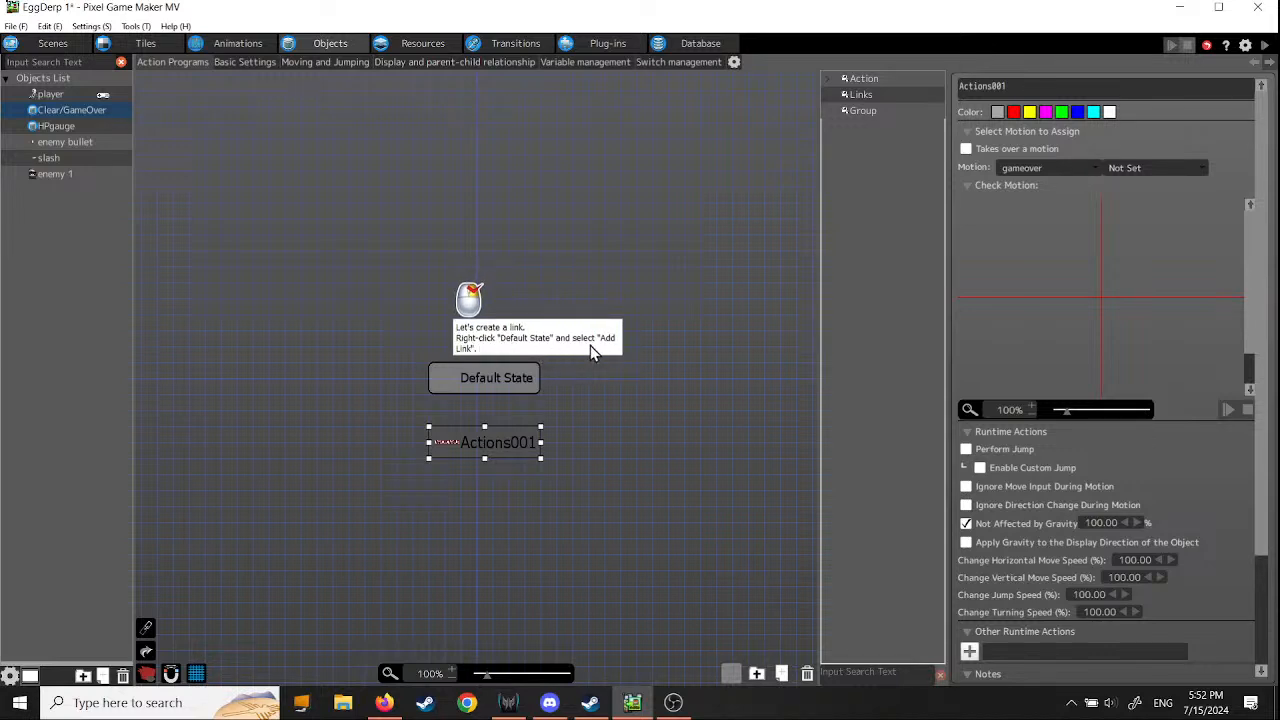
- Add a link from the Default State action to the action below it
right_click(500, 381)
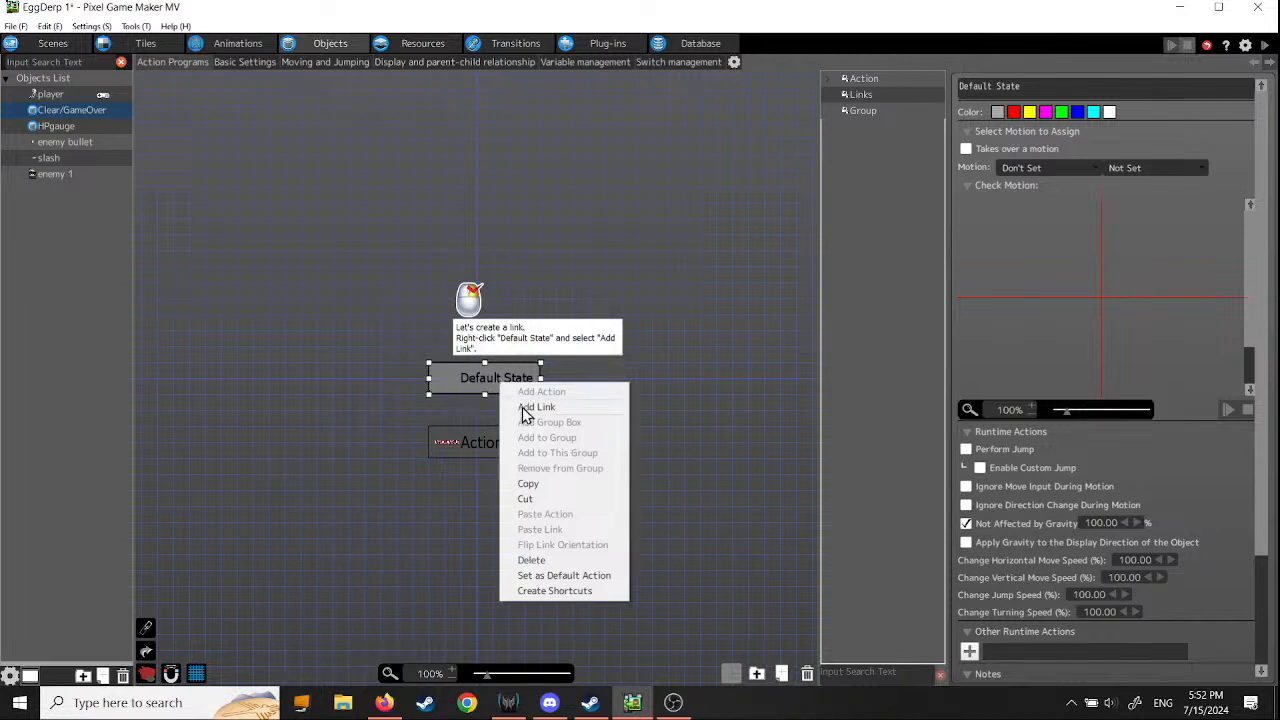
left_click(522, 409)
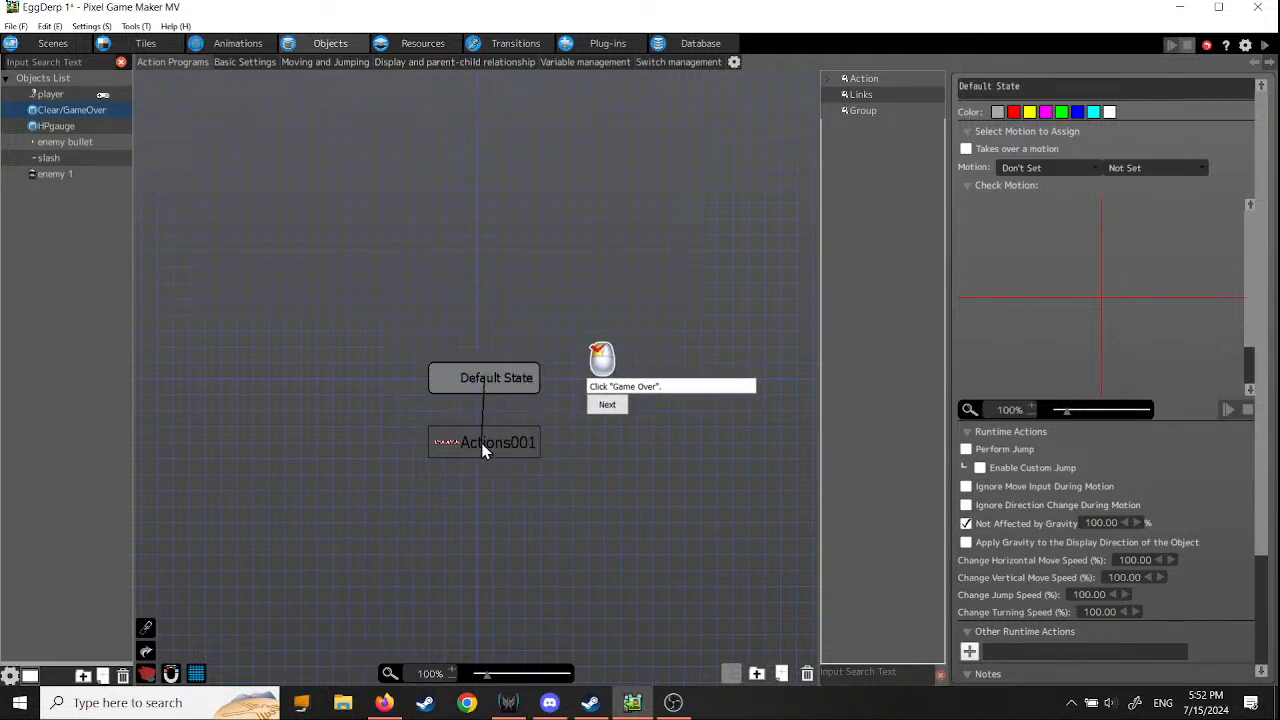
left_click(482, 444)
- Rename the linked second action "Game Over" and continue the tutorial
left_click(508, 448)
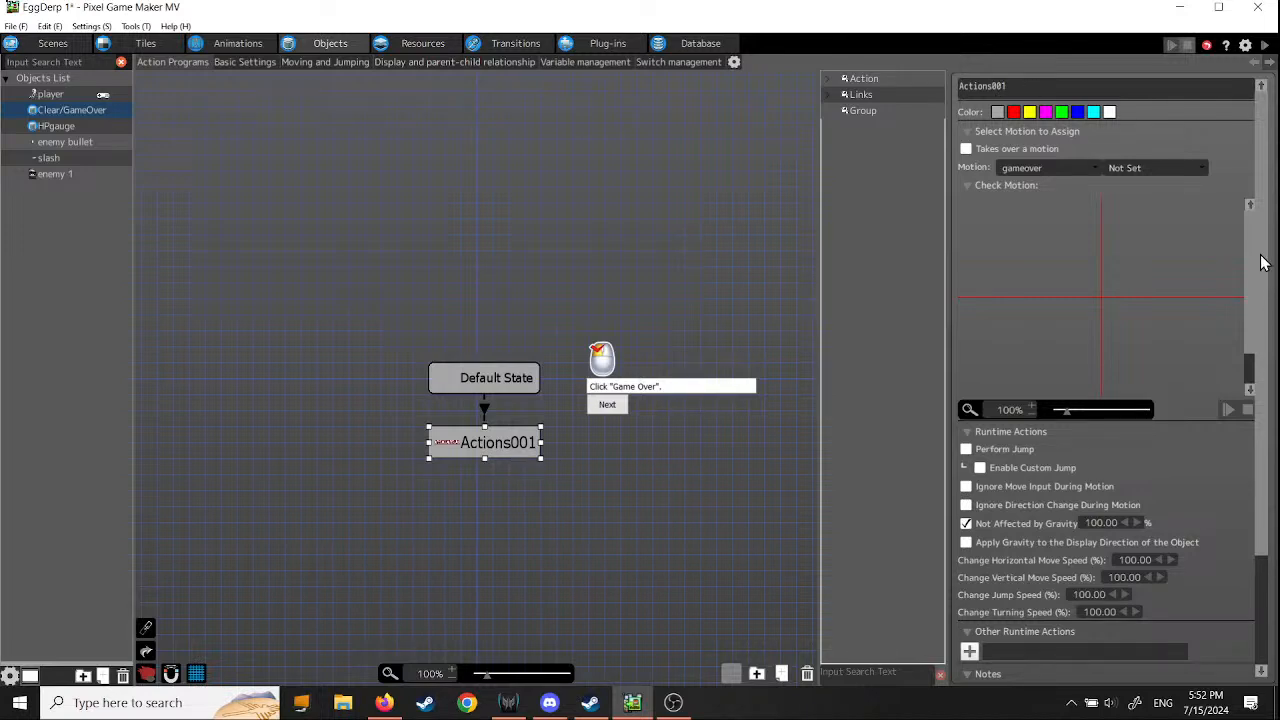
double_click(1024, 88)
type("GameOver")
left_click(608, 409)
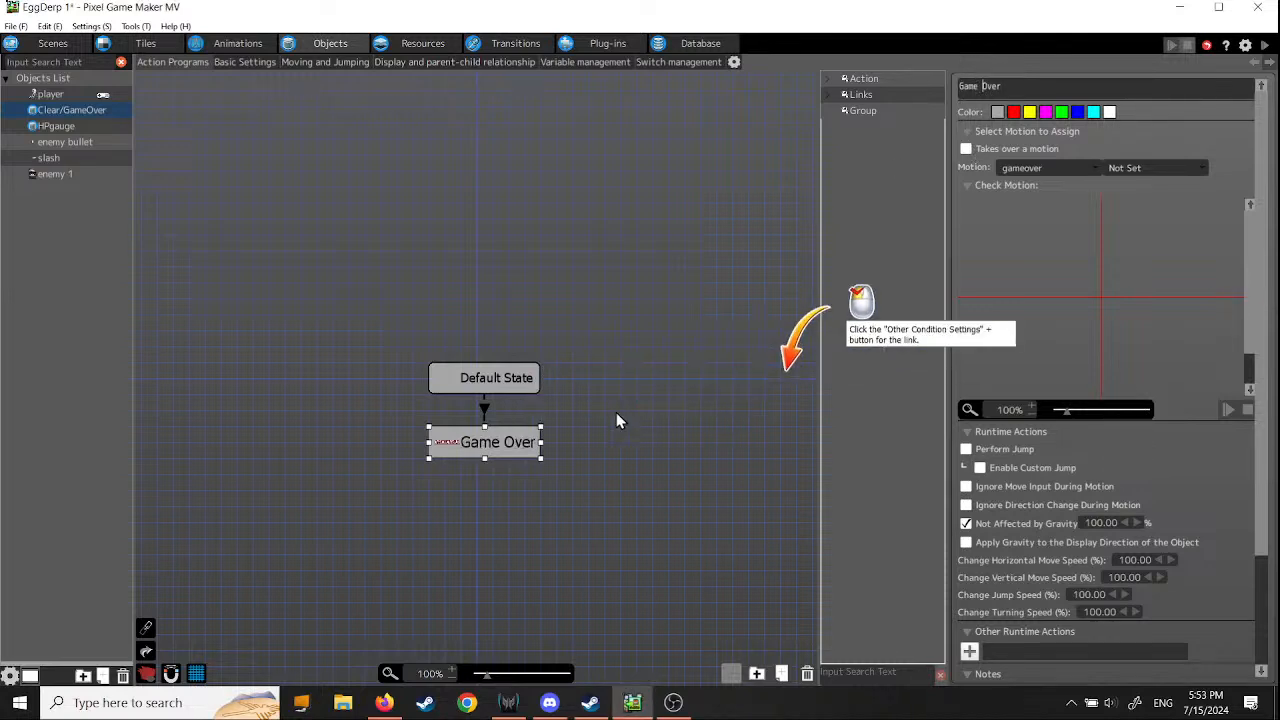
- Open the Other Condition Settings for the link between Default State and Game Over
left_click(484, 409)
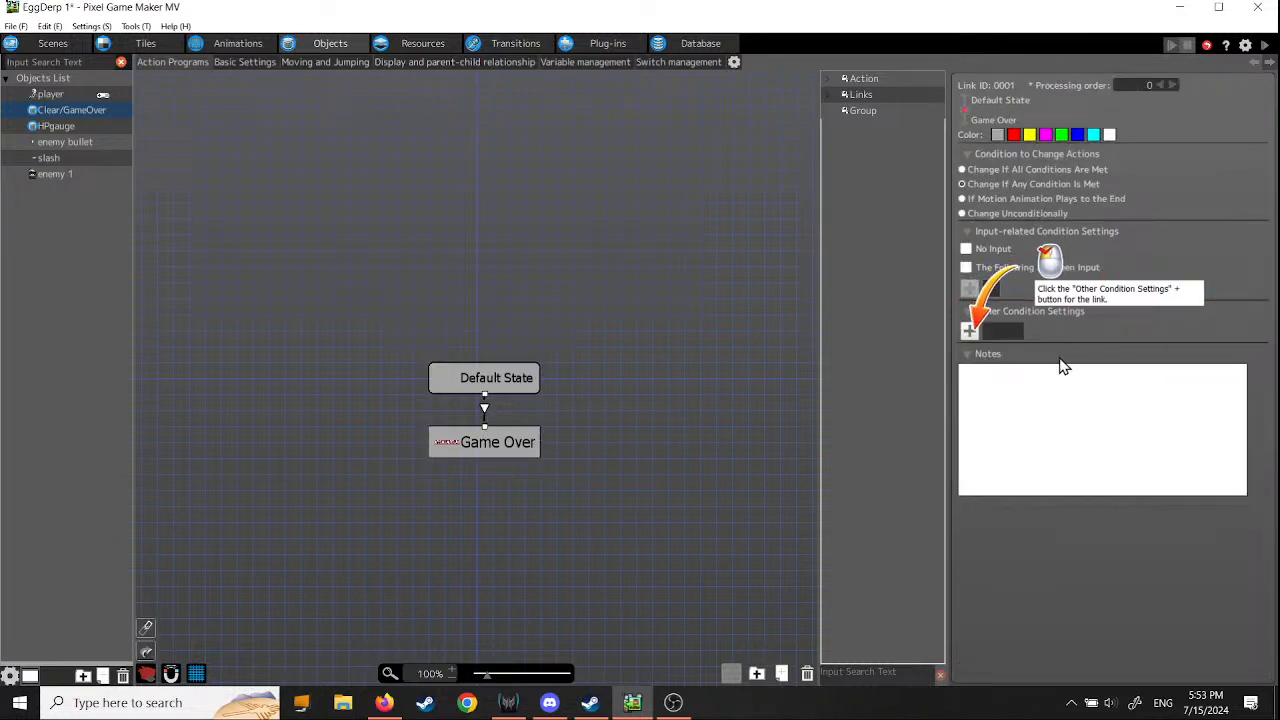
left_click(967, 331)
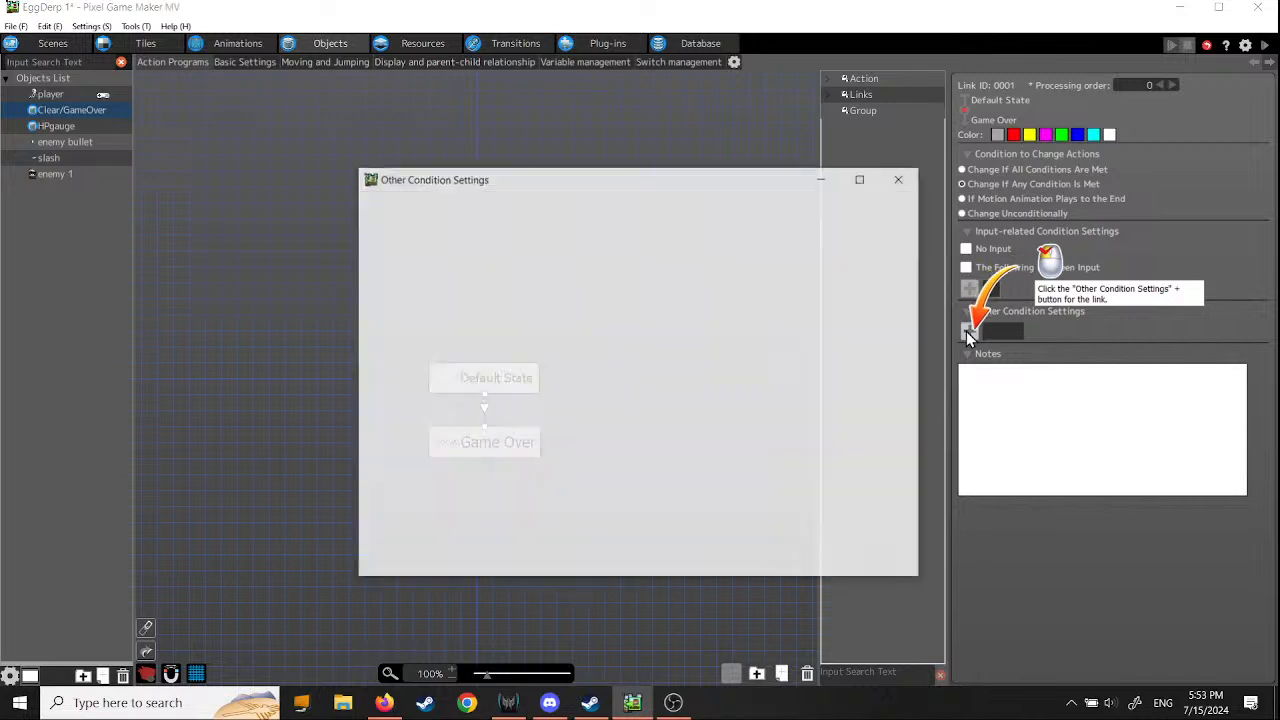
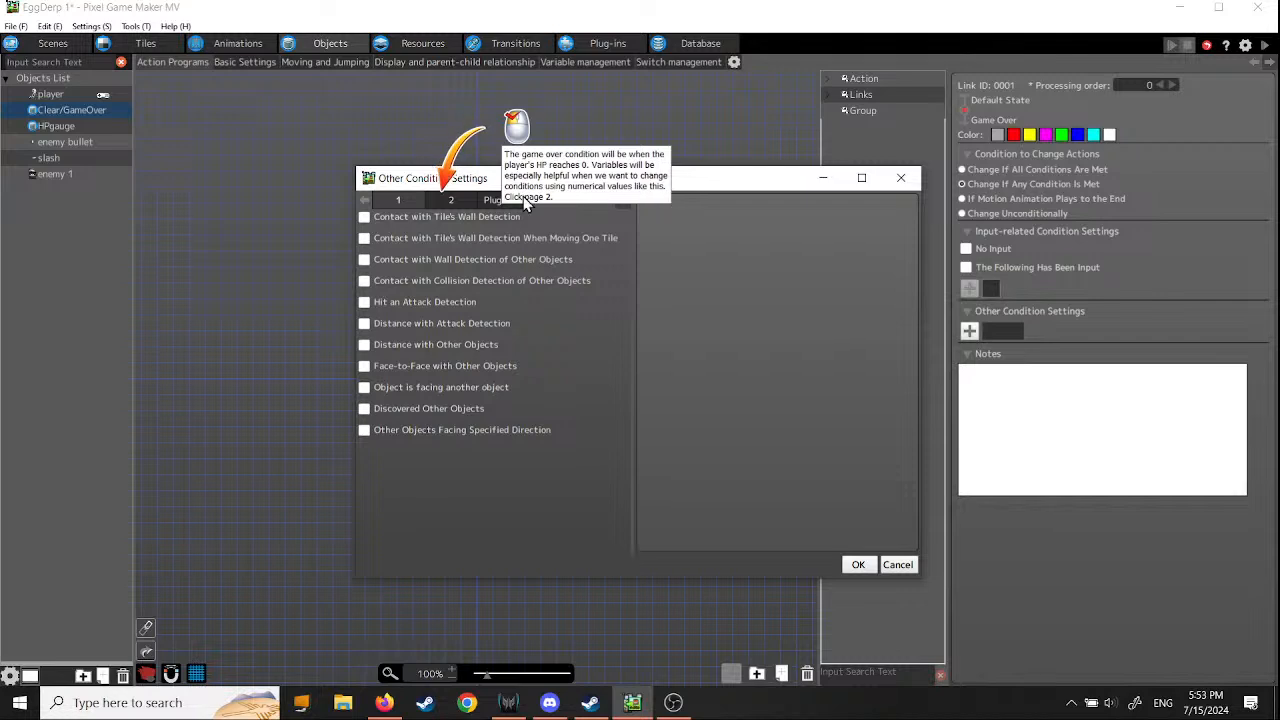
- Enable the Switch/Variable Changes condition for the link and continue the tutorial
left_click(451, 200)
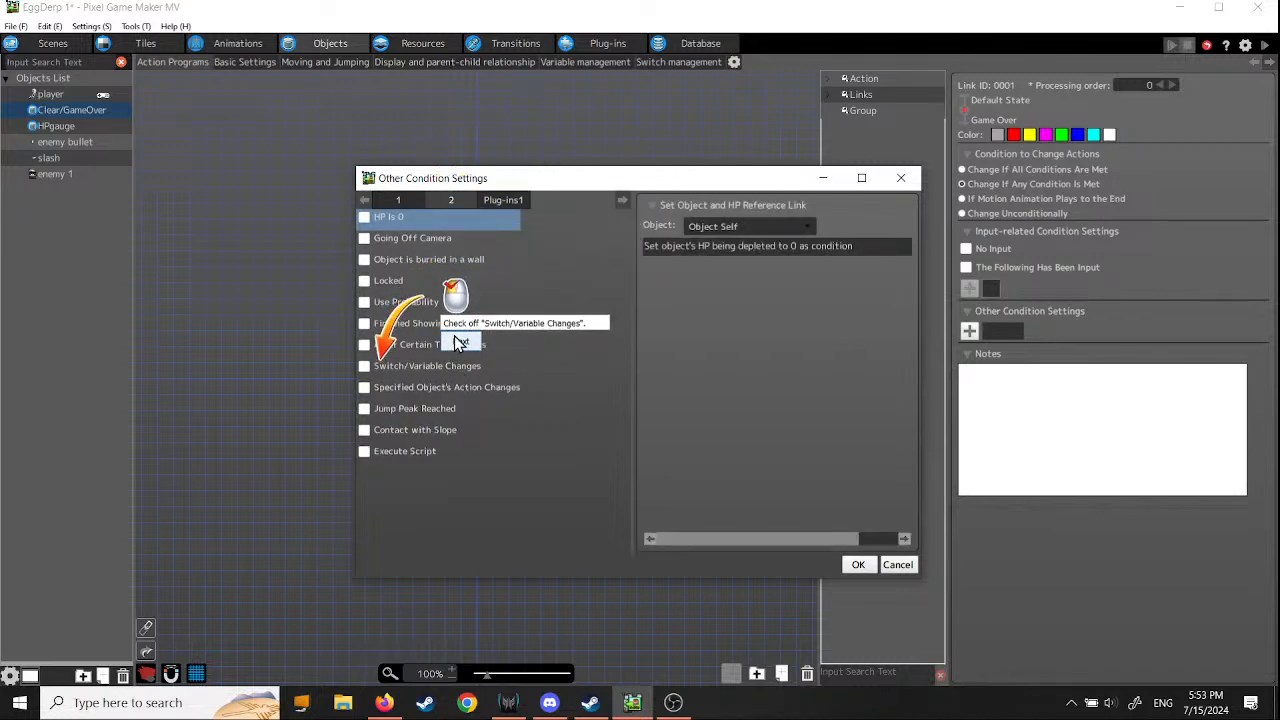
left_click(366, 365)
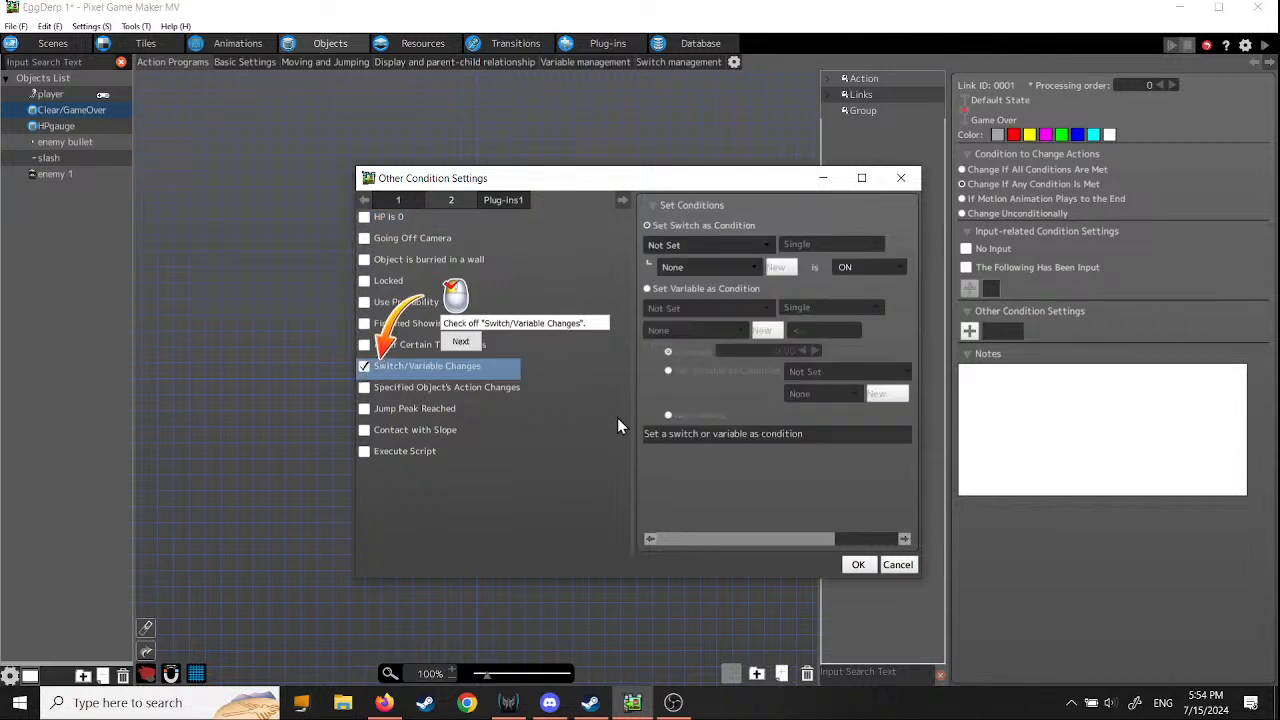
left_click(462, 343)
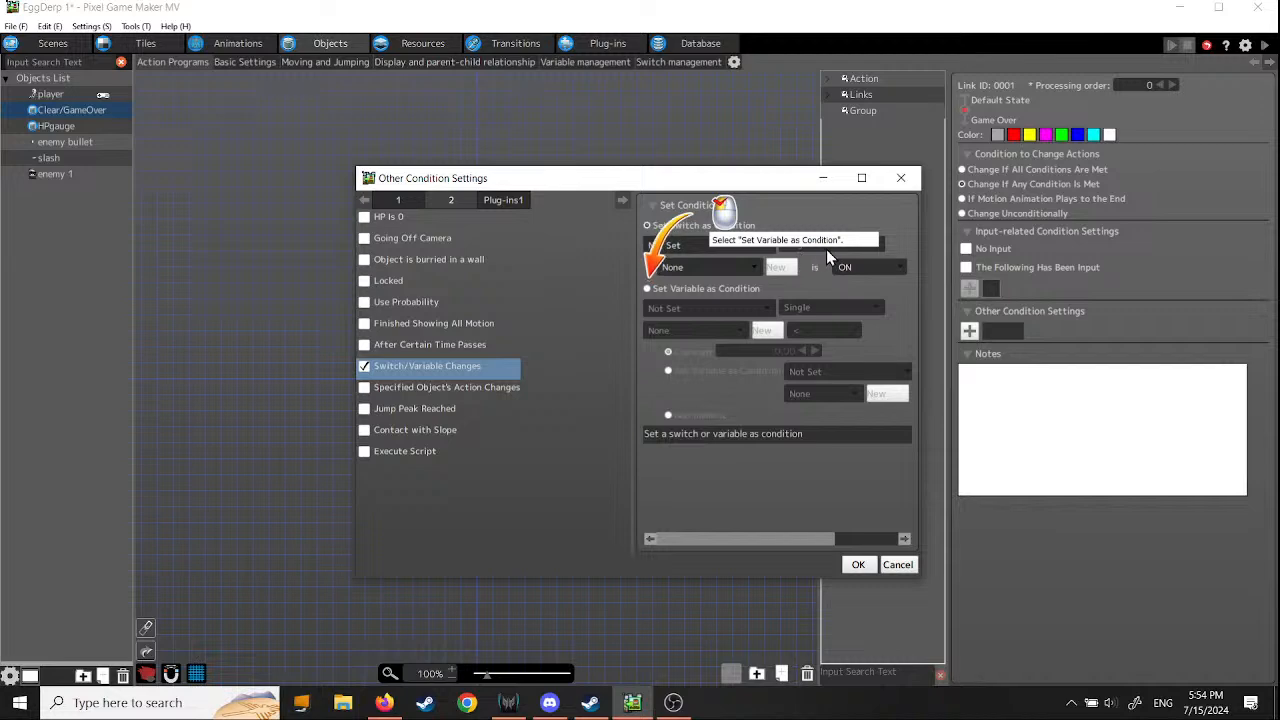
- Use a variable as the condition, choosing the player object's HP
left_click_drag(760, 186, 697, 226)
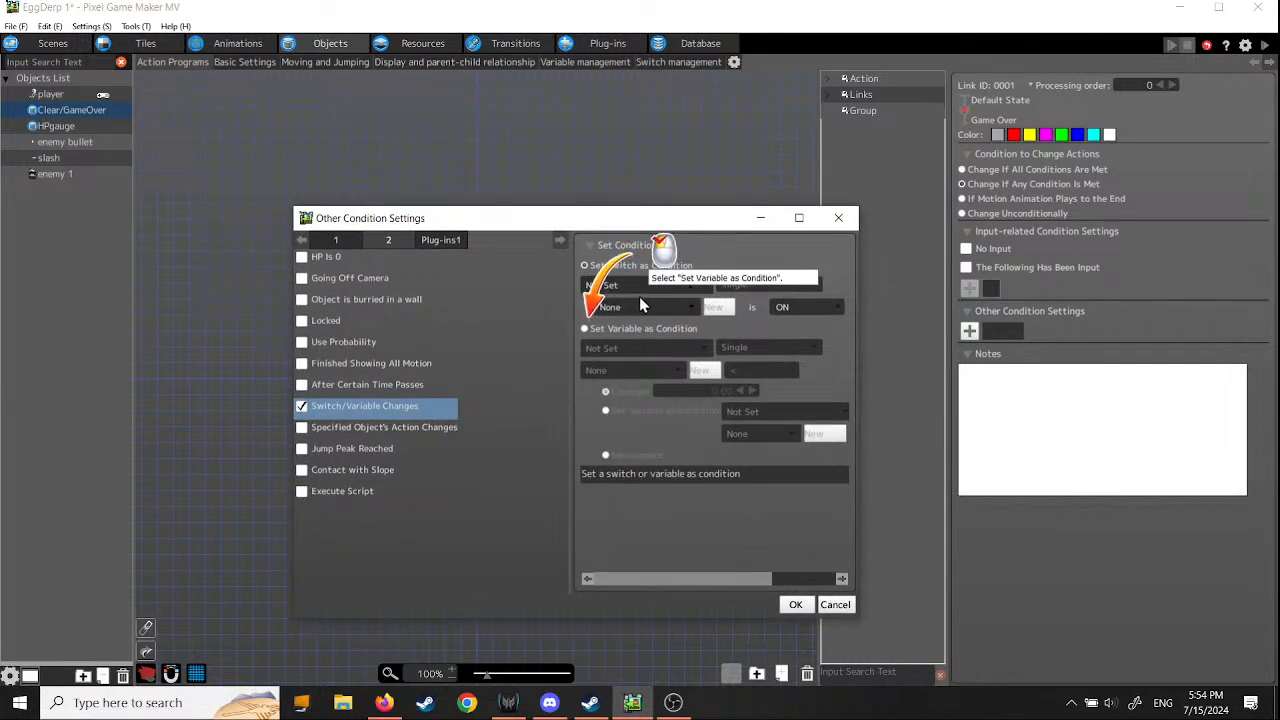
left_click_drag(711, 218, 663, 211)
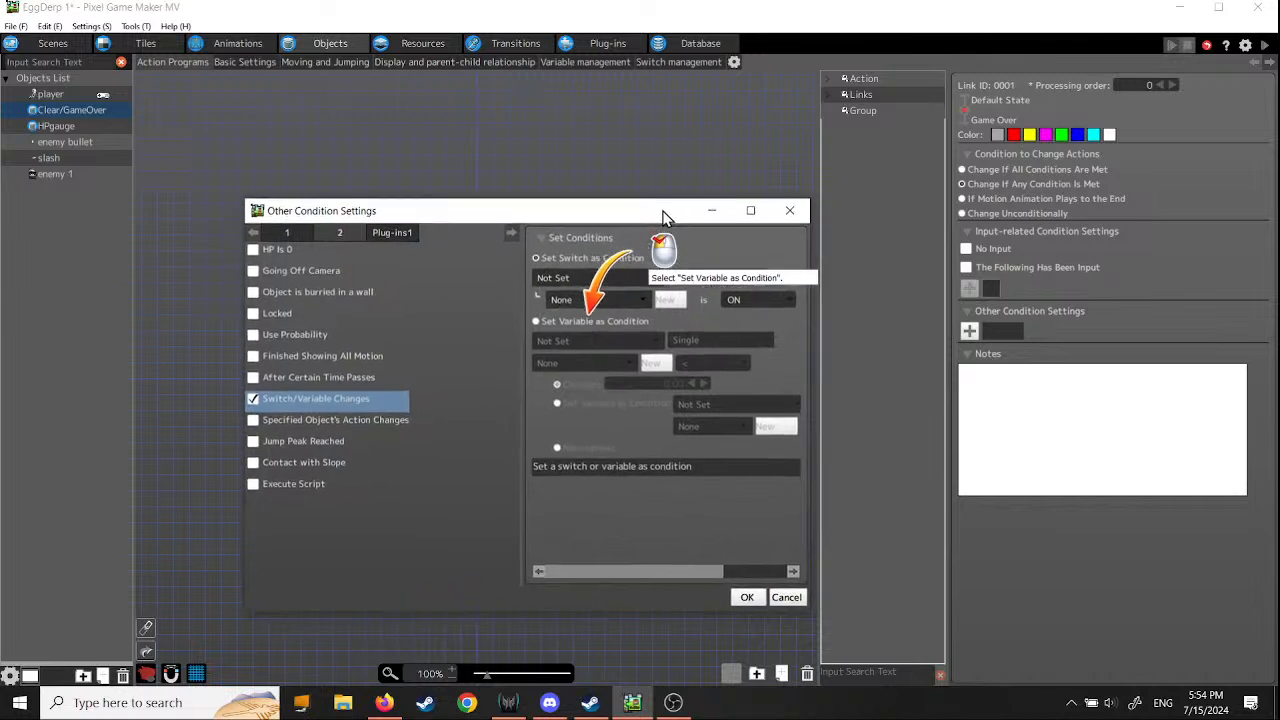
left_click(537, 321)
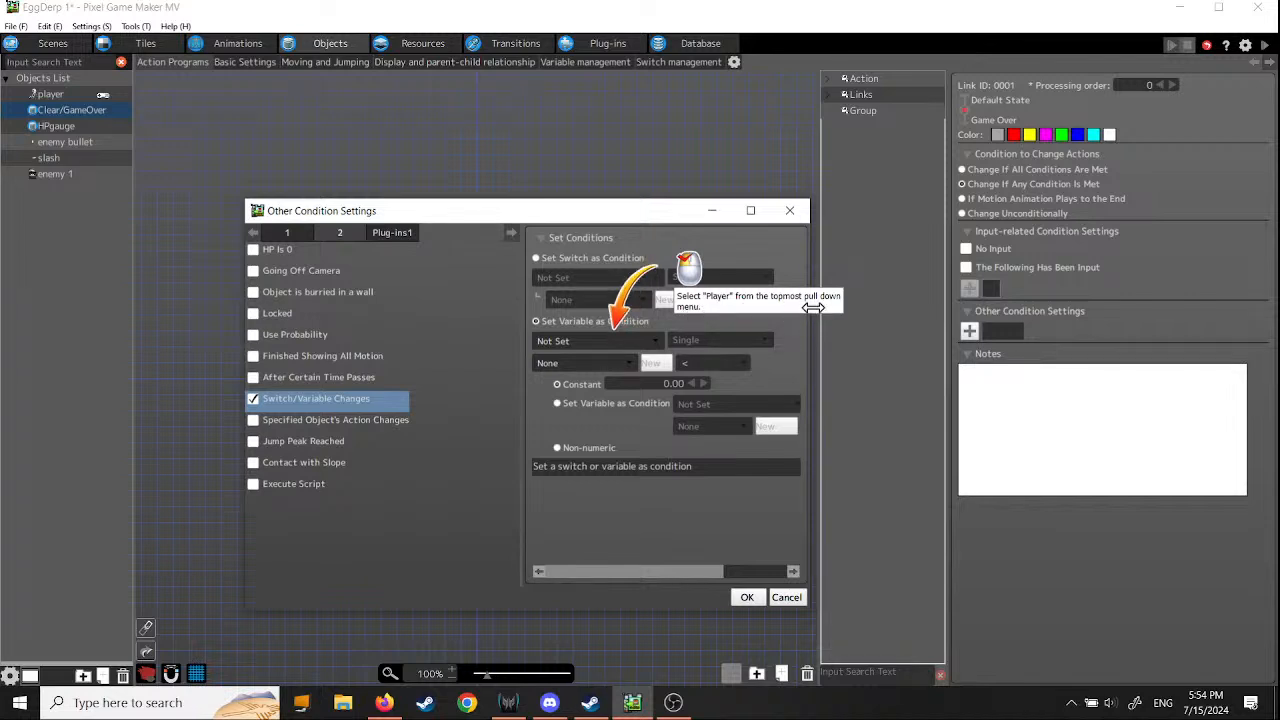
left_click(658, 346)
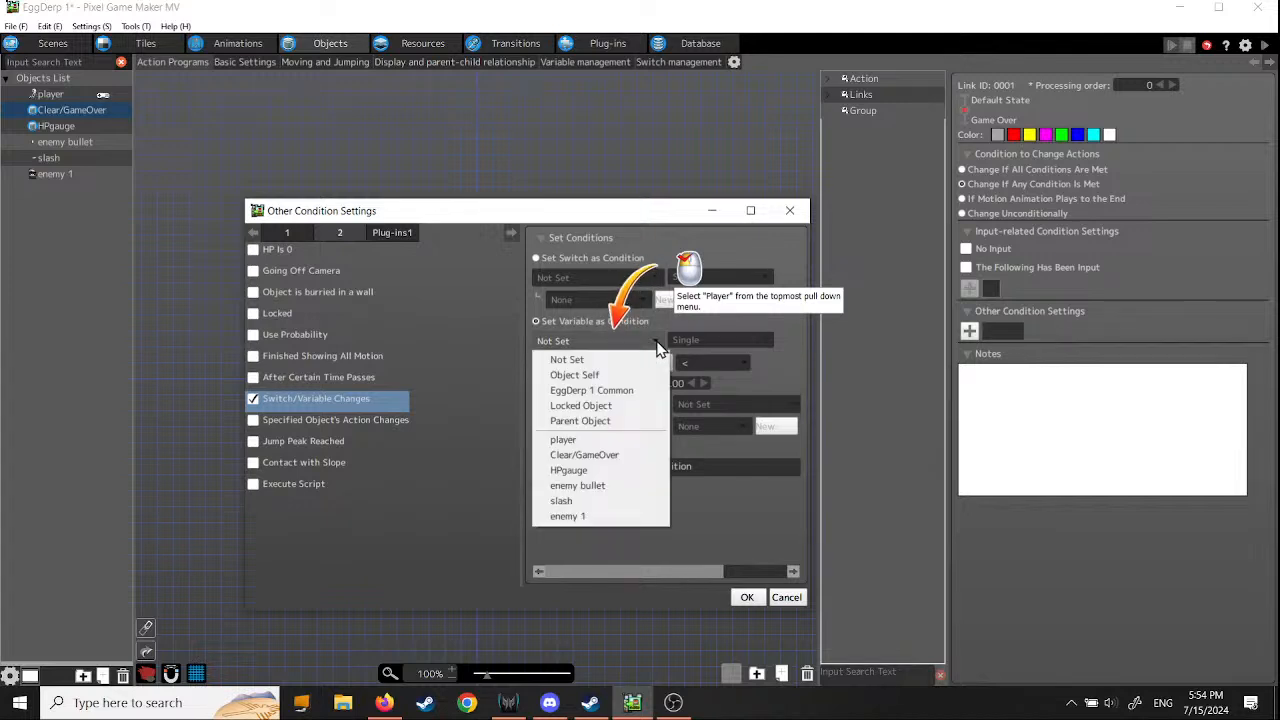
left_click(595, 441)
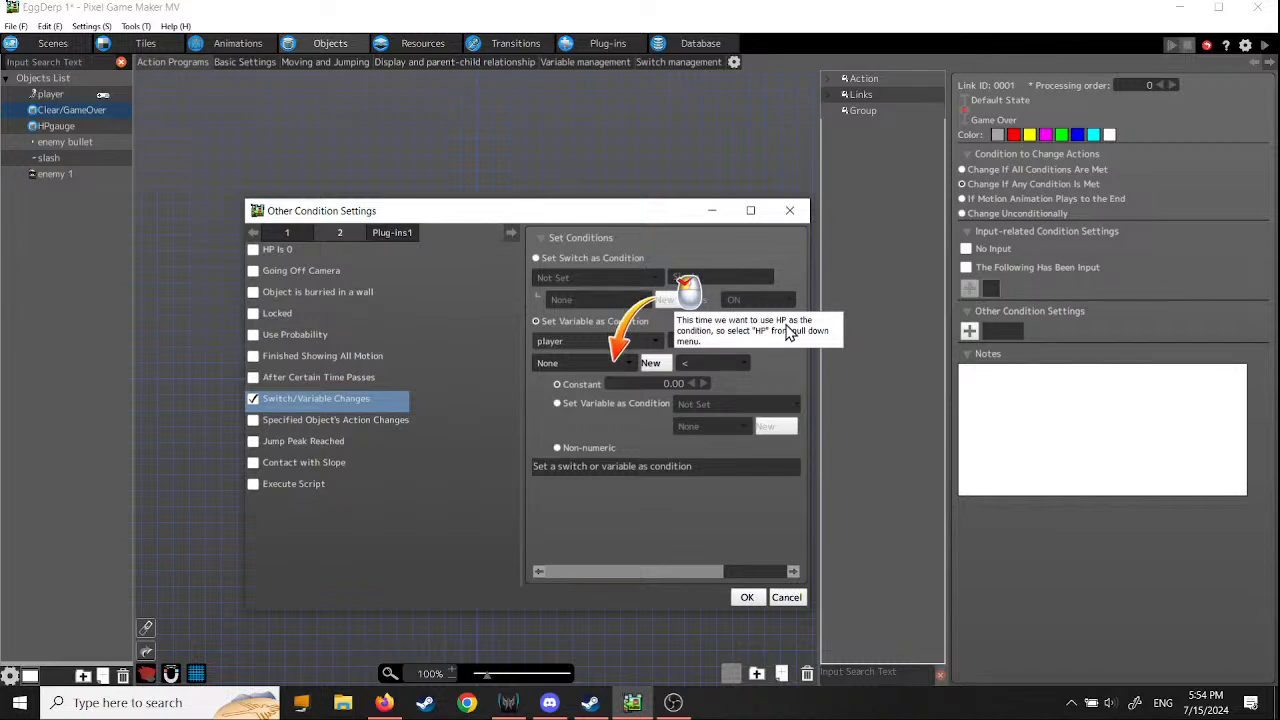
left_click(629, 363)
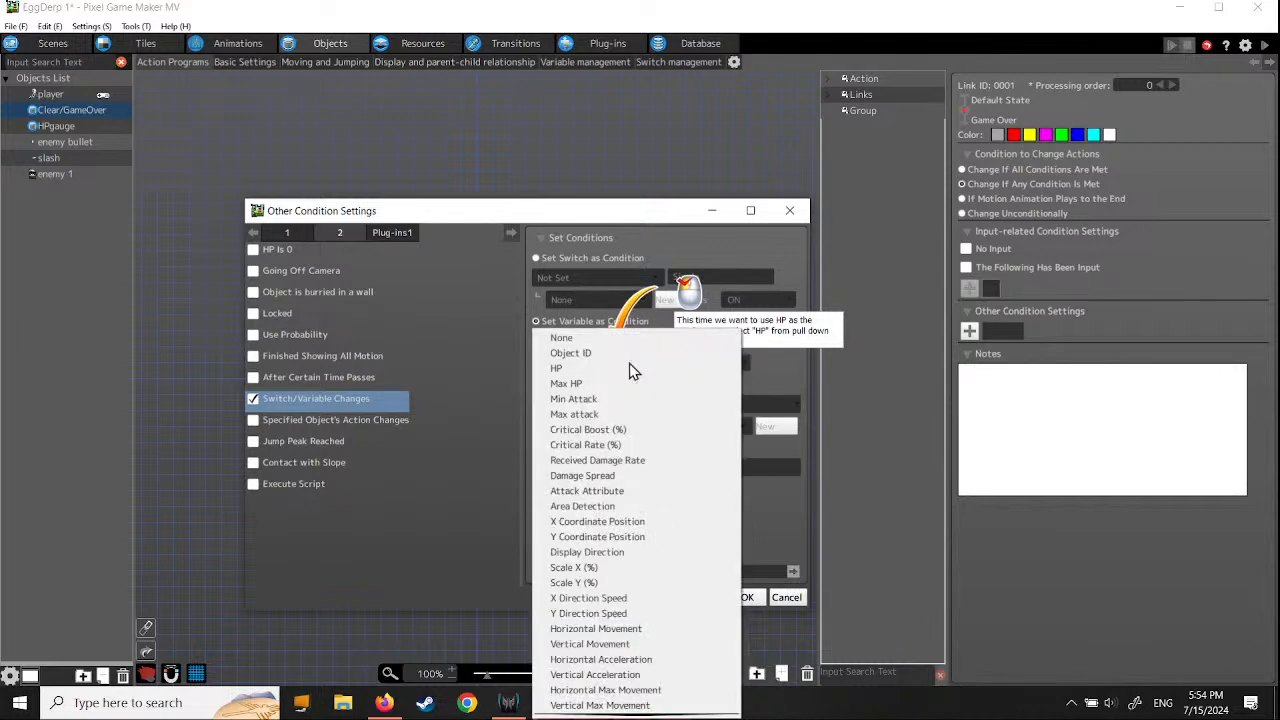
left_click(576, 369)
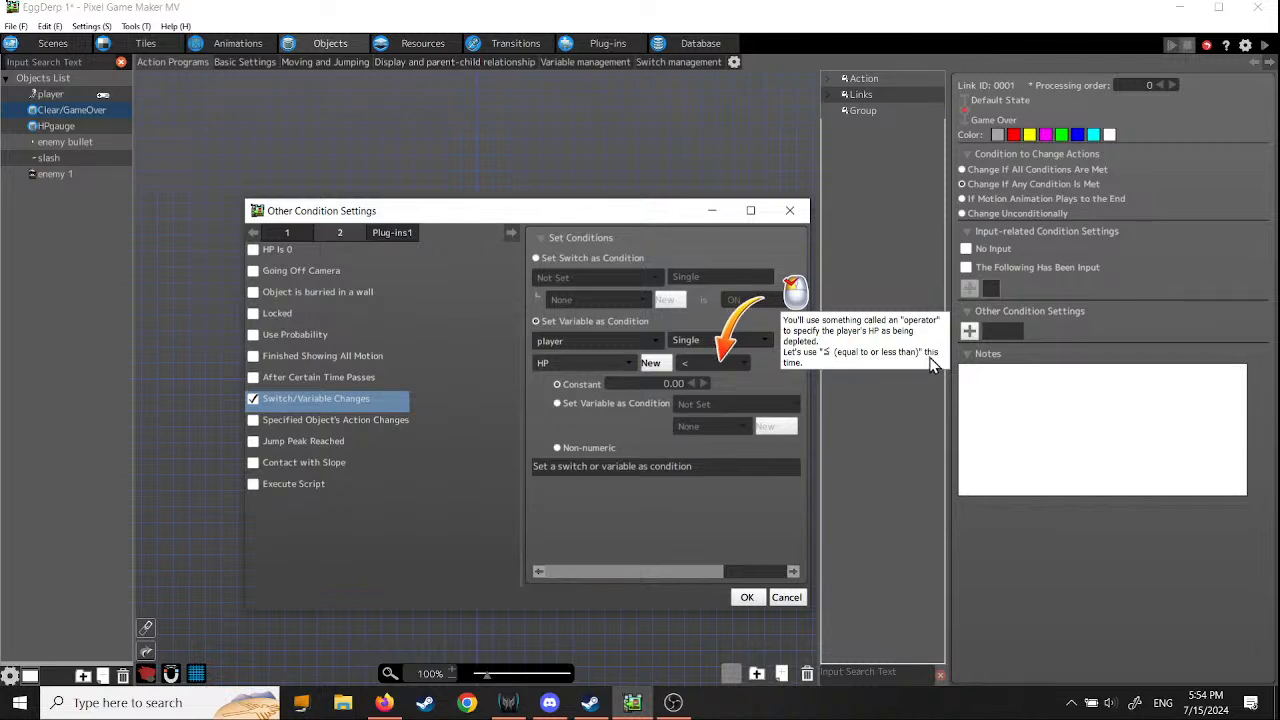
- Try >= and = as the comparison operator for the player's HP
left_click(744, 364)
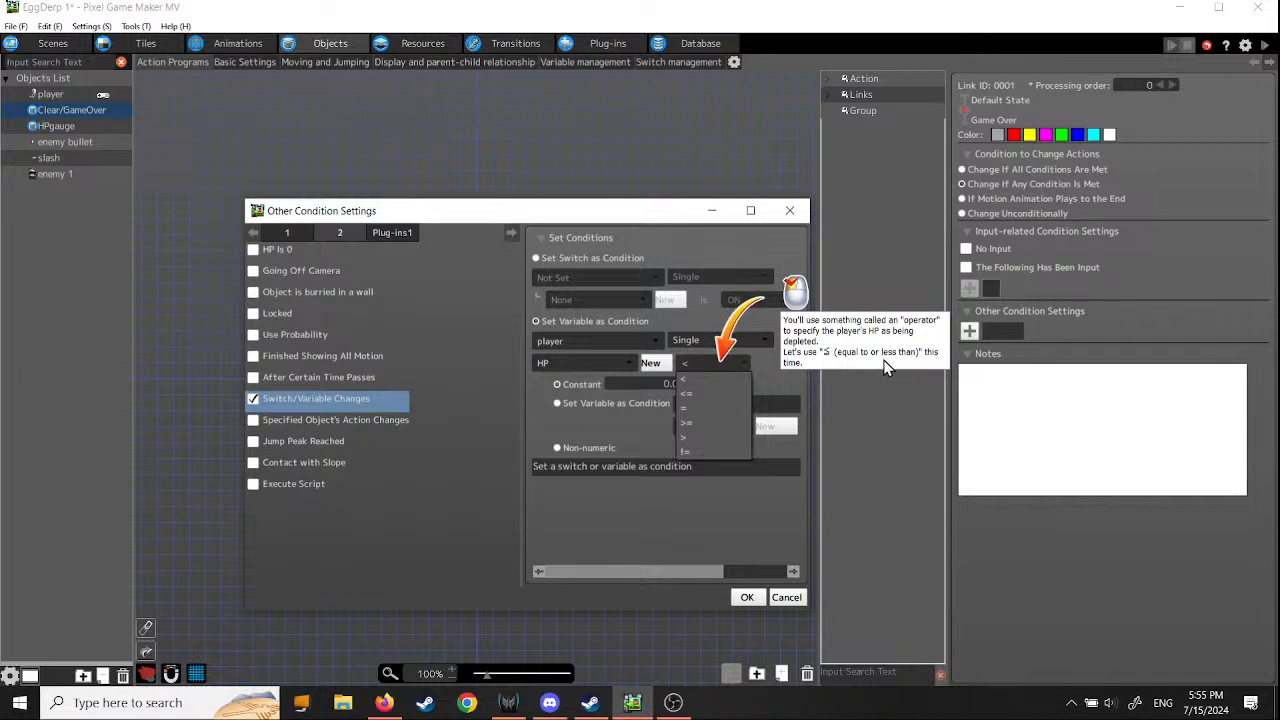
left_click(701, 423)
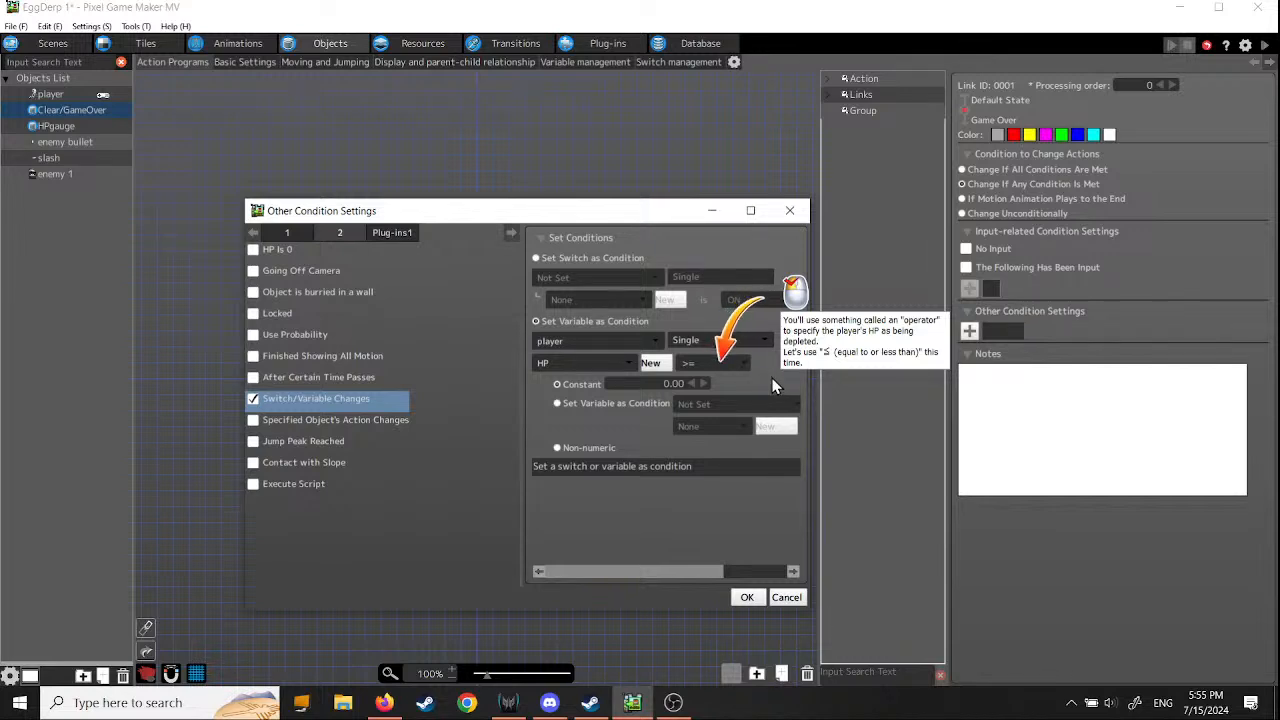
left_click(742, 362)
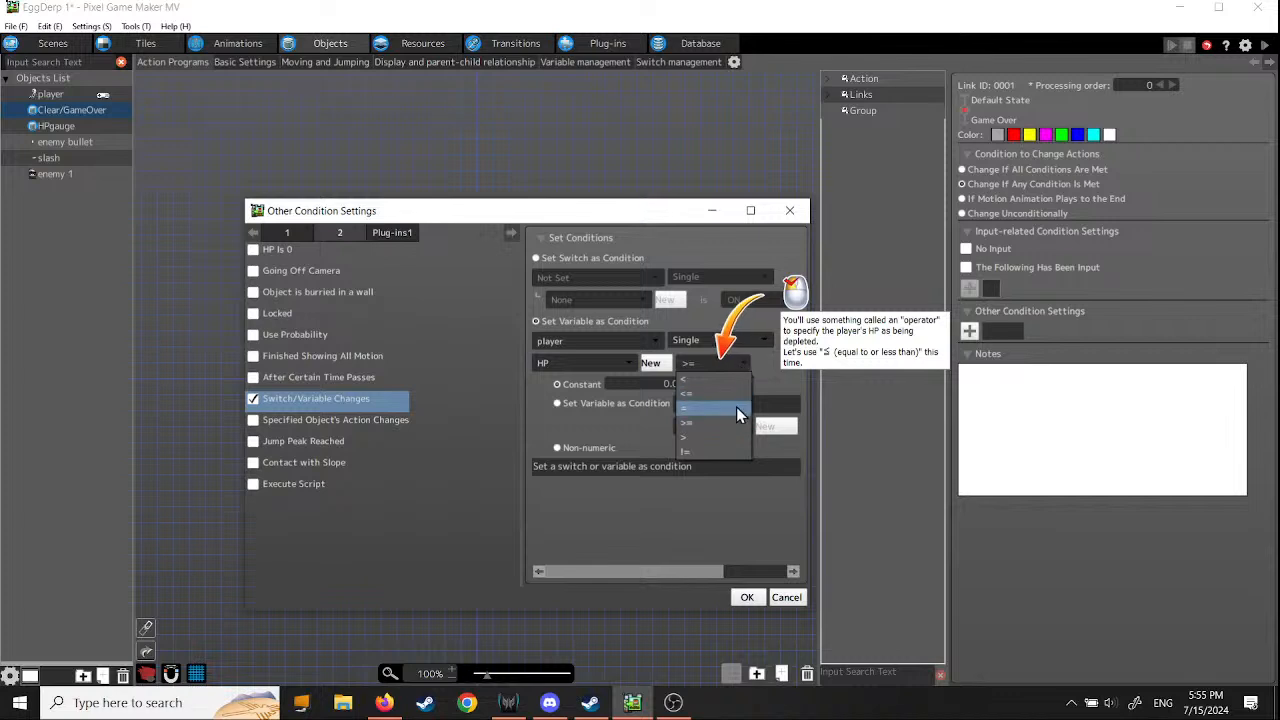
left_click(736, 407)
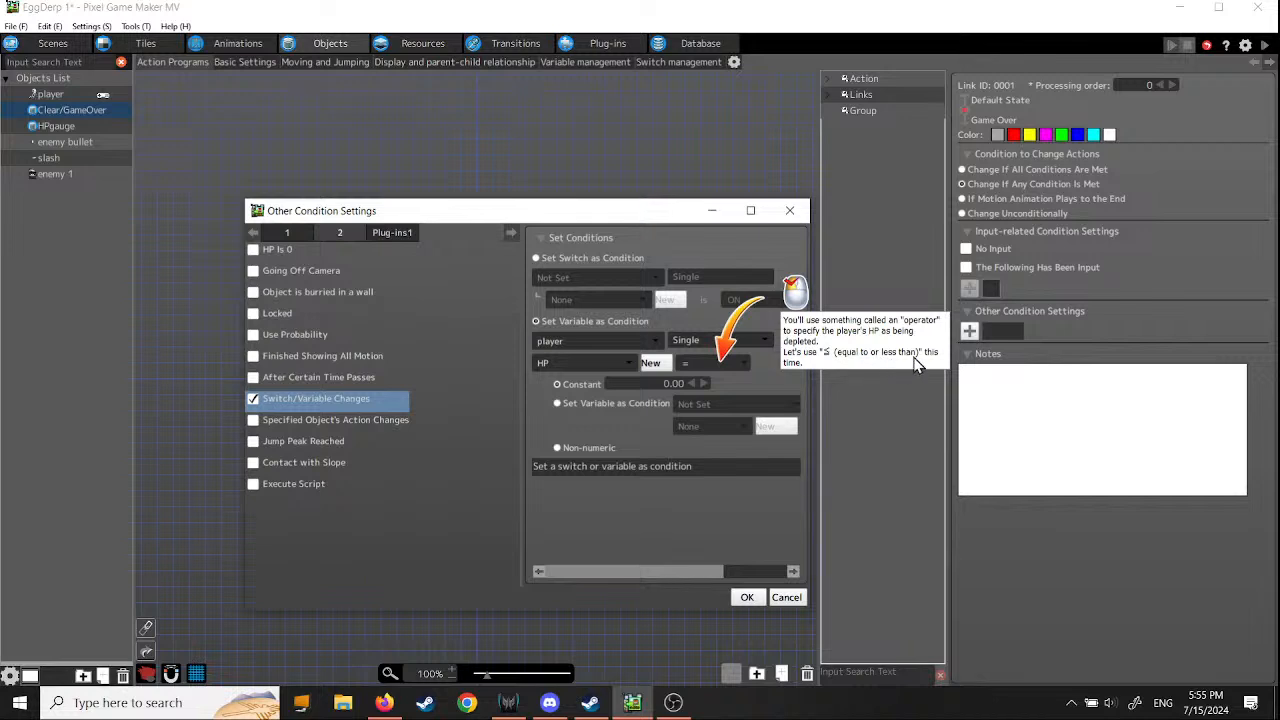
left_click(745, 364)
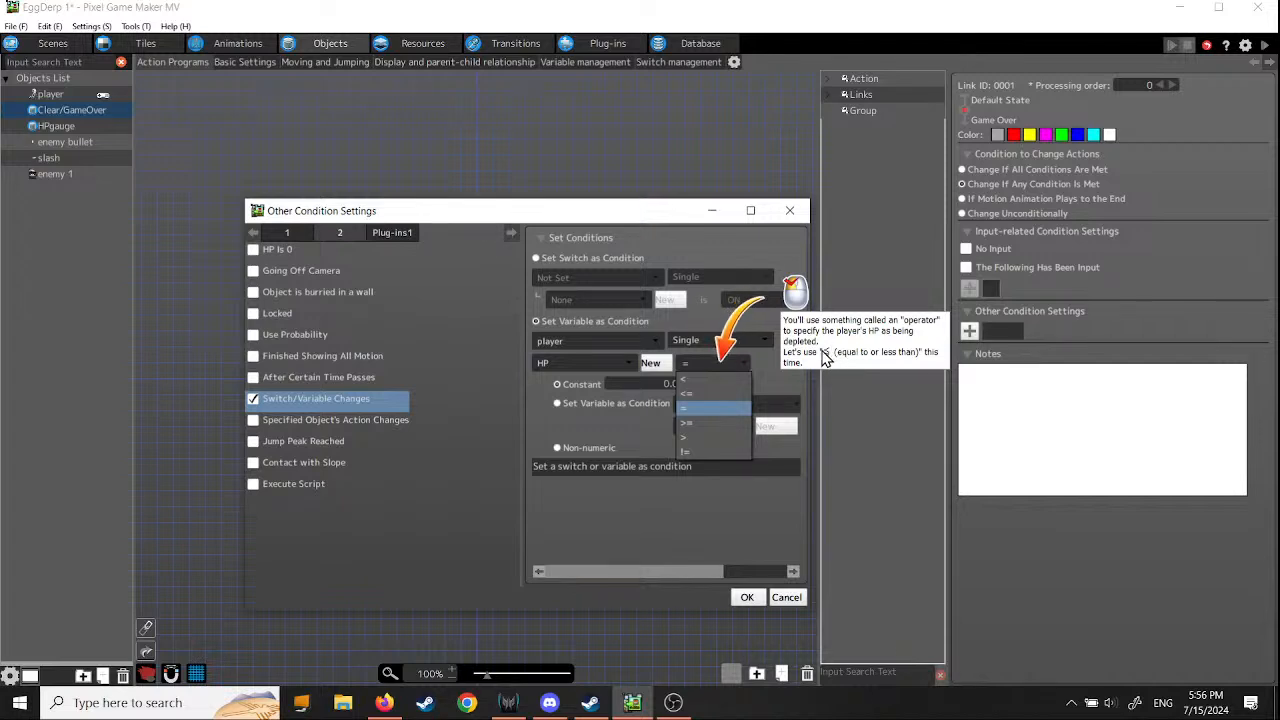
left_click(701, 411)
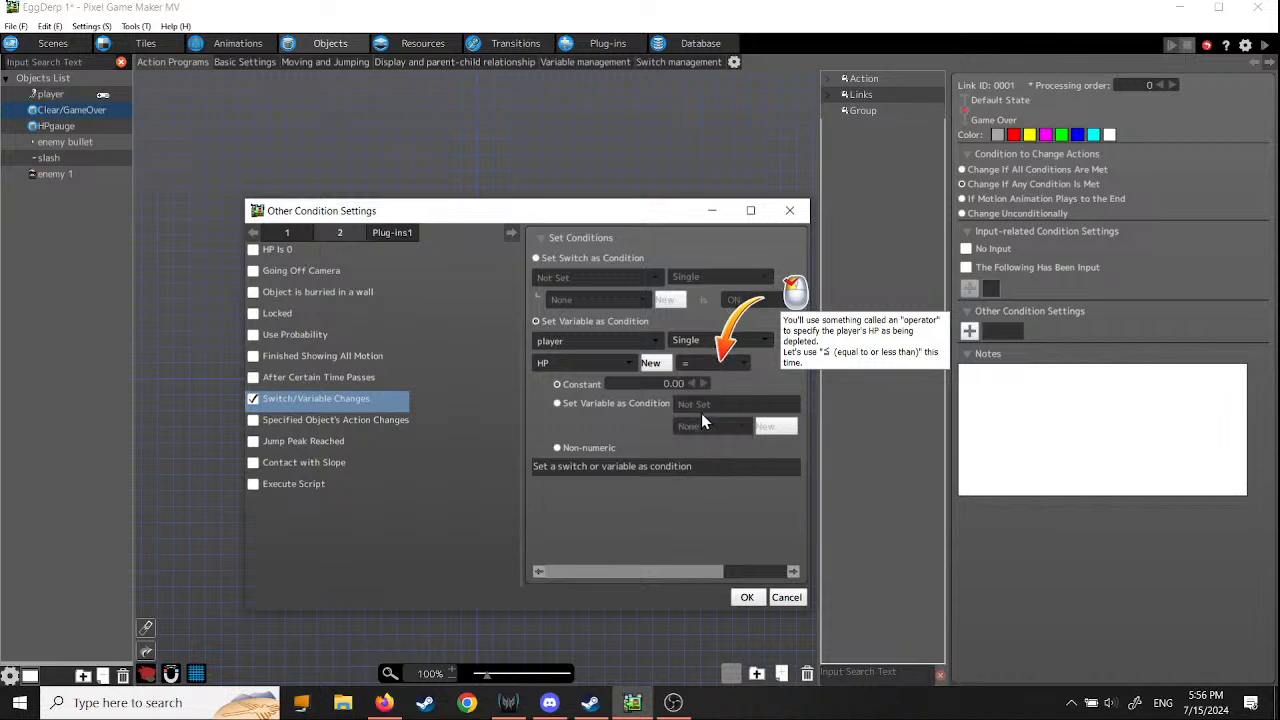
left_click(742, 363)
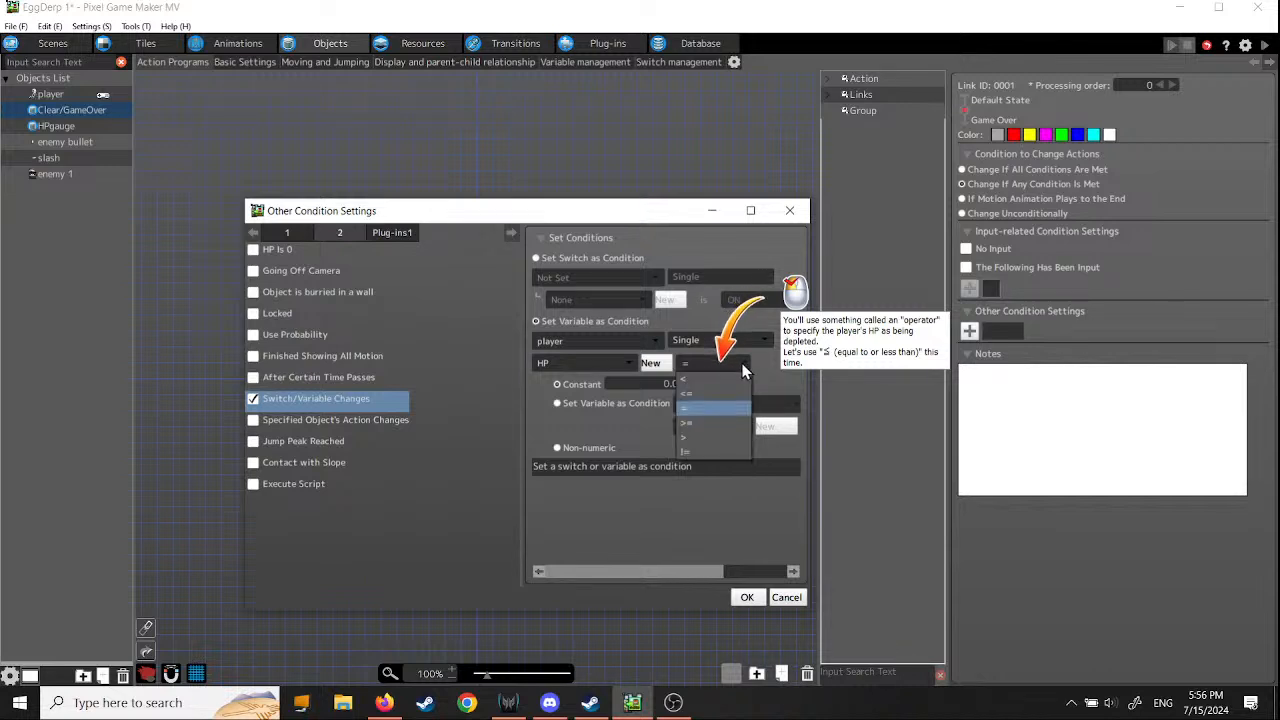
left_click(742, 363)
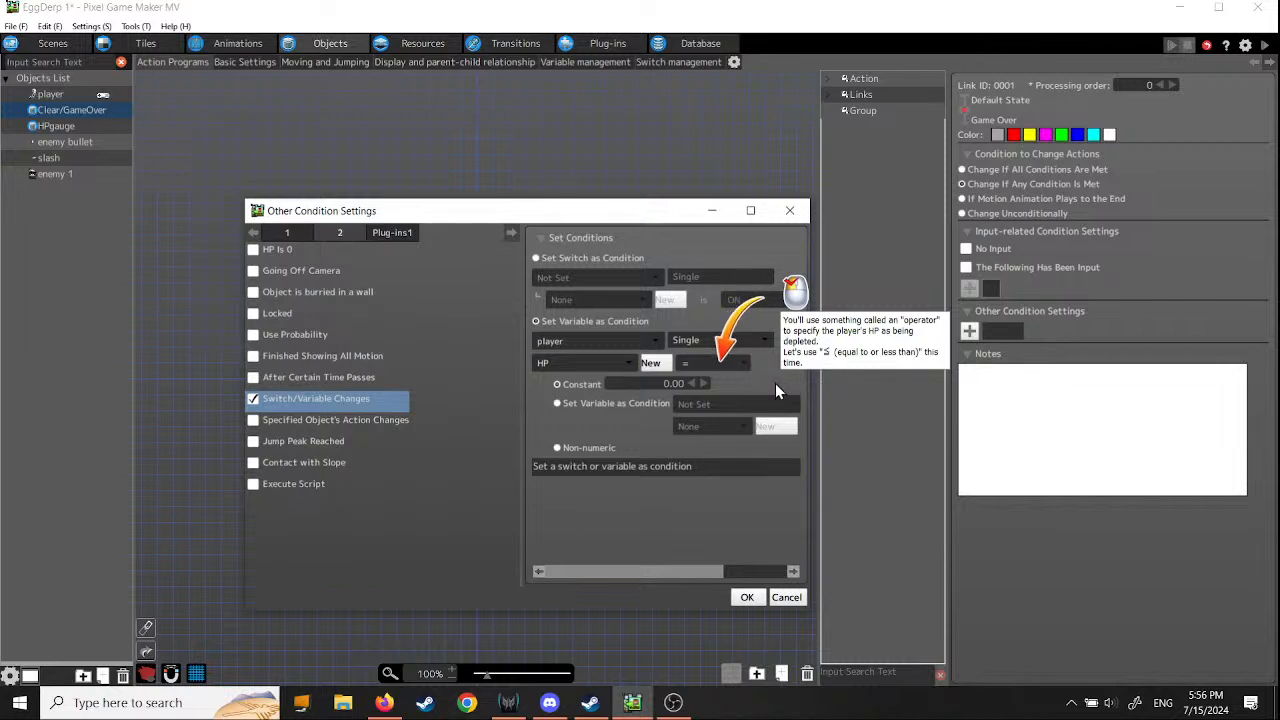
- Set the HP comparison operator to <=, keep the constant at 0, and confirm the link's condition
left_click(743, 361)
left_click(714, 397)
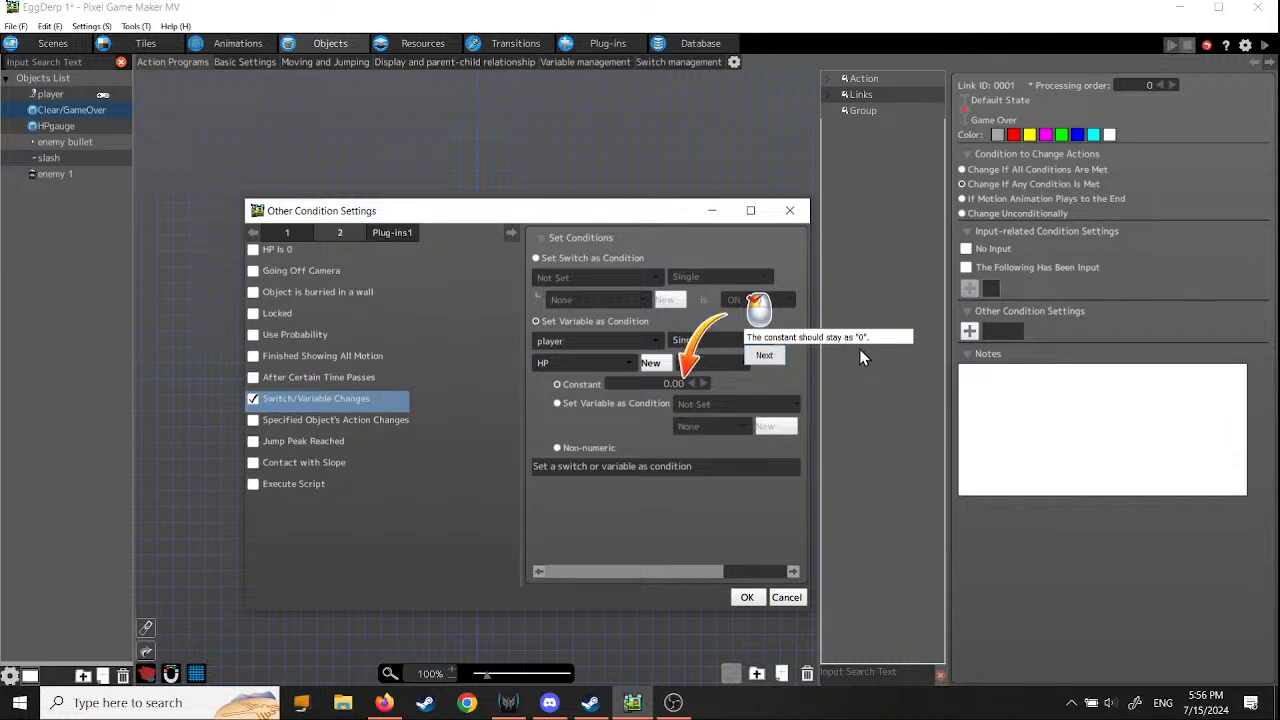
left_click(768, 356)
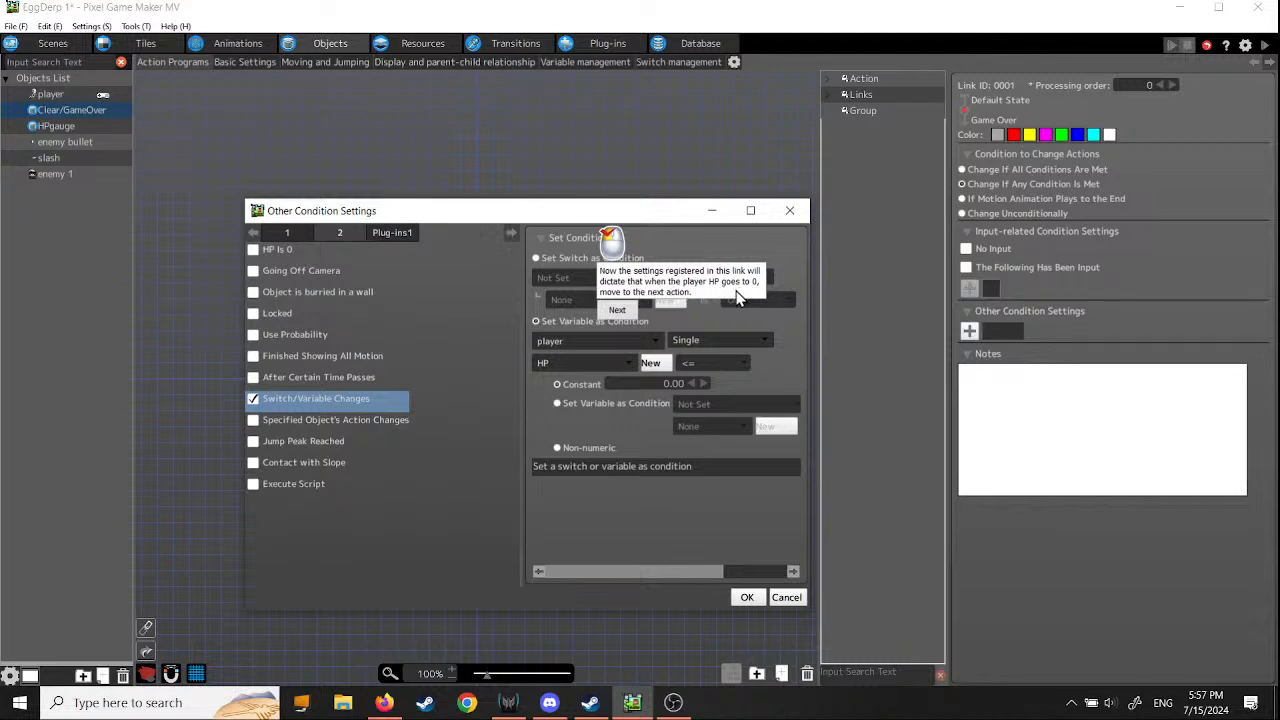
left_click(617, 311)
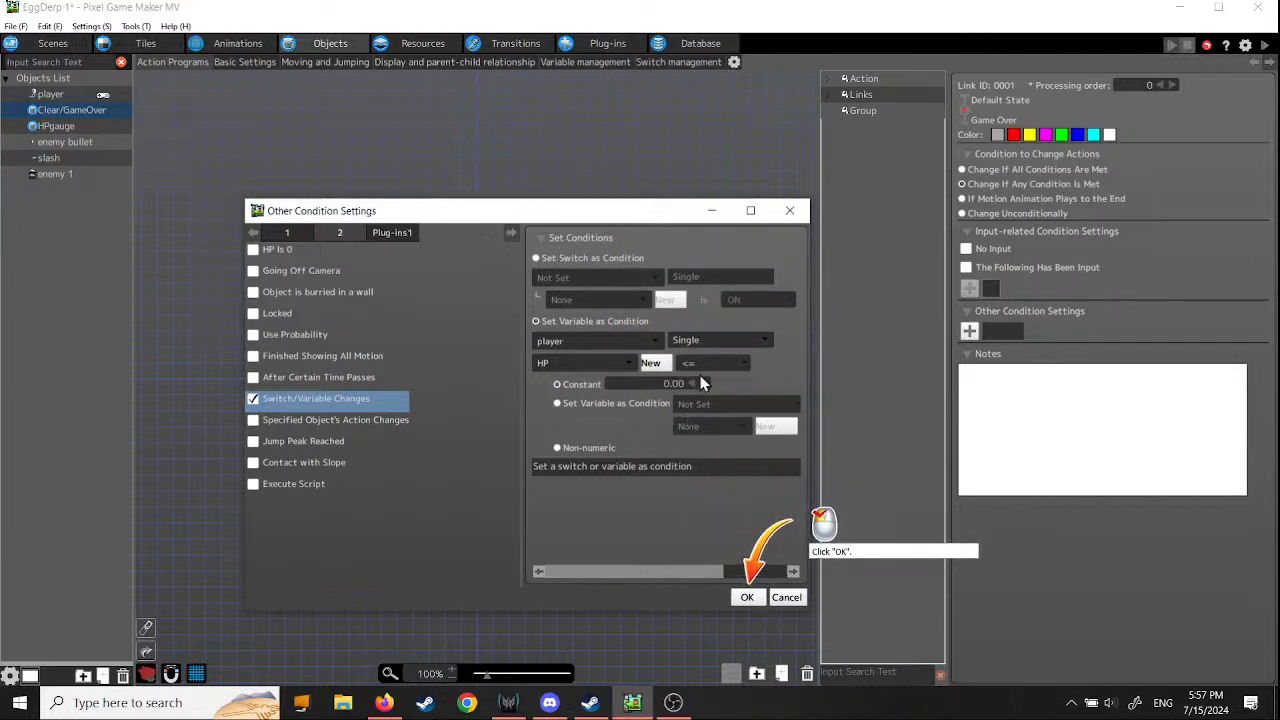
left_click(745, 598)
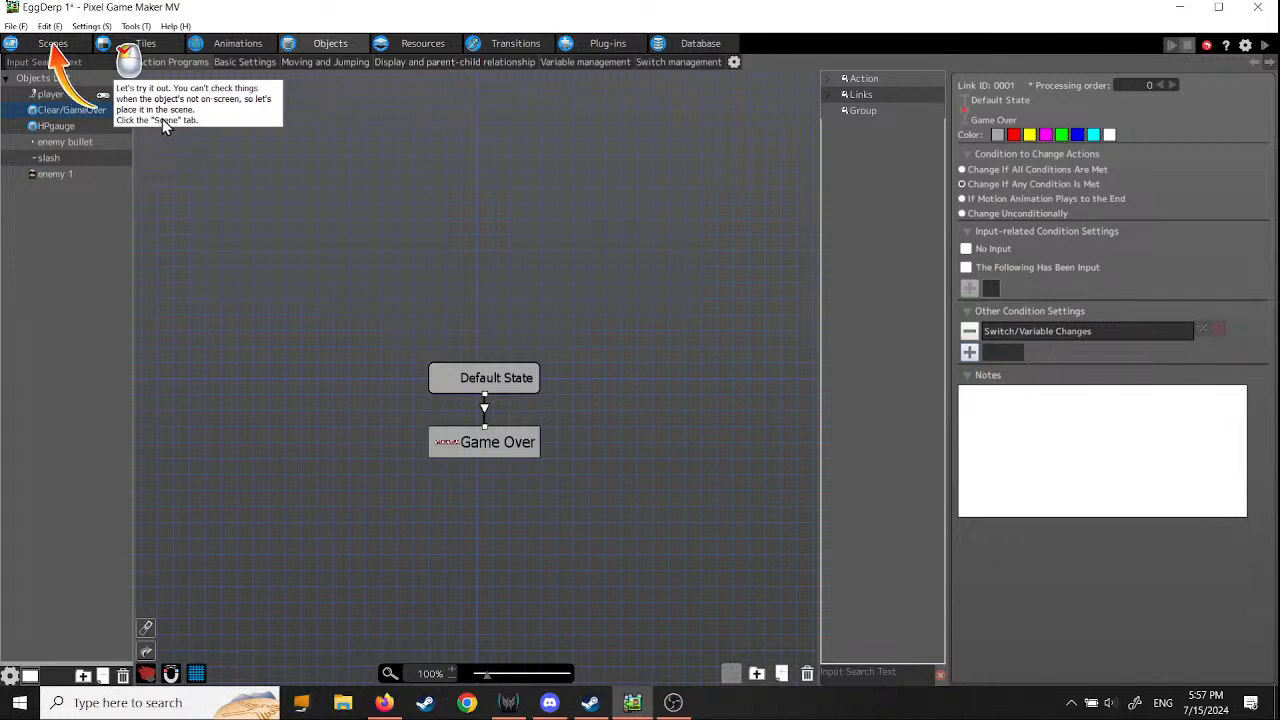
- Place the Clear/GameOver object in the menu scene near the view's upper-left corner, at about X 6, Y 6
left_click(50, 43)
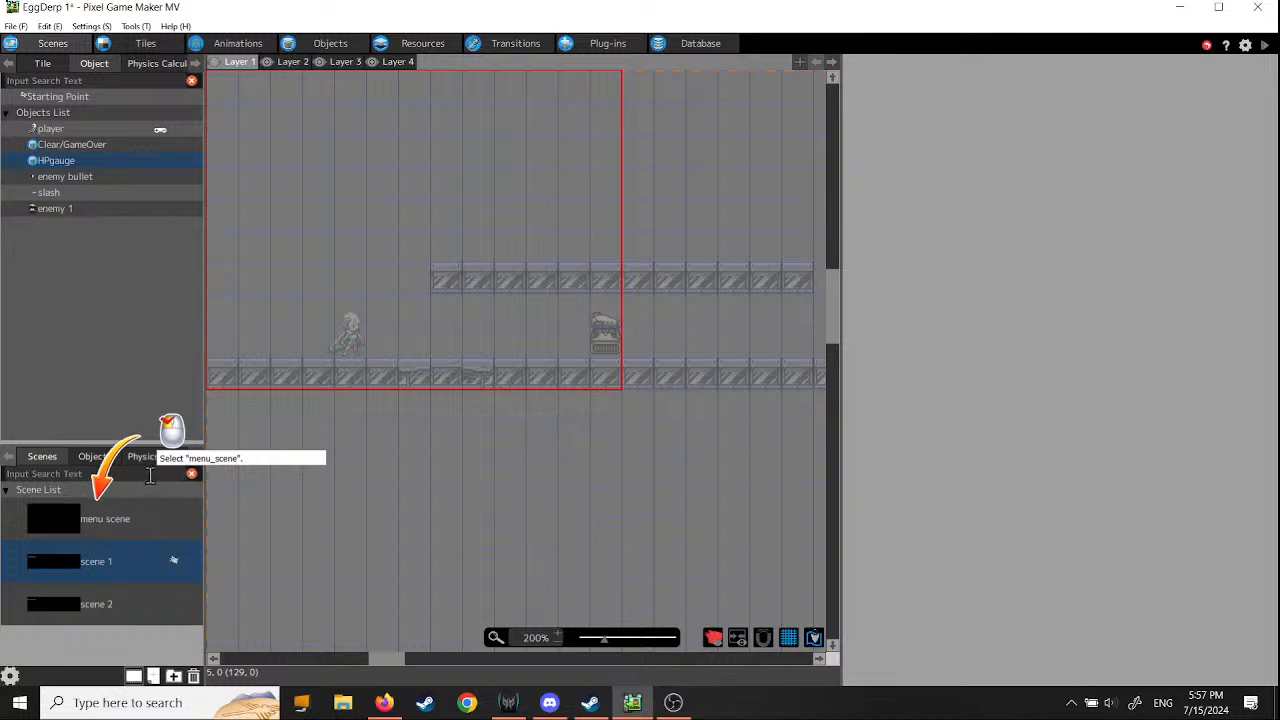
left_click(72, 527)
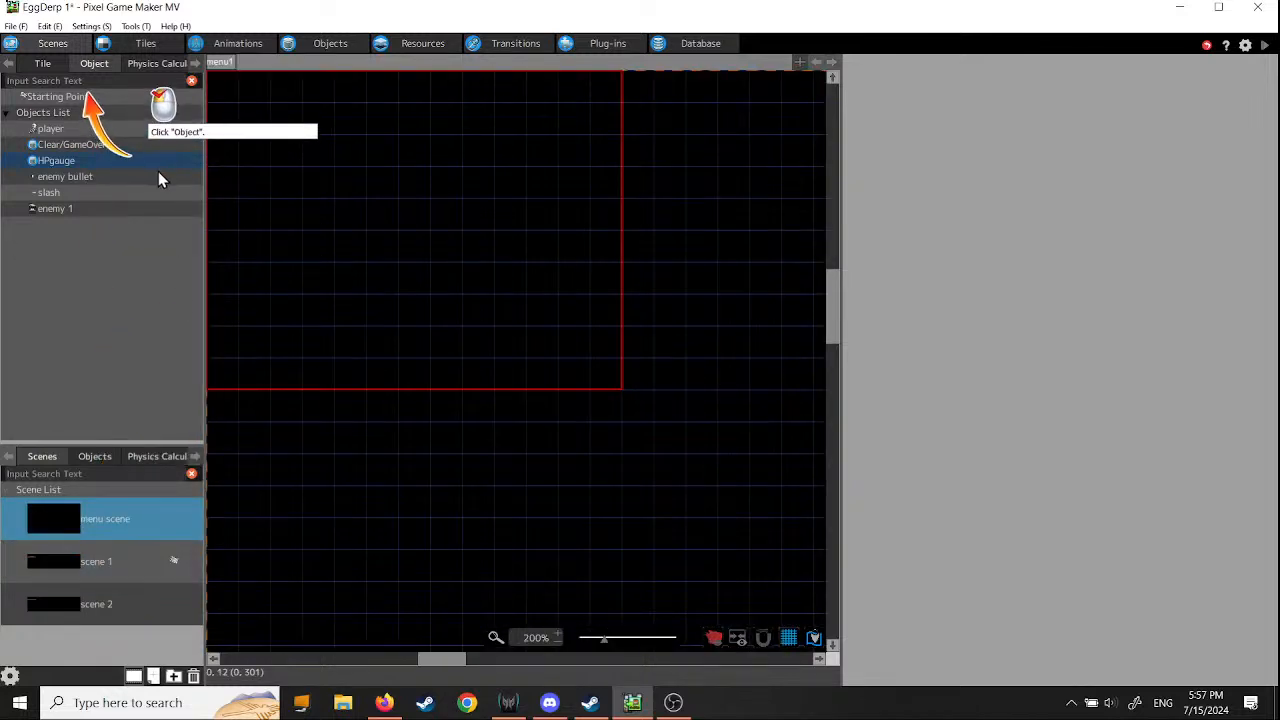
left_click(94, 64)
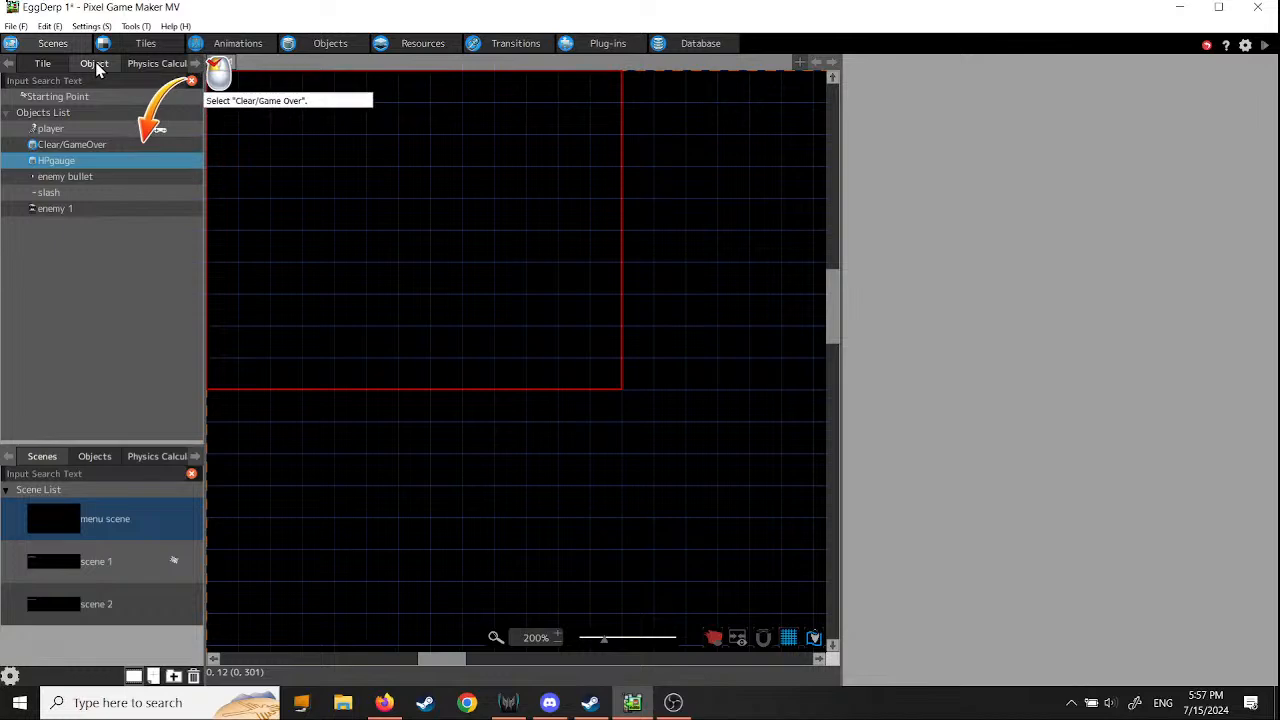
left_click(72, 146)
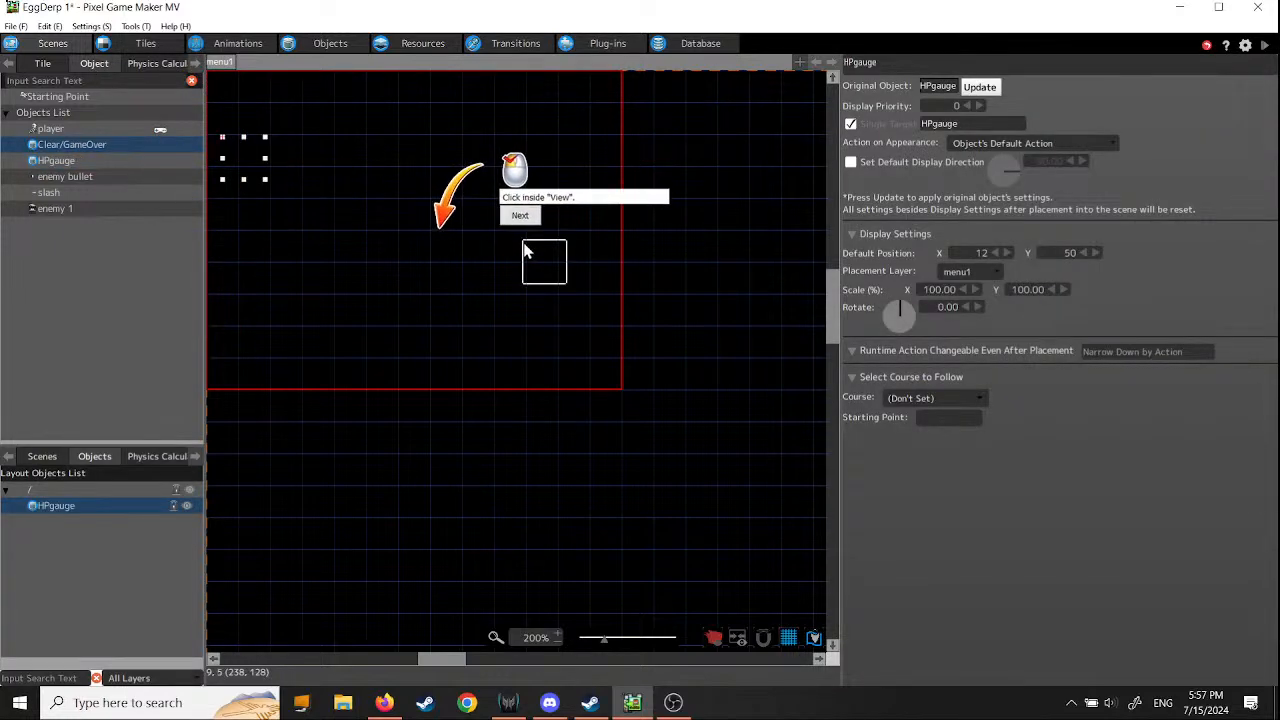
middle_click_drag(329, 211, 420, 294)
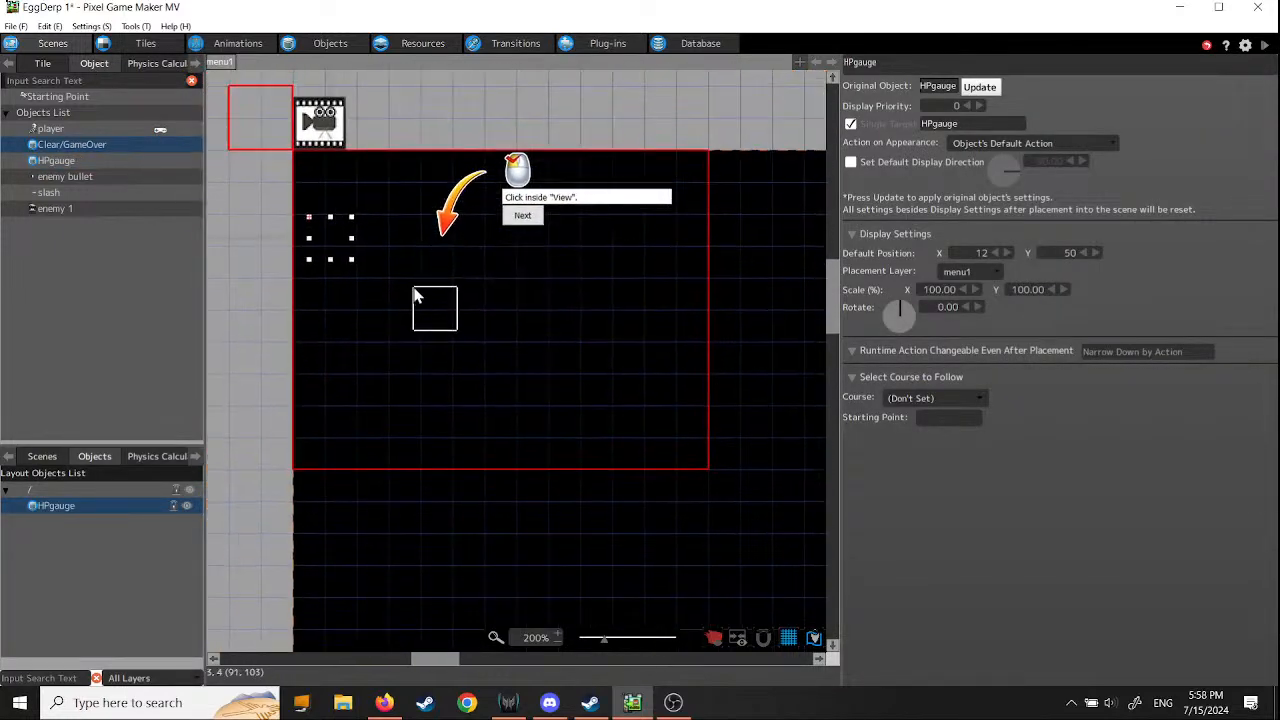
left_click(302, 160)
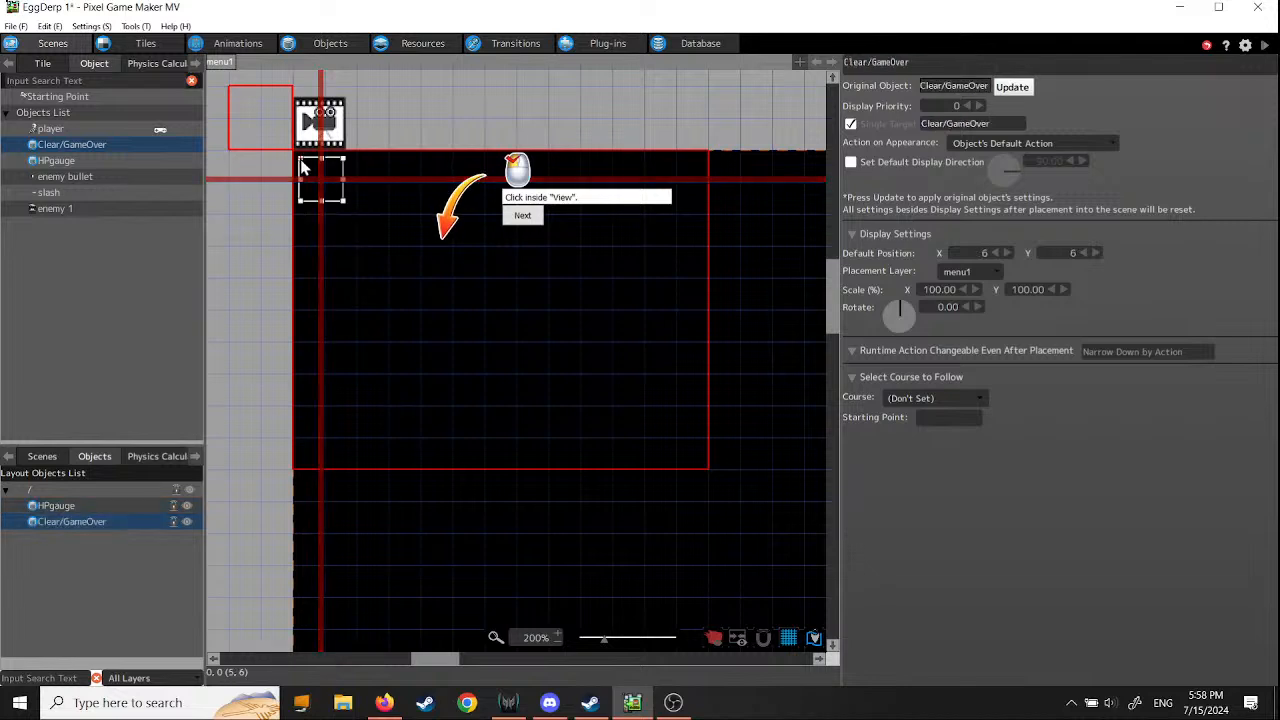
left_click(522, 217)
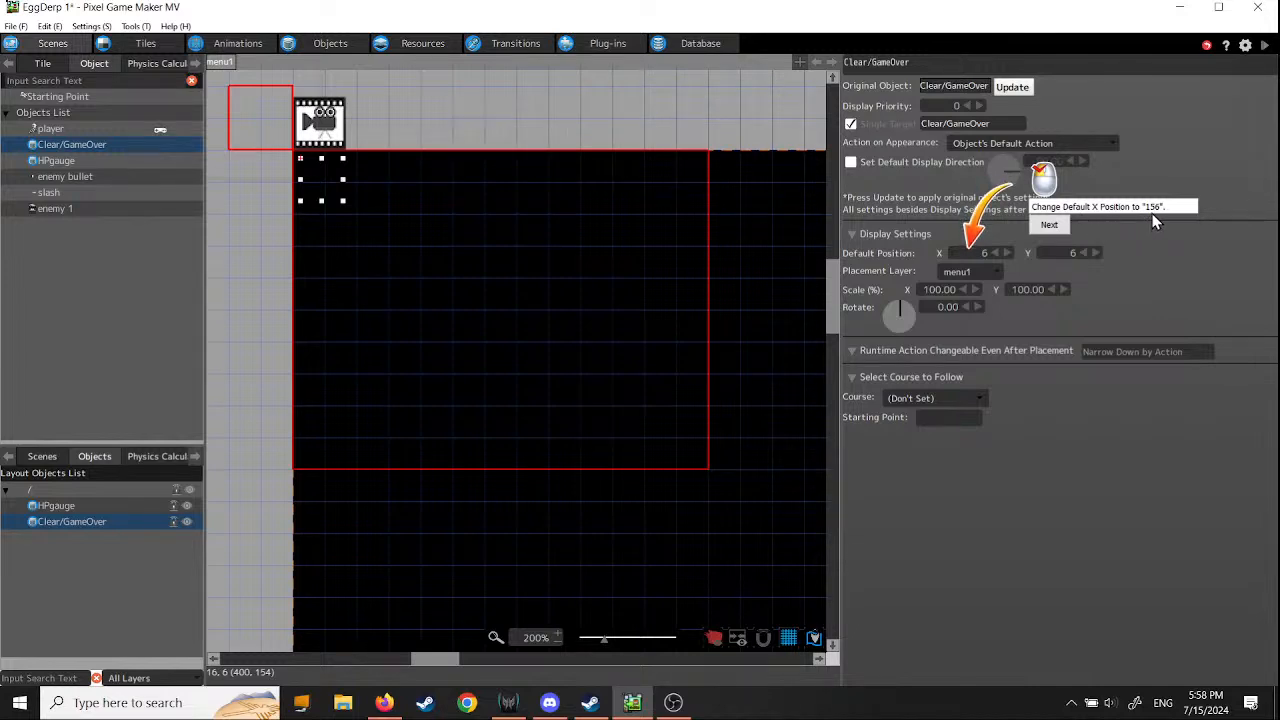
- Set the placed Clear/GameOver object's default position to X 156, Y 112 and continue the tutorial
double_click(984, 253)
type("156")
left_click(1052, 226)
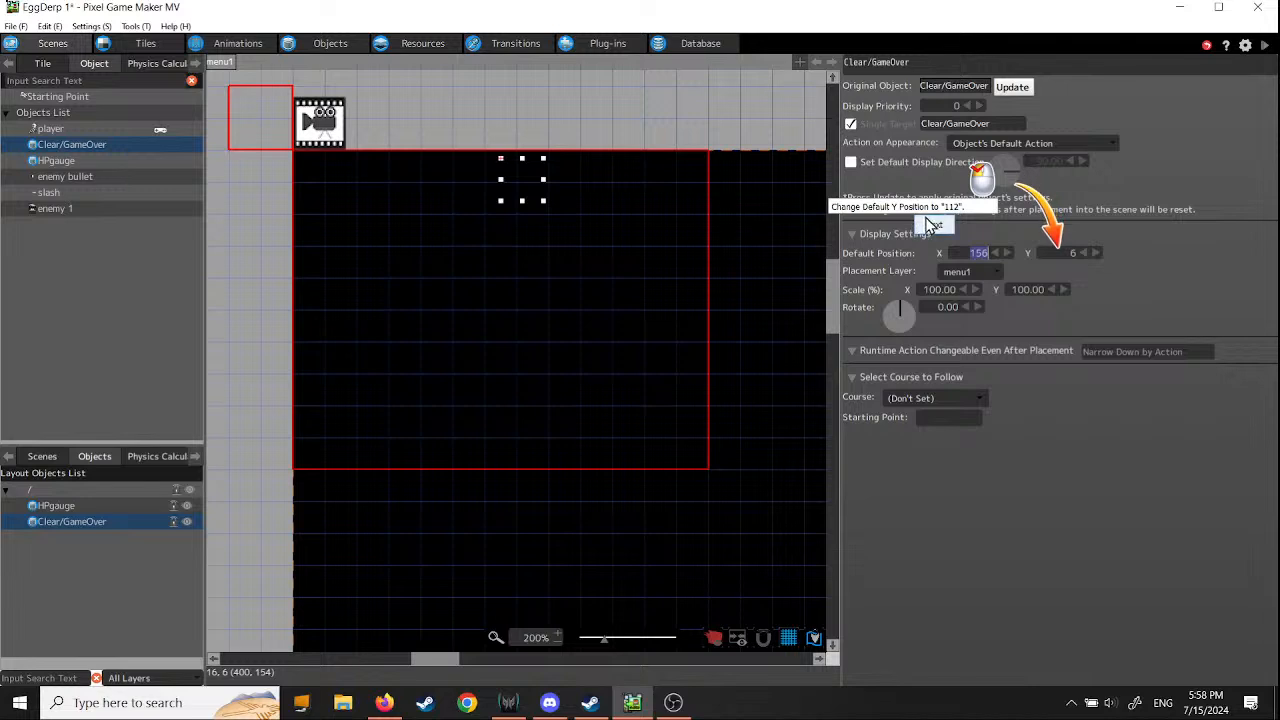
left_click(1052, 252)
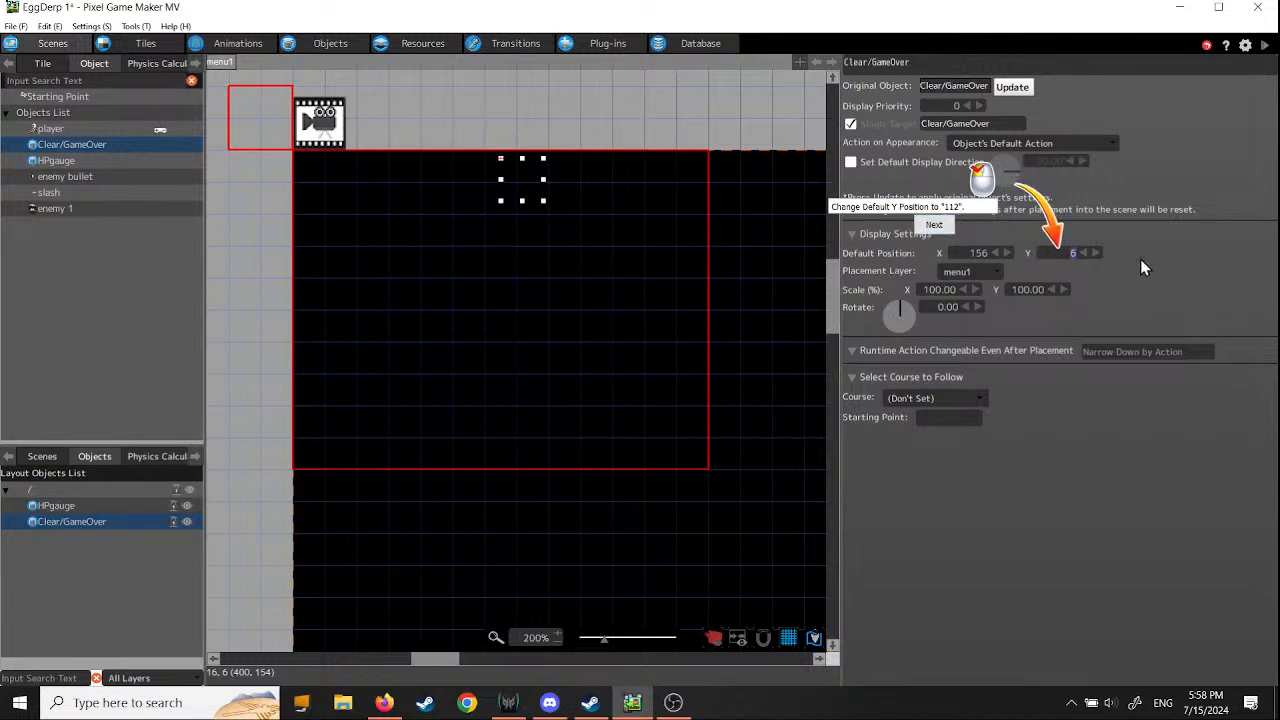
type("112")
left_click(936, 228)
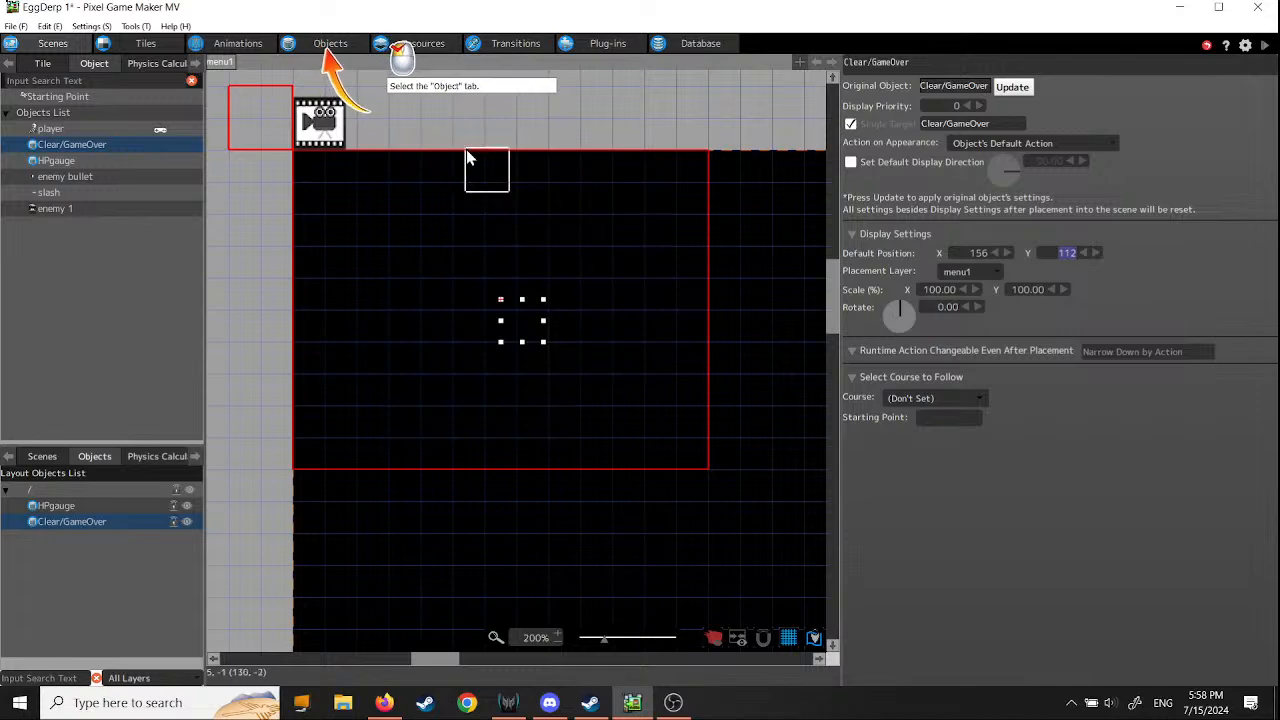
- Set the player object's HP to 1 in its basic settings and save the project
left_click(324, 46)
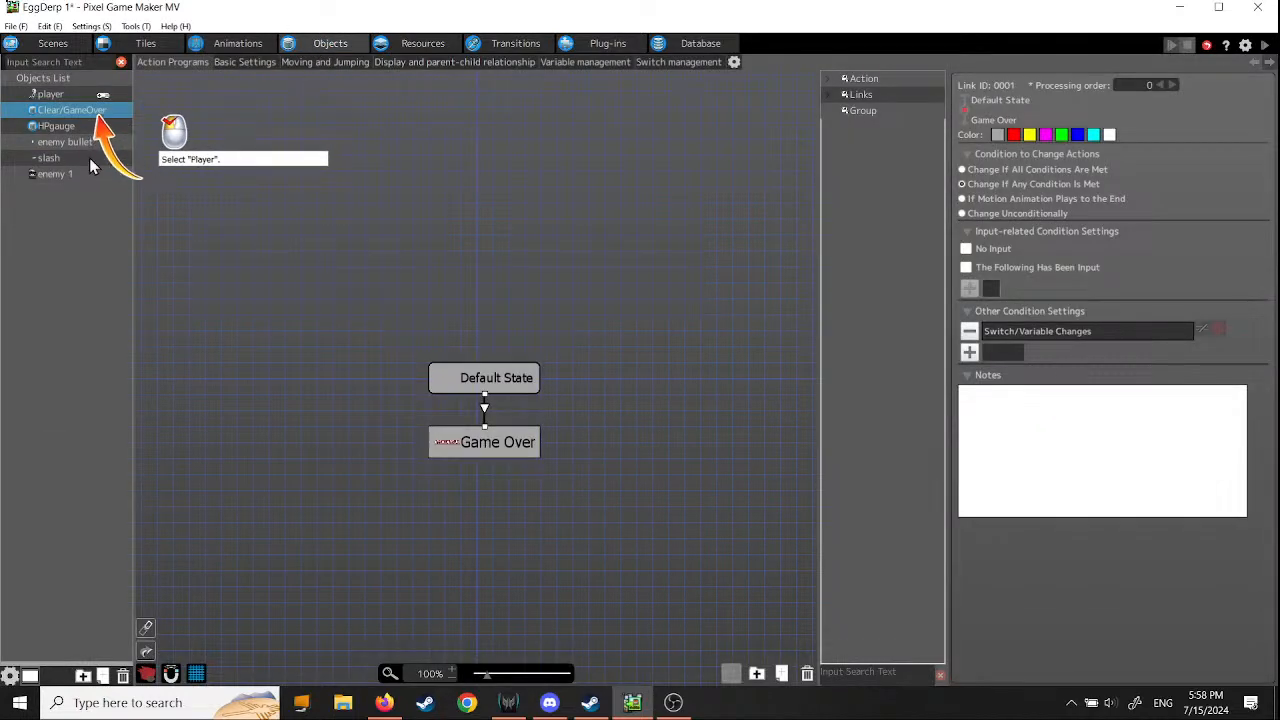
left_click(61, 96)
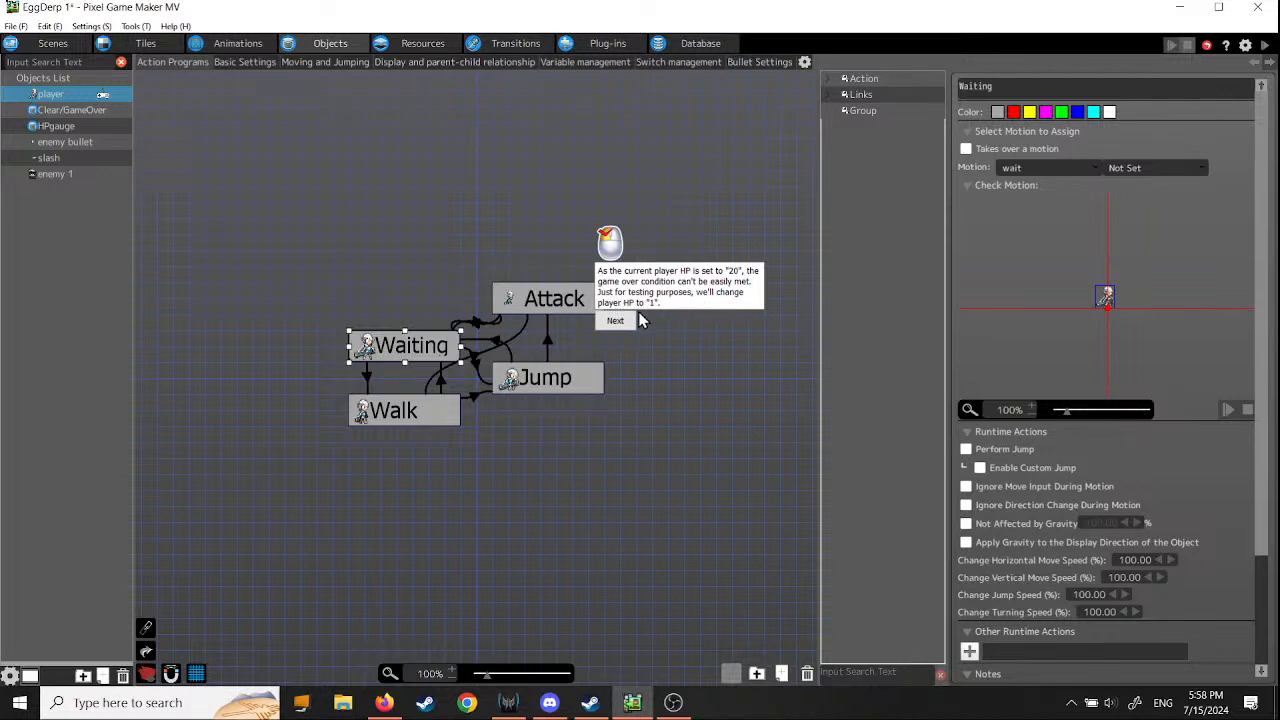
left_click(615, 323)
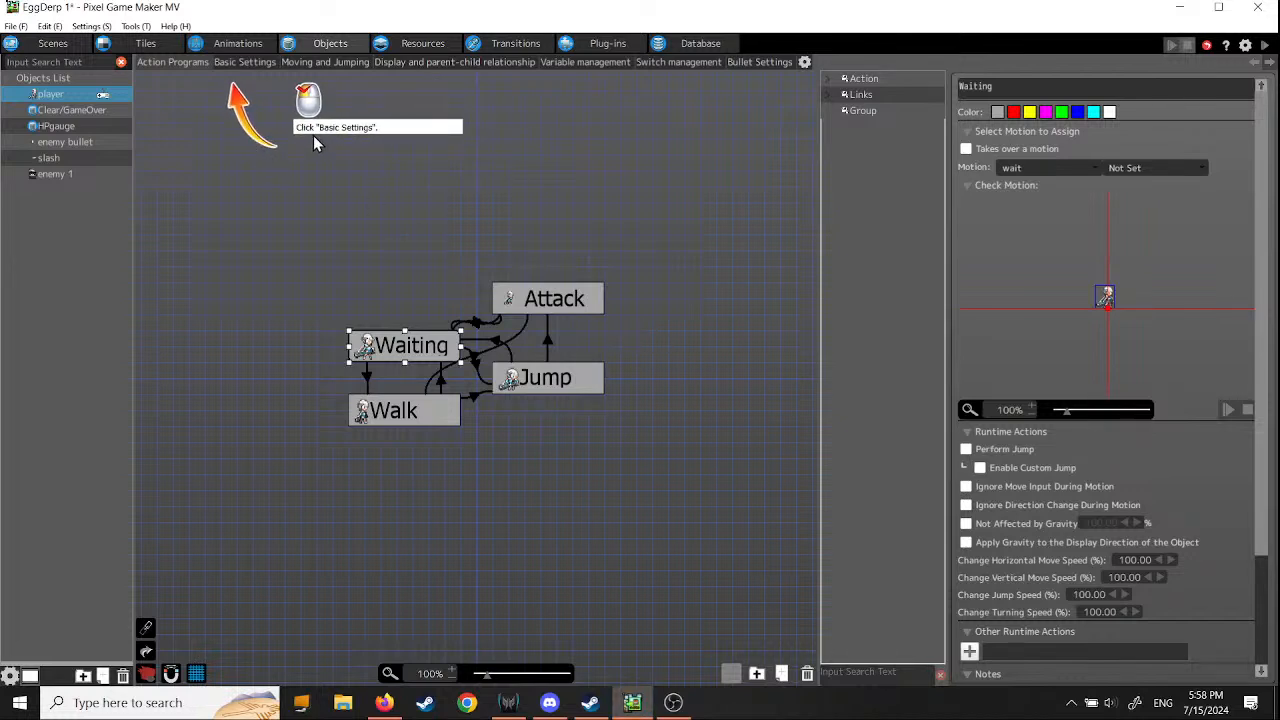
left_click(242, 61)
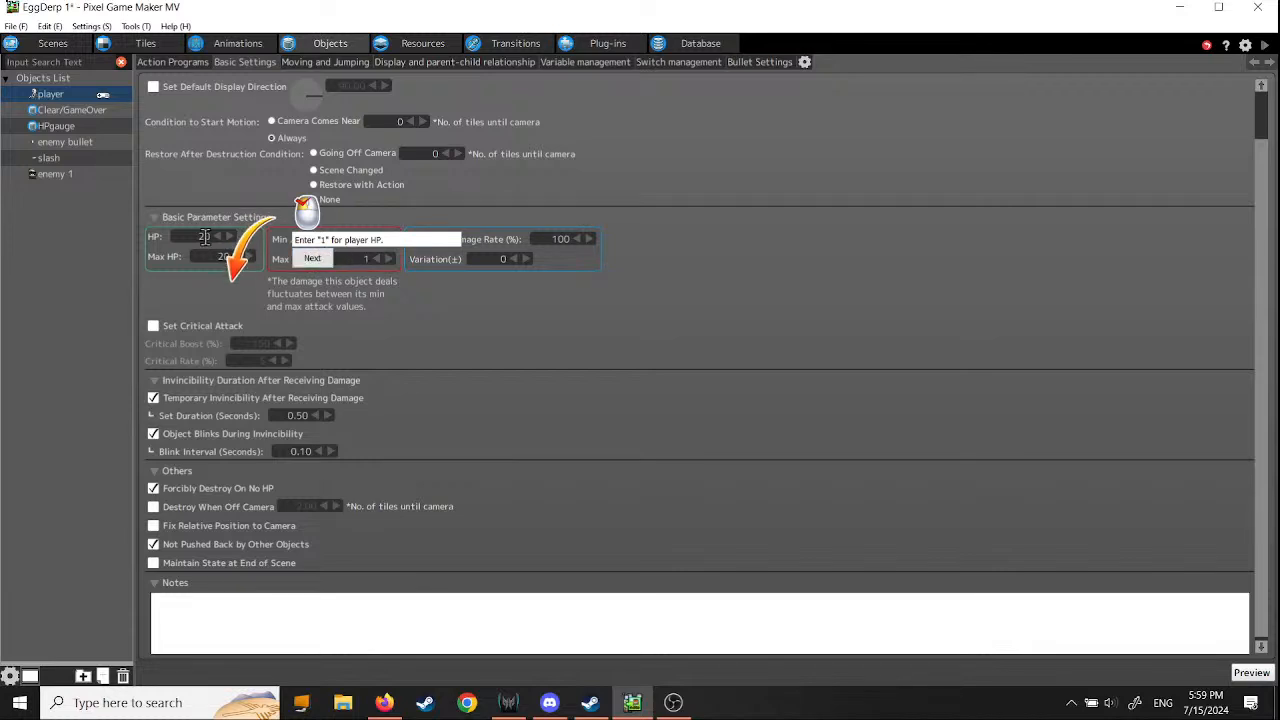
left_click_drag(198, 237, 210, 239)
type("1")
left_click(312, 258)
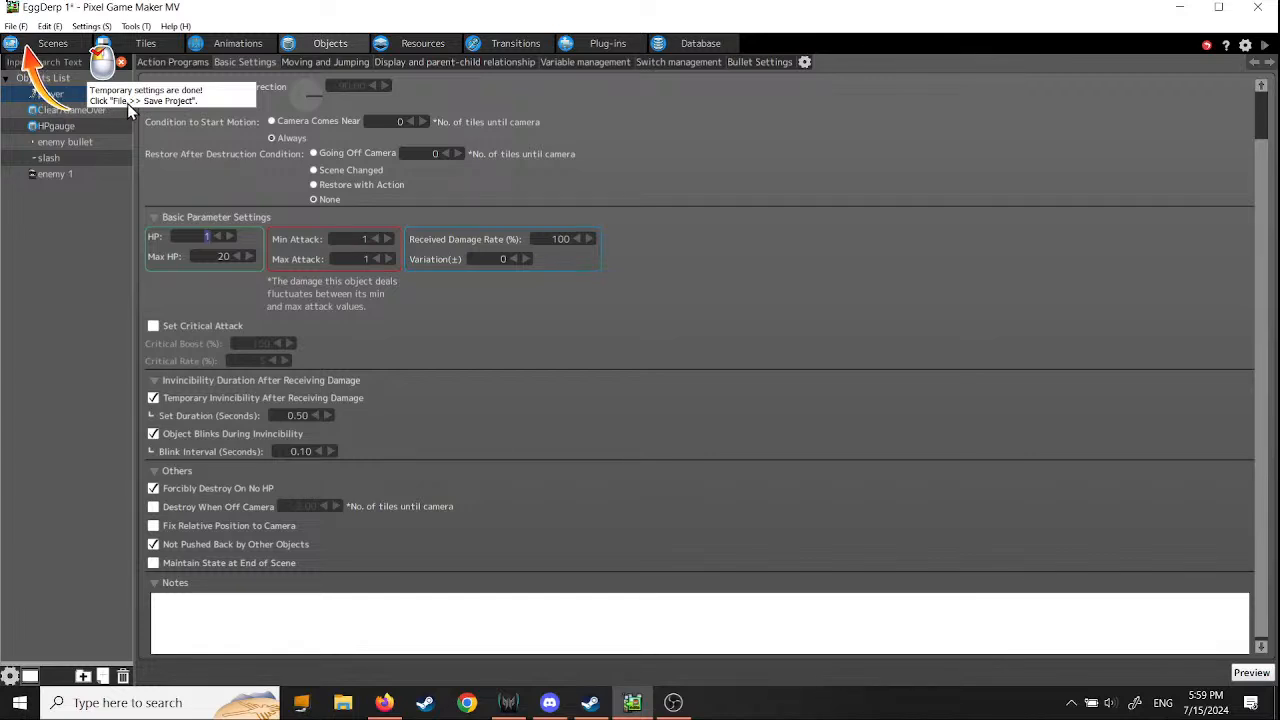
left_click(15, 26)
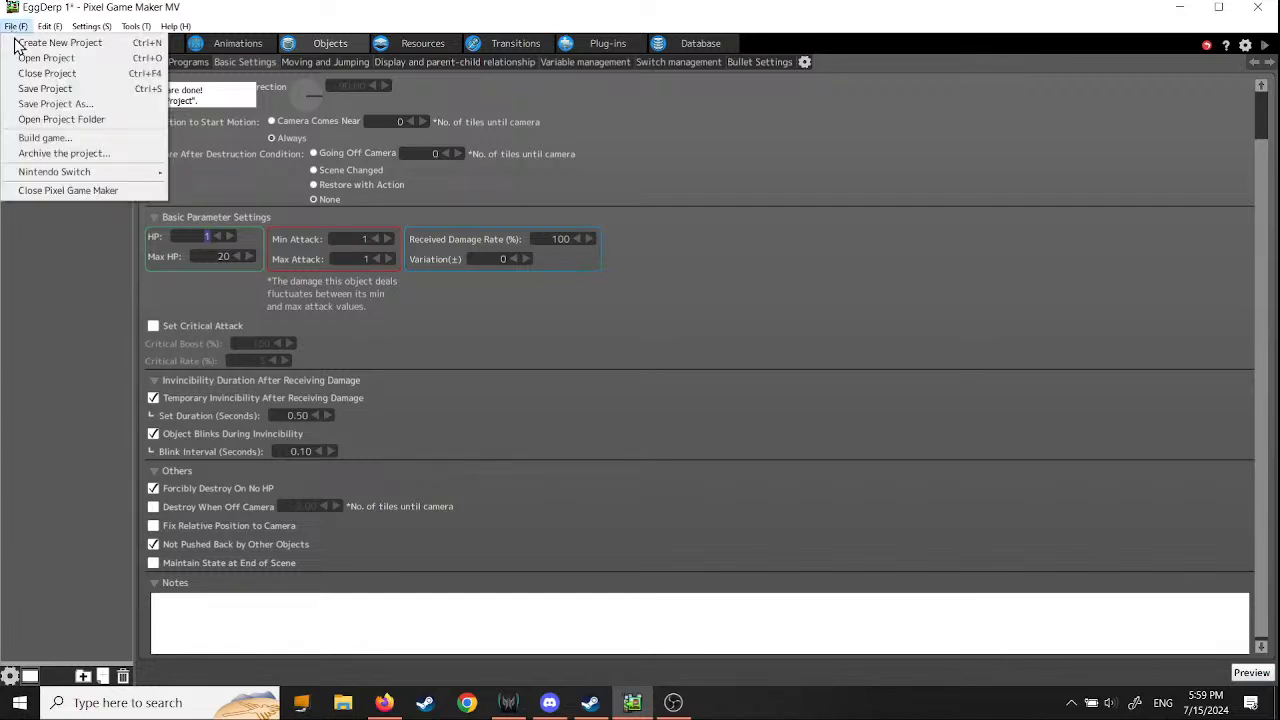
left_click(40, 88)
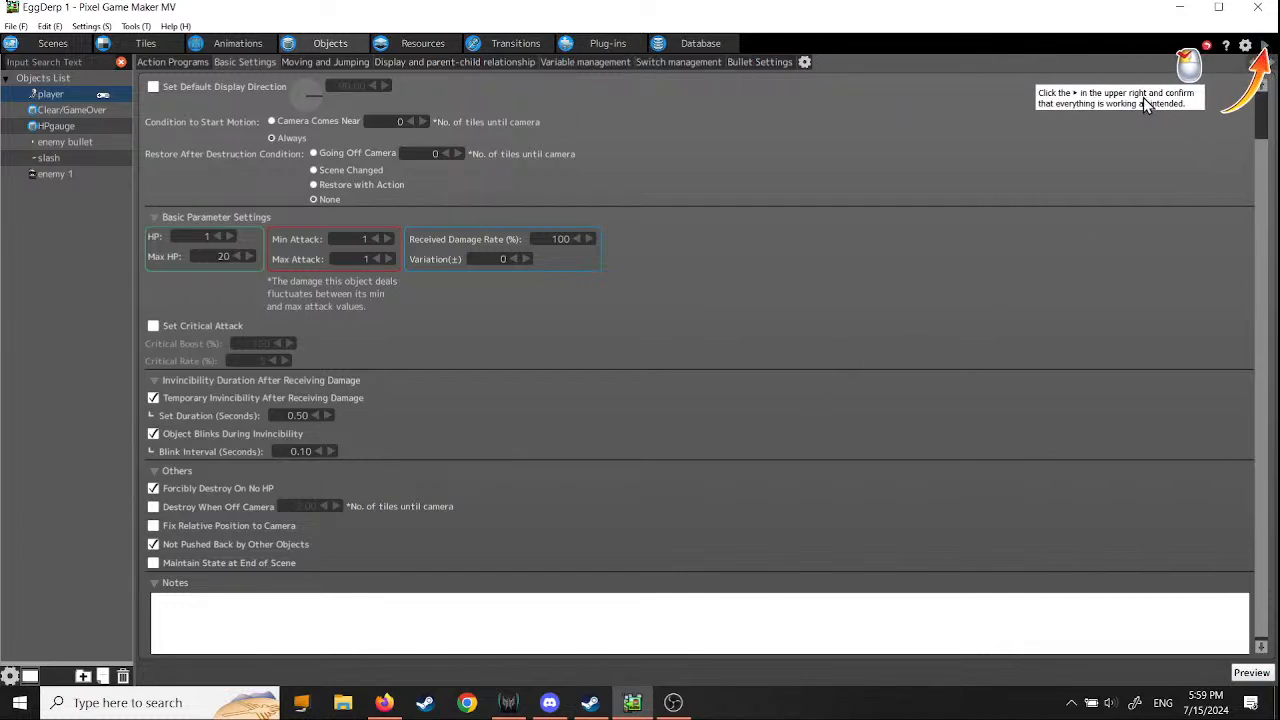
- Test-play the game, walk the player toward the enemy's bullets to check the game over sequence, and close the test window
left_click(1265, 46)
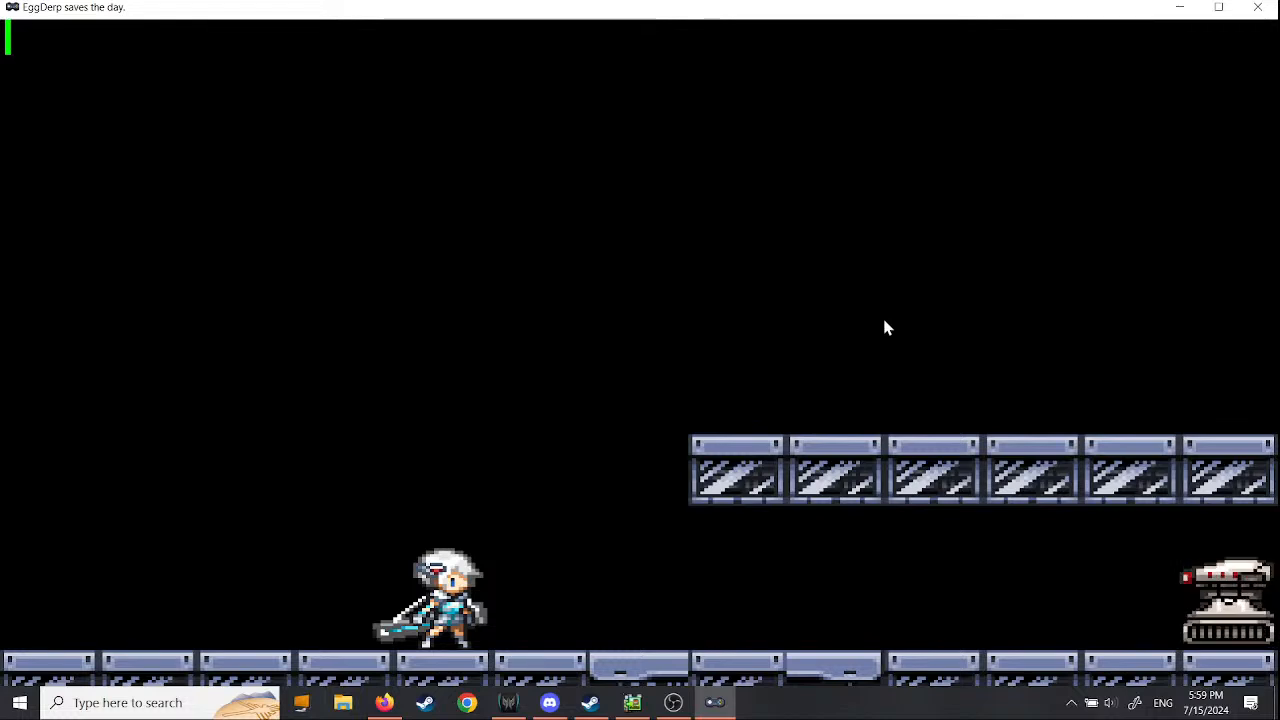
key("Right")
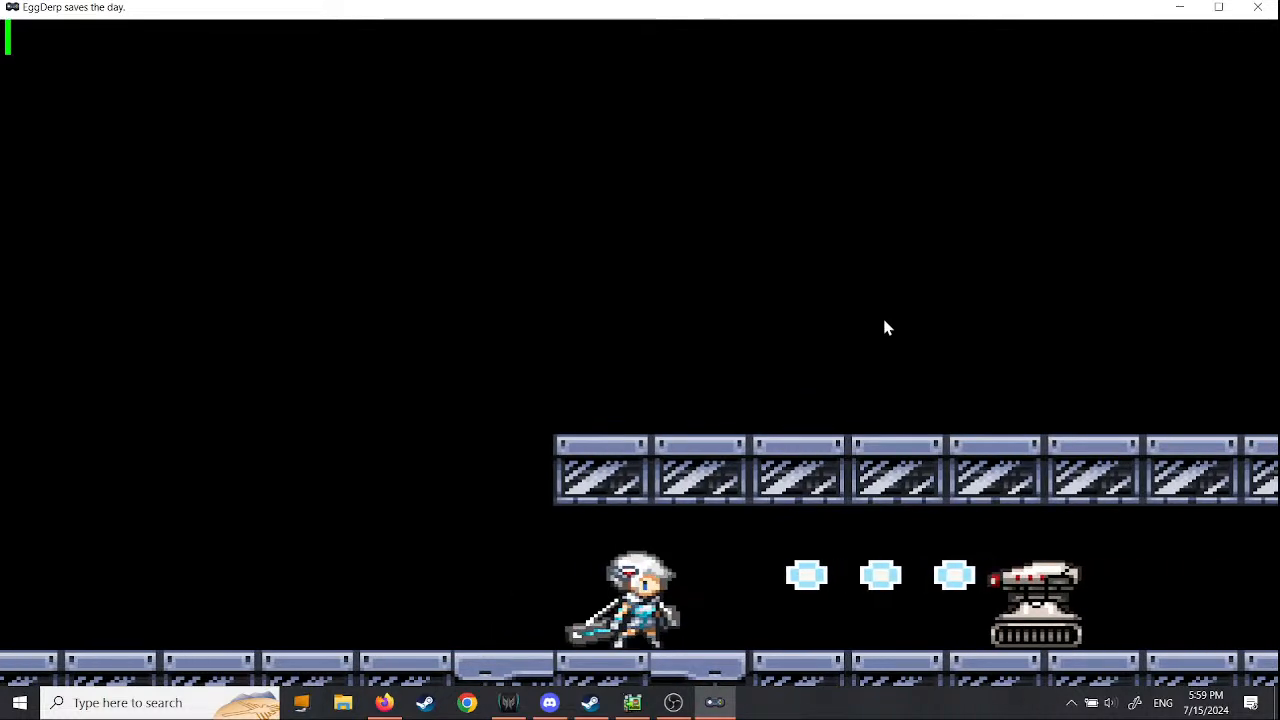
key("Left")
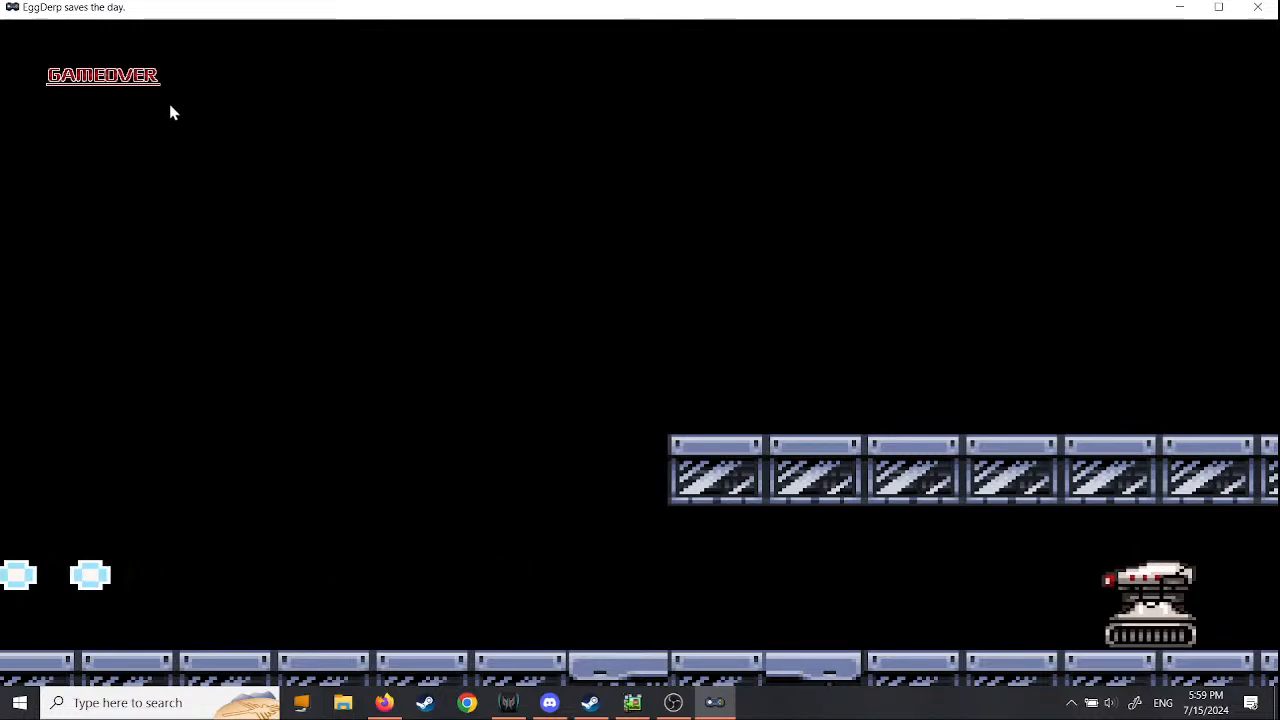
left_click(1259, 9)
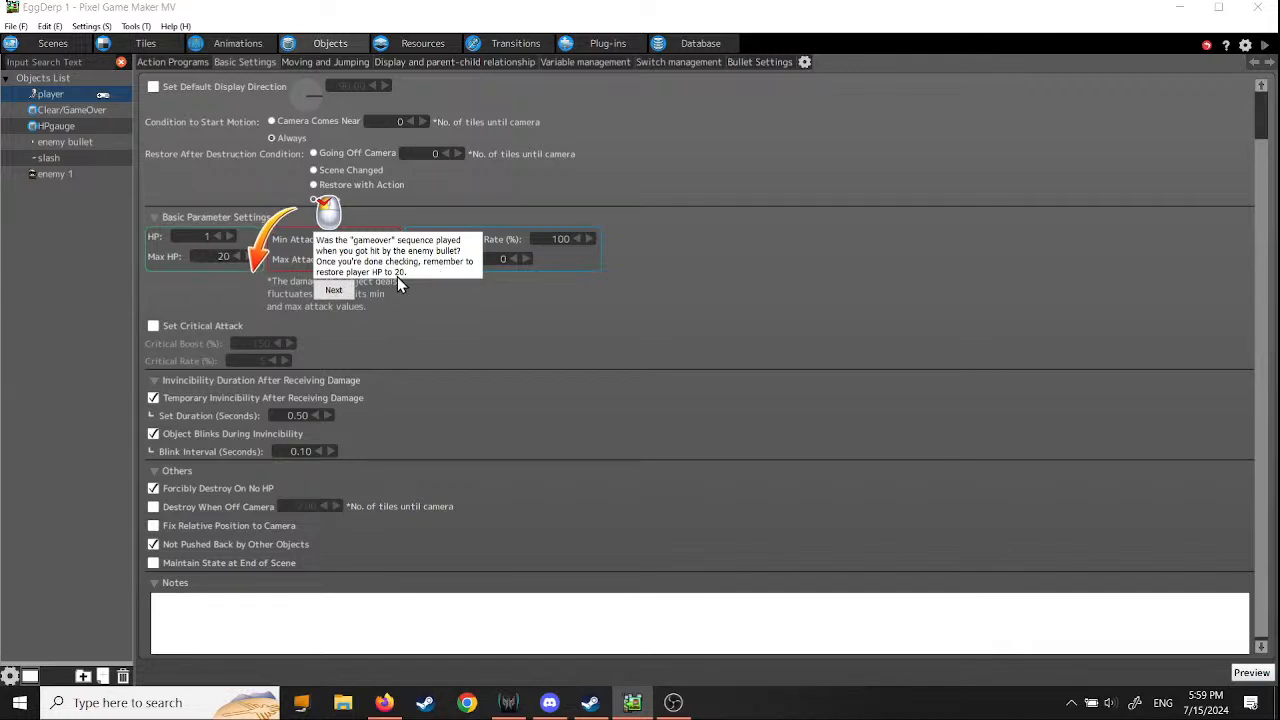
- Set the player's HP to 20, finish the Step 12 tutorial, and save the project
left_click(216, 240)
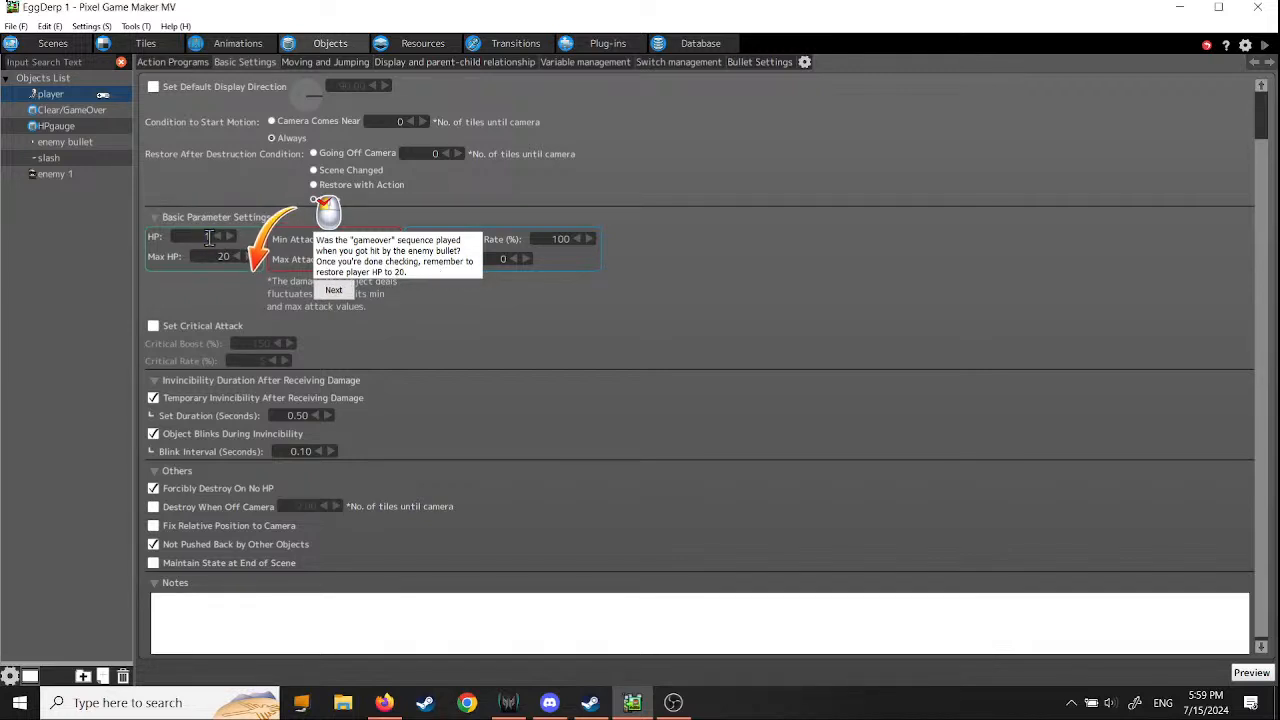
type("20")
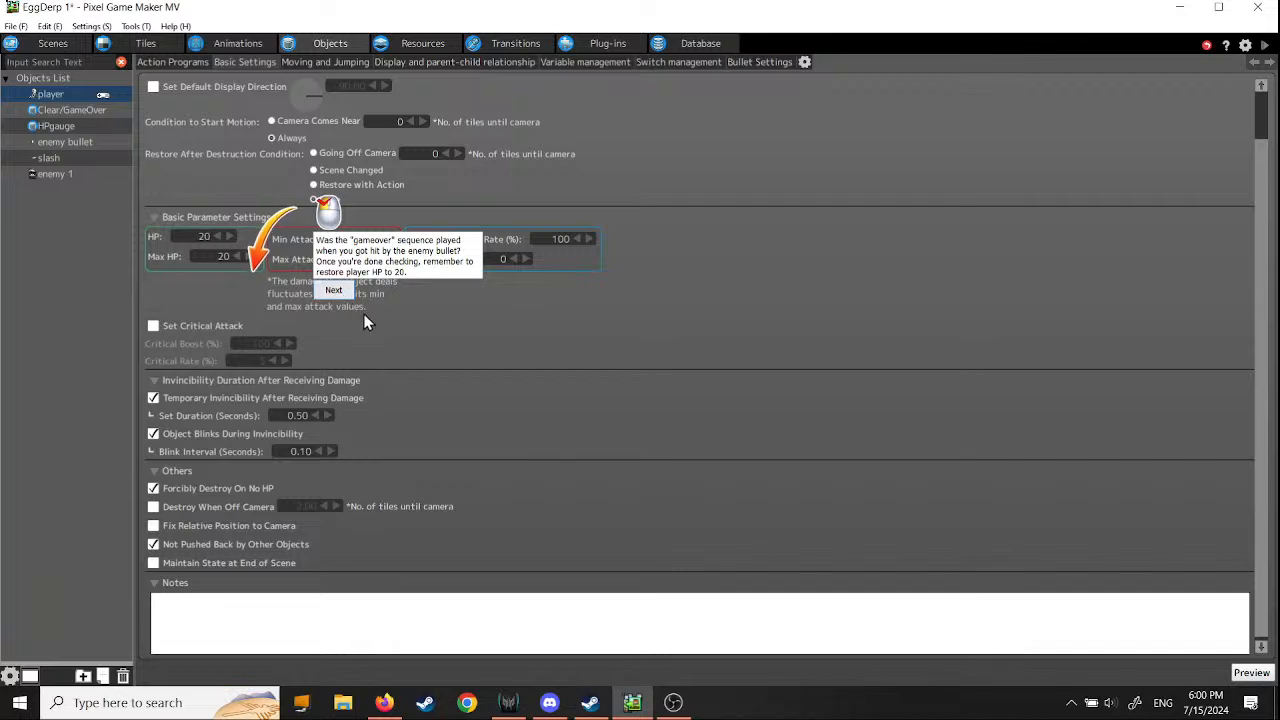
left_click(339, 295)
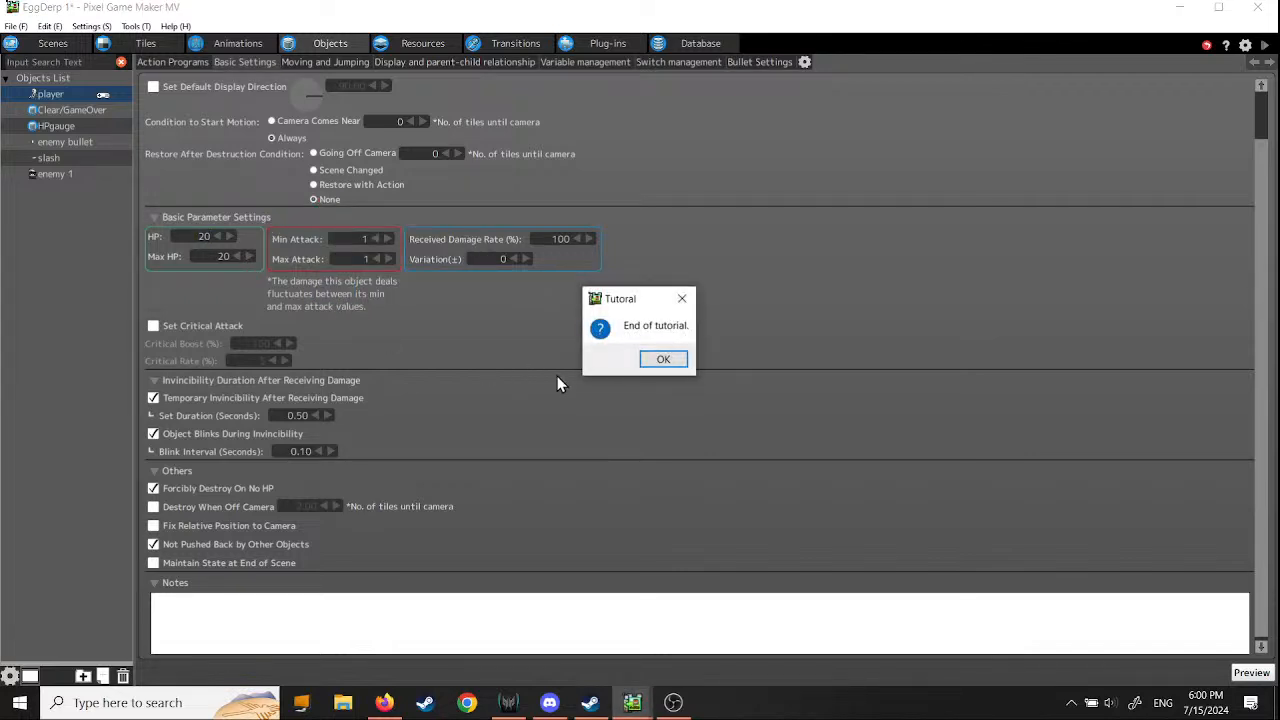
left_click(663, 361)
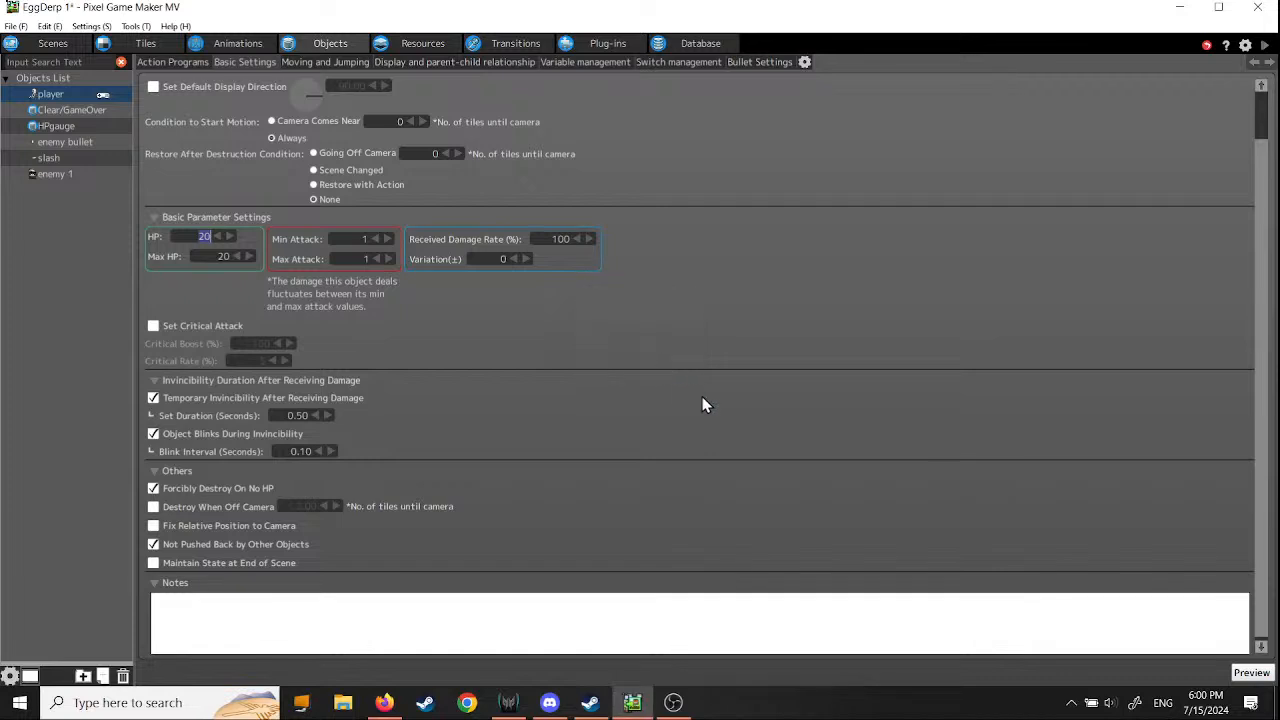
left_click(15, 26)
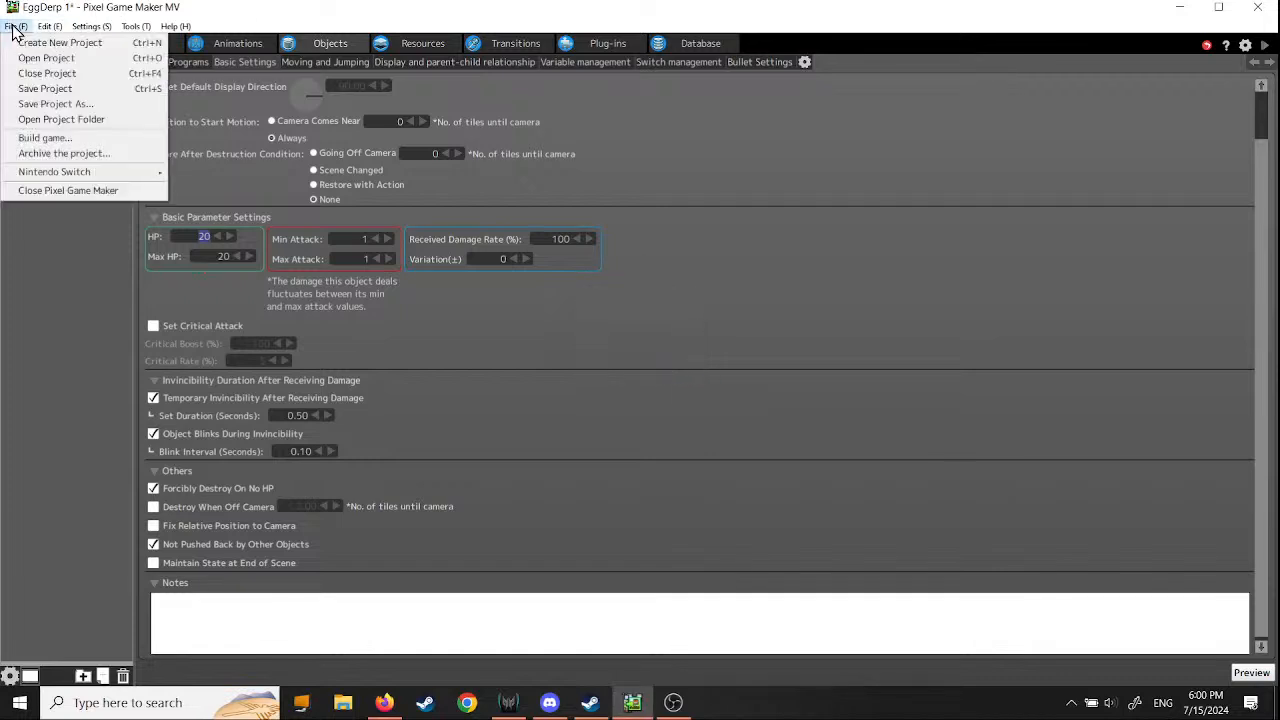
left_click(36, 89)
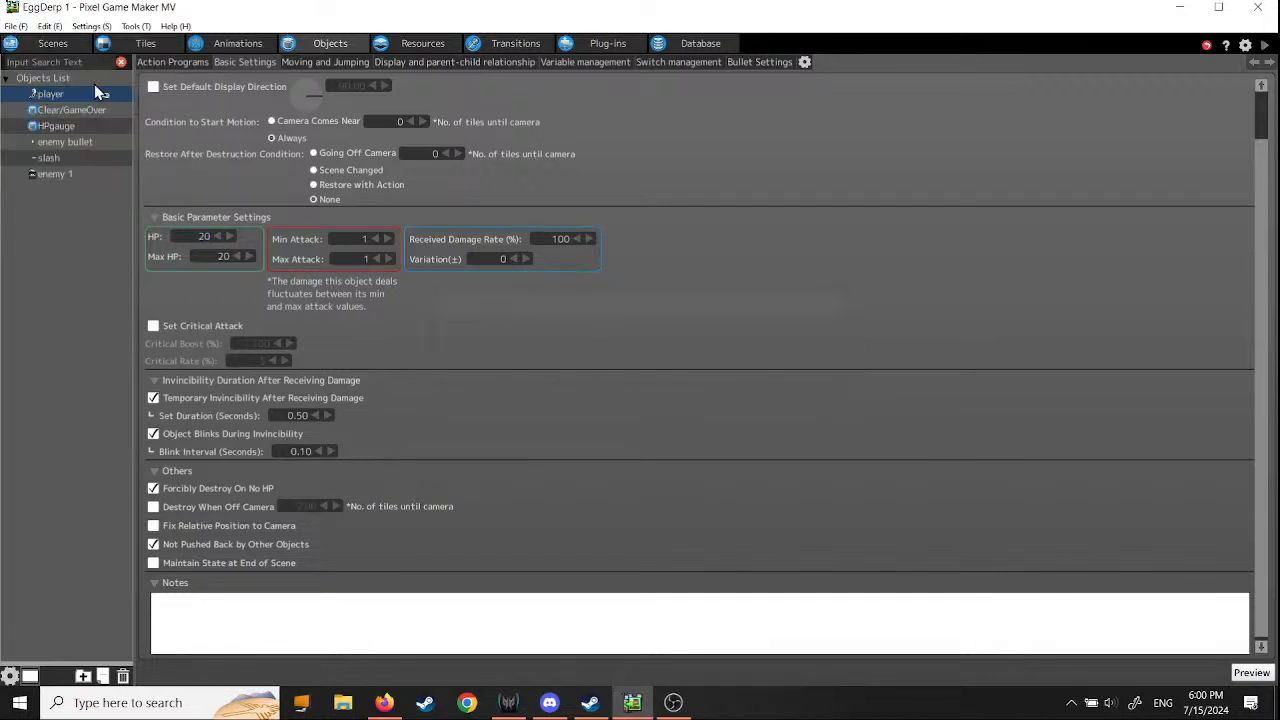
- Start the side-view tutorial Step 13: Create Game Clear, confirming that project data from the previous step exists
left_click(176, 26)
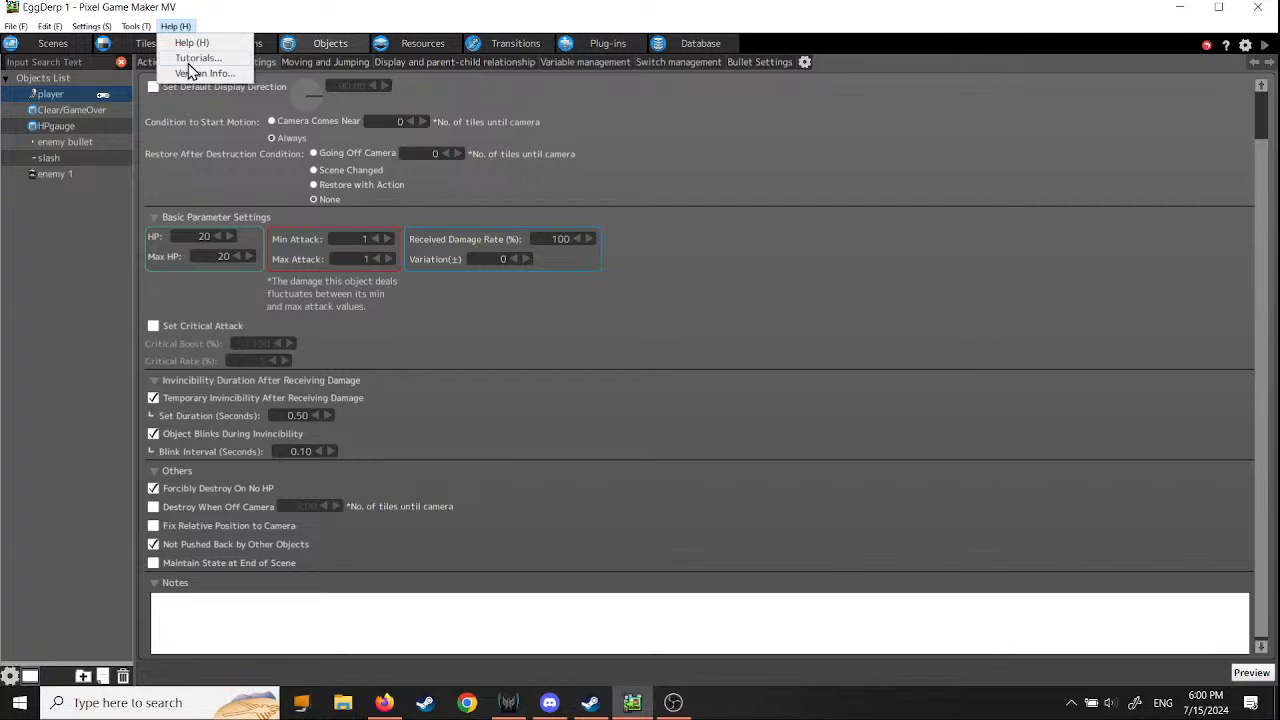
left_click(196, 58)
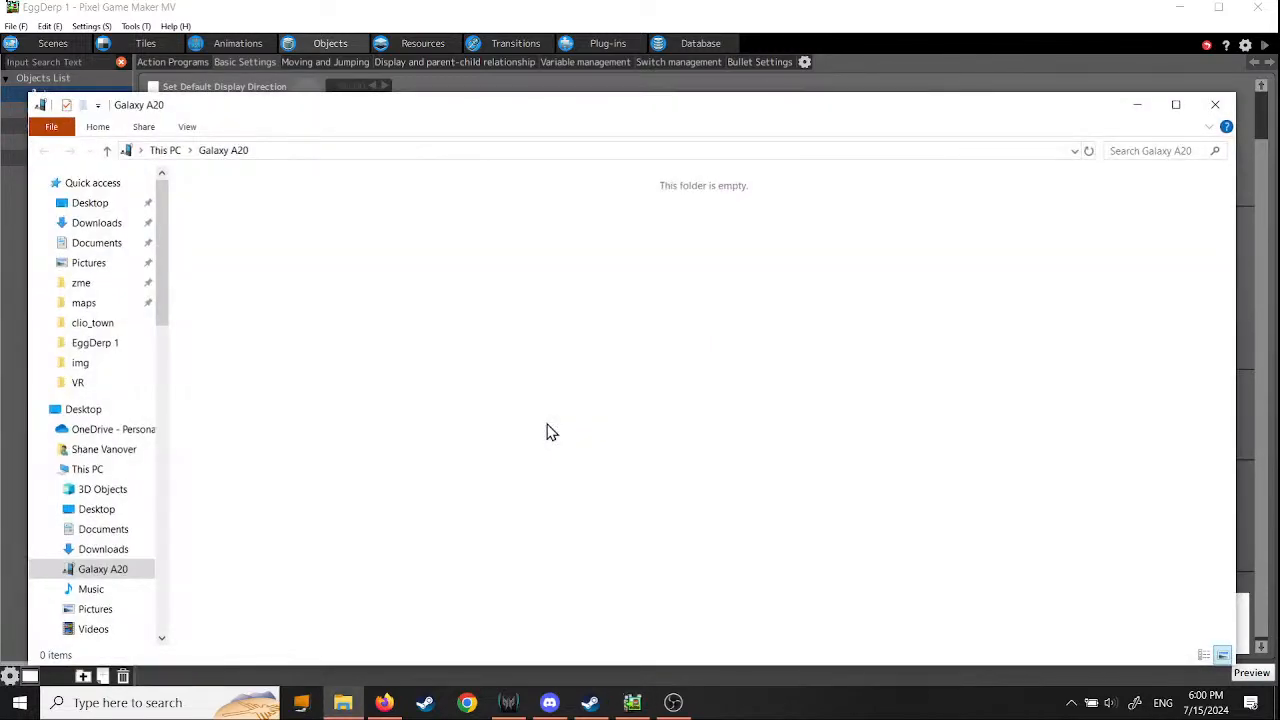
left_click(1215, 104)
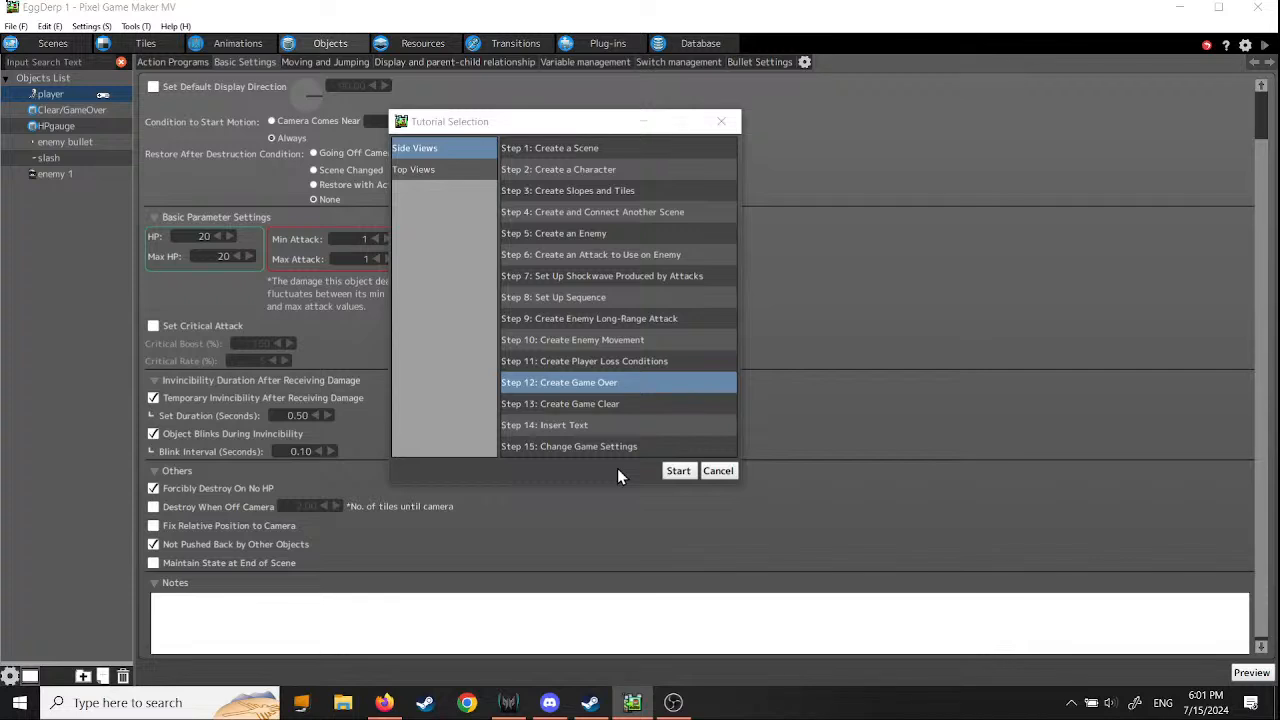
left_click(556, 404)
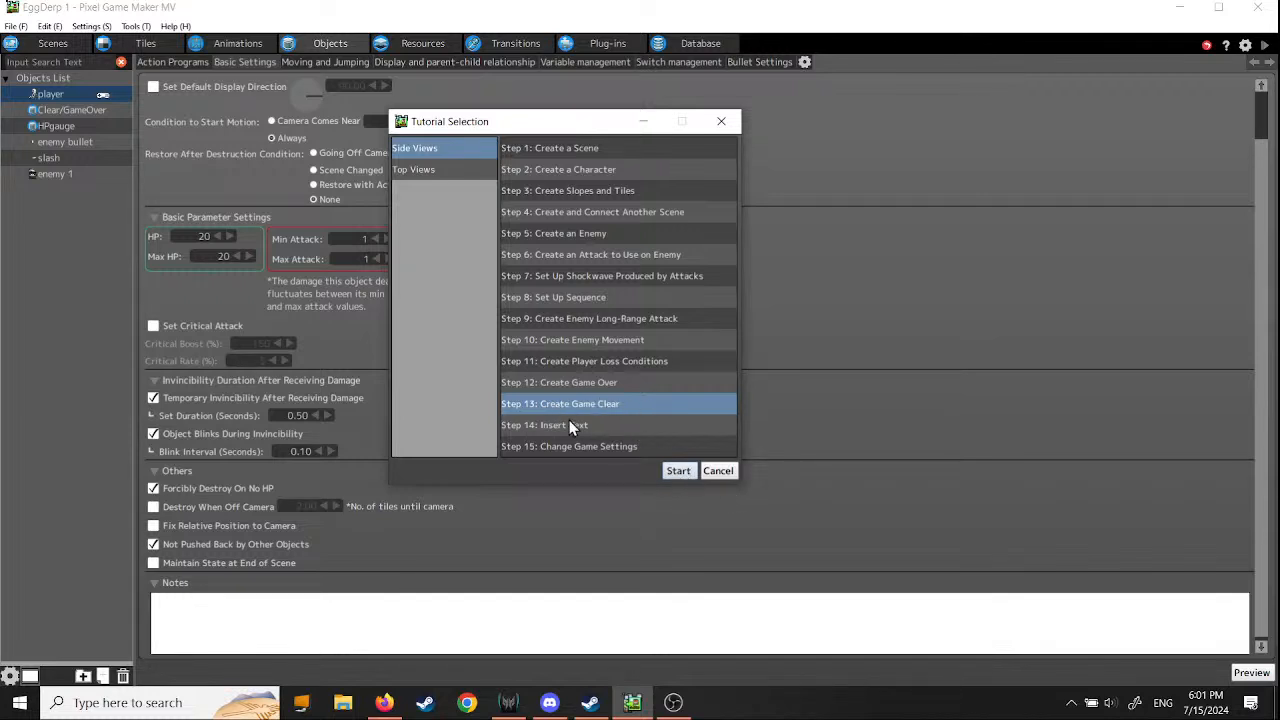
left_click(679, 471)
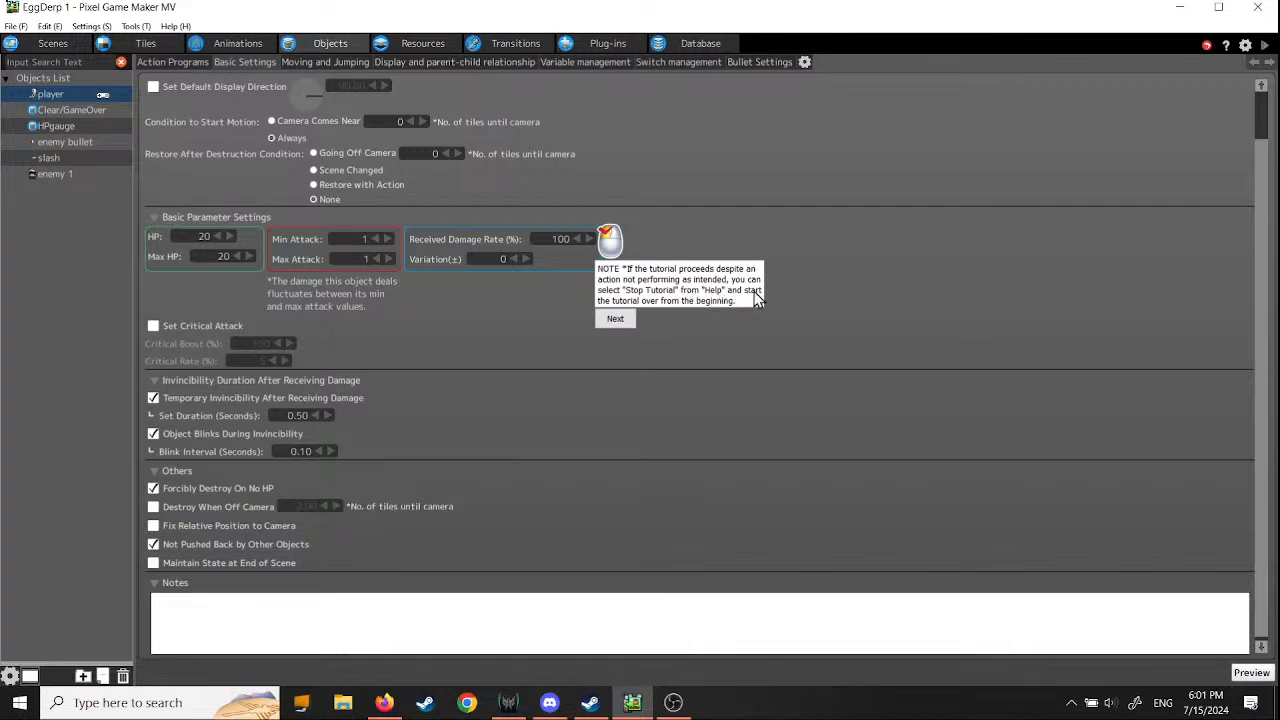
left_click(616, 319)
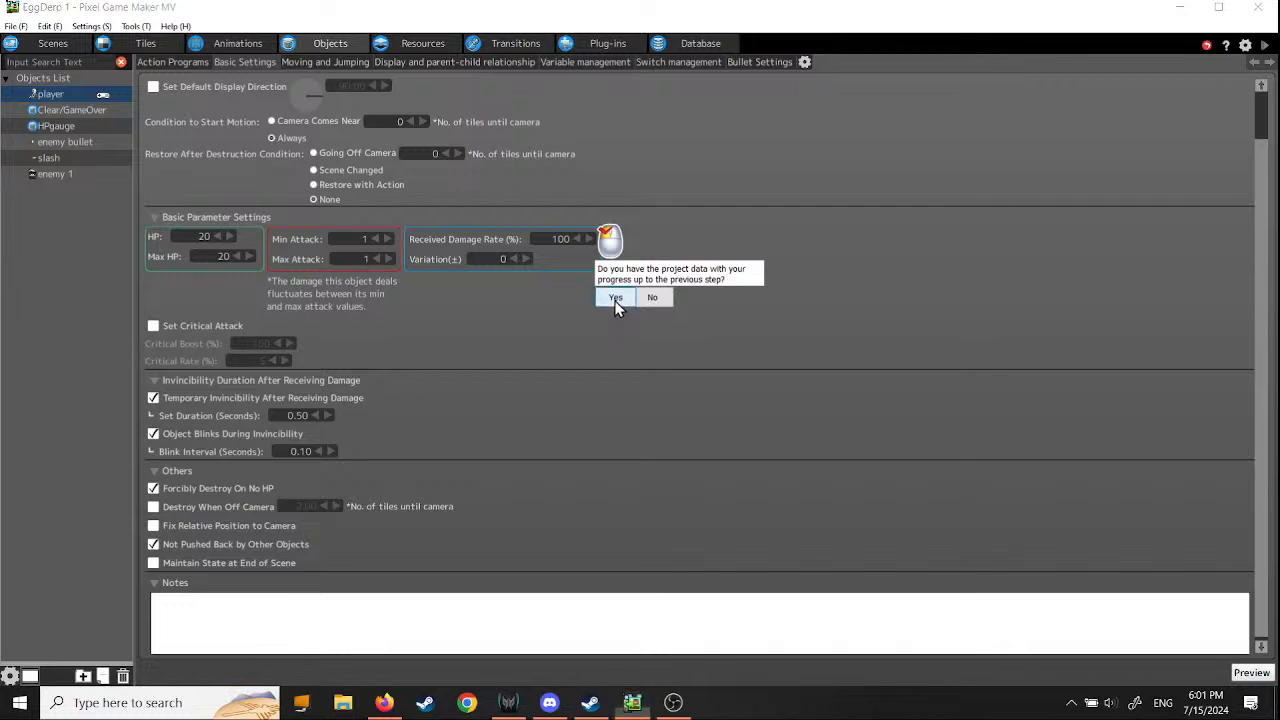
left_click(615, 302)
- Open the project file from the EggDerp 1 folder and begin the tutorial's instructions
left_click(16, 26)
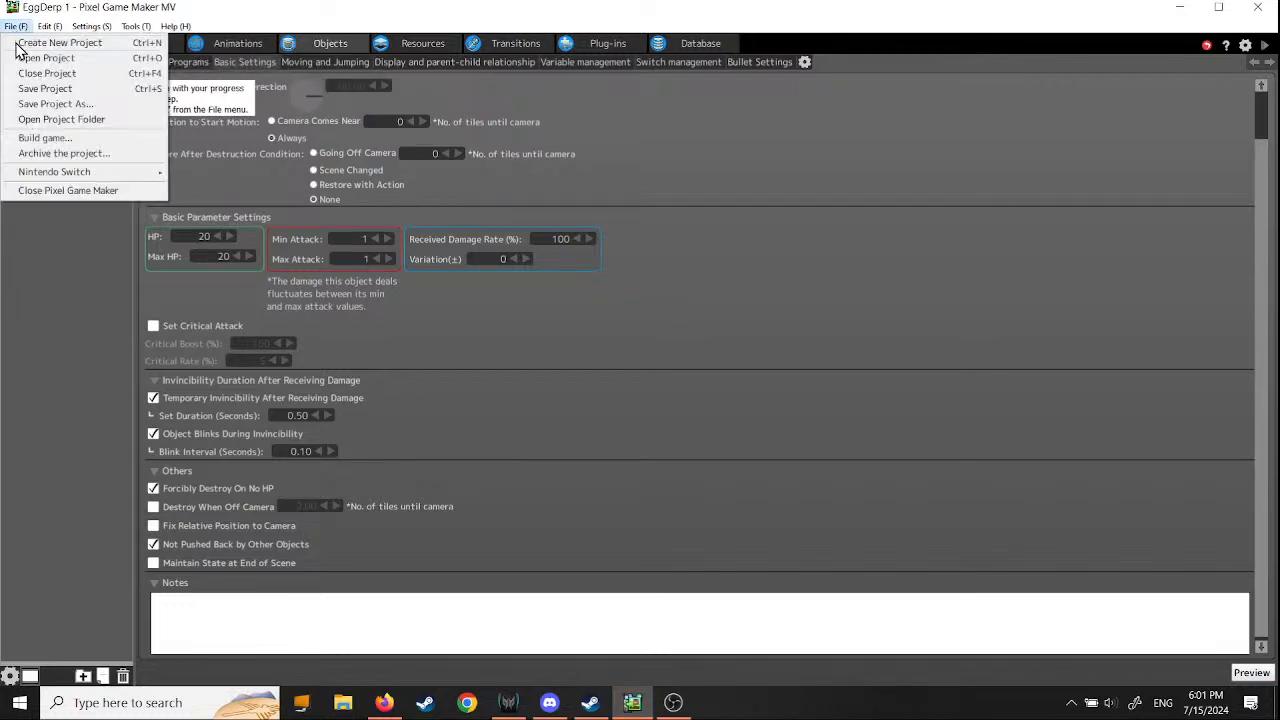
left_click(27, 60)
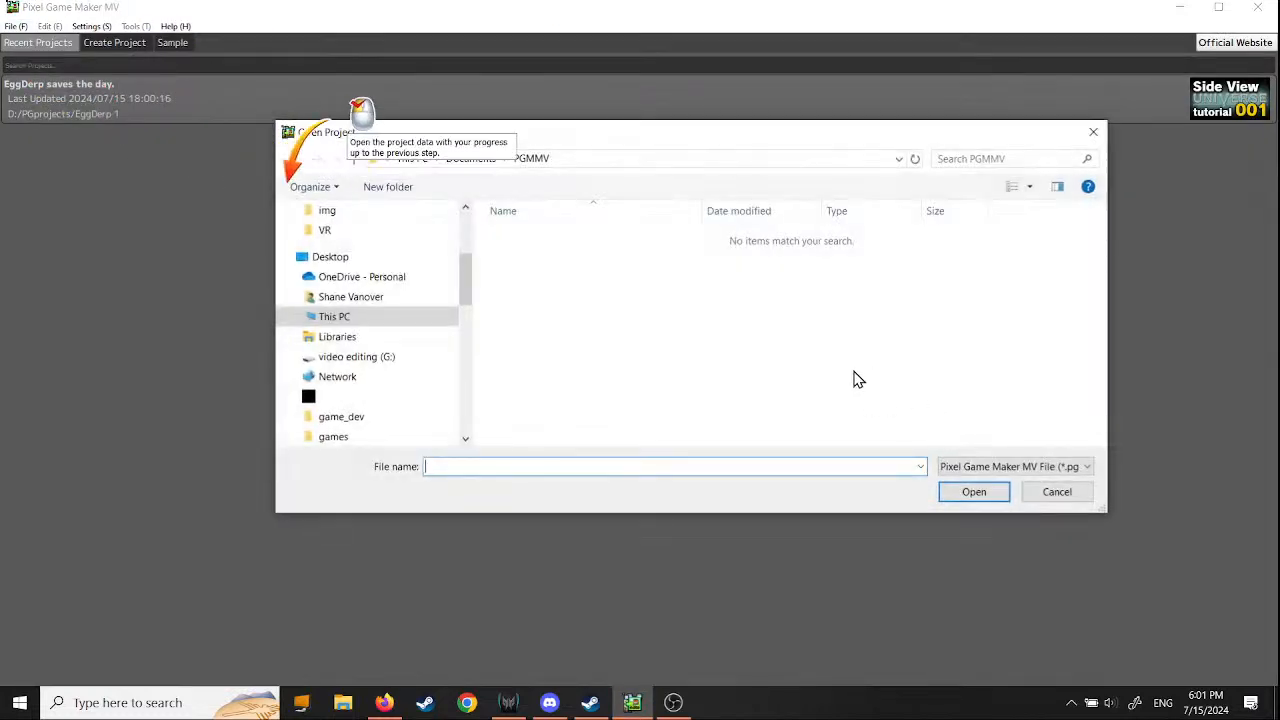
left_click(360, 377)
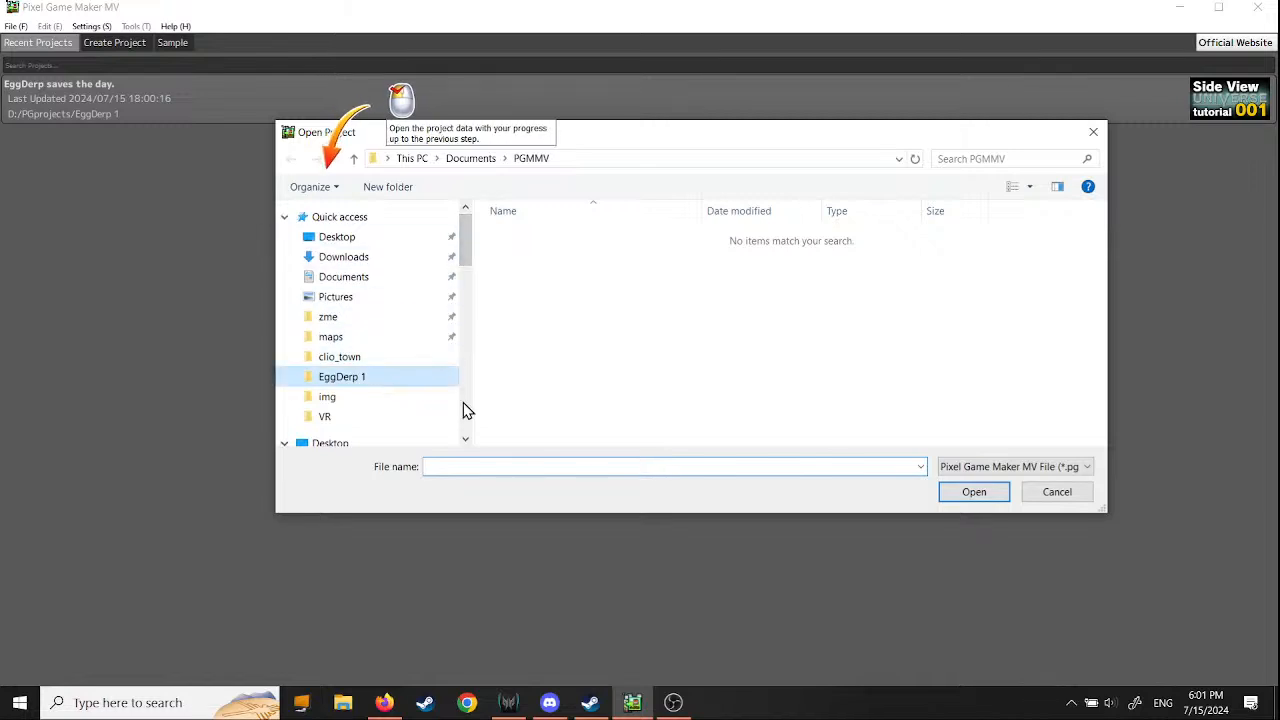
double_click(980, 372)
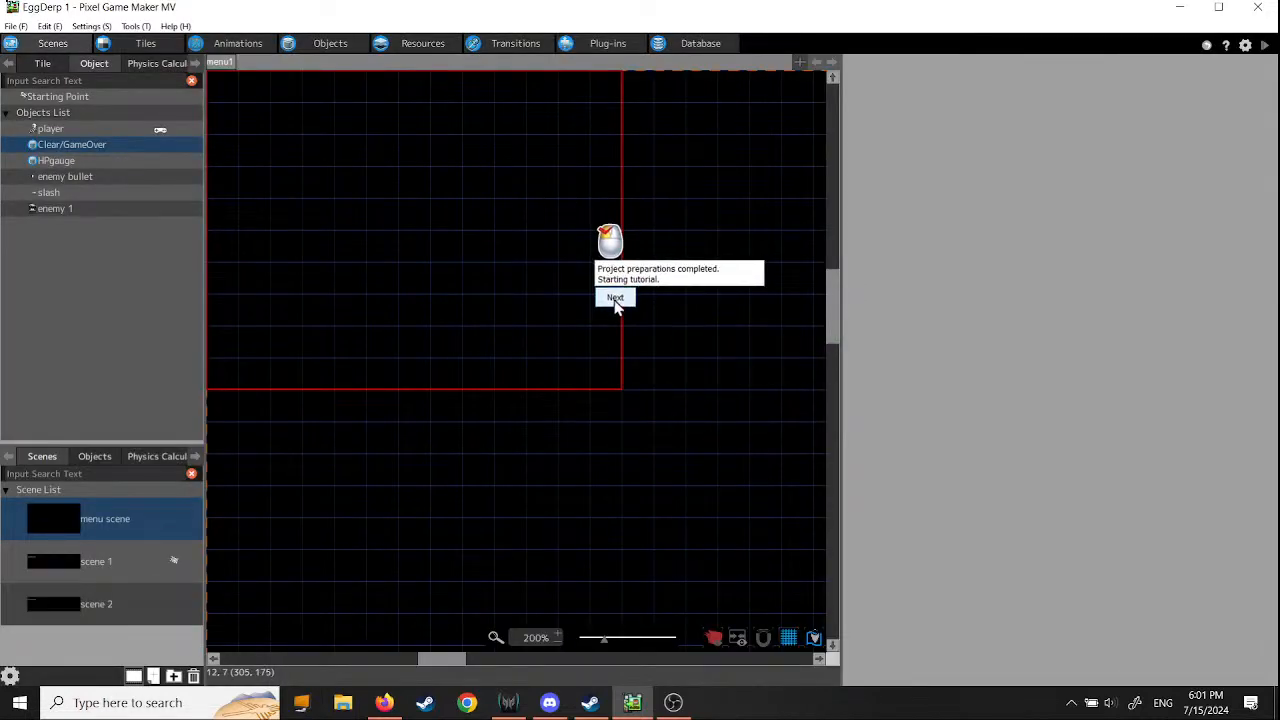
left_click(615, 298)
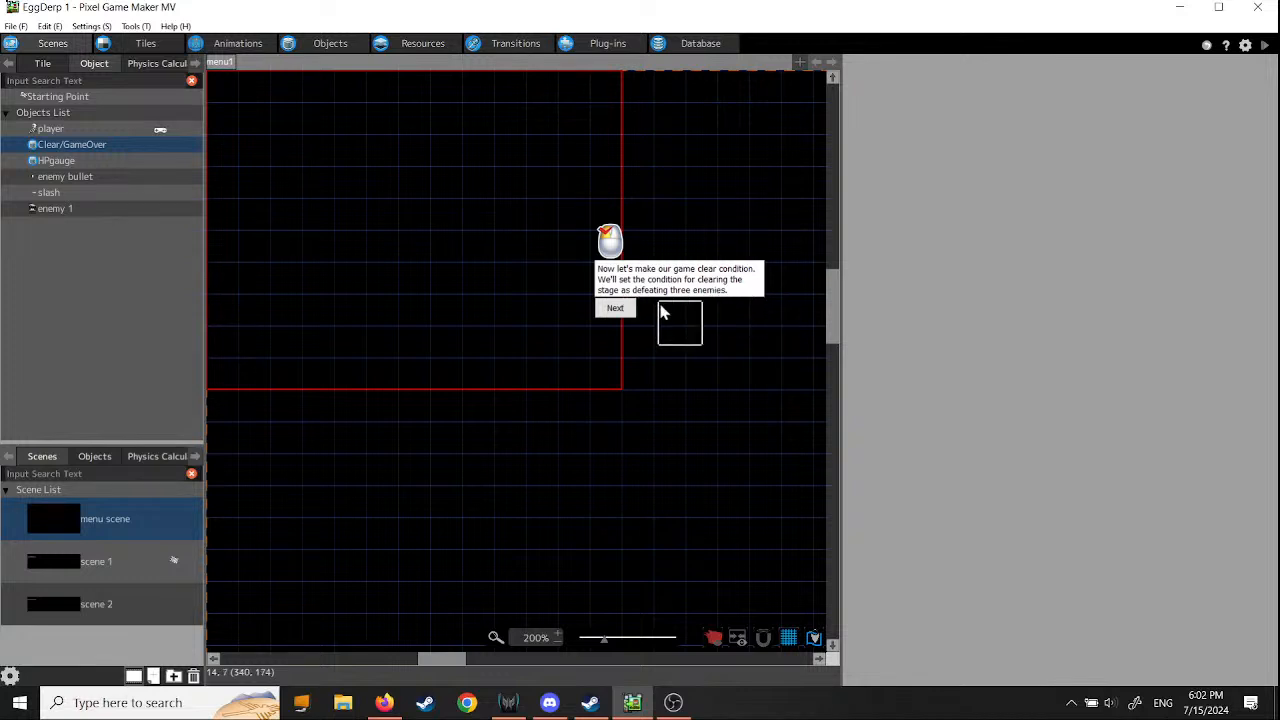
- Follow the tutorial to the variables list in the project's resources and add a new variable
left_click(617, 310)
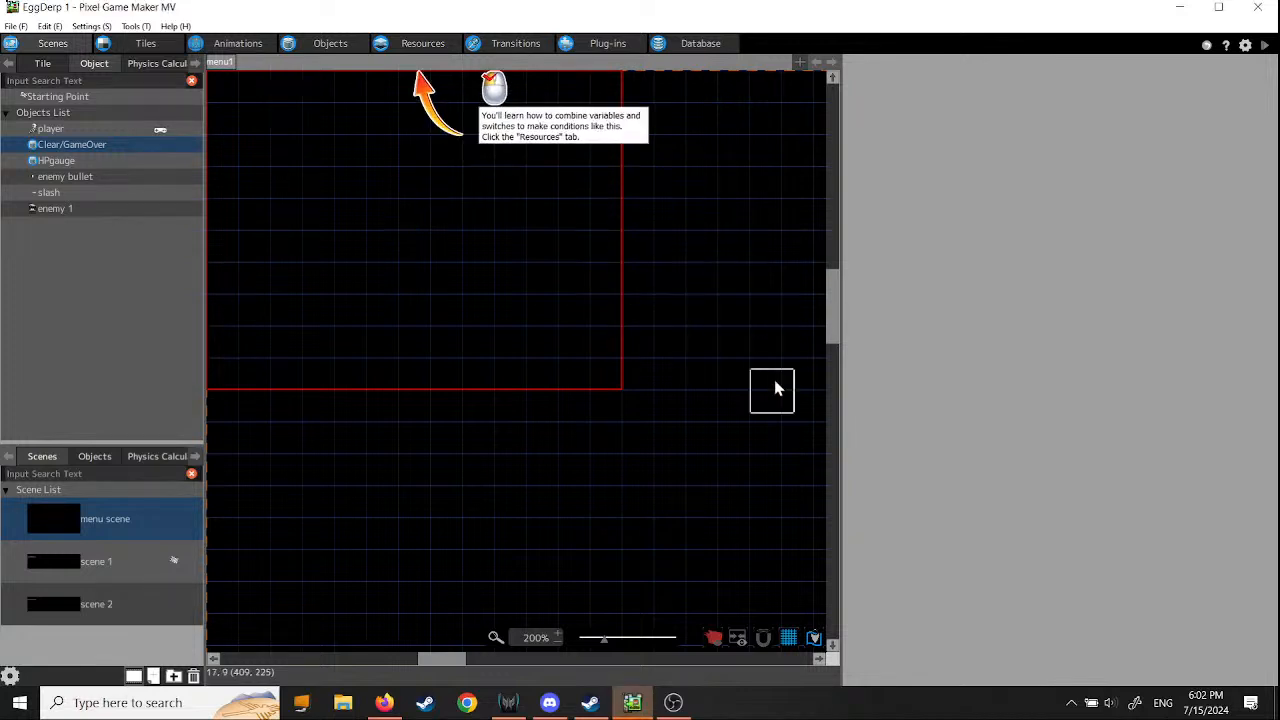
left_click(423, 45)
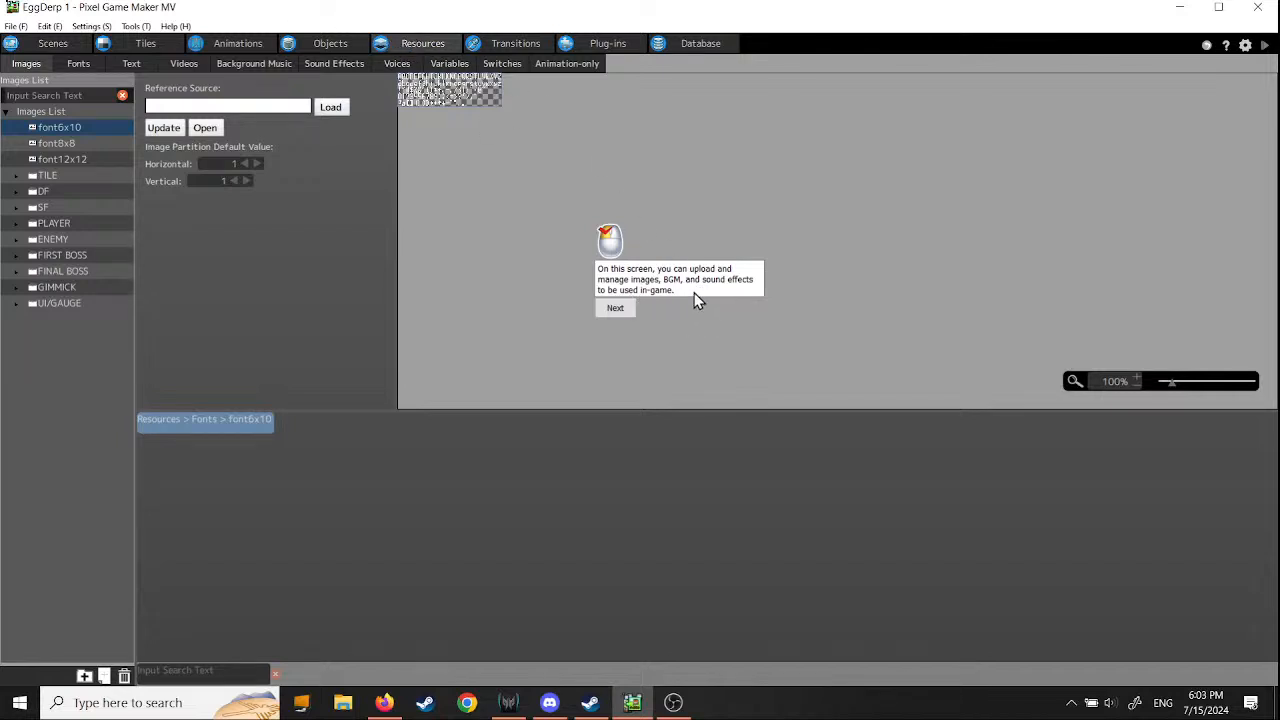
left_click(615, 309)
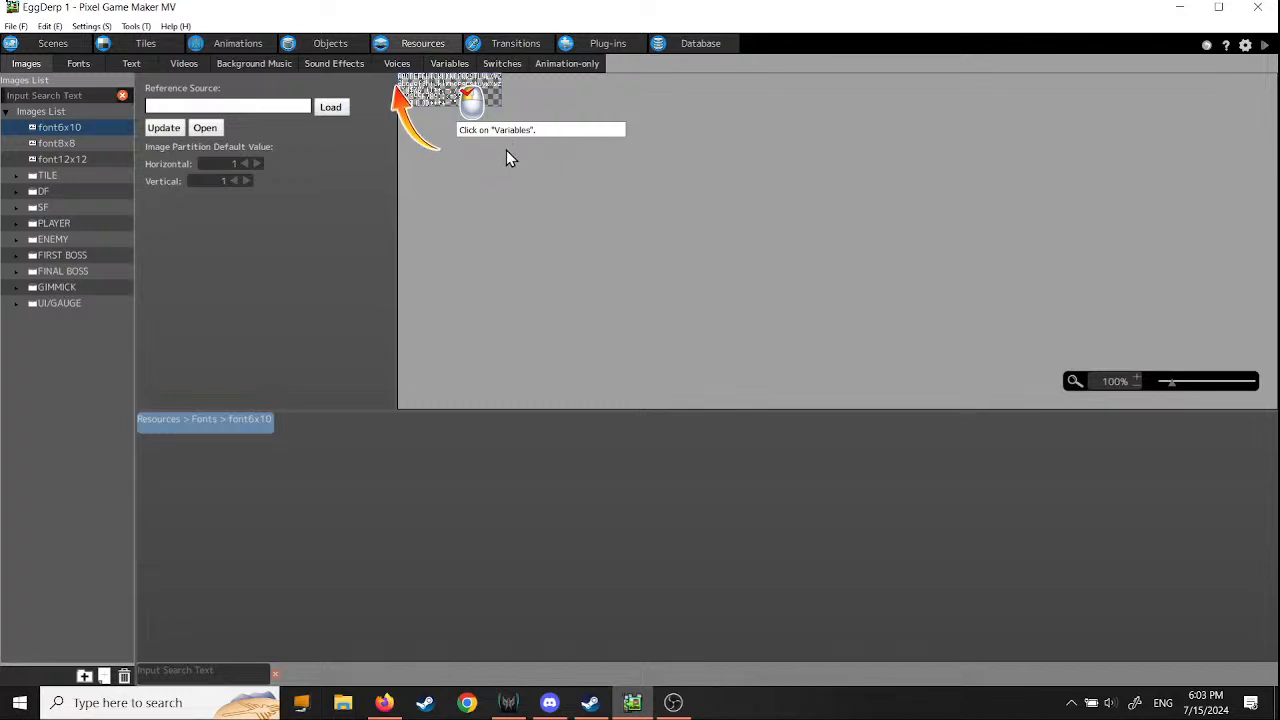
left_click(452, 64)
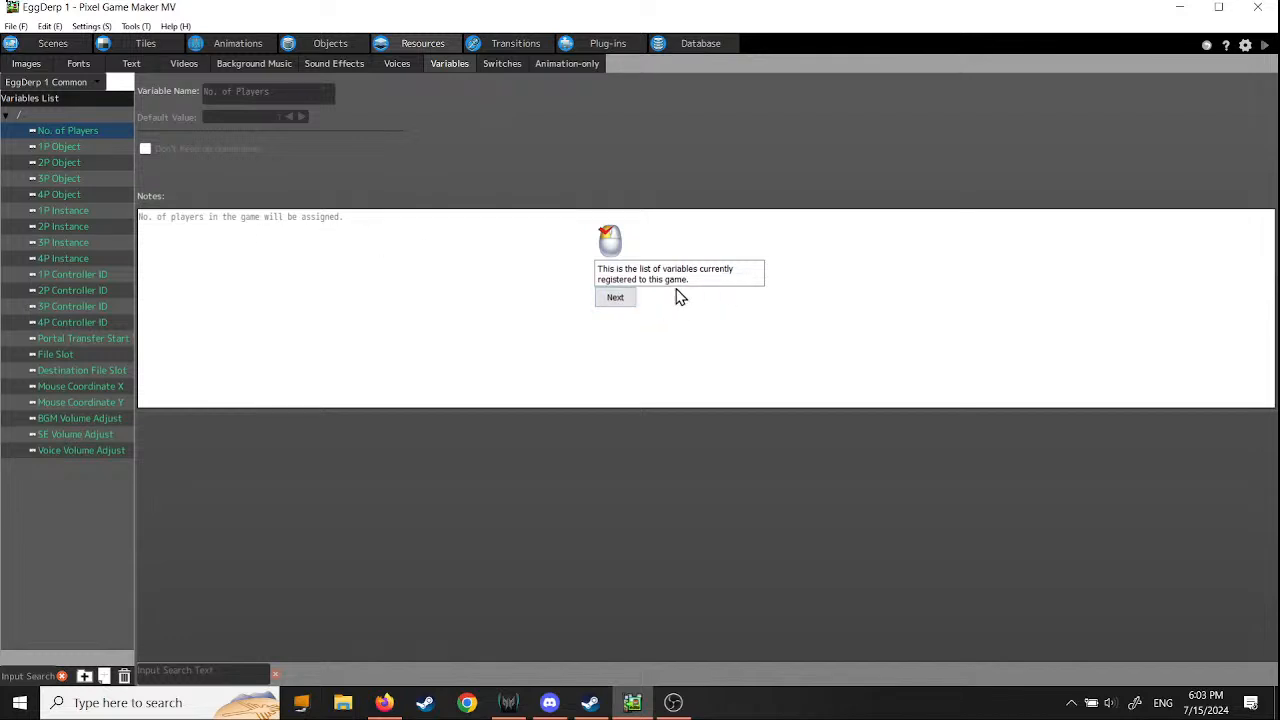
left_click(617, 300)
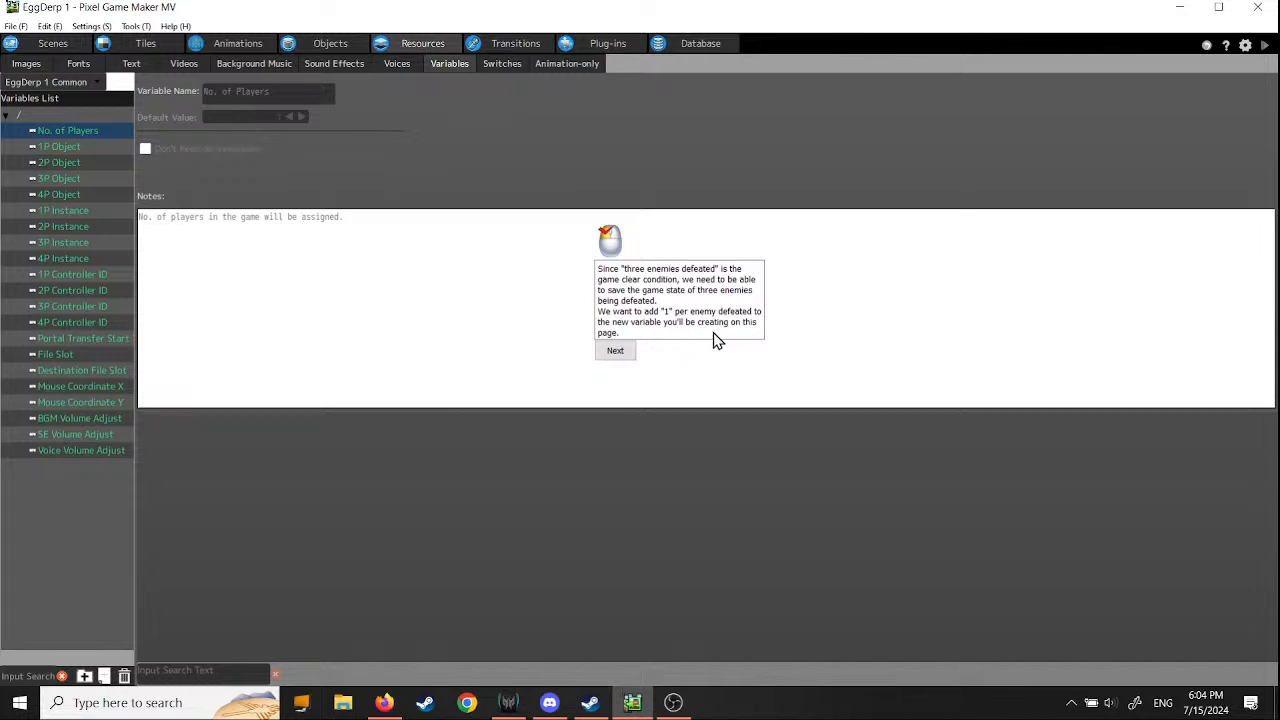
left_click(616, 352)
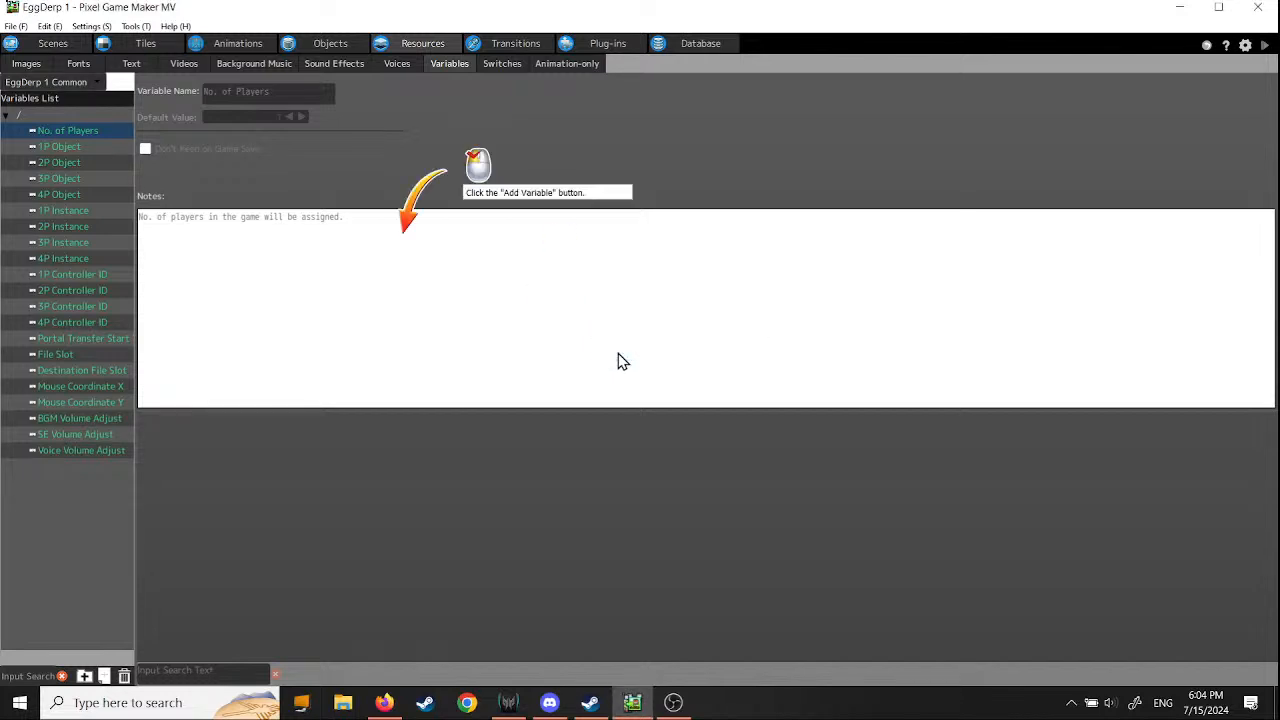
left_click(104, 677)
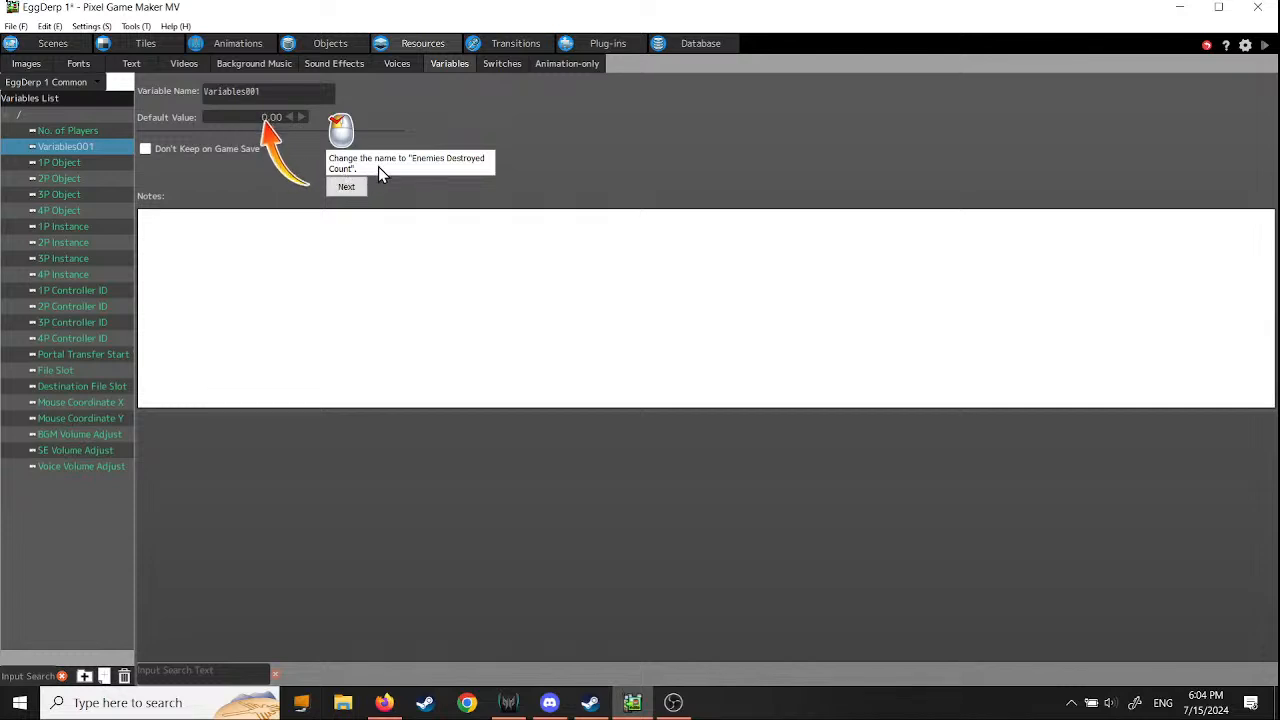
- Rename the new variable to "Enemies Destroyed Count" and continue to the tutorial's next instruction
double_click(265, 91)
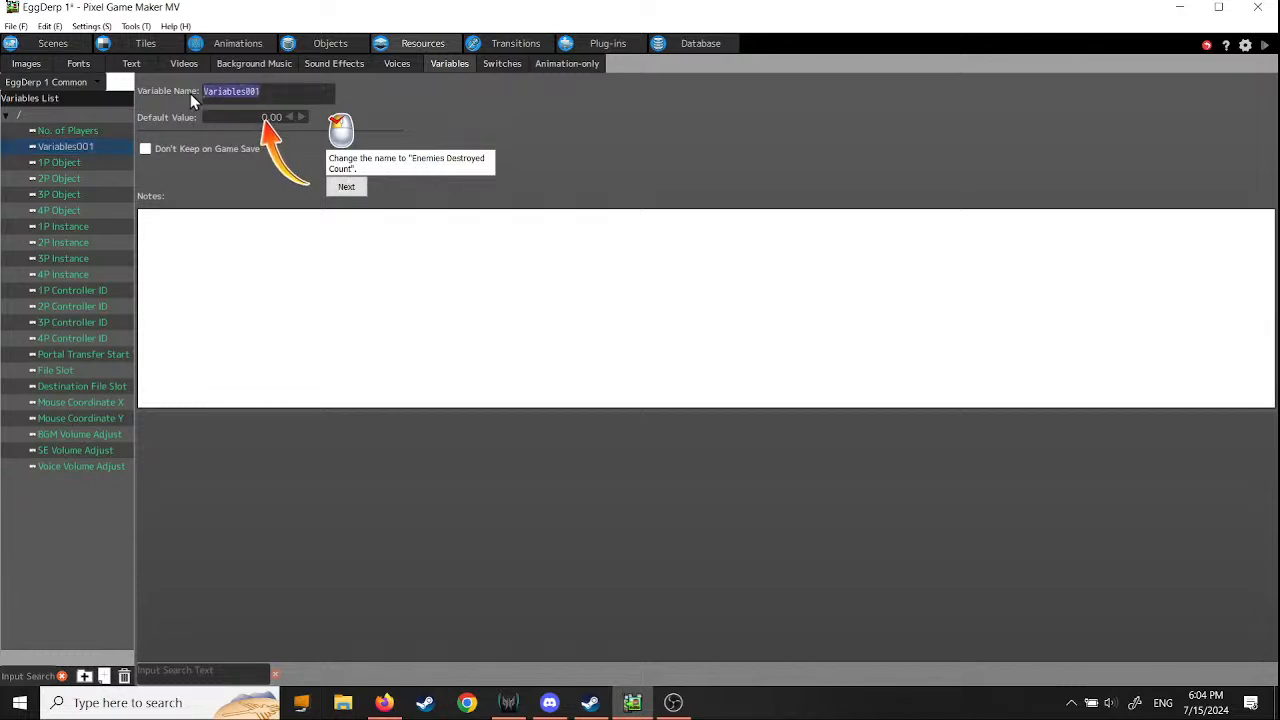
type("Ene")
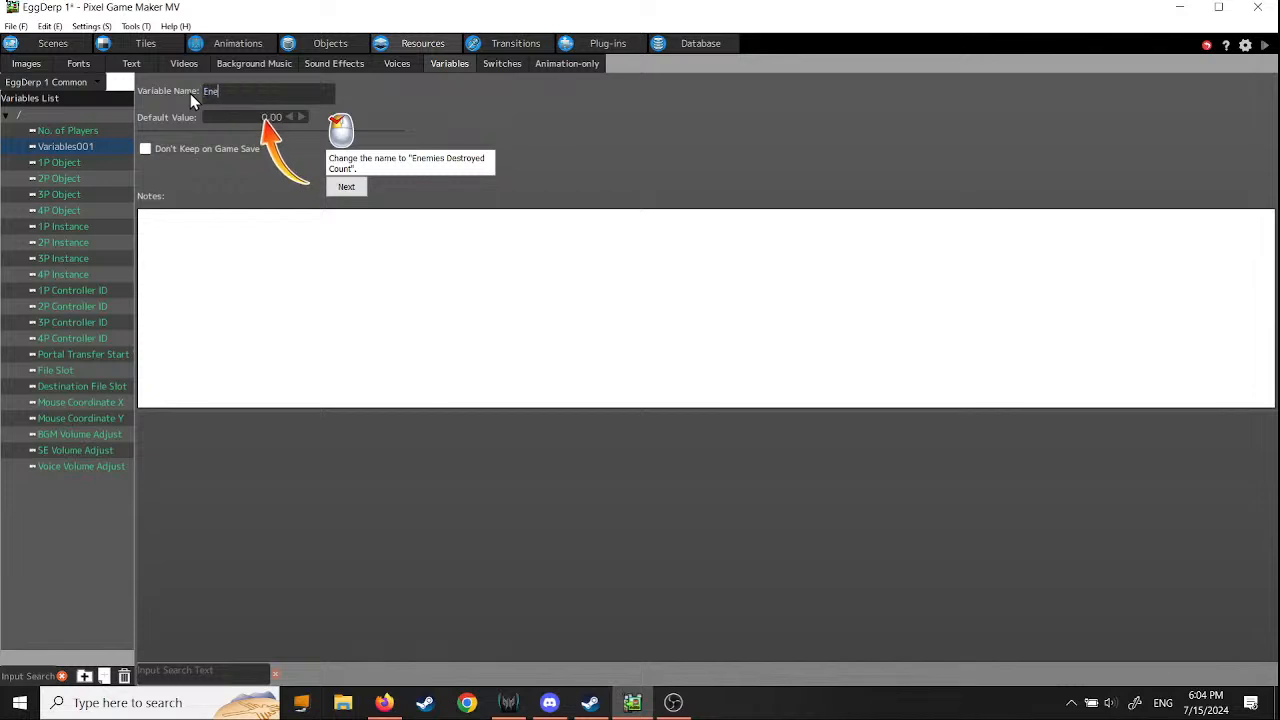
type("mies Destroyed")
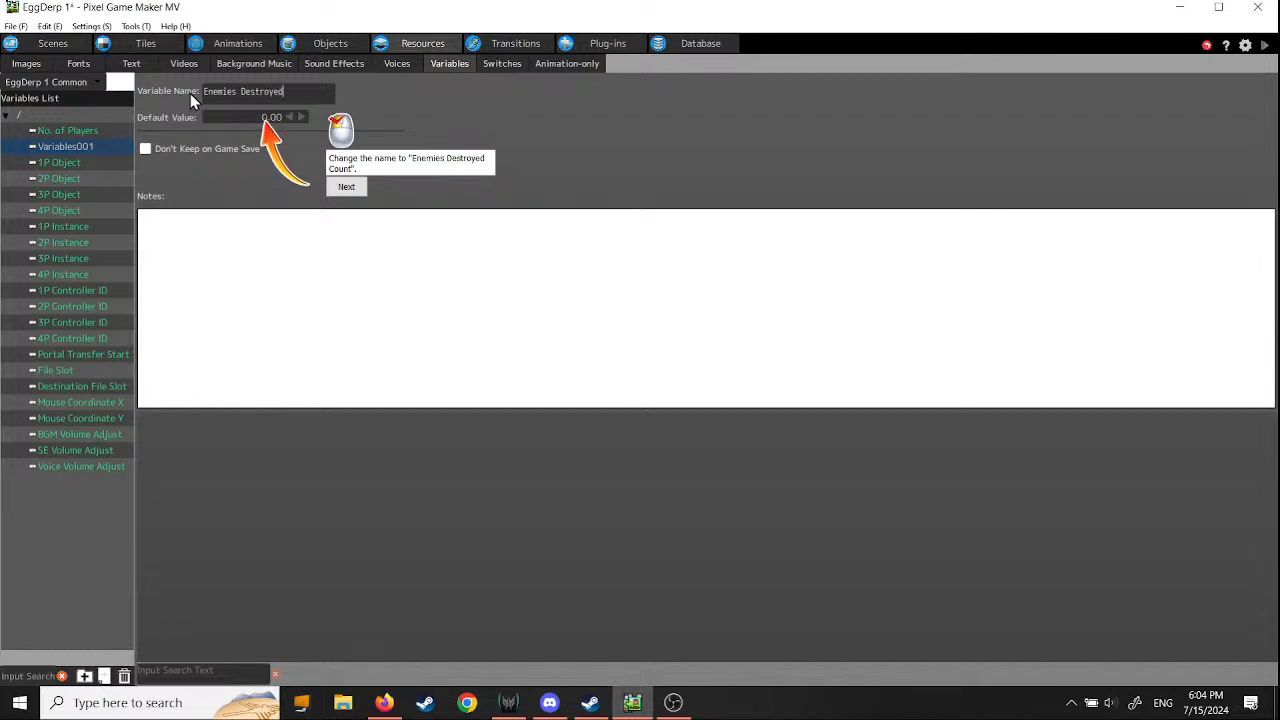
type(" Count")
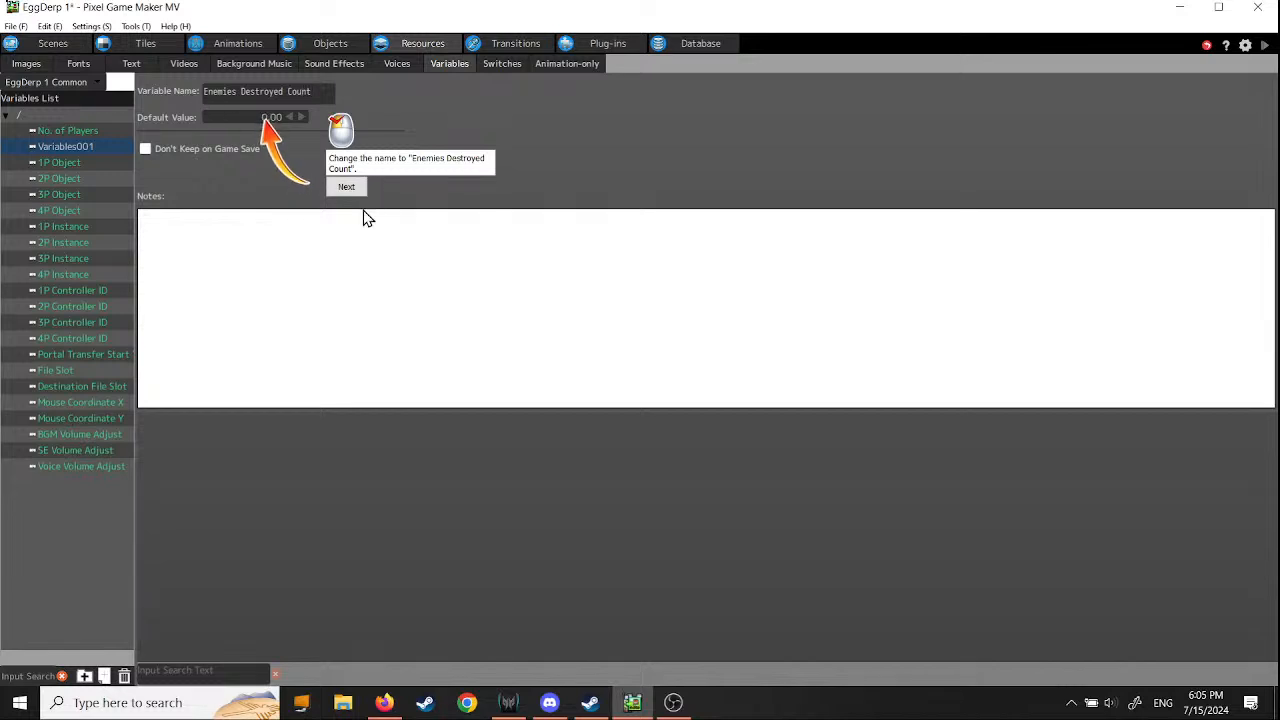
left_click(349, 189)
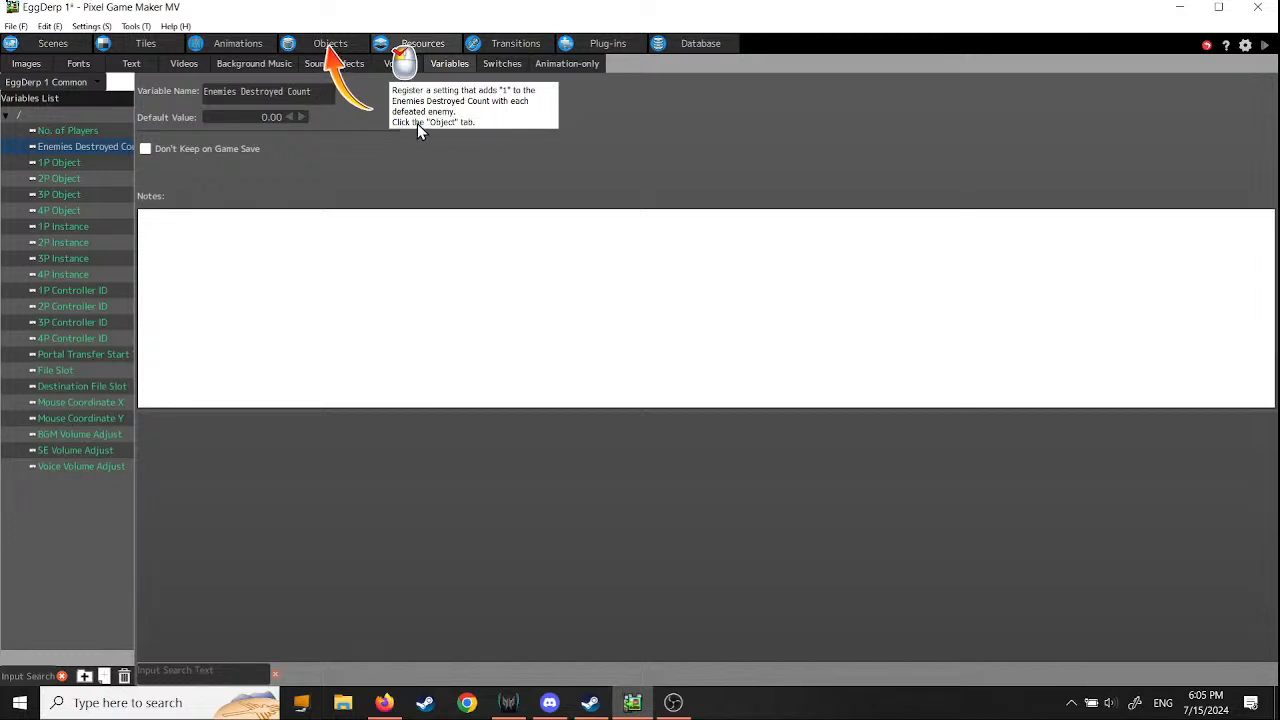
- Open the action program of the enemy 1 object and select its destroy action, following the tutorial
left_click(326, 43)
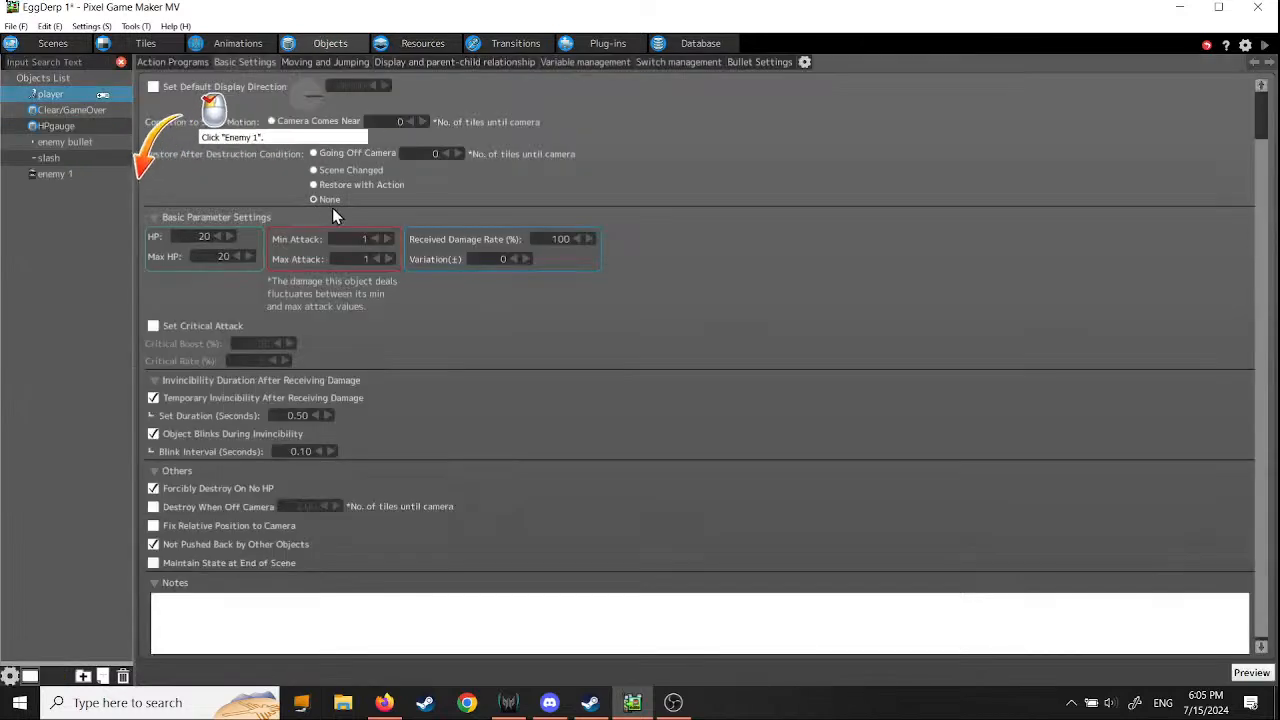
left_click(55, 175)
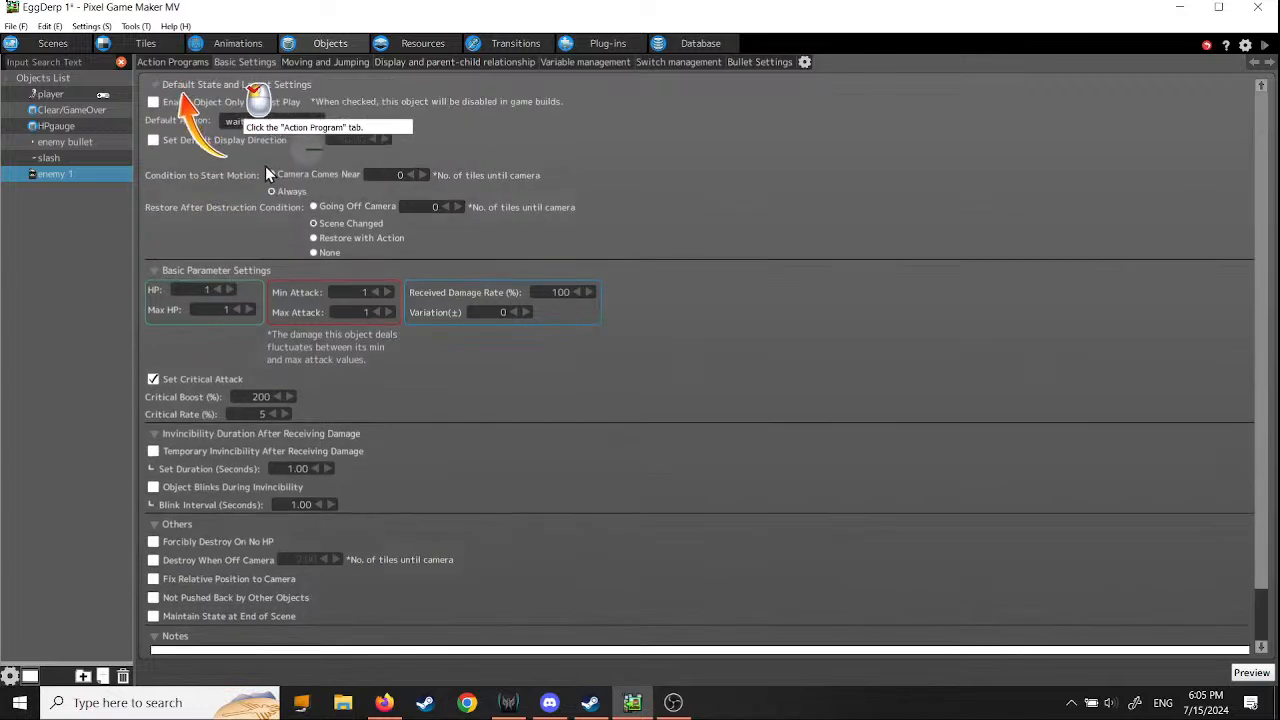
left_click(178, 63)
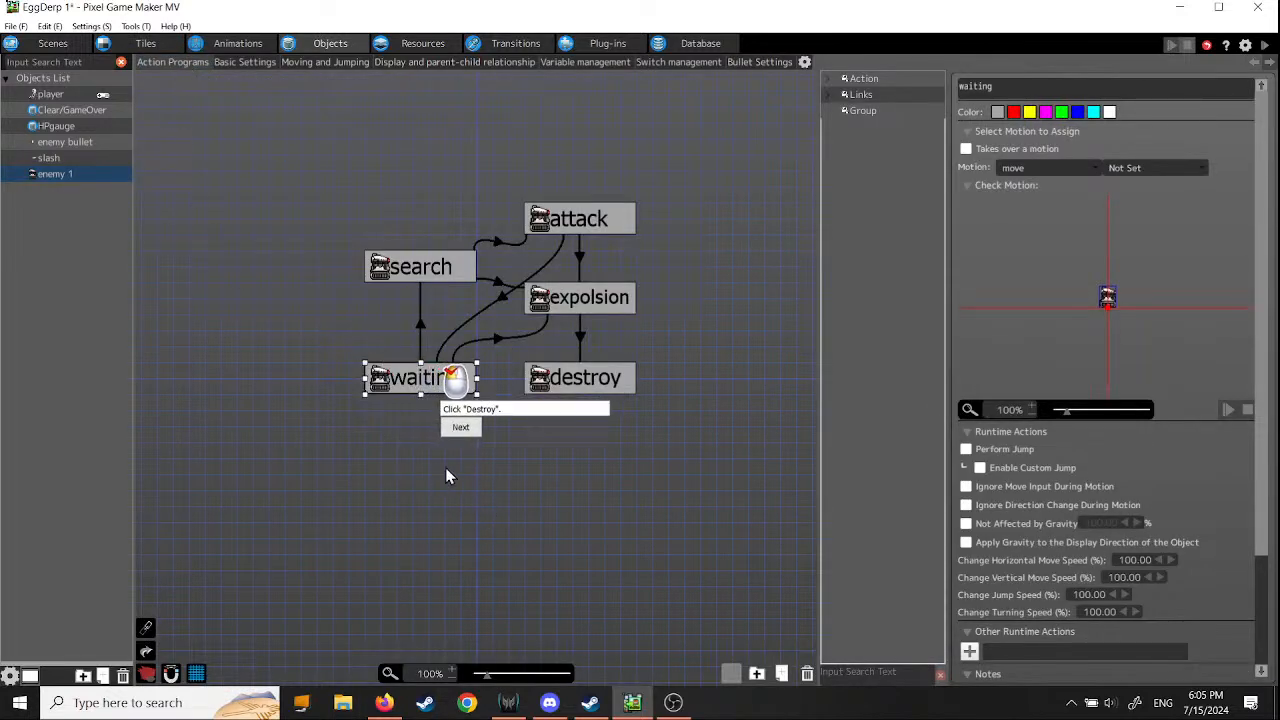
left_click(597, 387)
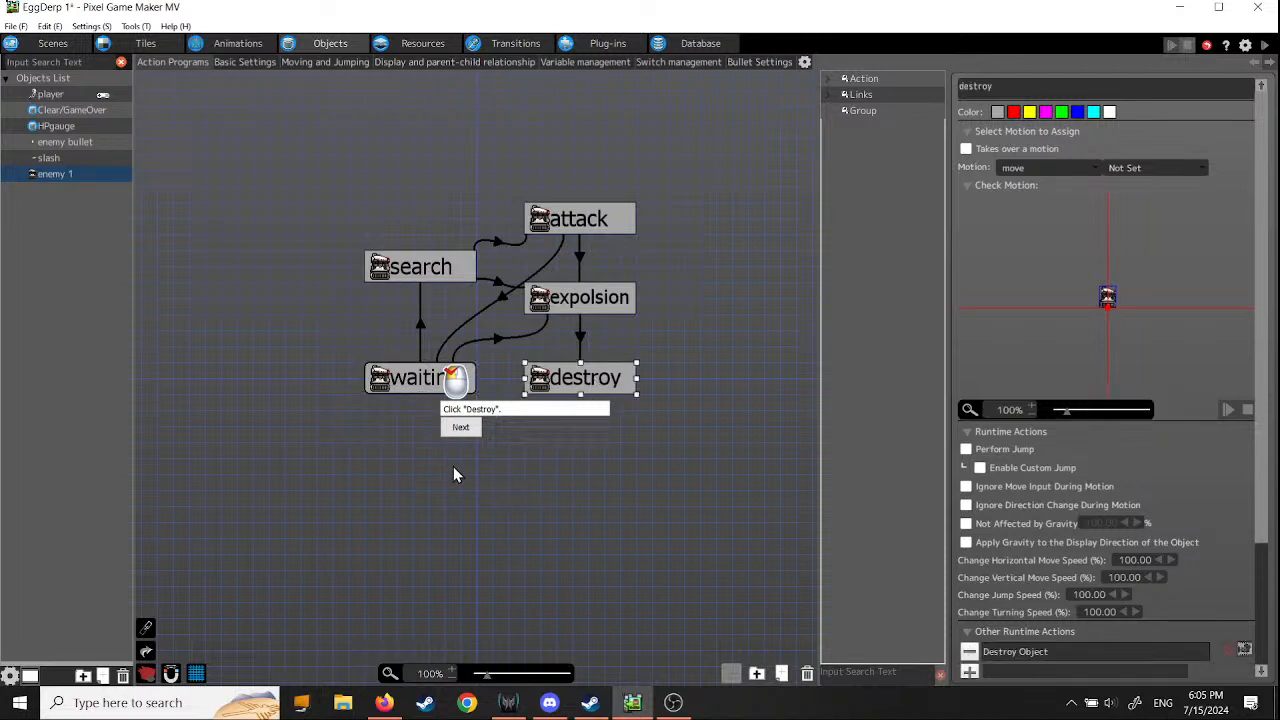
left_click(461, 428)
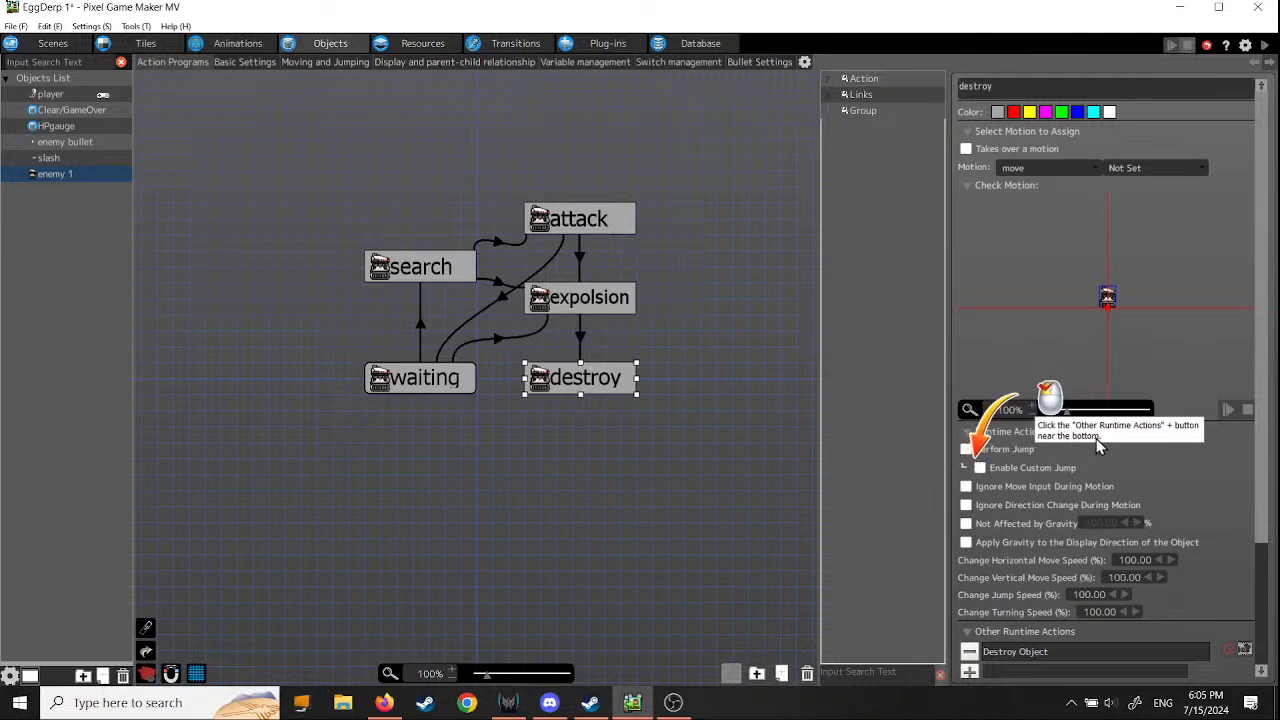
- Add a Change Switch/Variable runtime action to the destroy action and set it to Change Variable
scroll(1114, 445, "down", 3)
scroll(1115, 448, "down", 2)
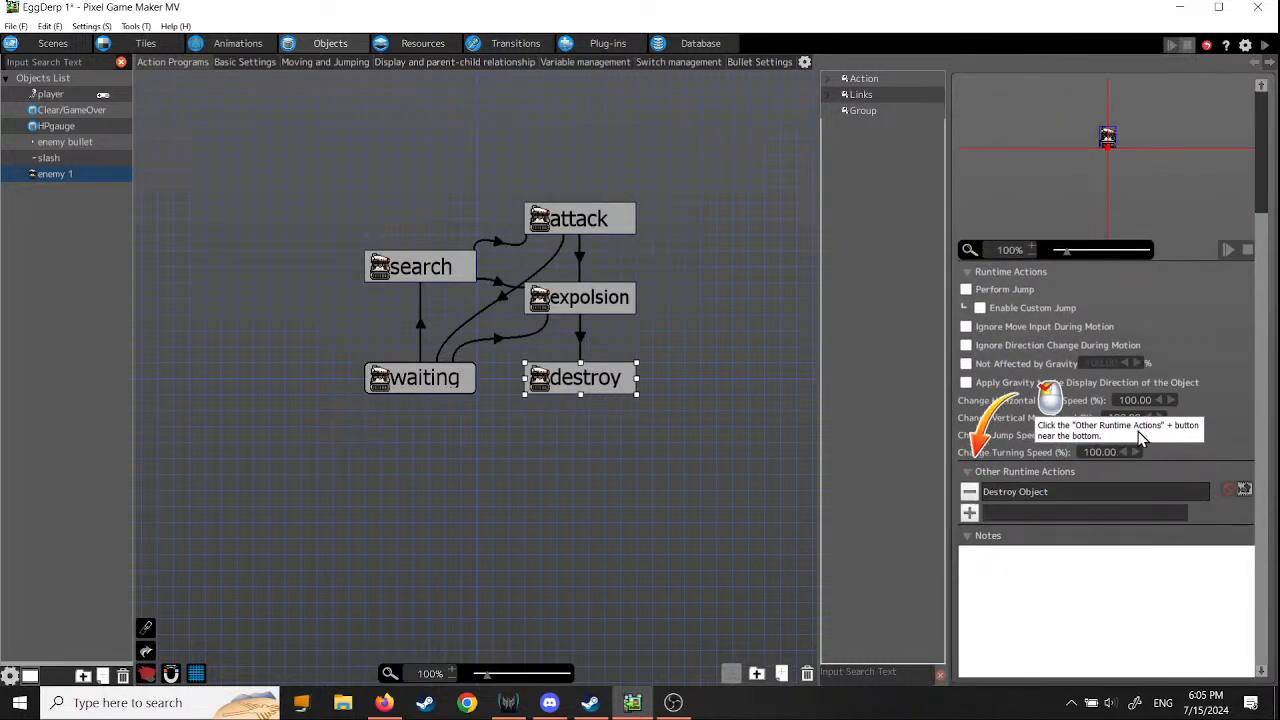
left_click(968, 514)
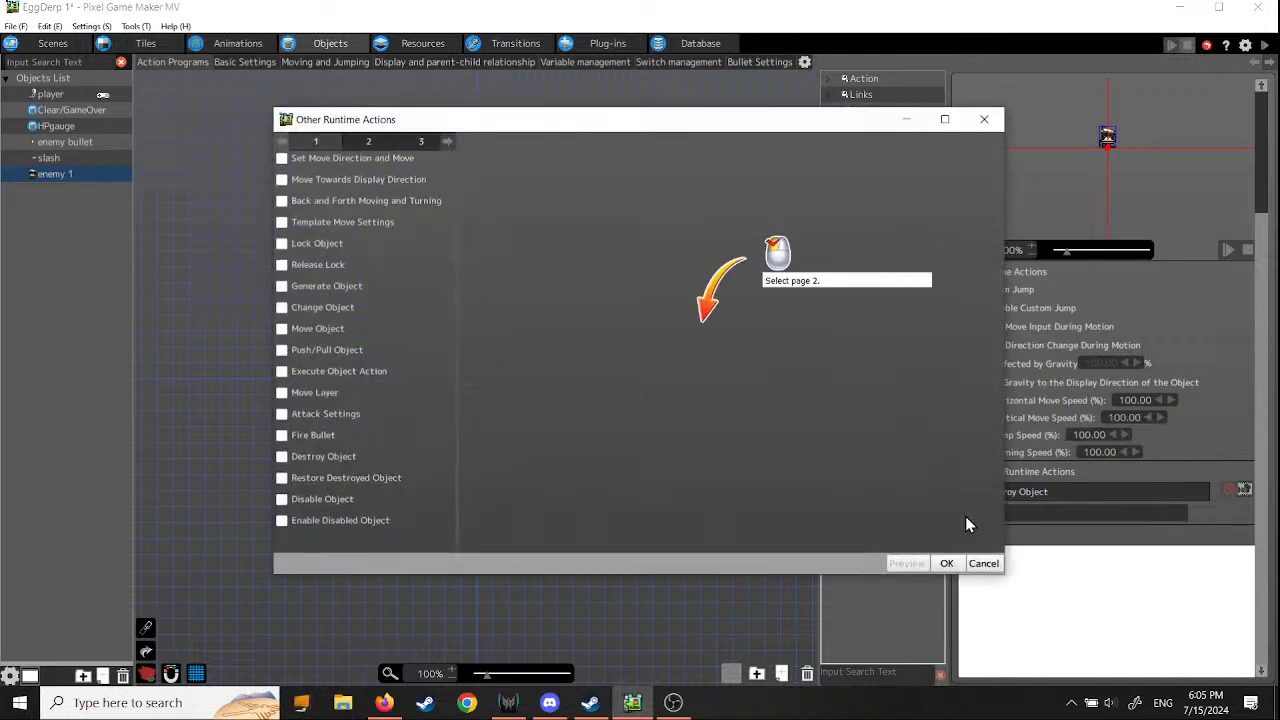
left_click(365, 138)
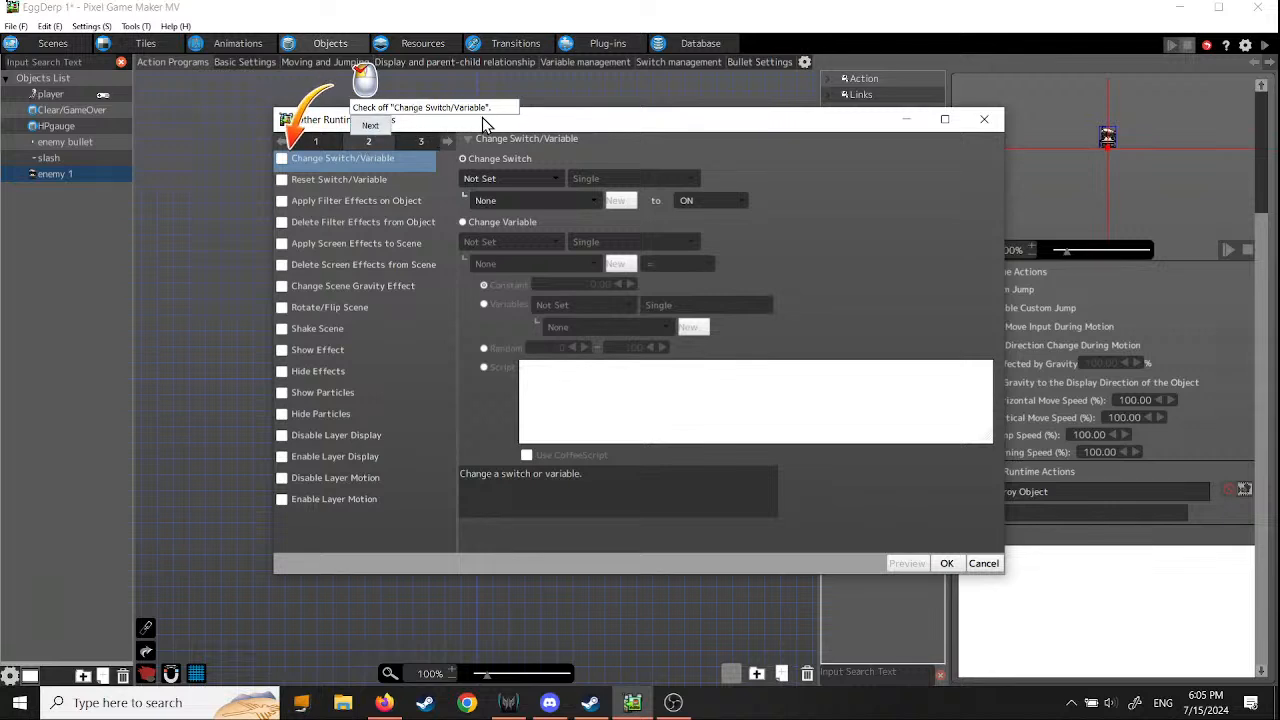
left_click(284, 160)
left_click(362, 126)
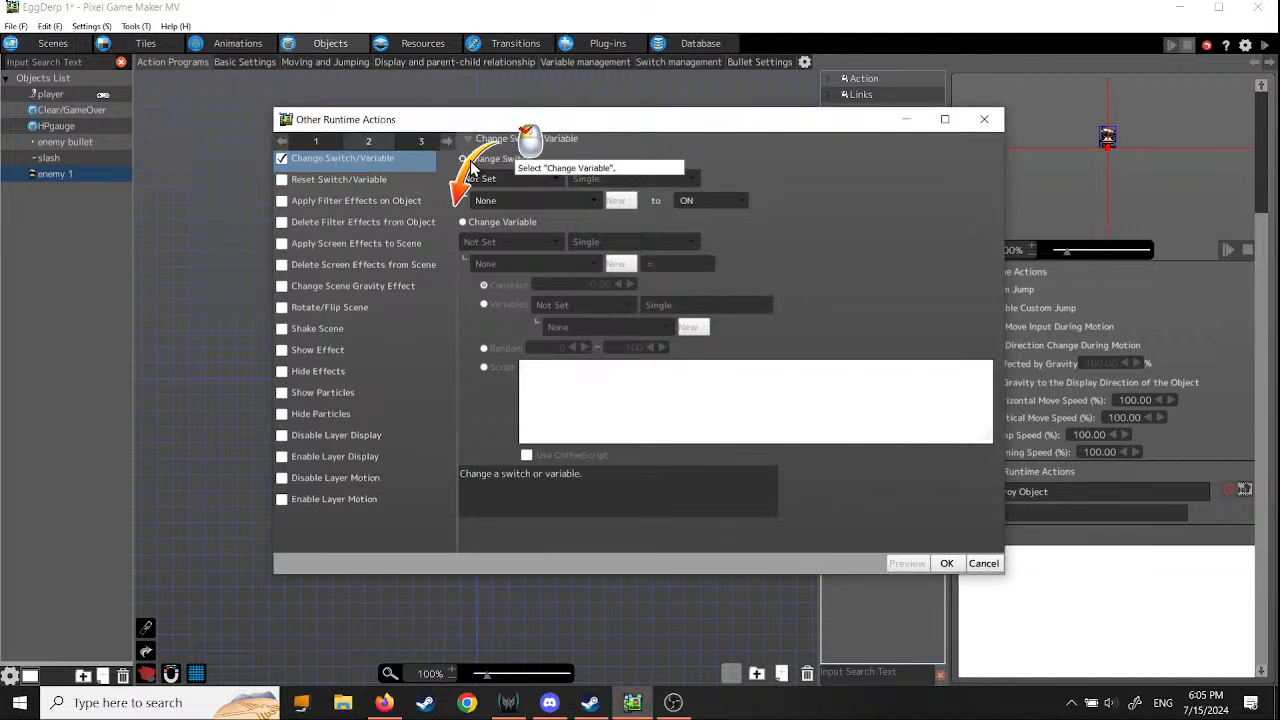
left_click_drag(723, 128, 713, 167)
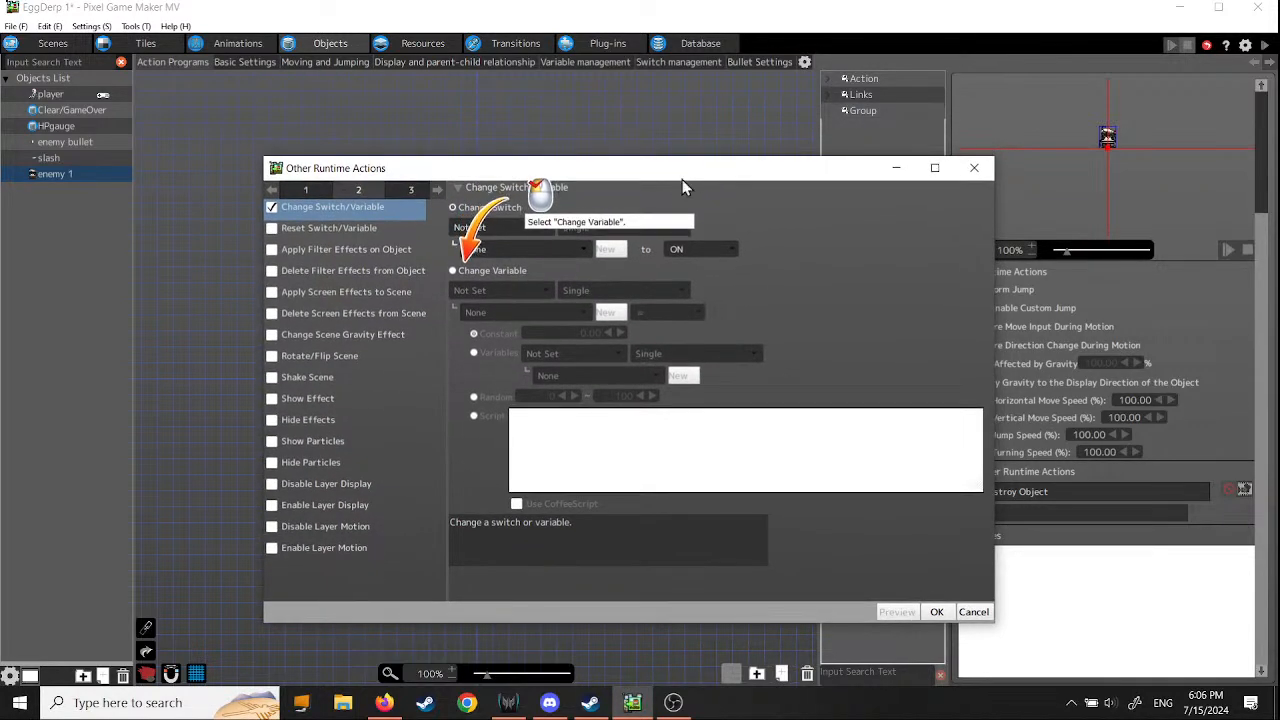
left_click(453, 270)
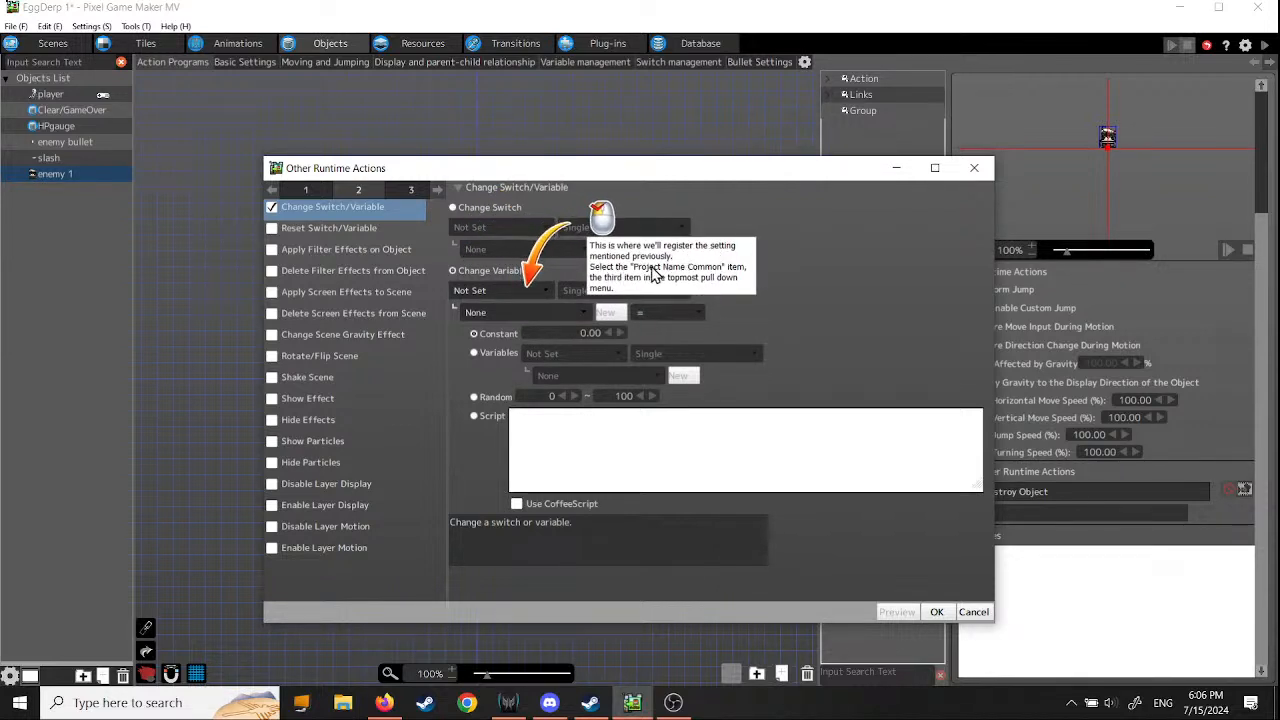
left_click(547, 290)
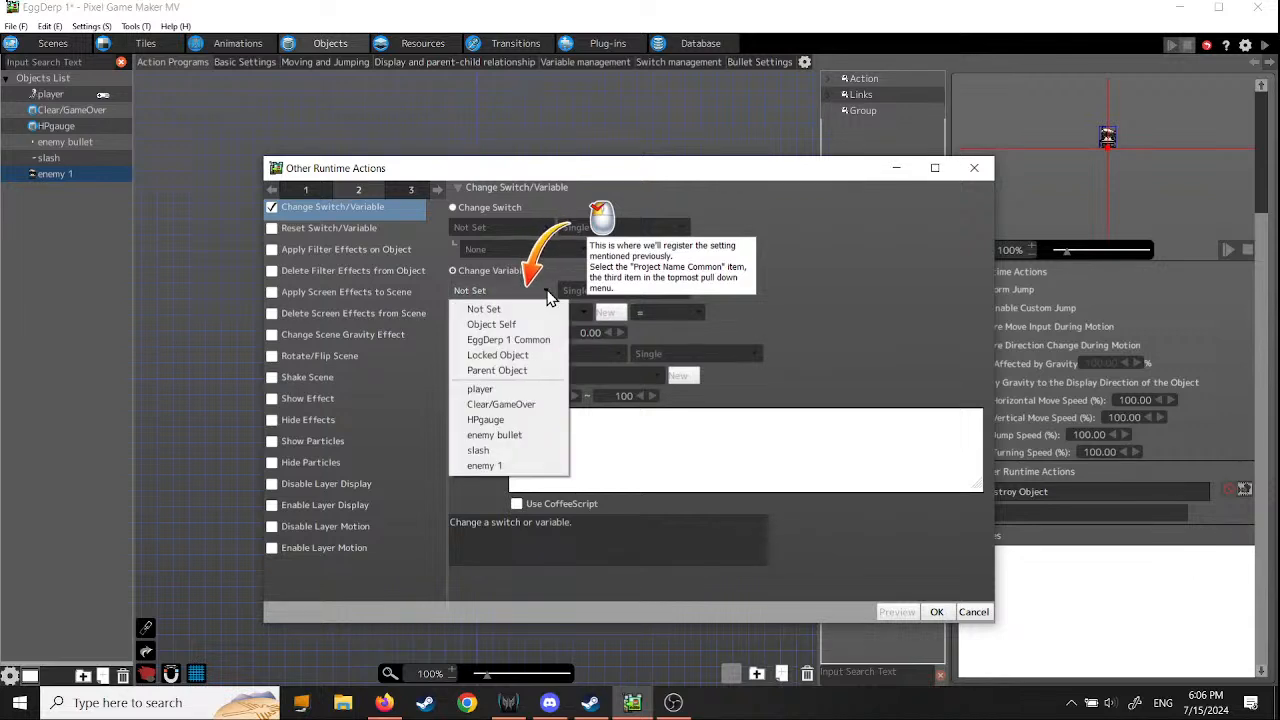
left_click(547, 290)
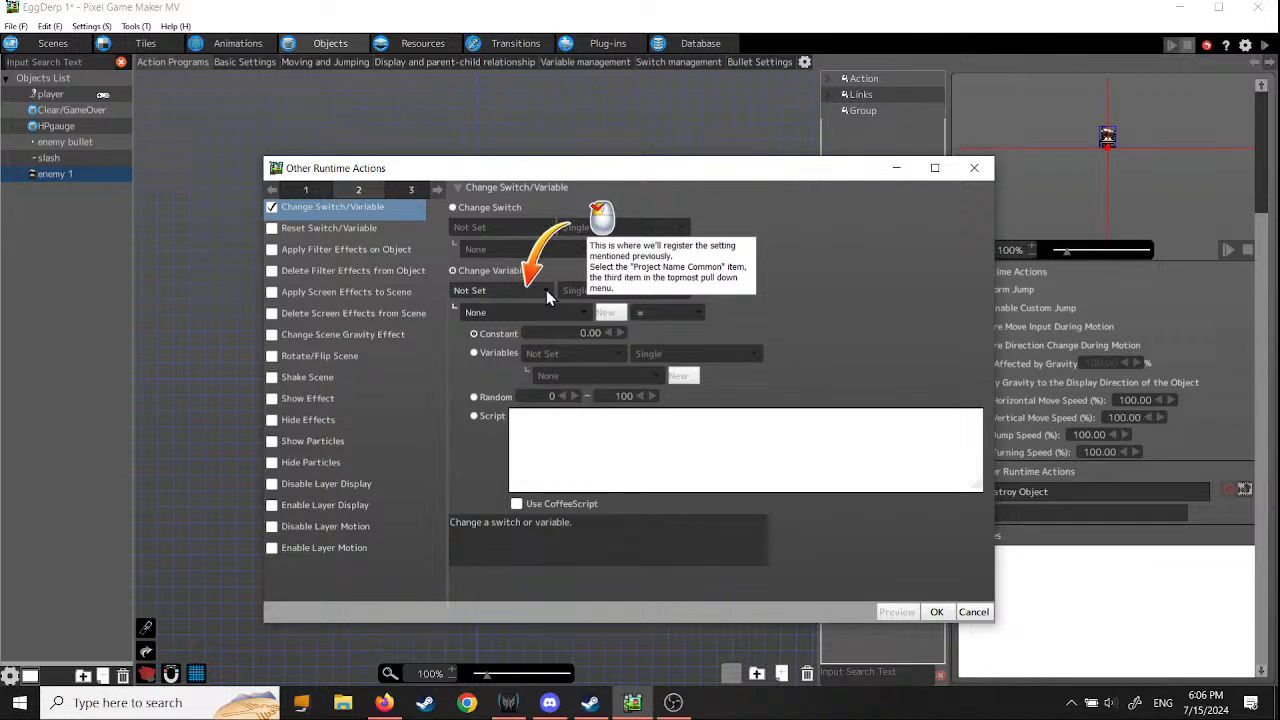
left_click(546, 290)
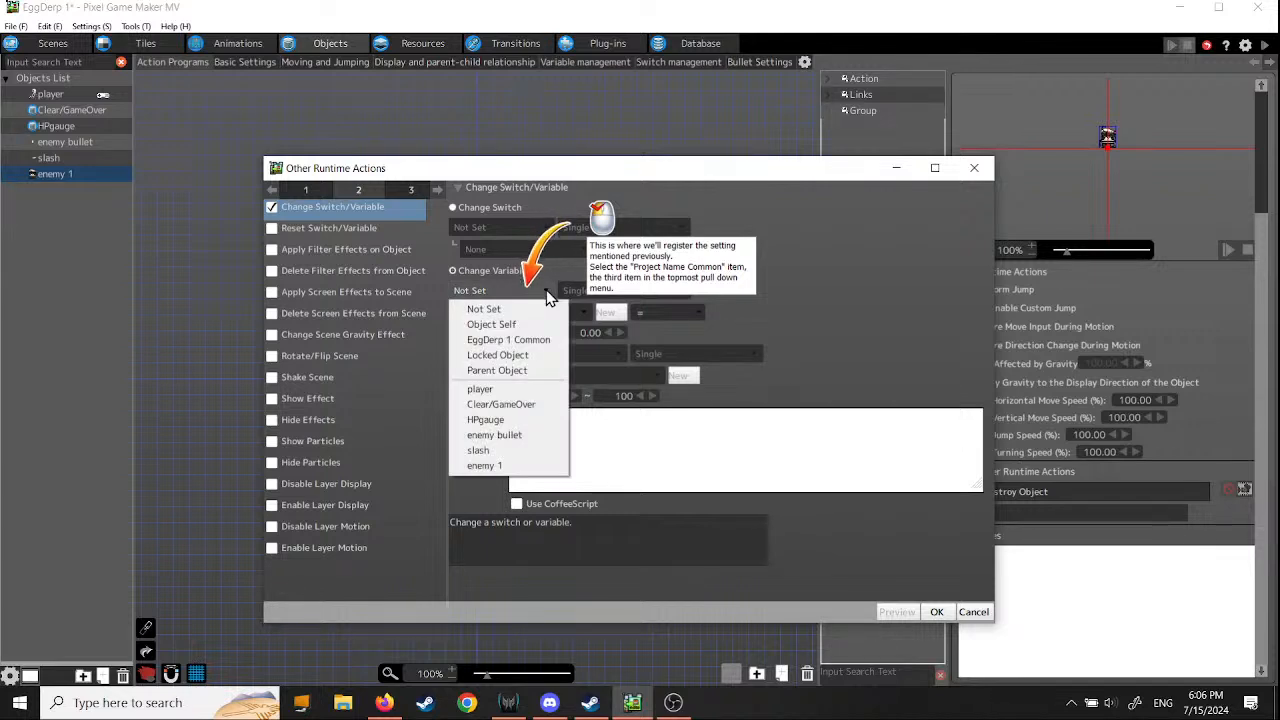
left_click(546, 290)
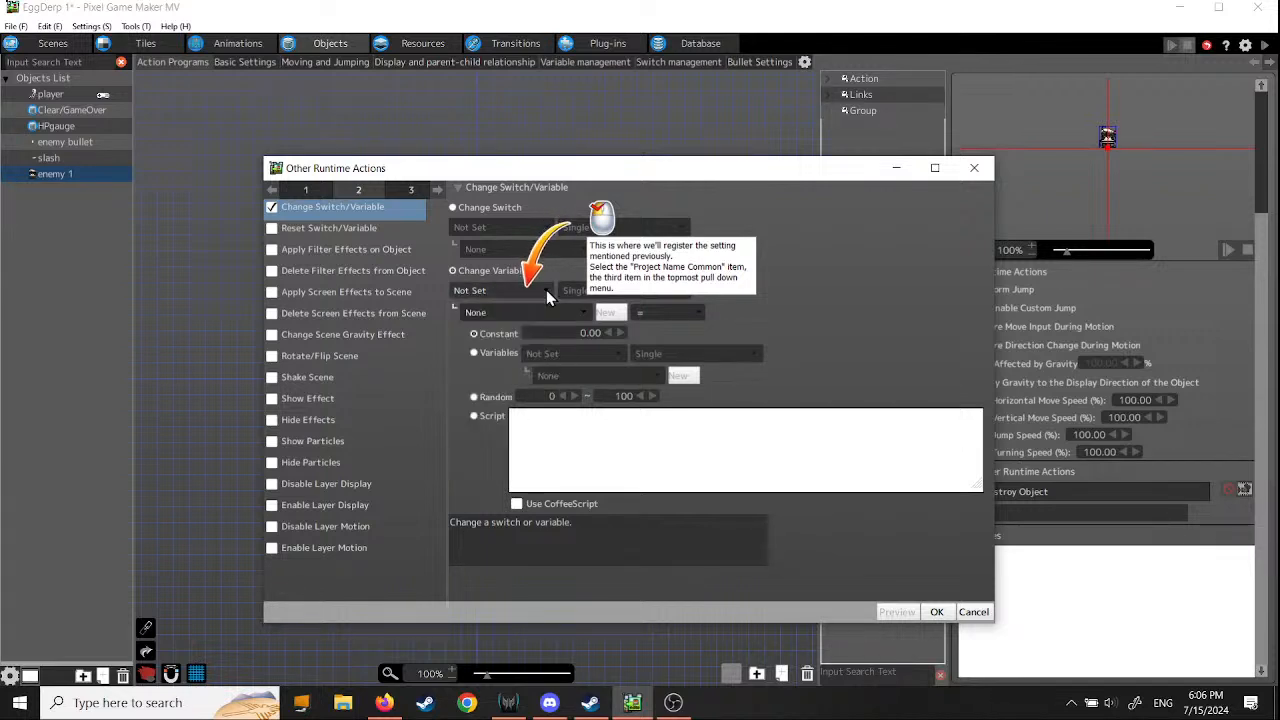
- Choose EggDerp 1 Common as the variable's source and Enemies Destroyed Count as the variable to change
left_click_drag(660, 172, 549, 159)
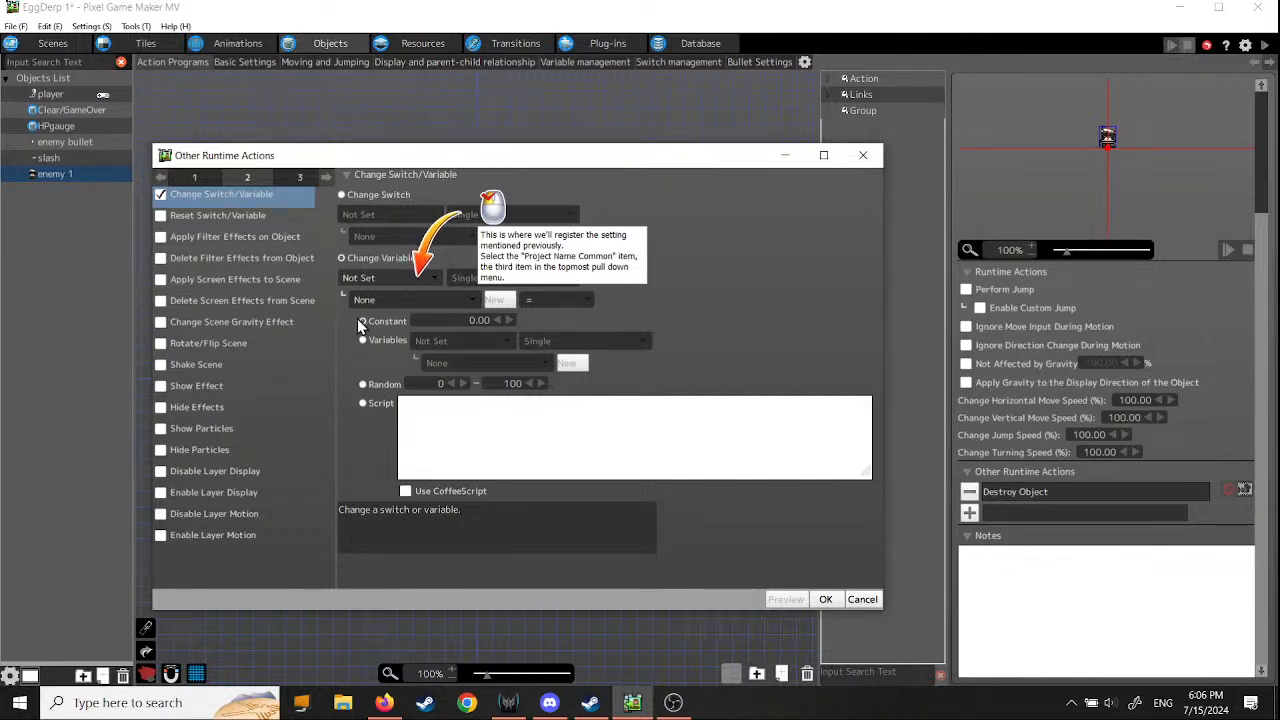
left_click(435, 276)
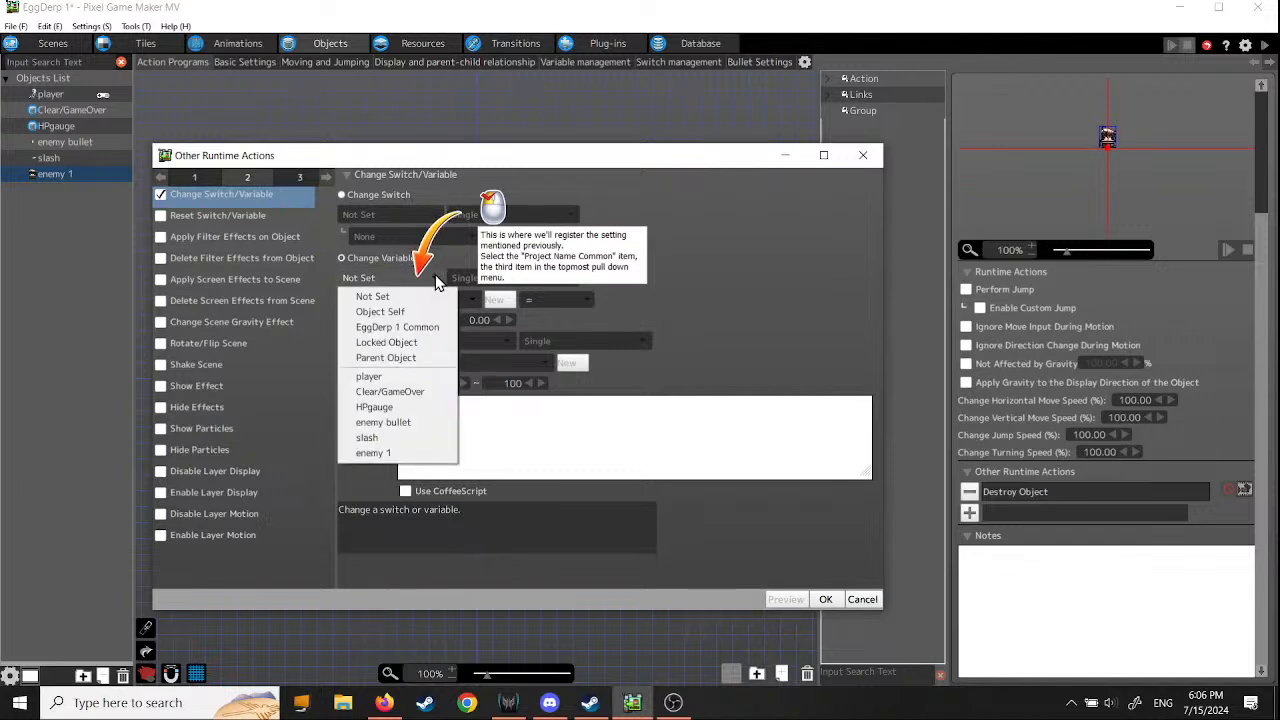
left_click(427, 330)
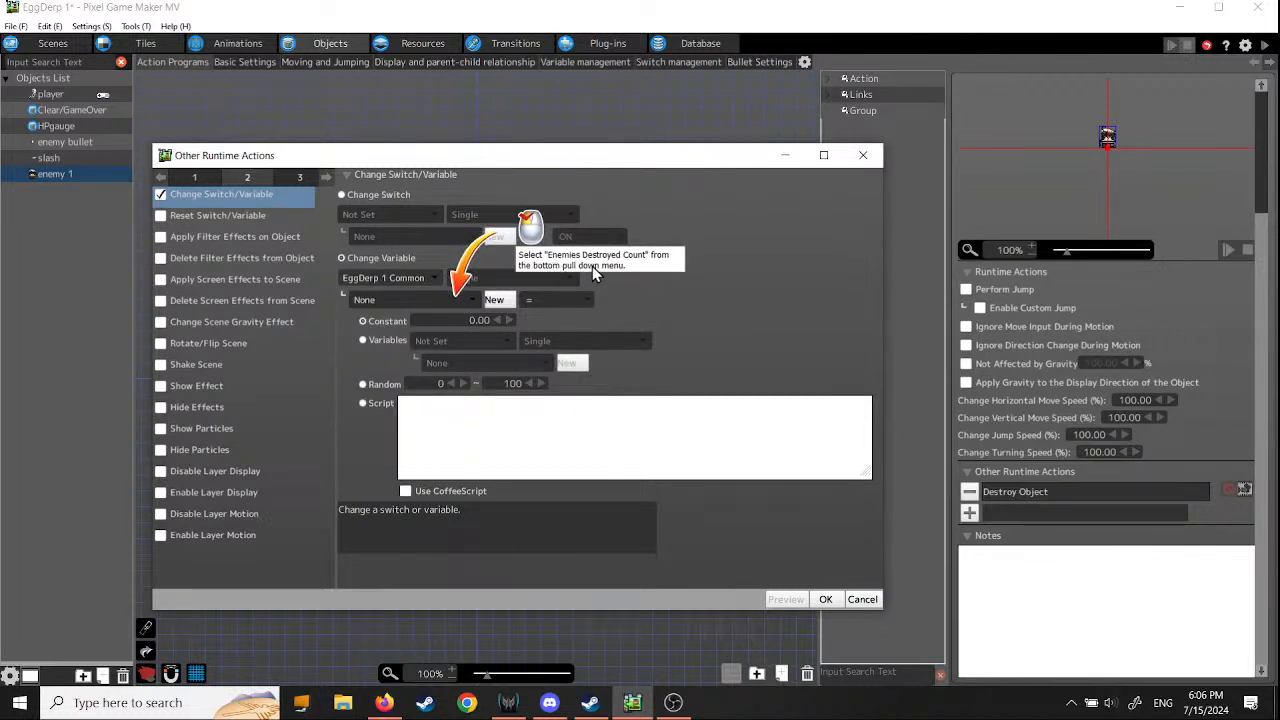
left_click(473, 300)
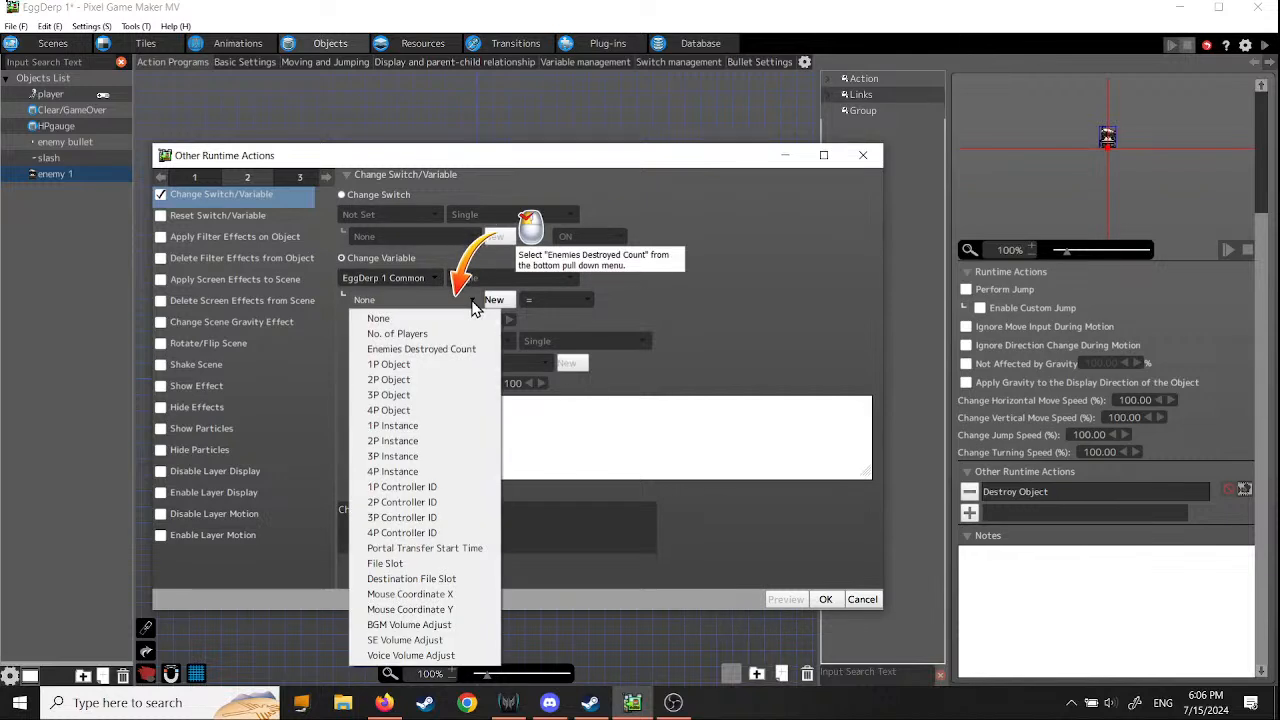
left_click(437, 349)
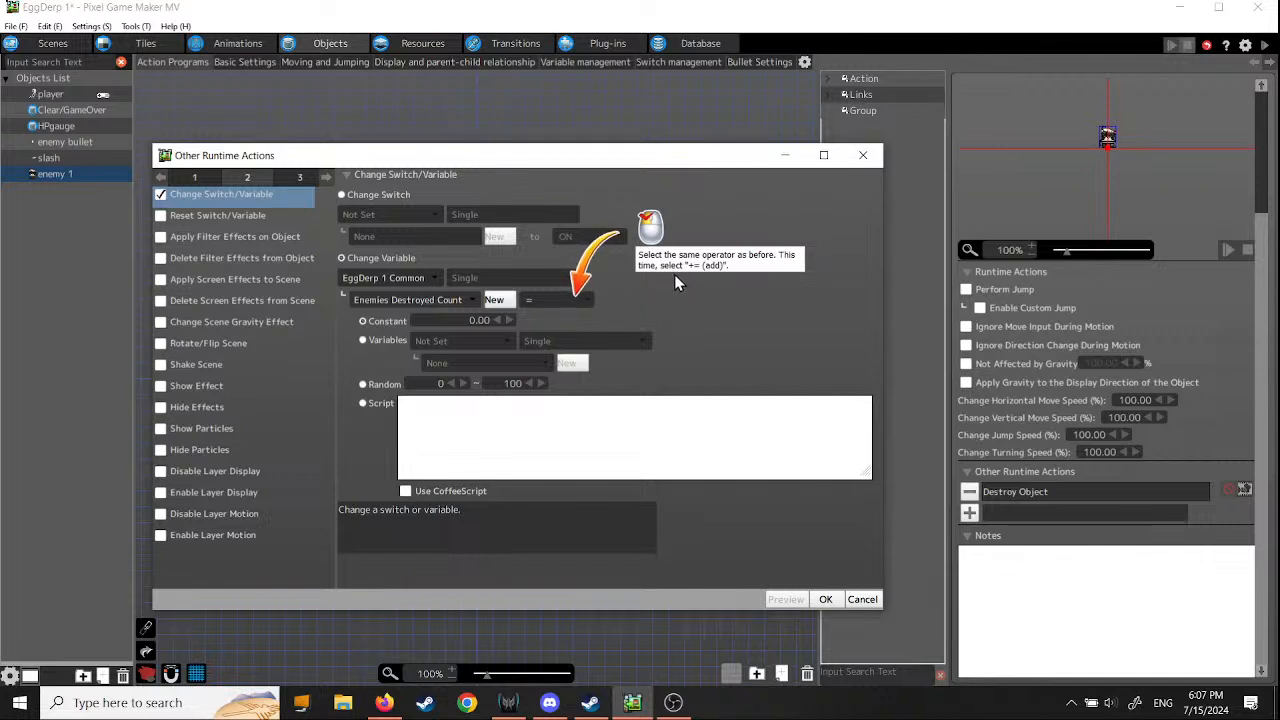
- Set the variable change to += with a constant of 1 and confirm the runtime action
left_click(586, 299)
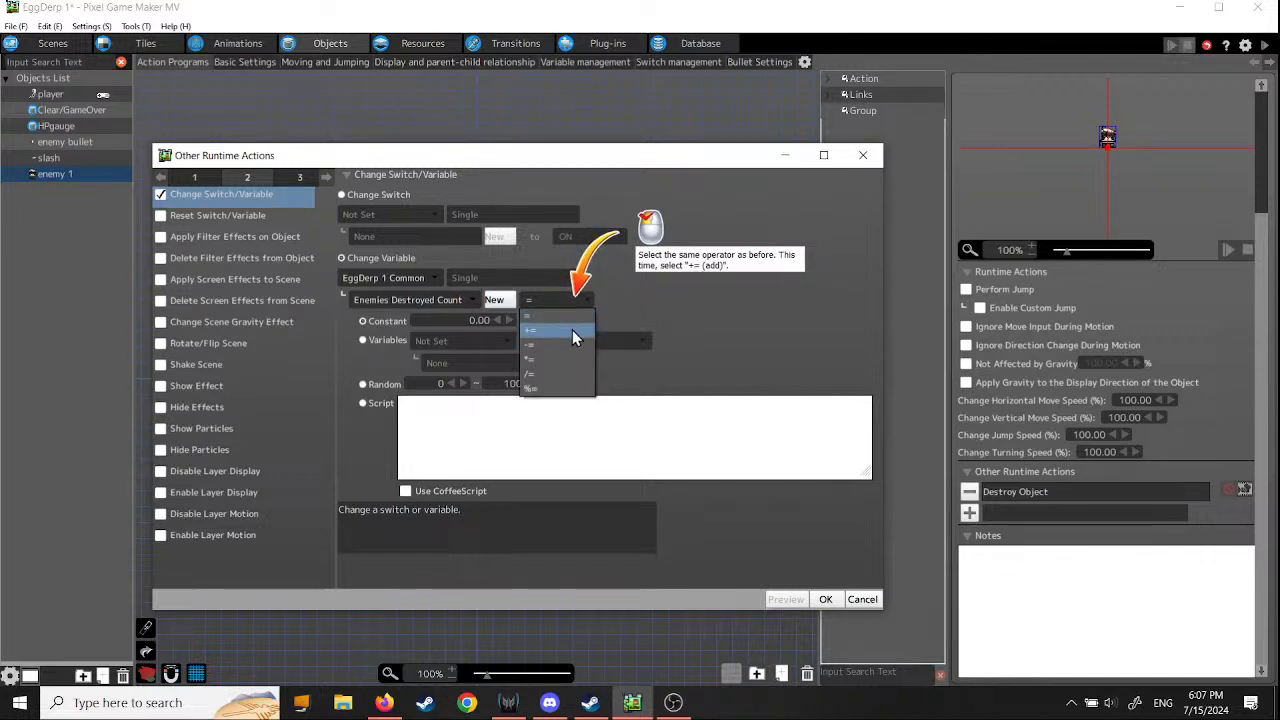
left_click(572, 330)
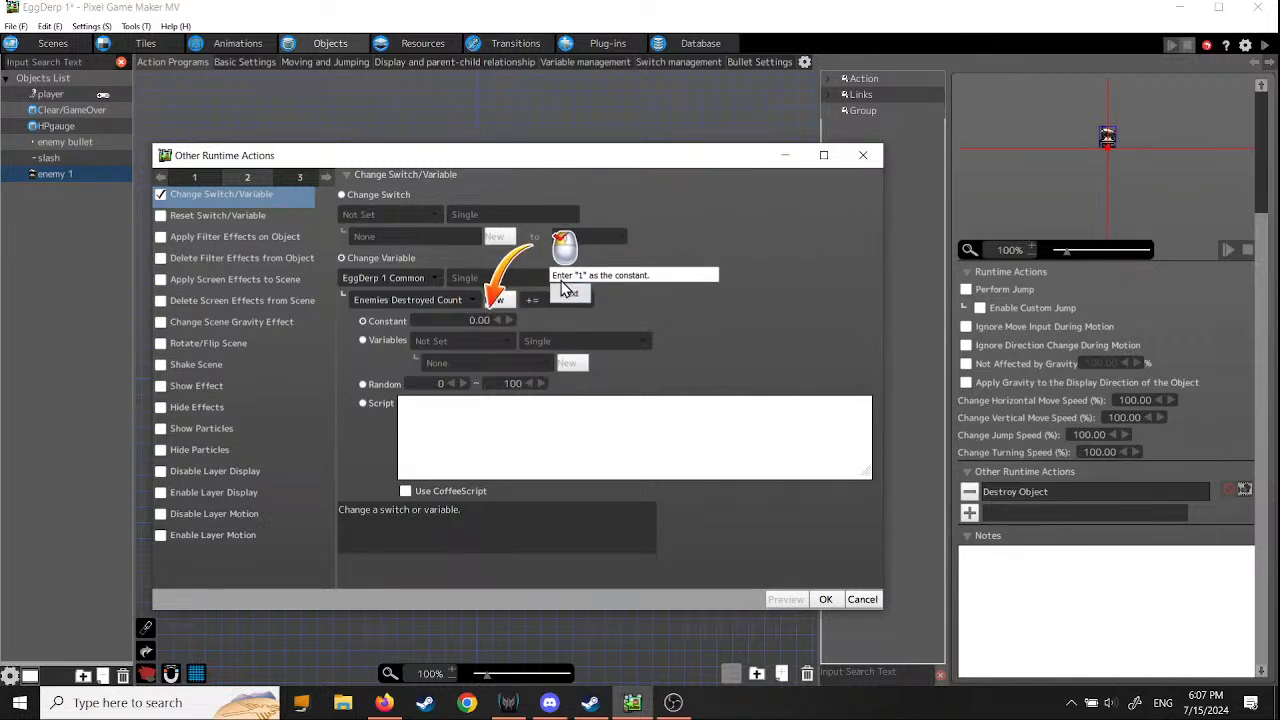
left_click_drag(457, 321, 574, 332)
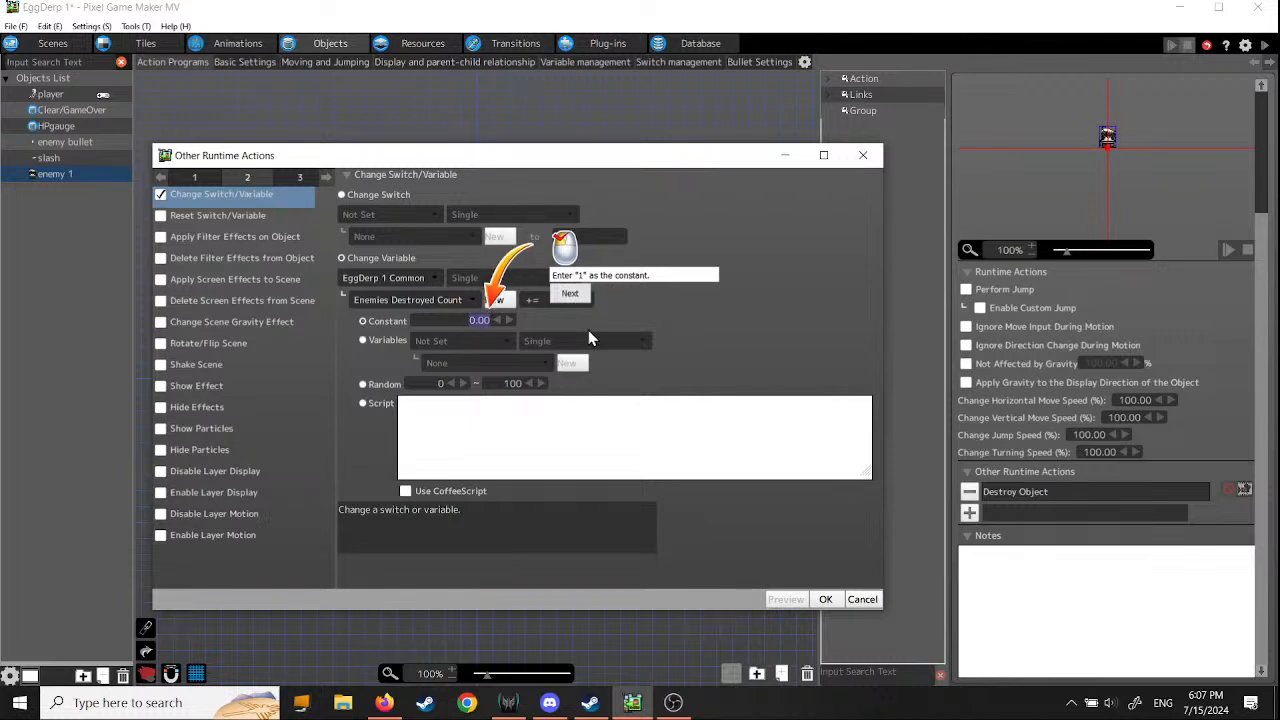
type("1")
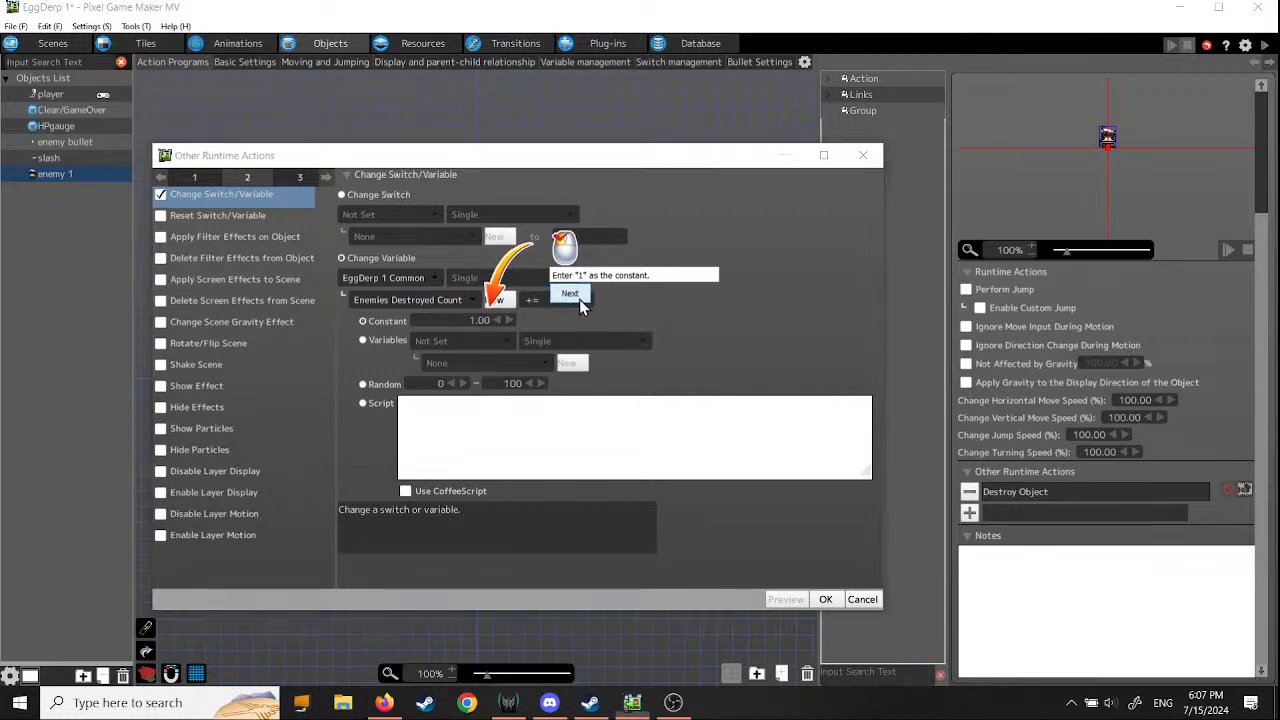
left_click(575, 296)
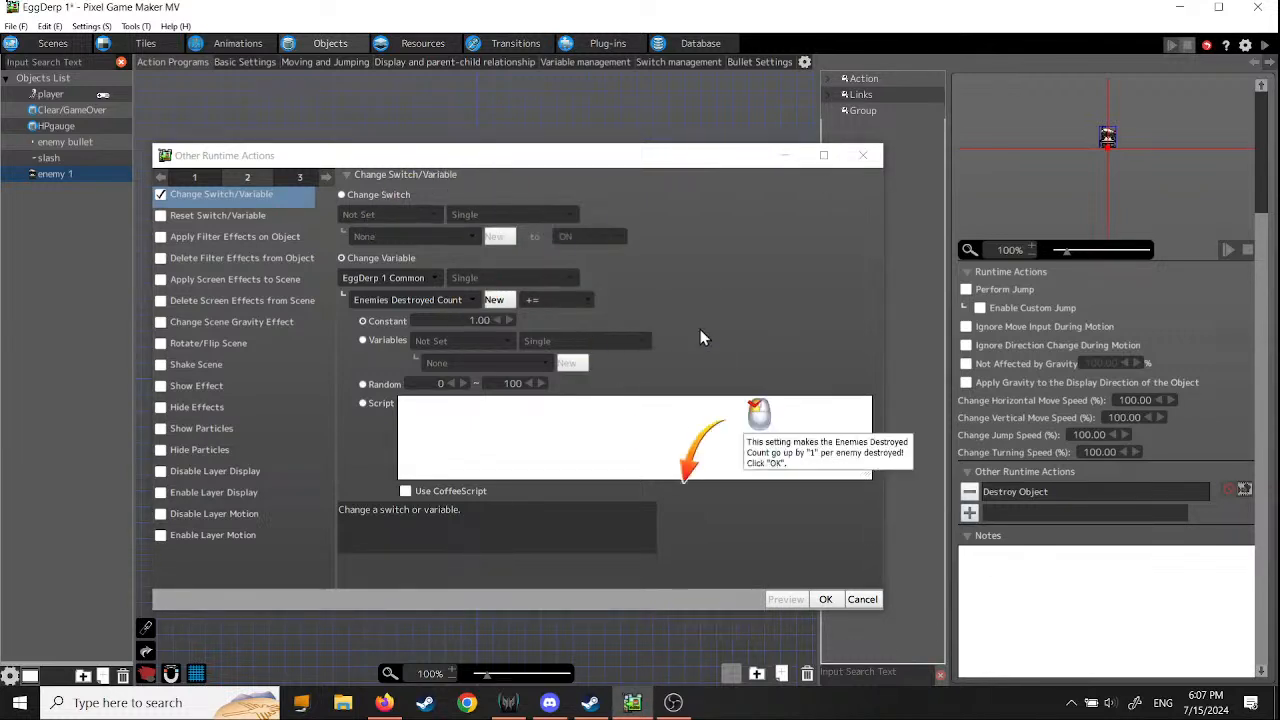
left_click(826, 600)
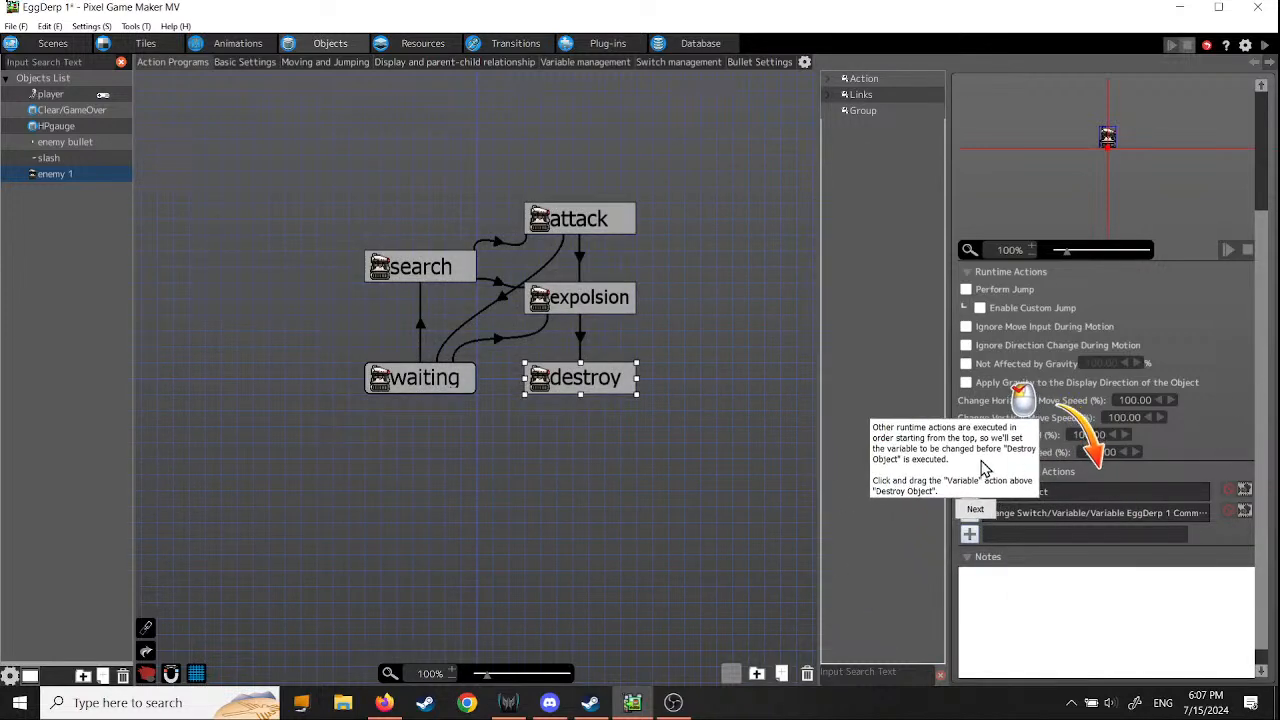
- Move the Change Switch/Variable action above Destroy Object in the destroy action's other runtime actions
scroll(1136, 485, "up", 1)
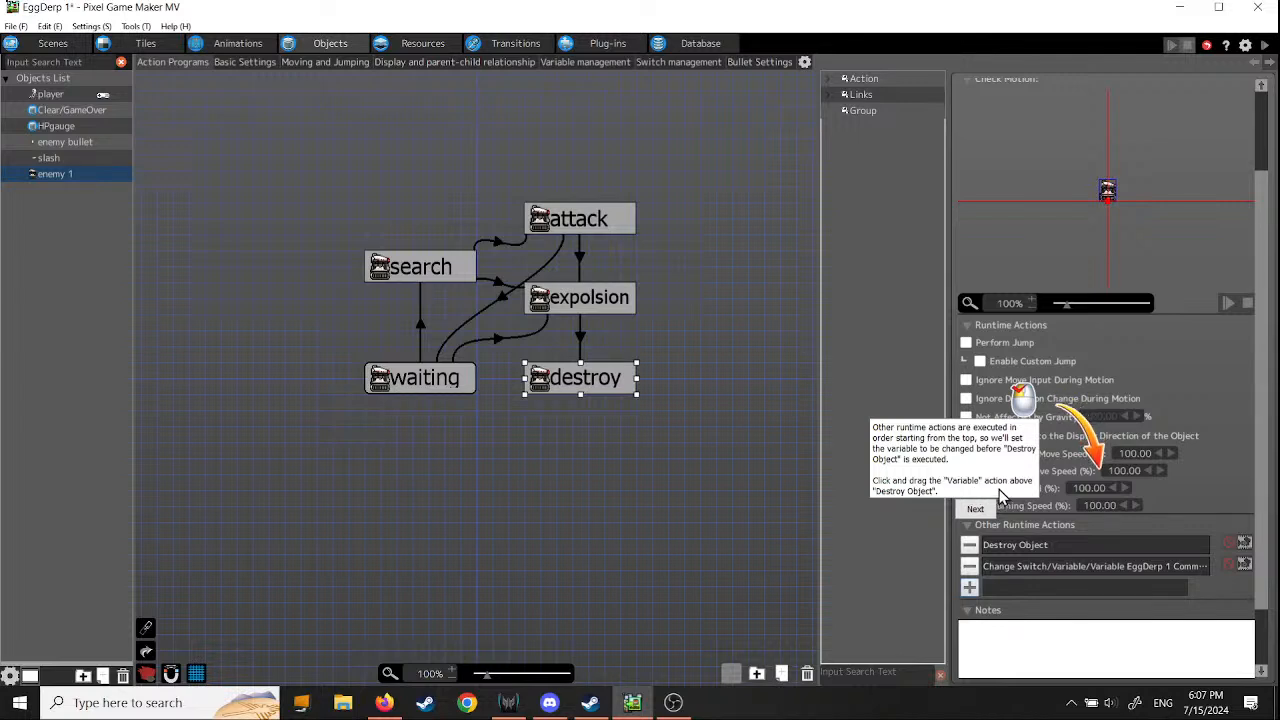
scroll(1151, 513, "down", 1)
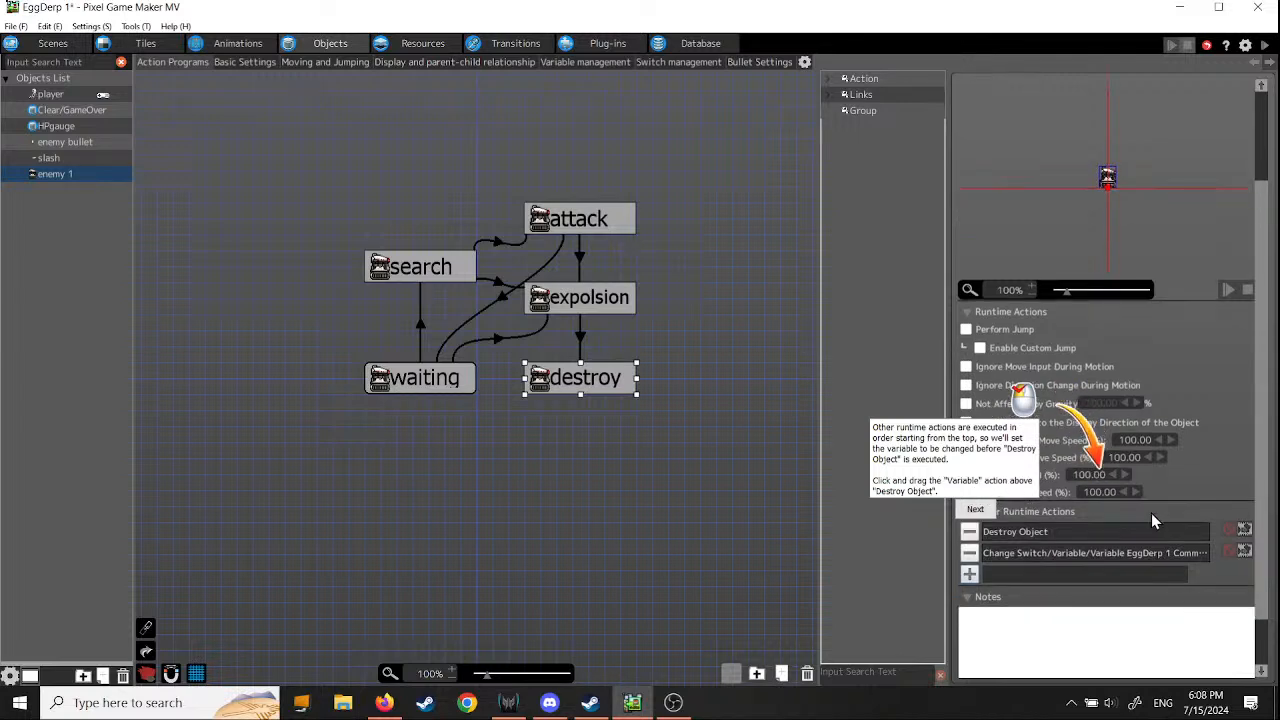
left_click(1033, 557)
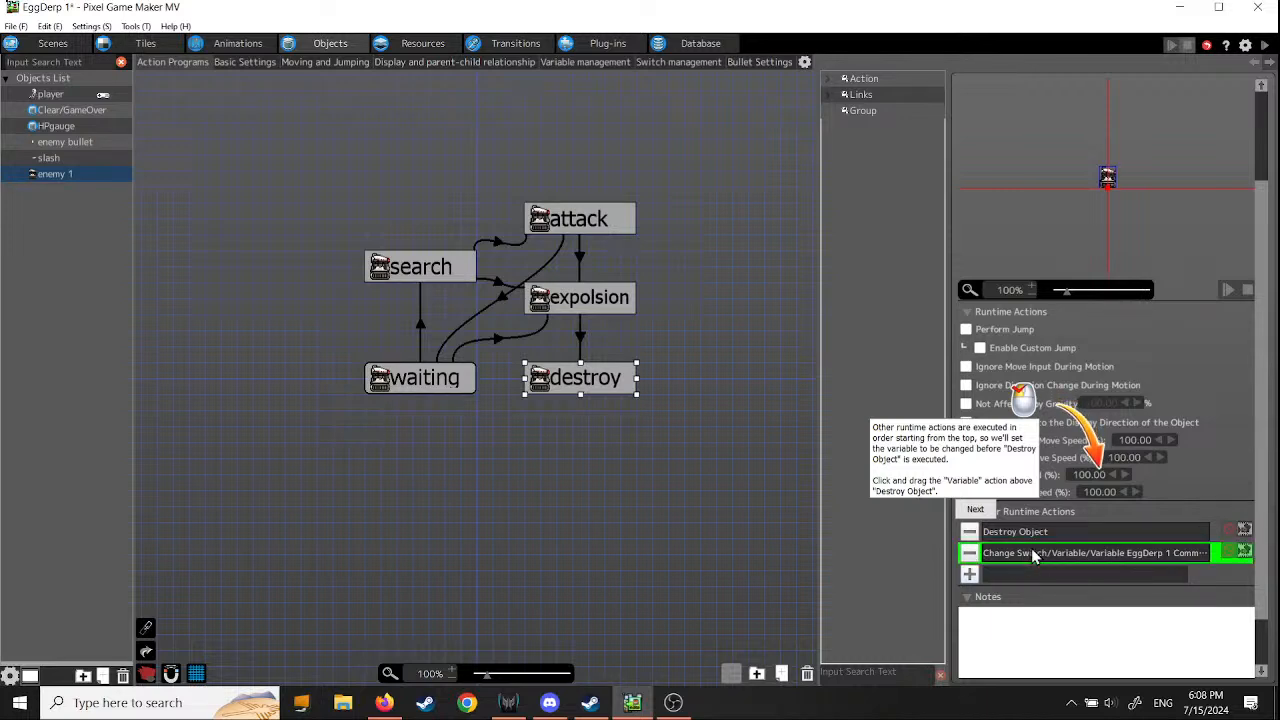
left_click_drag(1033, 557, 1044, 531)
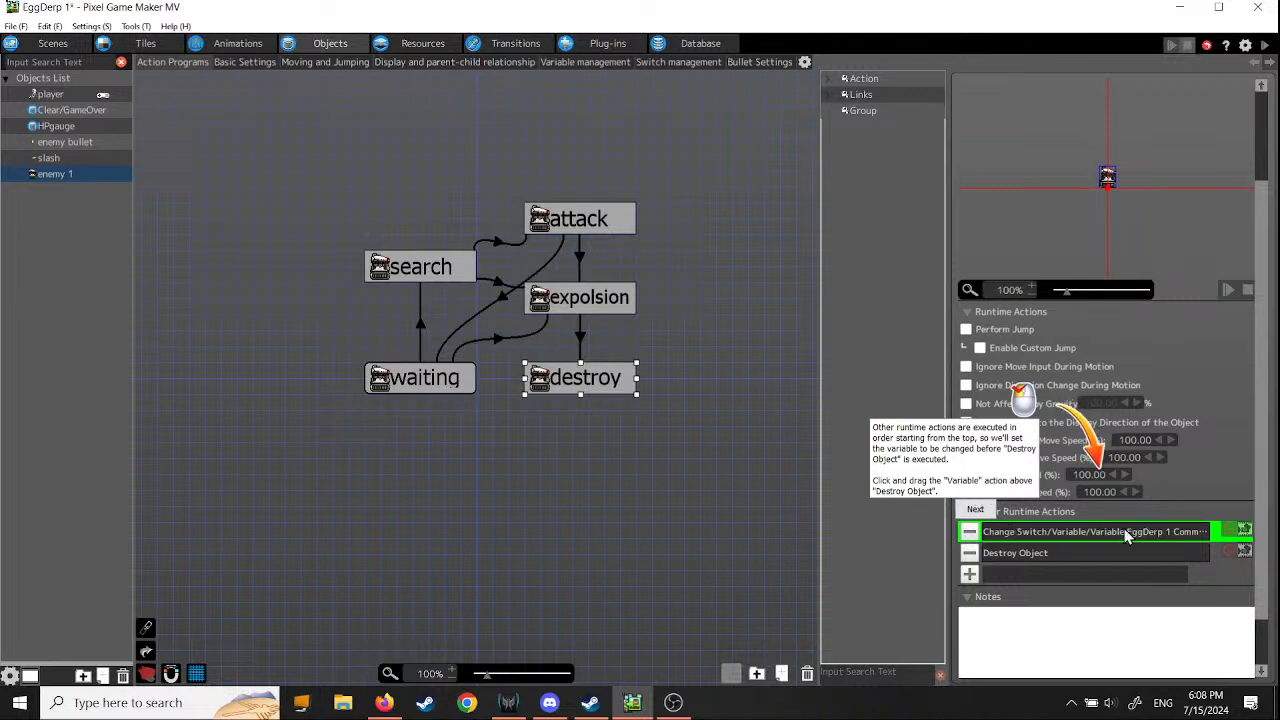
- Open the project's switches in the resources and advance the tutorial to its explanation of the three-enemies switch
left_click(975, 509)
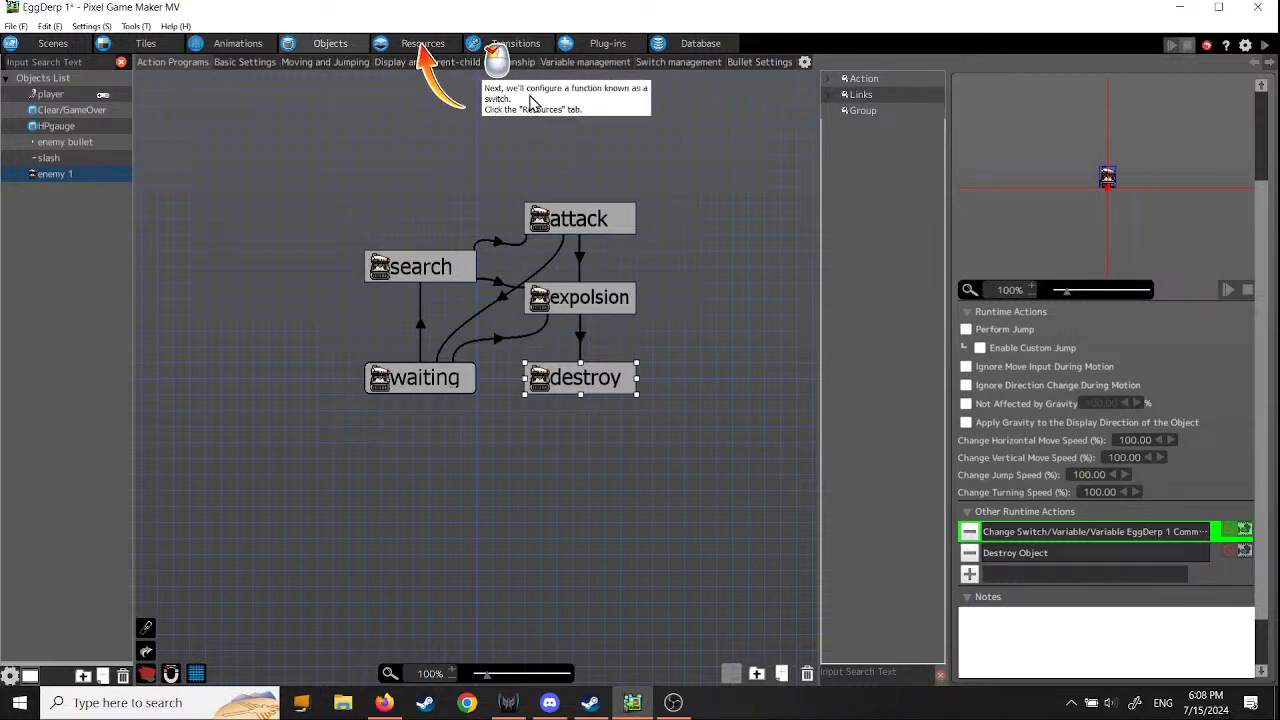
left_click(425, 45)
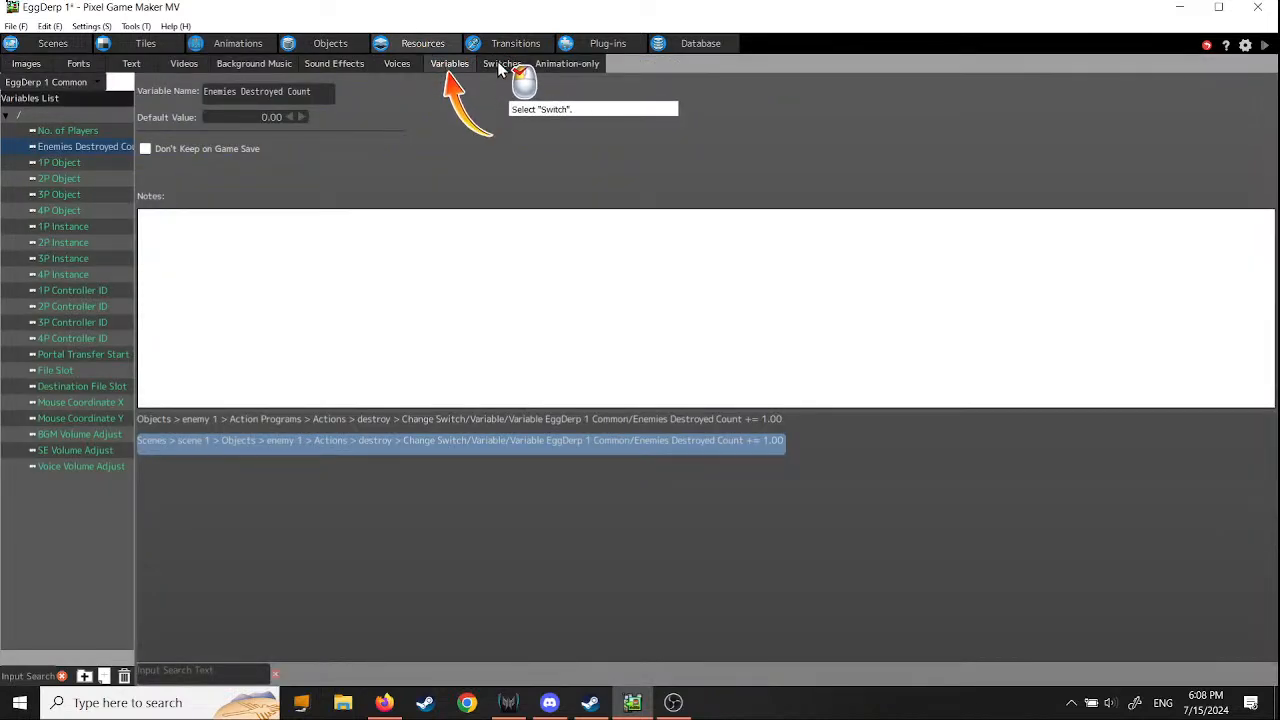
left_click(498, 64)
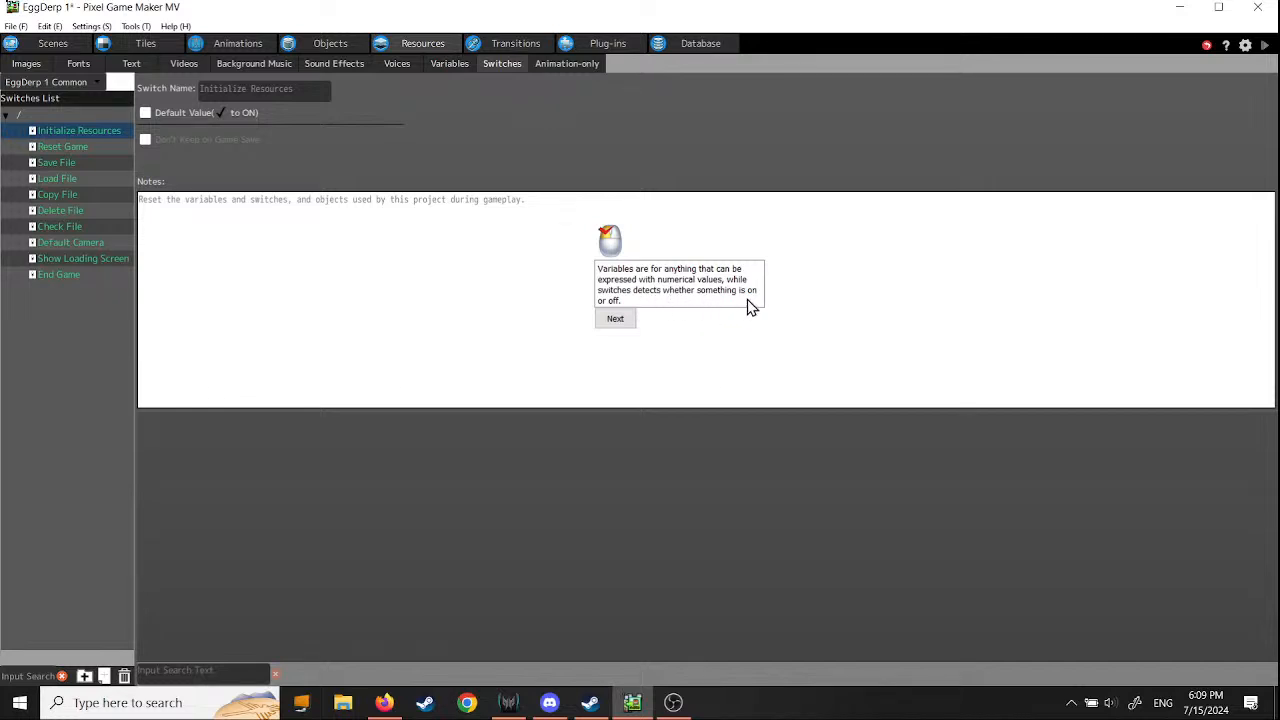
left_click(615, 320)
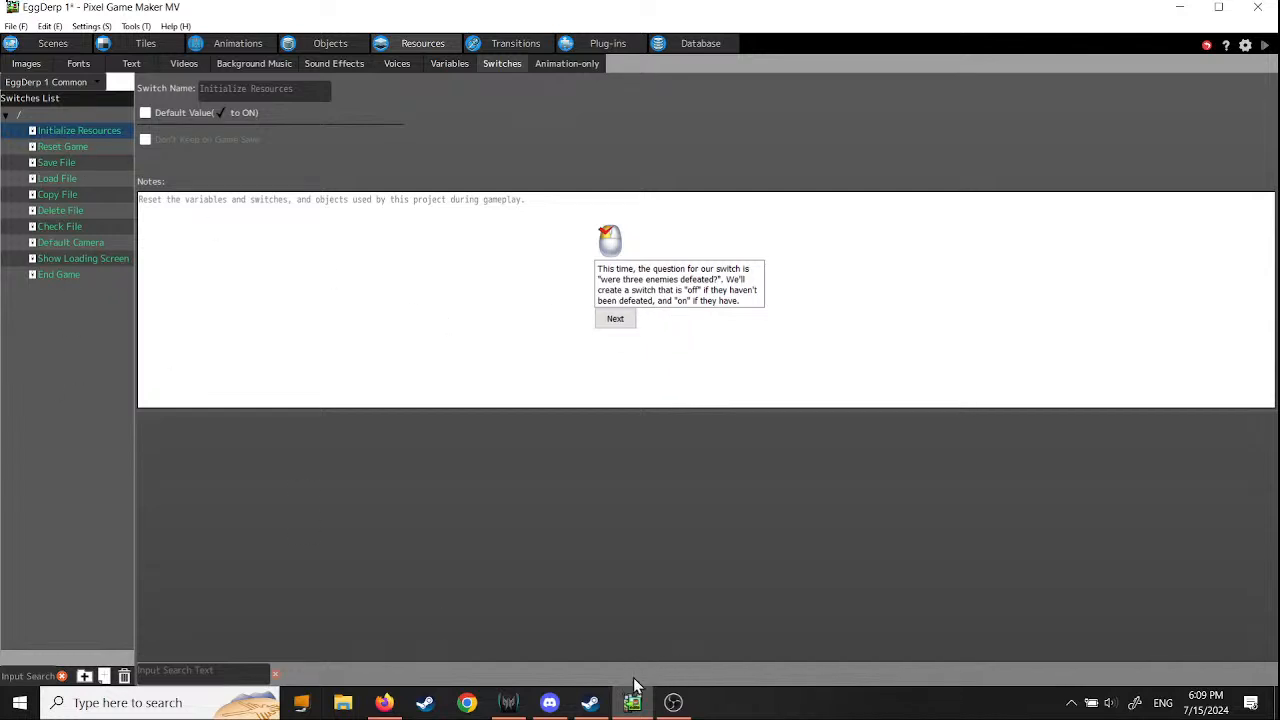
- Switch to Steam, look over the Pixel Game Maker MV library page, and return to the EggDerp 1 project in Pixel Game Maker MV
left_click(589, 703)
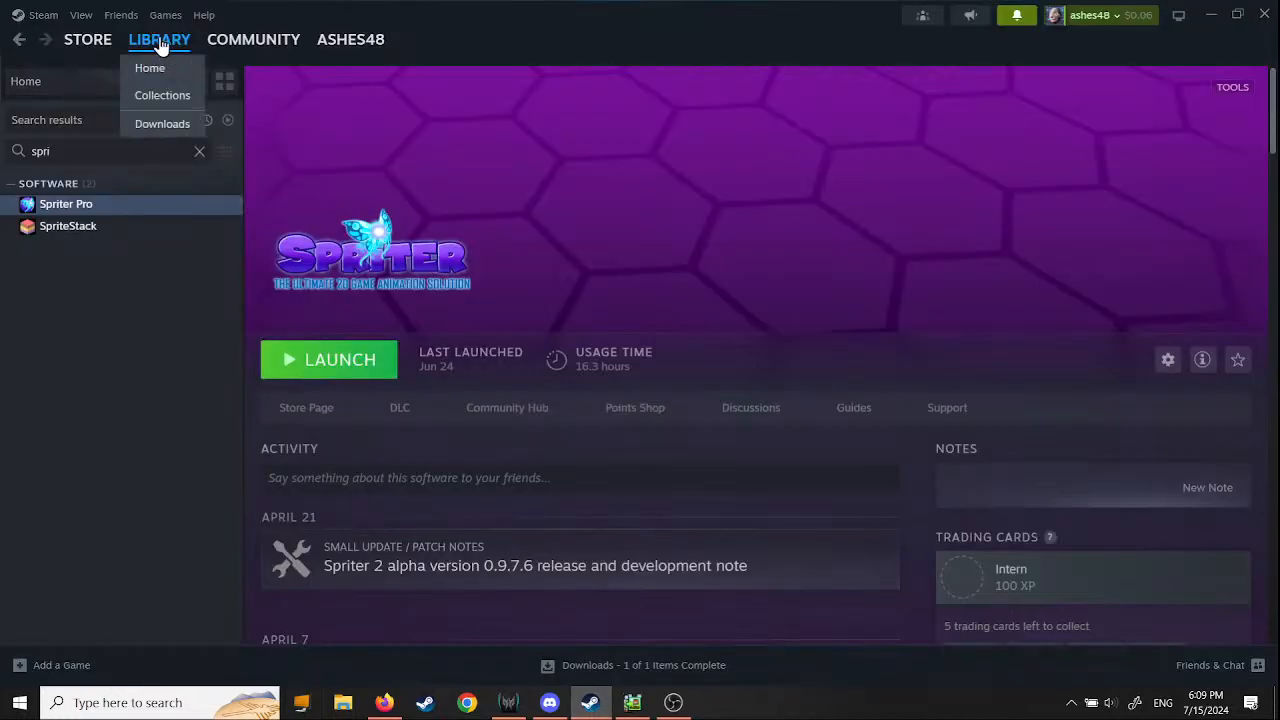
left_click(160, 45)
left_click(420, 489)
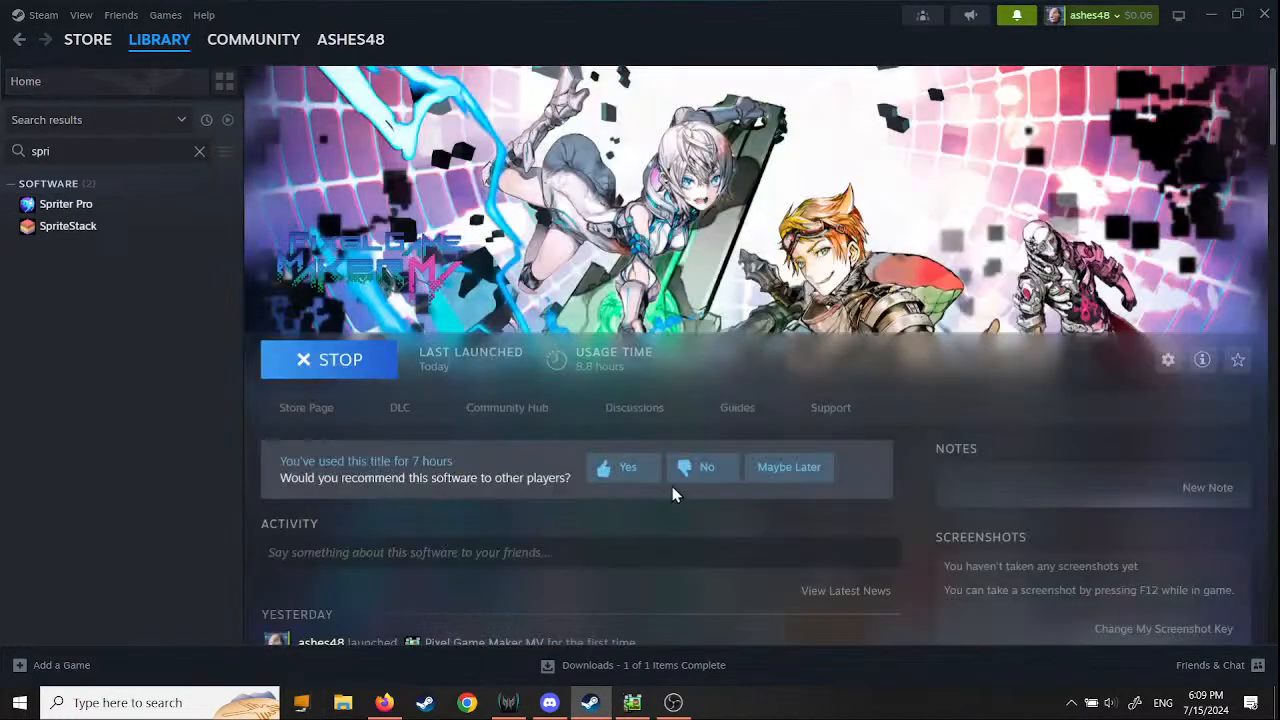
scroll(557, 398, "down", 4)
scroll(922, 368, "up", 4)
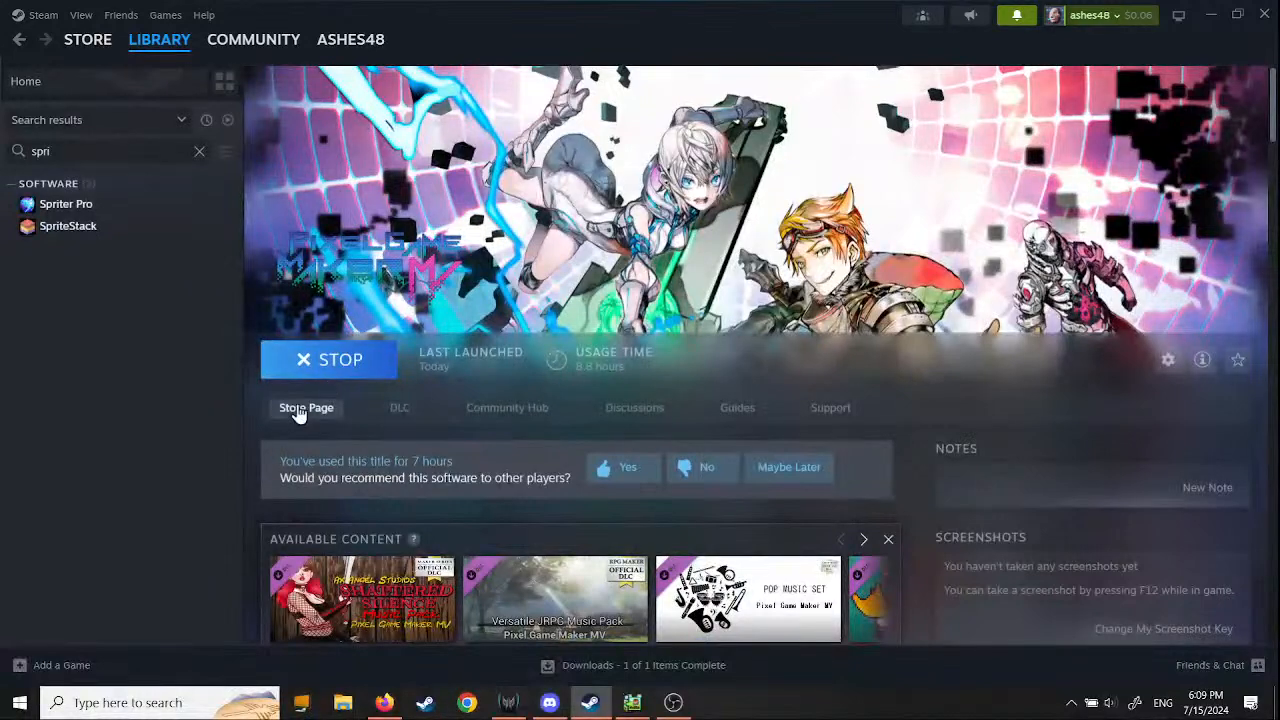
scroll(919, 505, "down", 4)
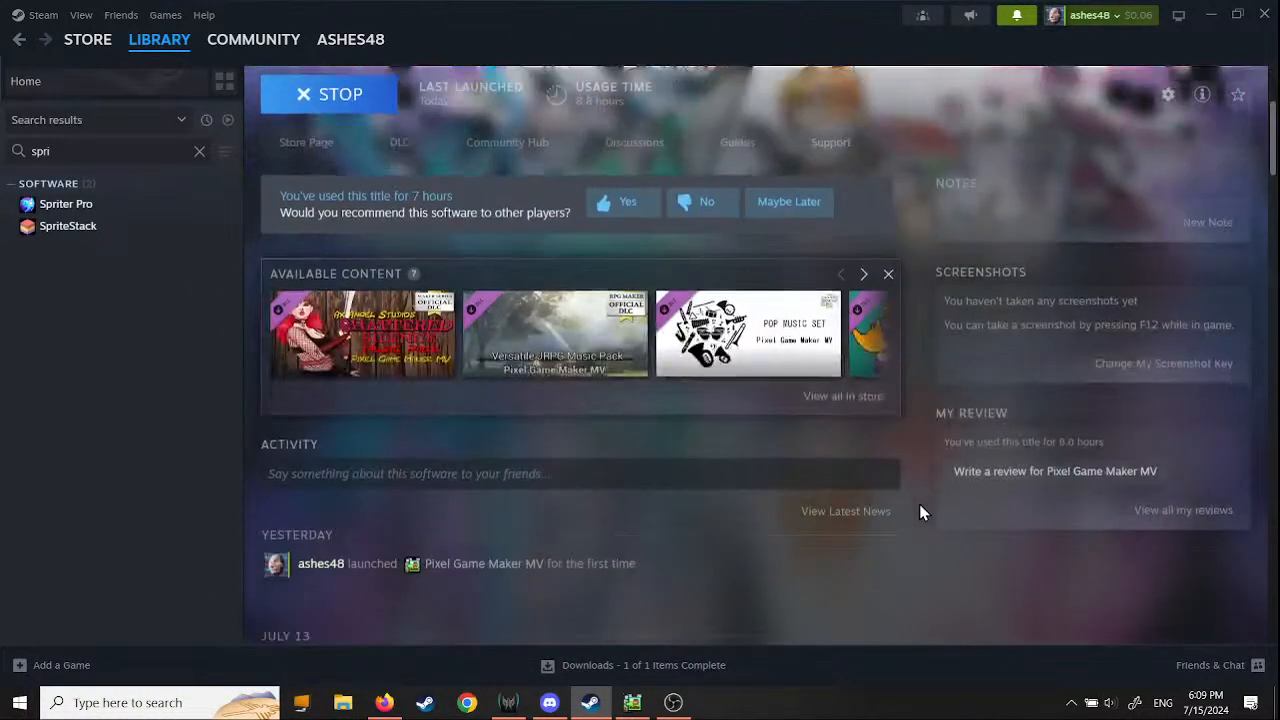
scroll(917, 502, "up", 4)
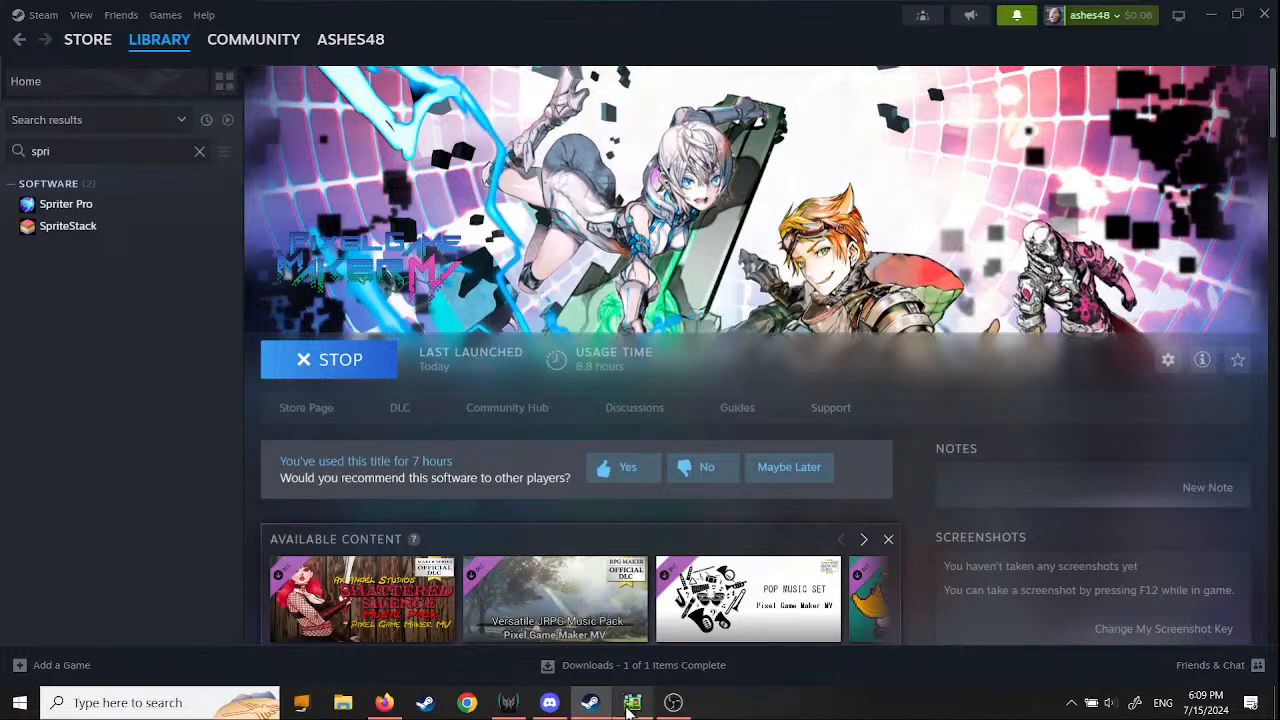
left_click(631, 705)
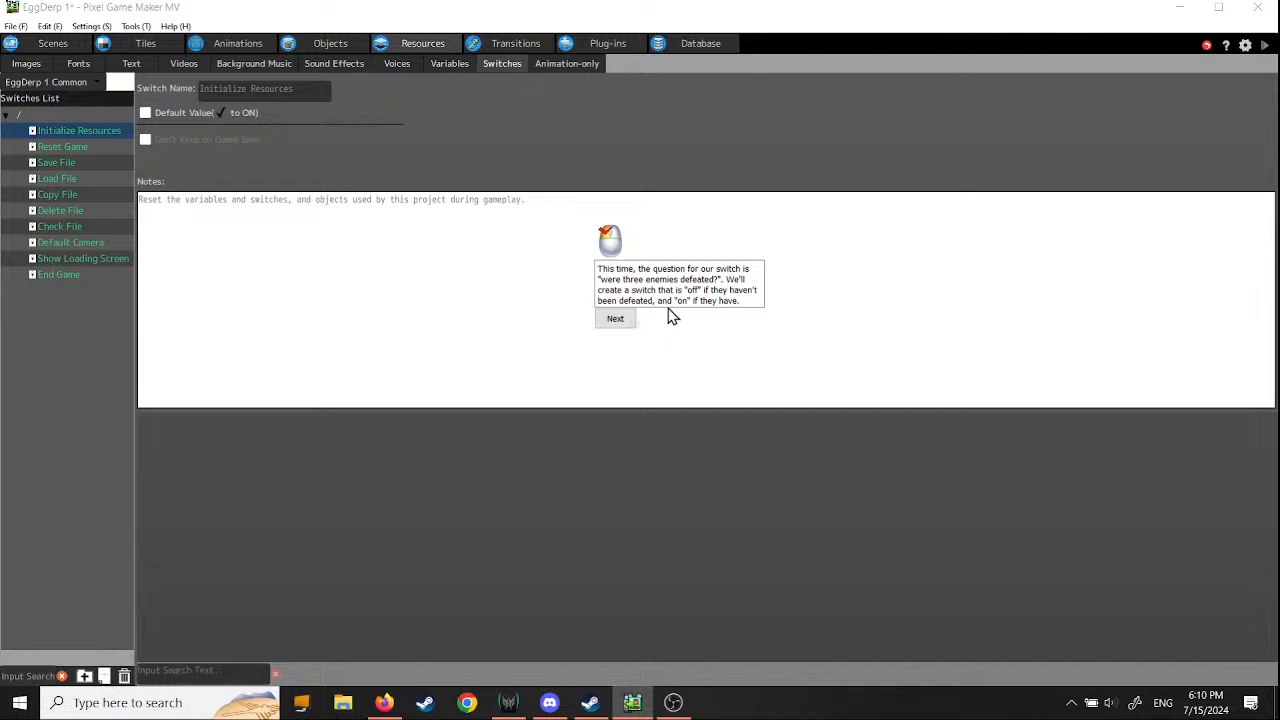
- Add a new switch to the EggDerp 1 Common switches list and continue the tutorial
left_click(616, 320)
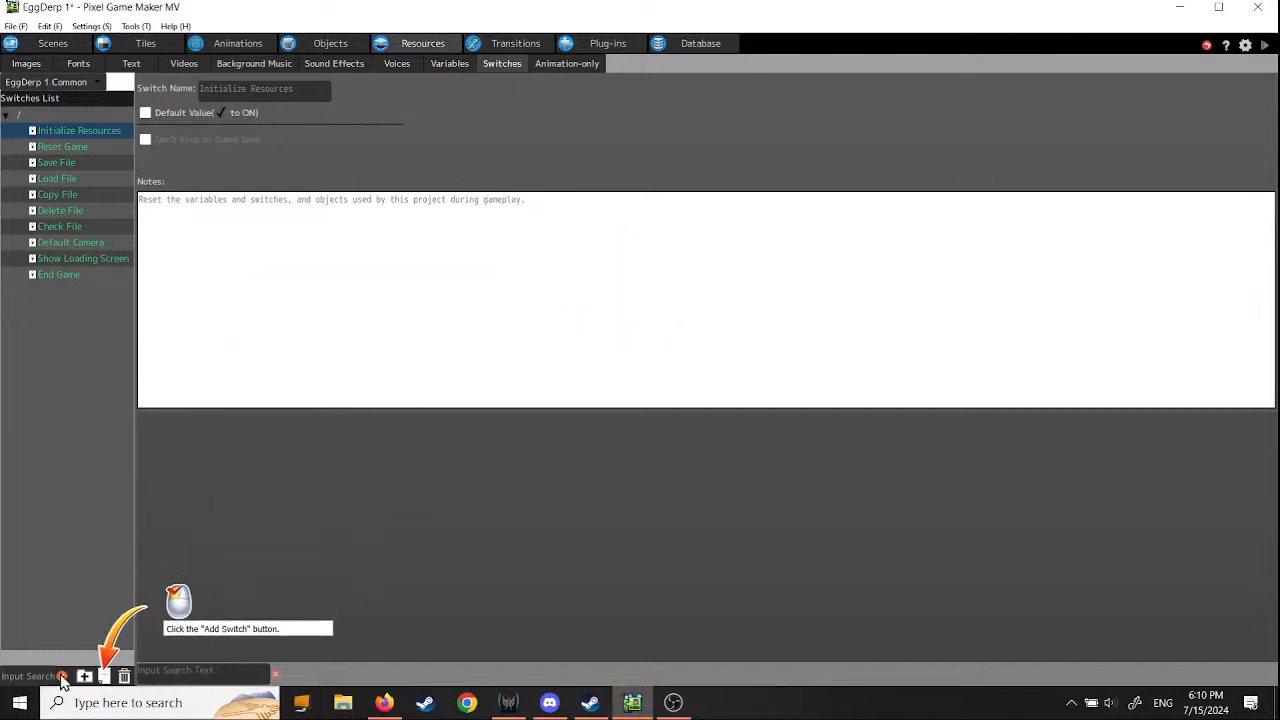
left_click(104, 677)
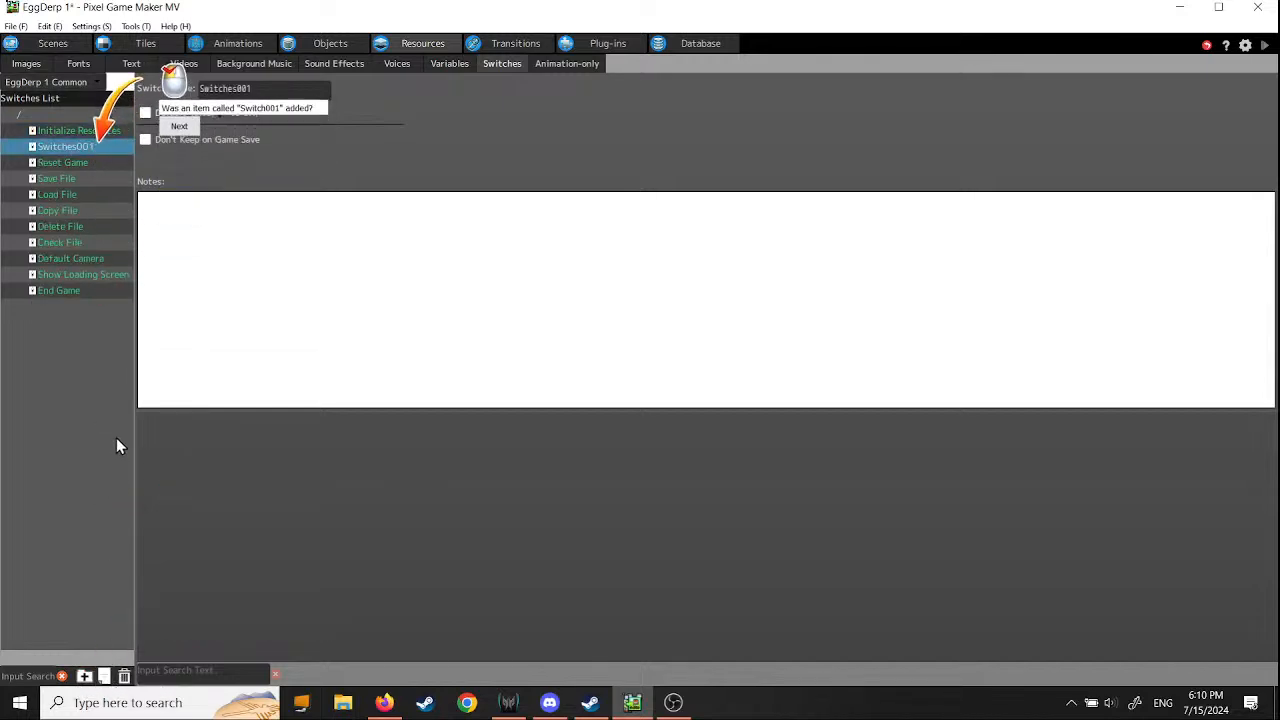
left_click(181, 124)
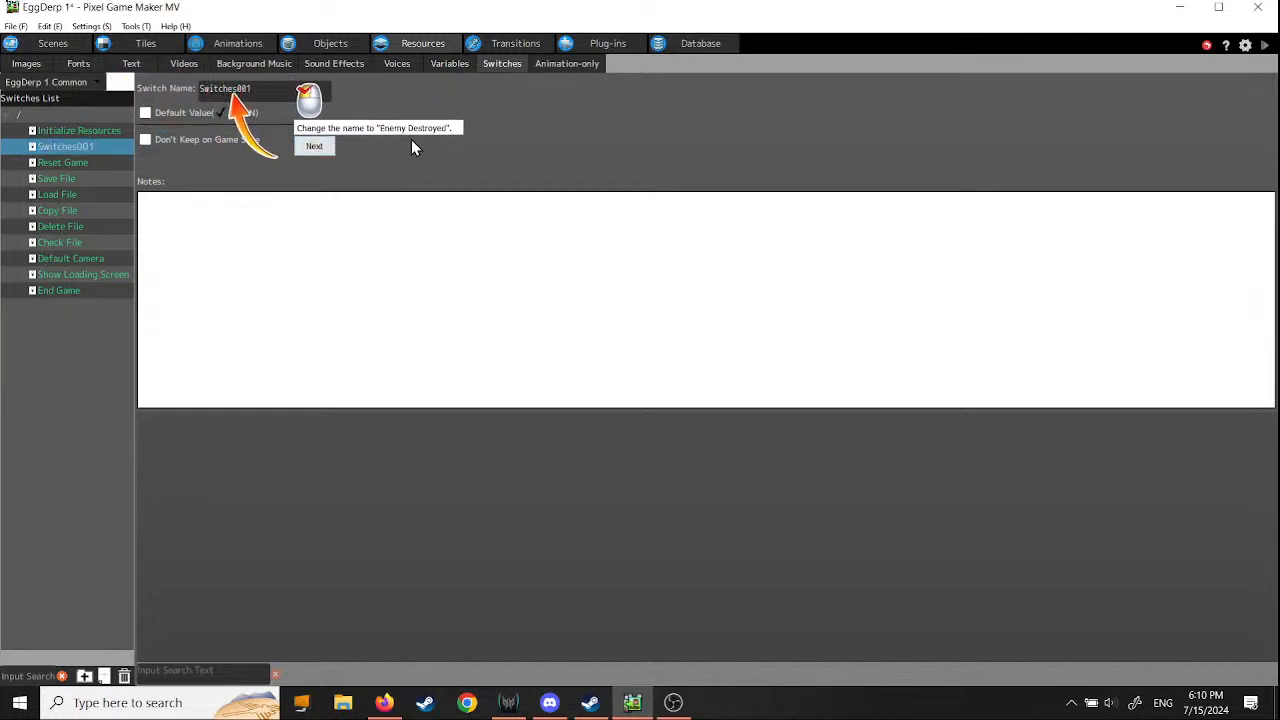
- Rename the new switch as Enemy Destroyed and continue the tutorial
left_click(260, 90)
left_click_drag(260, 90, 166, 86)
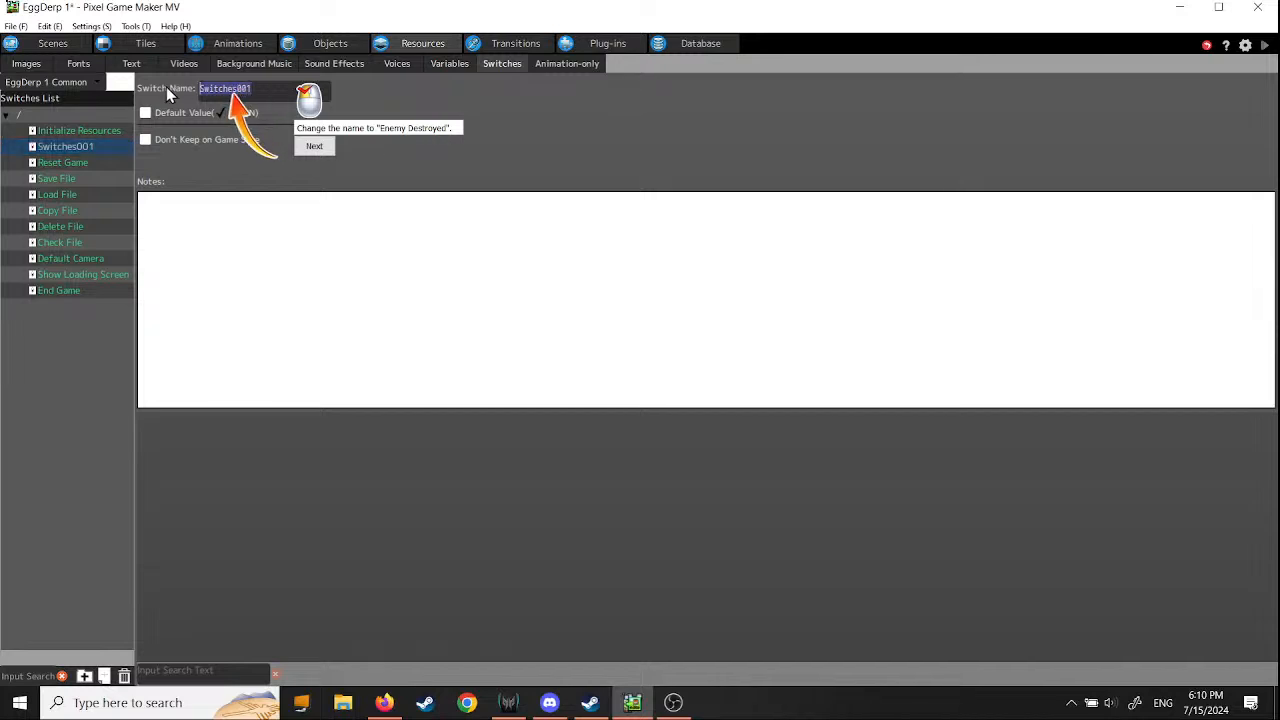
type("Enemy")
type("Destroyed")
left_click(316, 147)
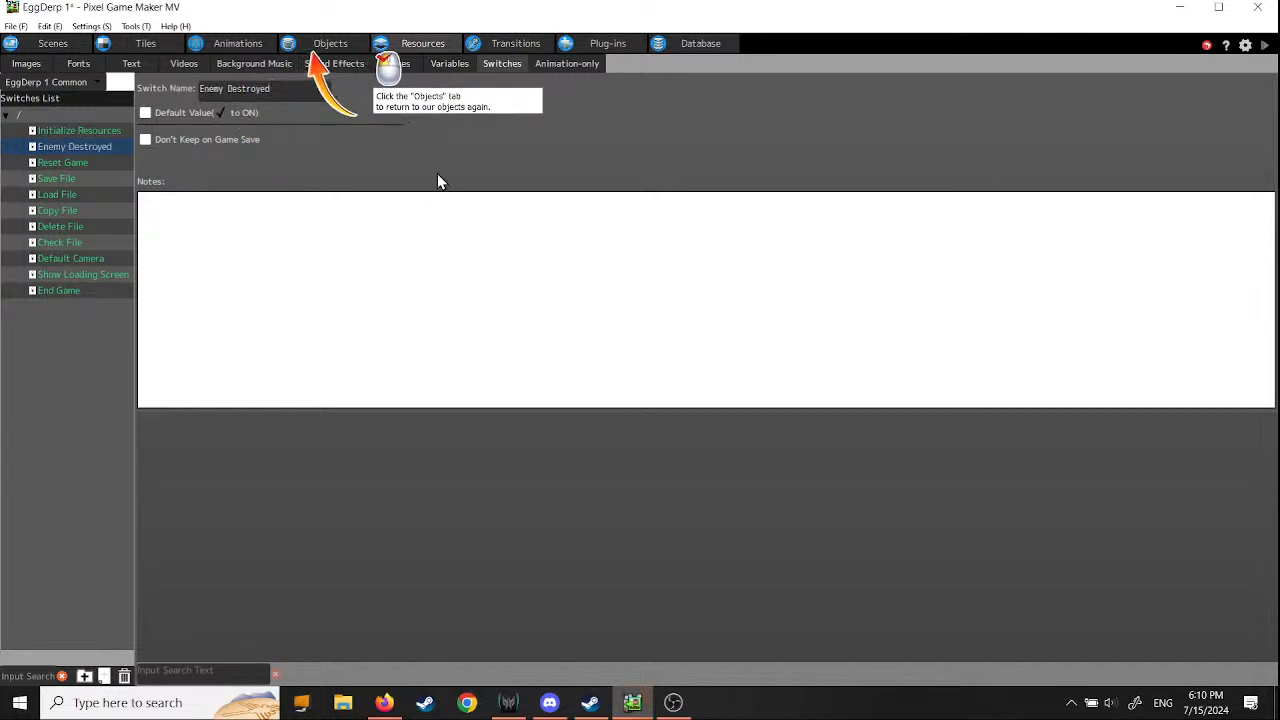
- Open the Clear/GameOver object's action program and place a new action to the left of Default State
left_click(333, 48)
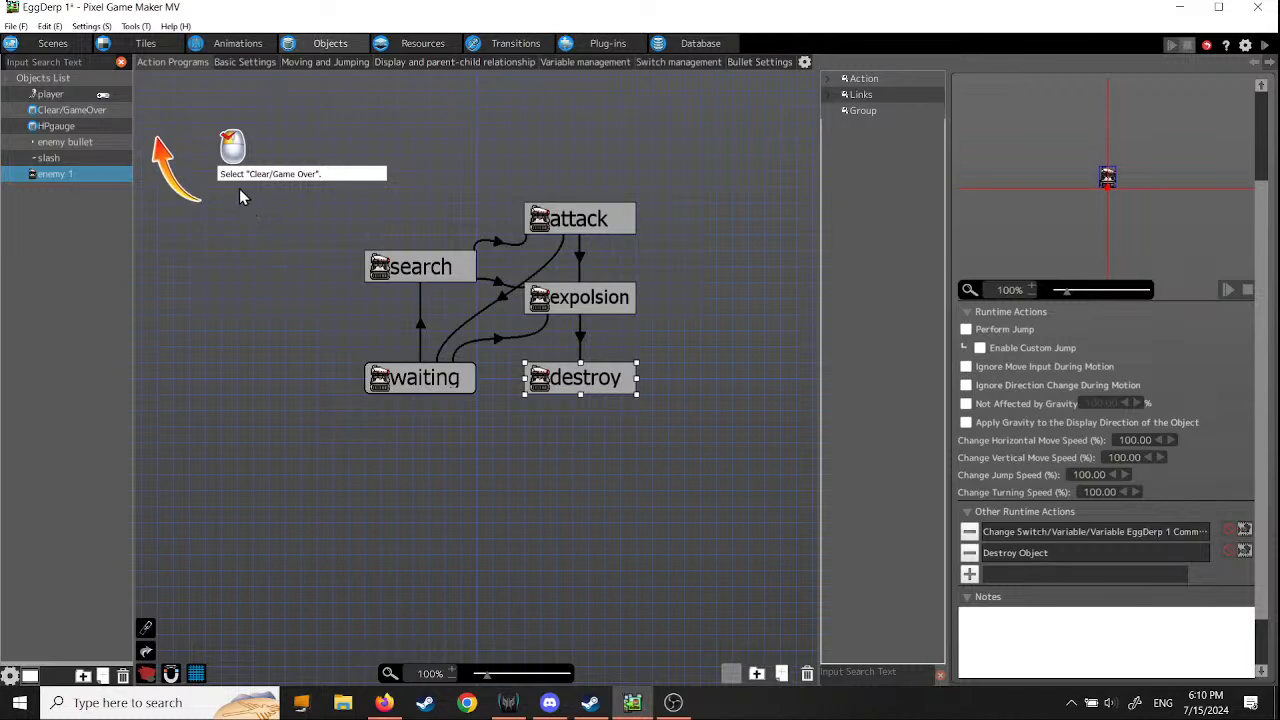
left_click(73, 110)
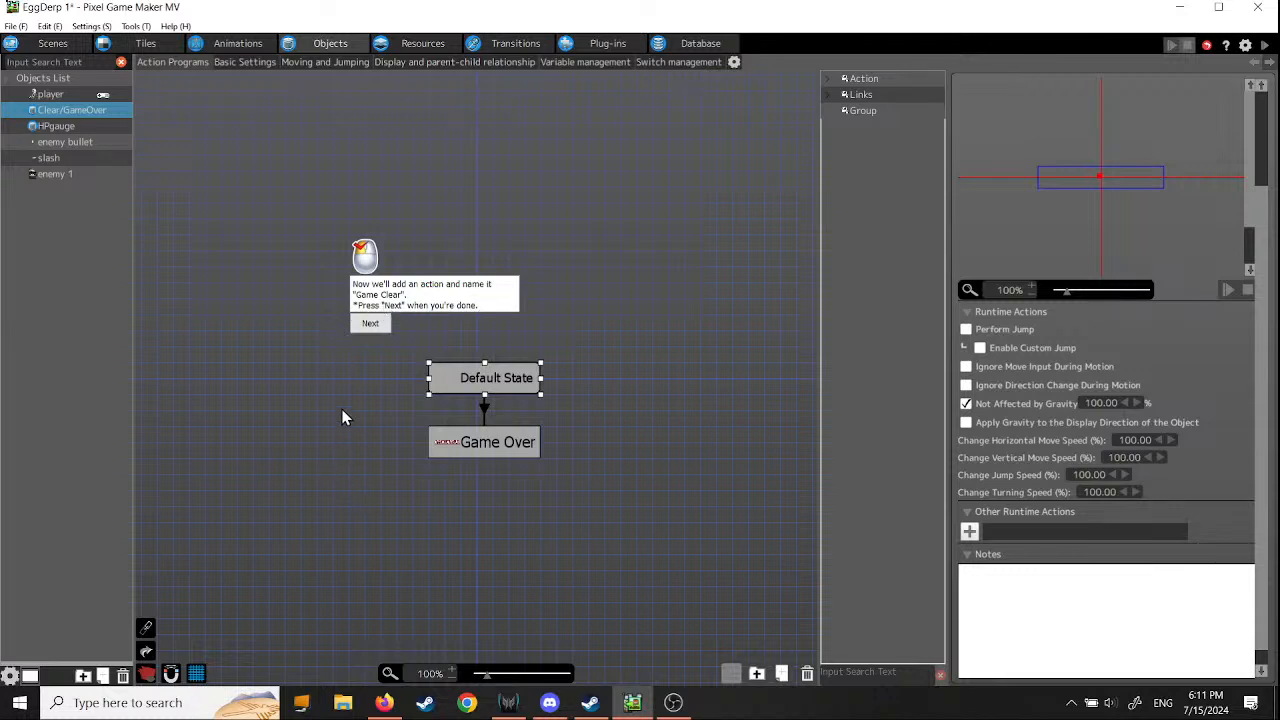
left_click(307, 392)
right_click(307, 392)
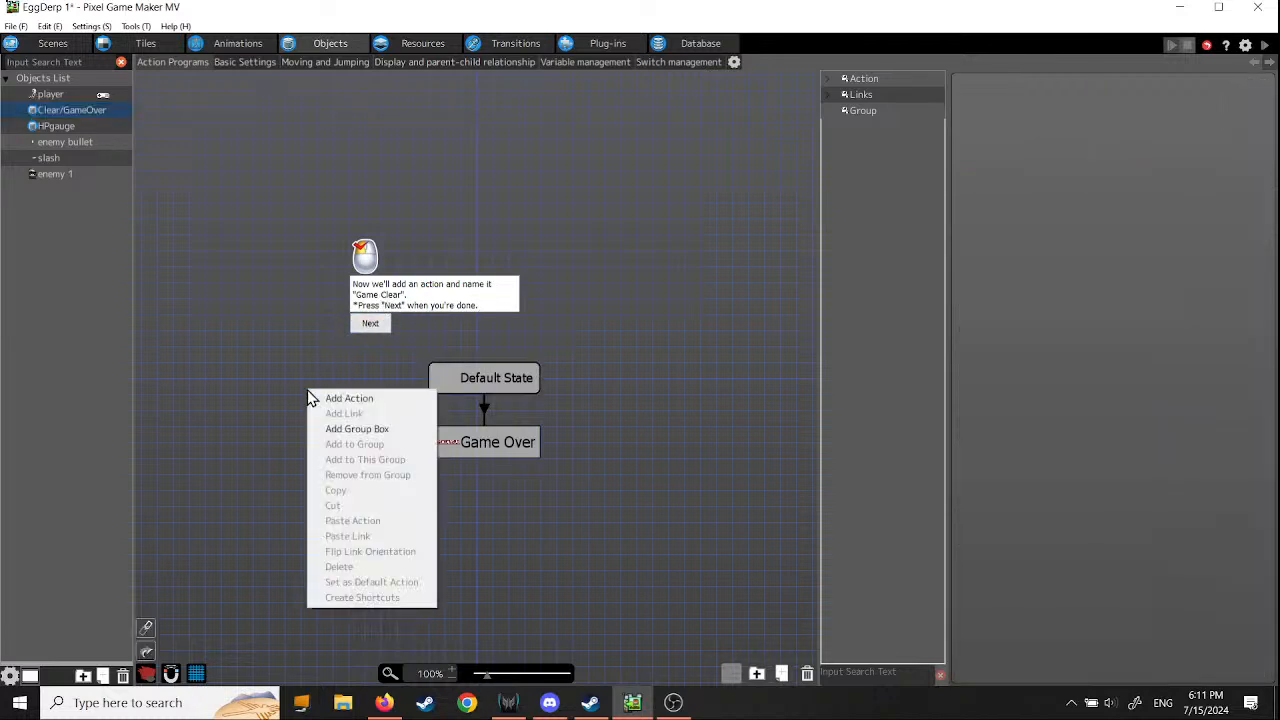
left_click(330, 399)
left_click_drag(373, 407, 343, 412)
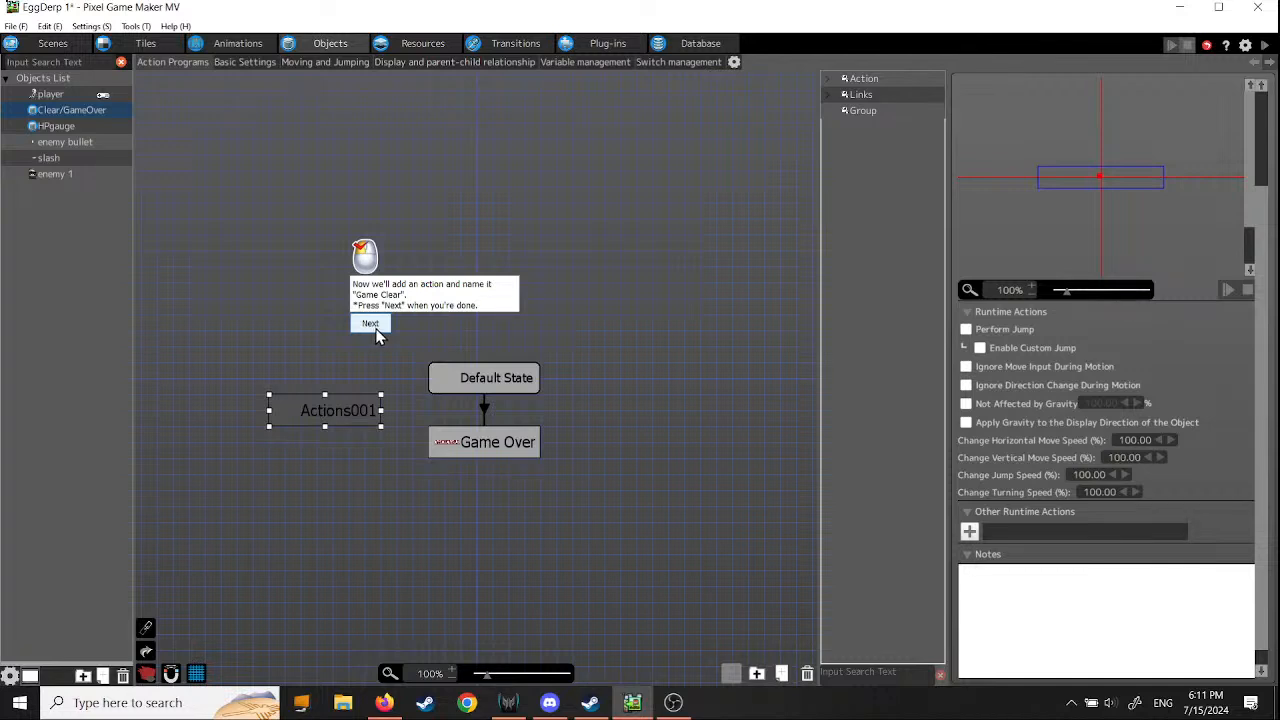
- Rename the new action beside Default State as Game Clear and continue the tutorial
left_click(349, 413)
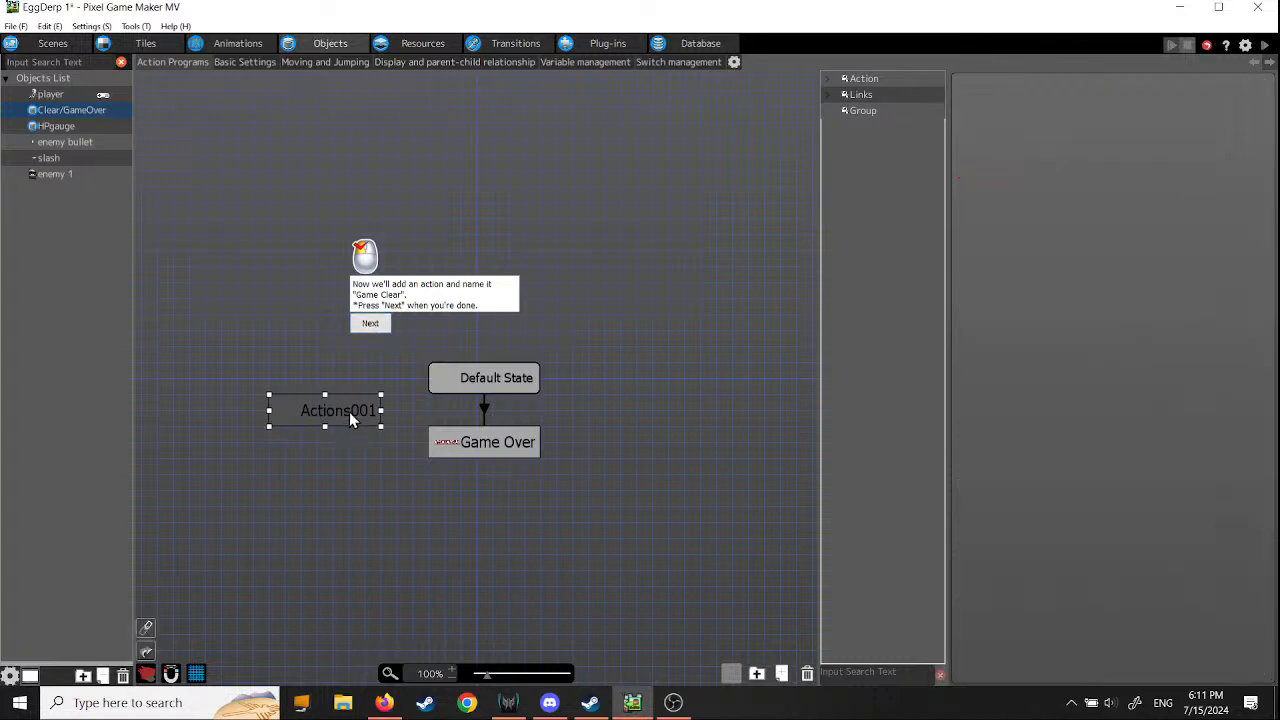
left_click(372, 324)
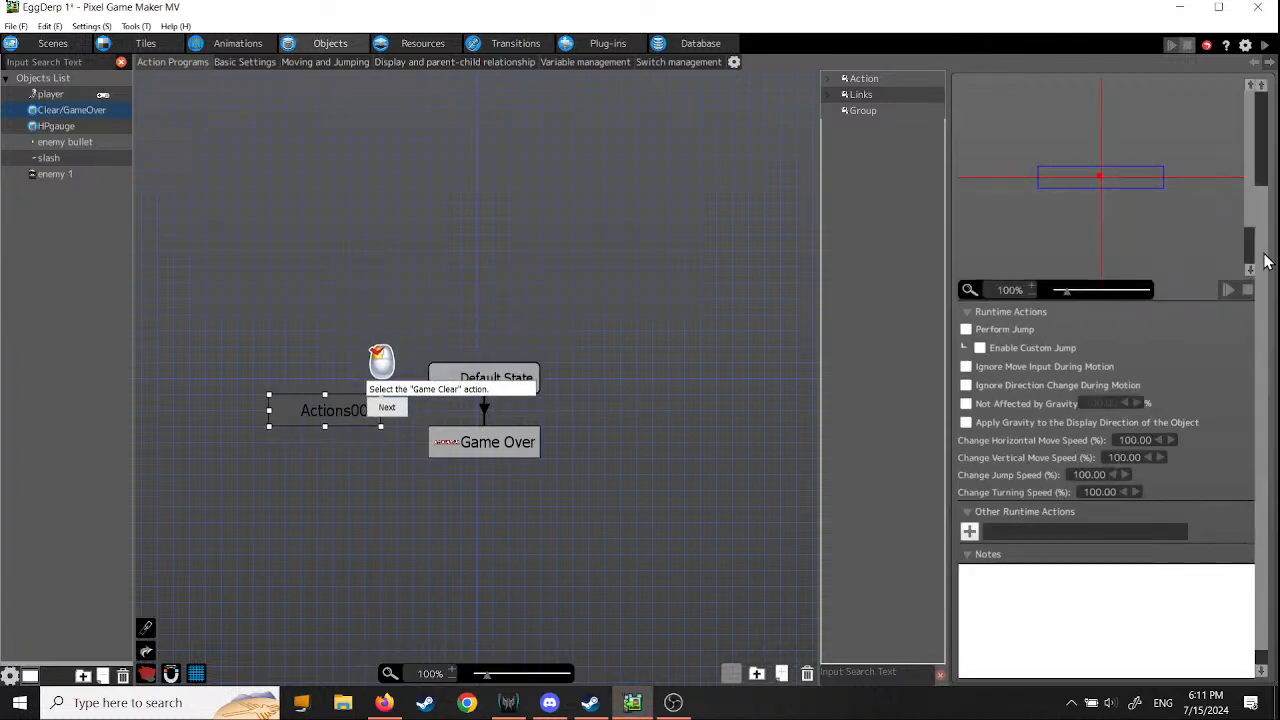
left_click_drag(1264, 254, 1270, 140)
left_click_drag(1005, 87, 889, 82)
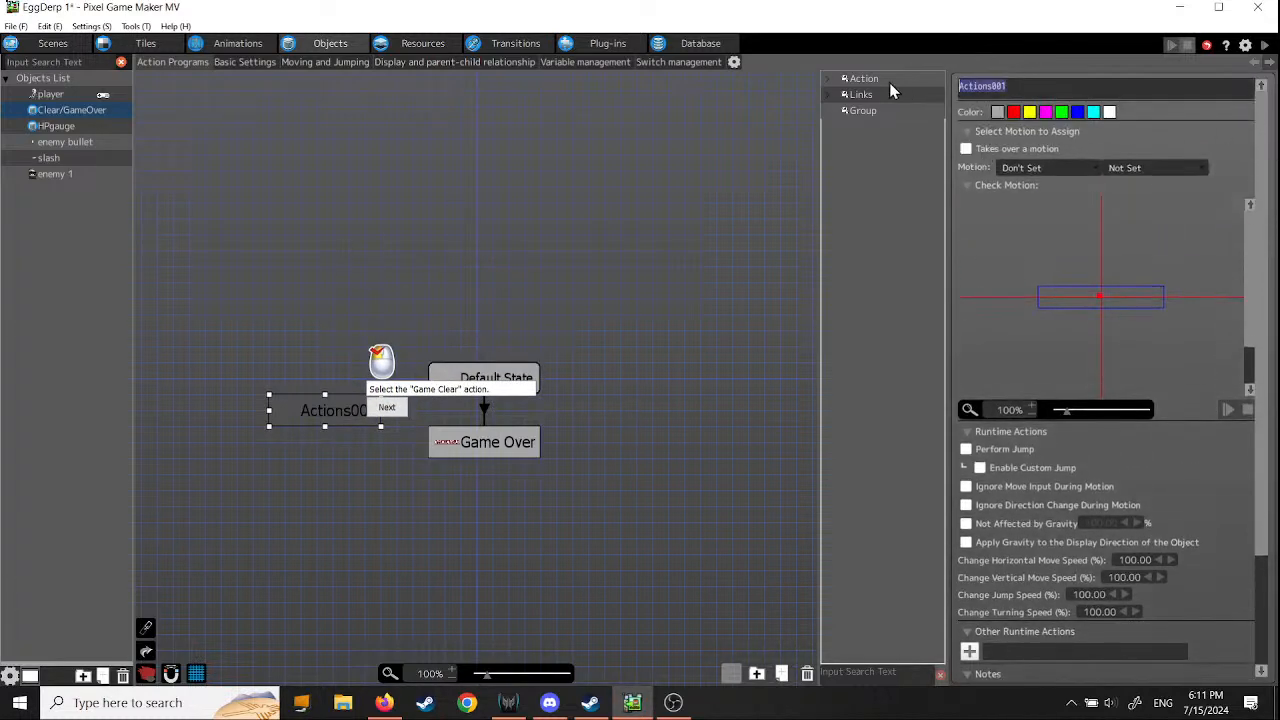
type("Game Clear")
key("Return")
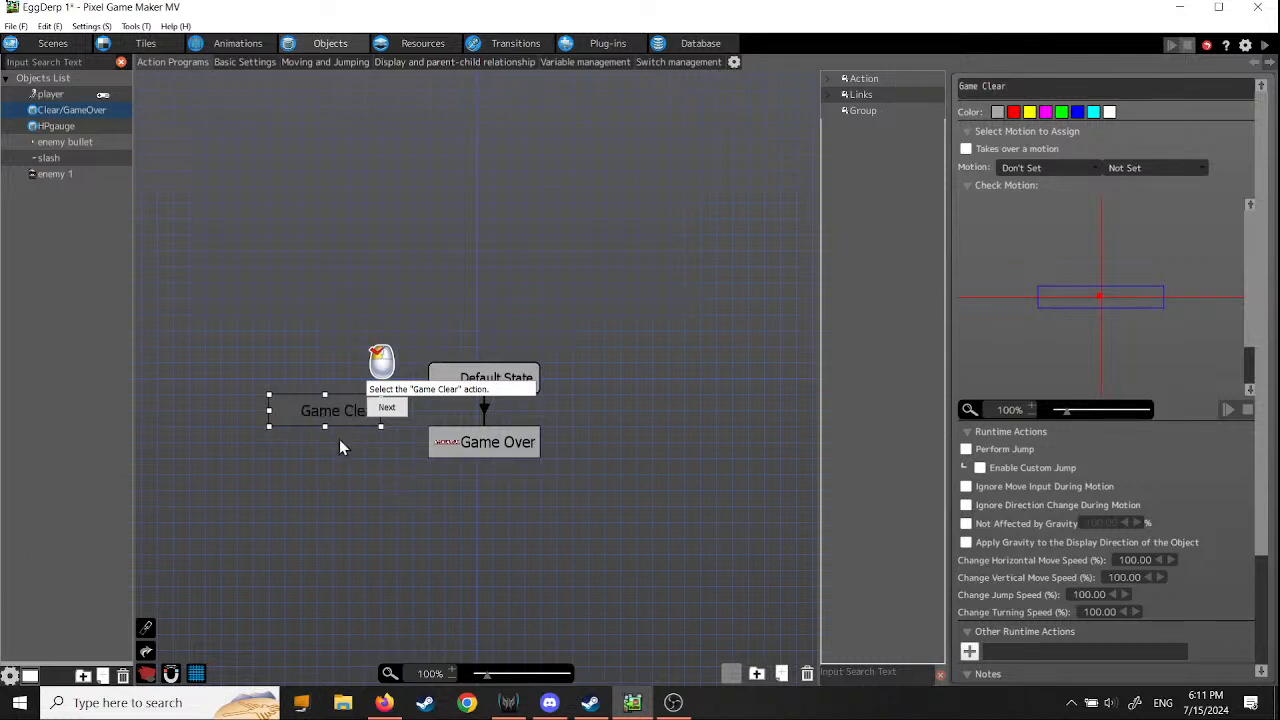
left_click(390, 408)
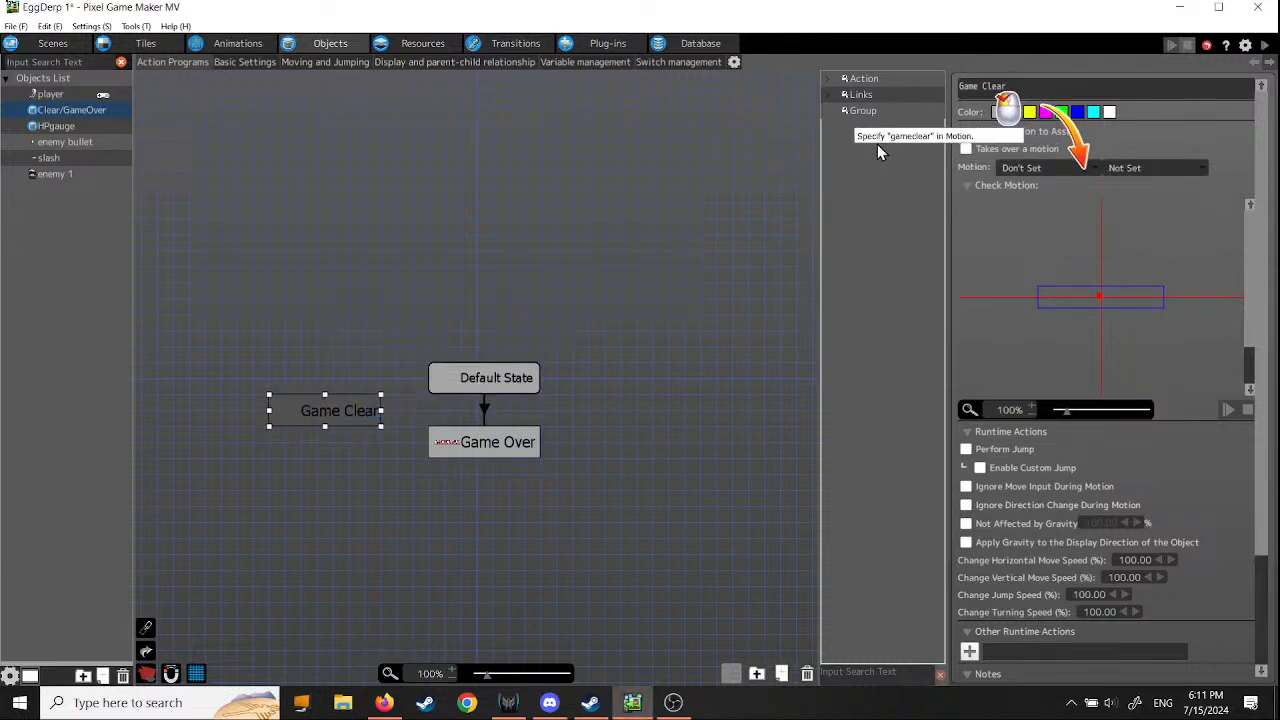
- Assign the gameclear motion to the Game Clear action and enable Not Affected by Gravity
left_click(1084, 168)
left_click(1066, 198)
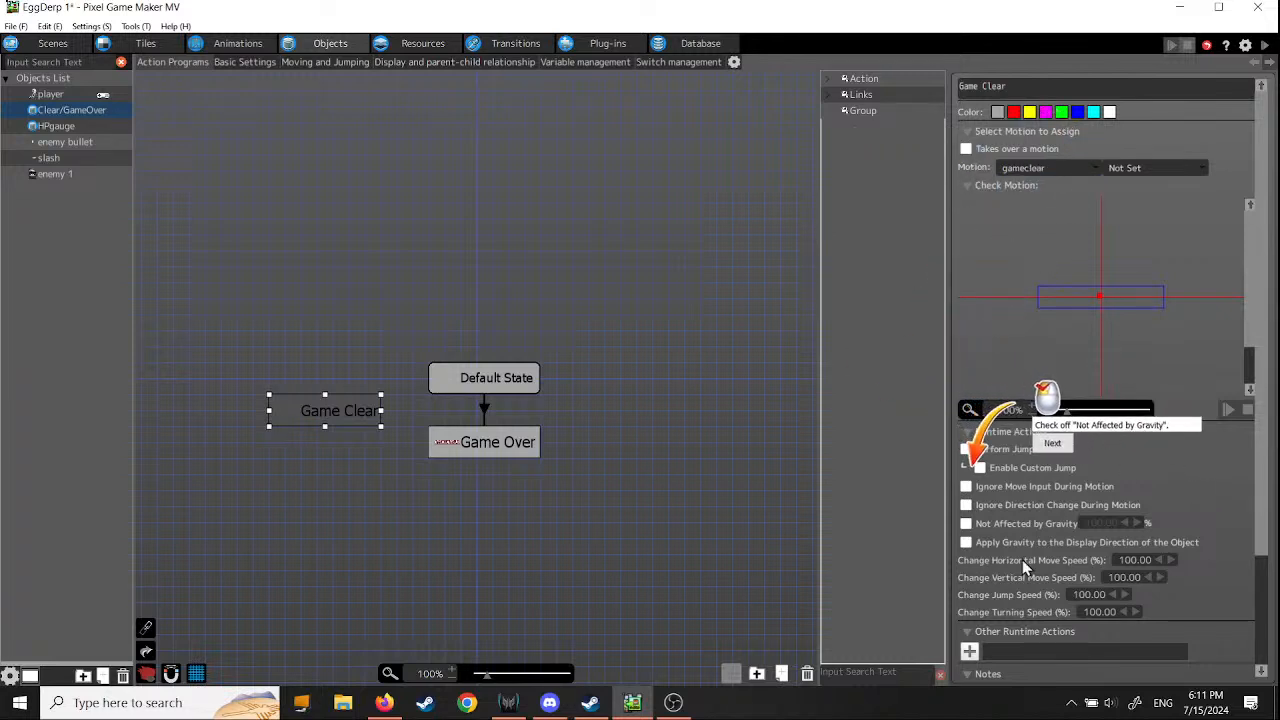
left_click(966, 524)
left_click(1053, 444)
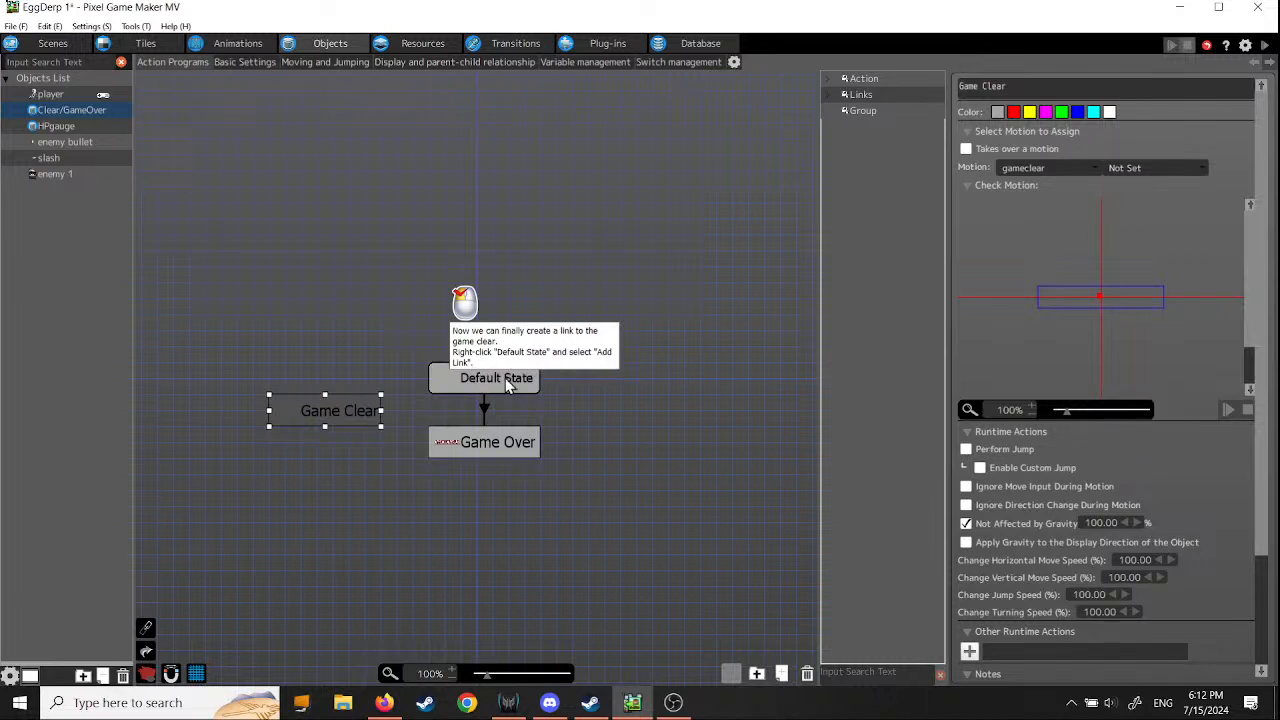
- Create a link from the Default State action to the Game Clear action
right_click(442, 388)
left_click(465, 413)
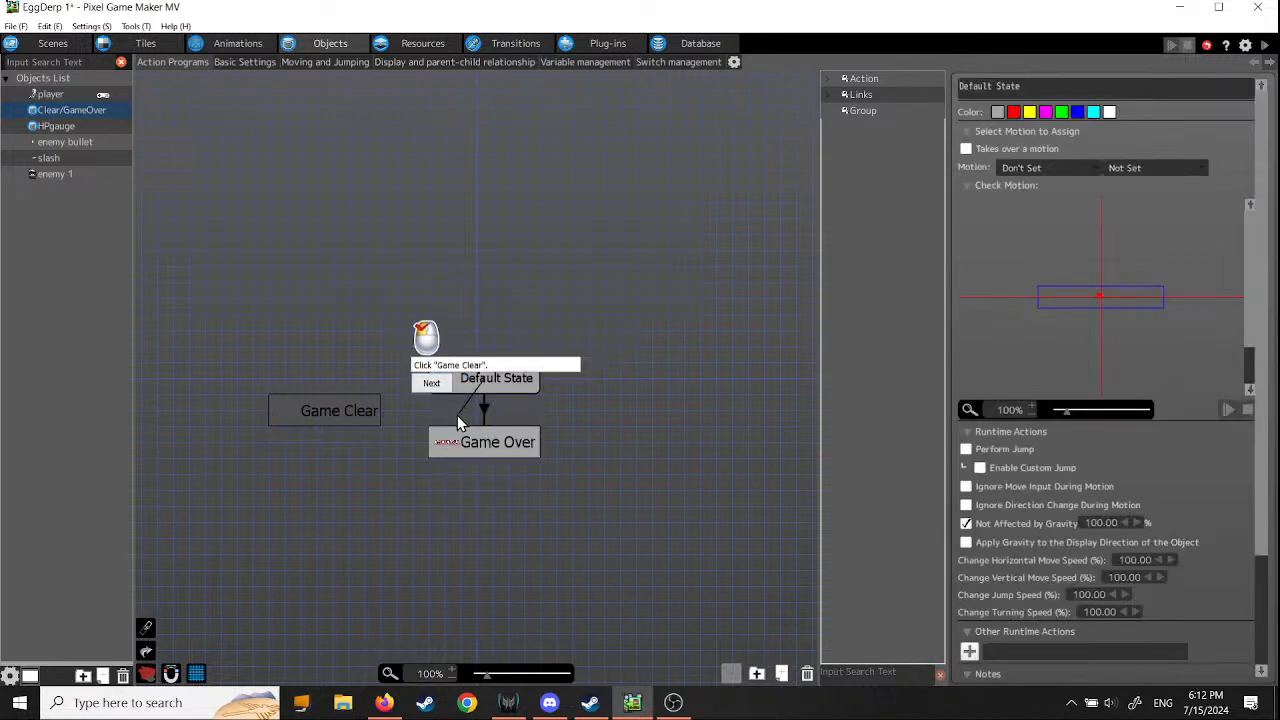
left_click(365, 411)
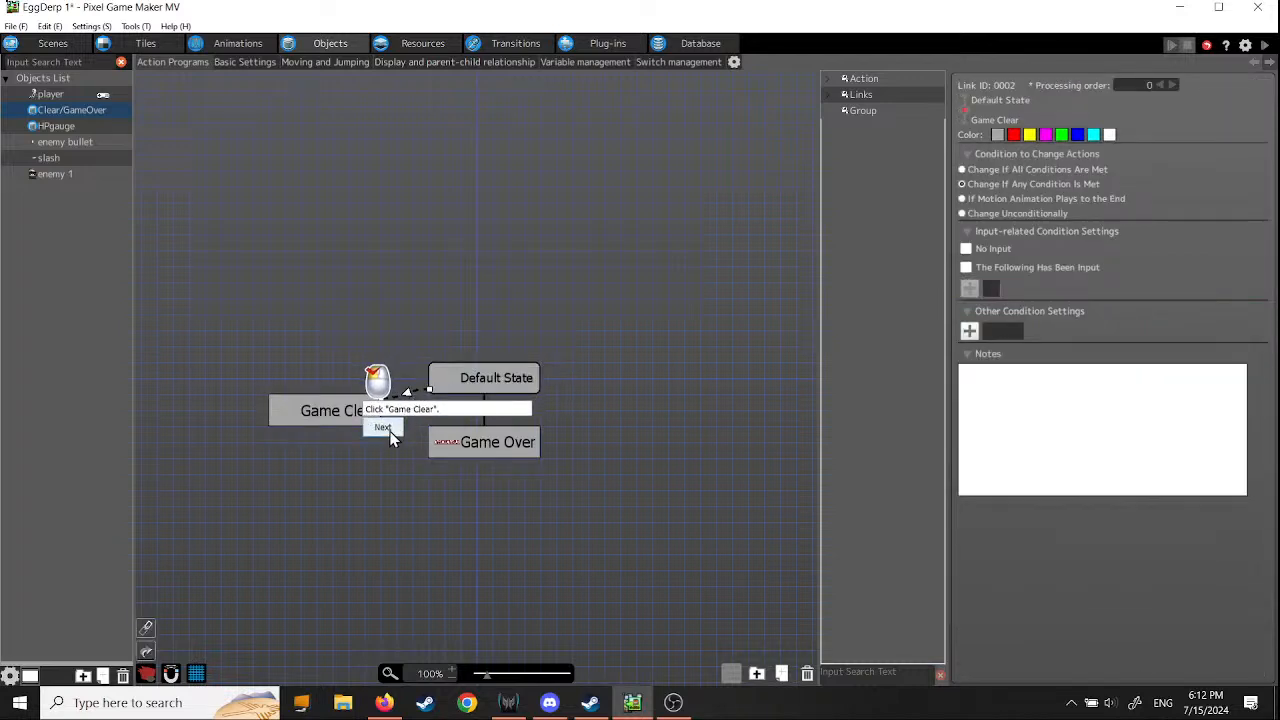
left_click(384, 428)
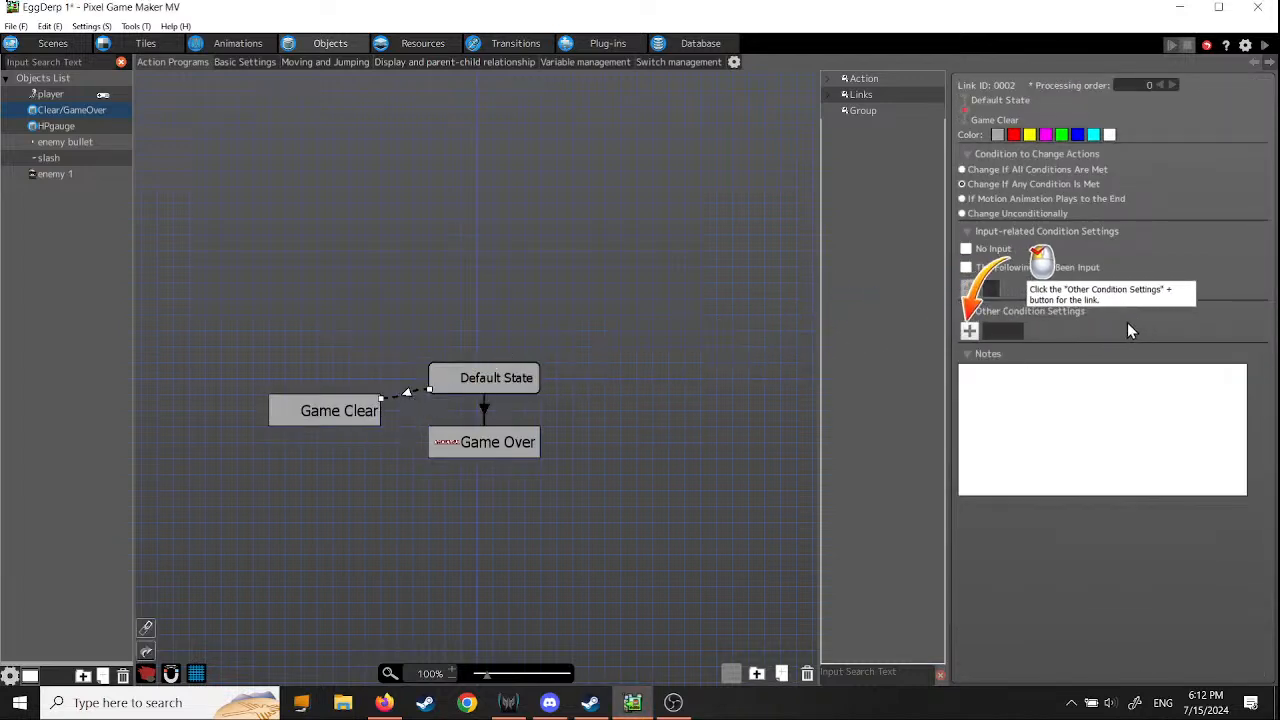
- Enable Switch/Variable Changes in the other condition settings of the Default State to Game Clear link
left_click(969, 333)
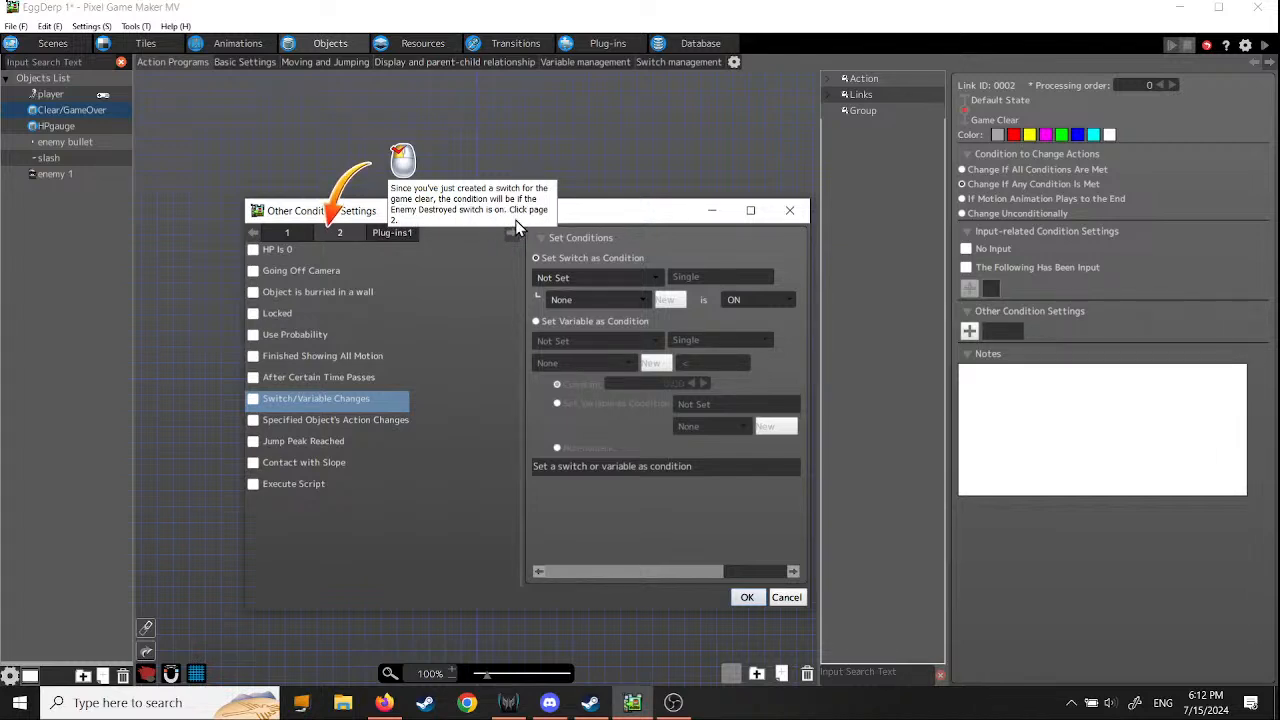
left_click(340, 233)
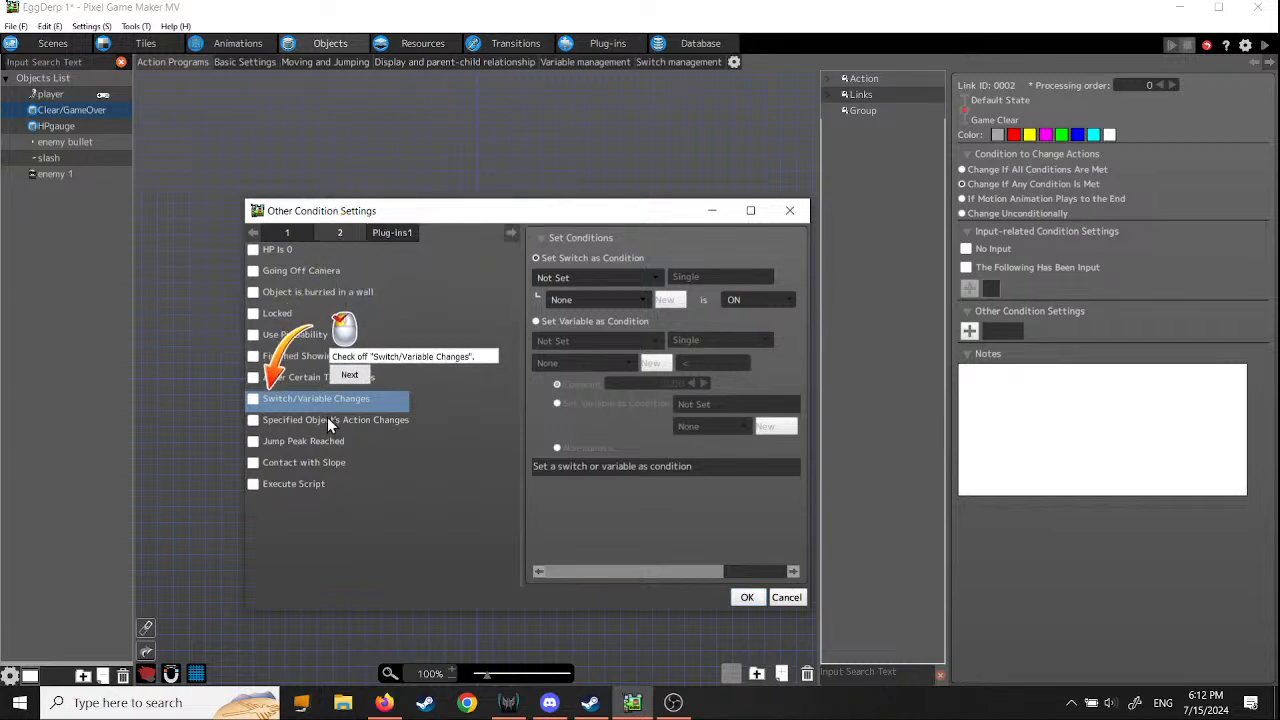
left_click(258, 402)
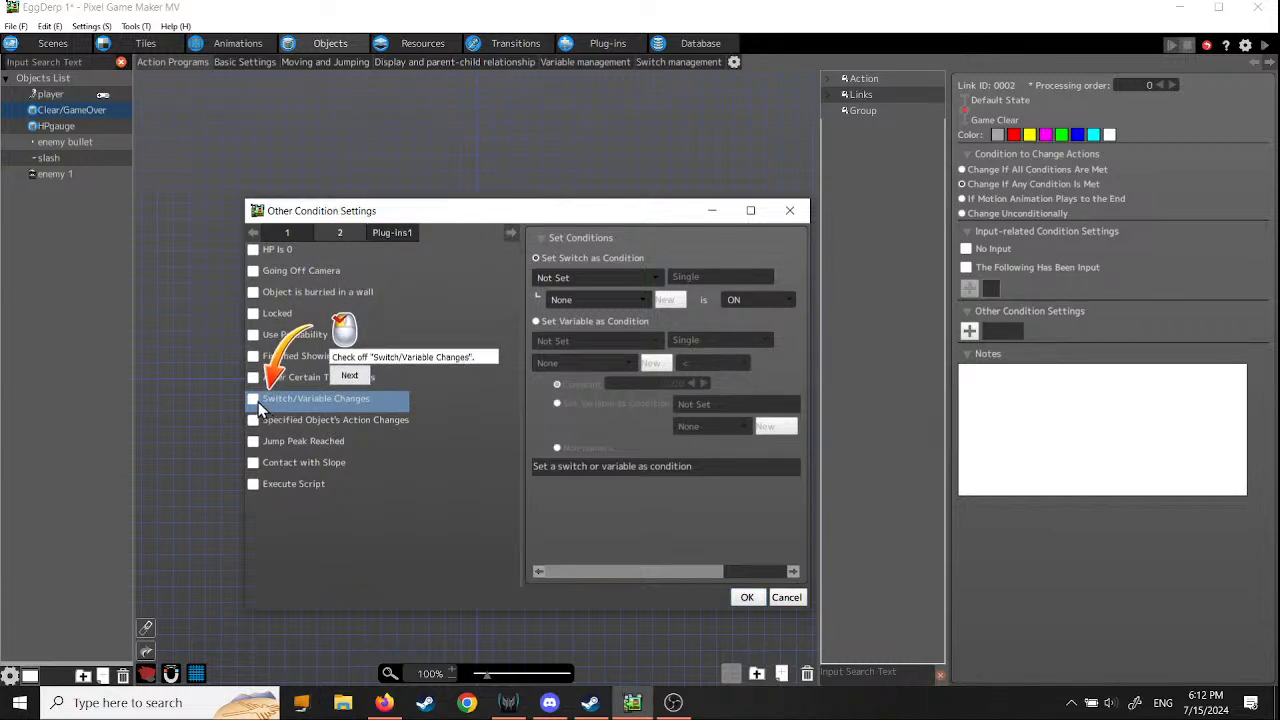
left_click(352, 377)
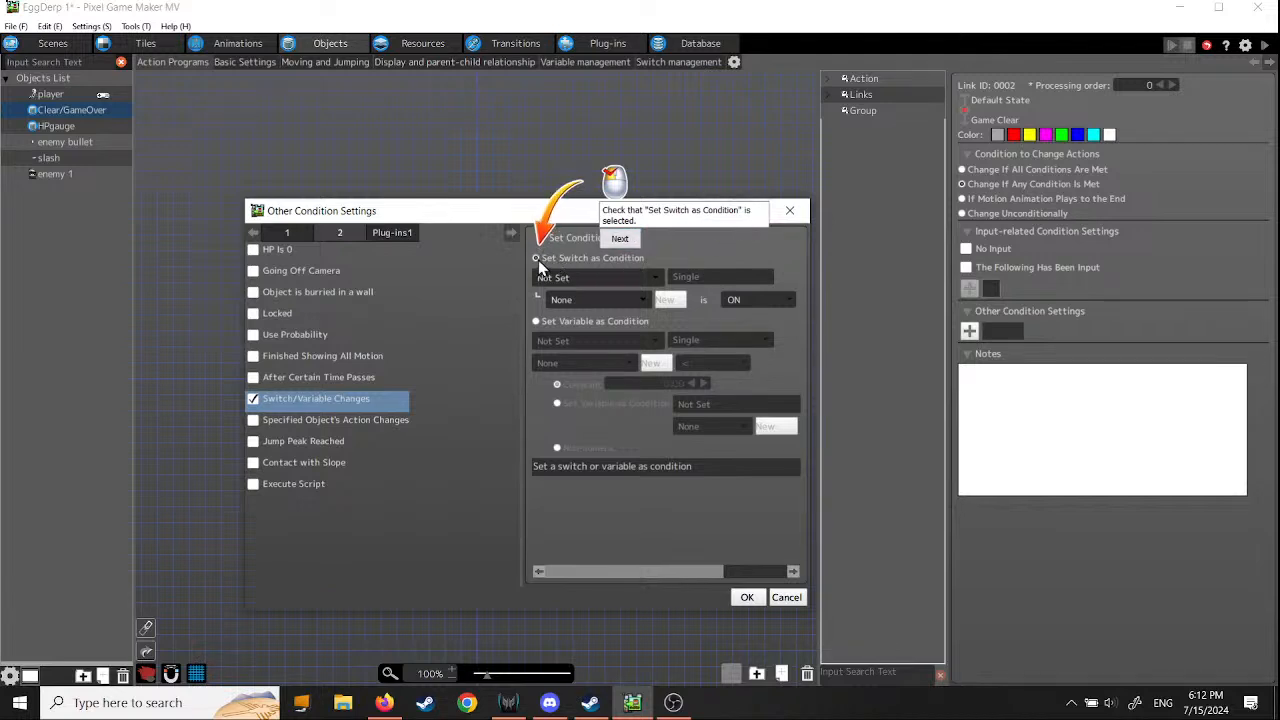
- Set the link's switch condition to EggDerp 1 Common's Enemy Destroyed being ON, confirm it and continue the tutorial
left_click(622, 239)
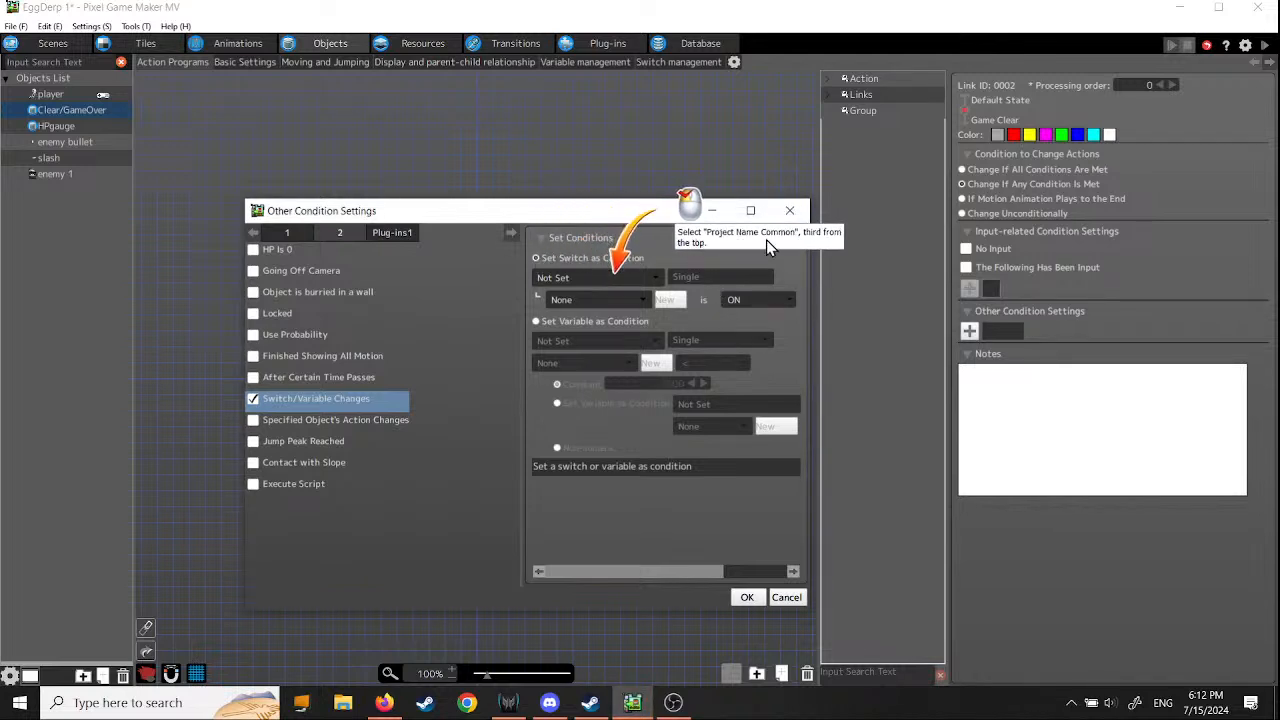
left_click(651, 287)
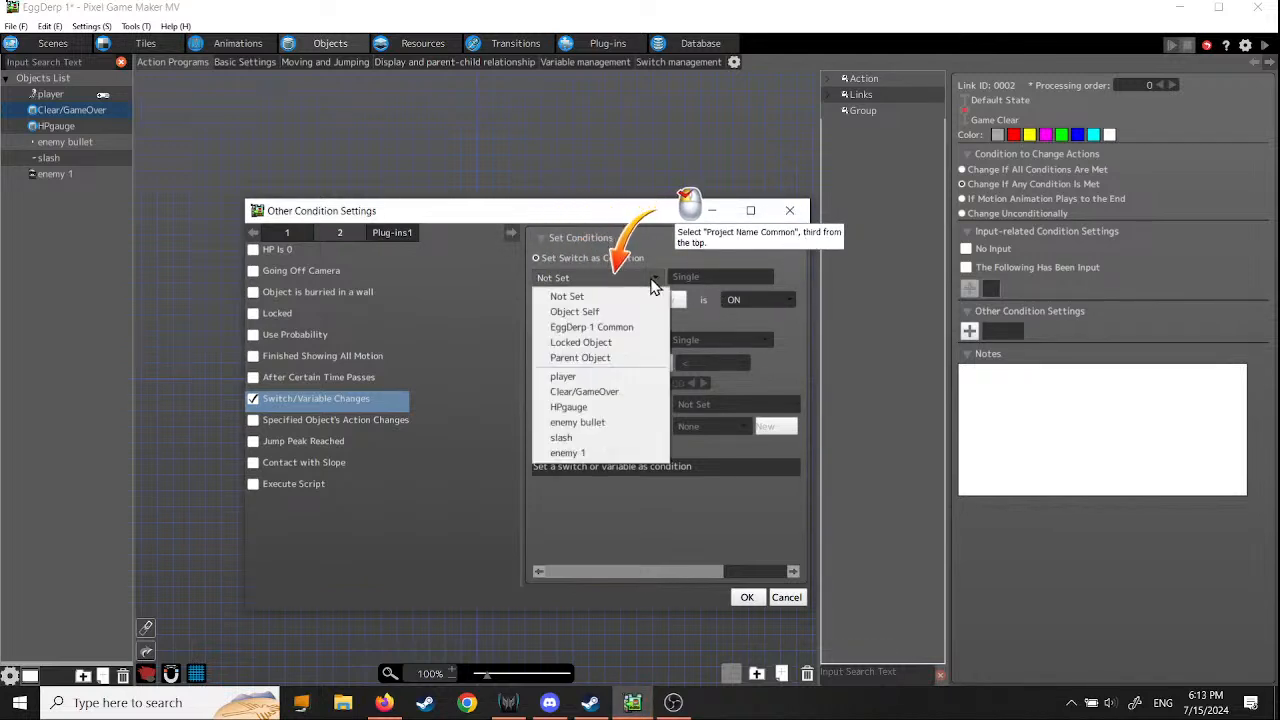
left_click(626, 333)
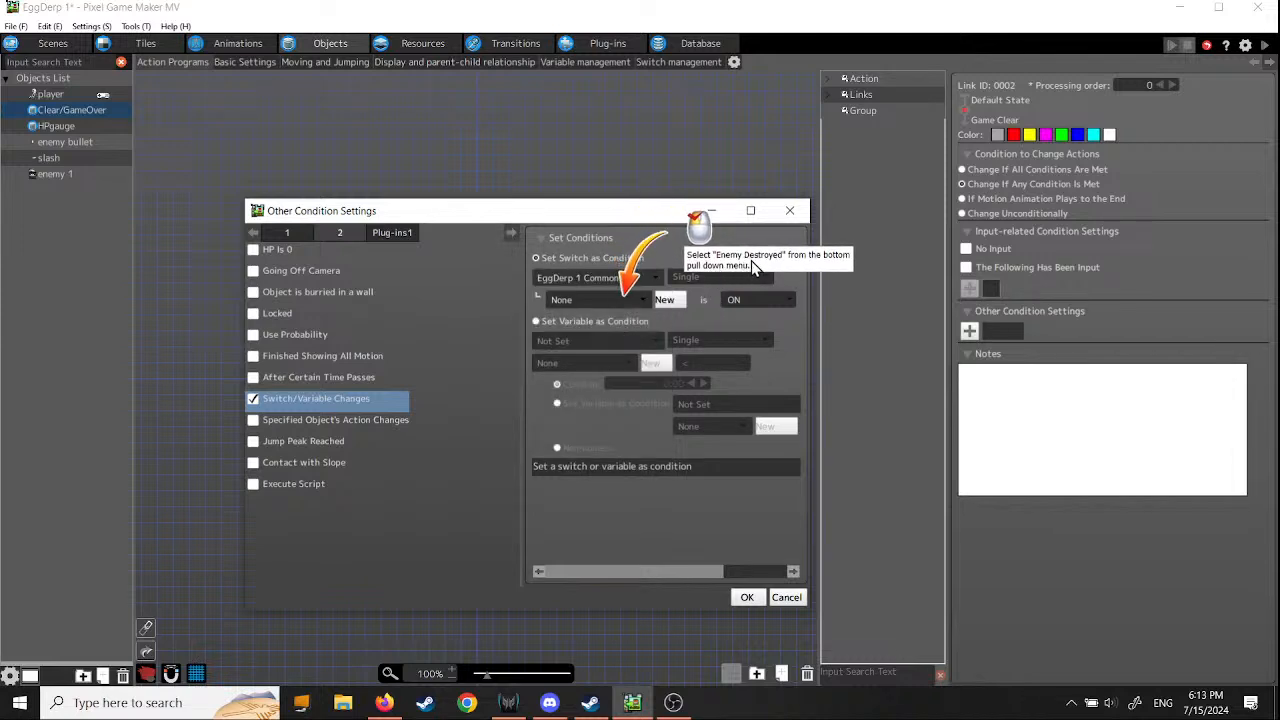
left_click(641, 299)
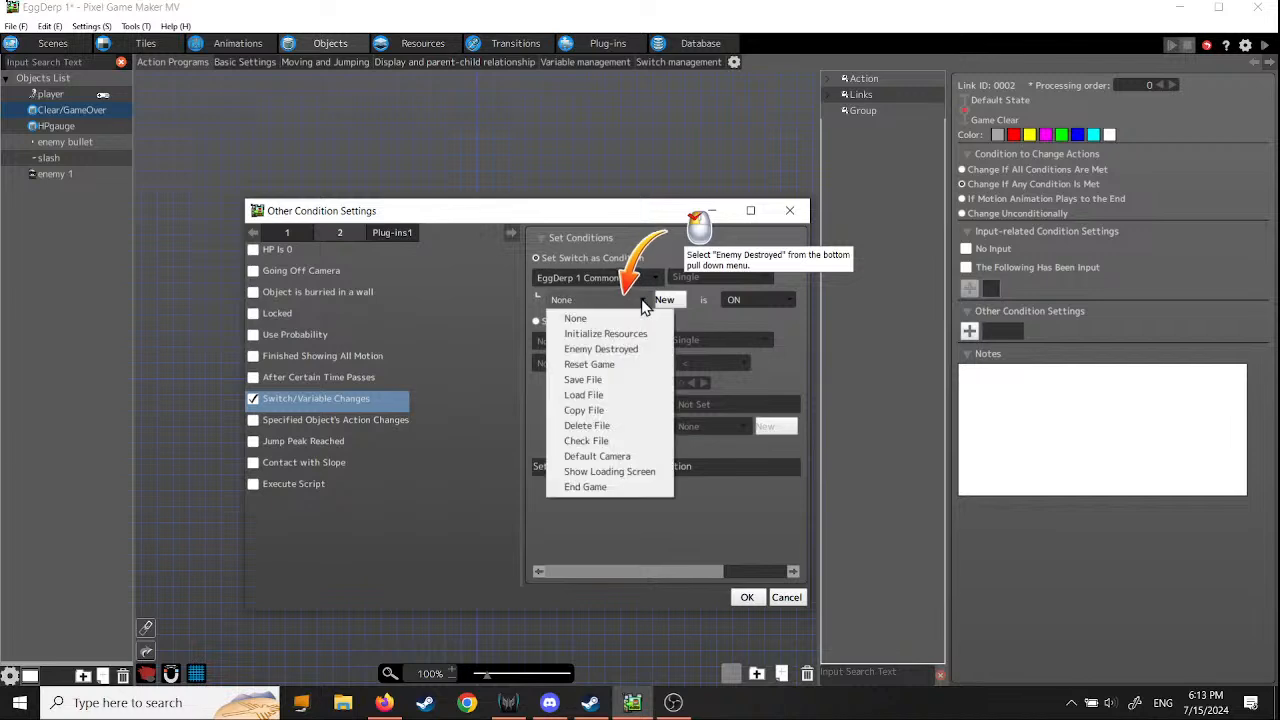
left_click(626, 356)
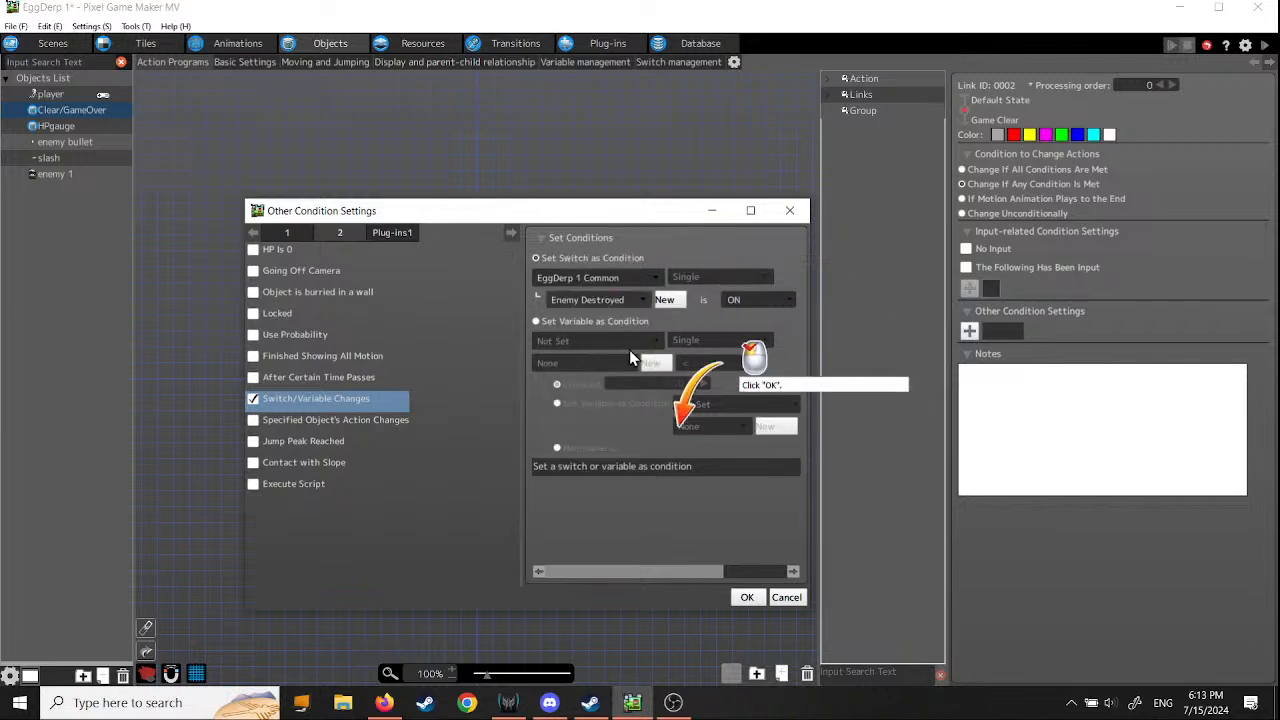
left_click(747, 597)
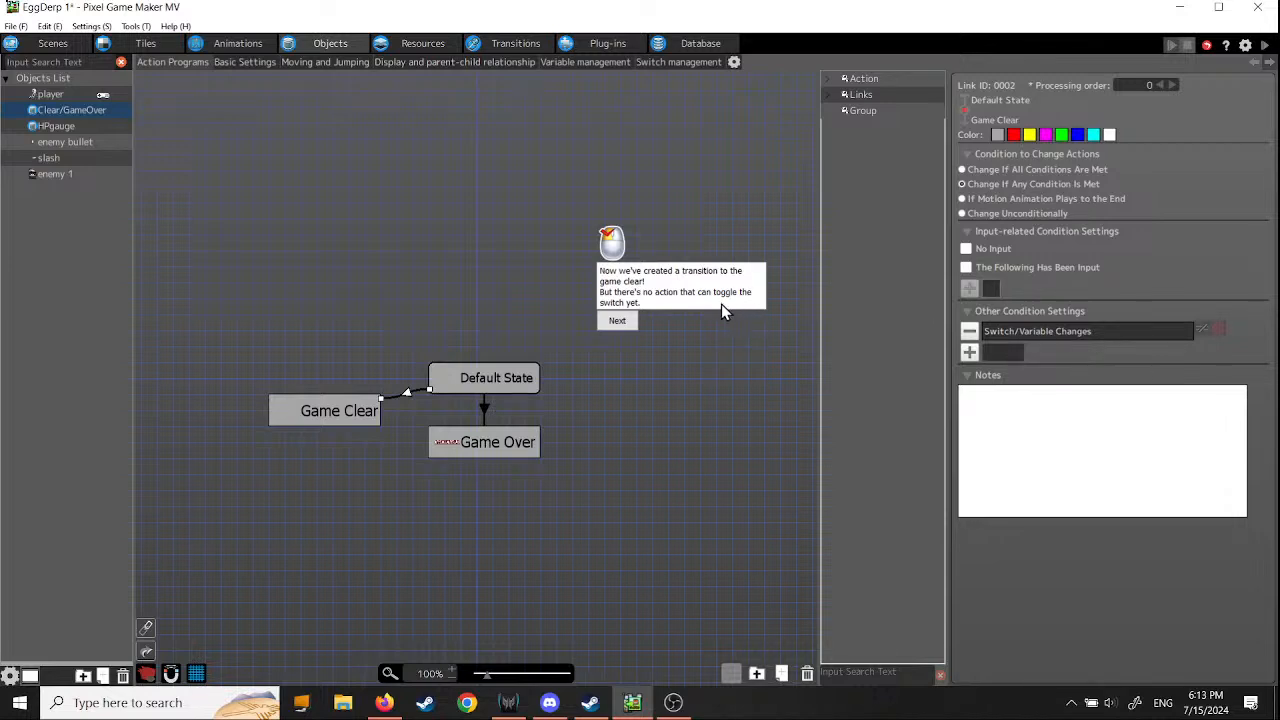
left_click(617, 320)
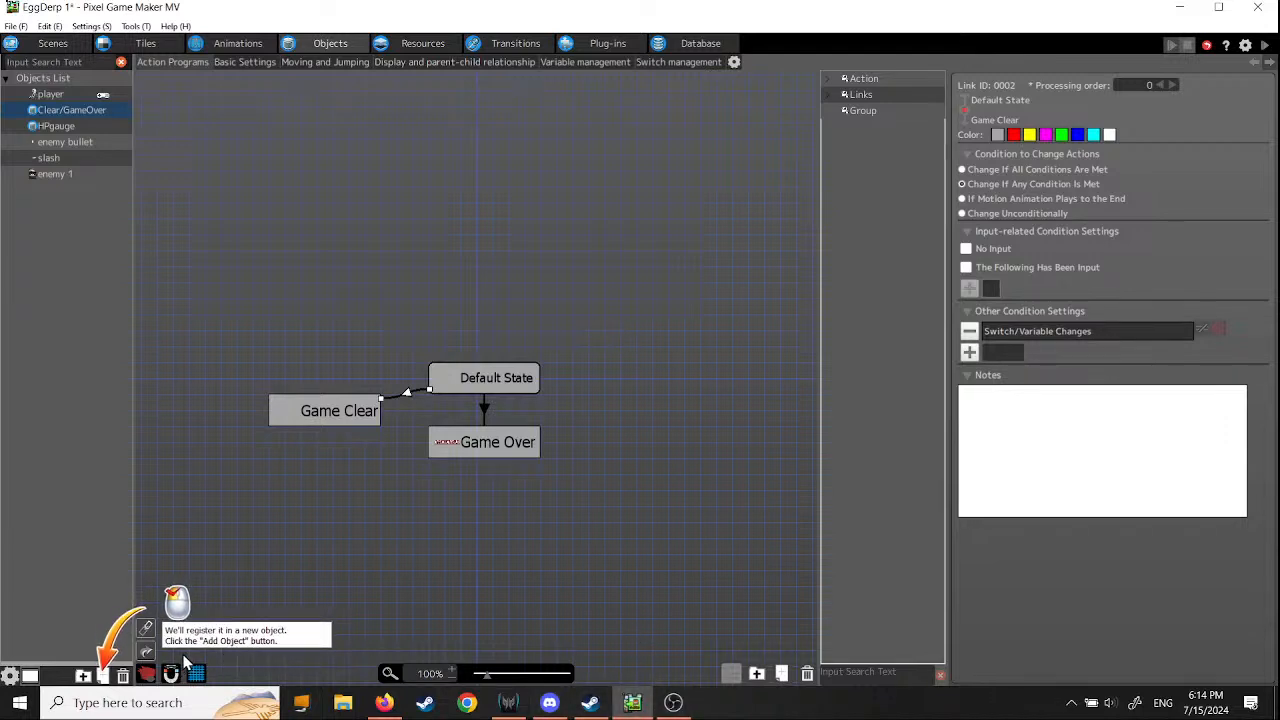
- Add a new object named Enemies Destried Count, keeping the animation Not Selected and the object group Player Group
left_click(105, 677)
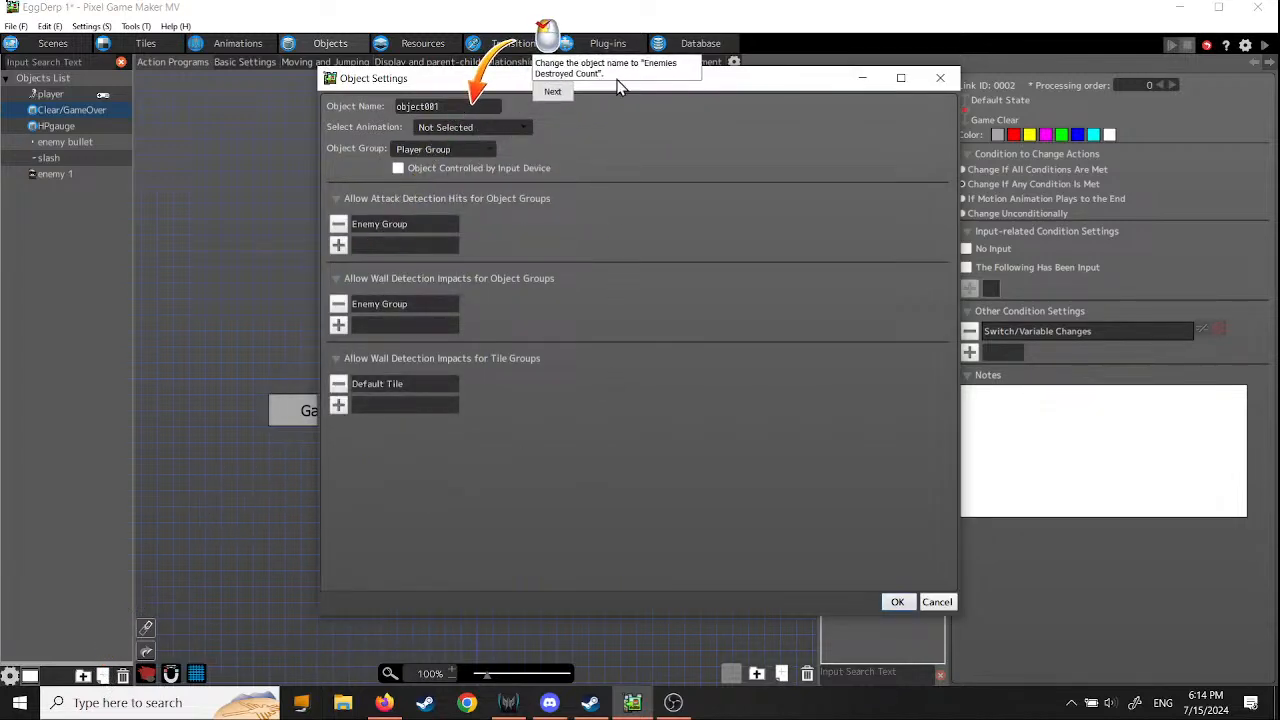
left_click_drag(460, 107, 347, 107)
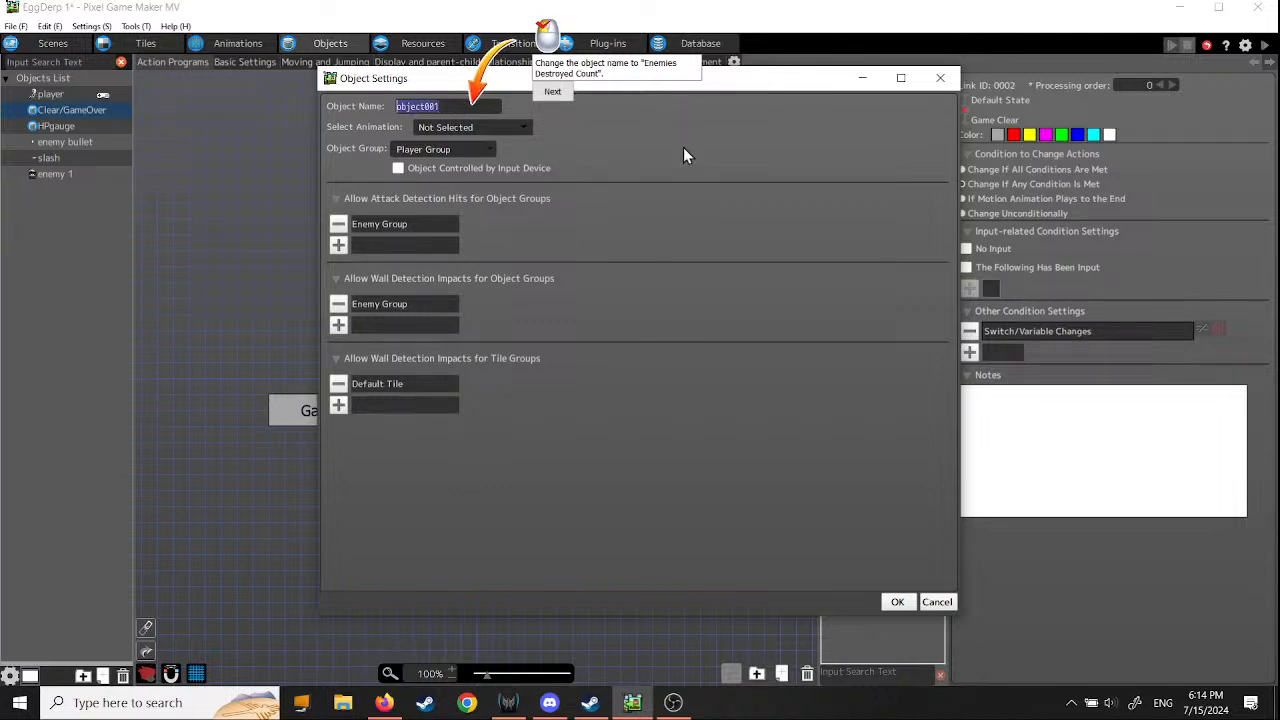
type("Enemies Destried C")
type("ount")
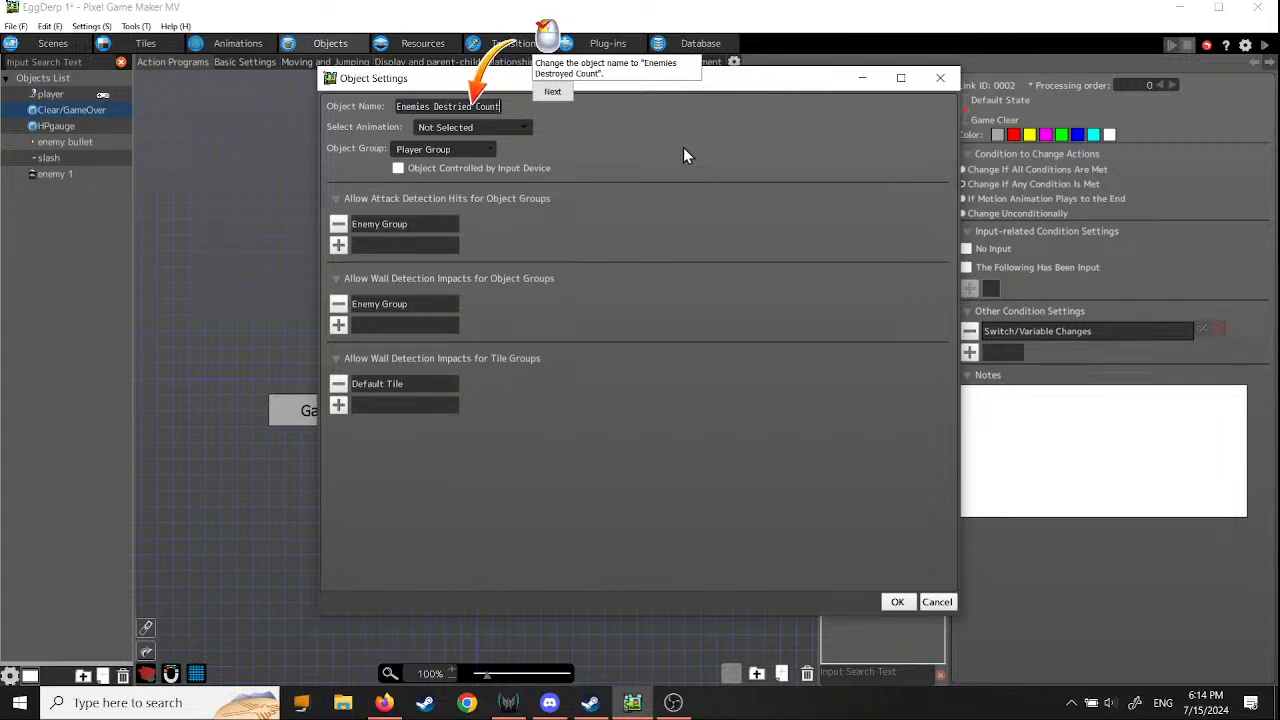
left_click(552, 91)
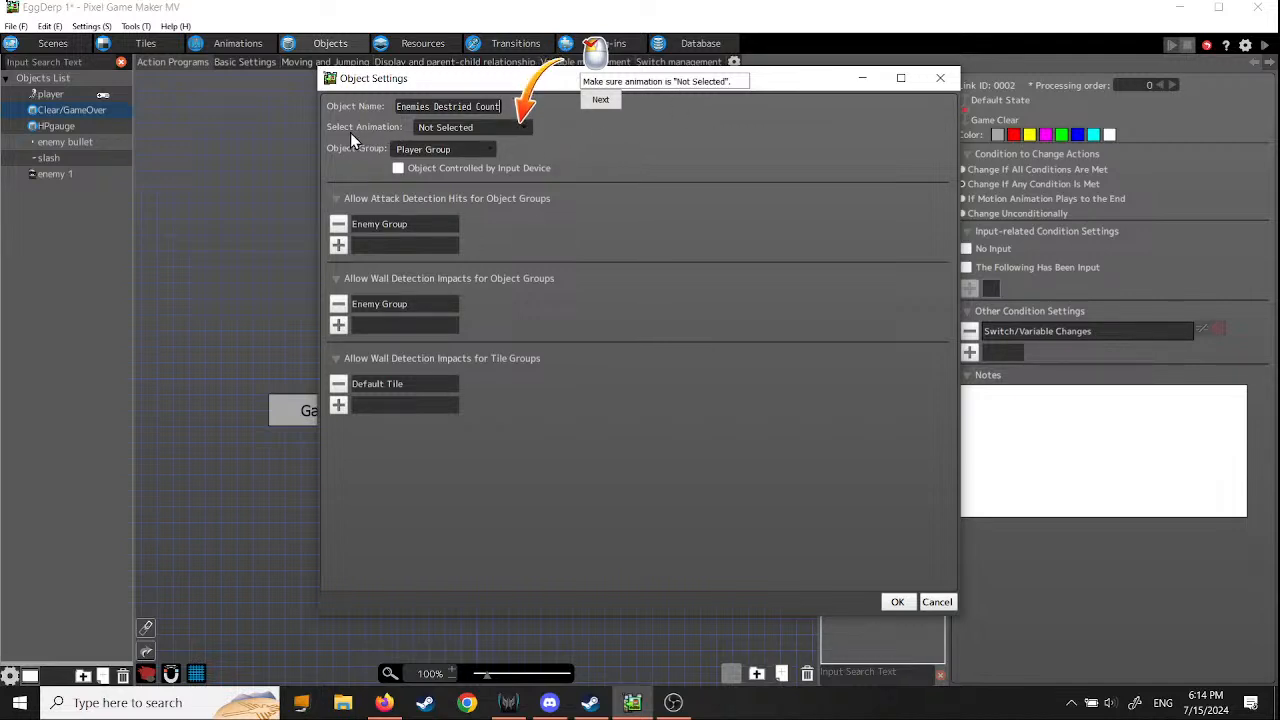
left_click(599, 100)
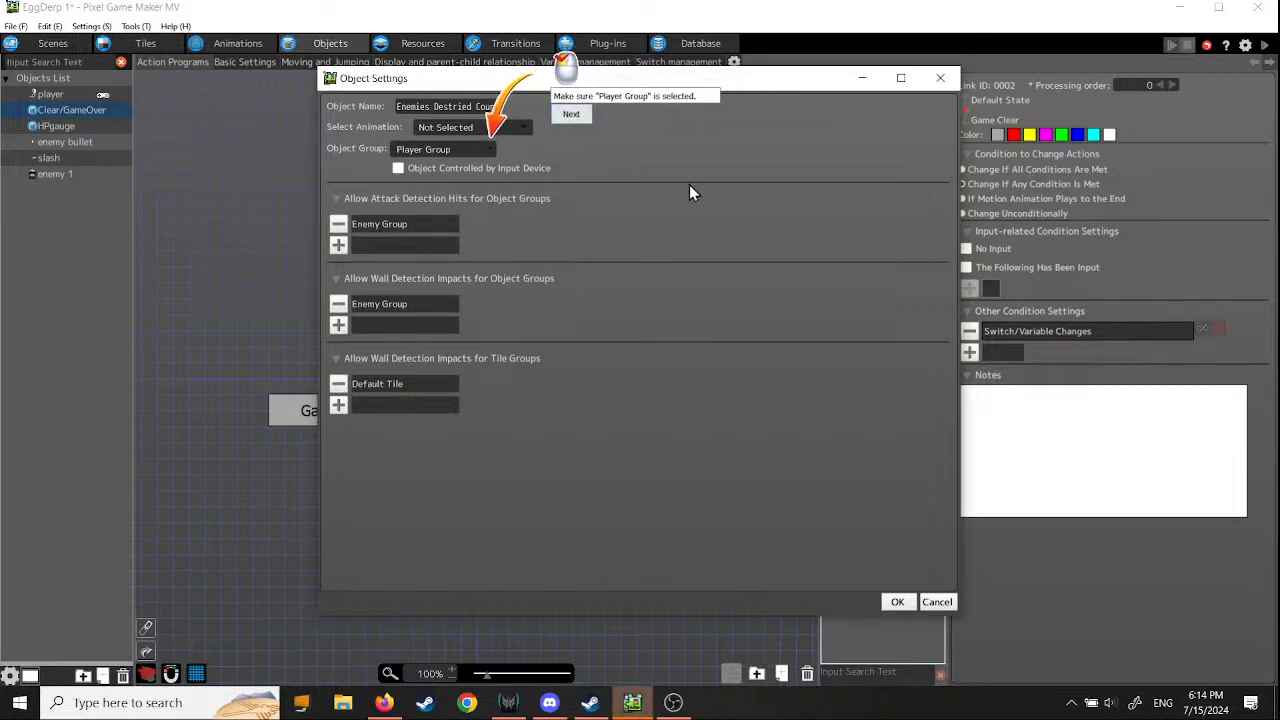
left_click(562, 122)
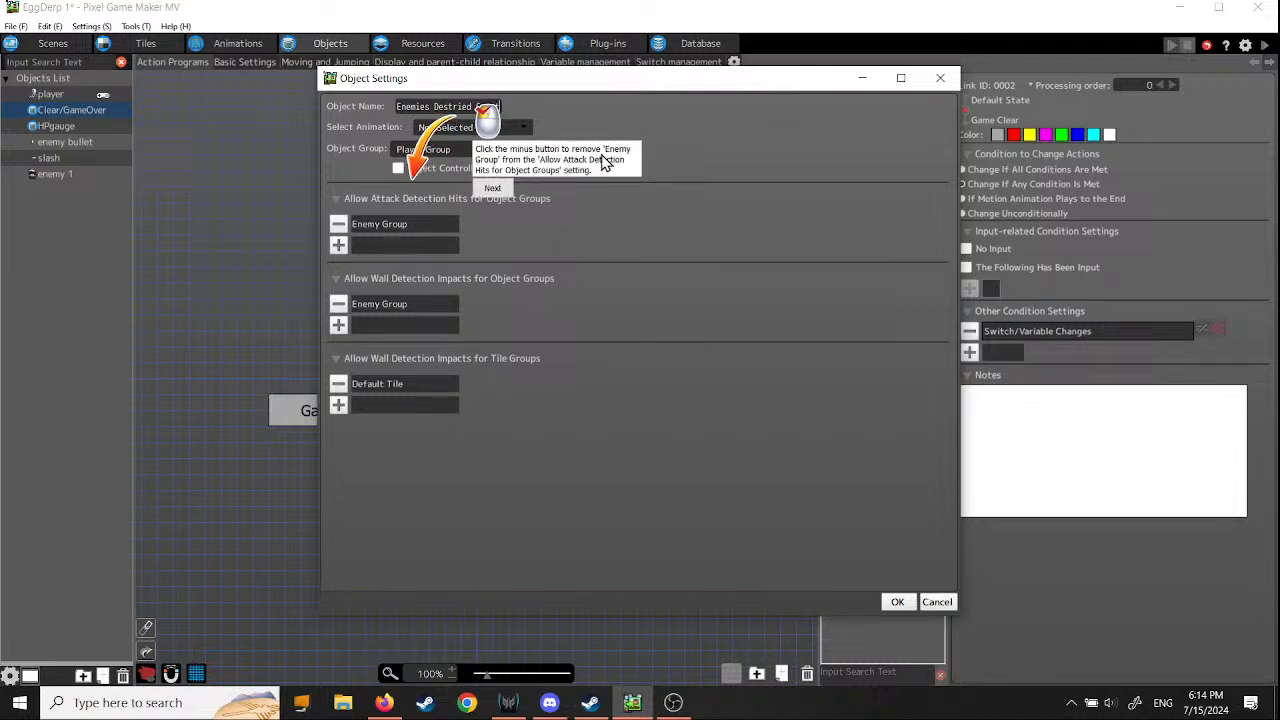
- Remove Enemy Group from the new object's attack and wall detection and Default Tile from its tile wall detection, then confirm the settings
left_click(339, 224)
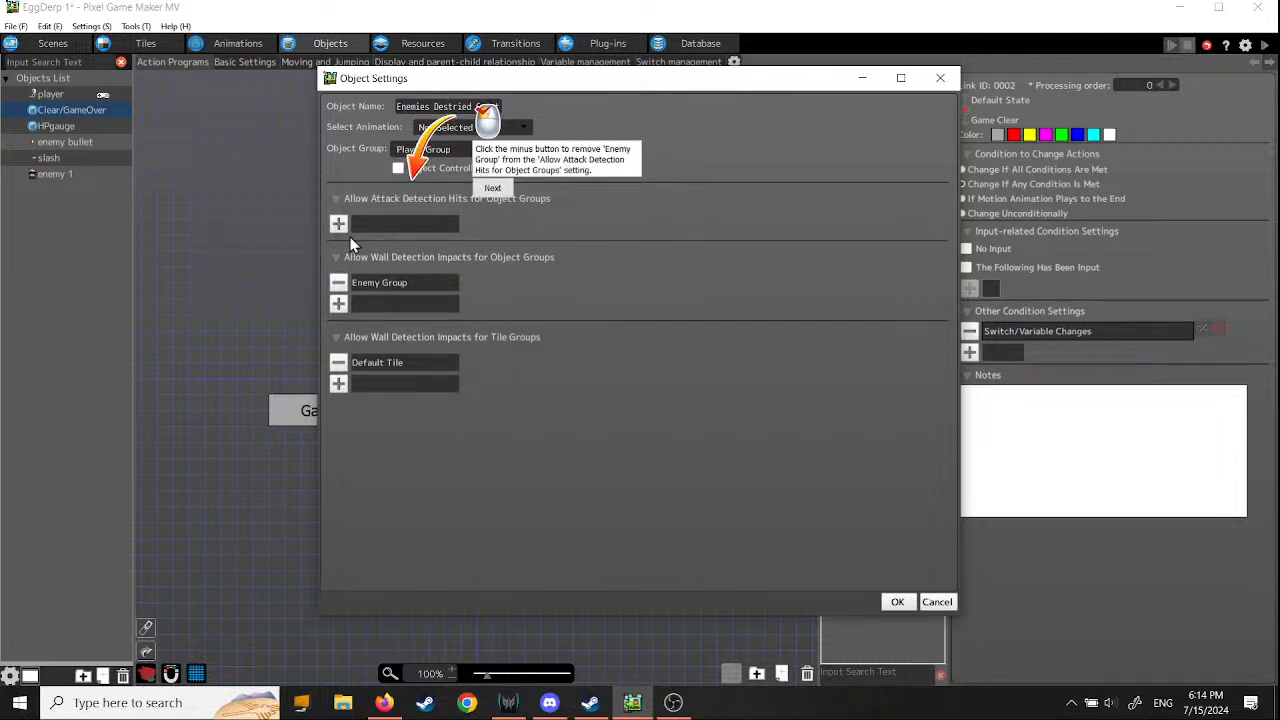
left_click(495, 190)
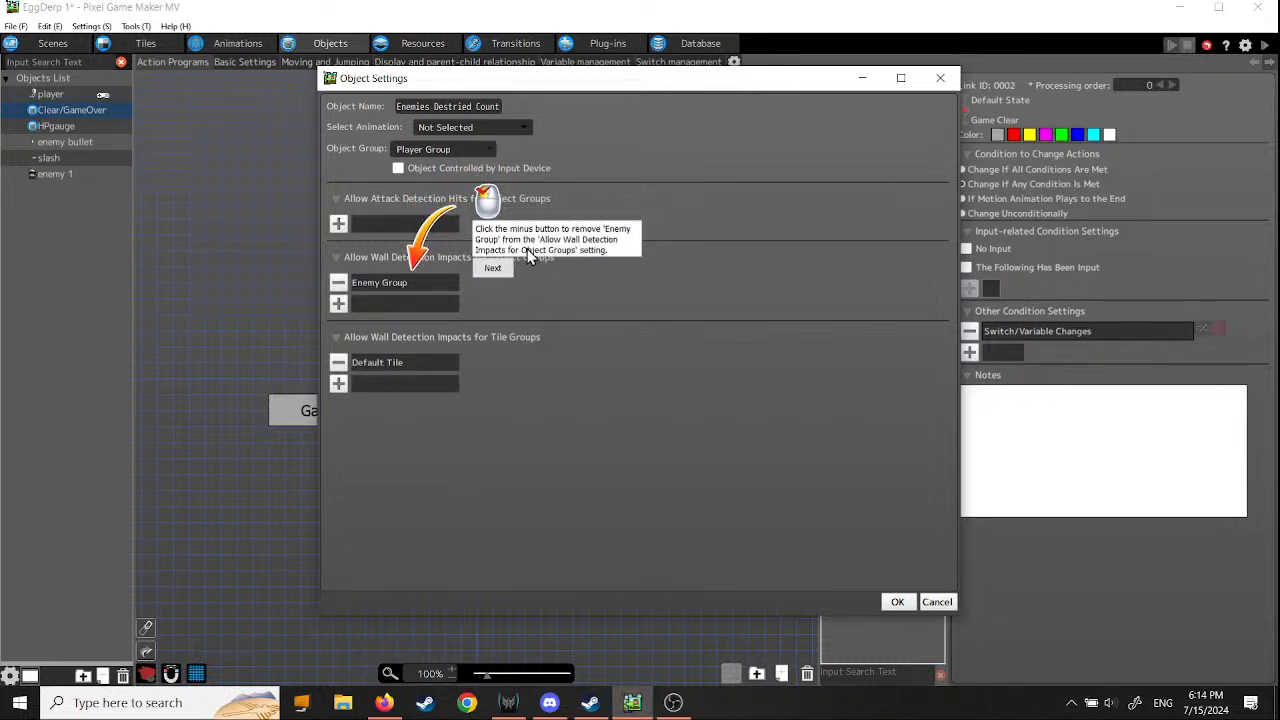
left_click(339, 284)
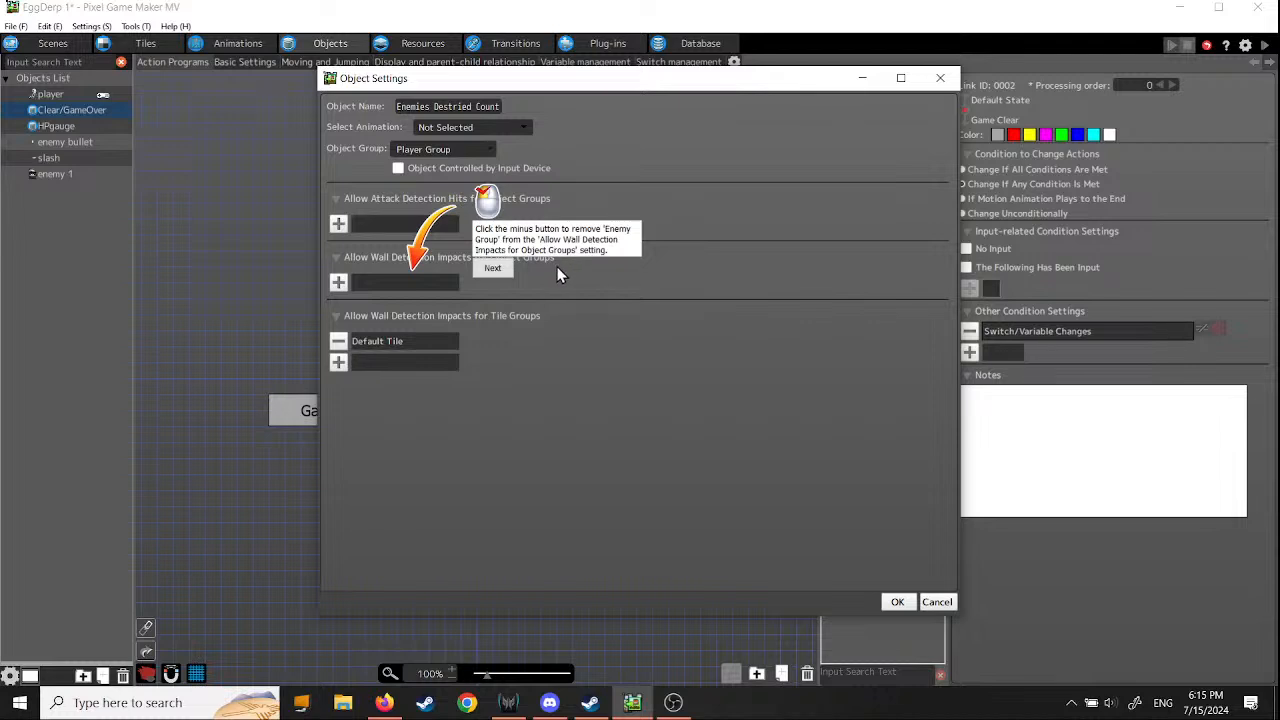
left_click(495, 270)
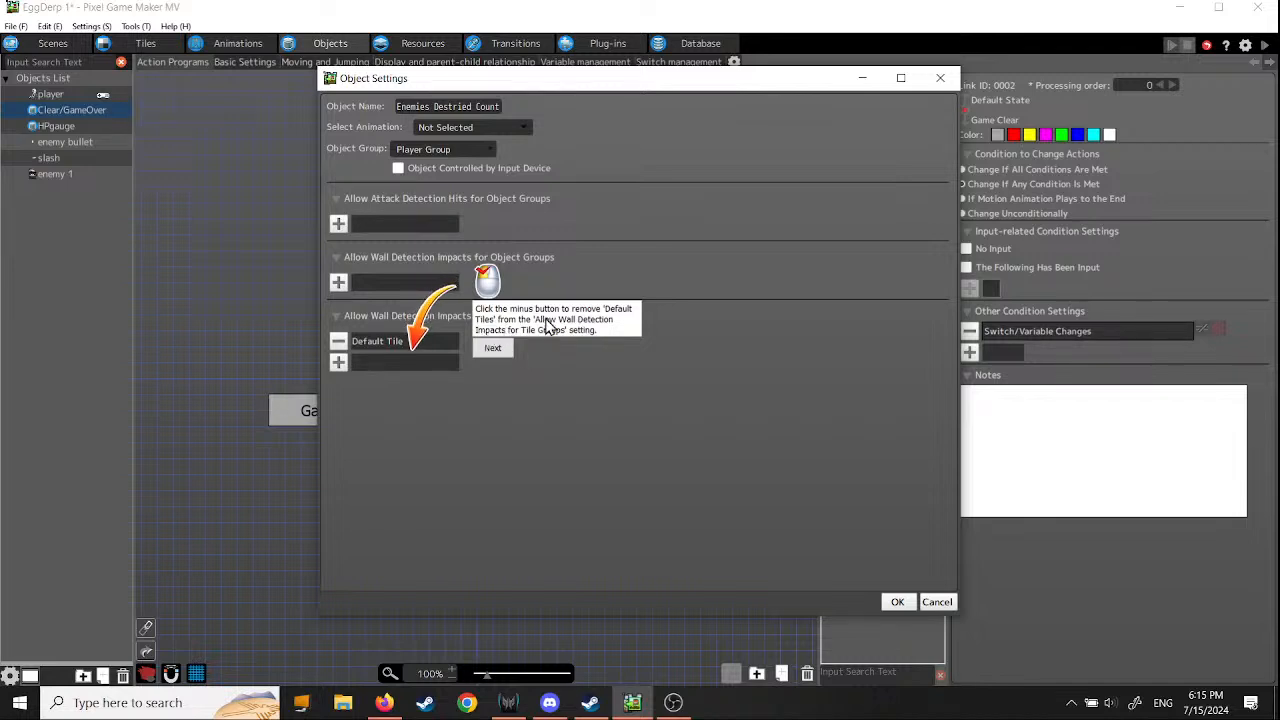
left_click(338, 341)
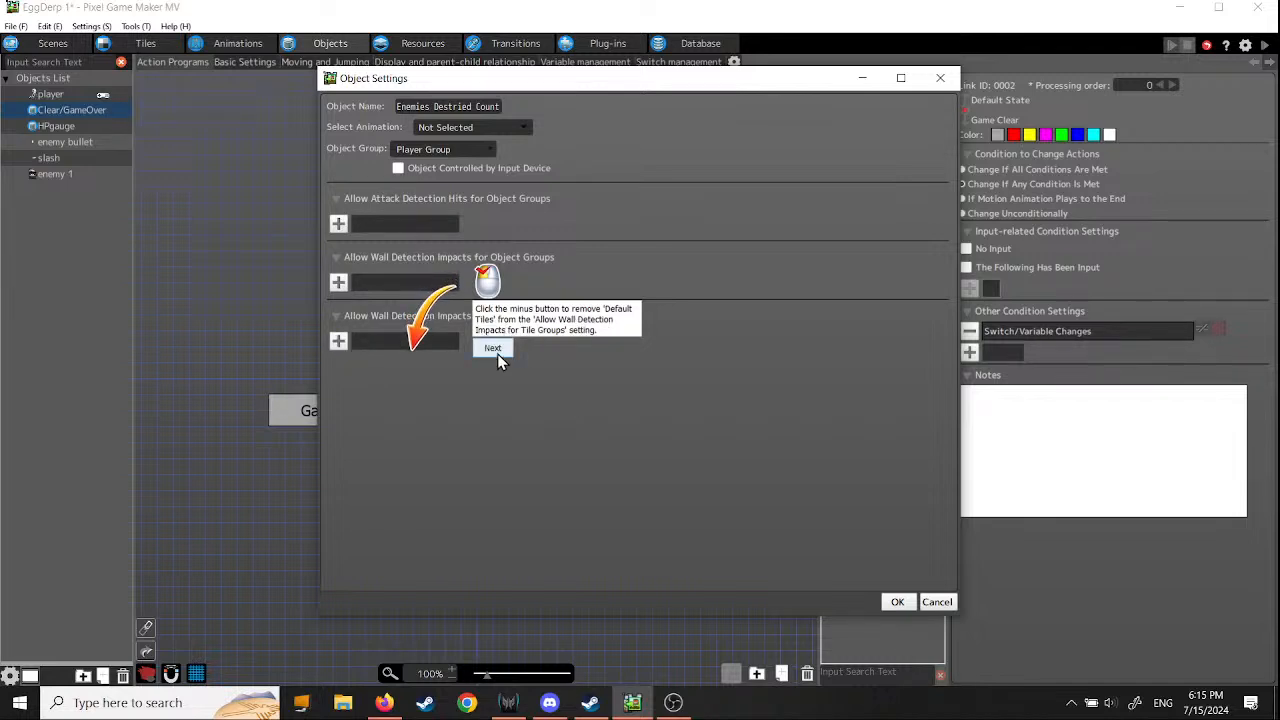
left_click(896, 603)
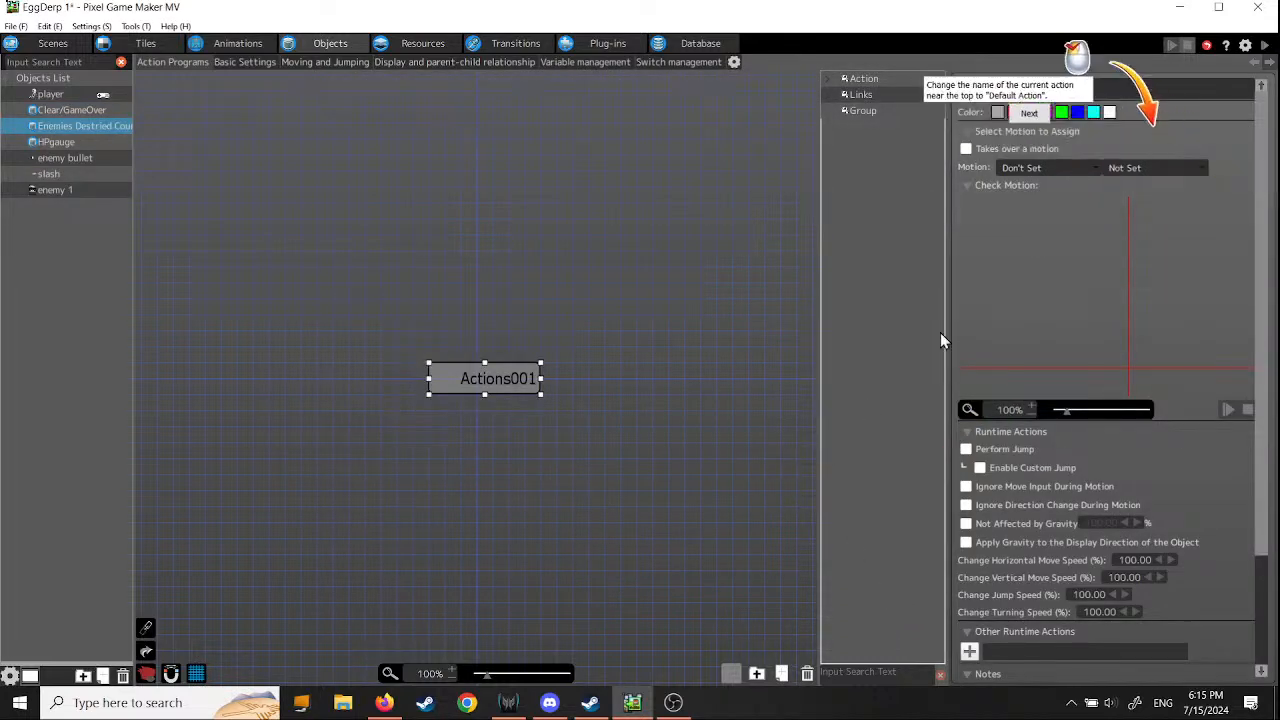
- Rename the new object's initial action as Default Action and enable Not Affected by Gravity for it
left_click_drag(1263, 276, 1262, 175)
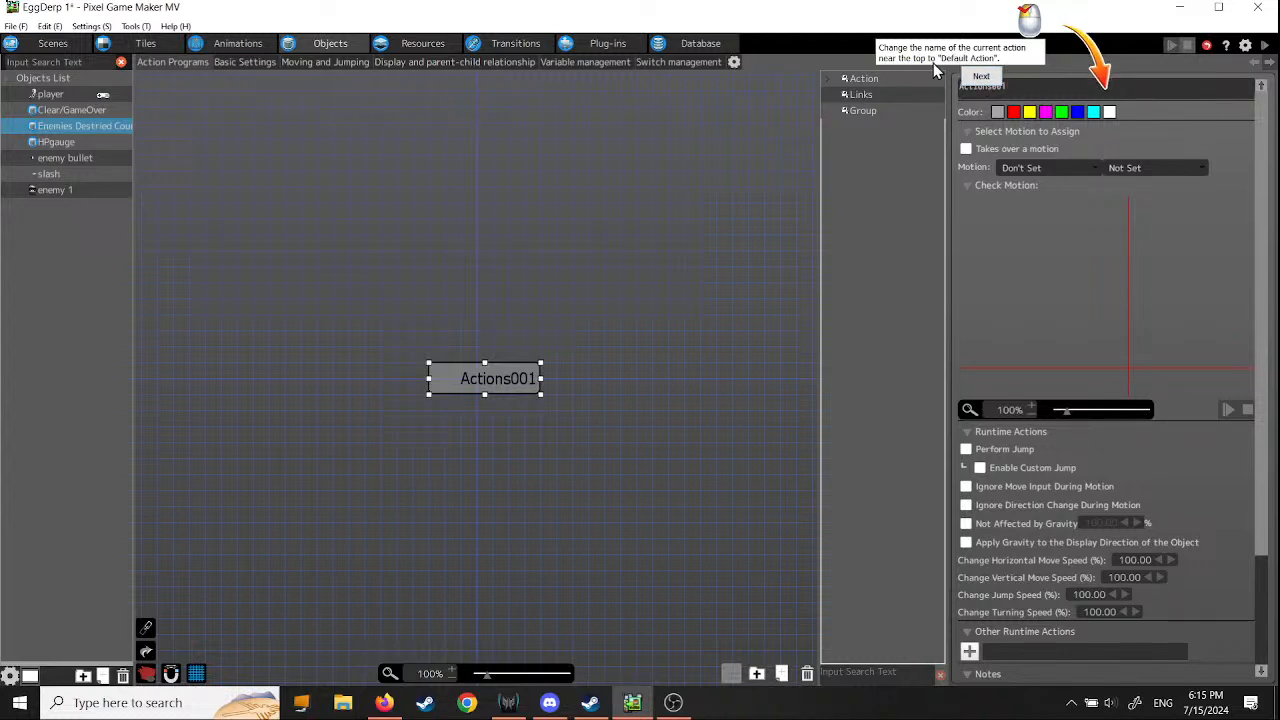
left_click(1021, 87)
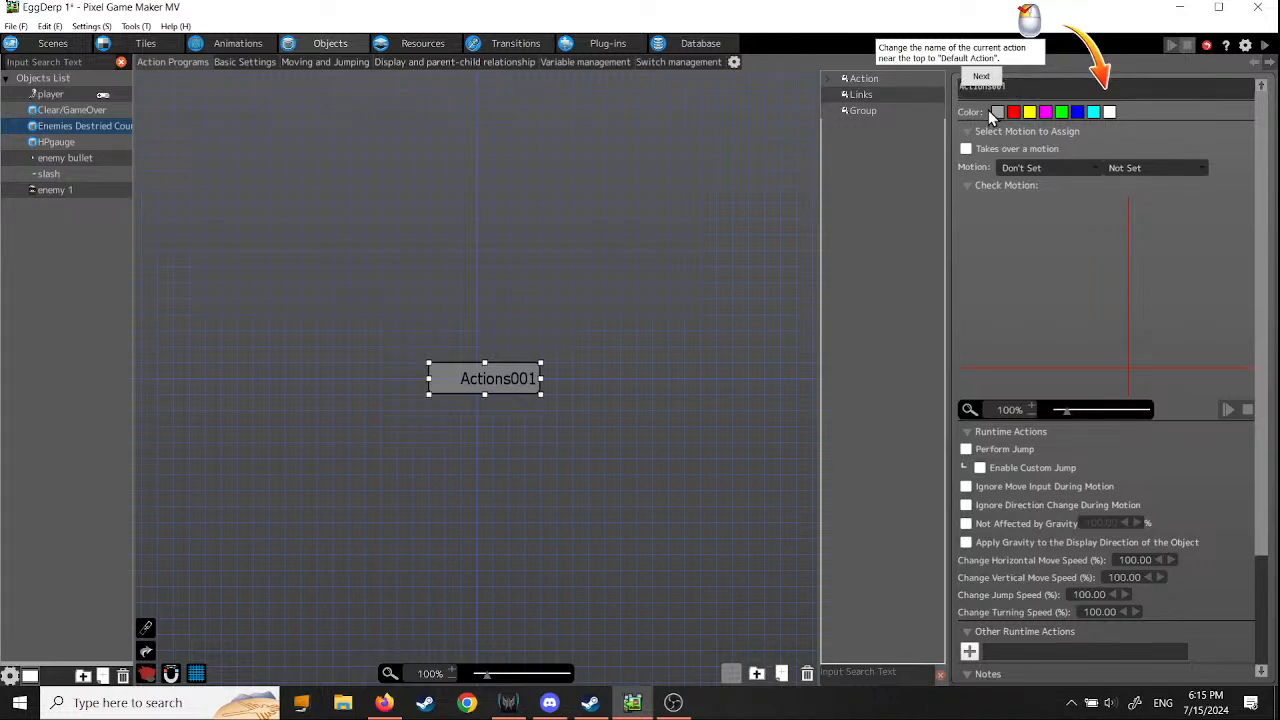
type("Default")
left_click(1054, 82)
key("BackSpace")
key("BackSpace")
key("Return")
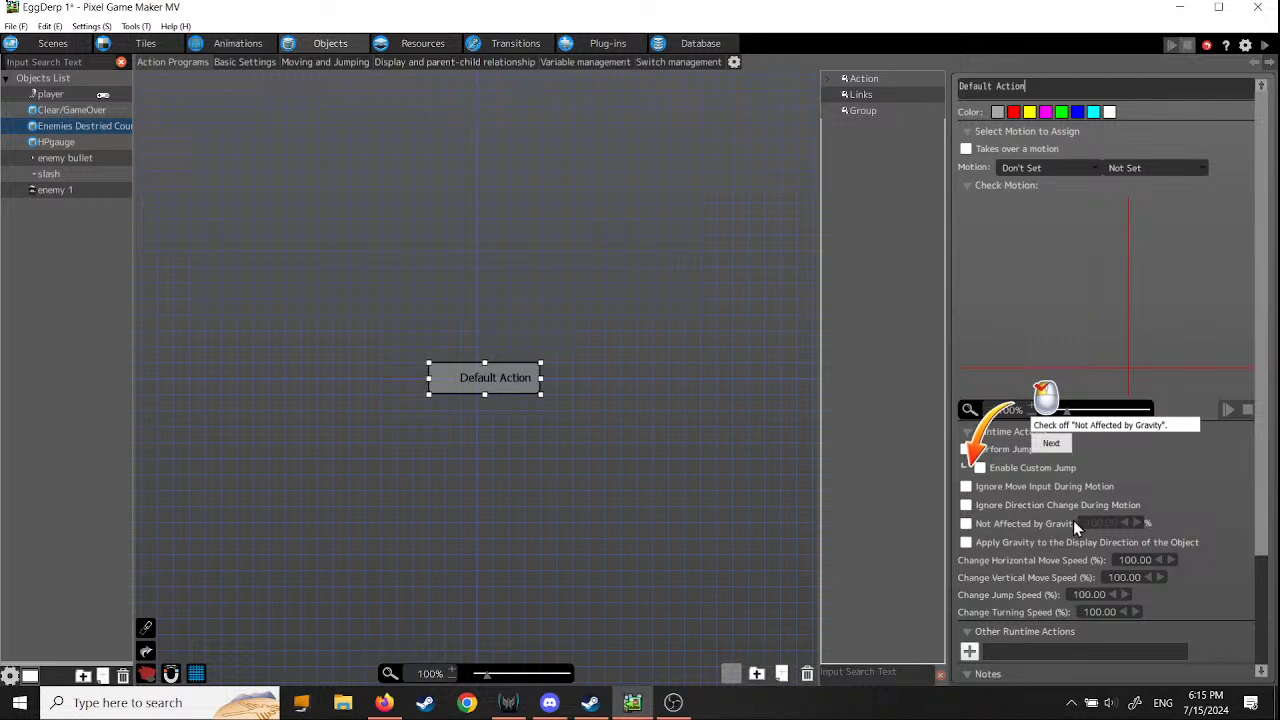
left_click(966, 523)
left_click(1055, 445)
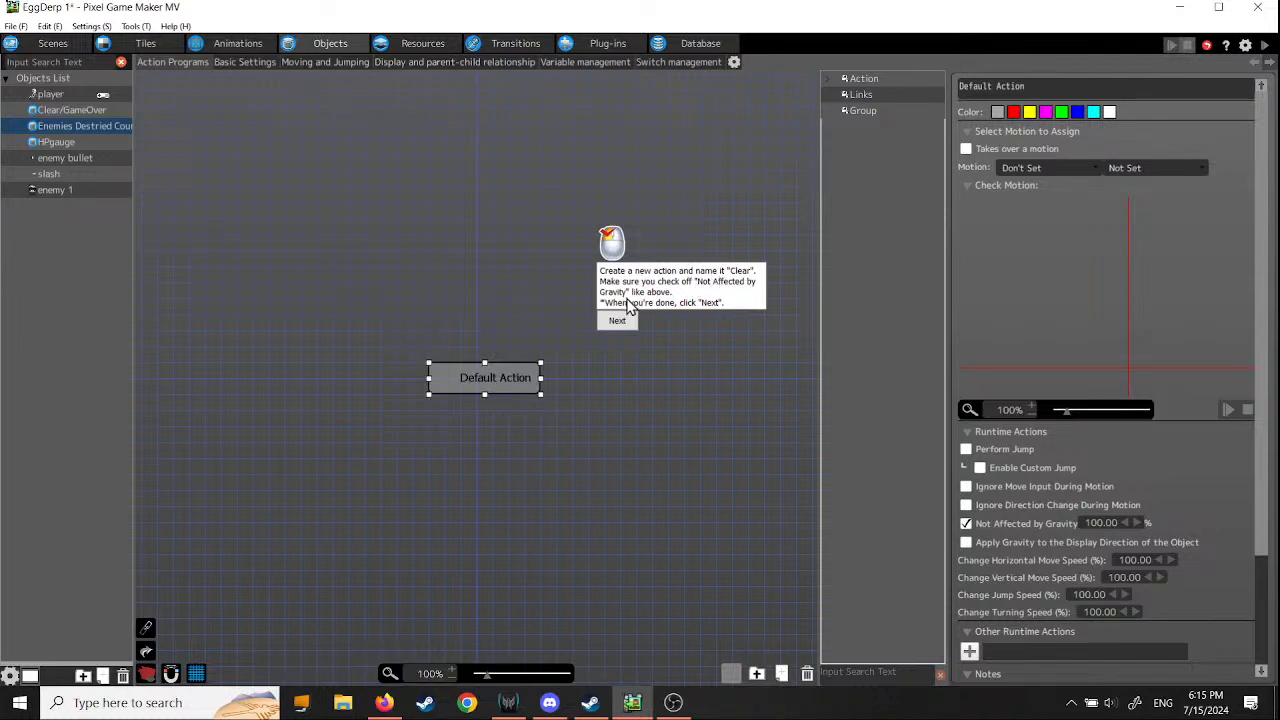
- Add an action named Clear beside Default Action with Not Affected by Gravity enabled
right_click(618, 379)
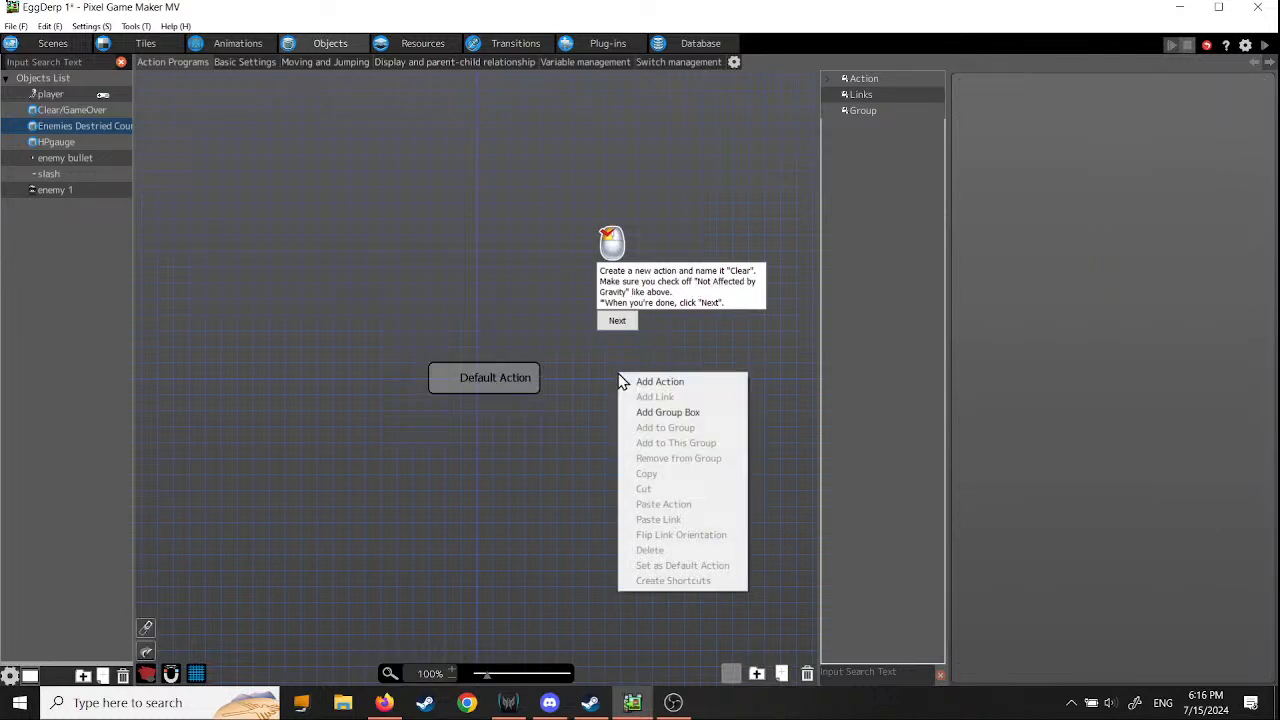
left_click(648, 383)
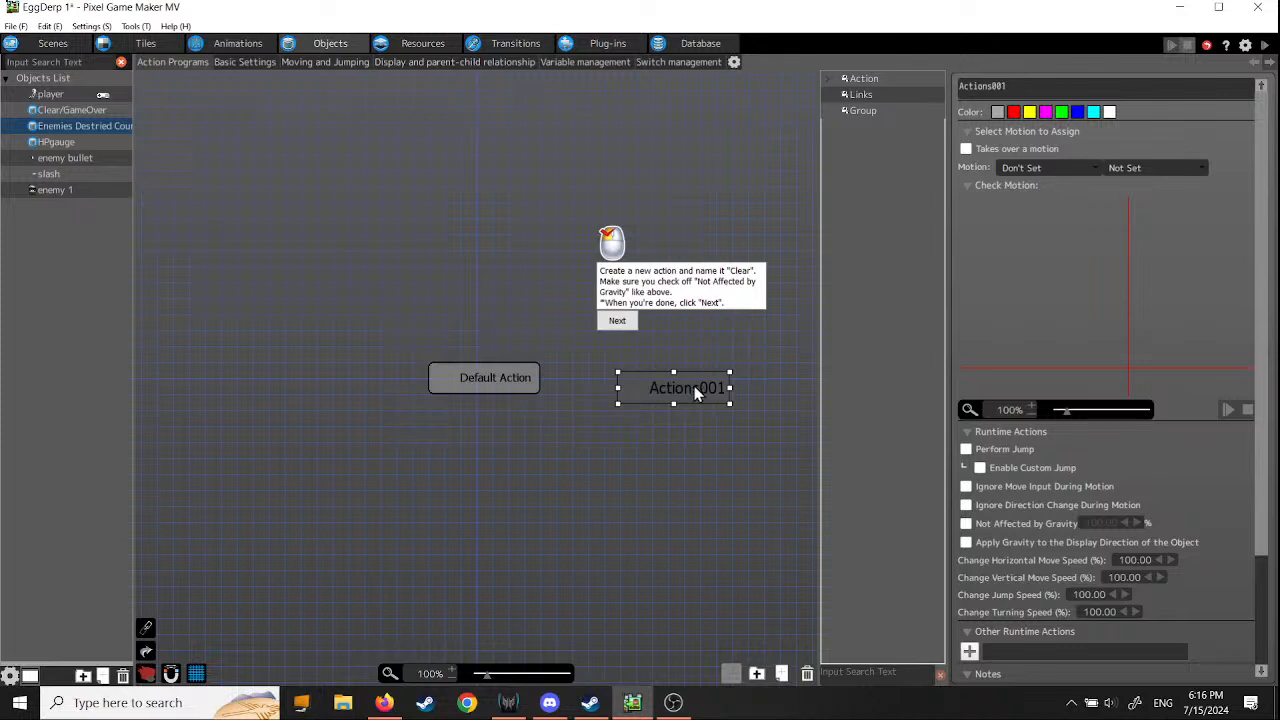
double_click(690, 392)
right_click(690, 398)
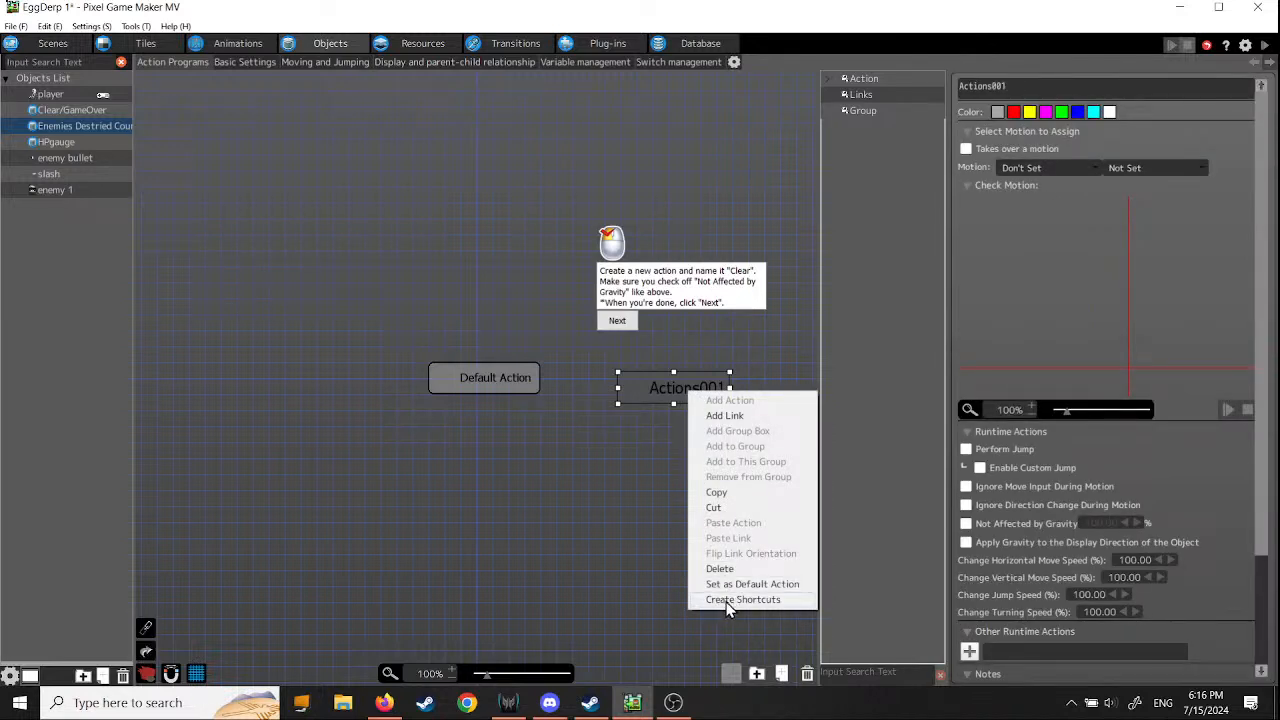
left_click(1265, 258)
left_click(1003, 87)
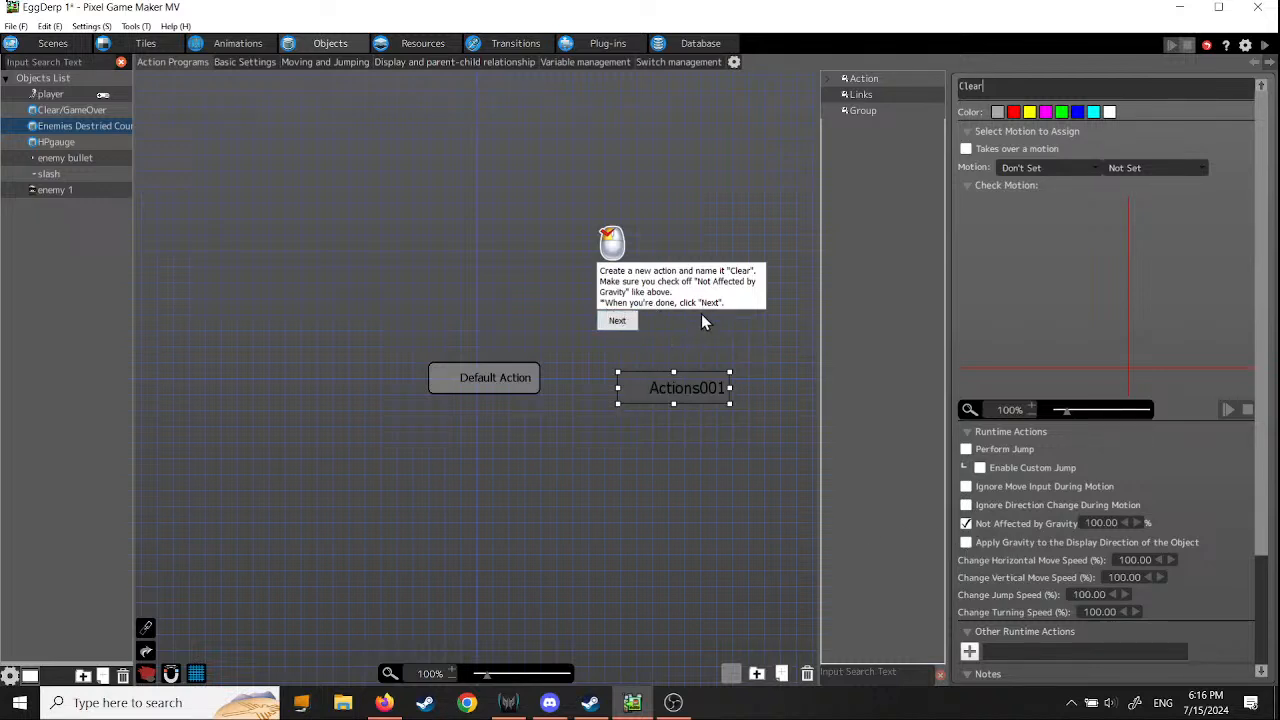
left_click(617, 324)
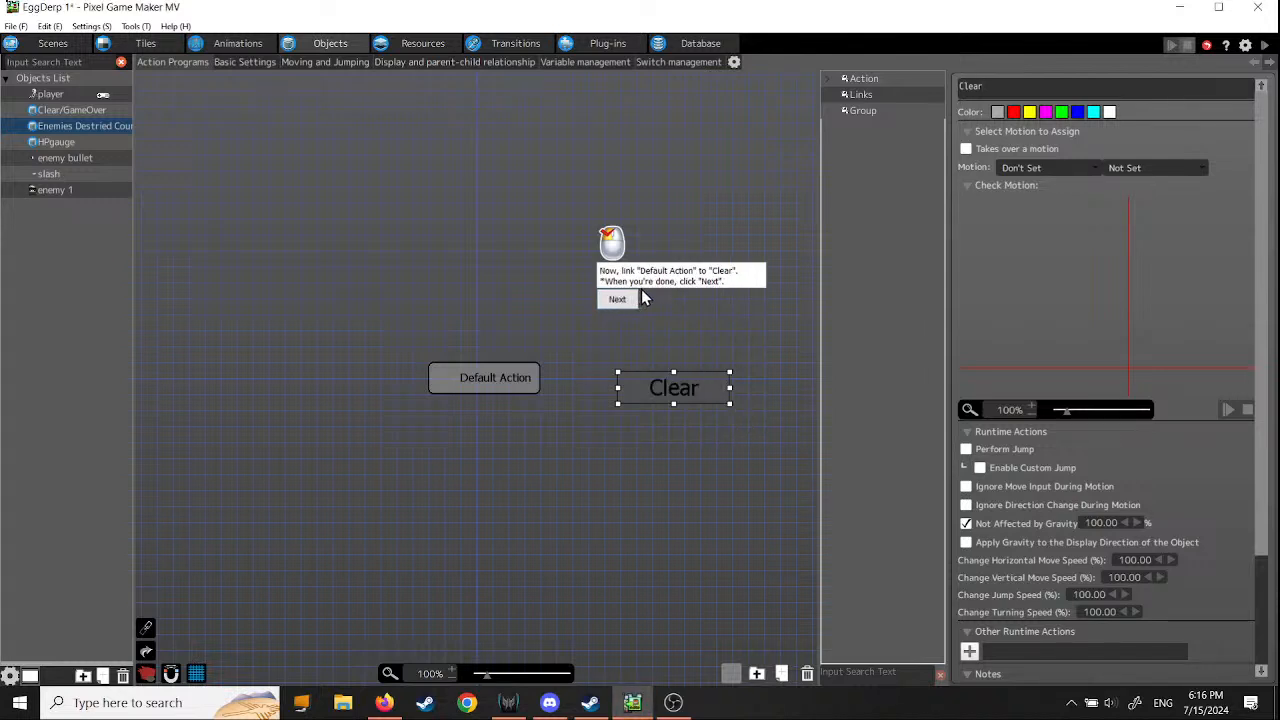
- Create a link from Default Action to the Clear action and continue the tutorial
right_click(521, 378)
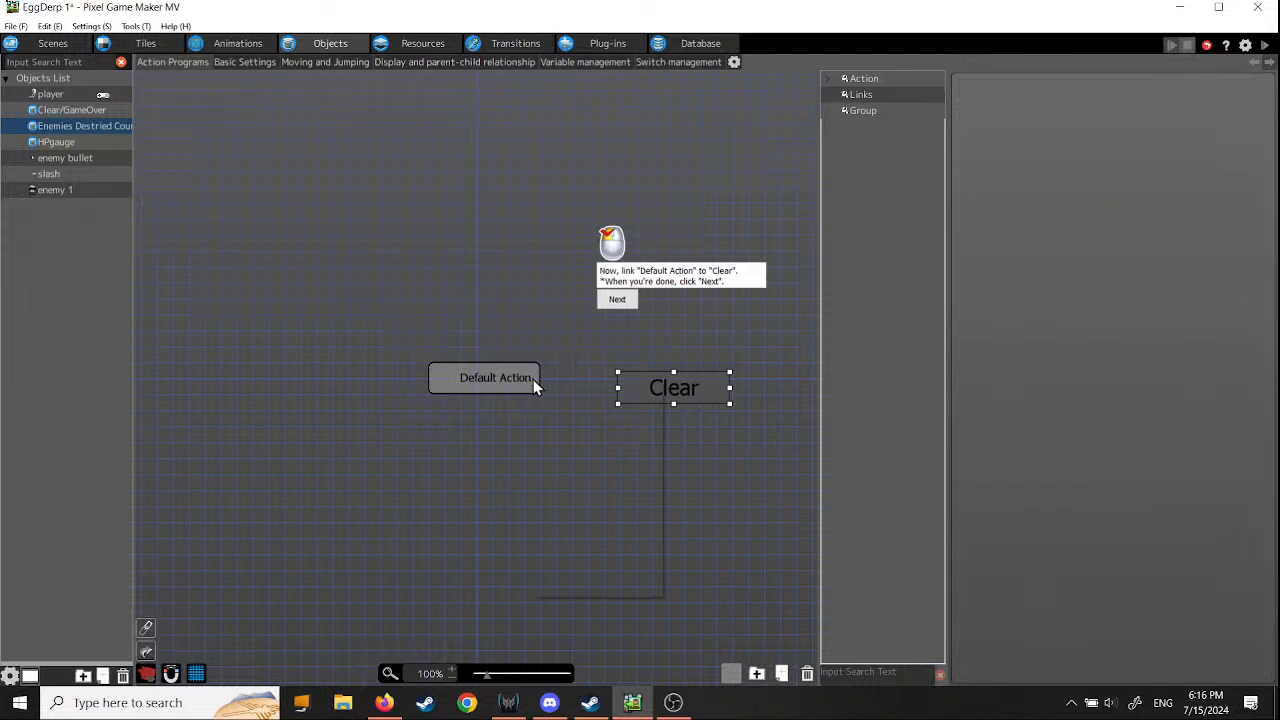
left_click(552, 401)
left_click(645, 393)
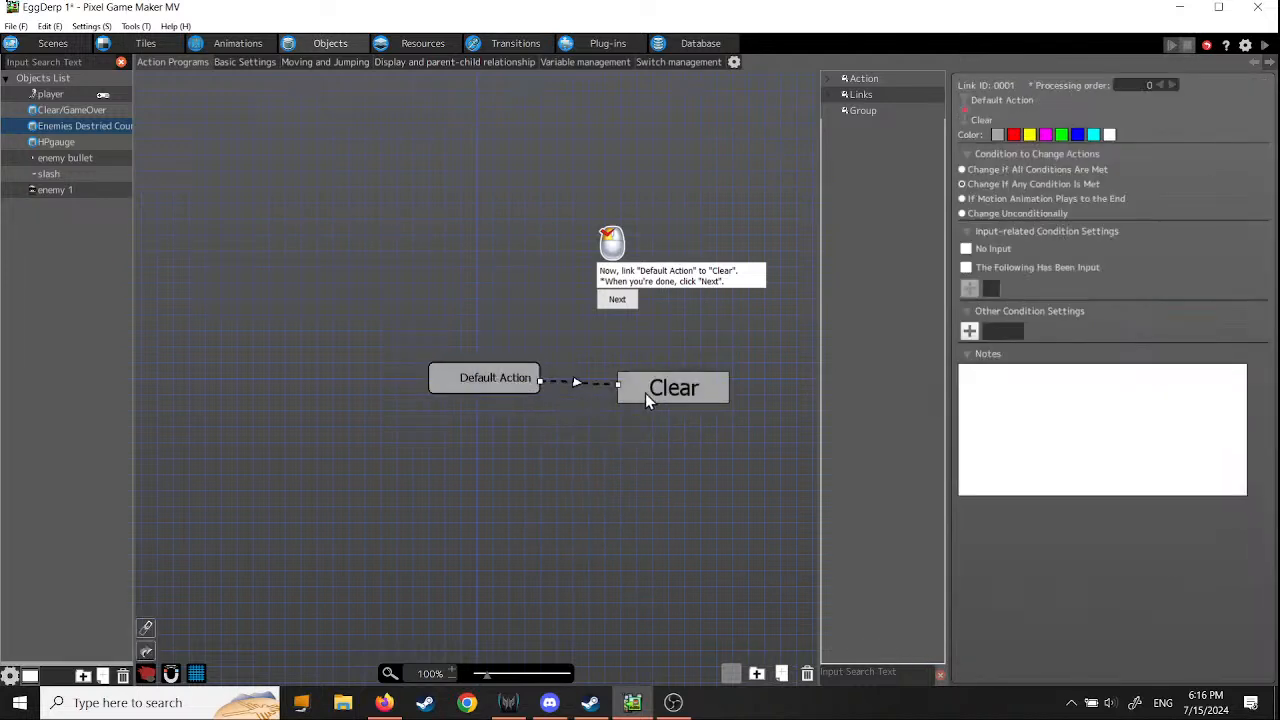
left_click(618, 301)
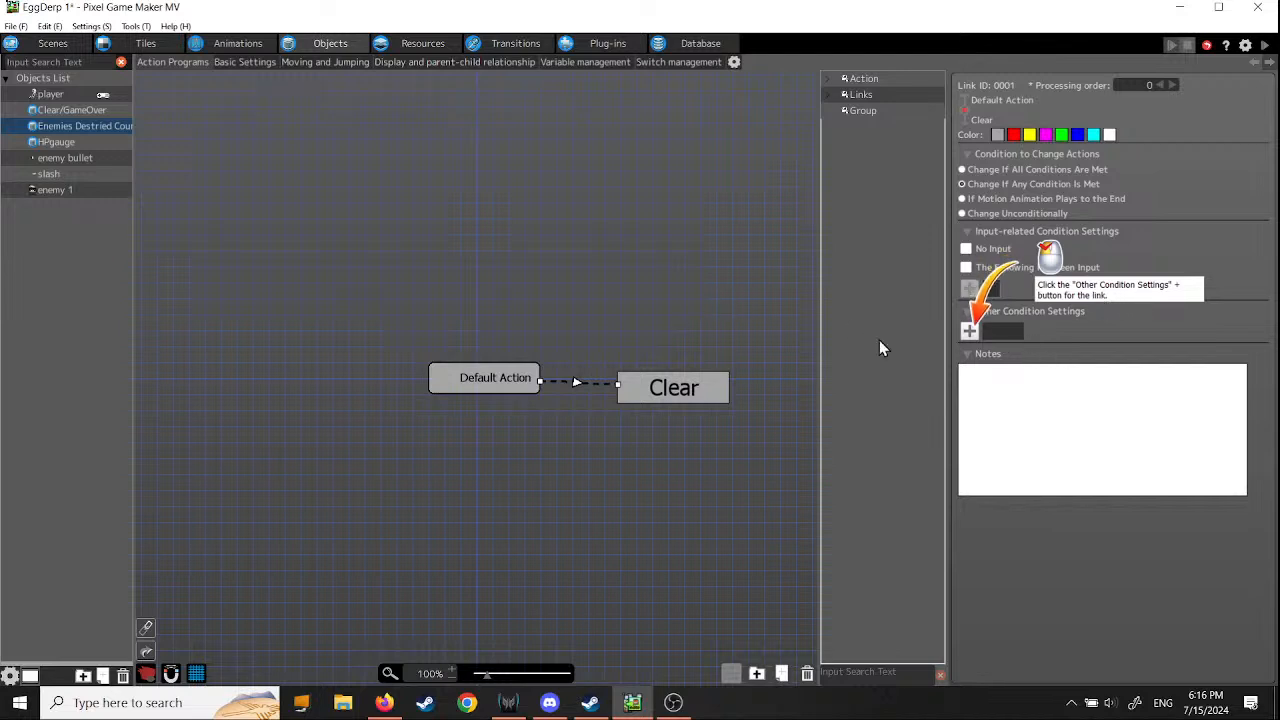
- Enable Switch/Variable Changes in the other condition settings of the Default Action to Clear link
left_click(969, 331)
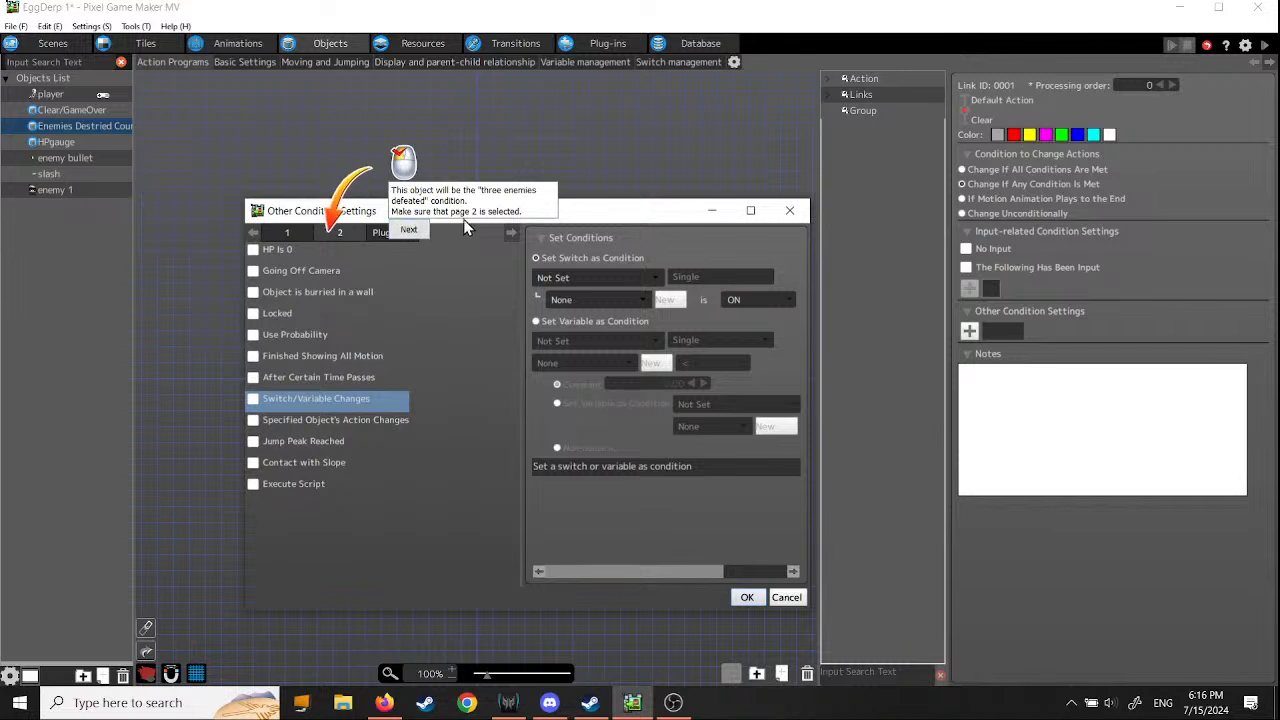
left_click(409, 230)
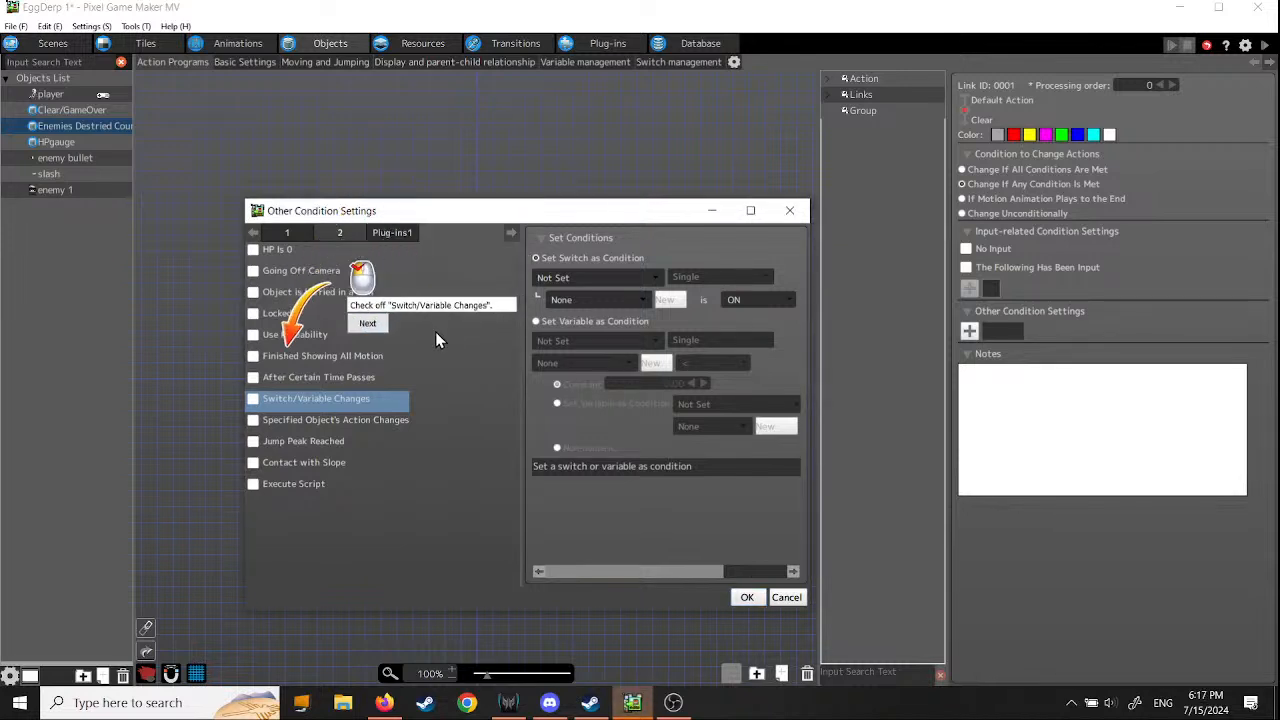
left_click(253, 398)
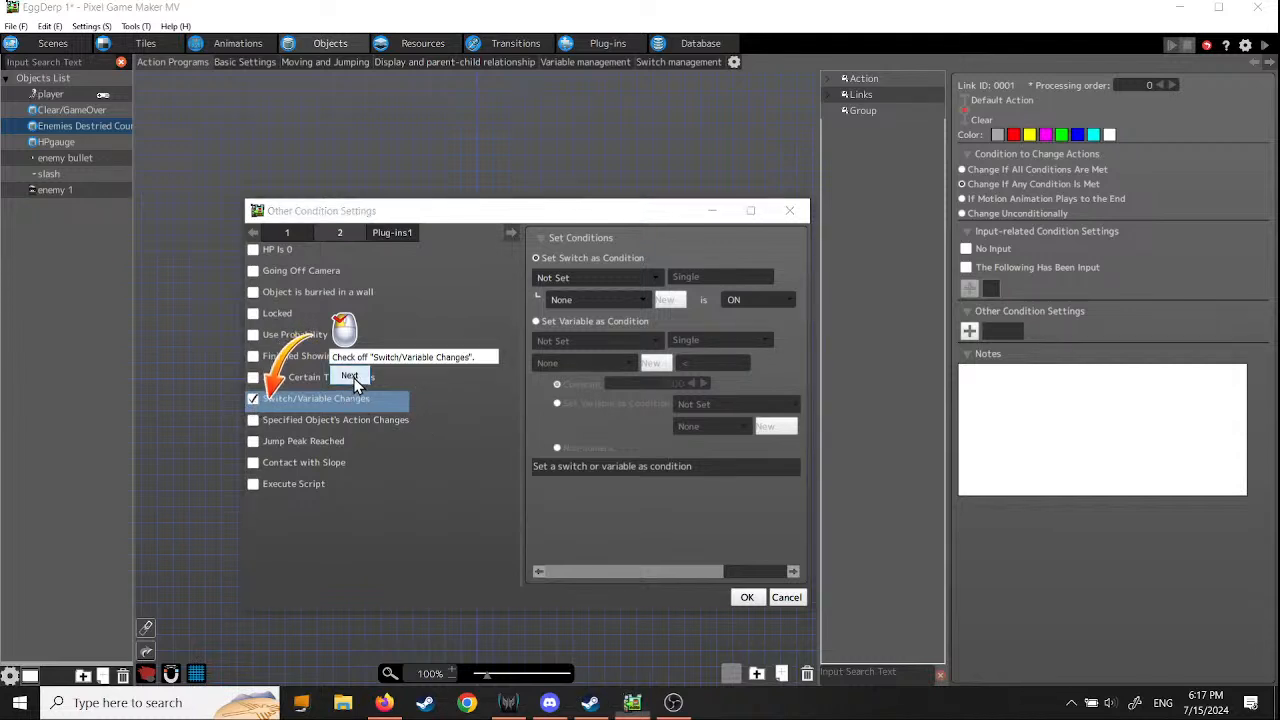
left_click(350, 377)
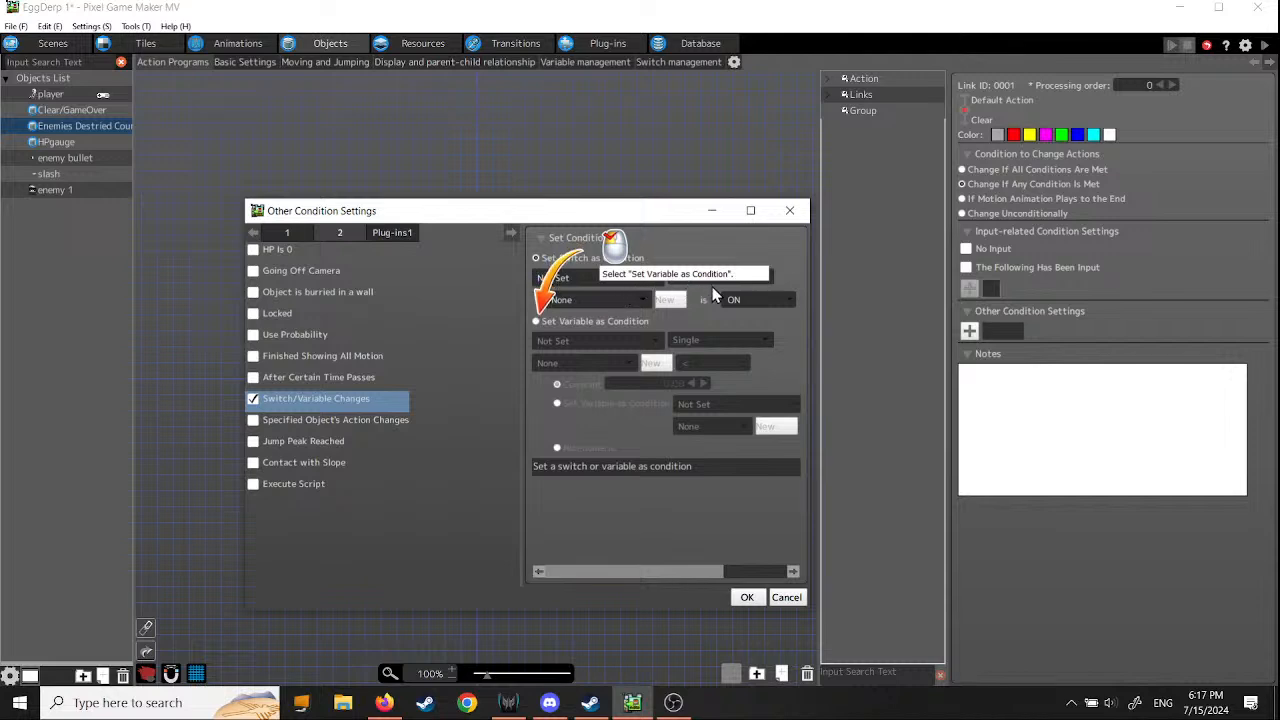
- Set the link's condition to a variable, using Enemies Destroyed Count from EggDerp 1 Common
left_click(537, 321)
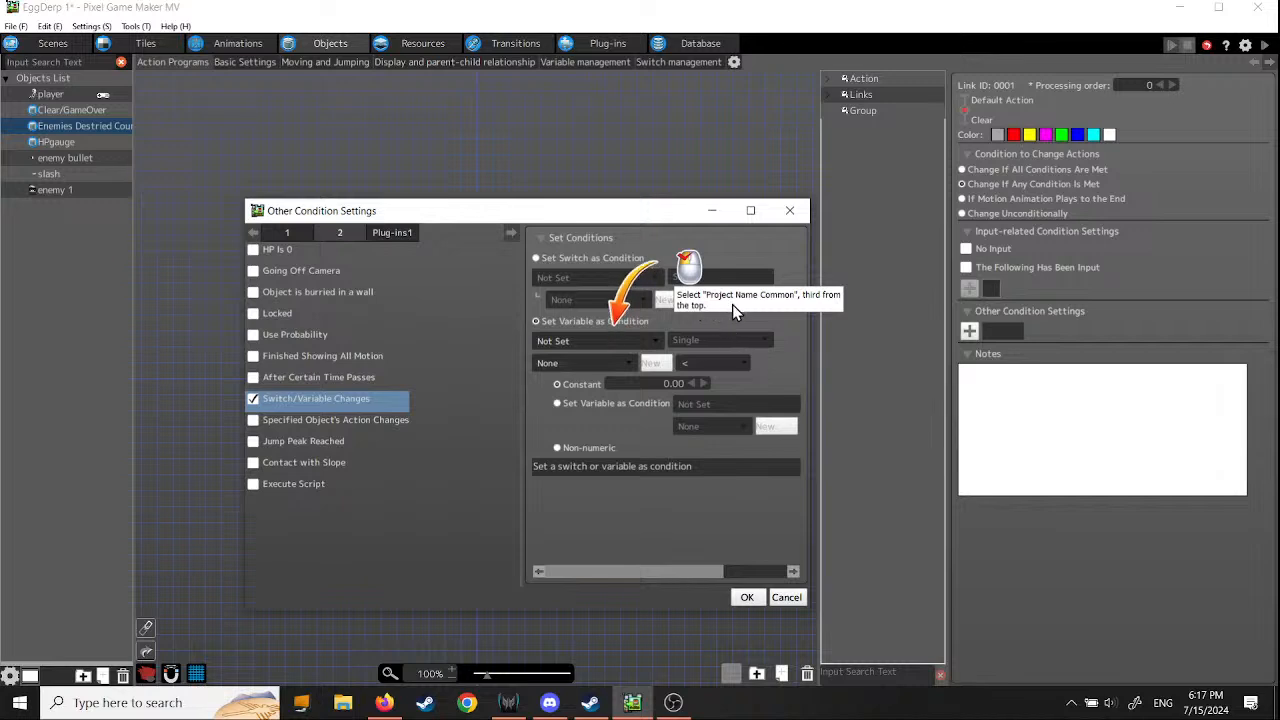
left_click(654, 343)
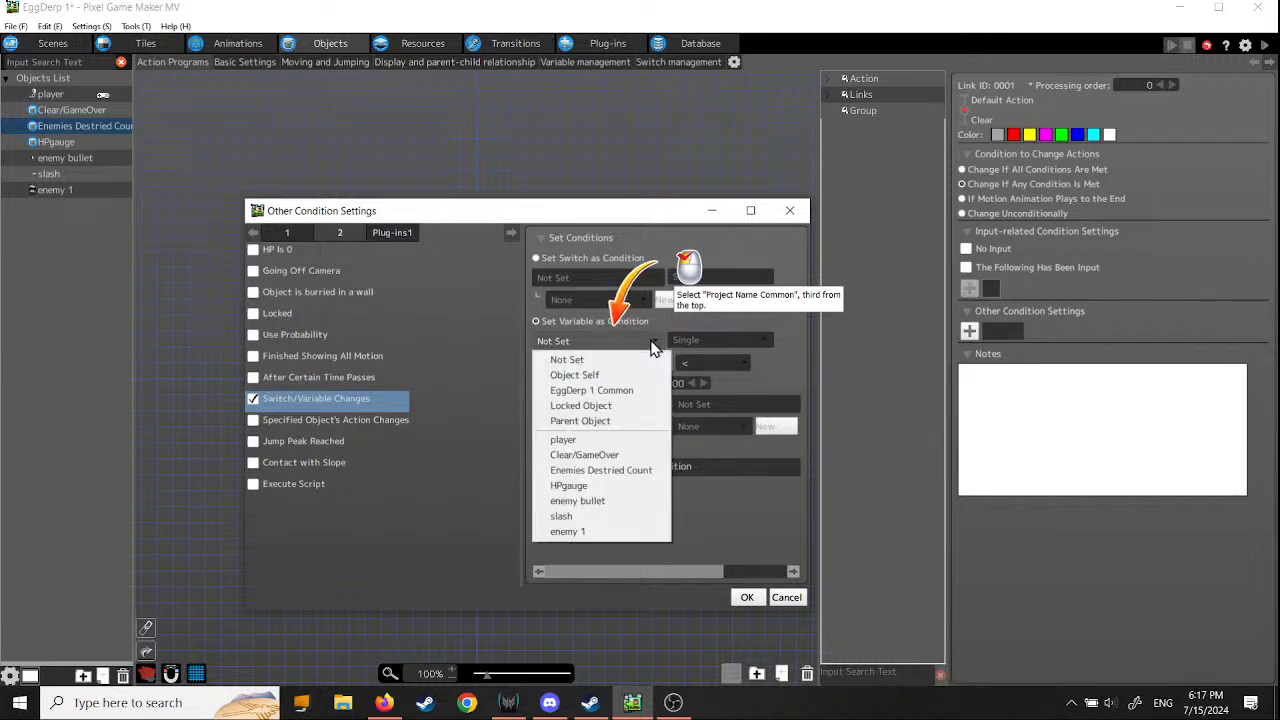
left_click(612, 390)
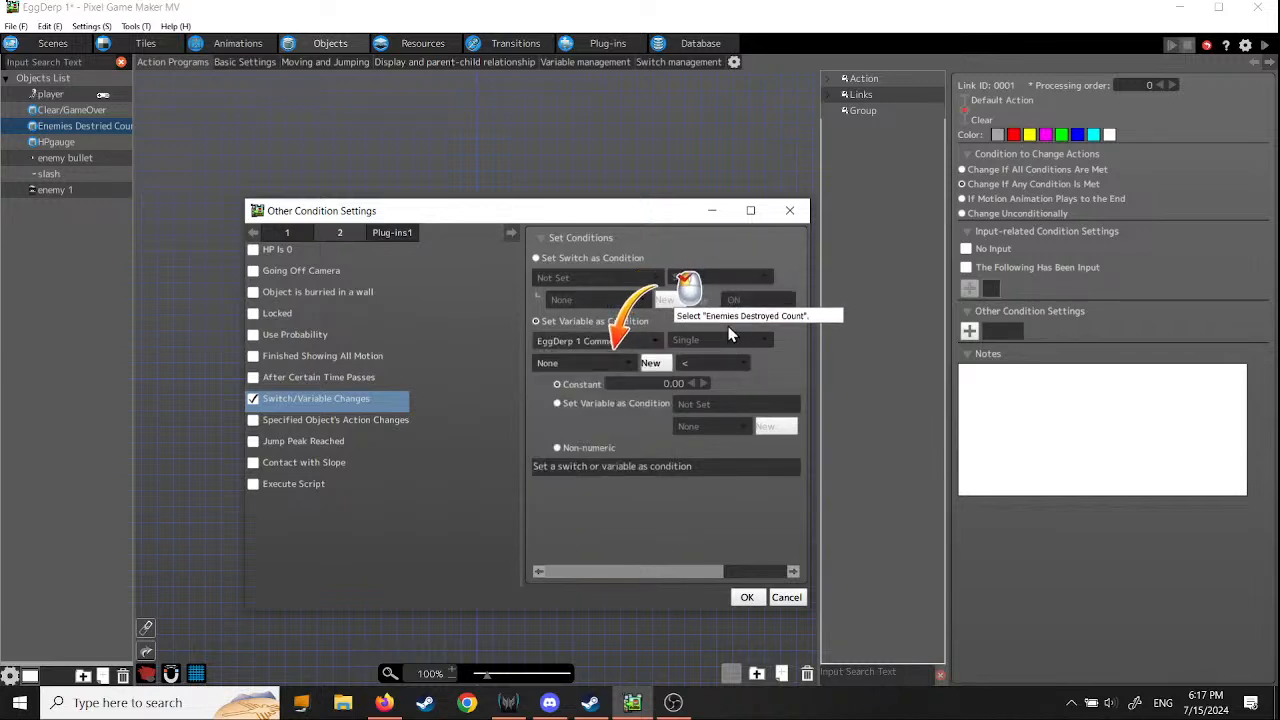
left_click(629, 366)
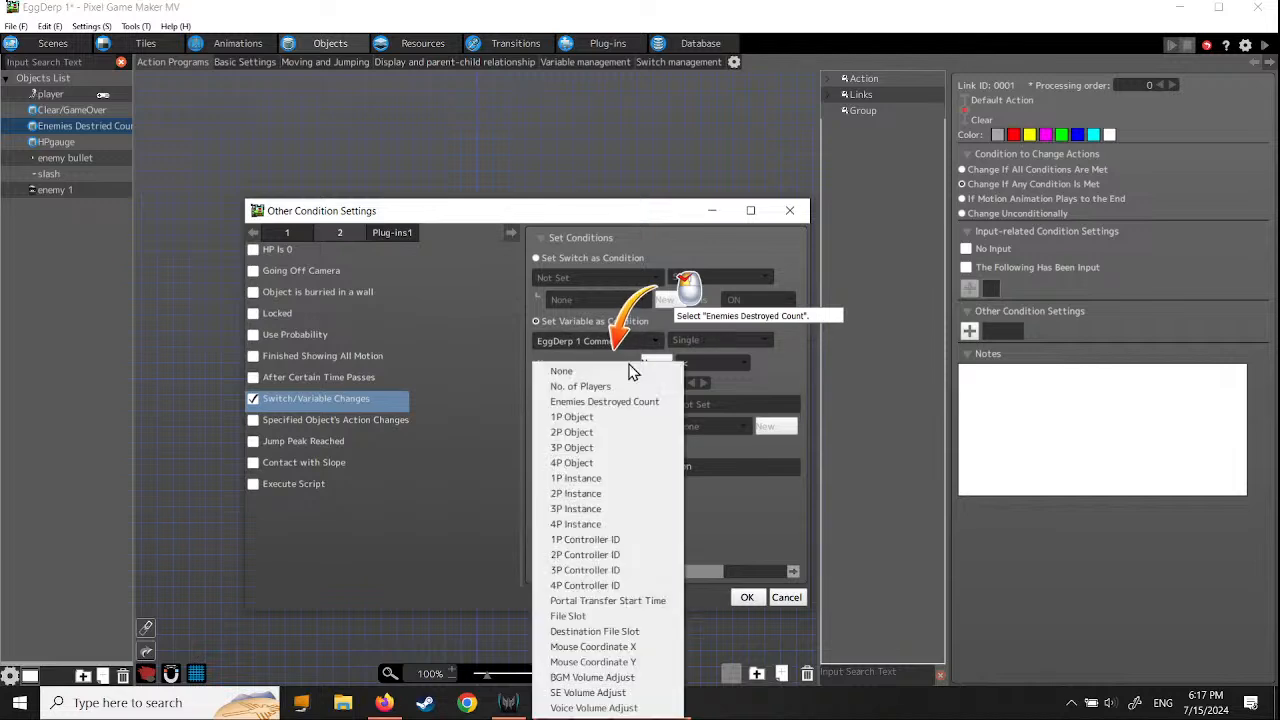
left_click(621, 404)
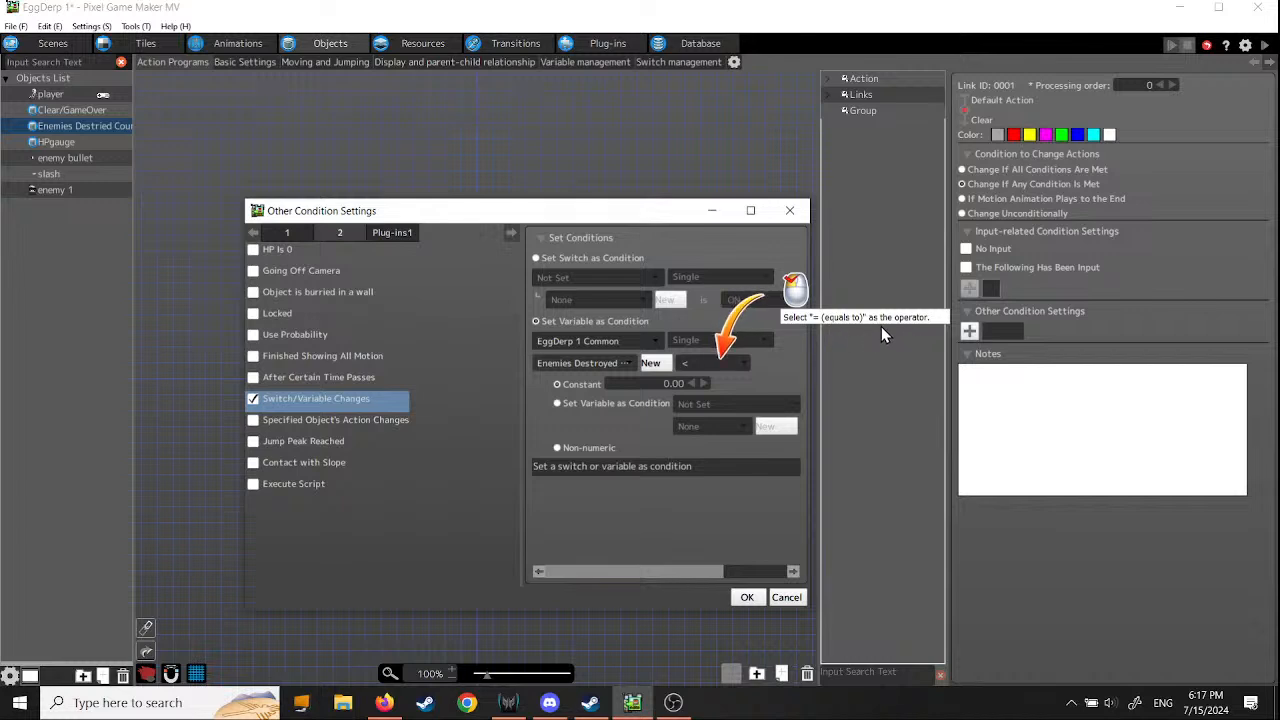
- Require the variable to equal the constant 3 and apply the link's other condition settings
left_click(740, 362)
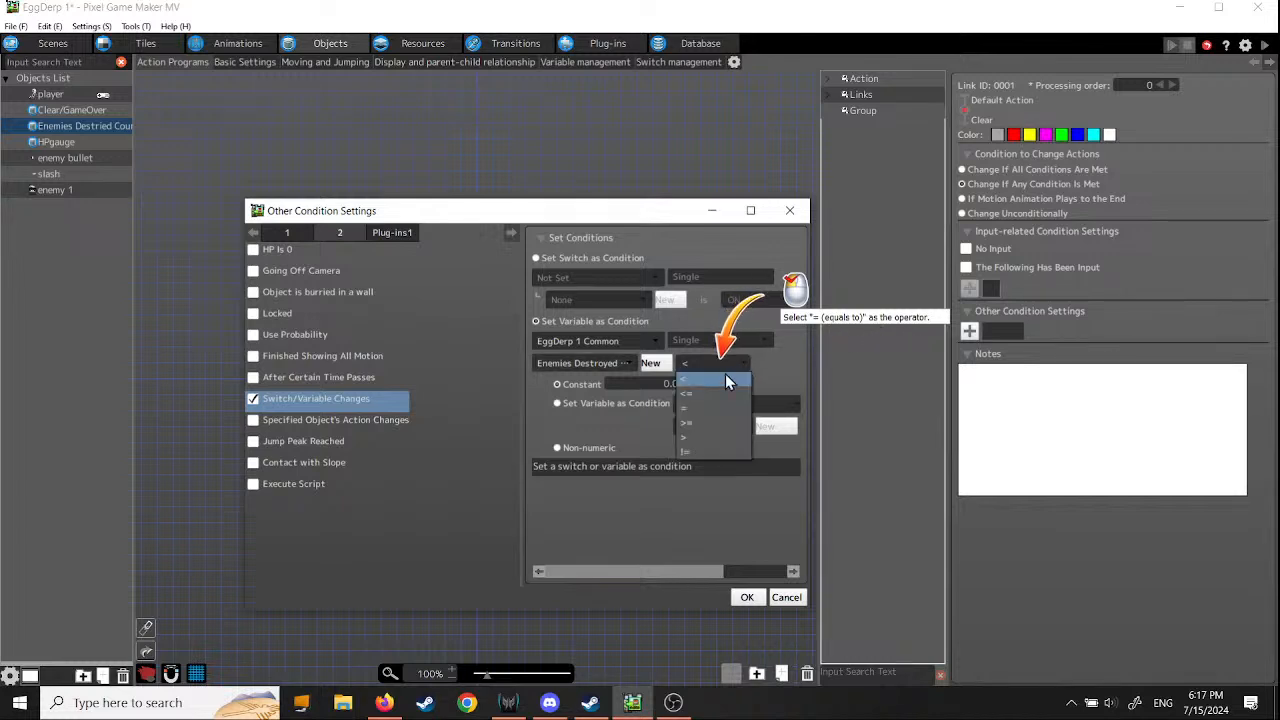
left_click(711, 406)
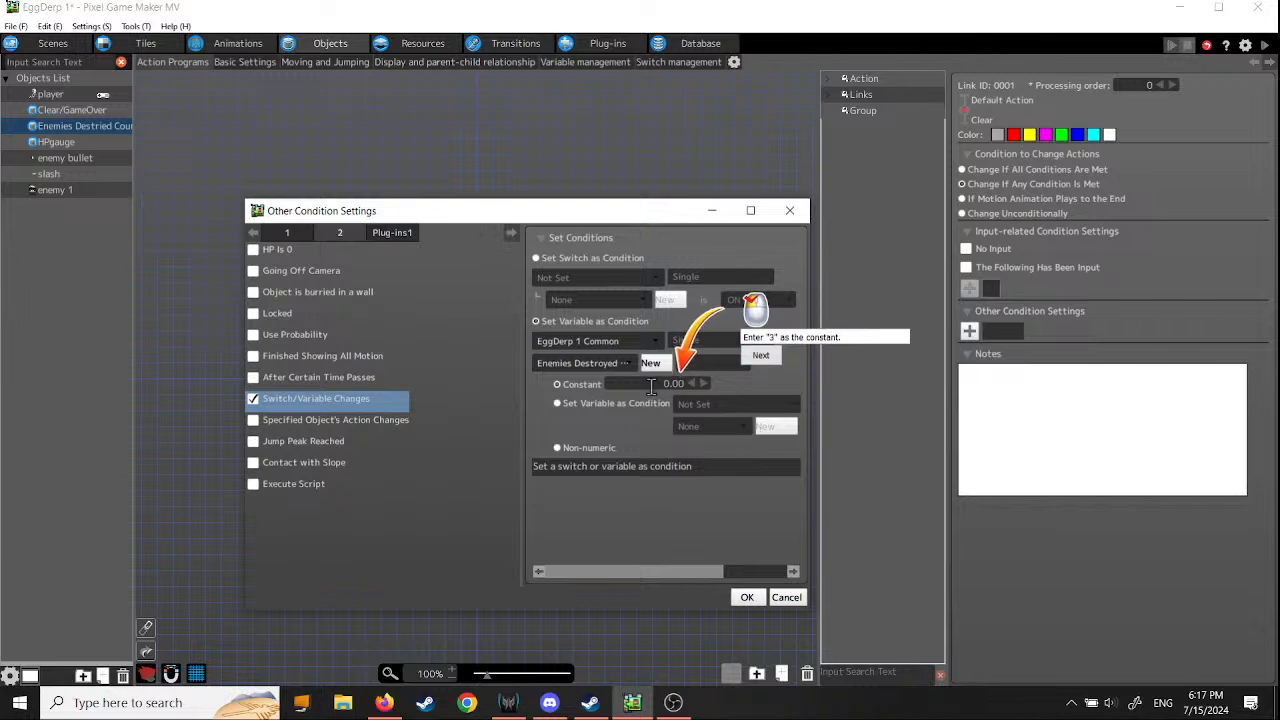
left_click_drag(652, 386, 755, 393)
type("3")
key("Return")
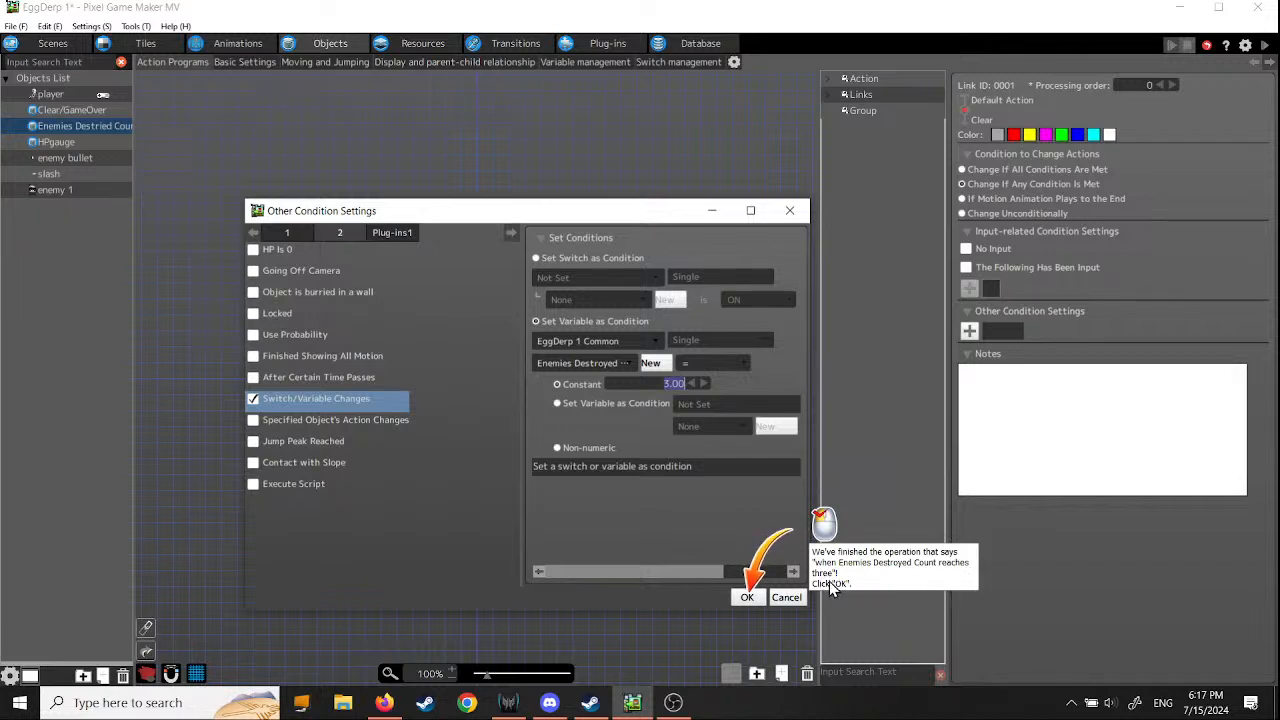
left_click(747, 597)
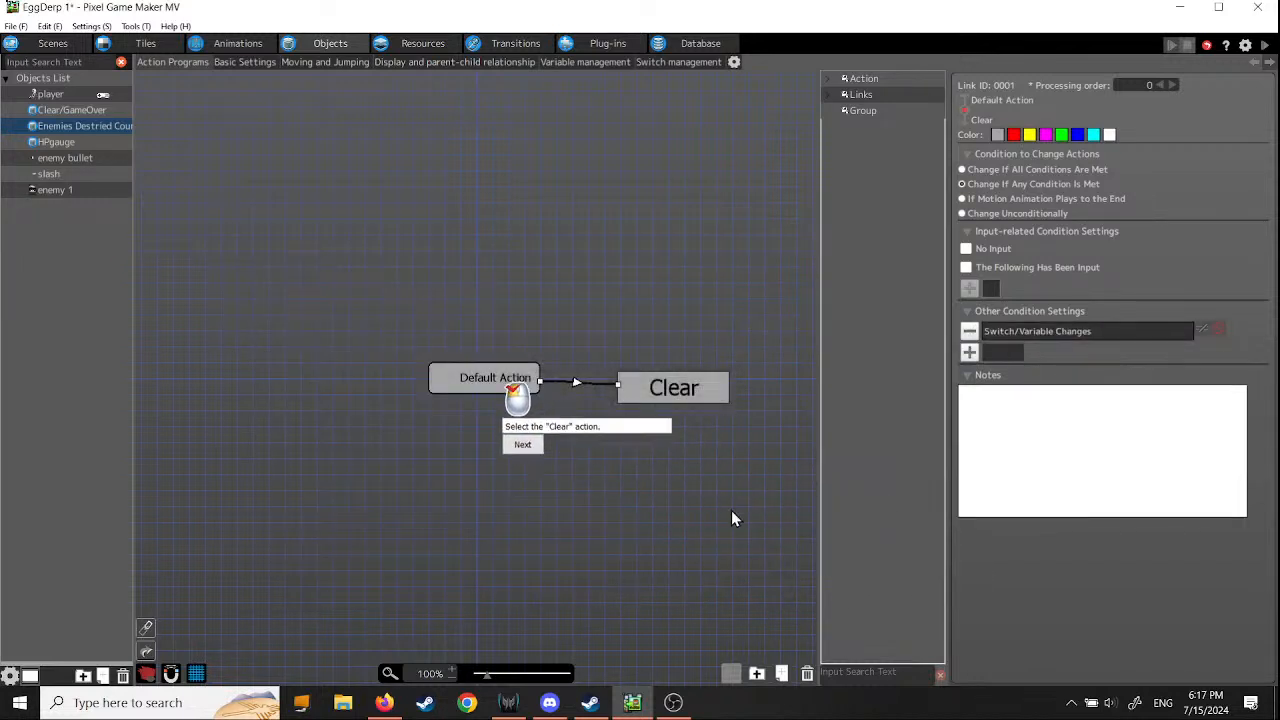
- Enable Change Switch/Variable among the other runtime actions of the Clear action
left_click(666, 395)
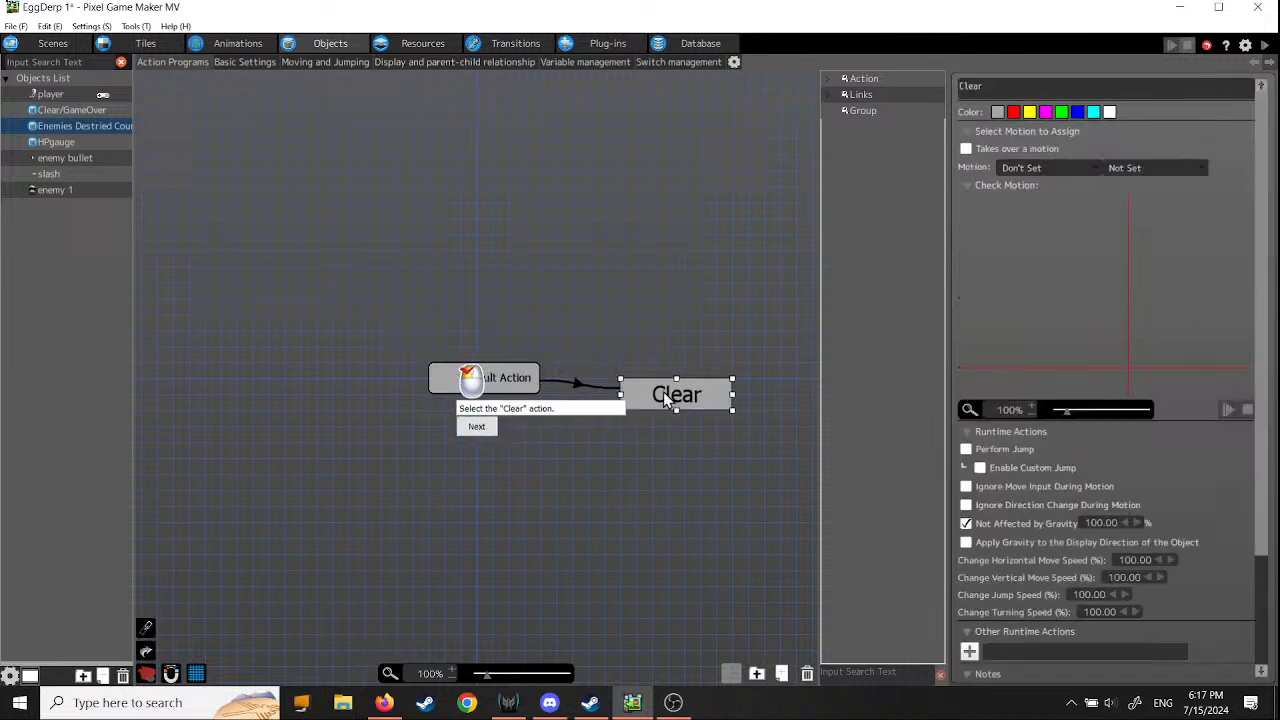
left_click(478, 429)
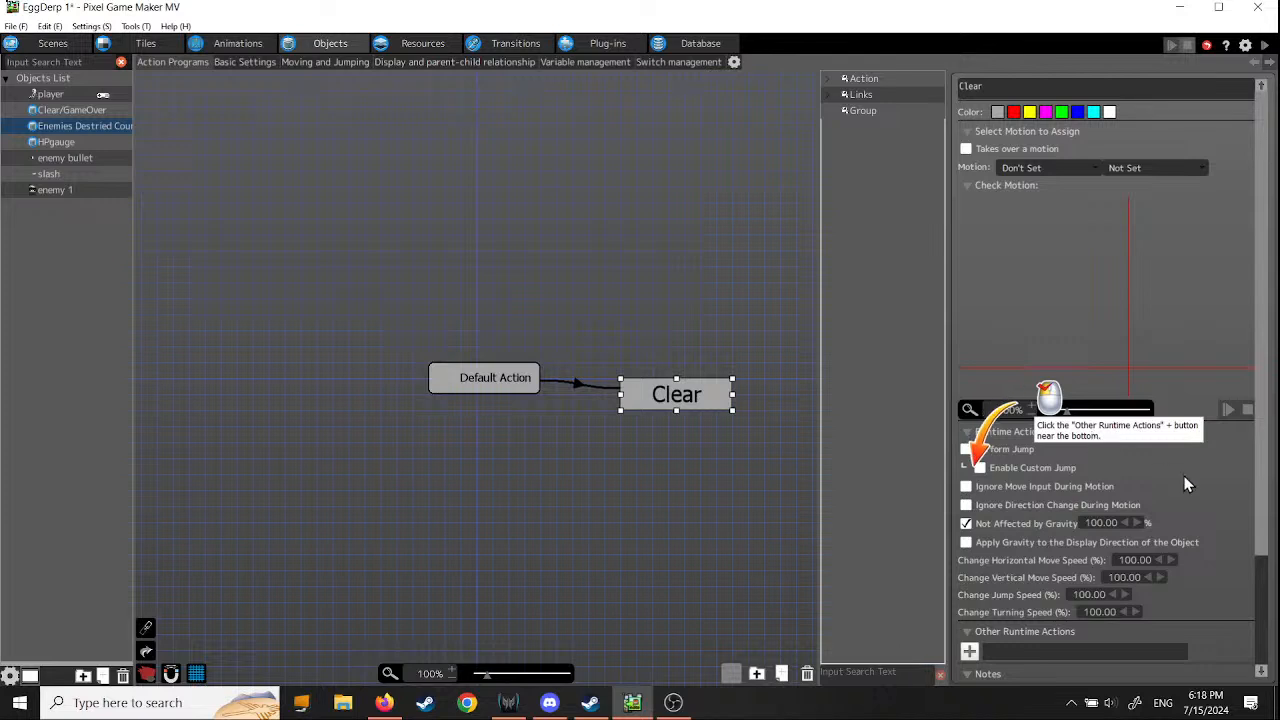
scroll(1192, 492, "down", 4)
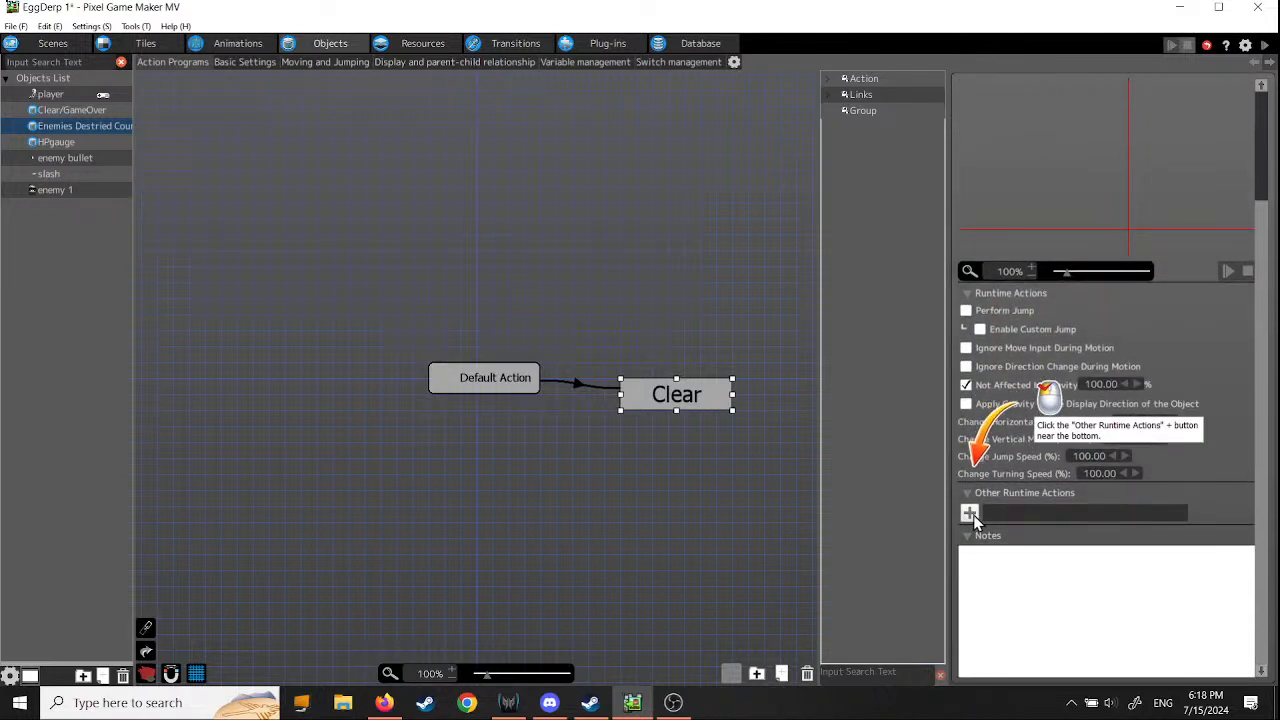
left_click(969, 514)
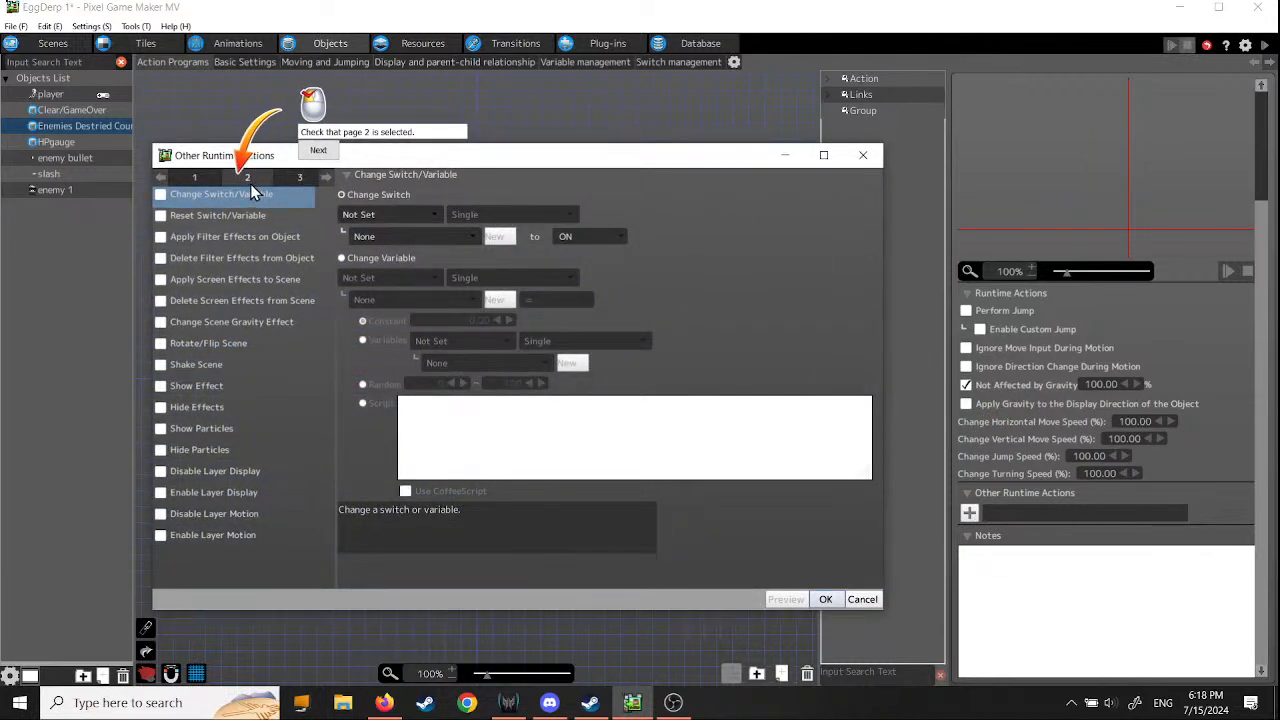
left_click(317, 154)
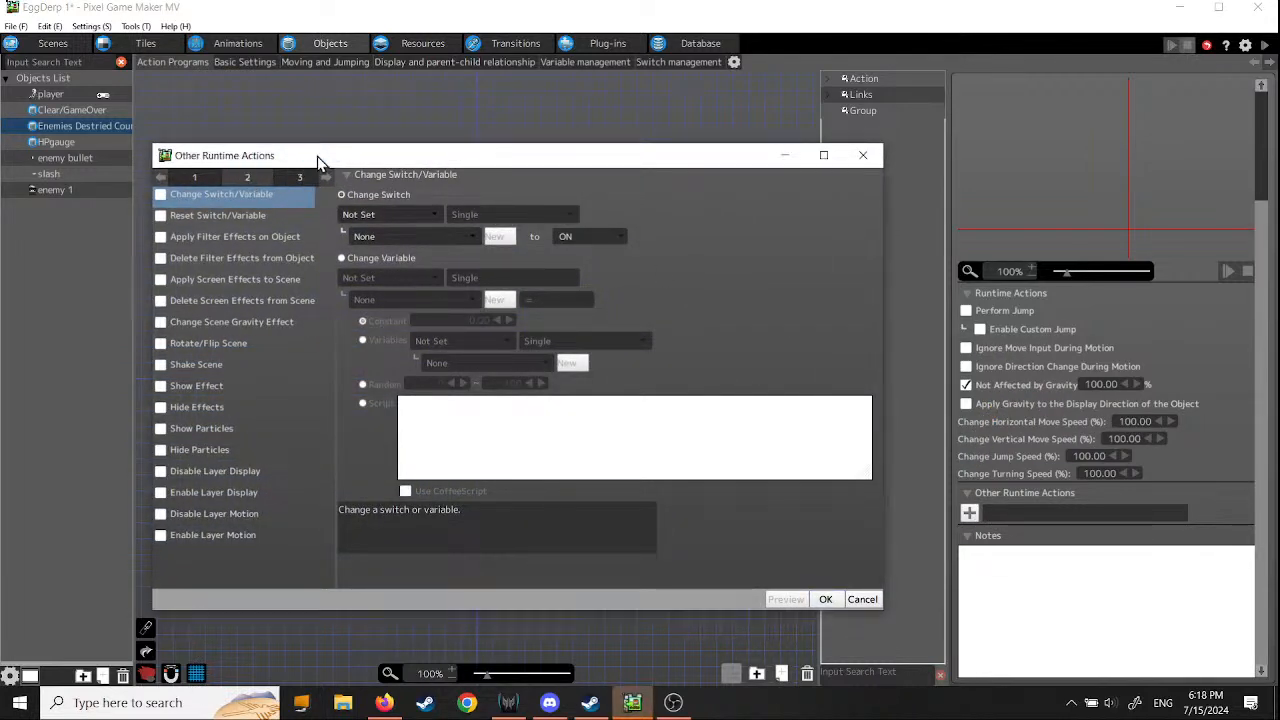
left_click(161, 195)
left_click(248, 163)
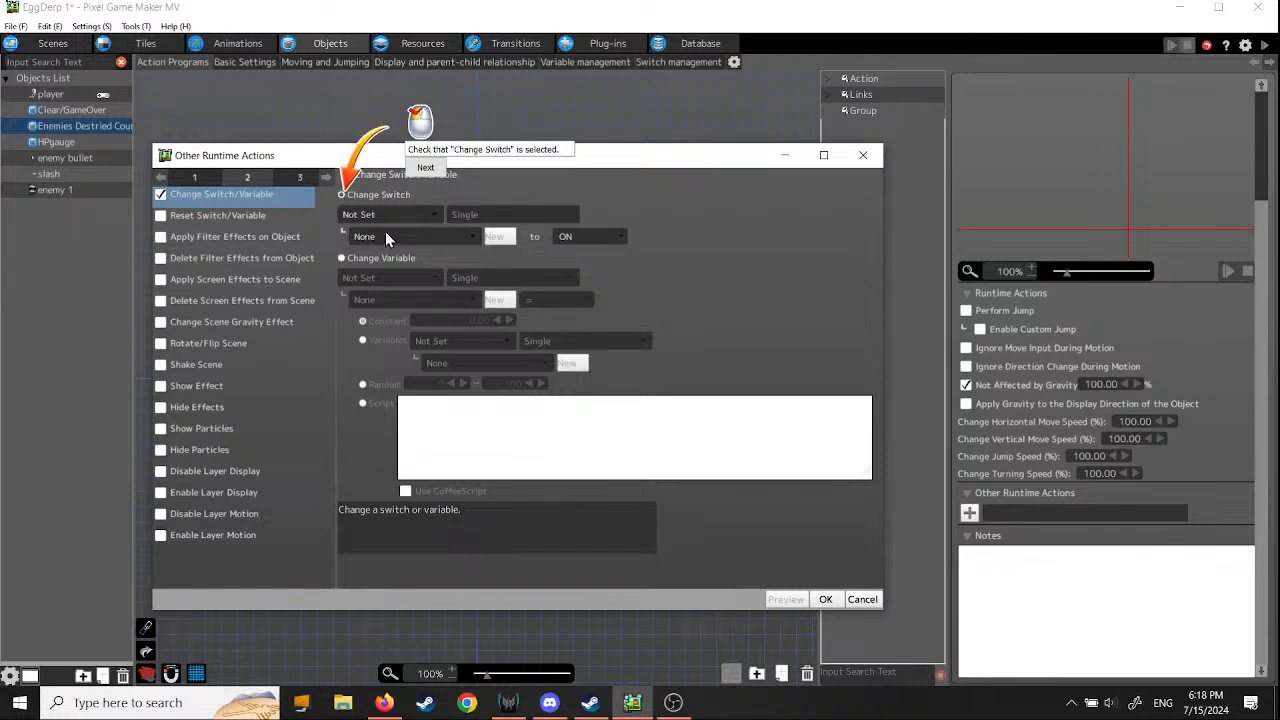
- Make the Clear action change the EggDerp 1 Common switch Enemy Destroyed to ON and apply the runtime action
left_click(425, 168)
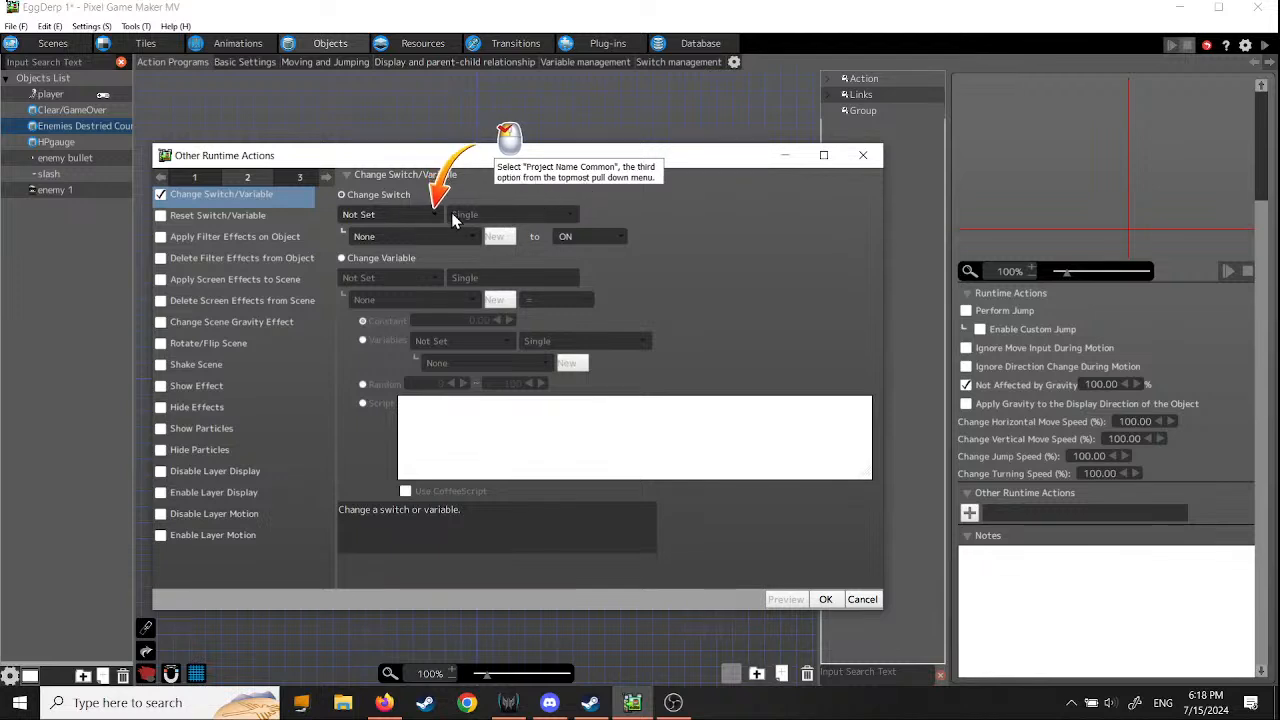
left_click(431, 214)
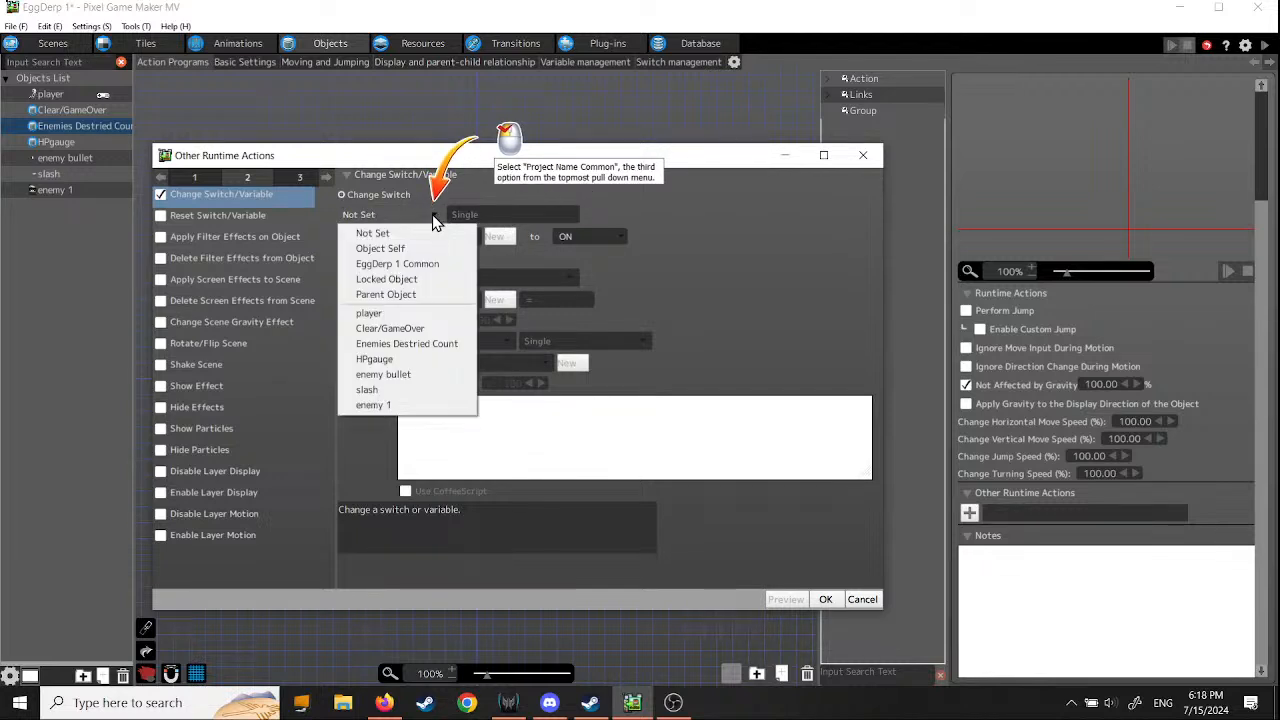
left_click(422, 264)
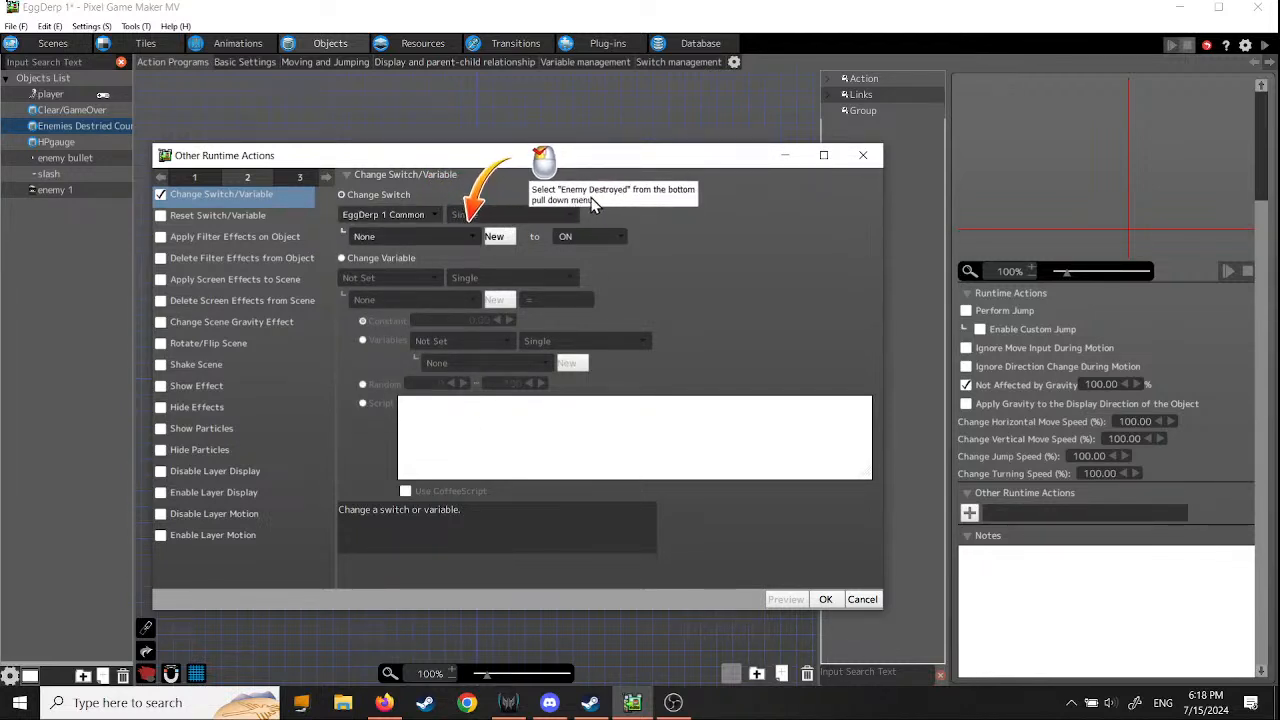
left_click(472, 240)
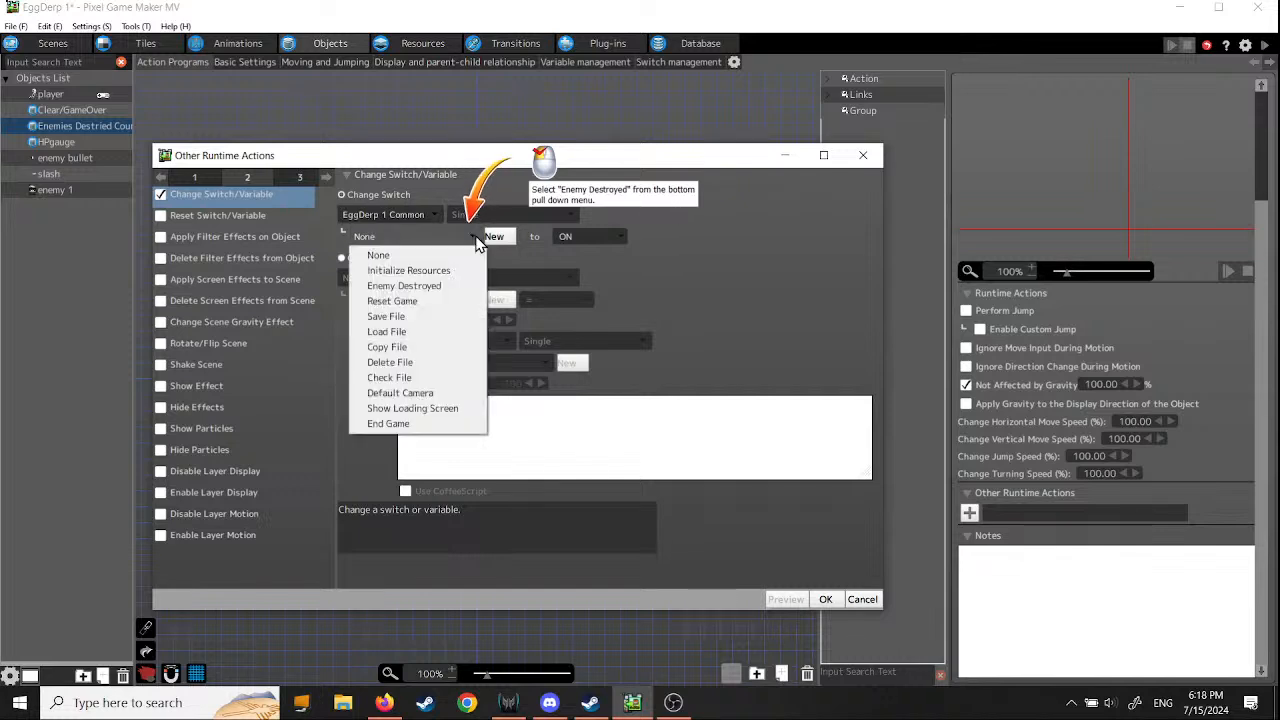
left_click(436, 288)
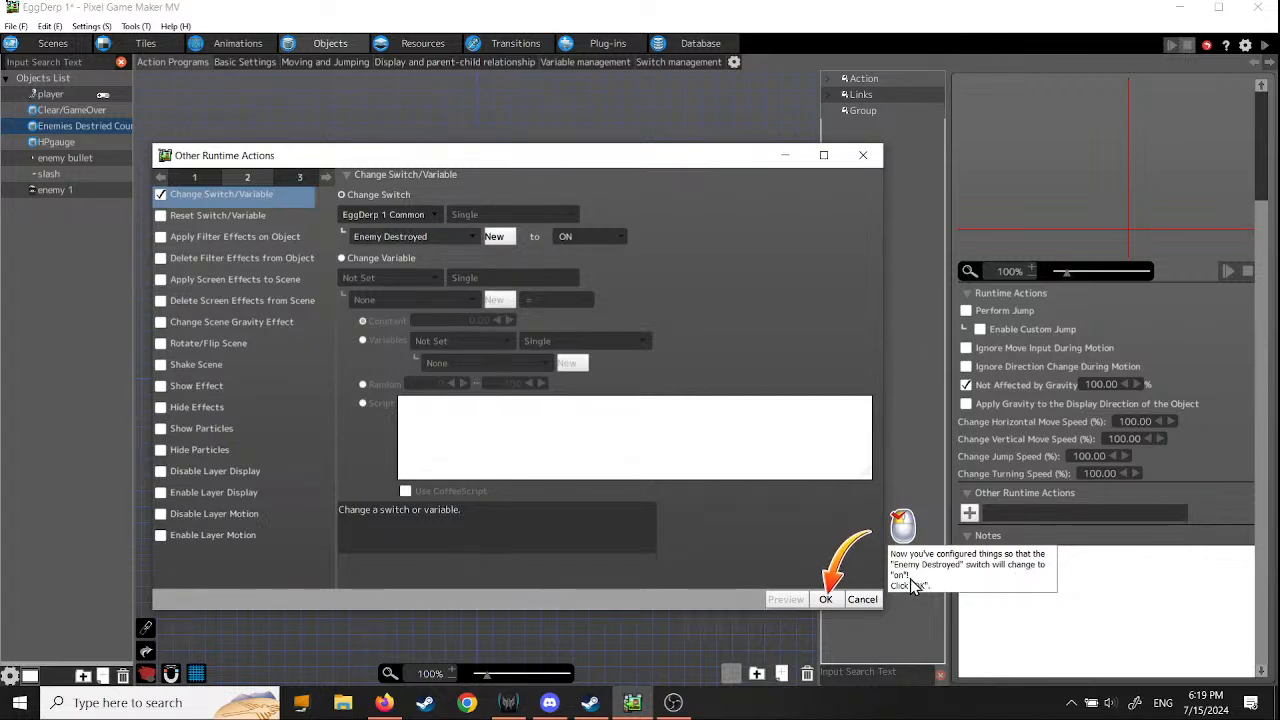
left_click(827, 599)
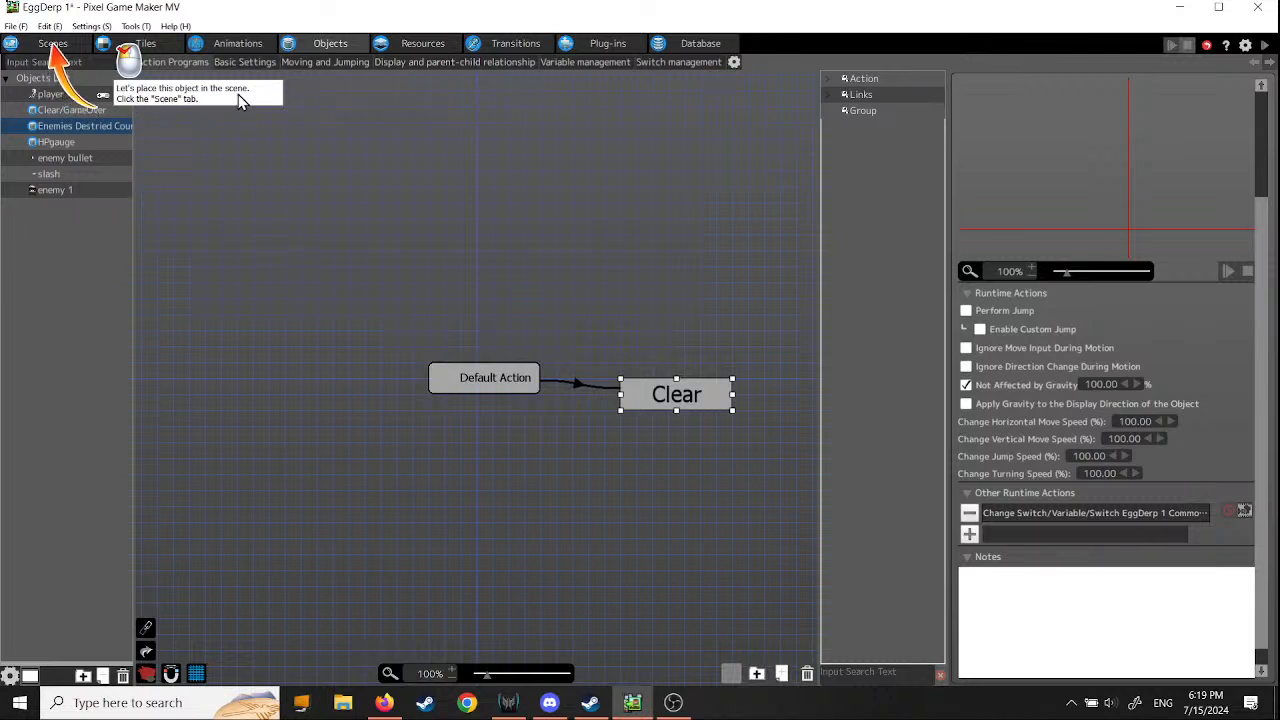
- Place the Enemies Destried Count object in the menu scene's menu1 layer at about X 48, Y 4, and continue the tutorial
left_click(55, 44)
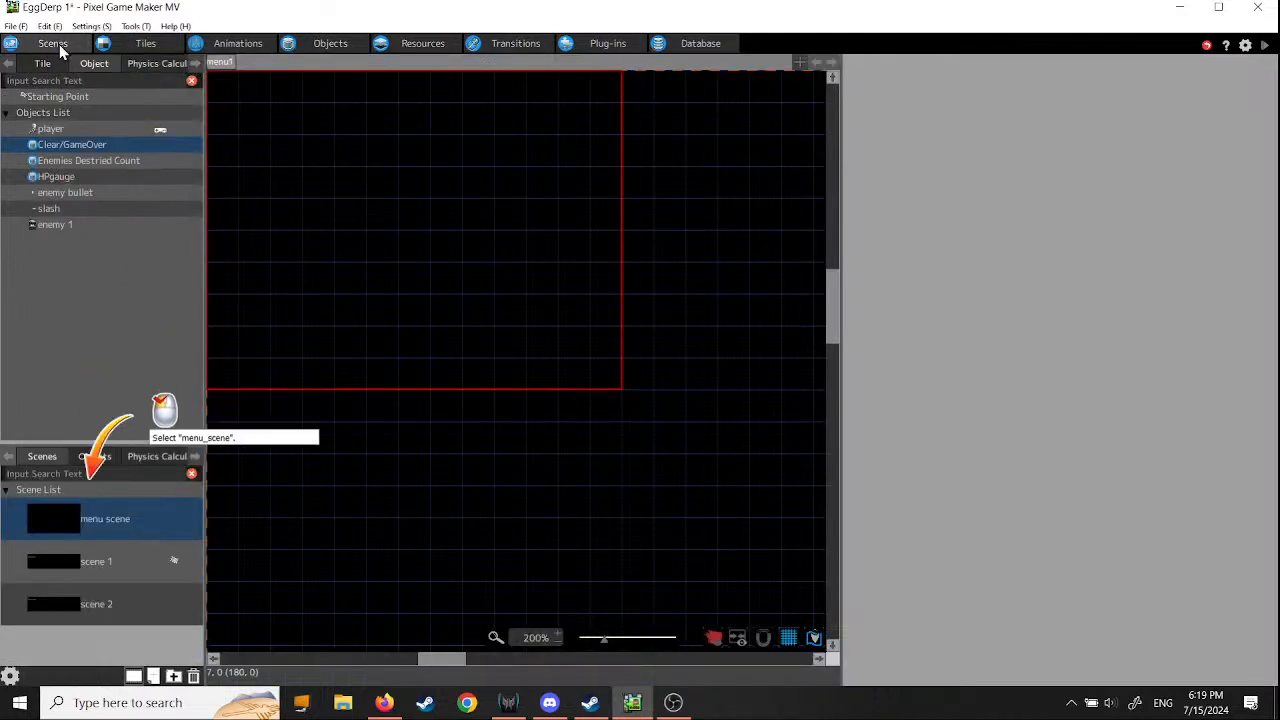
left_click(62, 526)
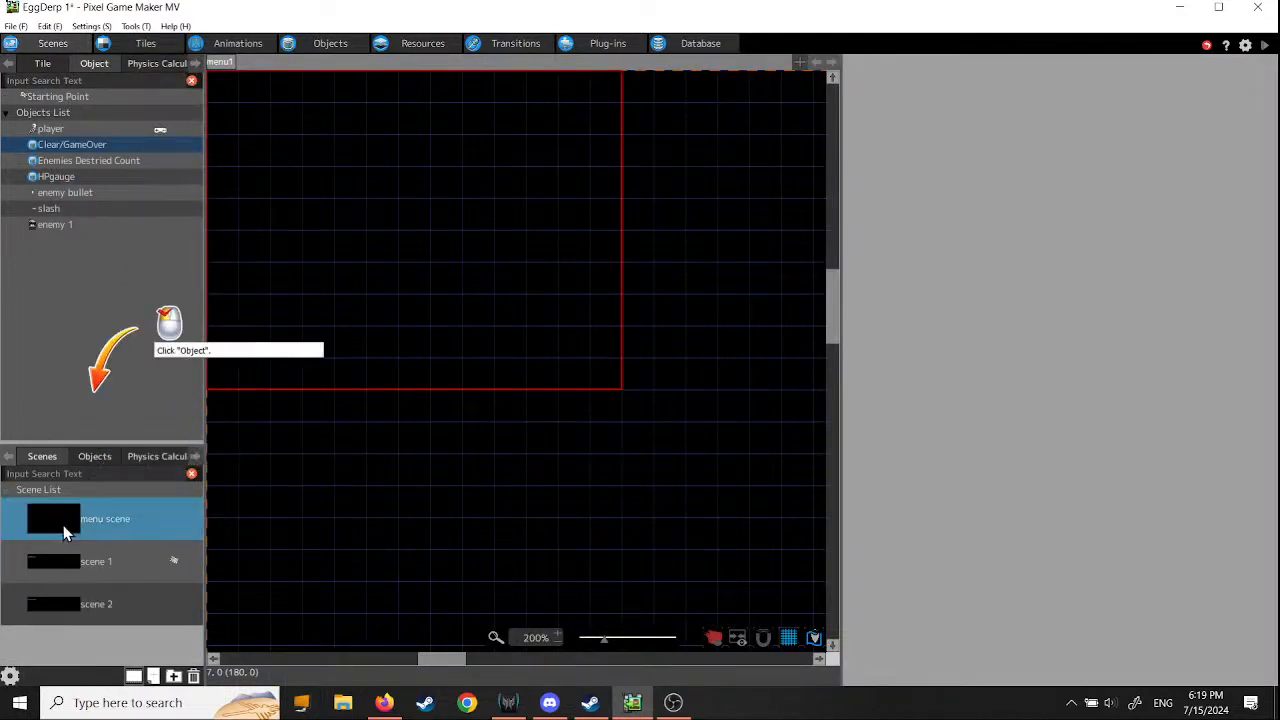
left_click(91, 64)
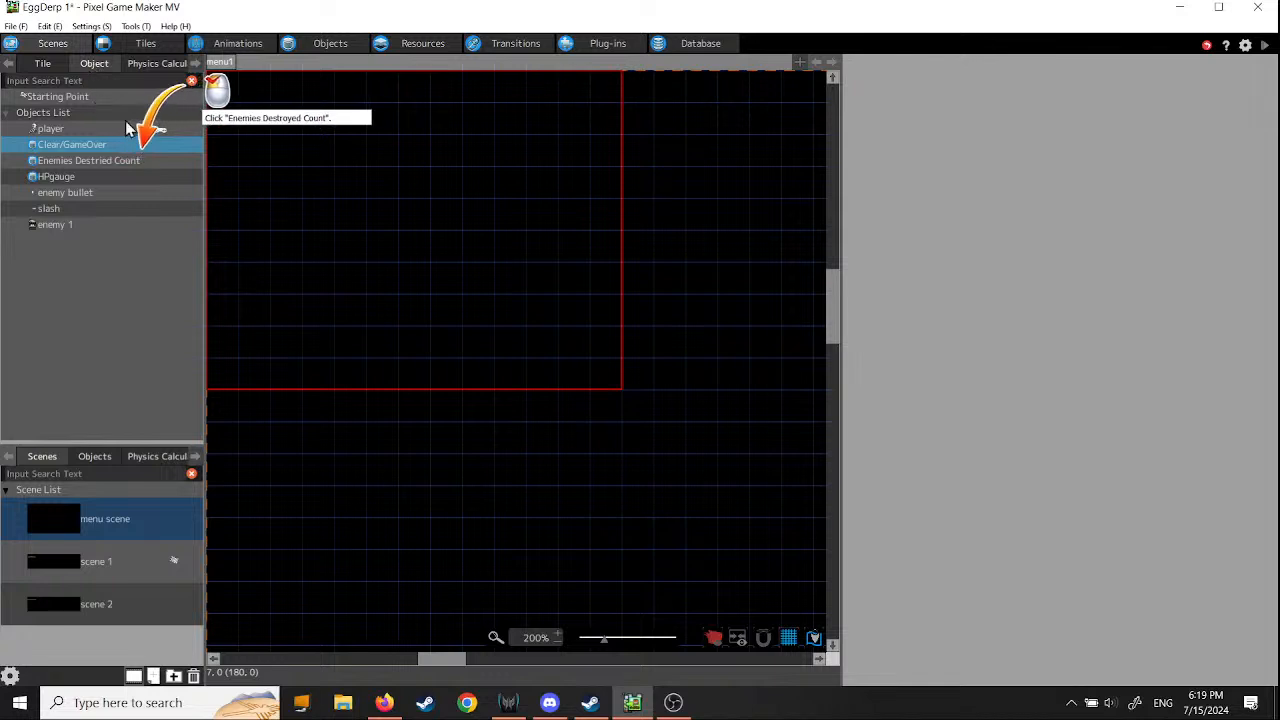
left_click(101, 162)
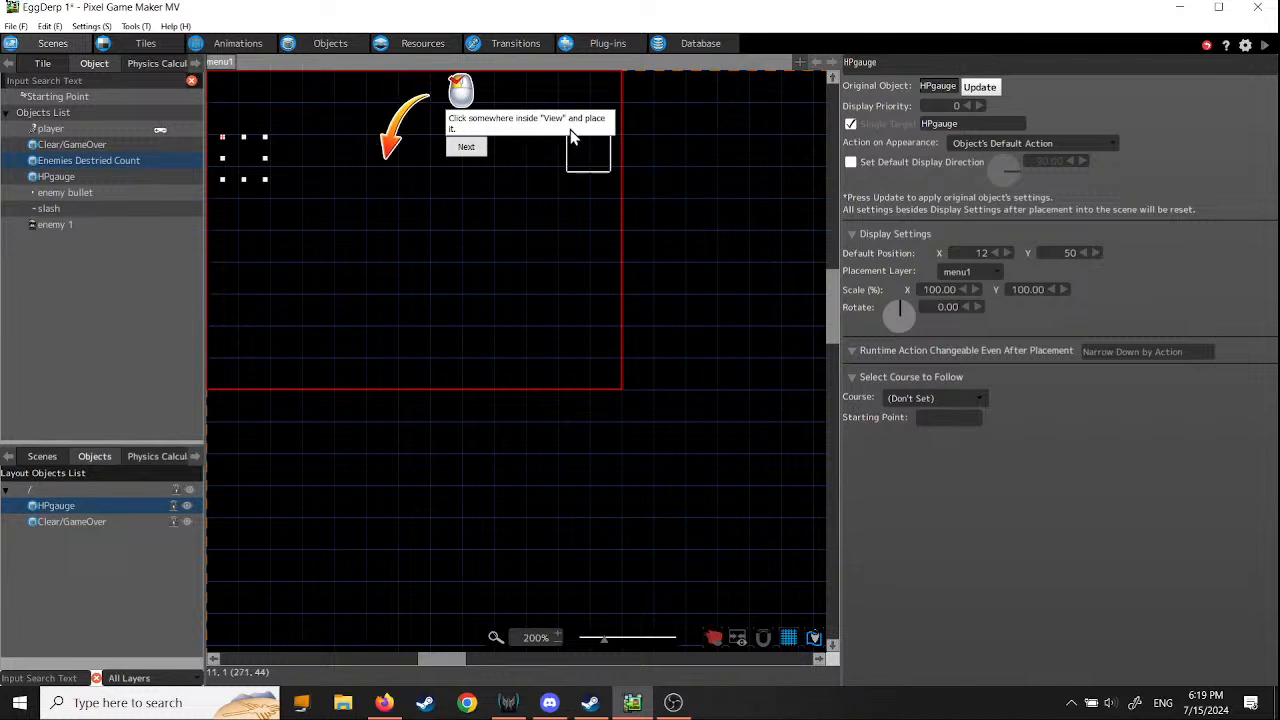
left_click(275, 86)
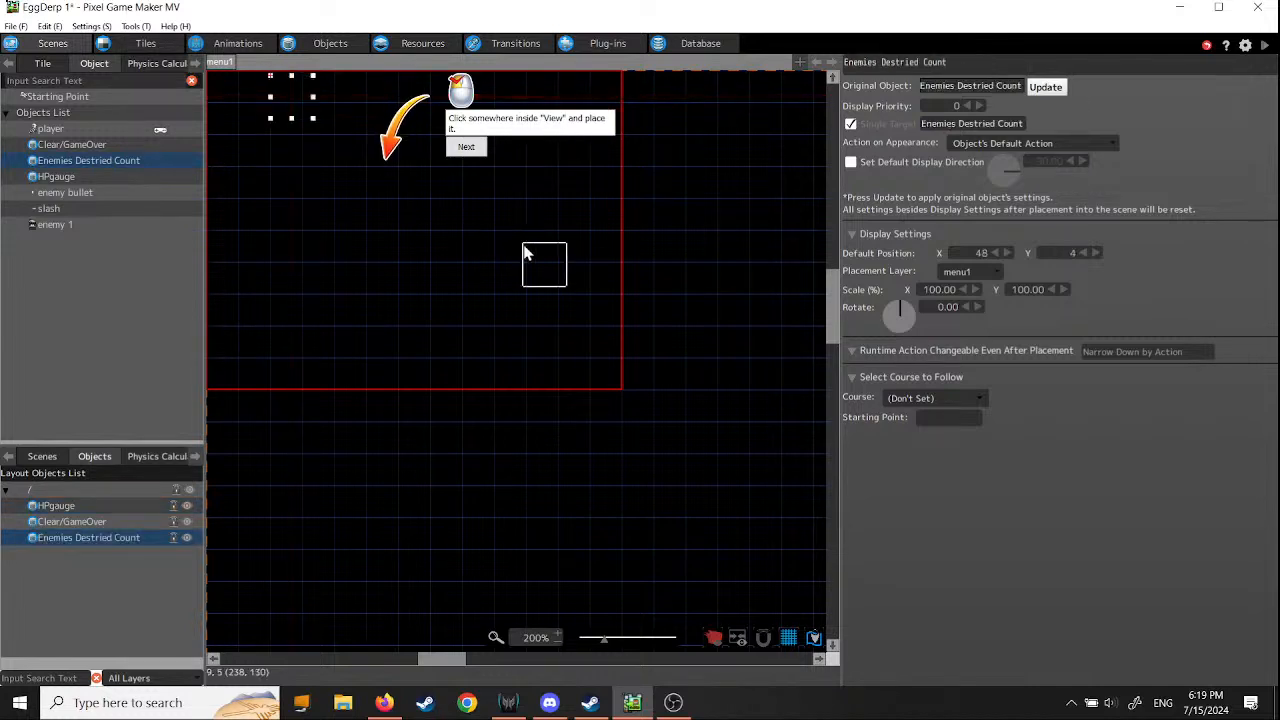
left_click(466, 148)
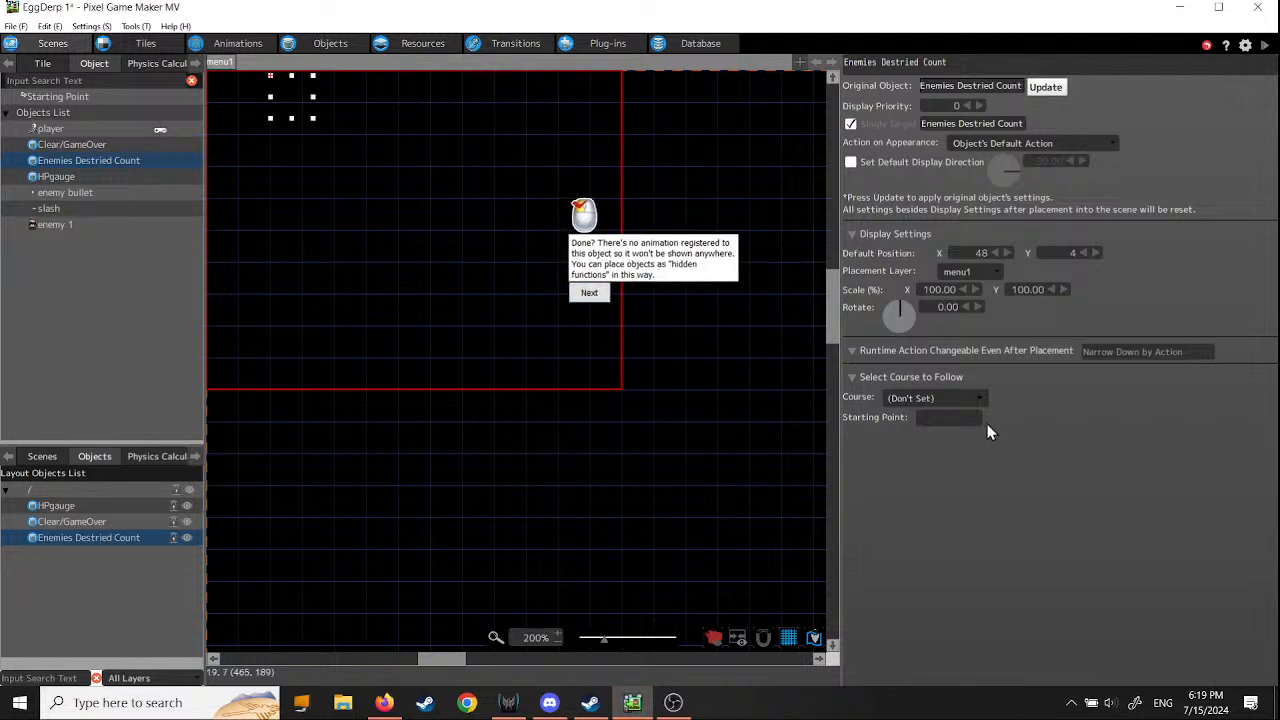
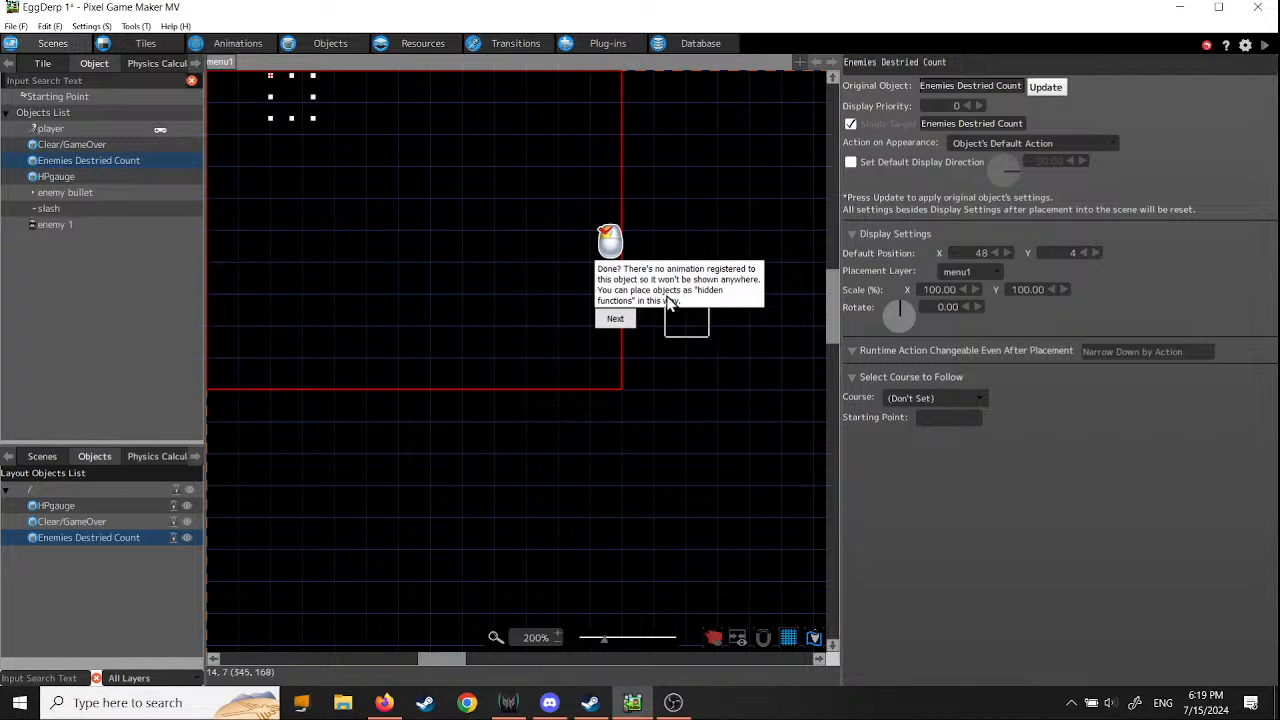
- Continue the tutorial to the enemy placement part and open scene 1 for editing
left_click(614, 322)
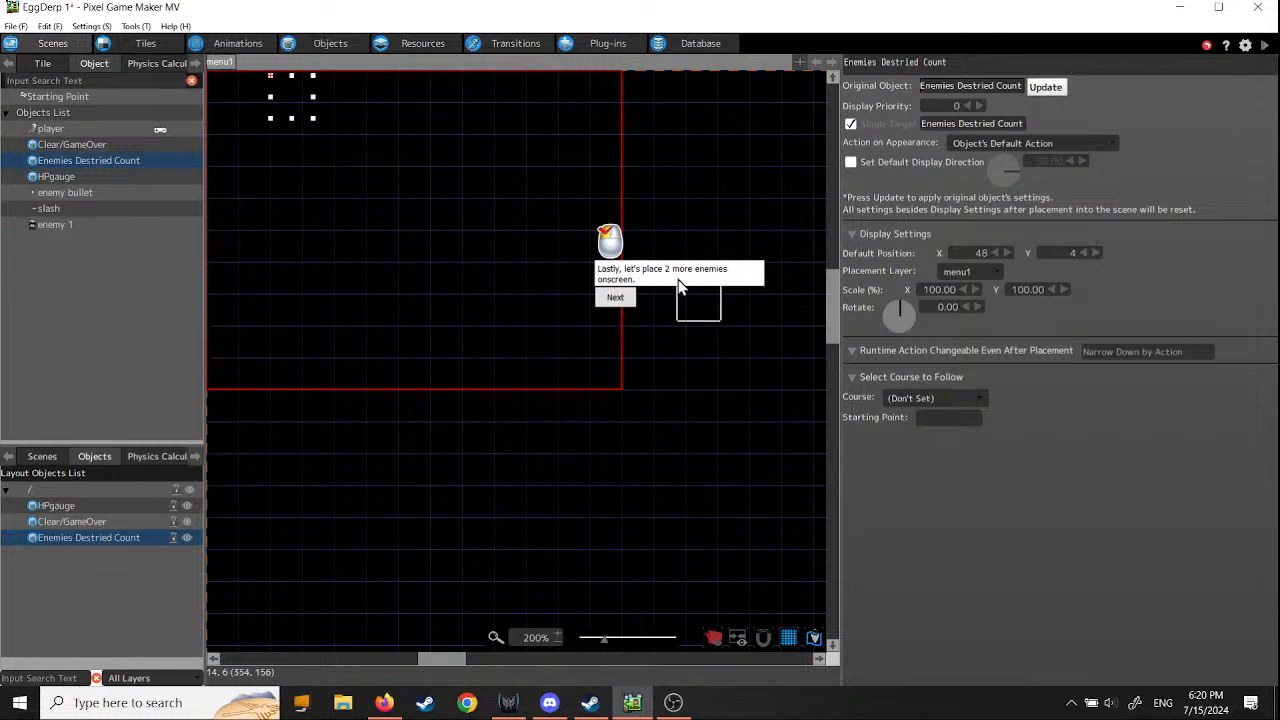
left_click(614, 300)
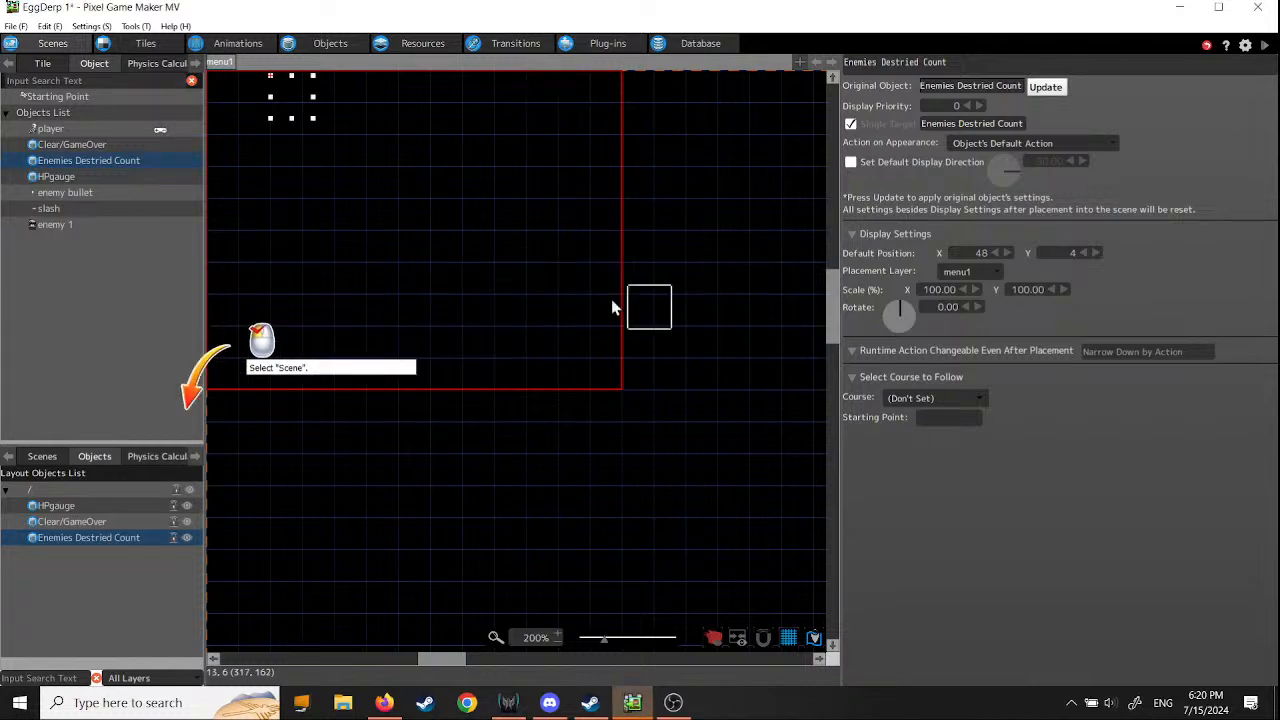
left_click(40, 456)
left_click(56, 568)
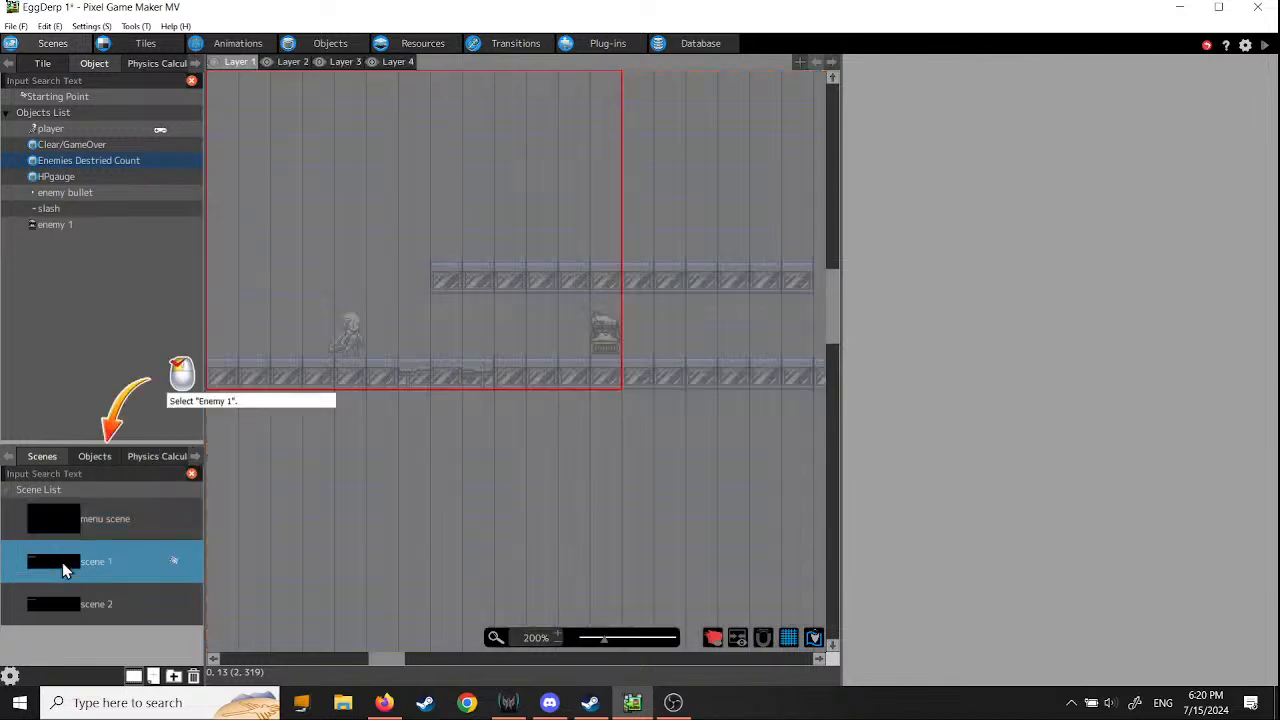
- Place two more enemy 1 objects on scene 1's Layer 1, at about X 297, Y 143 and X 540, Y 215, and continue the tutorial
left_click(56, 225)
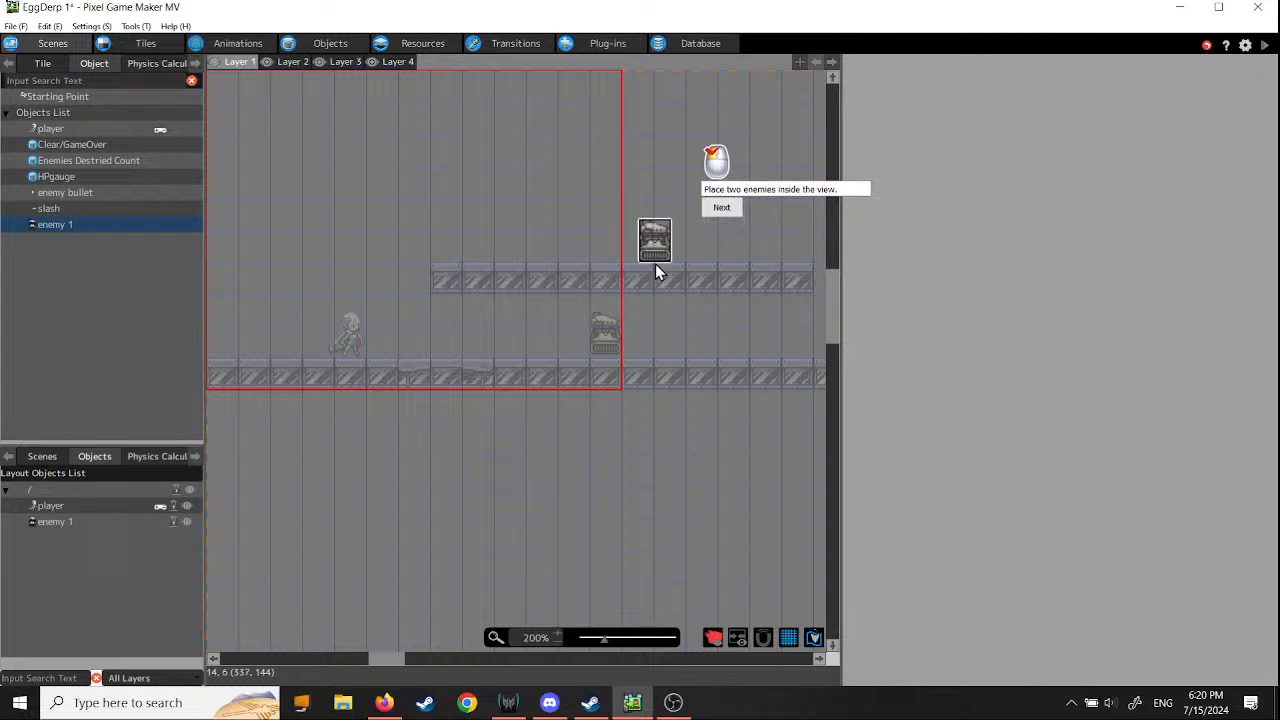
left_click(602, 262)
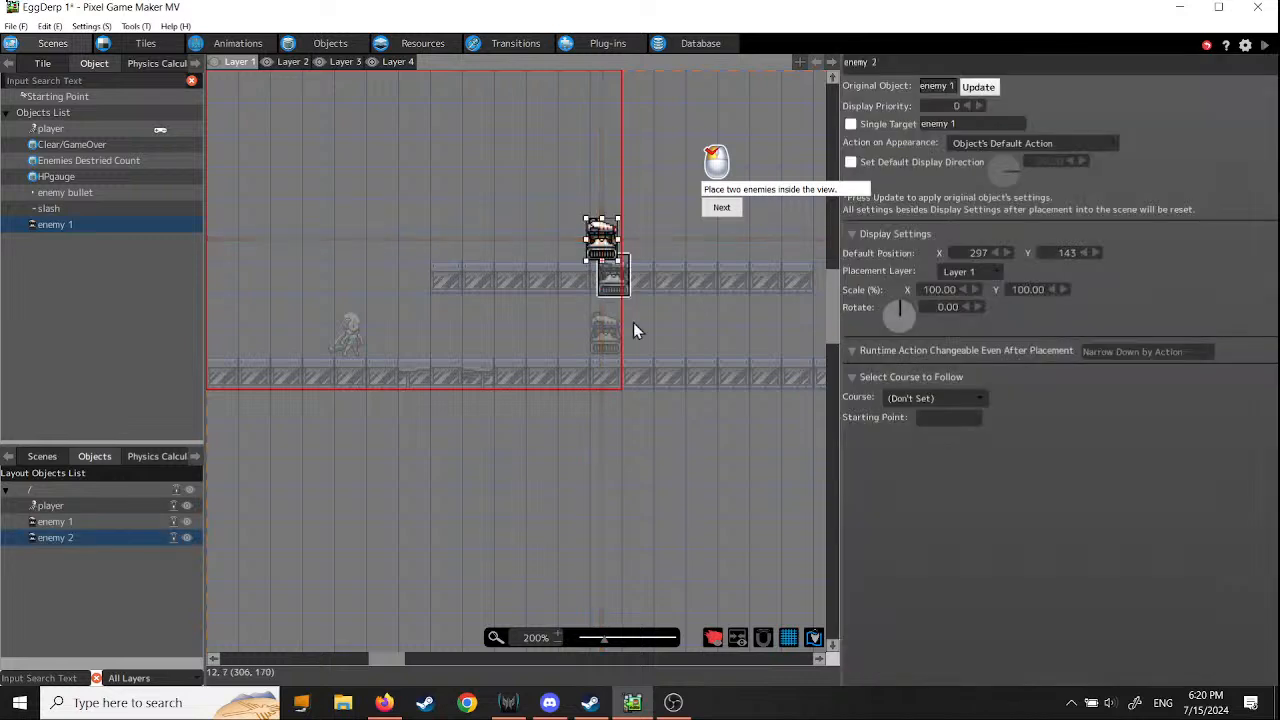
middle_click_drag(734, 398, 382, 416)
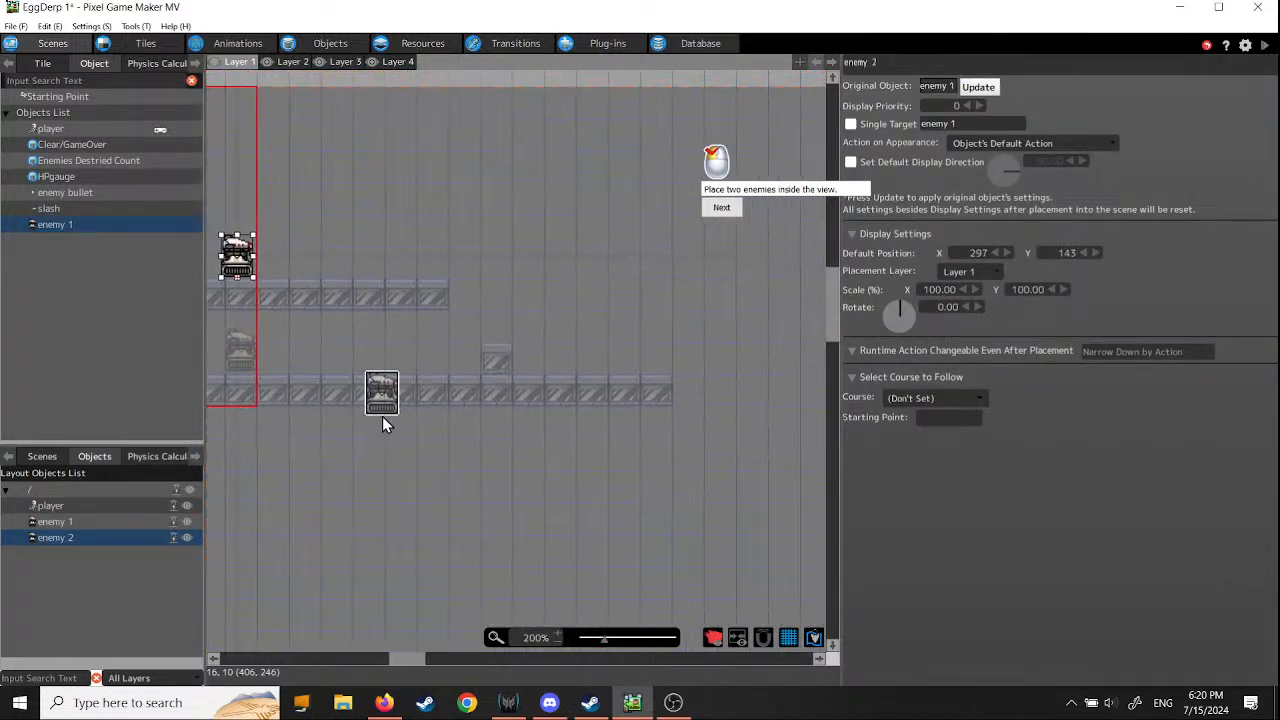
left_click(561, 374)
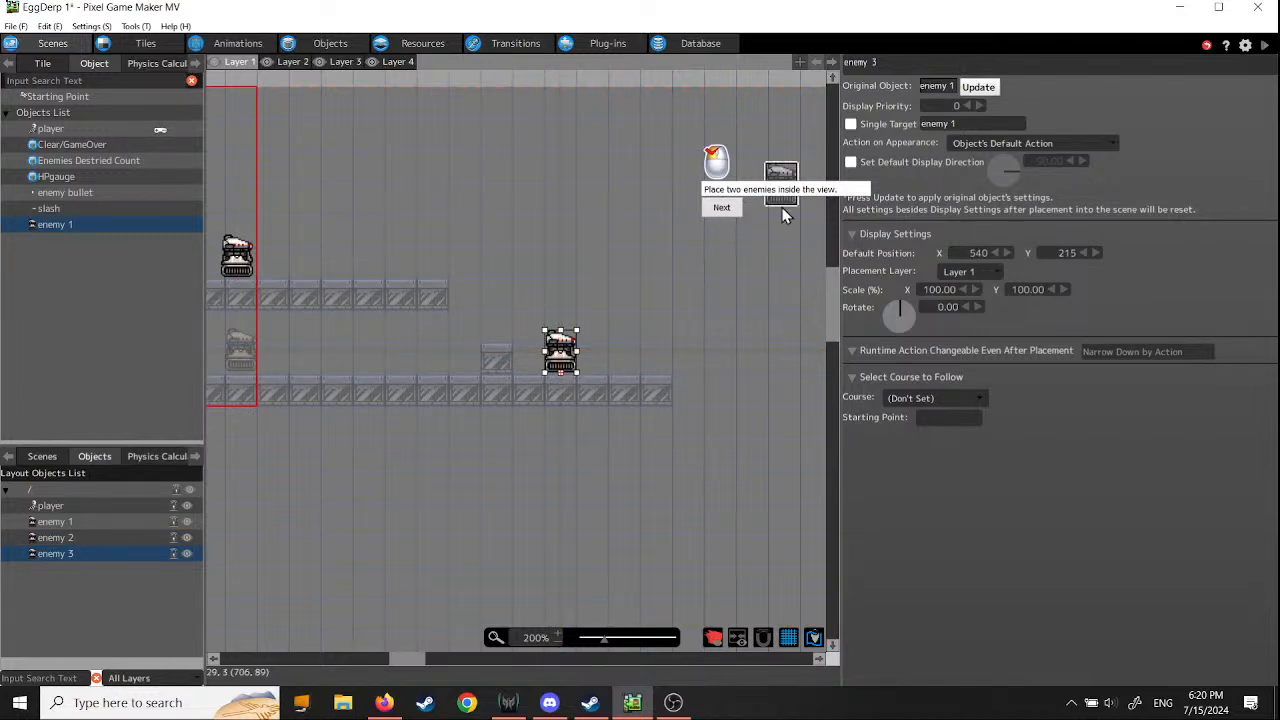
left_click(84, 352)
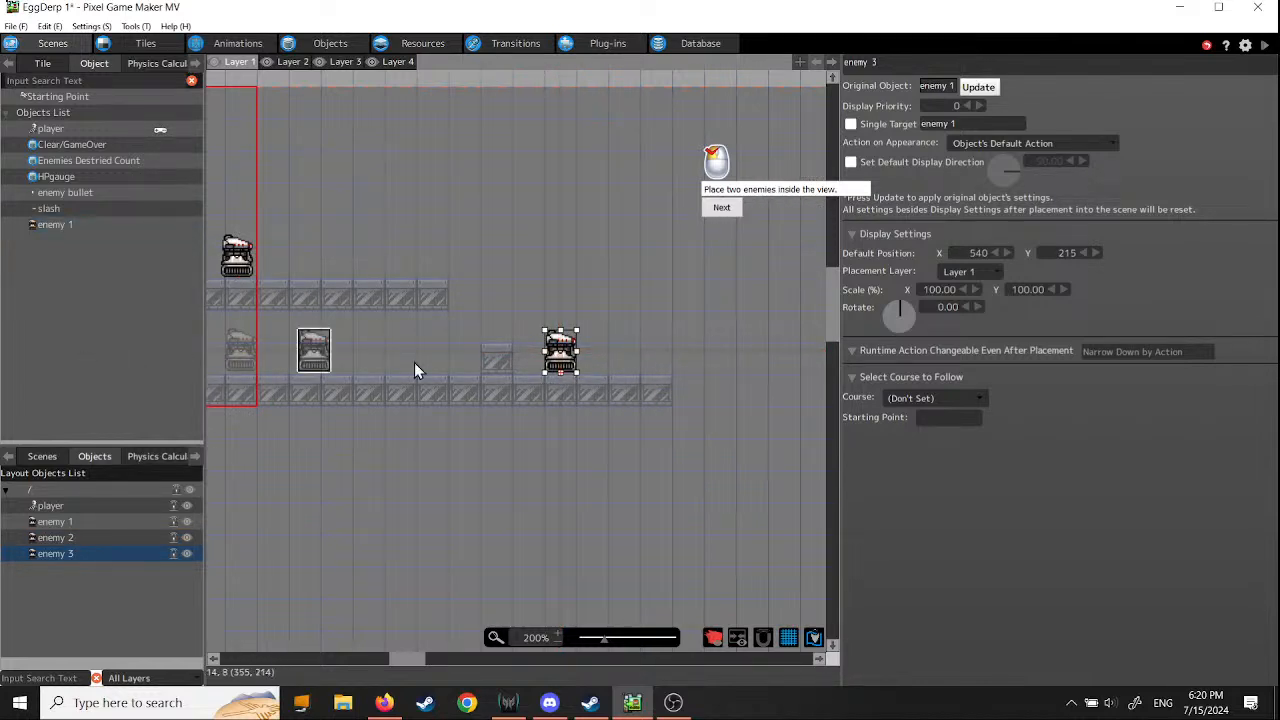
left_click(722, 208)
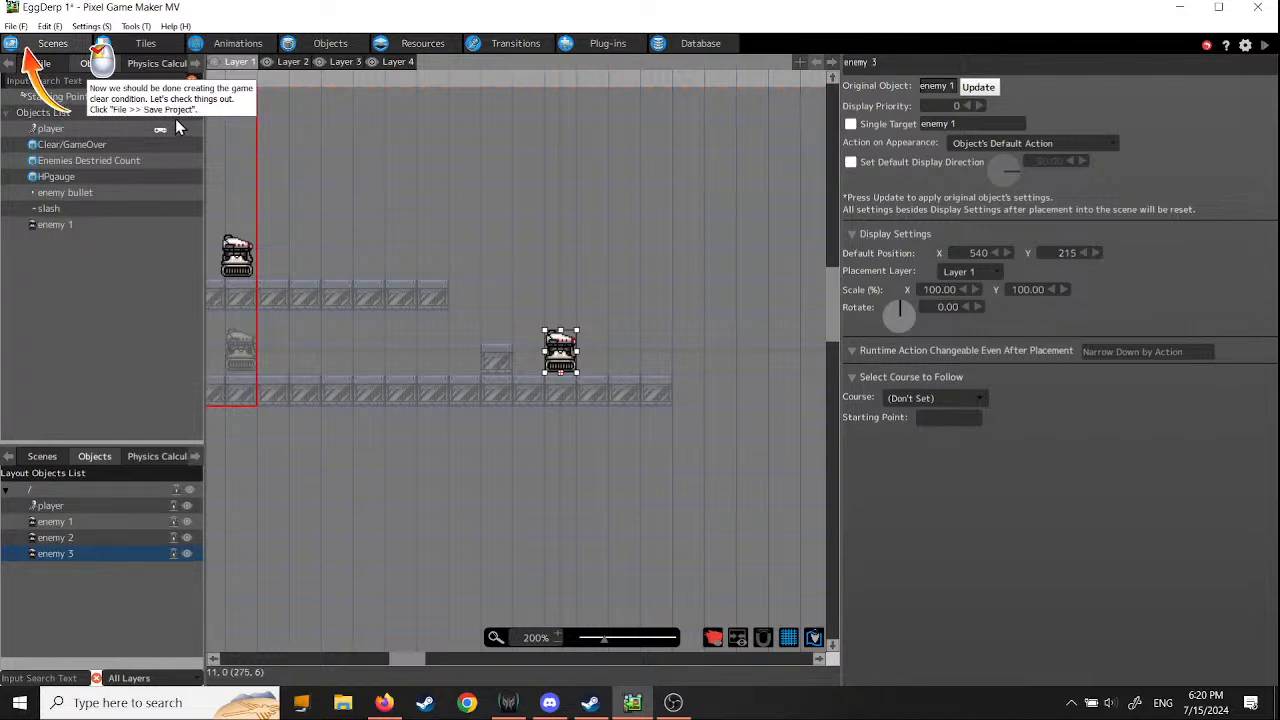
- Save the project and start a test play of the game
left_click(14, 27)
left_click(30, 90)
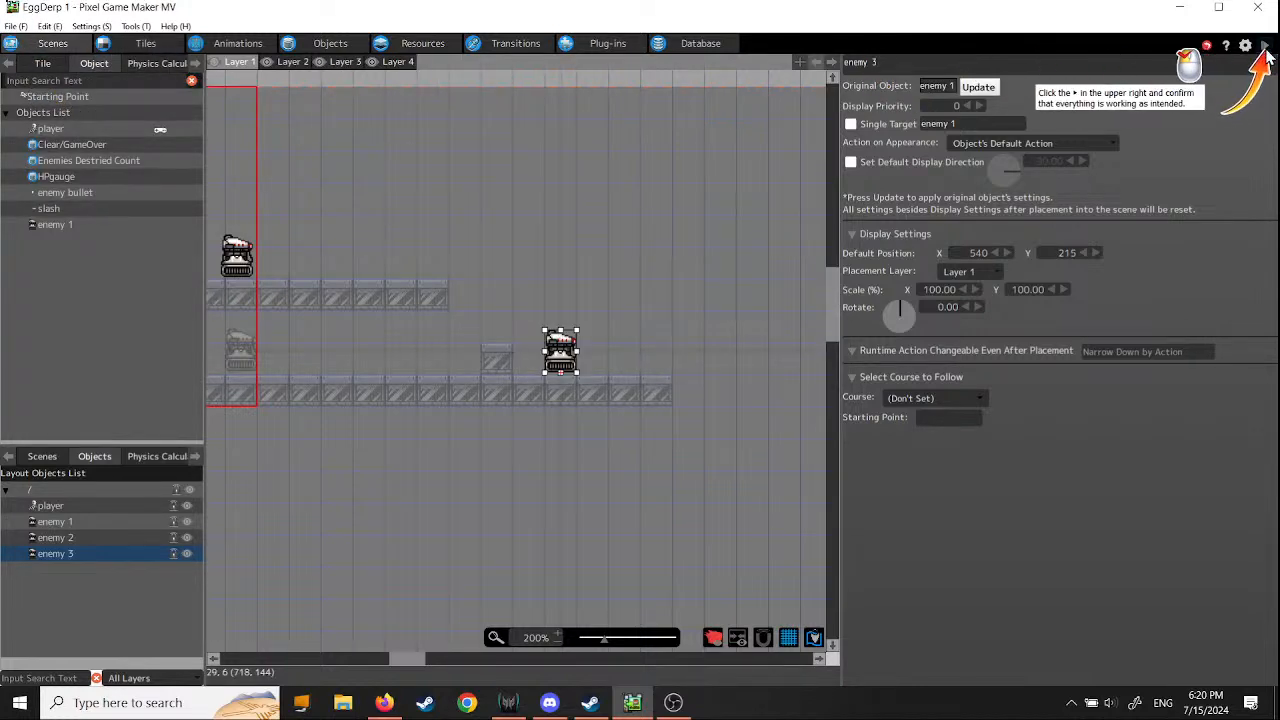
left_click(1264, 48)
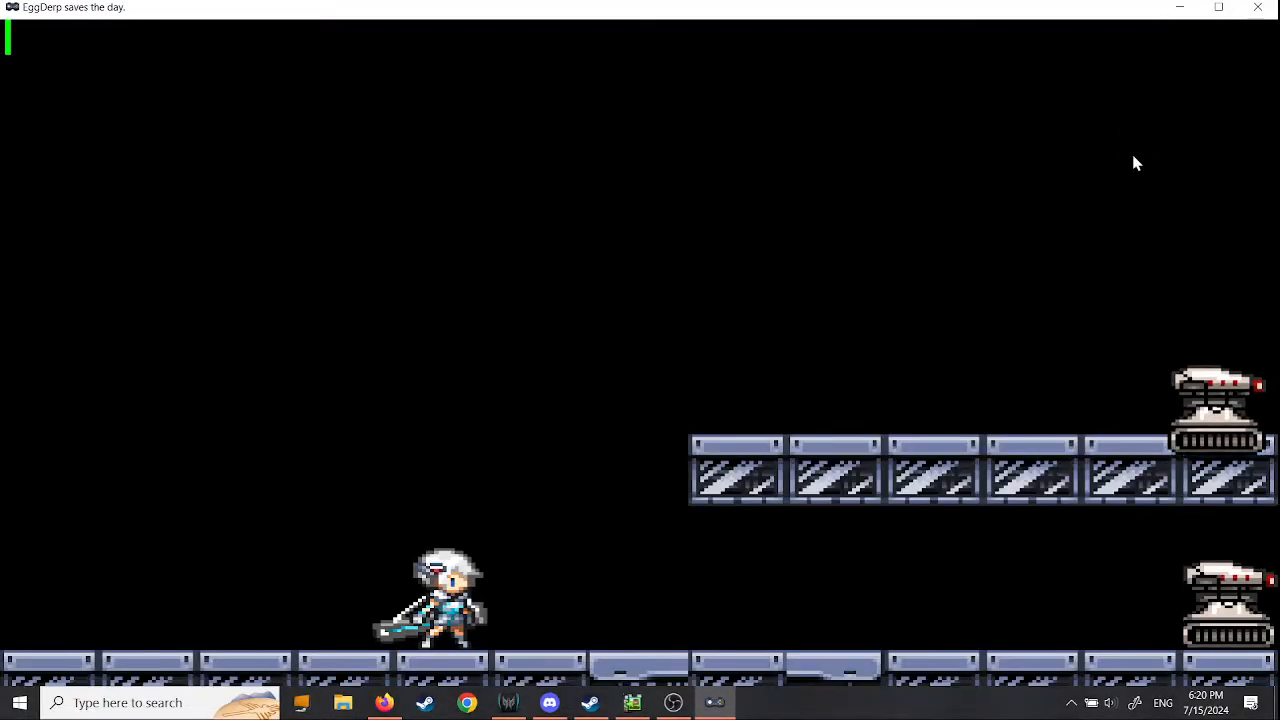
- Test the player's slash attack against the enemy approaching along the ground floor
key("Left")
key("Right")
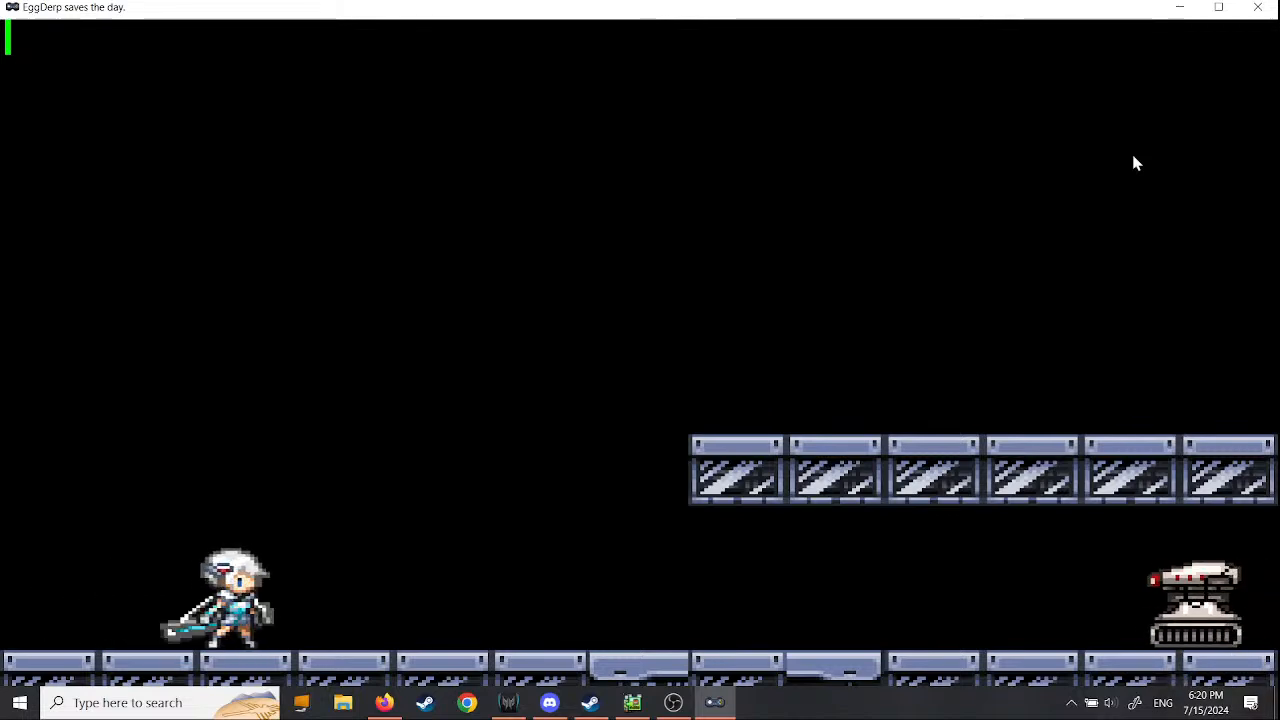
key("x")
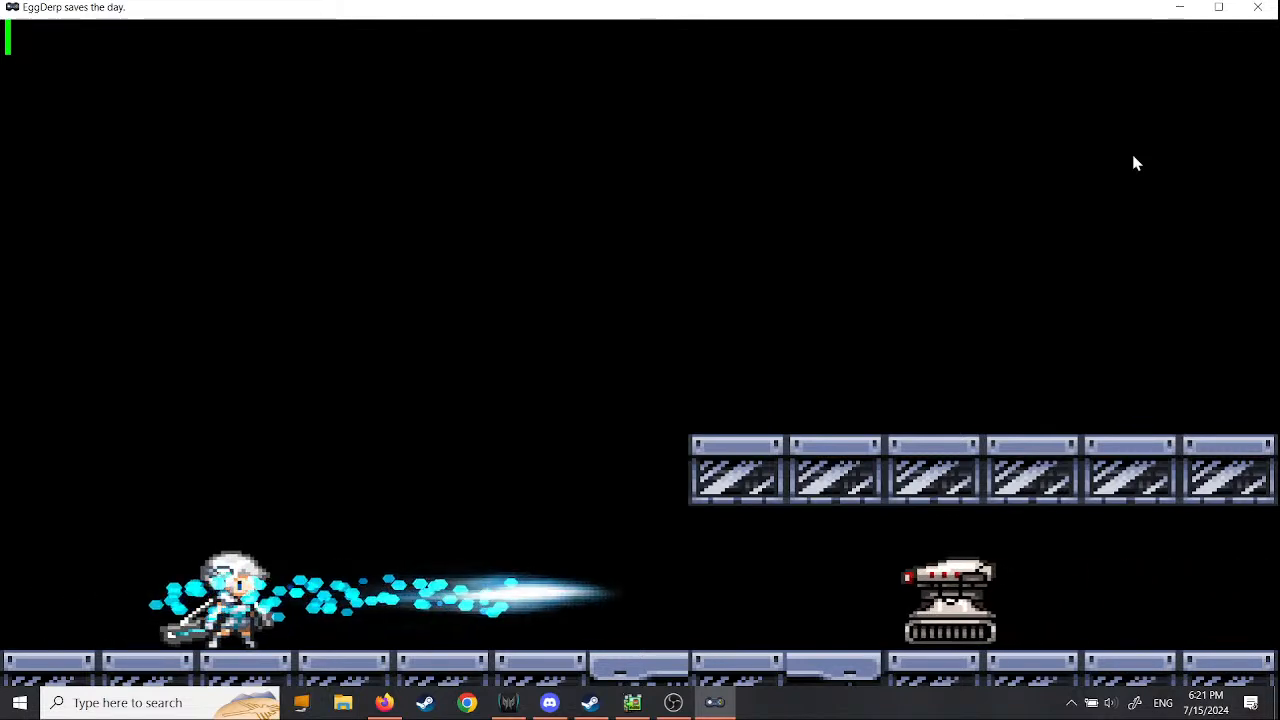
key("Right")
key("Right")
key("x")
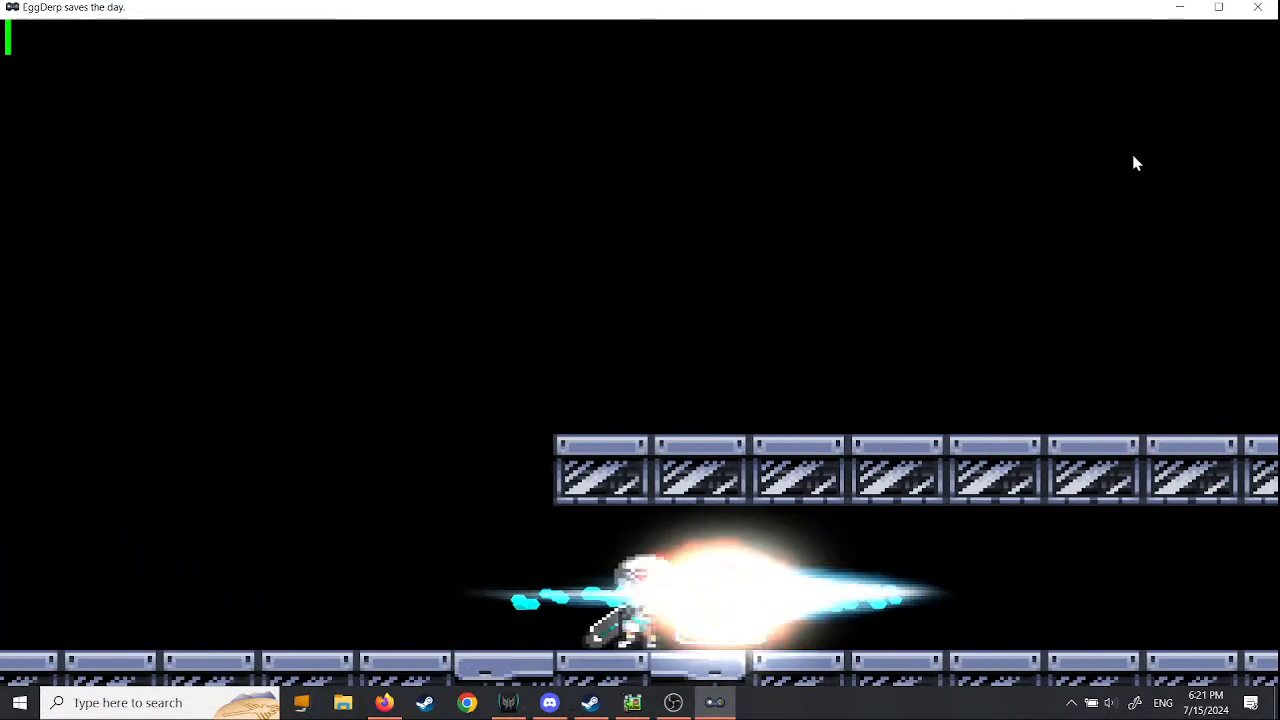
key("Left")
key("Right")
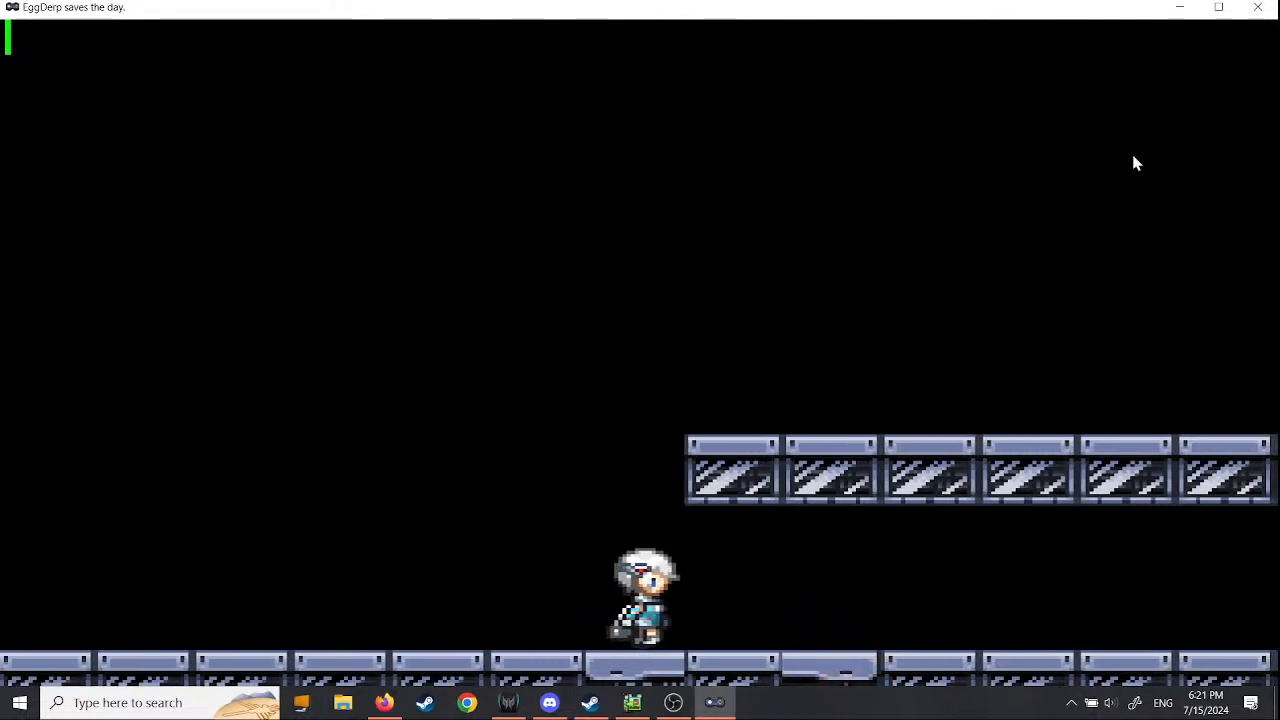
key("Left")
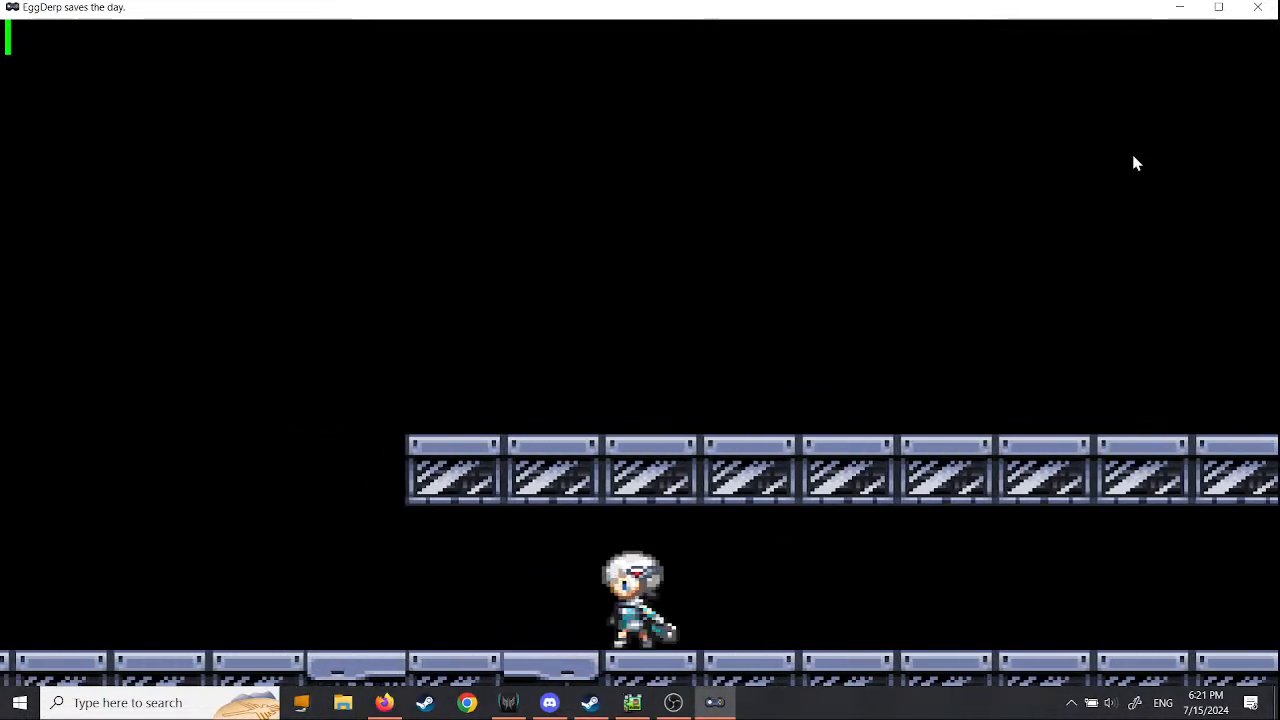
- Jump onto the upper platform, check it for remaining enemies, and continue to the next scene
key("space")
key("Right")
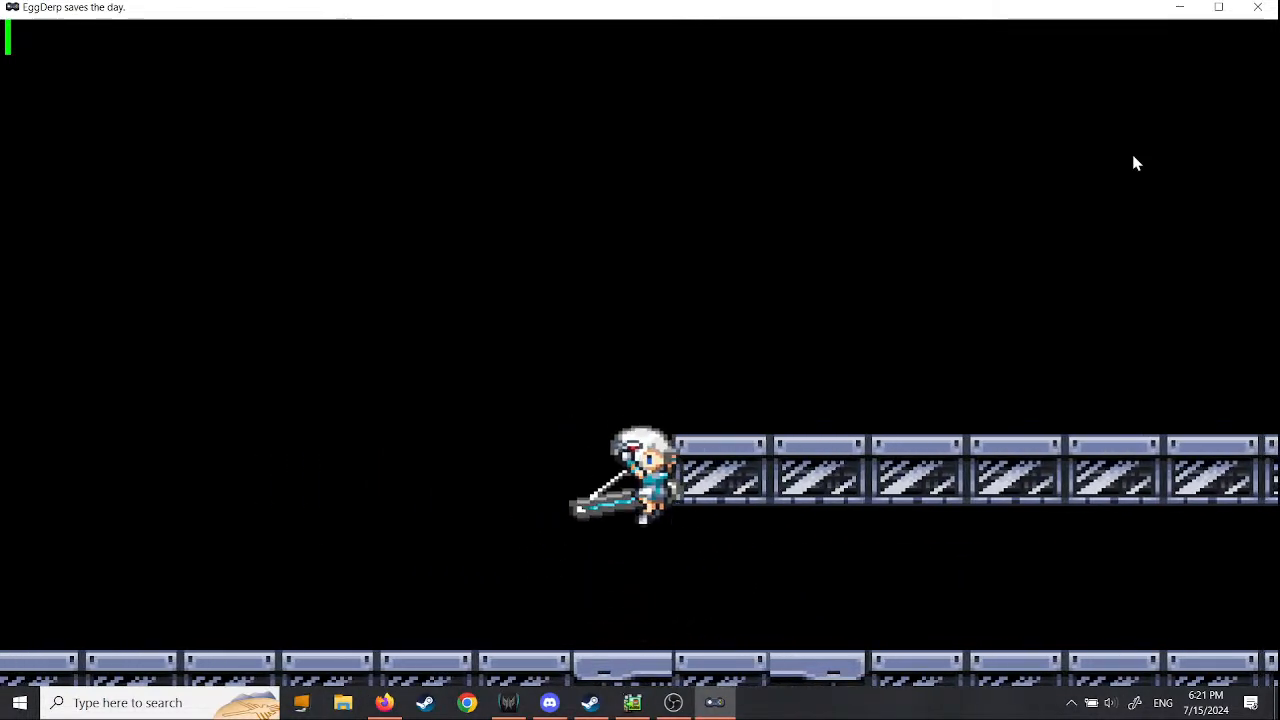
key("Right")
key("Right")
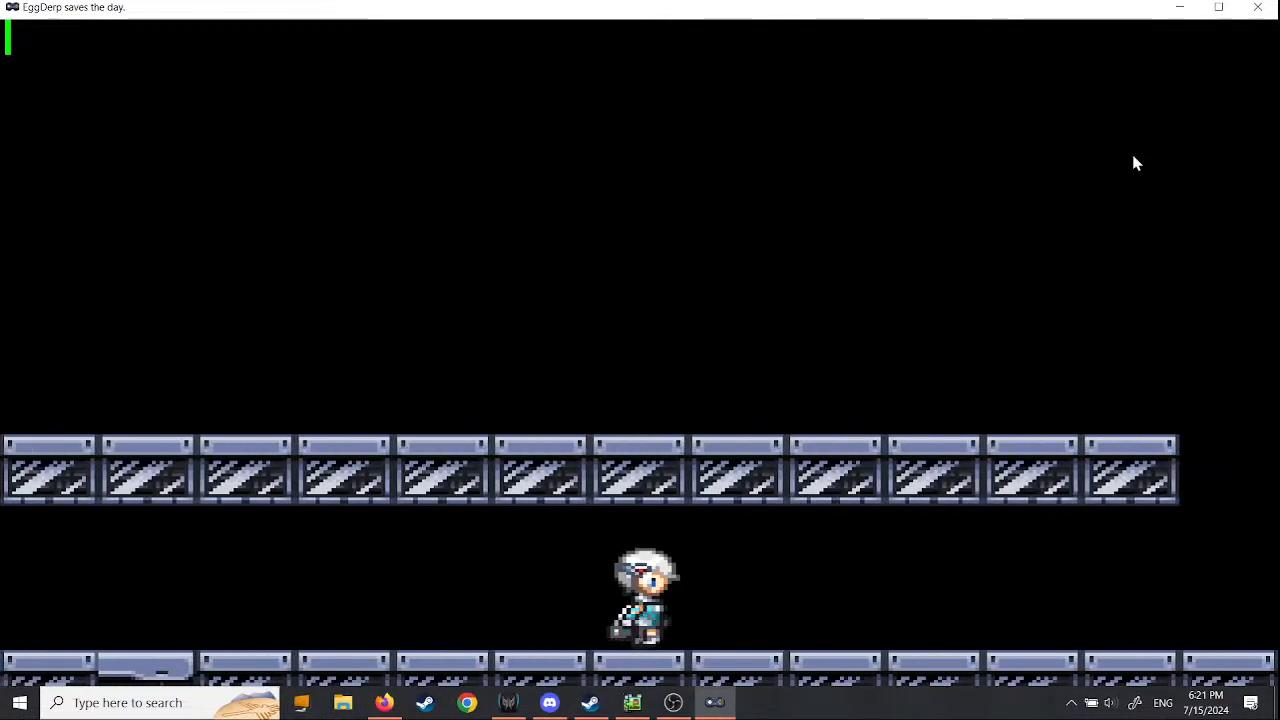
key("space")
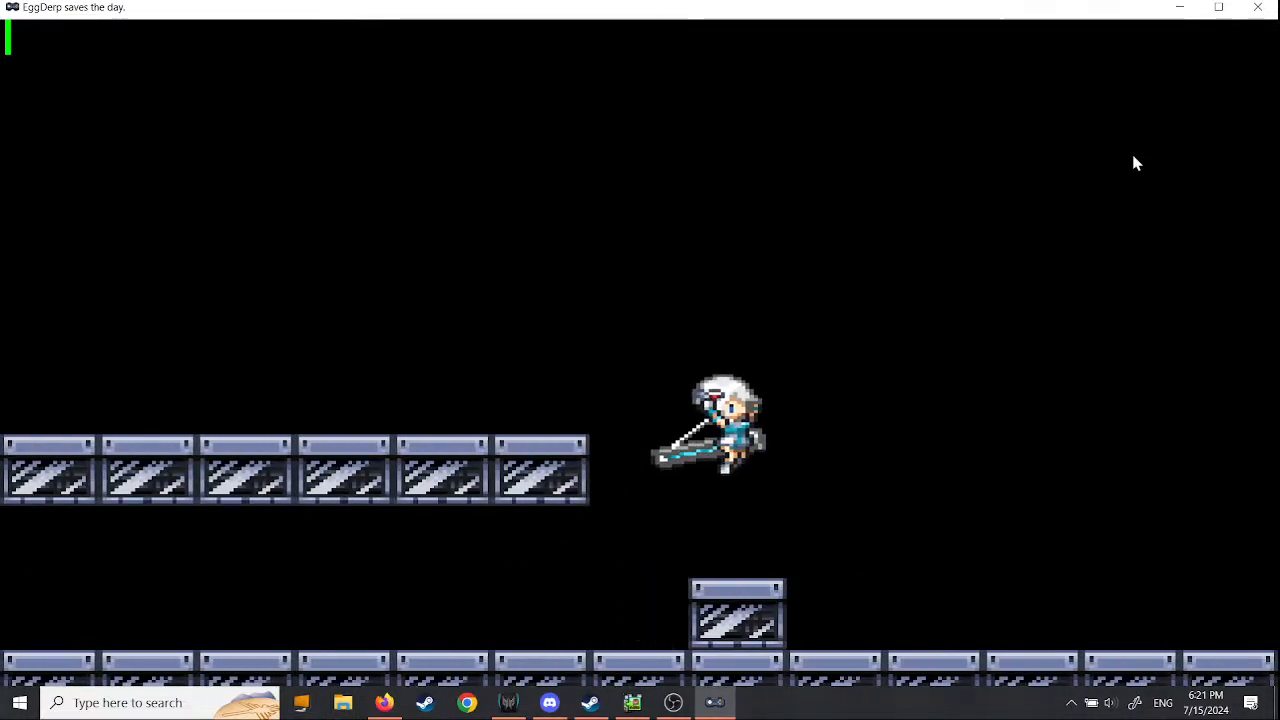
key("space")
key("Right")
key("space")
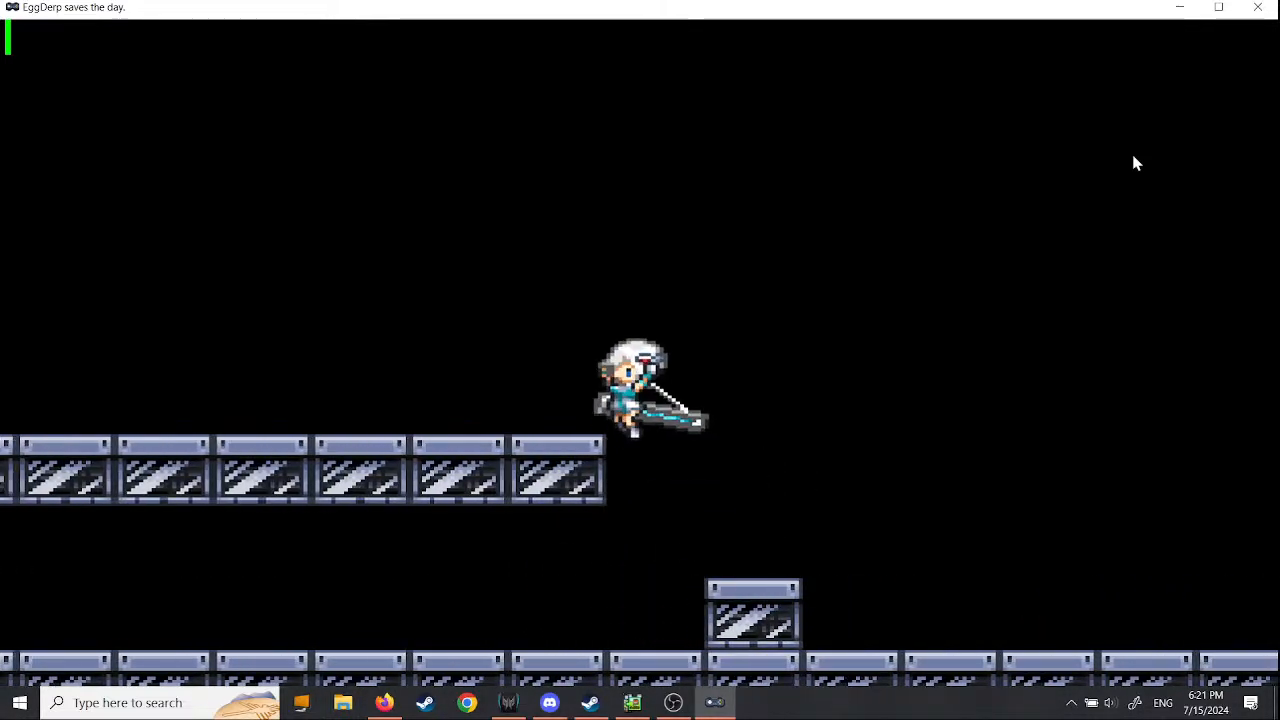
key("space")
key("Left")
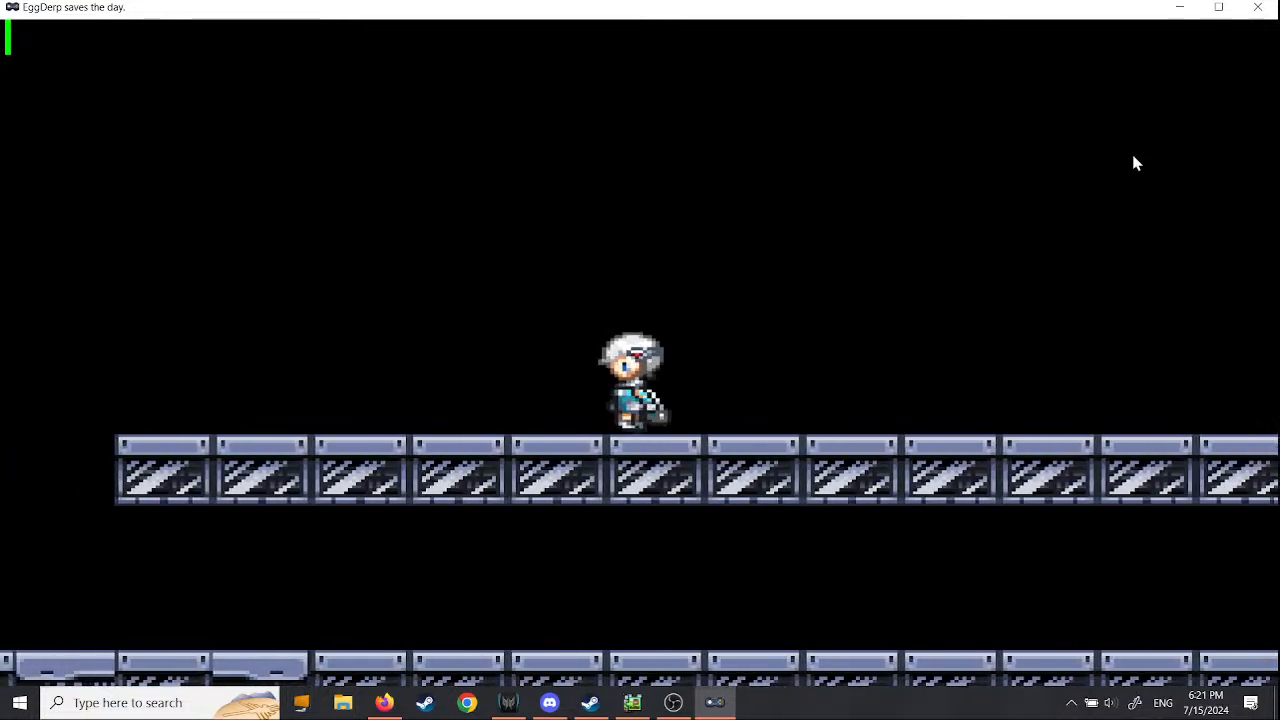
key("x")
key("Right")
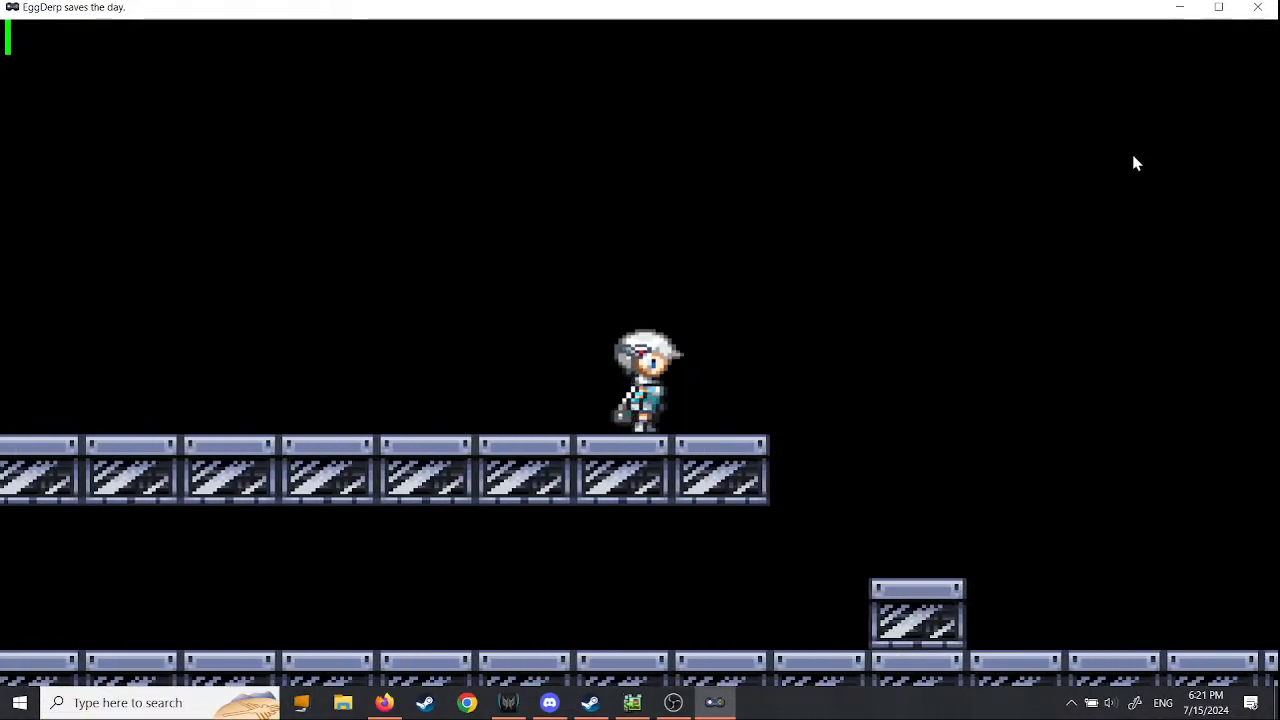
key("space")
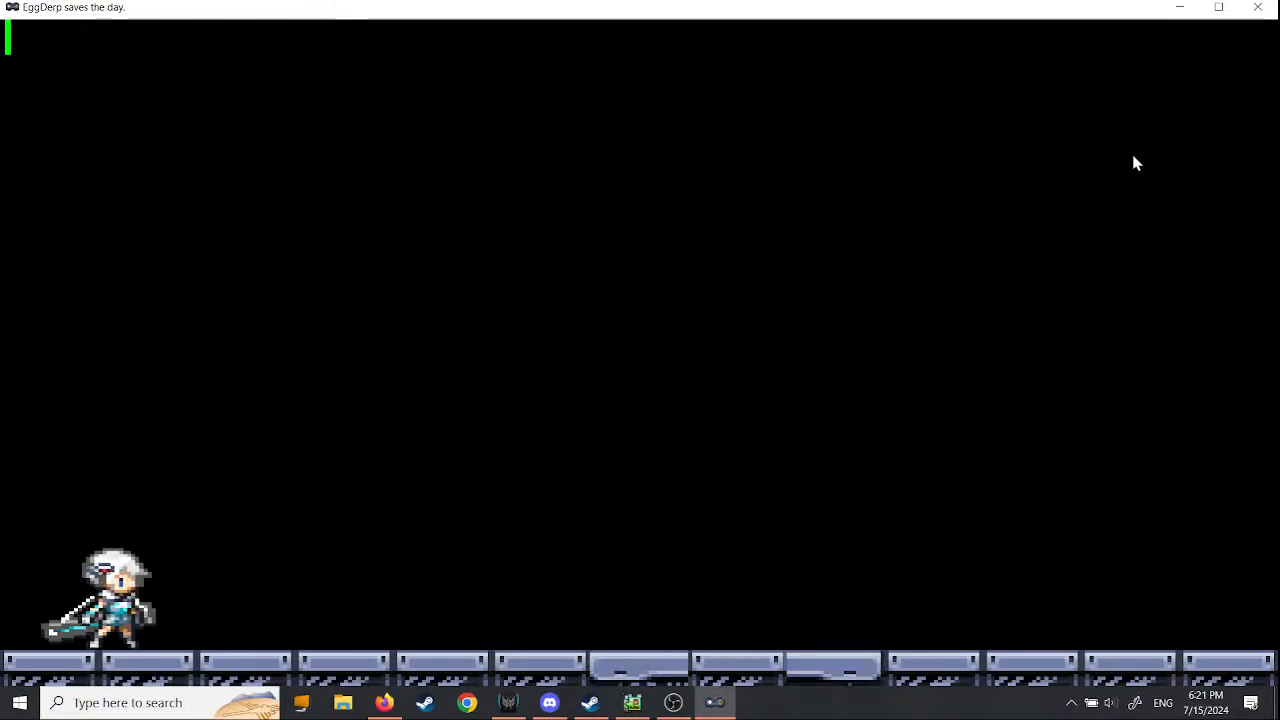
- Check the second scene's ground floor for enemies and return to the first scene
key("Right")
key("Right")
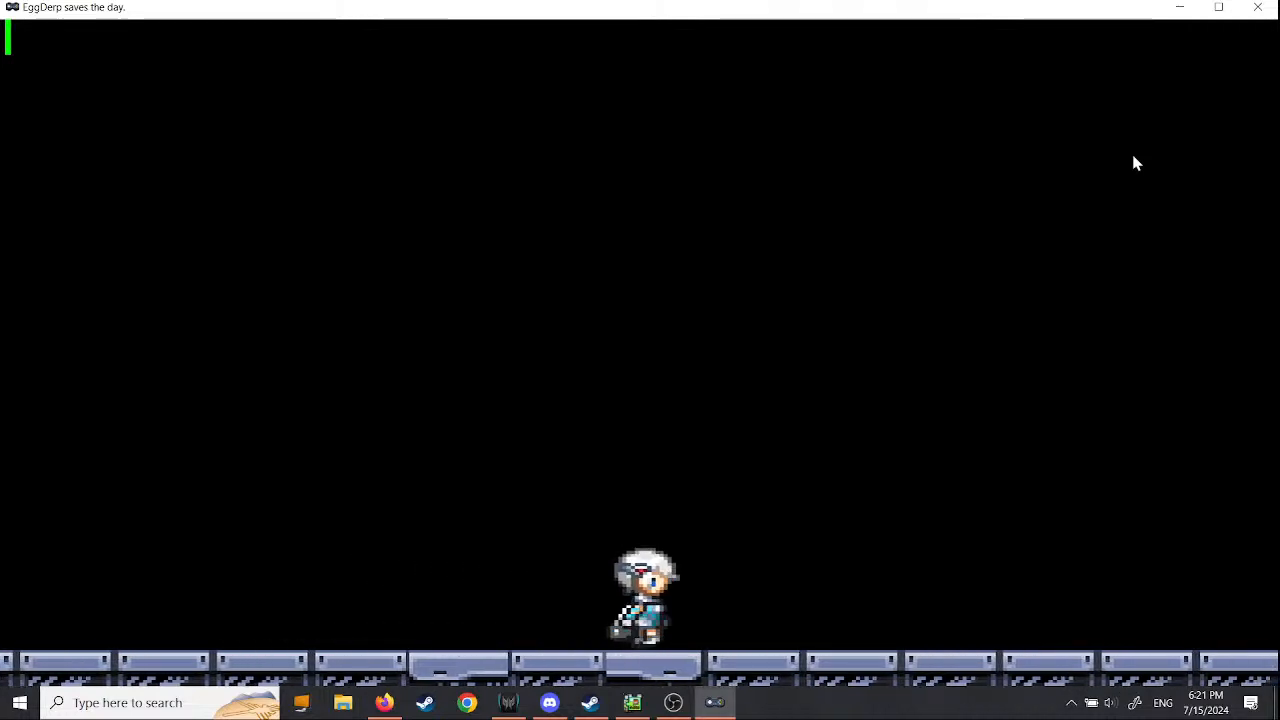
key("Right")
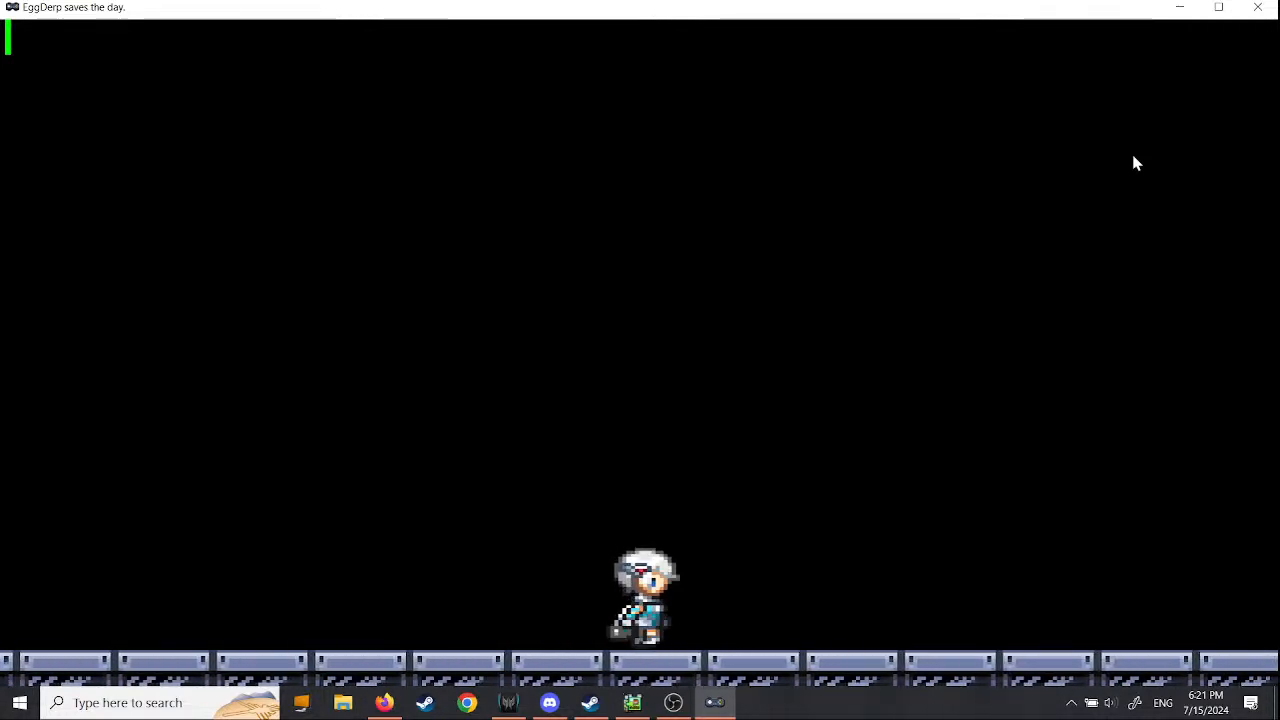
key("Left")
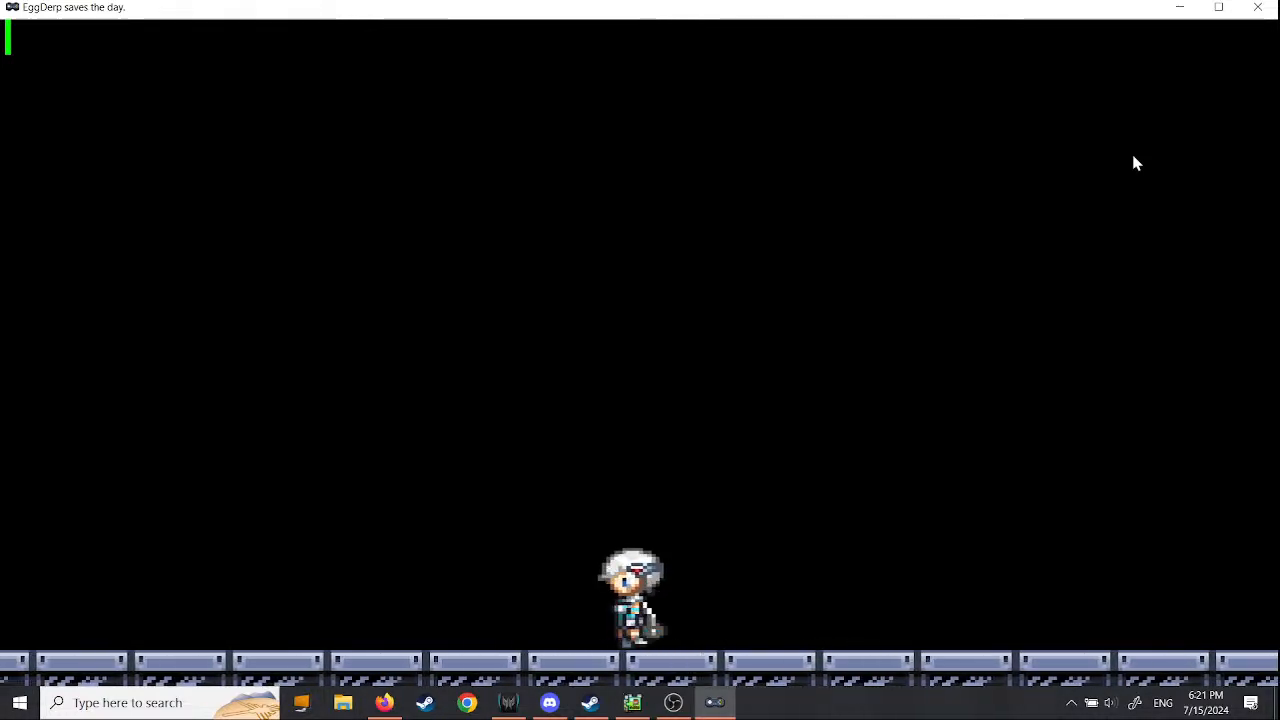
key("Left")
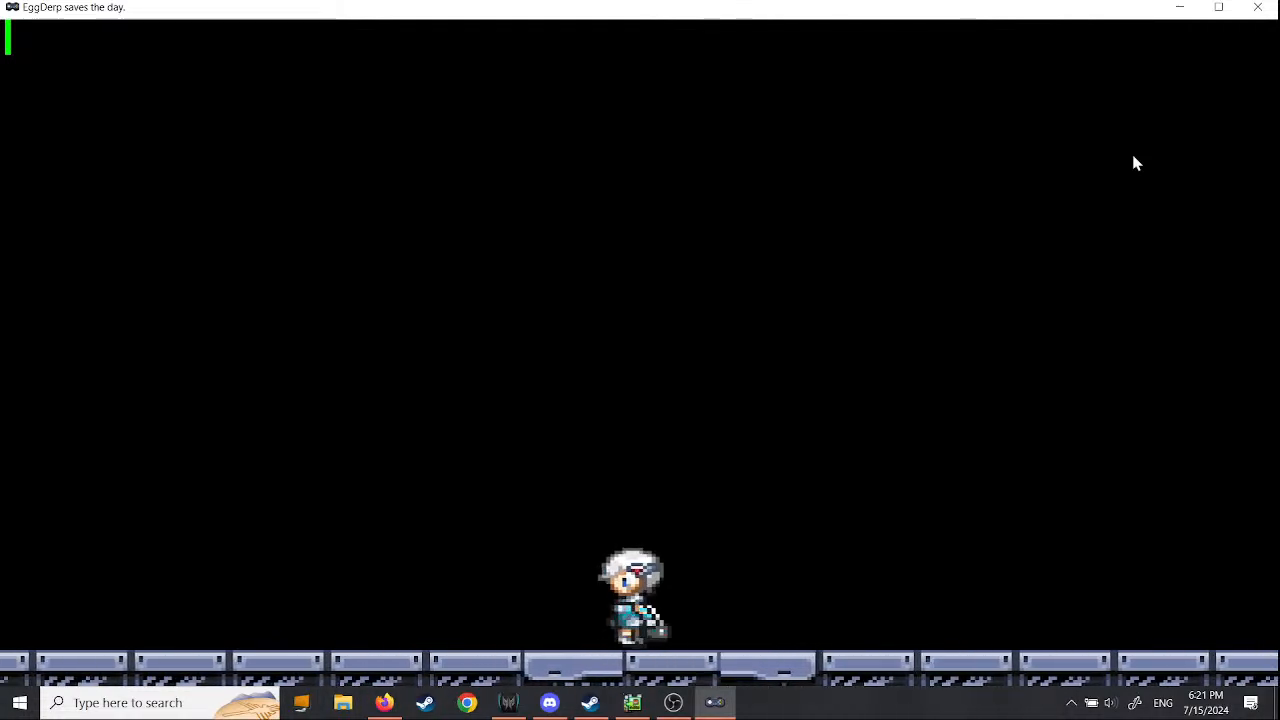
key("Left")
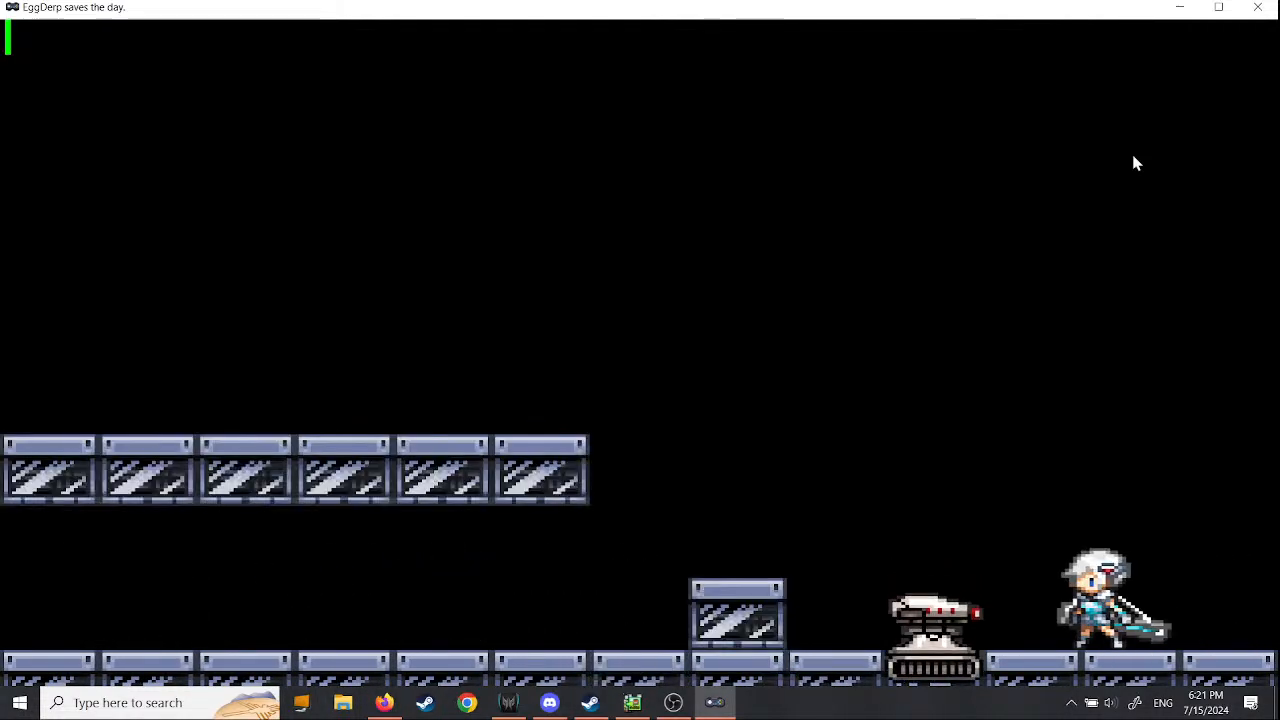
- Attack the remaining enemies near the single raised block to test the game clear condition
key("x")
key("Left")
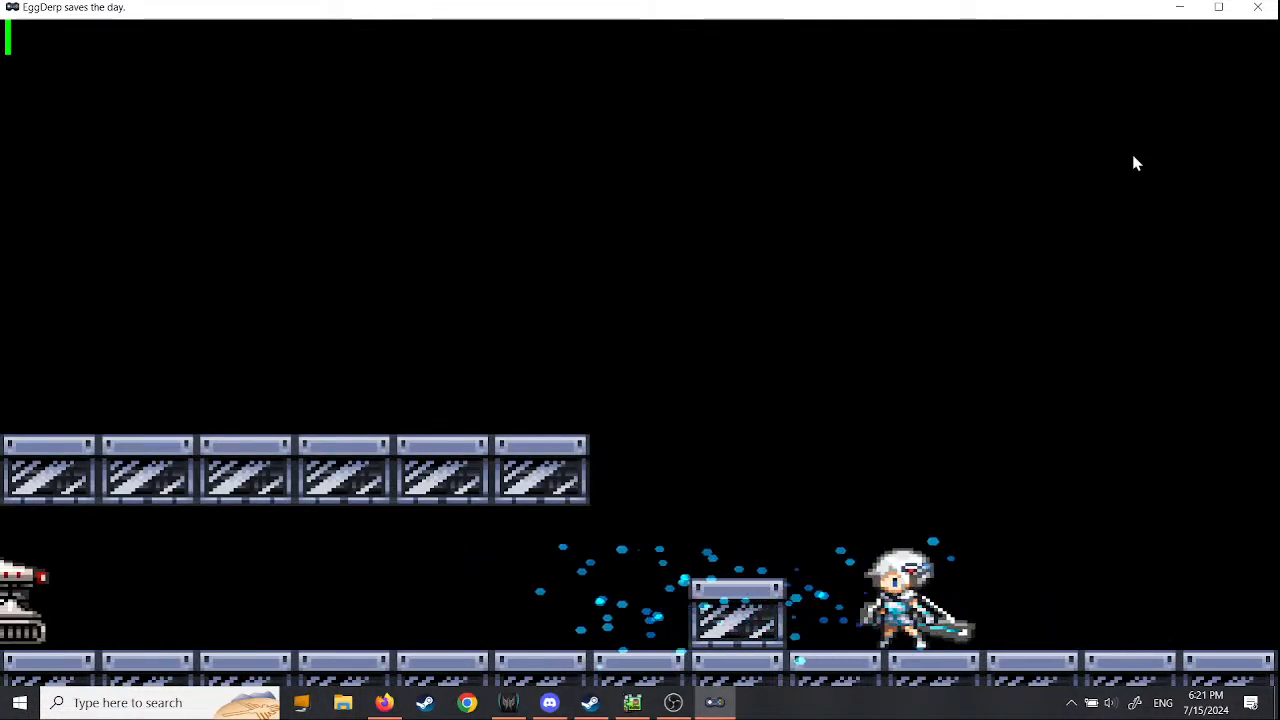
key("Right")
key("Left")
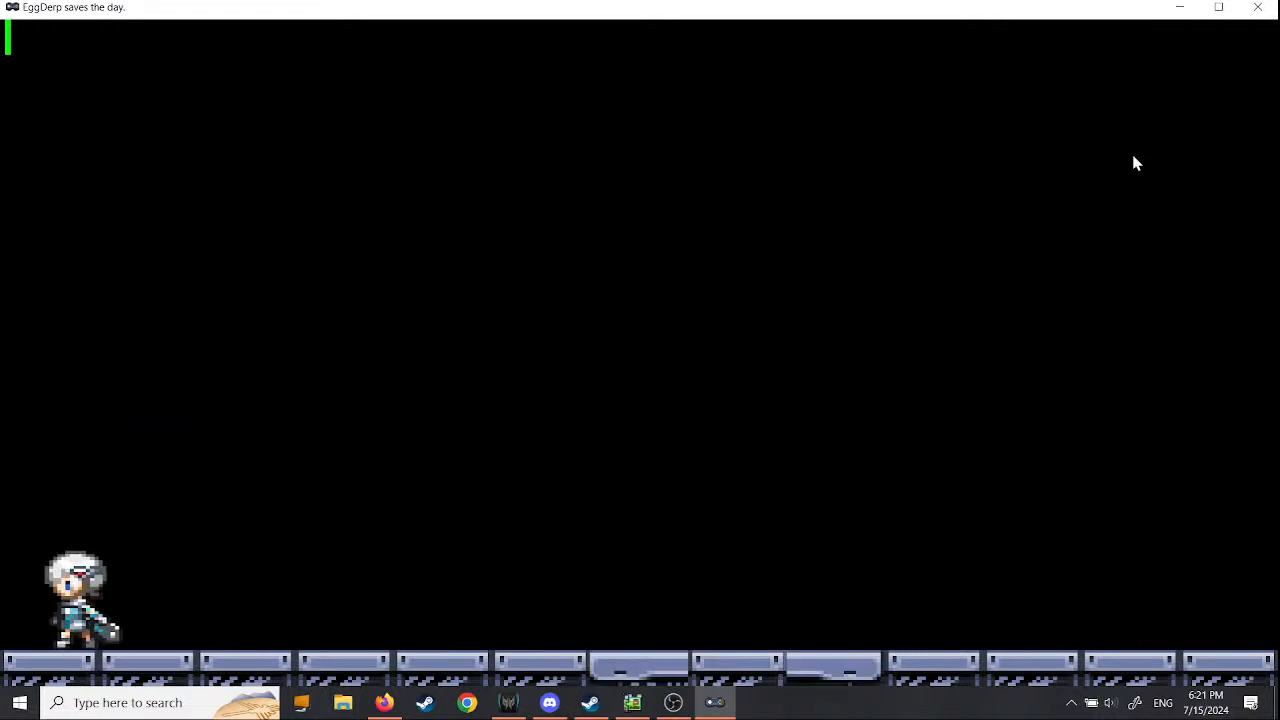
key("x")
key("Right")
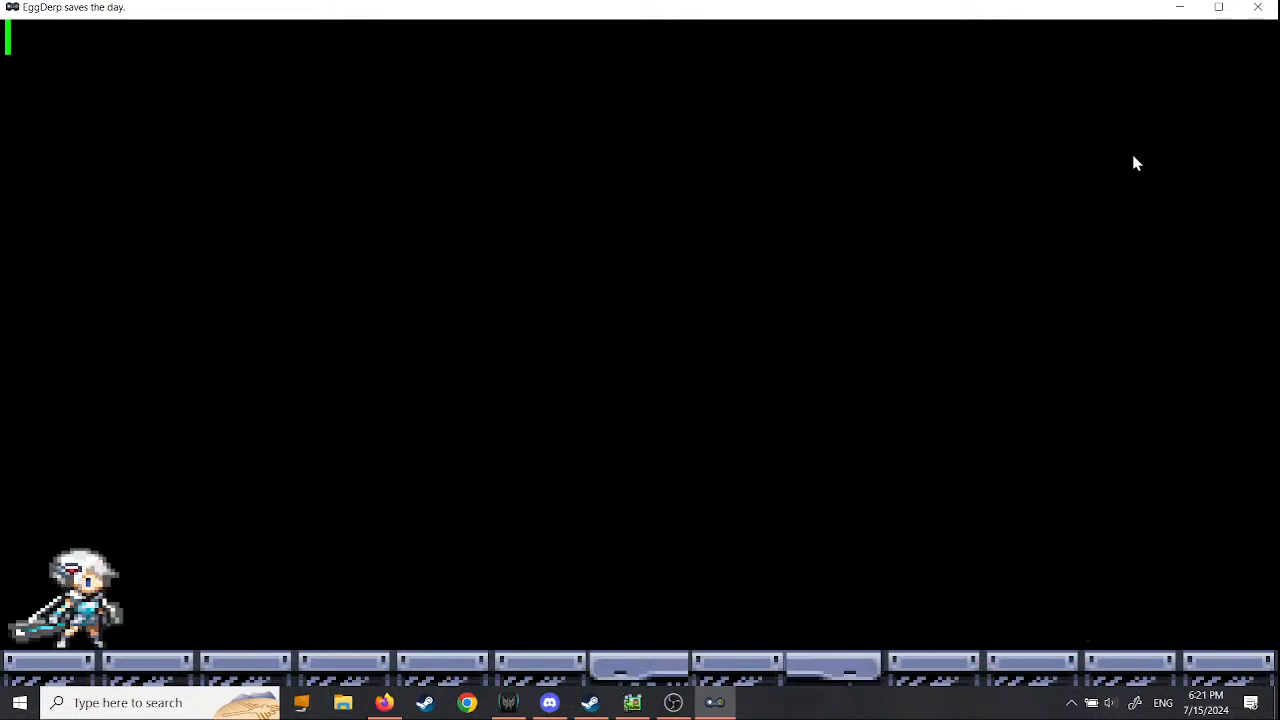
key("Left")
key("x")
key("Left")
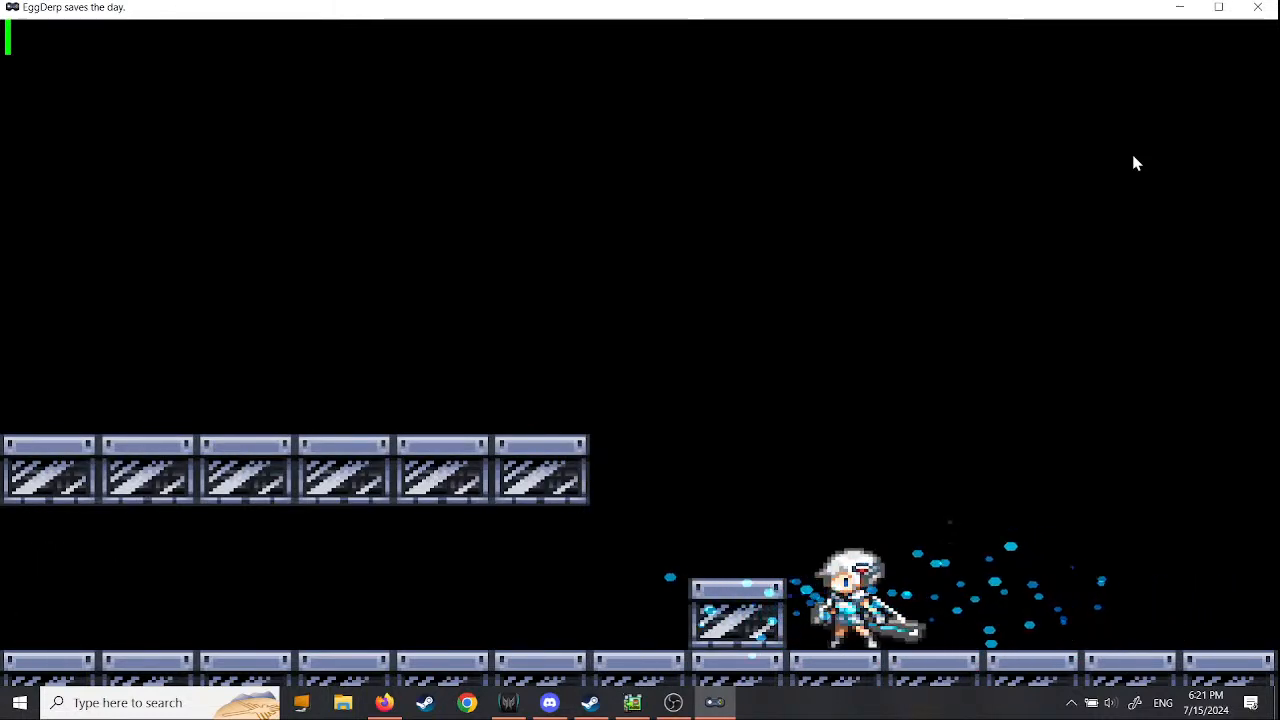
- Run back beneath the upper platform toward the first scene's start and close the test play
key("z")
key("Left")
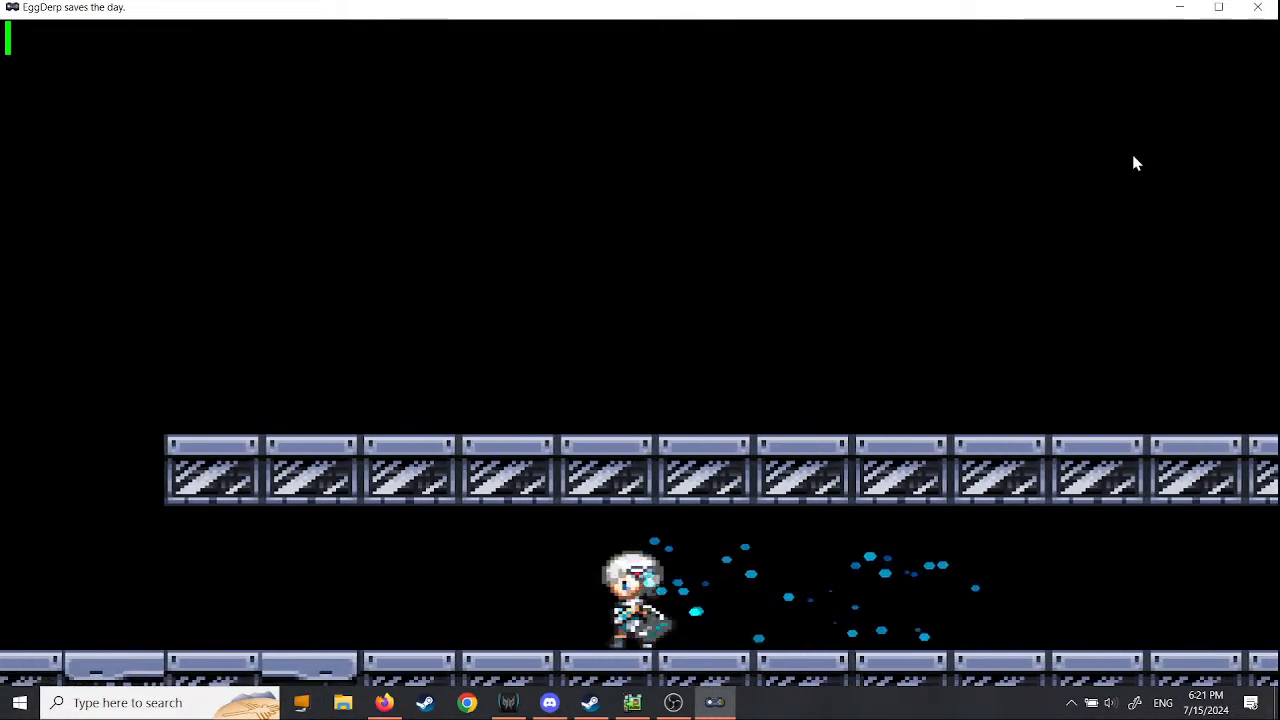
key("alt+Return")
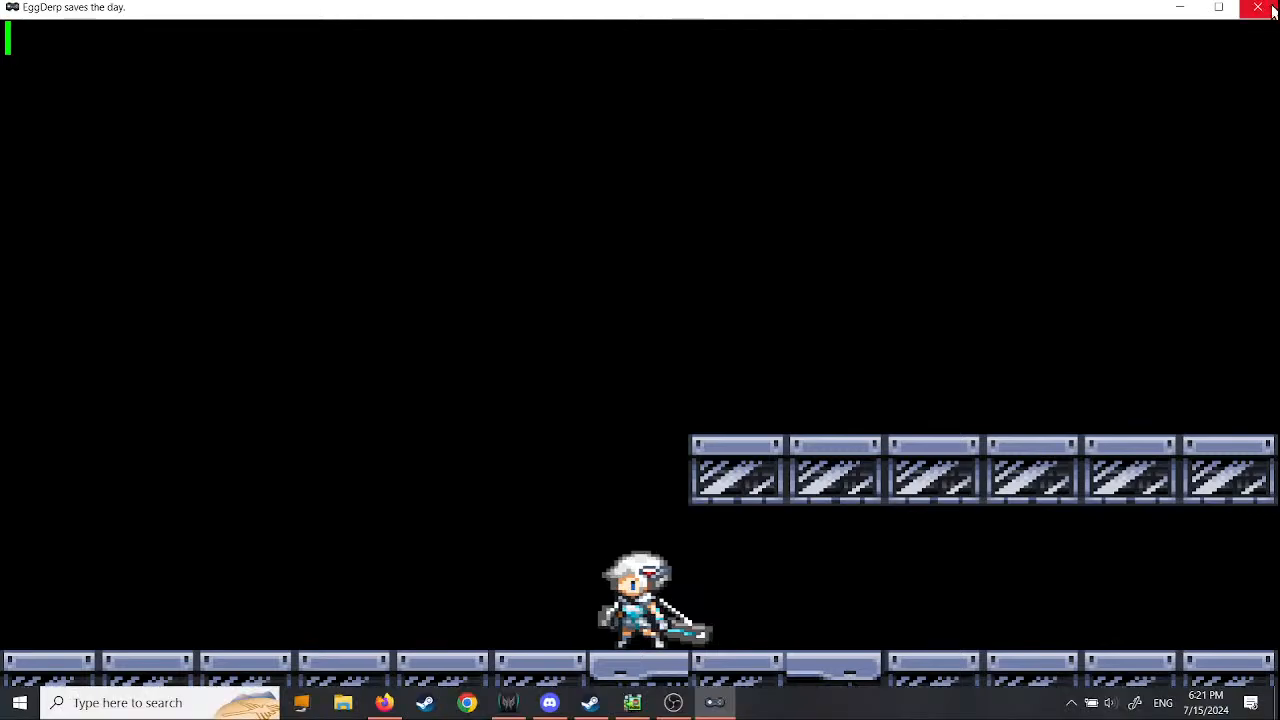
left_click(1258, 8)
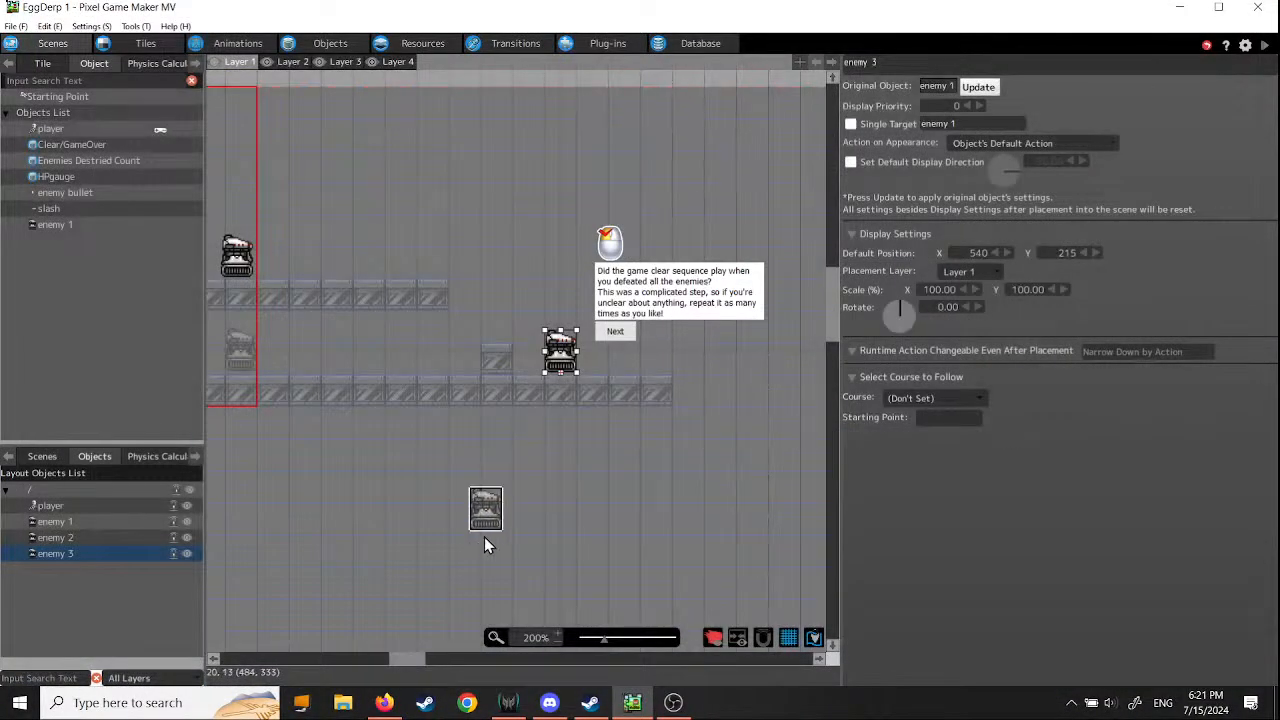
- Place two additional enemy 1 objects on Layer 1's ground floor beneath the upper platform, at about X 258, Y 214 and X 216, Y 213
middle_click_drag(484, 537, 691, 567)
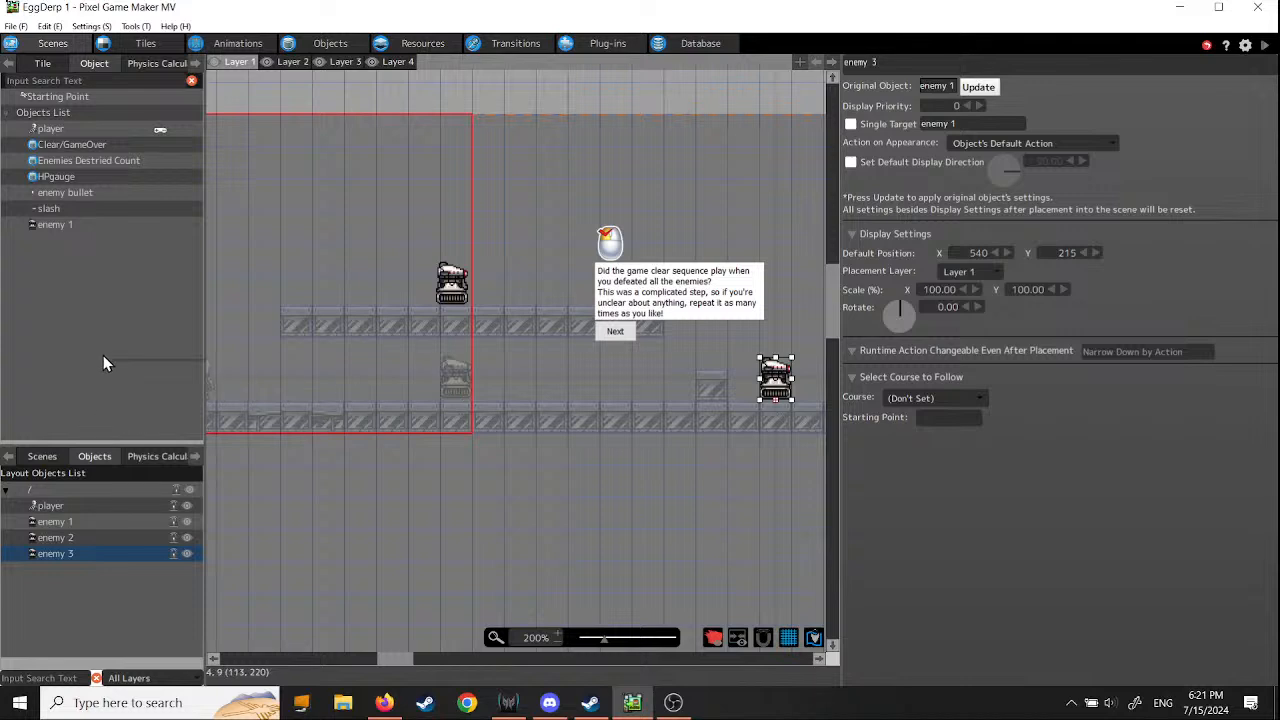
left_click(54, 370)
left_click(121, 592)
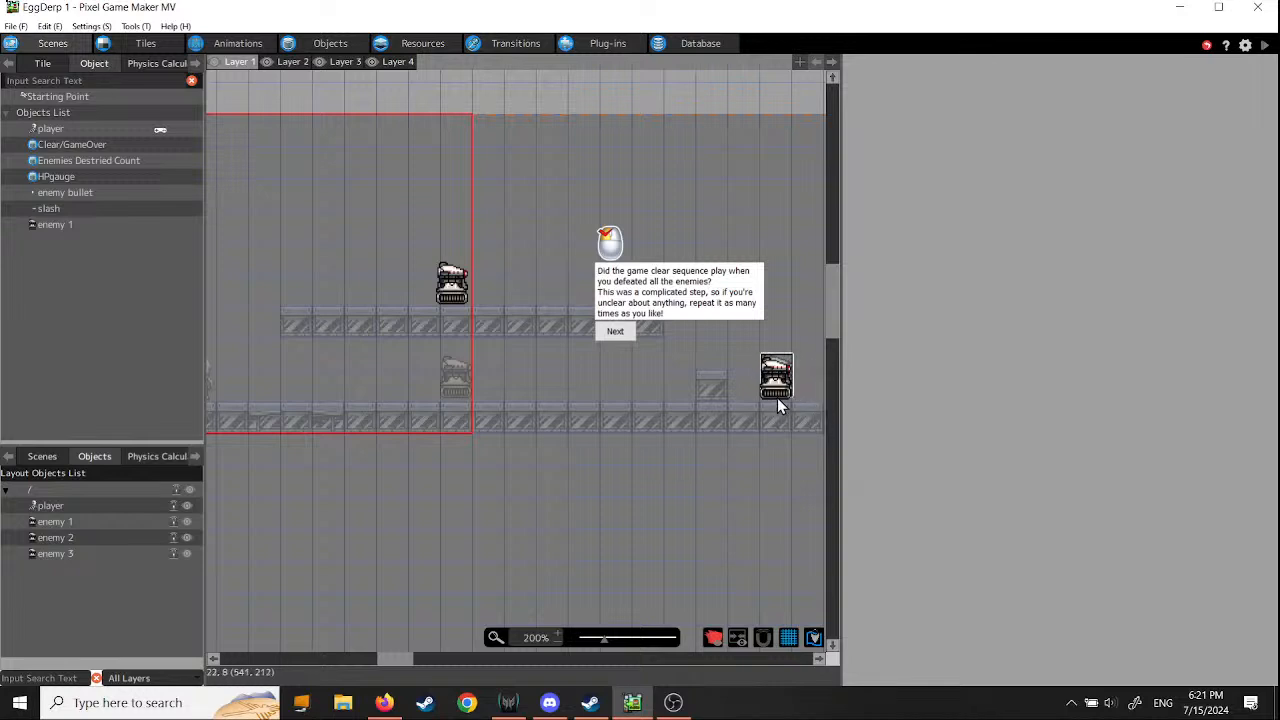
left_click(399, 399)
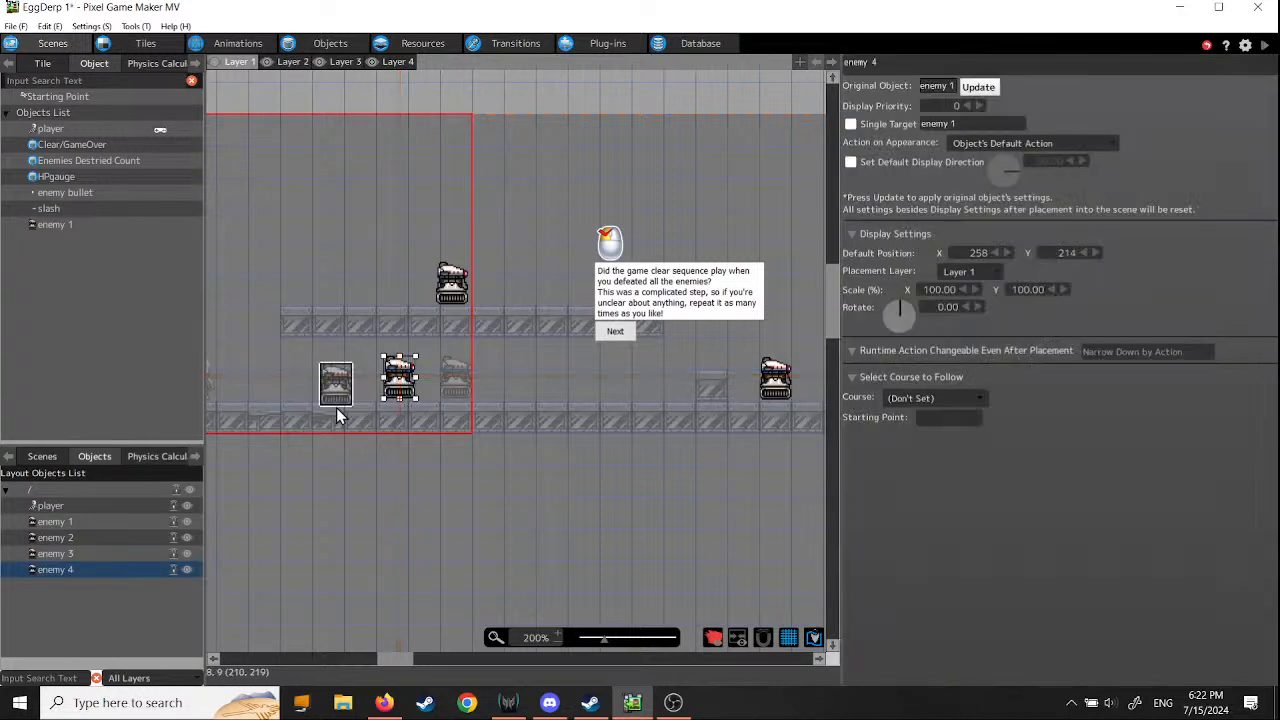
left_click(344, 399)
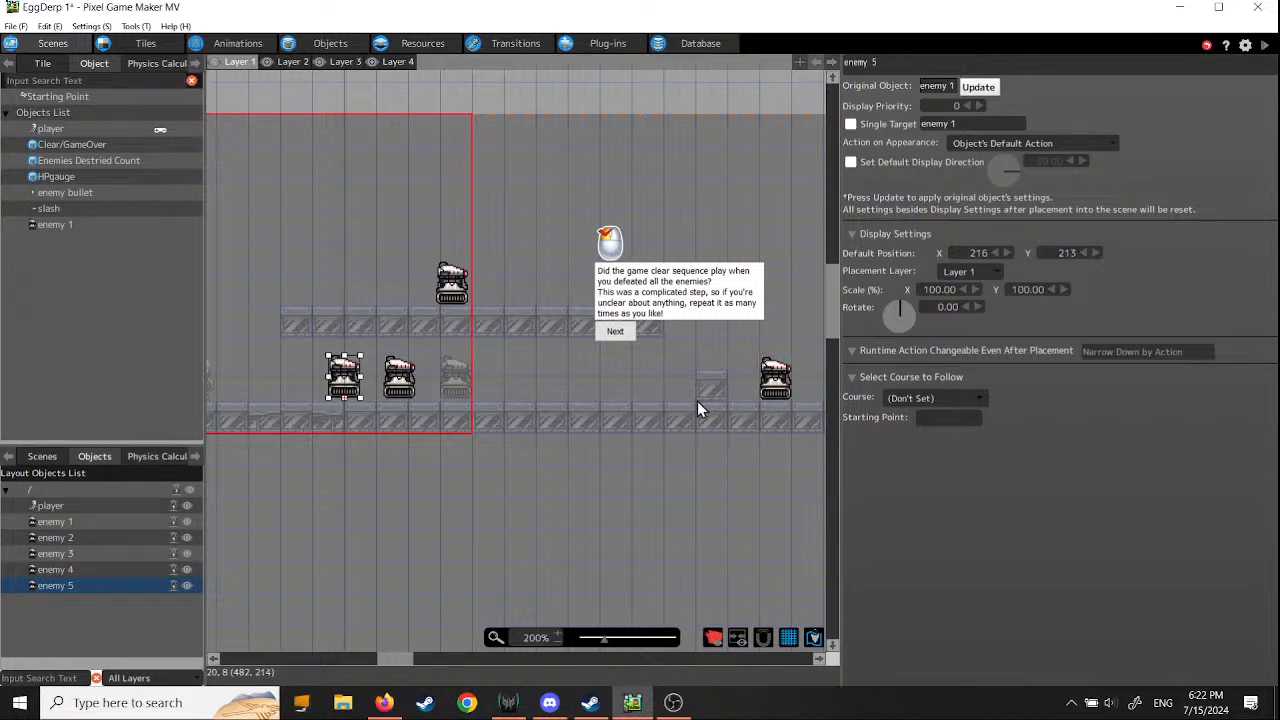
- Delete enemy 3 beyond the single raised block and enemy 2 on the upper platform
right_click(778, 390)
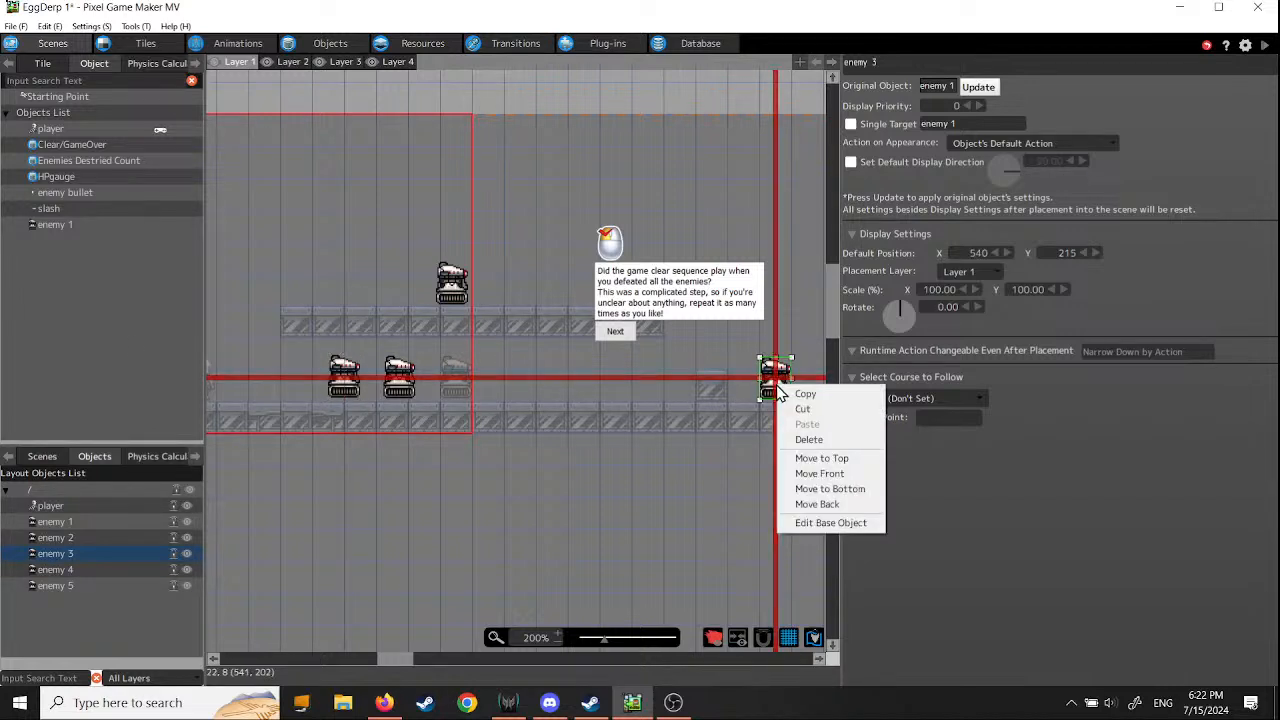
left_click(810, 441)
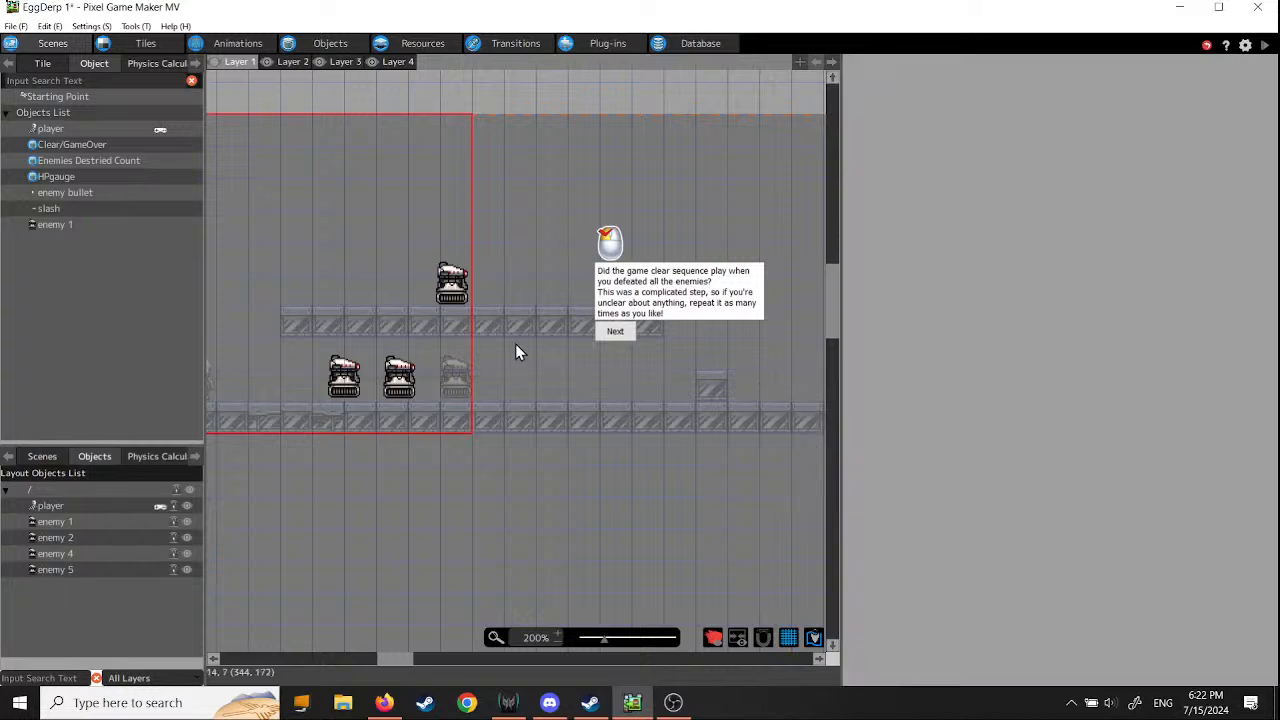
left_click(458, 287)
right_click(456, 289)
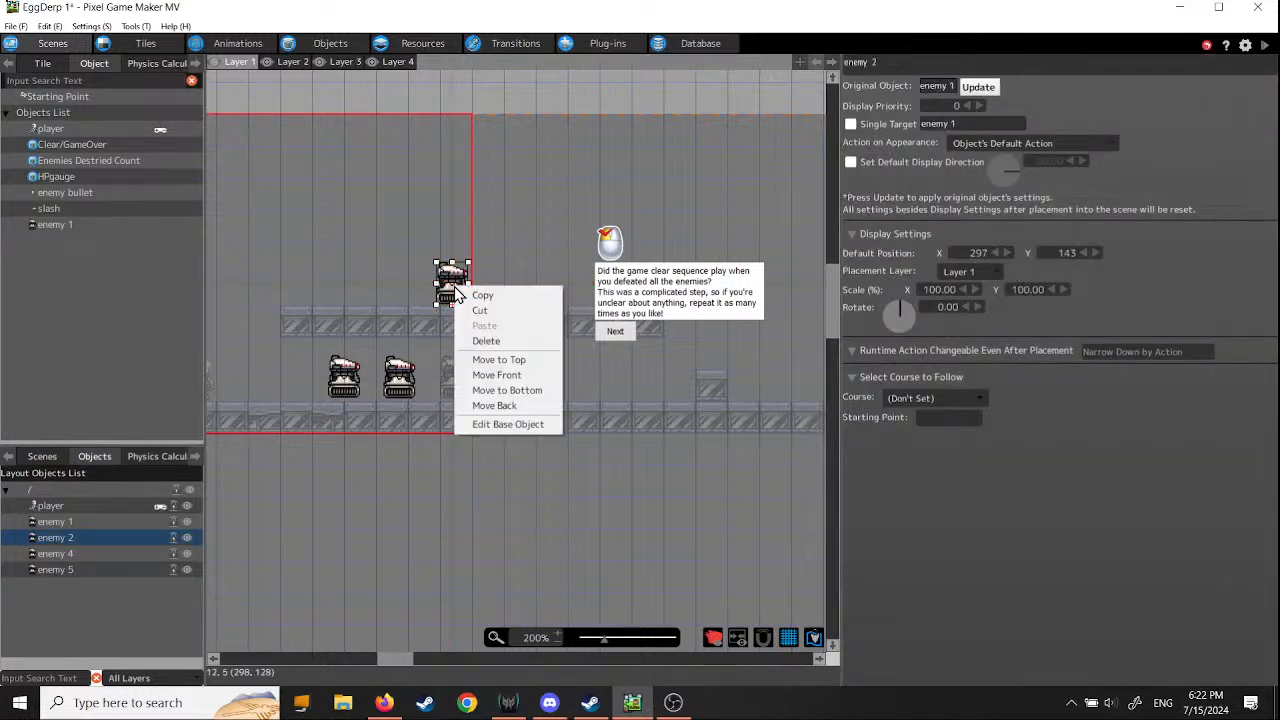
left_click(487, 341)
- Move enemy 4 to about X 394, Y 214 and enemy 5 to about X 349, Y 215, and save the project
middle_click_drag(415, 473, 468, 519)
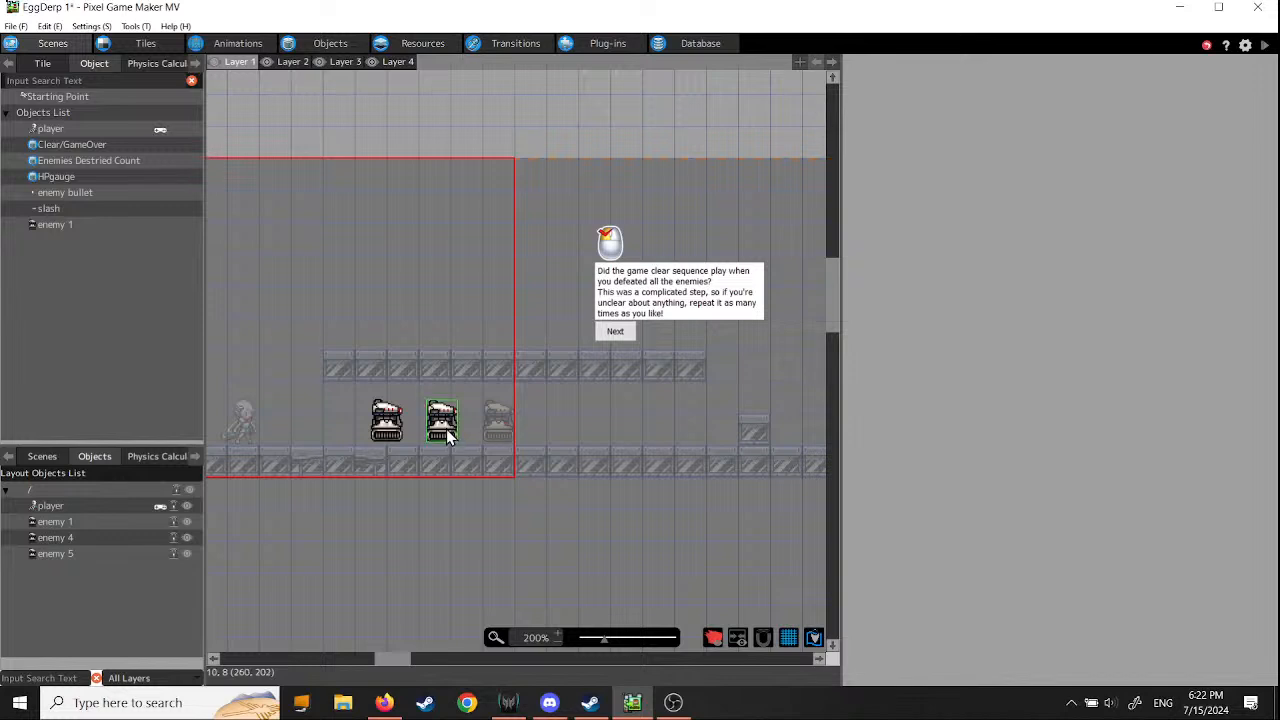
left_click_drag(447, 435, 632, 437)
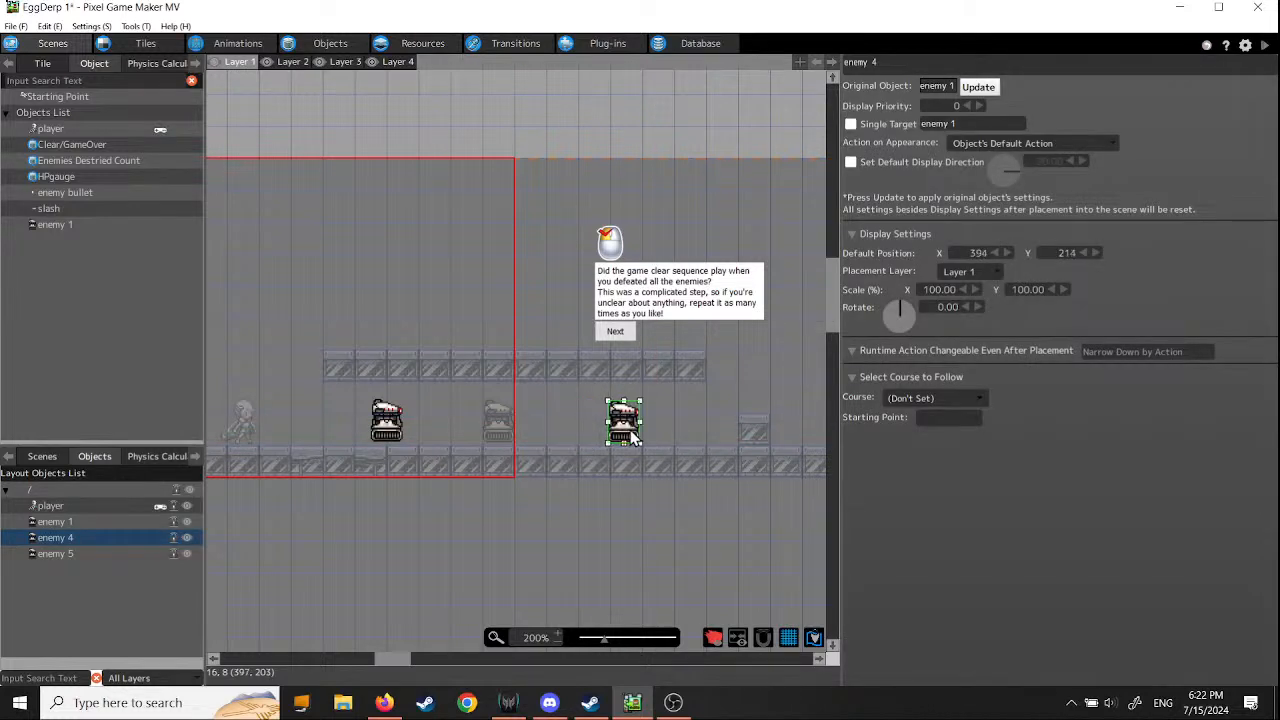
left_click_drag(380, 425, 568, 426)
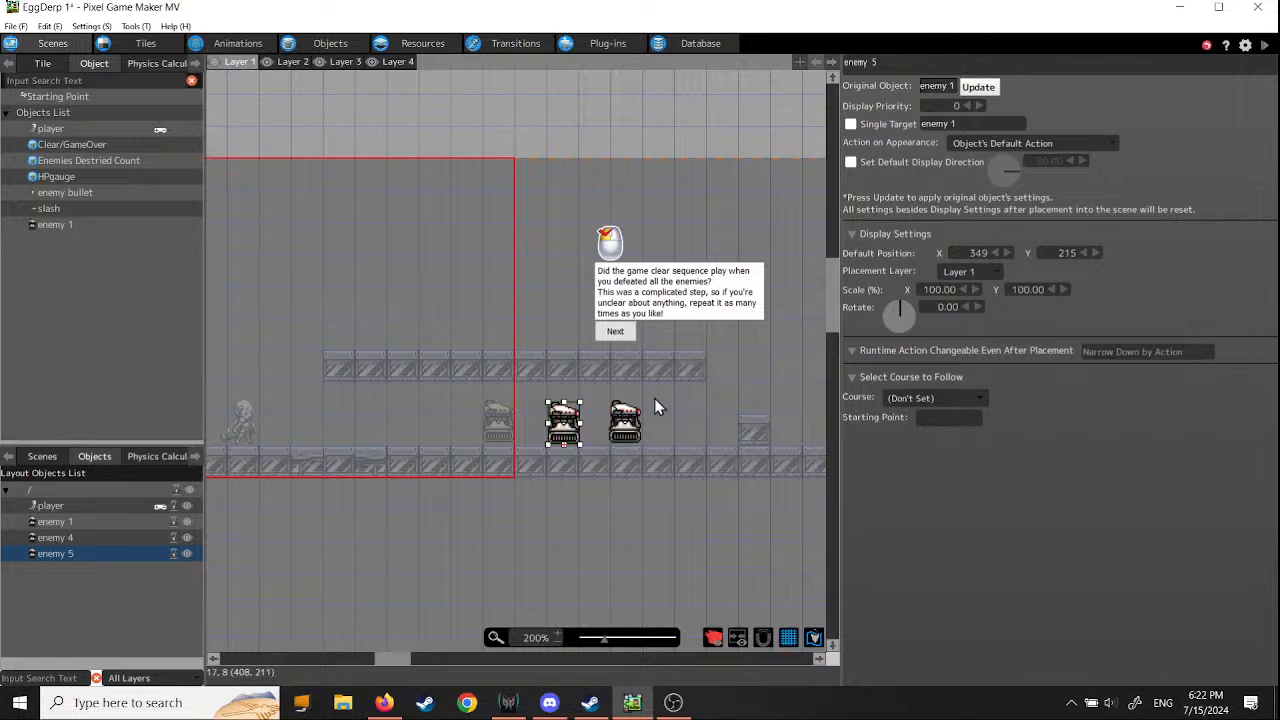
left_click(16, 27)
left_click(40, 89)
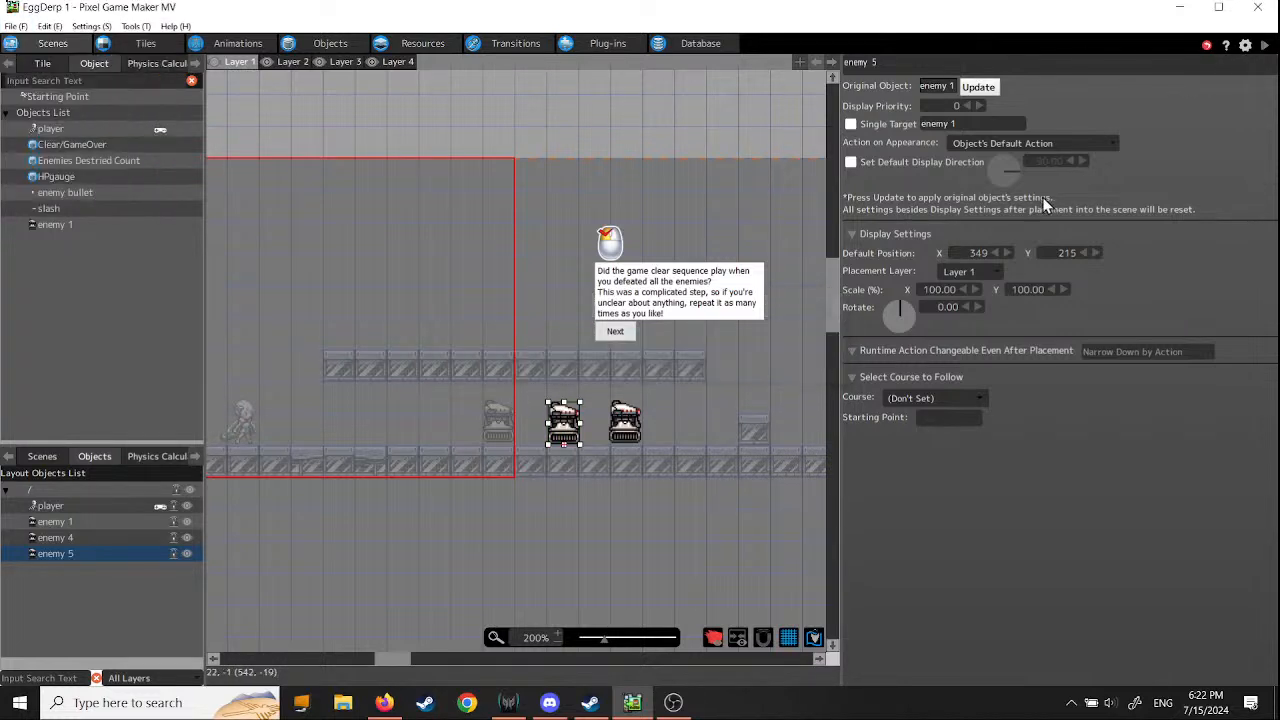
- Start a test play, attack the enemy beneath the upper platform, and run on to the single raised block
left_click(1265, 46)
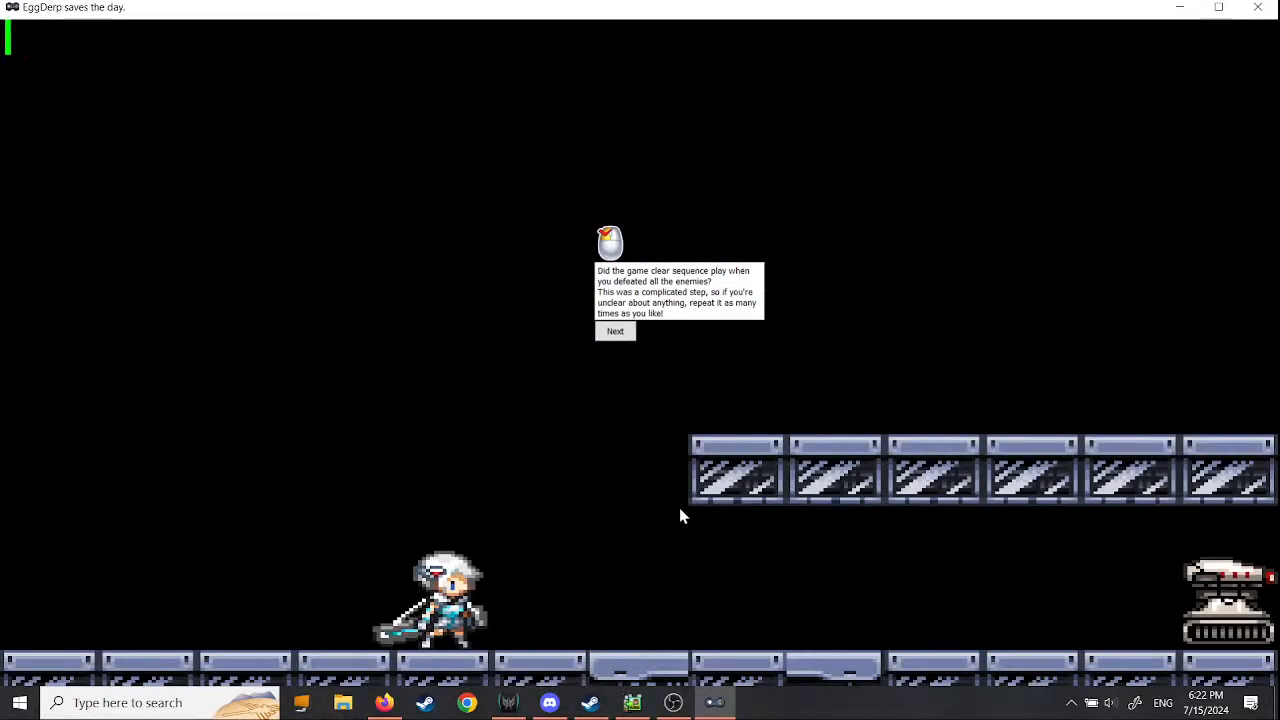
key("Right")
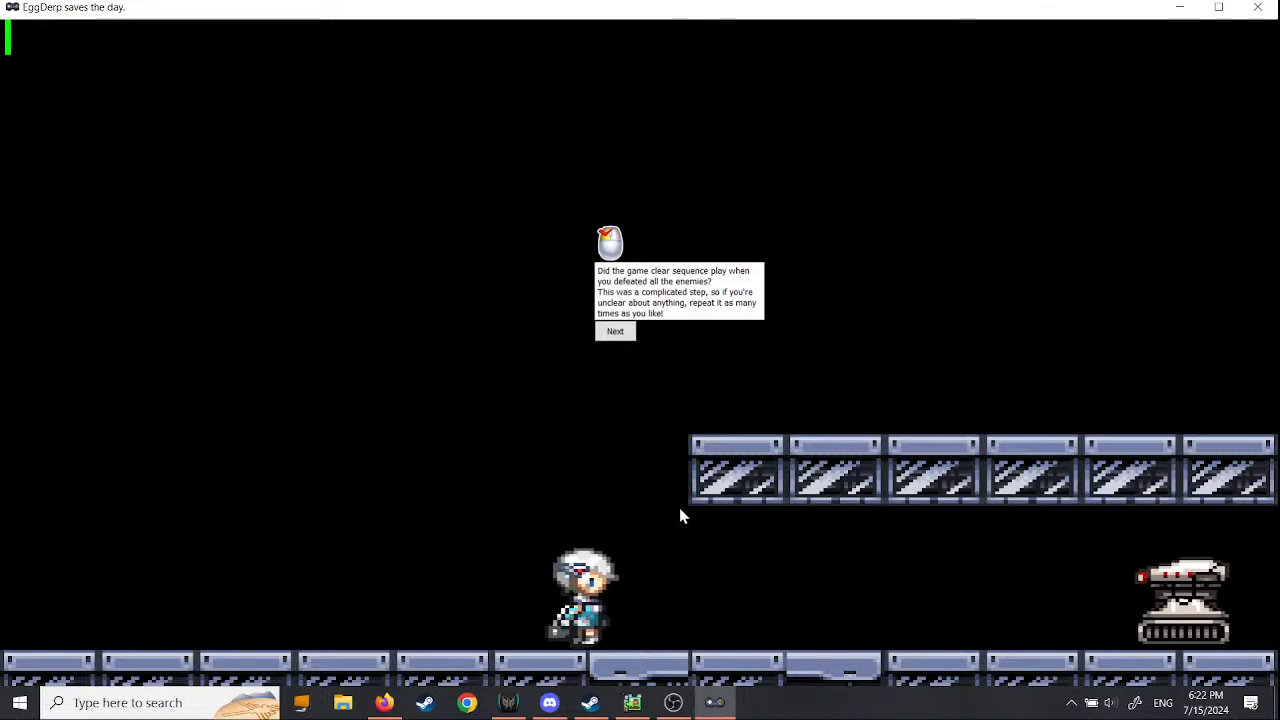
key("Right")
key("z")
key("z")
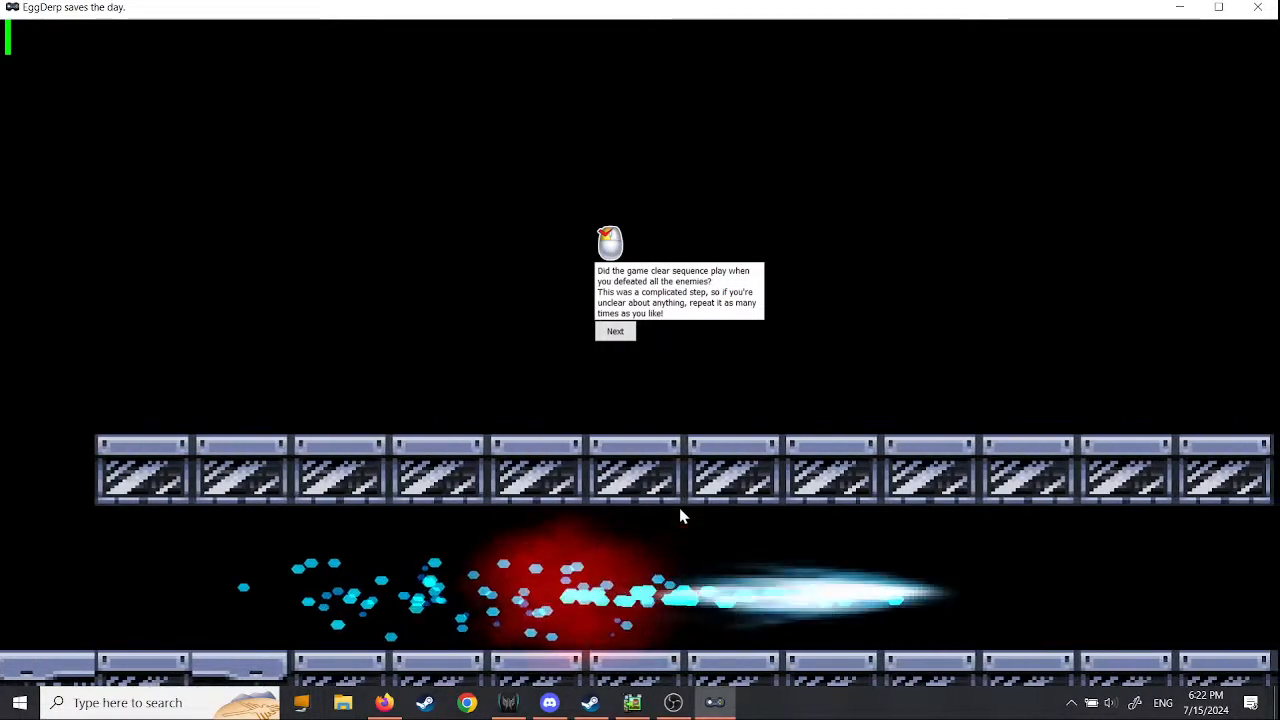
key("Right")
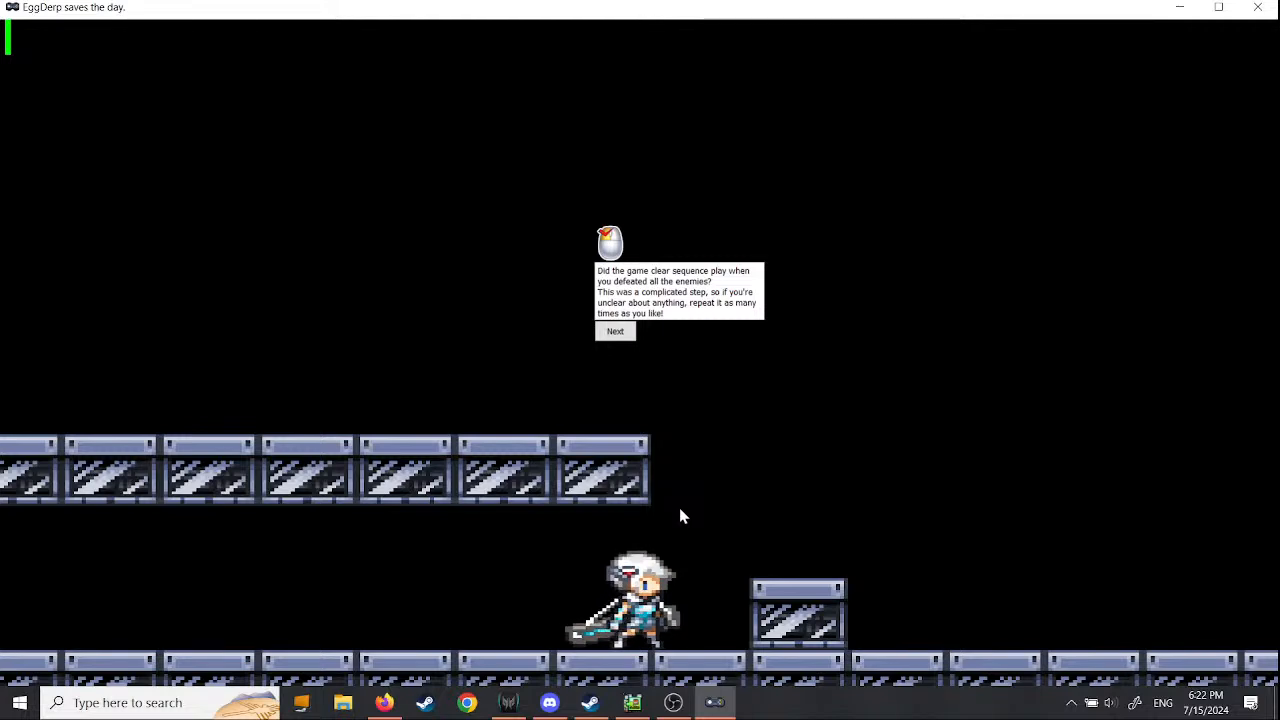
- Run back to the scene's start and return past the raised block to look for the remaining enemies, and close the test play
key("Left")
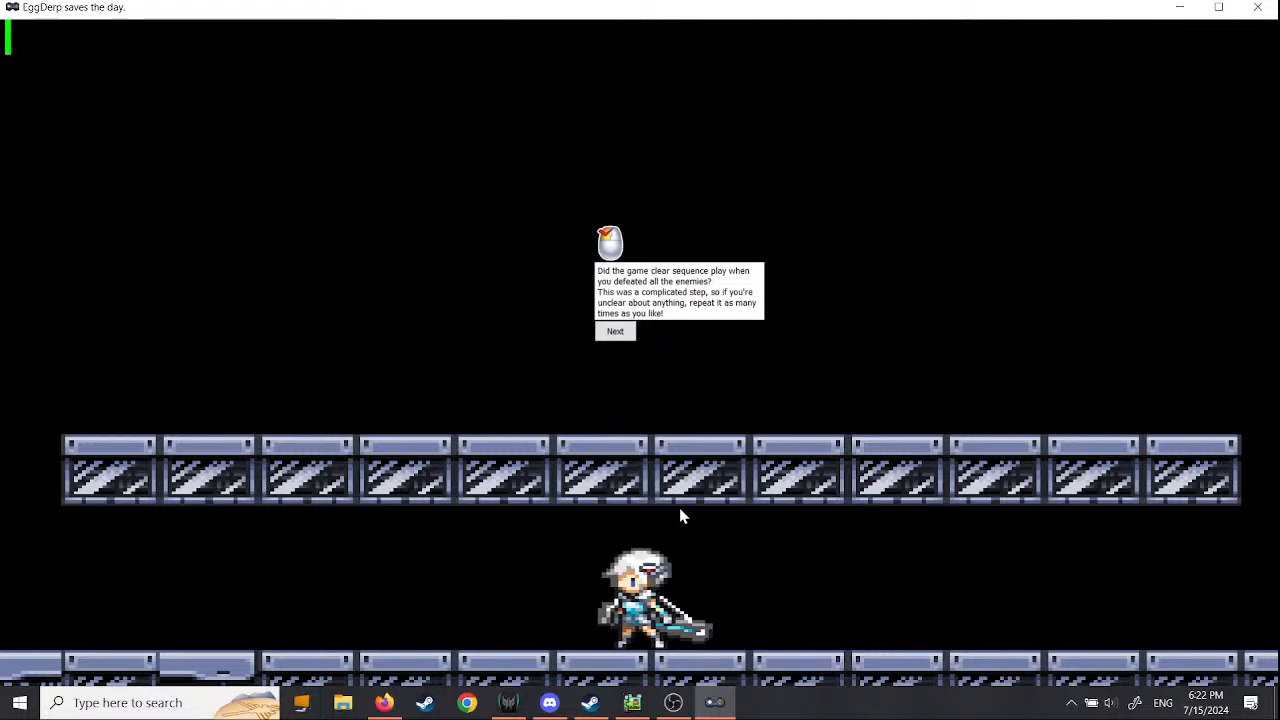
key("Left")
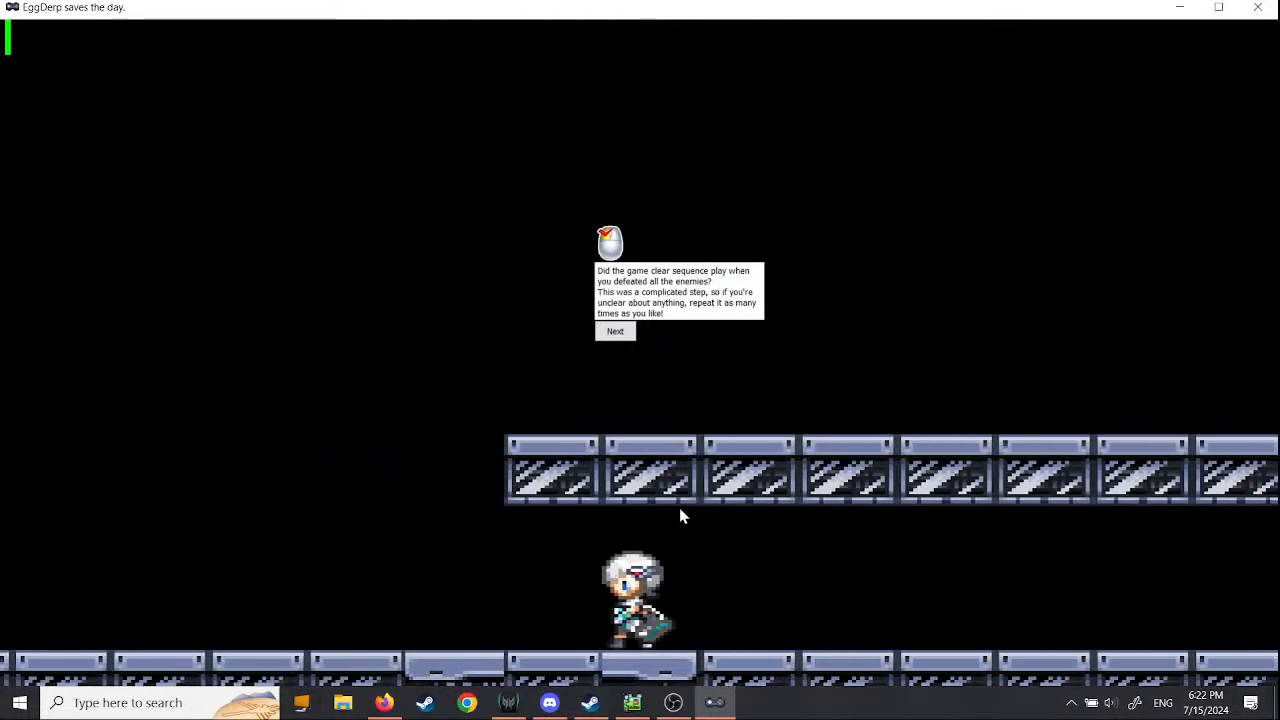
key("Left")
key("space")
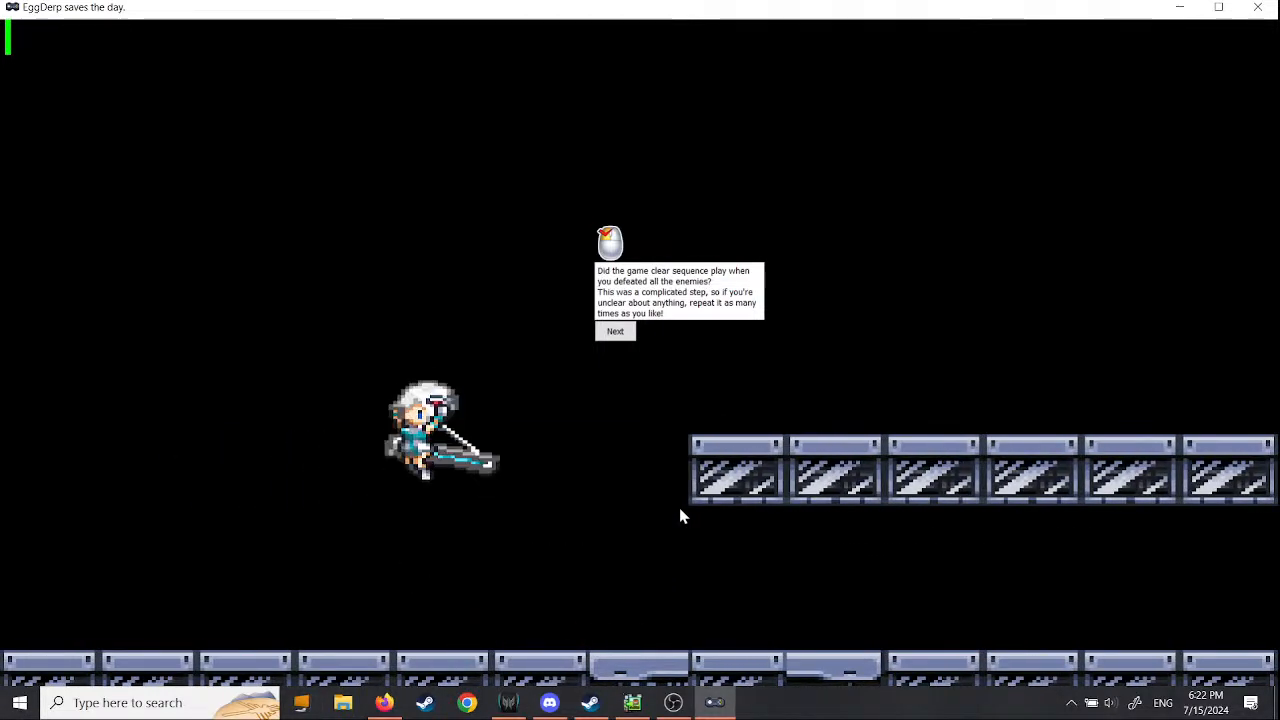
key("Right")
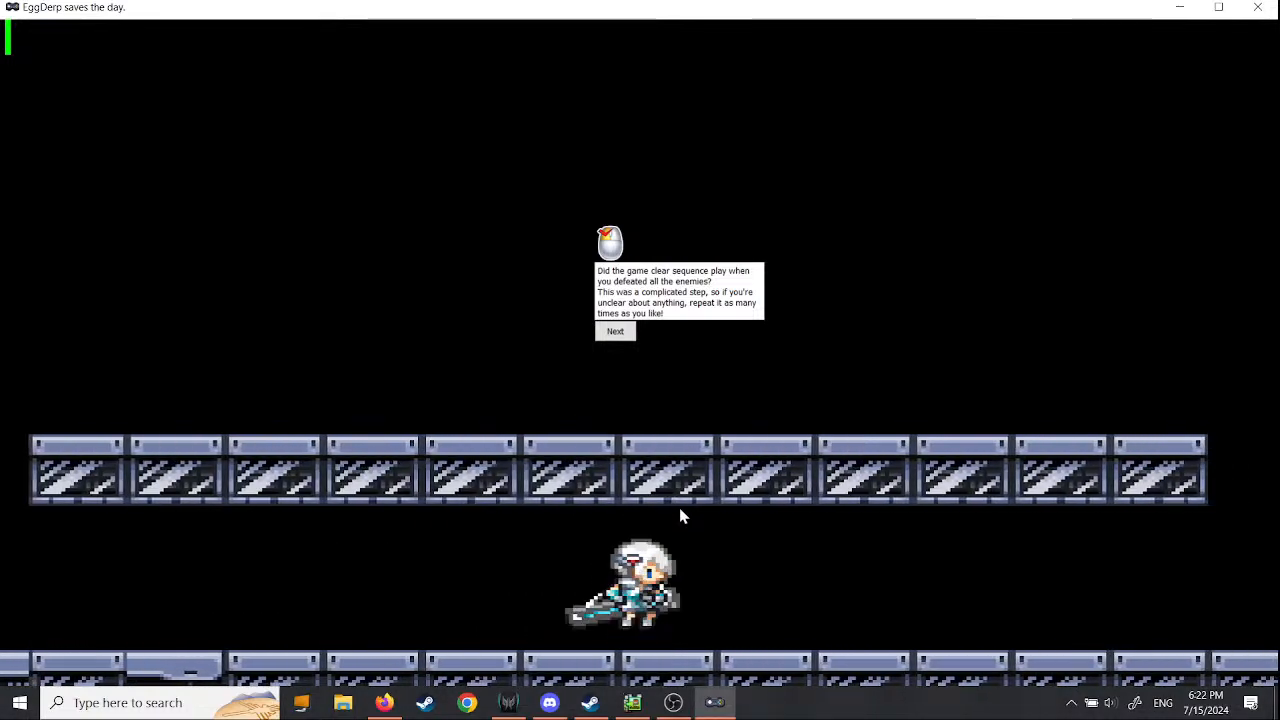
key("Right")
key("space")
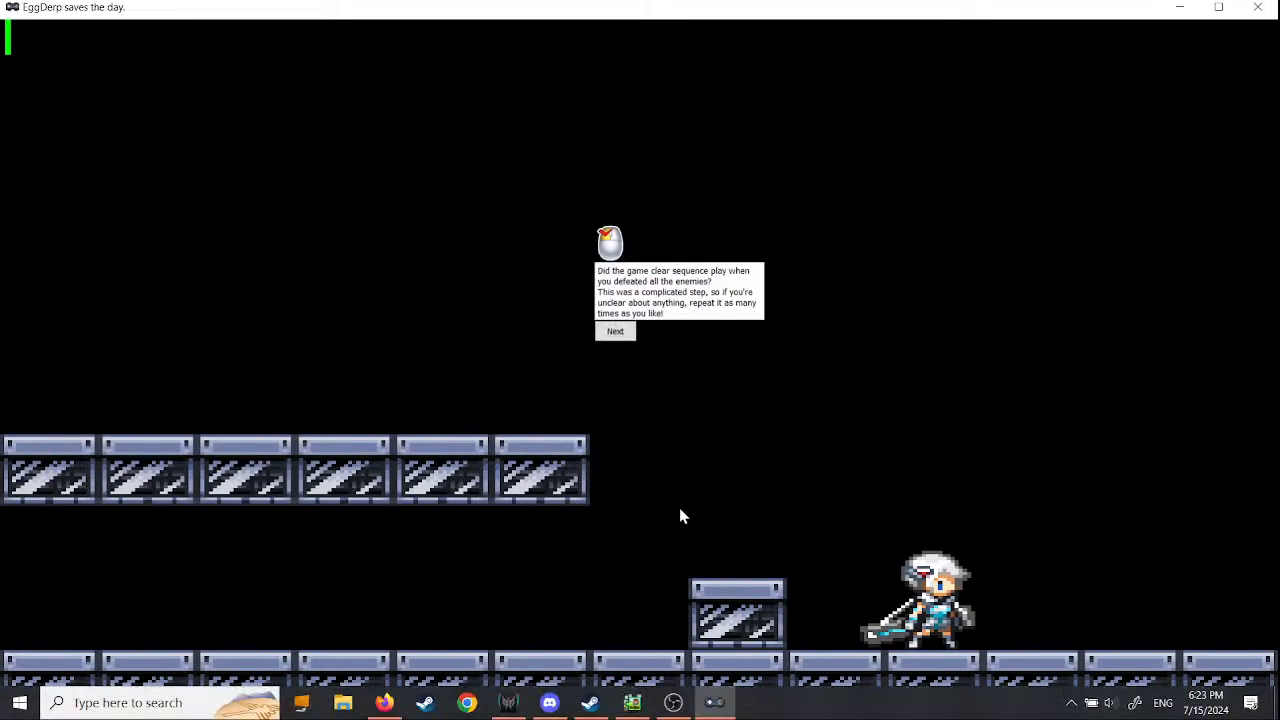
left_click(1257, 7)
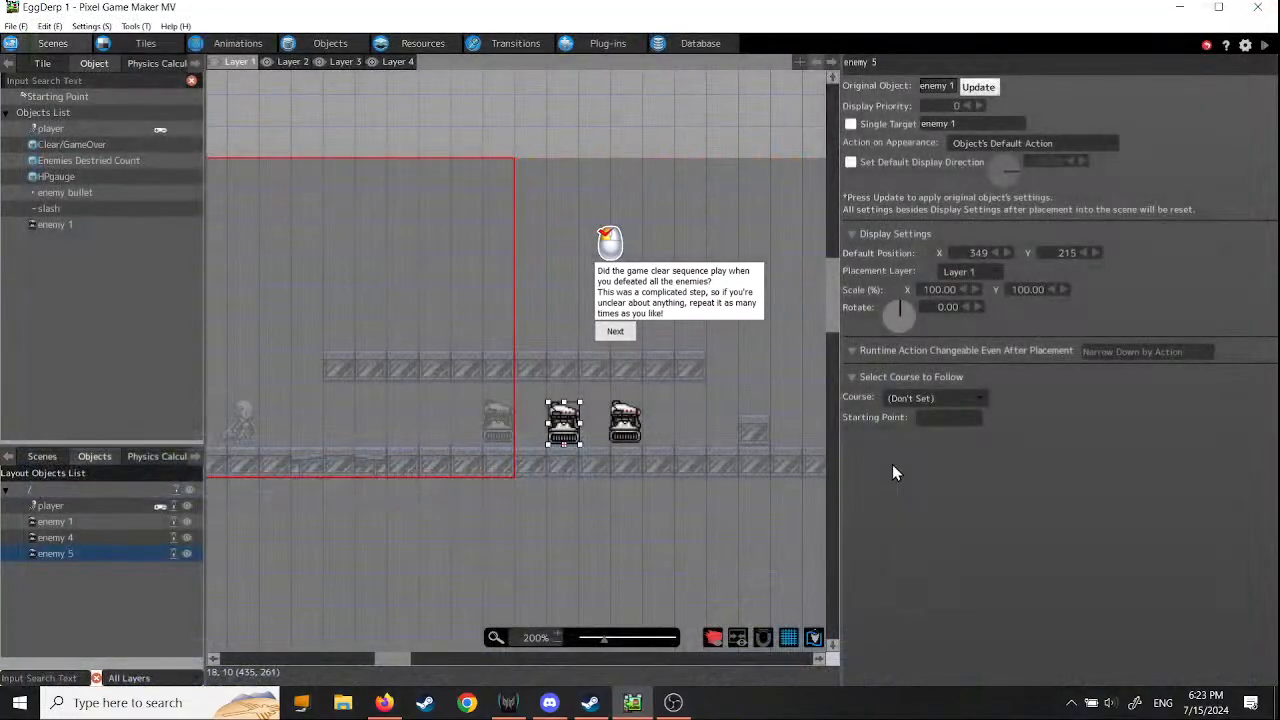
- Move enemy 5 to about X 205, Y 216 and enemy 4 to about X 61, Y 214, on either side of the player
middle_click_drag(545, 516, 654, 531)
left_click_drag(703, 430, 524, 432)
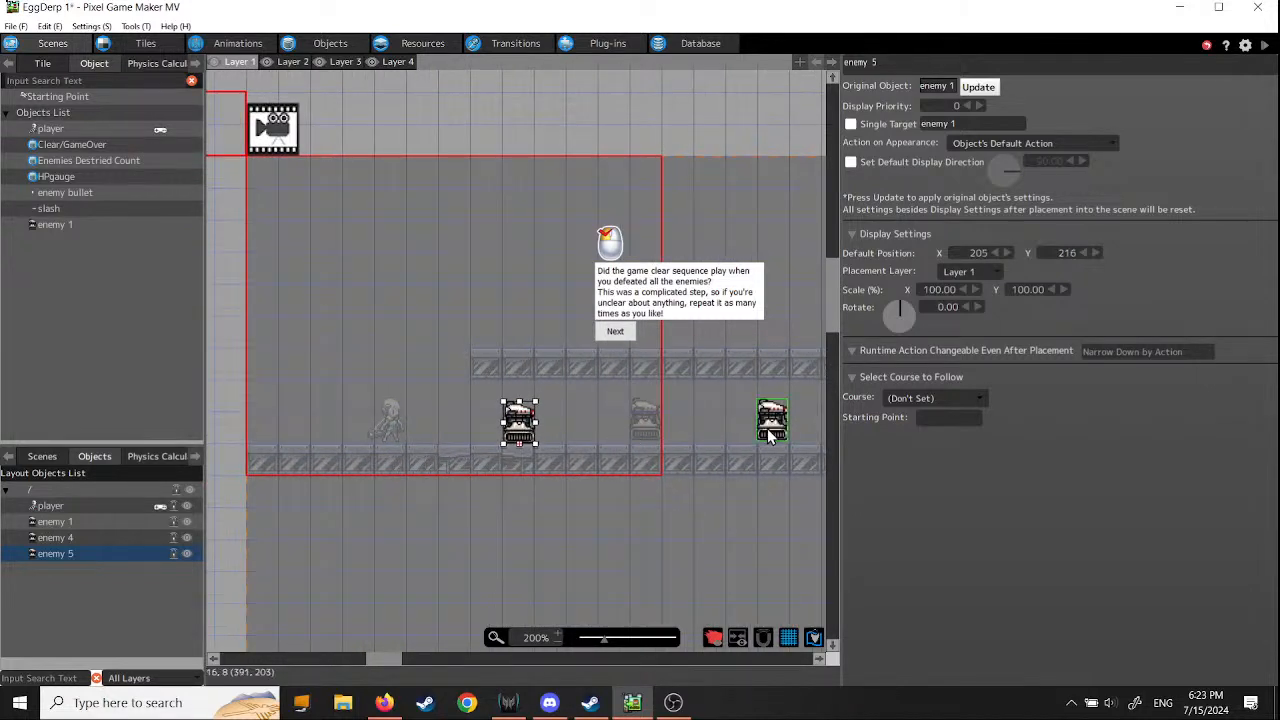
left_click_drag(770, 432, 327, 432)
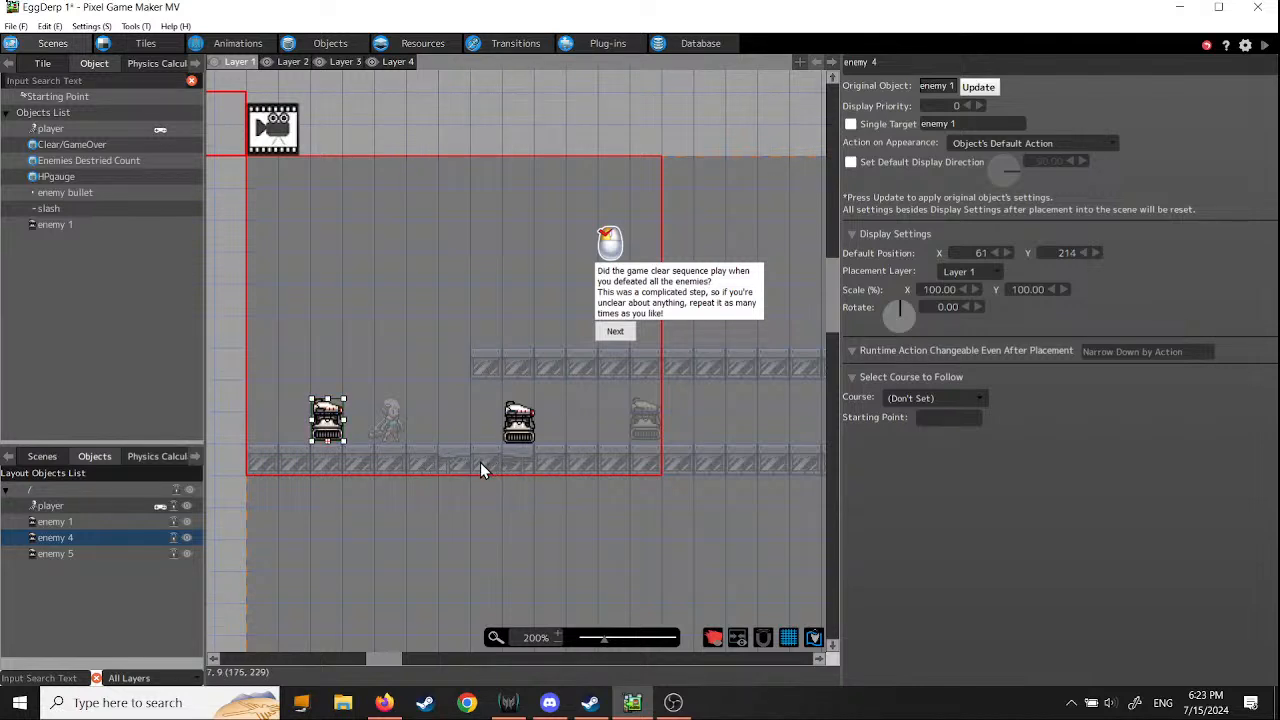
- Run a test play to check whether the enemies beside the player appear, and close it
left_click(1265, 48)
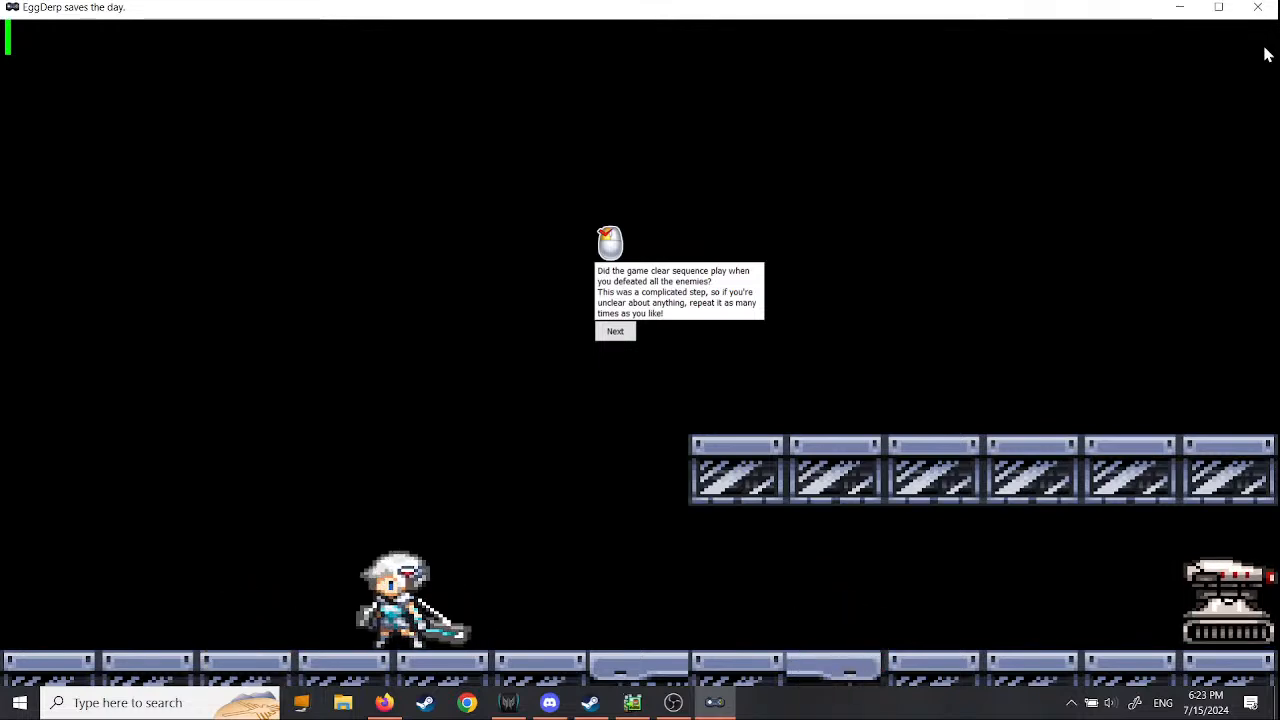
key("Right")
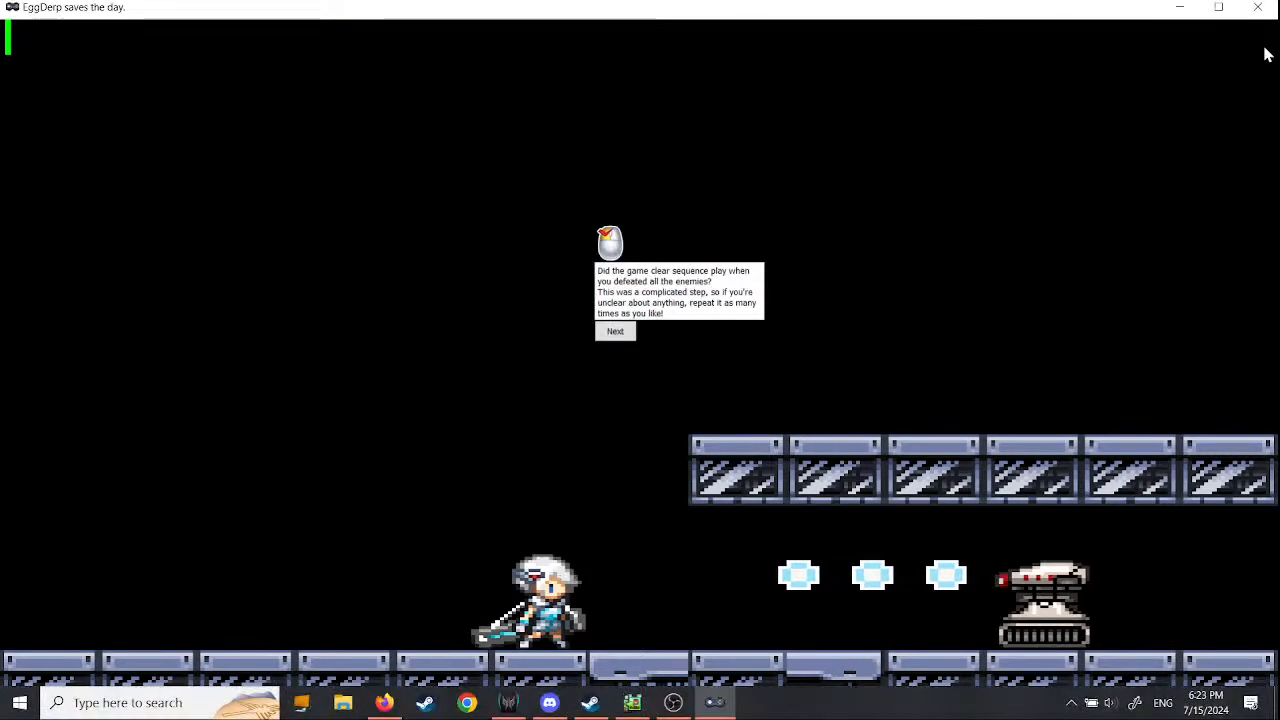
left_click(1260, 9)
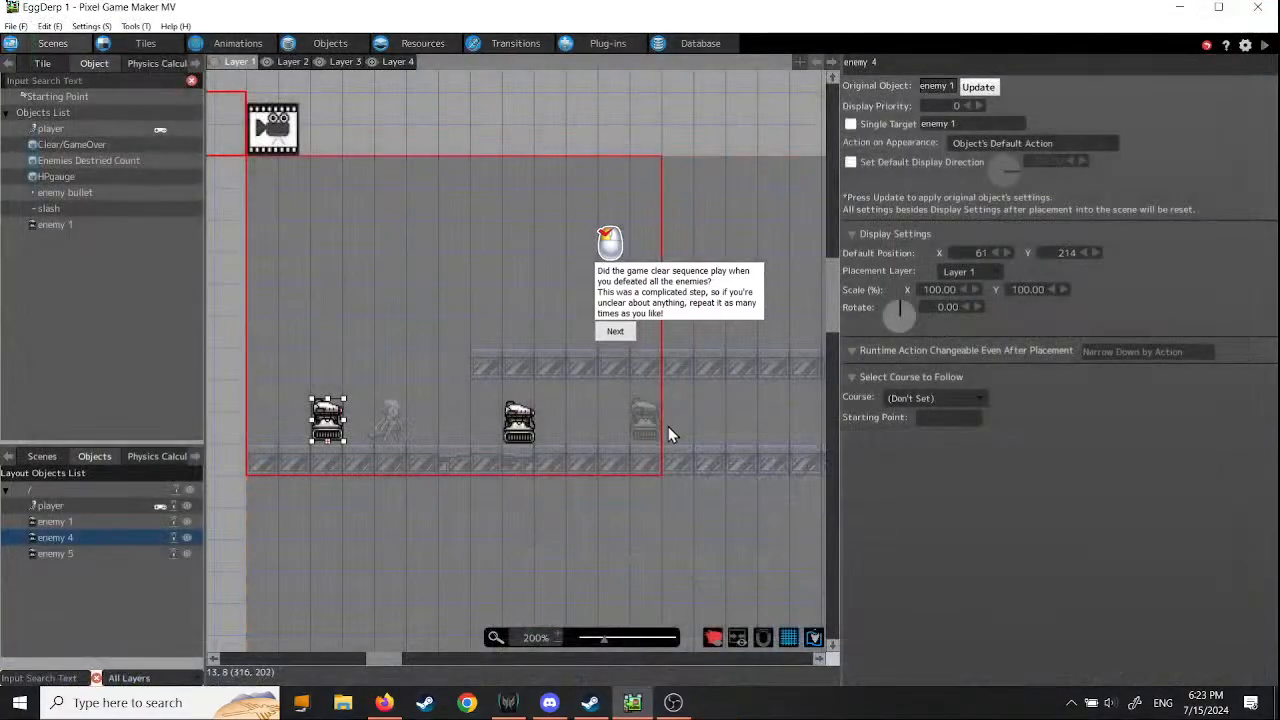
- Place another enemy 1 at about X 202, Y 206 and delete the overlapping enemy 5
left_click(53, 225)
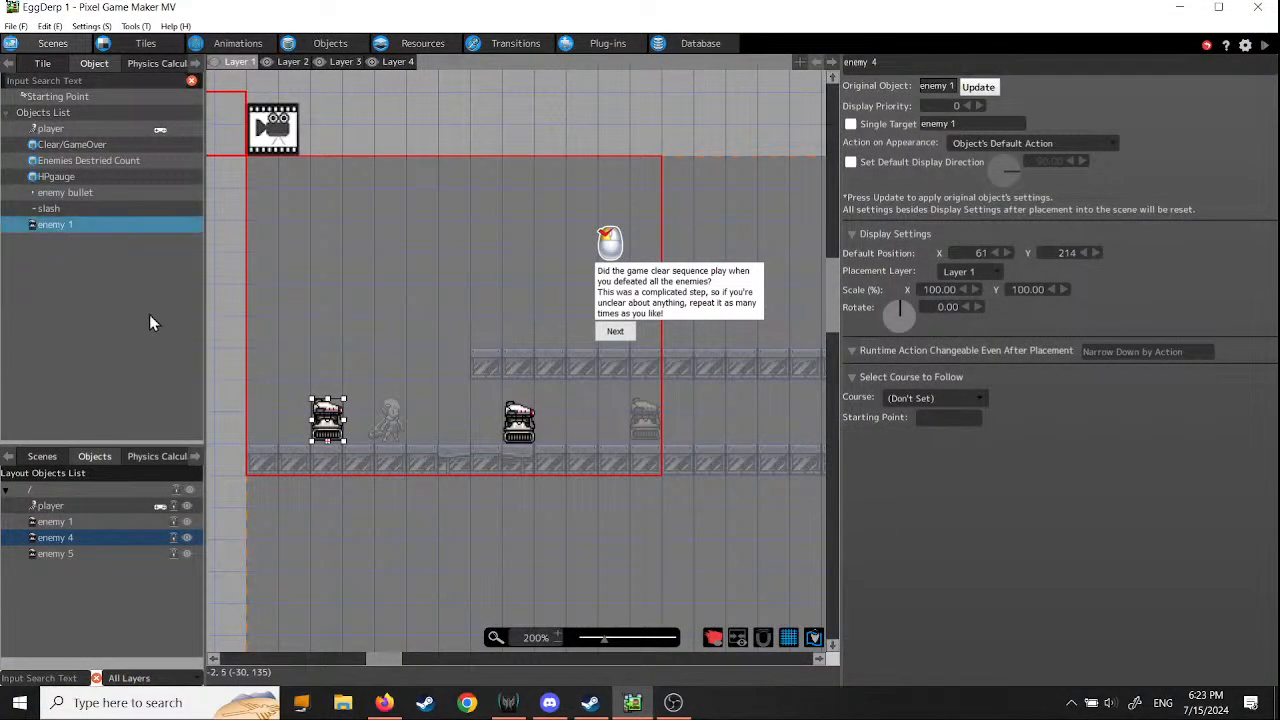
left_click(515, 414)
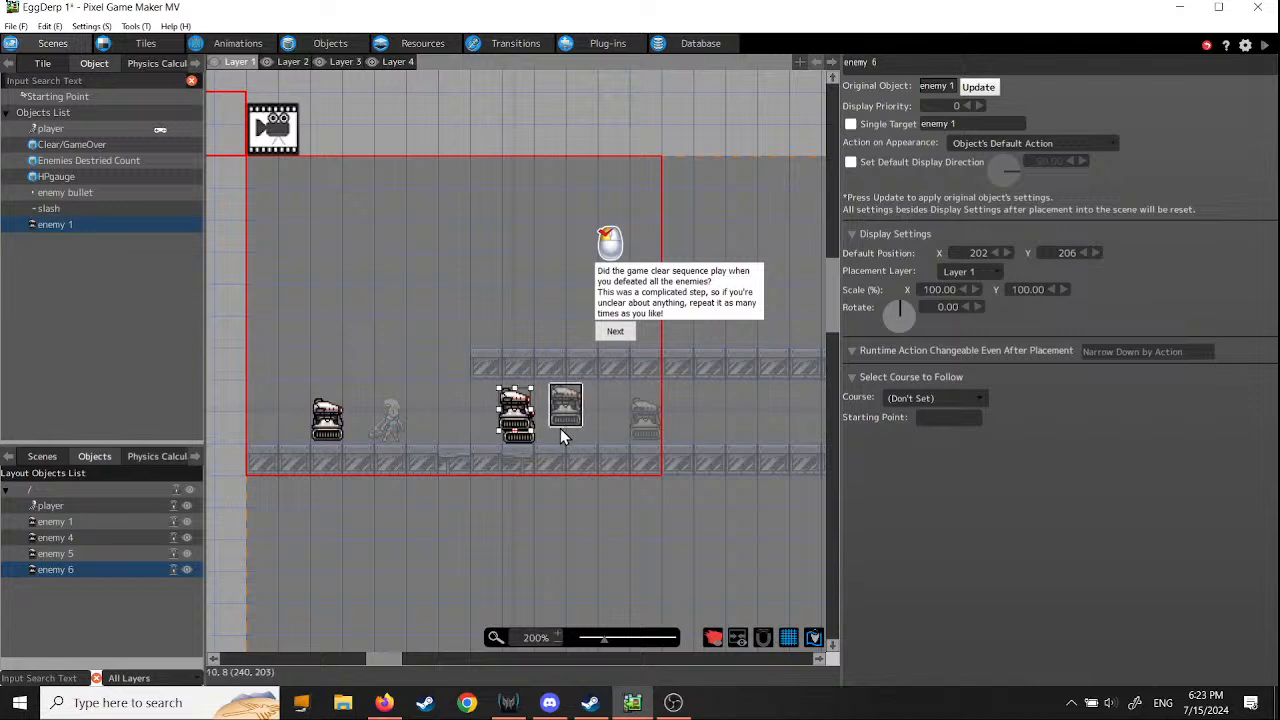
right_click(516, 400)
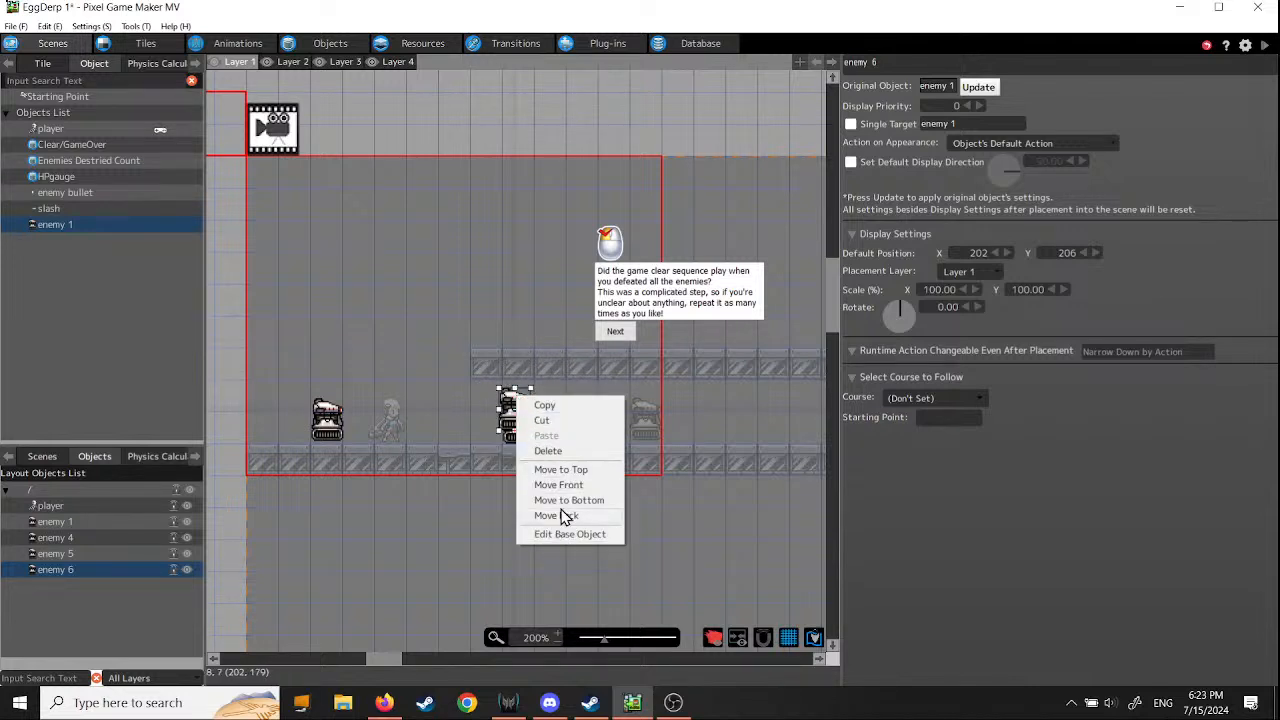
left_click(514, 437)
left_click(525, 446)
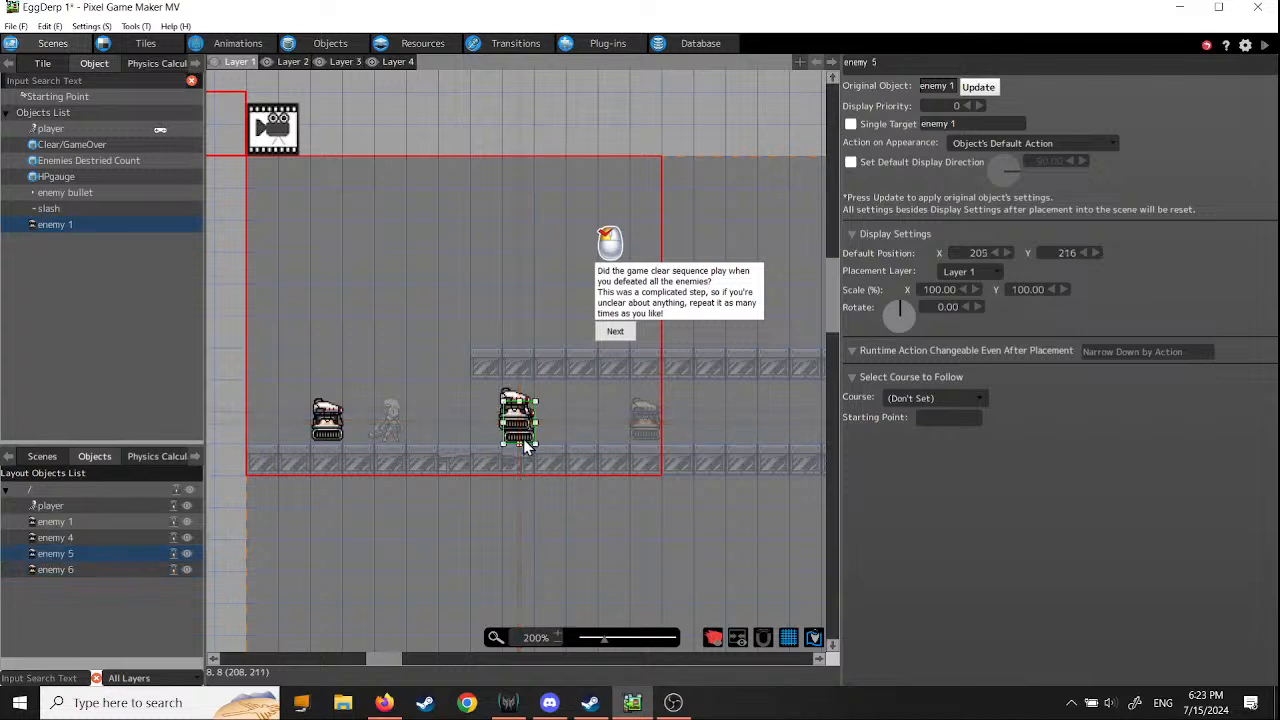
right_click(525, 446)
left_click(554, 494)
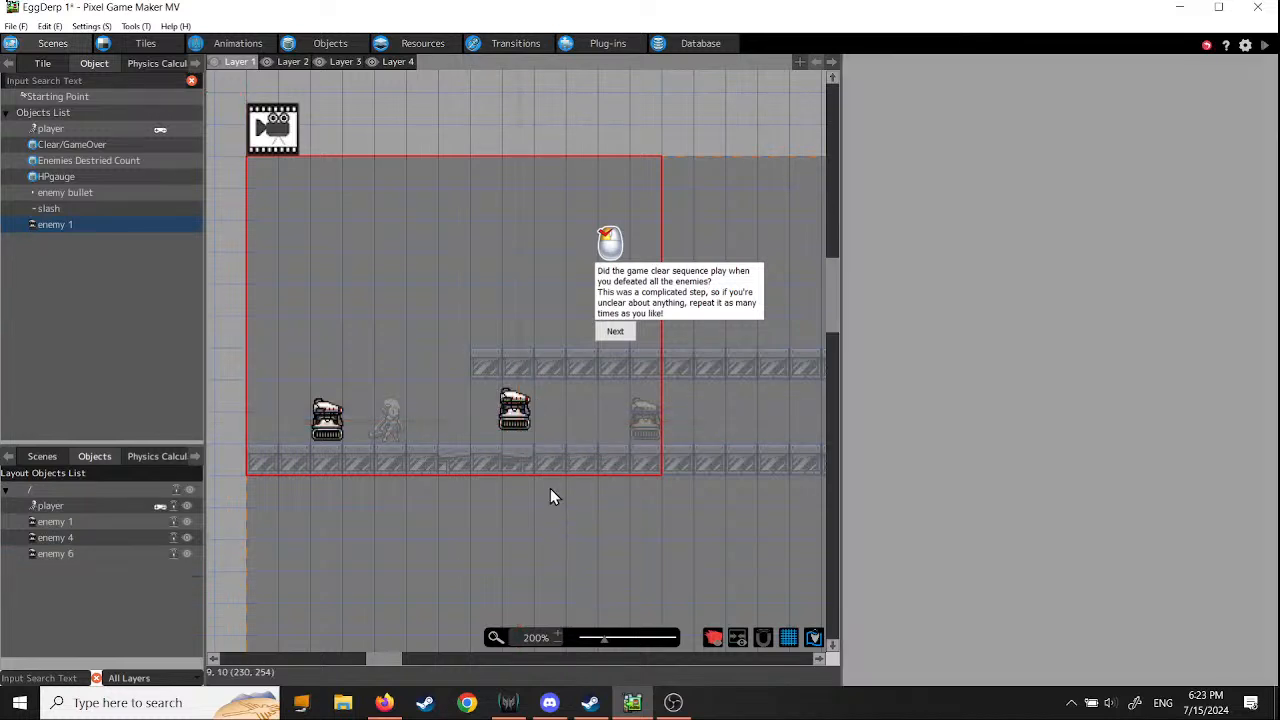
- Move enemy 6 to about X 230, Y 218 and enemy 4 to about X 179, Y 216 on the ground floor
left_click(516, 422)
left_click_drag(522, 434, 558, 432)
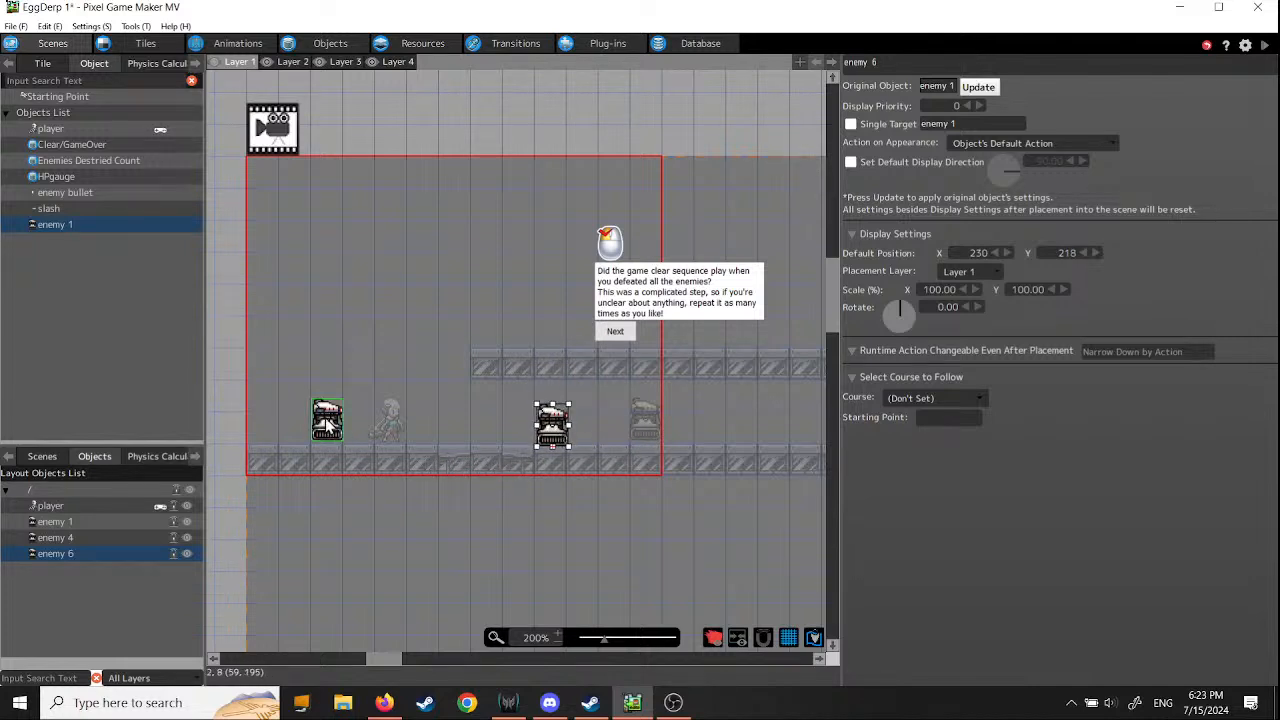
left_click_drag(328, 424, 485, 428)
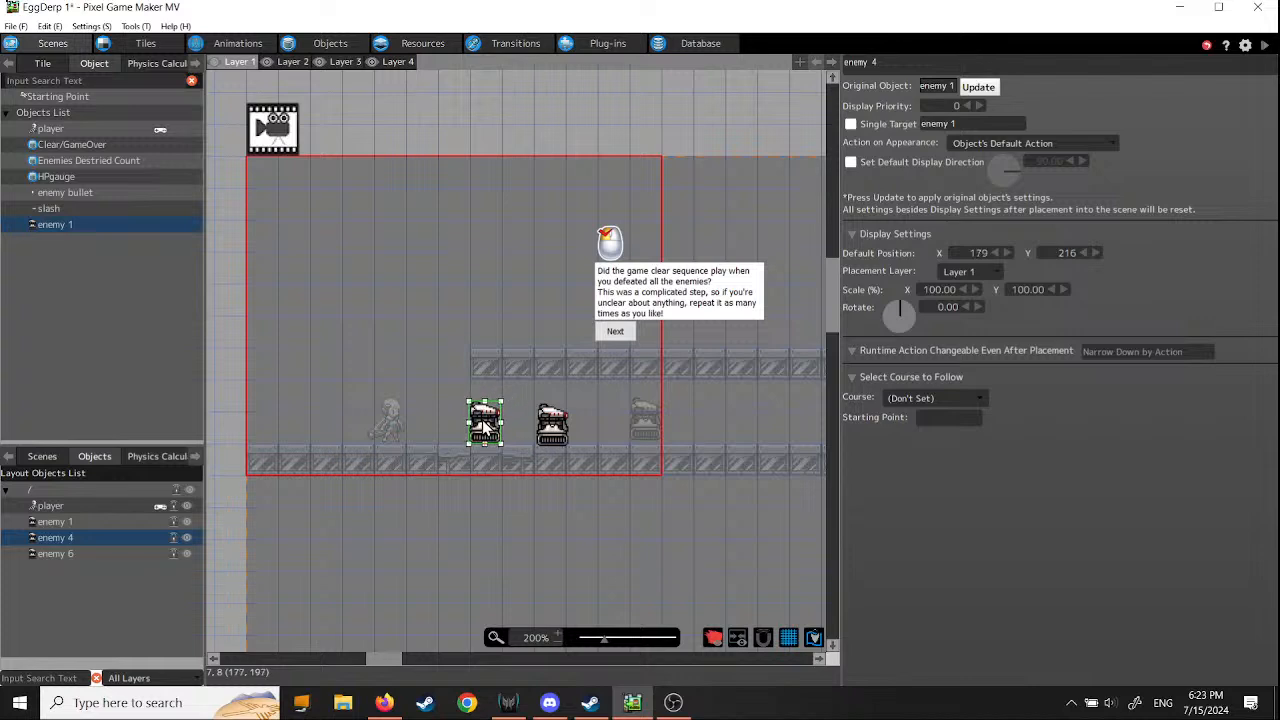
- Check which objects belong to Layer 2, and delete enemy 4 and enemy 6 from Layer 1
left_click(286, 62)
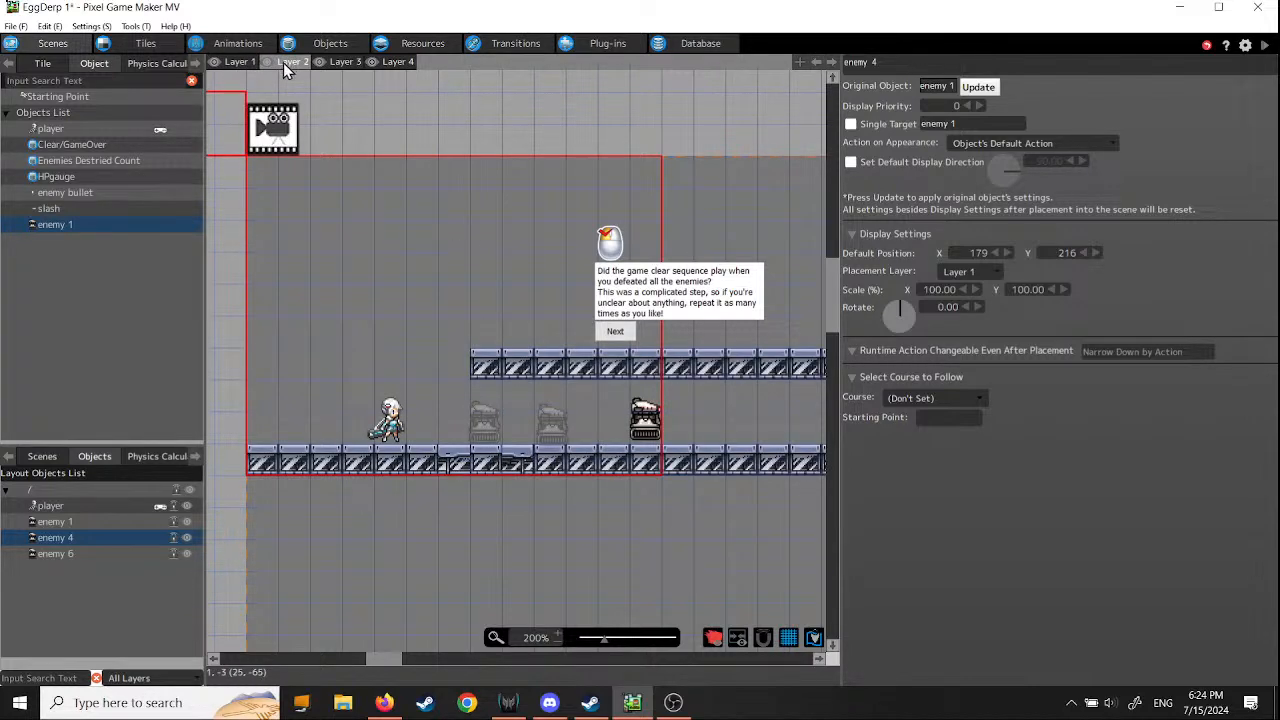
left_click(233, 62)
left_click(483, 434)
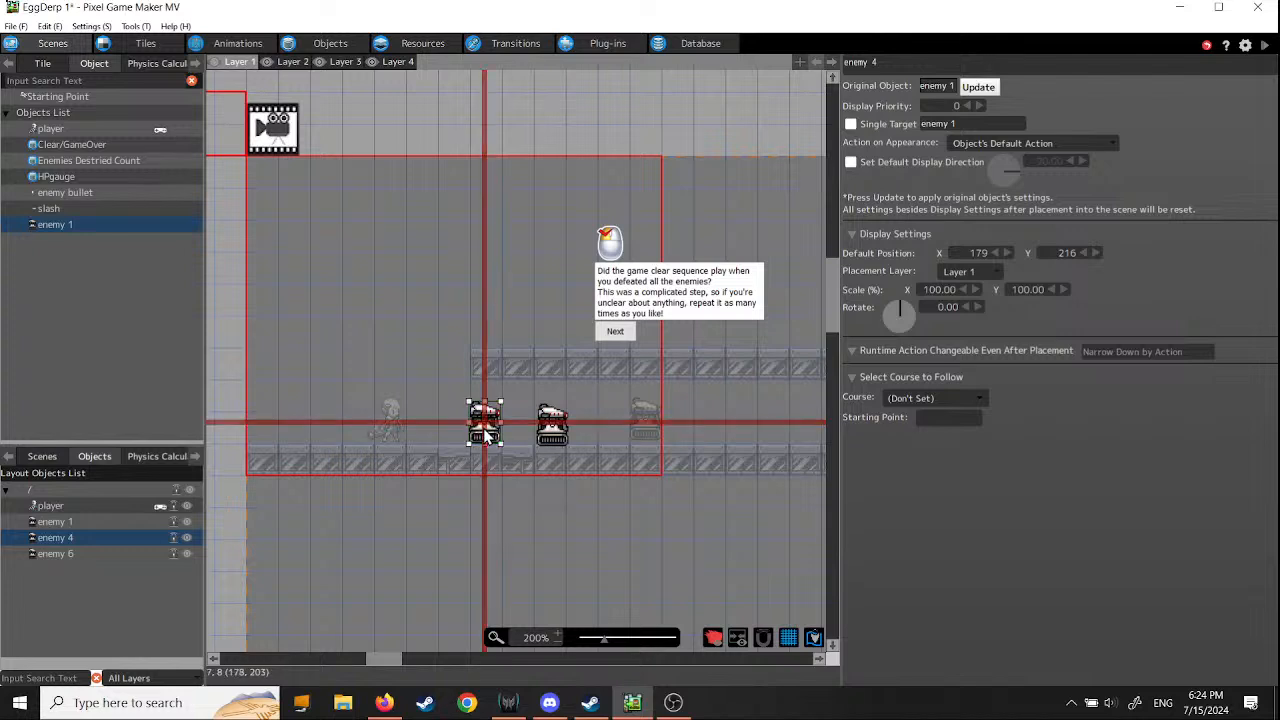
right_click(490, 440)
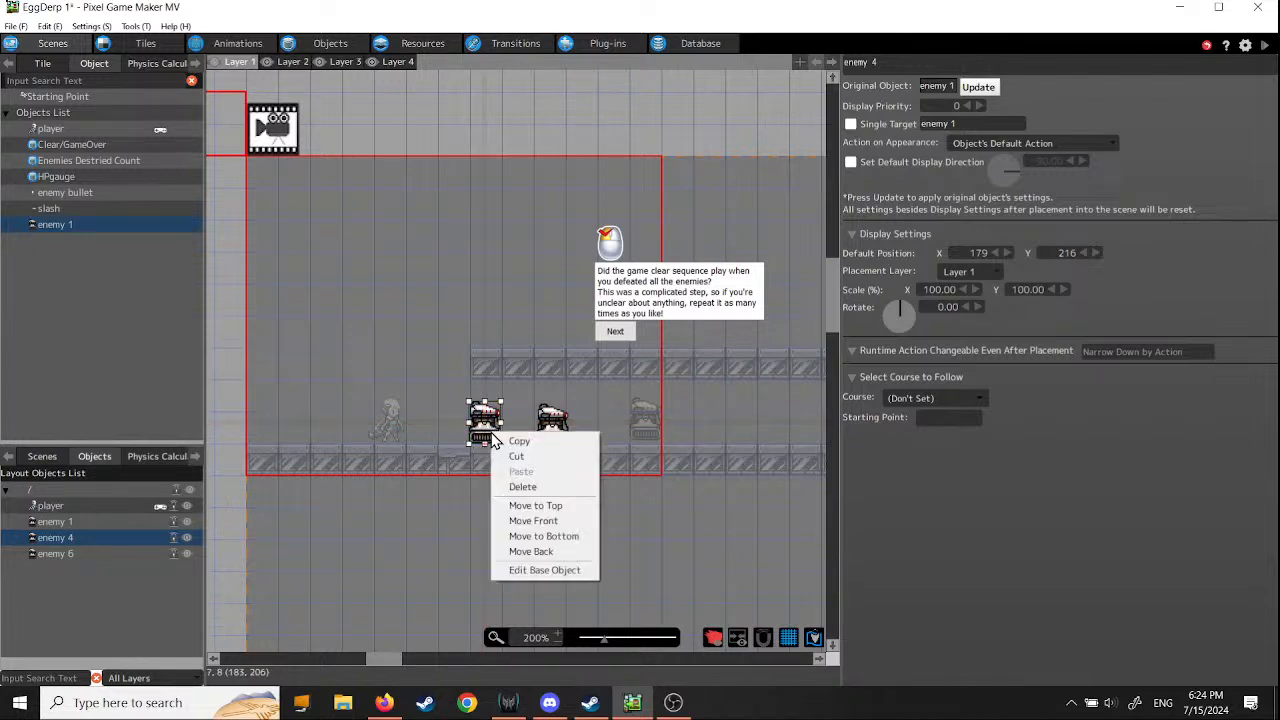
left_click(490, 435)
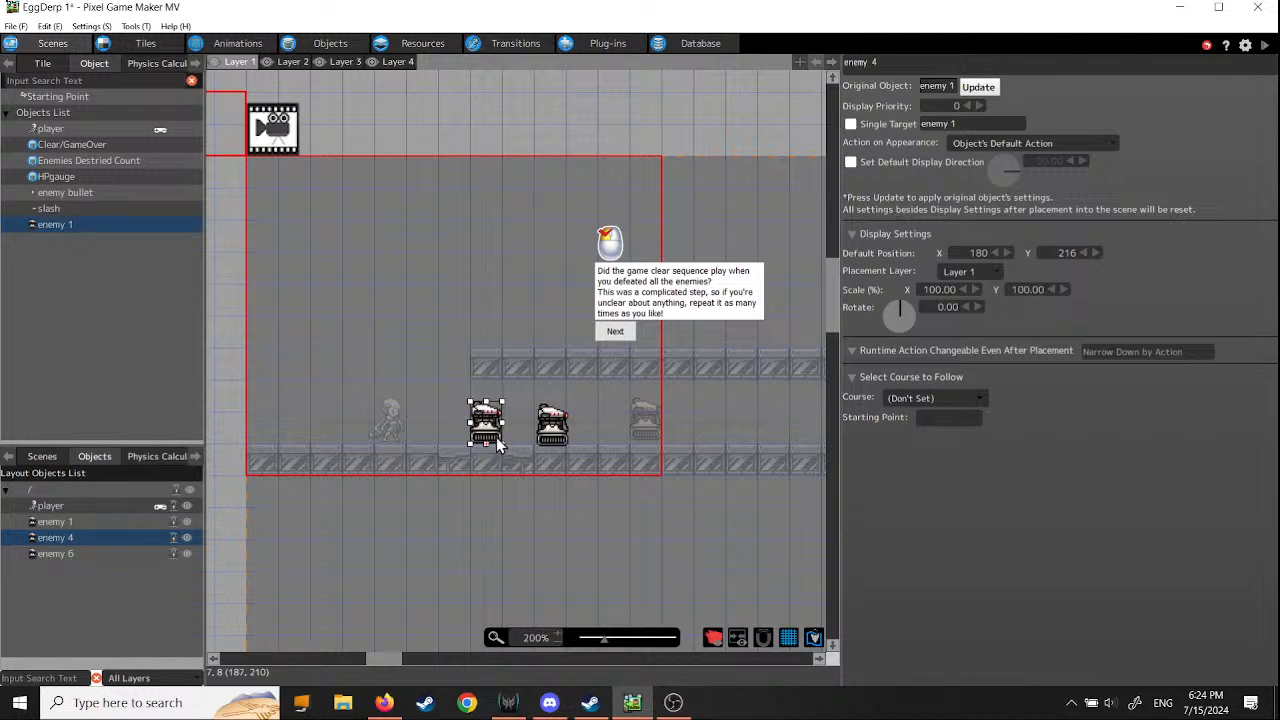
right_click(491, 433)
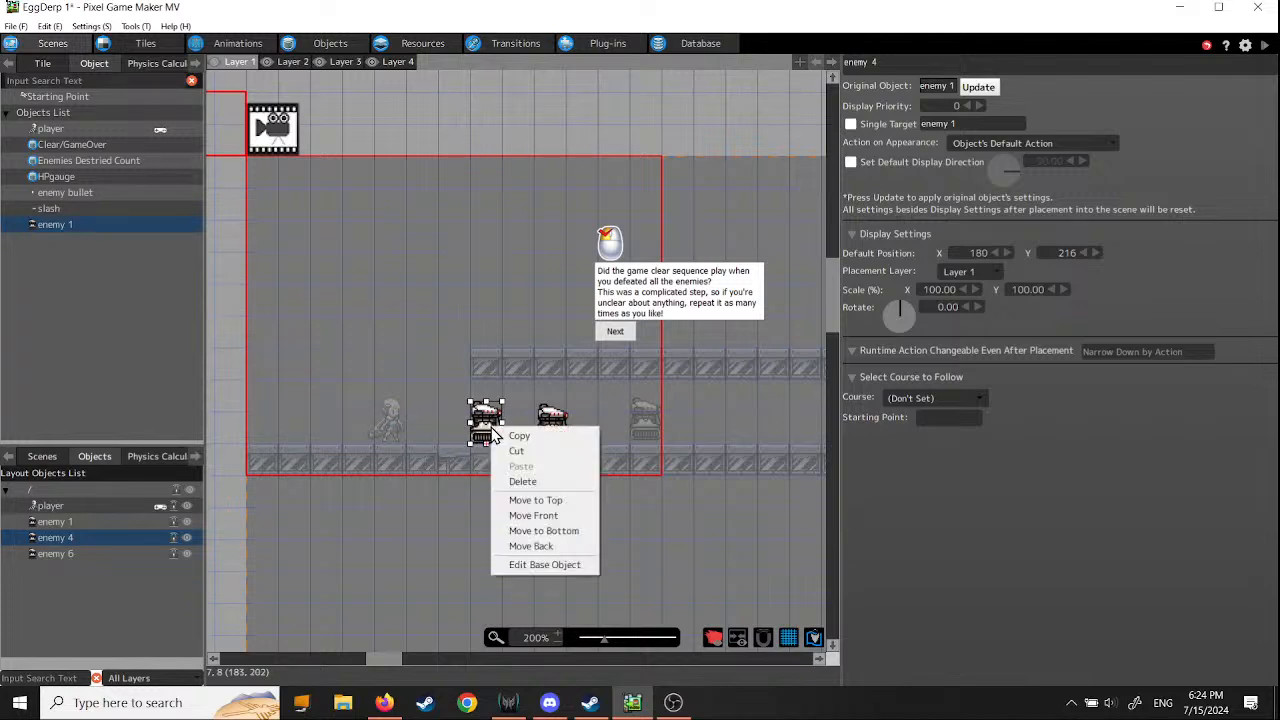
left_click(522, 482)
left_click(551, 425)
right_click(550, 435)
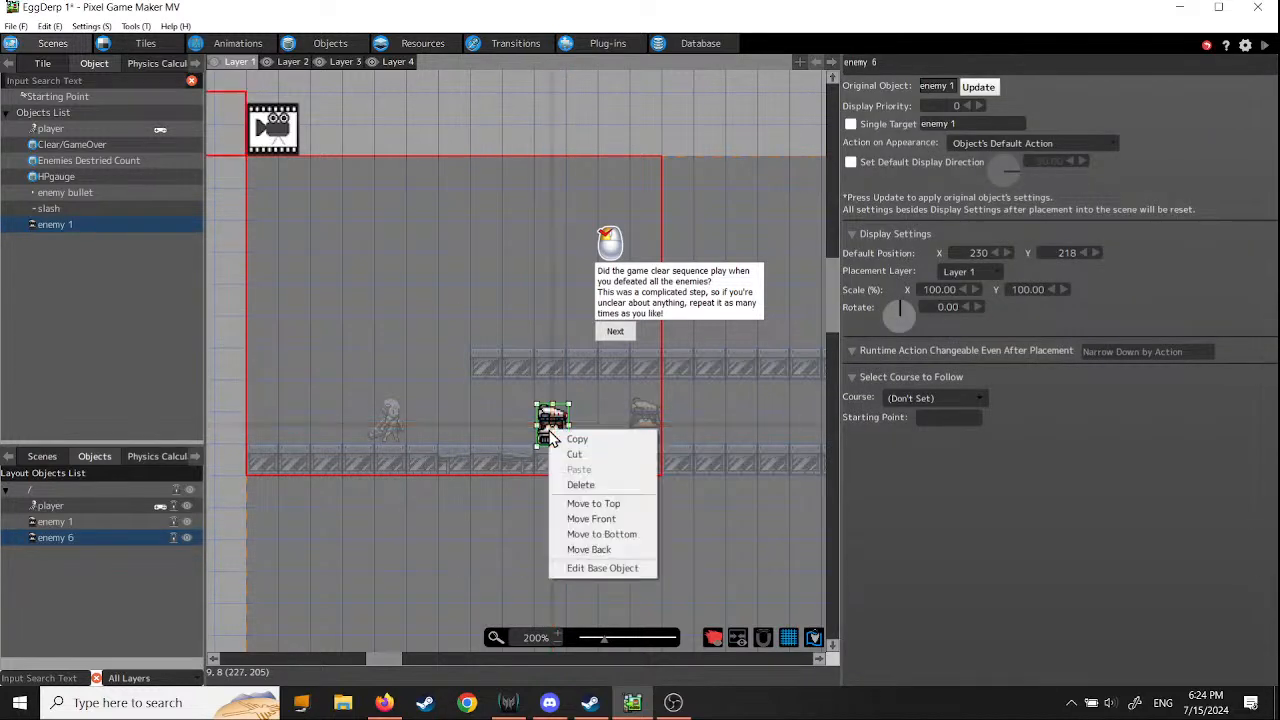
left_click(580, 484)
- Place two enemy 1 objects on Layer 2 at about X 254, Y 215 and X 227, Y 143, and save the project
left_click(292, 61)
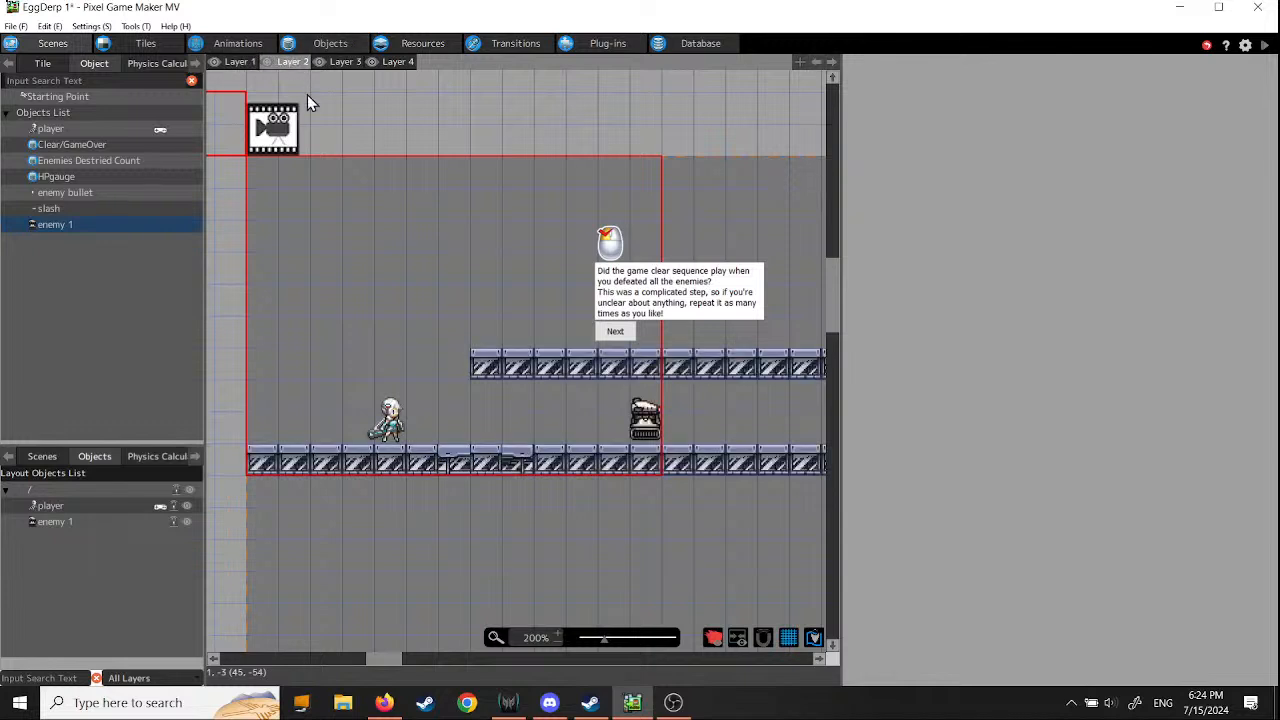
left_click(35, 225)
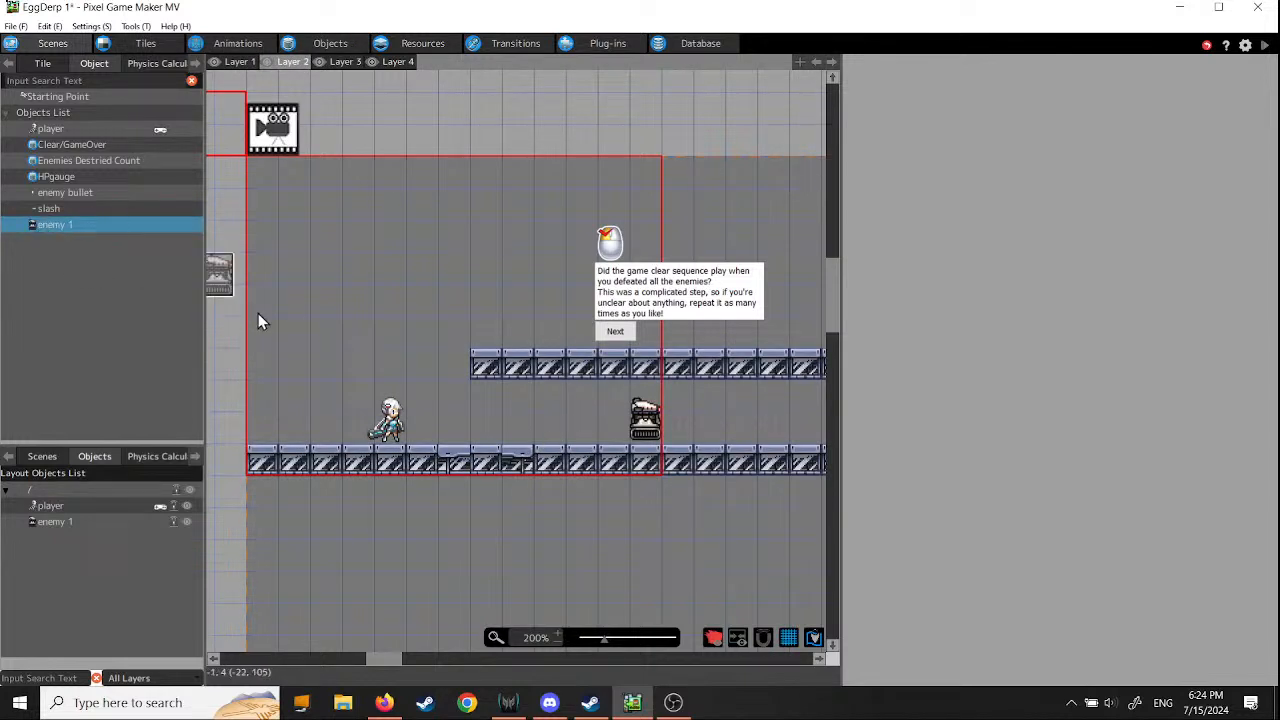
left_click(585, 452)
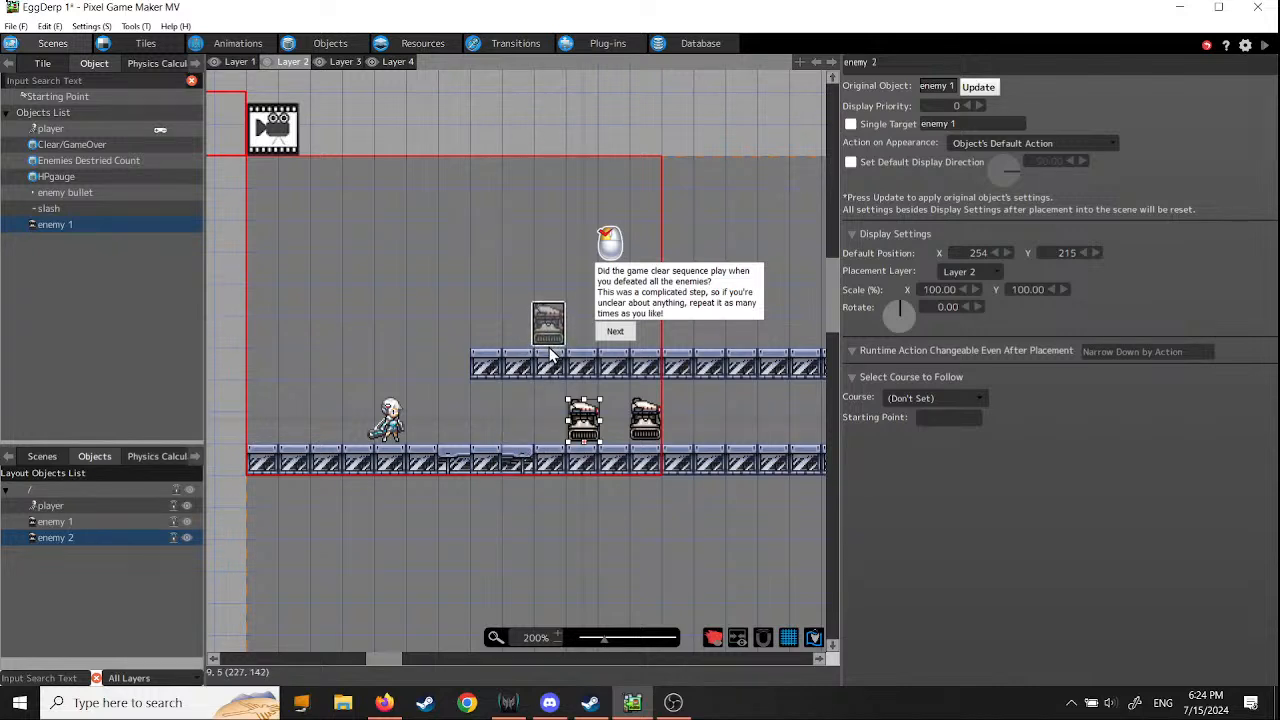
left_click(550, 334)
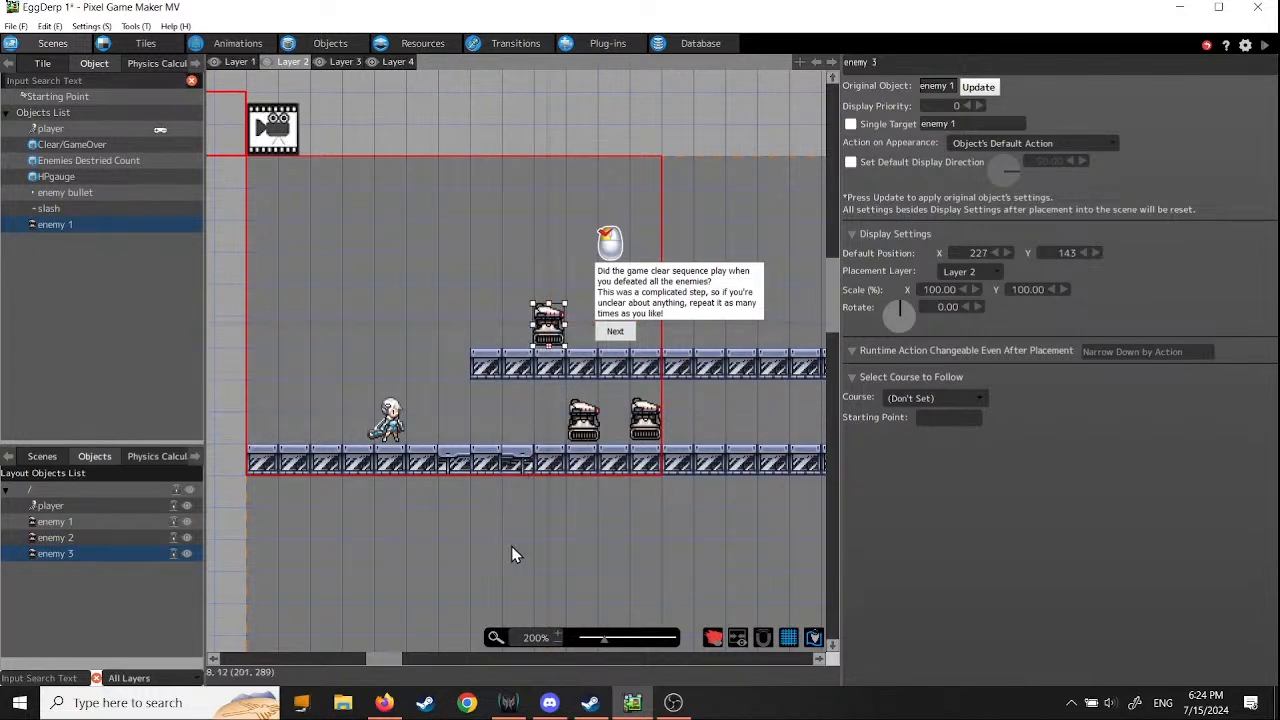
left_click(15, 26)
left_click(45, 89)
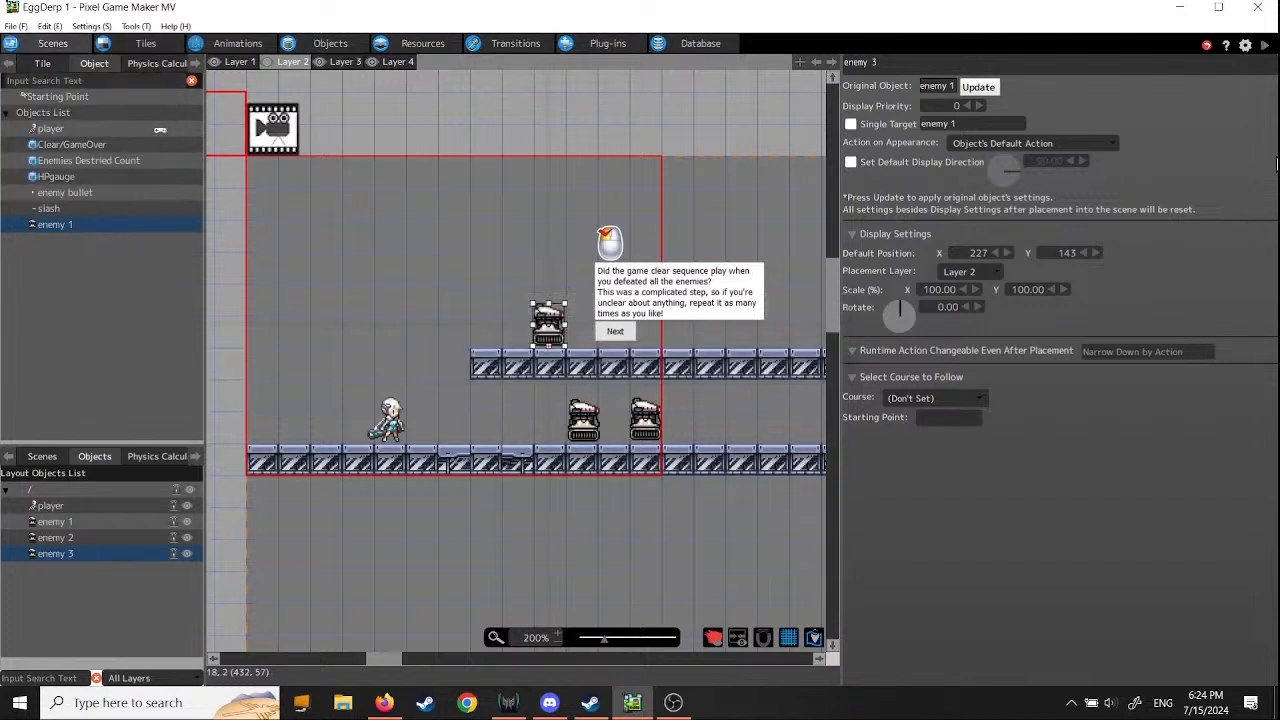
- Run a test play and defeat the two ground-floor enemies and the one on the upper platform to check the game clear sequence
left_click(1265, 47)
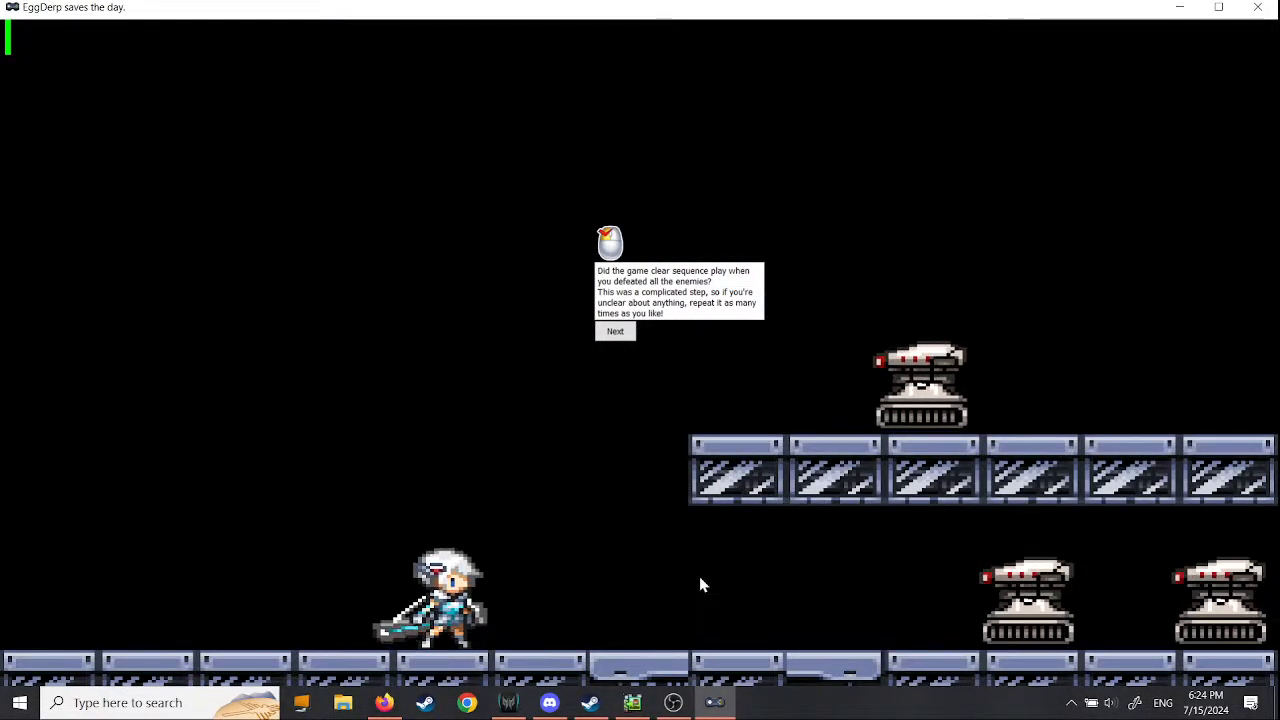
key("Right")
key("Right")
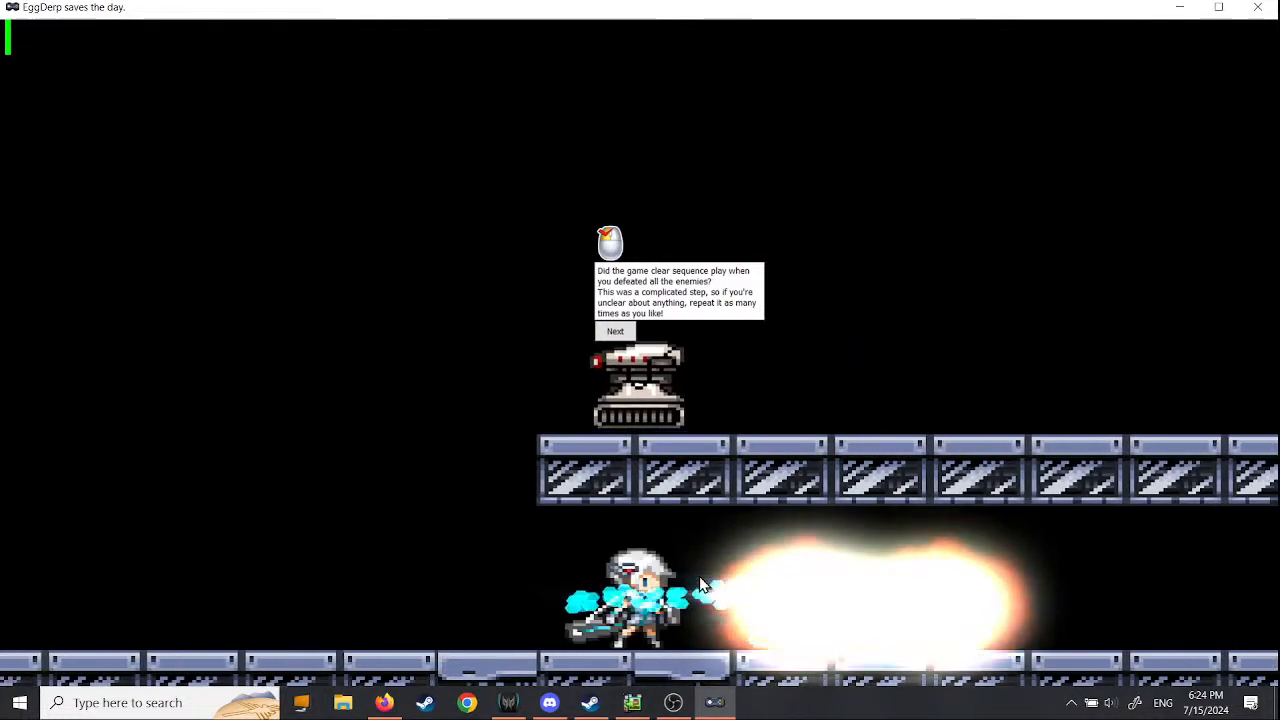
key("Right")
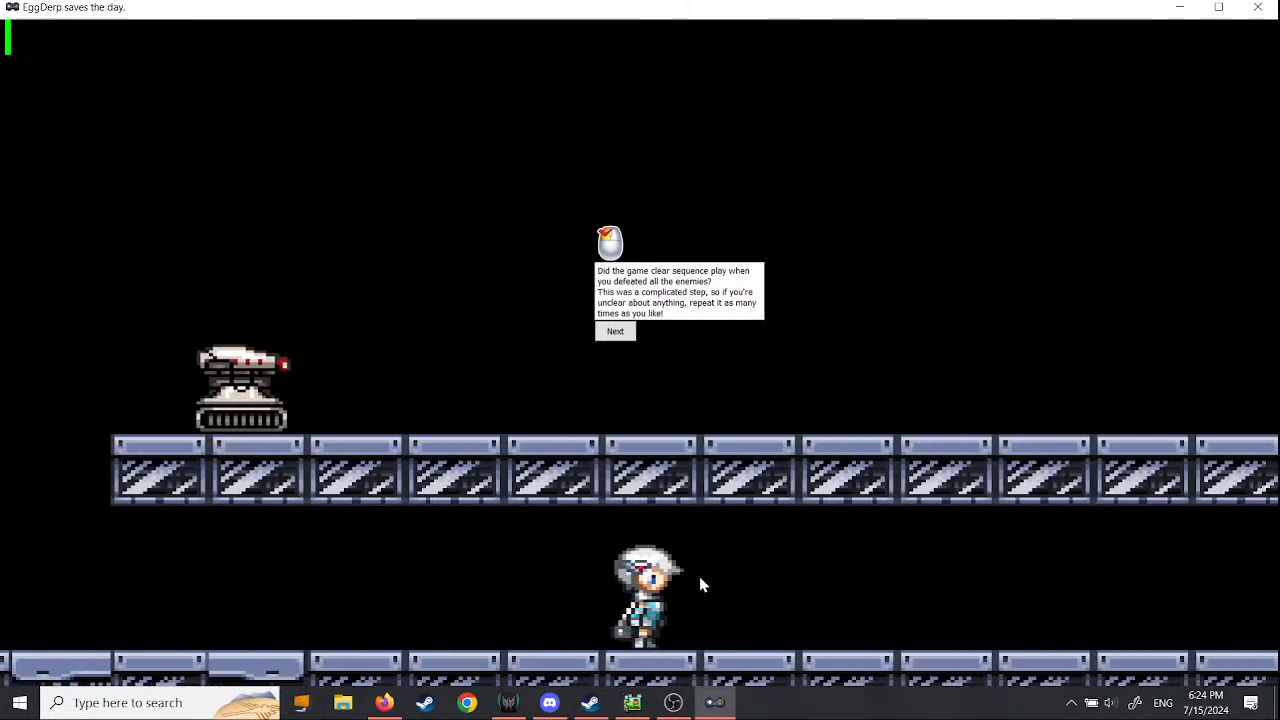
key("Right")
key("space")
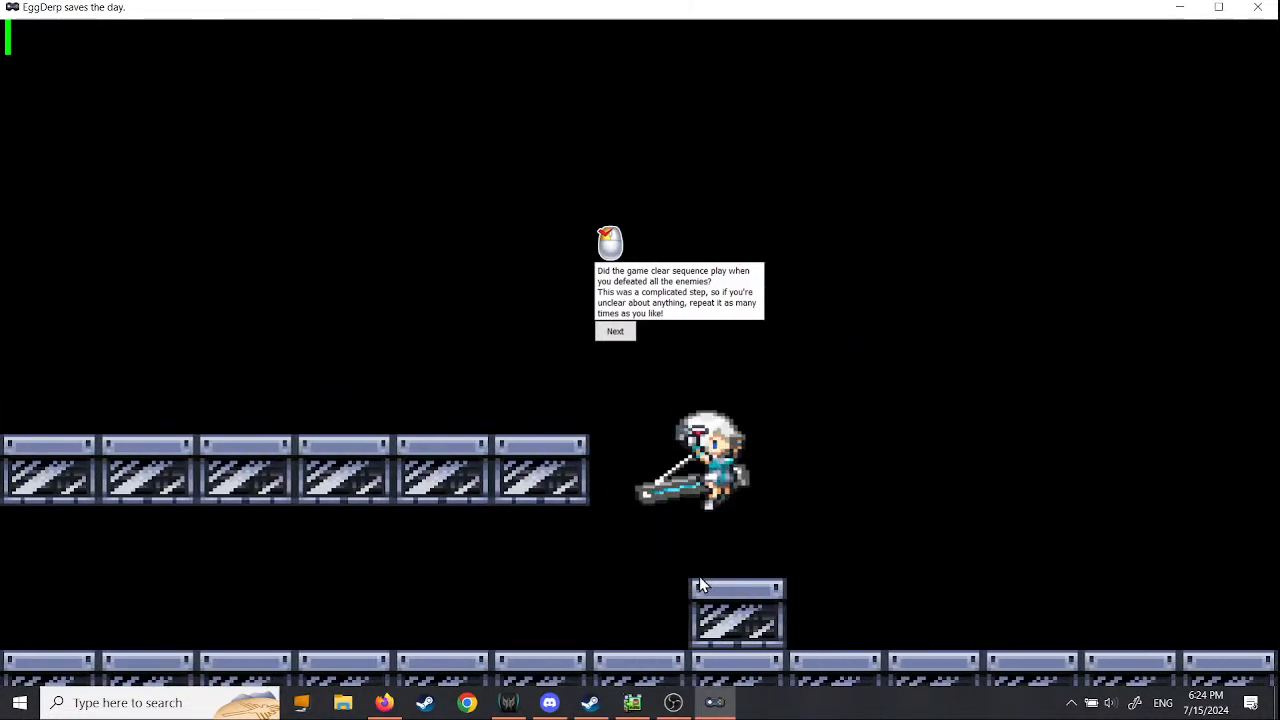
key("space")
key("Right")
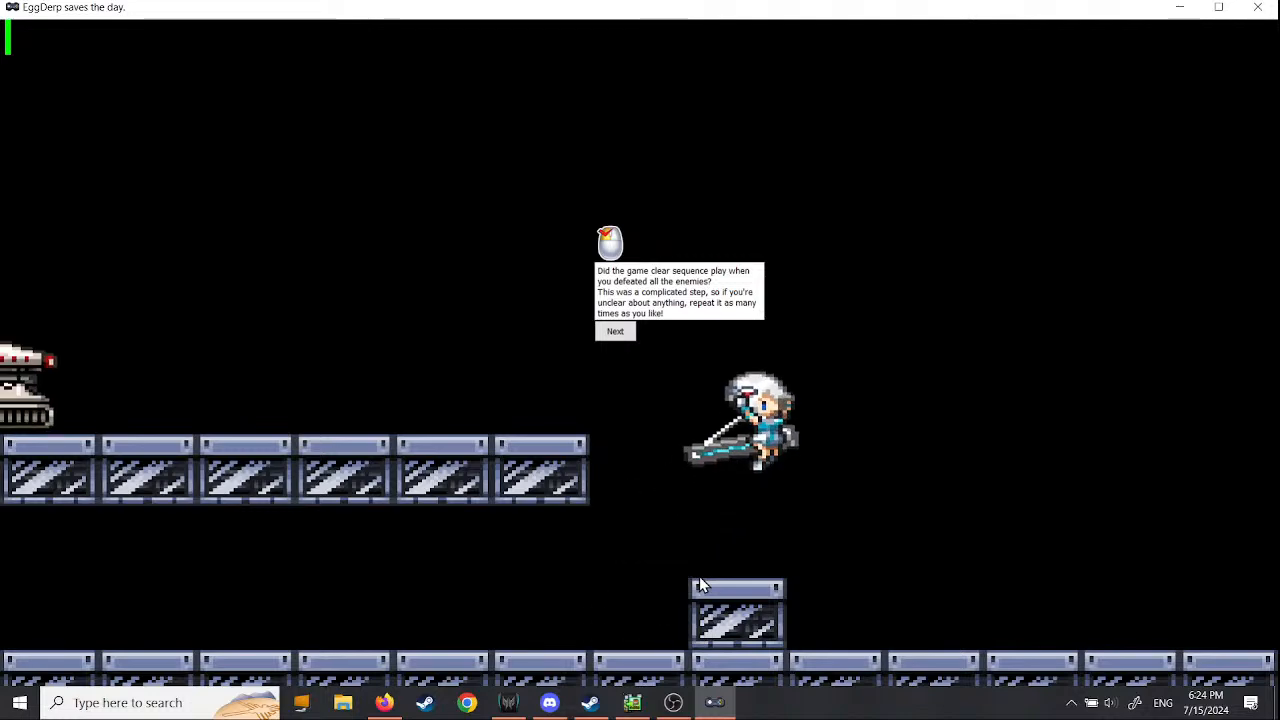
key("space")
key("Left")
key("Left")
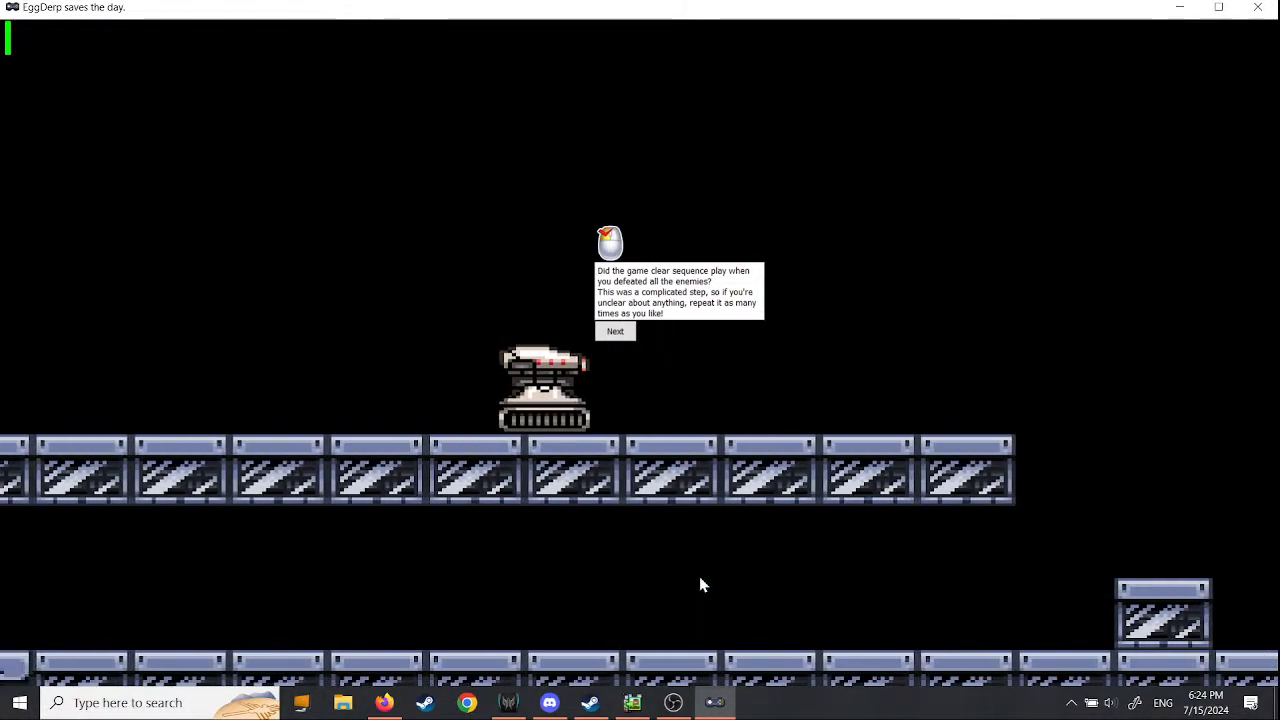
key("z")
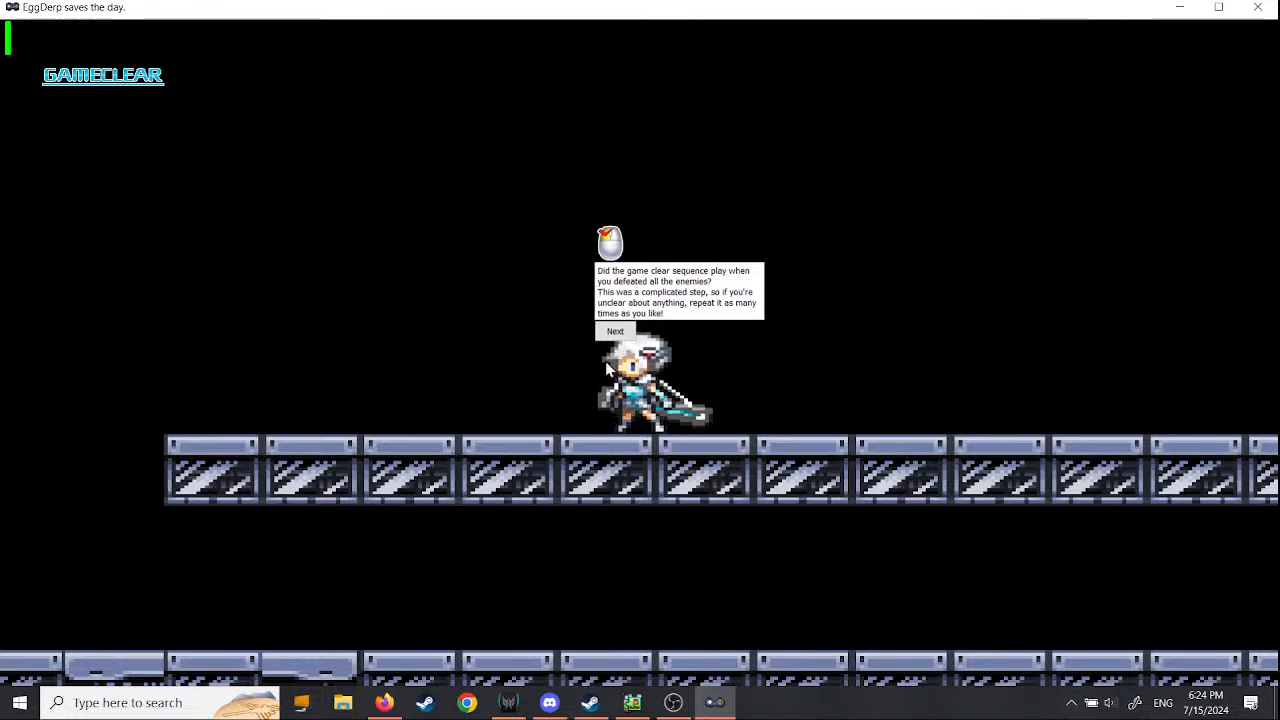
- Finish the tutorial from its last message, closing the test play, and save the project
left_click(618, 332)
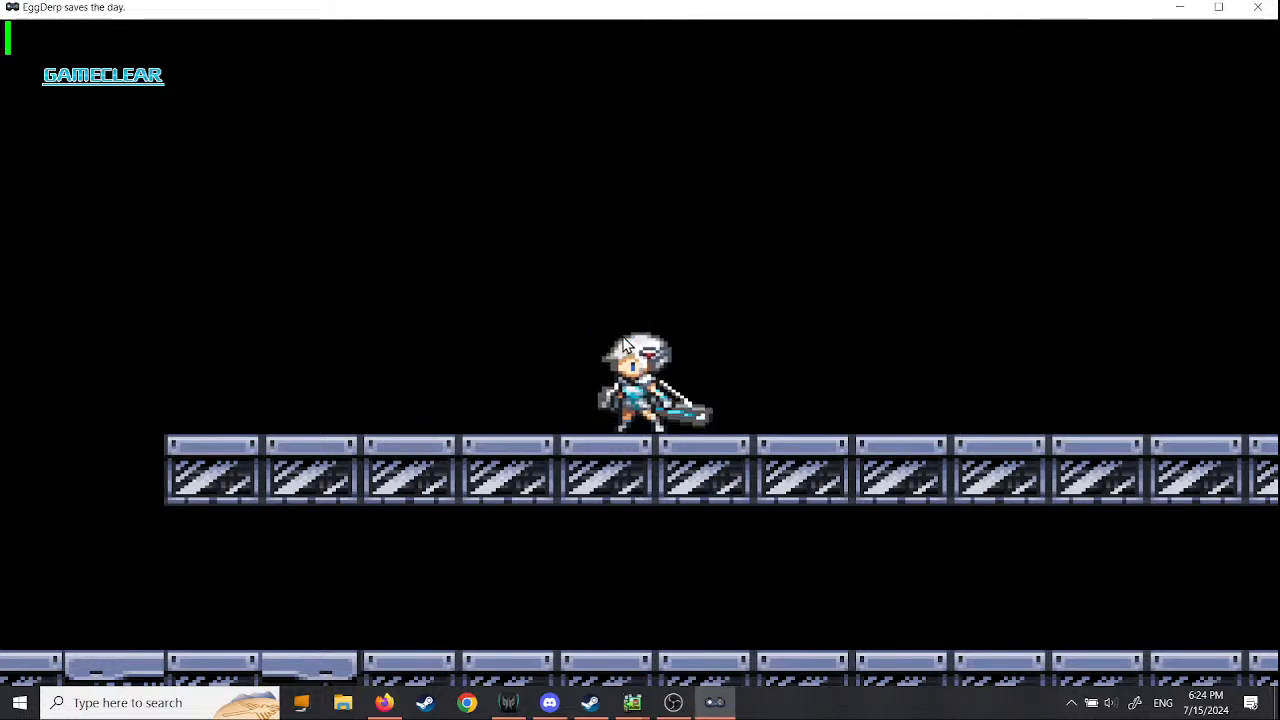
left_click(1255, 9)
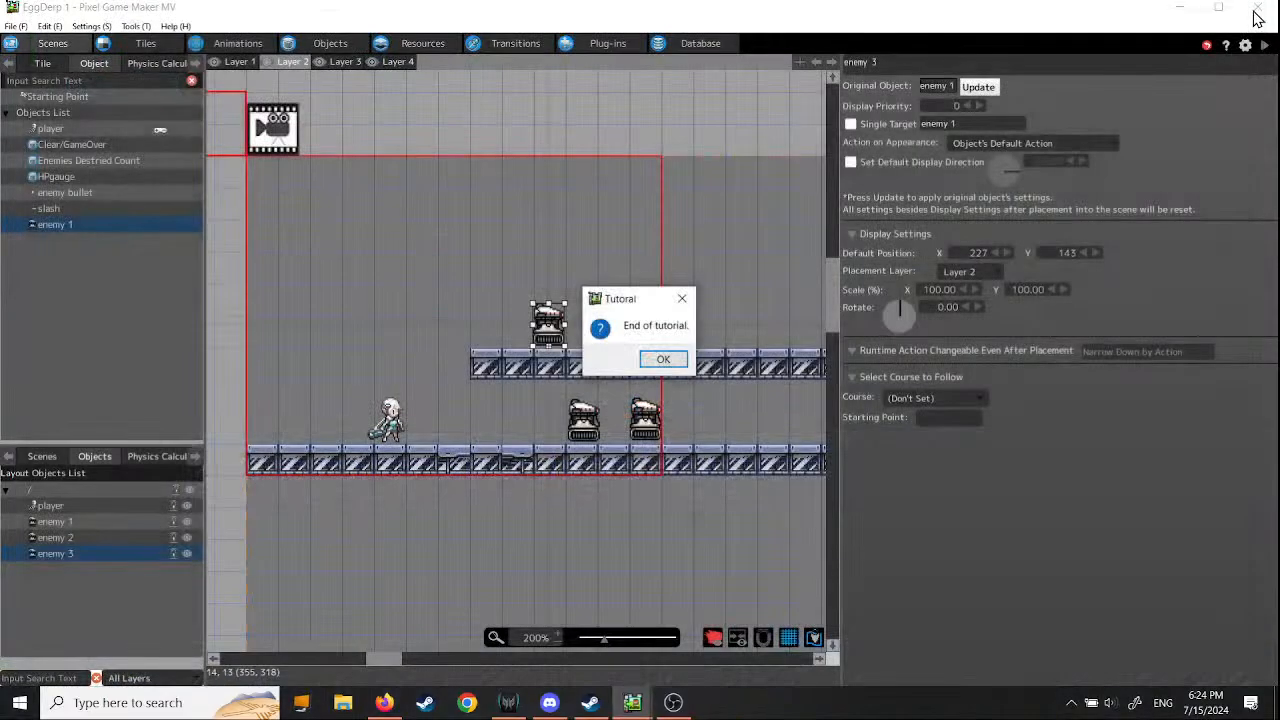
left_click(665, 361)
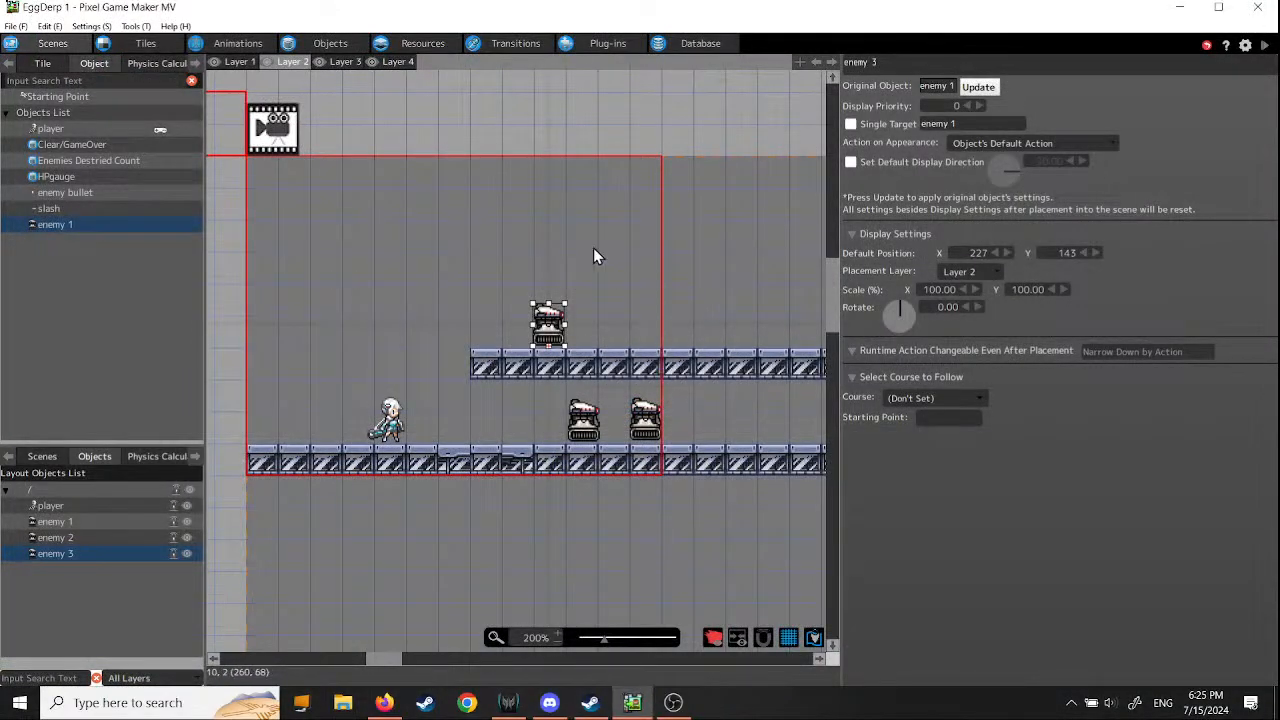
left_click(16, 26)
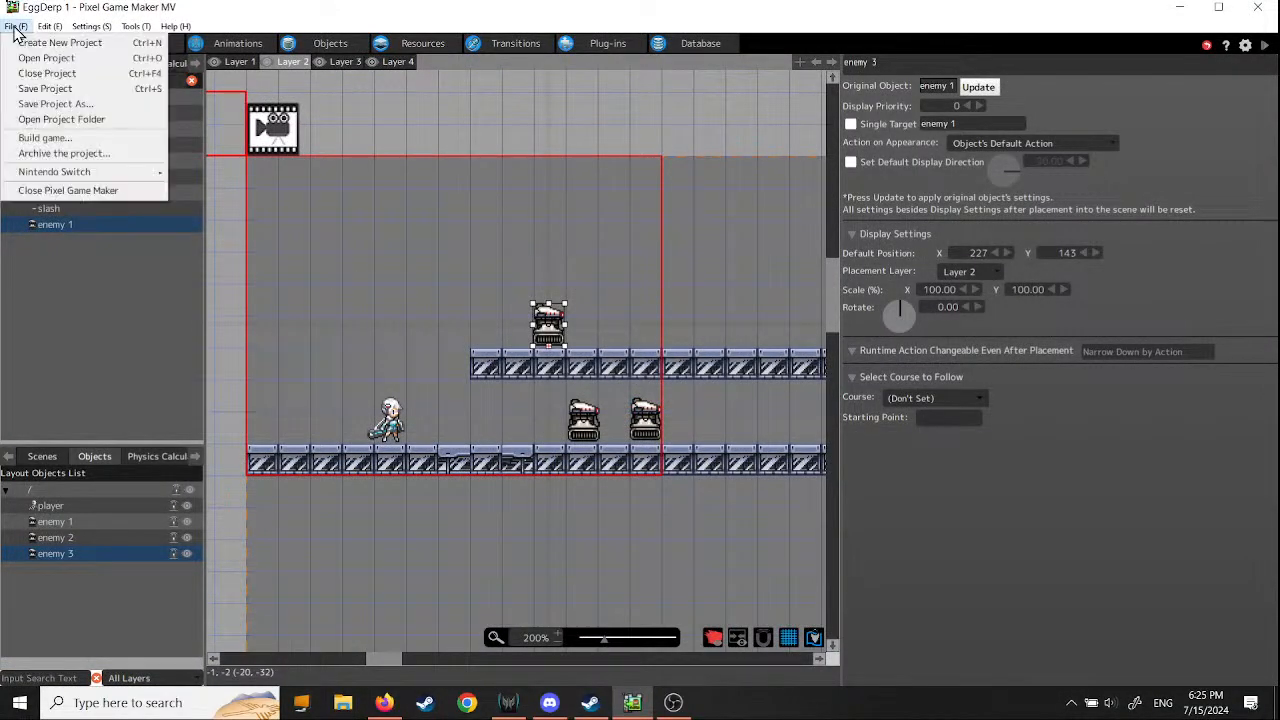
left_click(45, 88)
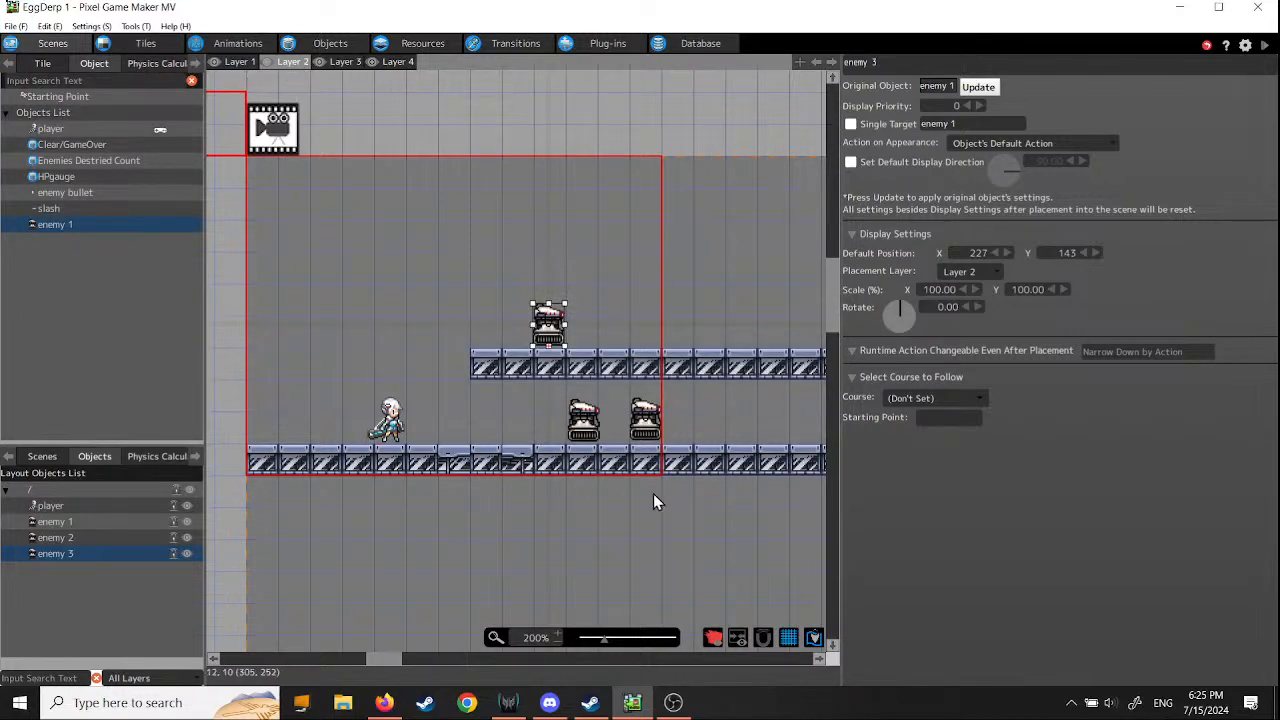
- Show the SCAFFOLD - SF tile palette in a widened side panel, keeping its zoom at 100%
middle_click_drag(653, 493, 721, 486)
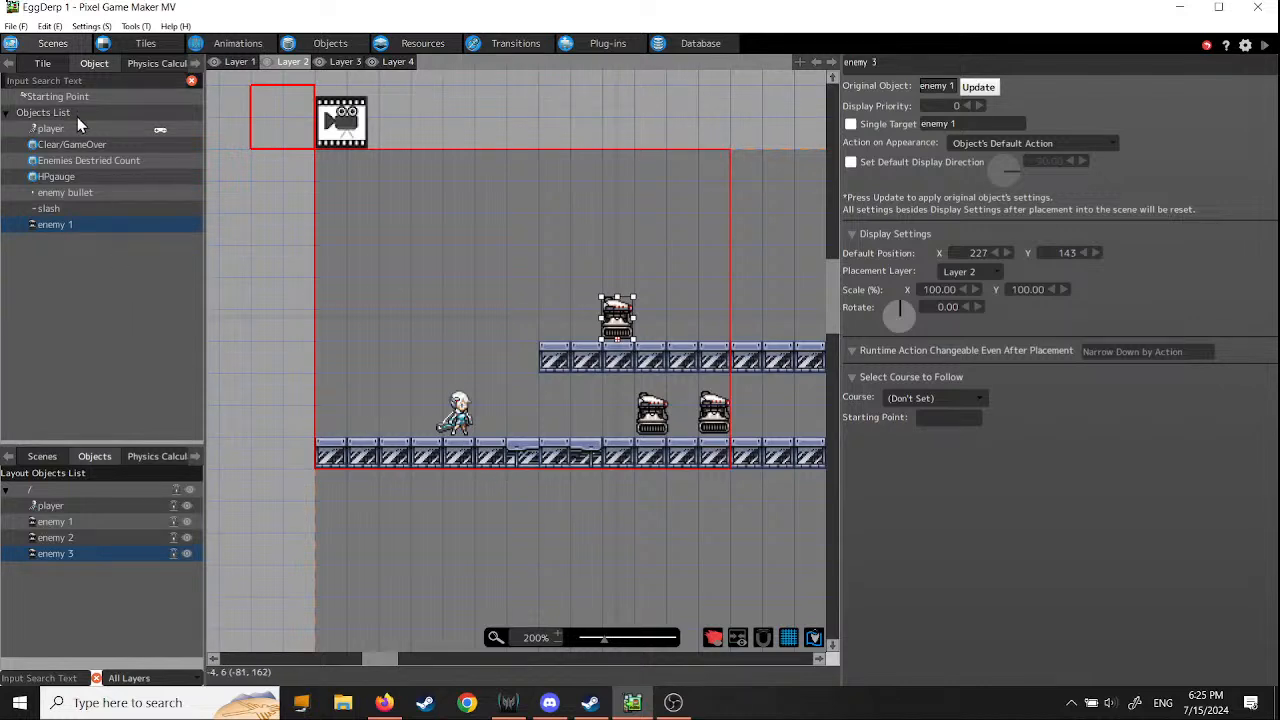
left_click(43, 64)
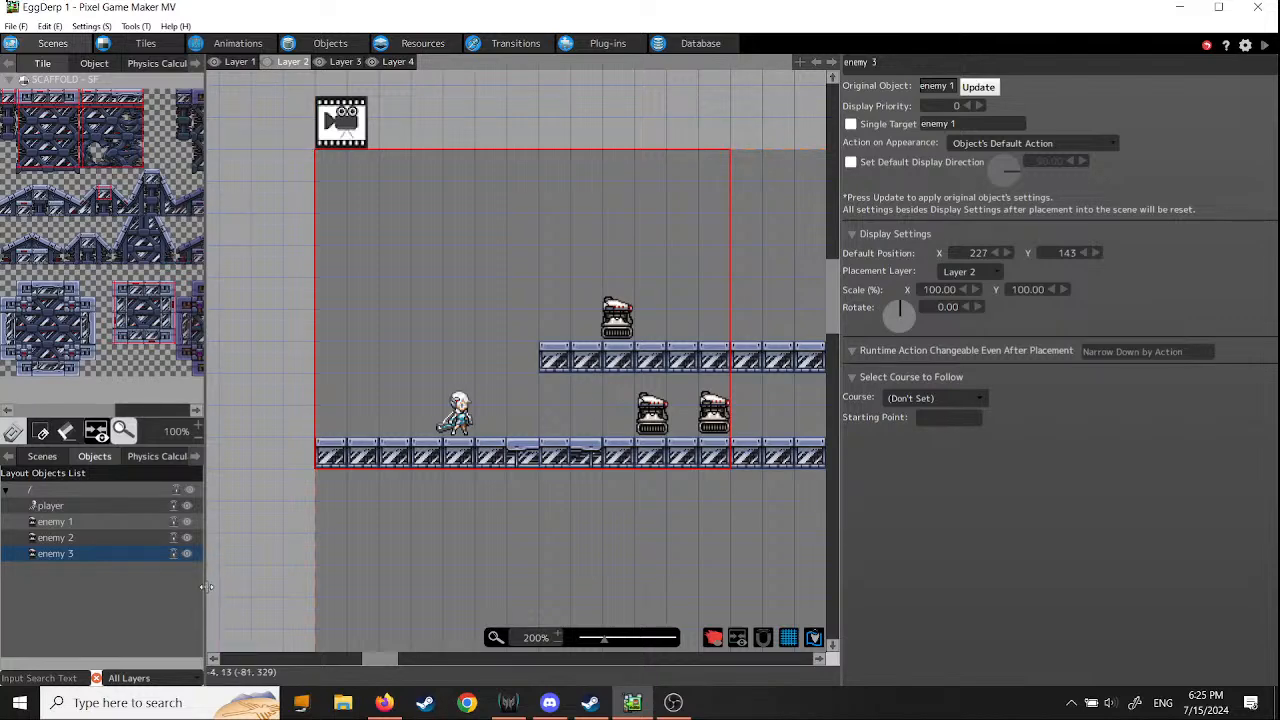
left_click_drag(207, 588, 393, 589)
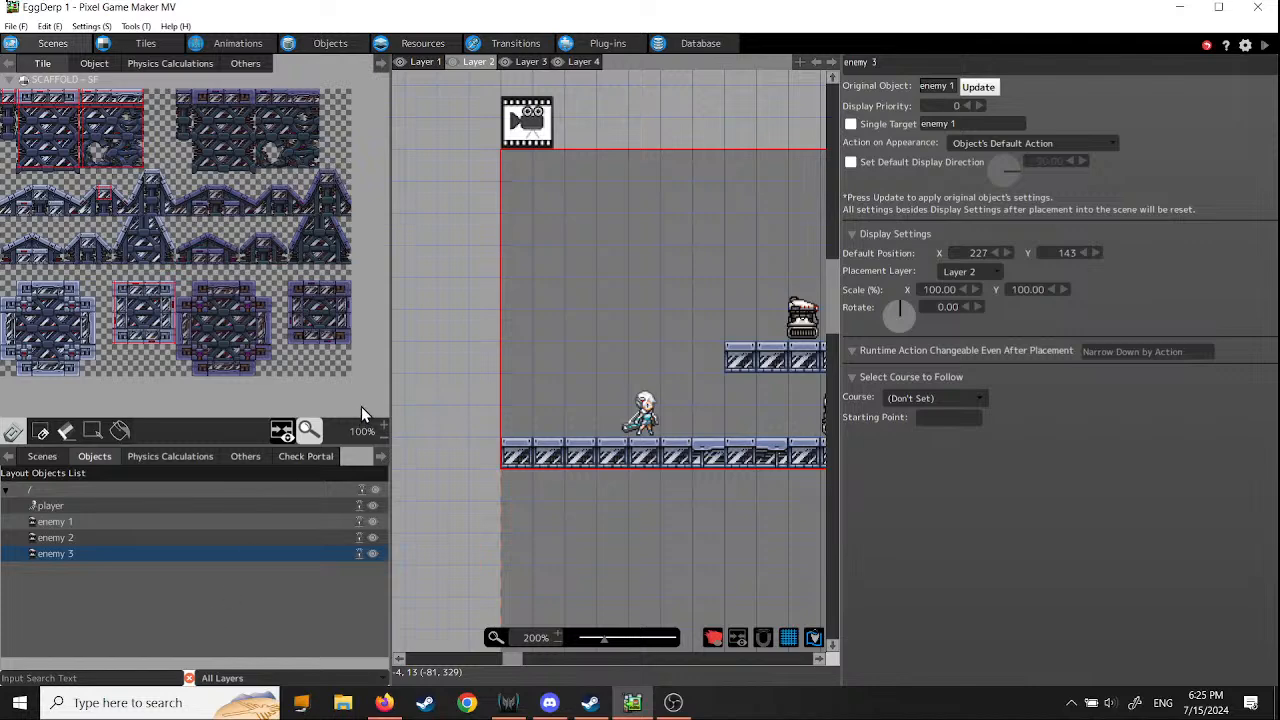
left_click(384, 436)
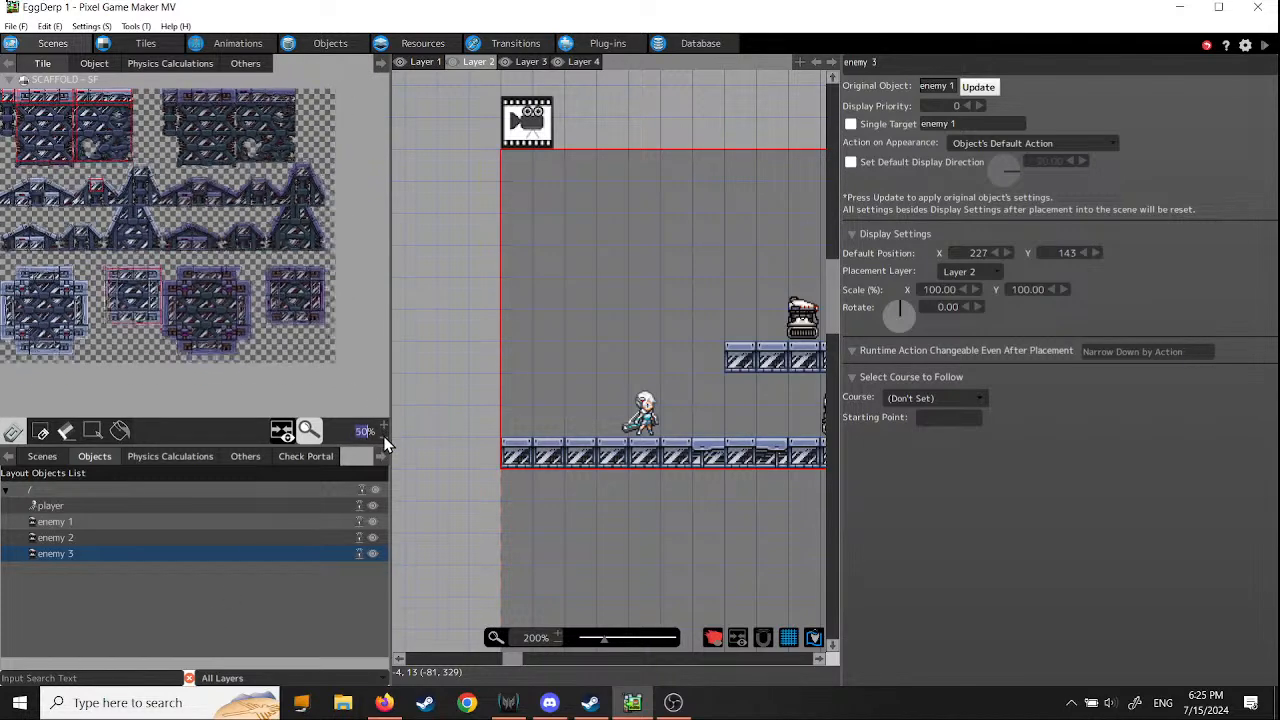
left_click(384, 436)
left_click(384, 436)
left_click(385, 426)
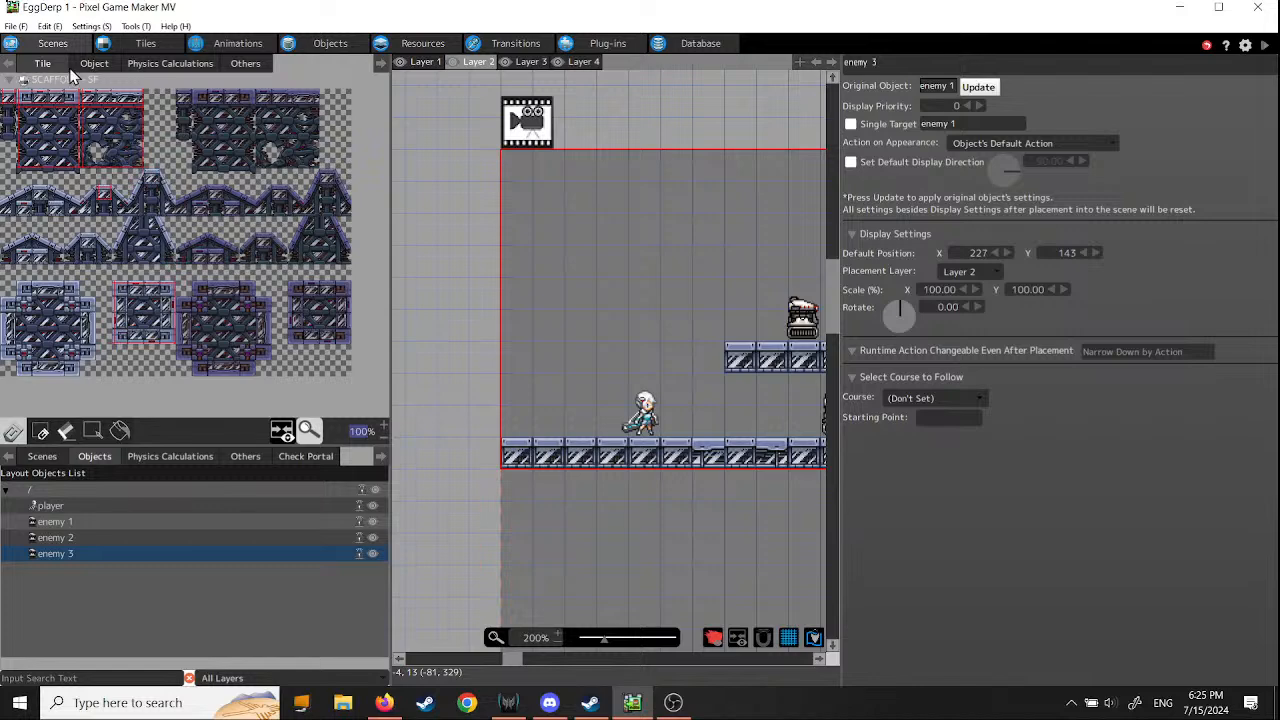
- Look through the placeable objects, the physics calculation parts, the scene list and the project's Tiles List for available tilesets
left_click(382, 63)
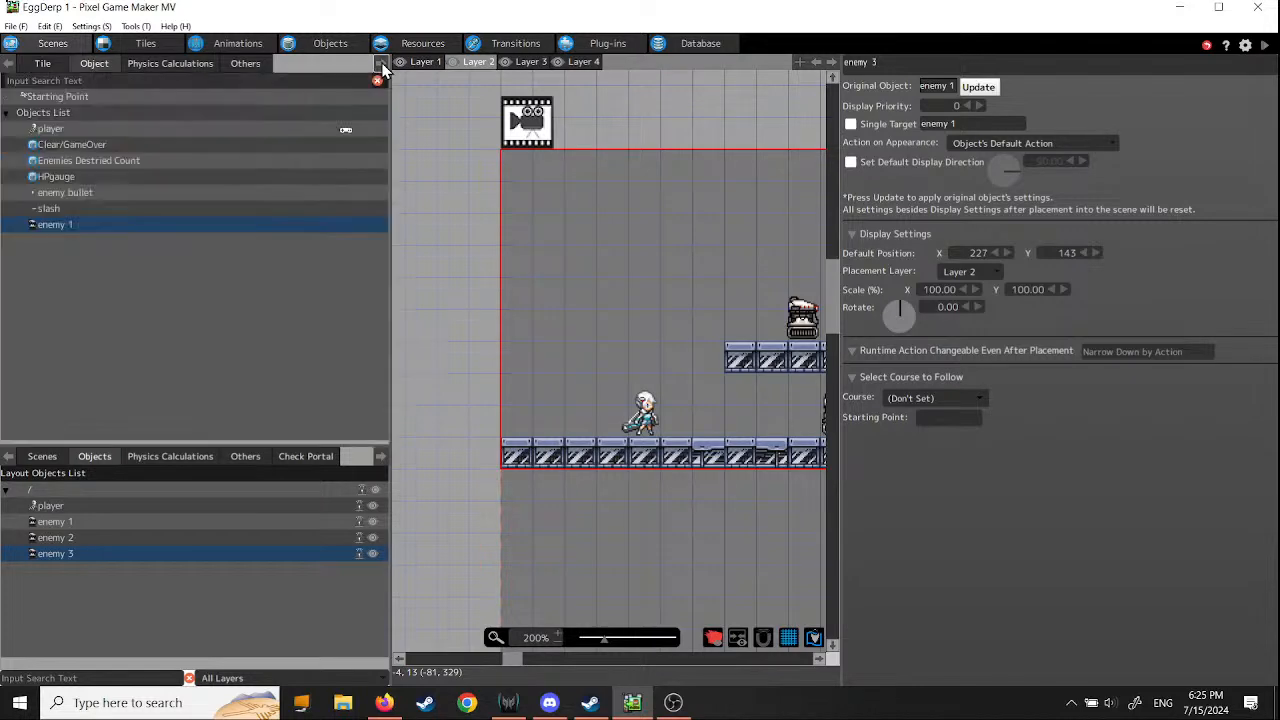
left_click(381, 63)
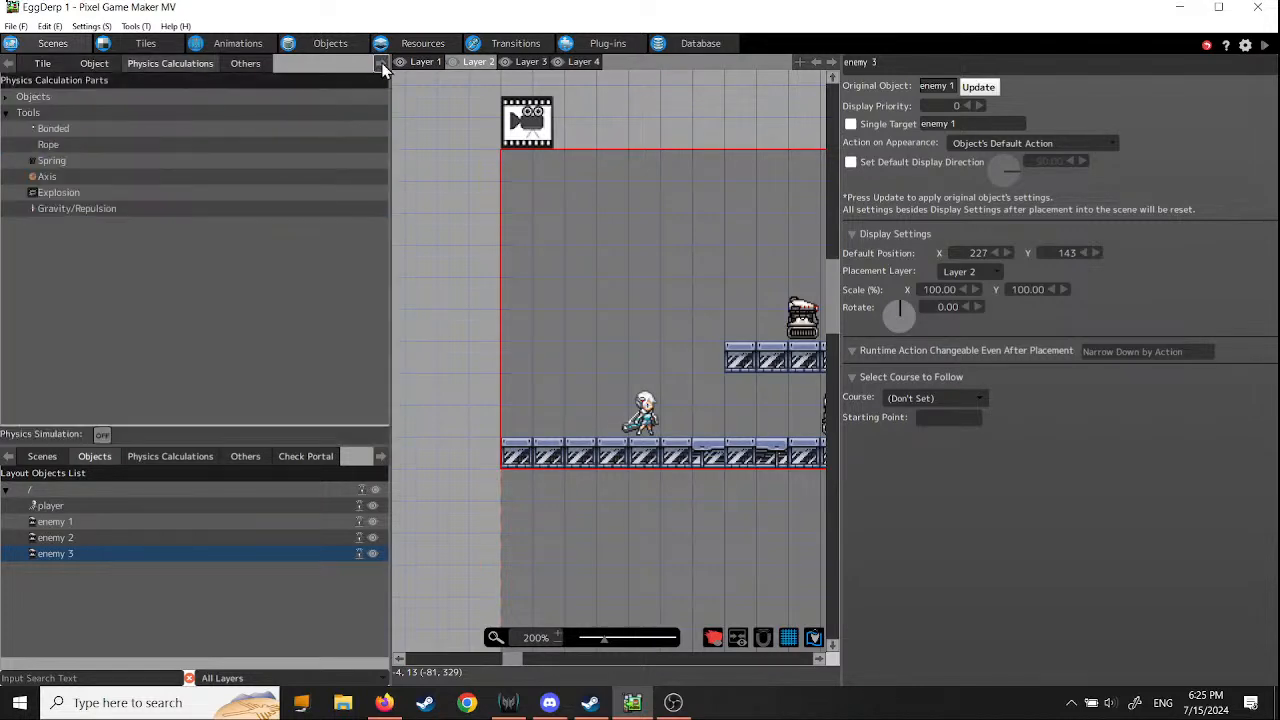
left_click(43, 64)
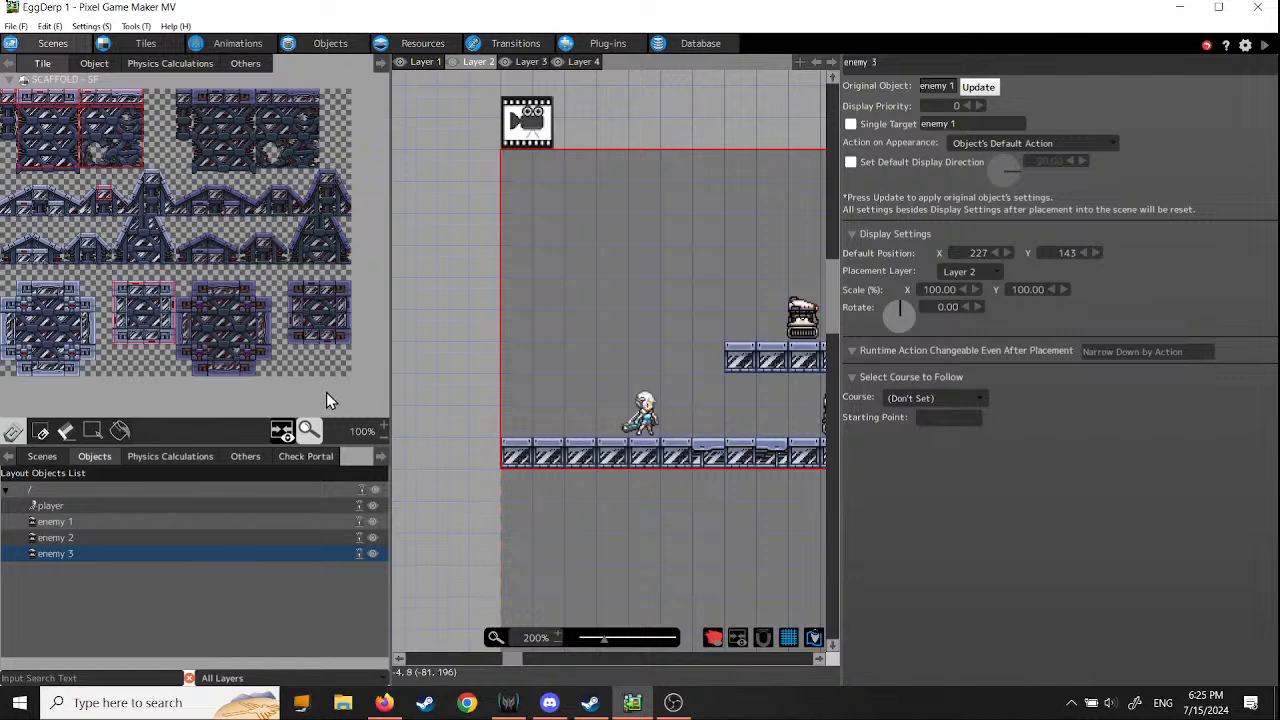
middle_click_drag(181, 402, 358, 405)
middle_click_drag(371, 171, 381, 210)
left_click(41, 457)
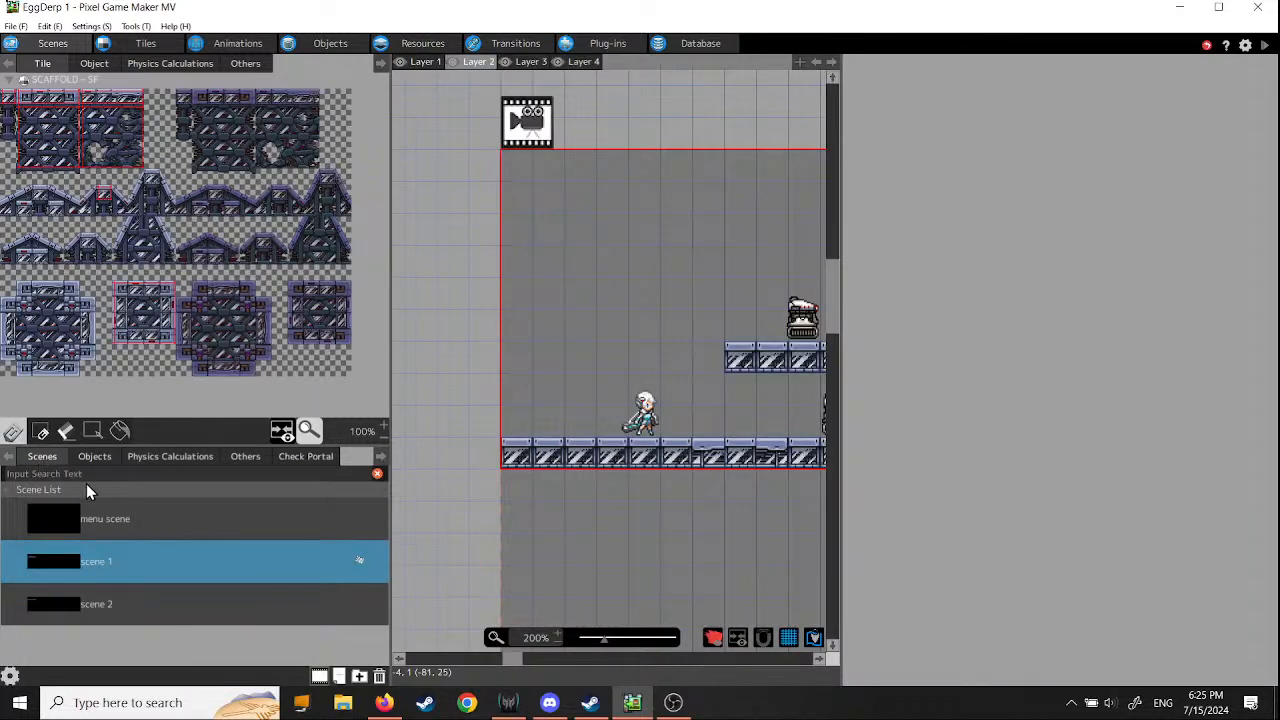
left_click(56, 563)
left_click(45, 65)
left_click(145, 43)
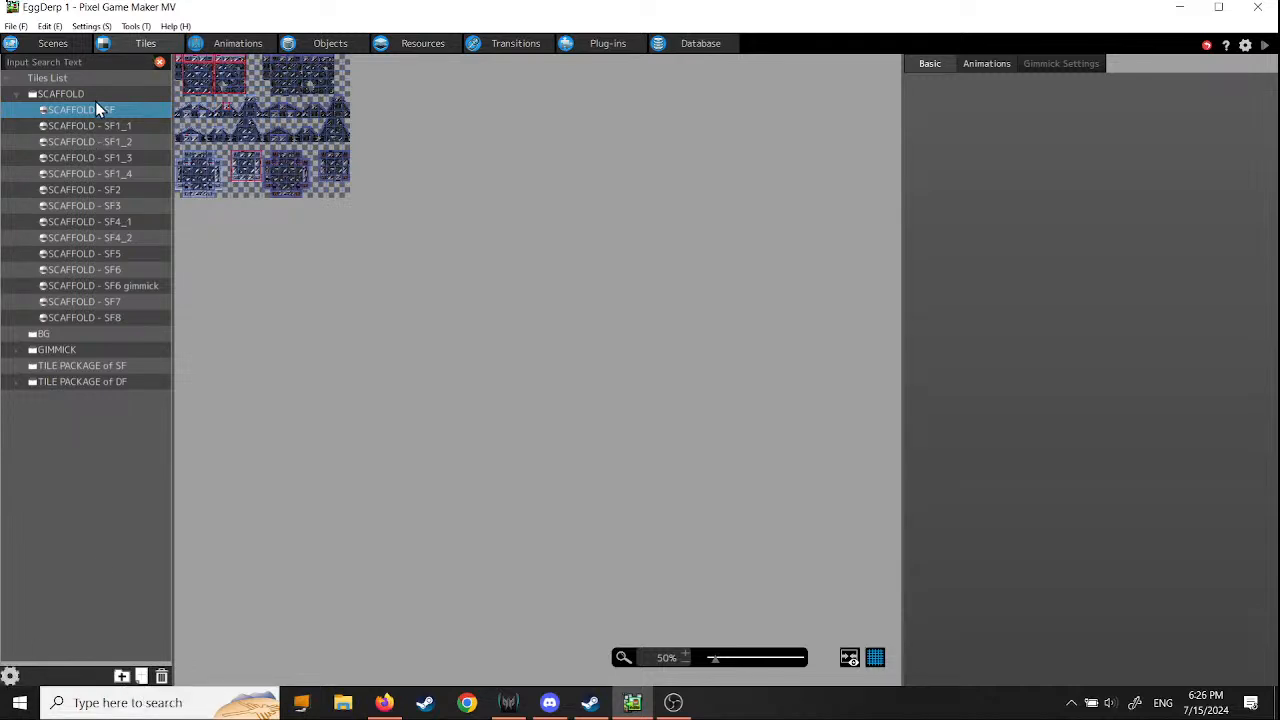
- Return to scene 1 and pick the dark scaffold wall's left-edge column, one tile wide and six tall, from the tile palette
left_click(55, 43)
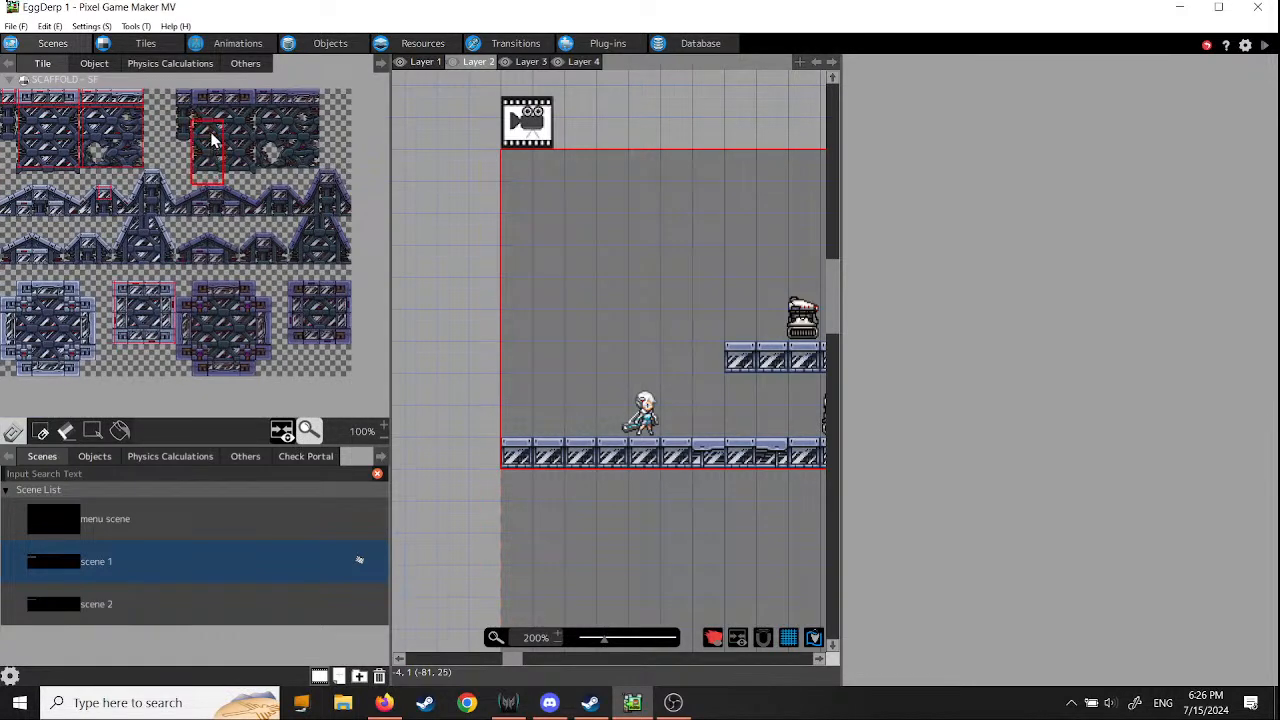
left_click_drag(211, 140, 207, 113)
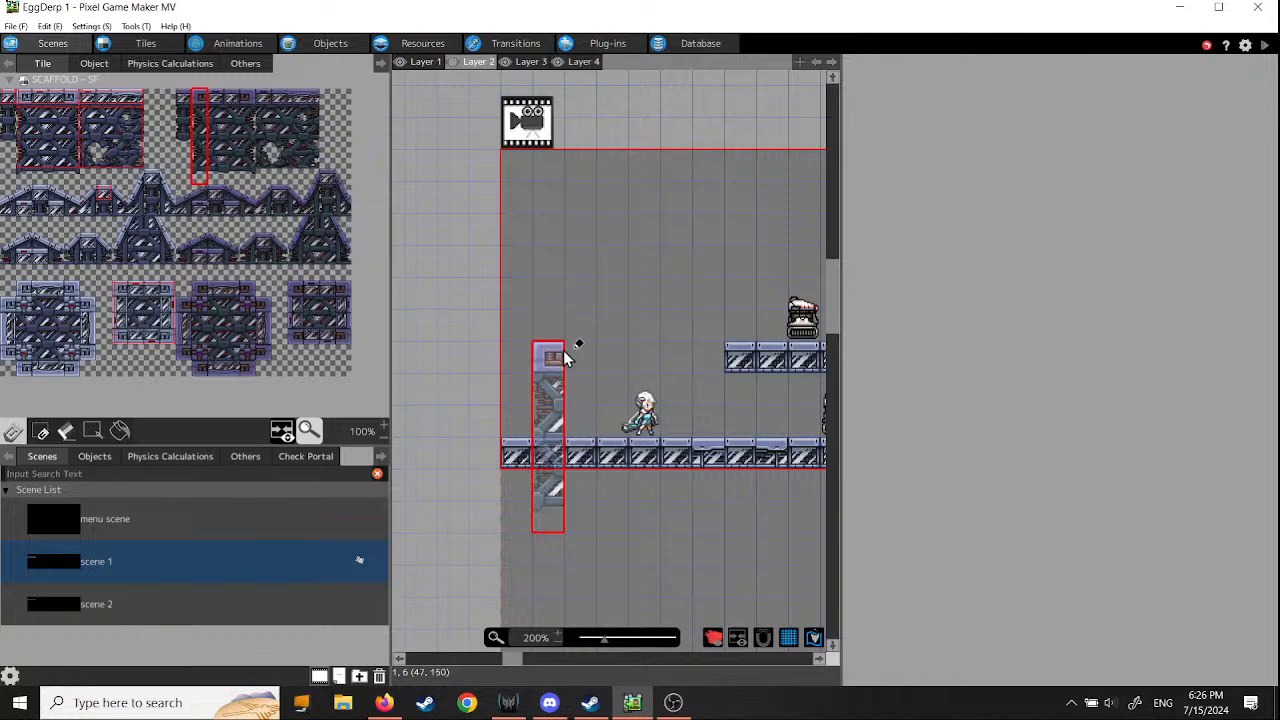
left_click(565, 340)
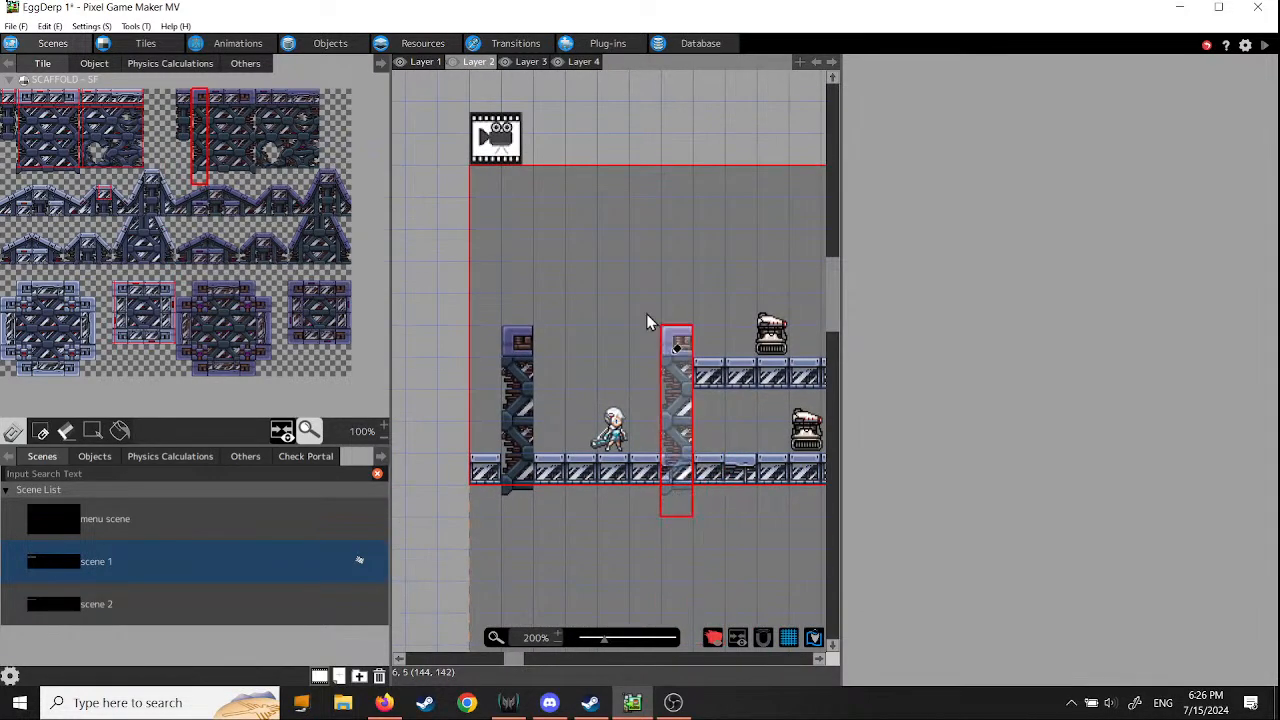
left_click(50, 27)
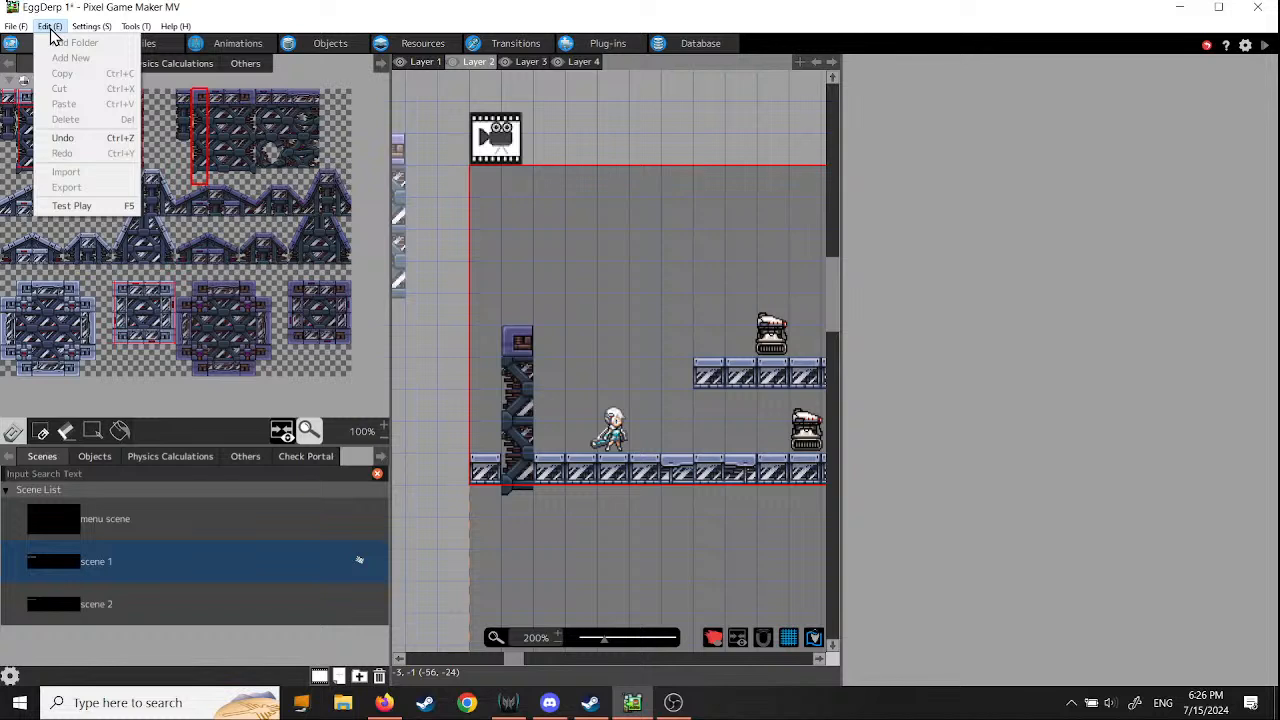
left_click(60, 140)
- On Layer 1, place the left pillar column near the player's start, beside the ground enemies, and at the far ends of the platform and floor
left_click(424, 61)
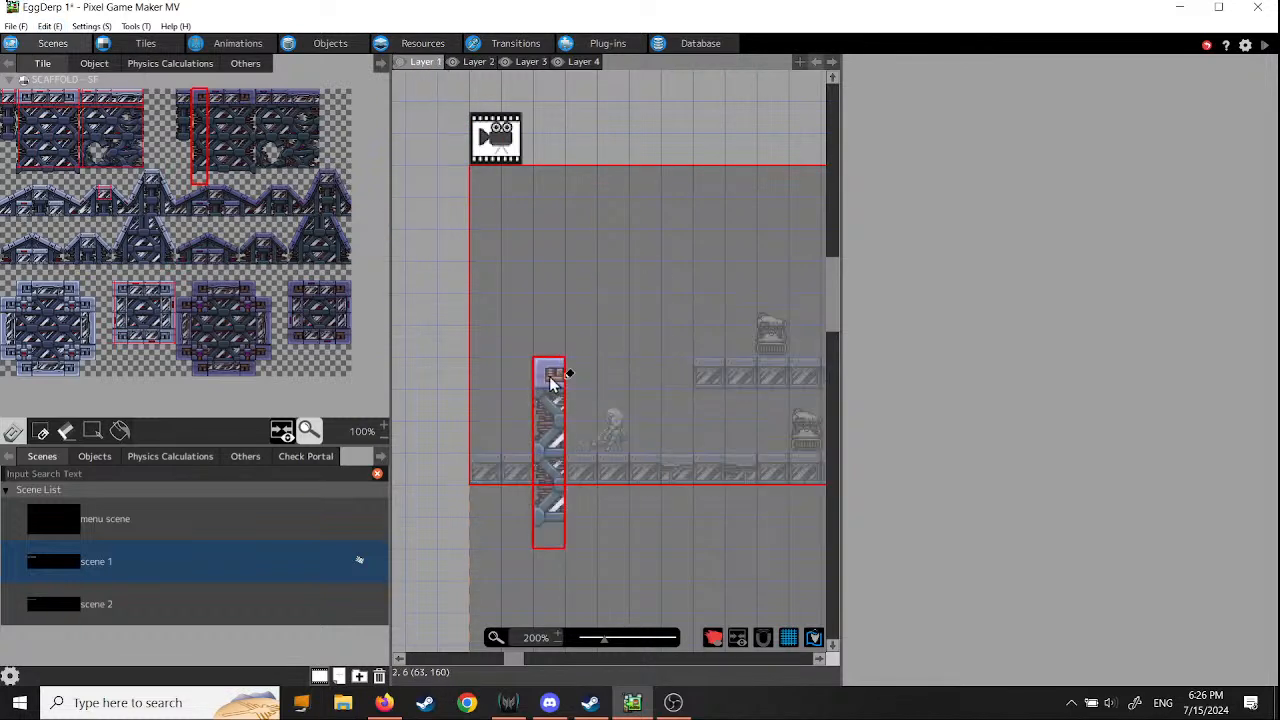
left_click(549, 351)
middle_click_drag(738, 392, 460, 387)
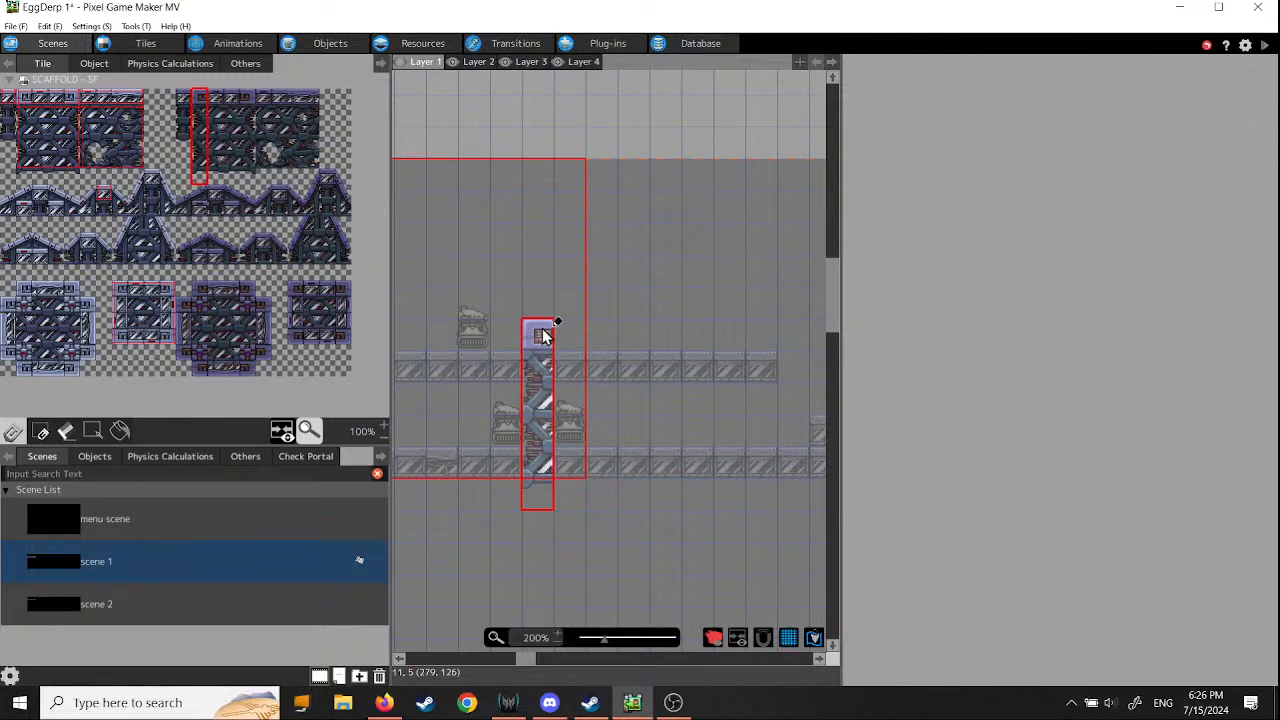
left_click(541, 335)
mouse_move(560, 403)
middle_mouse_down()
mouse_move(815, 405)
mouse_move(466, 415)
middle_mouse_up()
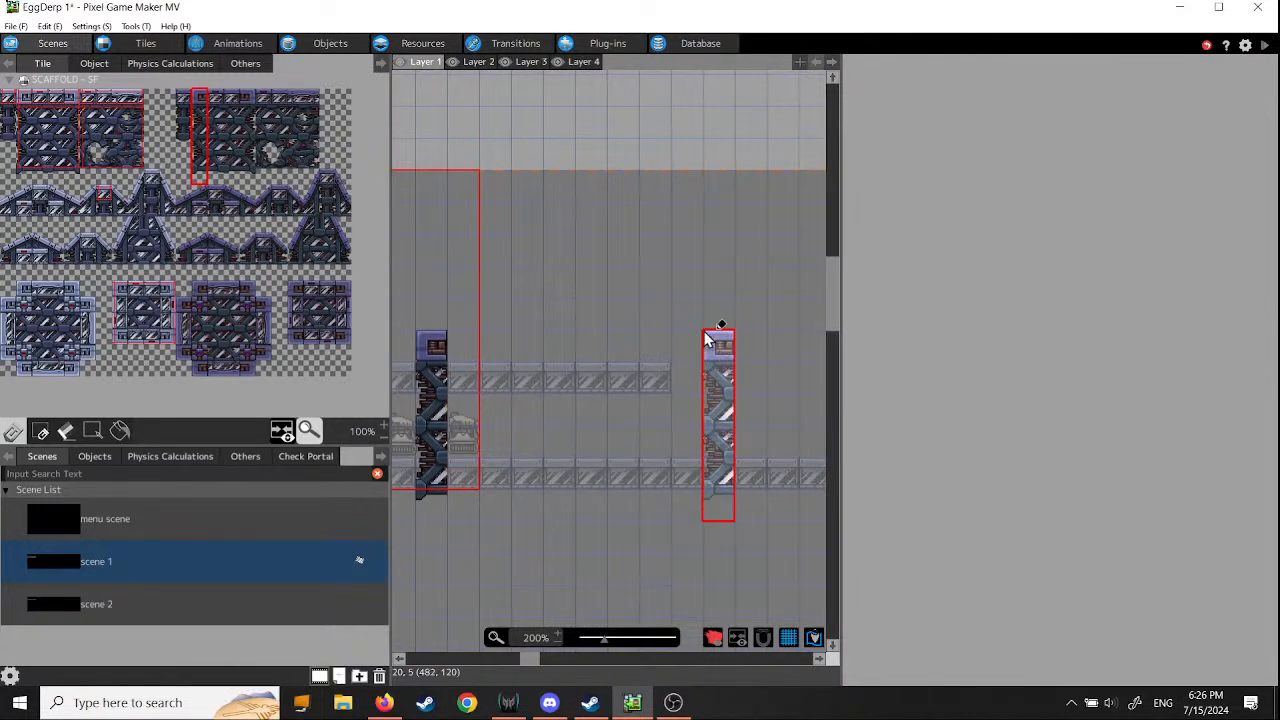
left_click(695, 340)
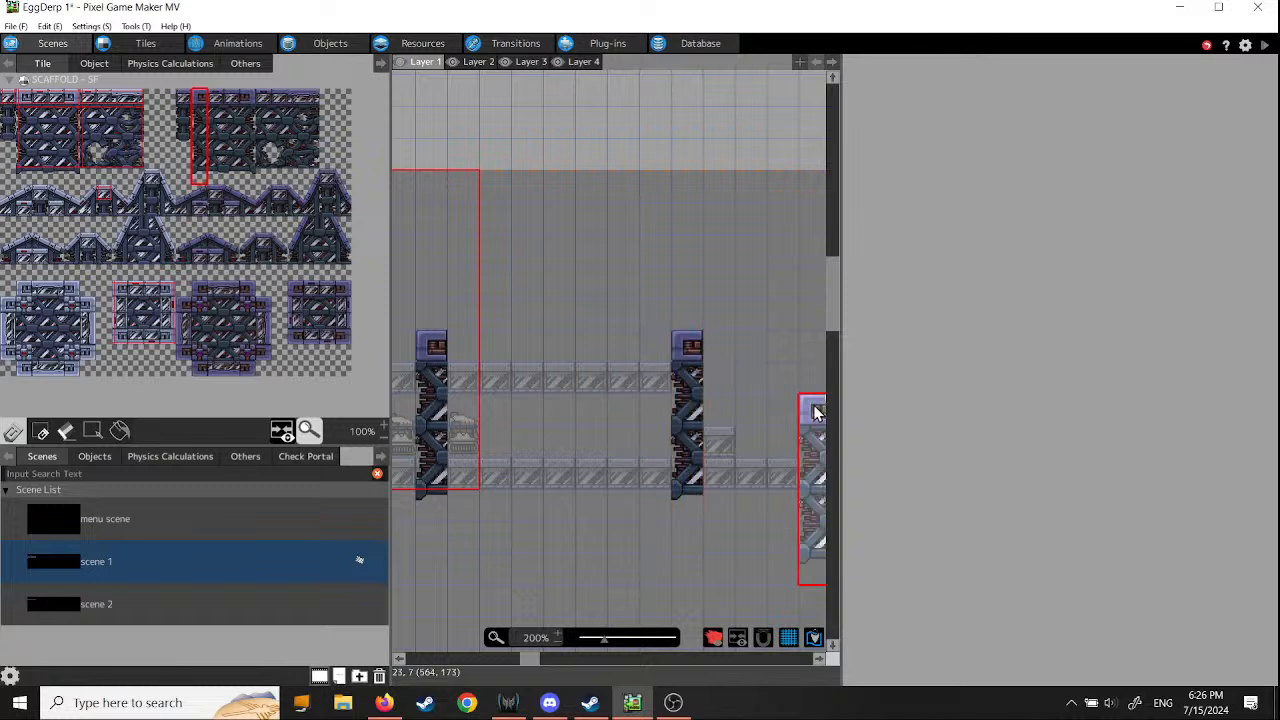
middle_click_drag(814, 405, 533, 390)
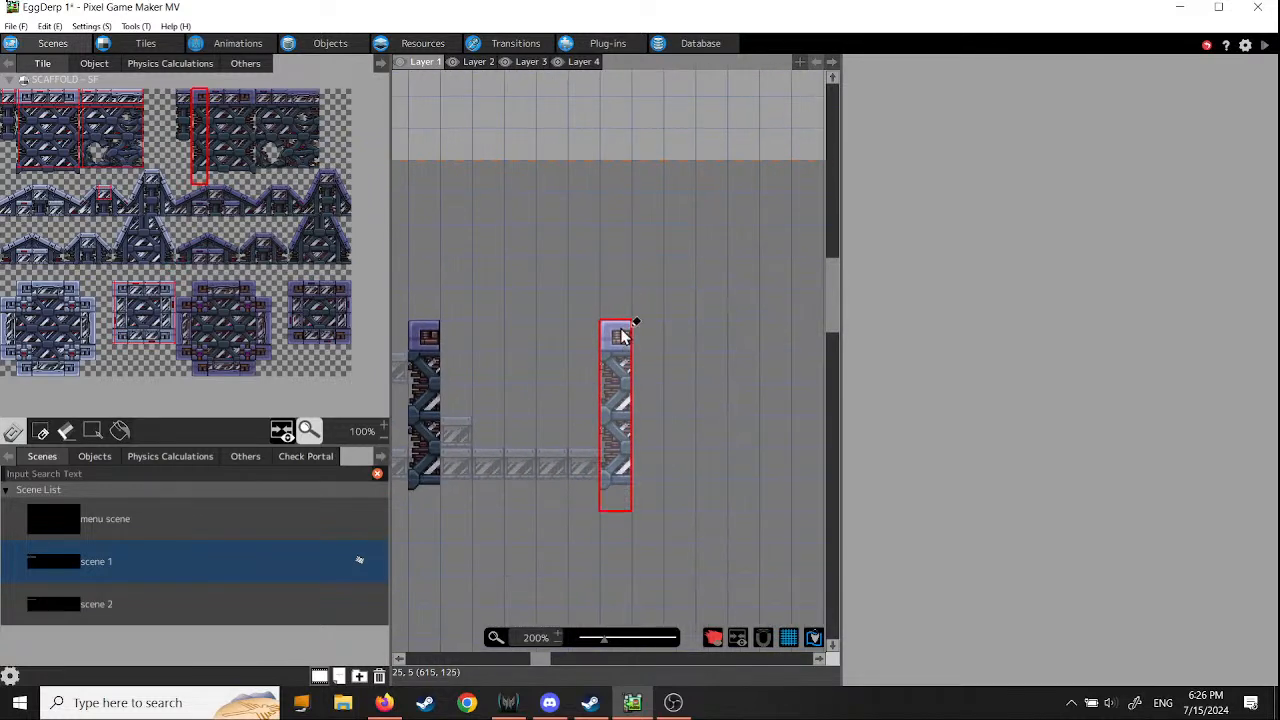
left_click(628, 334)
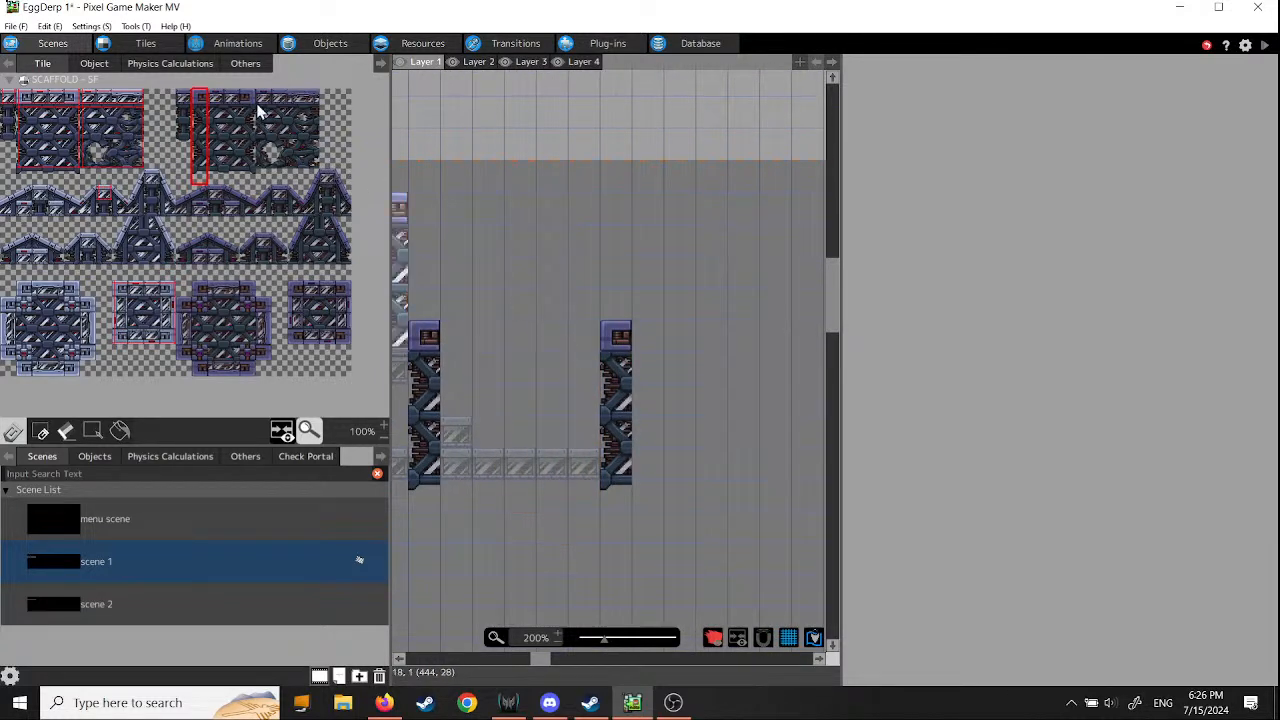
- Complete all four pillars on Layer 1 with the six-tile-high right-edge column of the dark scaffold wall
left_click_drag(248, 178, 250, 115)
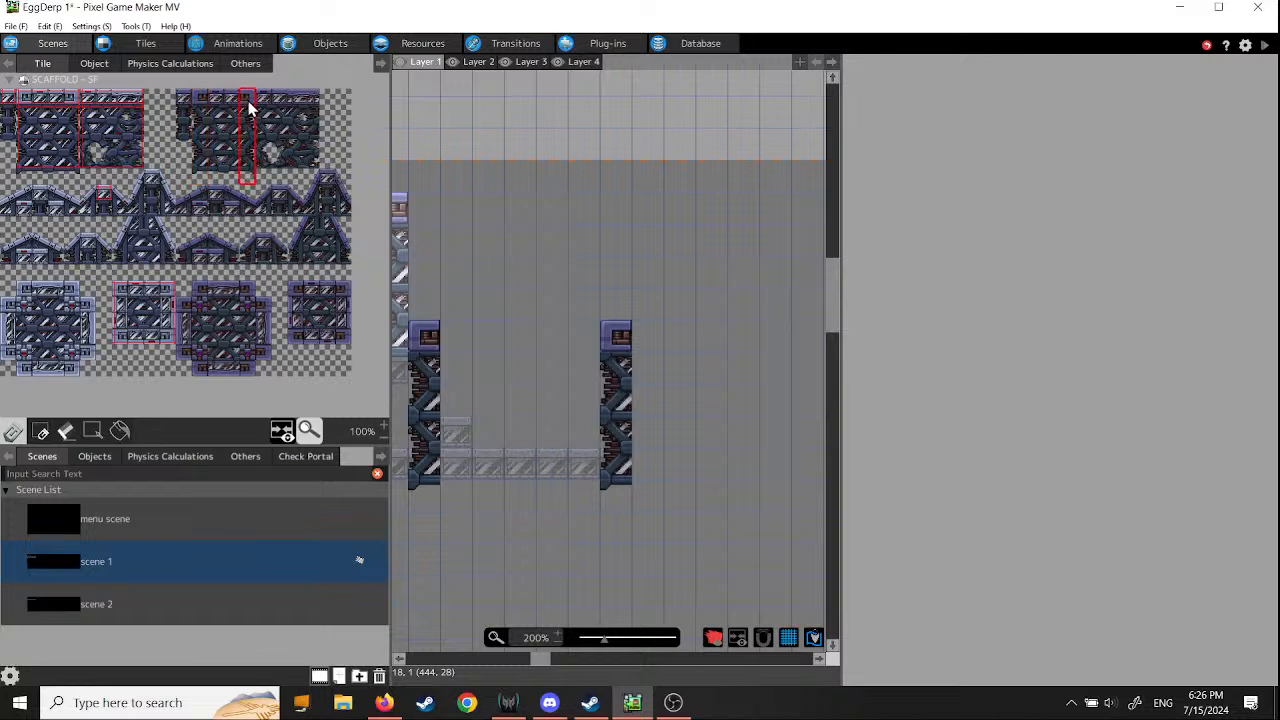
left_click(463, 340)
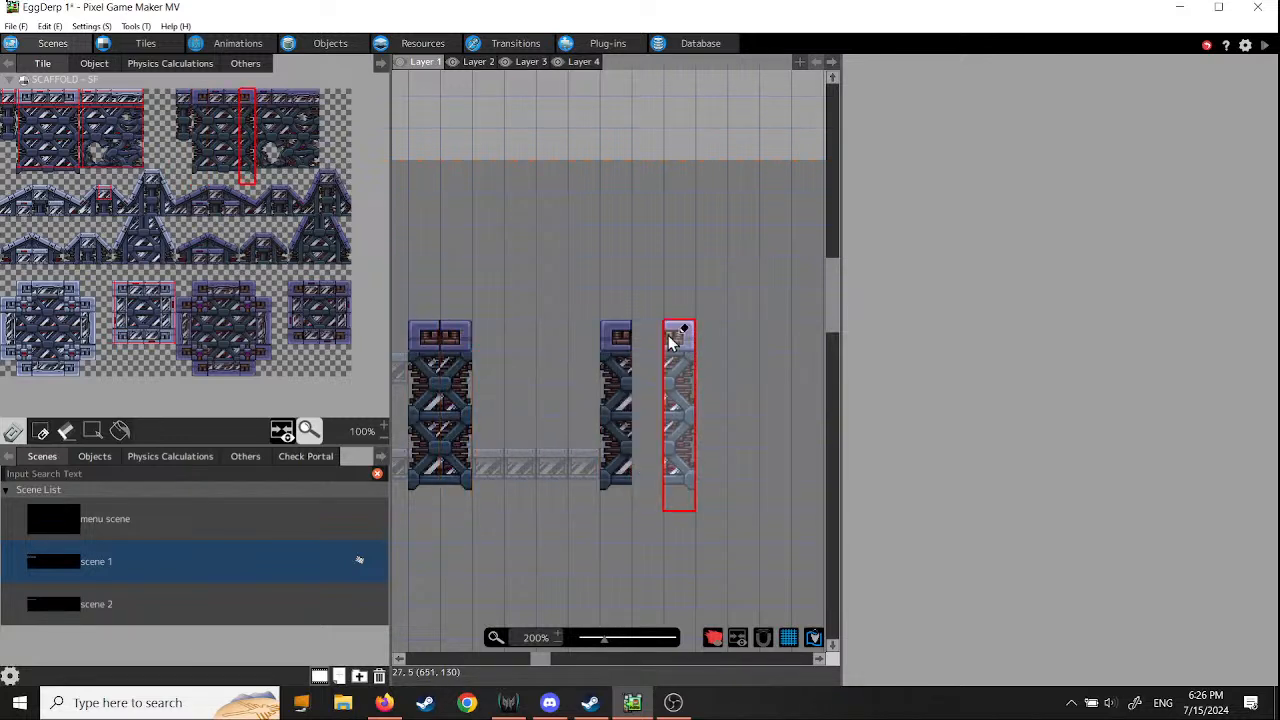
left_click(645, 341)
middle_click_drag(478, 458, 654, 443)
left_click(541, 312)
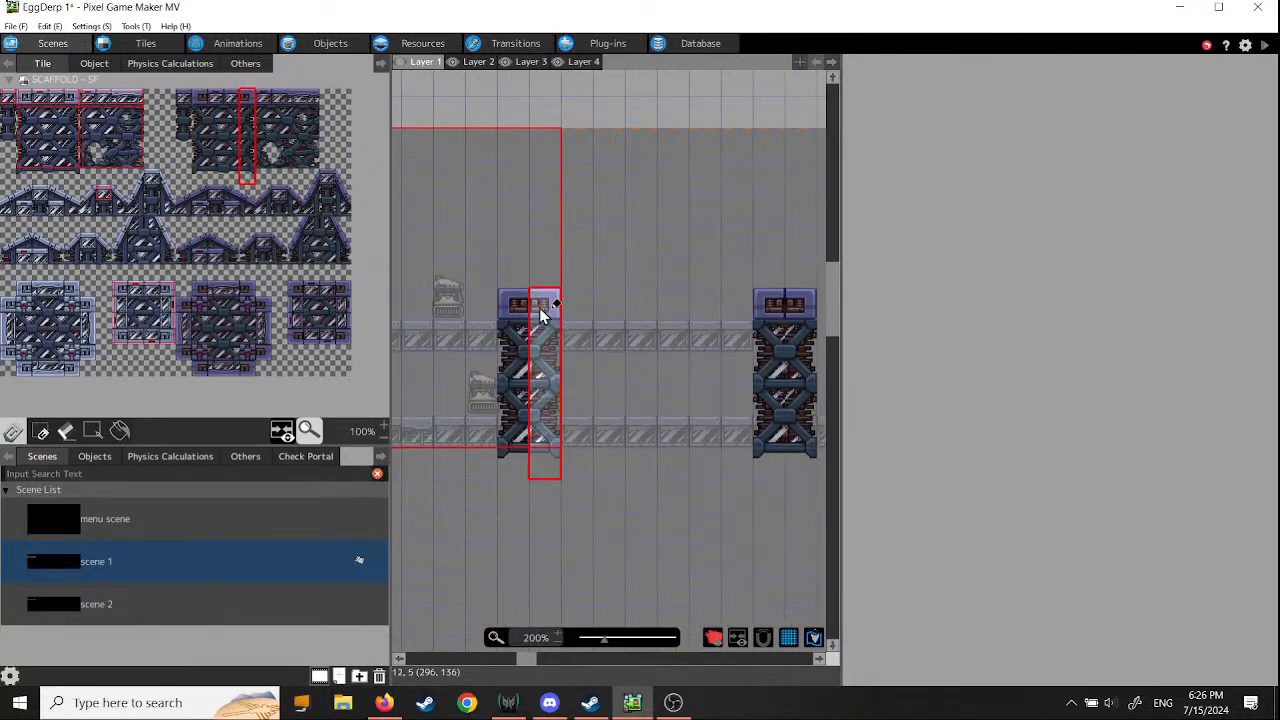
left_click(539, 307)
middle_click_drag(459, 477, 821, 493)
left_click(632, 332)
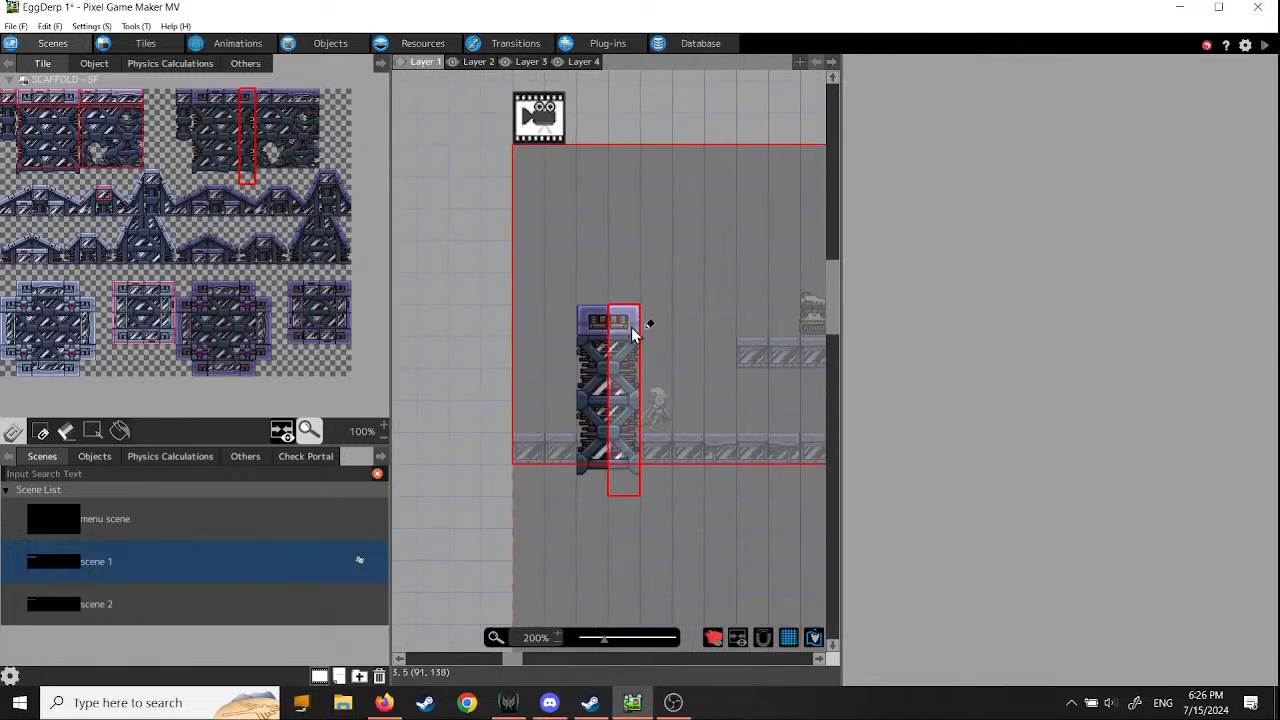
left_click(631, 328)
- Bridge the gaps between the four pillar tops on Layer 1 with the four-by-two-tile top edge of the light scaffold block
middle_click_drag(713, 493, 535, 505)
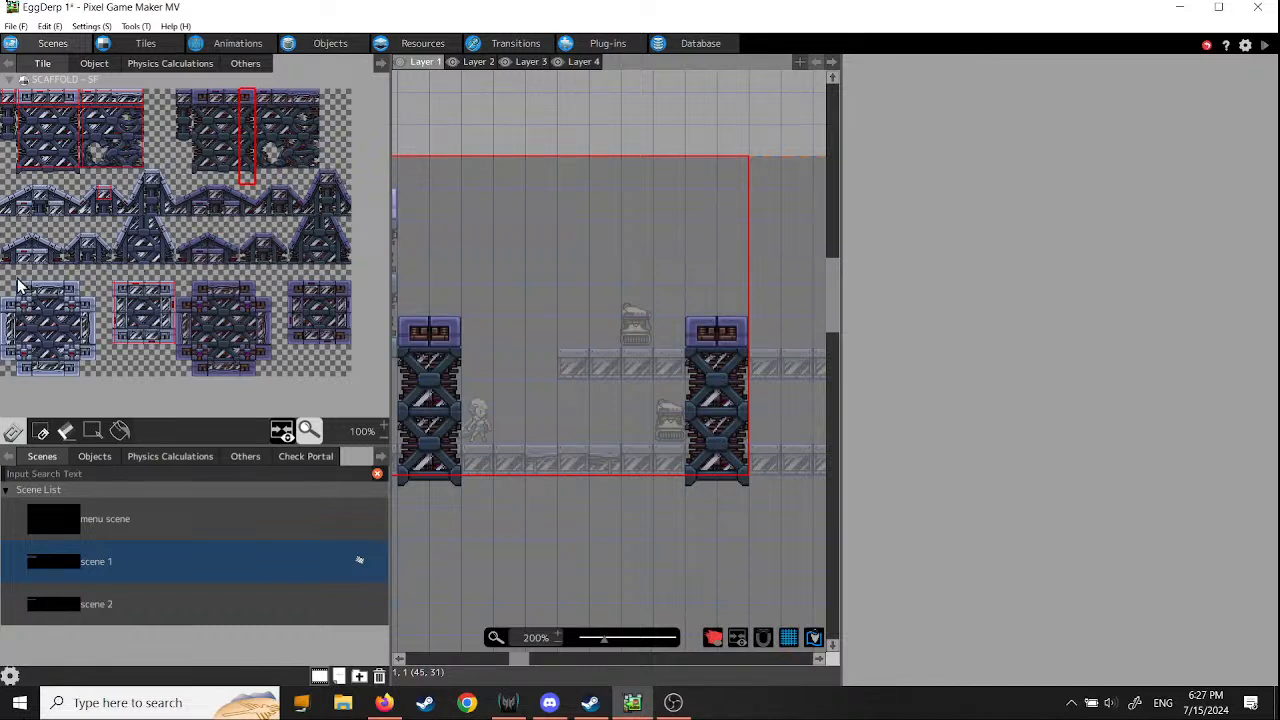
left_click_drag(17, 285, 70, 290)
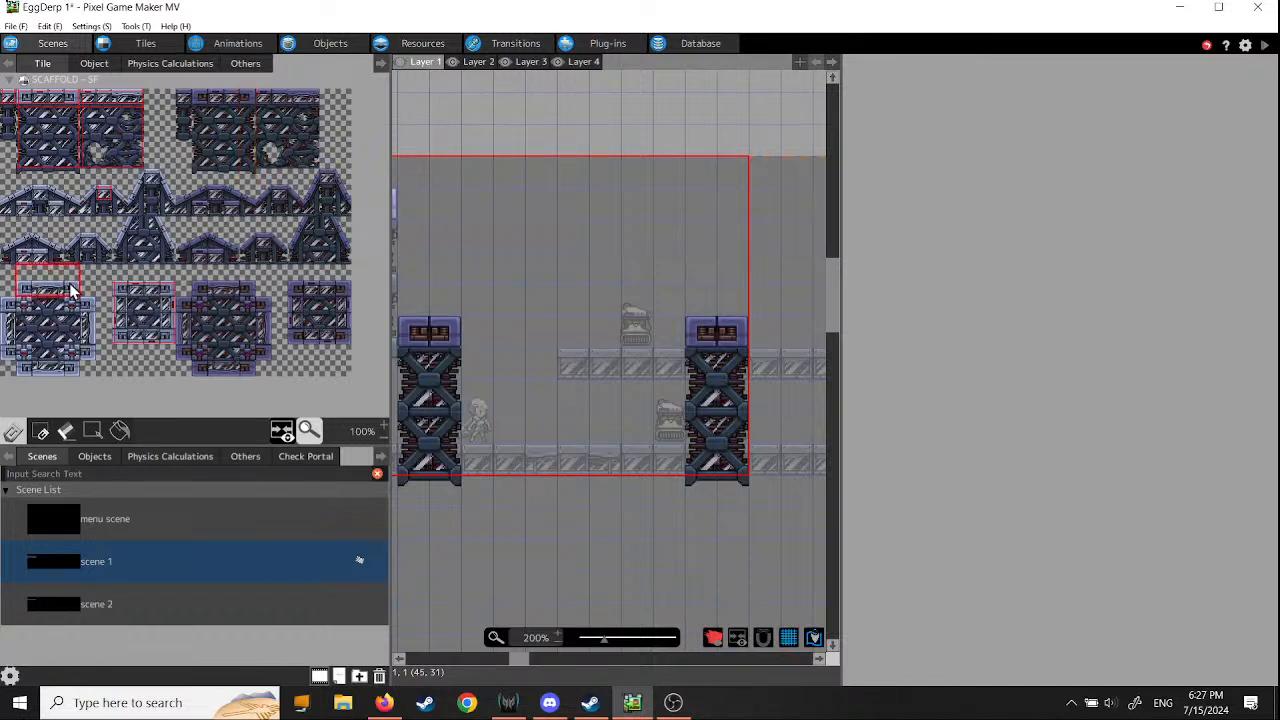
left_click(480, 291)
left_click(562, 290)
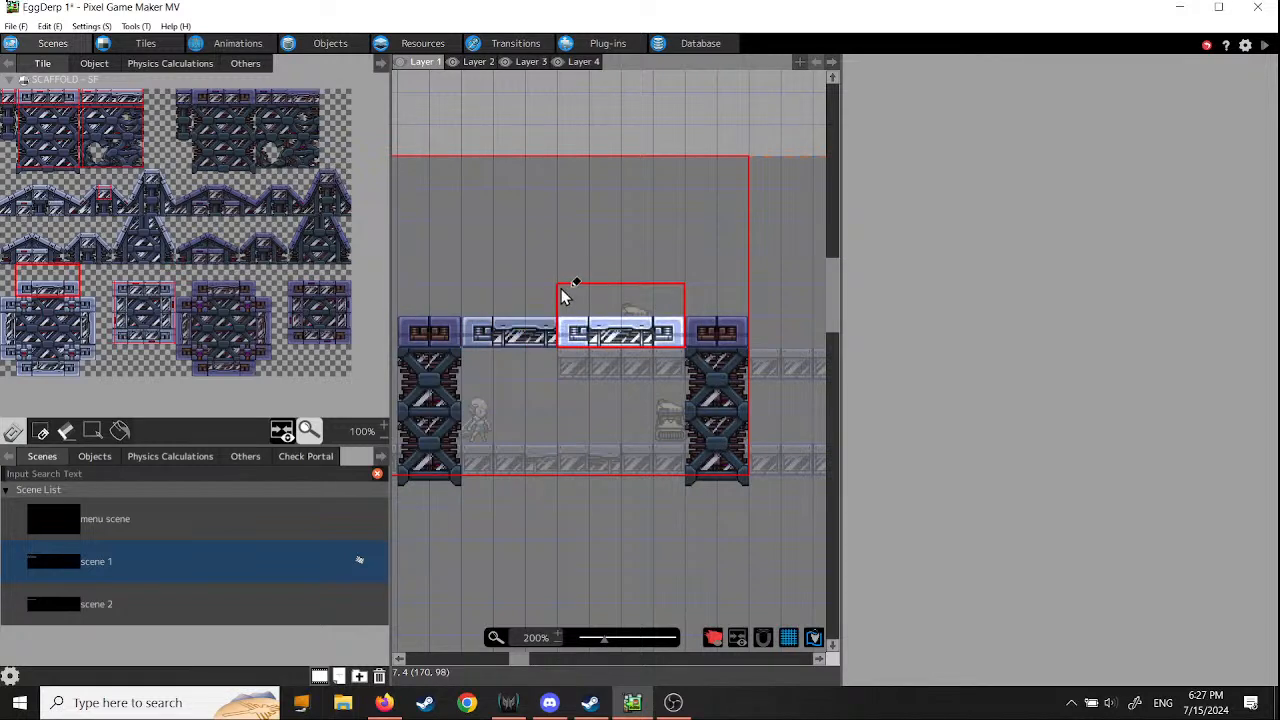
middle_click_drag(654, 424, 354, 450)
left_click(459, 338)
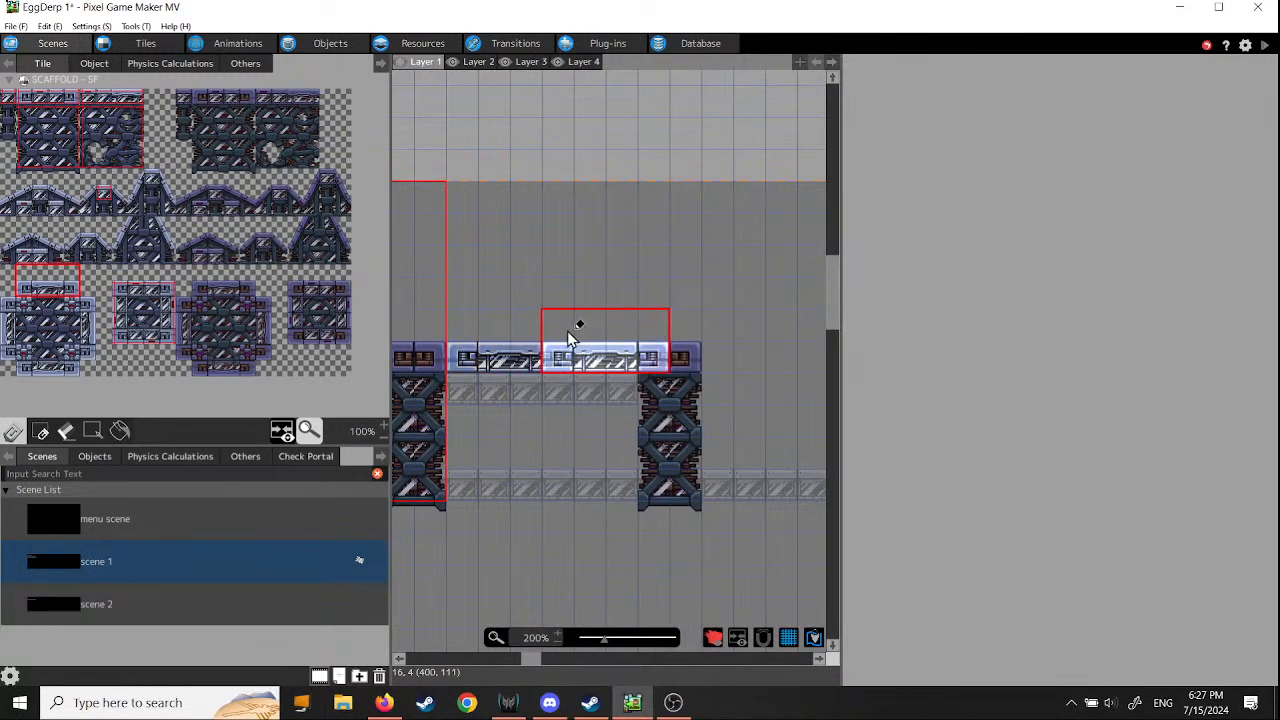
left_click(537, 340)
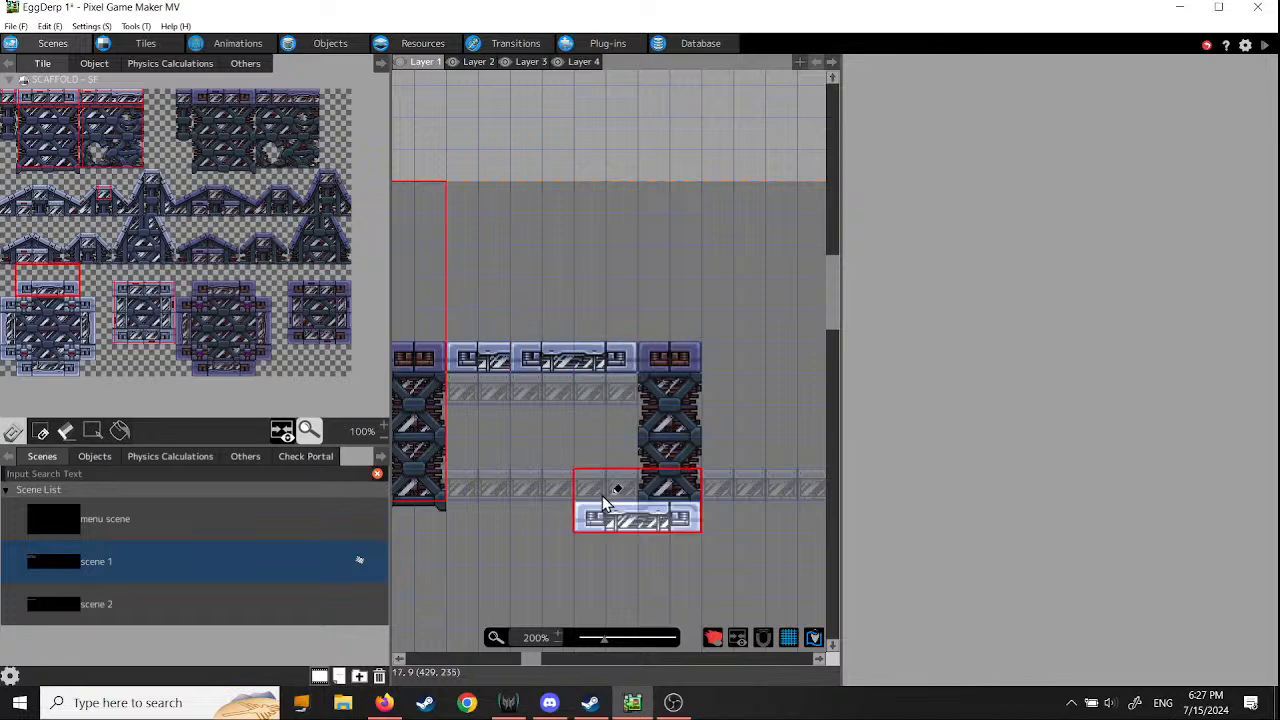
left_click(719, 330)
middle_click_drag(726, 441, 488, 438)
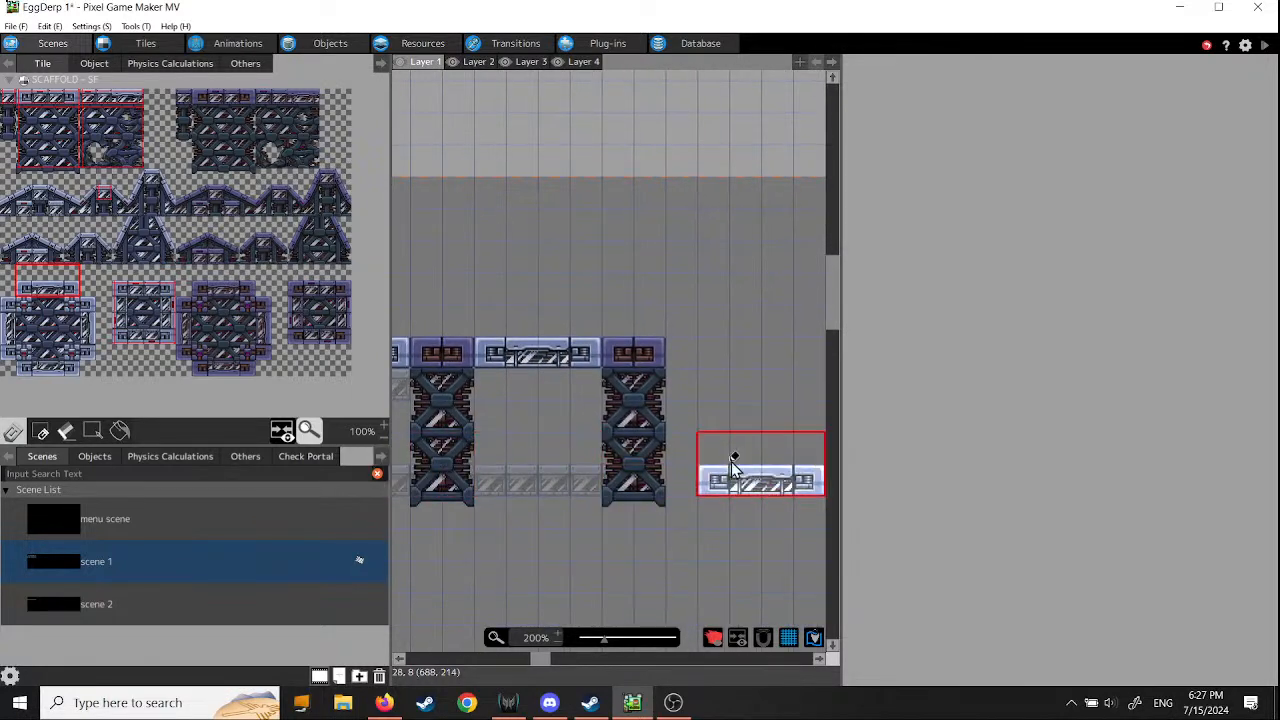
middle_click_drag(467, 530, 866, 502)
middle_click_drag(515, 525, 449, 563)
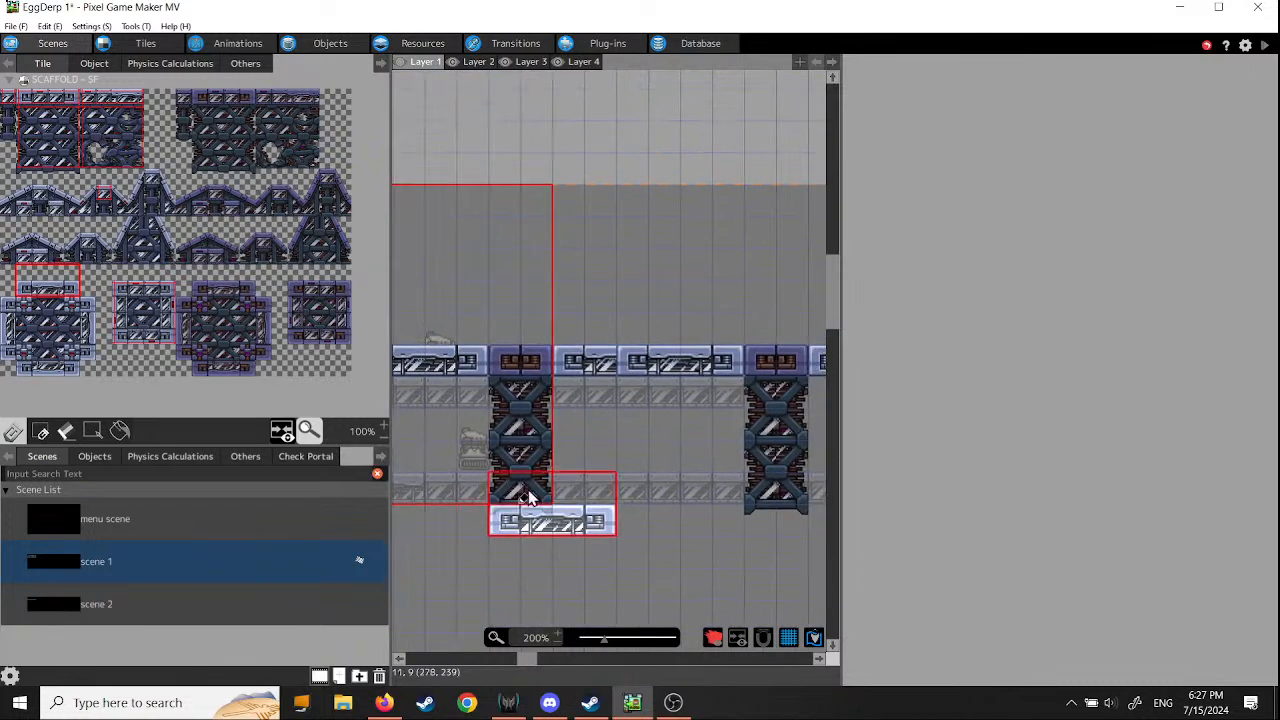
middle_click_drag(521, 484, 753, 537)
middle_click_drag(476, 580, 540, 531)
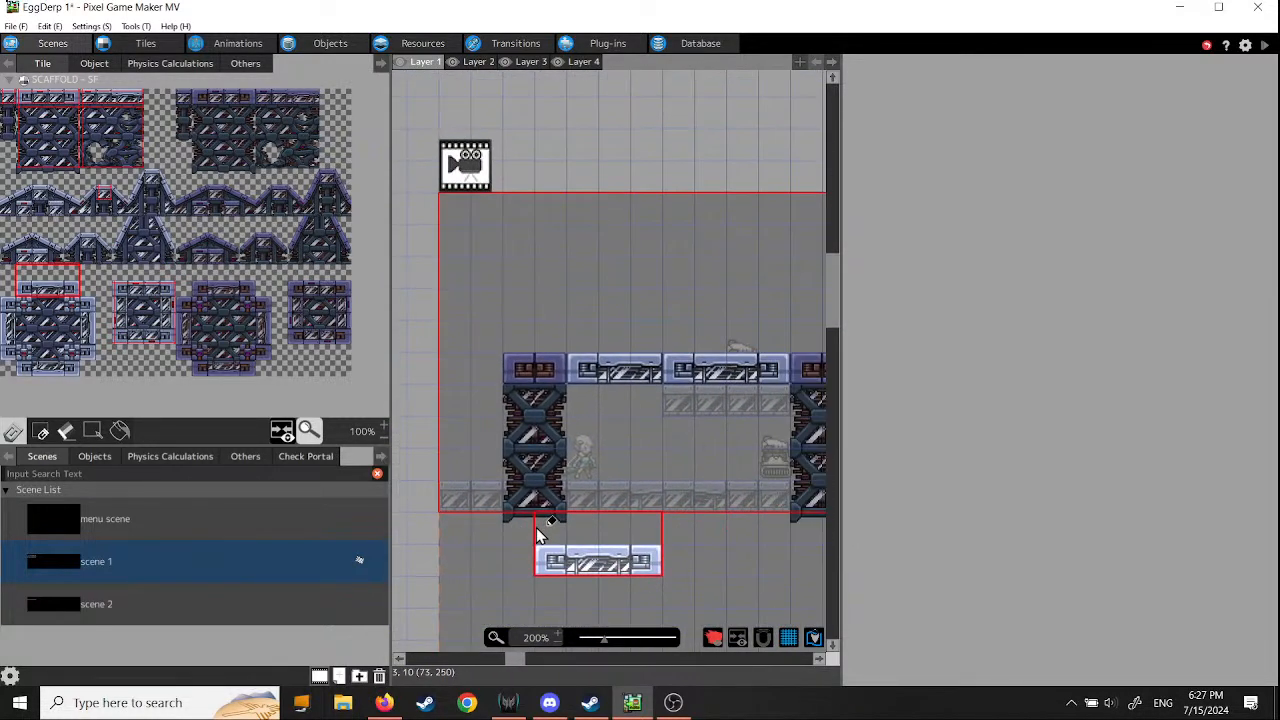
- Run a test play, walking past the first pillar and attacking the ground-floor enemies to check the new scaffold background
left_click(1265, 46)
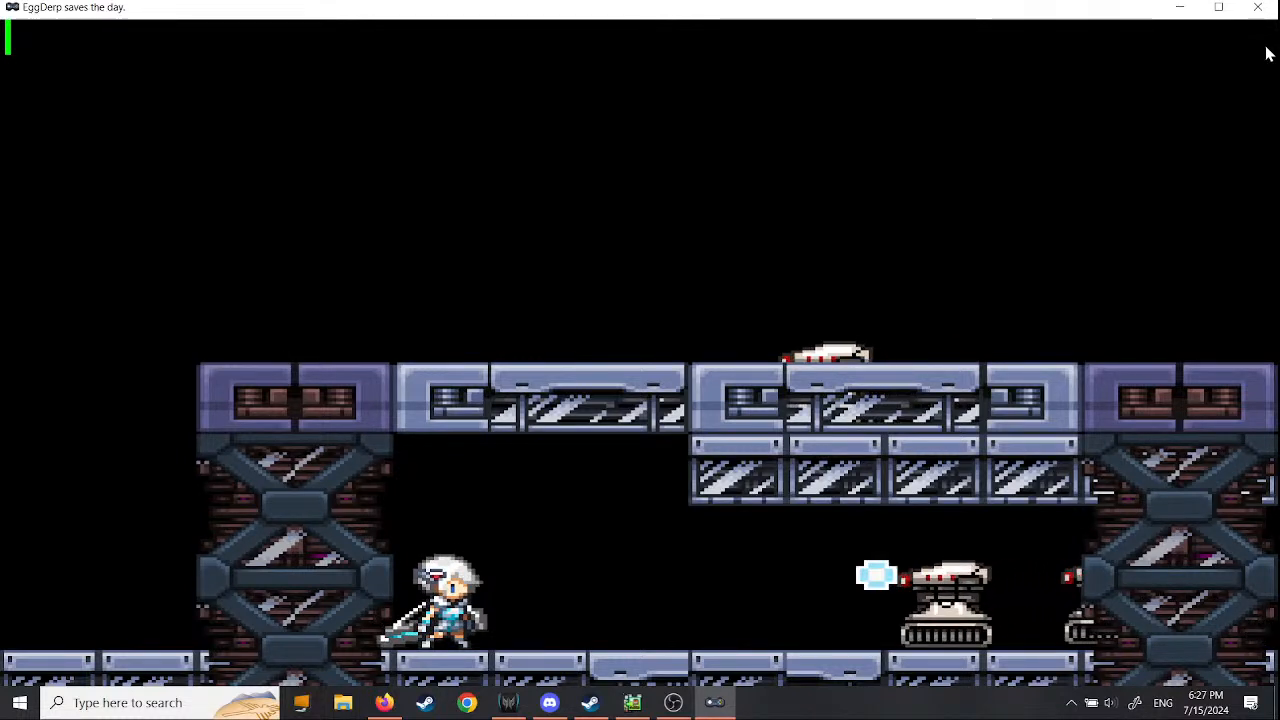
key("Left")
key("Left")
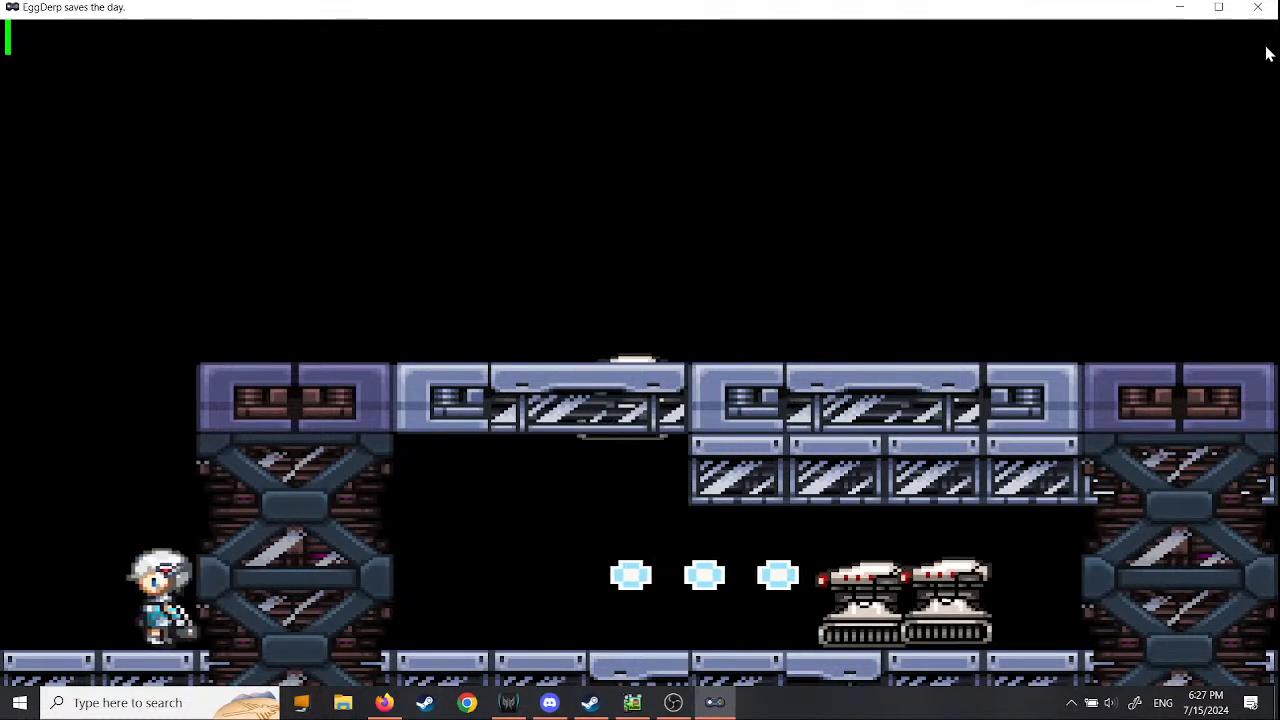
key("Right")
key("x")
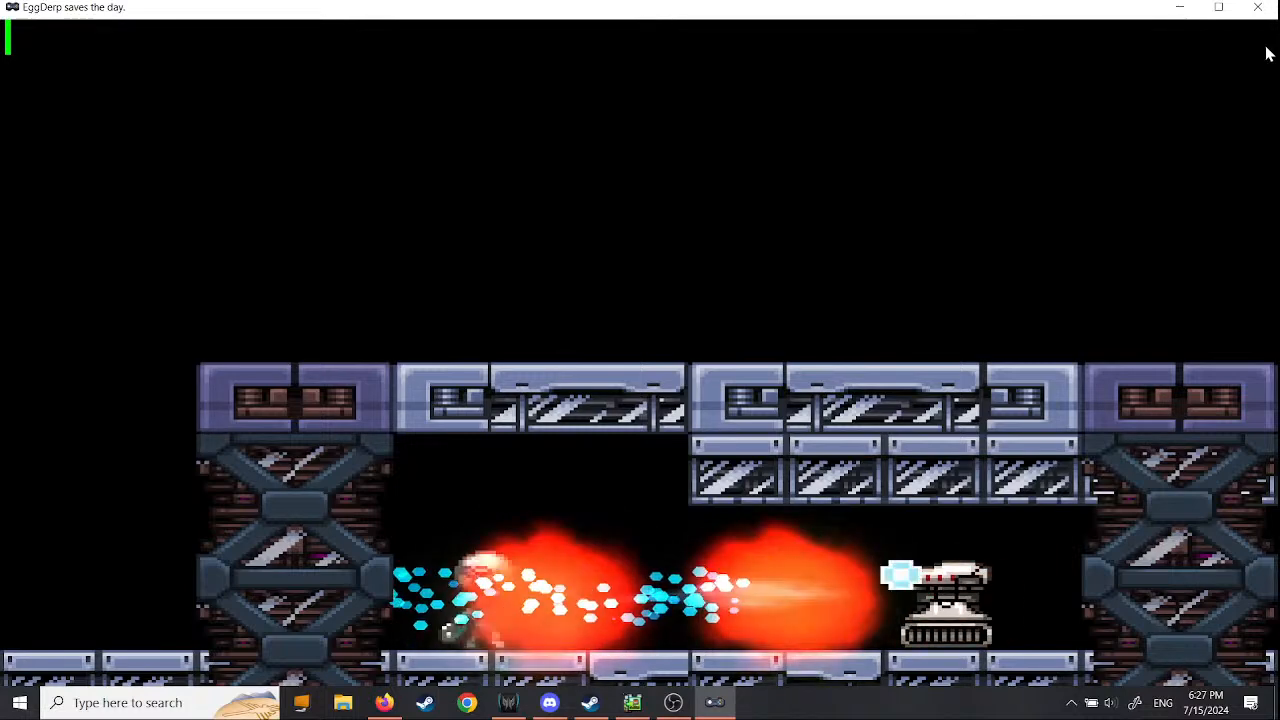
key("Right")
key("Left")
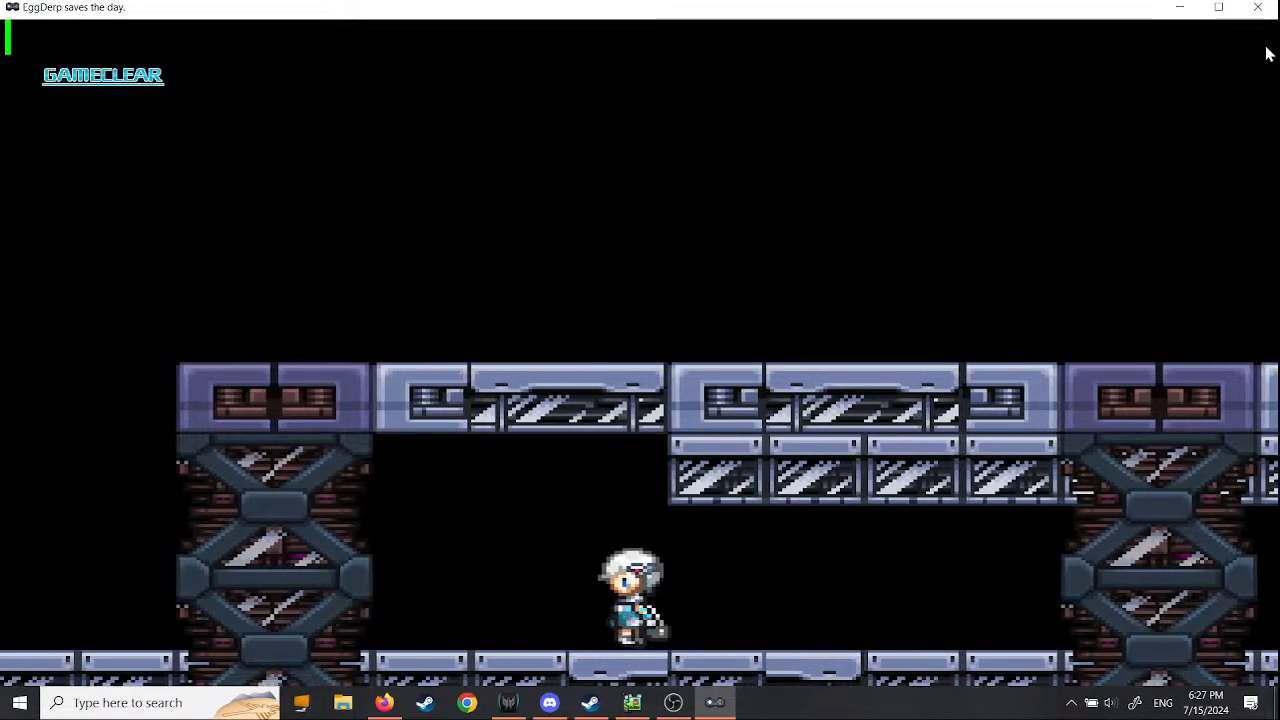
key("x")
key("Right")
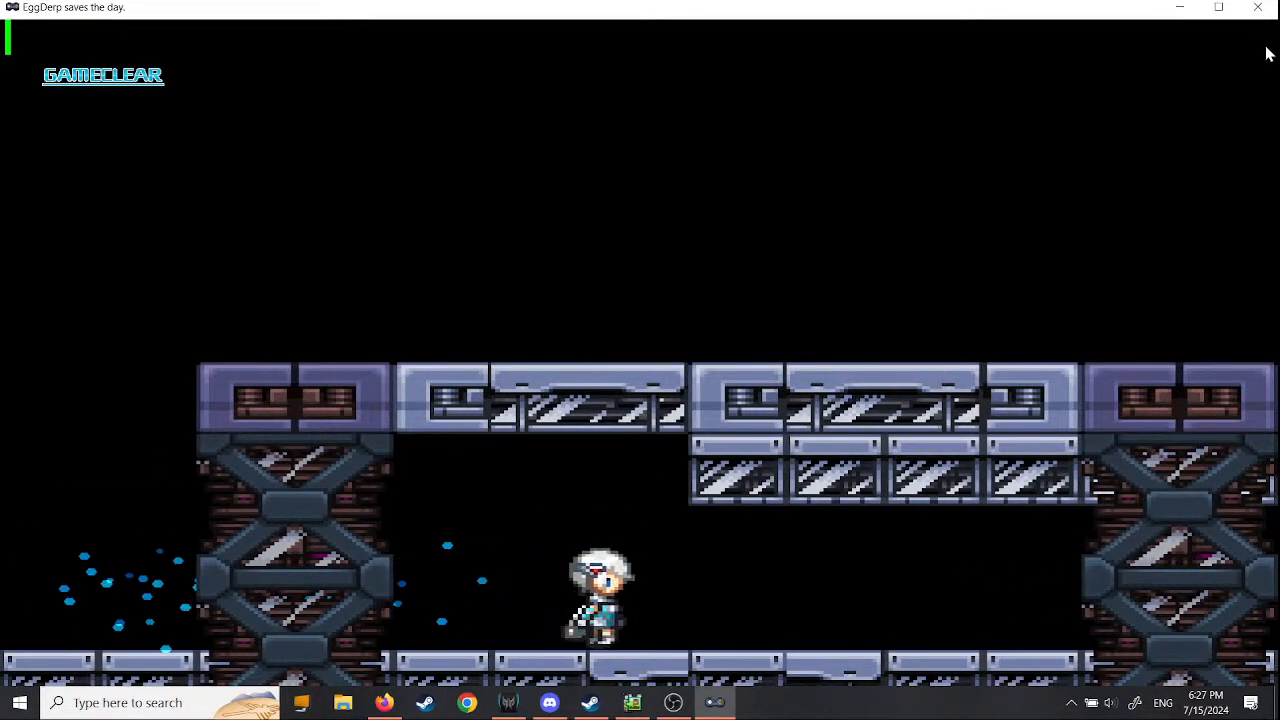
key("Left")
key("z")
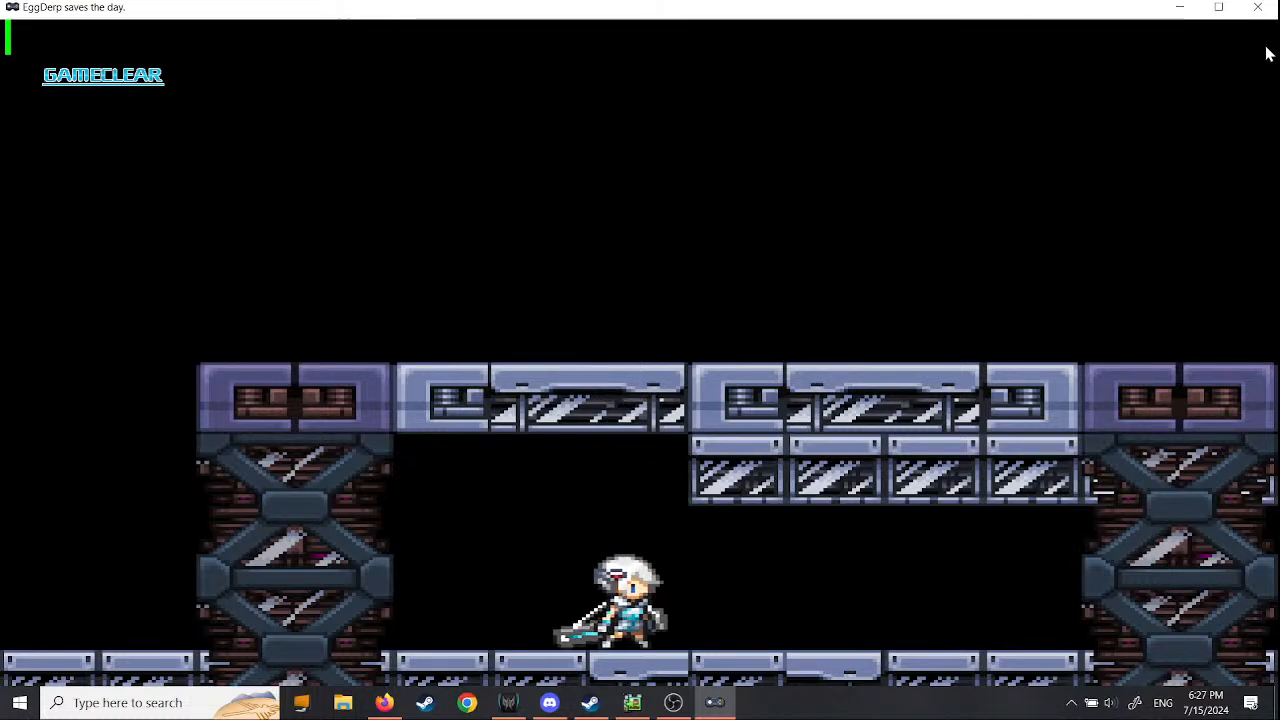
- In the test play, walk the player right along the ground floor behind the scaffold pillars to the third pillar
key("Left")
key("z")
key("Right")
key("Right")
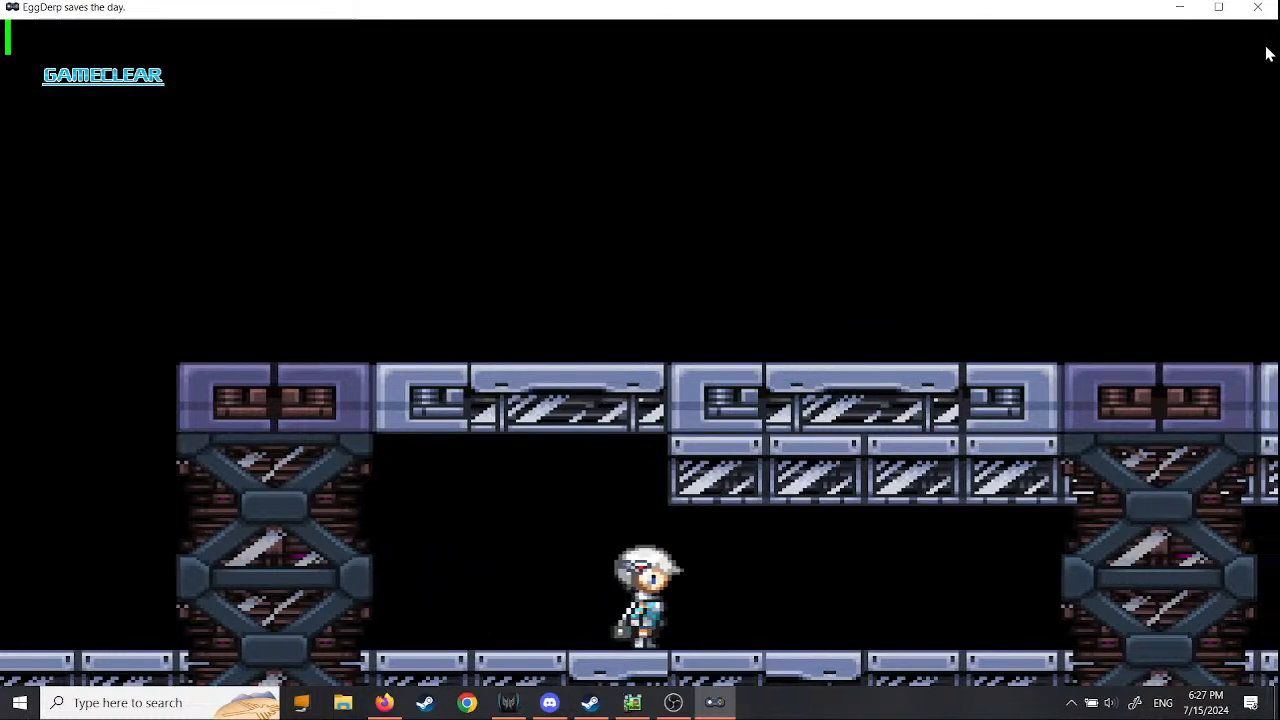
key("Right")
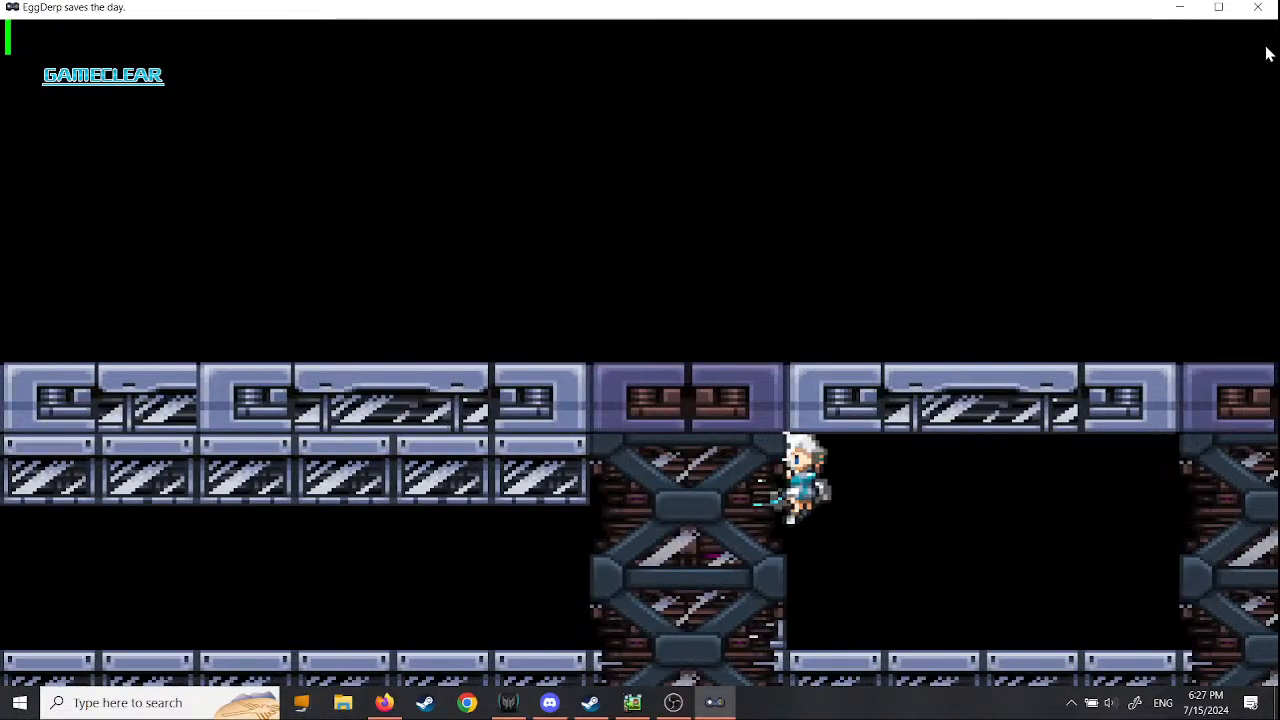
- Jump onto the upper platform and run back left behind the beams to the player's starting area
key("space")
key("Left")
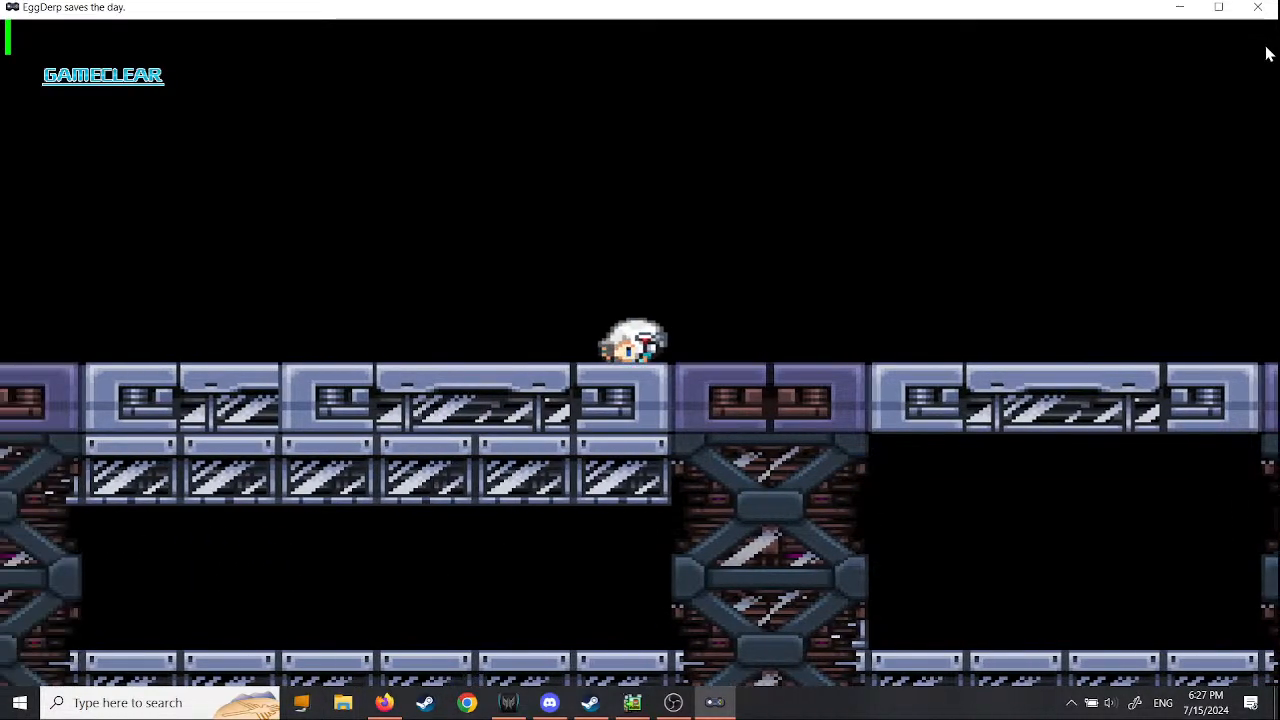
key("space")
key("Left")
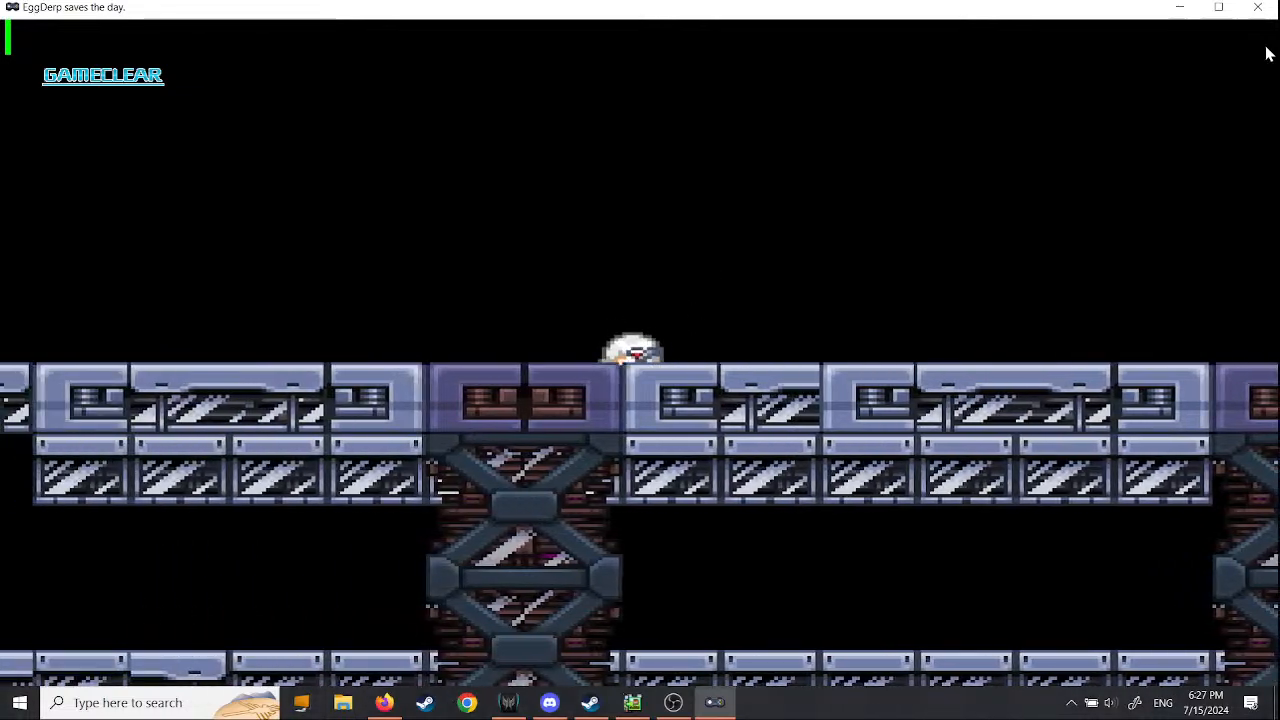
key("Left")
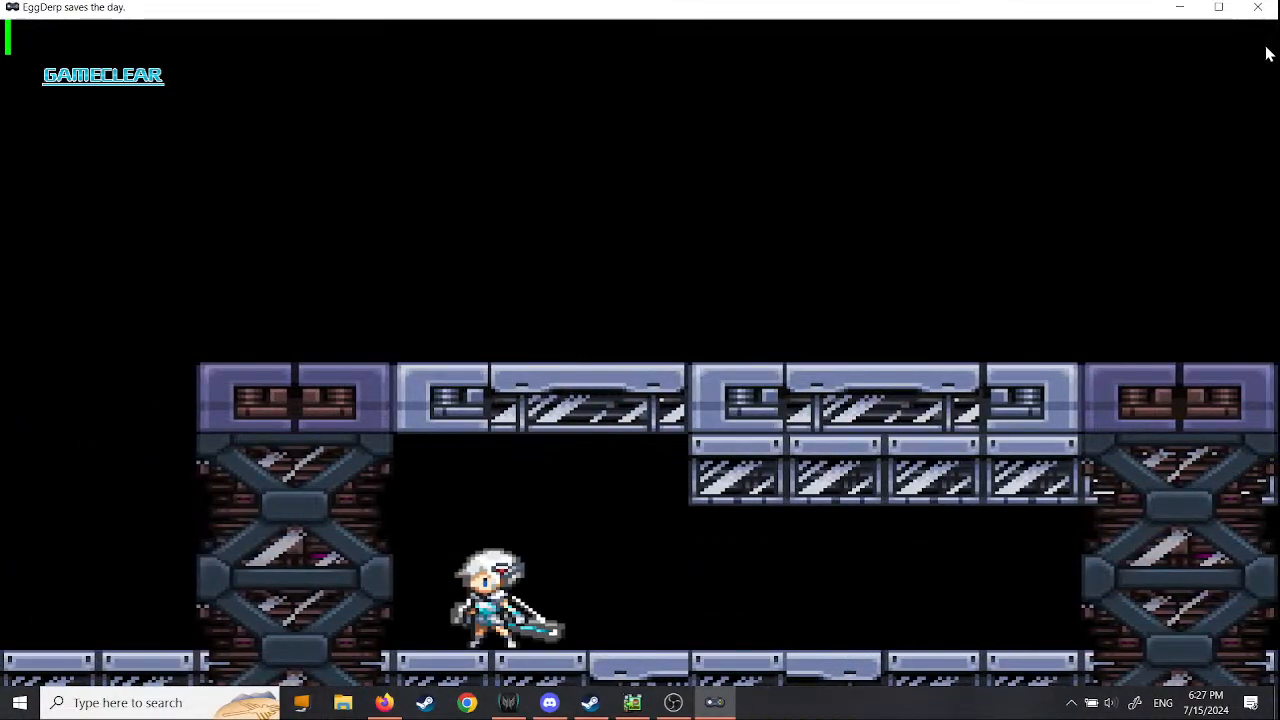
- Run the player right past all the pillars into the next area and return to the scaffold scene
key("Right")
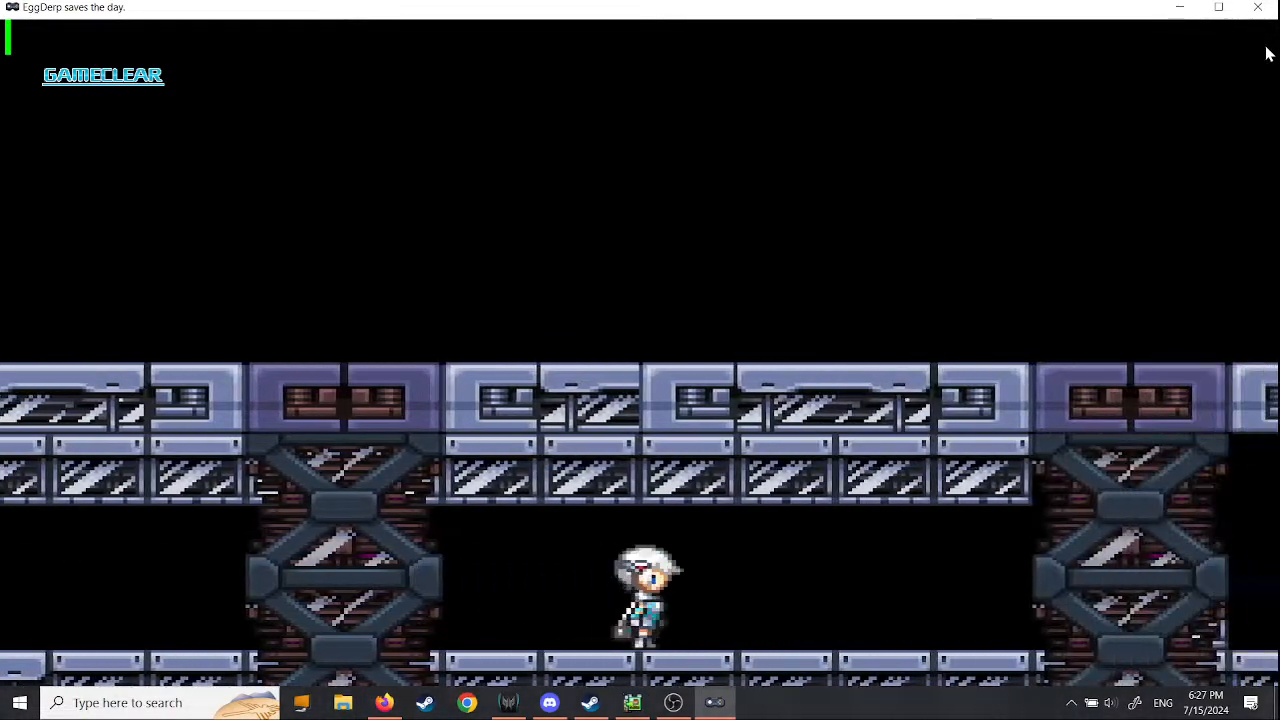
key("Right")
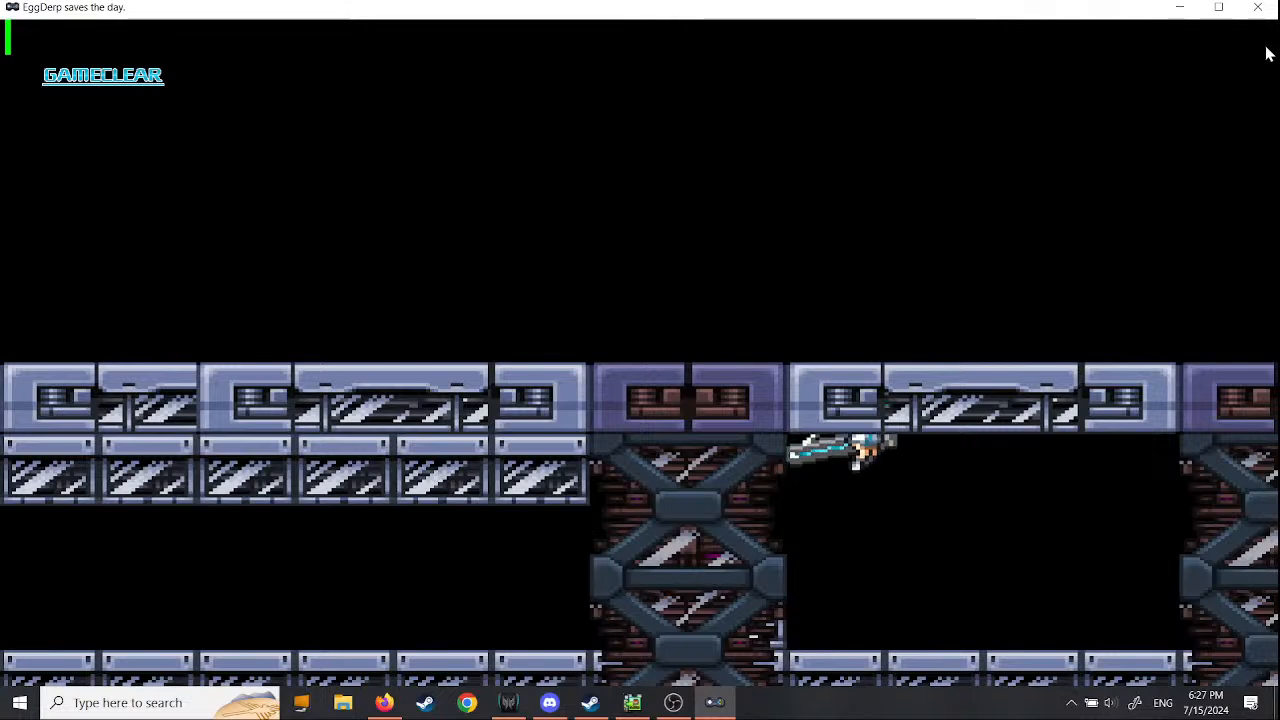
key("Right")
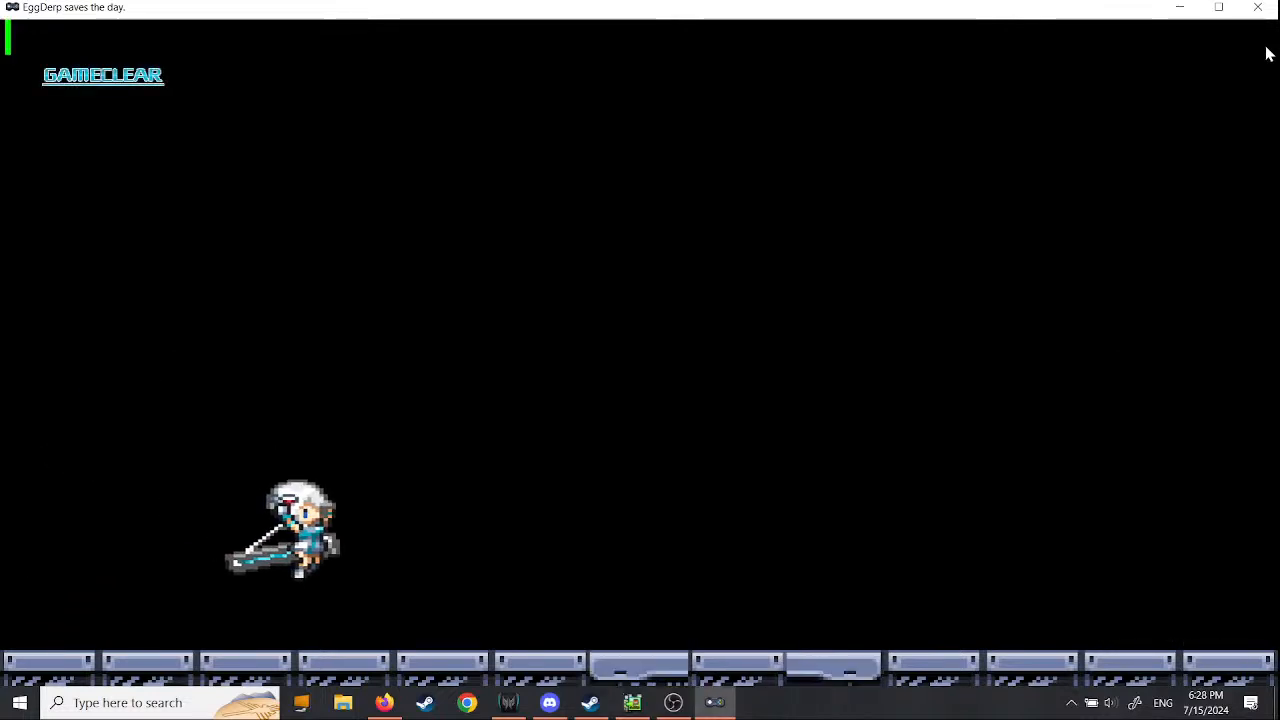
key("Left")
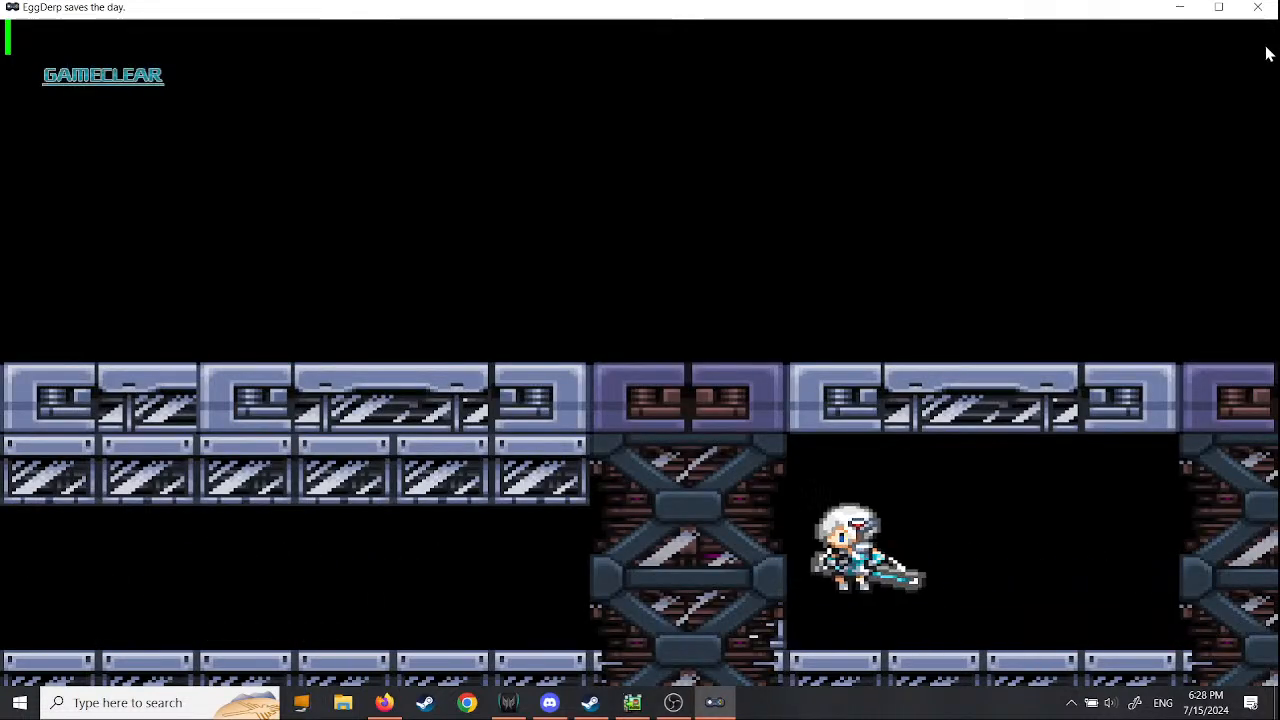
- Attack the ground-floor tank behind the second pillar and the tank from the platform, checking foreground overlap, and end the test play
key("Left")
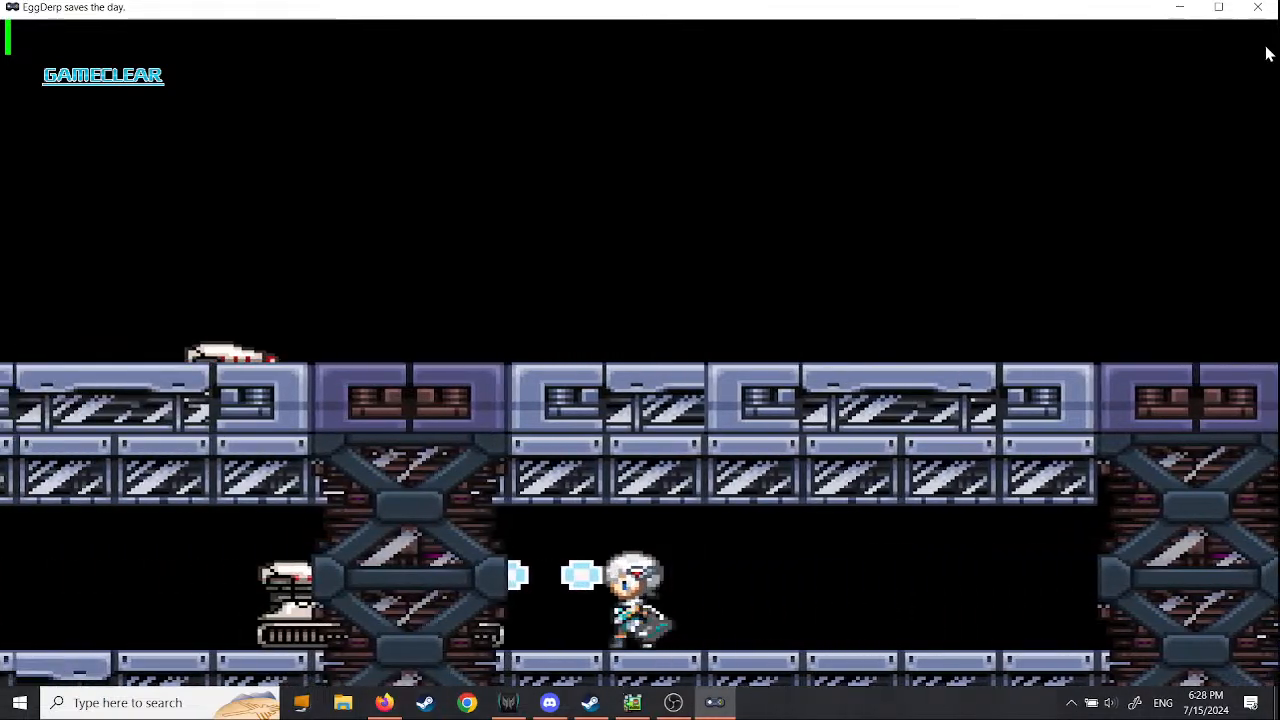
key("Left")
key("x")
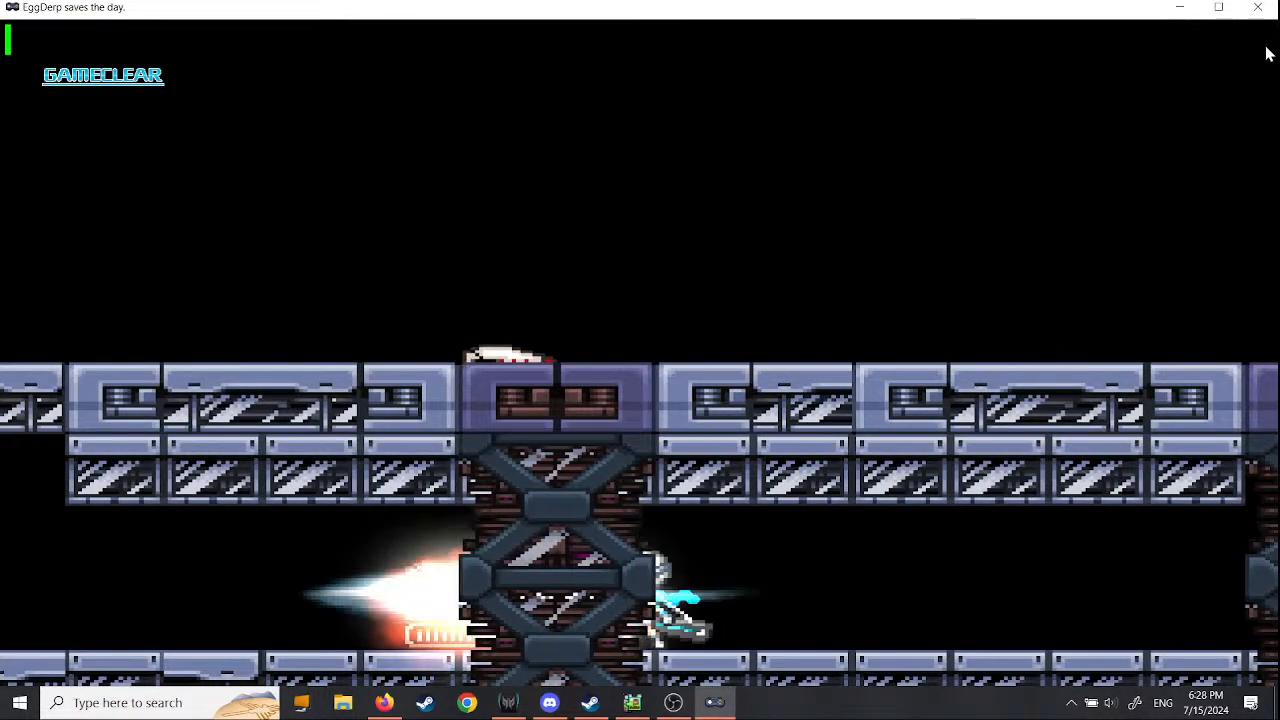
key("Left")
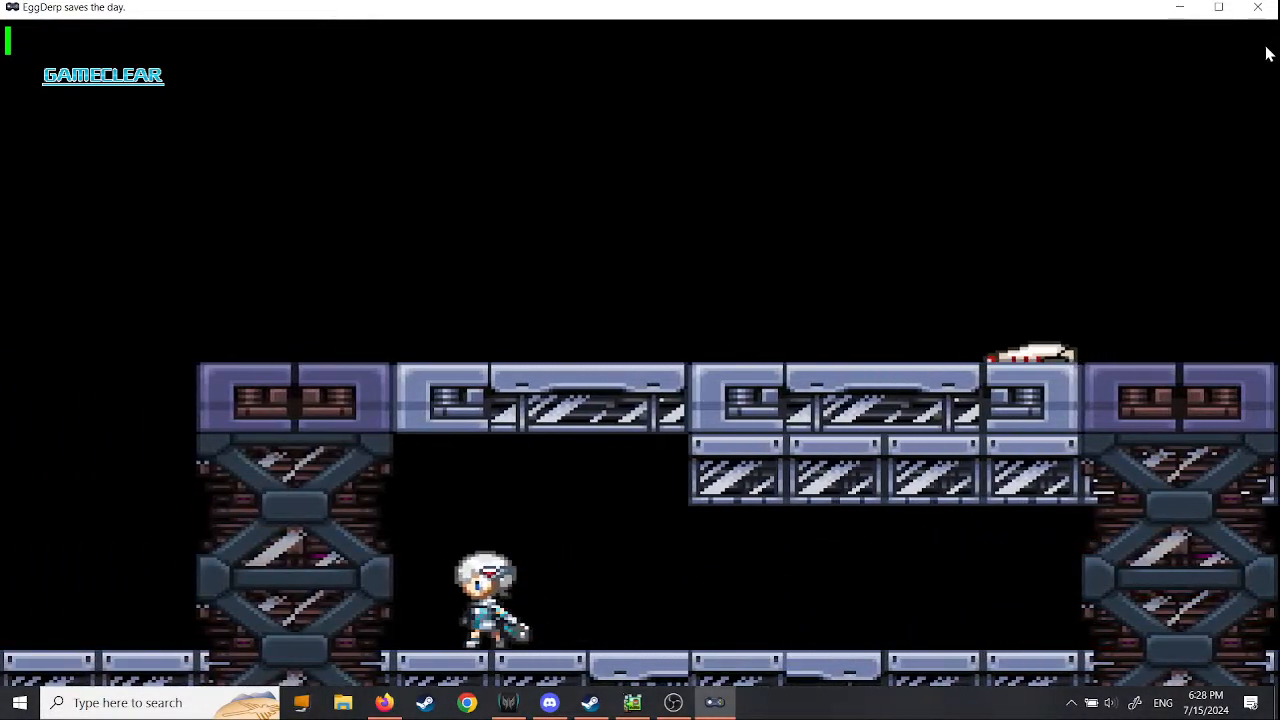
key("Right")
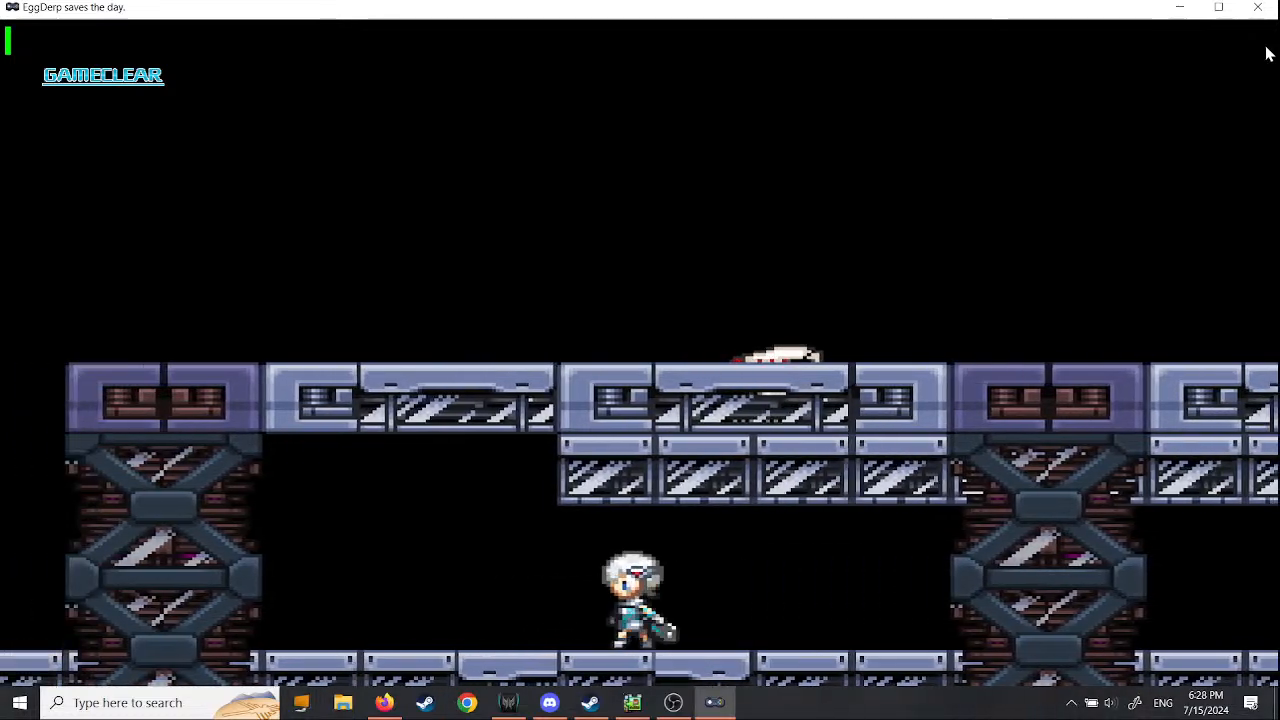
key("Left")
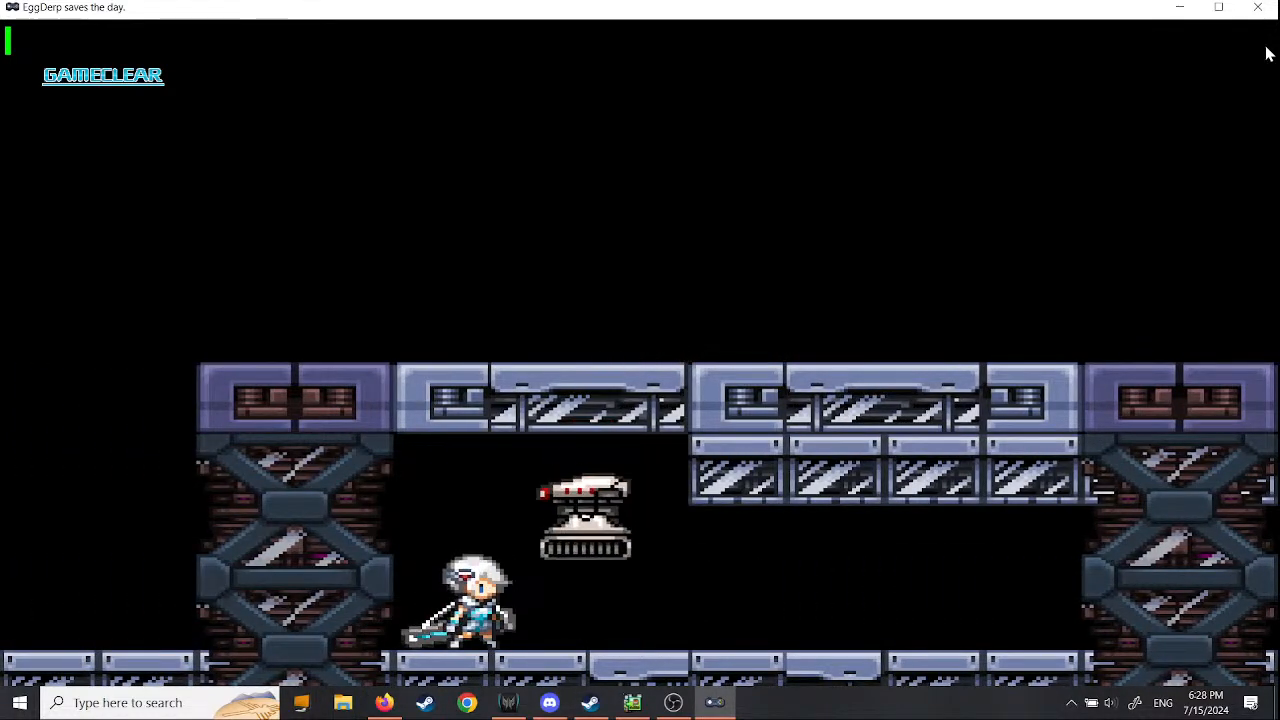
key("x")
key("Right")
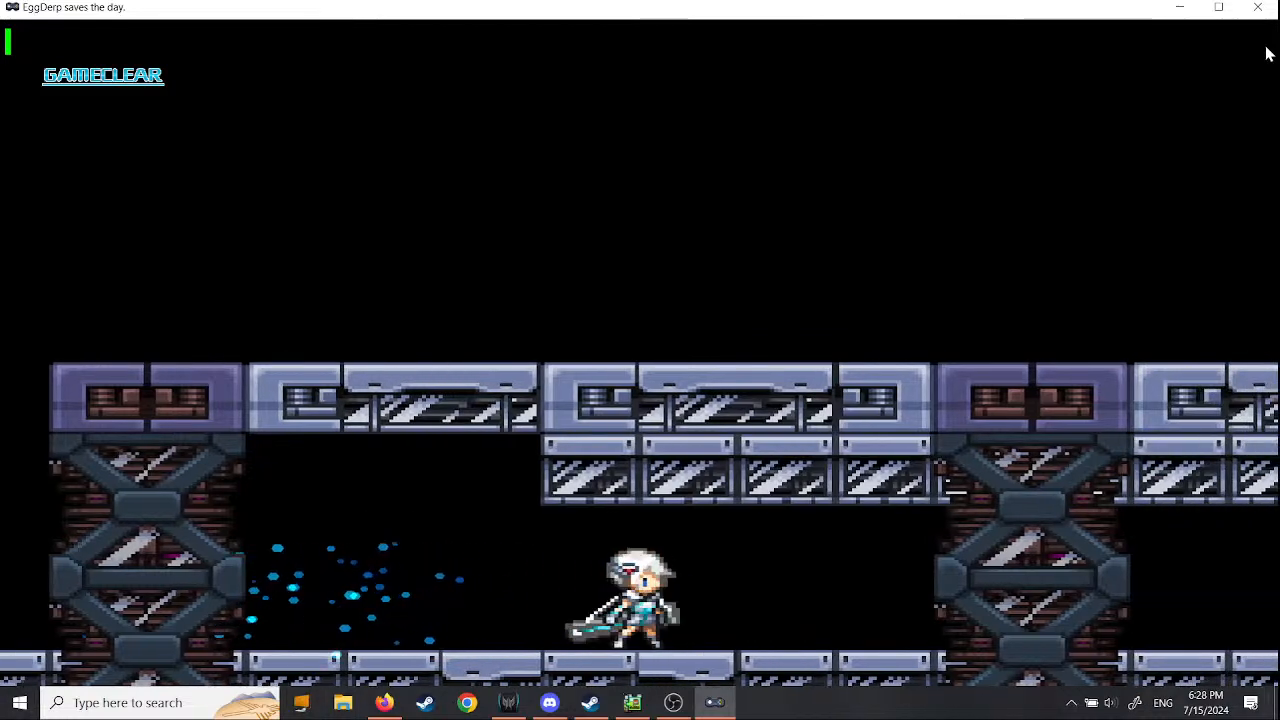
key("Right")
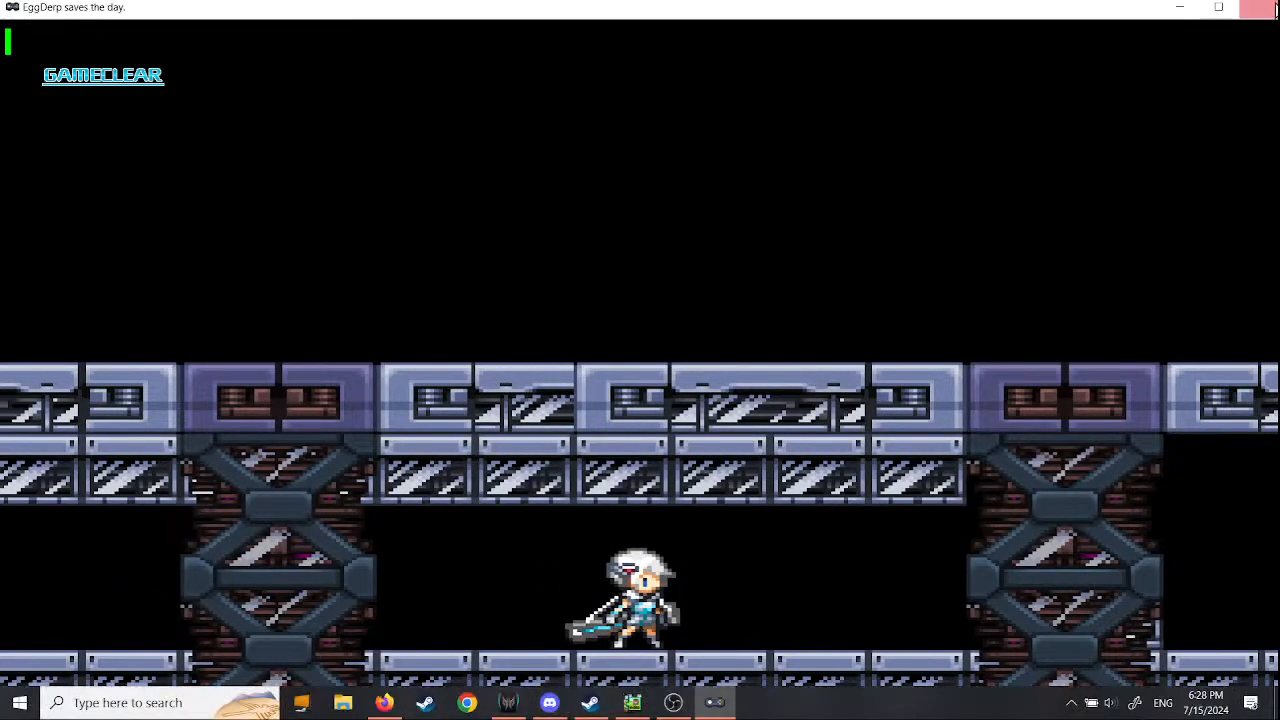
left_click(1258, 8)
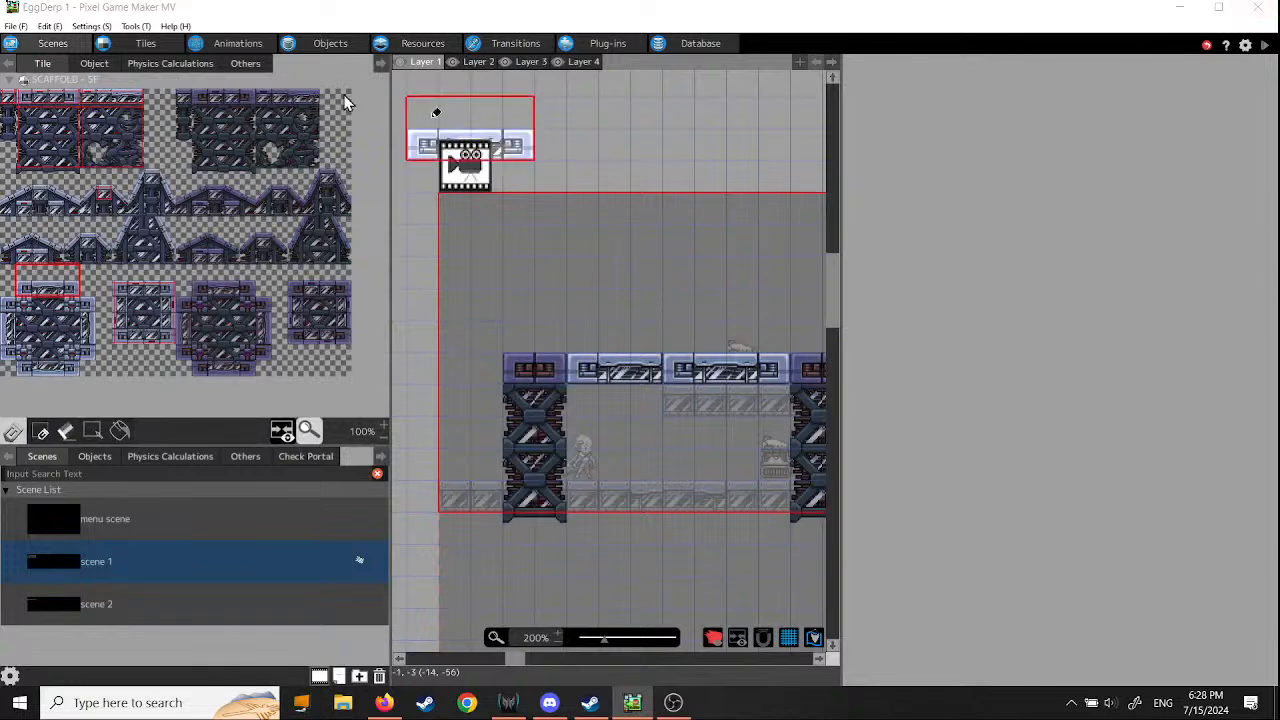
- Erase the whole row of light beams and pillar caps above the four pillars on Layer 1 using an empty tile
left_click(167, 145)
mouse_move(552, 370)
left_mouse_down()
mouse_move(530, 373)
mouse_move(815, 372)
left_mouse_up()
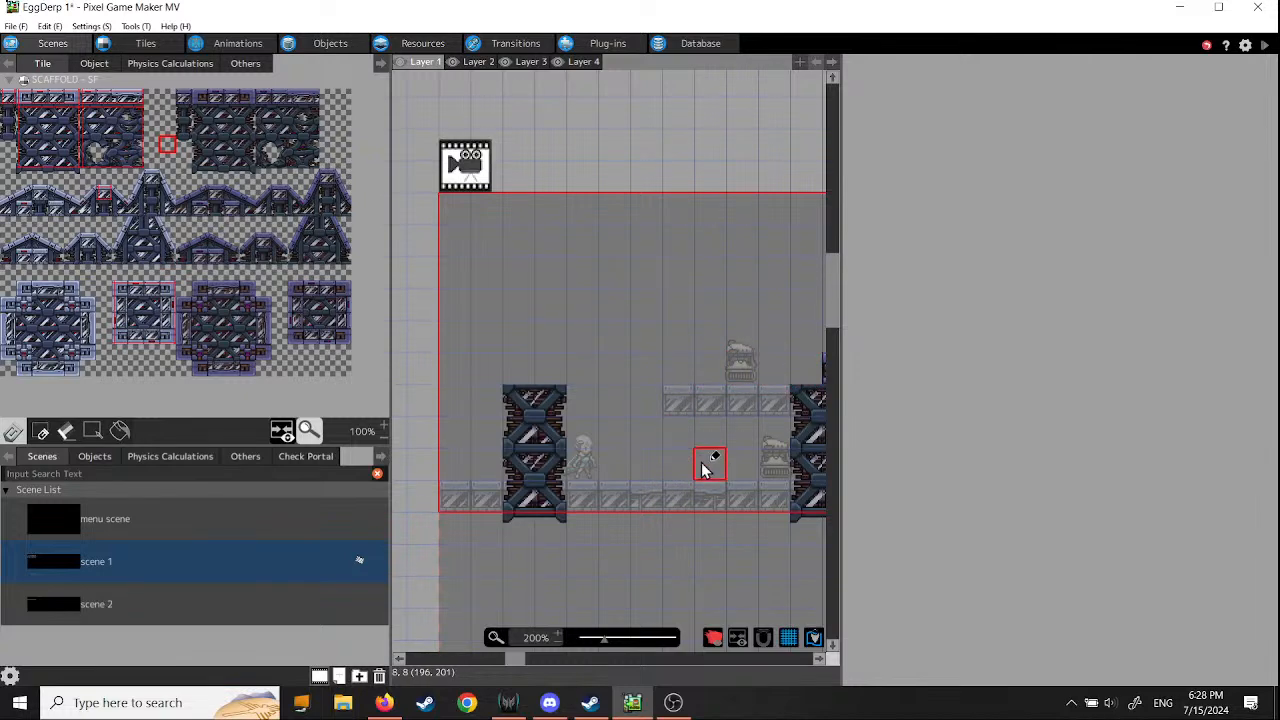
middle_click_drag(703, 467, 457, 466)
left_click_drag(586, 368, 777, 387)
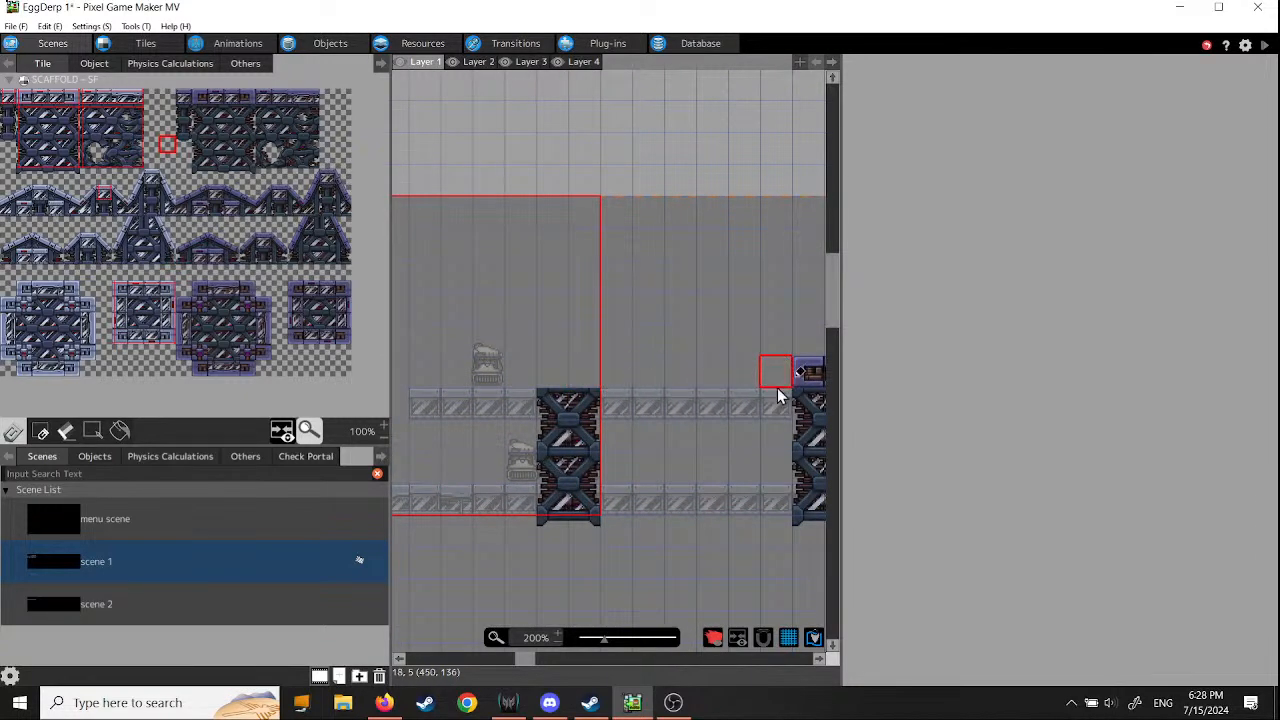
mouse_move(777, 387)
middle_mouse_down()
mouse_move(486, 476)
mouse_move(468, 470)
middle_mouse_up()
left_click_drag(464, 376, 721, 366)
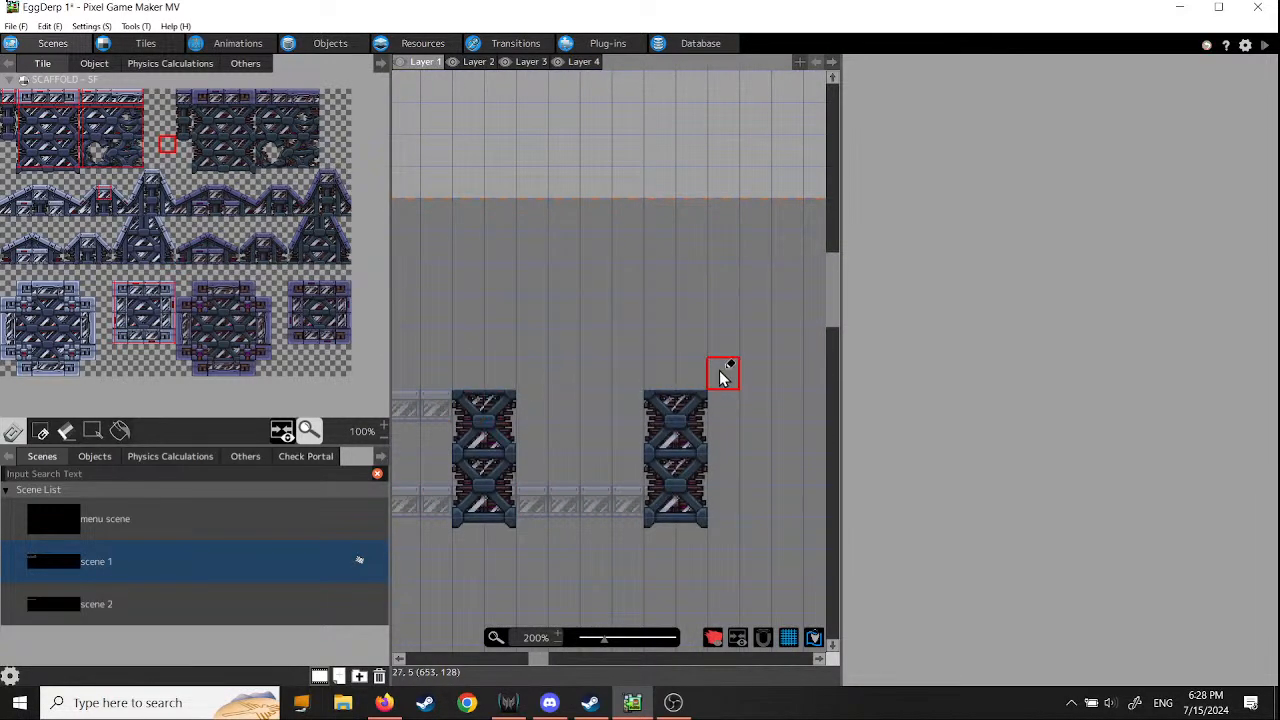
- Place the four-by-one cross-braced strip of the dark scaffold wall on top of the second pillar and ending beside the third pillar
middle_click_drag(486, 508, 729, 508)
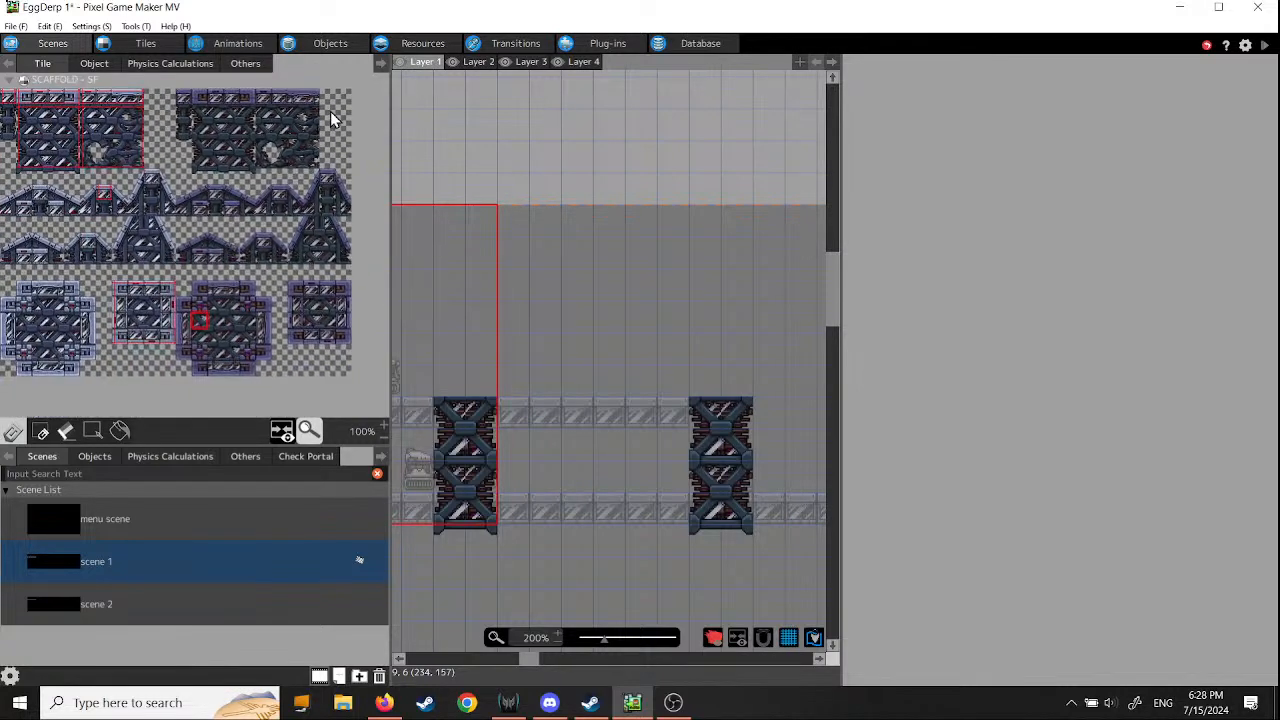
left_click(329, 111)
left_click_drag(212, 172, 246, 178)
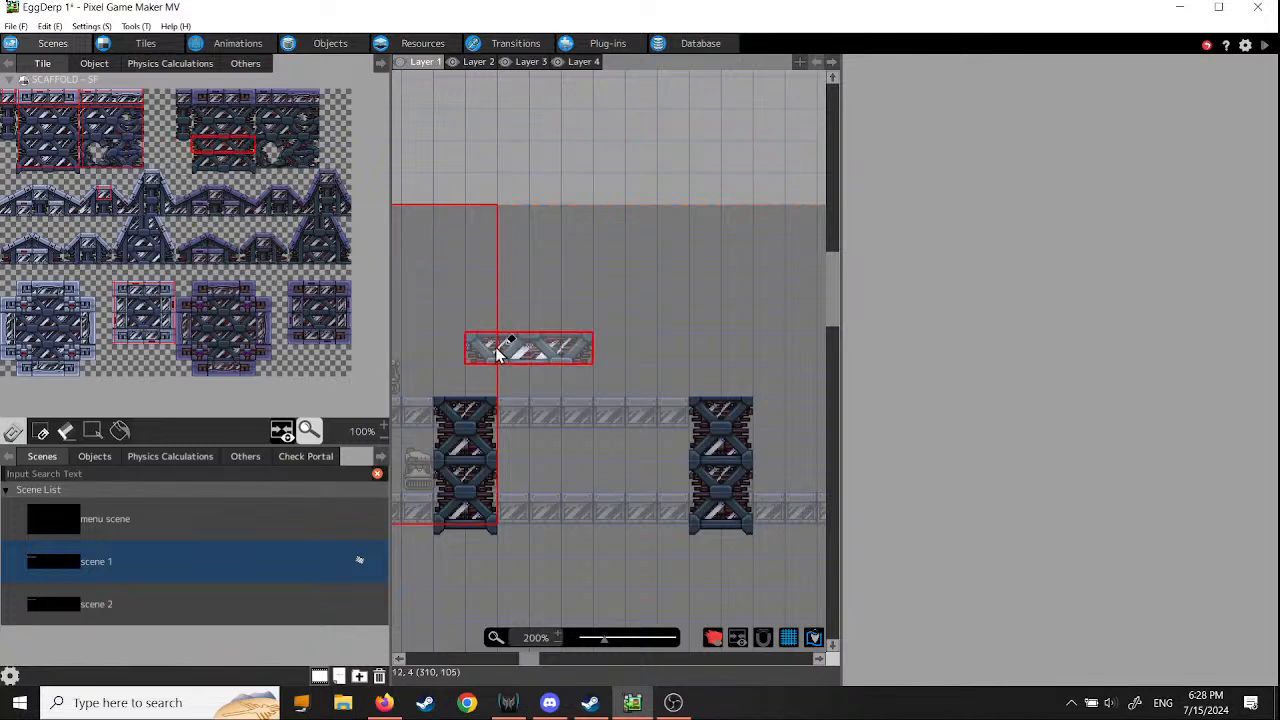
left_click(455, 378)
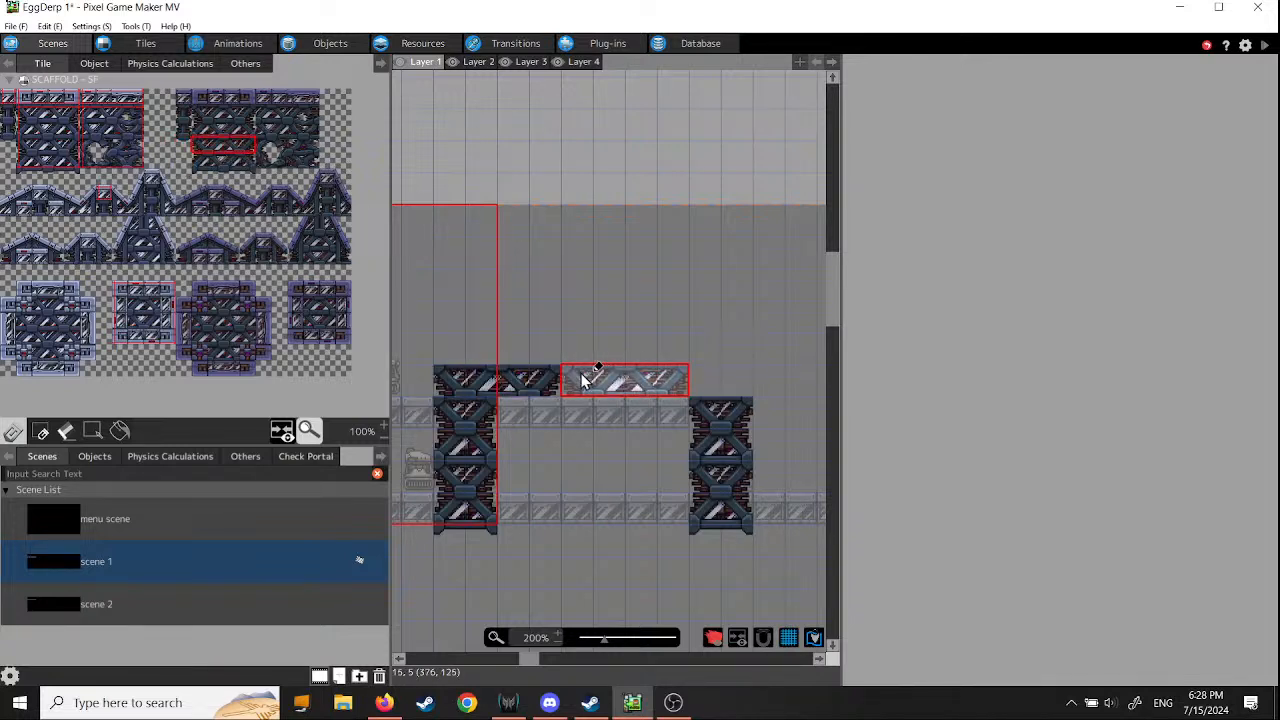
left_click(640, 378)
scroll(545, 425, "left", 10)
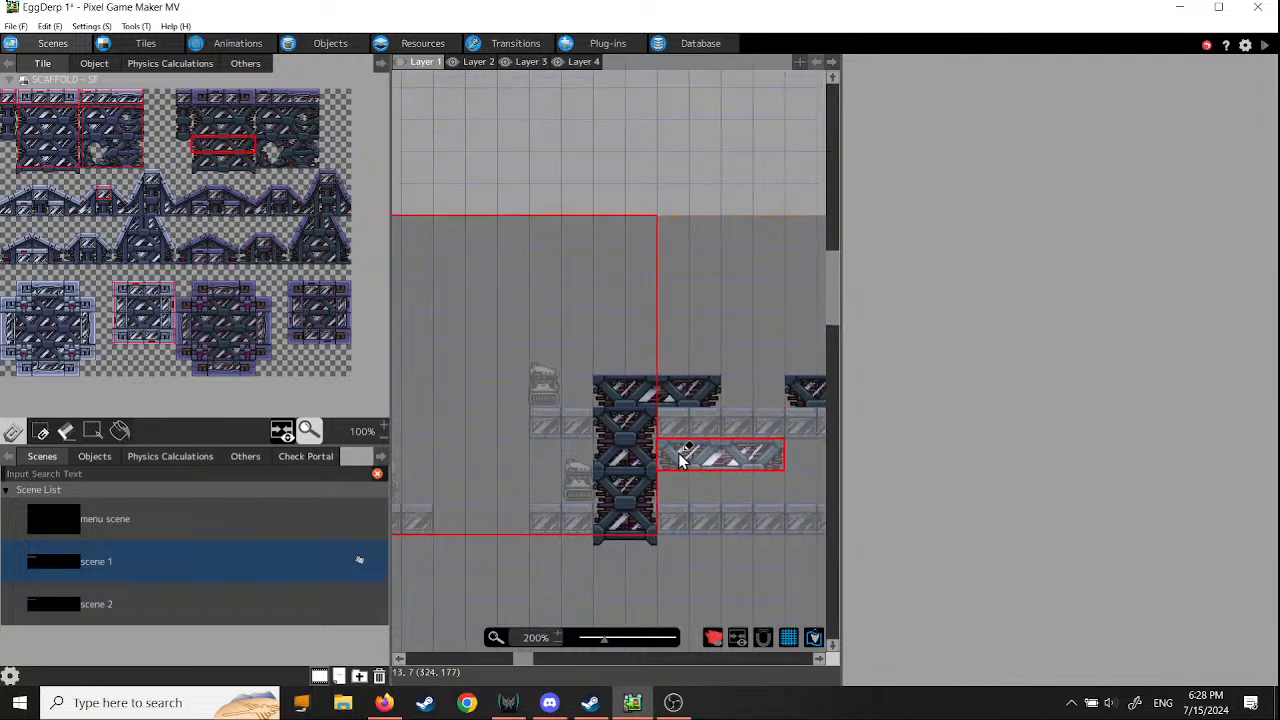
- Lay two dark cross-braced strips end to end from the top of the first pillar toward the second pillar
left_click(535, 370)
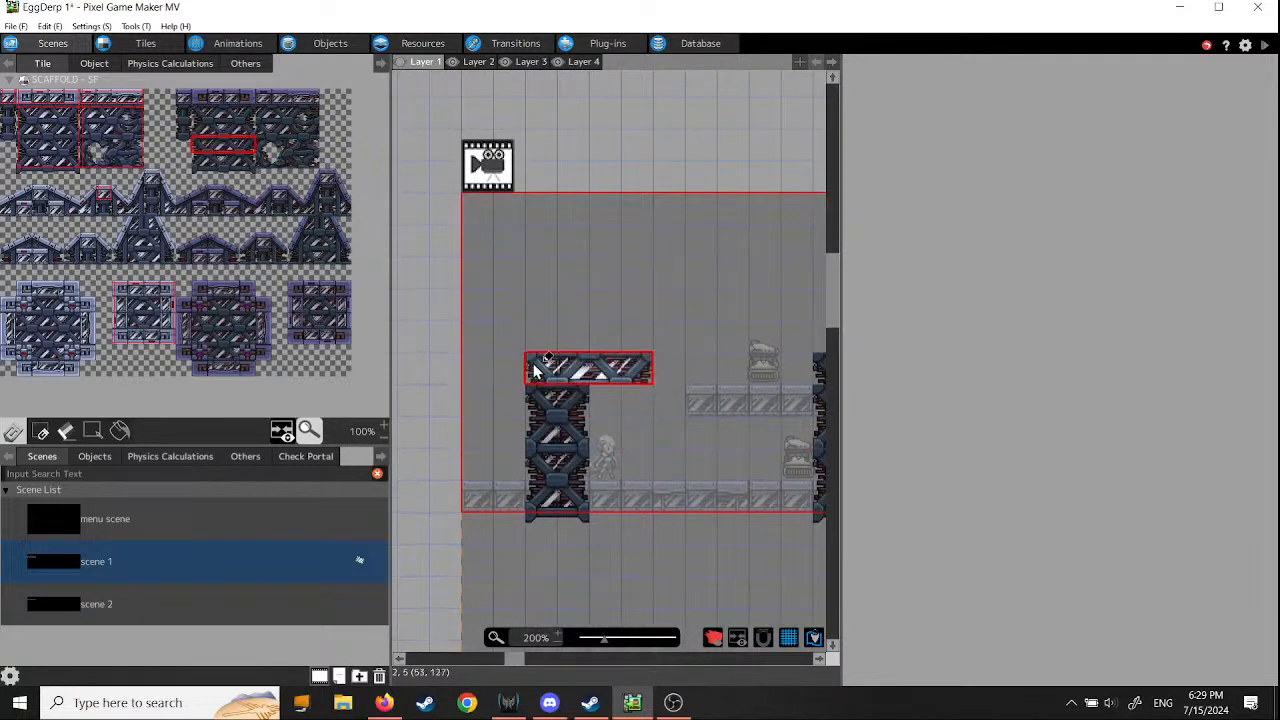
left_click(417, 362)
scroll(721, 476, "right", 4)
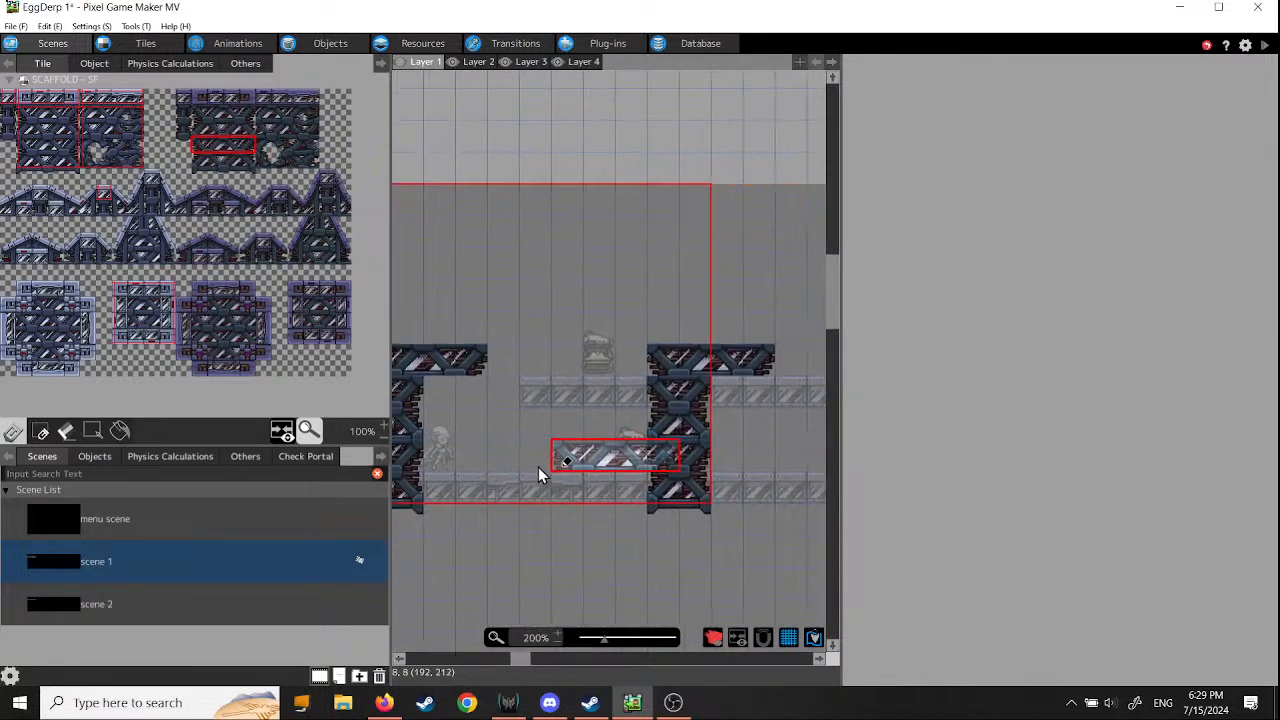
left_click(461, 356)
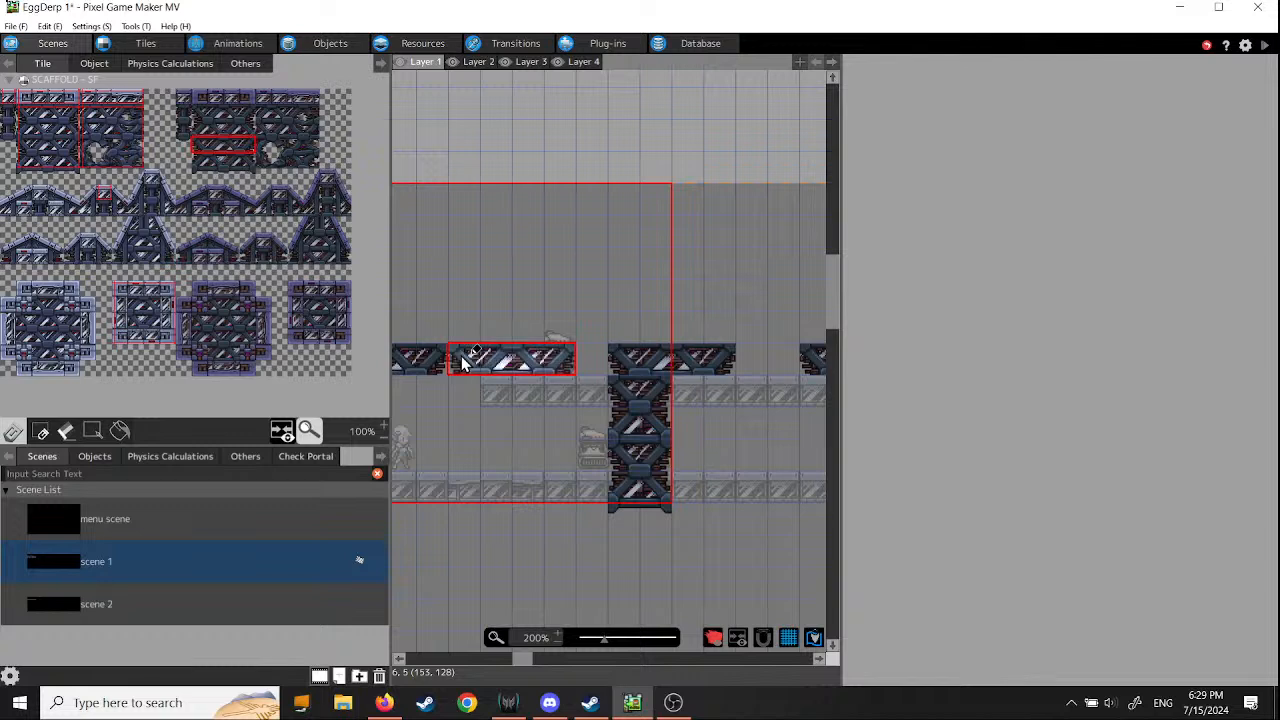
scroll(549, 443, "right", 4)
- Extend the dark cross-braced beam from the third pillar across the gap to the top of the fourth pillar
middle_click_drag(549, 443, 366, 462)
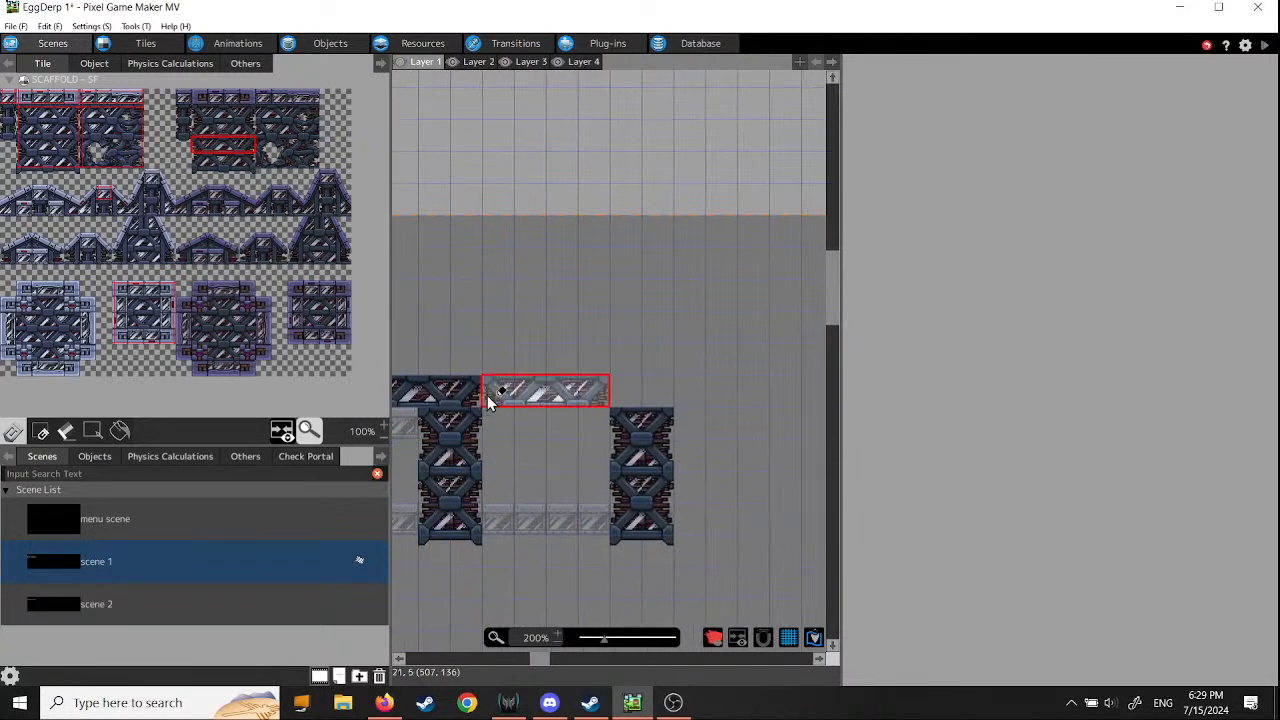
left_click(504, 387)
left_click(559, 397)
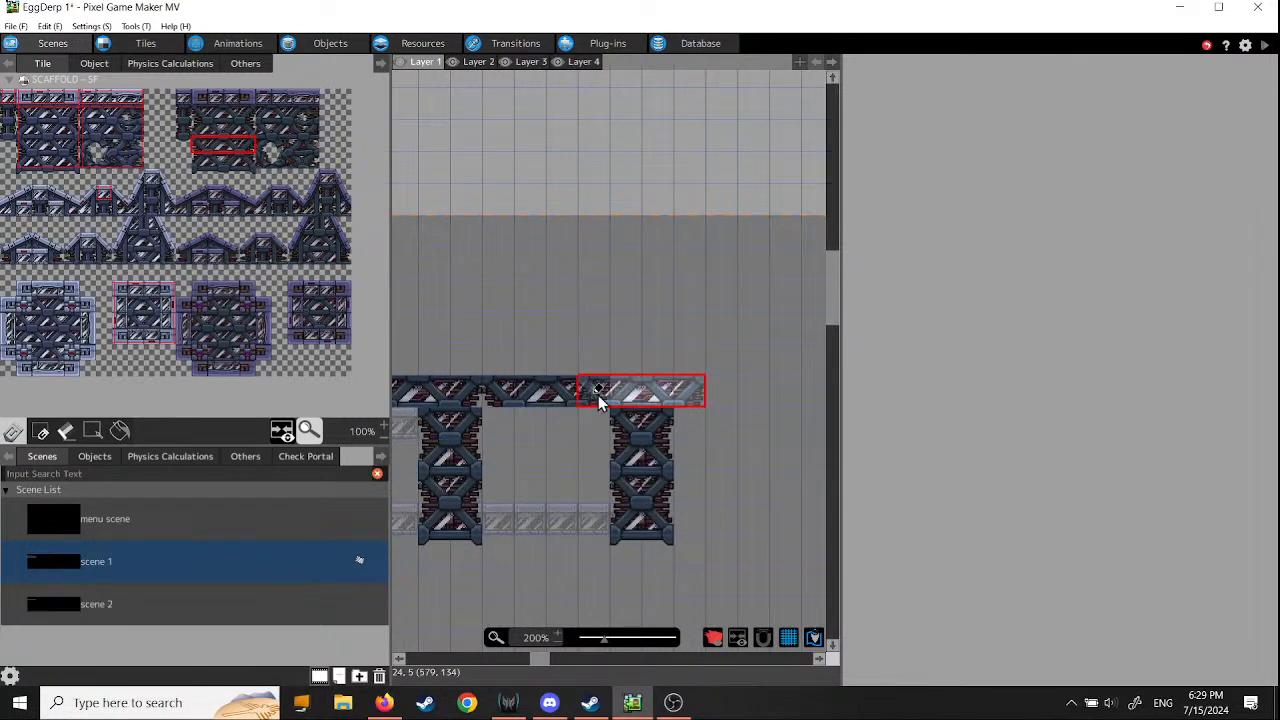
left_click(631, 396)
- Fill the two-tile gap in the beam between the second and third pillars with single dark cross-braced tiles
middle_click_drag(568, 487, 816, 503)
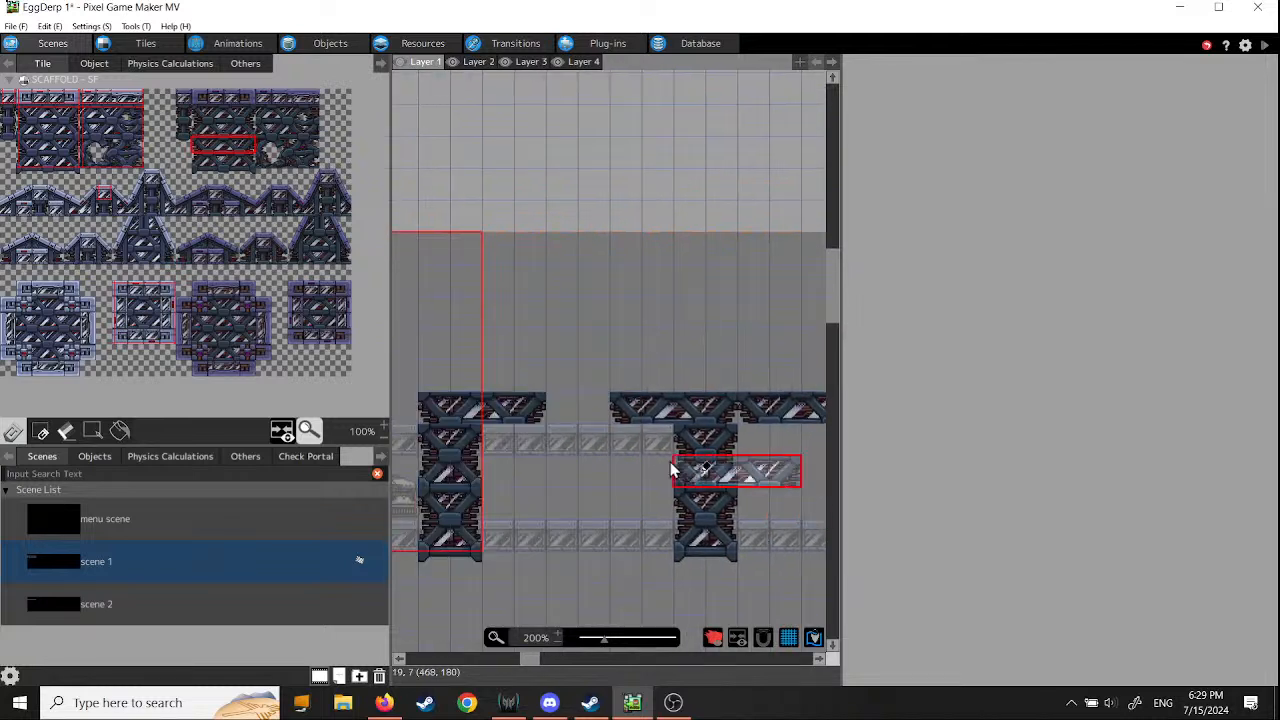
middle_click_drag(529, 471, 591, 449)
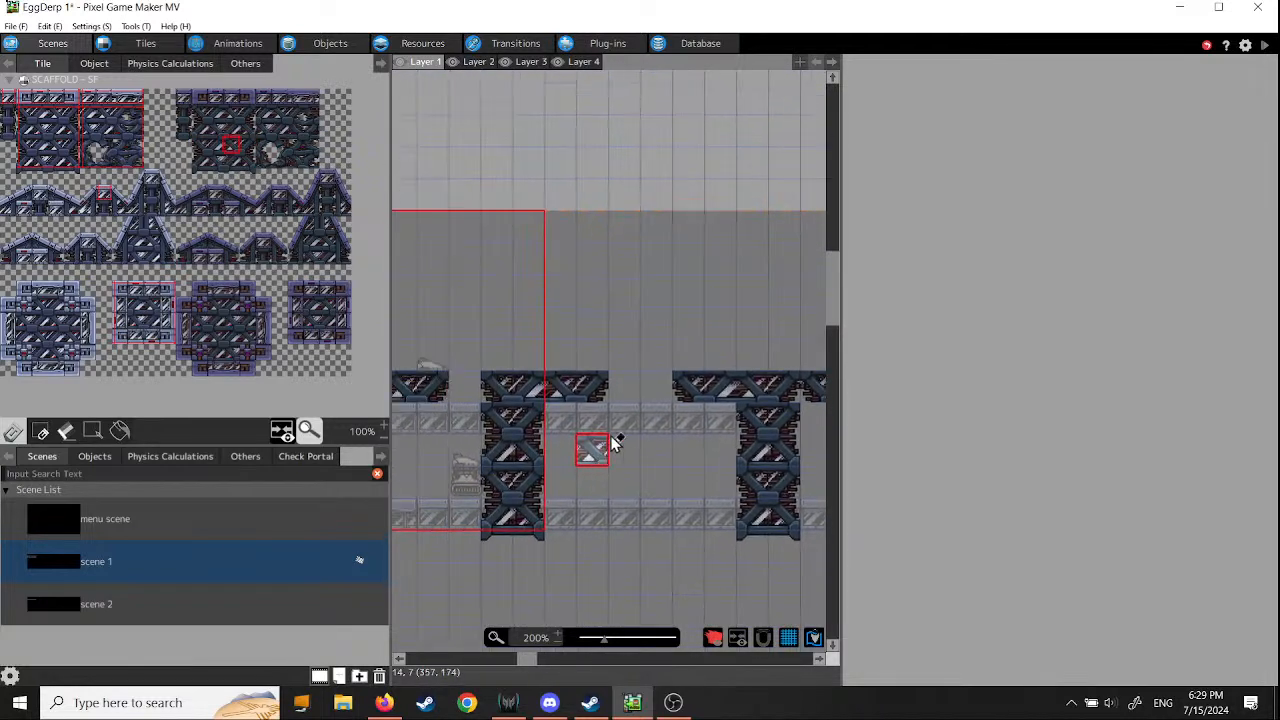
left_click(624, 386)
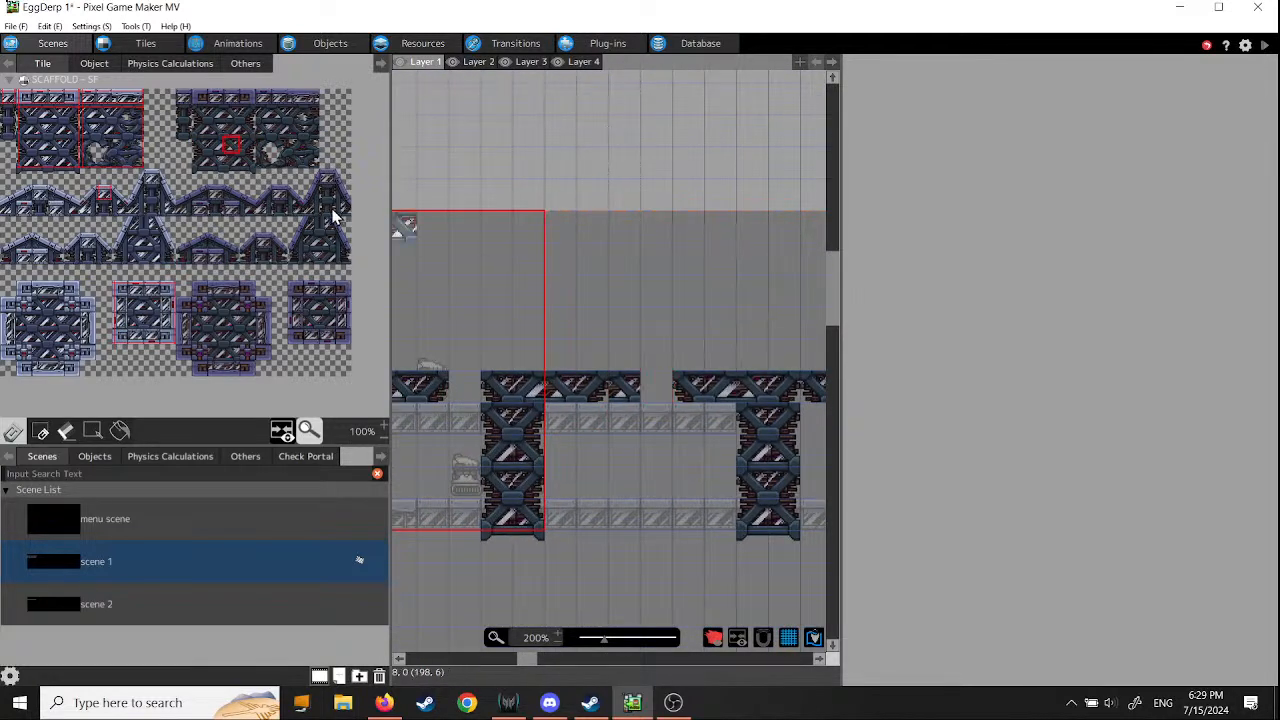
left_click(218, 147)
left_click(656, 388)
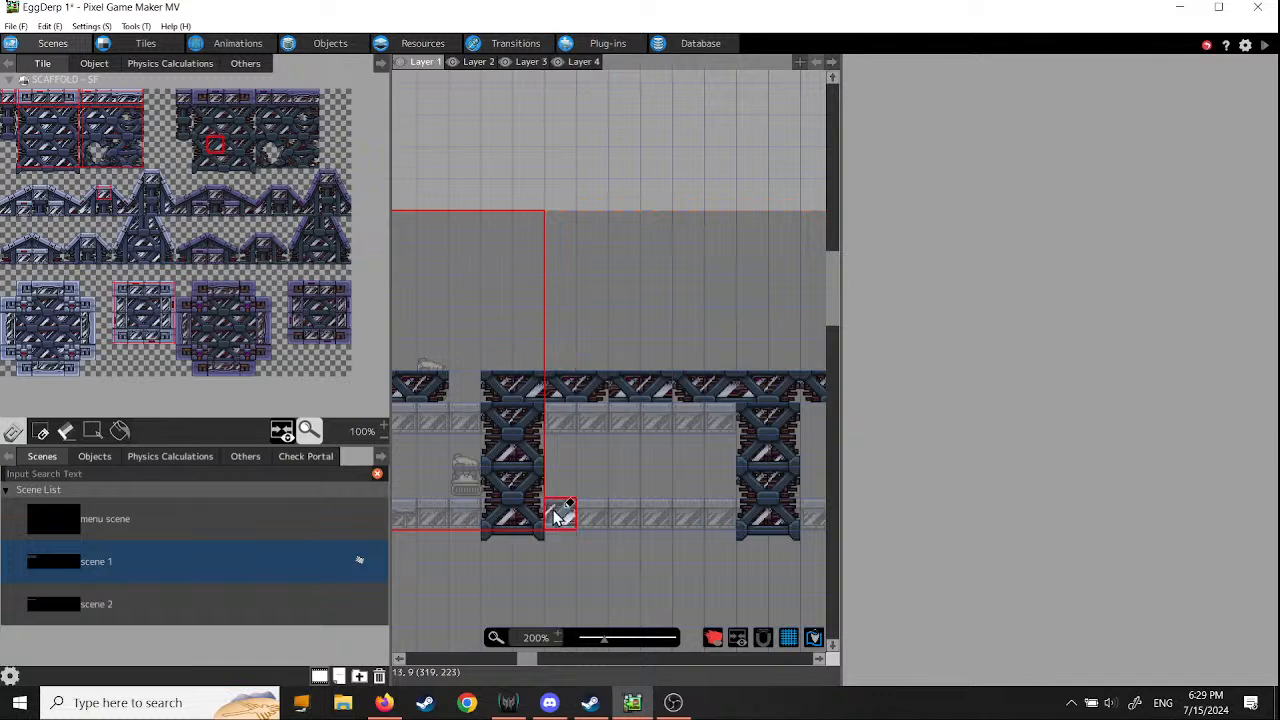
- Close the one-tile gap in the beam just before the second pillar with the same dark cross-braced tile
middle_click_drag(562, 512, 755, 518)
left_click(672, 405)
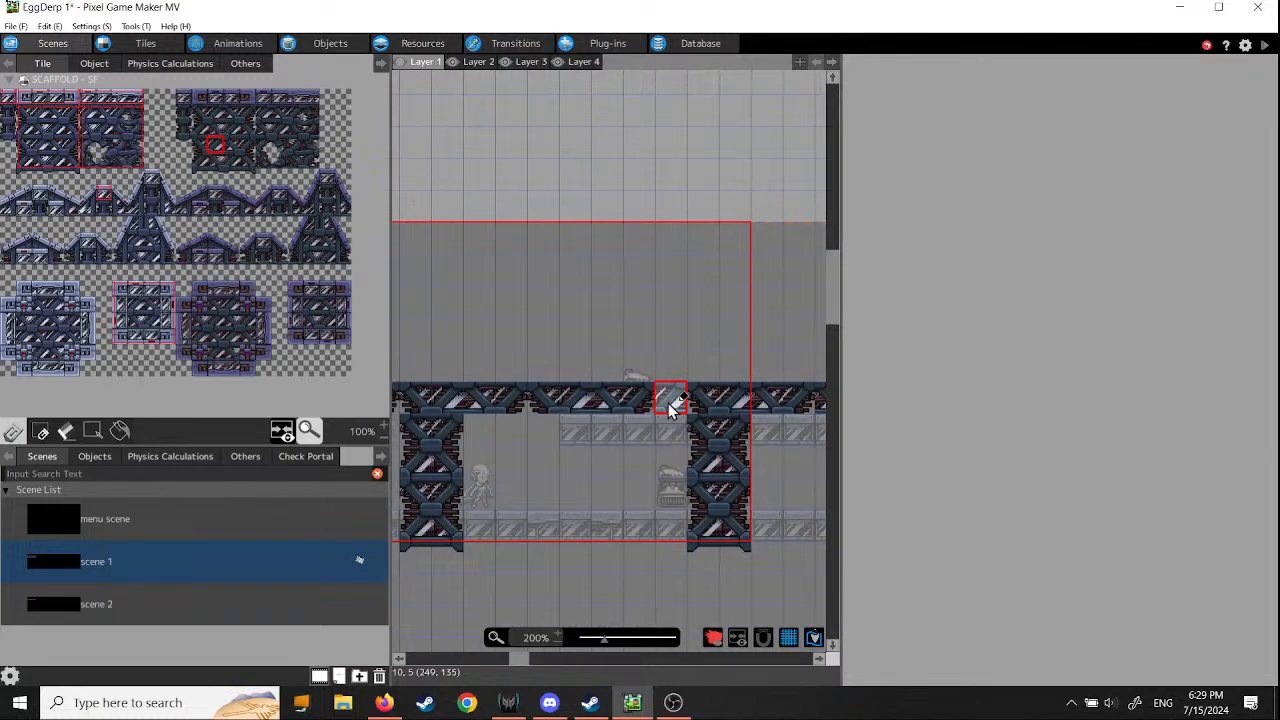
left_click(673, 401)
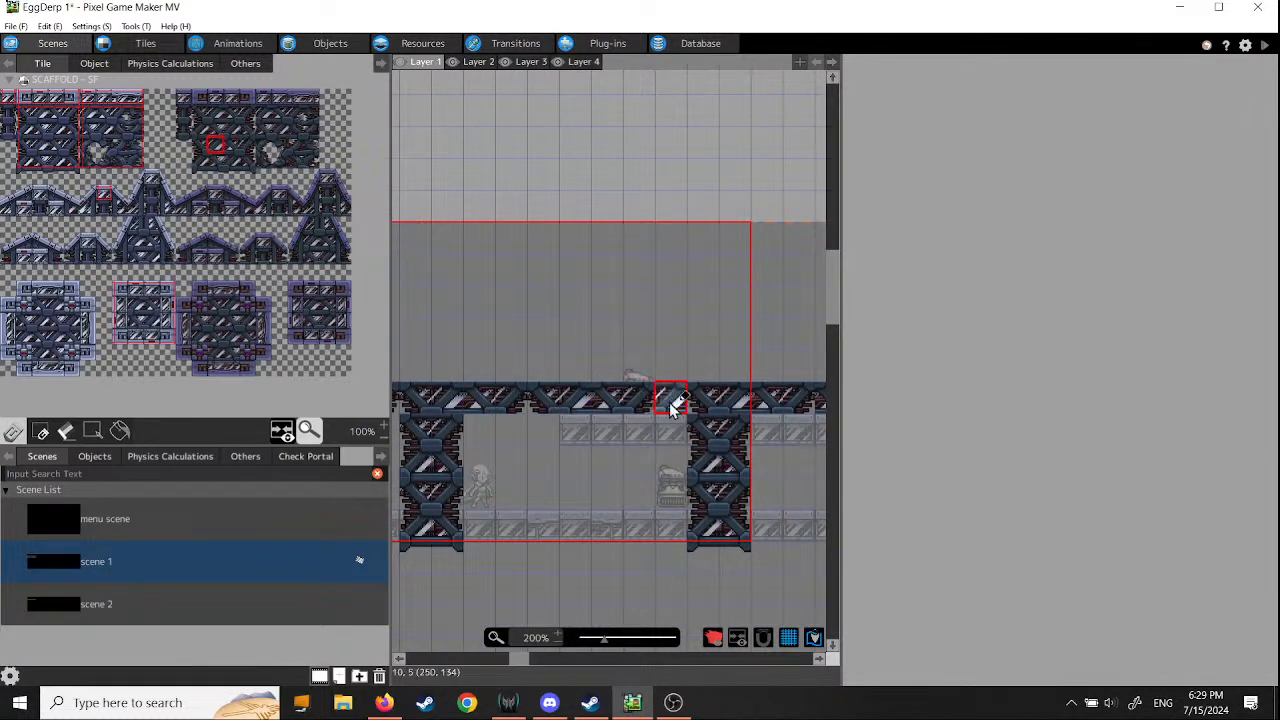
- Review the finished beam along all four pillars on Layer 1 and compare it with the platforms on Layer 2
mouse_move(539, 516)
middle_mouse_down()
mouse_move(745, 515)
mouse_move(382, 535)
middle_mouse_up()
middle_click_drag(603, 531, 403, 516)
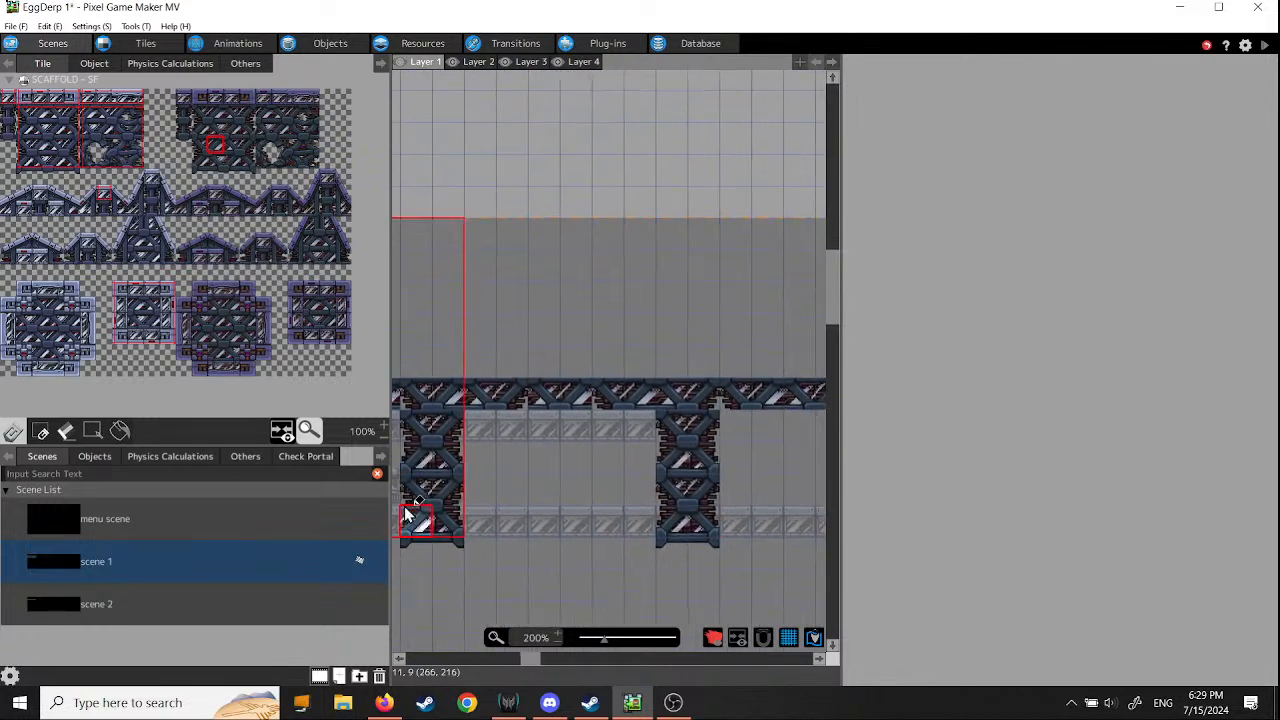
mouse_move(642, 502)
middle_mouse_down()
mouse_move(556, 543)
mouse_move(516, 416)
mouse_move(486, 412)
middle_mouse_up()
middle_click_drag(689, 469, 580, 485)
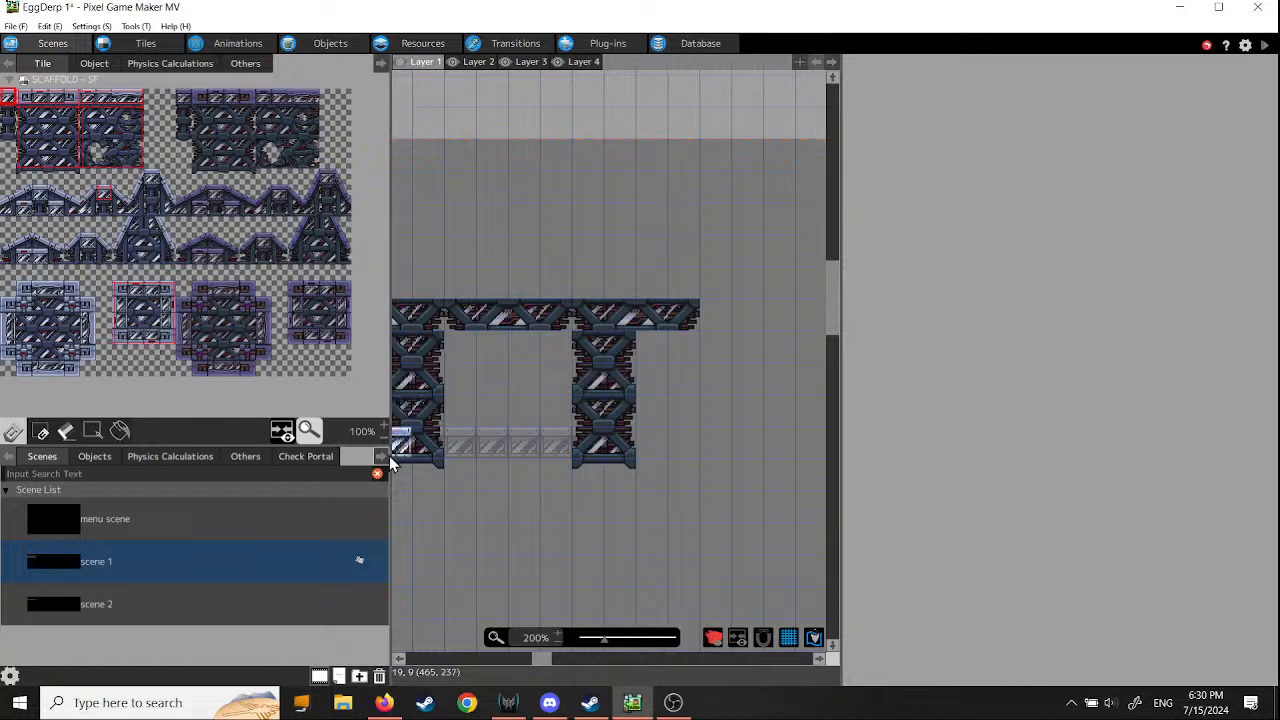
scroll(619, 515, "left", 5)
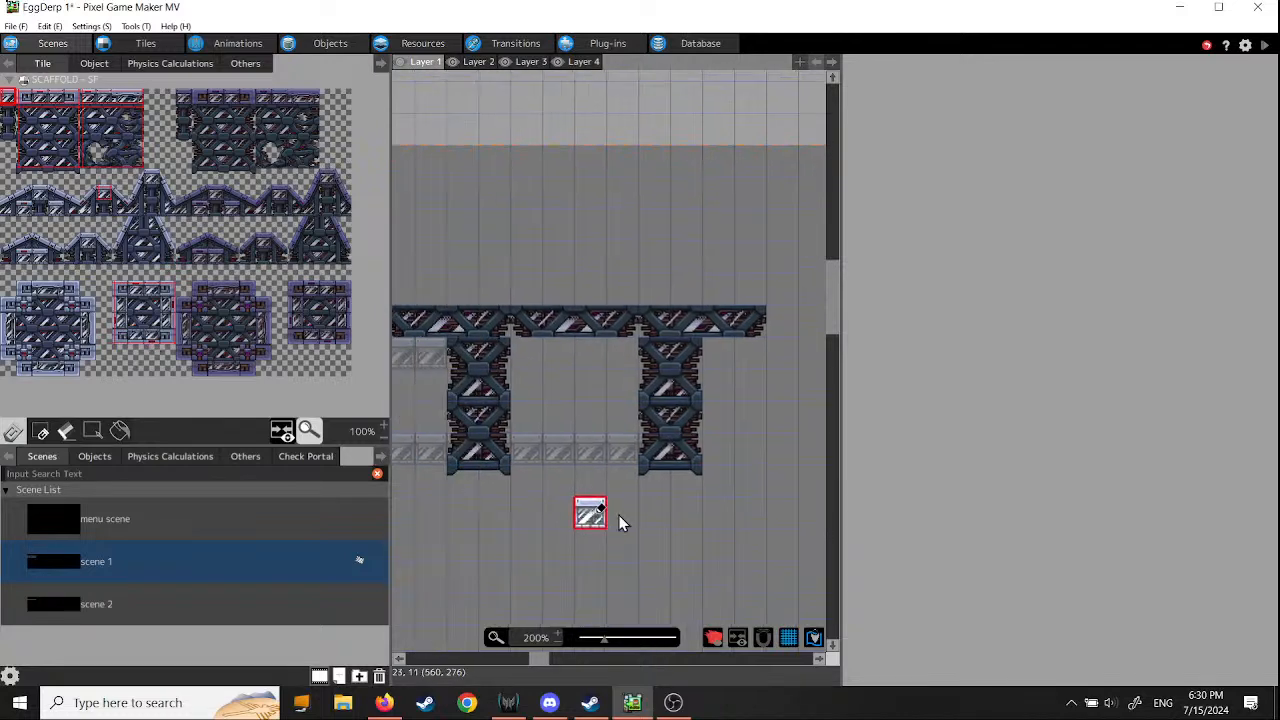
scroll(540, 533, "left", 5)
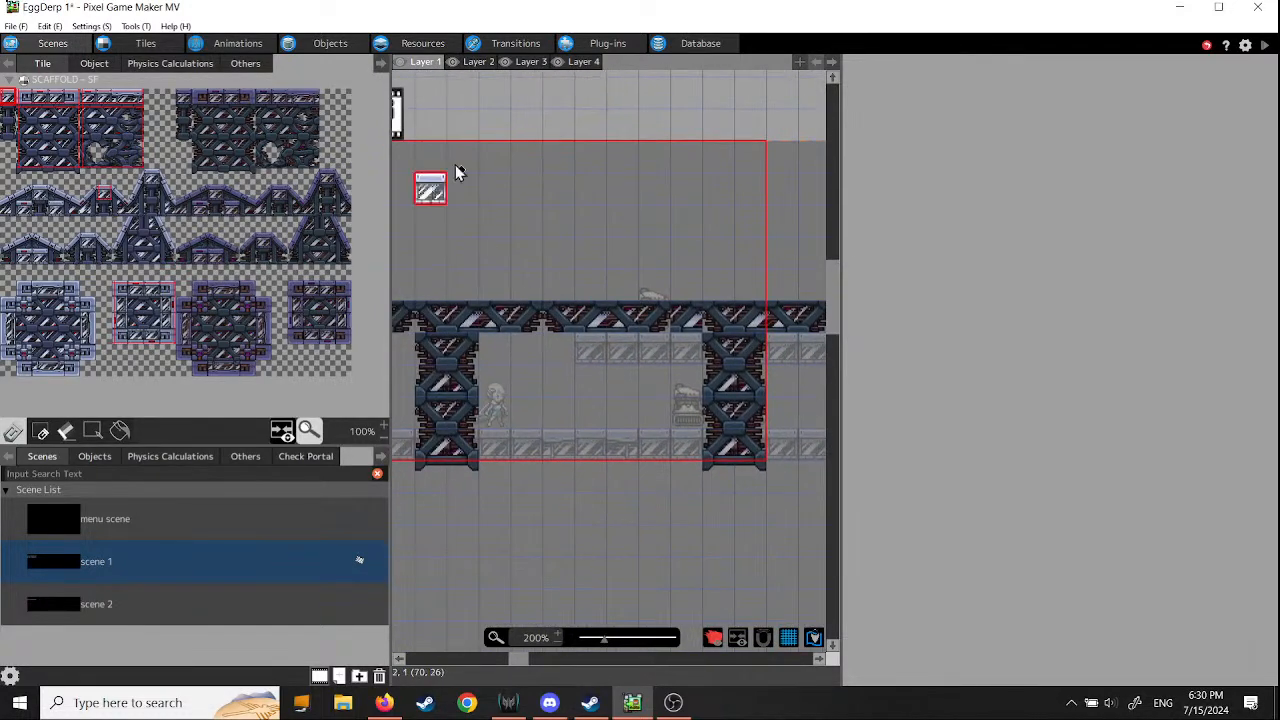
left_click(480, 63)
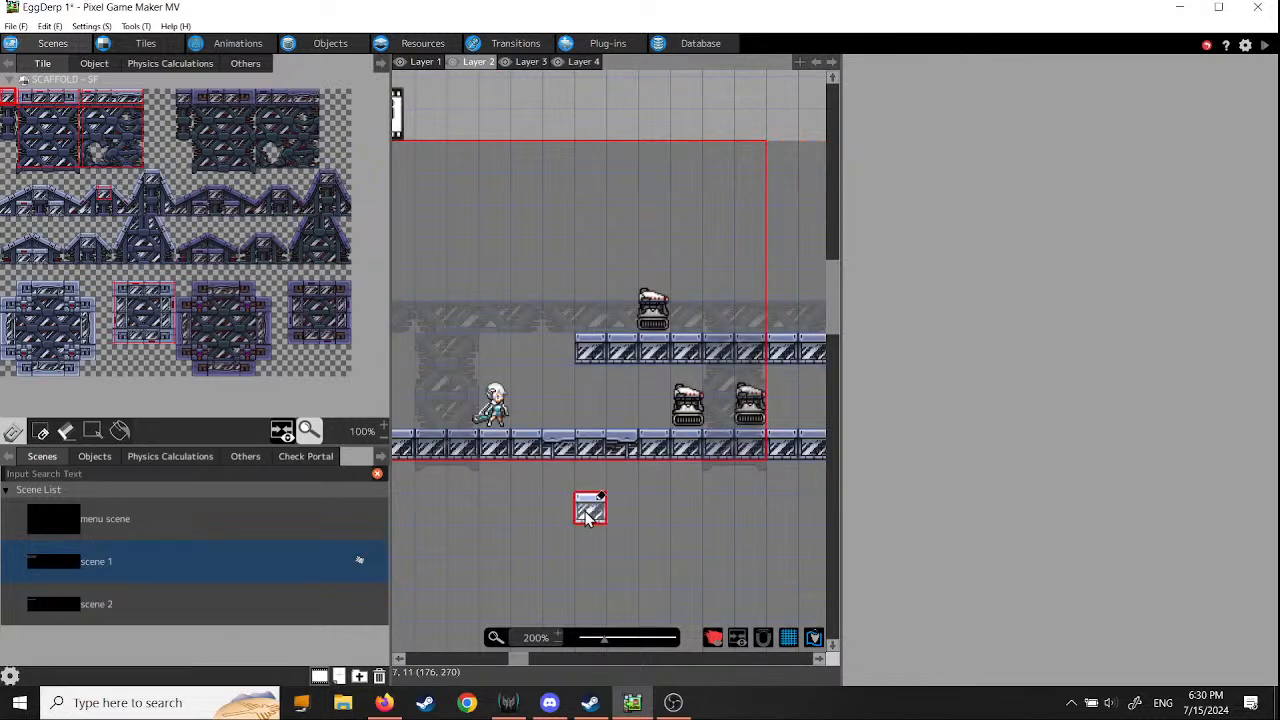
left_click(422, 63)
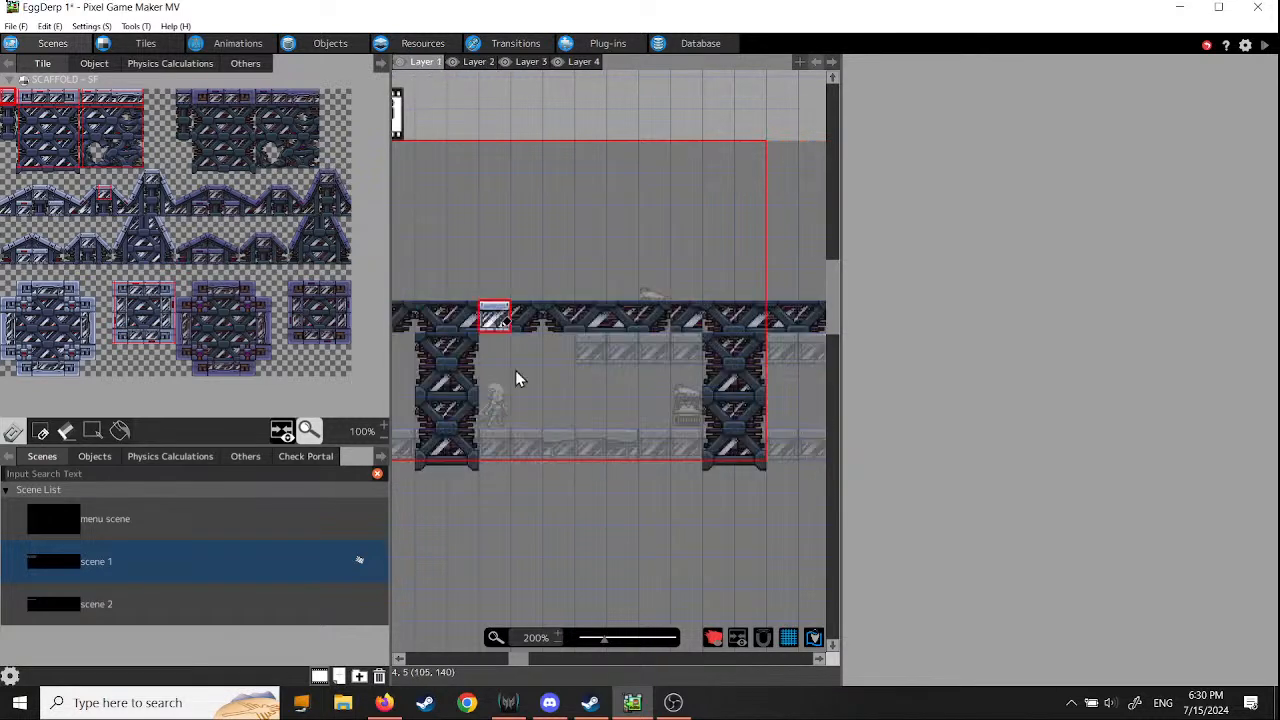
- On Layer 3, flank the first pillar with the right-edge and left-edge strips of the large light scaffold block, one on each matching side
left_click(523, 62)
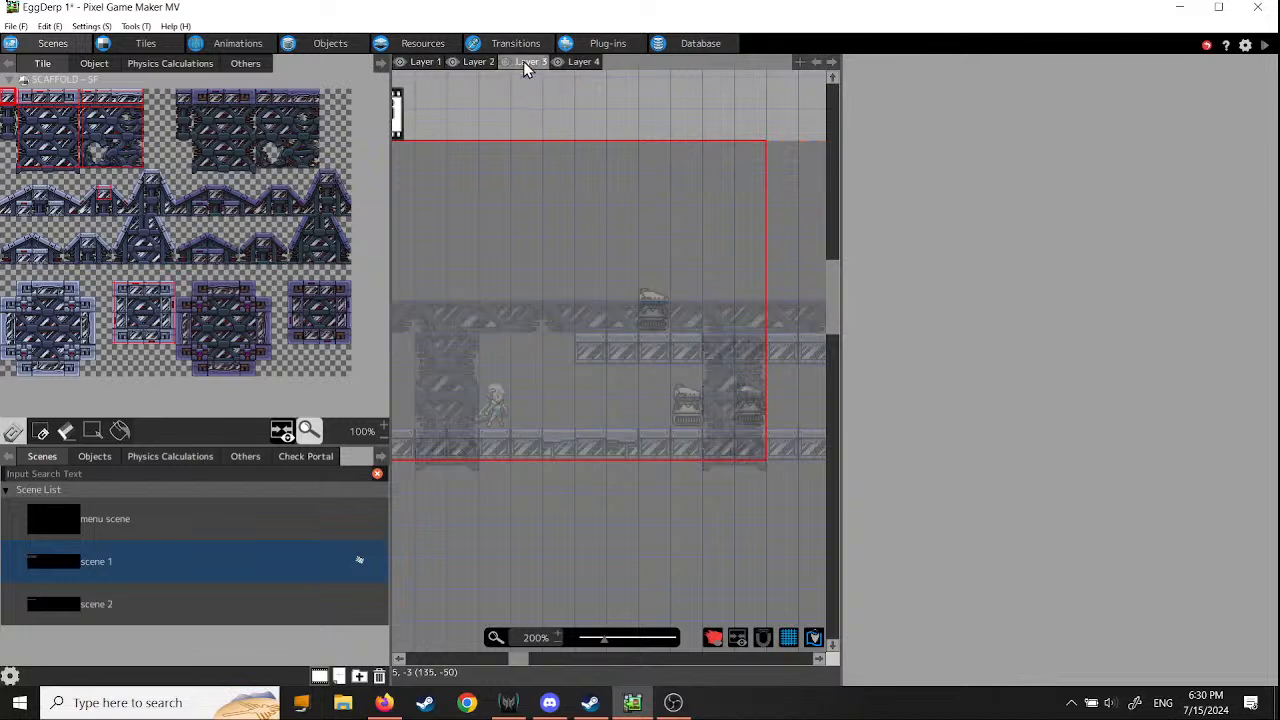
scroll(743, 418, "left", 1)
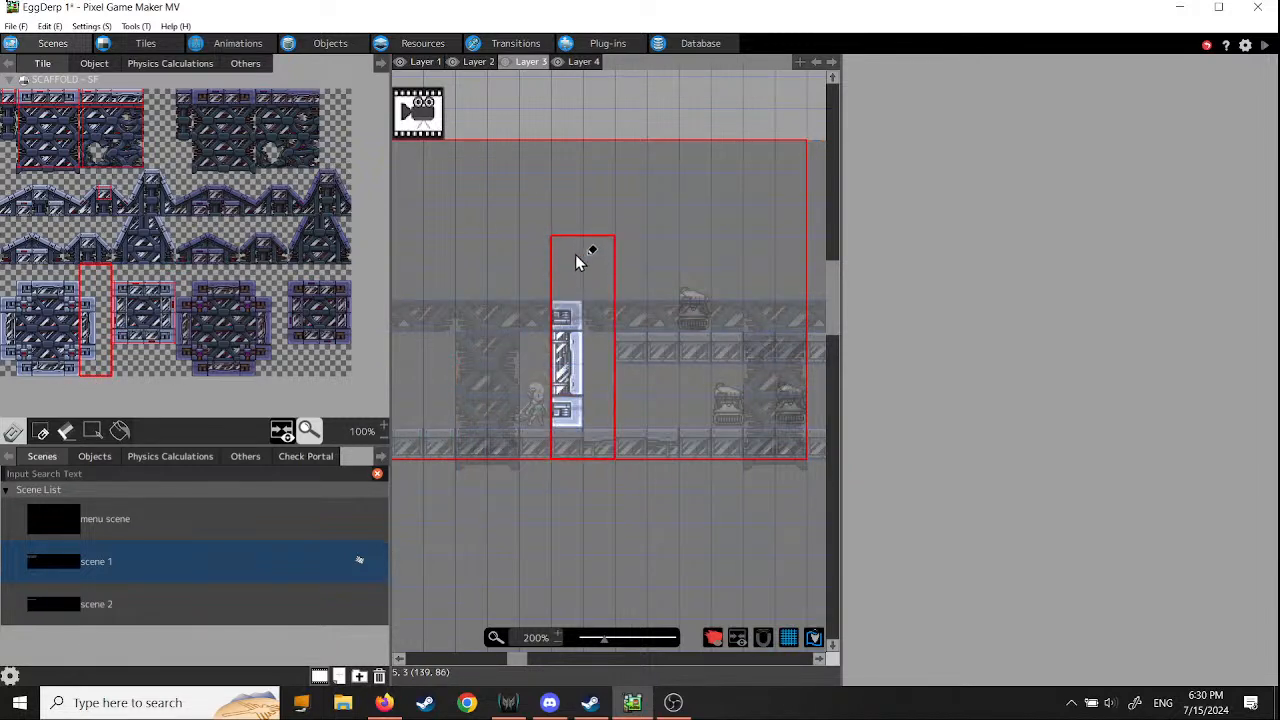
left_click(535, 256)
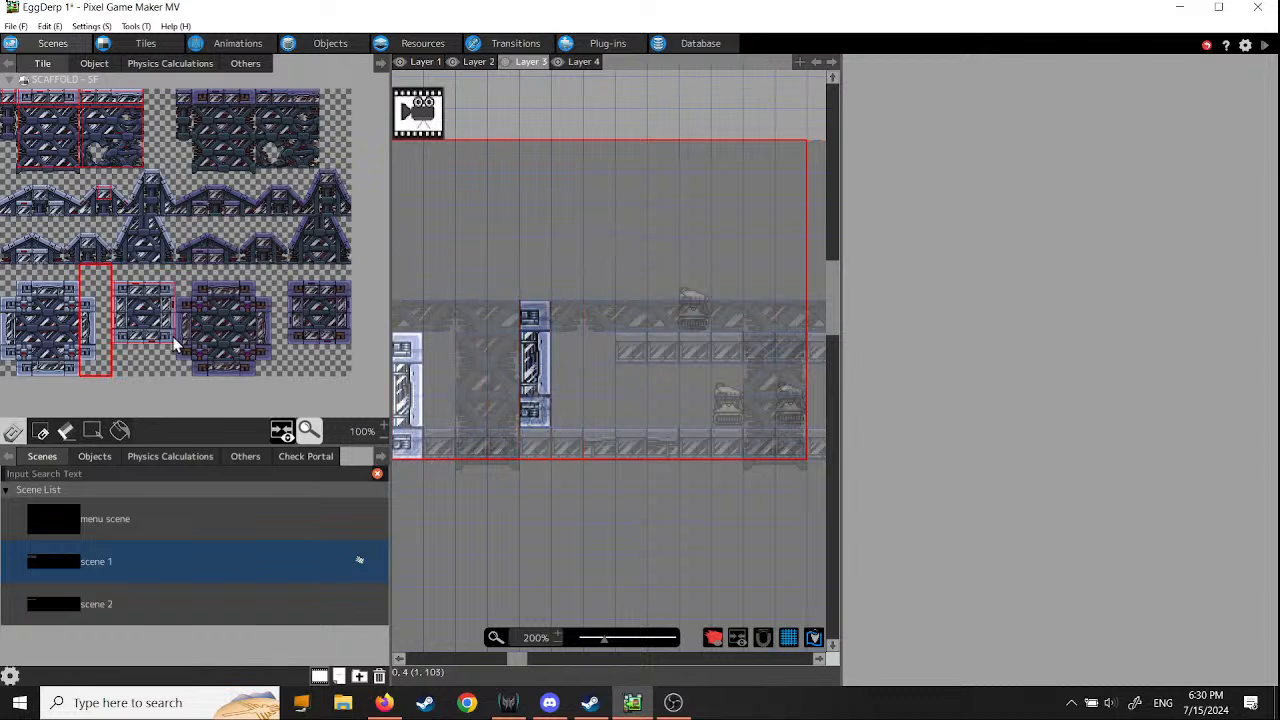
left_click_drag(4, 275, 6, 350)
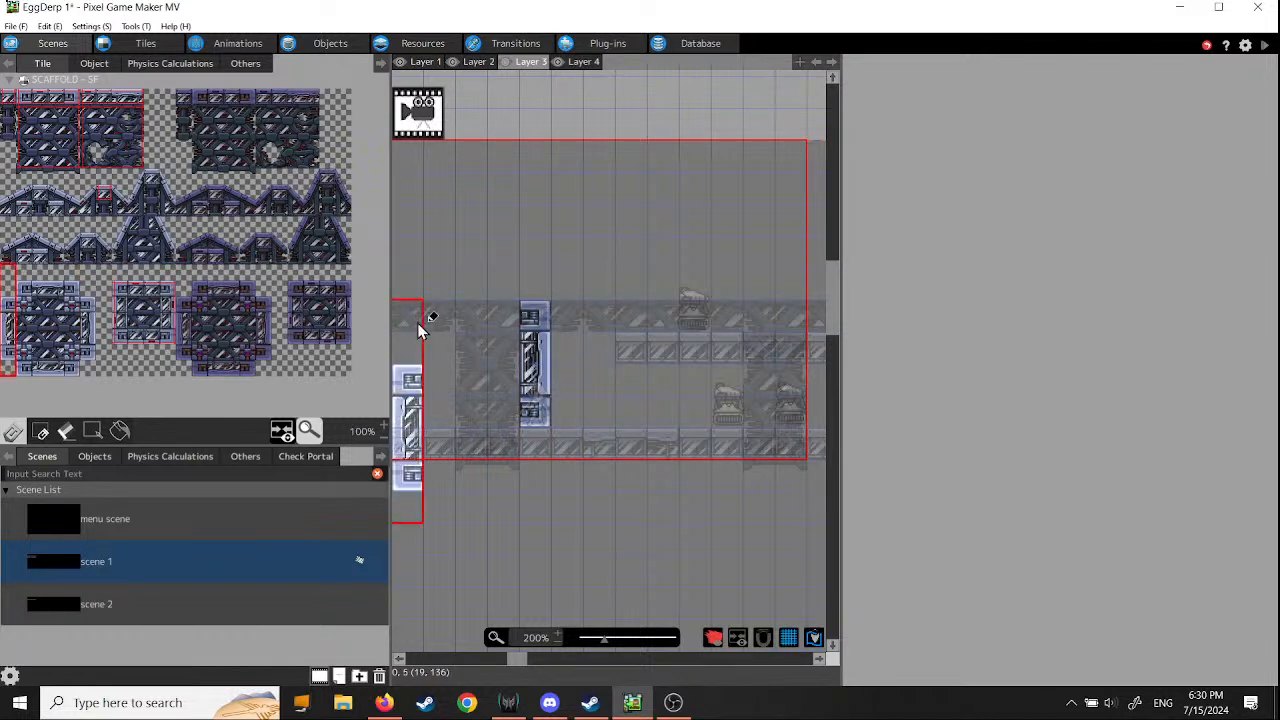
left_click(436, 258)
- Place the same light left-edge scaffold strip against the left side of the second, third and fourth pillars on Layer 3
middle_click_drag(760, 302, 556, 304)
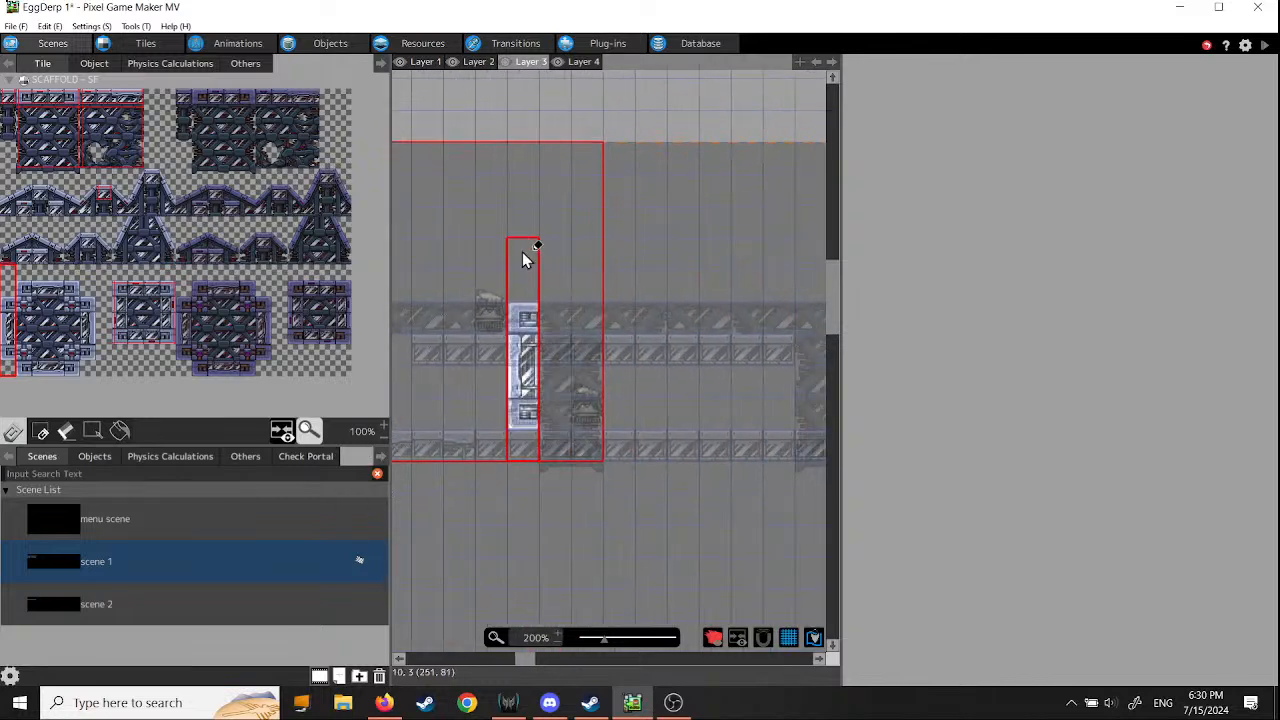
left_click(525, 258)
middle_click_drag(672, 381, 454, 371)
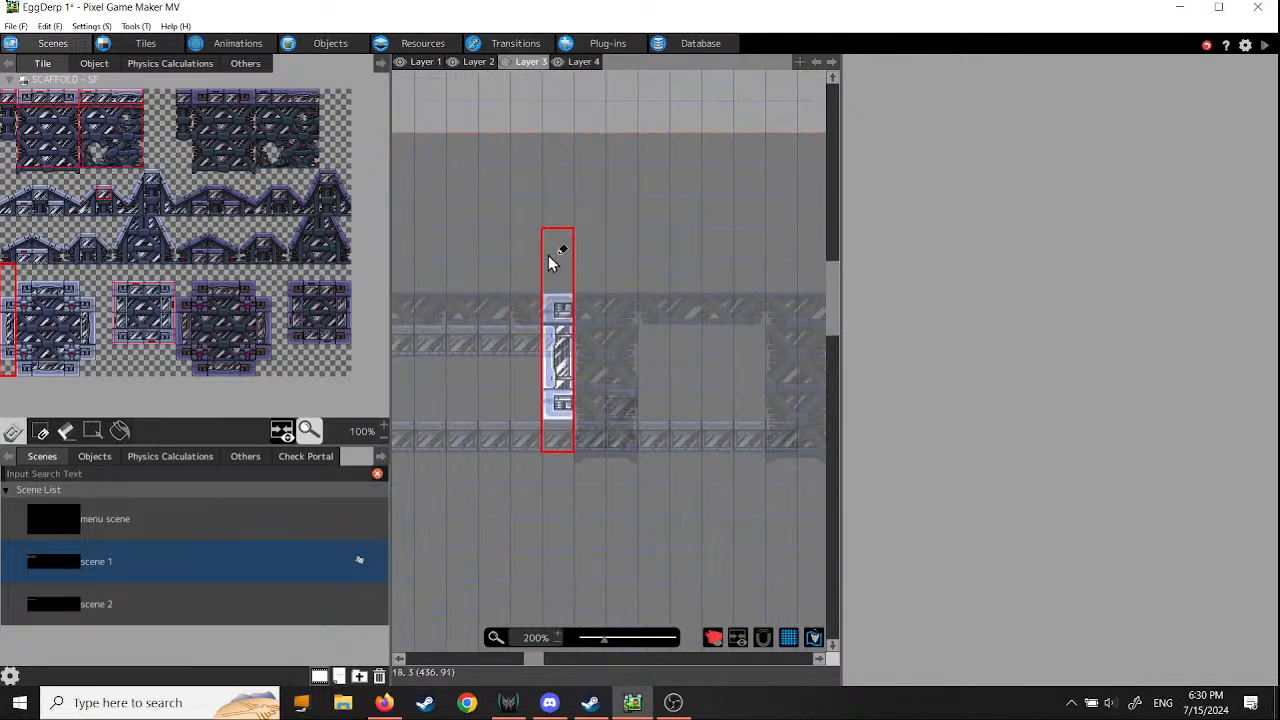
left_click(554, 251)
middle_click_drag(688, 344, 576, 344)
left_click(633, 249)
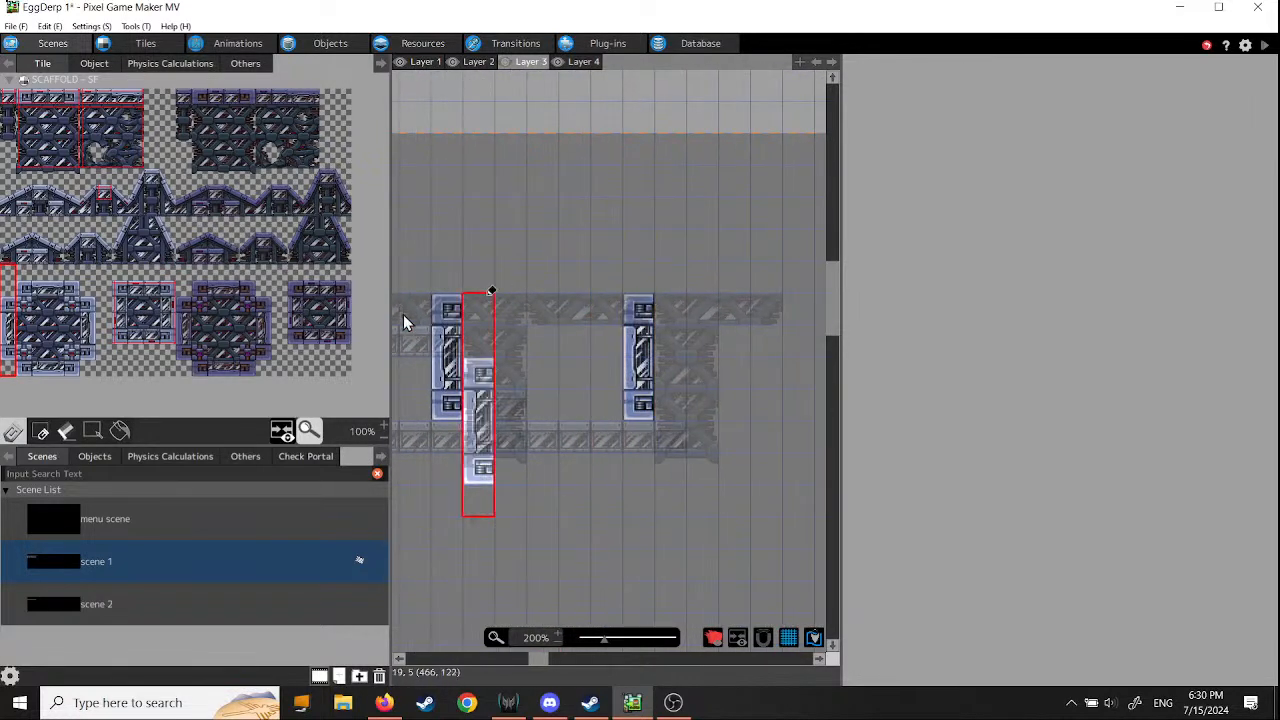
- Place the light right-edge scaffold strip against the right side of the fourth, third and second pillars on Layer 3
left_click_drag(88, 302, 87, 366)
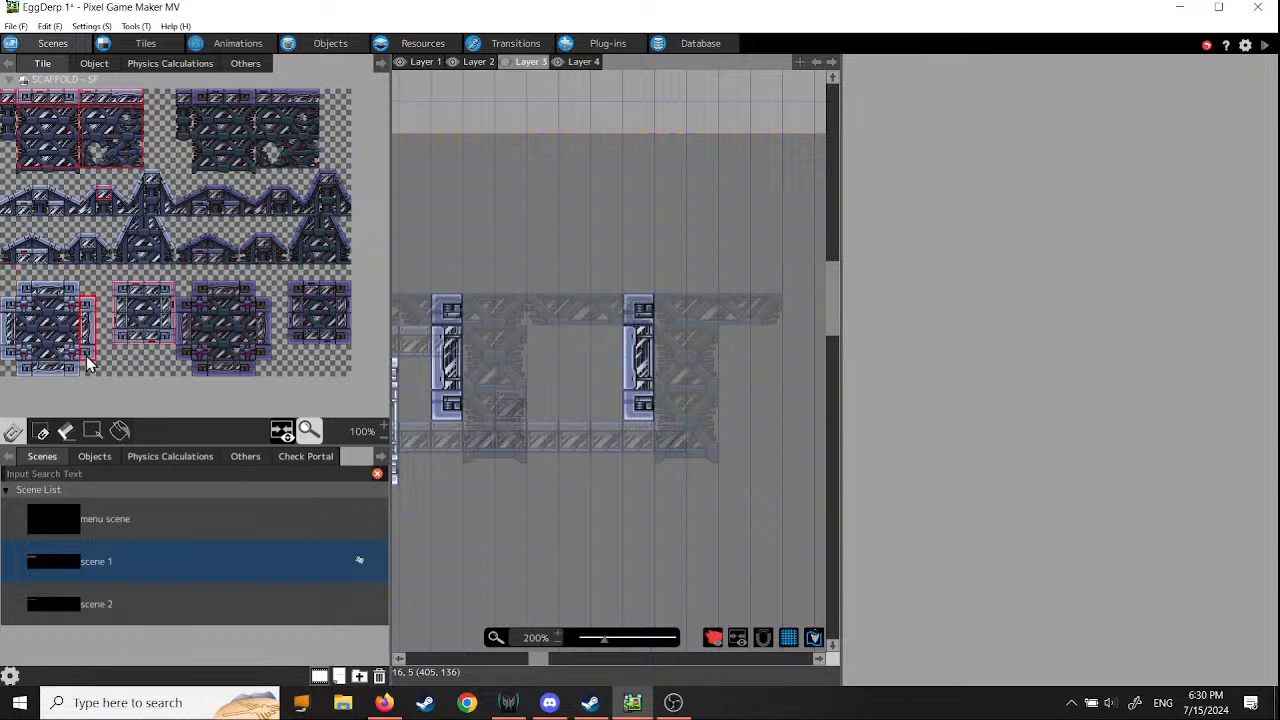
left_click(735, 310)
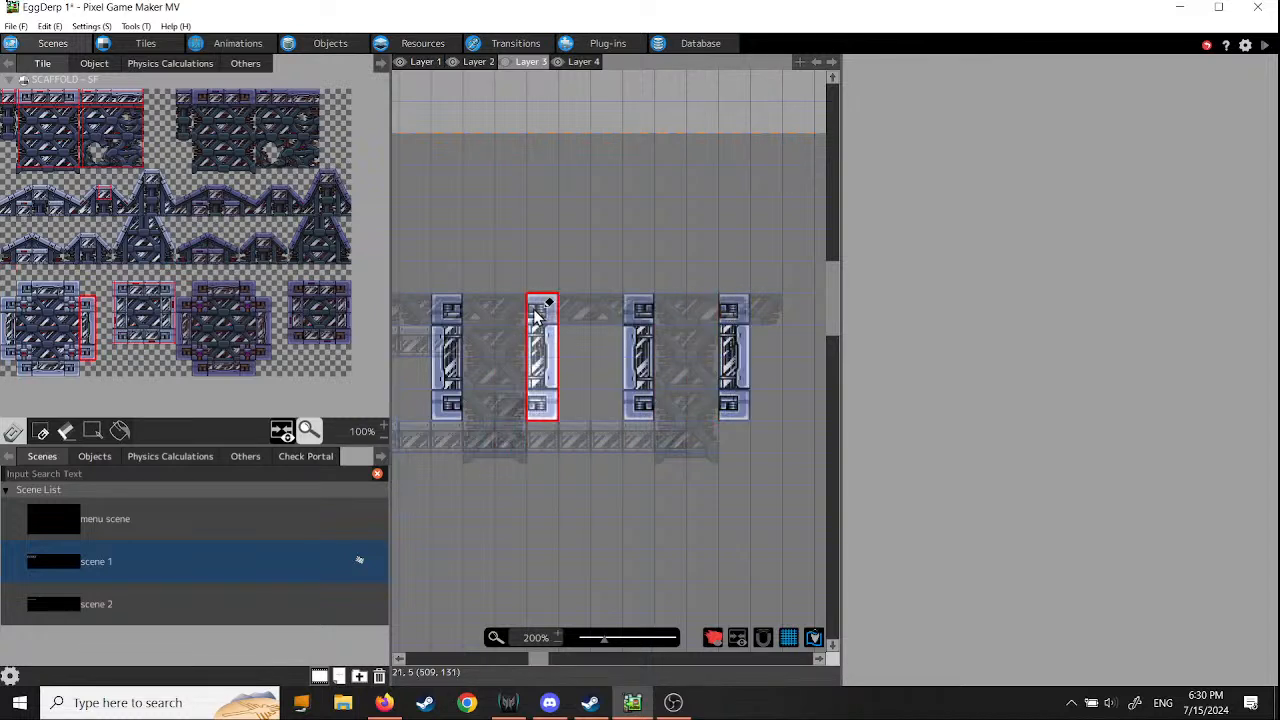
left_click(540, 310)
middle_click_drag(450, 503, 795, 515)
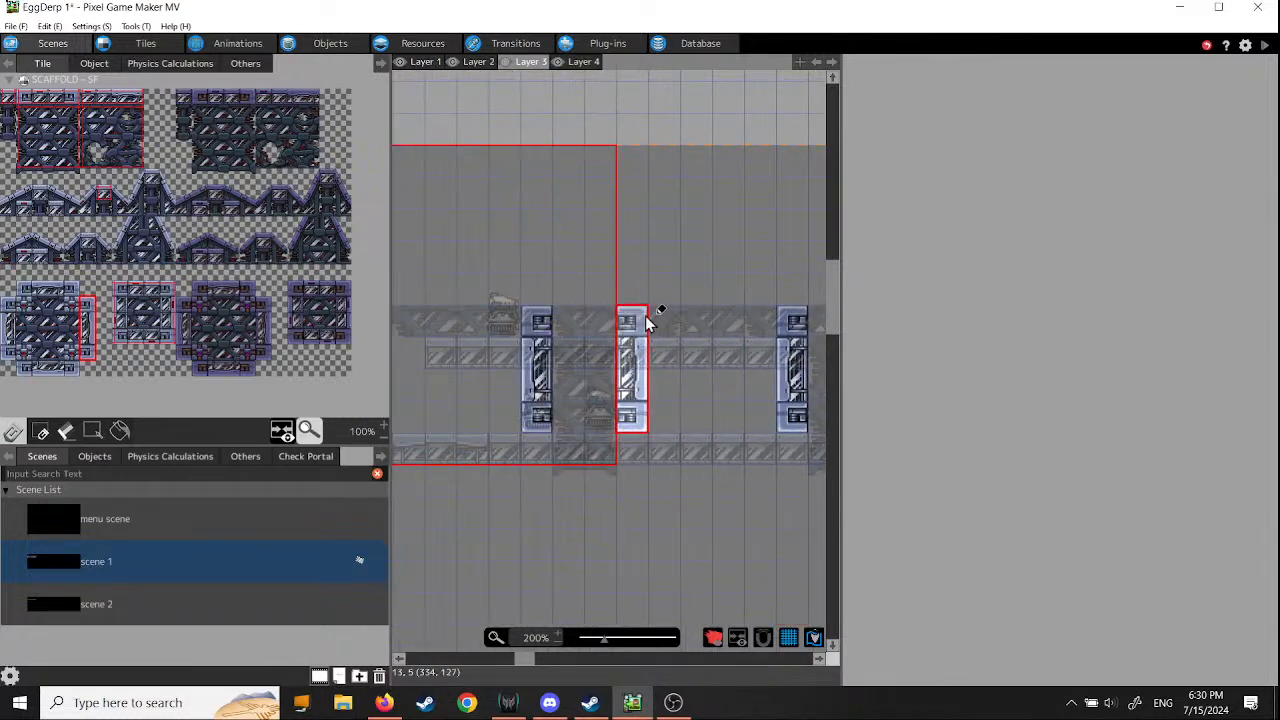
left_click(641, 325)
middle_click_drag(486, 515, 736, 522)
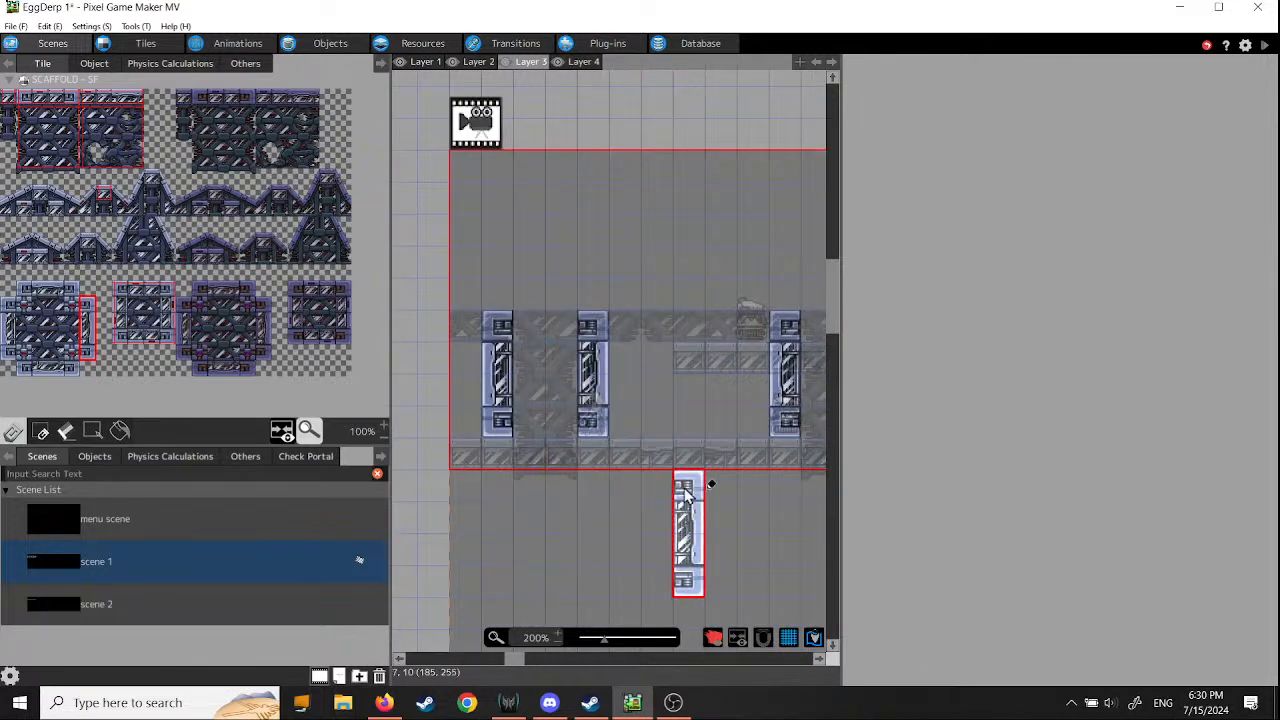
- Place the left column of the small light scaffold block under the left end of the upper platform on Layer 3, then make Layer 4 active
middle_click_drag(634, 468, 454, 486)
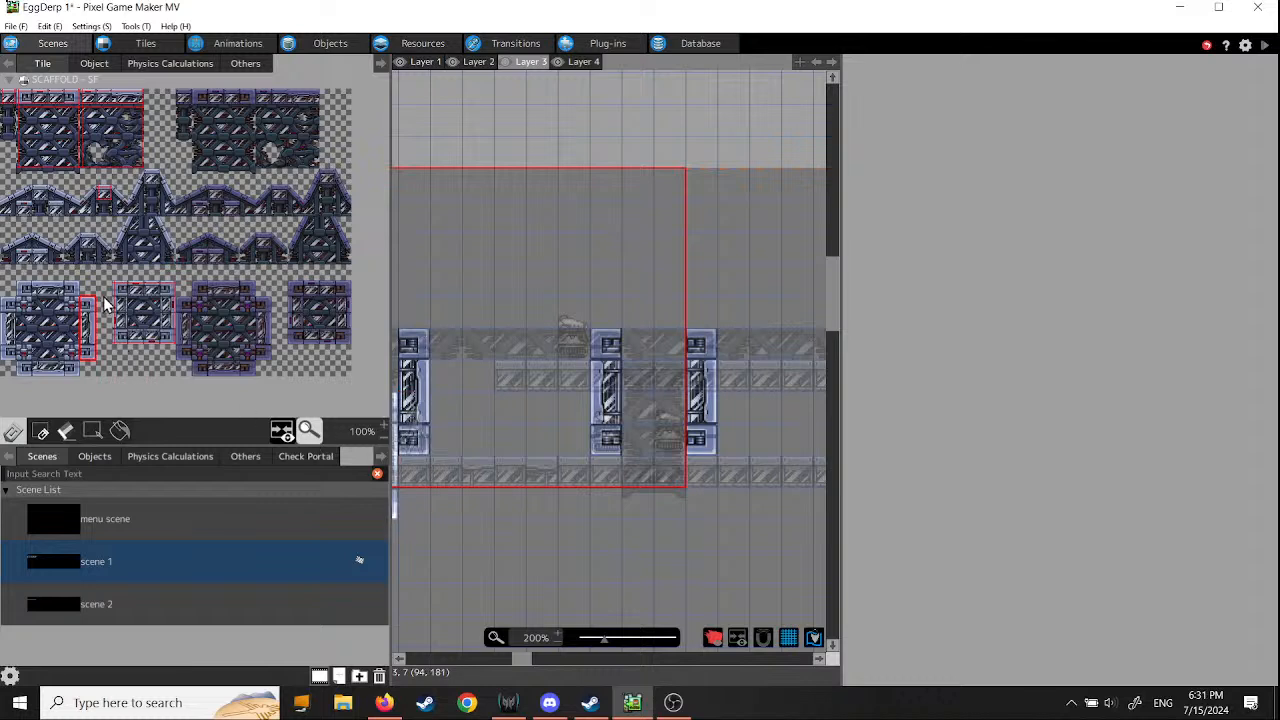
left_click_drag(104, 300, 118, 345)
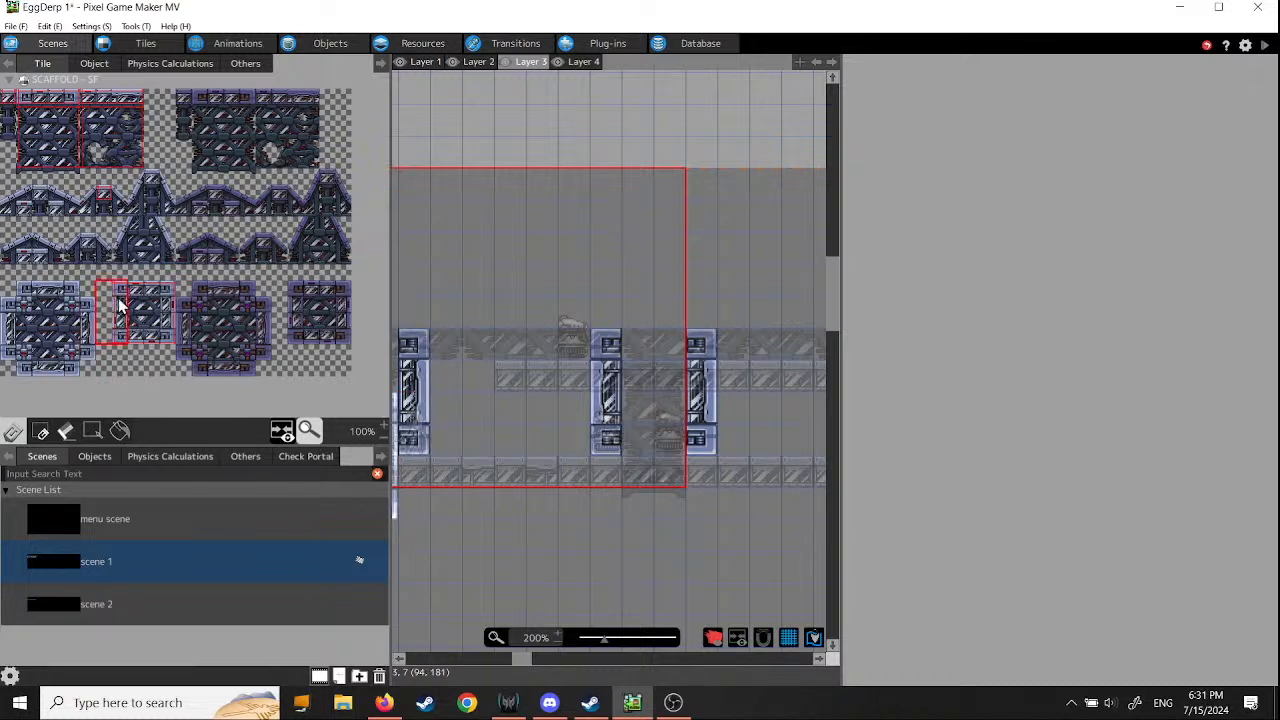
left_click(121, 292)
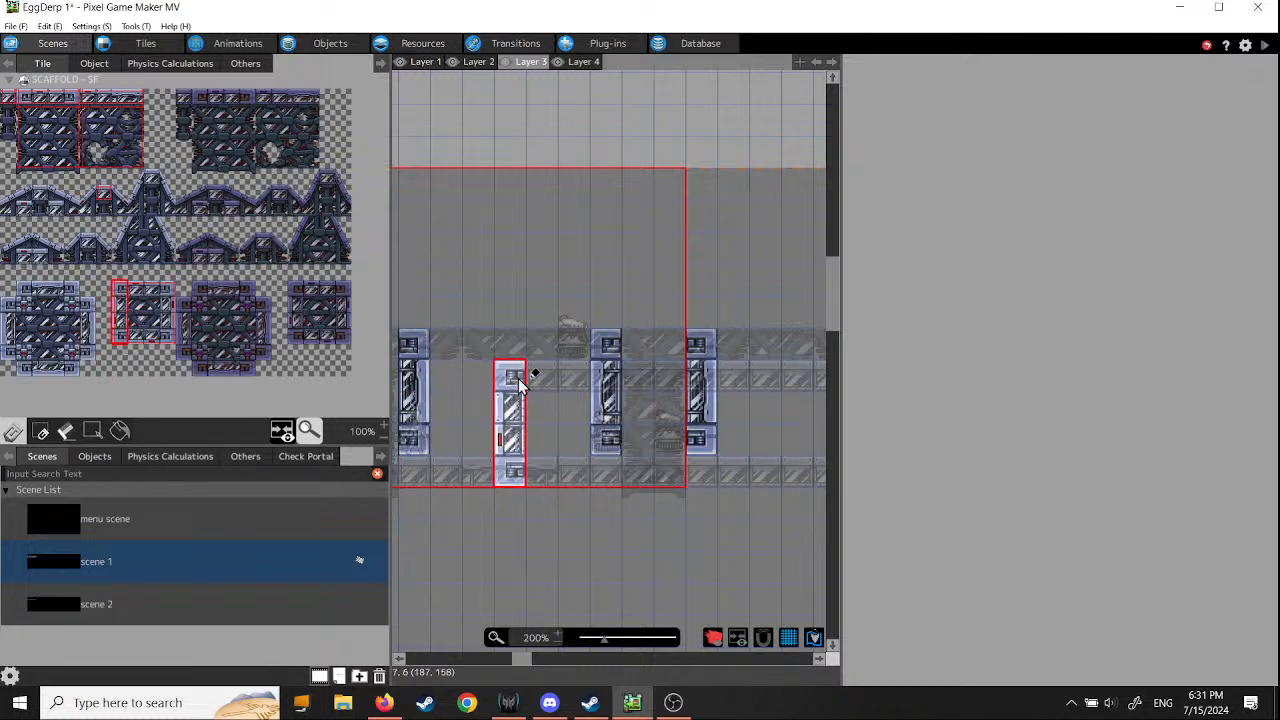
left_click(511, 384)
middle_click_drag(751, 543, 398, 535)
middle_click_drag(683, 528, 726, 512)
left_click_drag(596, 168, 419, 352)
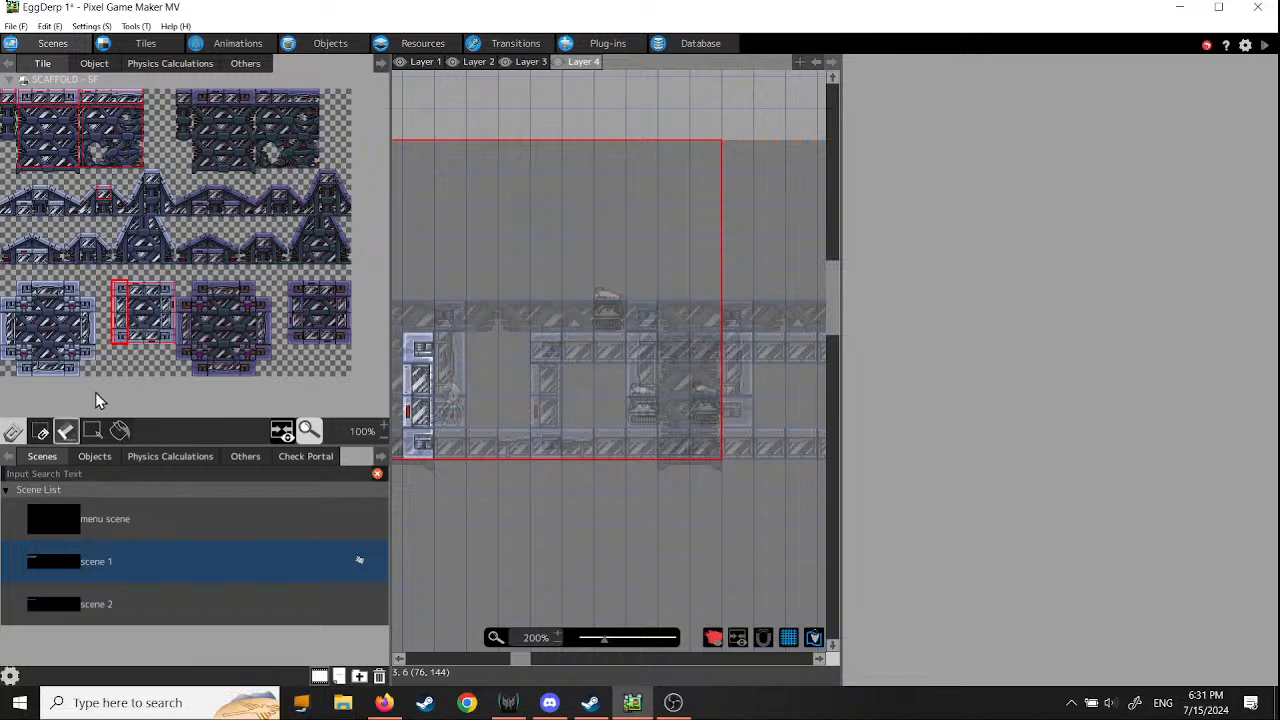
- Save the project and start the Side Views tutorial Step 14: Insert Text
left_click(16, 26)
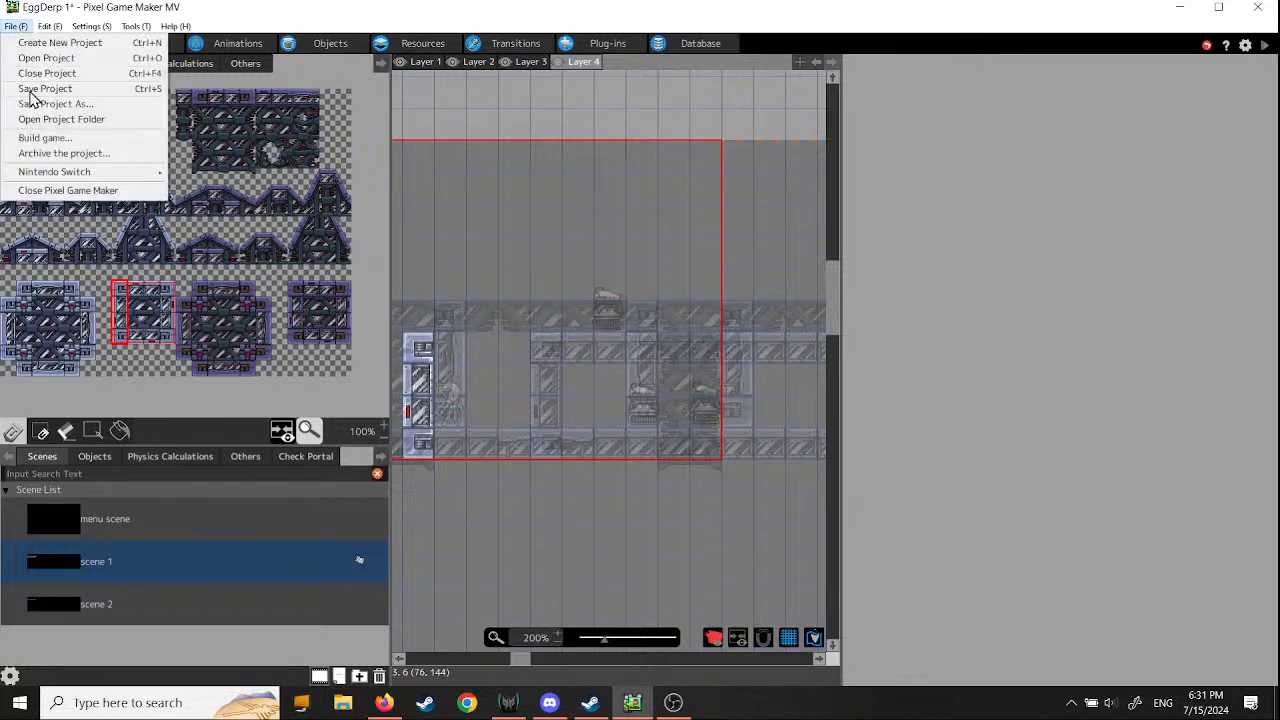
left_click(33, 89)
left_click(177, 27)
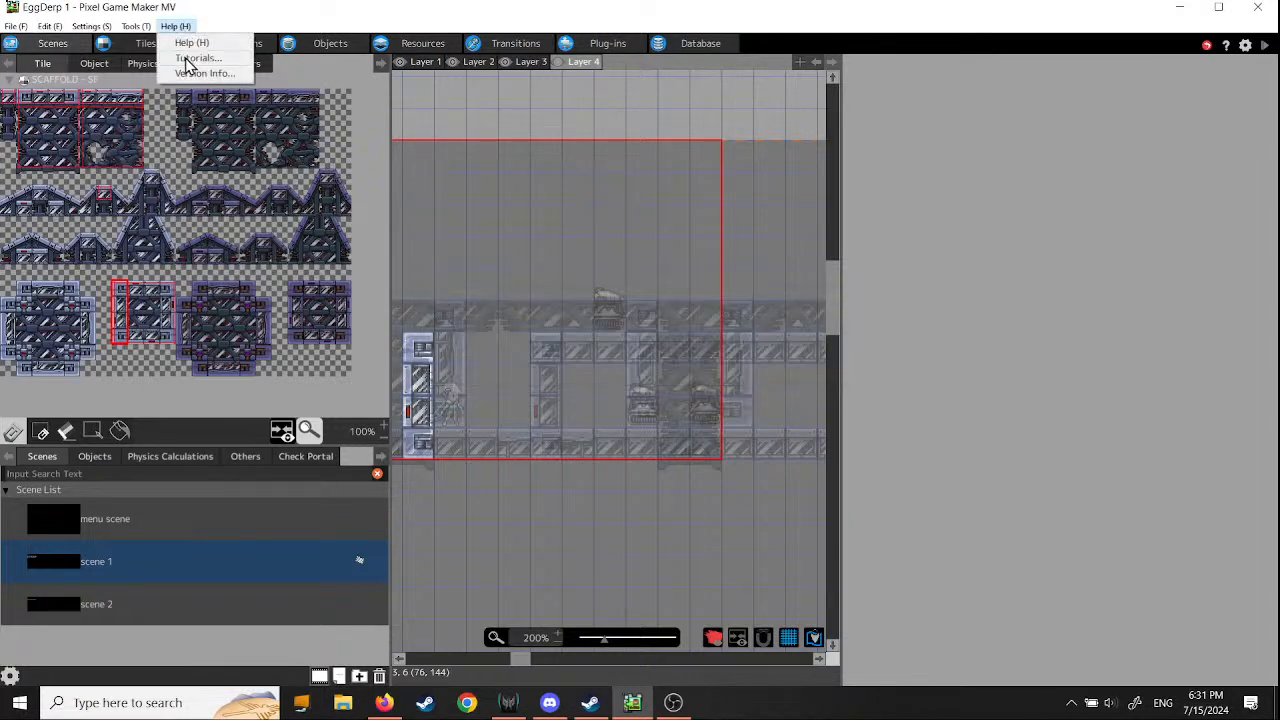
left_click(190, 58)
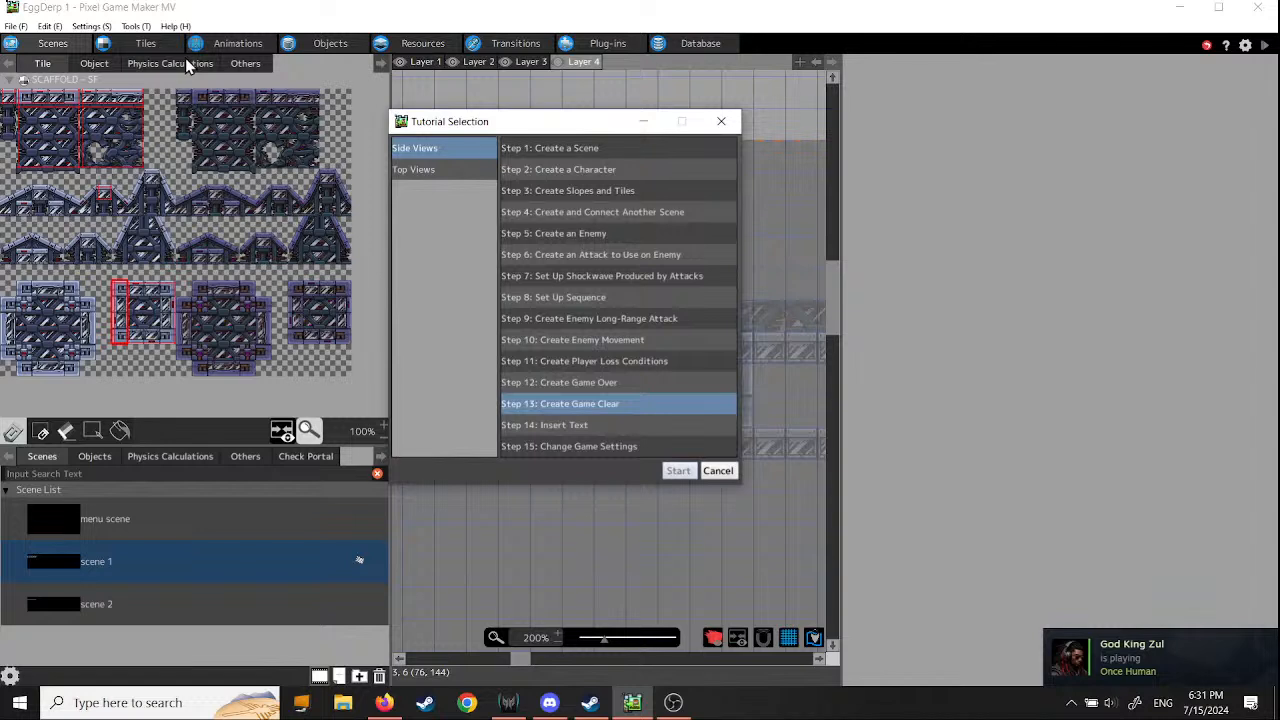
left_click(540, 427)
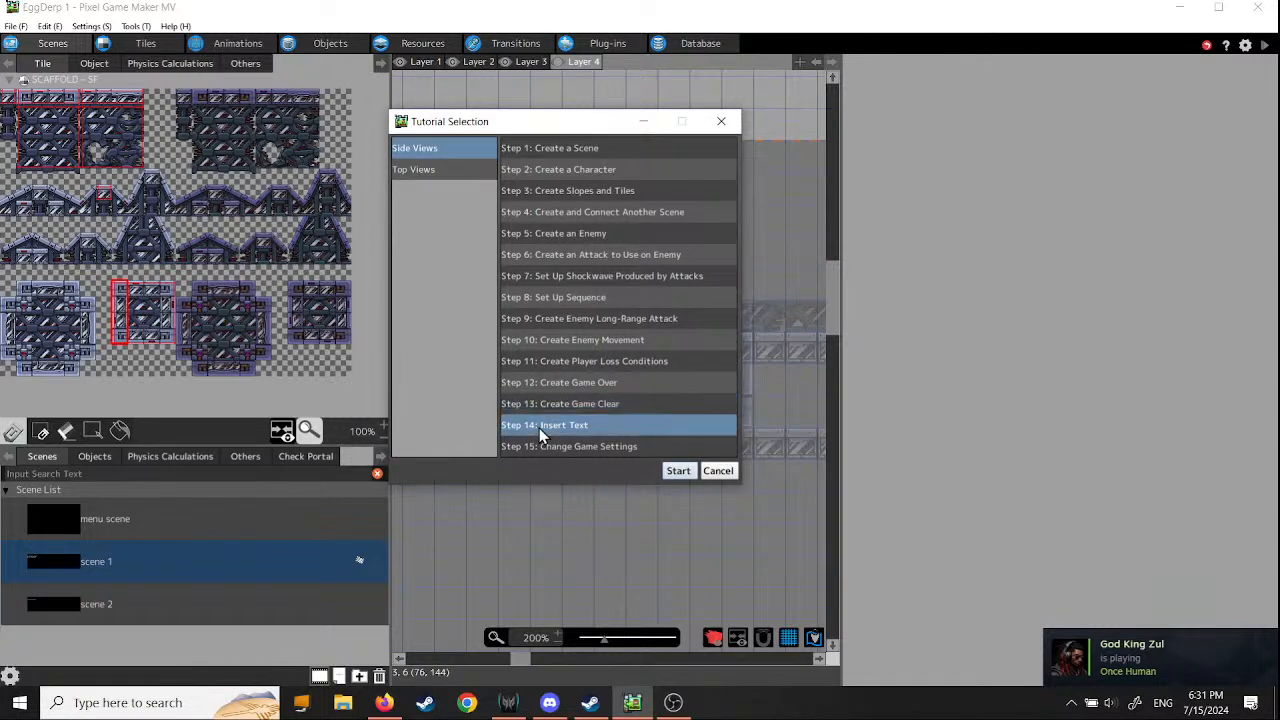
left_click(677, 470)
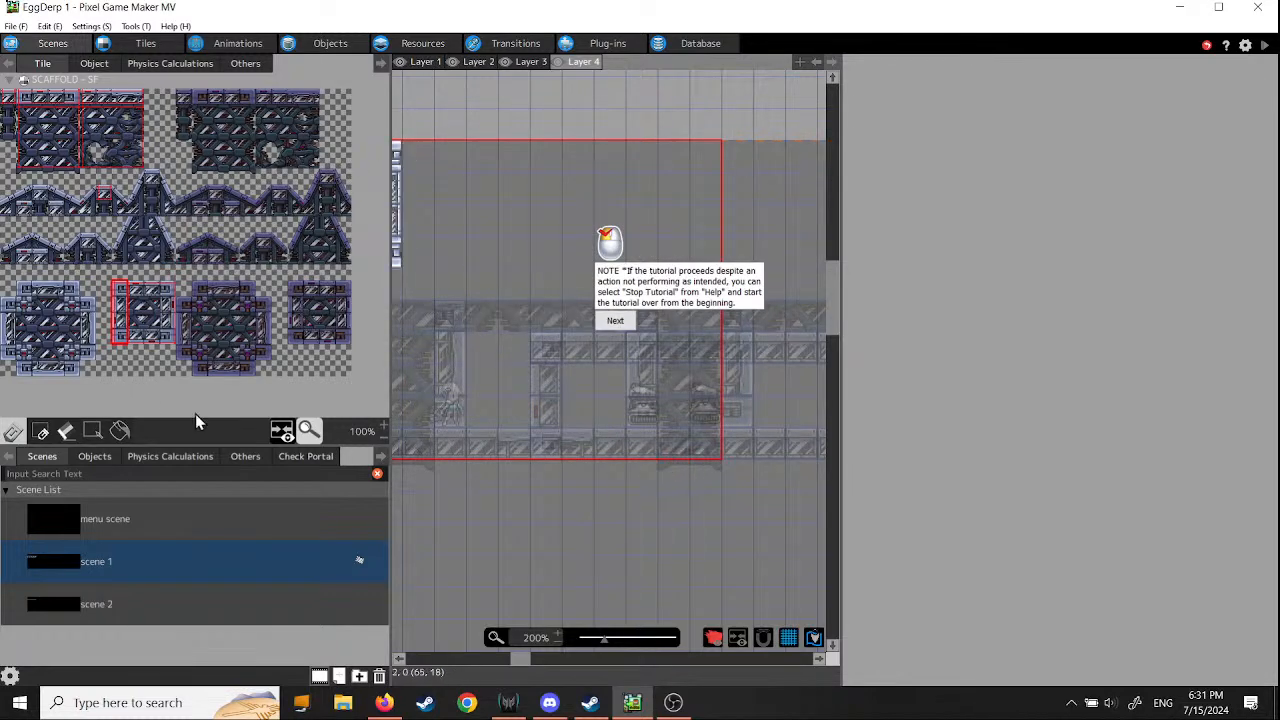
- Advance past the tutorial's opening notes, save again and reopen the EggDerp 1 project from its folder
left_click(614, 321)
left_click(613, 301)
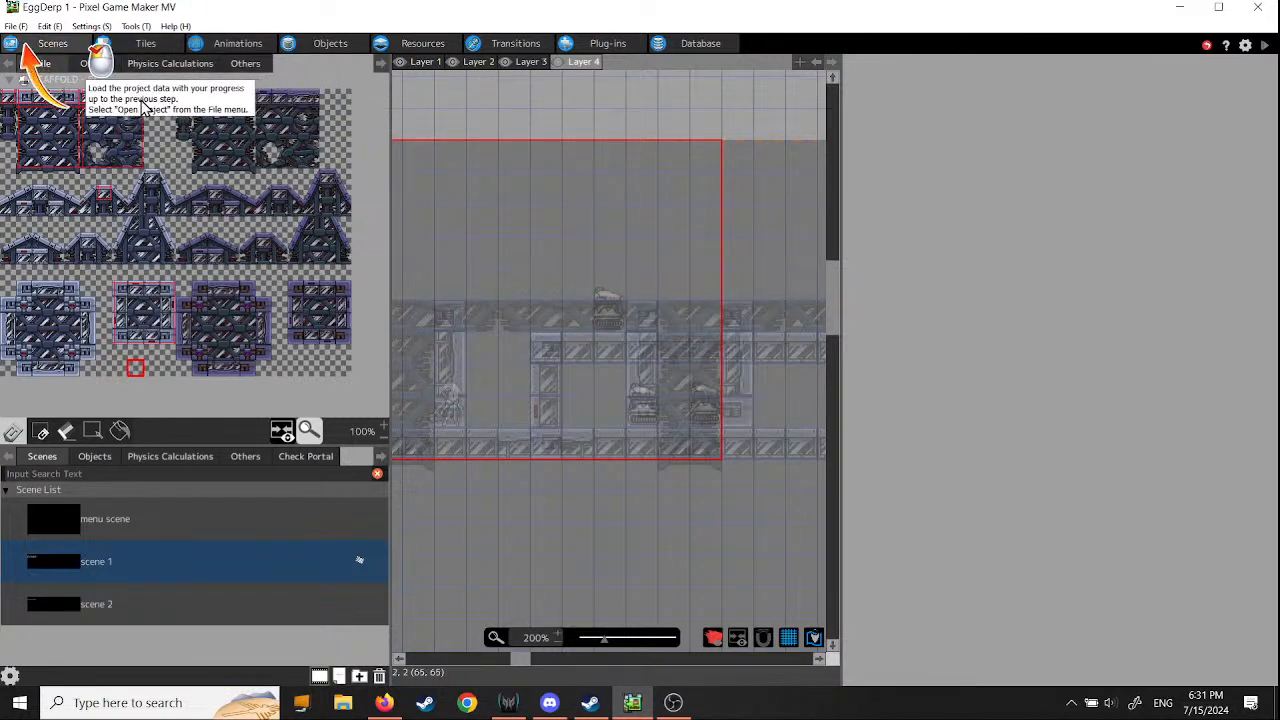
left_click(15, 26)
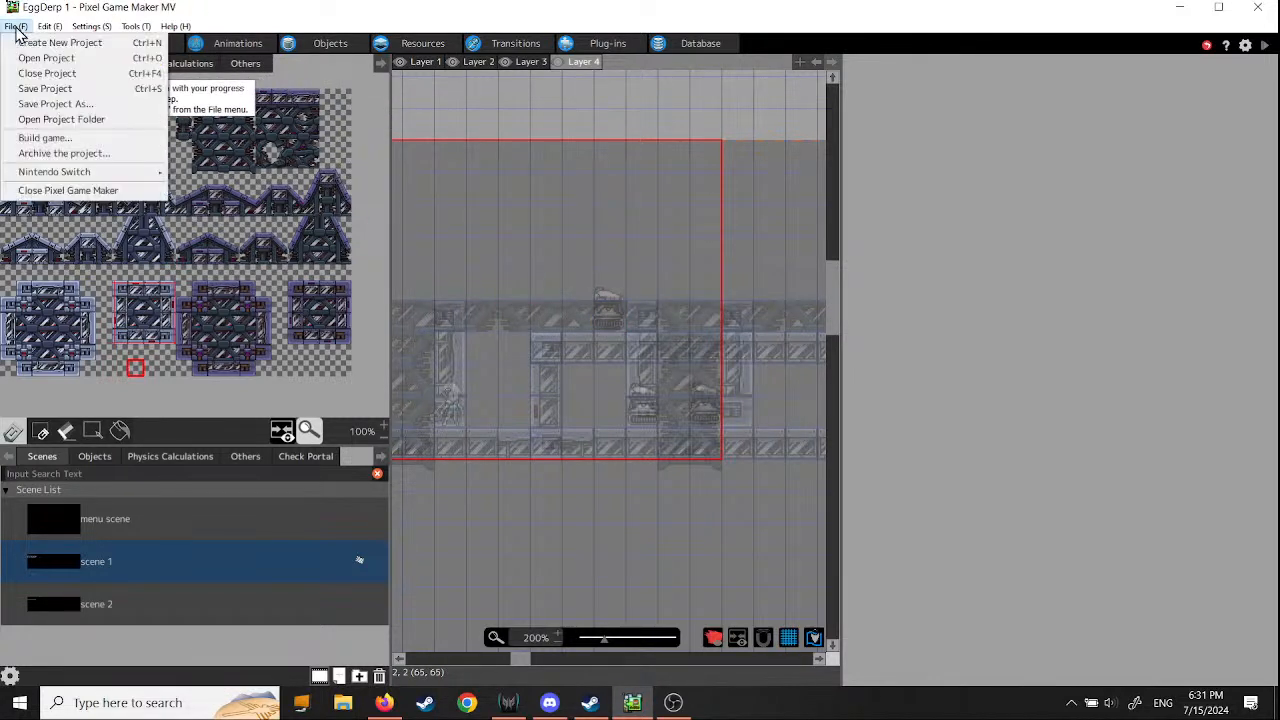
left_click(31, 89)
left_click(16, 27)
mouse_move(42, 178)
left_click(38, 59)
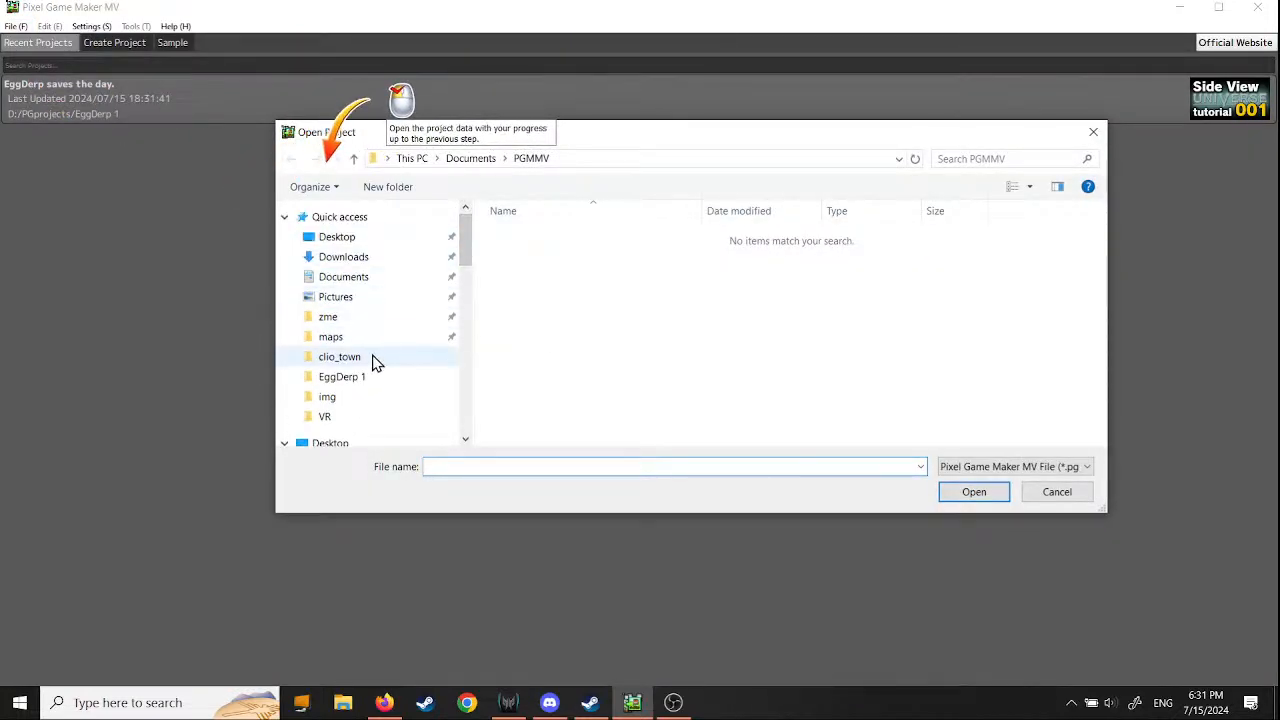
left_click(341, 377)
double_click(968, 378)
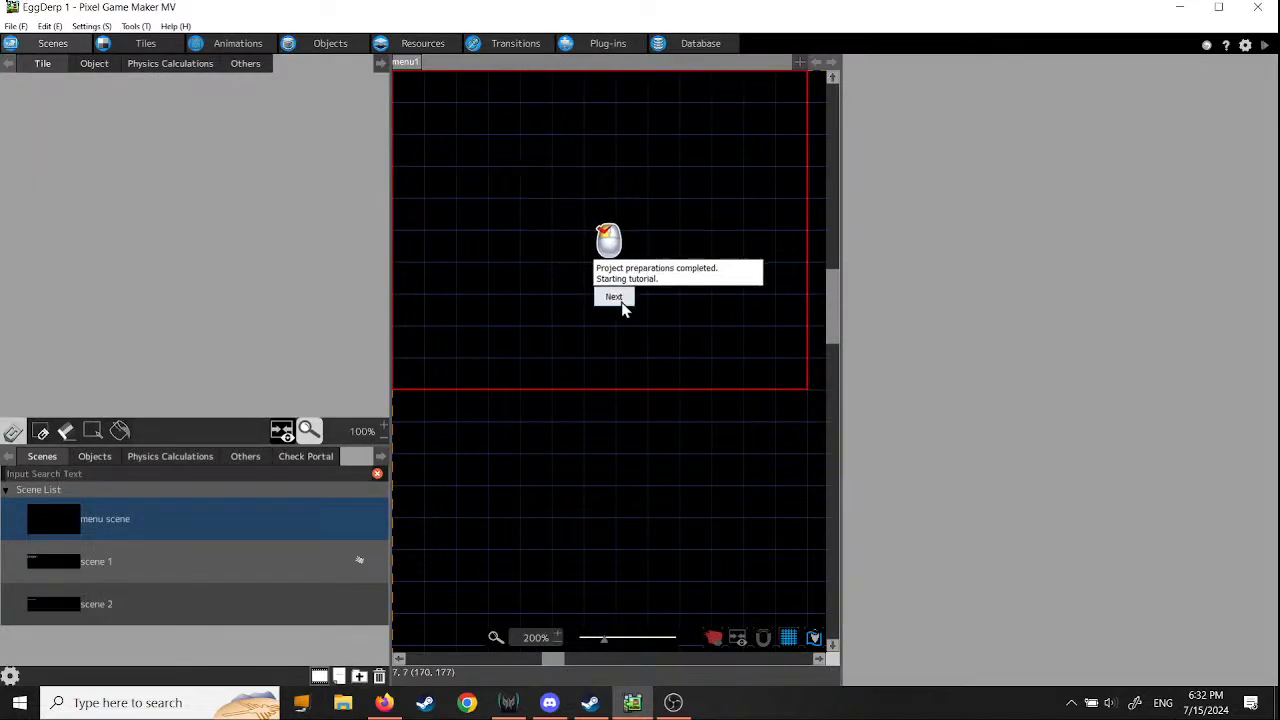
- Follow the tutorial past its closing-credits introduction to the project's font resources and continue past the font registration note
left_click(616, 299)
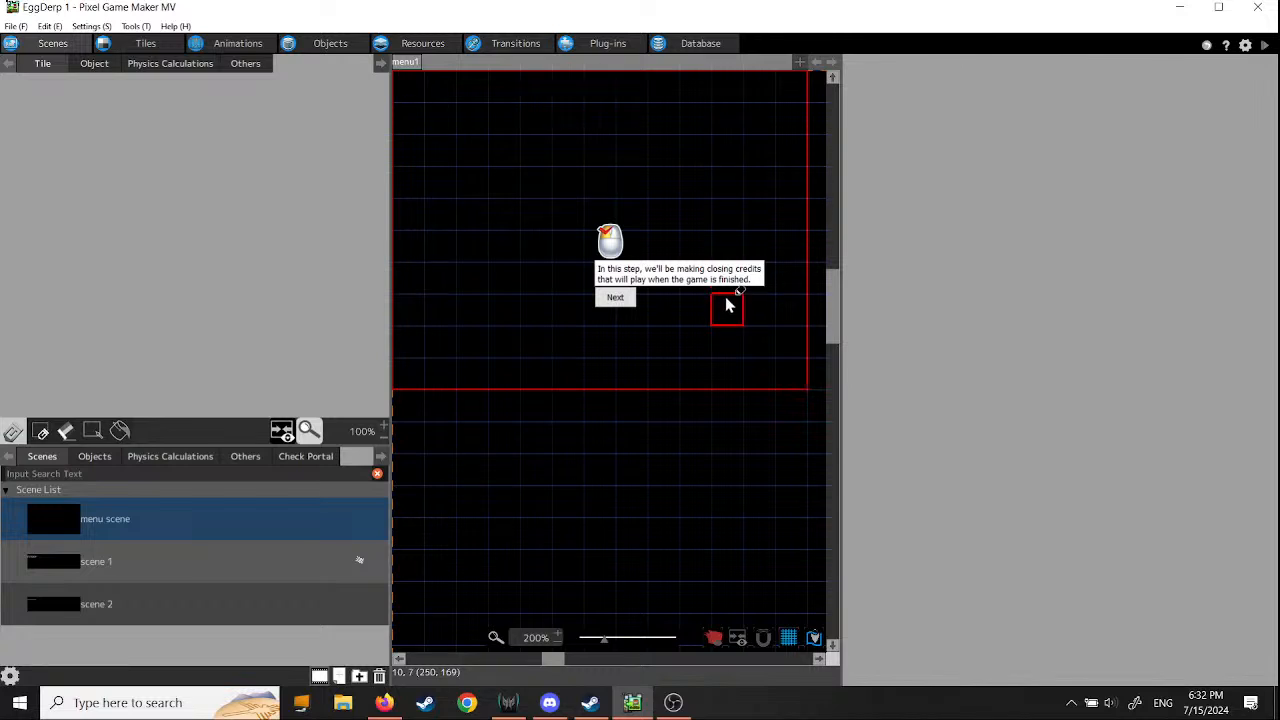
left_click(616, 297)
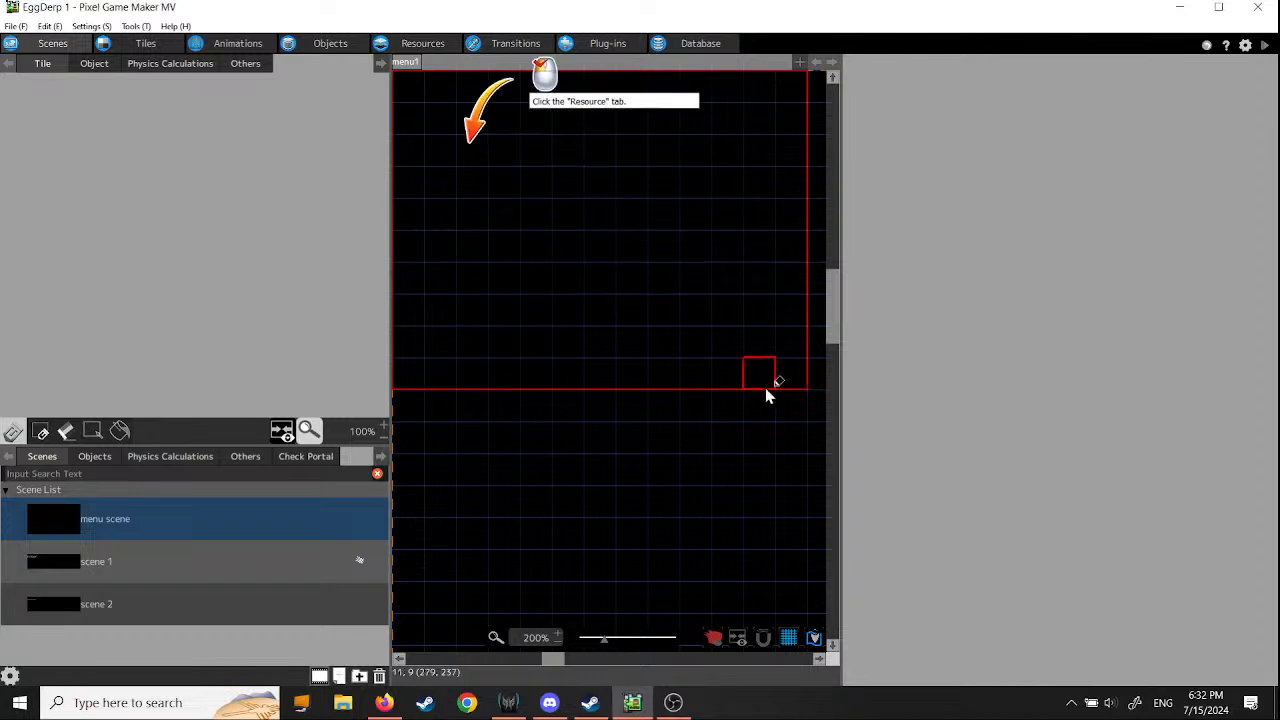
left_click(423, 46)
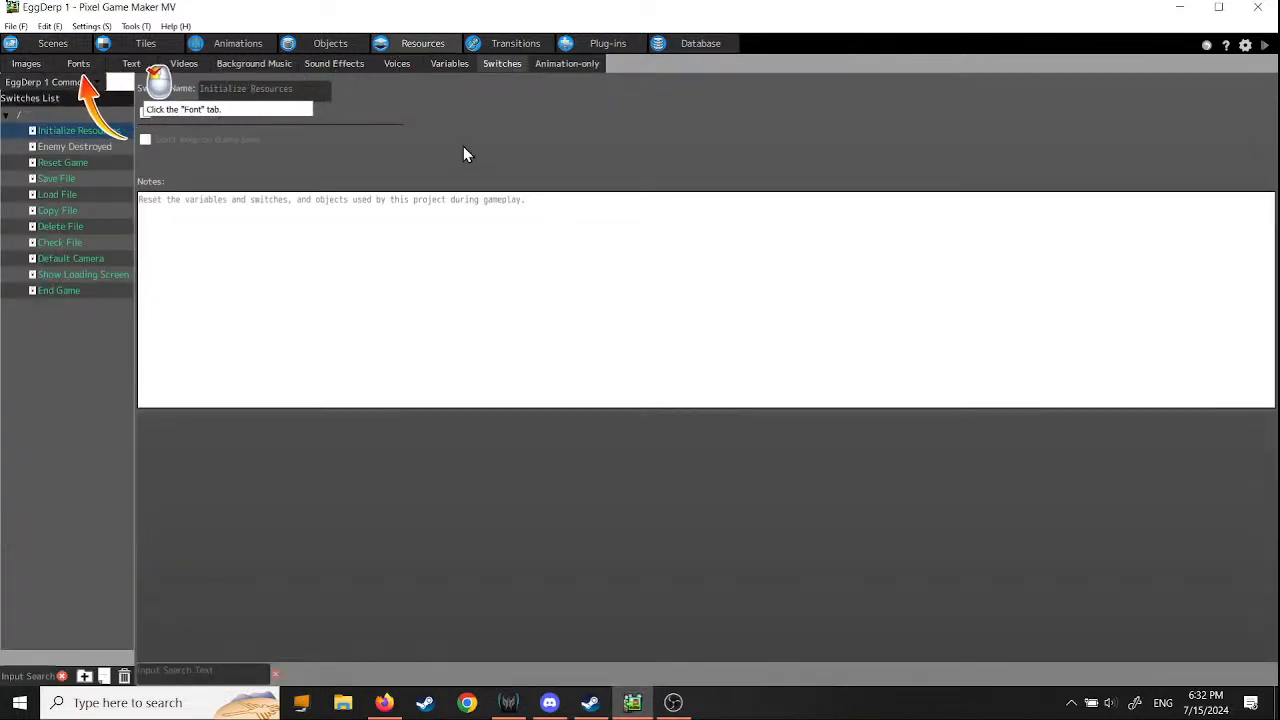
left_click(77, 63)
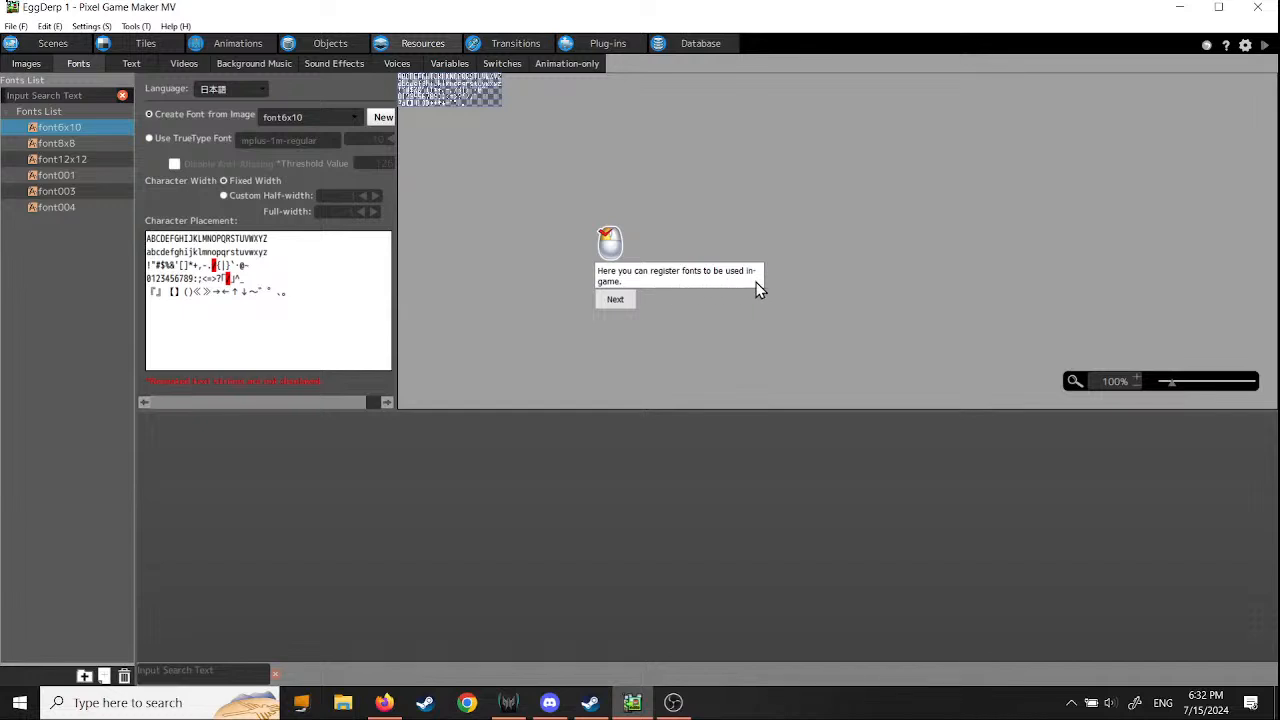
left_click(615, 301)
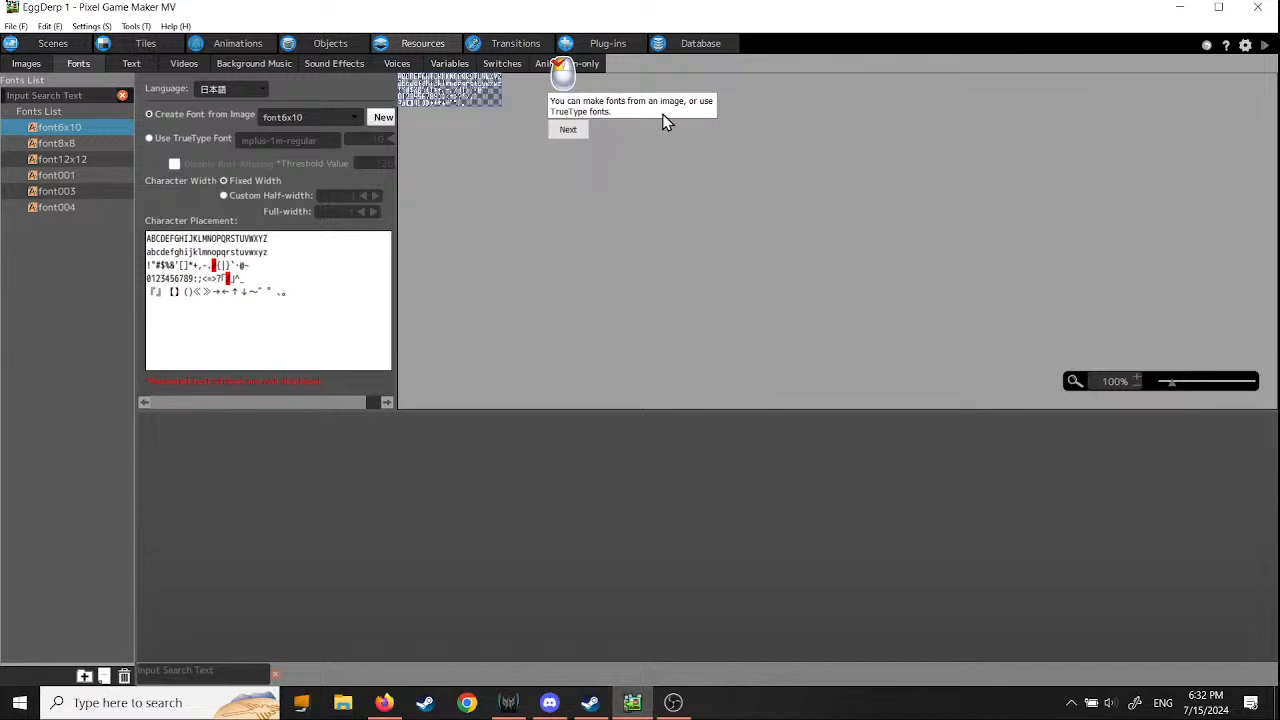
- Follow the tutorial's note on image and TrueType fonts, select font003 and continue past the font003 instruction
left_click(586, 132)
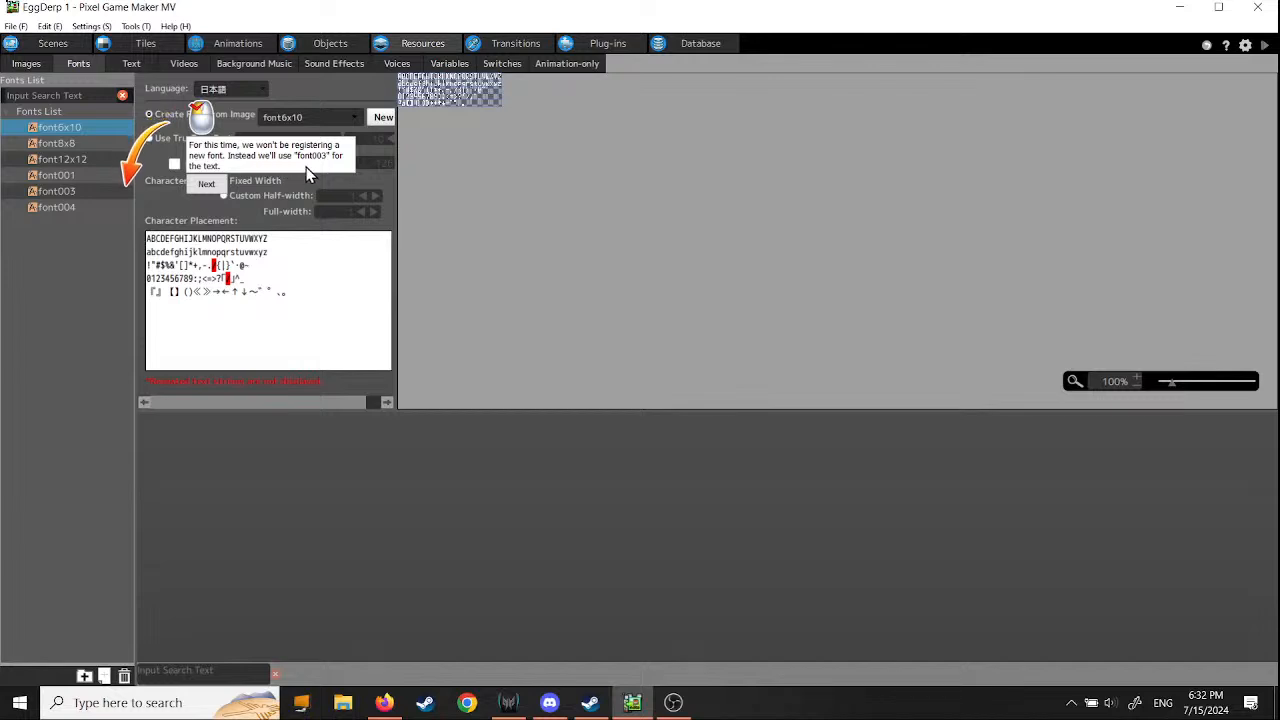
left_click(48, 192)
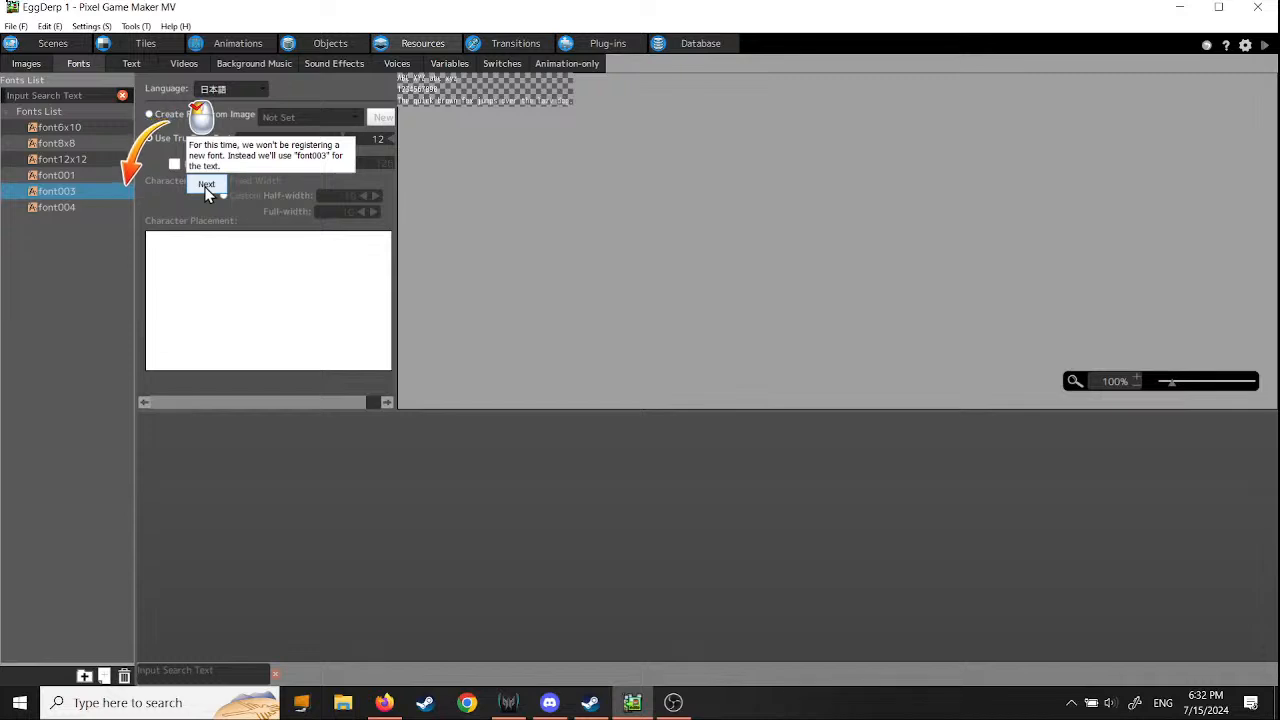
left_click(206, 186)
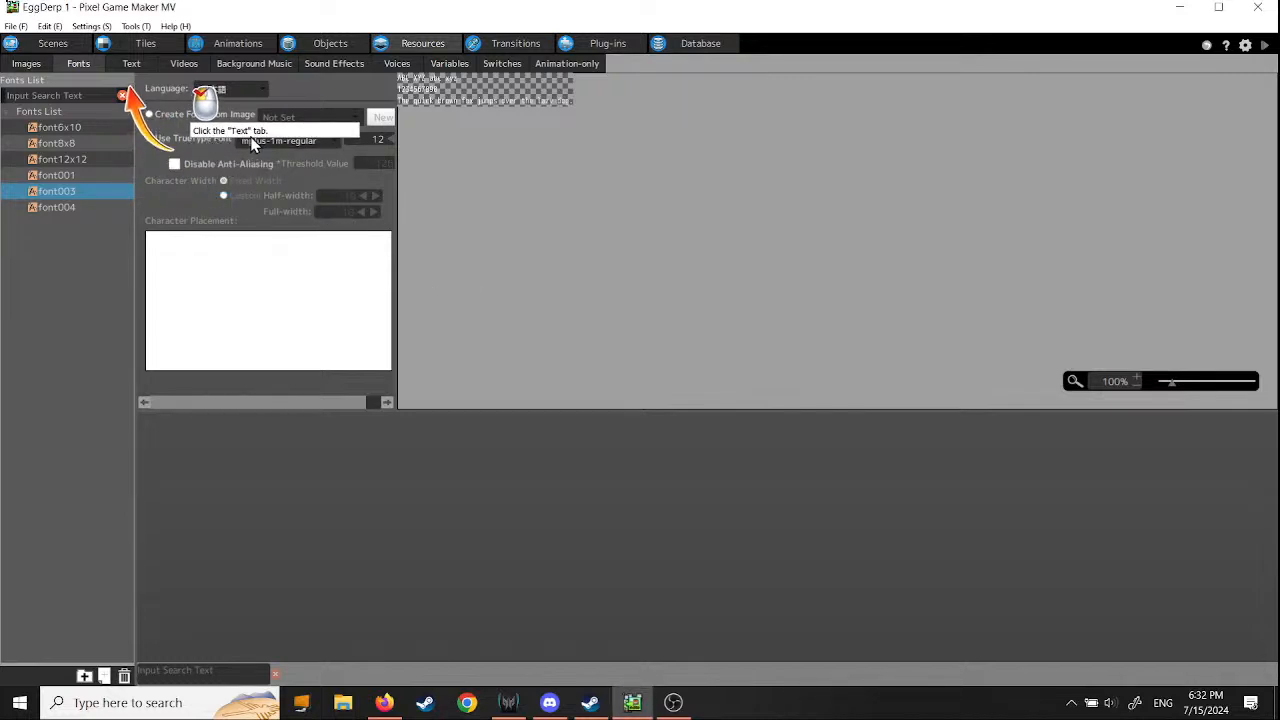
- Open the project's text resources, add a new text resource and continue past the tutorial's renaming instruction
left_click(138, 66)
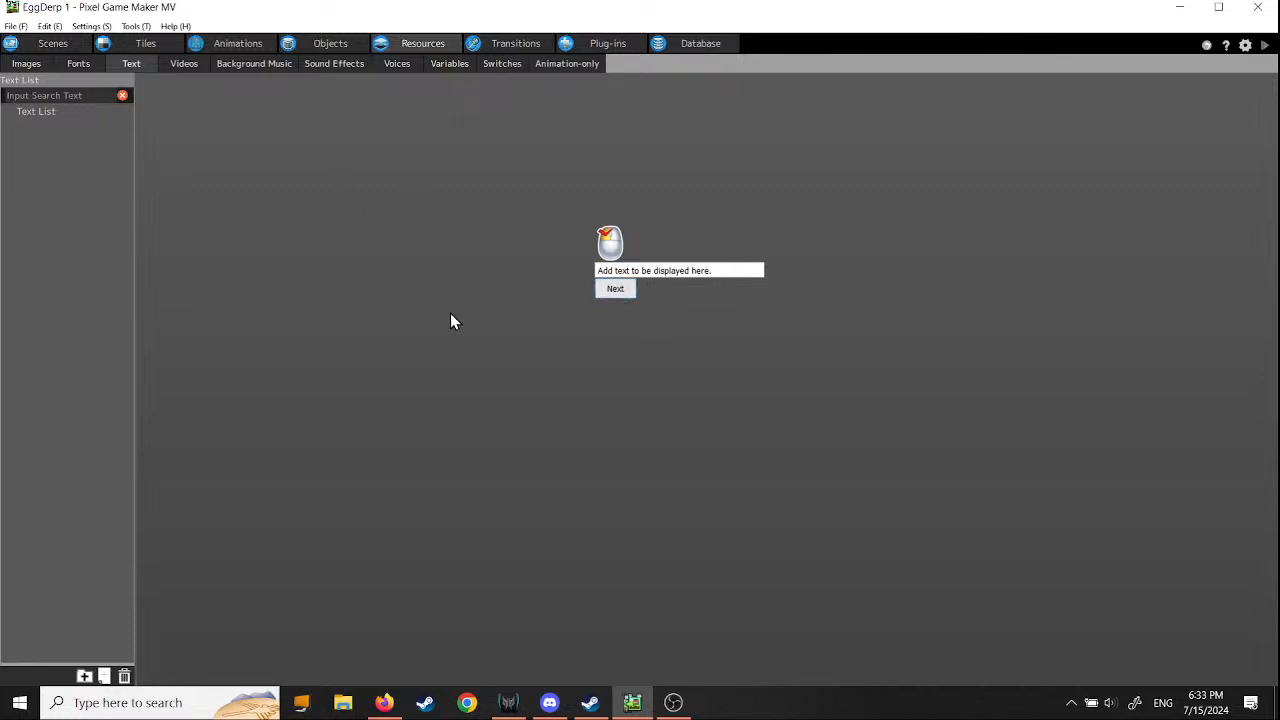
left_click(37, 112)
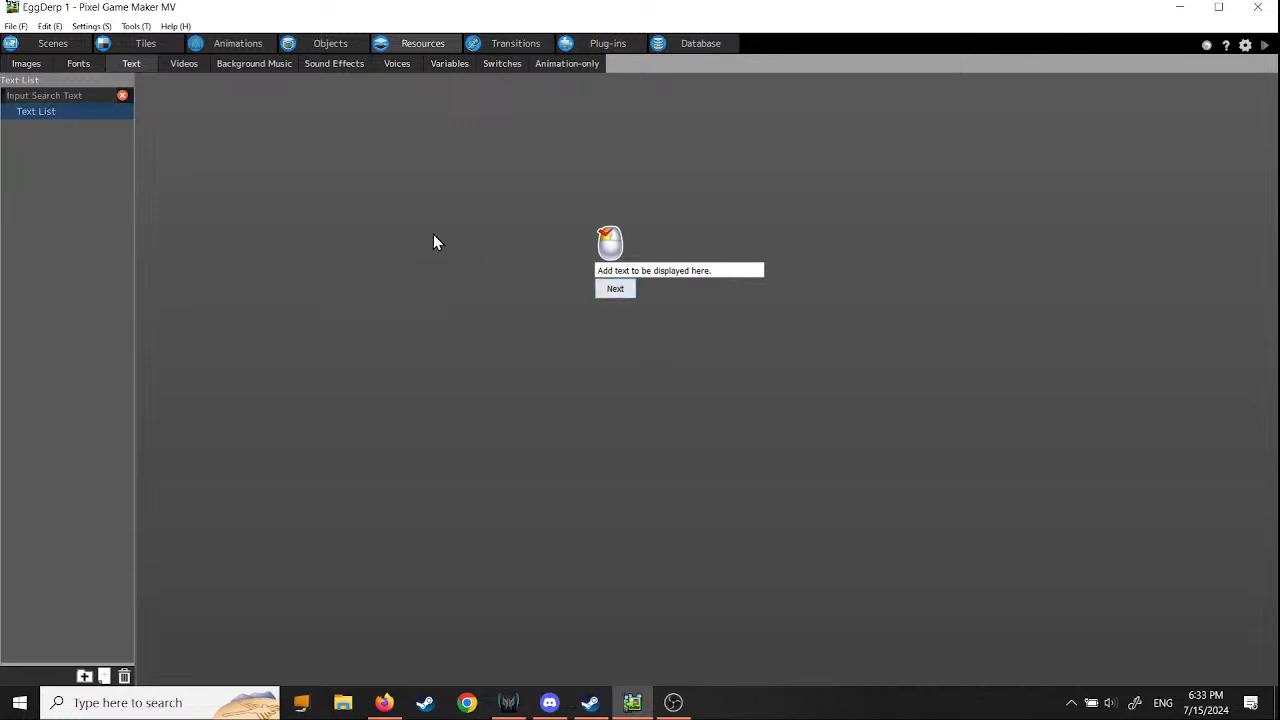
left_click(55, 95)
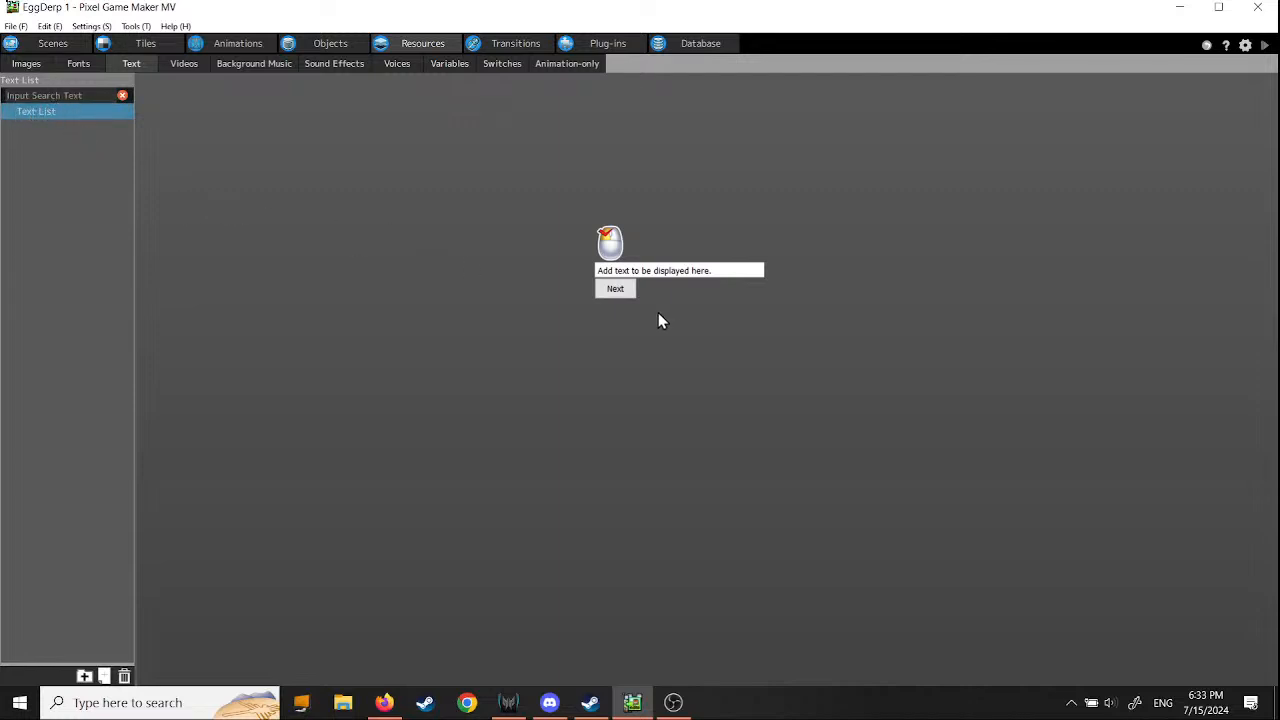
left_click(615, 289)
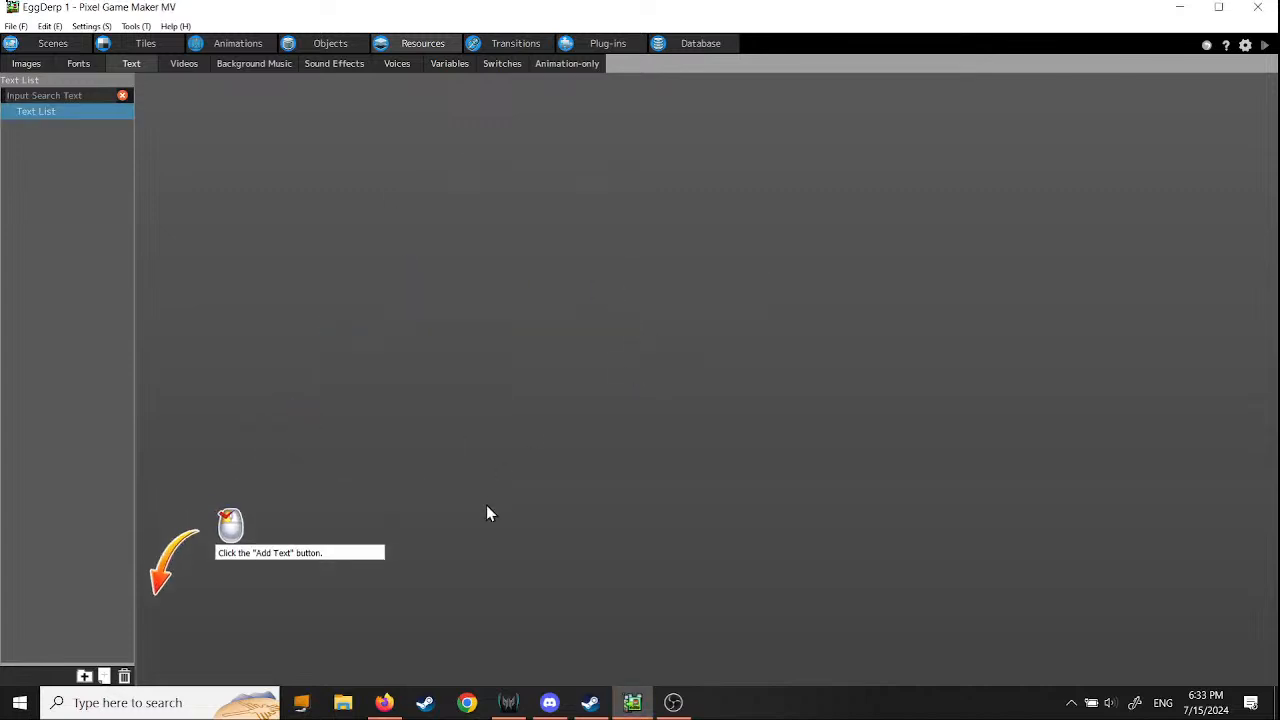
left_click(105, 677)
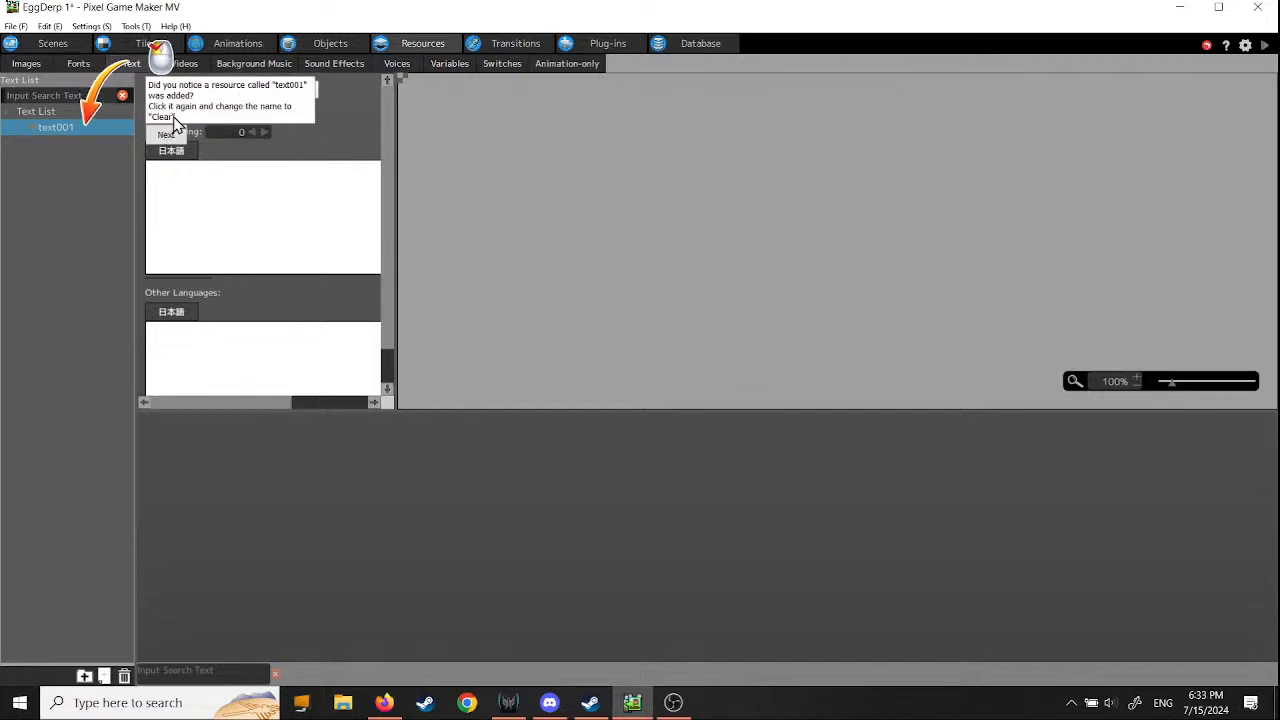
left_click(60, 129)
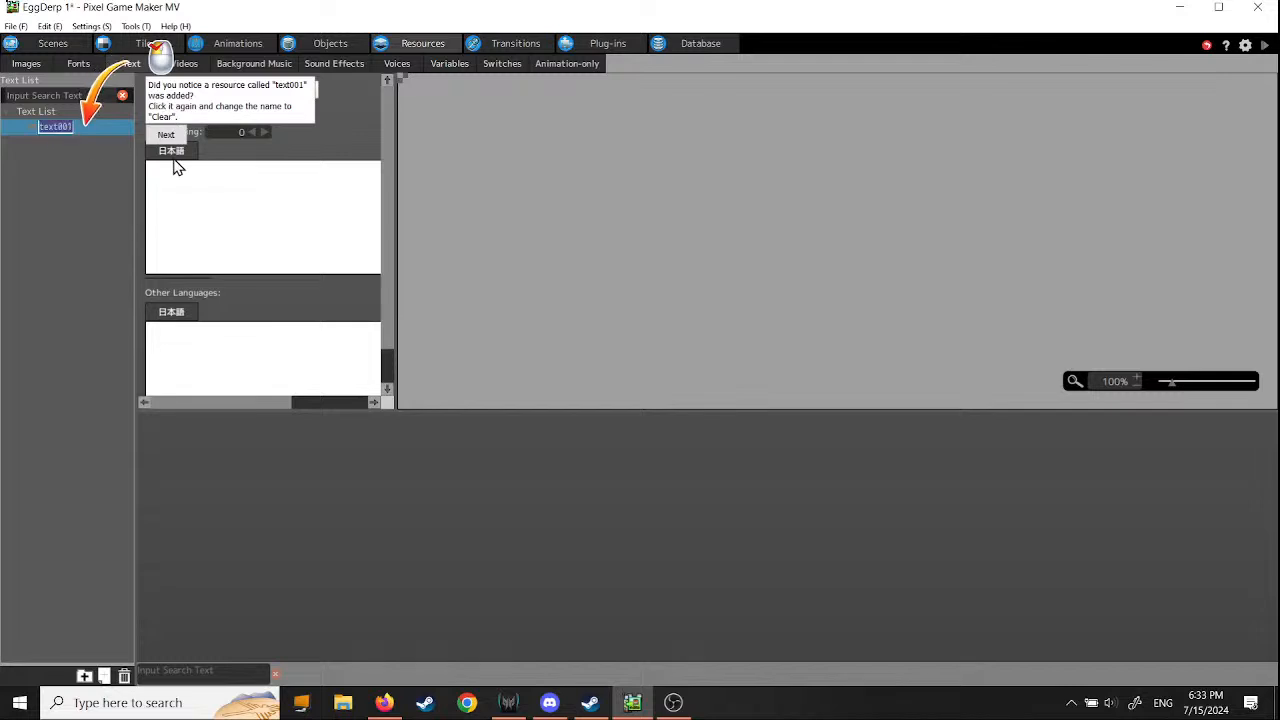
left_click(49, 187)
left_click(56, 128)
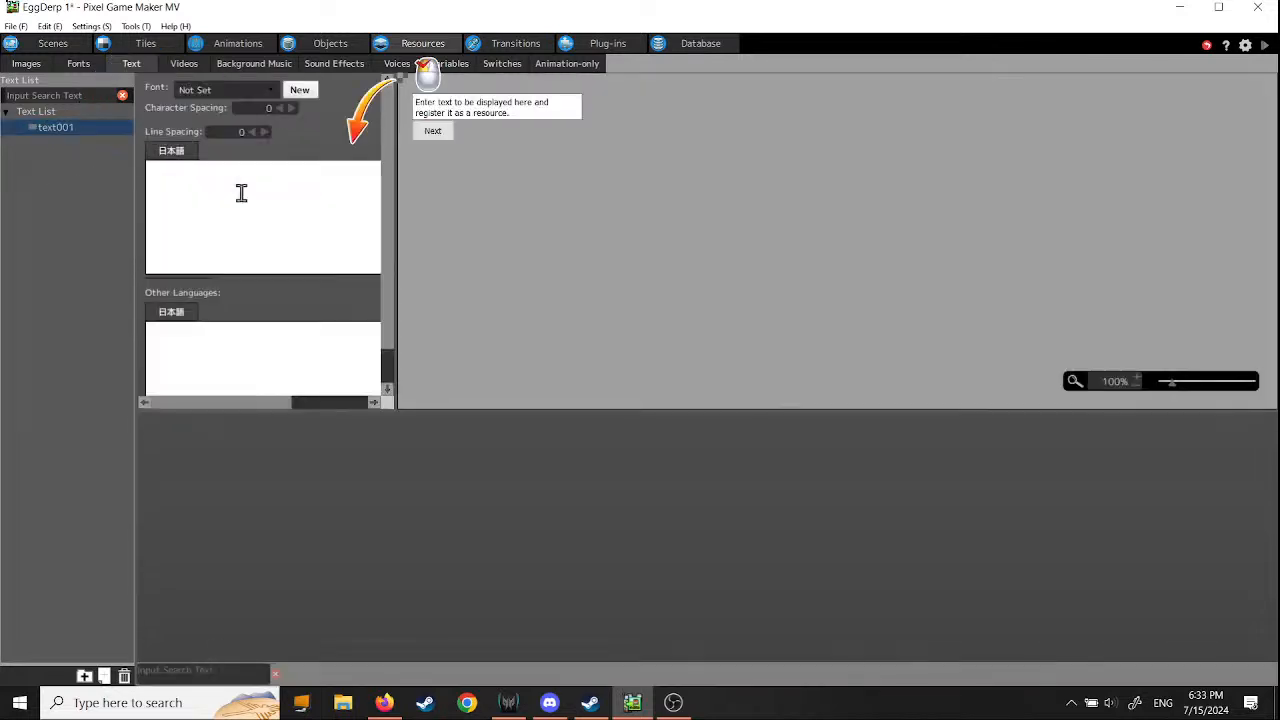
- Enter the creator's handle followed by "was here!" as the new text resource's content and continue the tutorial
left_click(241, 193)
type("Ashes was here")
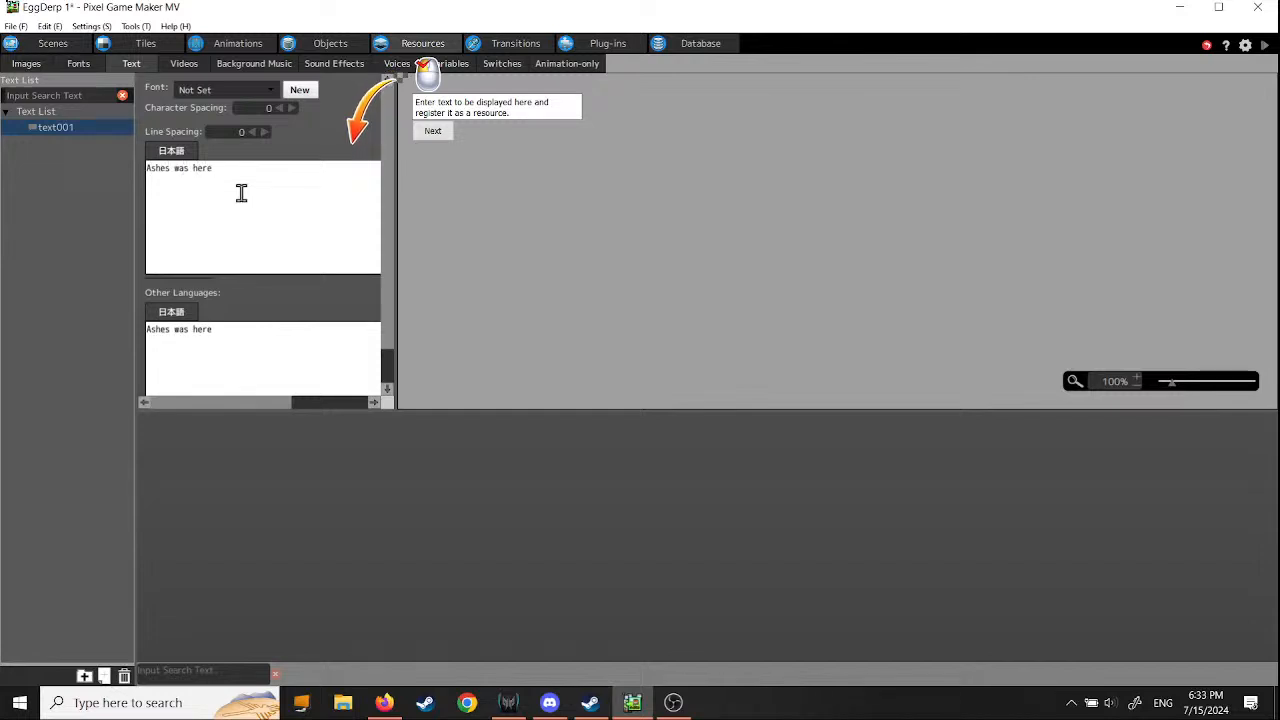
type("!")
left_click(171, 170)
type("48")
left_click(441, 133)
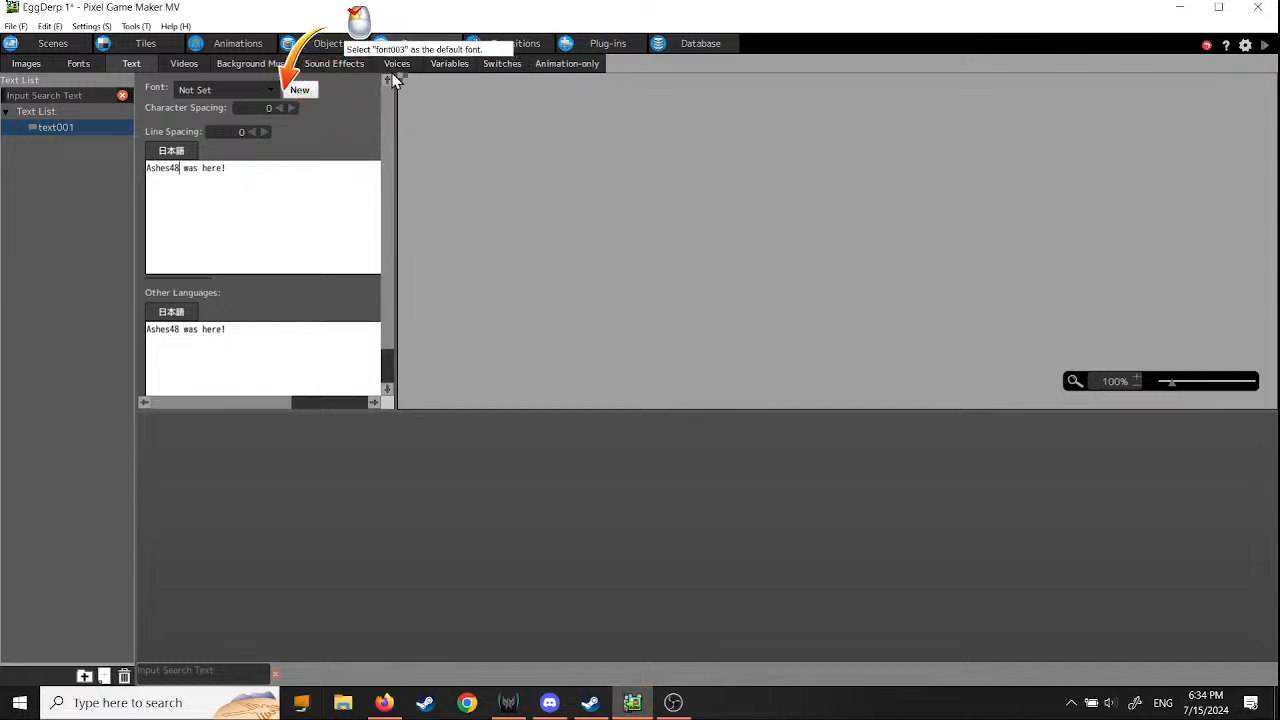
- Set the text resource's font to font003 and its character spacing to 12
left_click(273, 91)
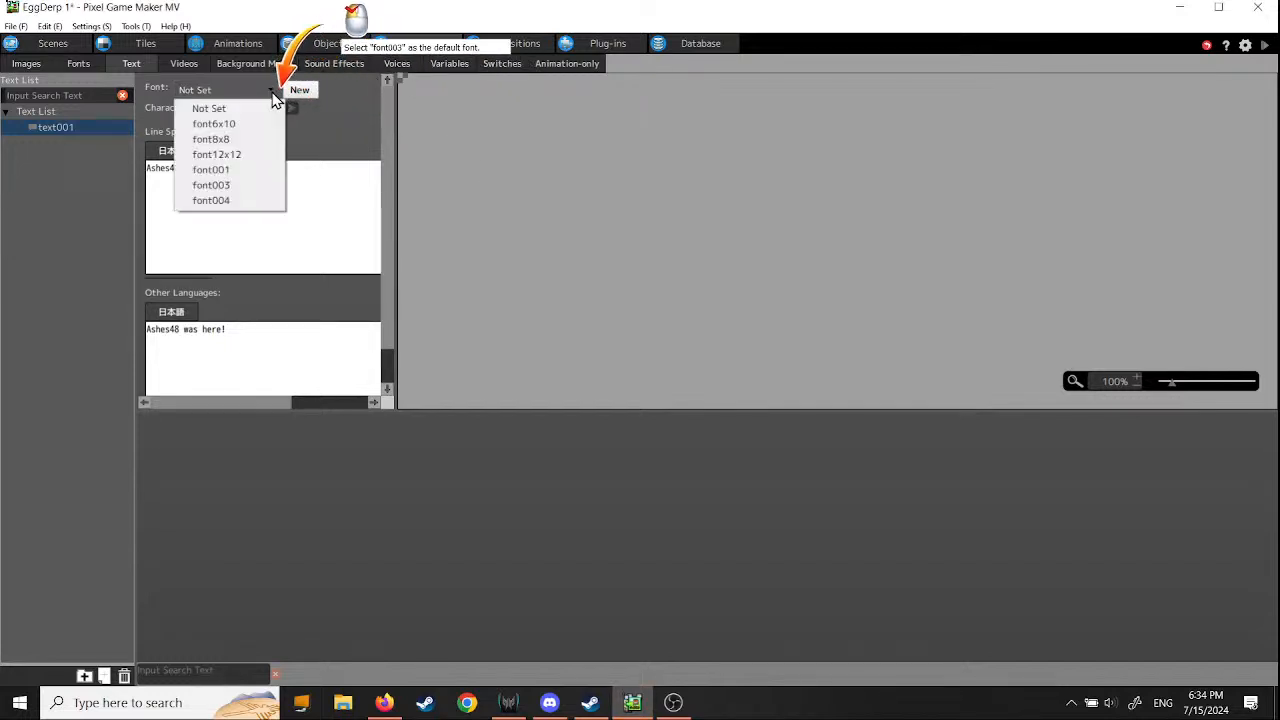
left_click(238, 187)
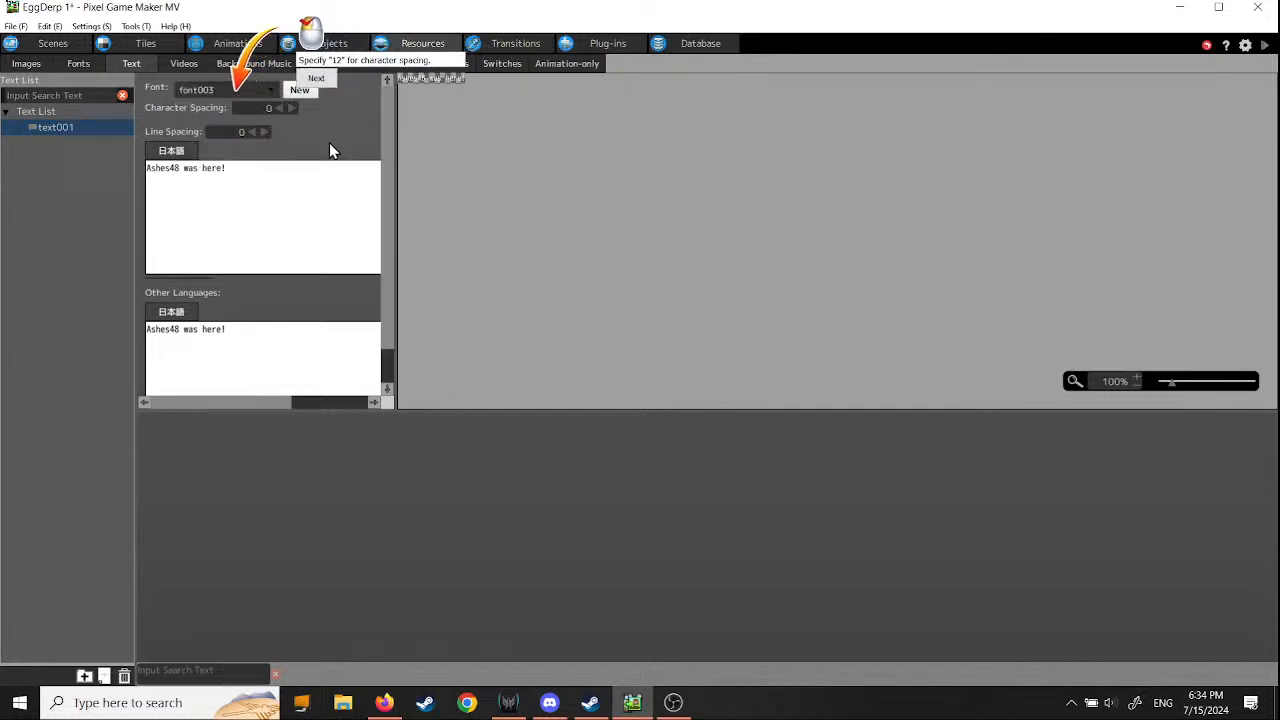
double_click(258, 107)
type("12")
left_click(318, 80)
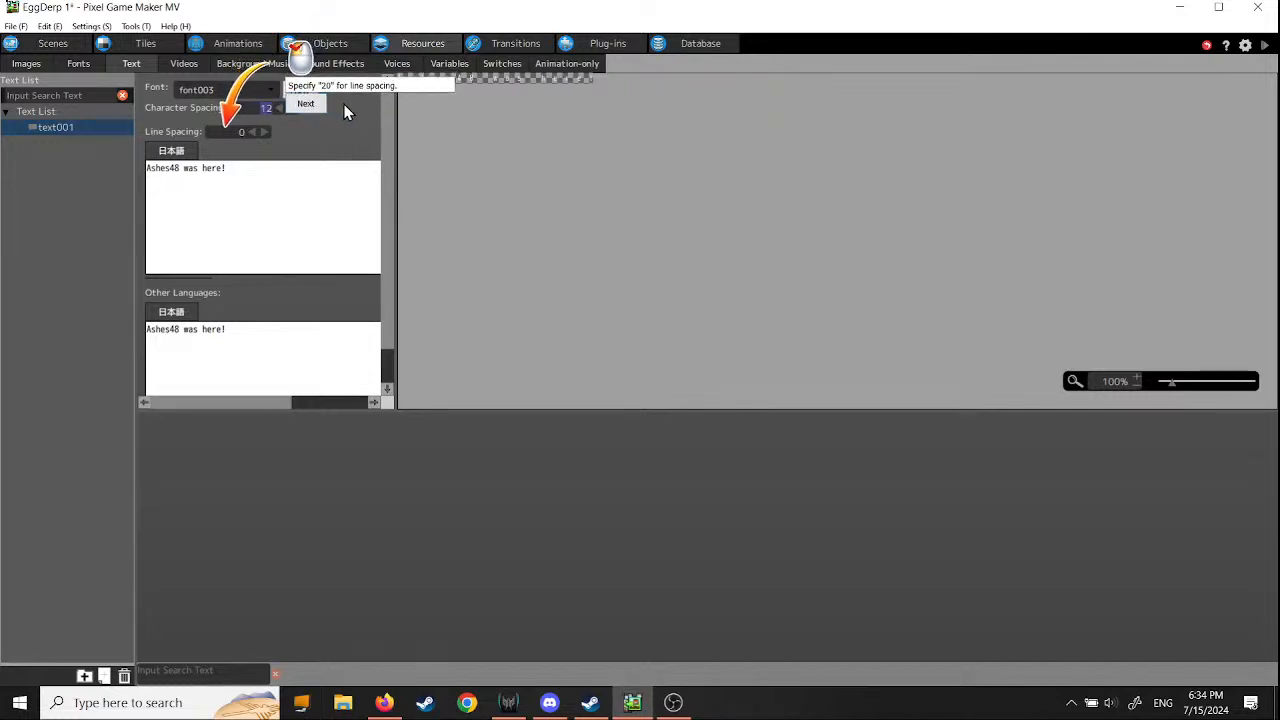
- Set the text resource's line spacing to 20 and continue past the tutorial's sample message instruction
left_click(243, 132)
key("BackSpace")
type("20")
left_click(312, 107)
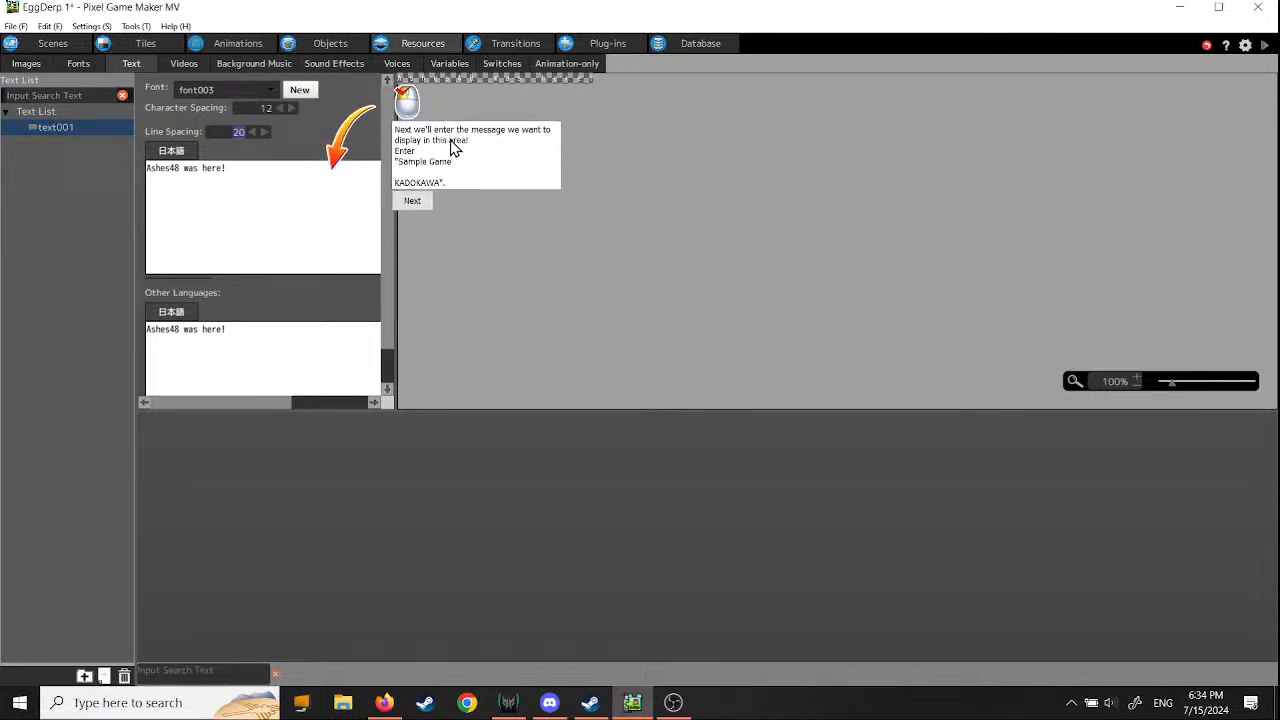
left_click(417, 202)
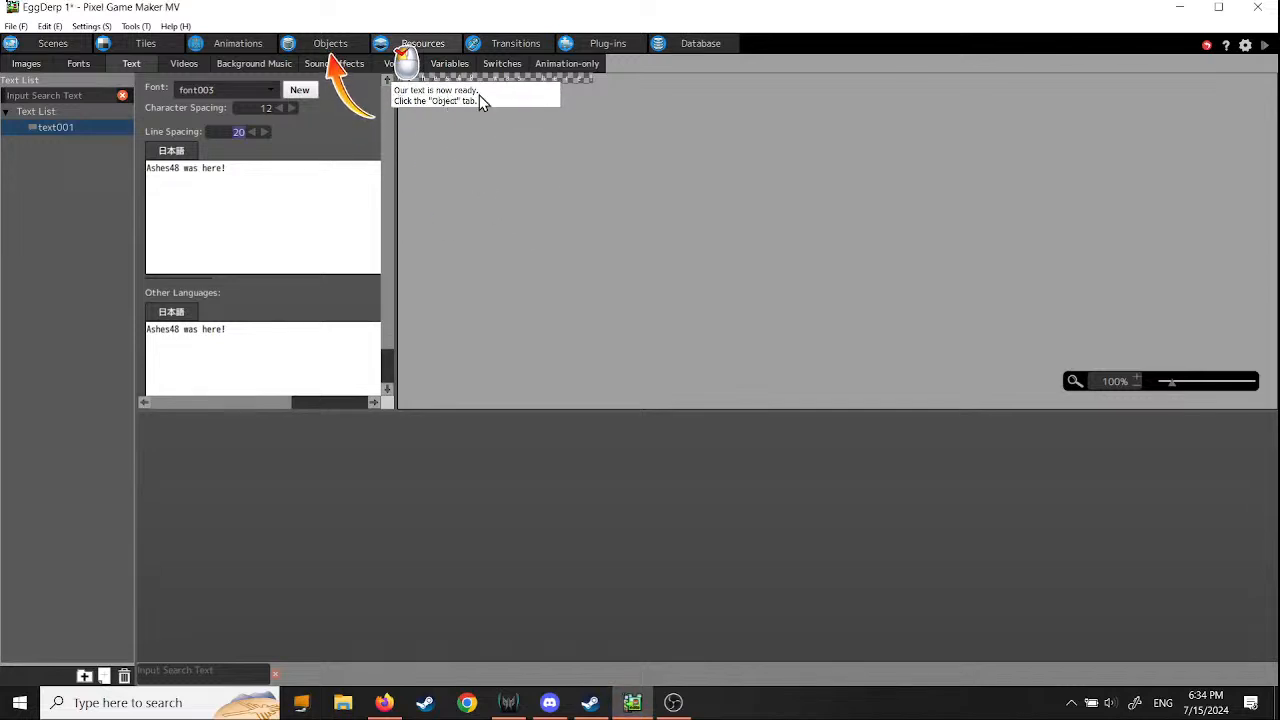
- Create a new object named "Clear Message", keeping its animation at Not Selected and its object group at Player Group
left_click(332, 43)
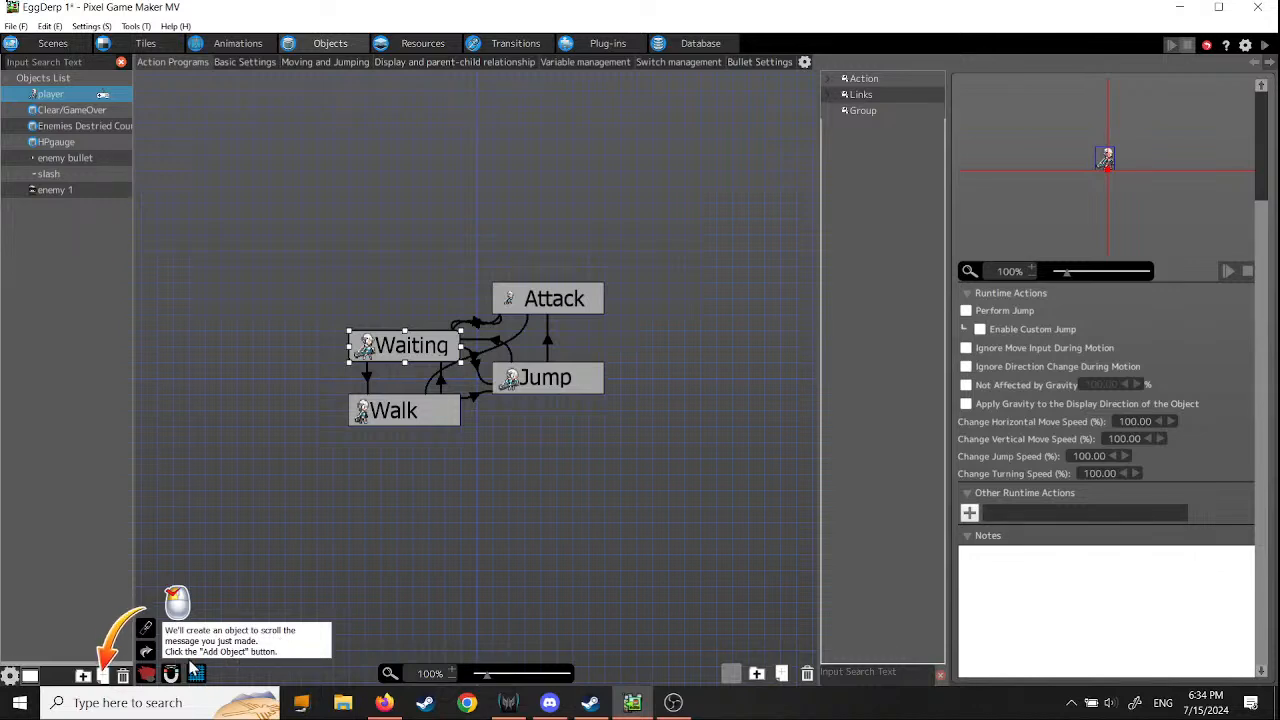
left_click(103, 675)
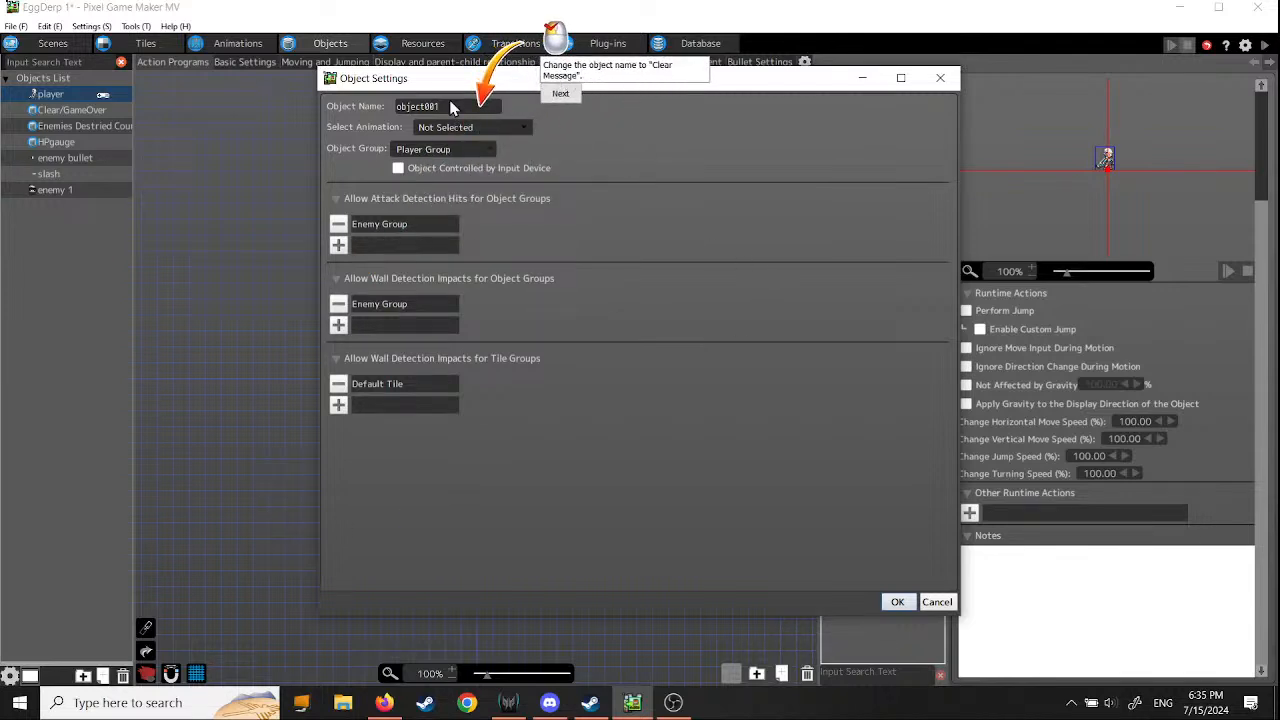
left_click_drag(440, 106, 335, 108)
type("C")
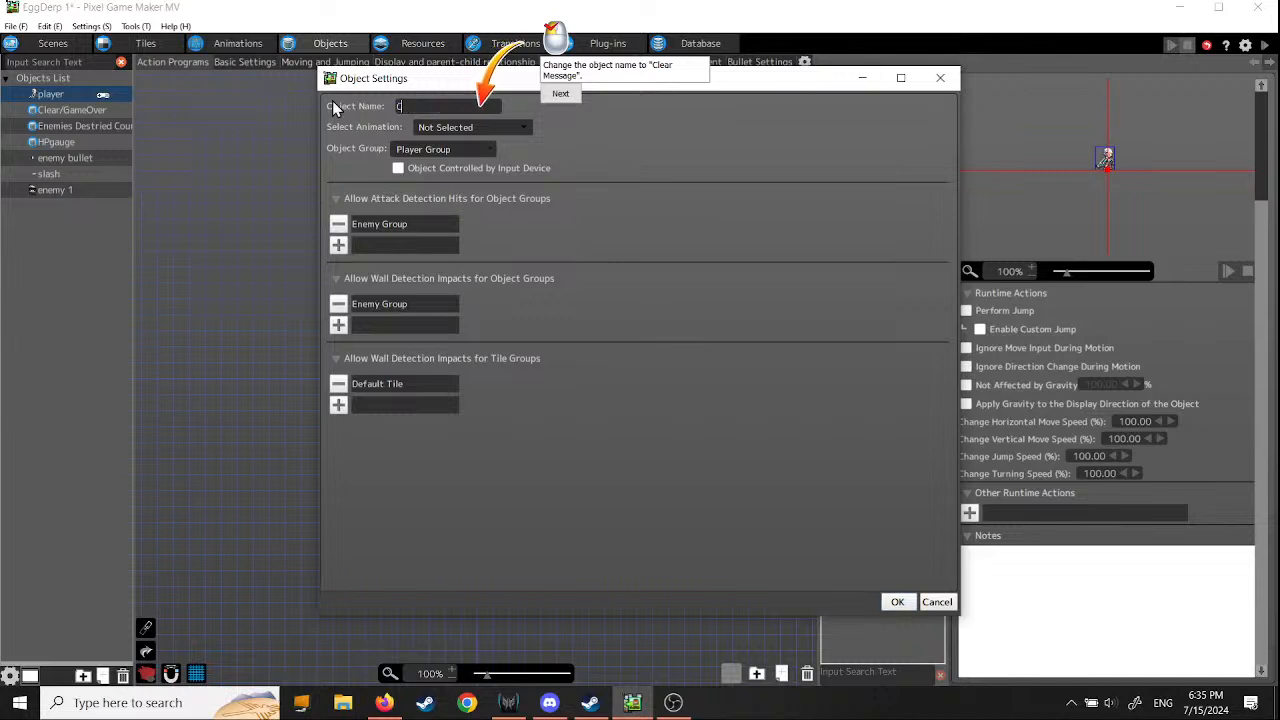
type("lear Message")
left_click(561, 93)
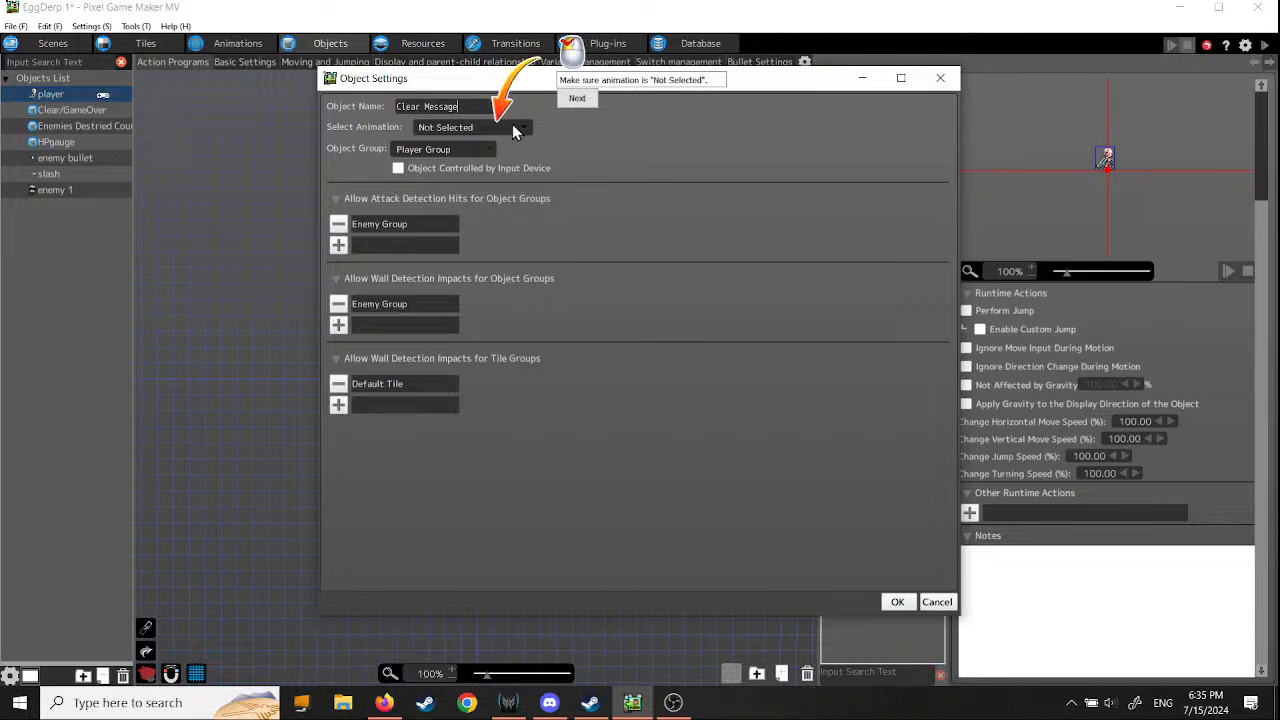
left_click(577, 97)
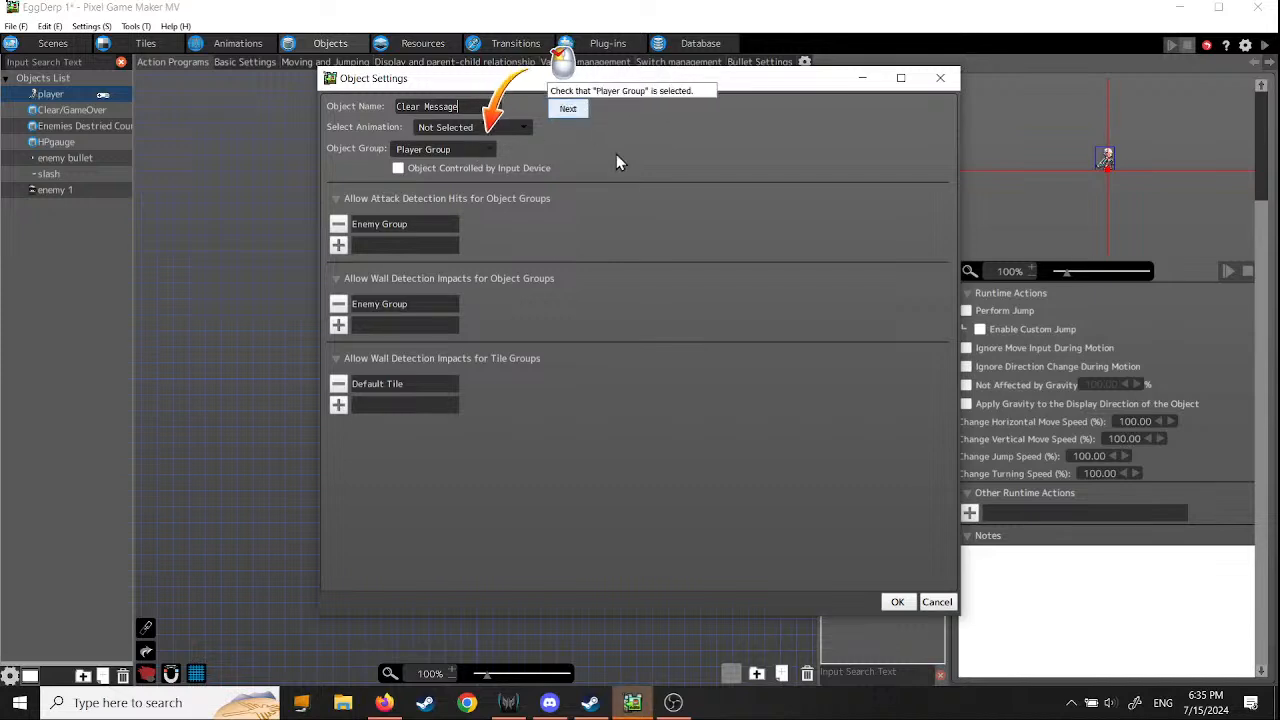
left_click(559, 122)
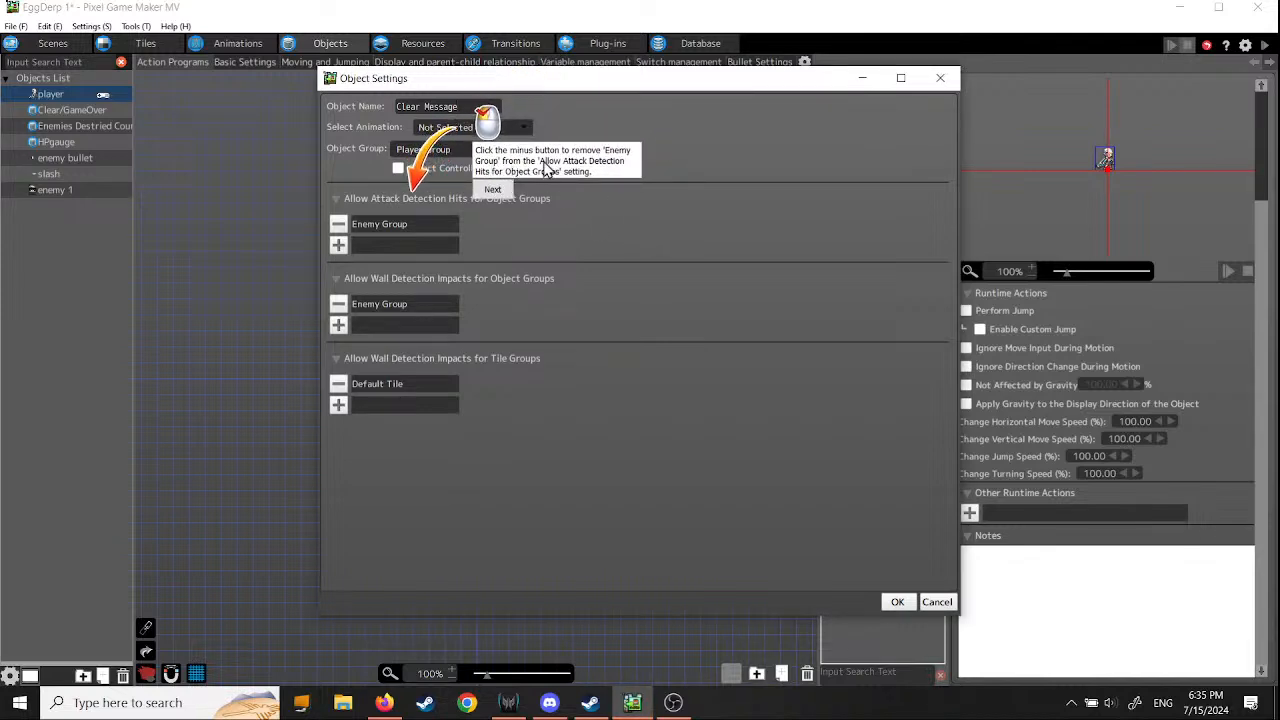
- Remove Enemy Group and Default Tile from the Clear Message object's attack and wall detection settings and confirm the object
left_click(338, 224)
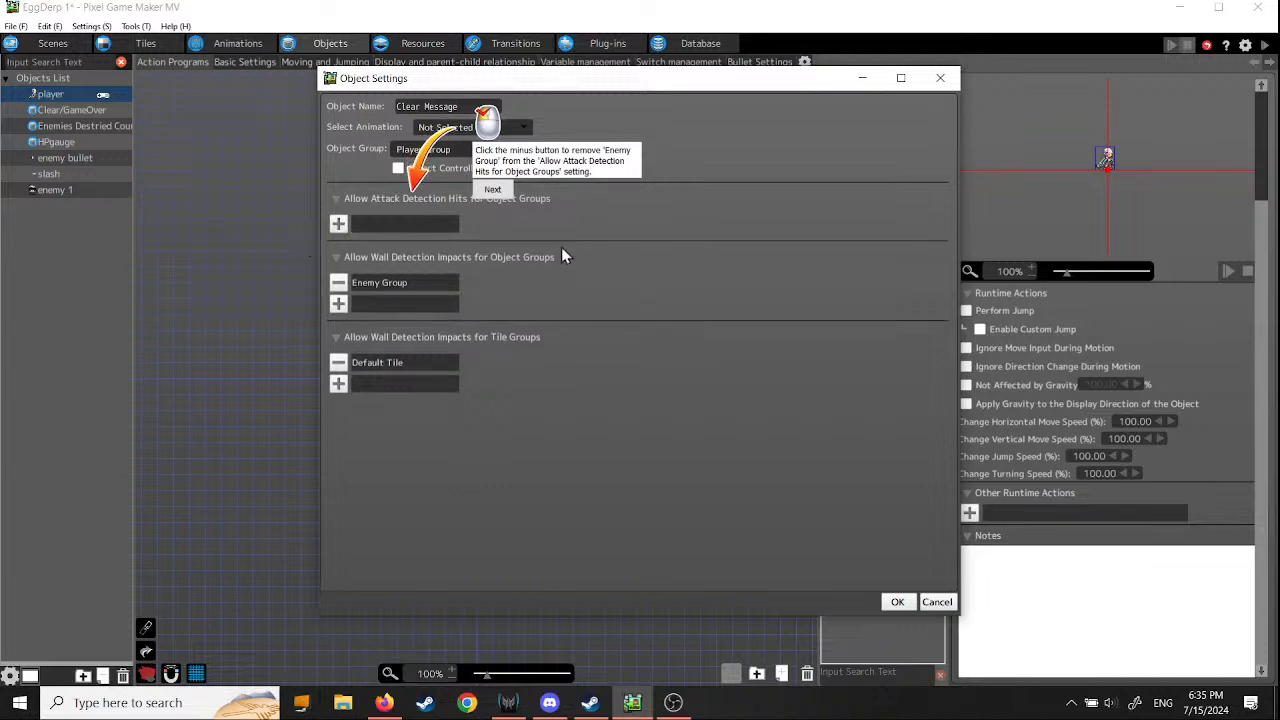
left_click(493, 190)
left_click(338, 282)
left_click(491, 266)
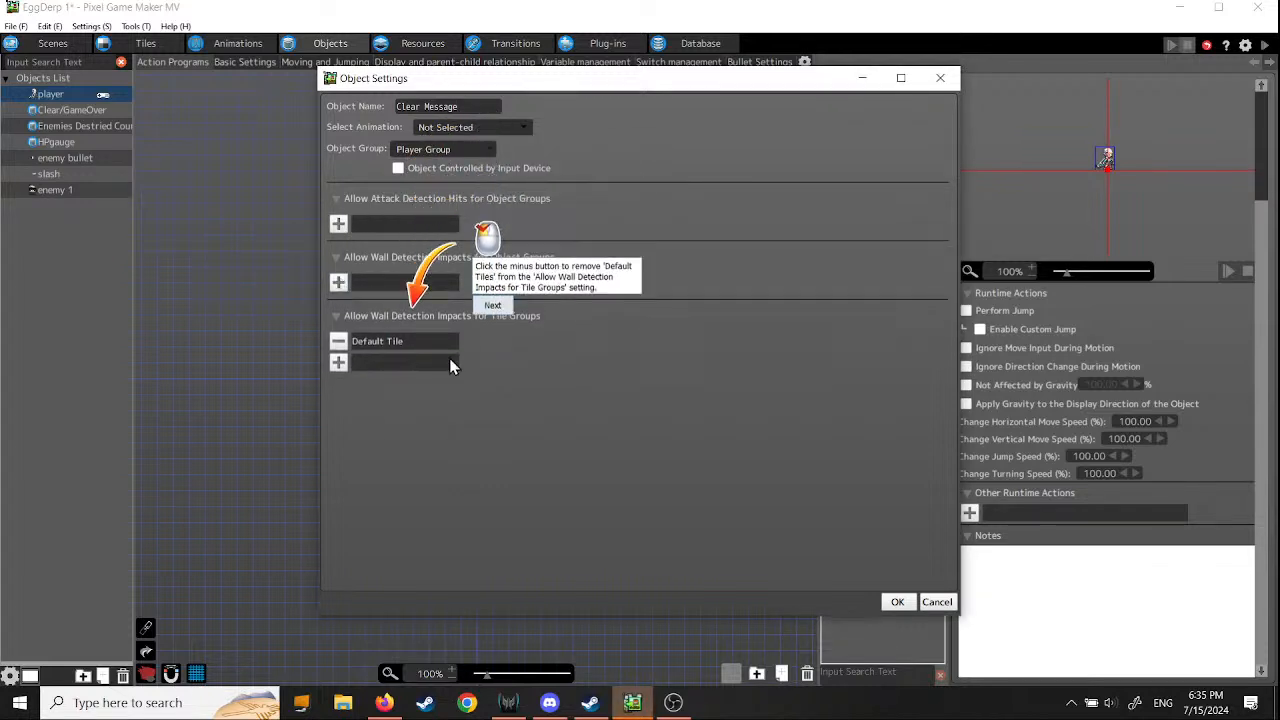
left_click(338, 341)
left_click(491, 345)
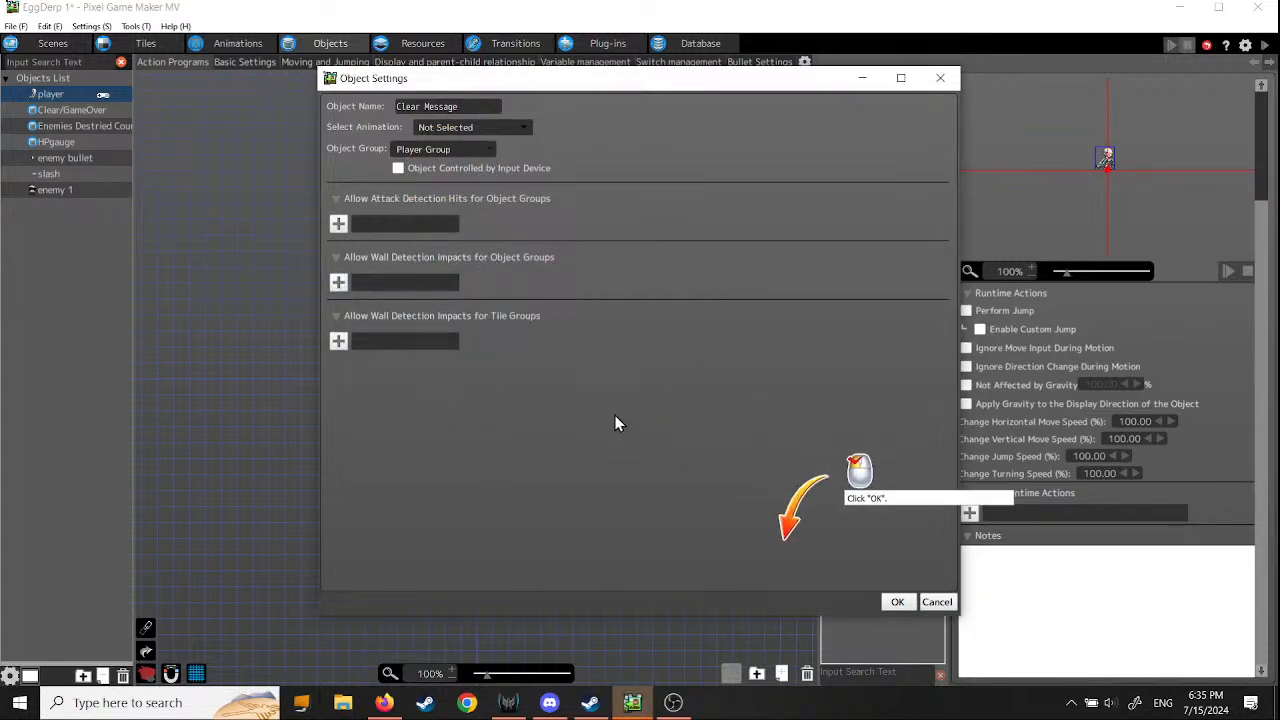
left_click(897, 601)
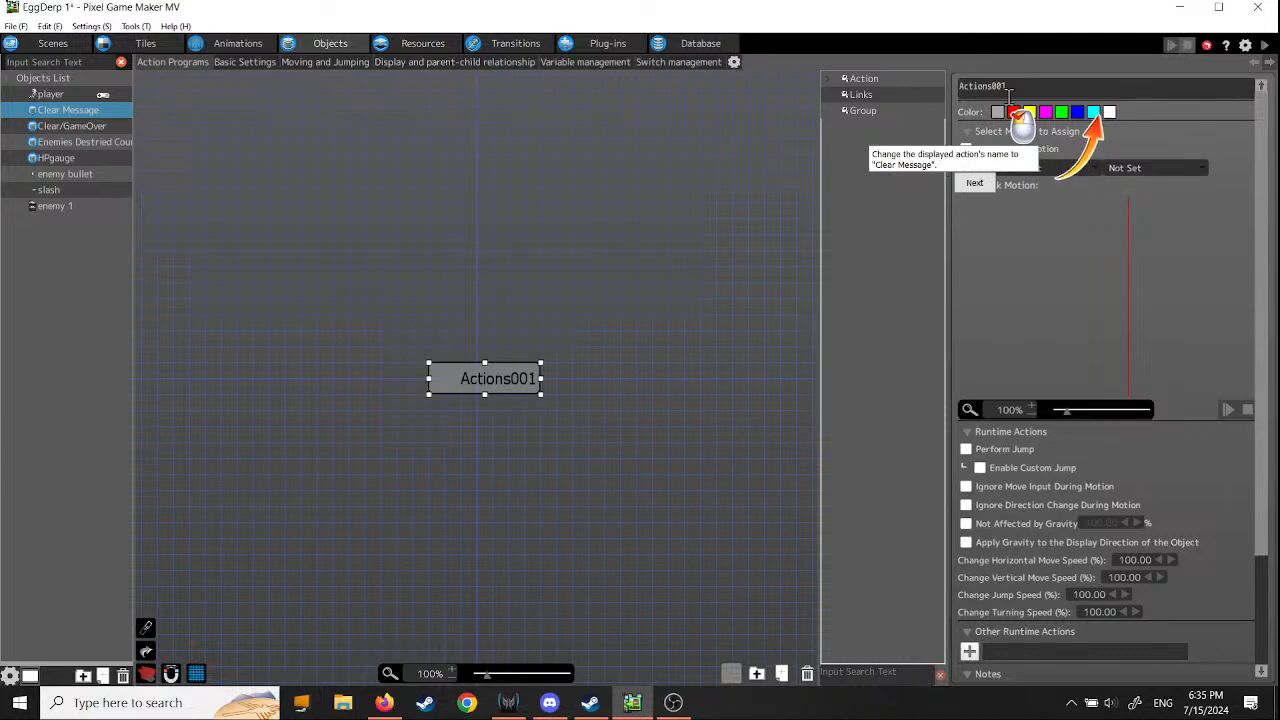
- Rename the object's action to "Clear Message" and make it not affected by gravity
left_click_drag(1008, 87, 873, 76)
type("C")
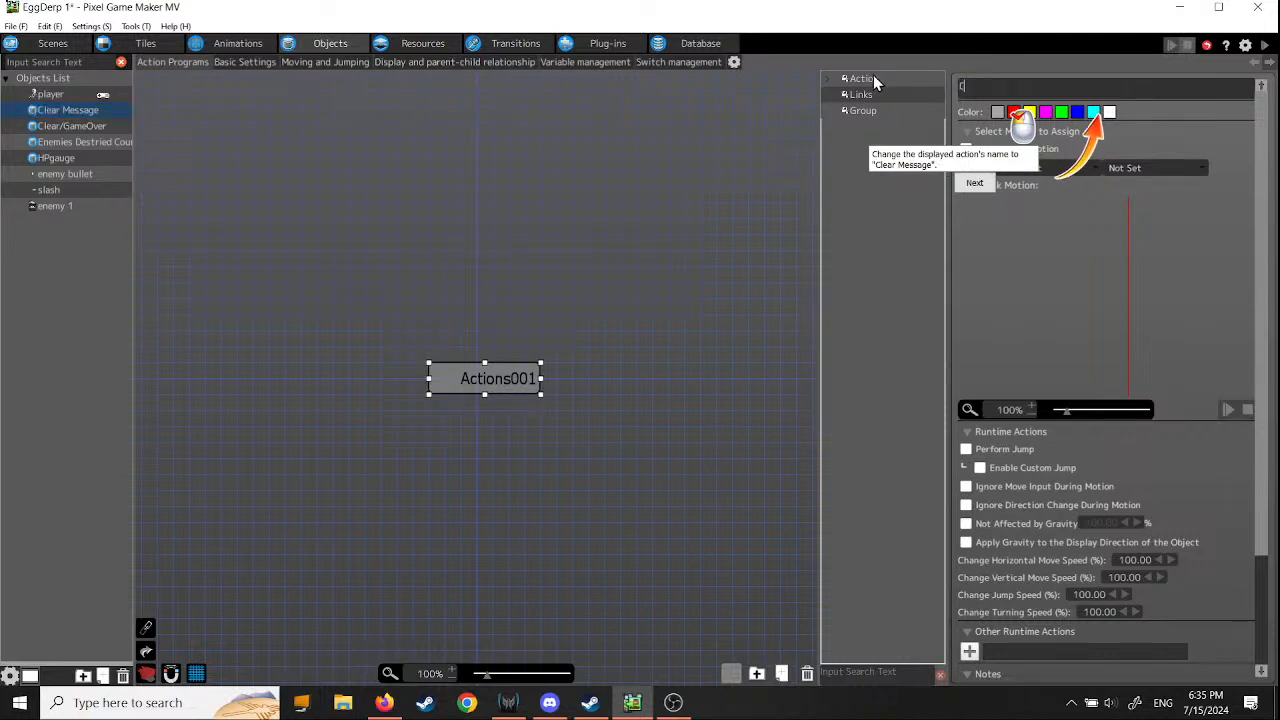
type("lear Message")
left_click(983, 184)
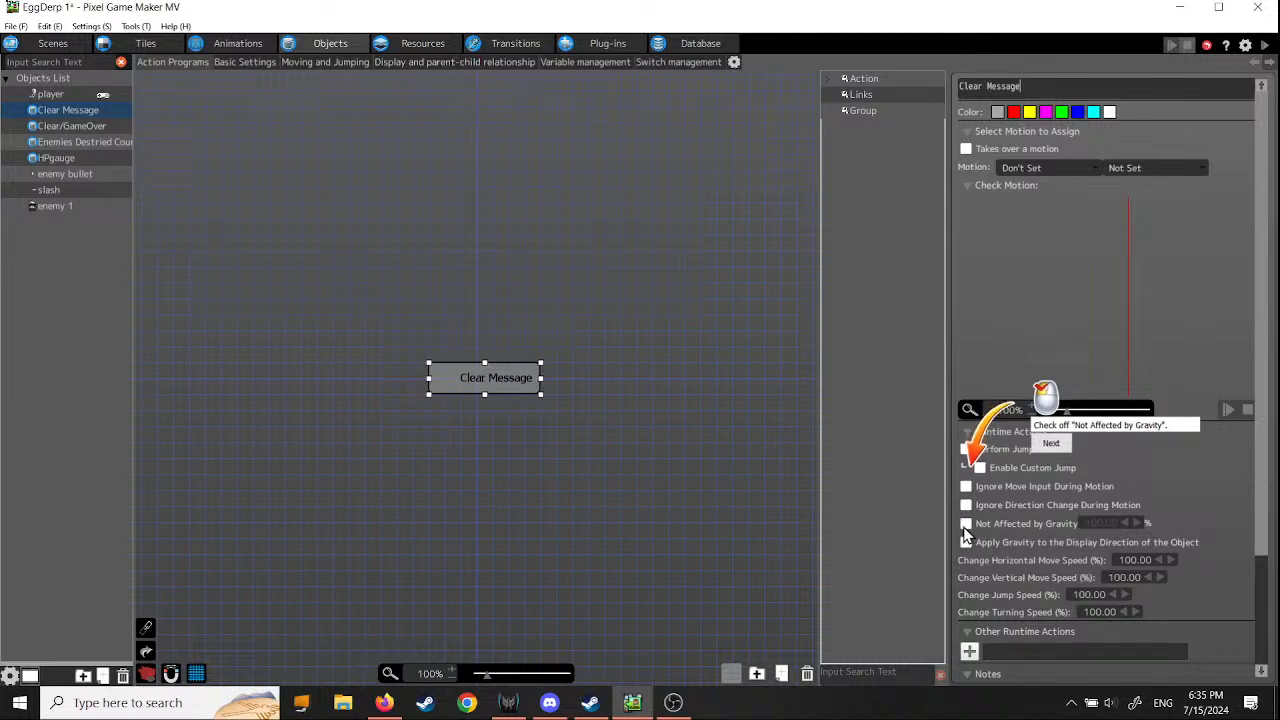
left_click(1051, 443)
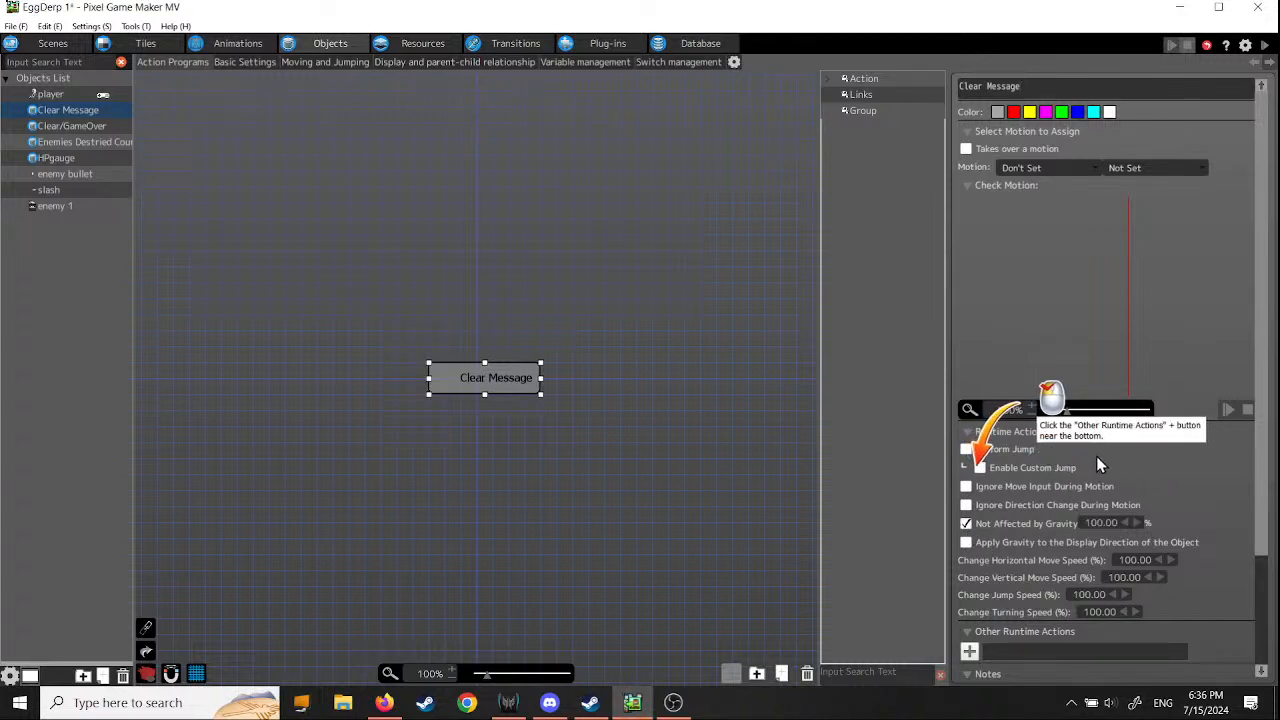
- Enable Show Scrolling Text among the Clear Message action's other runtime actions and continue the tutorial
scroll(1100, 445, "down", 3)
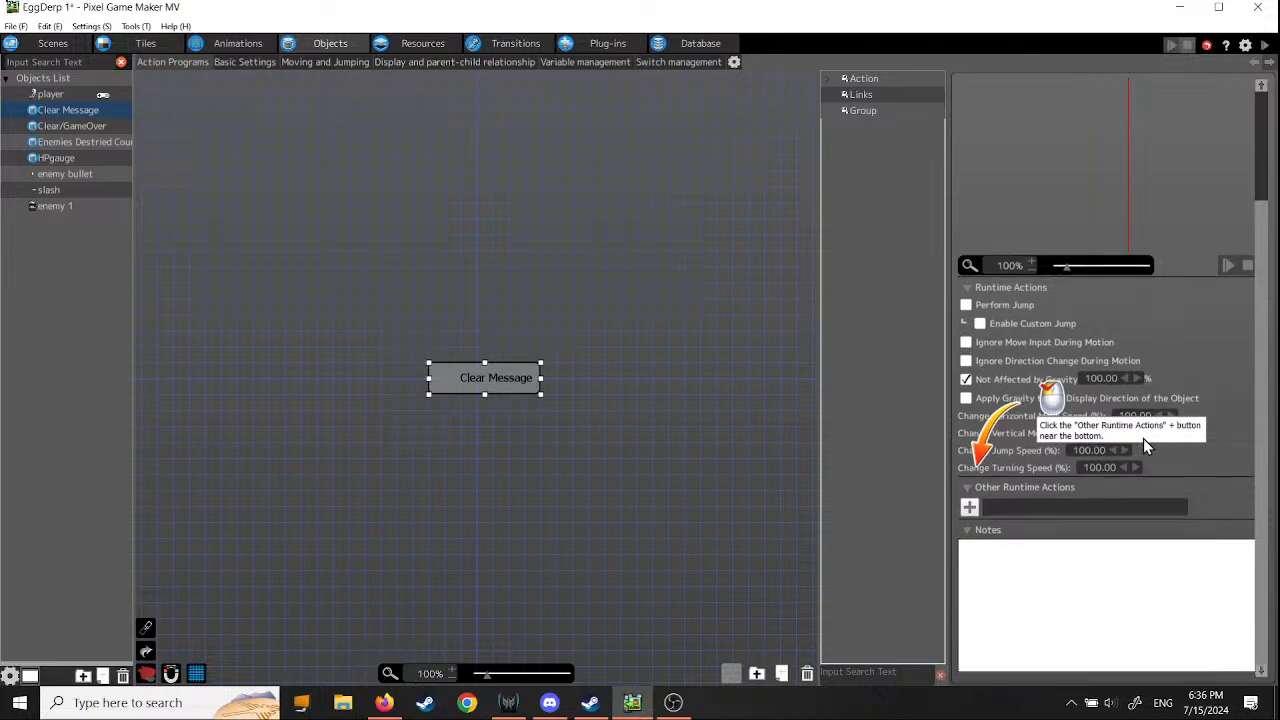
left_click(969, 512)
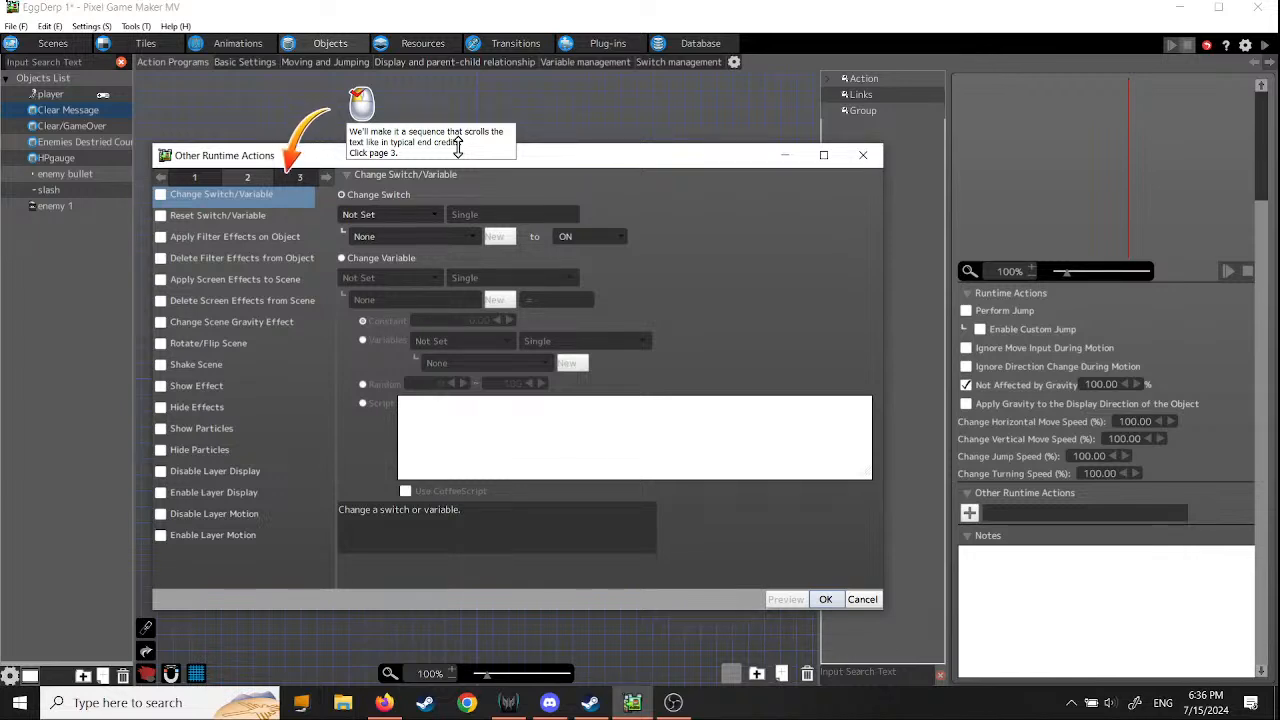
left_click(298, 179)
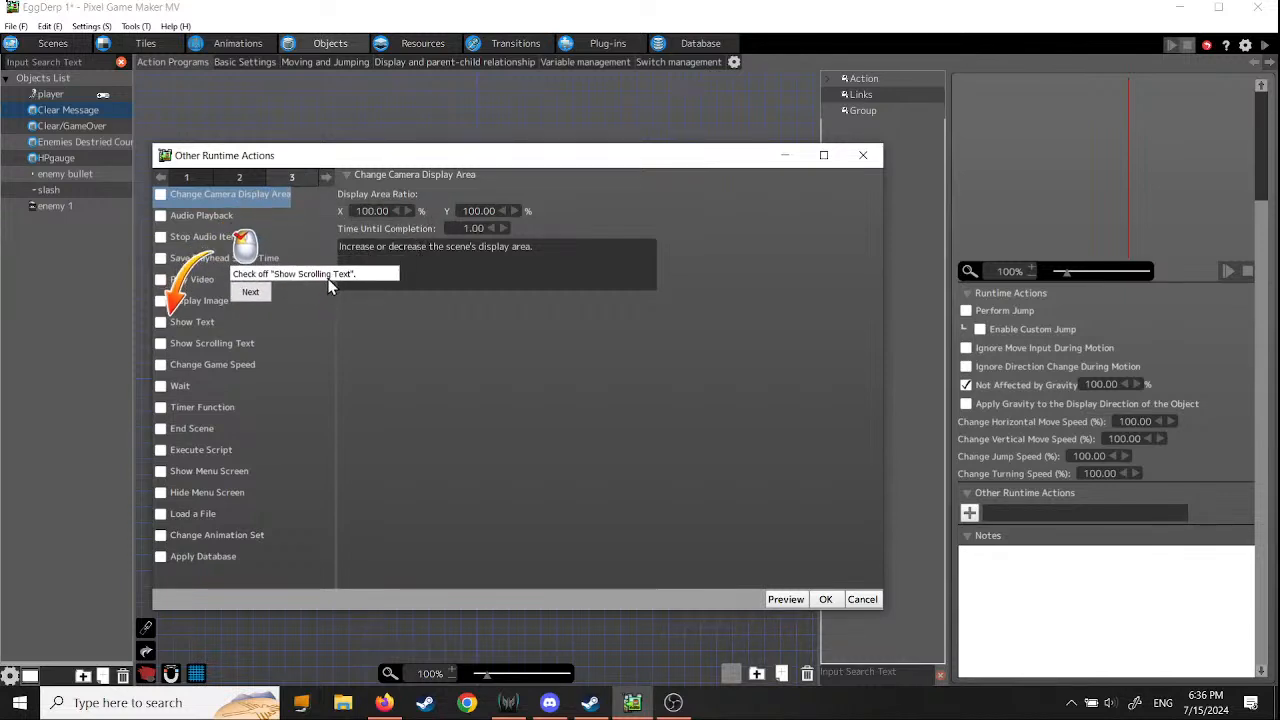
left_click(160, 343)
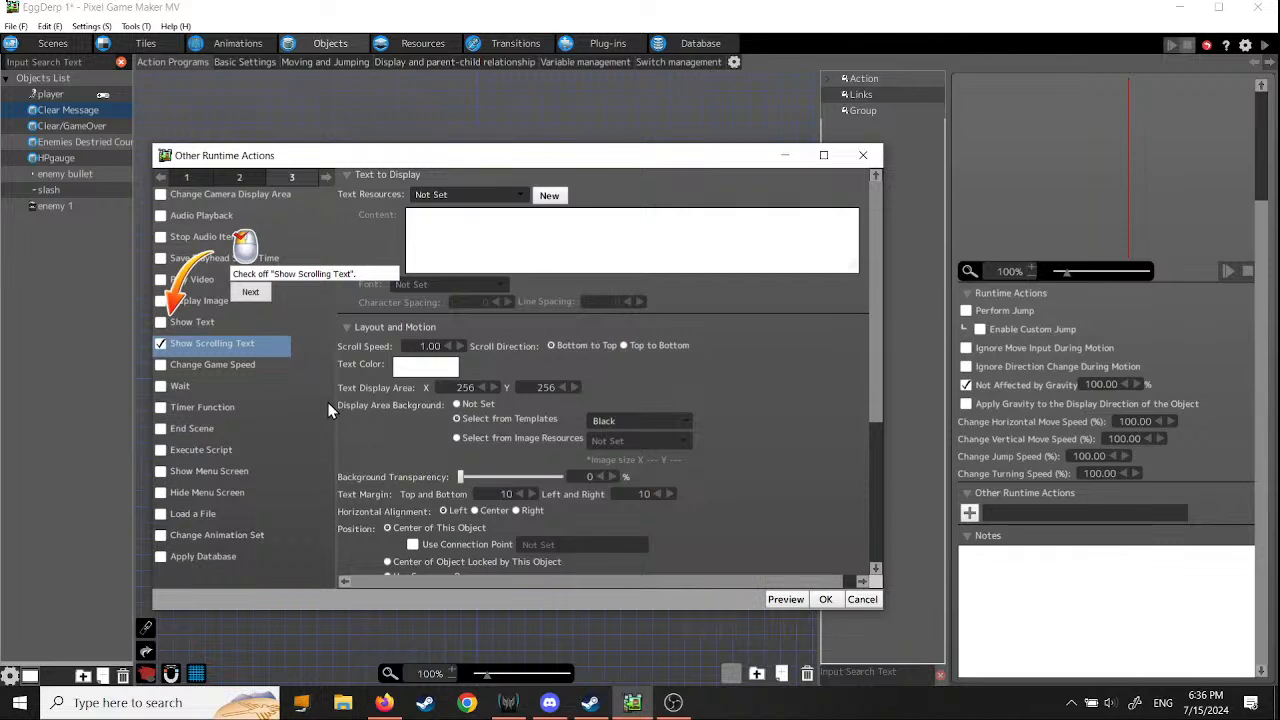
left_click(247, 295)
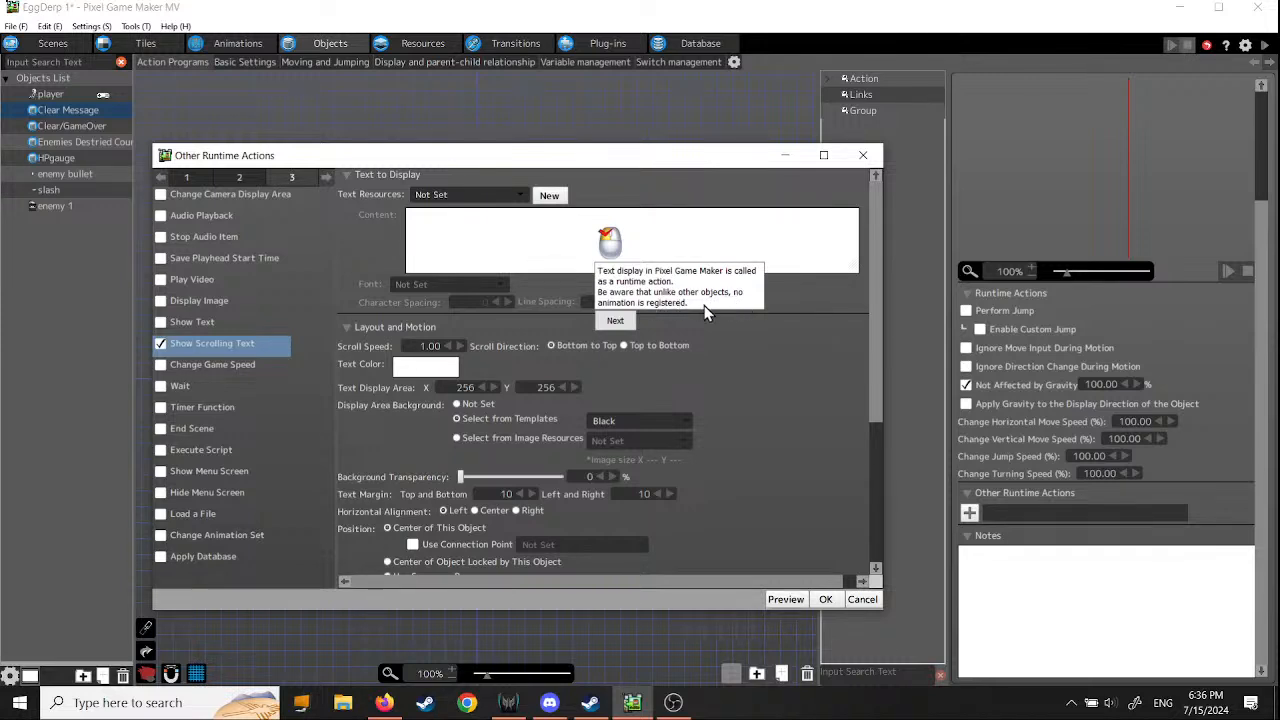
- Choose text001 as the text resource of the Clear Message object's Show Scrolling Text action
left_click(614, 323)
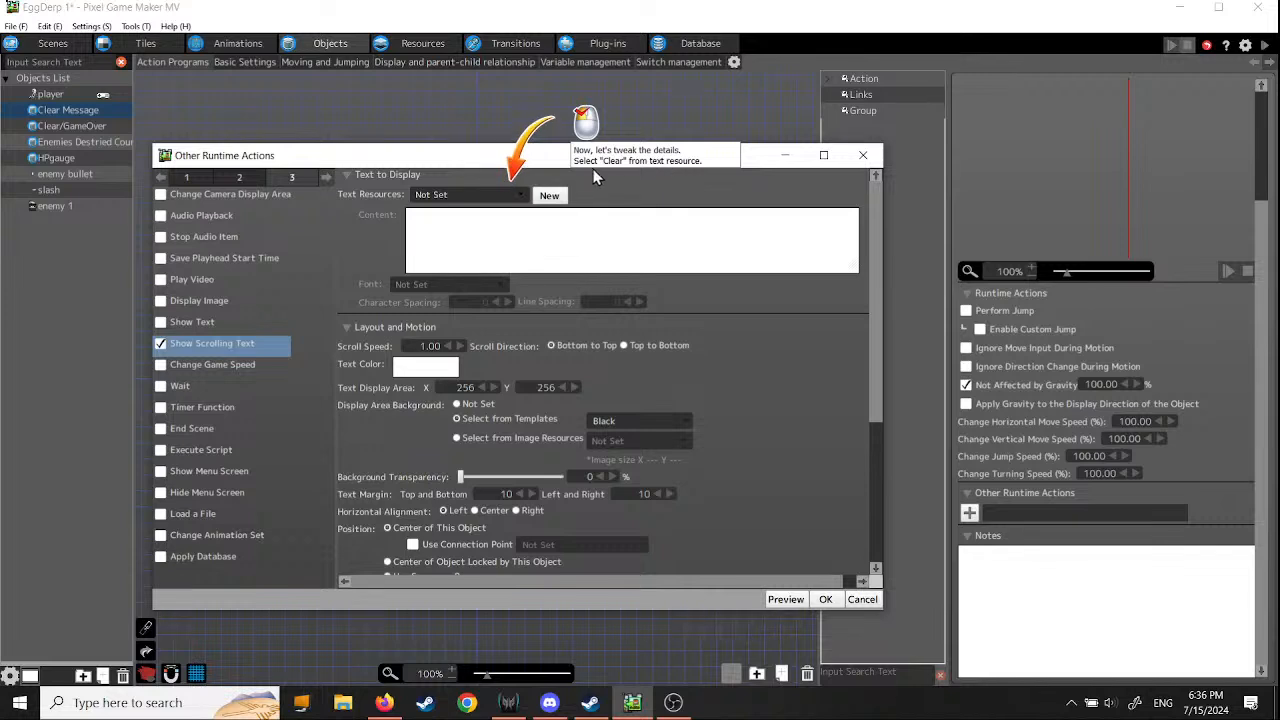
left_click(521, 195)
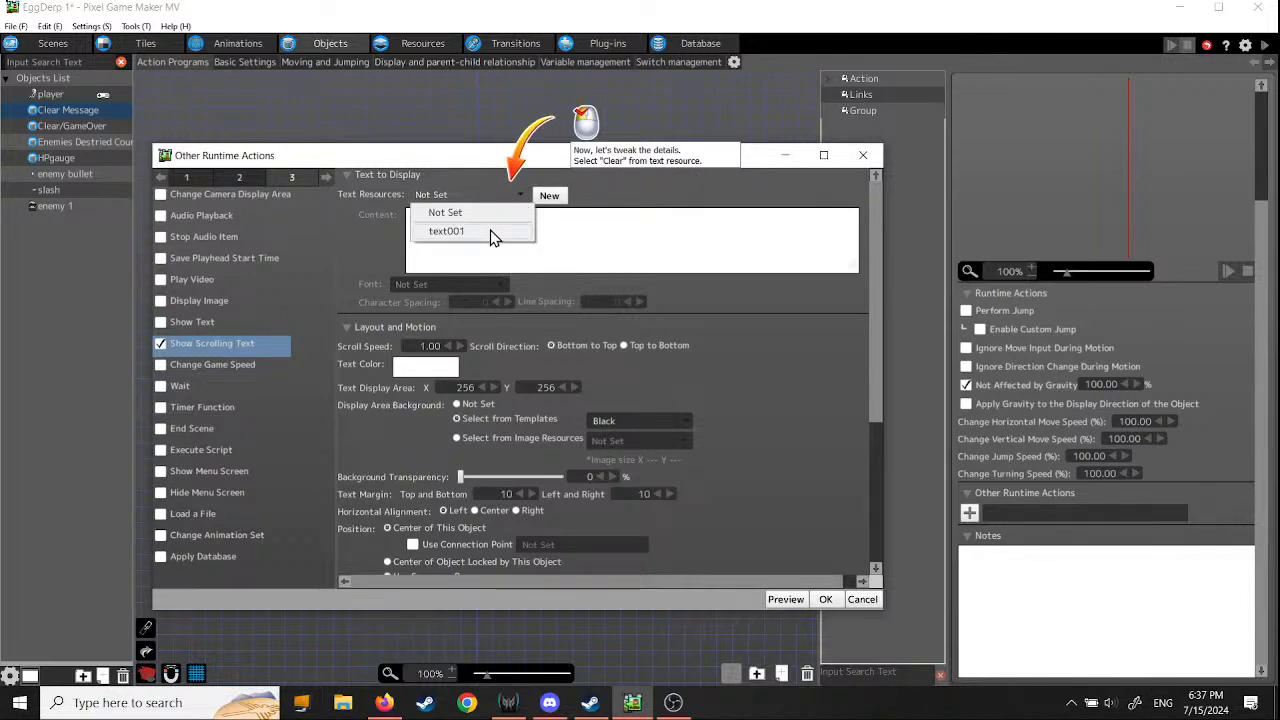
left_click(625, 187)
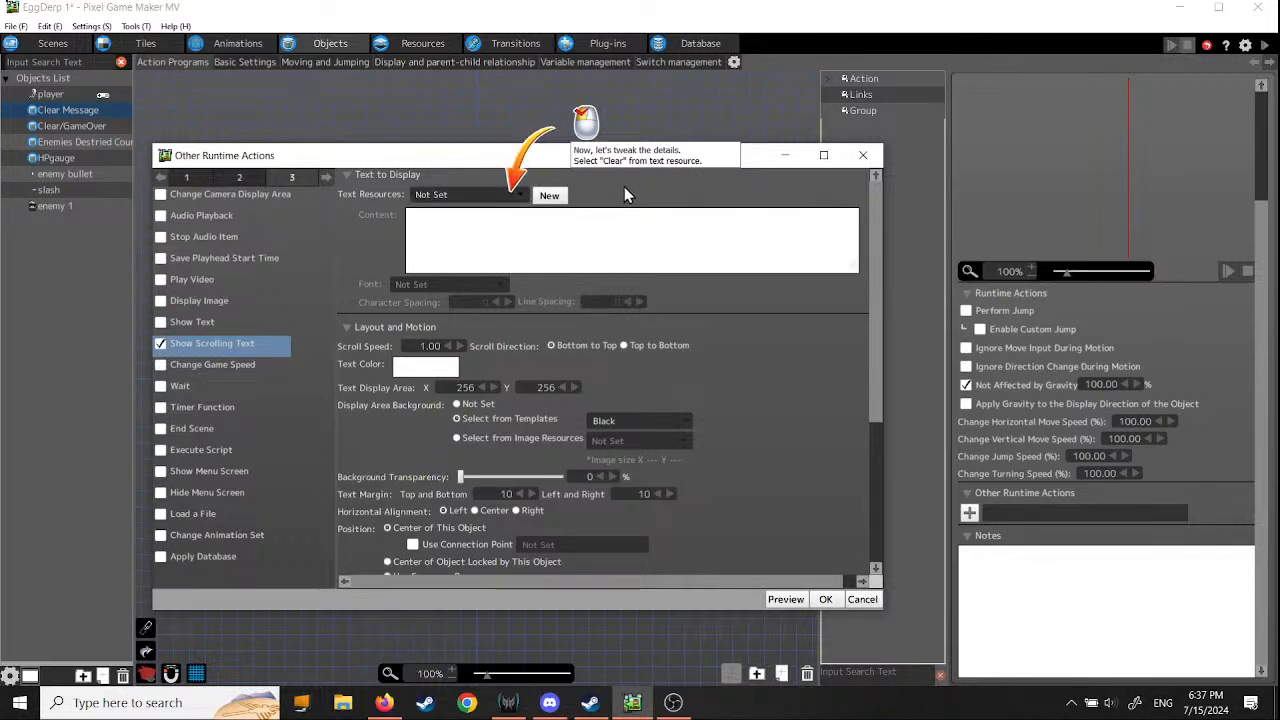
left_click(520, 196)
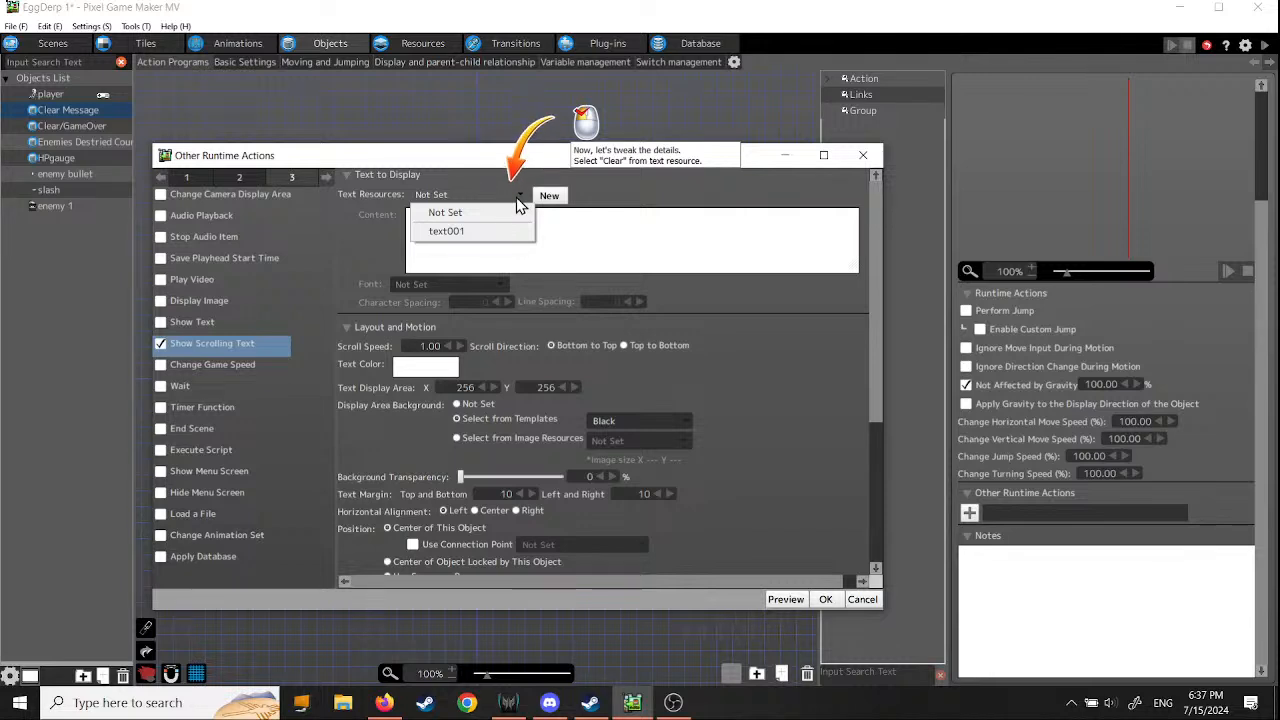
left_click(628, 188)
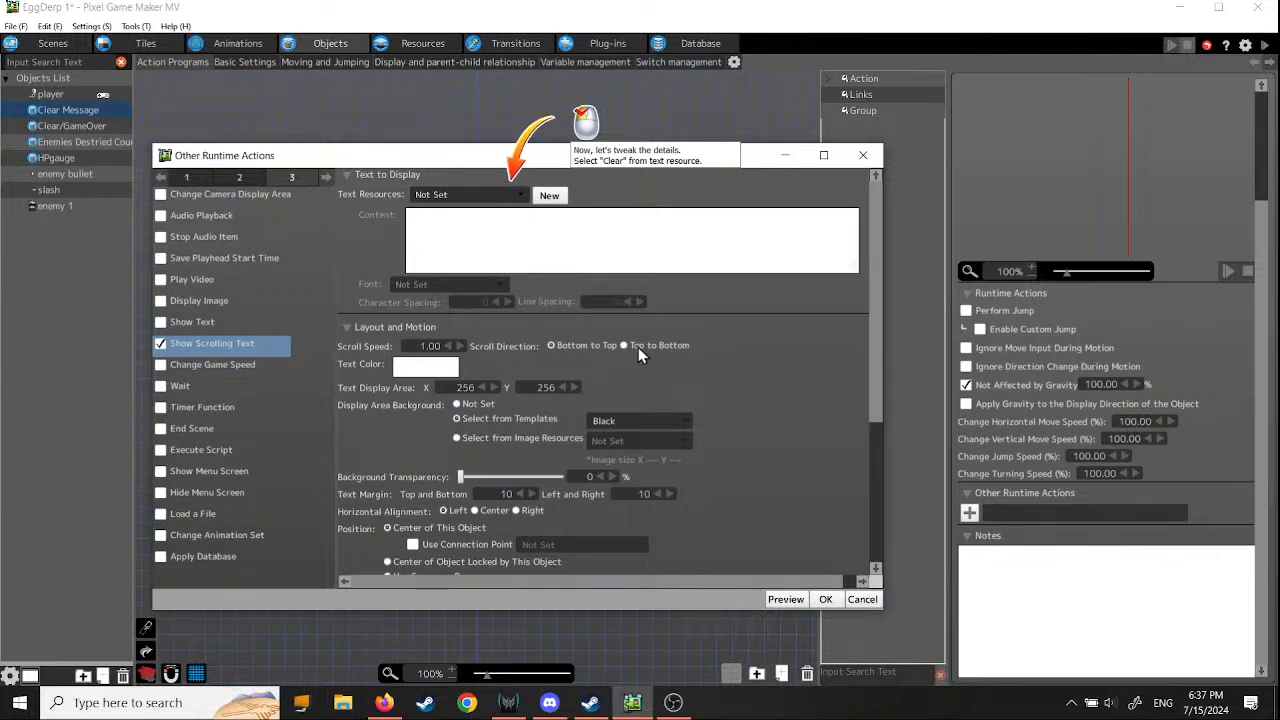
scroll(673, 349, "down", 5)
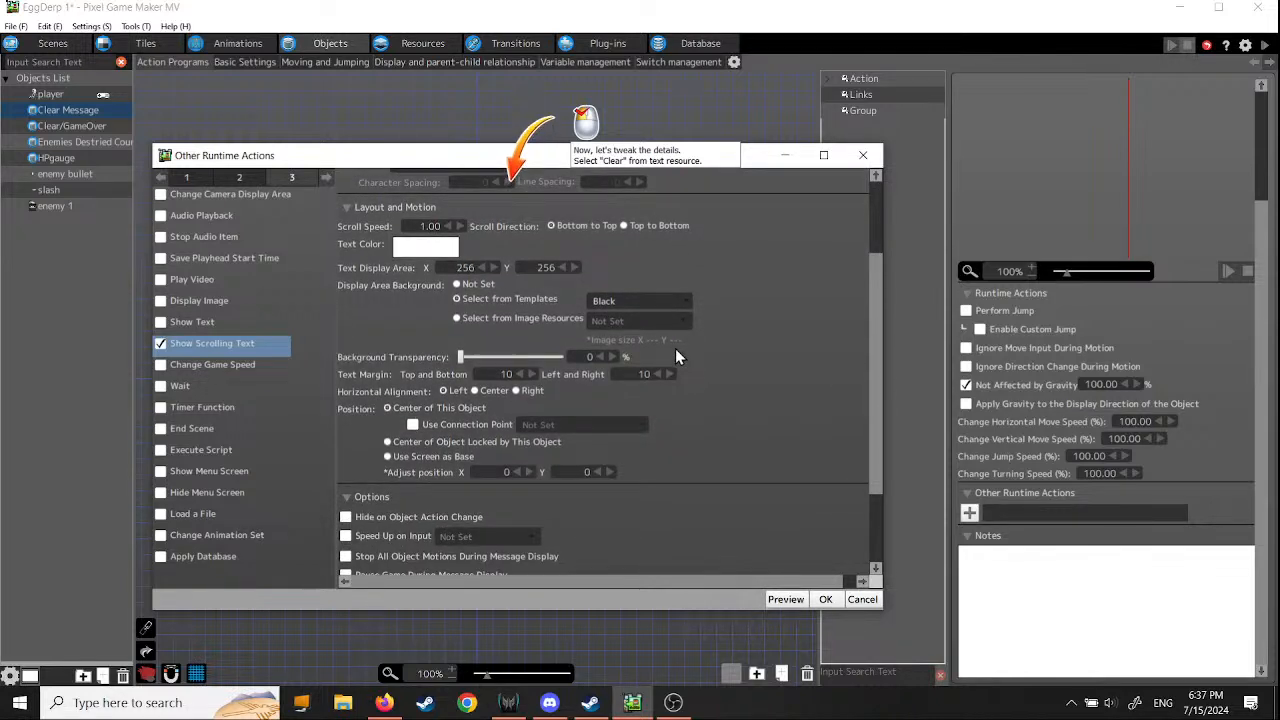
scroll(675, 348, "up", 5)
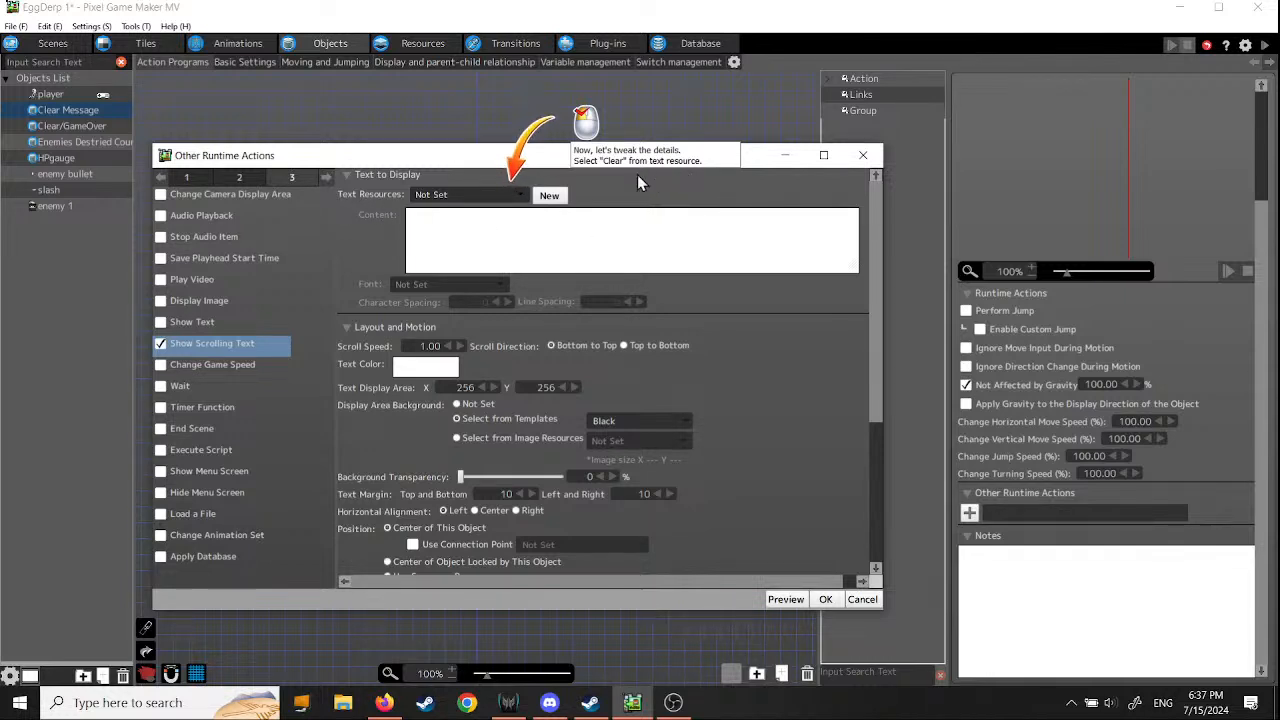
left_click(520, 196)
left_click(486, 240)
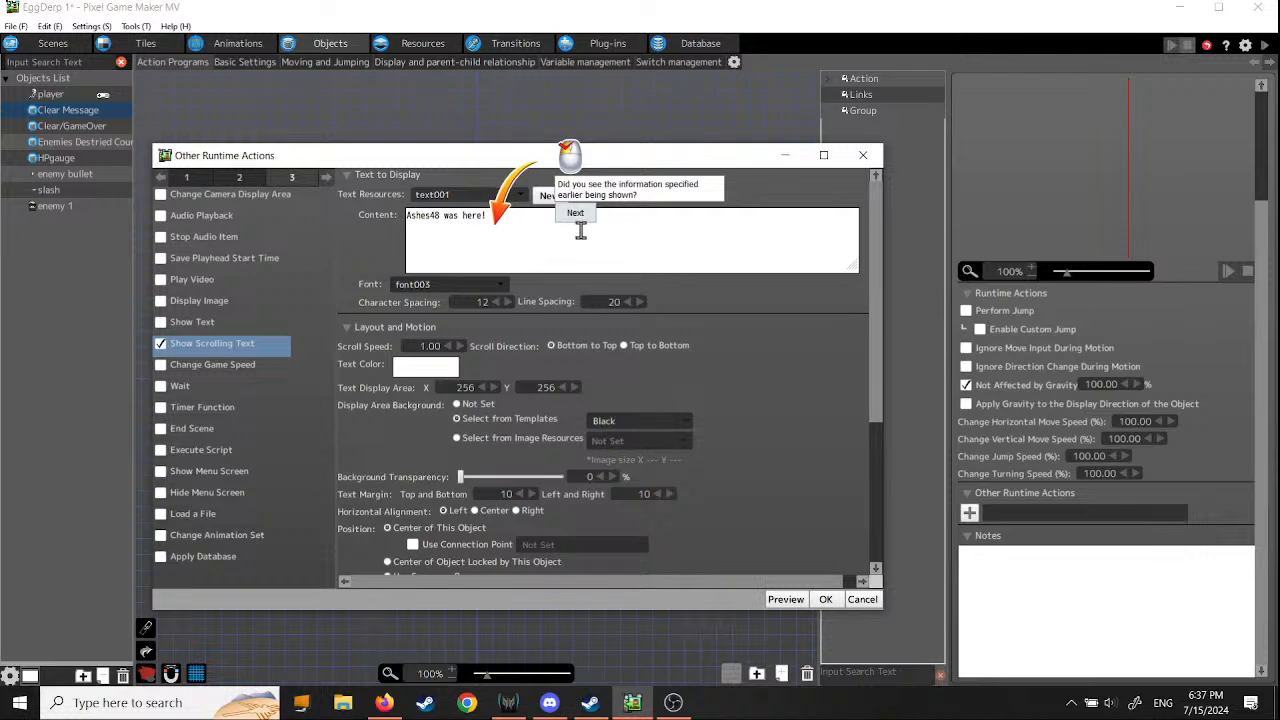
- Keep the text's scroll speed at 1.00 and its scroll direction at Bottom to Top, advancing the tutorial
left_click(575, 213)
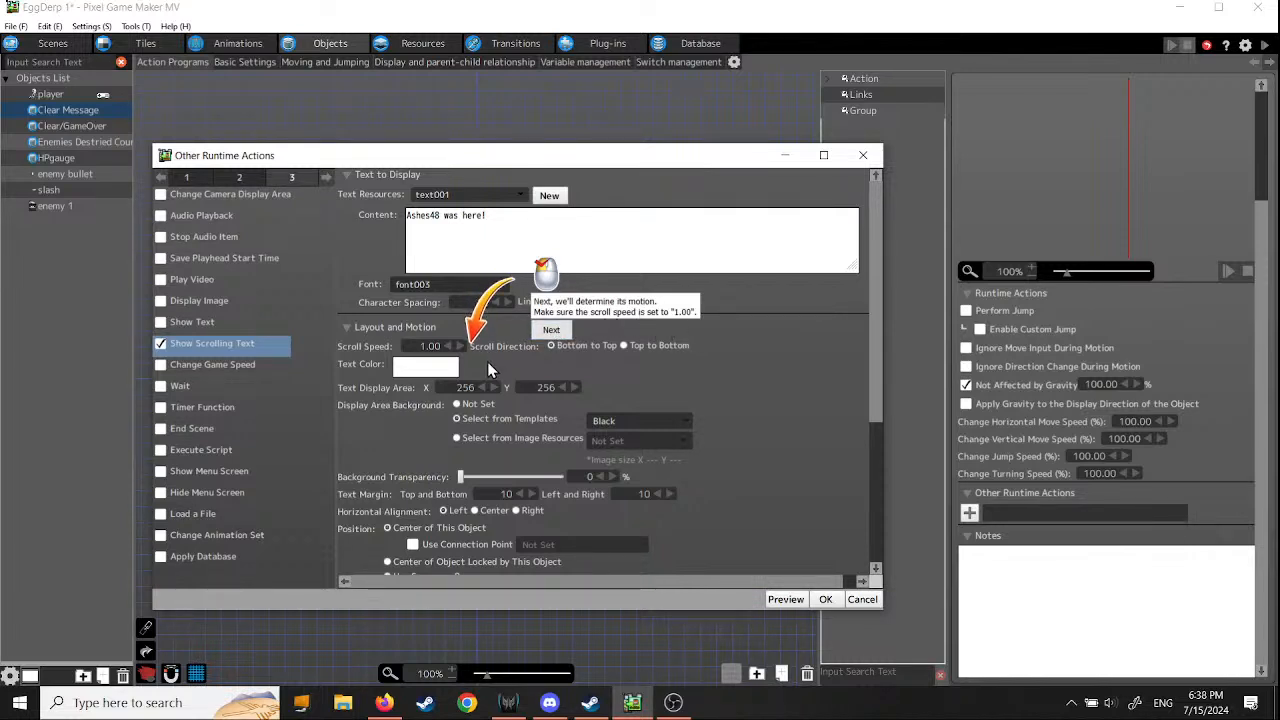
left_click(551, 329)
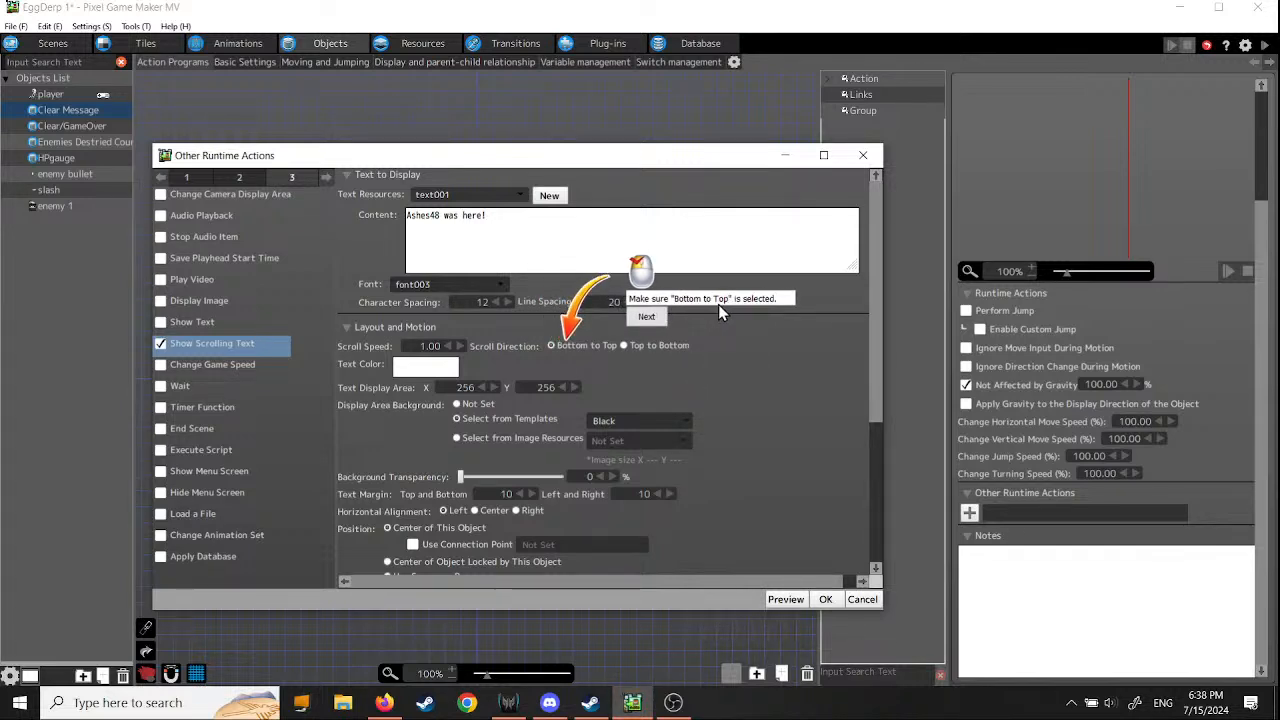
left_click(553, 345)
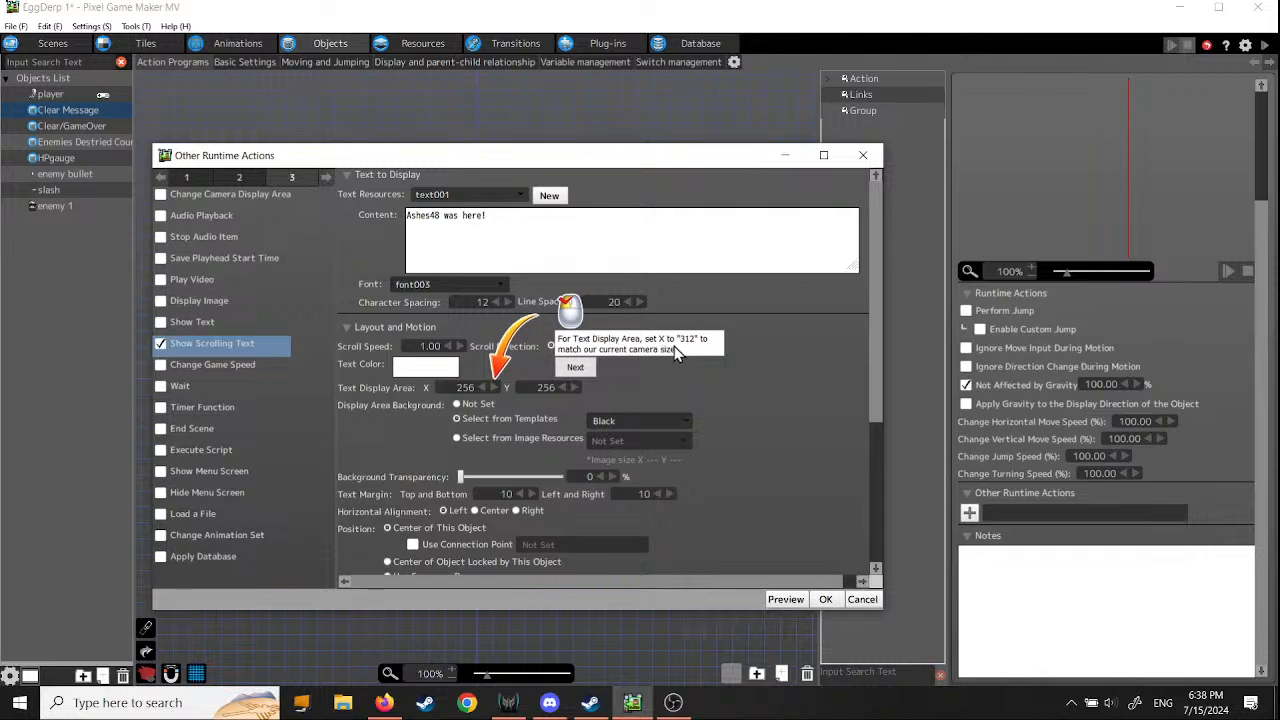
- Set the text display area to X 312 and Y 360 and the background transparency to 100%
double_click(457, 387)
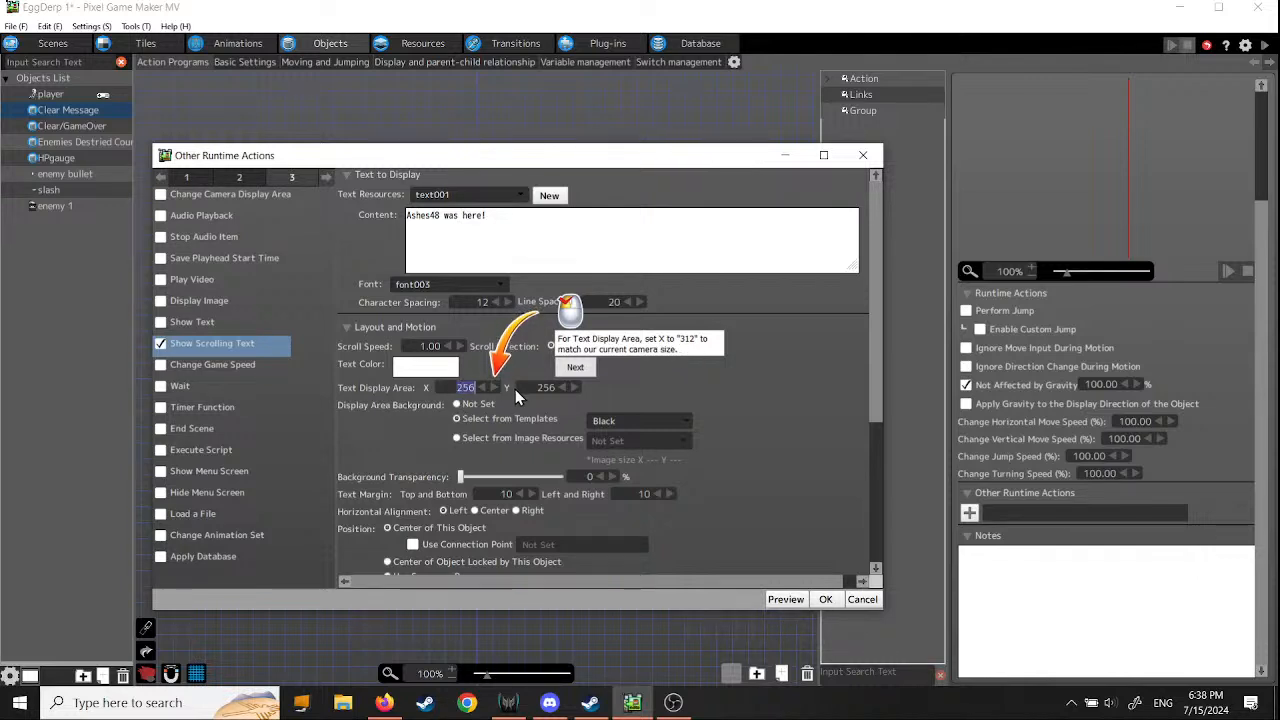
type("312")
left_click(576, 368)
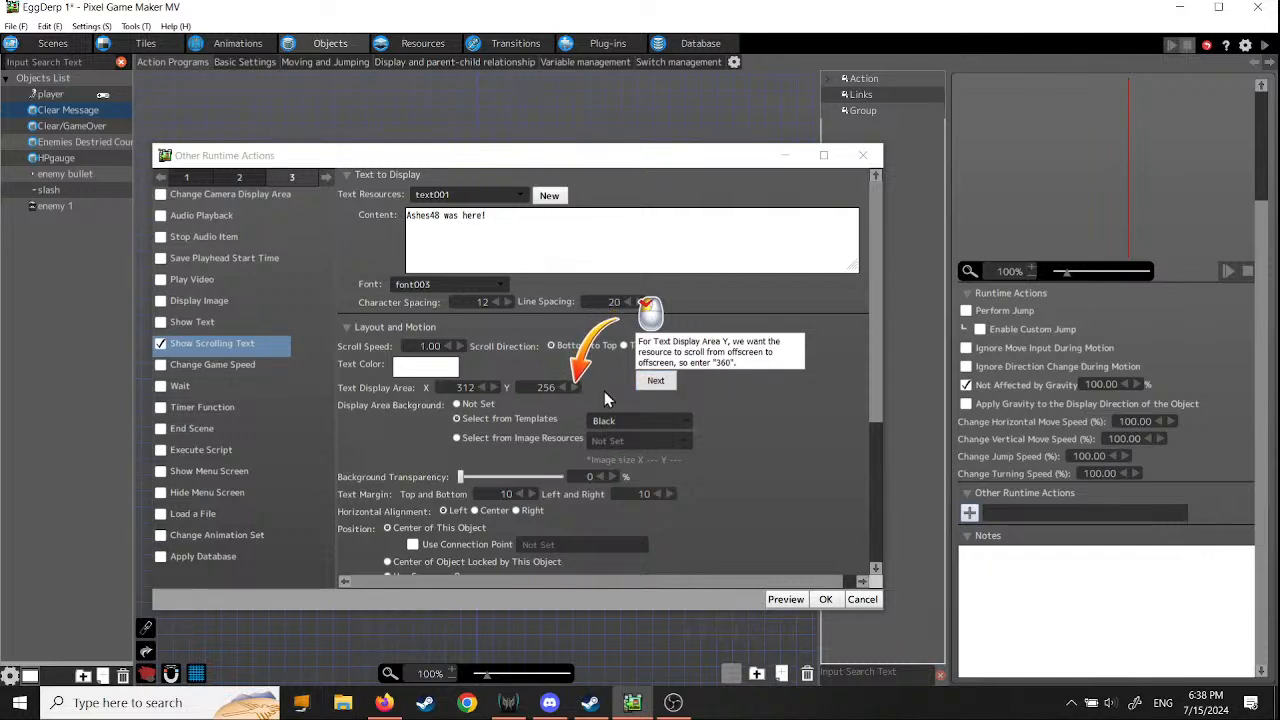
left_click(540, 387)
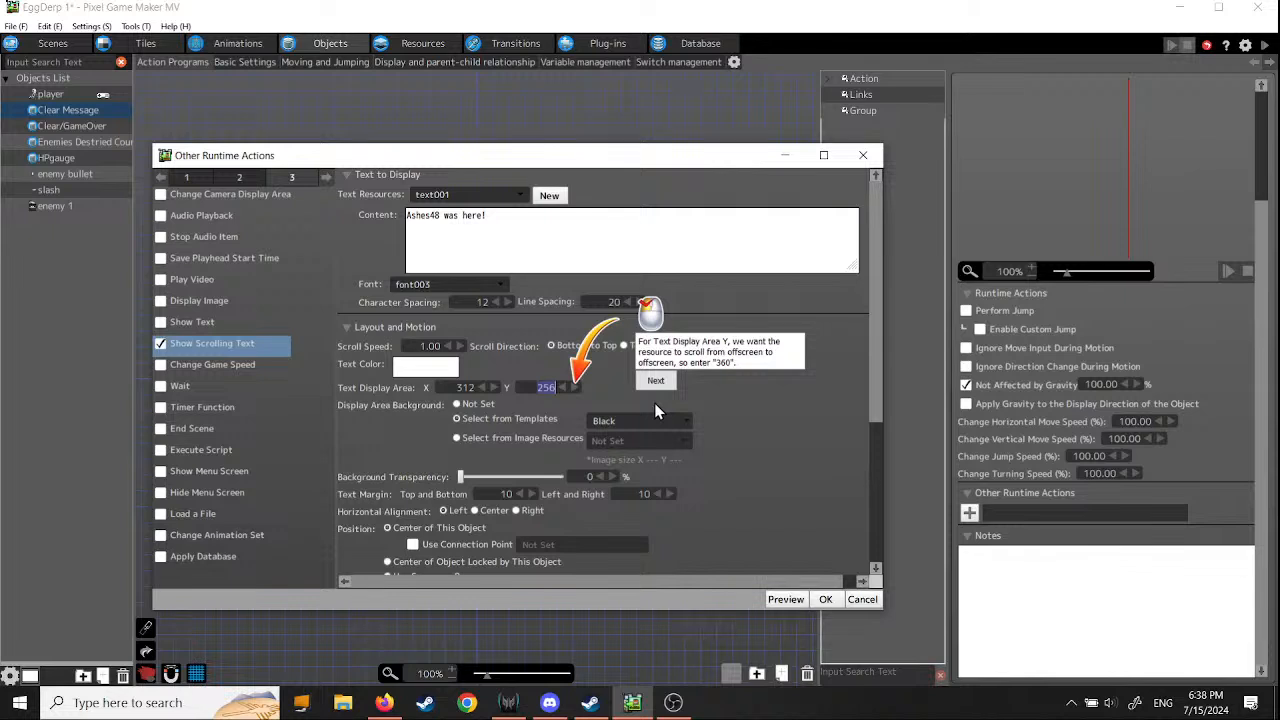
type("360")
left_click(657, 383)
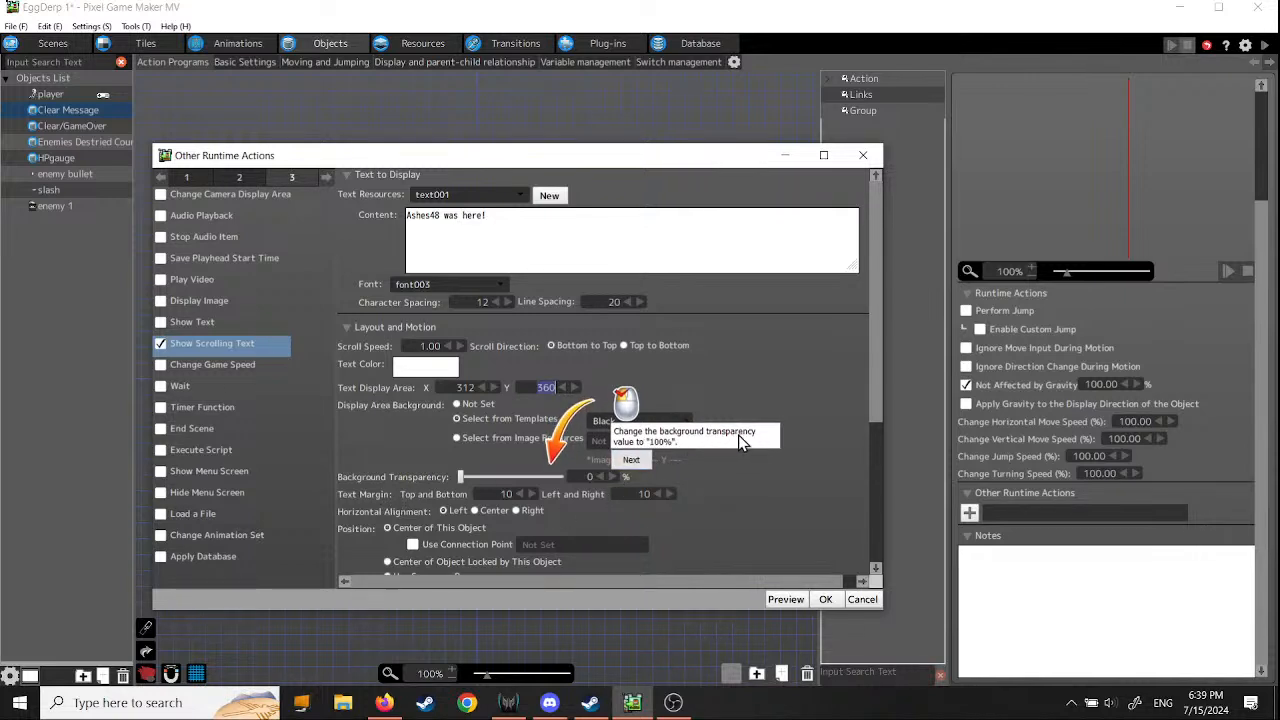
left_click_drag(459, 479, 684, 473)
left_click(631, 459)
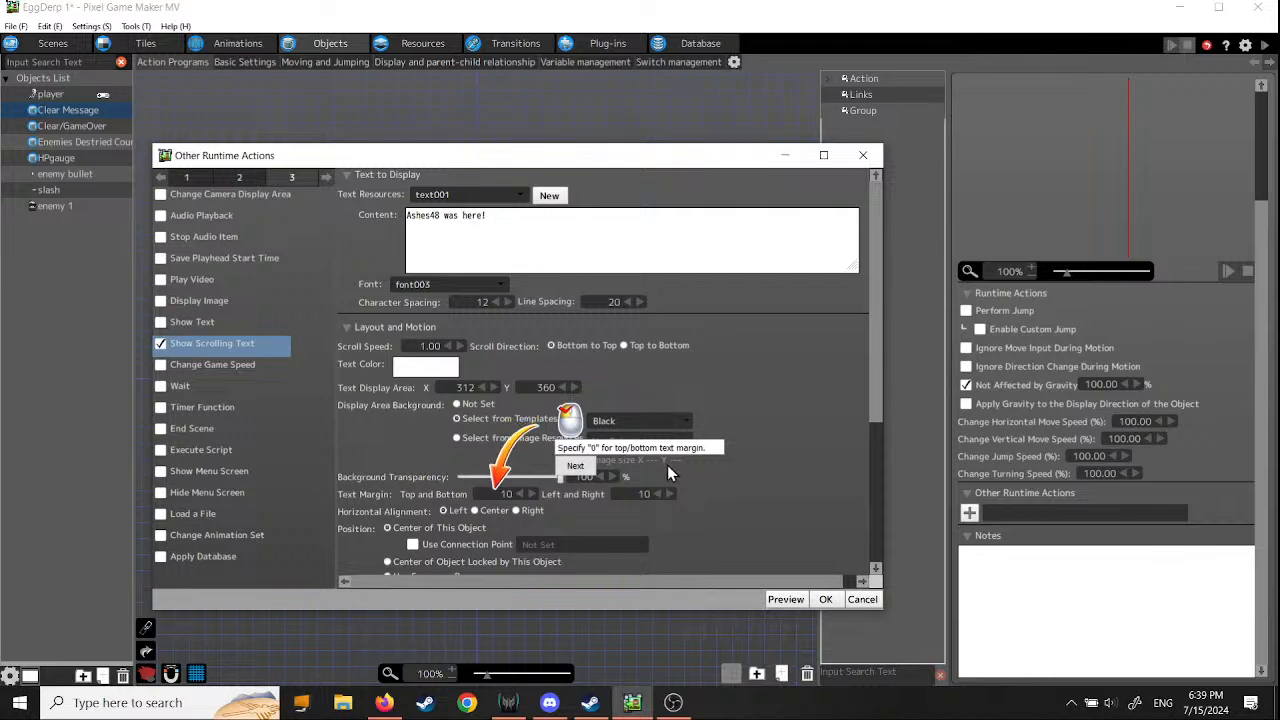
- Set both text margins to 0 and the horizontal alignment to Center, keeping the position at Center of This Object
left_click_drag(499, 494, 547, 504)
type("0")
left_click(580, 468)
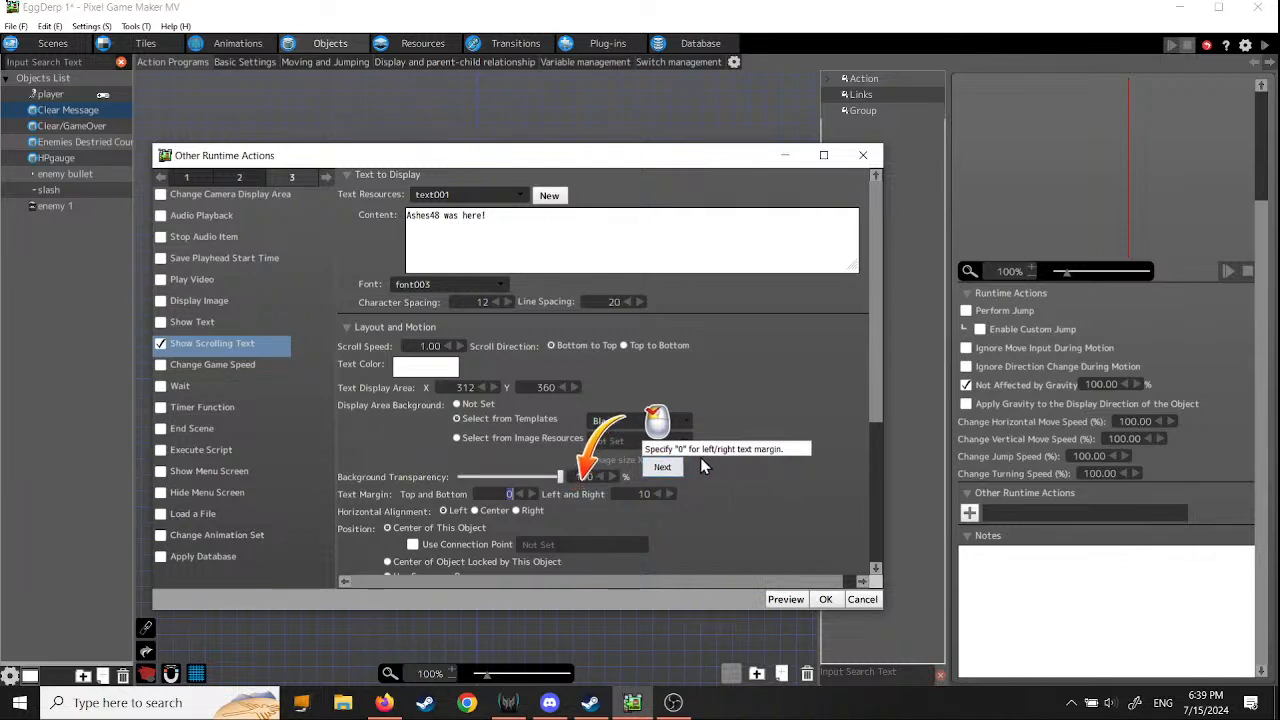
left_click(640, 494)
type("0")
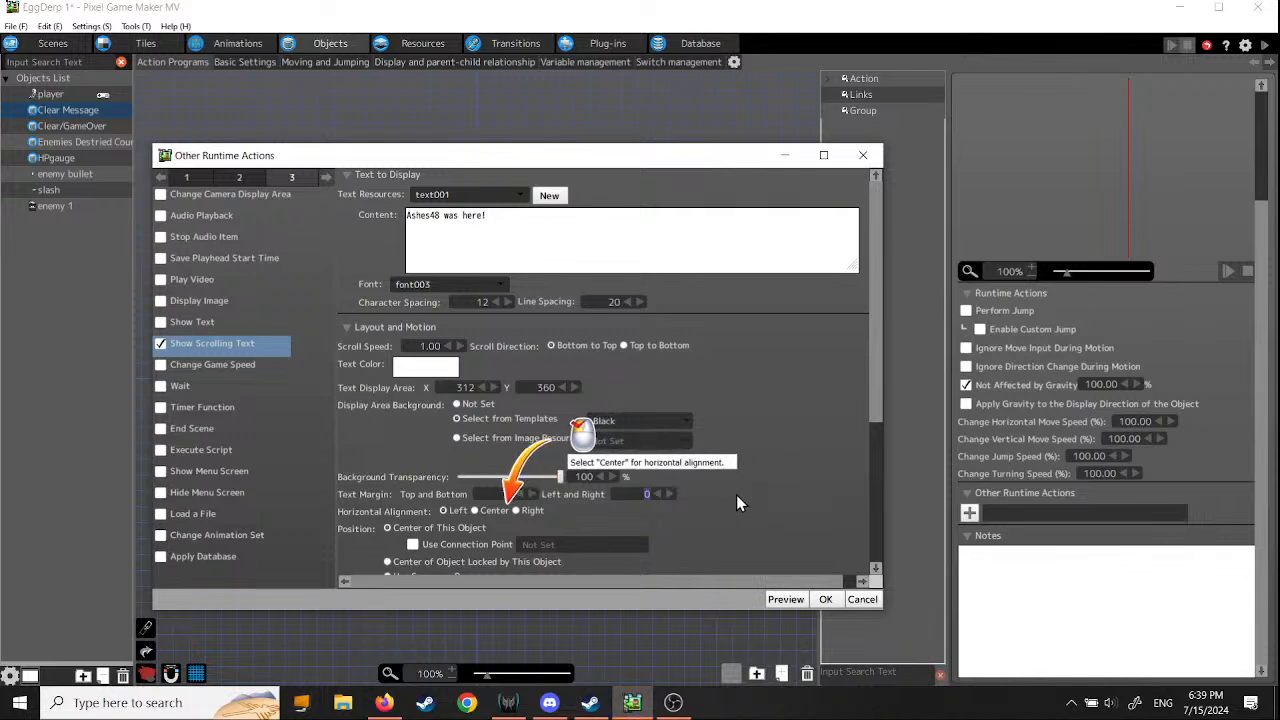
left_click(475, 511)
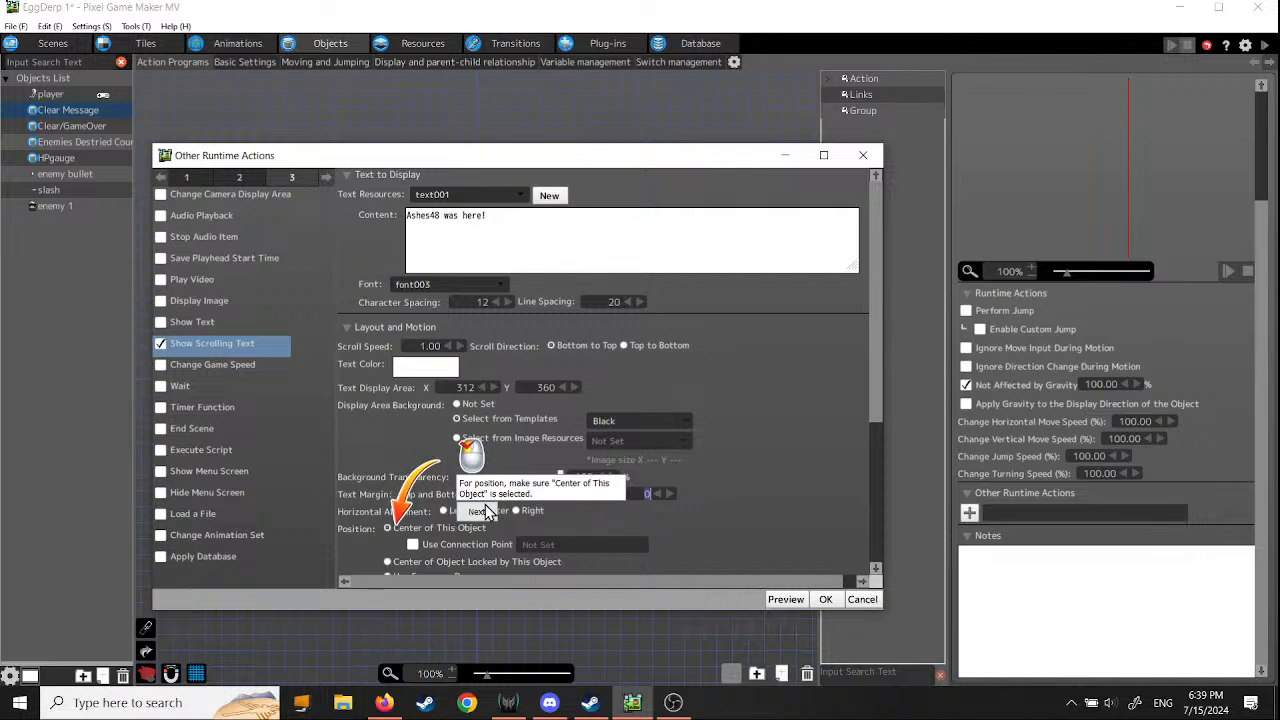
left_click(478, 512)
- Enable the scrolling text's Position option with Show on Foreground and confirm the runtime action
scroll(745, 500, "down", 2)
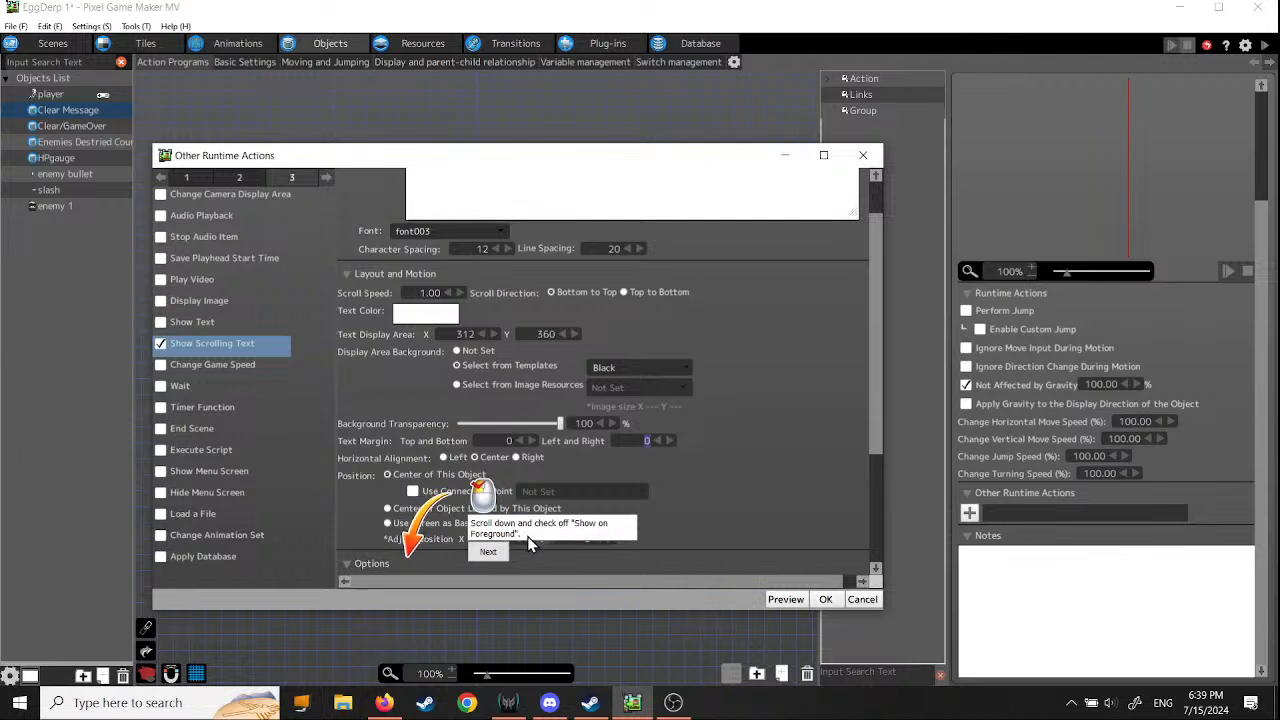
scroll(692, 497, "down", 3)
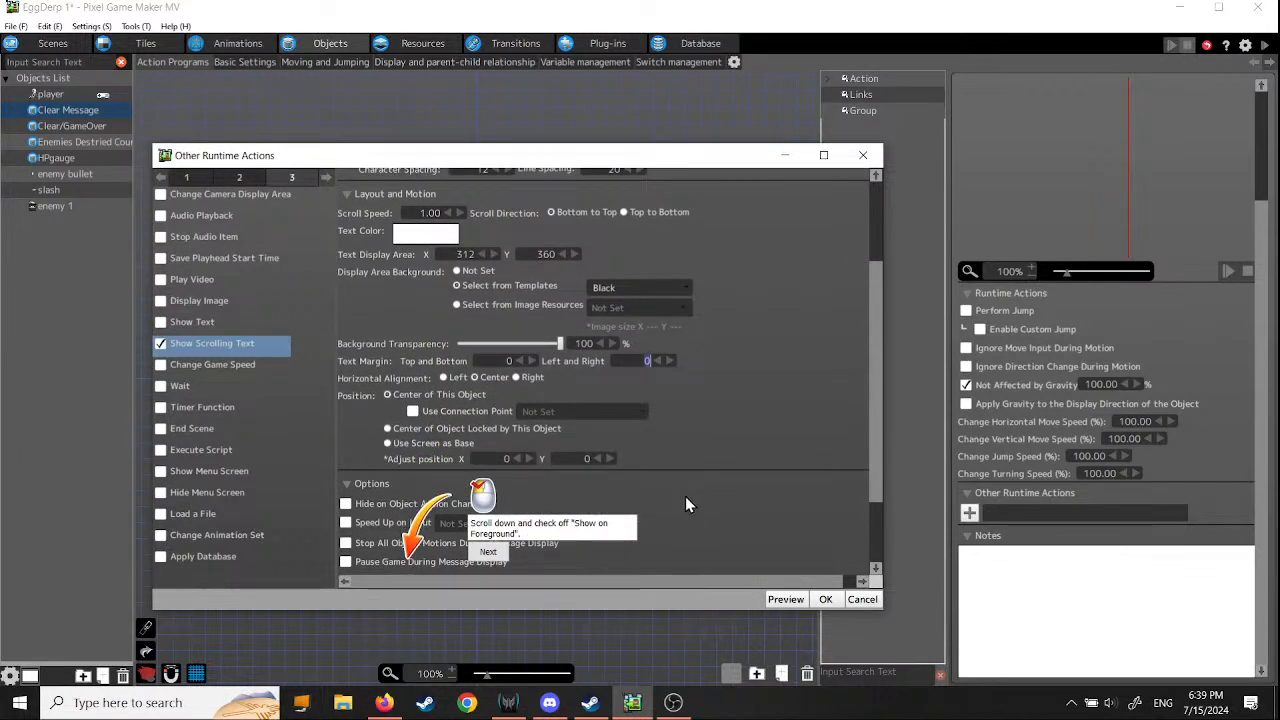
scroll(682, 500, "down", 1)
scroll(682, 505, "down", 1)
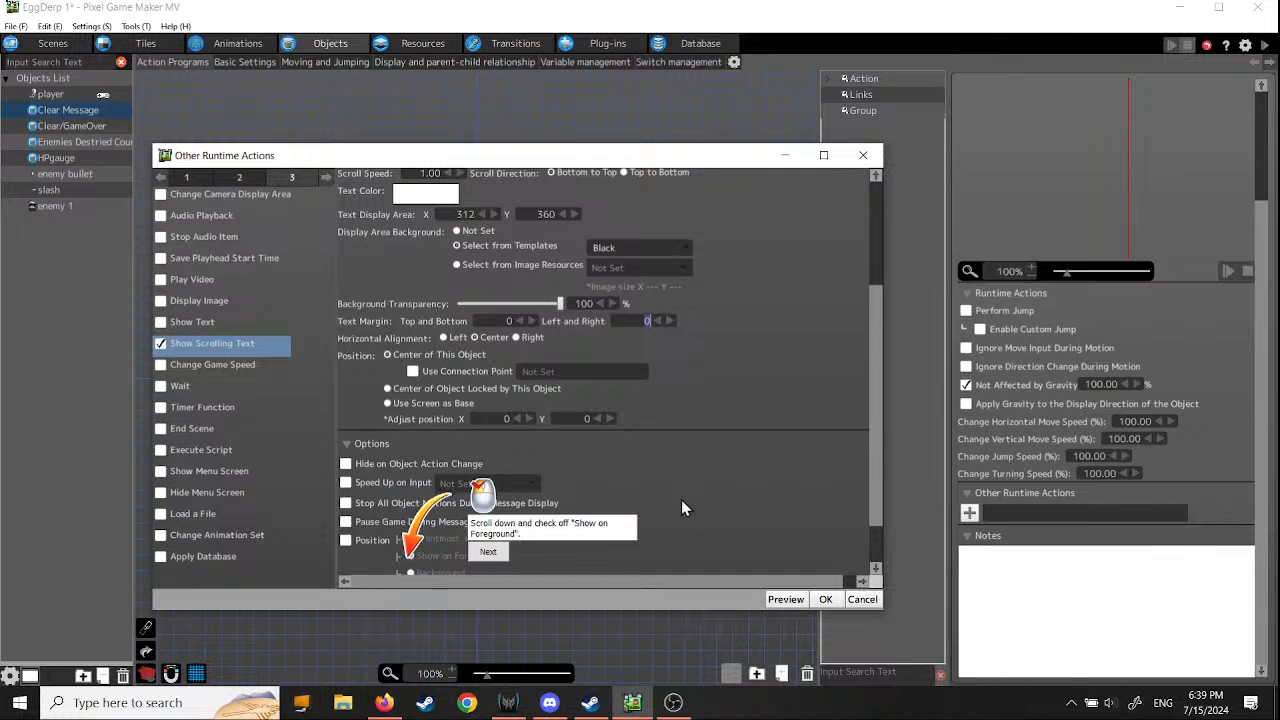
scroll(682, 505, "down", 2)
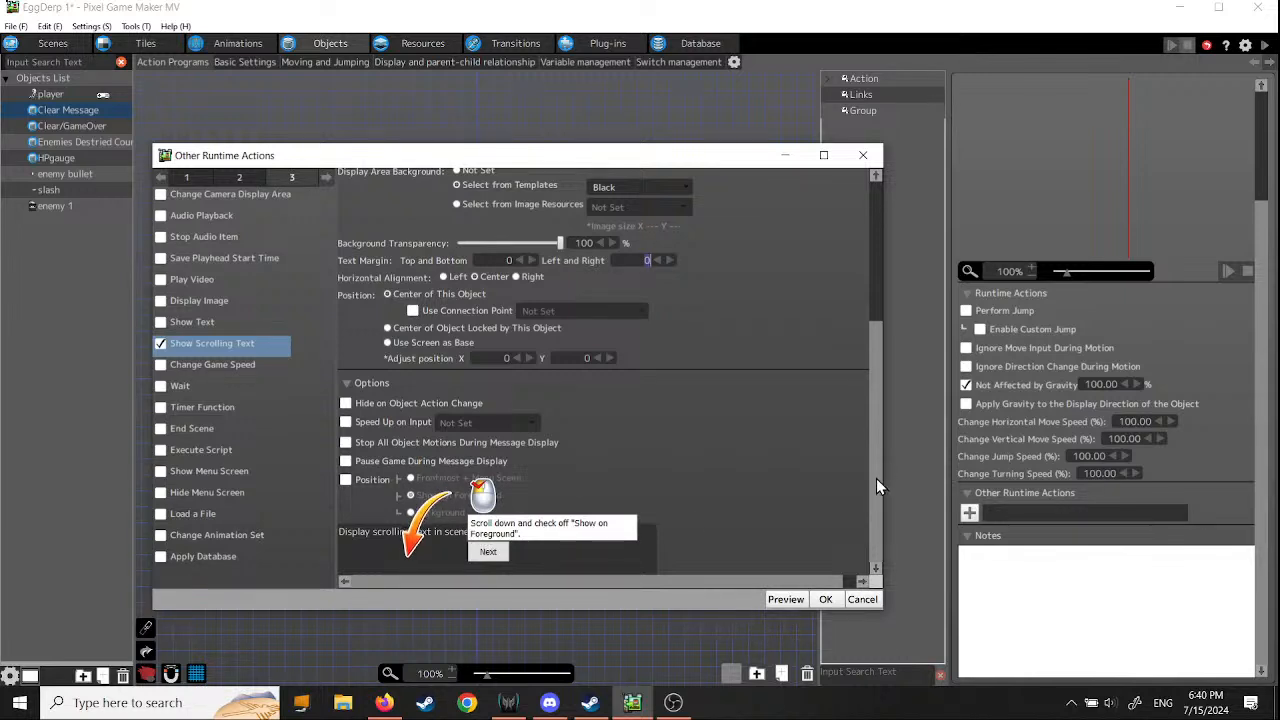
mouse_move(876, 478)
left_mouse_down()
mouse_move(875, 424)
mouse_move(872, 484)
left_mouse_up()
left_click(345, 480)
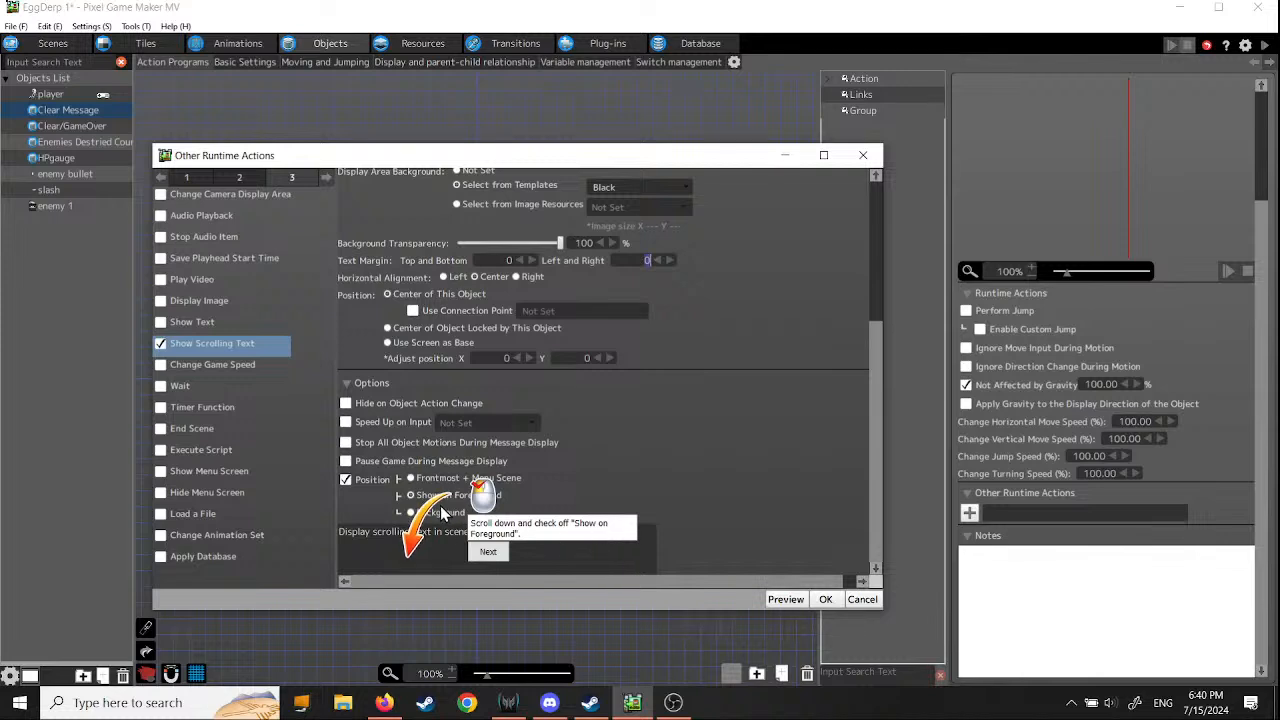
left_click(490, 556)
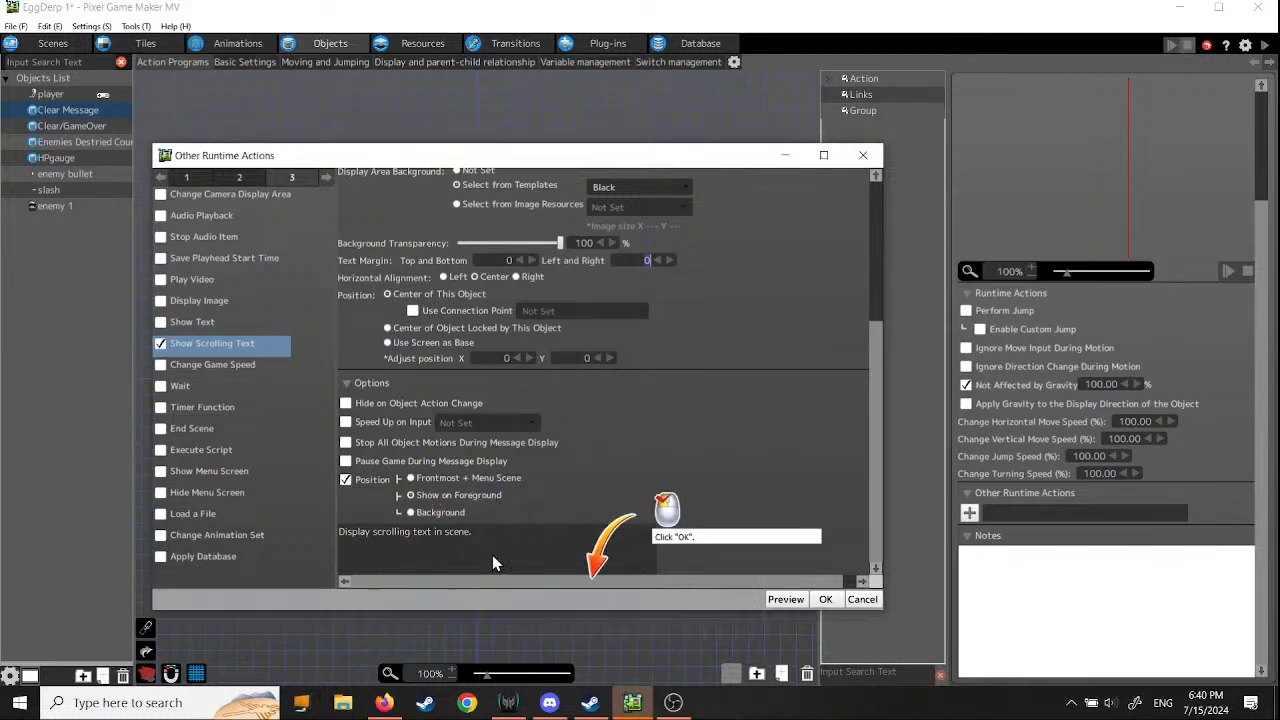
left_click(825, 599)
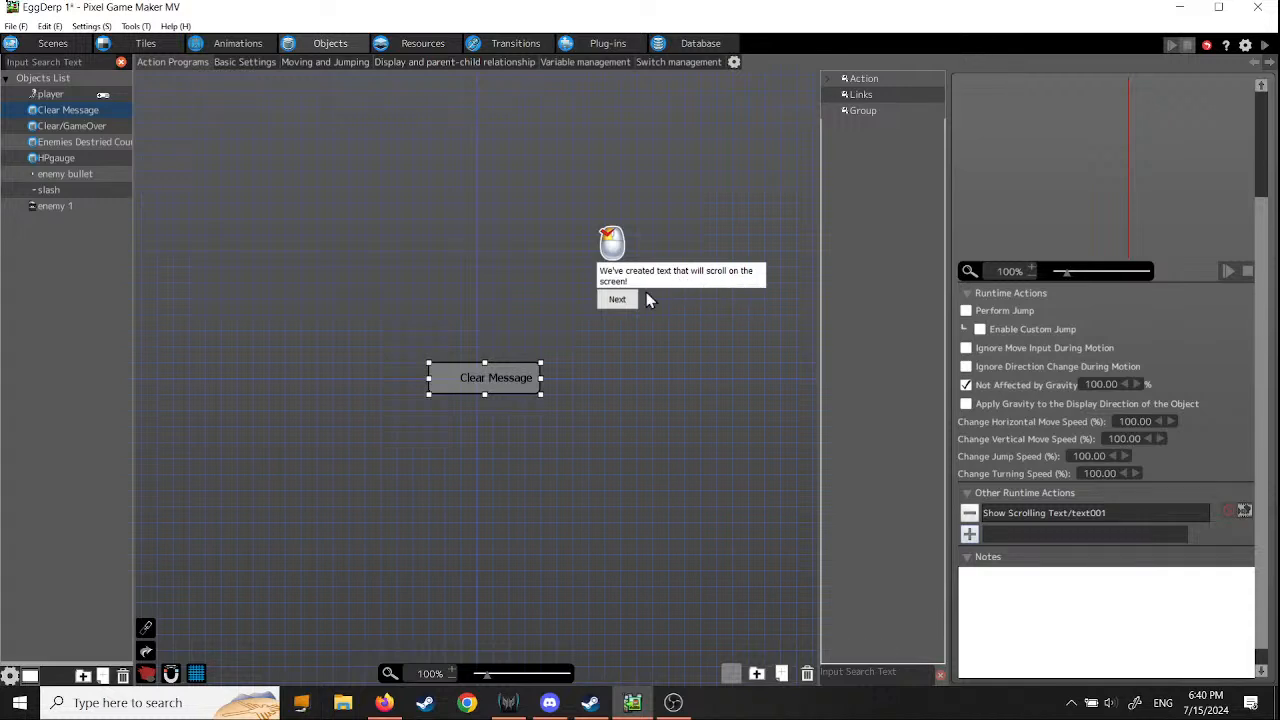
- Continue the tutorial and open the project's scenes for adding a scene that displays the text
left_click(617, 300)
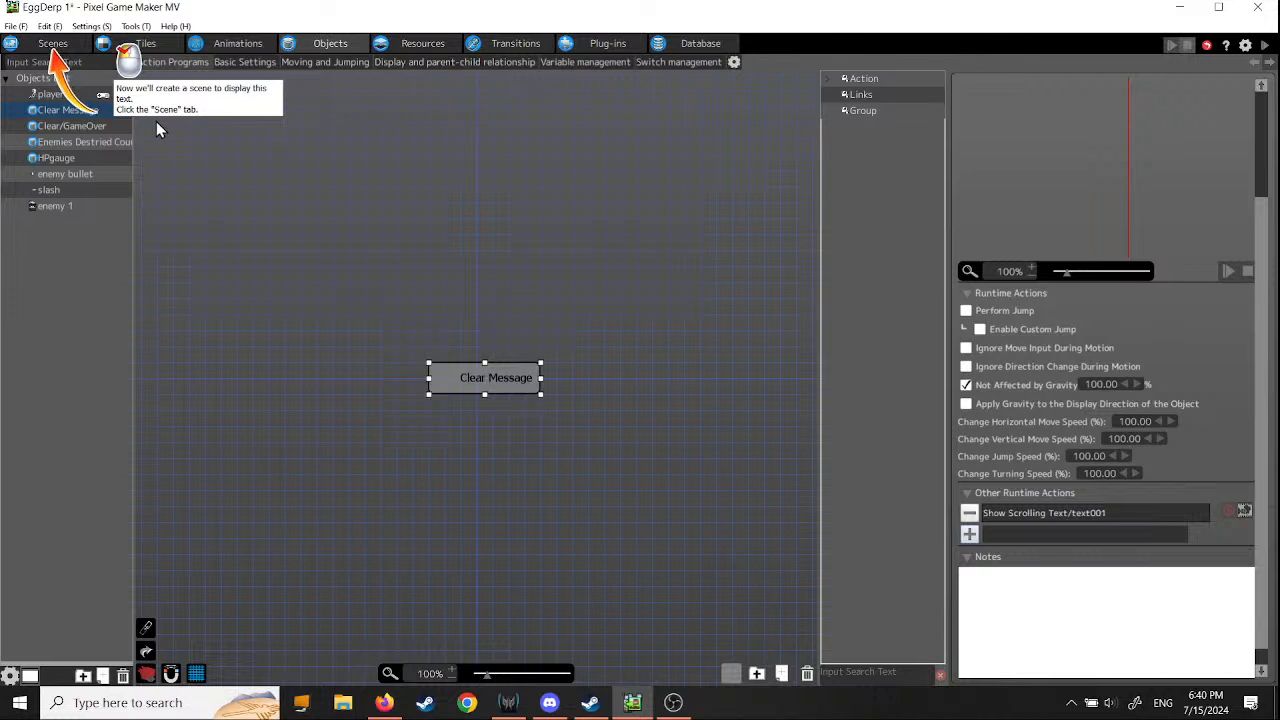
left_click(61, 48)
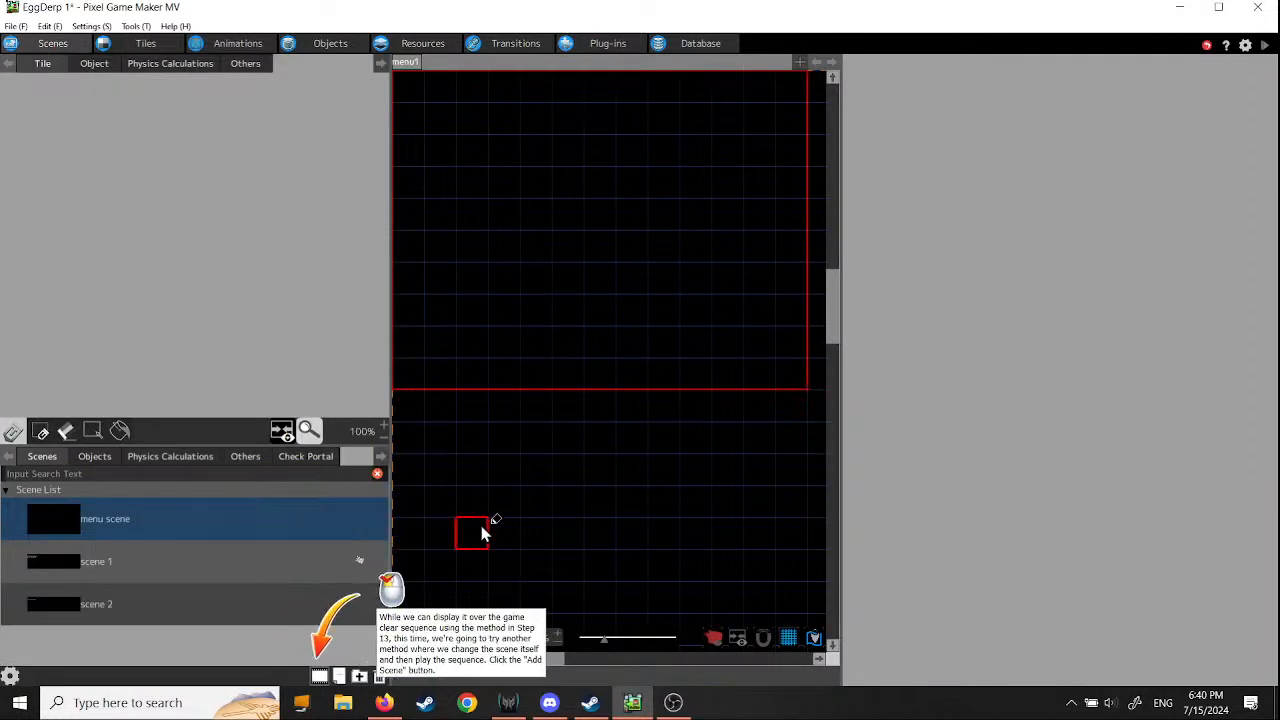
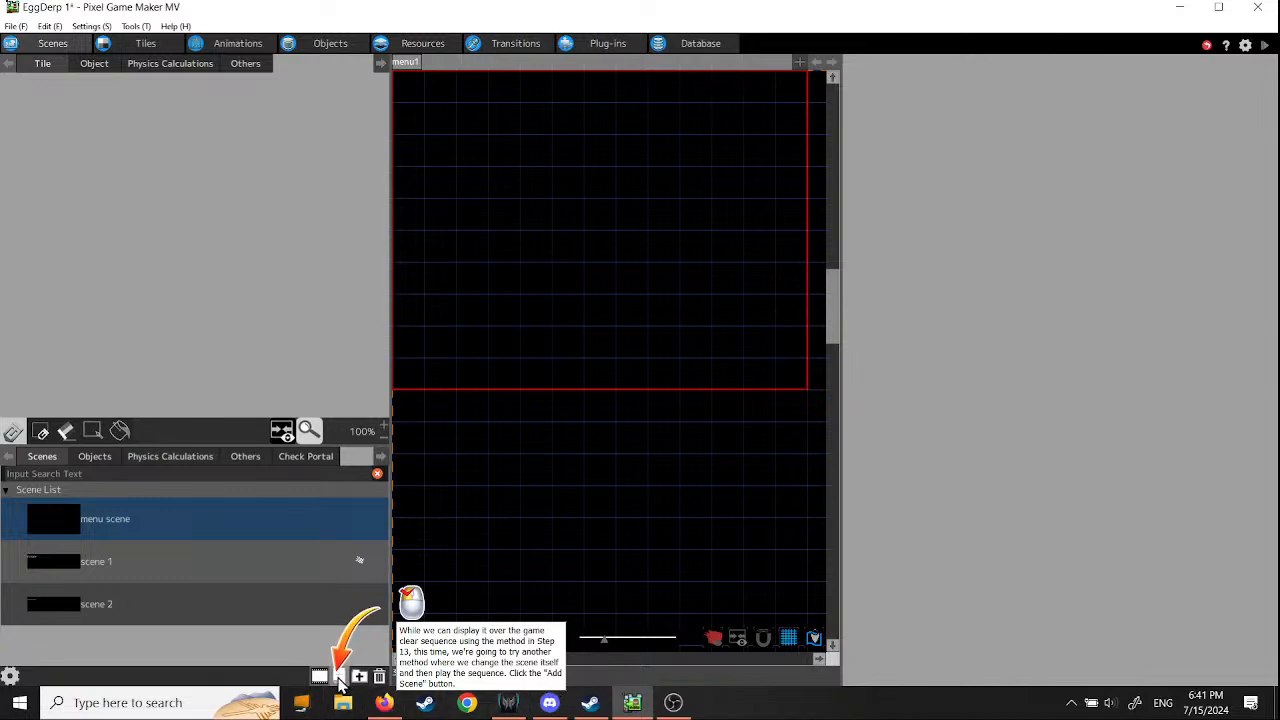
- Add a new scene named "clear" with the default scene settings
left_click(339, 677)
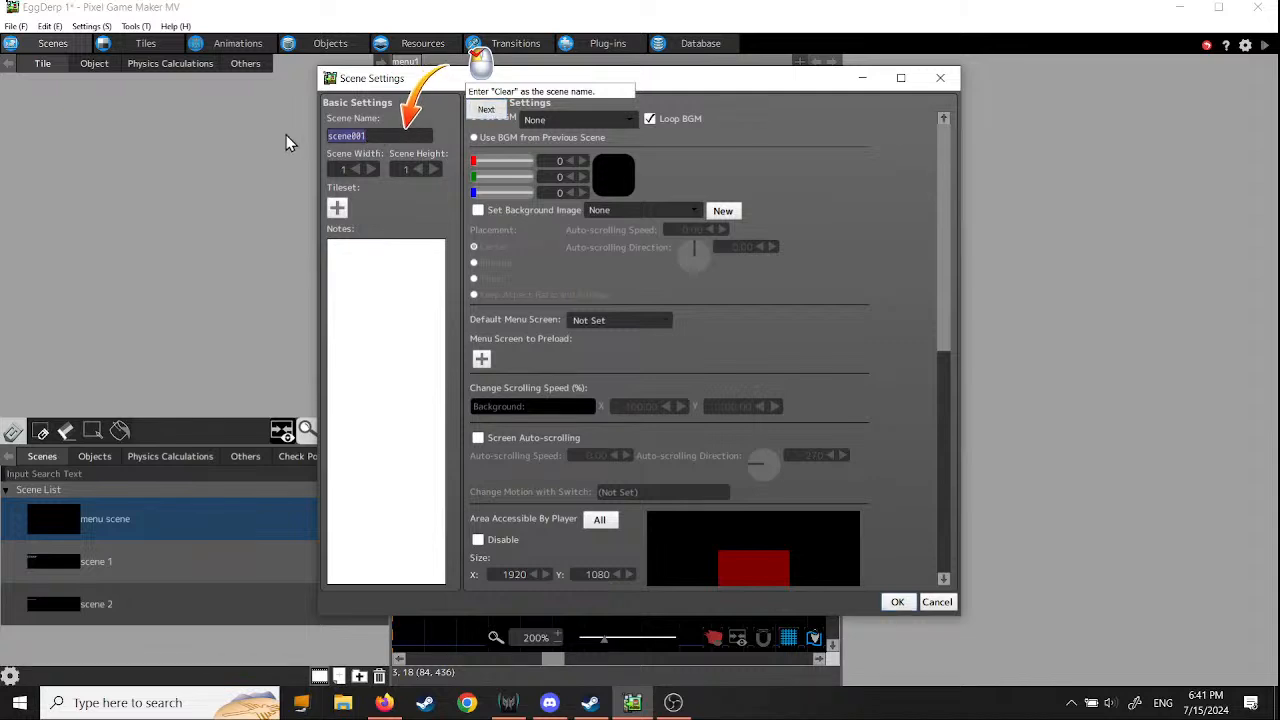
key("ctrl+a")
type("clear")
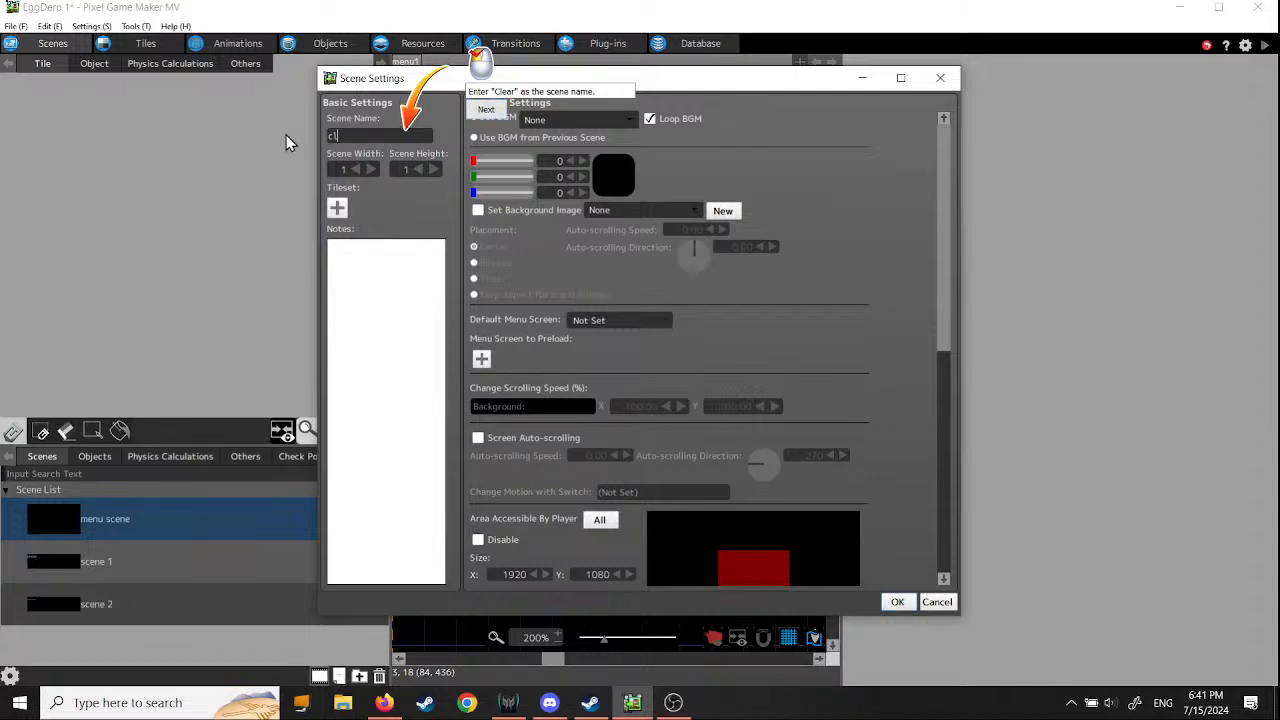
left_click(485, 112)
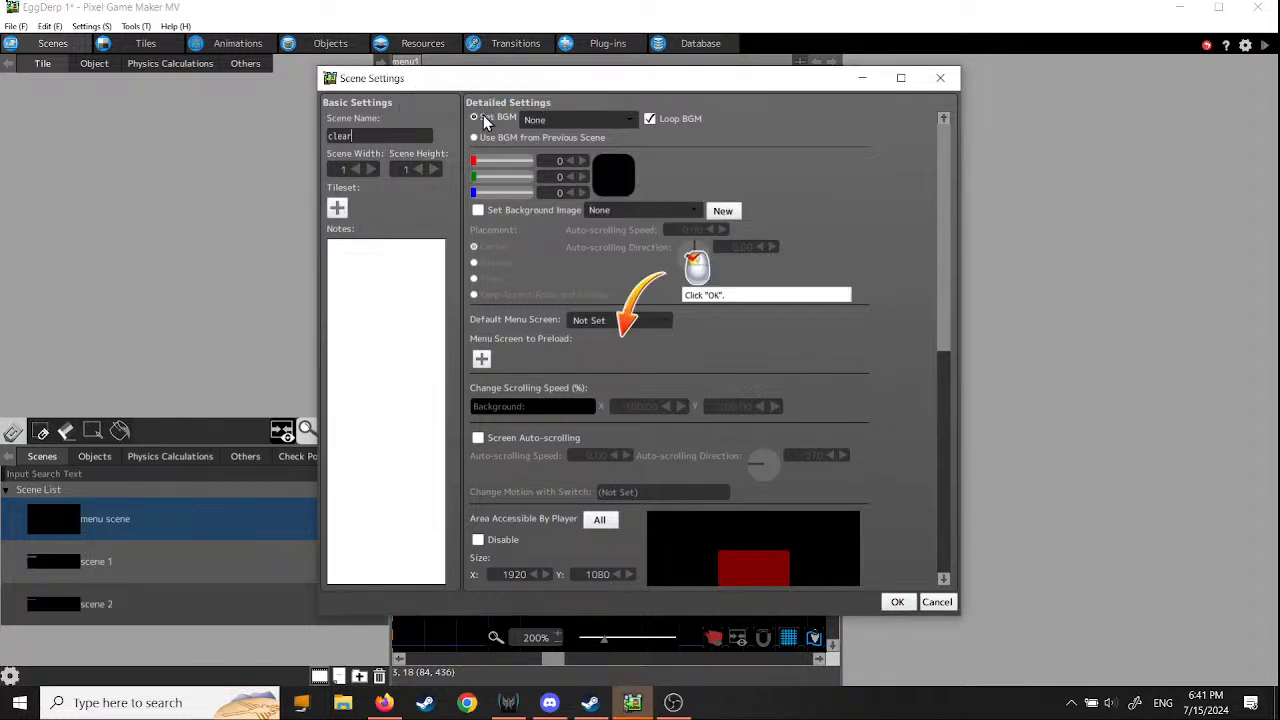
left_click(898, 602)
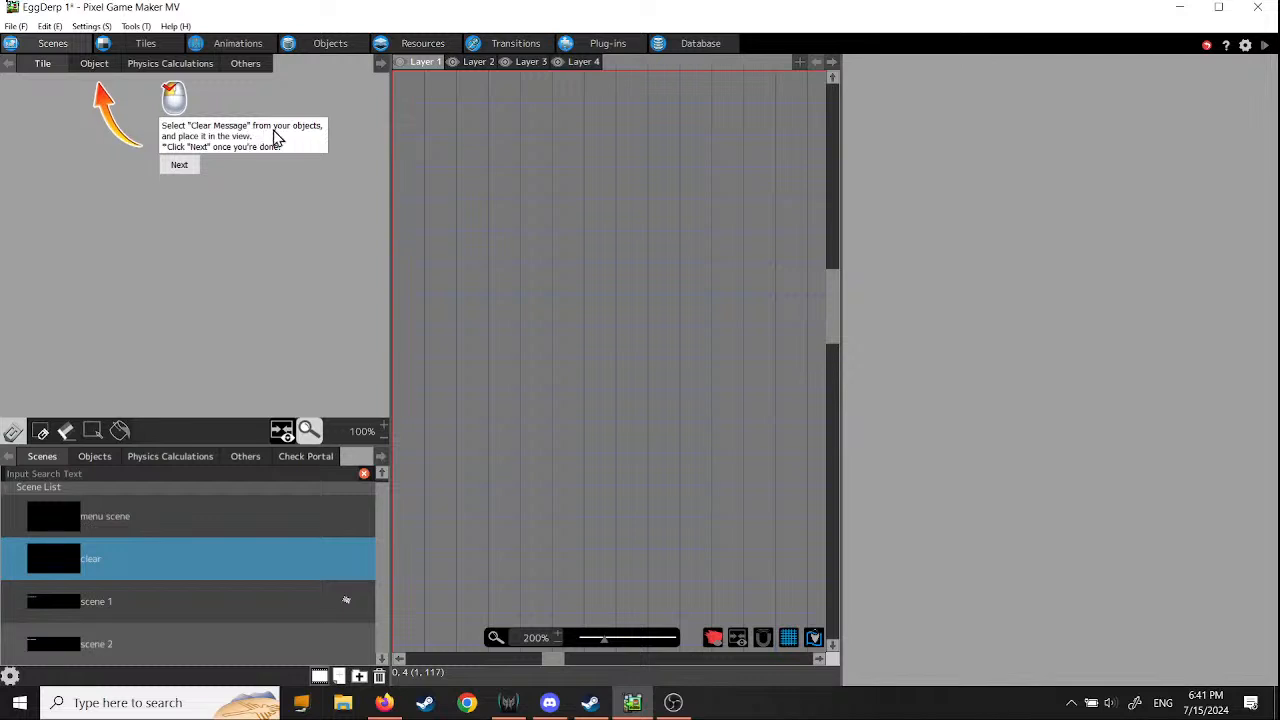
- Place the Clear Message object in the clear scene at about X 193, Y 80
left_click(97, 63)
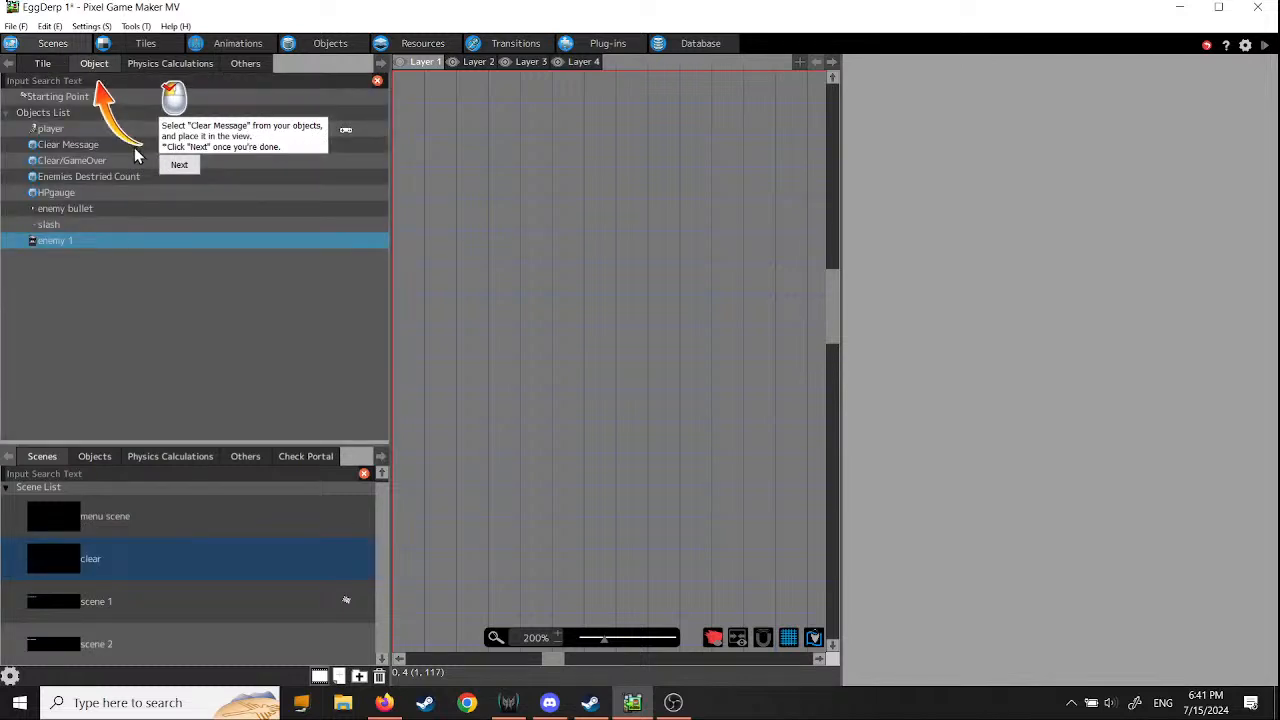
left_click(70, 146)
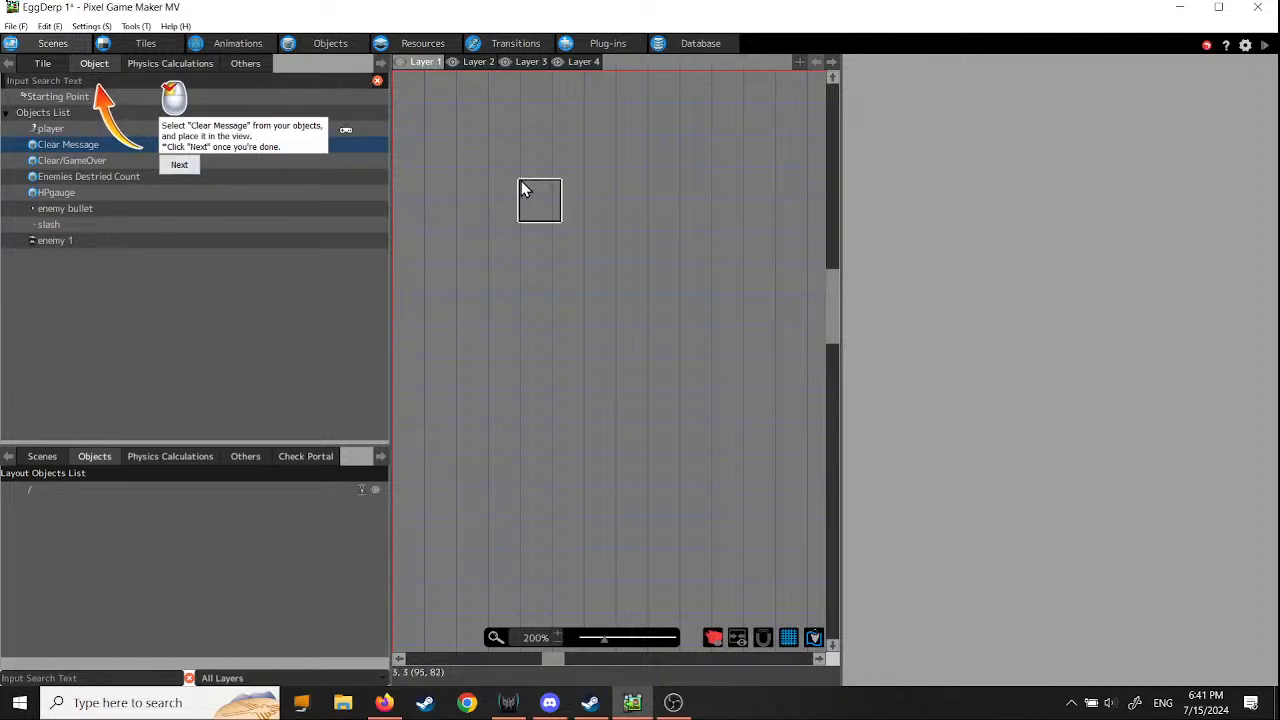
scroll(572, 235, "down", 3)
scroll(574, 242, "up", 3)
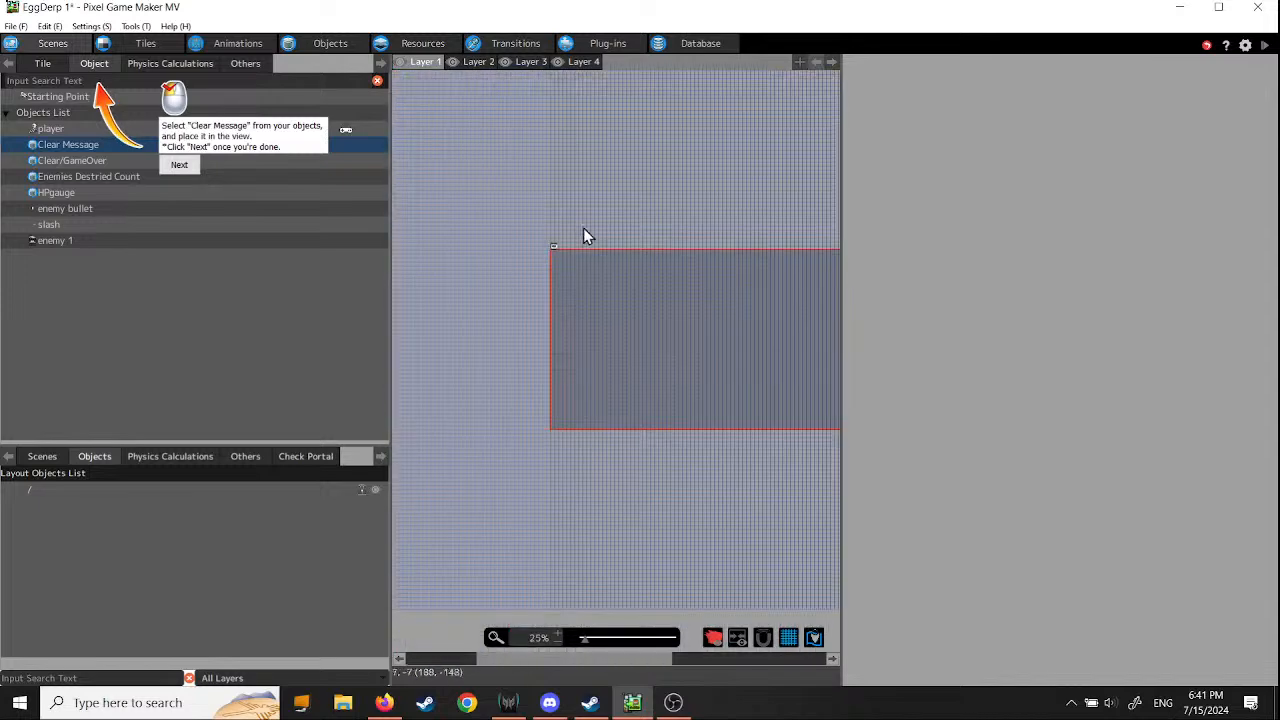
left_click(505, 296)
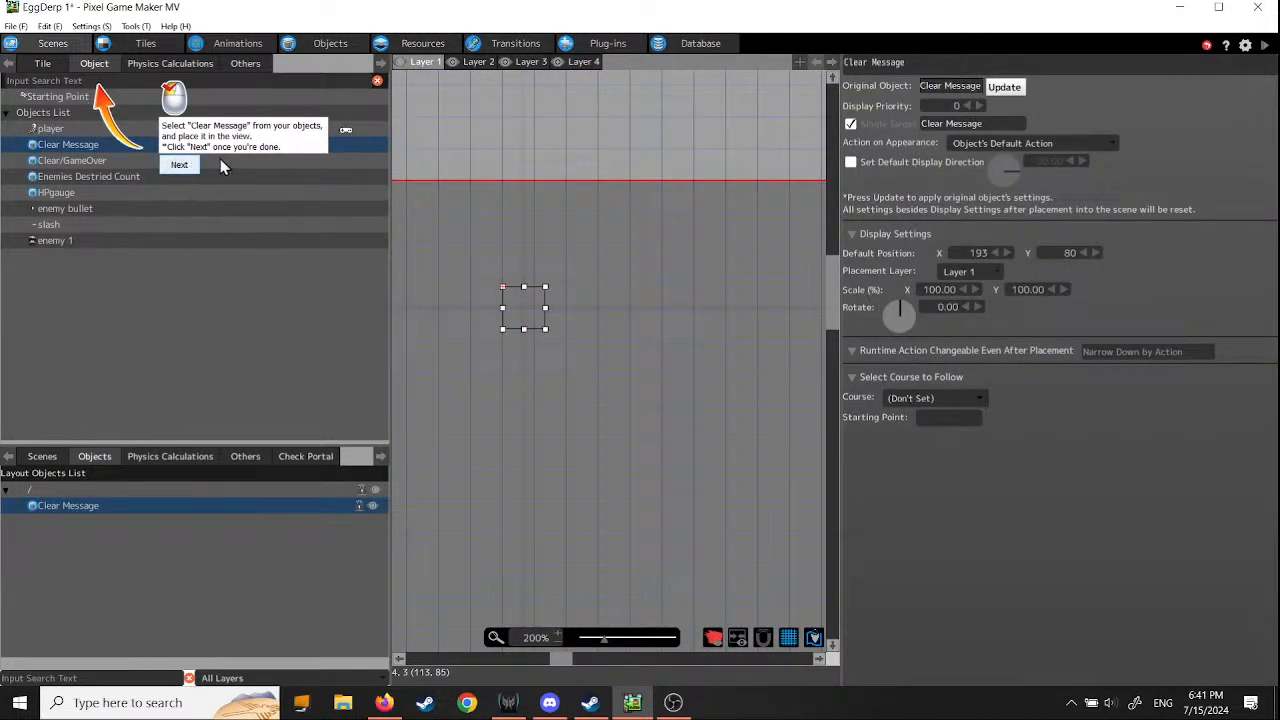
left_click(178, 166)
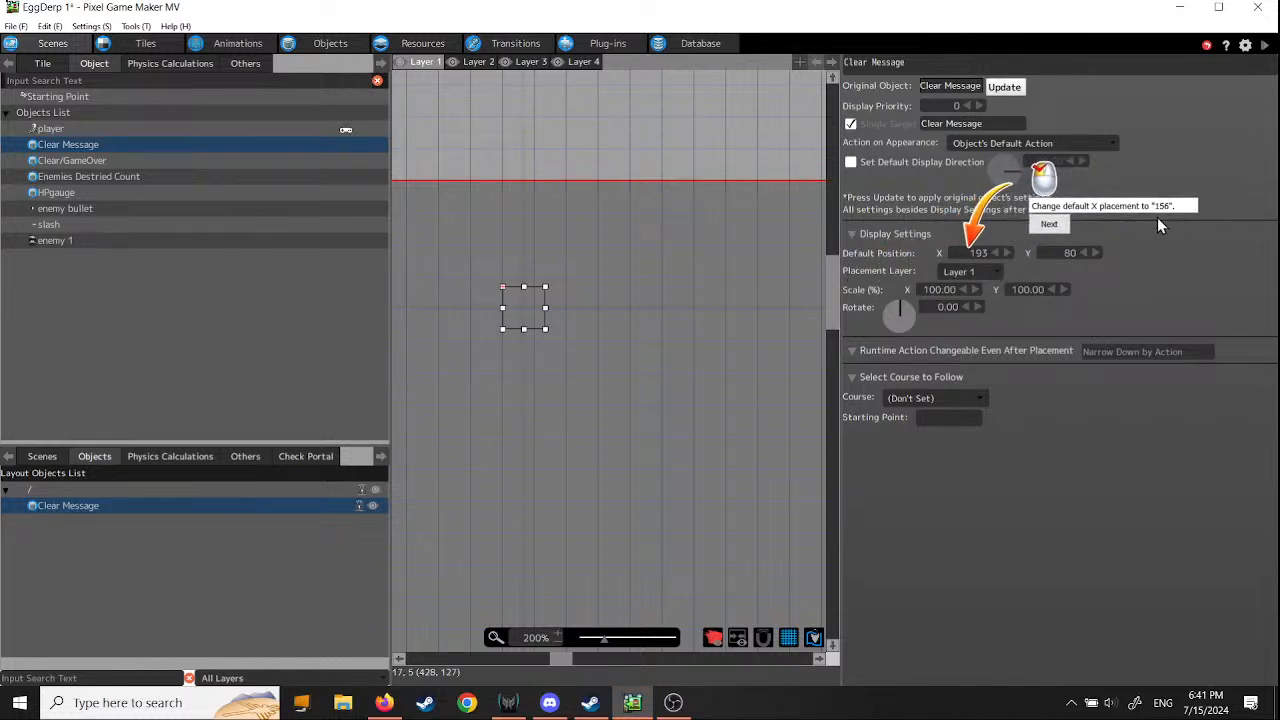
- Set the placed Clear Message object's default position to X 156 and Y 112
left_click(979, 252)
type("156")
left_click(1049, 225)
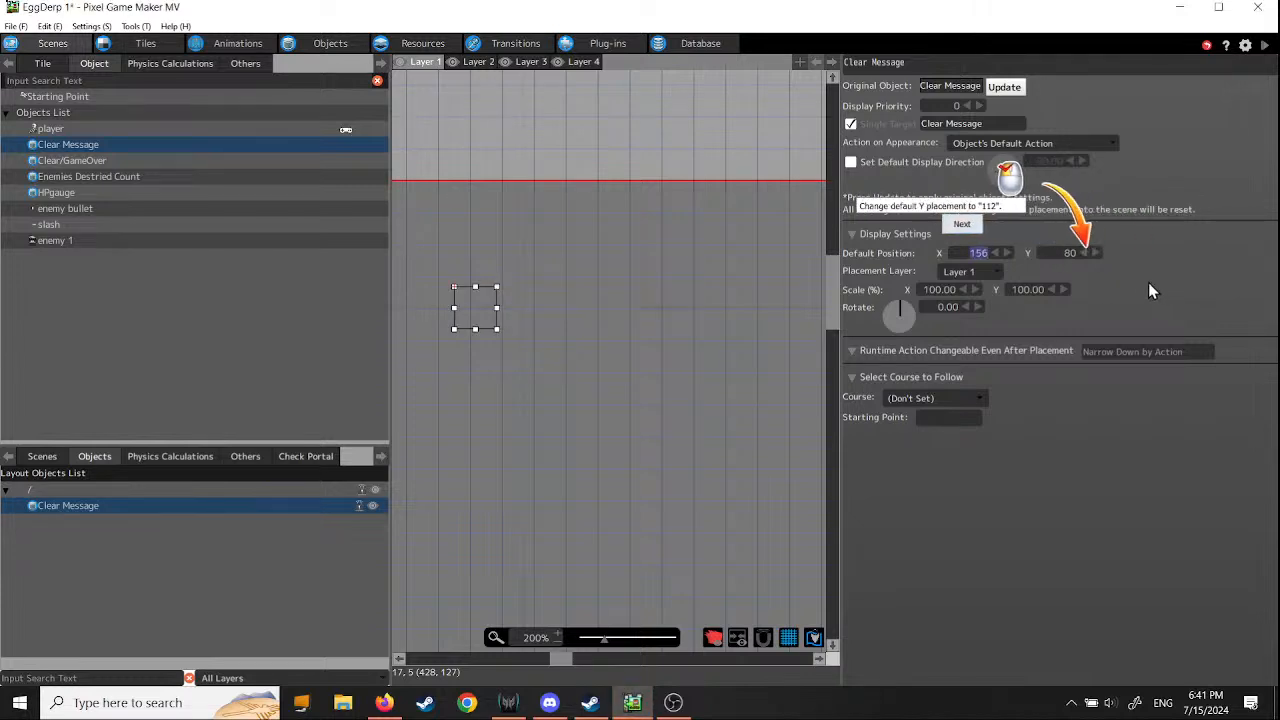
left_click(1058, 252)
type("112")
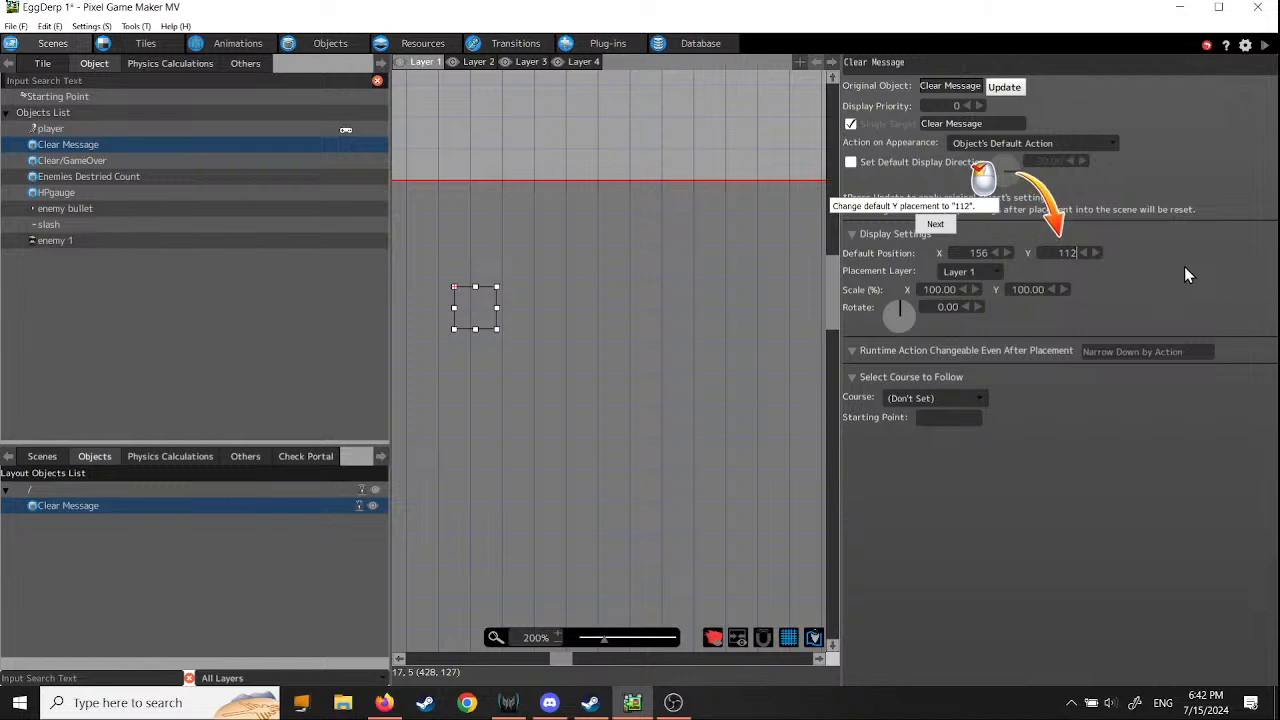
left_click(935, 224)
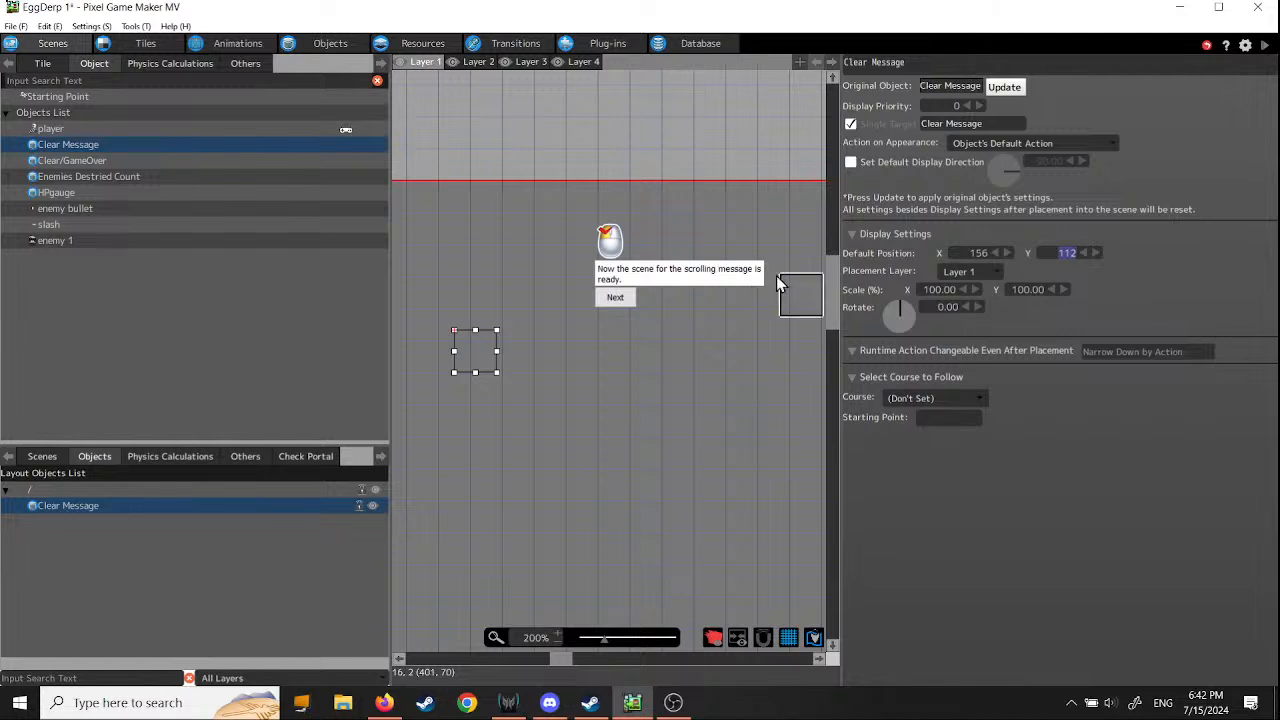
left_click(613, 298)
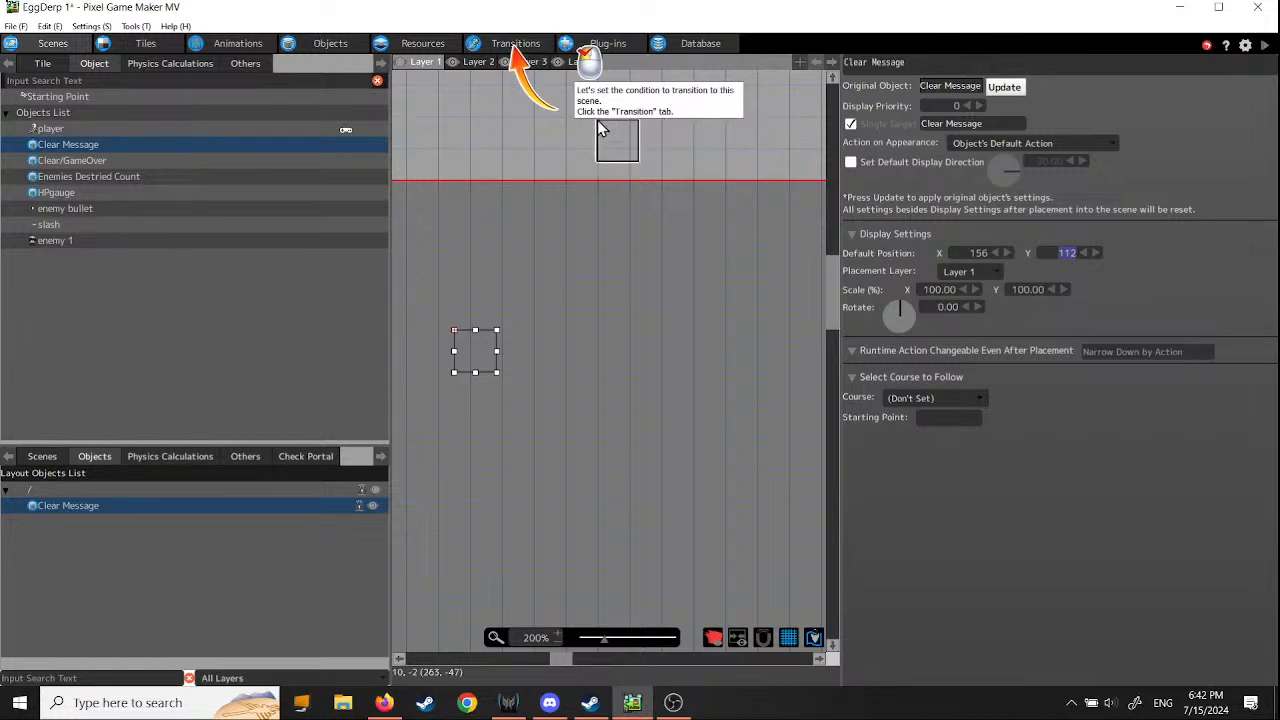
- Add scene 2 and the clear scene to the screen flow, staggered diagonally below scene 1
left_click(515, 44)
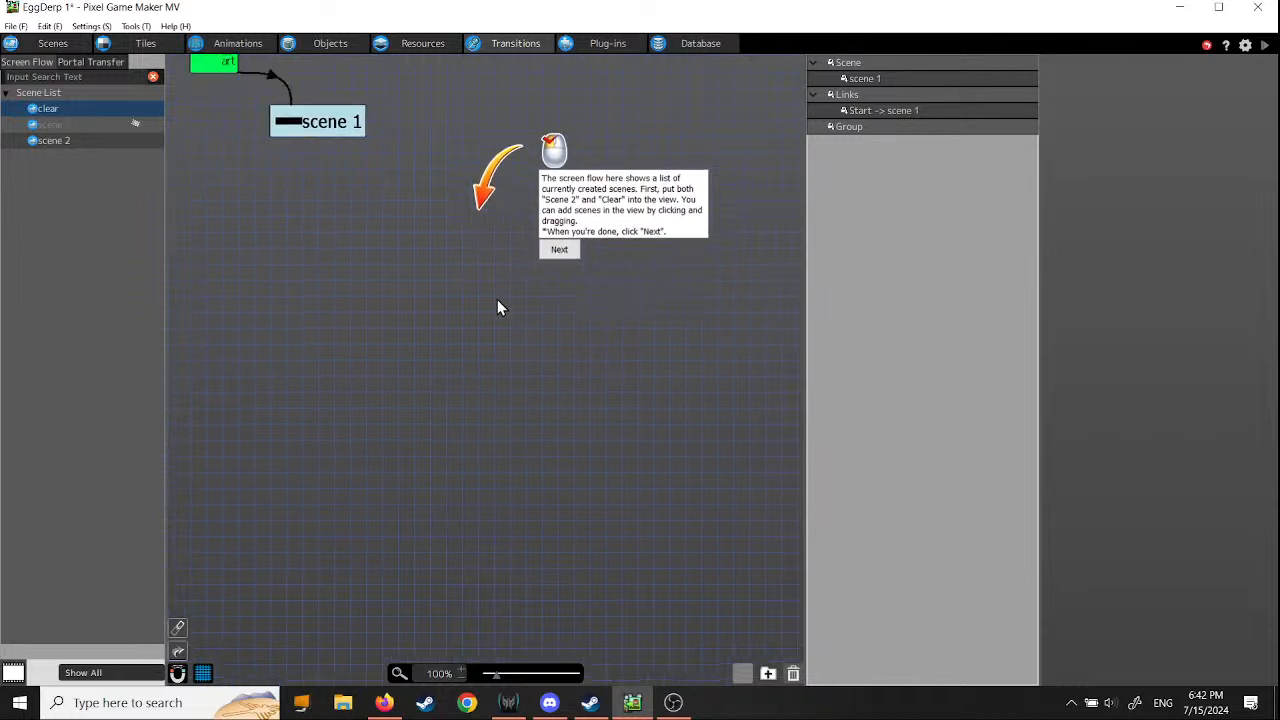
left_click_drag(497, 299, 593, 431)
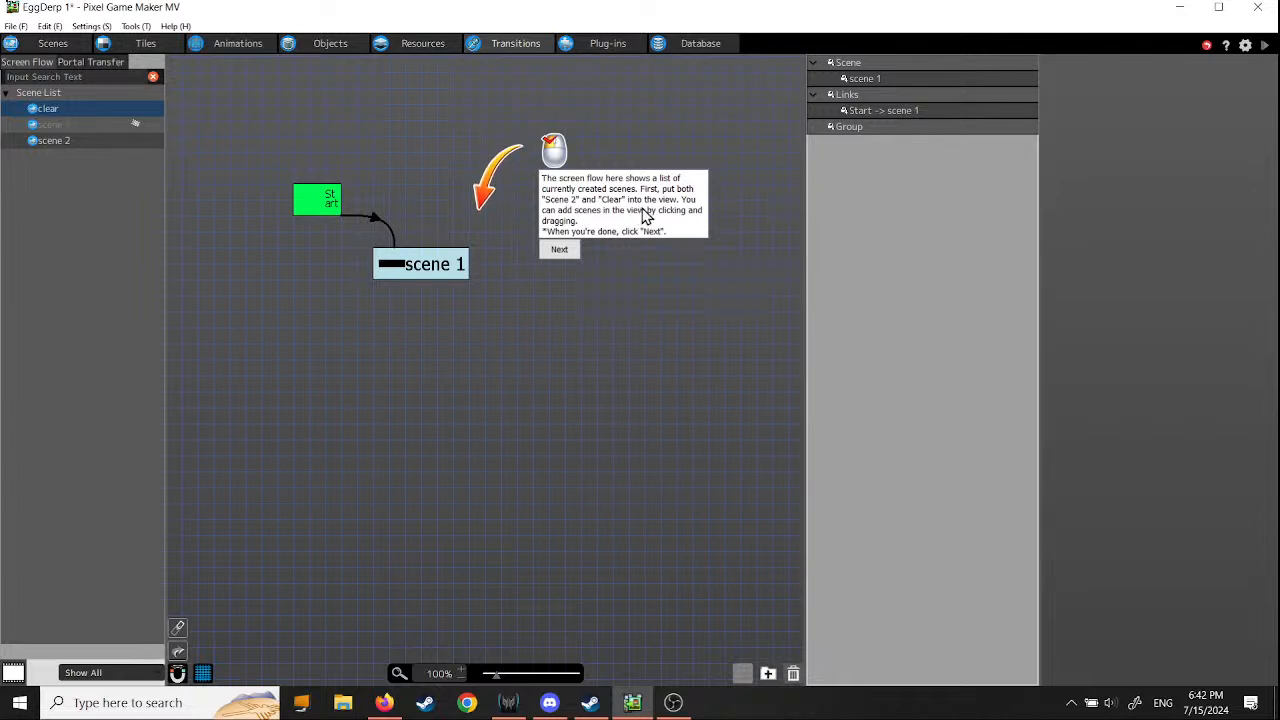
left_click(33, 142)
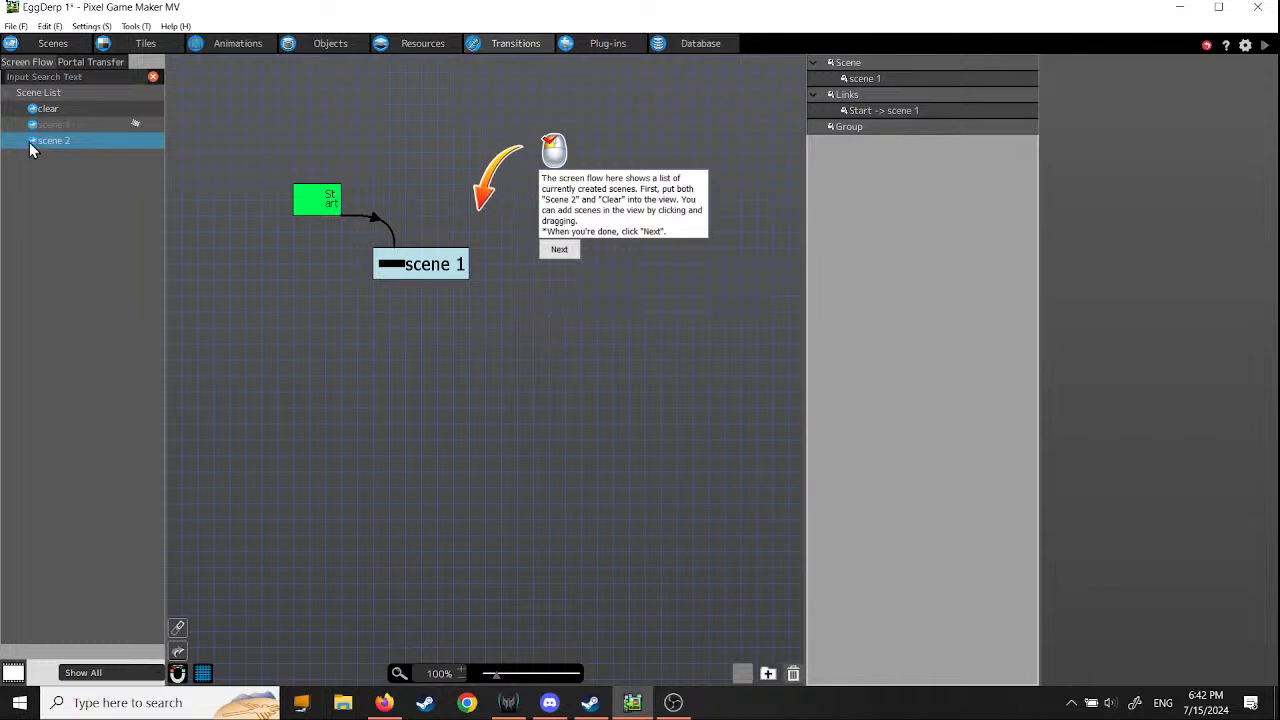
left_click_drag(199, 219, 510, 315)
left_click_drag(33, 113, 604, 400)
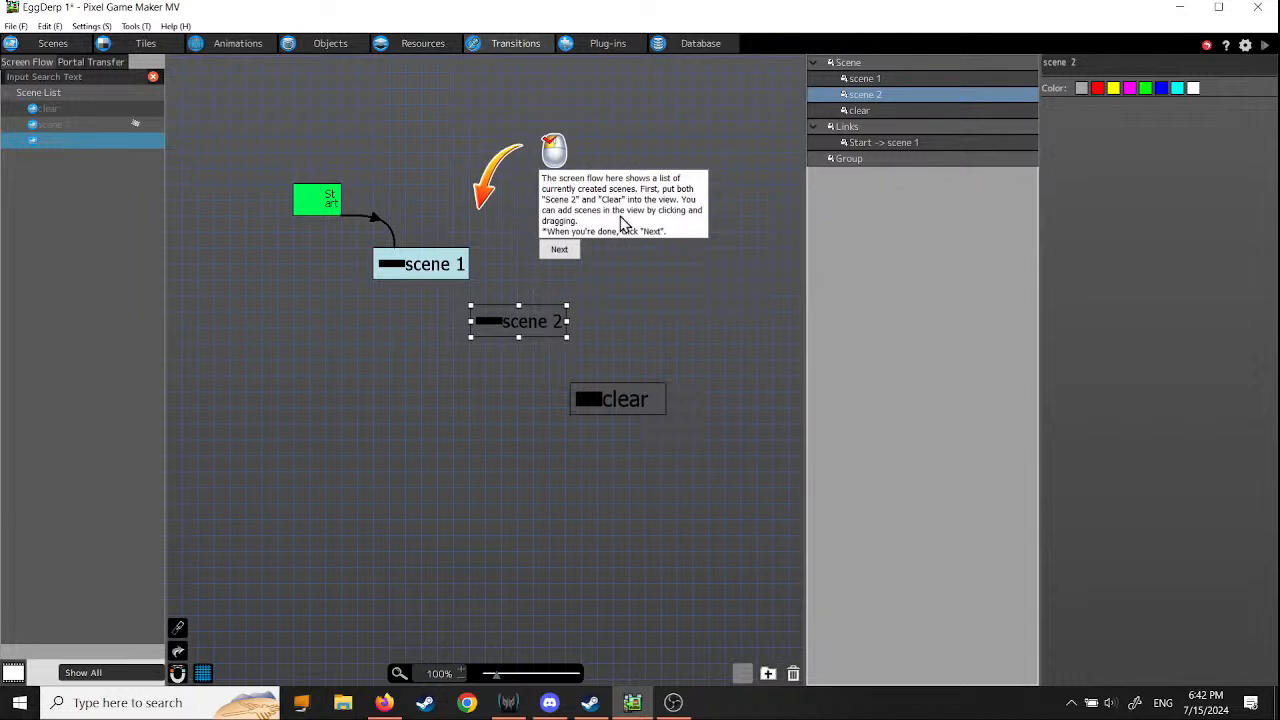
left_click(558, 251)
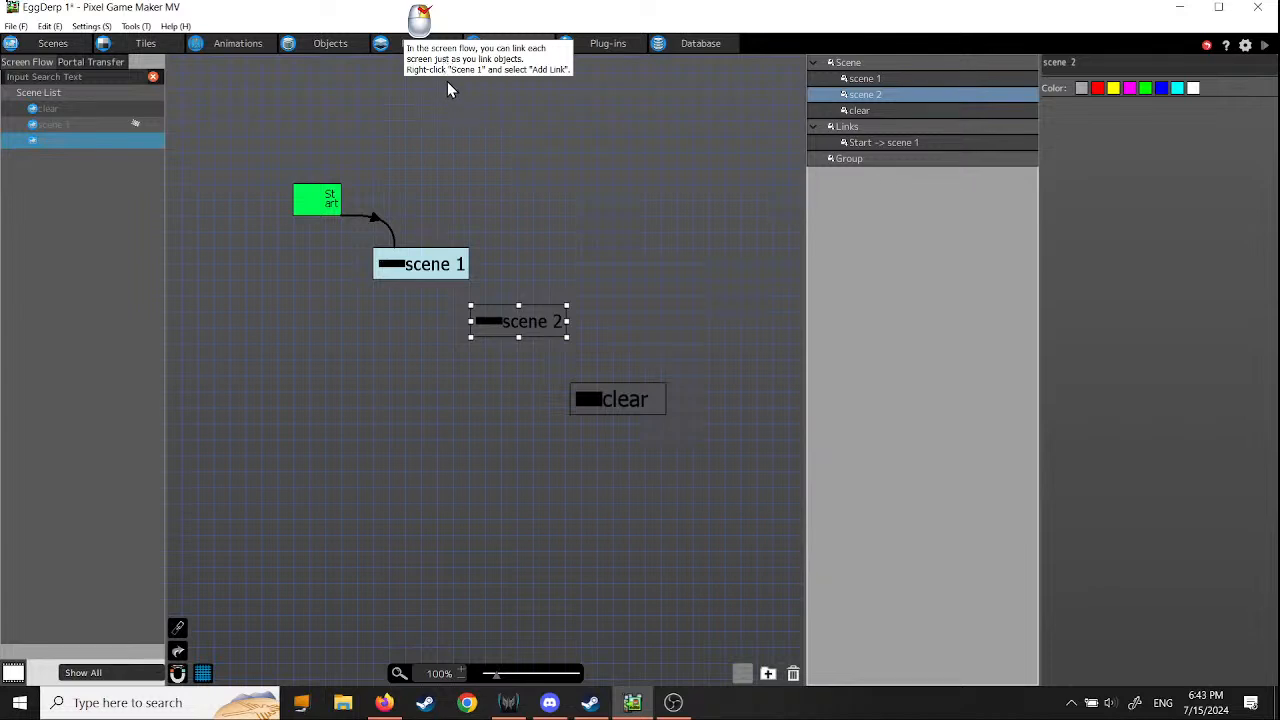
- Link scene 1 to the clear scene in the screen flow and move clear directly below scene 1
right_click(453, 268)
left_click(494, 297)
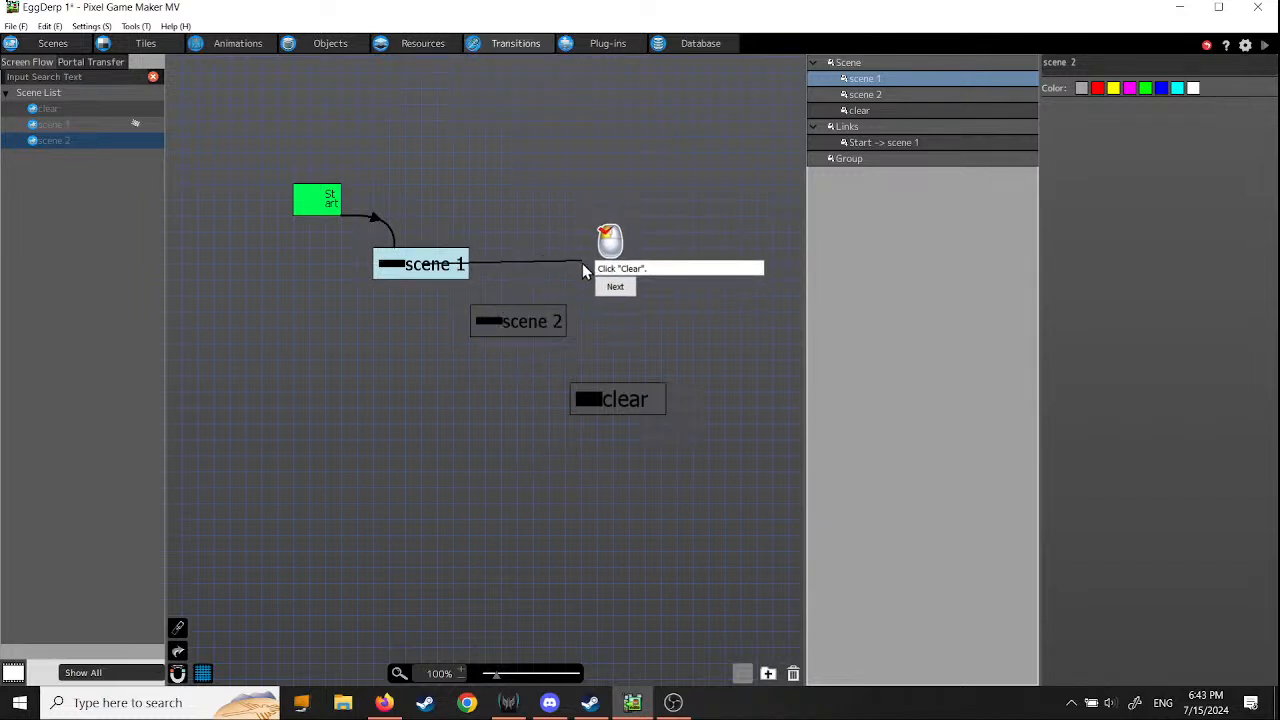
left_click(611, 403)
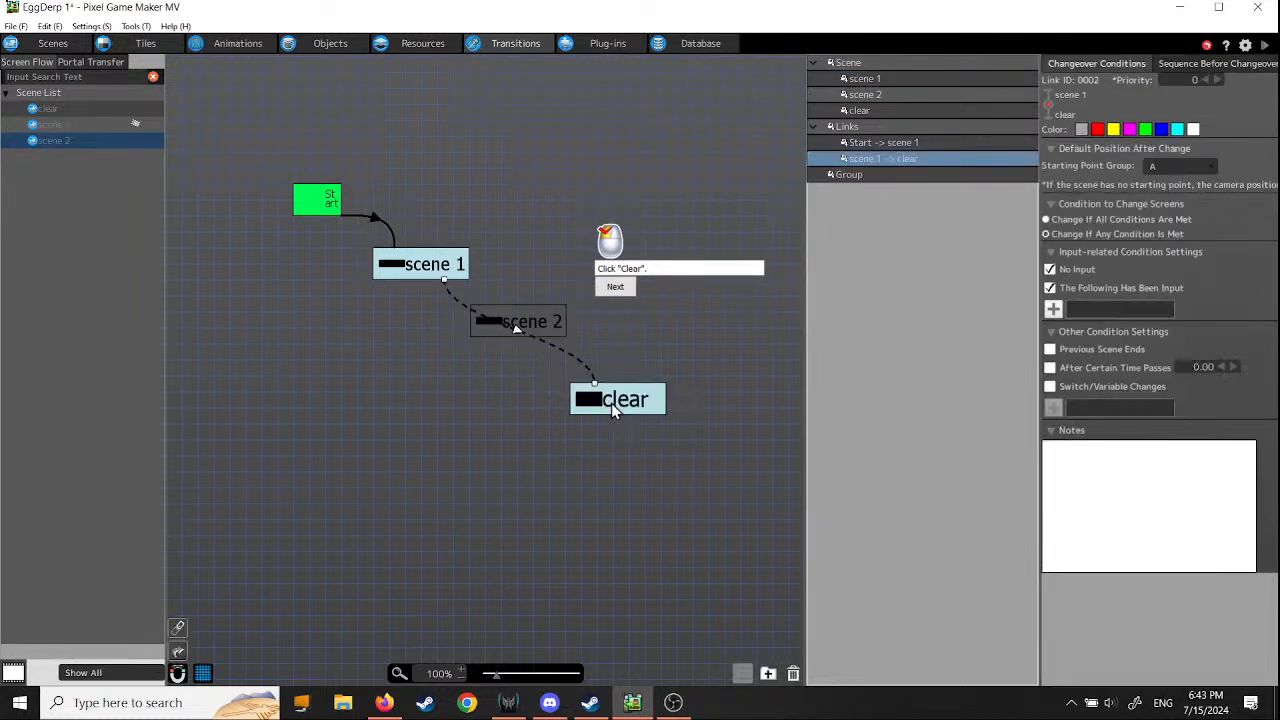
left_click_drag(611, 403, 426, 411)
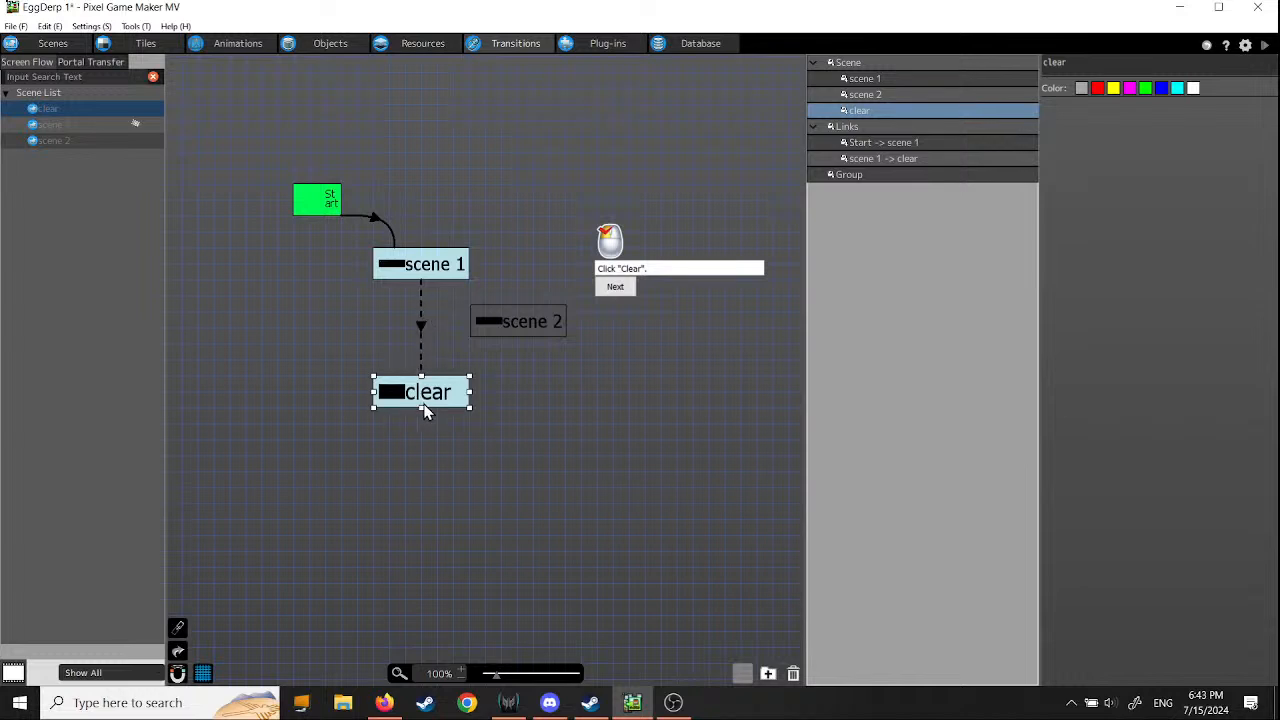
left_click(615, 287)
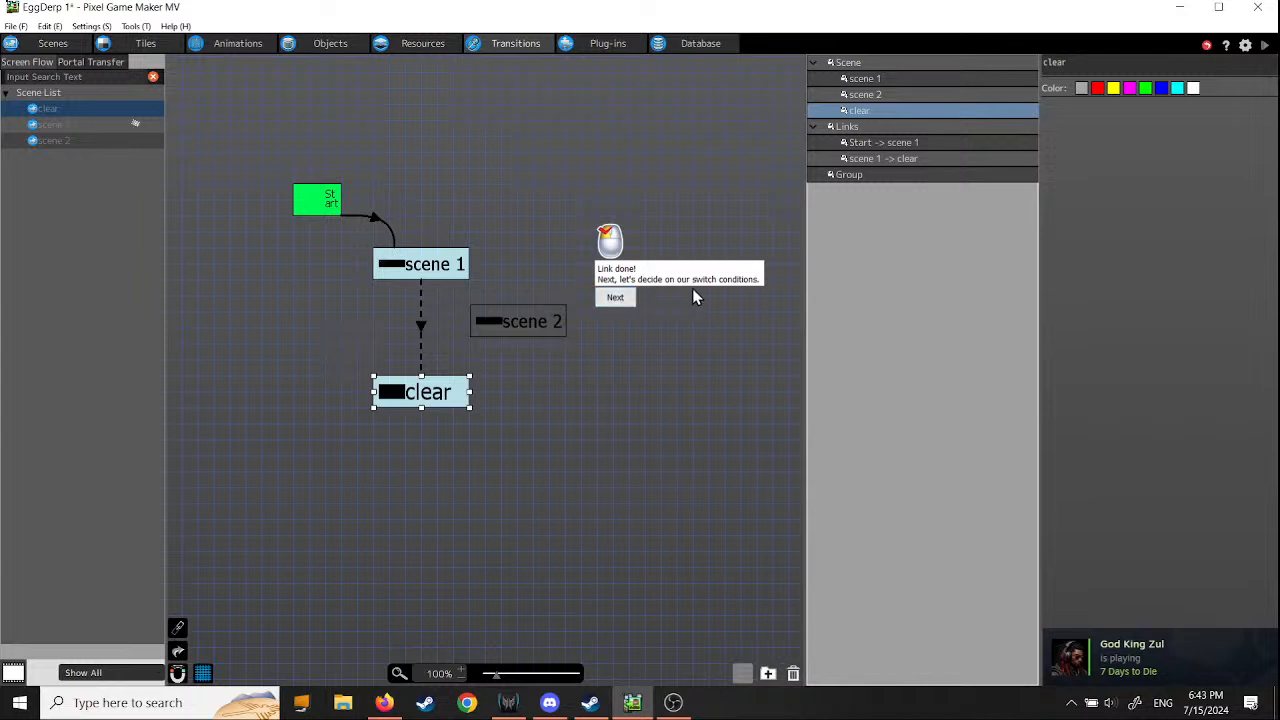
left_click(615, 298)
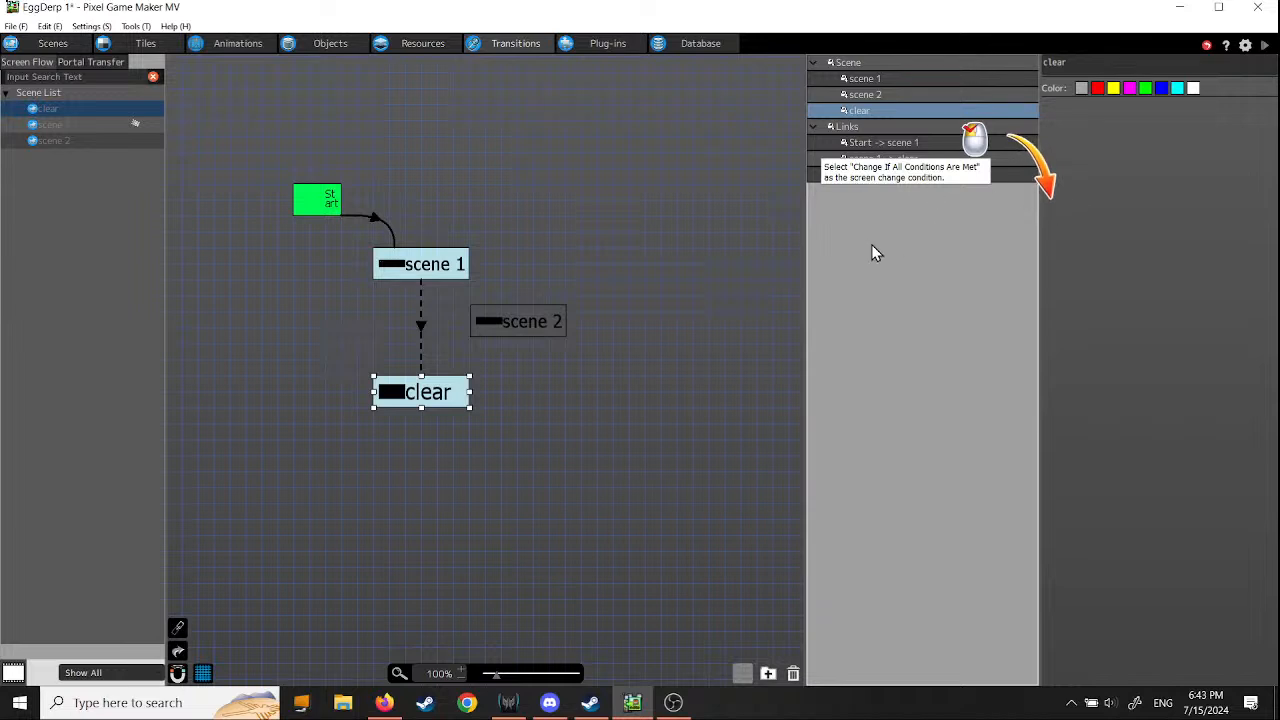
- Set the scene 1 to clear link to change if all conditions are met, with both input conditions disabled and Previous Scene Ends enabled
left_click(421, 333)
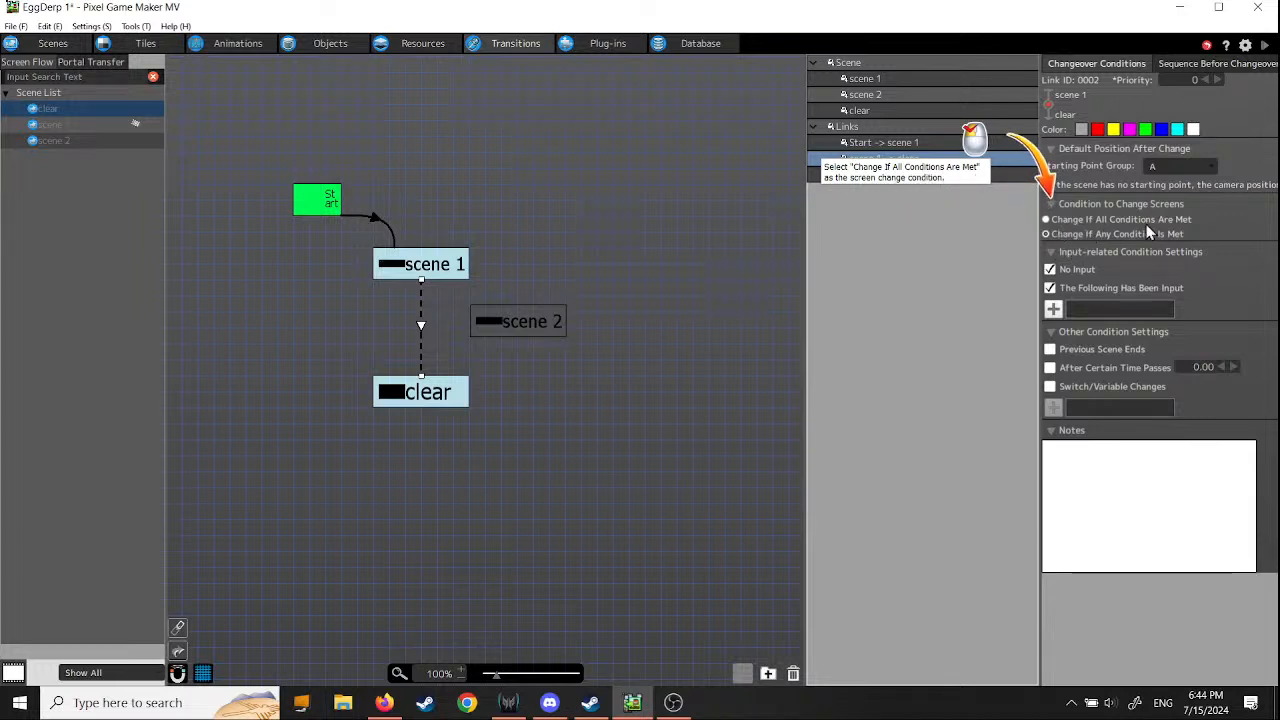
left_click(1046, 219)
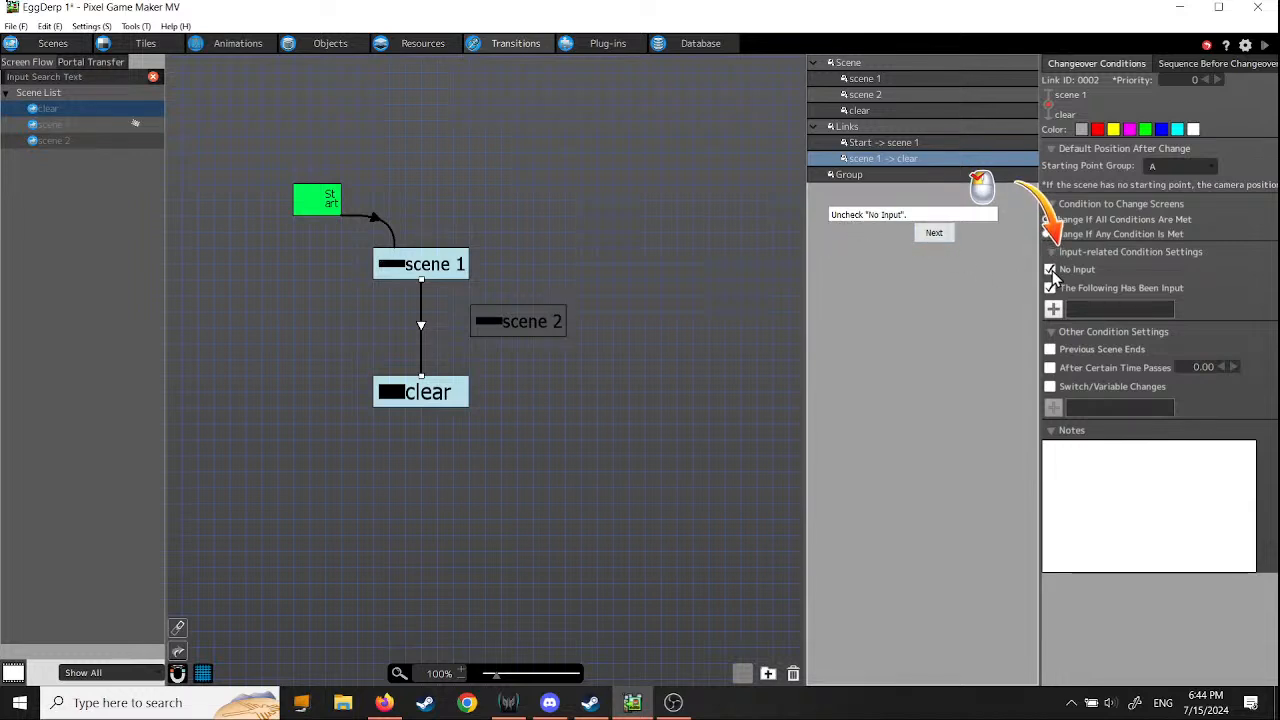
left_click(934, 236)
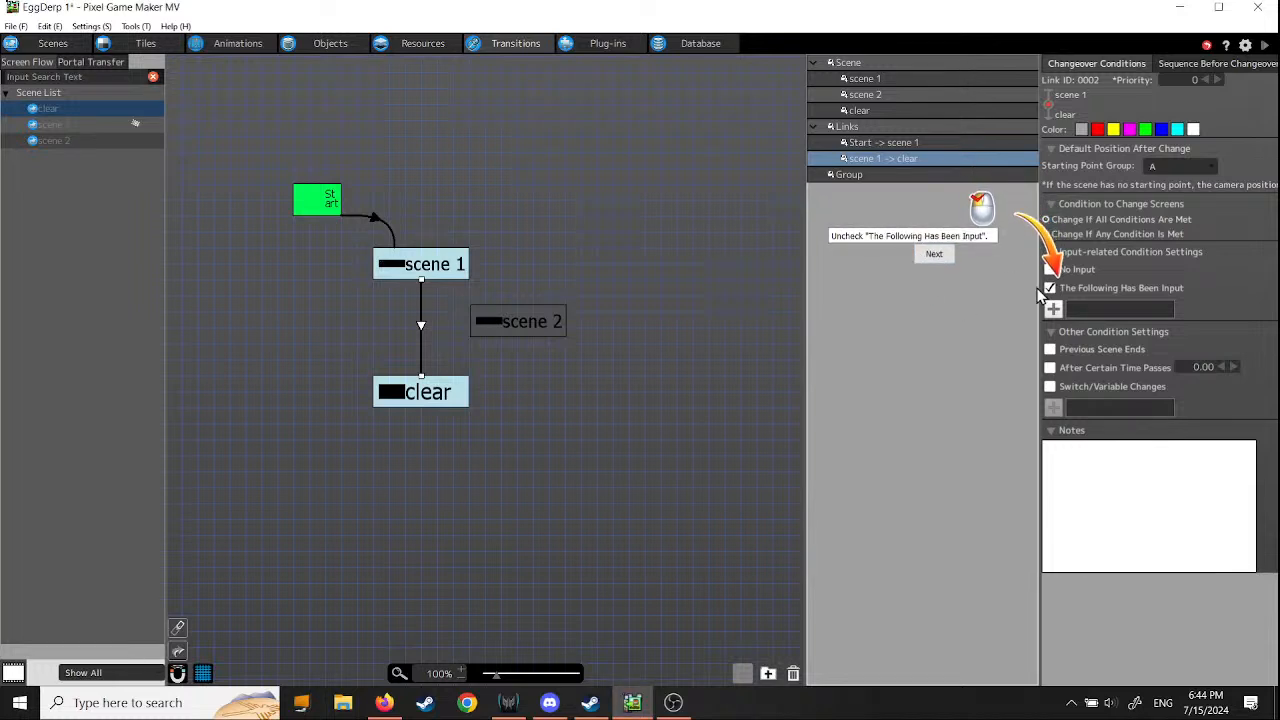
left_click(1050, 288)
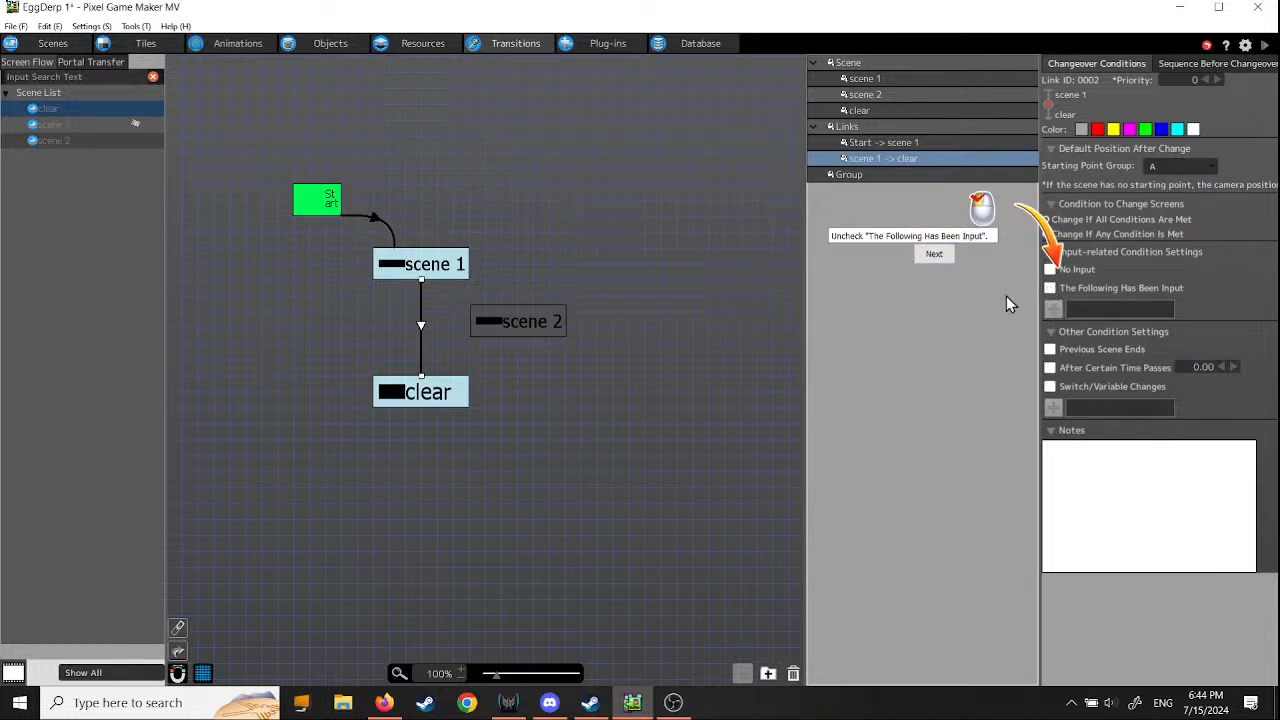
left_click(933, 254)
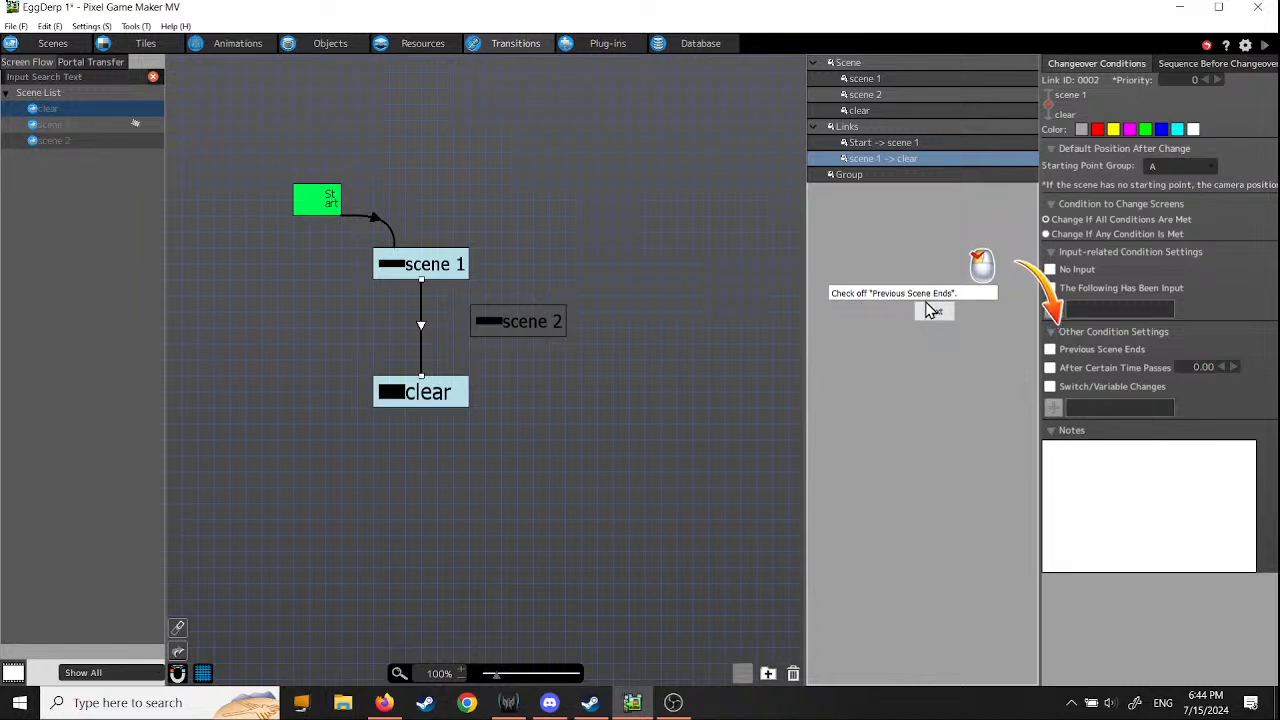
left_click(1050, 349)
left_click(932, 316)
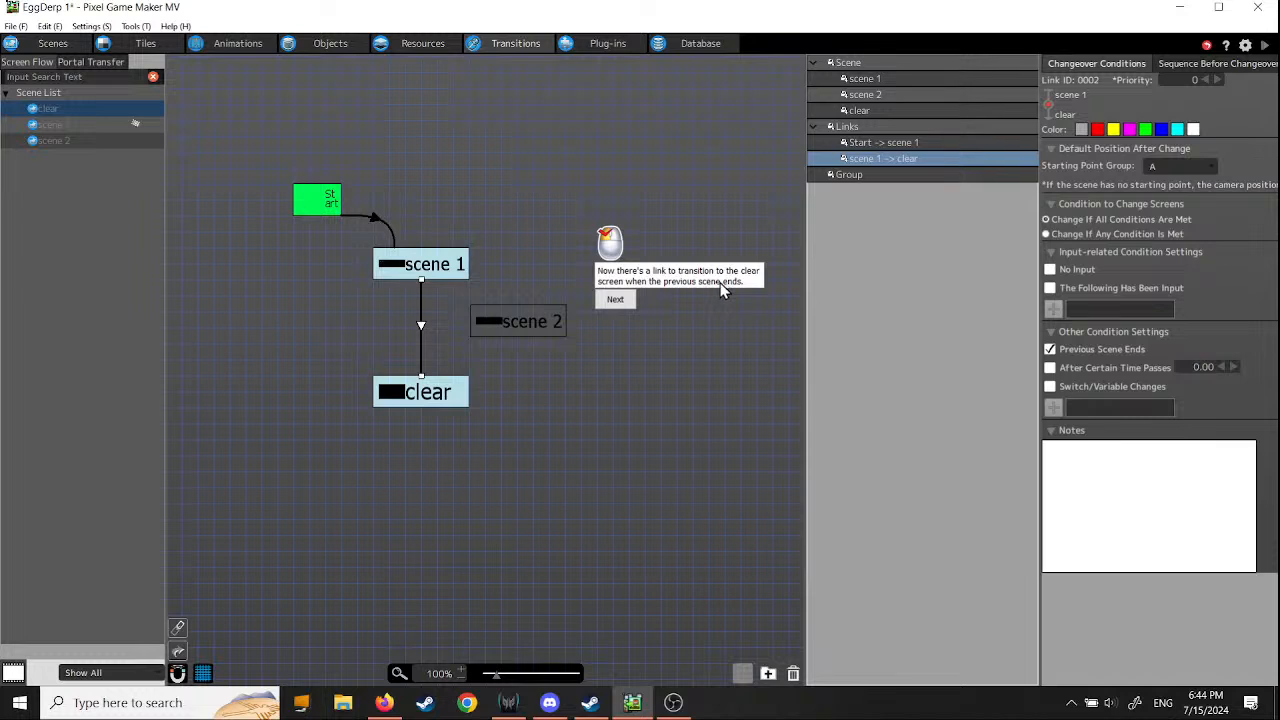
left_click(622, 303)
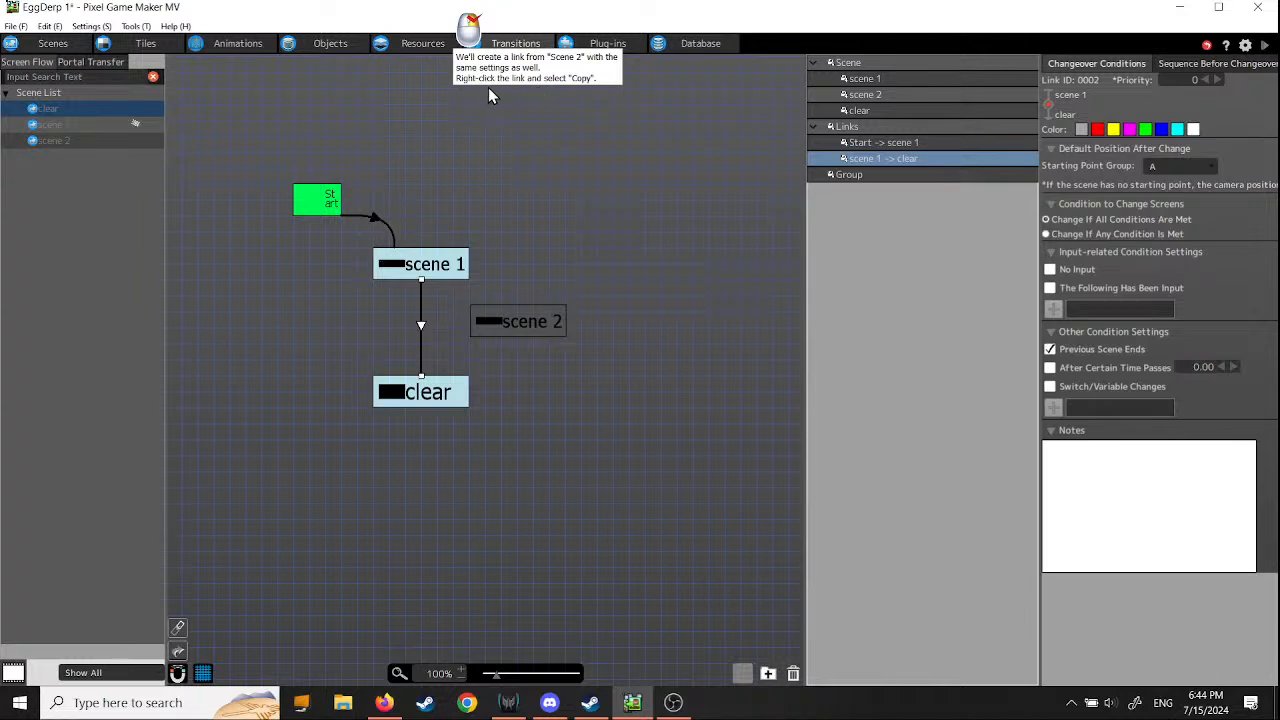
- Copy the scene 1 to clear link and paste it as a link from scene 2 to clear
right_click(421, 328)
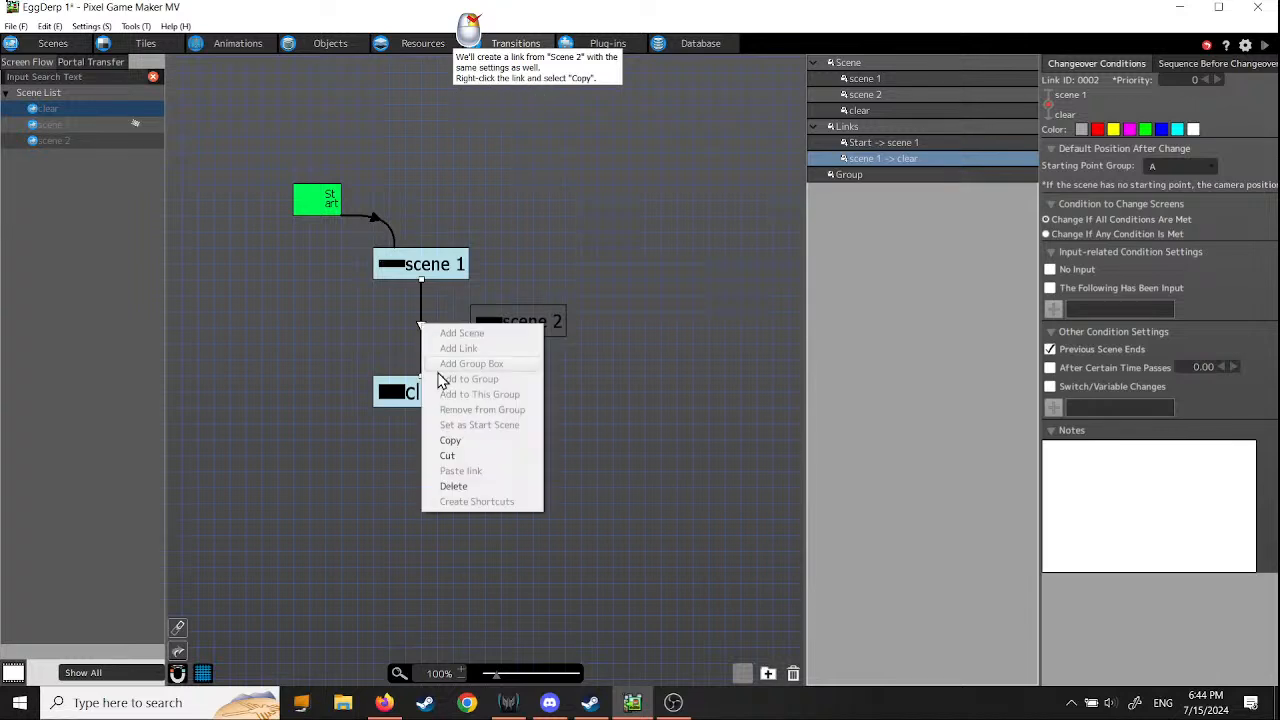
left_click(455, 442)
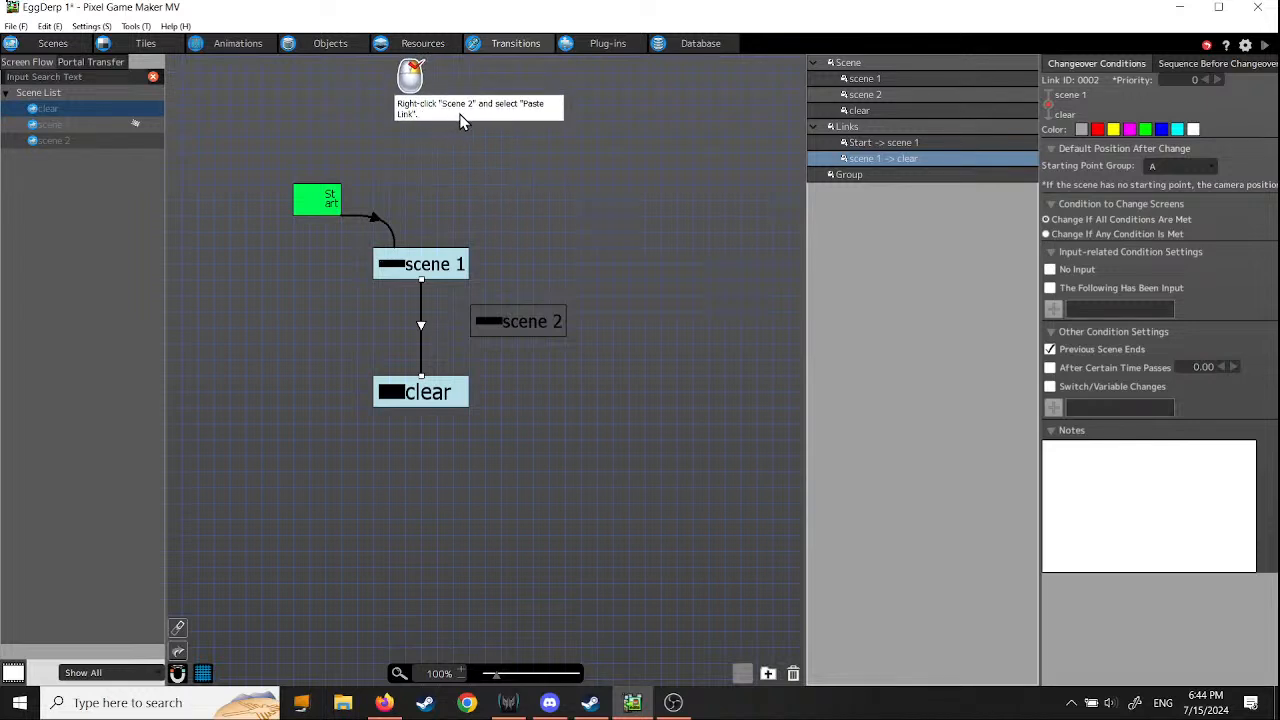
right_click(518, 331)
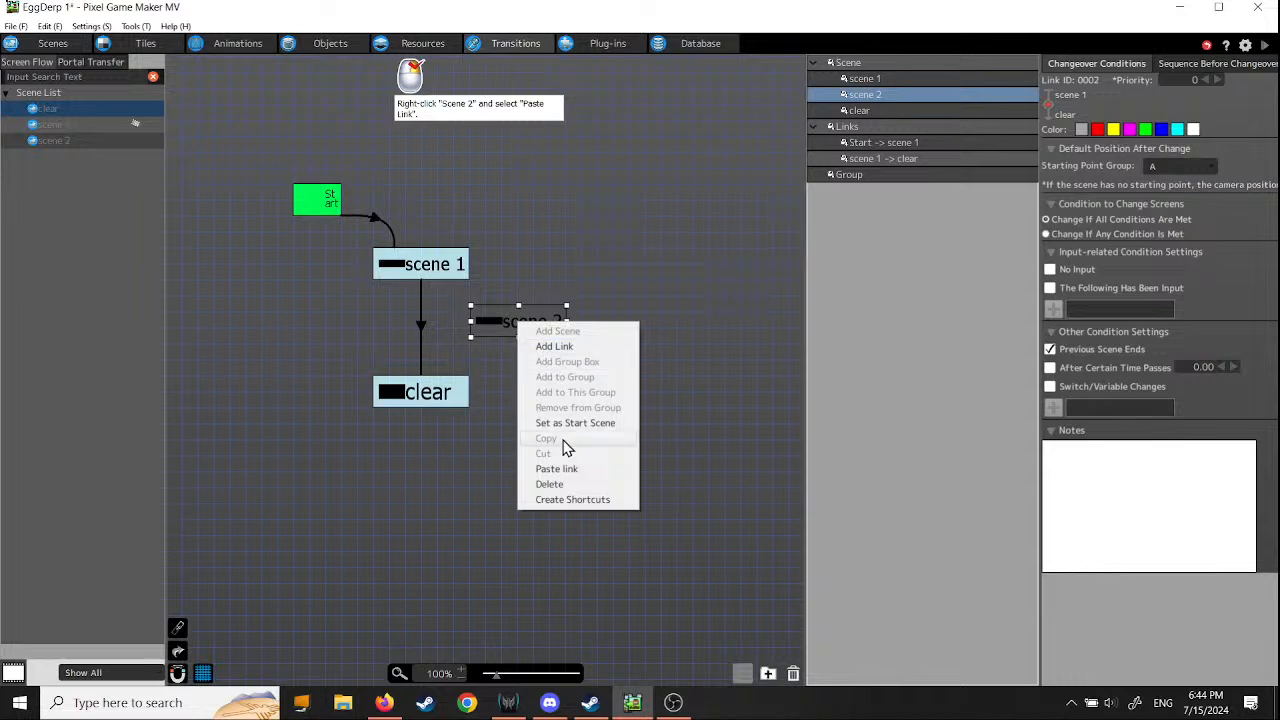
left_click(557, 469)
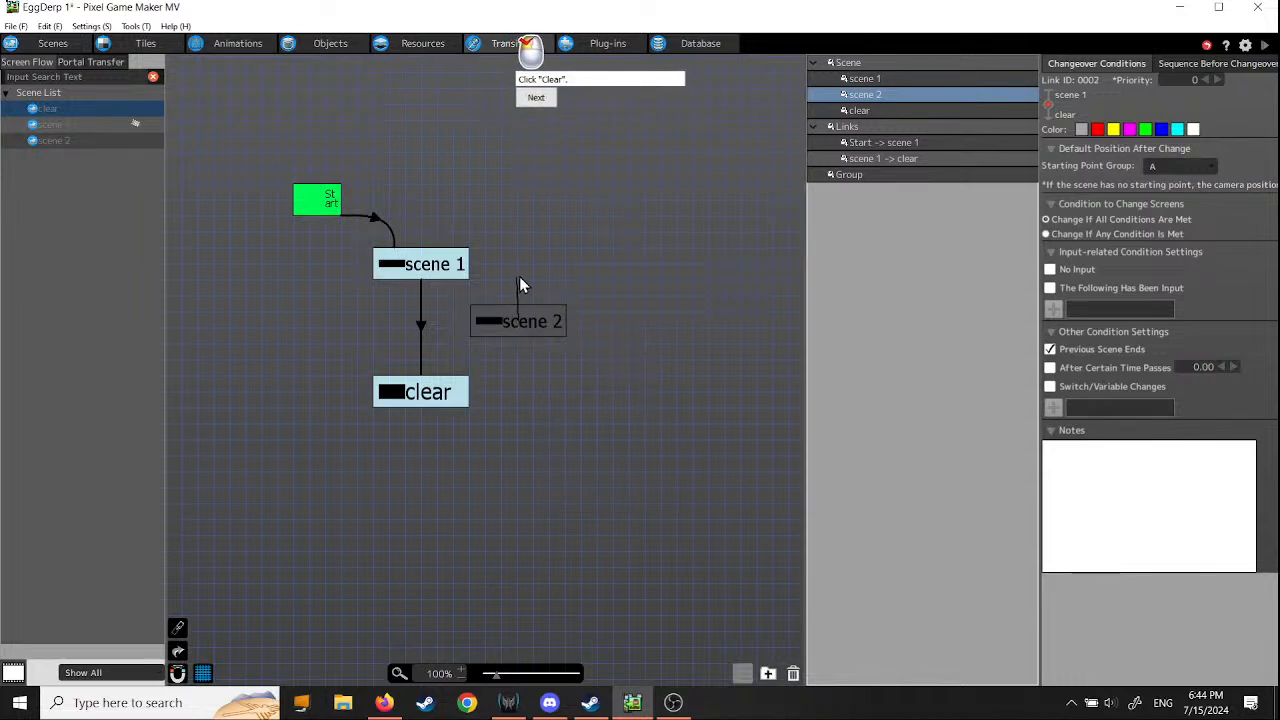
left_click(445, 399)
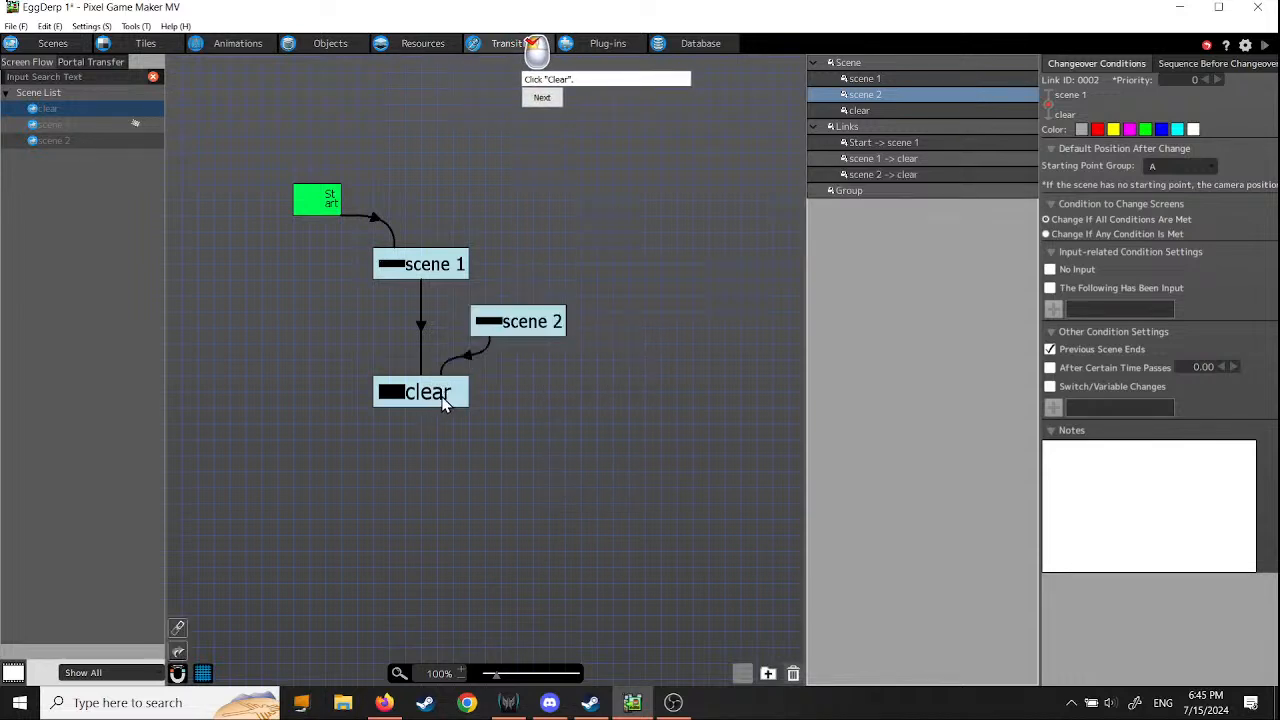
left_click(538, 100)
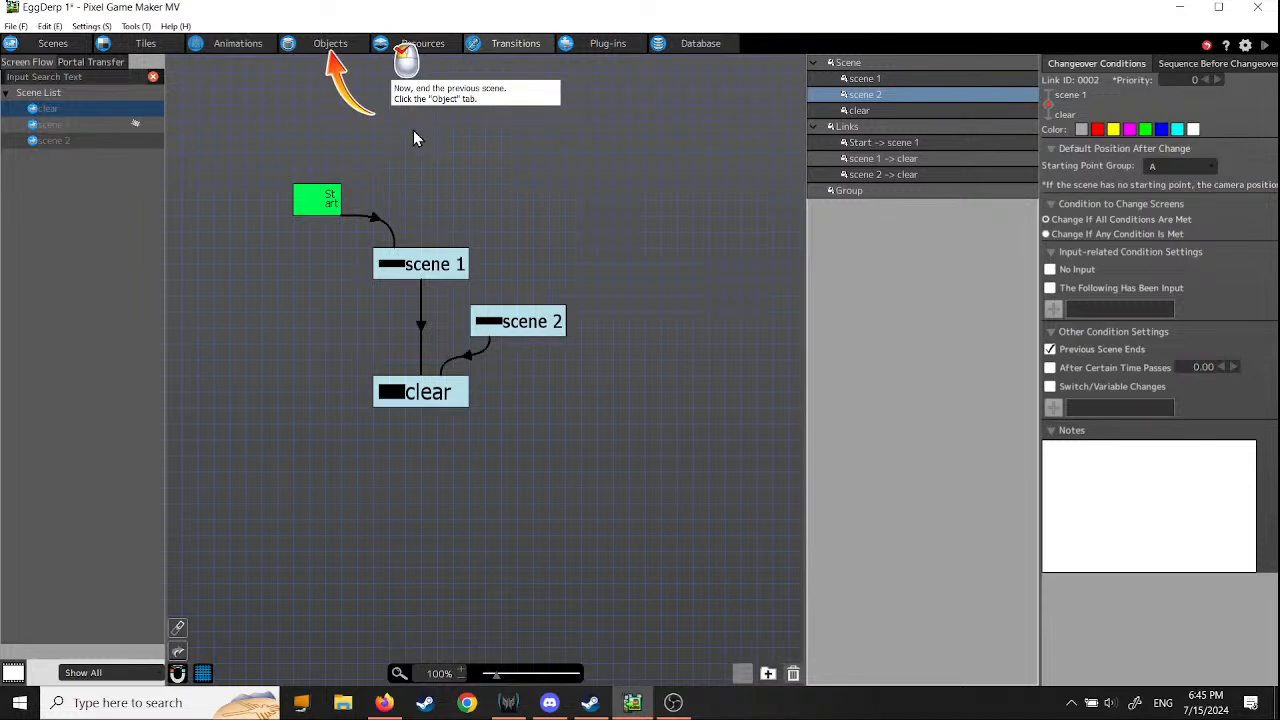
- Add a new action to the Clear/GameOver object's action program, above the Game Clear and Default State actions
left_click(330, 43)
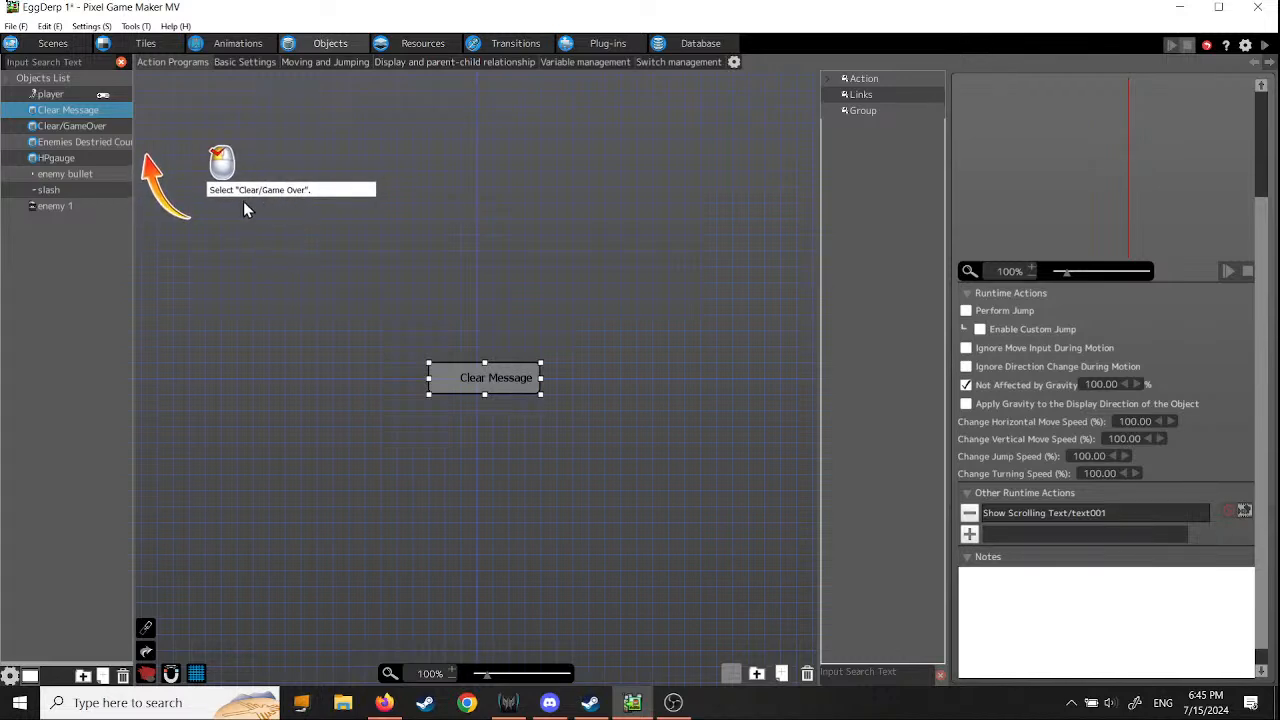
left_click(74, 125)
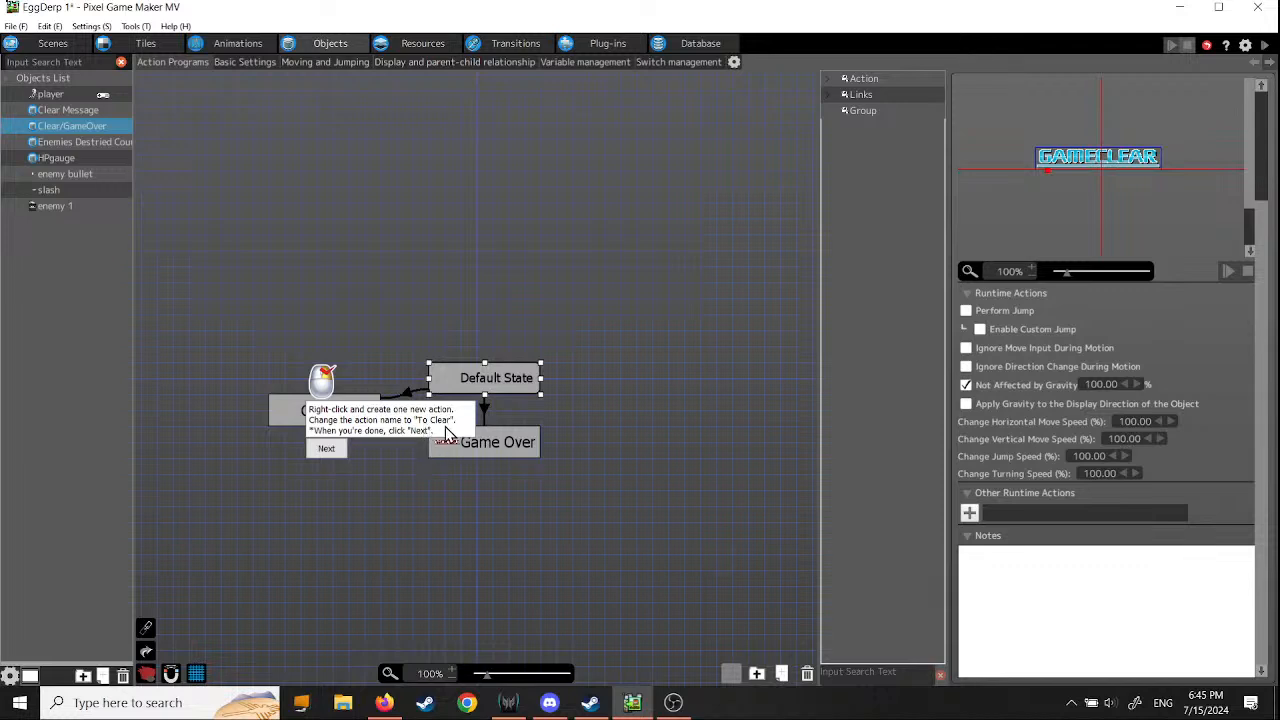
right_click(333, 303)
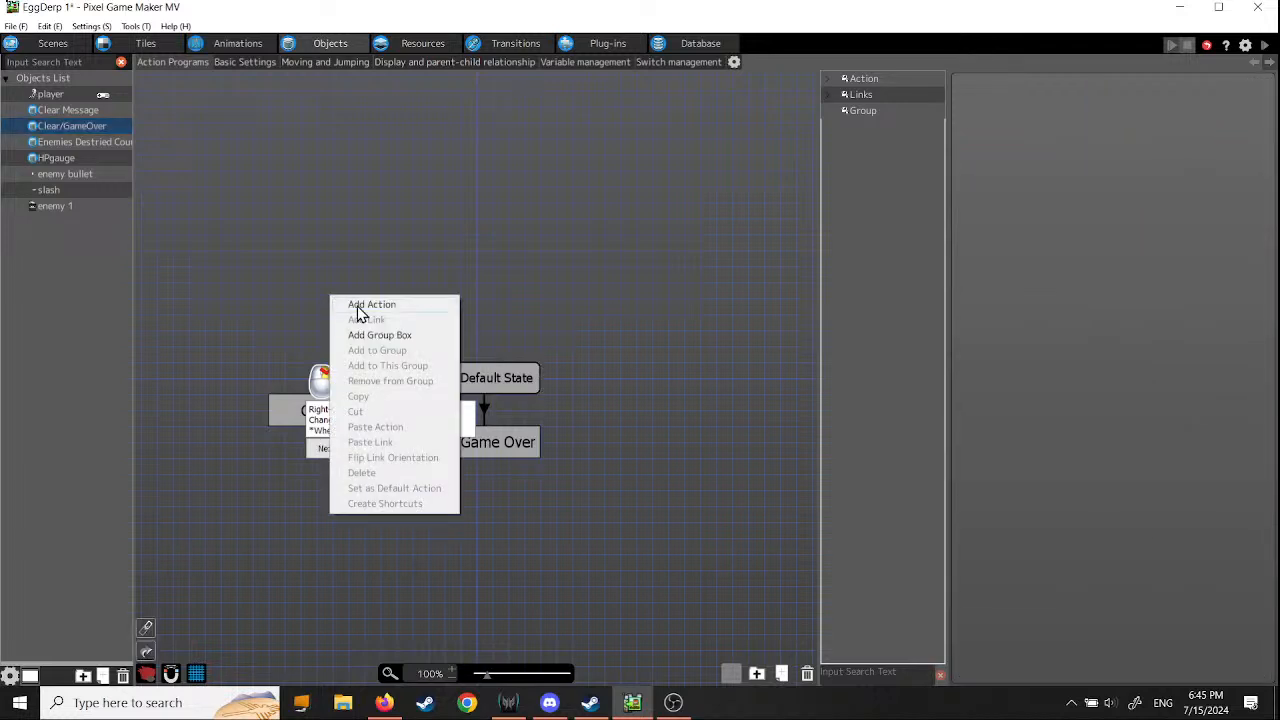
left_click(358, 309)
left_click_drag(409, 318, 412, 322)
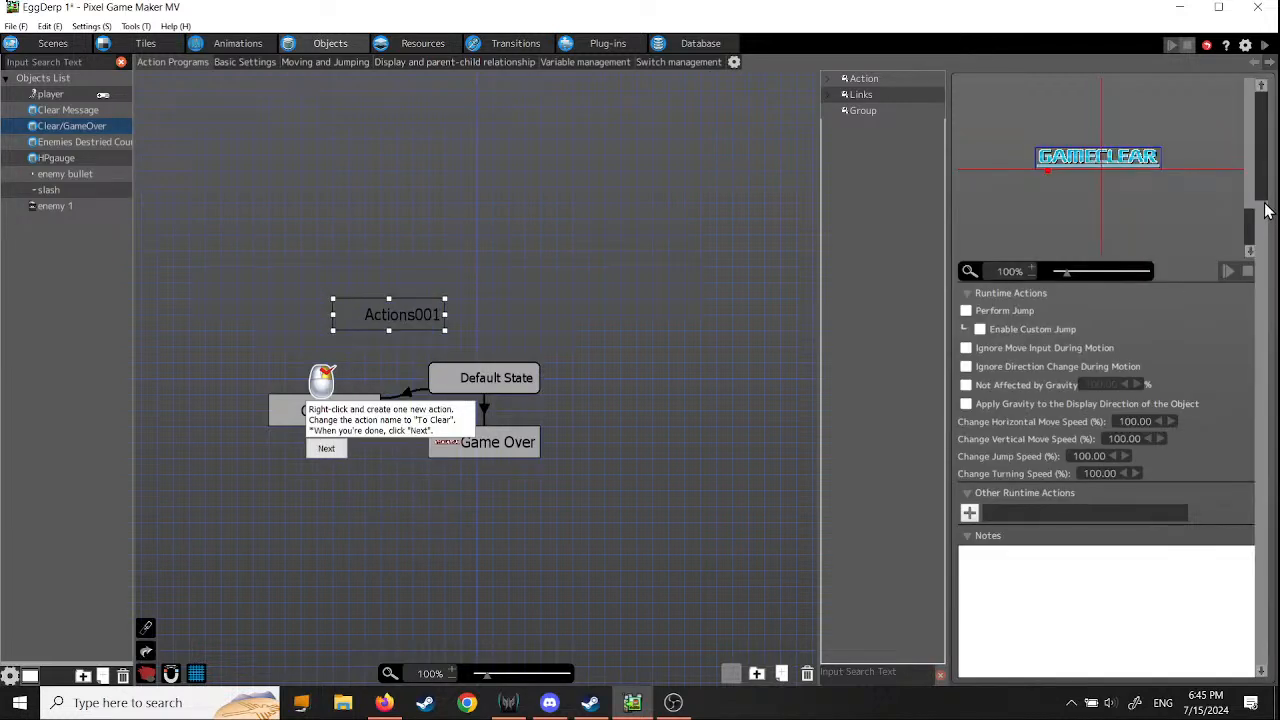
- Rename the new action in the Clear/GameOver object to "To Clear"
left_click_drag(1263, 224, 1266, 102)
left_click_drag(1016, 89, 939, 90)
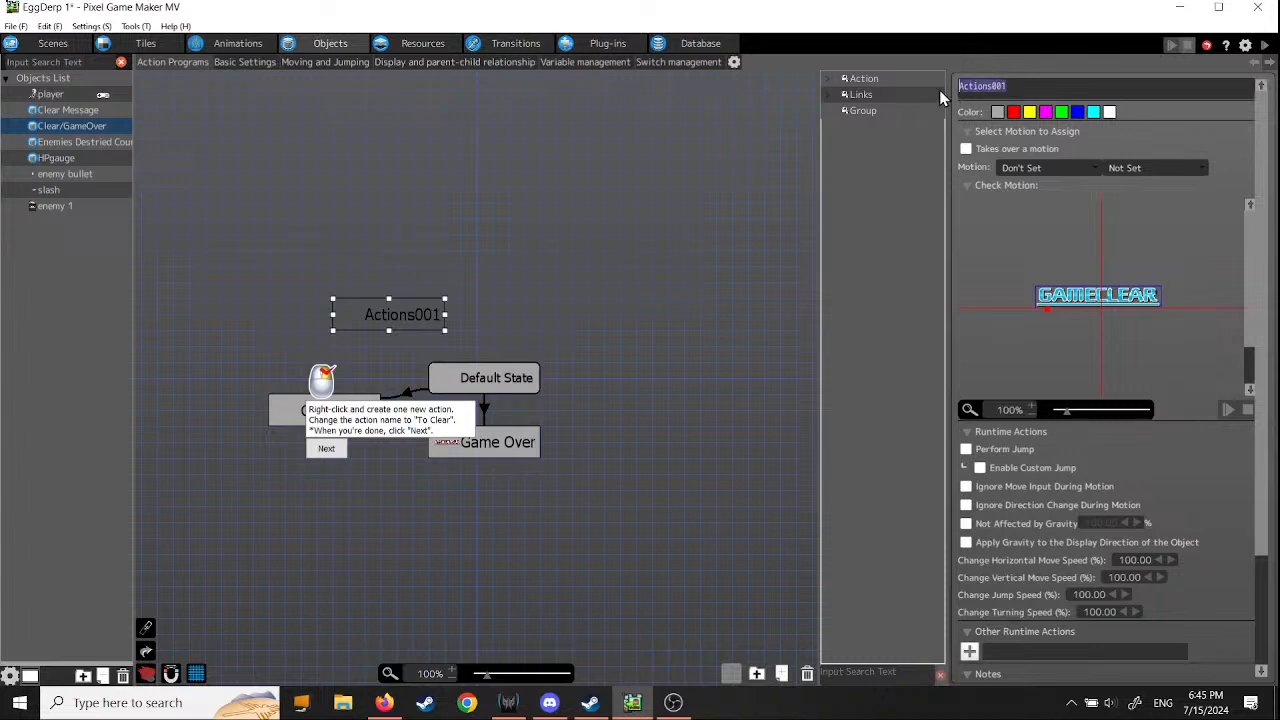
type("To Clear")
key("Return")
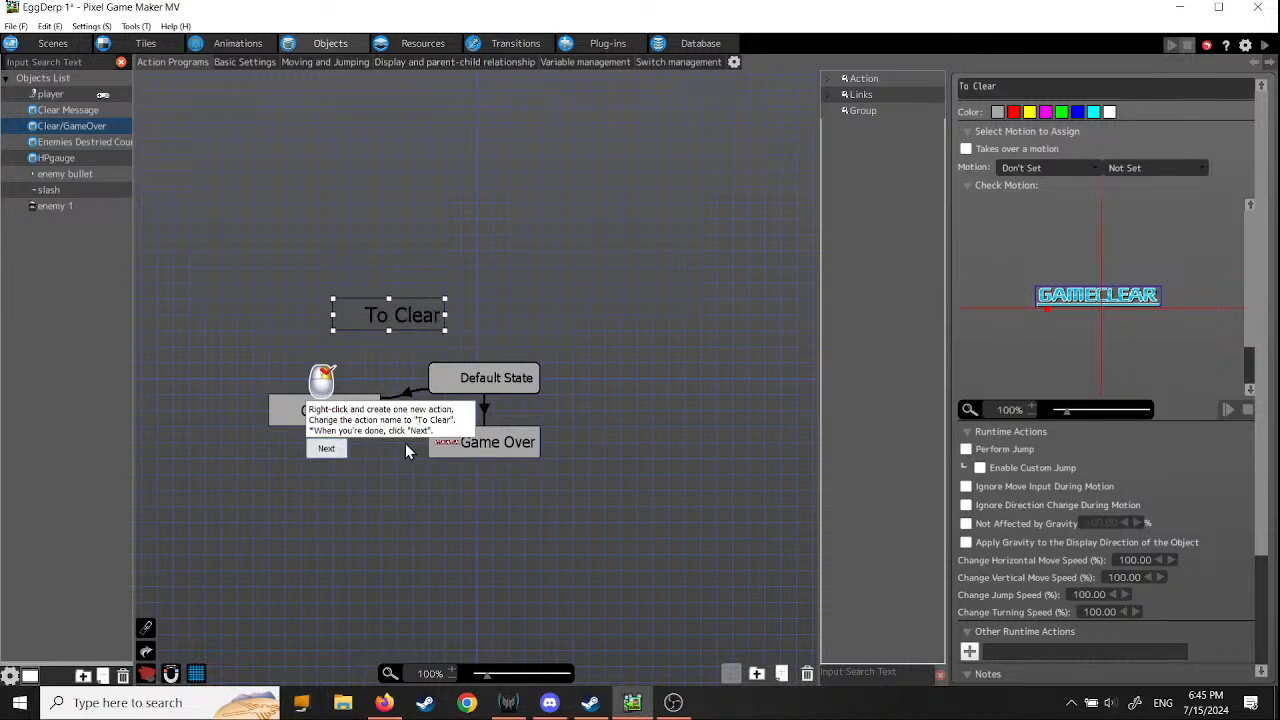
left_click(338, 448)
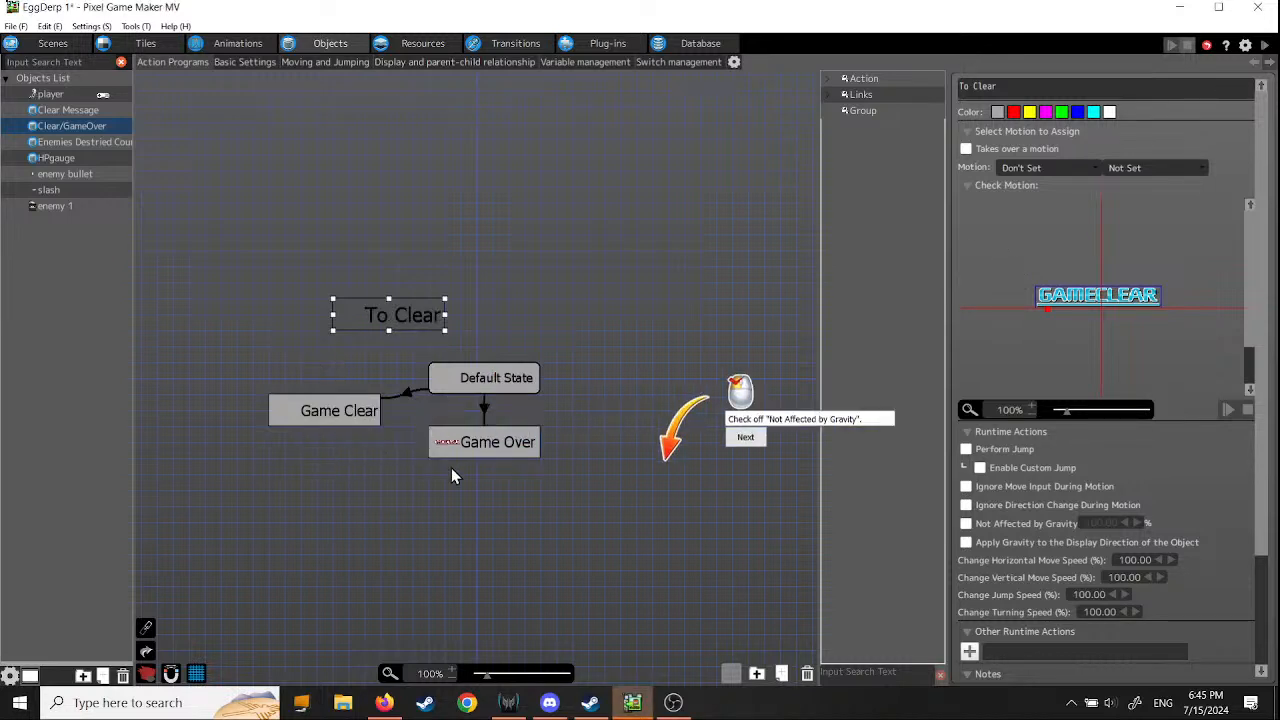
- Set the To Clear action as Not Affected by Gravity and give it an End Scene runtime action
left_click(993, 525)
left_click(1052, 443)
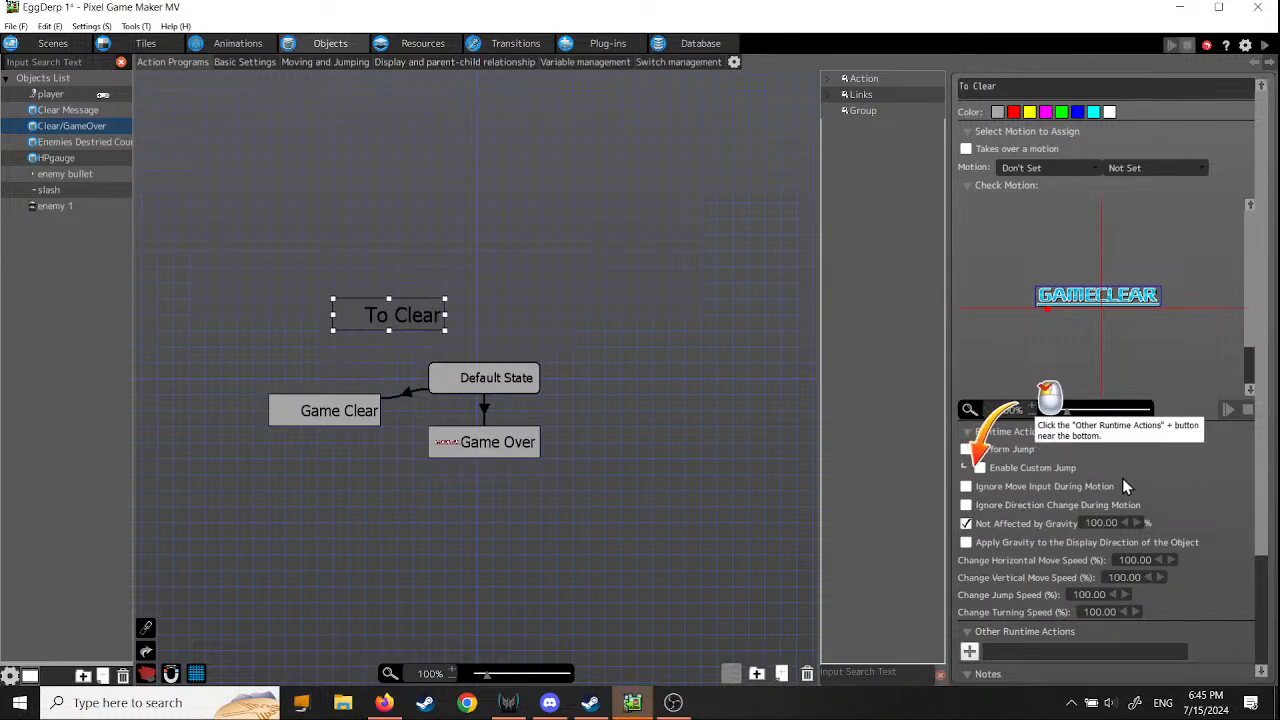
scroll(1160, 473, "down", 3)
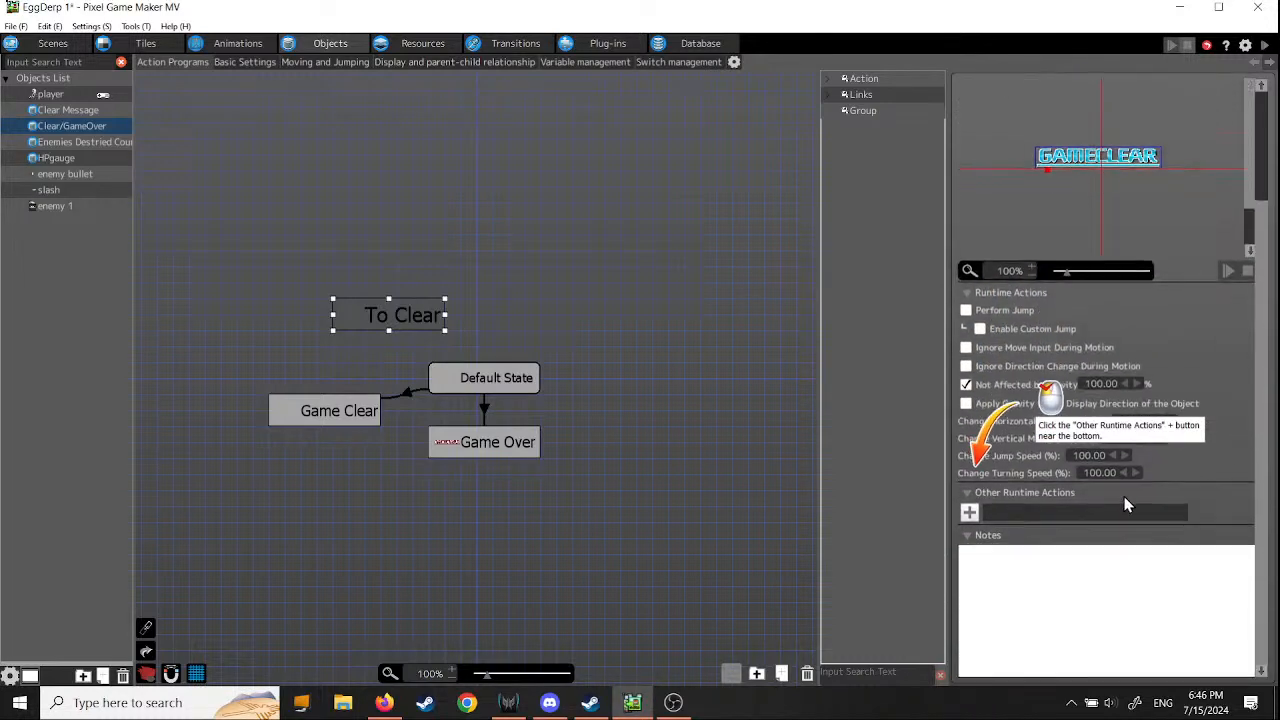
left_click(968, 513)
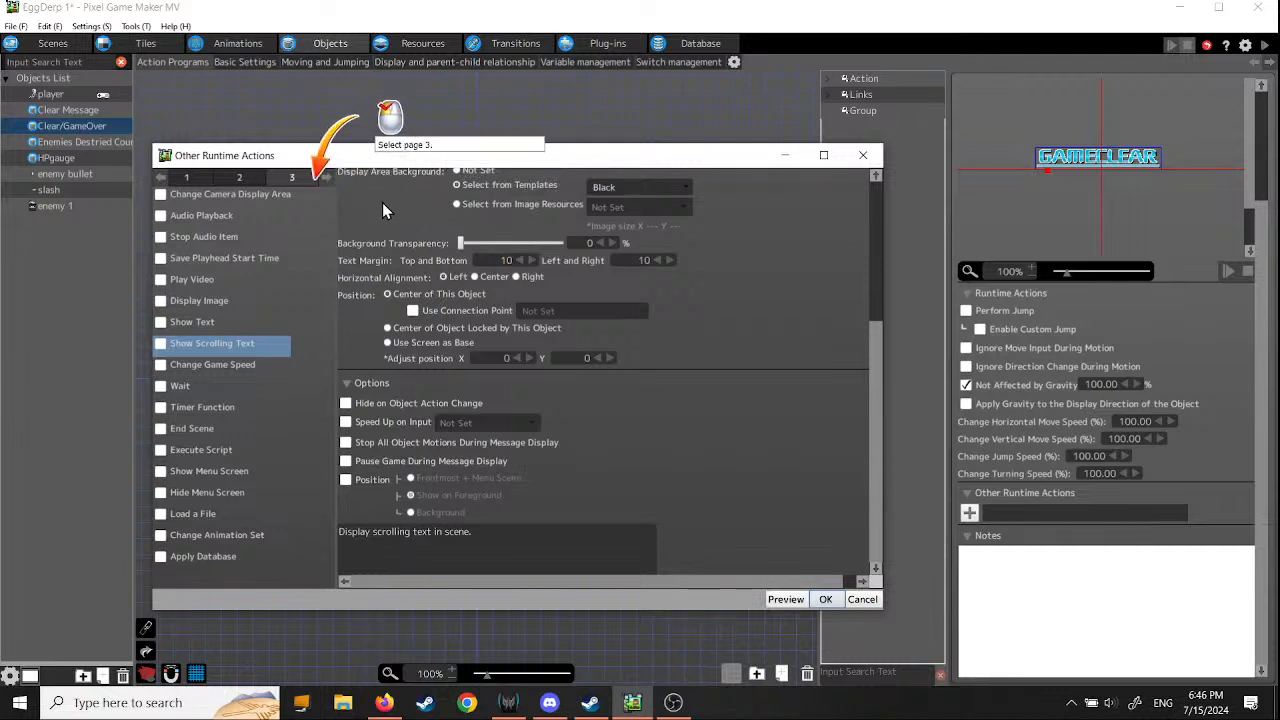
left_click(291, 178)
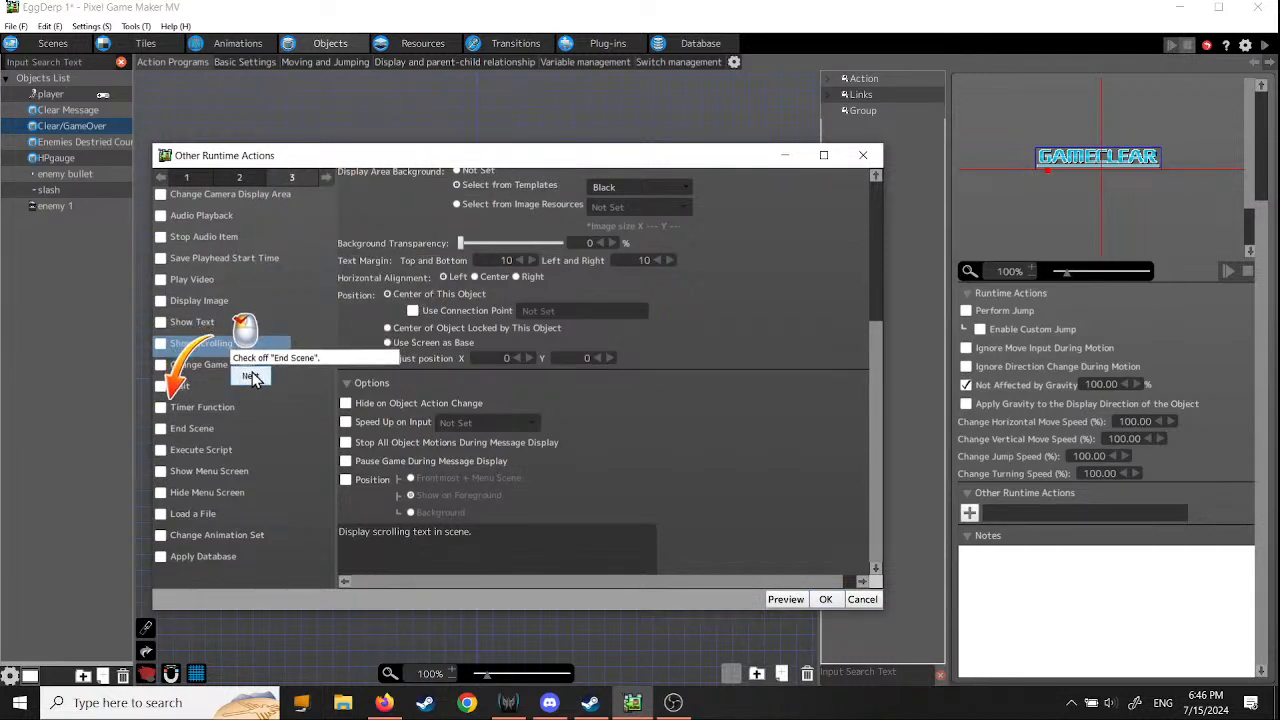
left_click(161, 429)
left_click(255, 376)
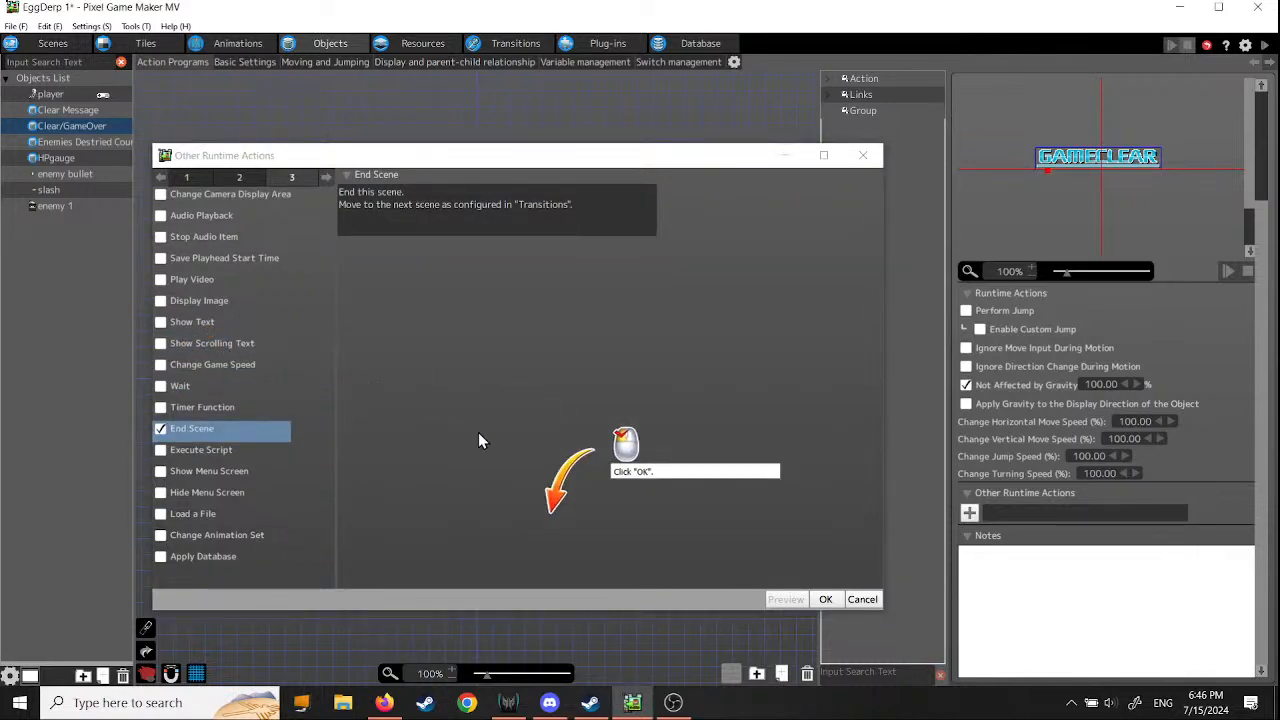
left_click(825, 599)
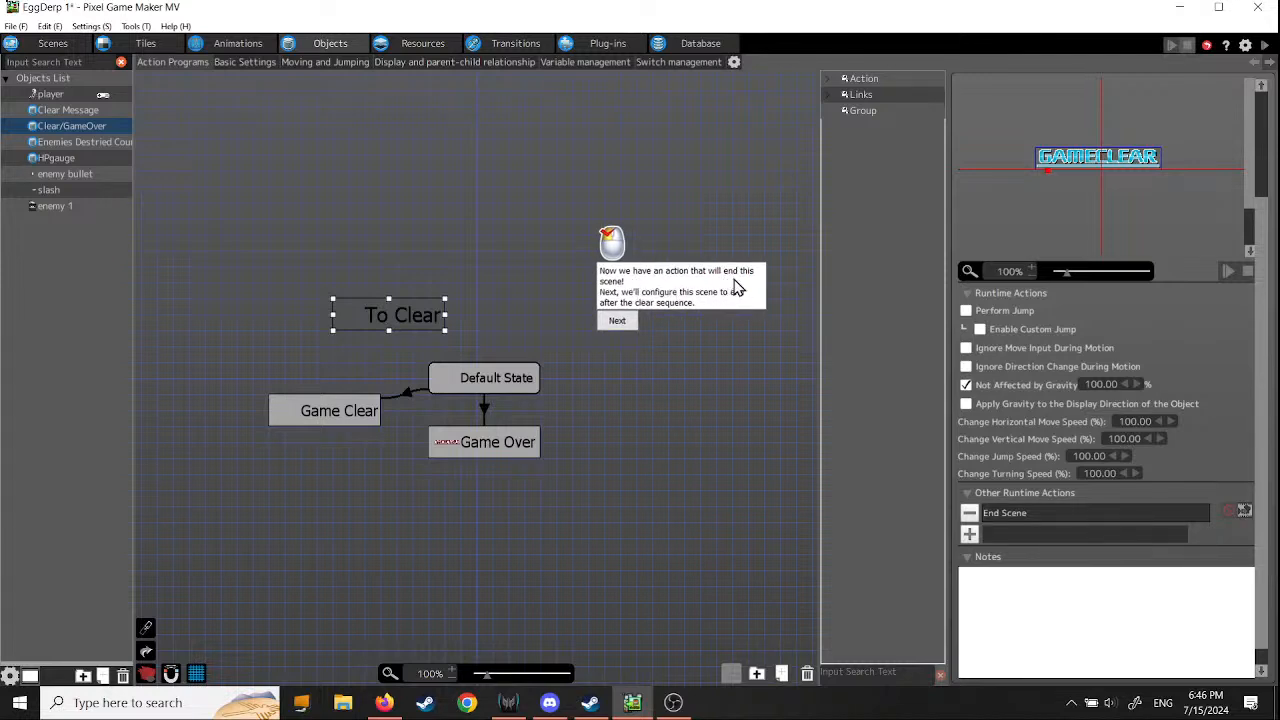
- Link the Game Clear action to the To Clear action in the Clear/GameOver object
left_click(616, 321)
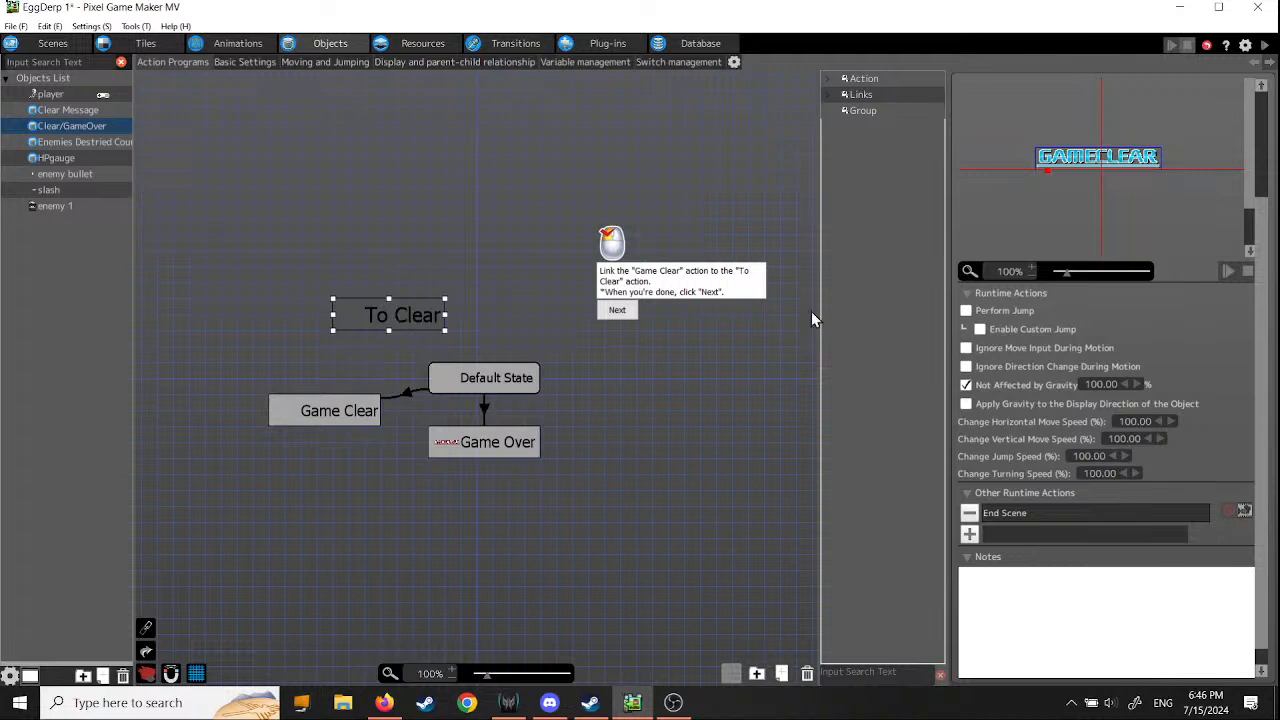
scroll(1150, 200, "up", 3)
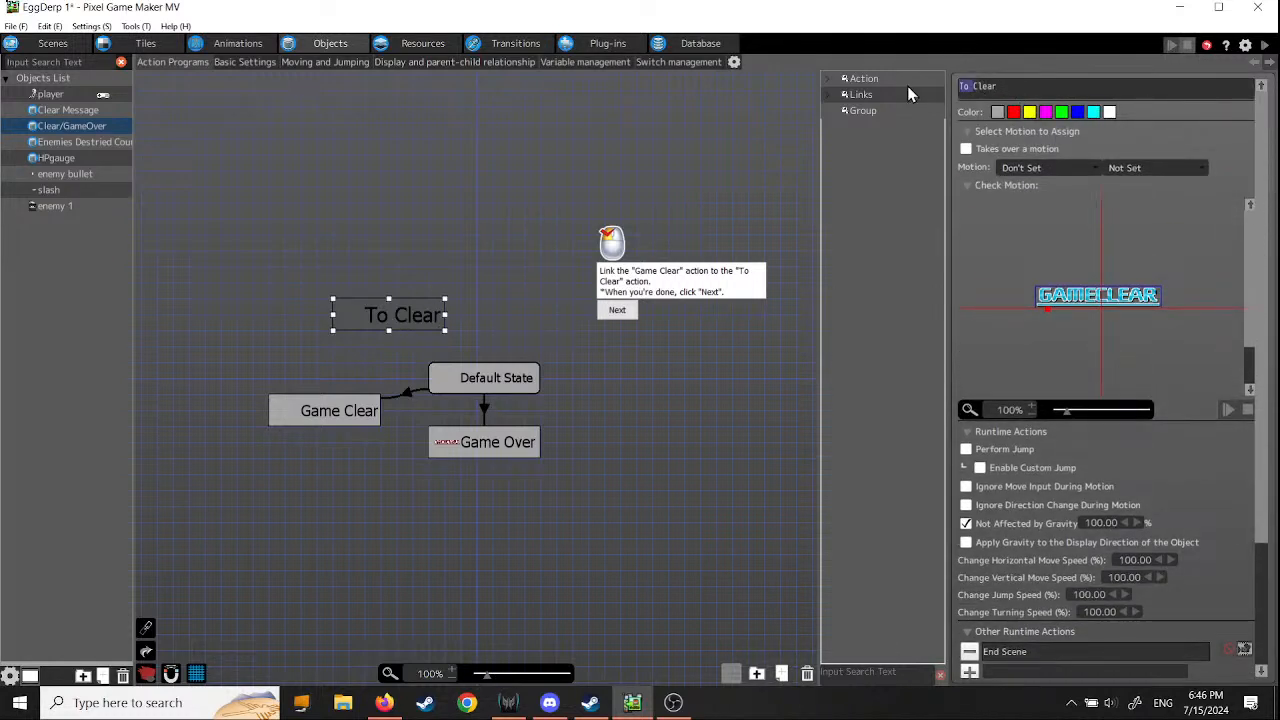
key("BackSpace")
right_click(344, 412)
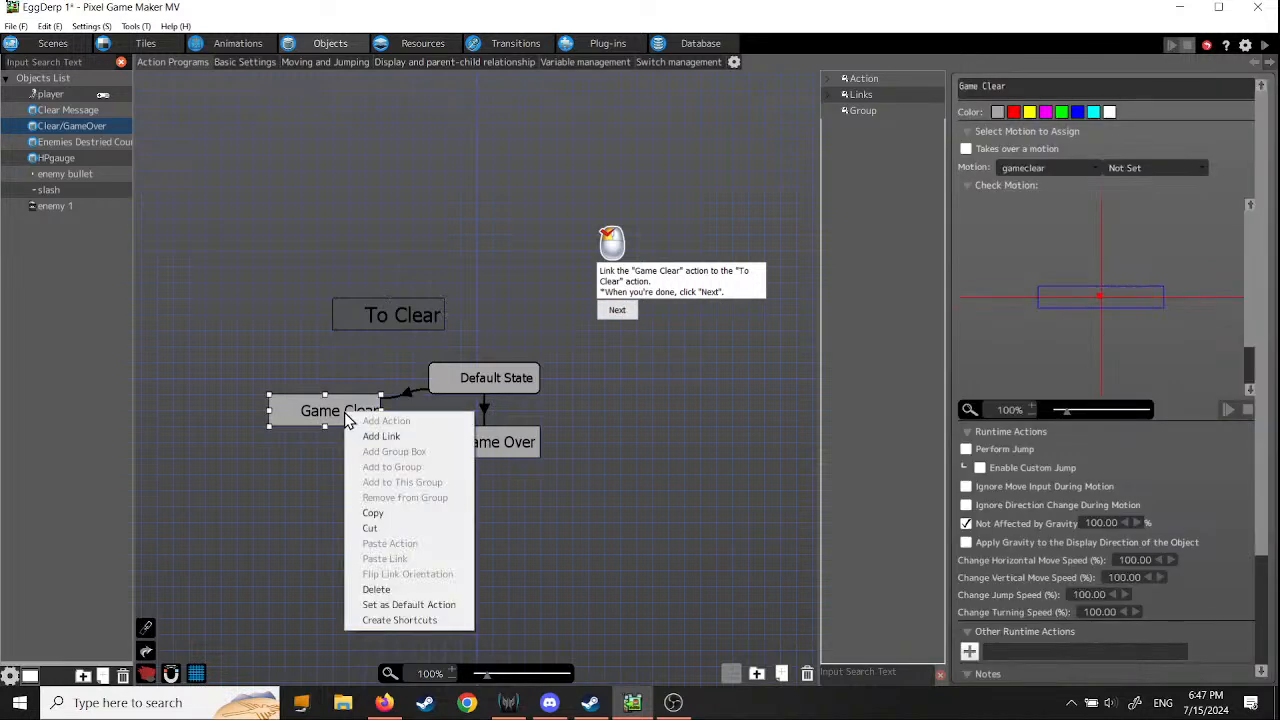
left_click(380, 440)
left_click(396, 321)
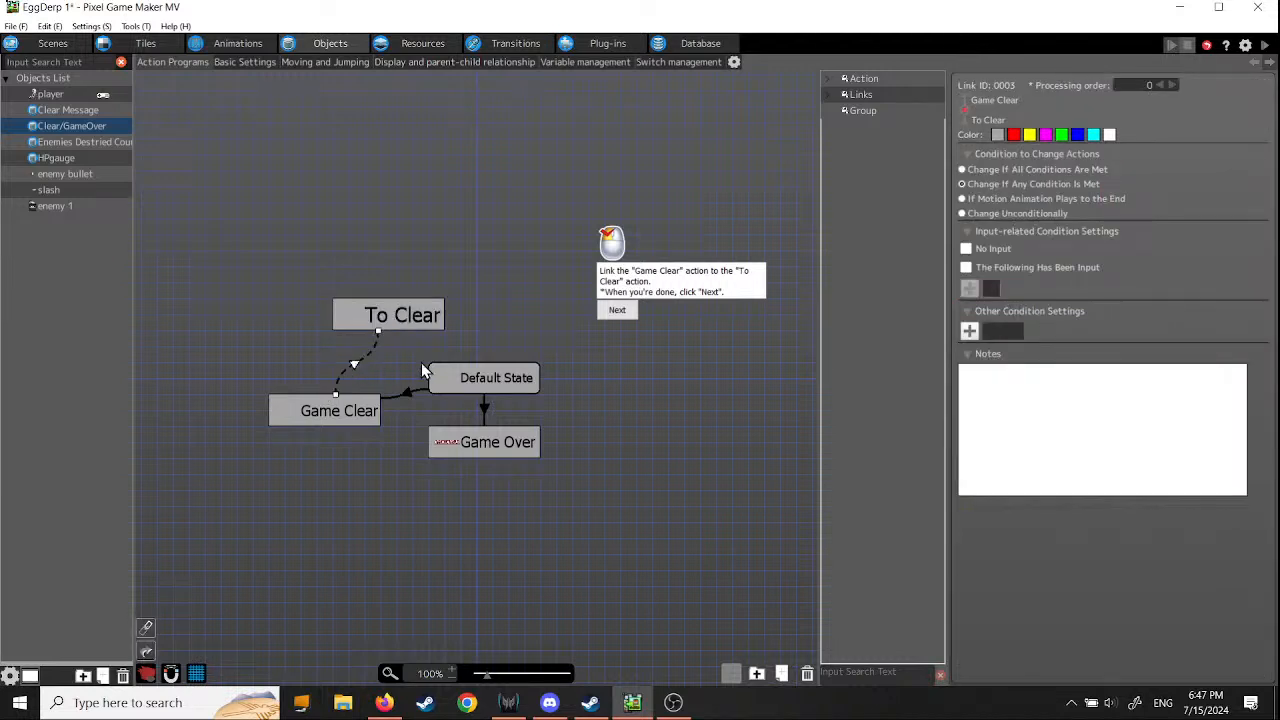
left_click(617, 311)
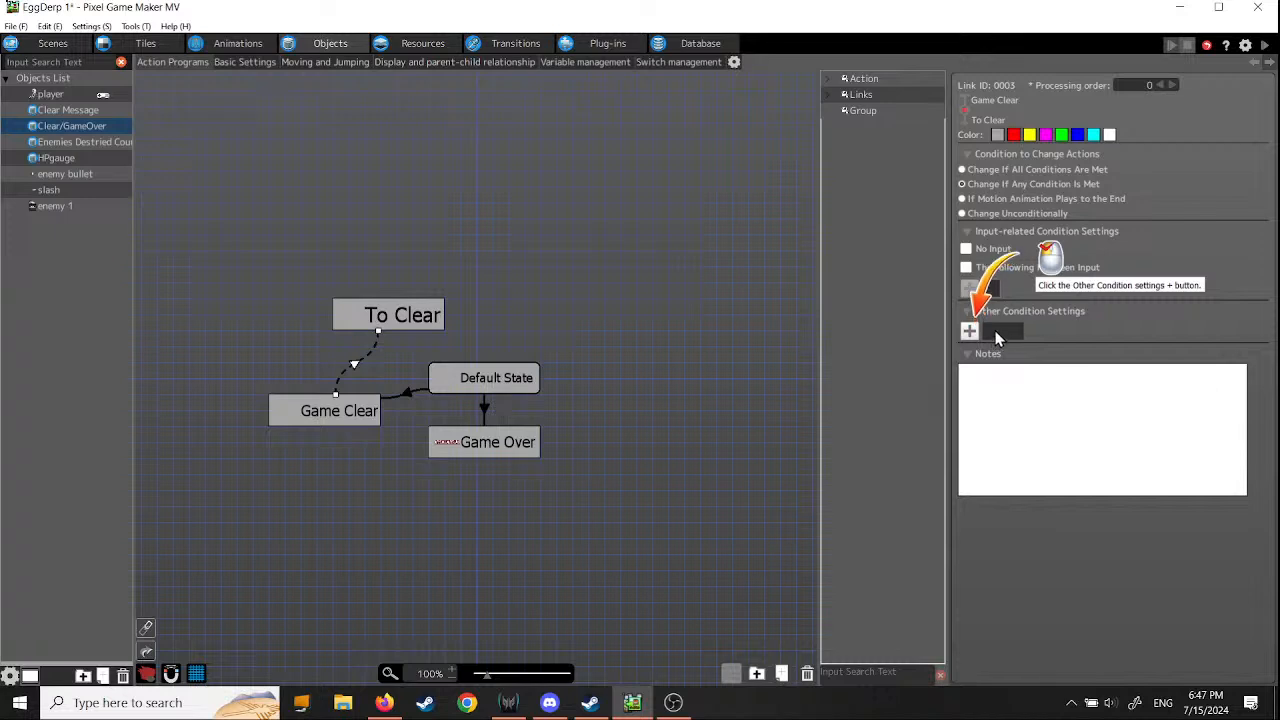
- Add the Finished Showing All Motion condition to the link from Game Clear to To Clear
left_click(970, 331)
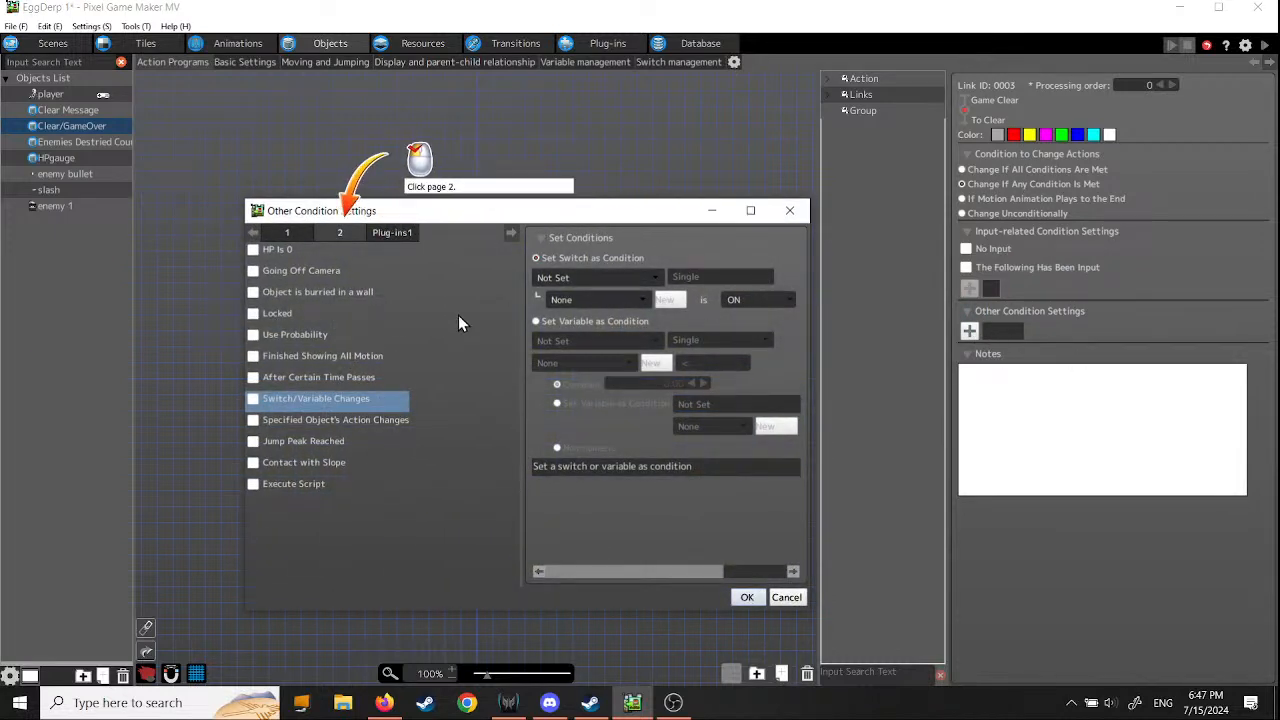
left_click(338, 231)
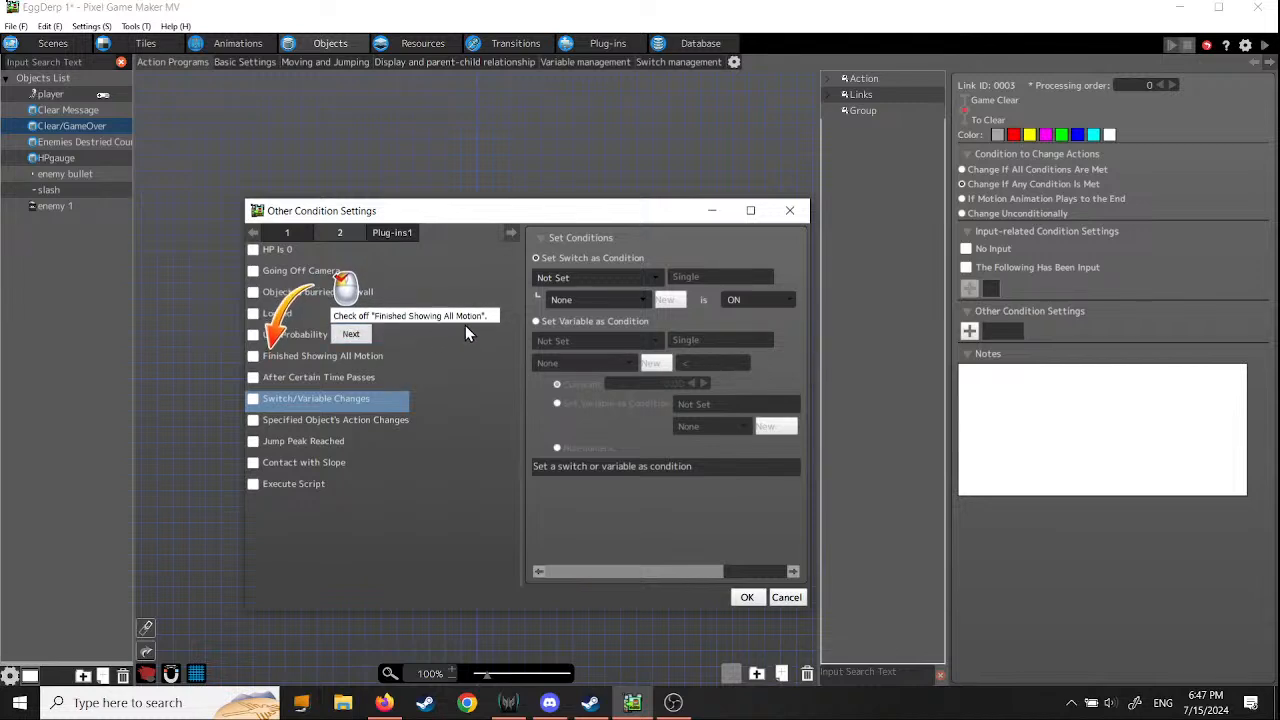
left_click(253, 356)
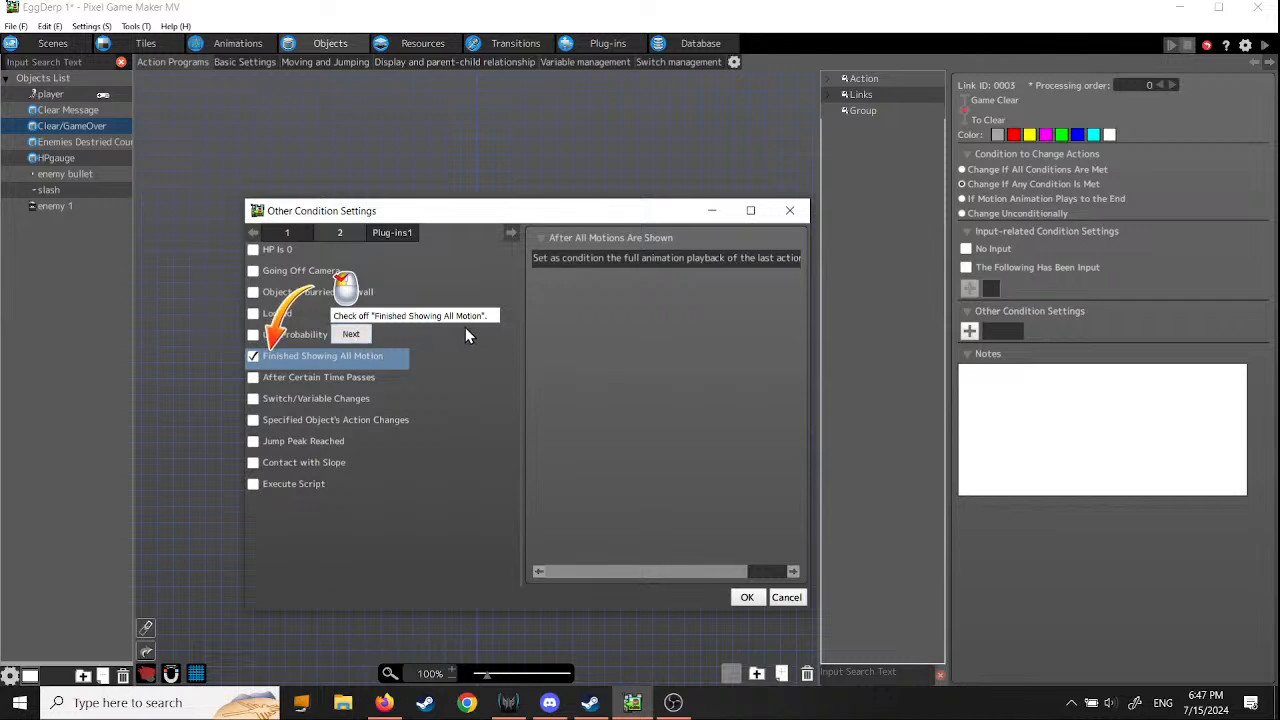
left_click(351, 334)
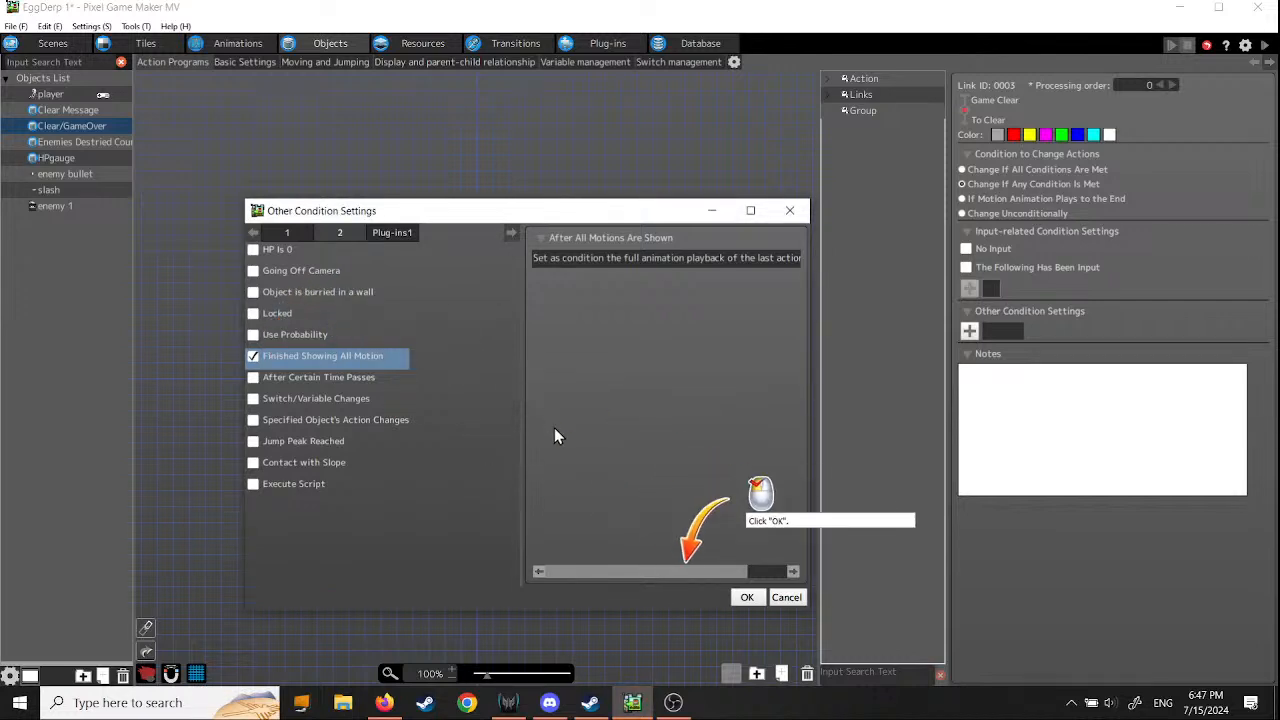
left_click(747, 598)
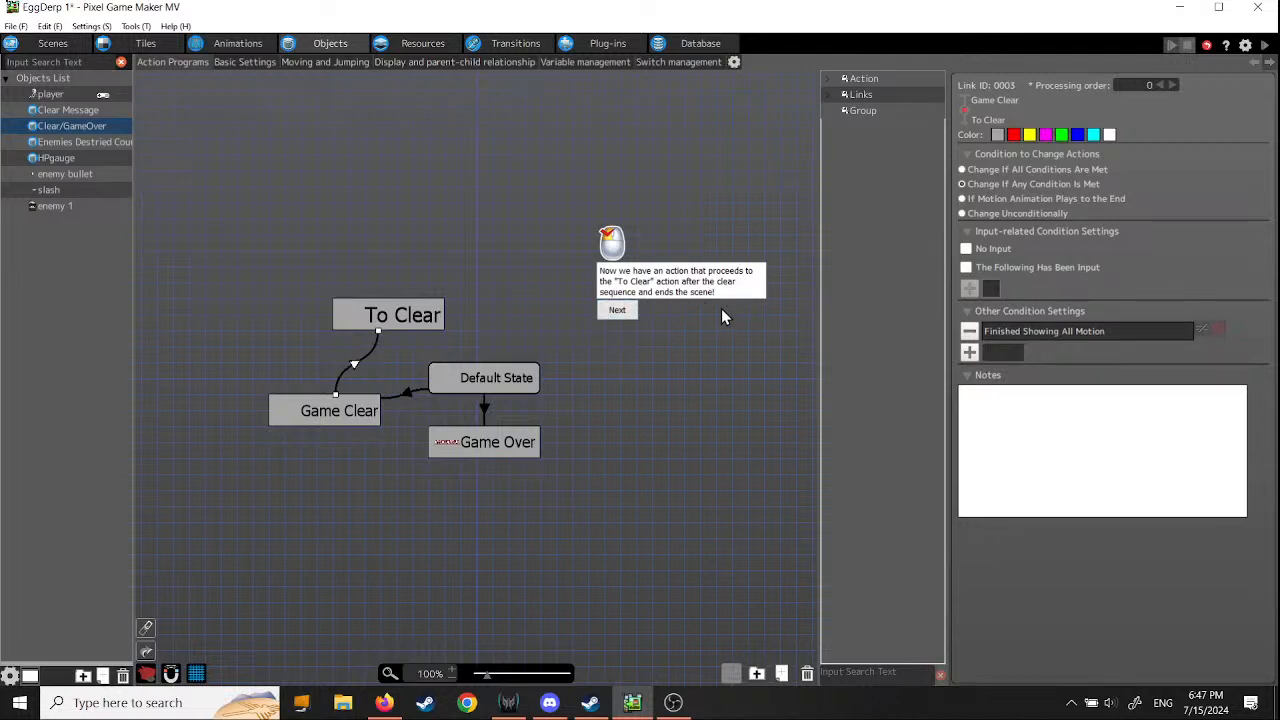
left_click(616, 312)
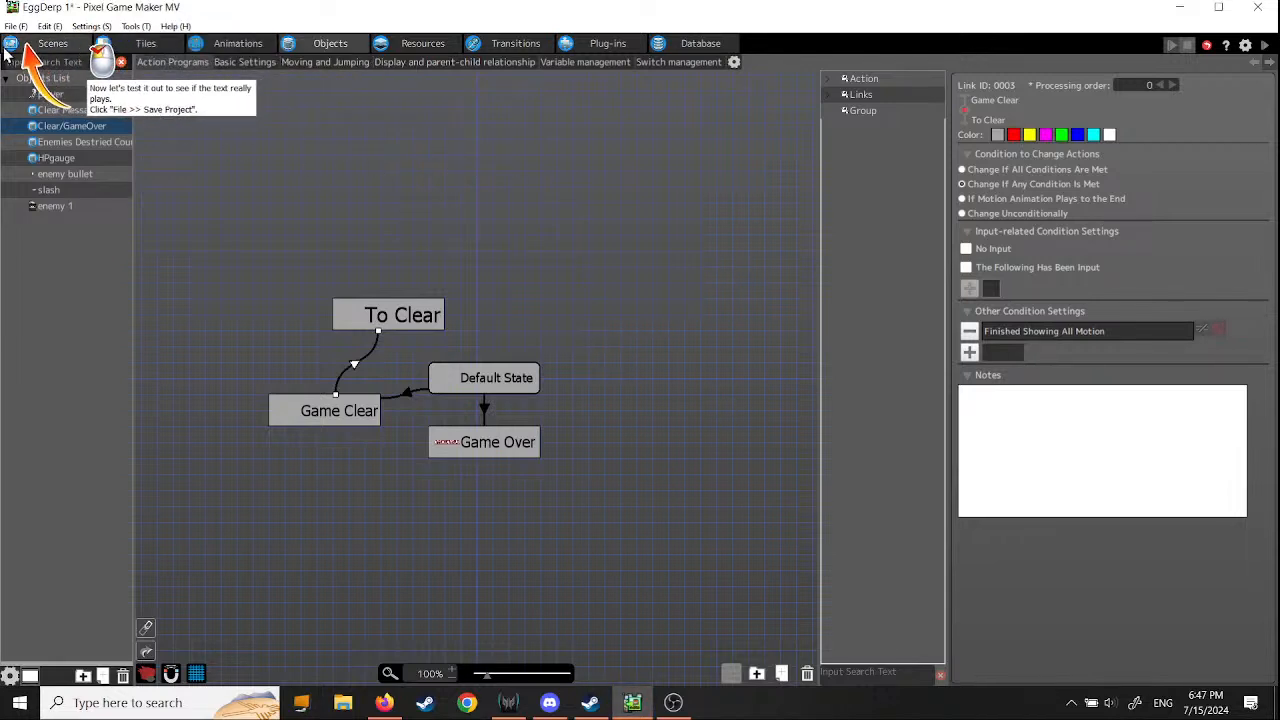
- Save the project and test-play the game, defeating the enemies to check that the clear message plays after the clear sequence
left_click(17, 27)
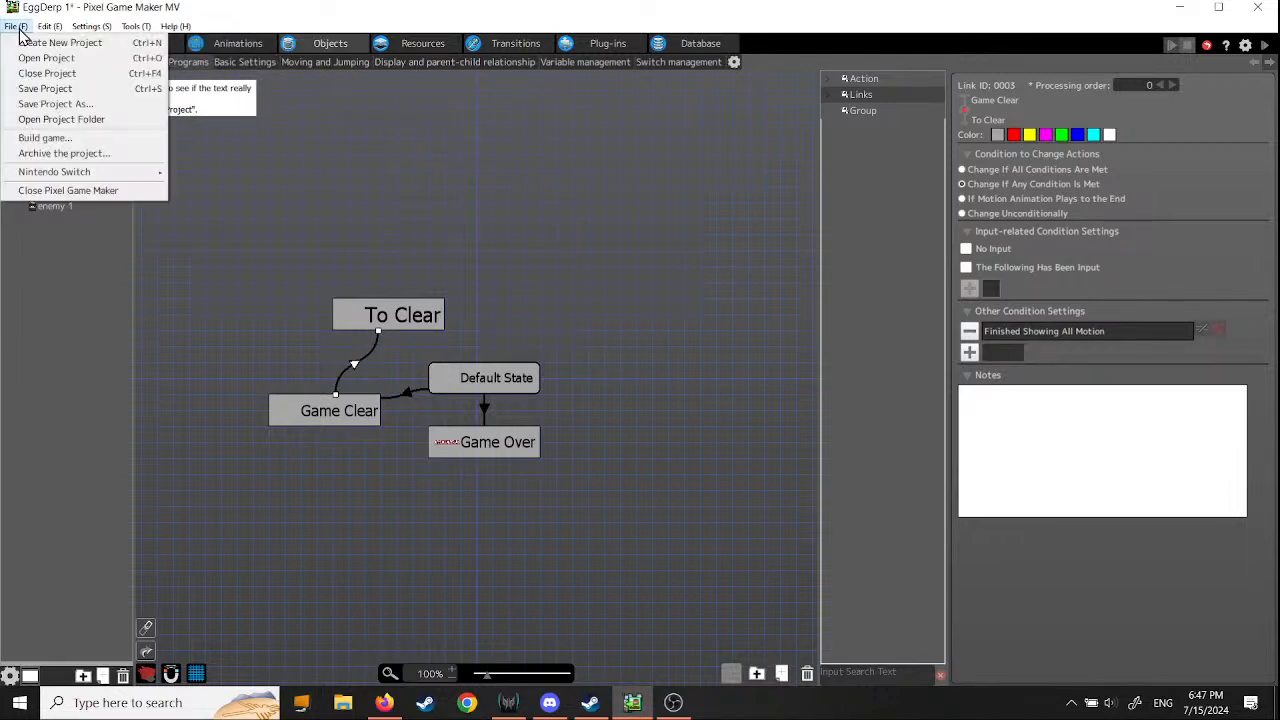
left_click(38, 88)
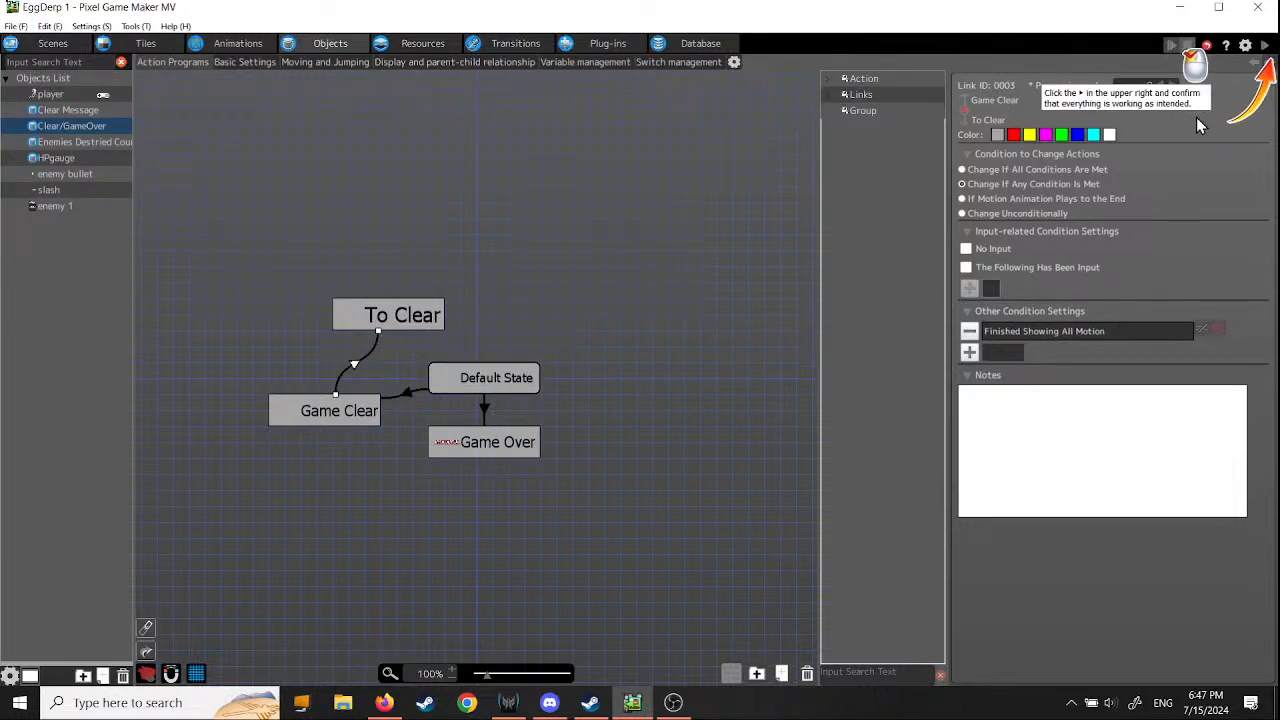
left_click(1264, 45)
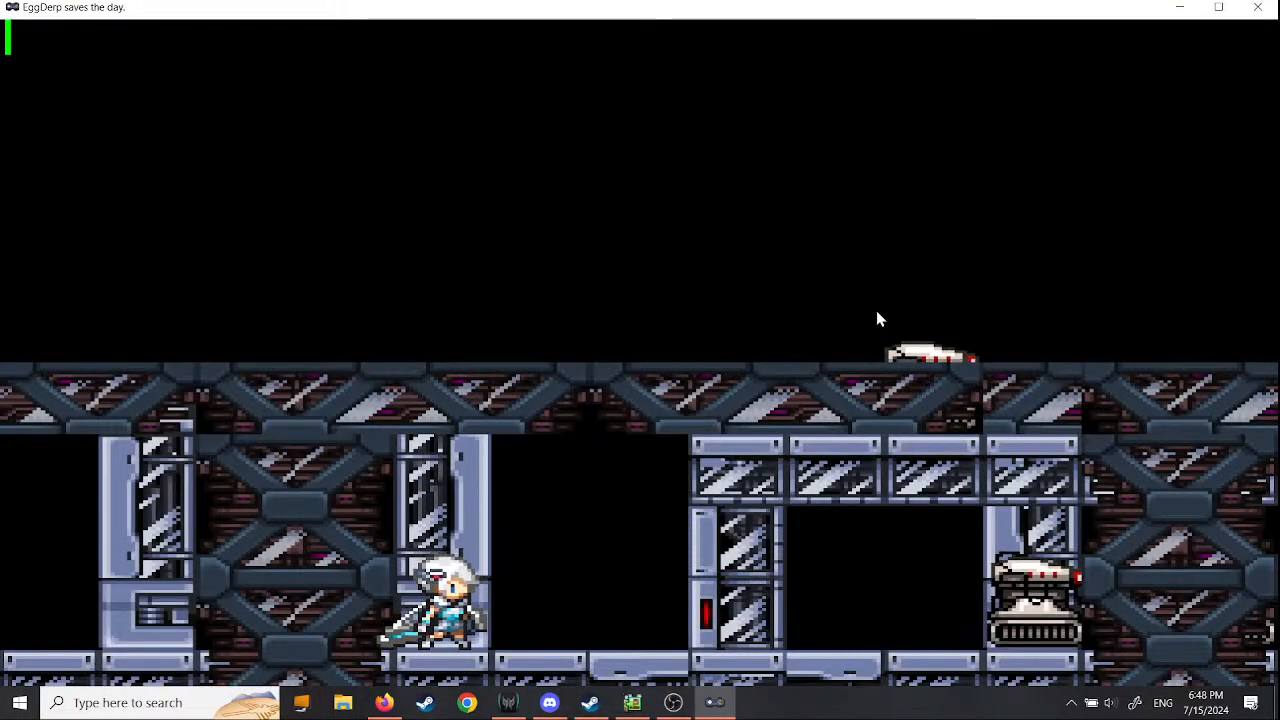
key("Left")
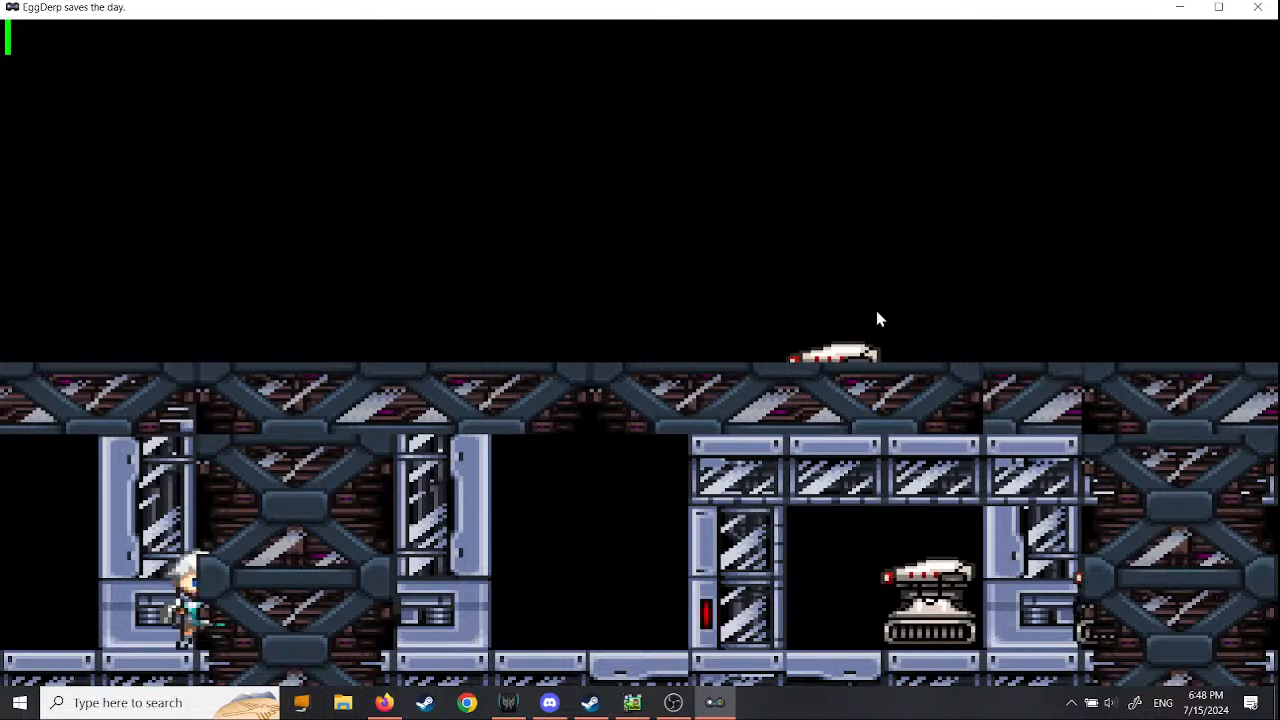
key("Right")
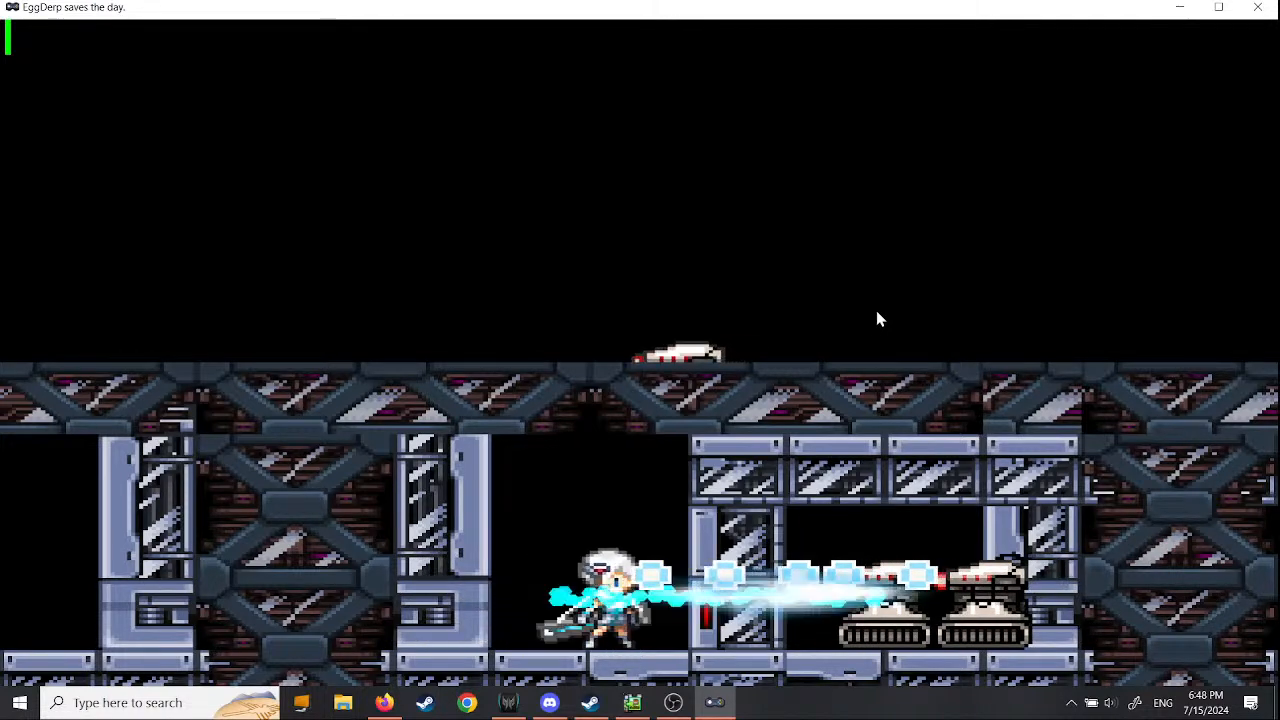
key("Left")
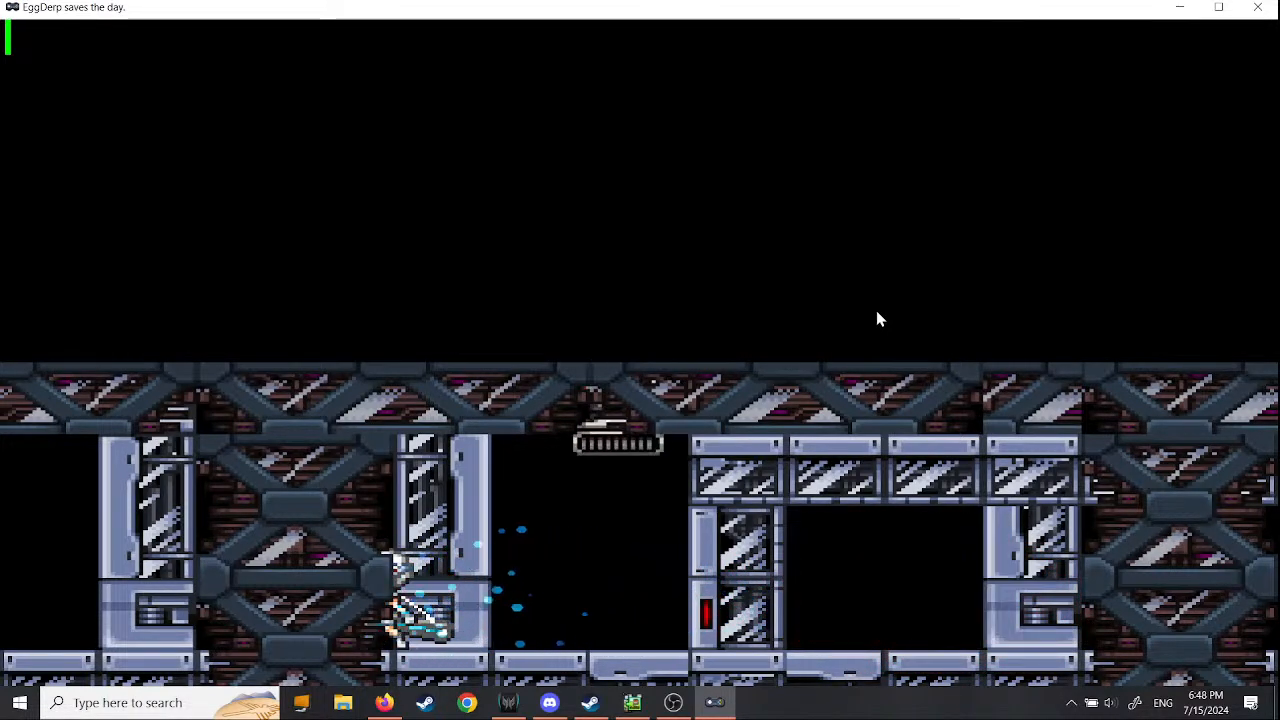
key("Right")
key("Left")
key("x")
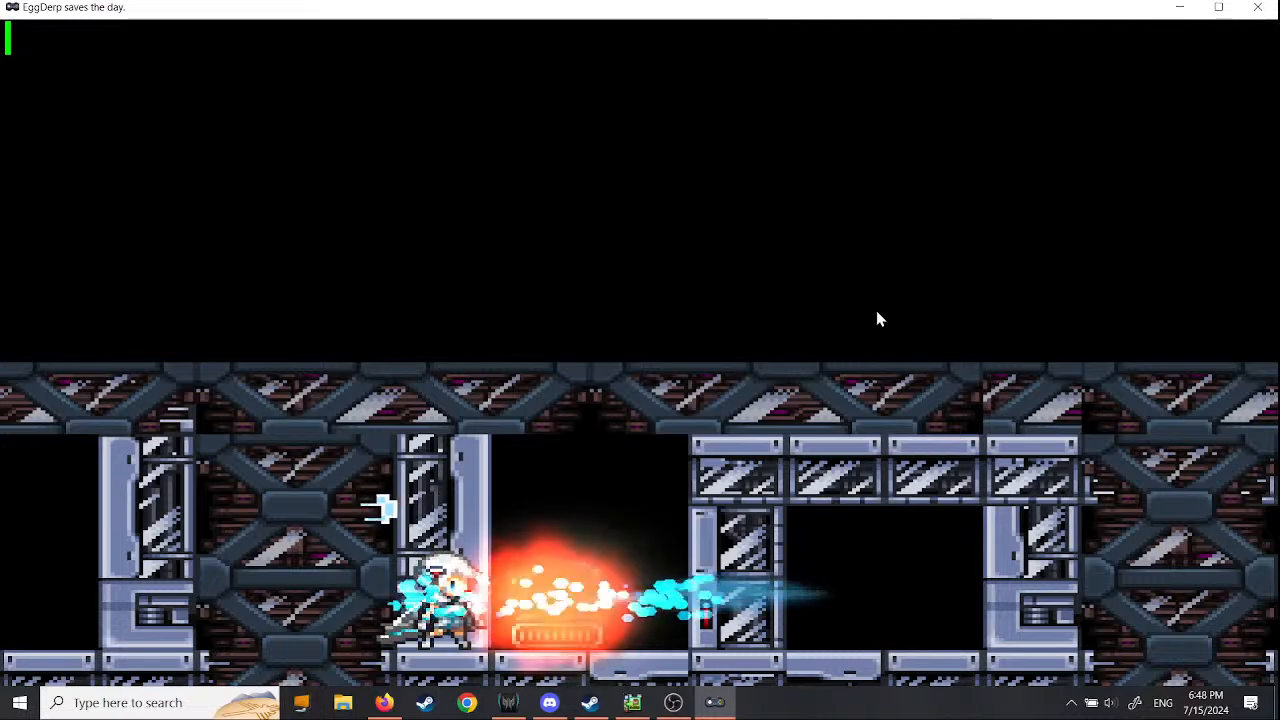
key("Right")
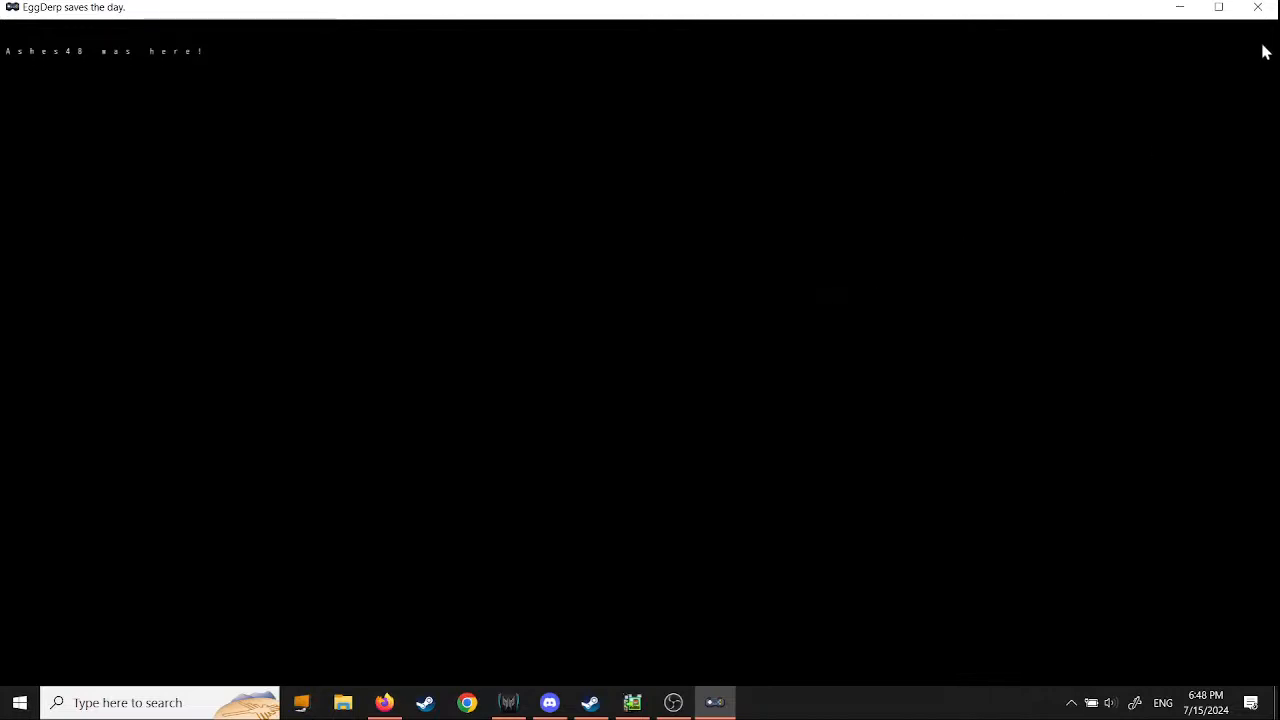
left_click(1259, 9)
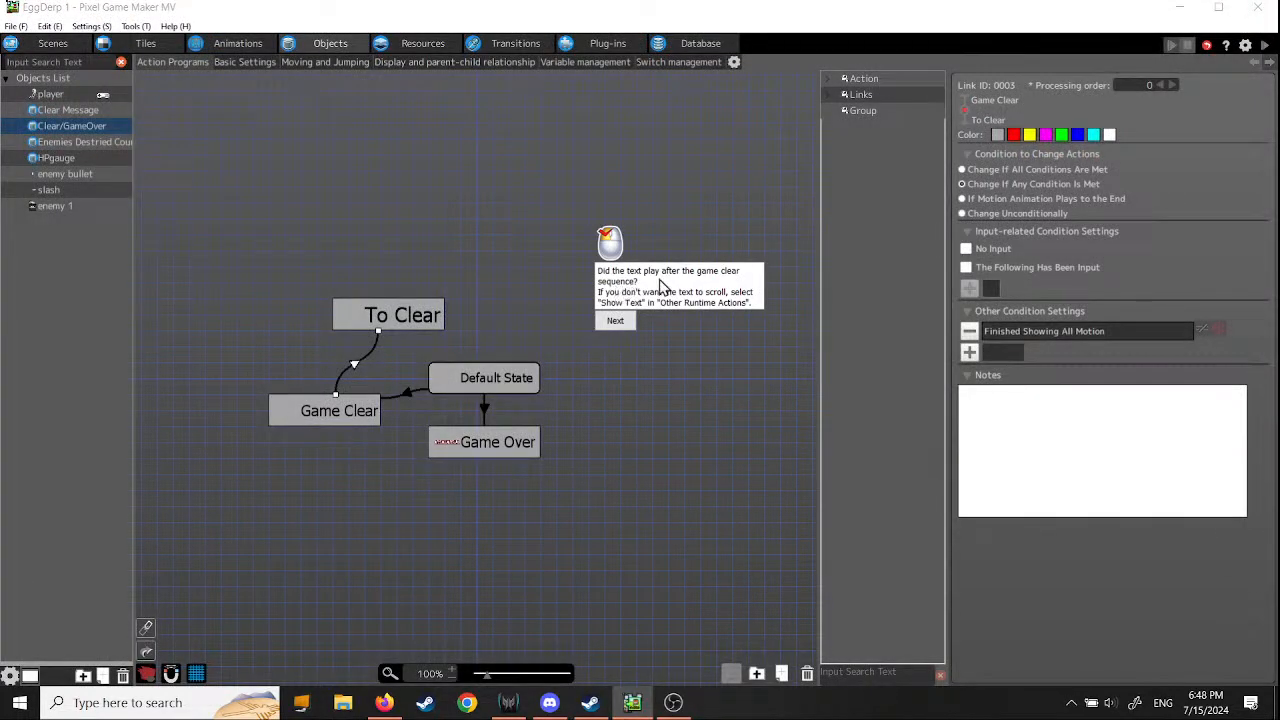
- Set the screen sequence before changeover to Black on the transition link from scene 1 to clear
left_click(621, 323)
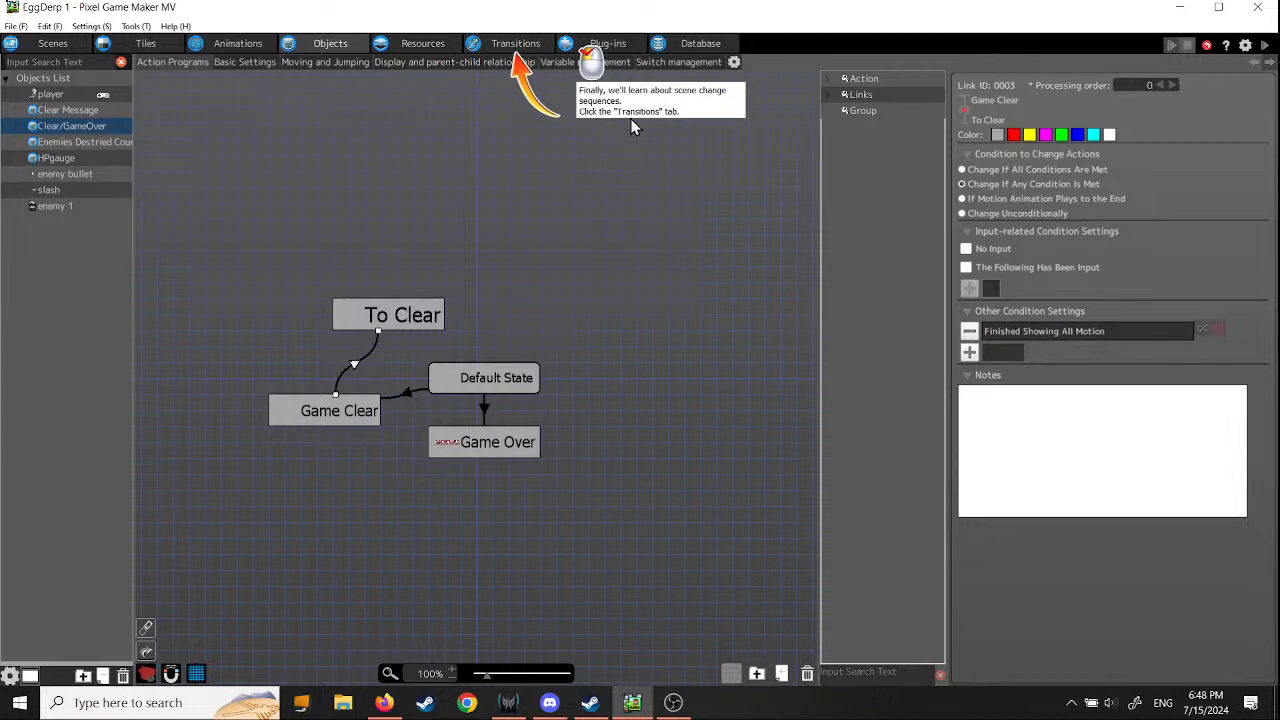
left_click(520, 46)
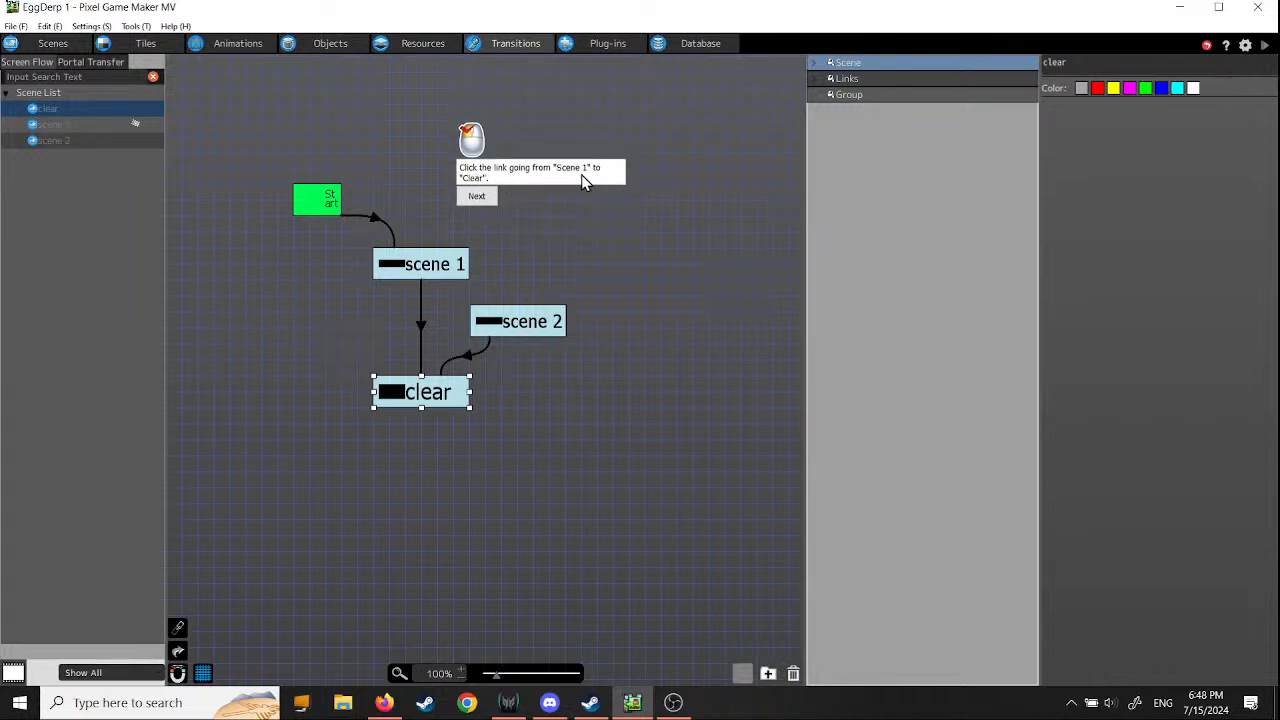
left_click(421, 336)
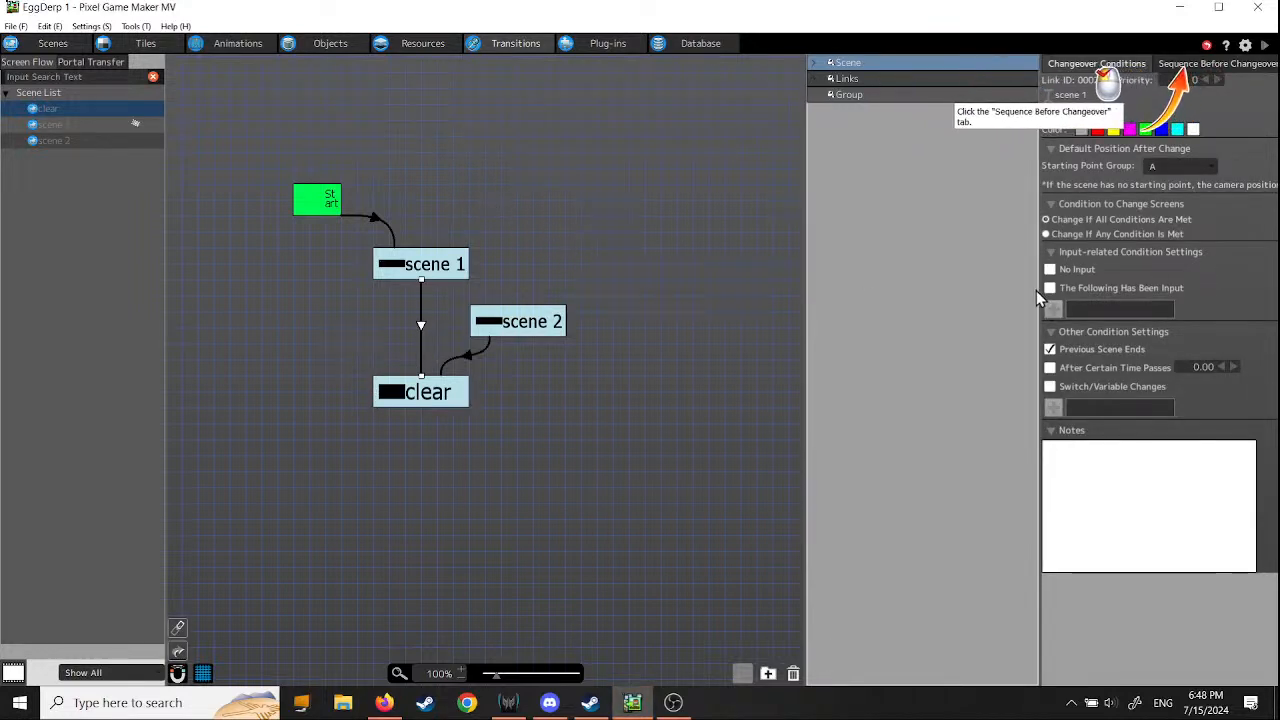
left_click_drag(1040, 291, 932, 292)
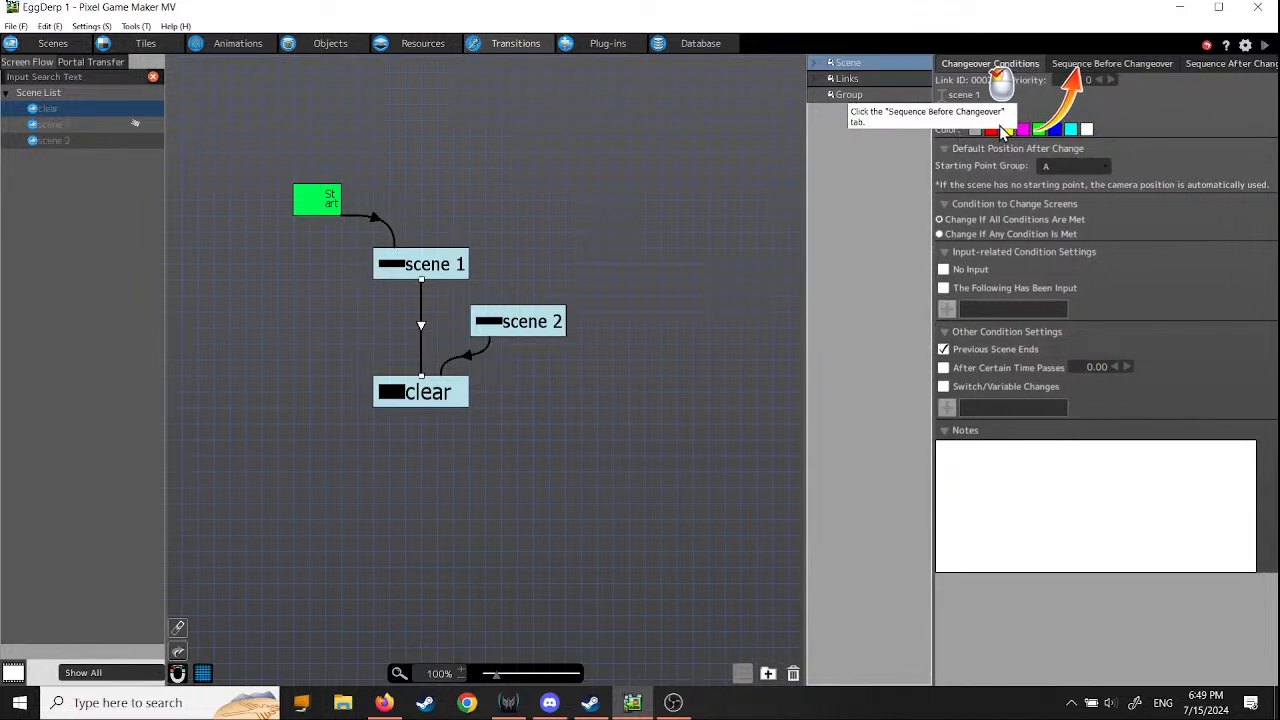
left_click(1105, 66)
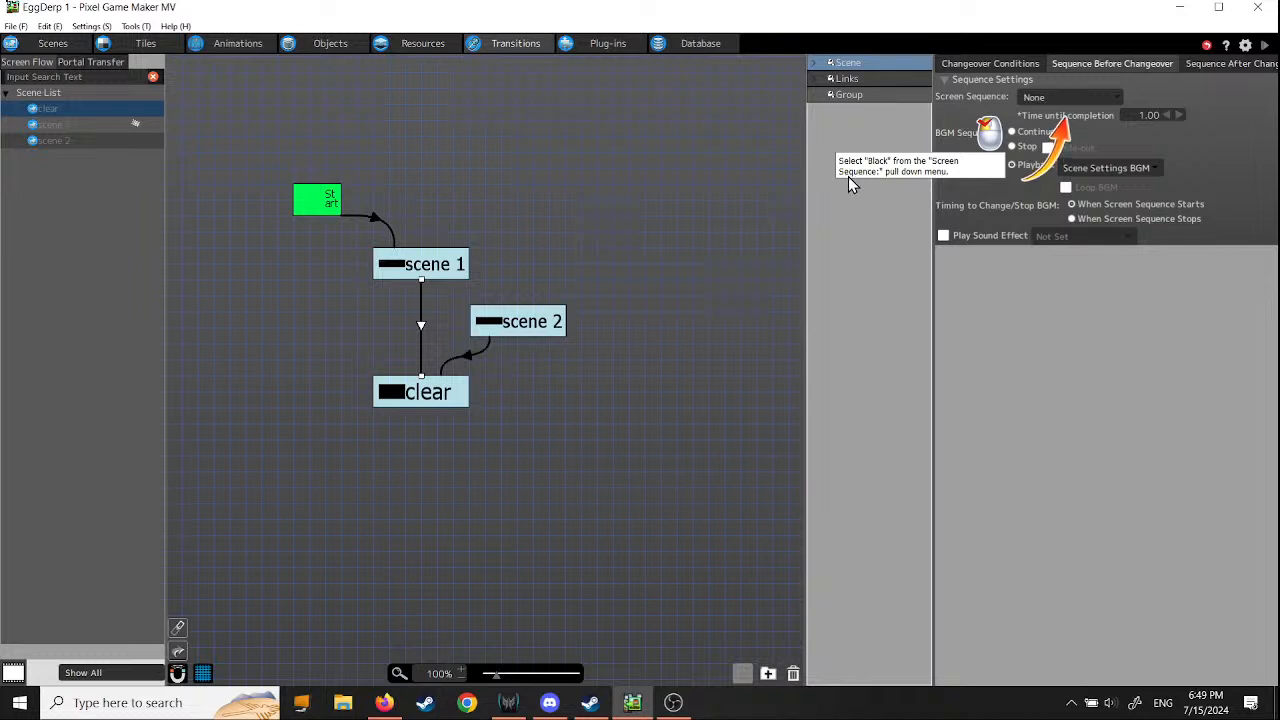
left_click(1117, 104)
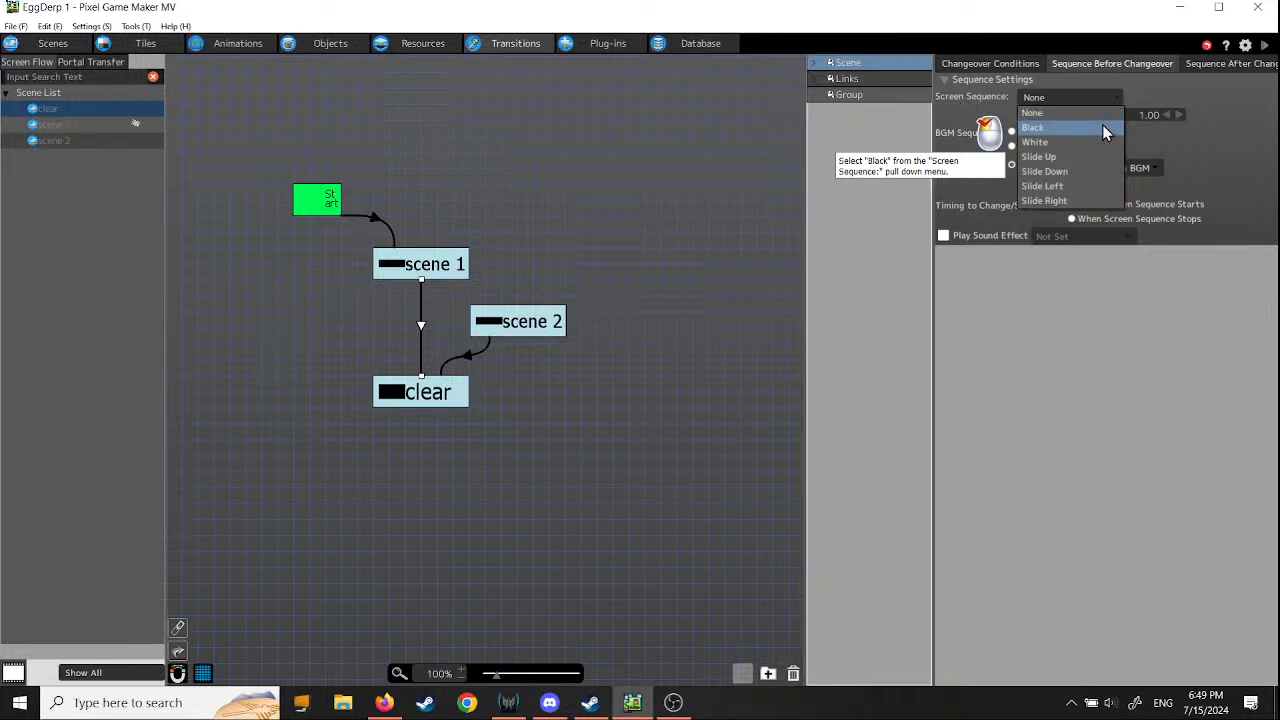
left_click(1102, 127)
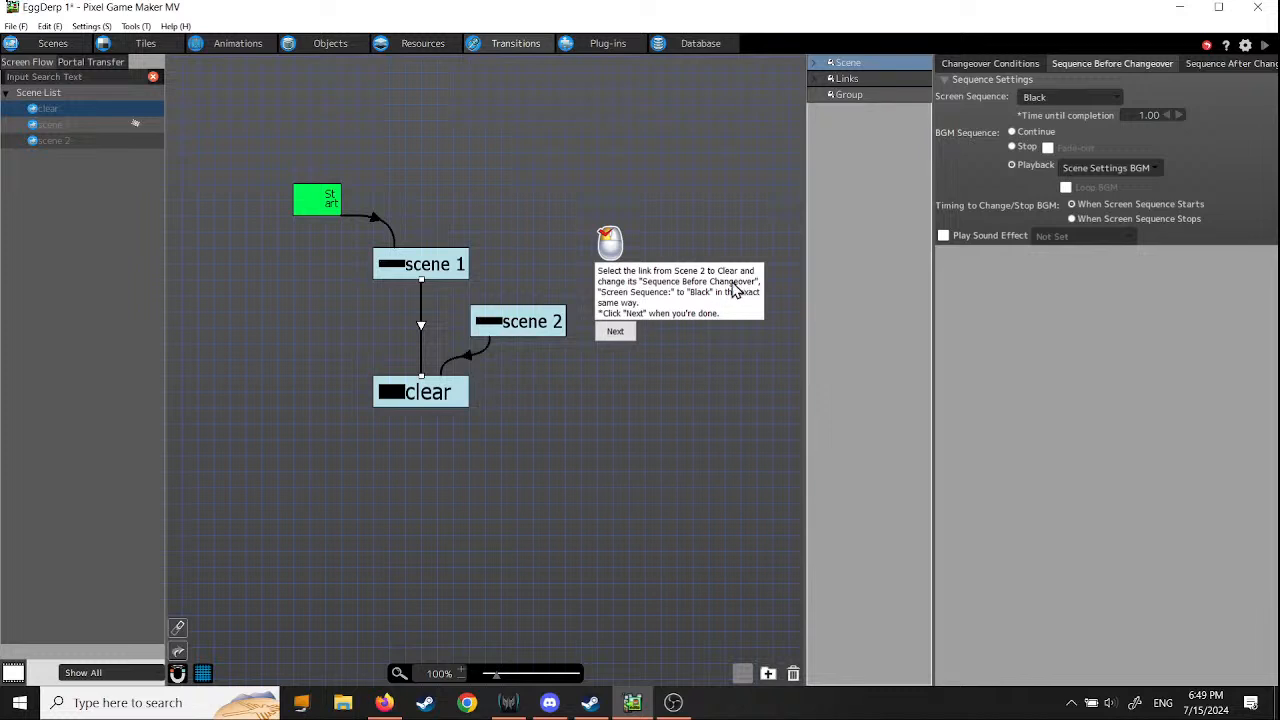
- Set the screen sequence before changeover to Black on the transition link from scene 2 to clear
left_click(475, 366)
left_click(1117, 100)
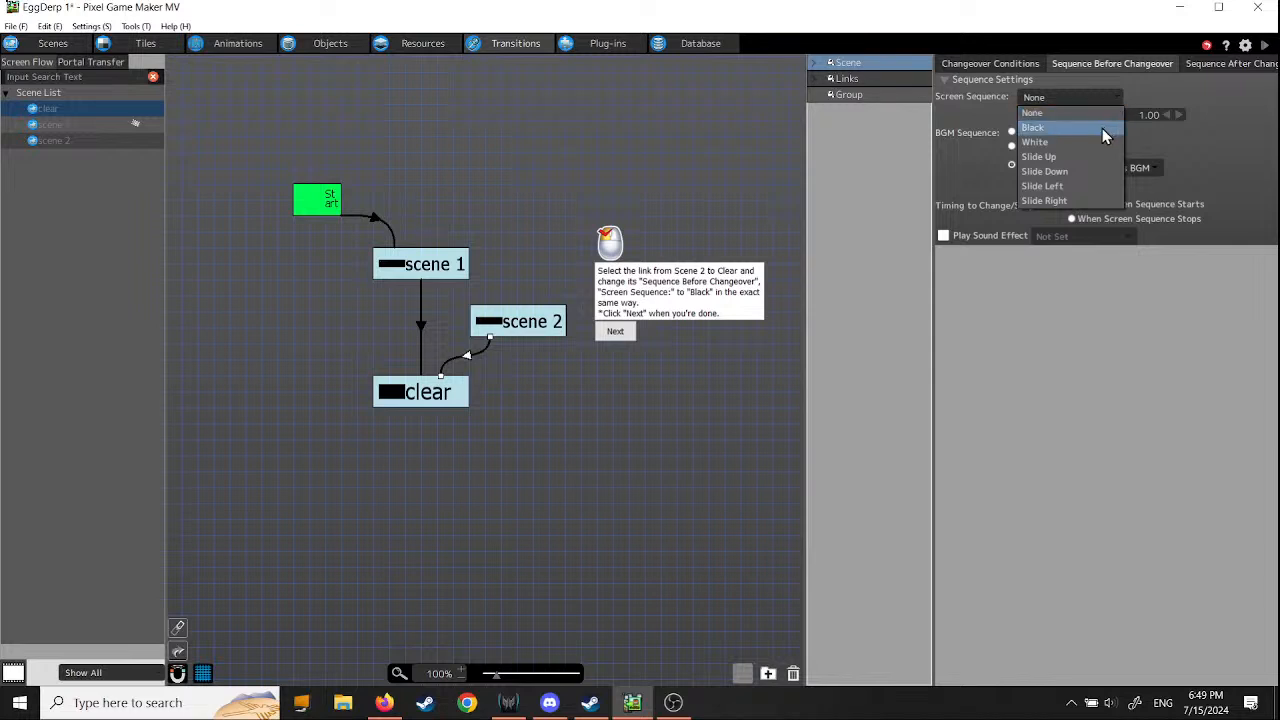
left_click(1102, 128)
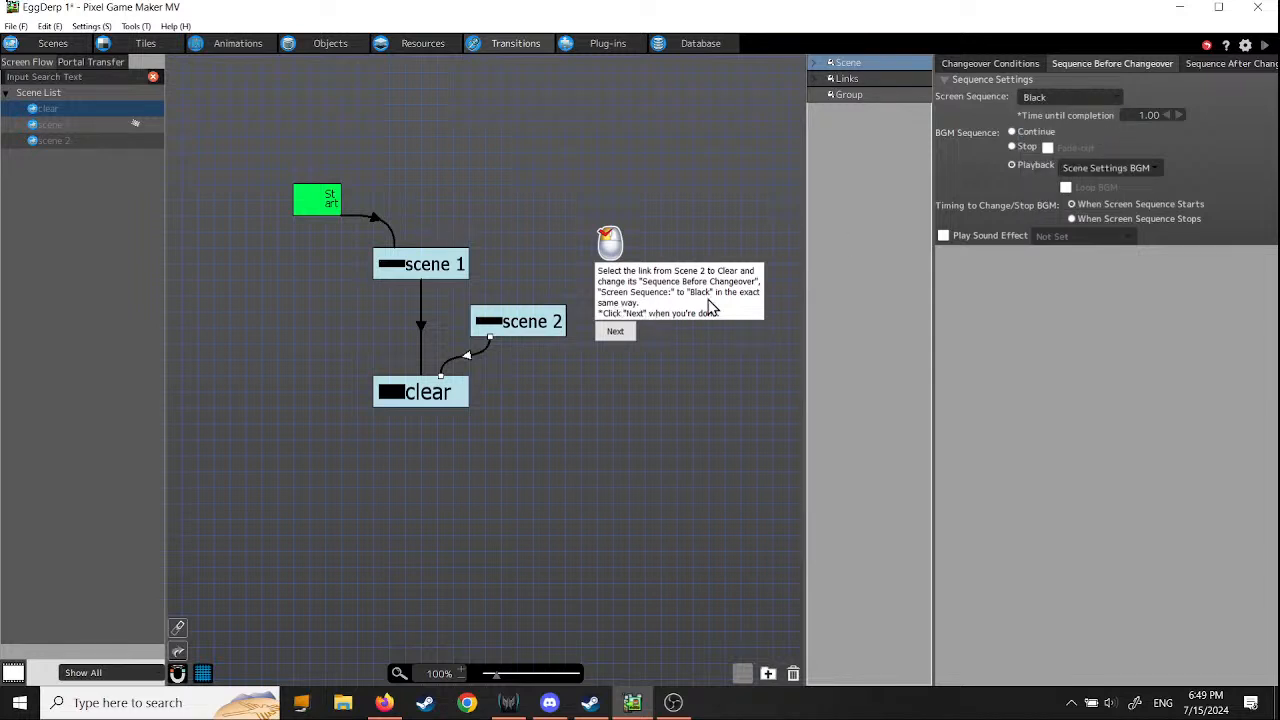
left_click(616, 334)
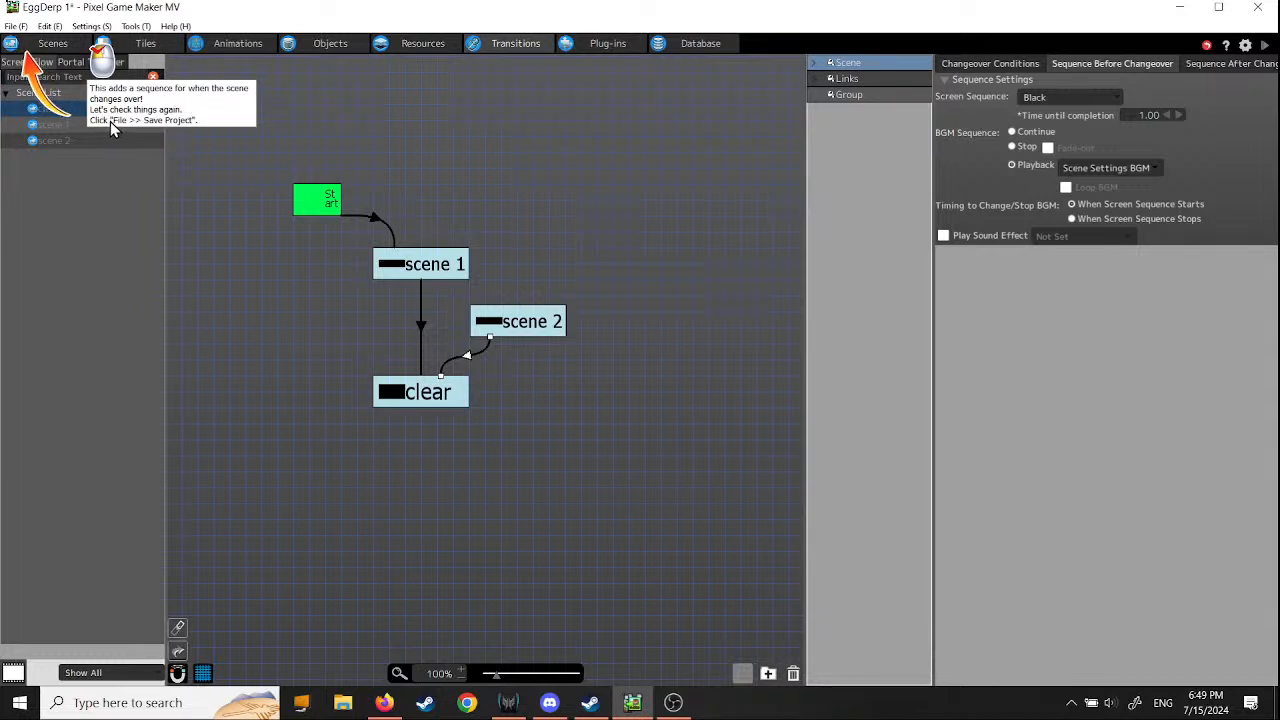
- Save the project and test-play the game, defeating the enemies to check the fade to black before the scrolling text
left_click(15, 26)
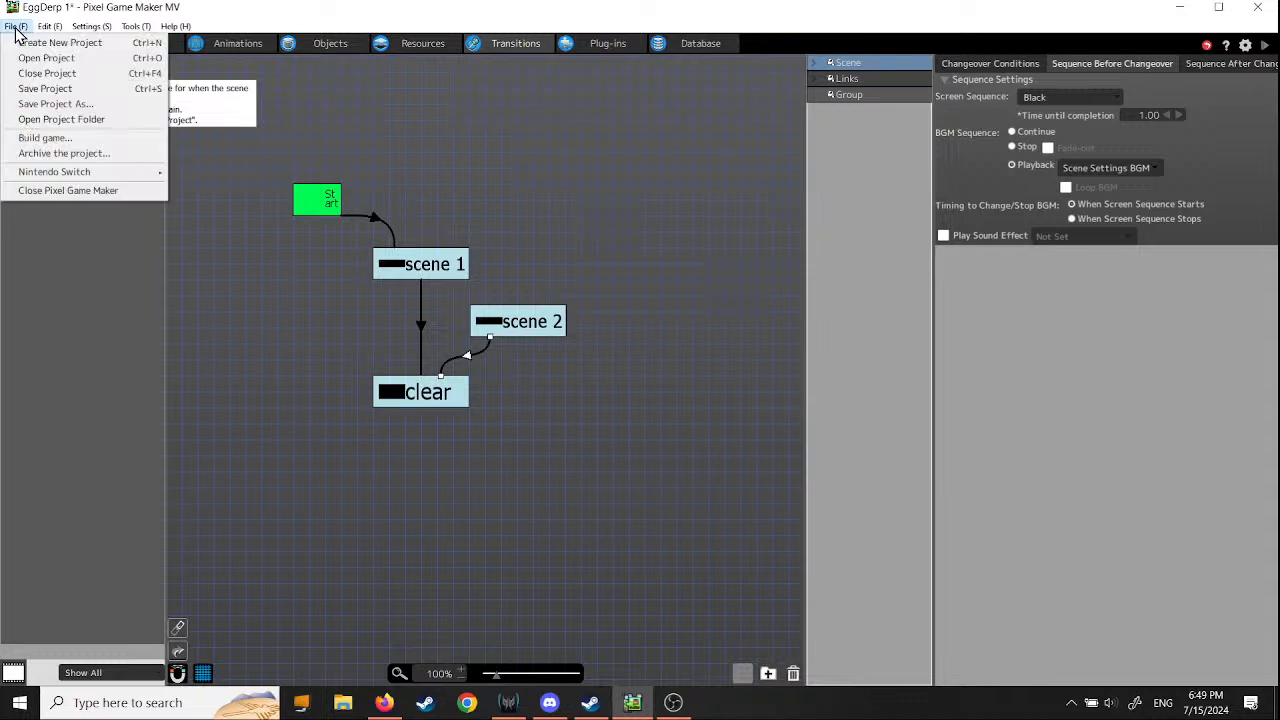
left_click(40, 89)
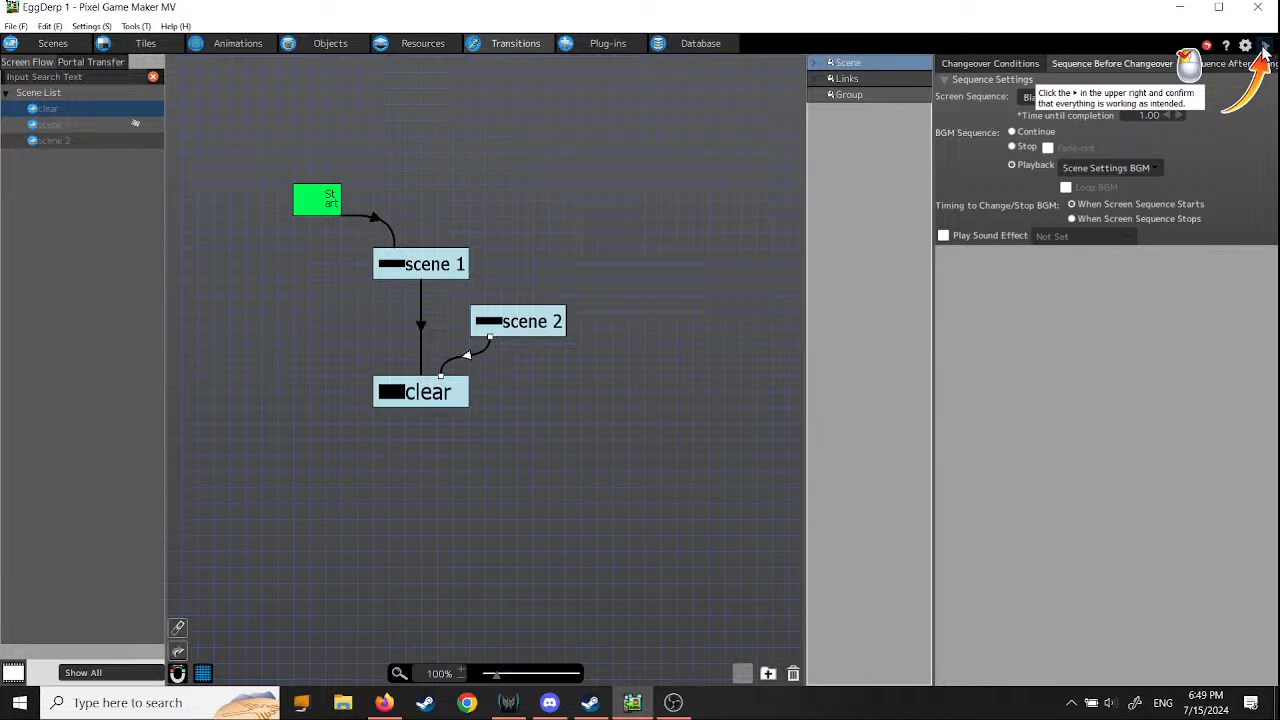
left_click(1264, 52)
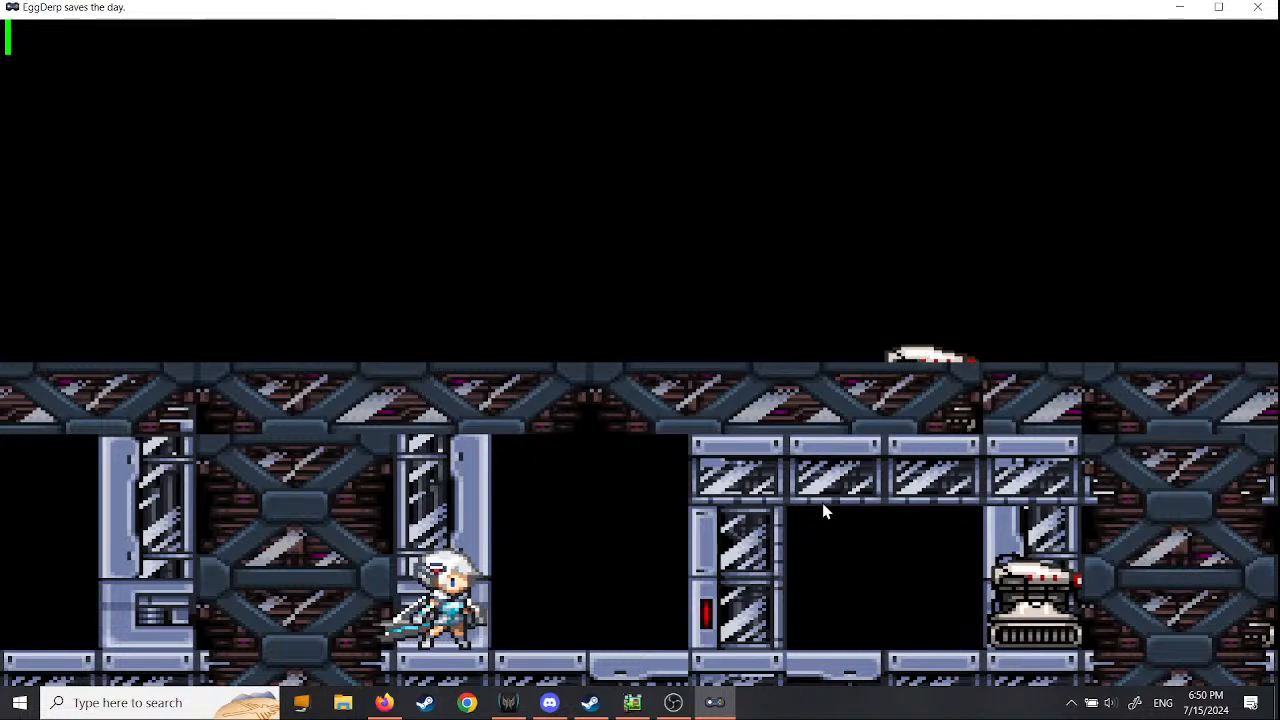
key("Right")
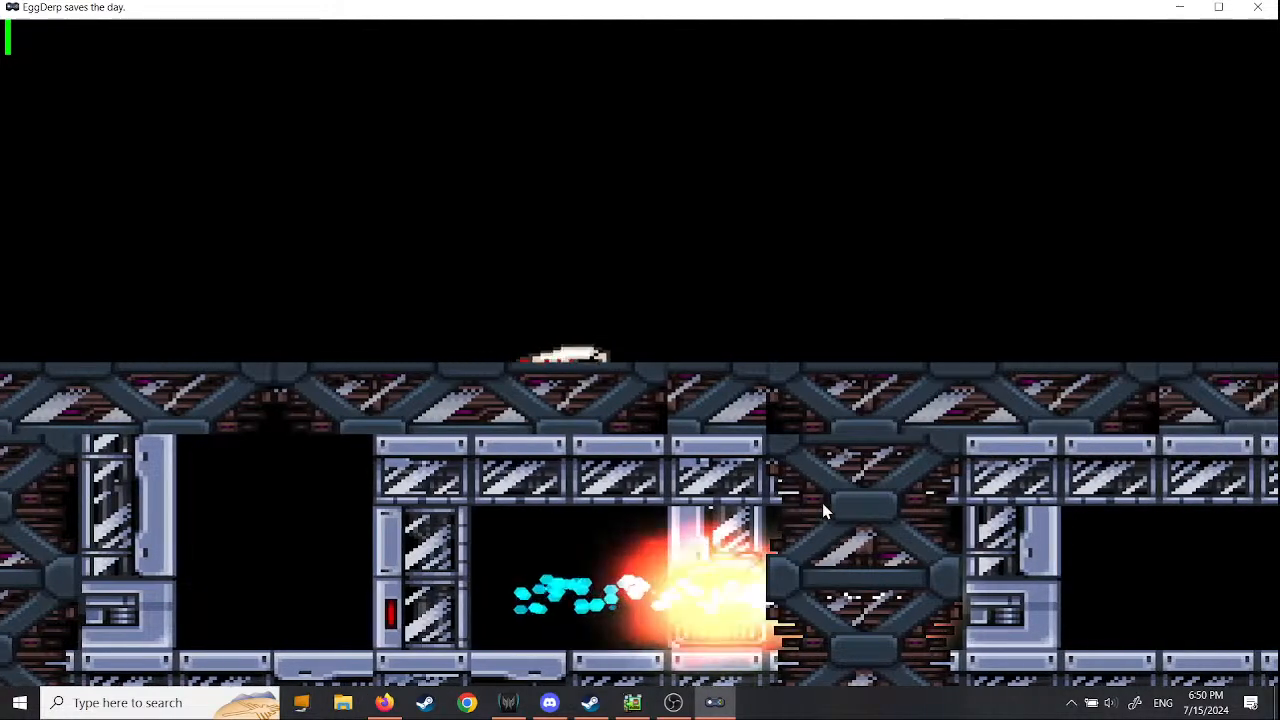
key("Right")
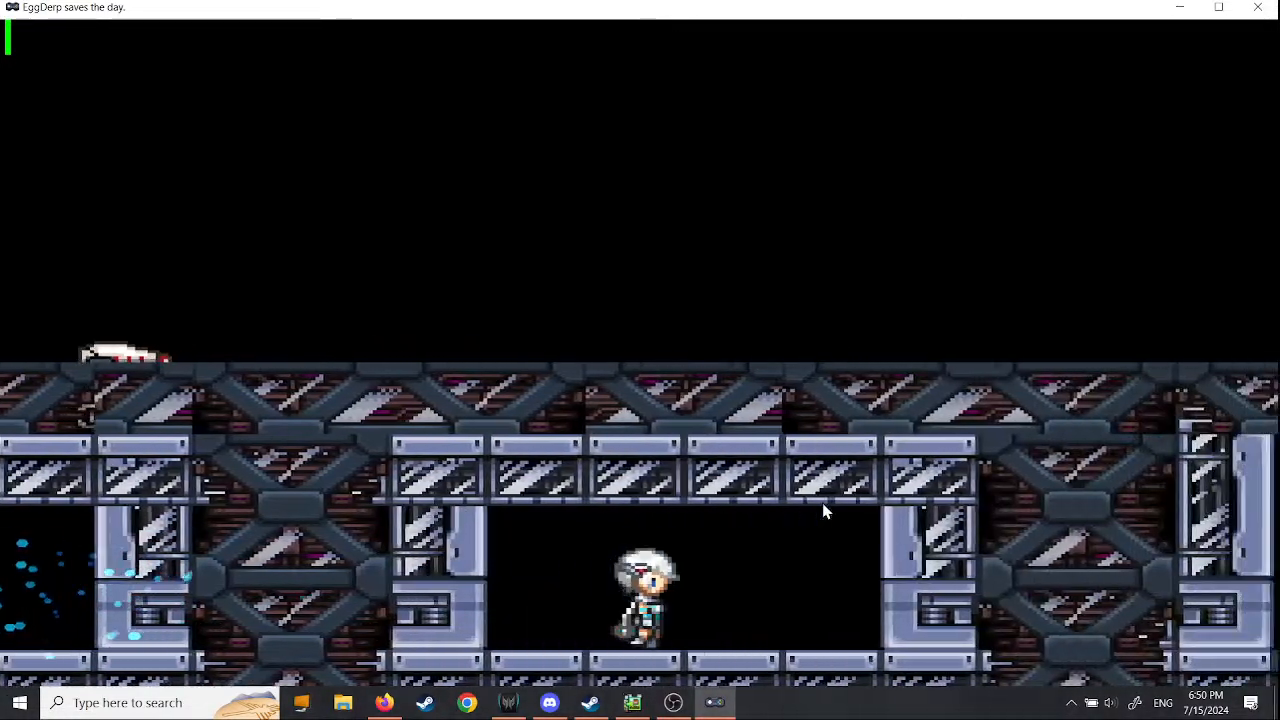
key("Right")
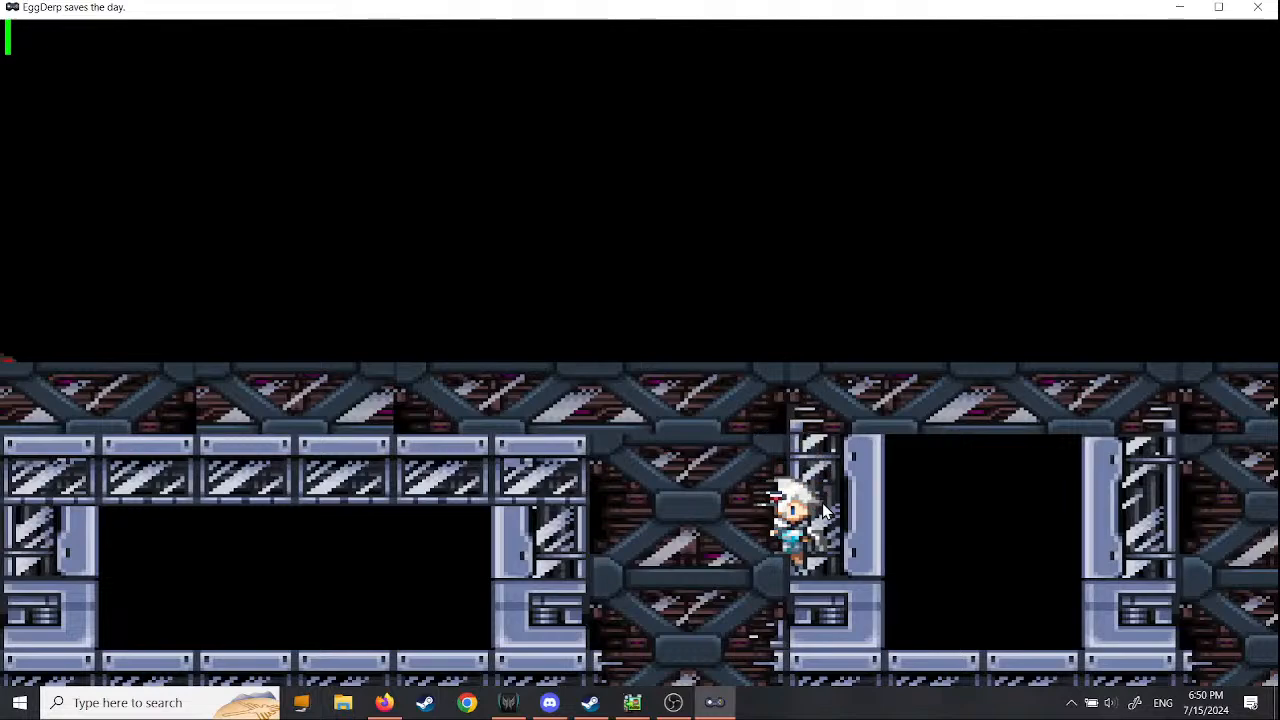
key("Left")
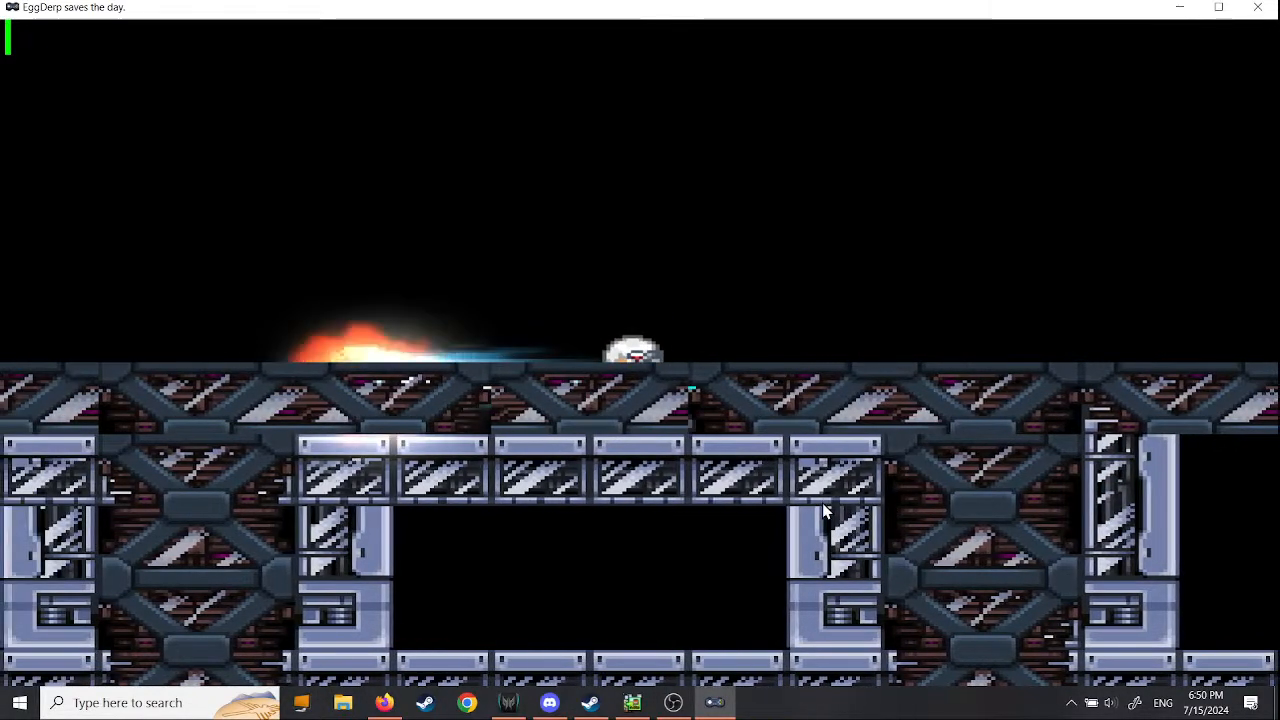
key("Right")
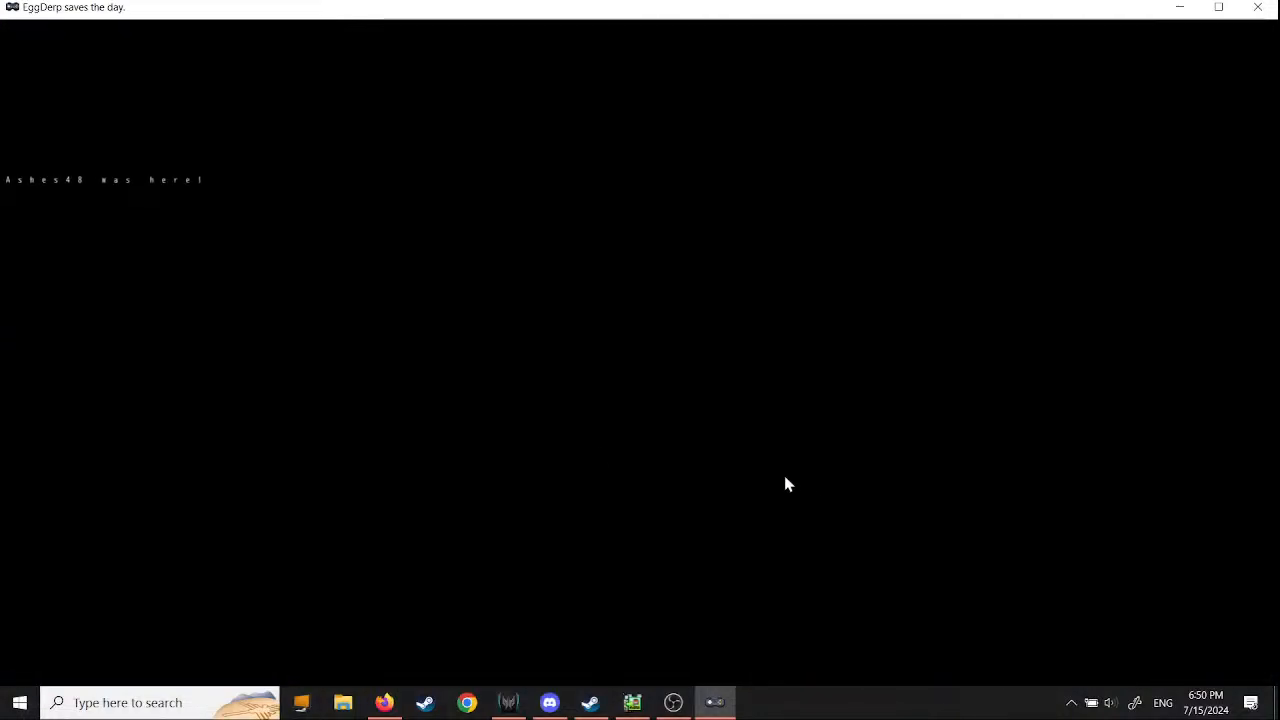
left_click(1264, 12)
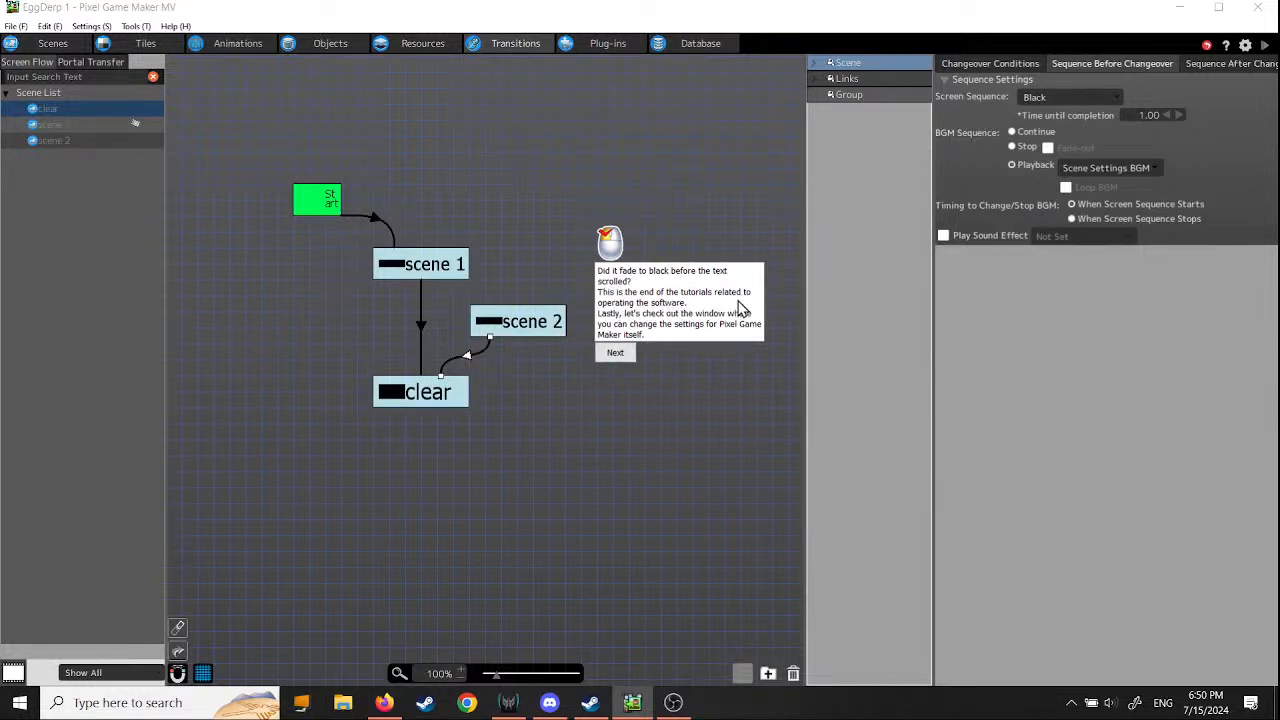
- Finish the current tutorial and save the project
left_click(616, 354)
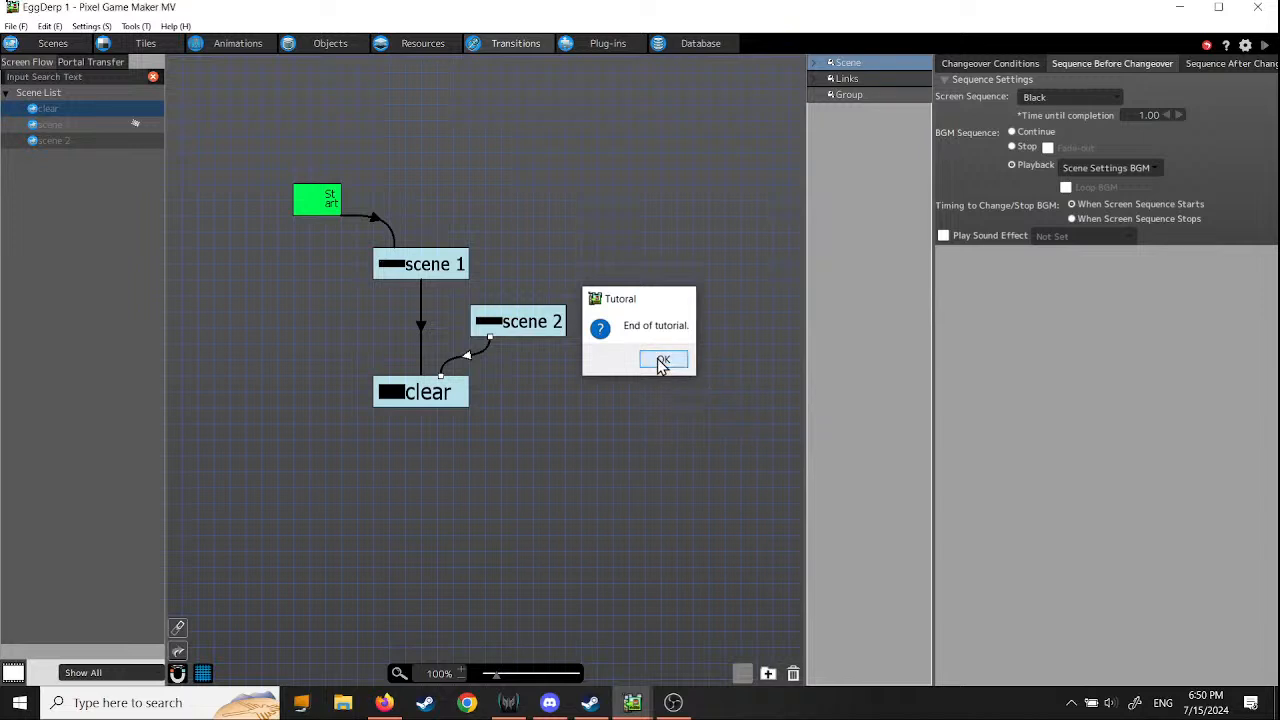
left_click(661, 360)
left_click(16, 26)
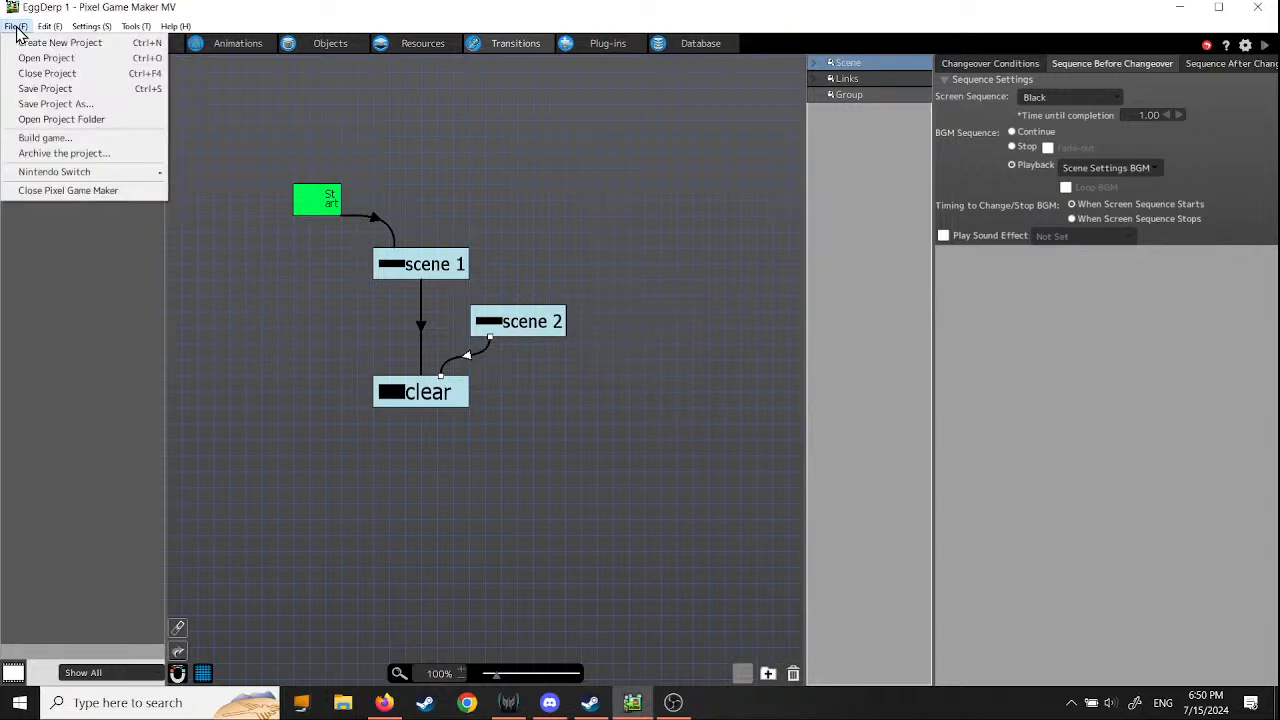
left_click(38, 91)
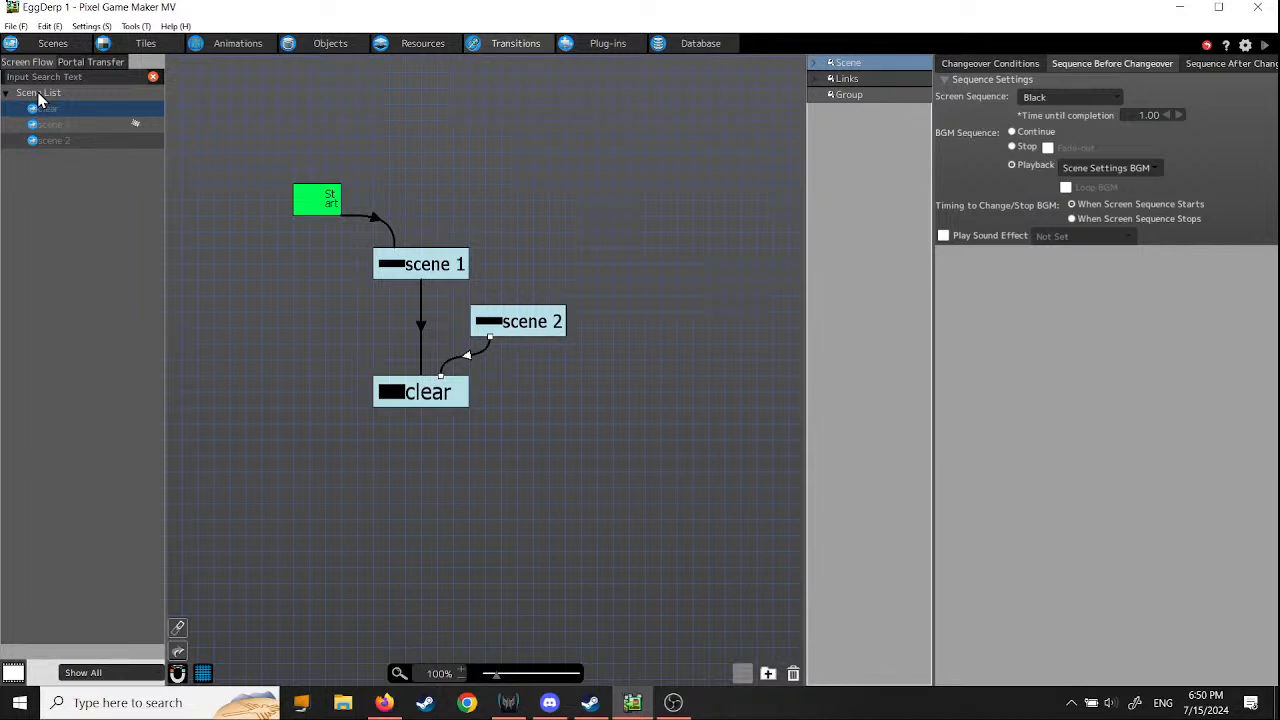
left_click(176, 26)
left_click(192, 58)
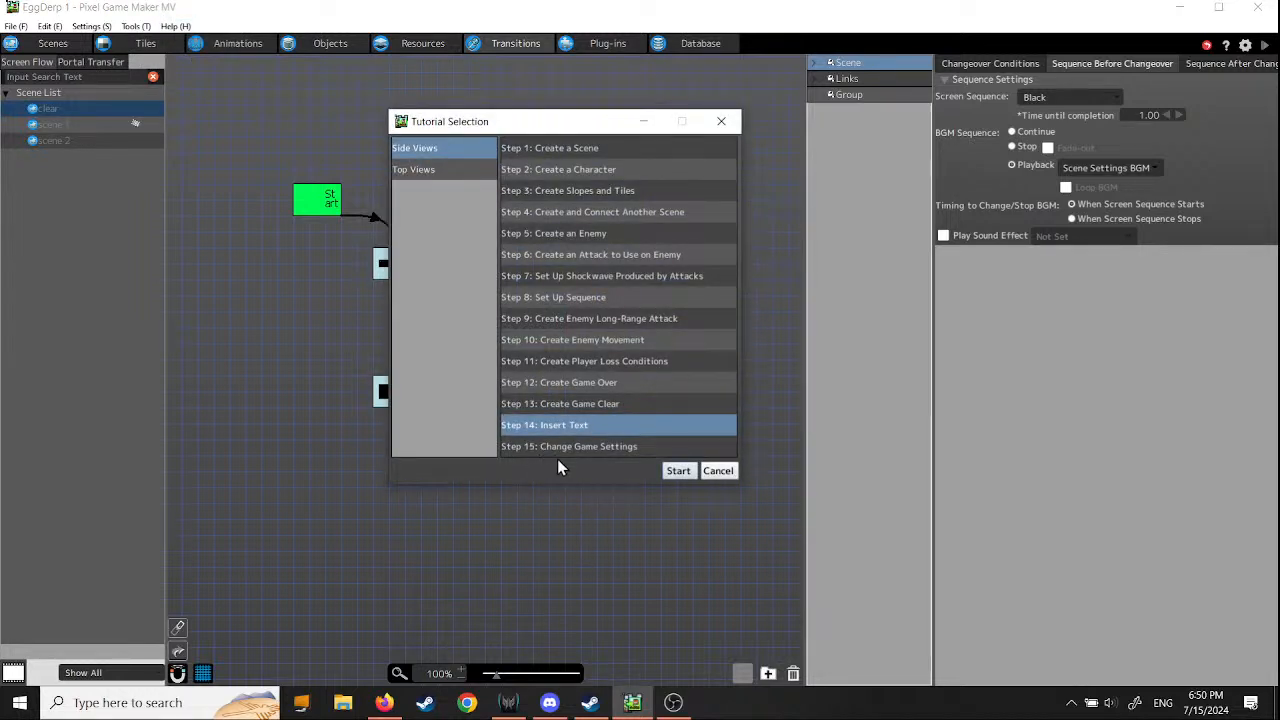
left_click(720, 476)
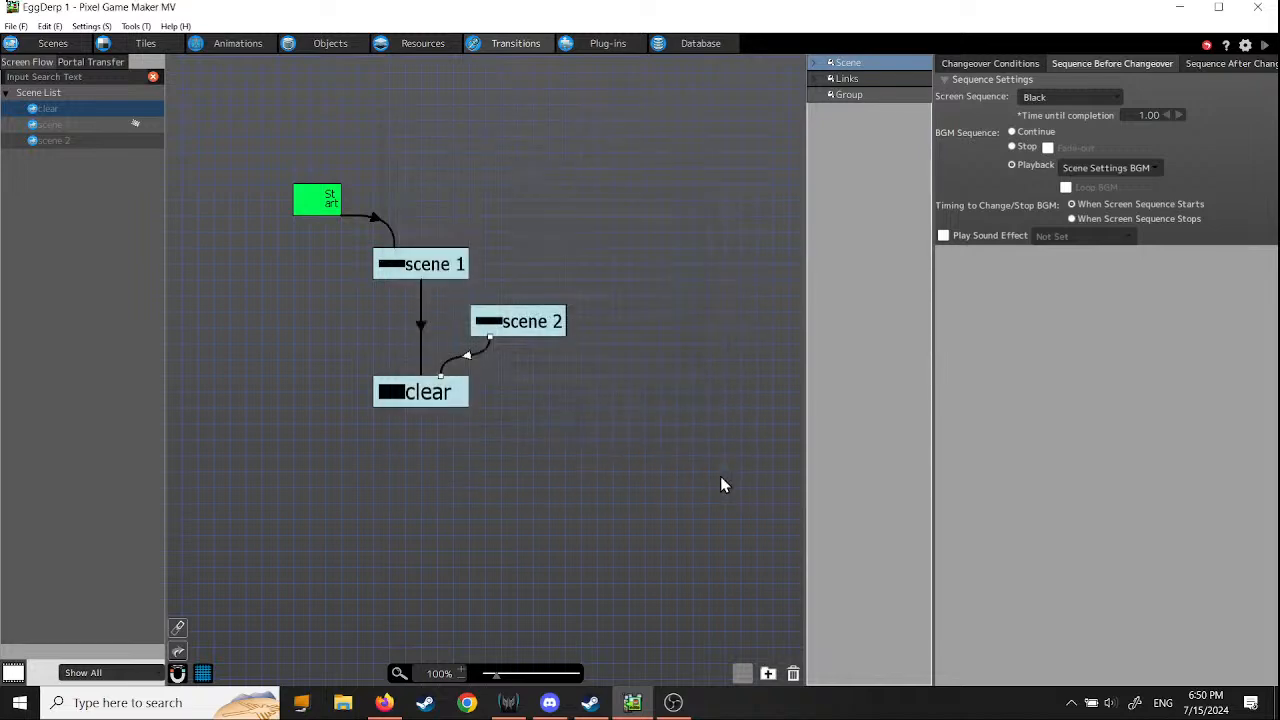